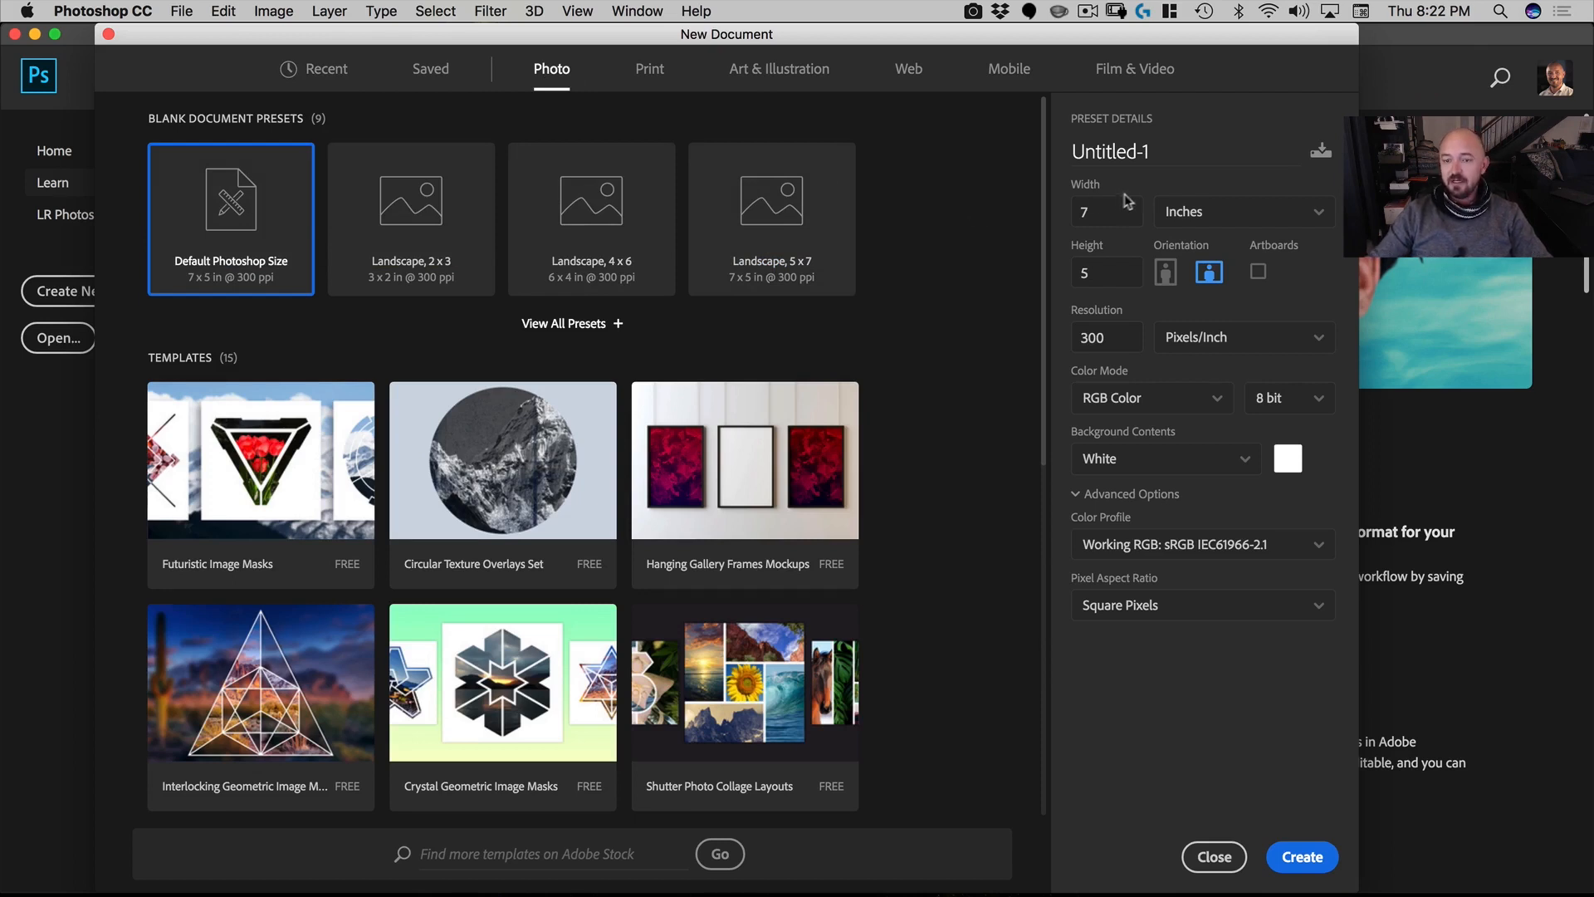
Step: Configure the new document as 24 inches wide and 35 inches high at 72 pixels/inch, and name it poster
type("24")
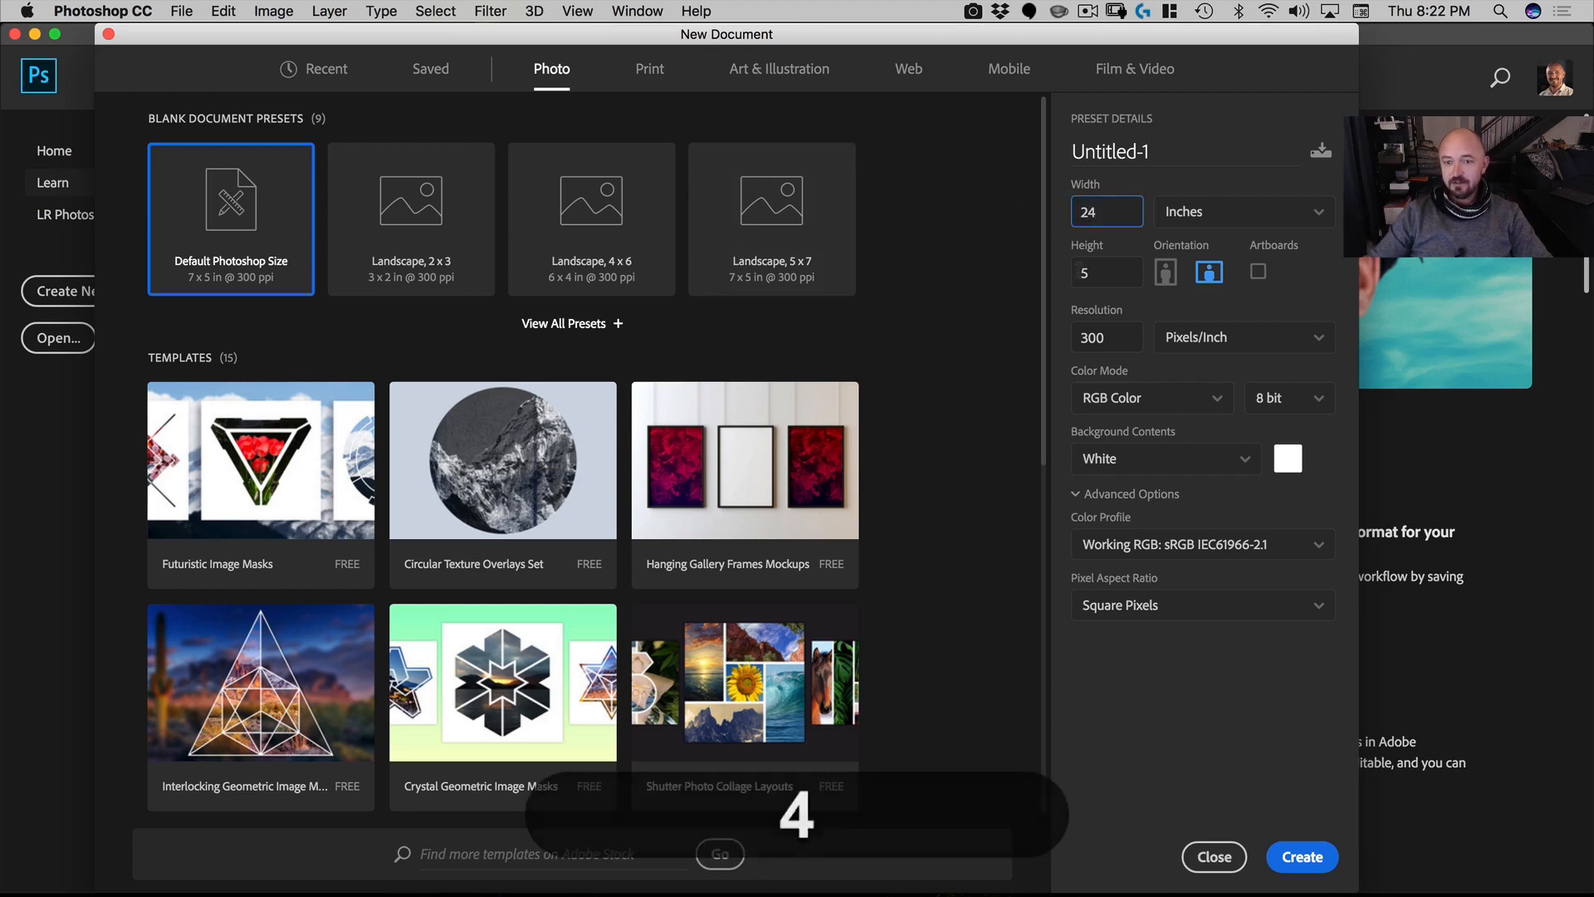
key("Tab")
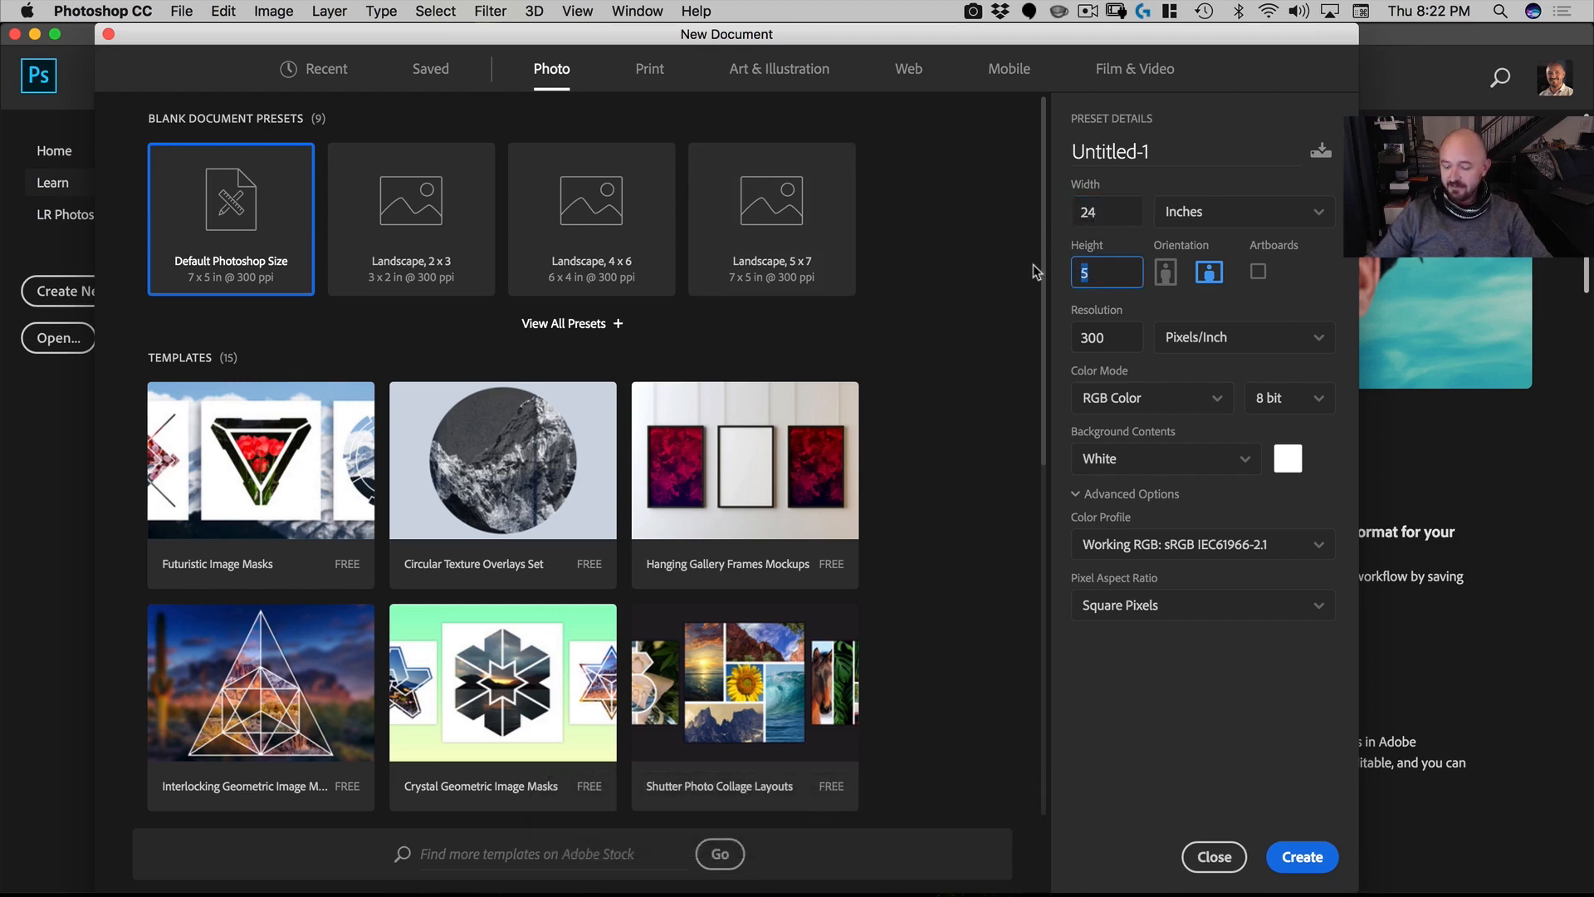
type("35")
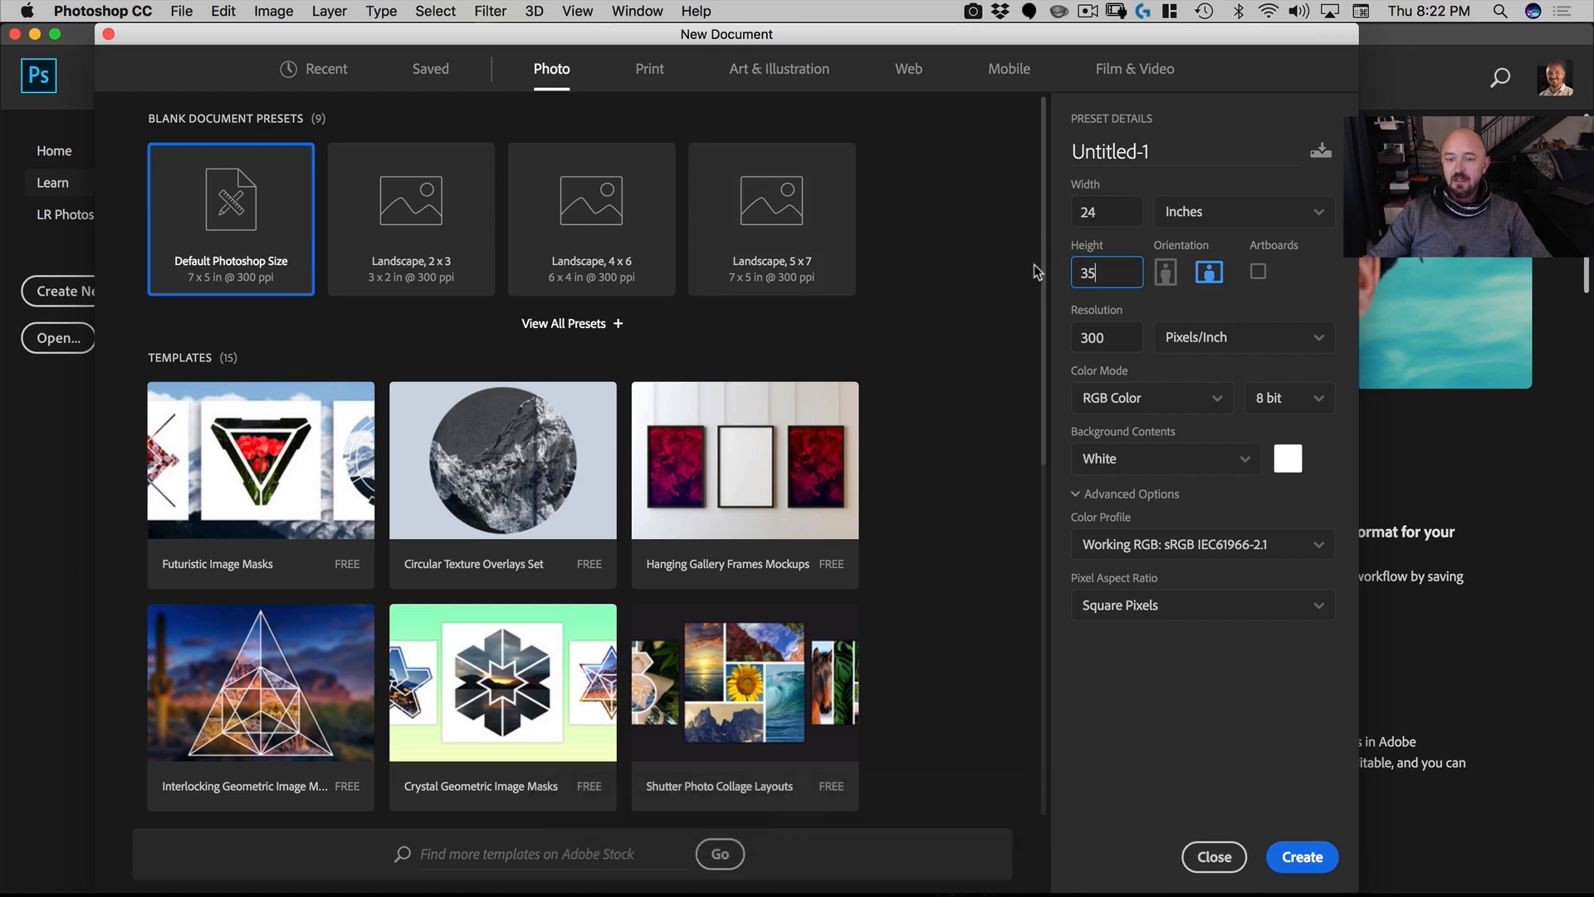
left_click(1111, 337)
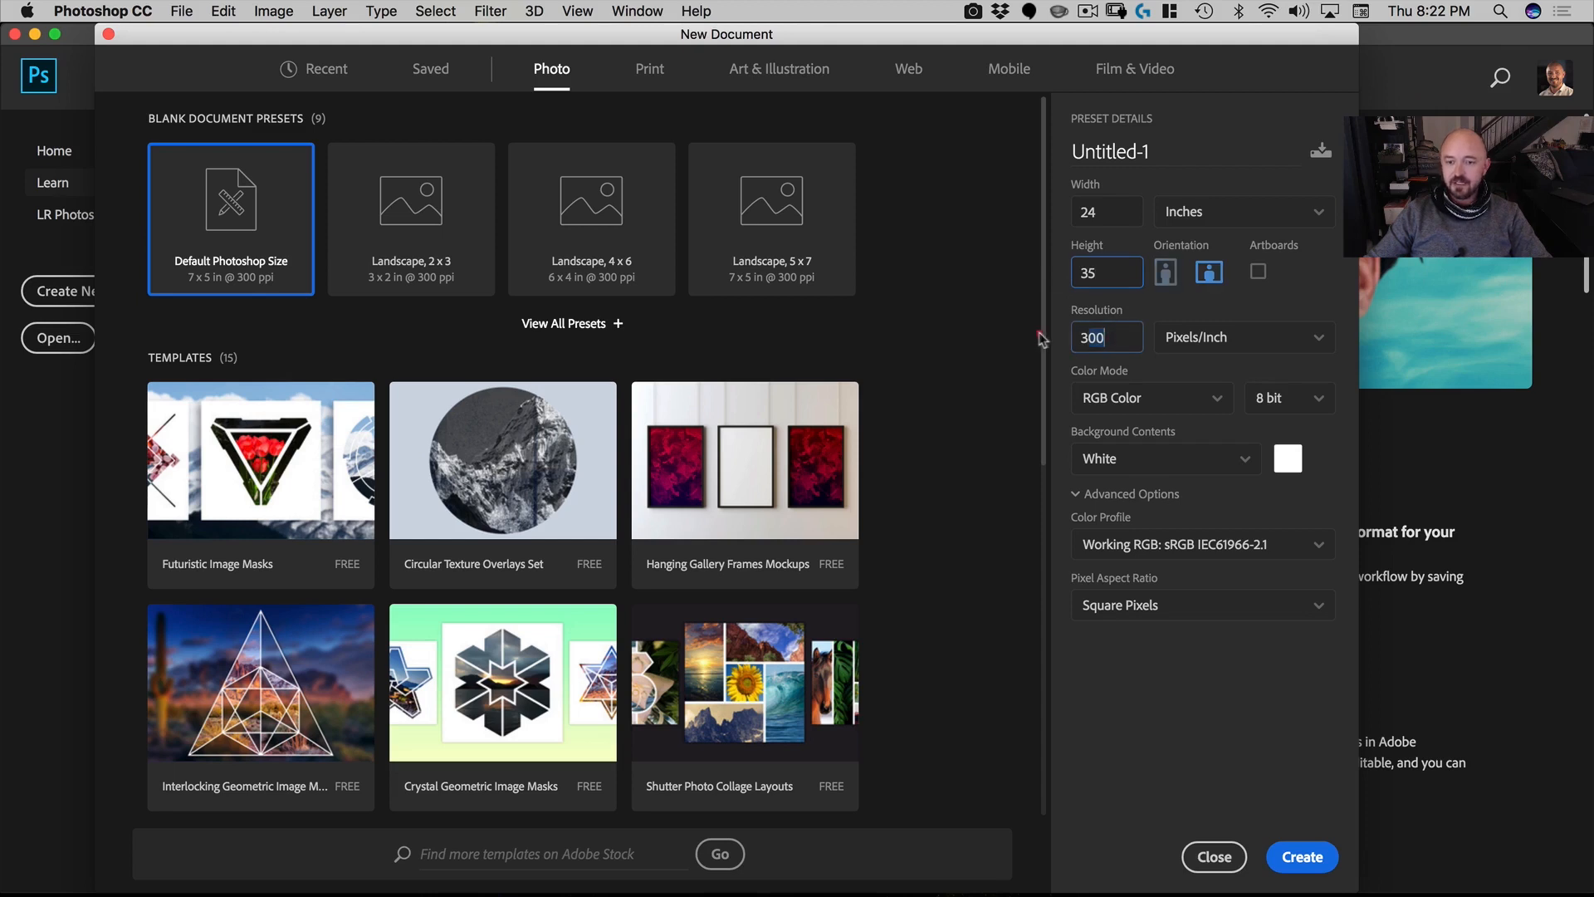
type("72")
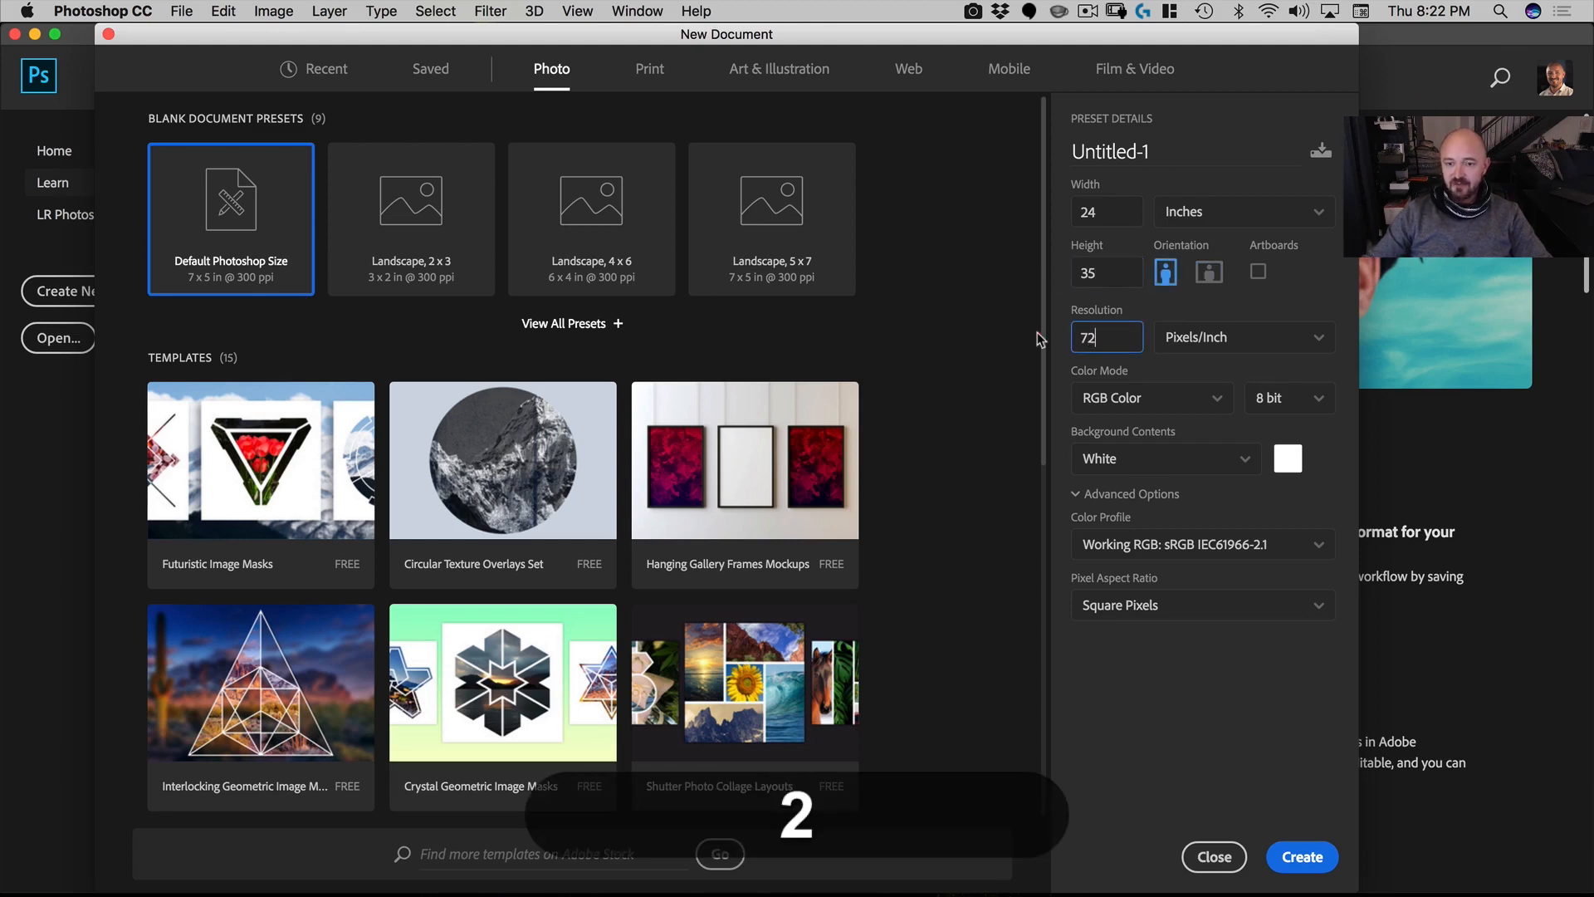
left_click(1108, 149)
type("pos")
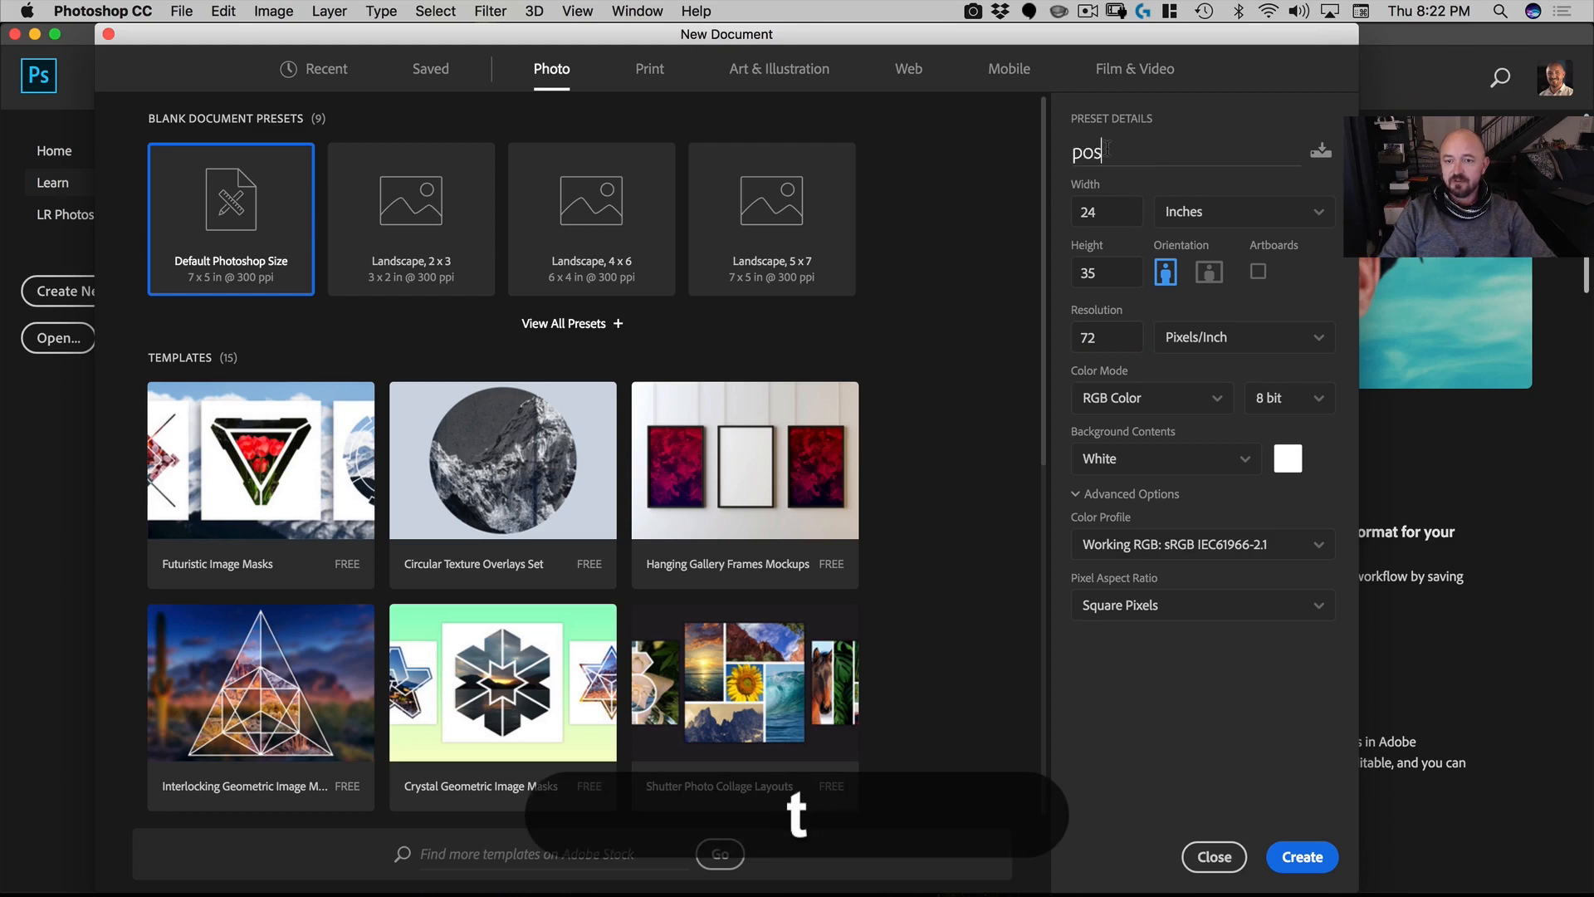
type("ter")
Step: Save these settings as a document preset named MoviePoster and create the document
left_click(1320, 151)
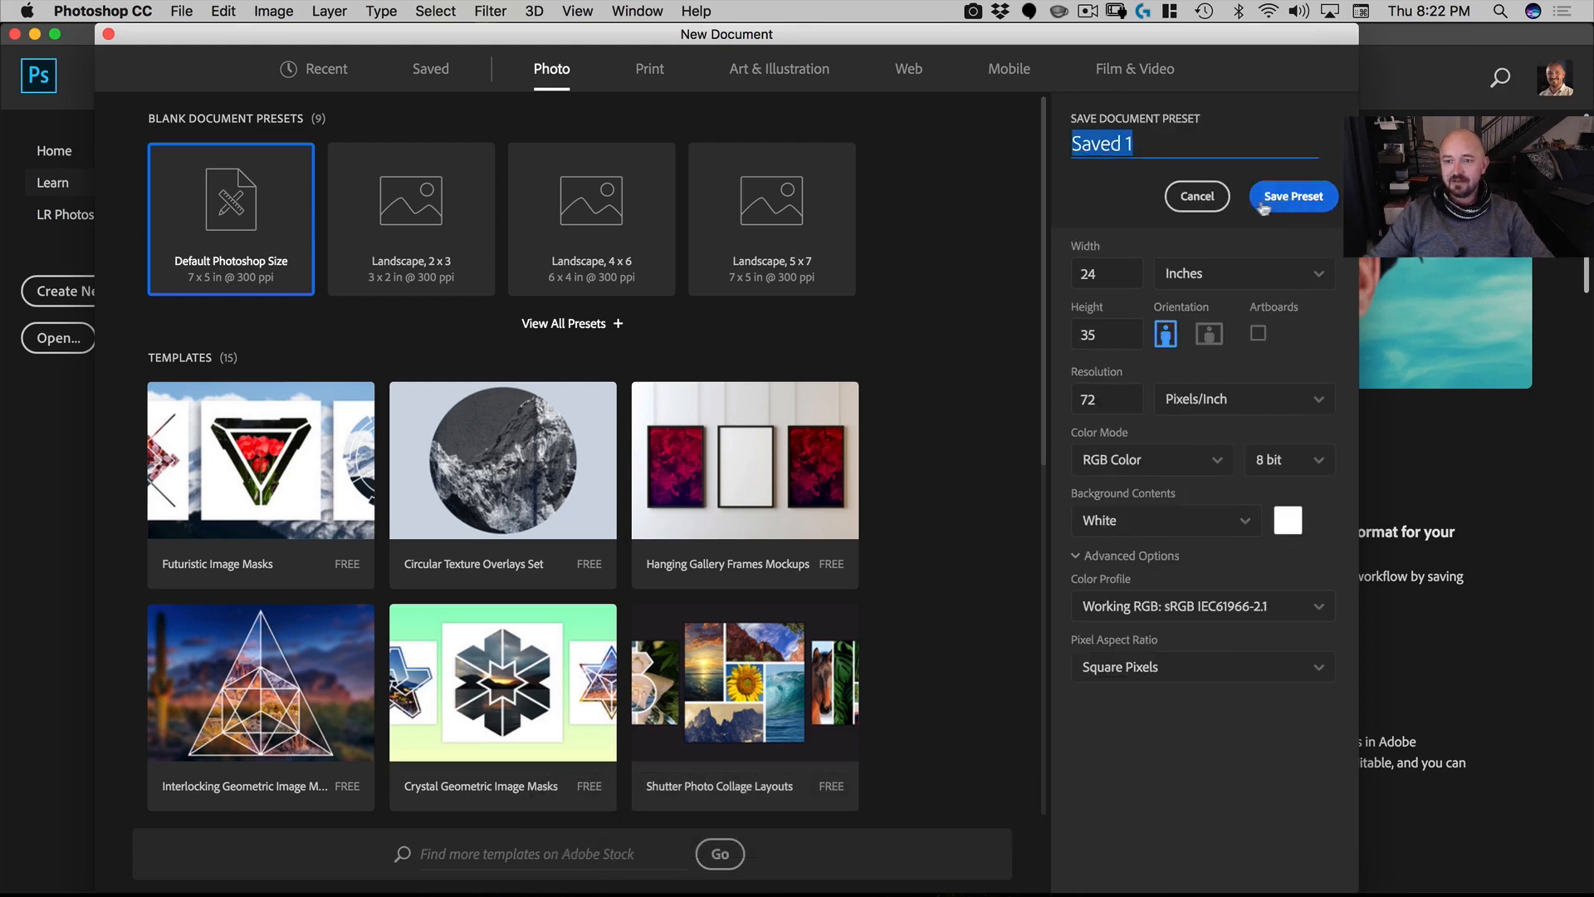
type("Po")
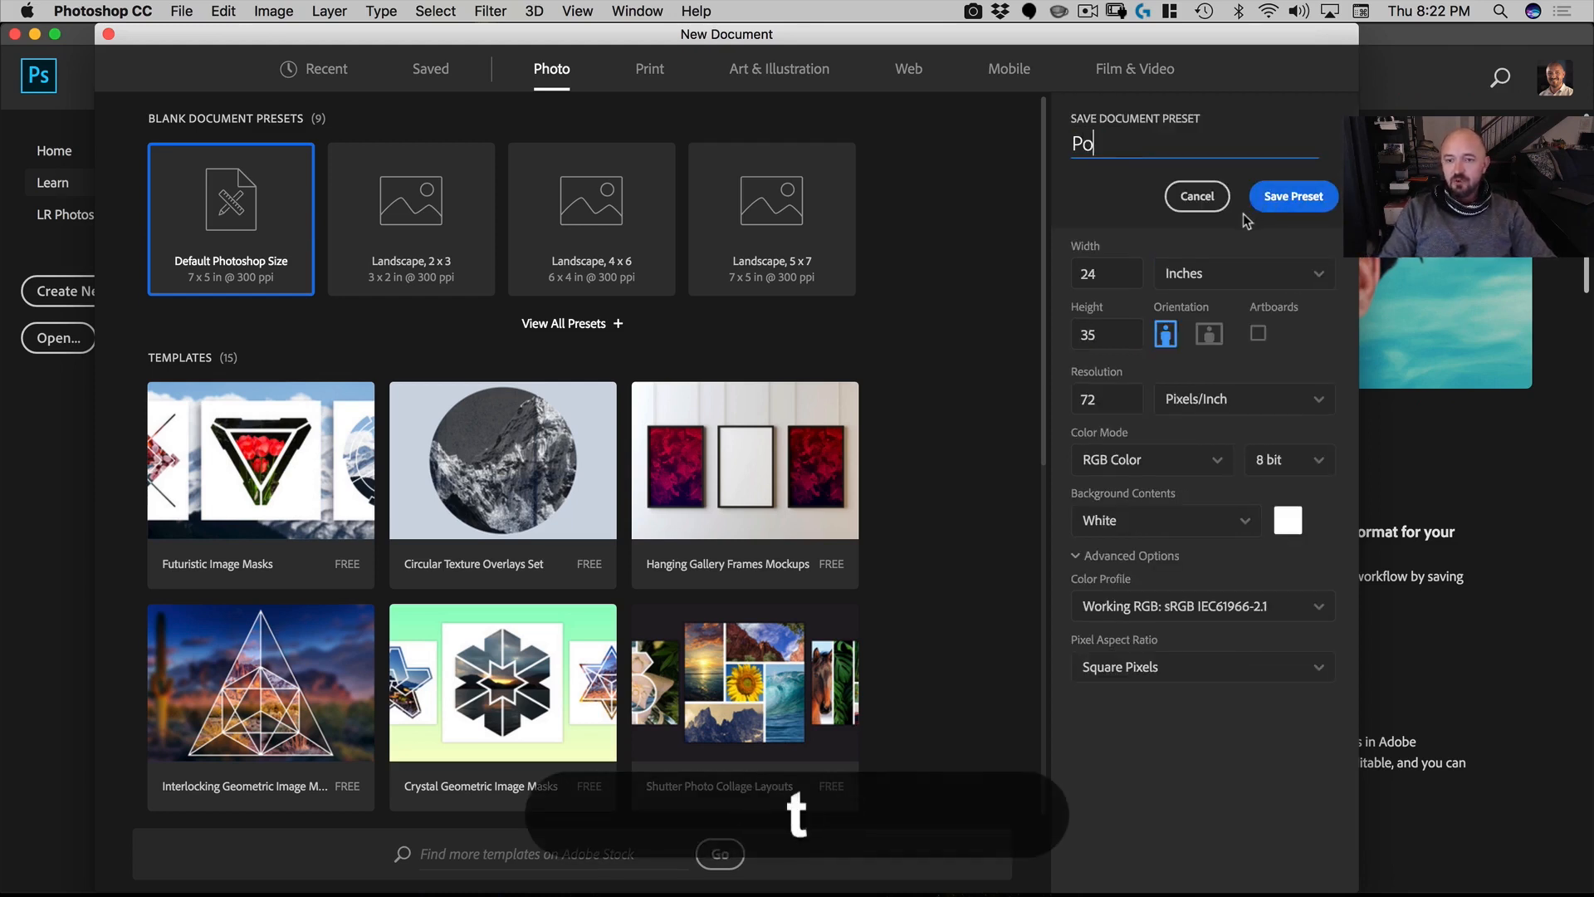
type("ster")
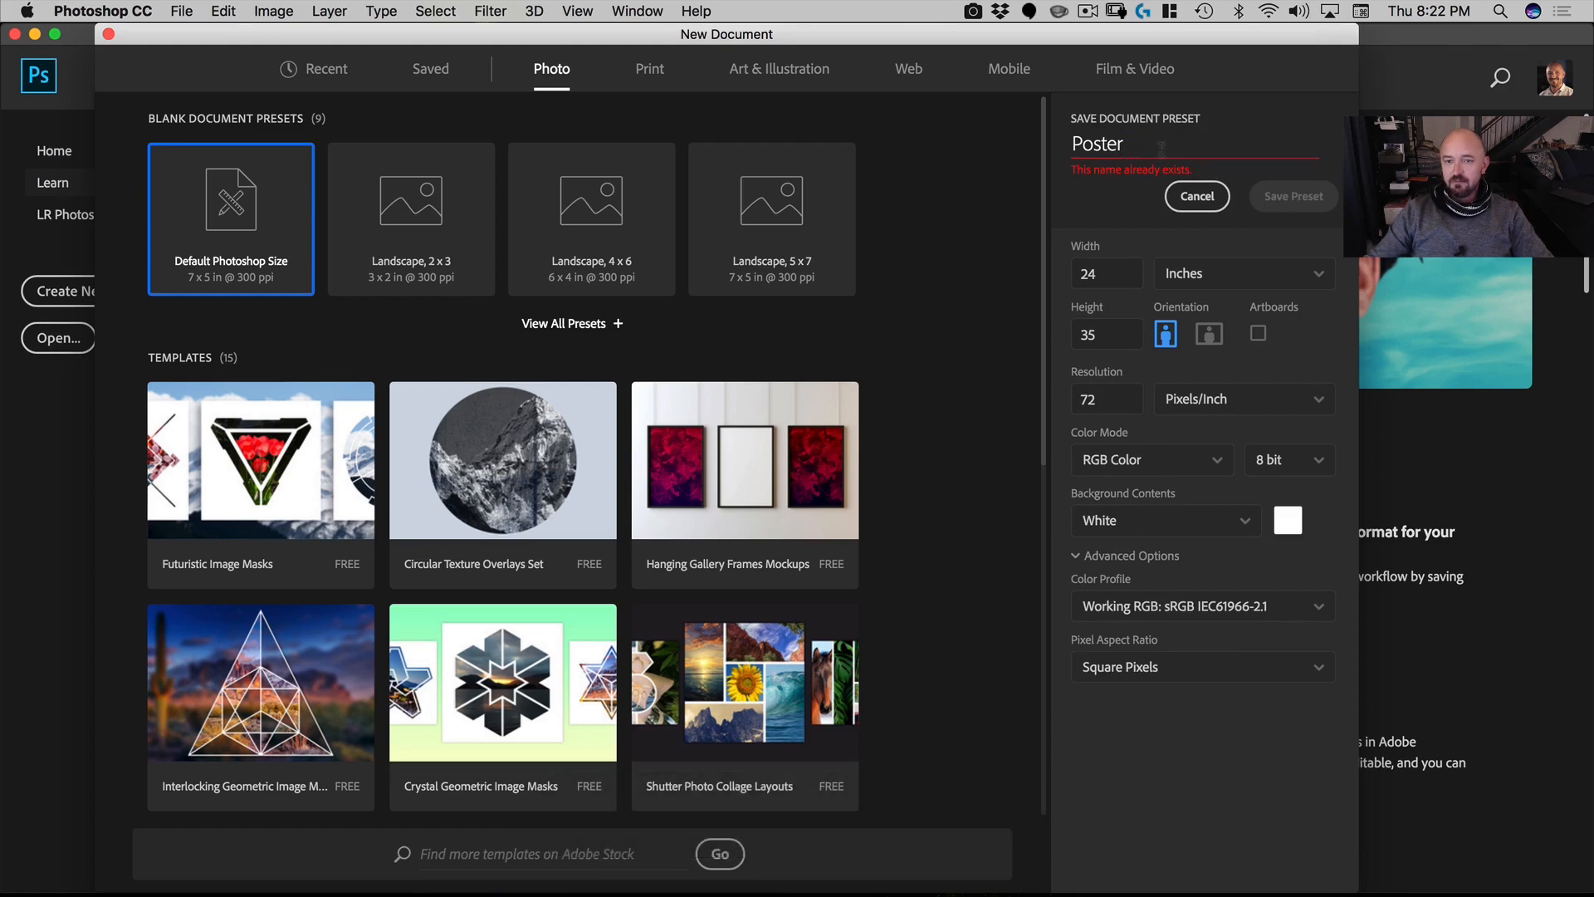
key("super+a")
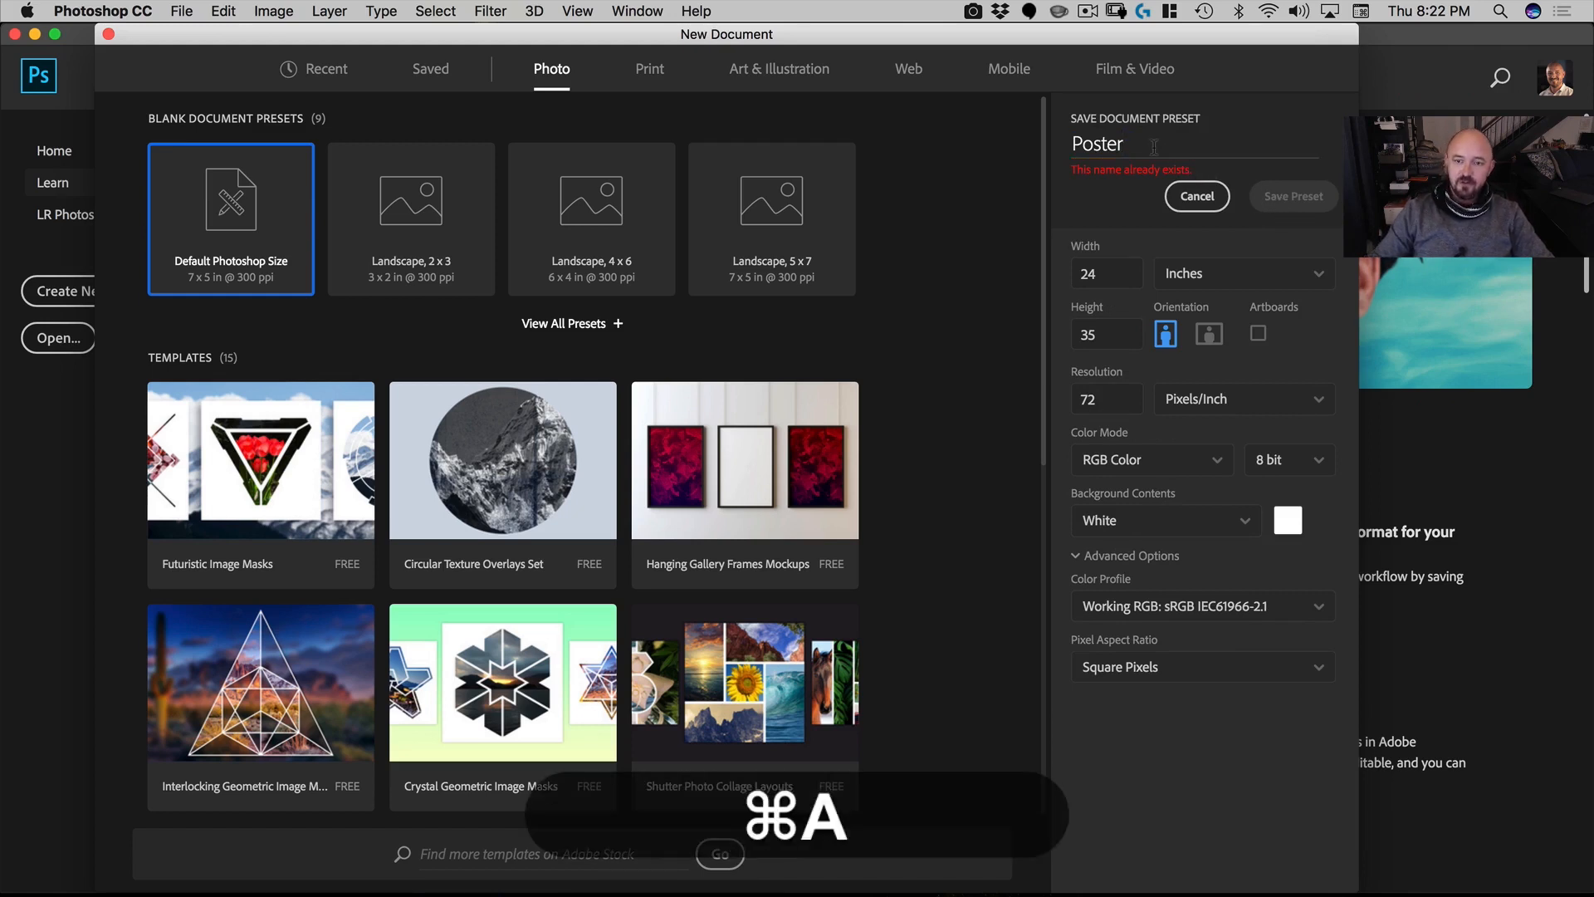
key("super+Left")
type("Movie")
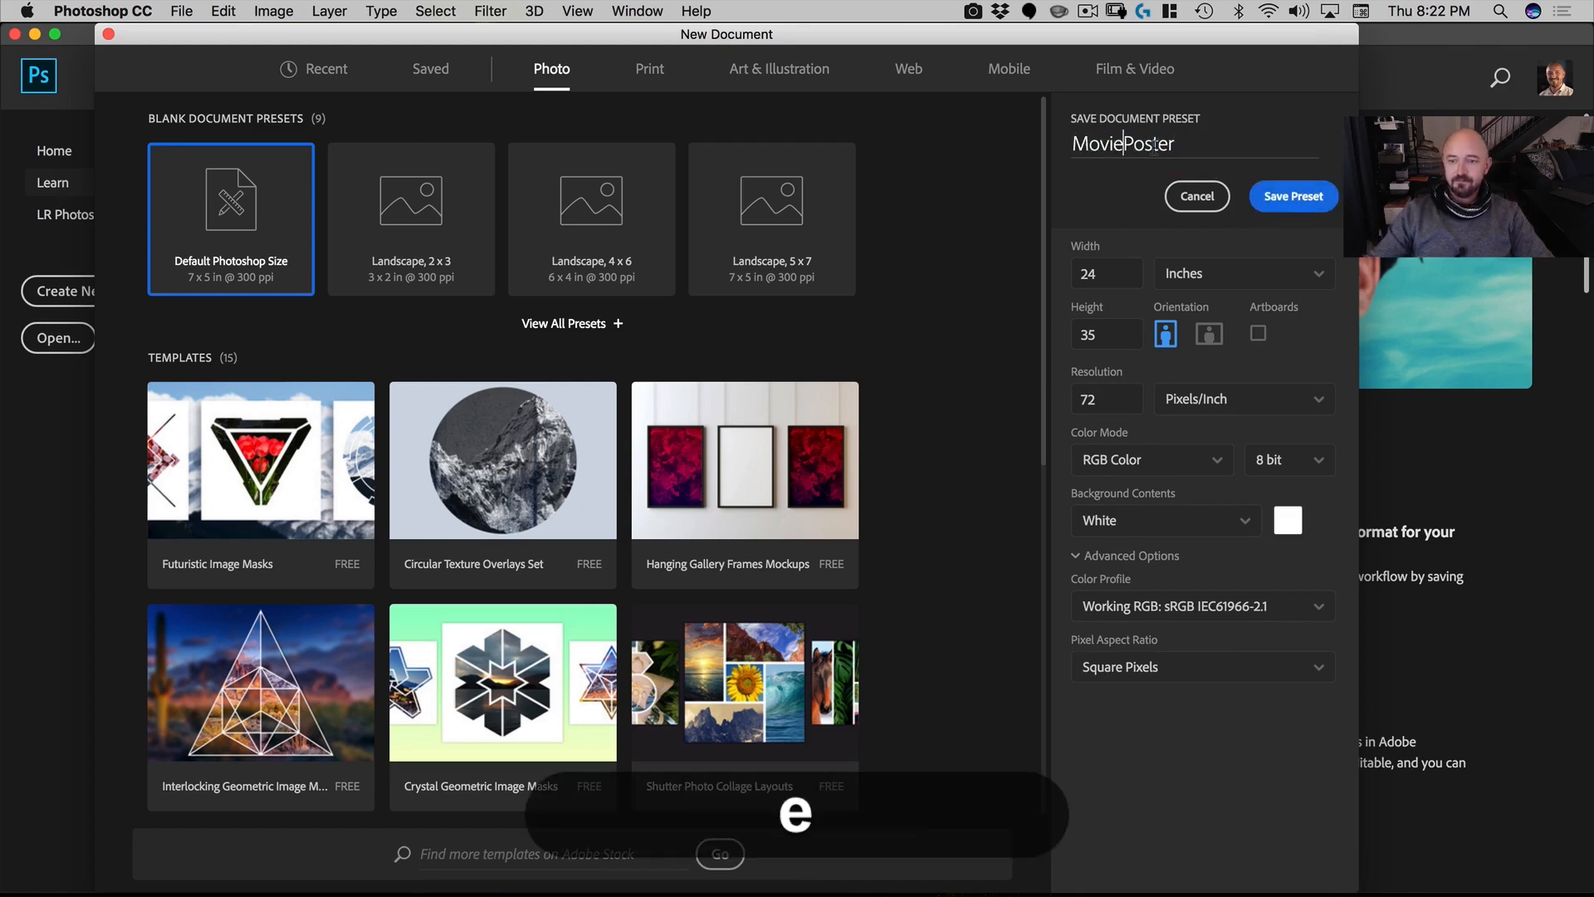
left_click(1324, 198)
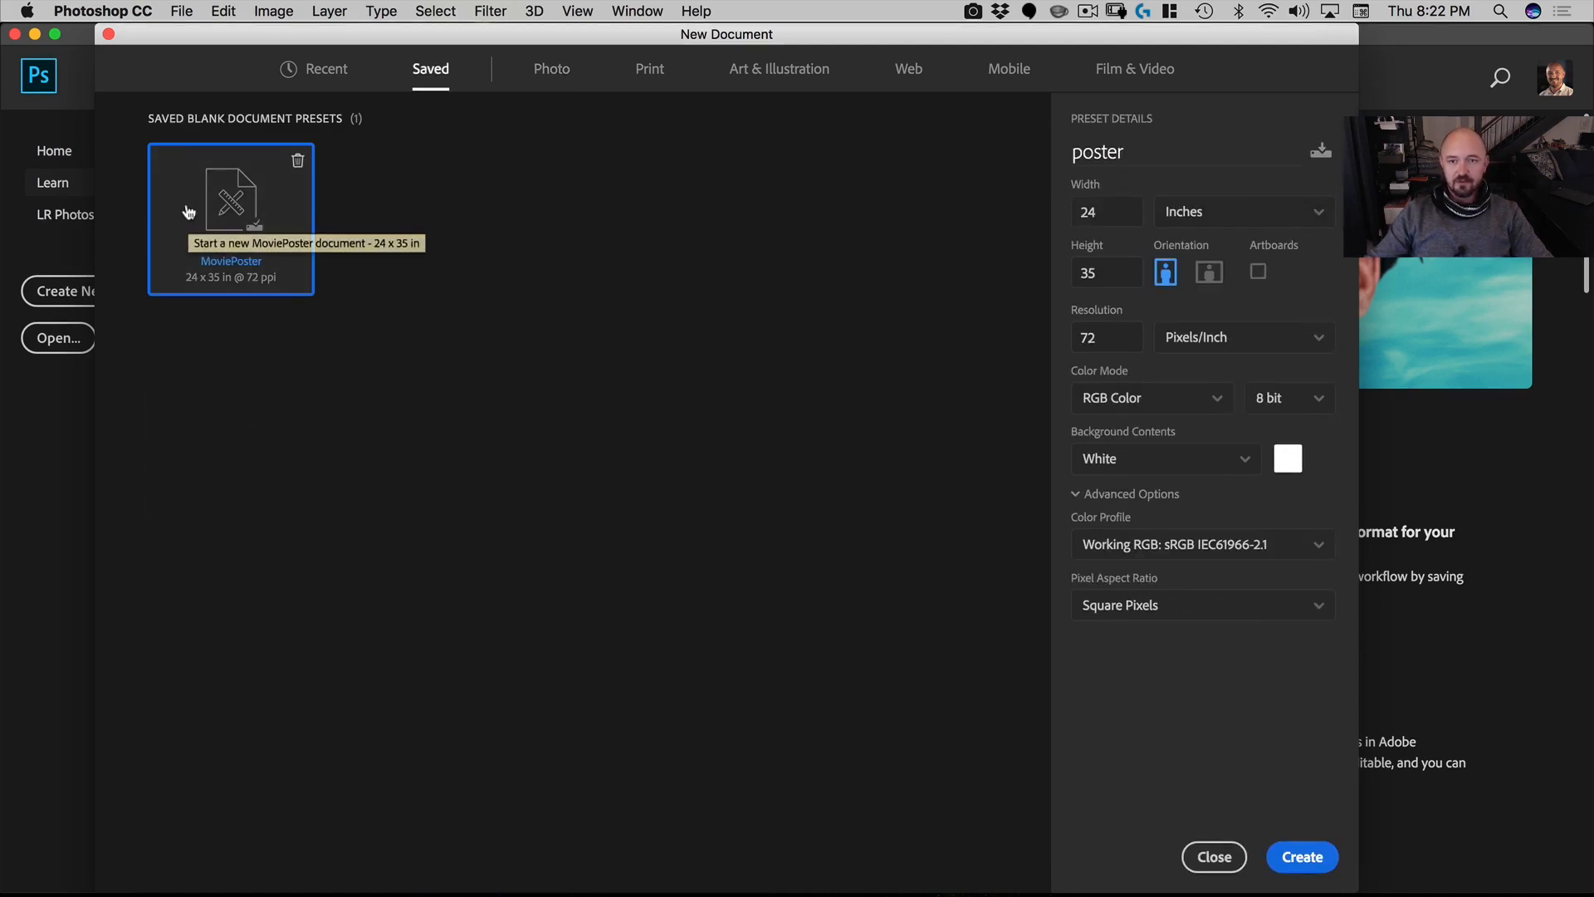
left_click(1316, 862)
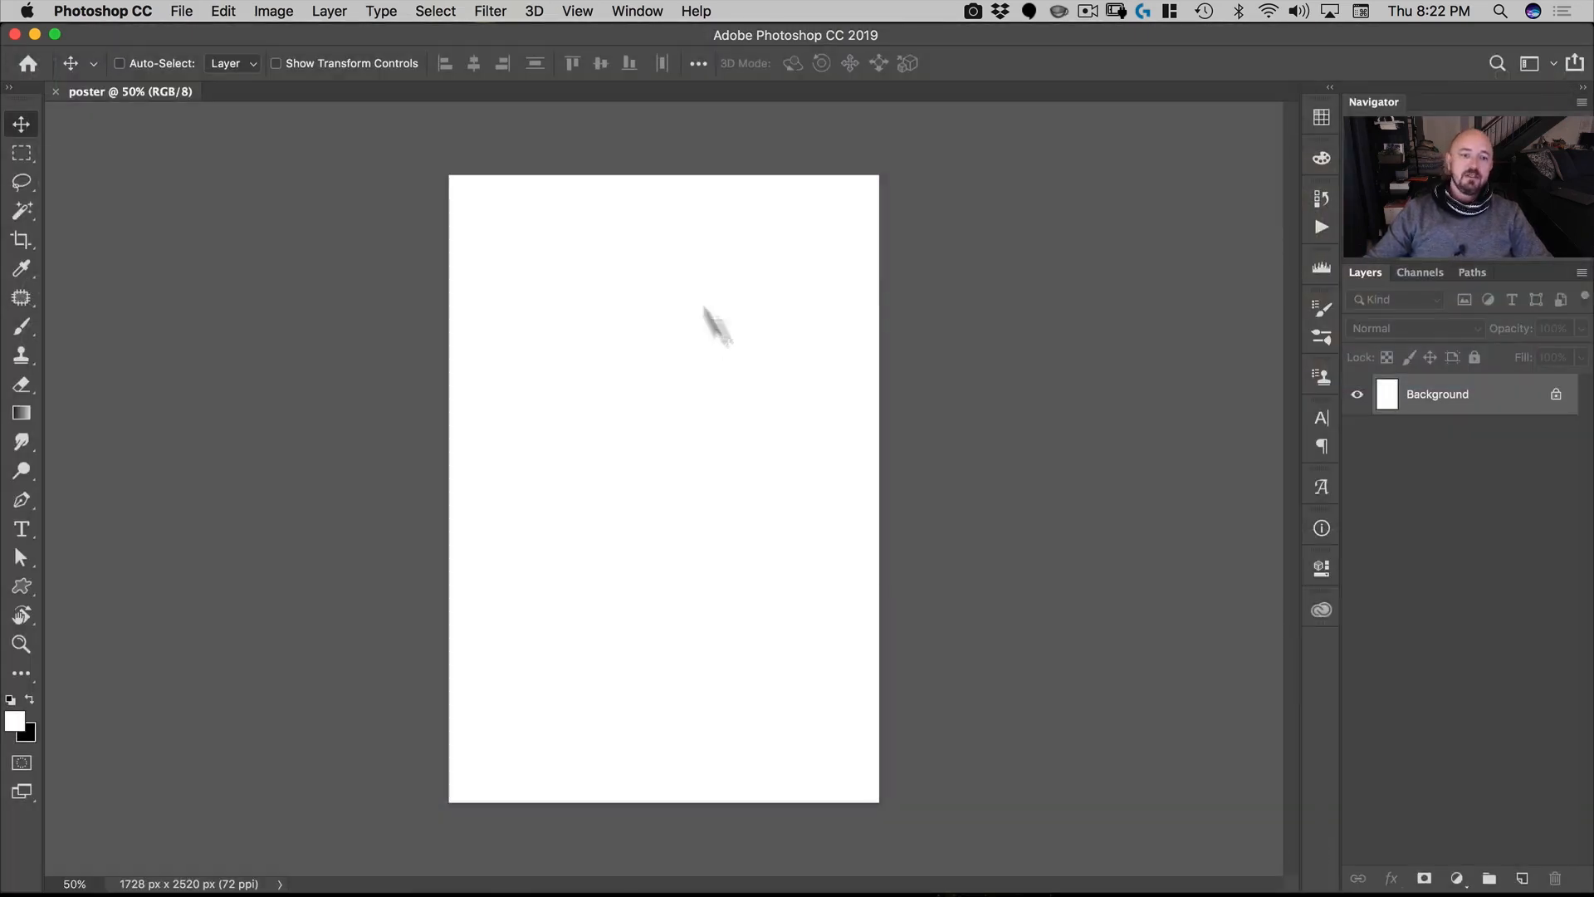
Step: Start a new guide layout from the Default preset with 4 columns and no column gutter
left_click(584, 11)
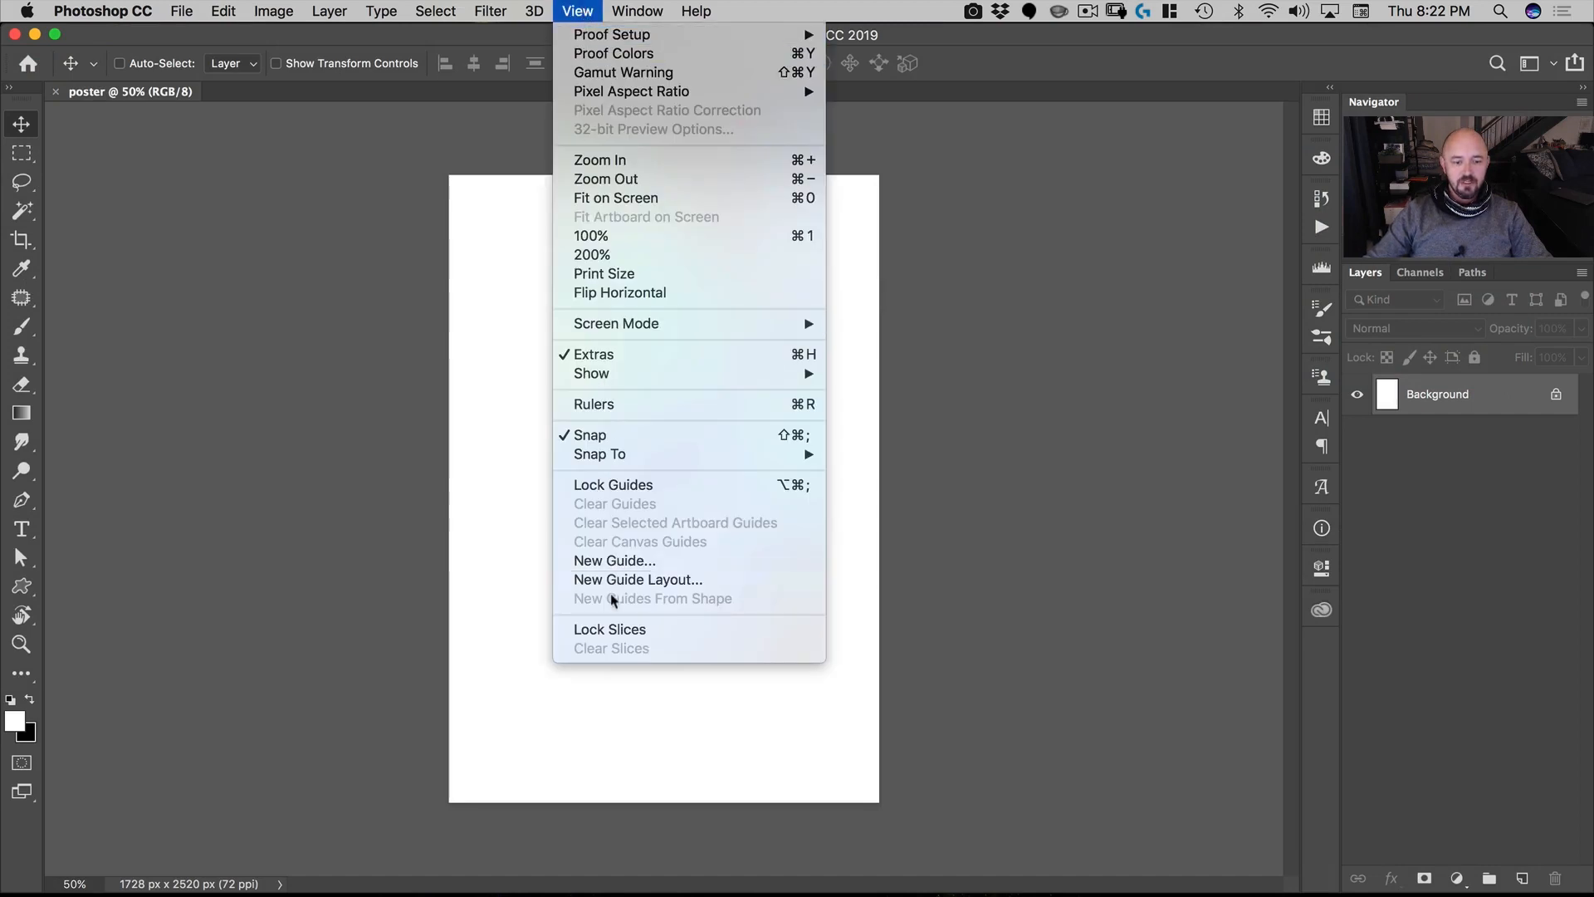
left_click(628, 579)
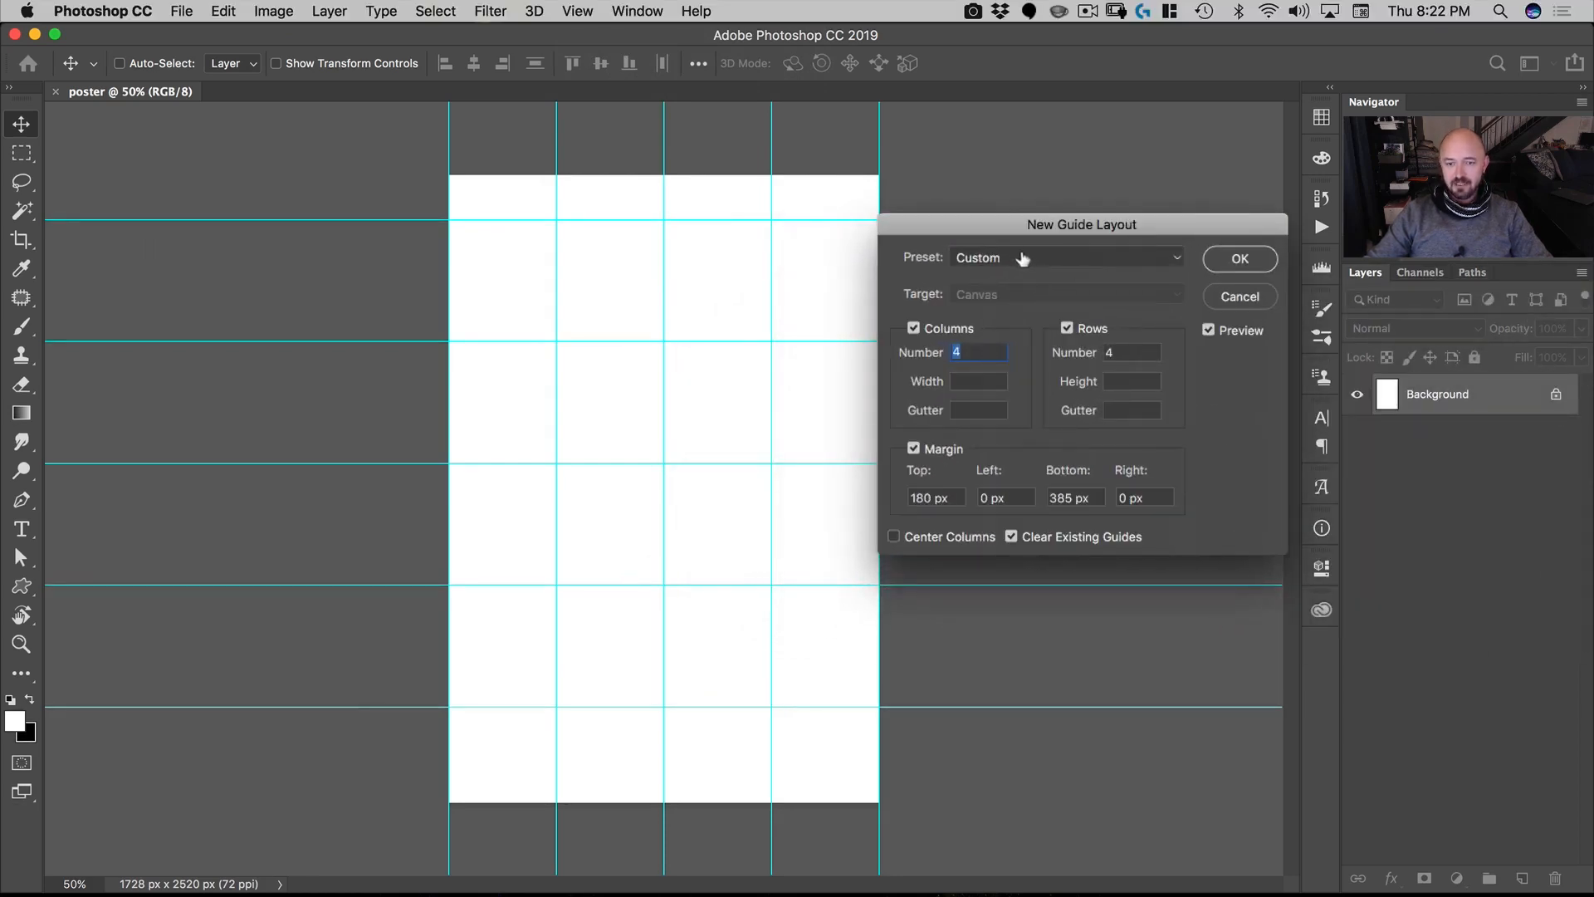
left_click(1032, 251)
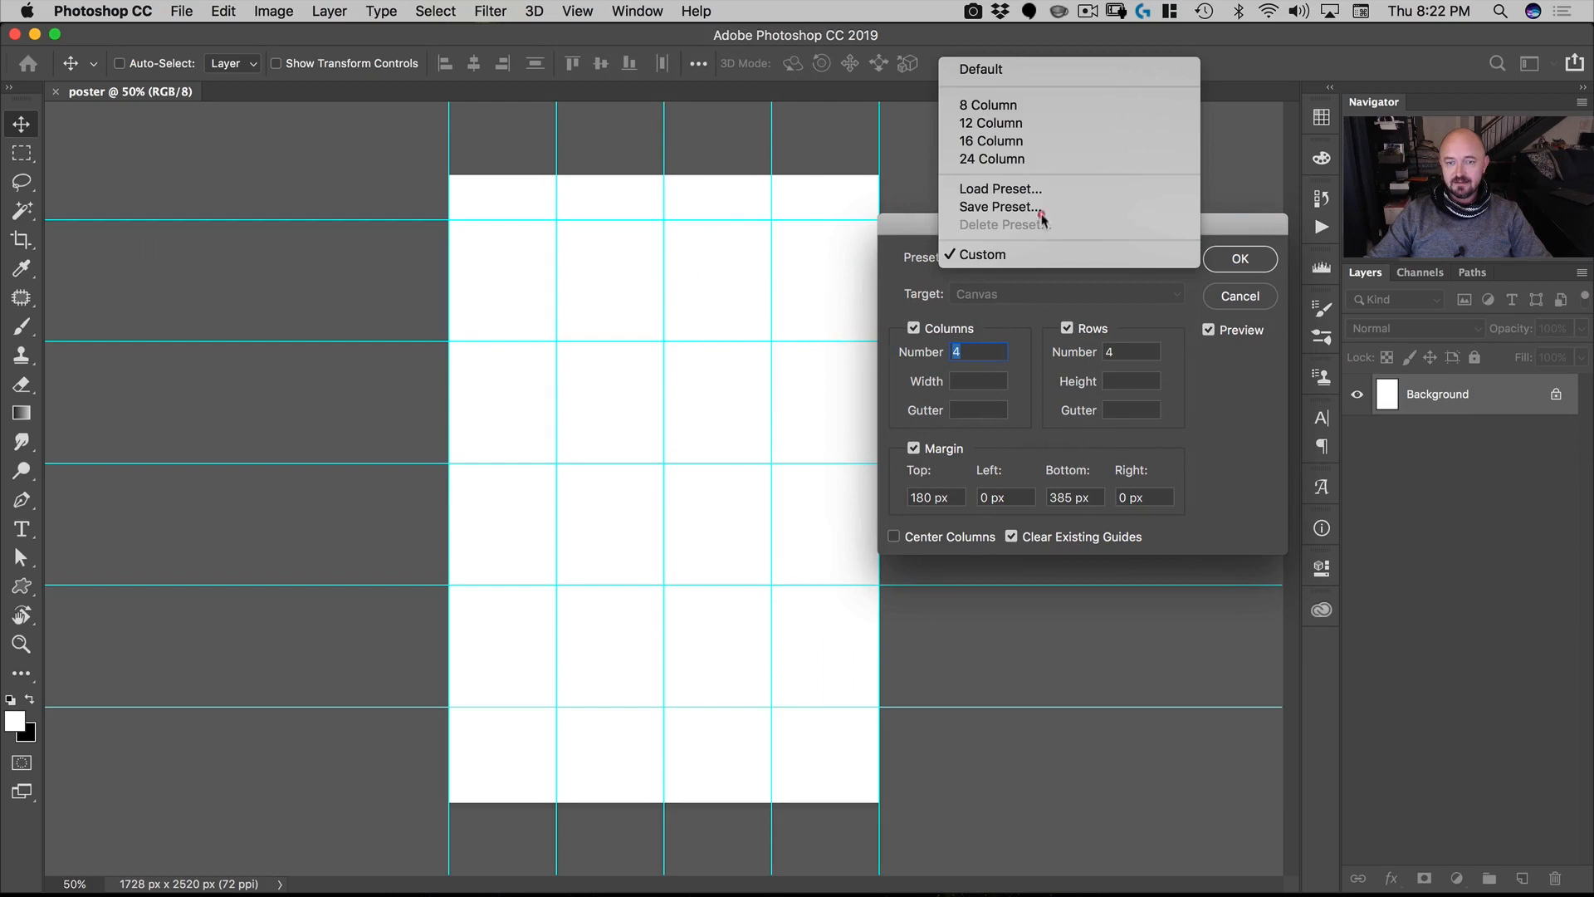
left_click(1049, 73)
left_click_drag(981, 228, 1008, 158)
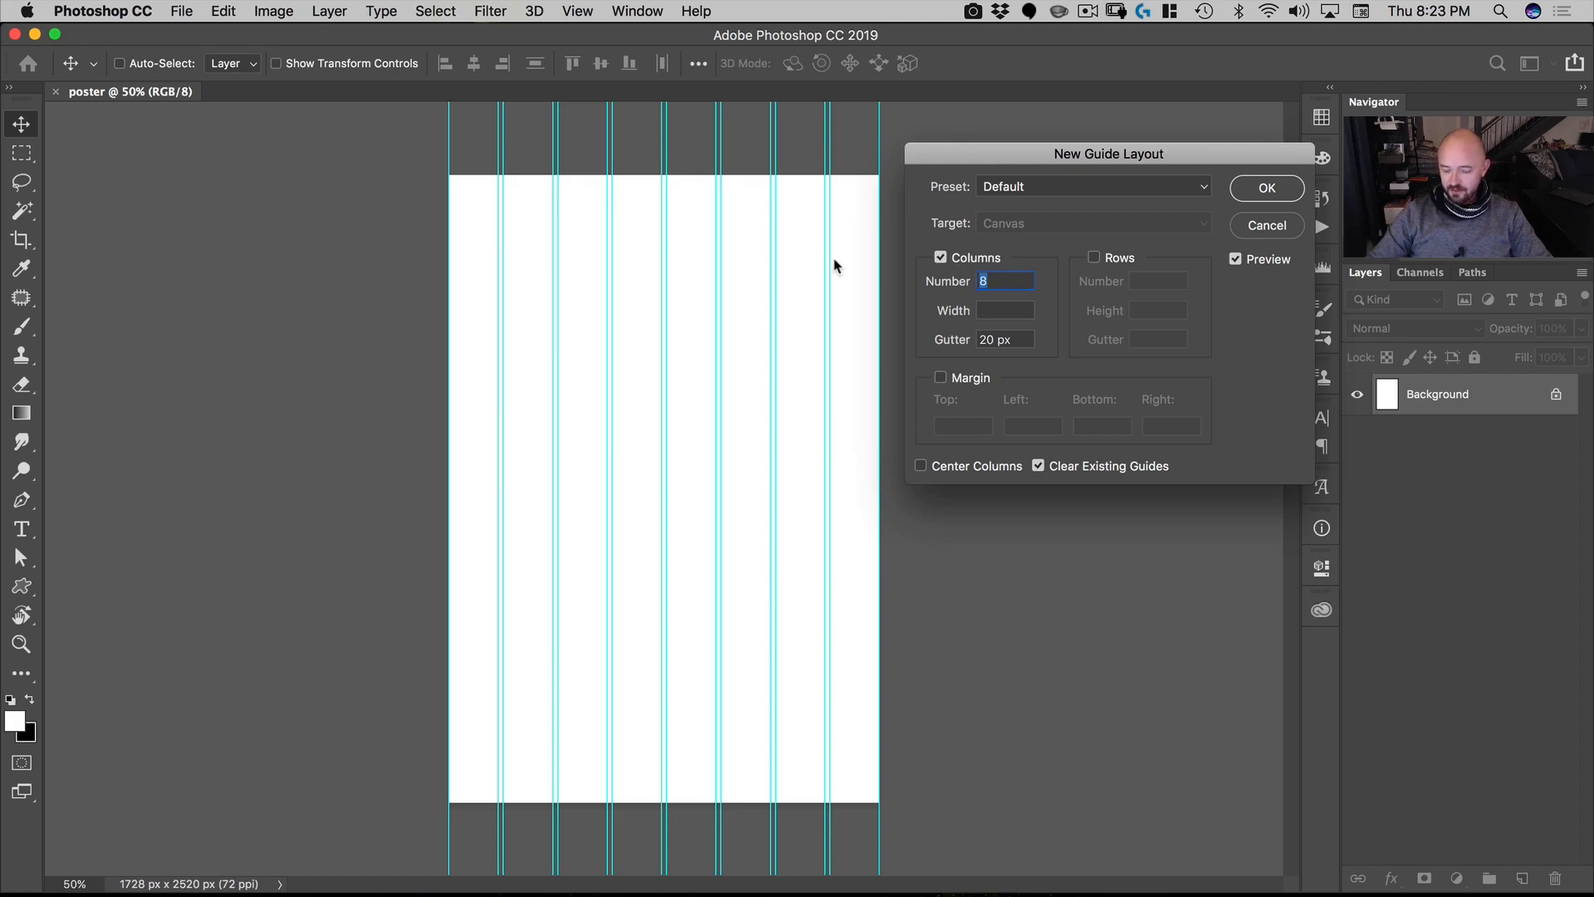
type("4")
key("Tab")
key("Tab")
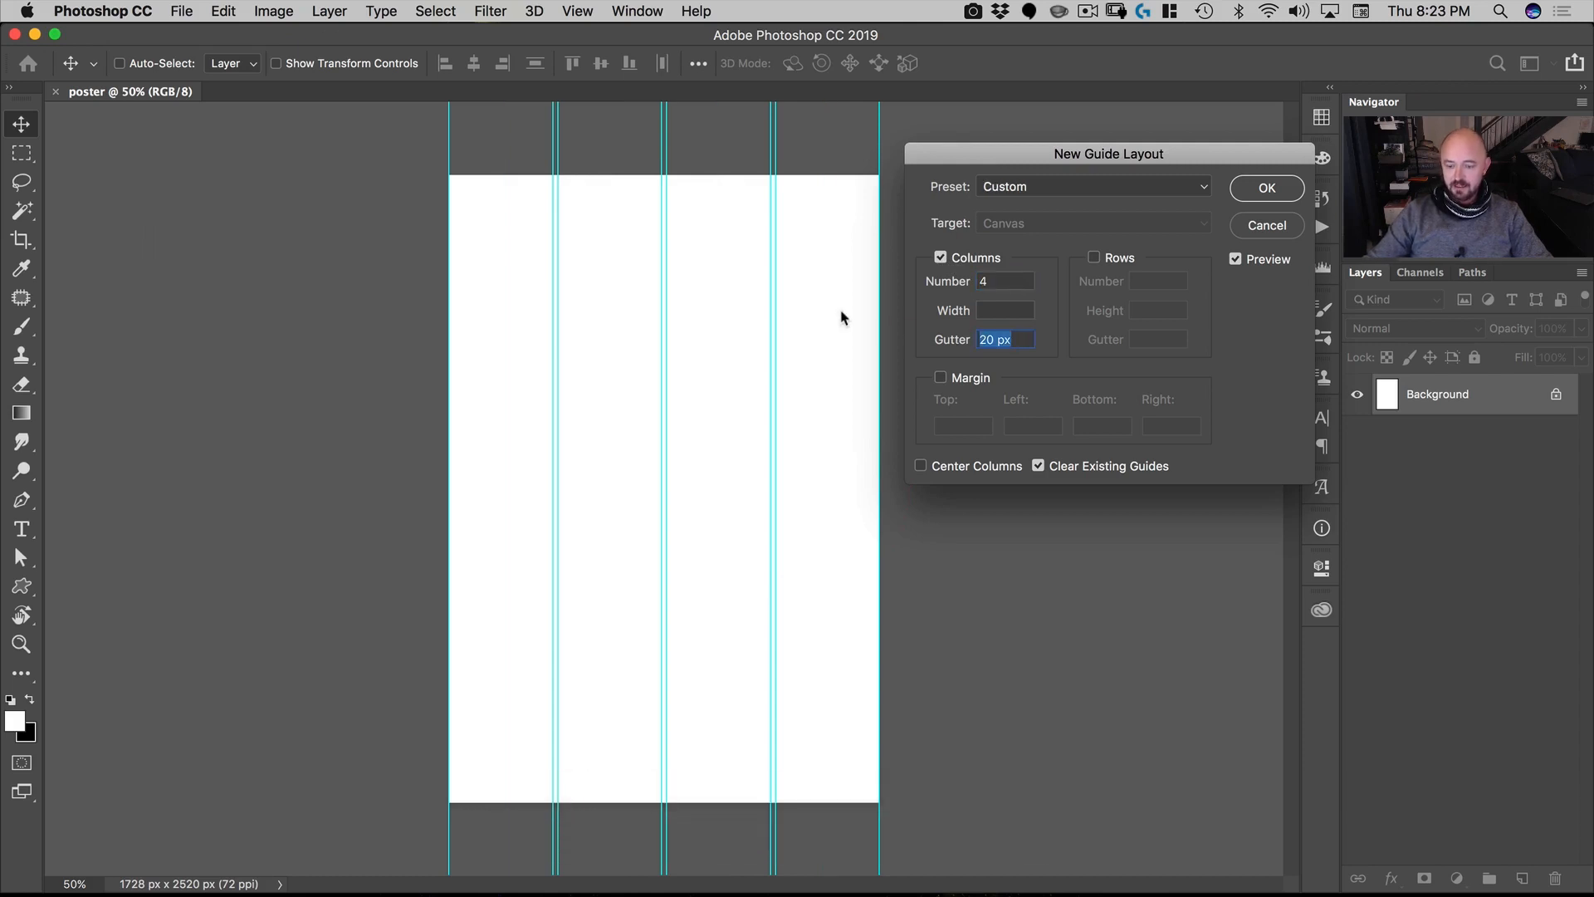
key("BackSpace")
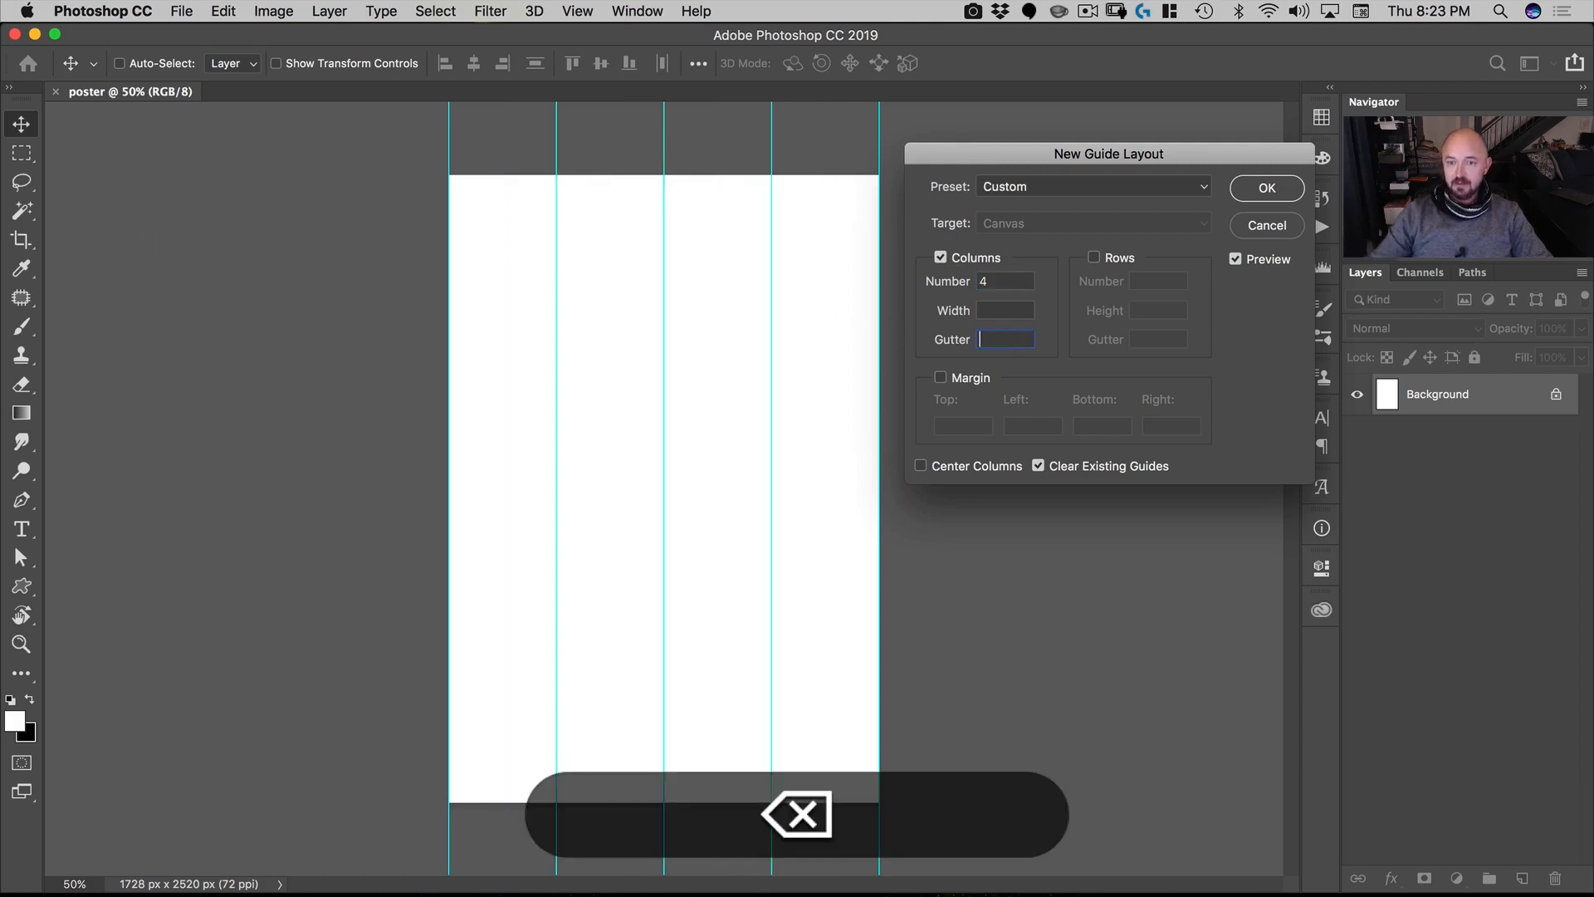
Step: Add 4 rows with no row gutter to the guide layout
left_click(1094, 257)
type("4")
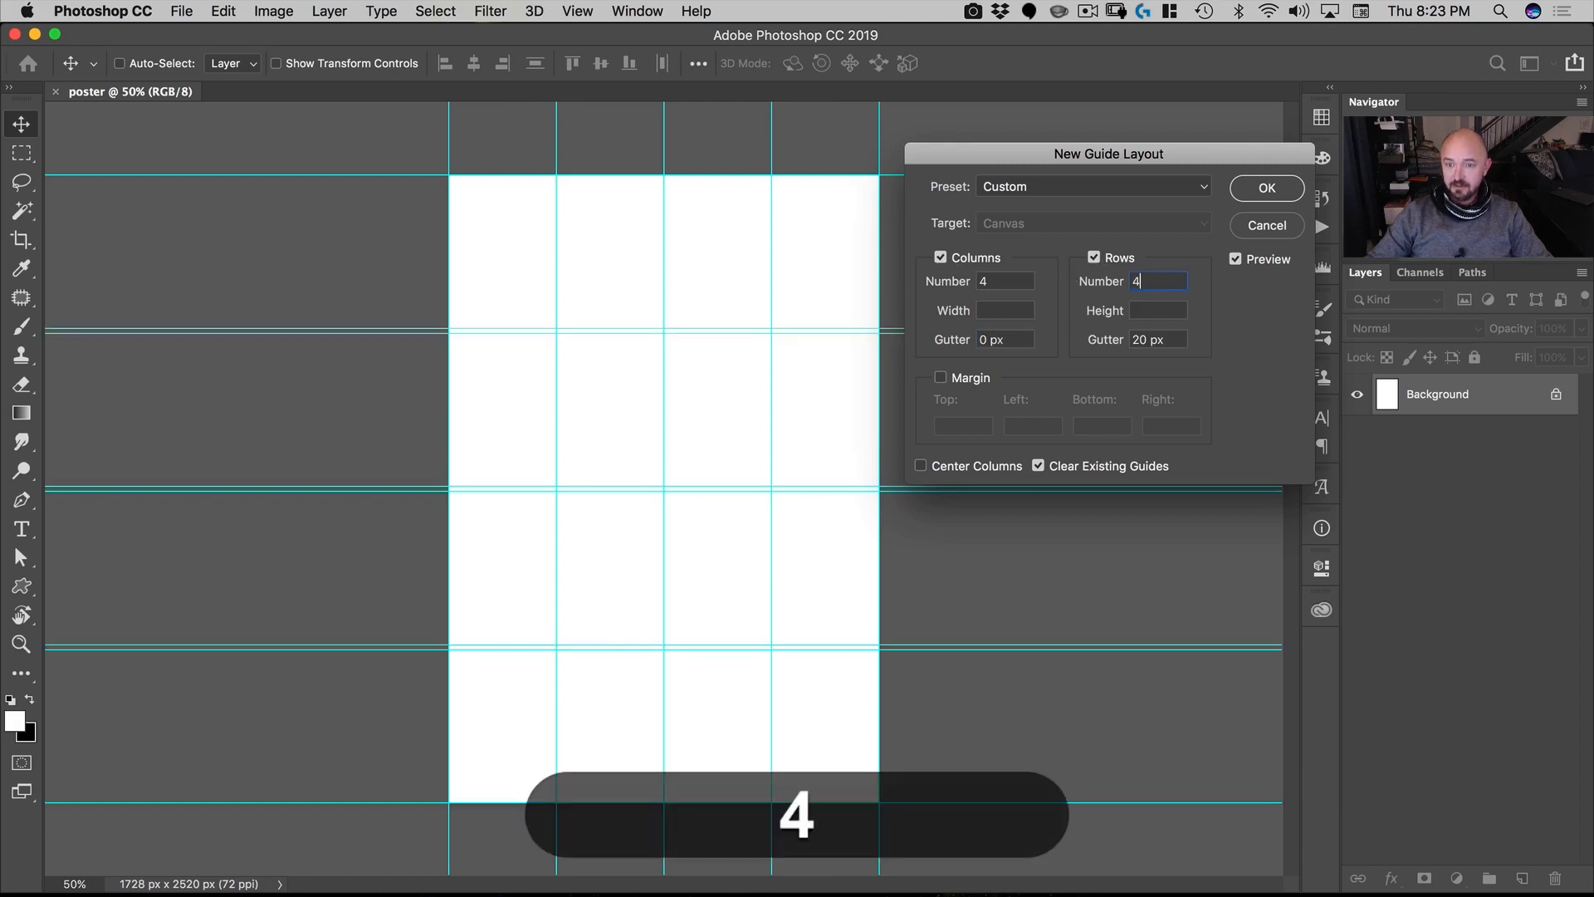
key("Tab")
key("Tab")
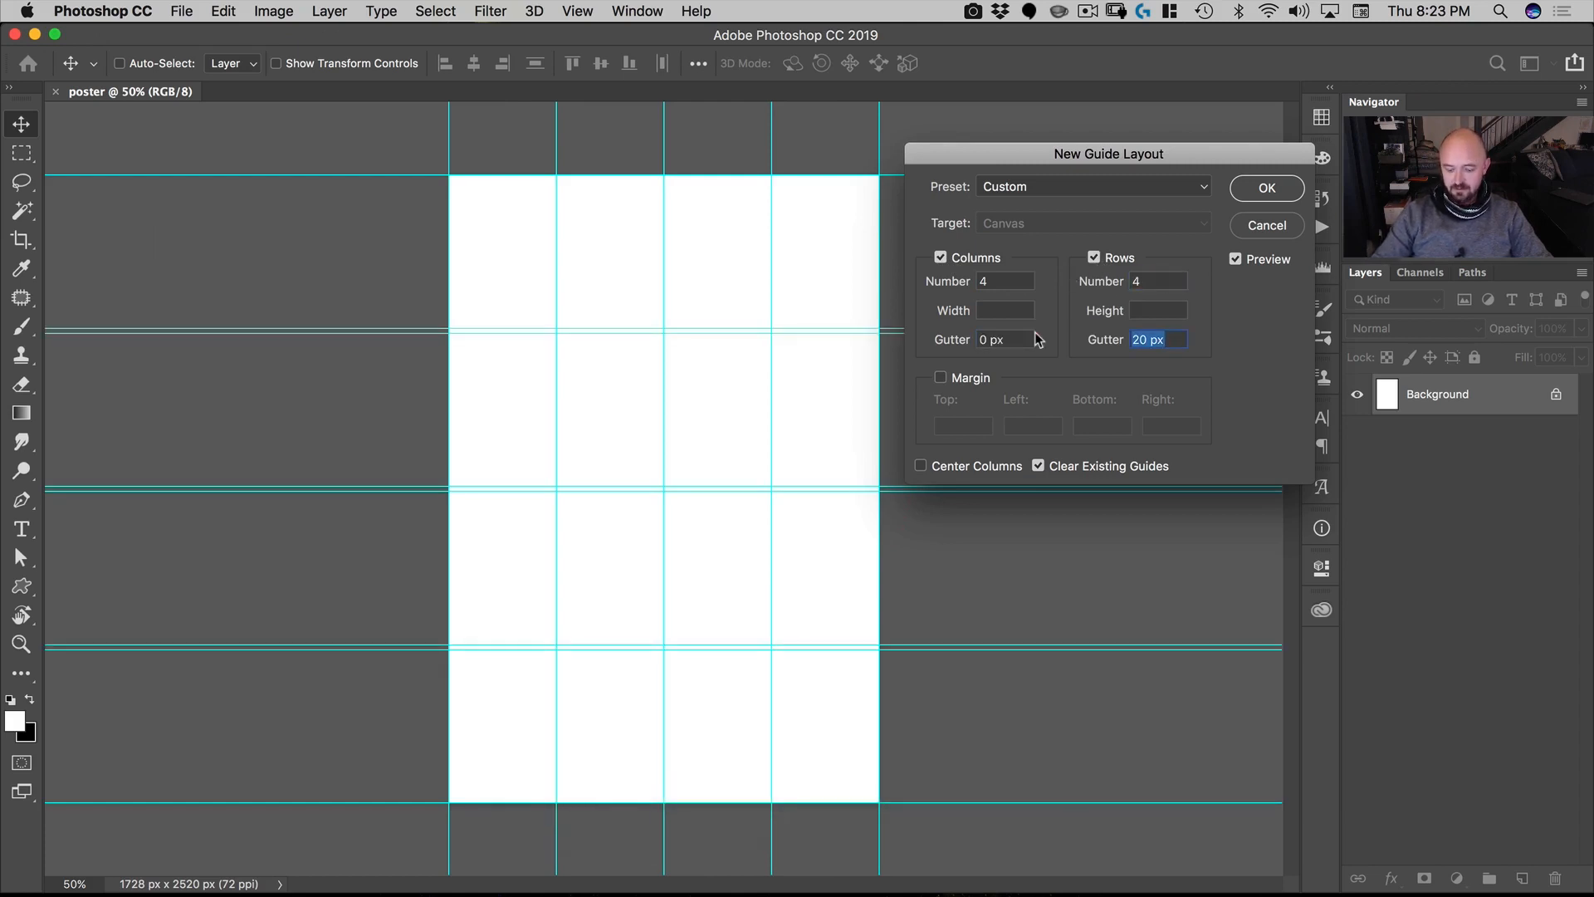
key("BackSpace")
Step: Enable guide margins of 180 px top, 385 px bottom and 0 px left and right, and apply the layout
left_click(941, 377)
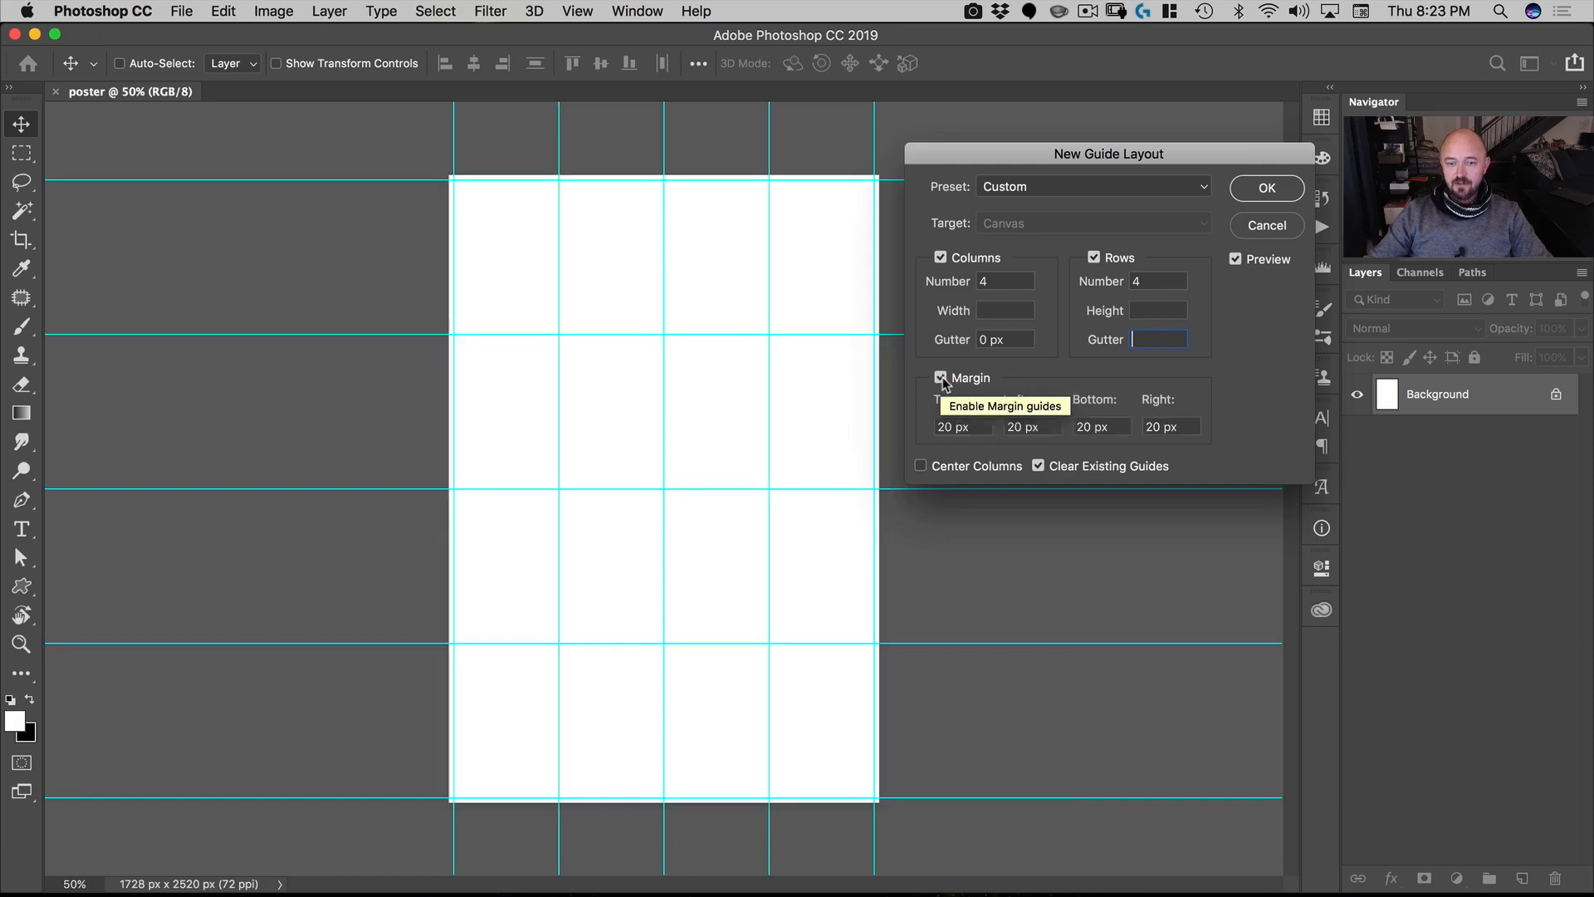
left_click(1022, 426)
type("0")
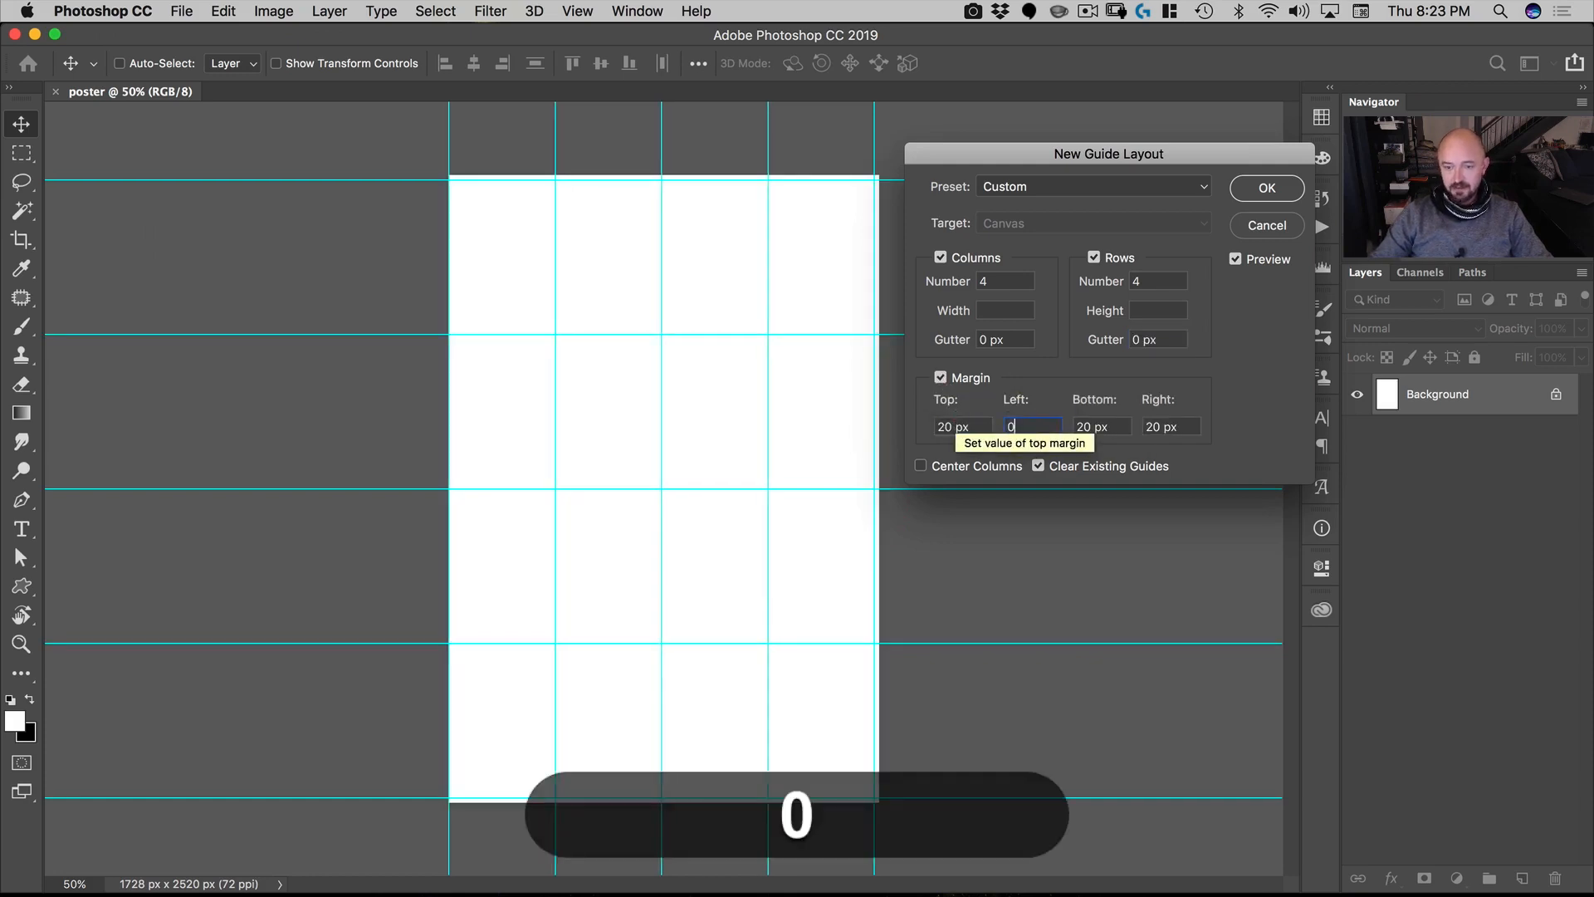
left_click(1179, 427)
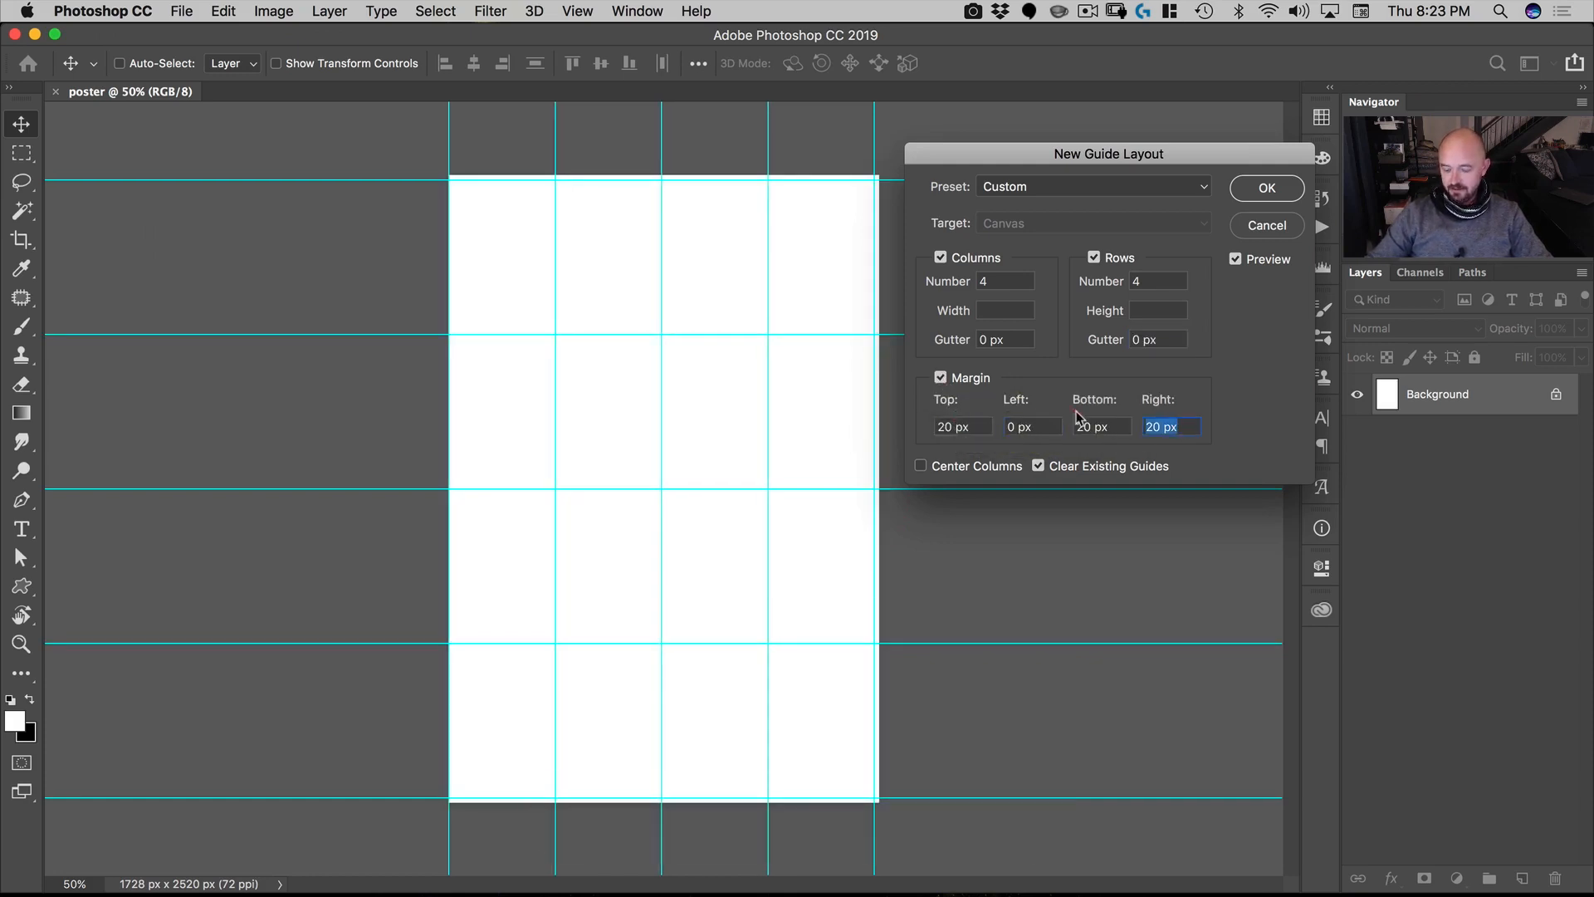
type("0")
left_click(959, 426)
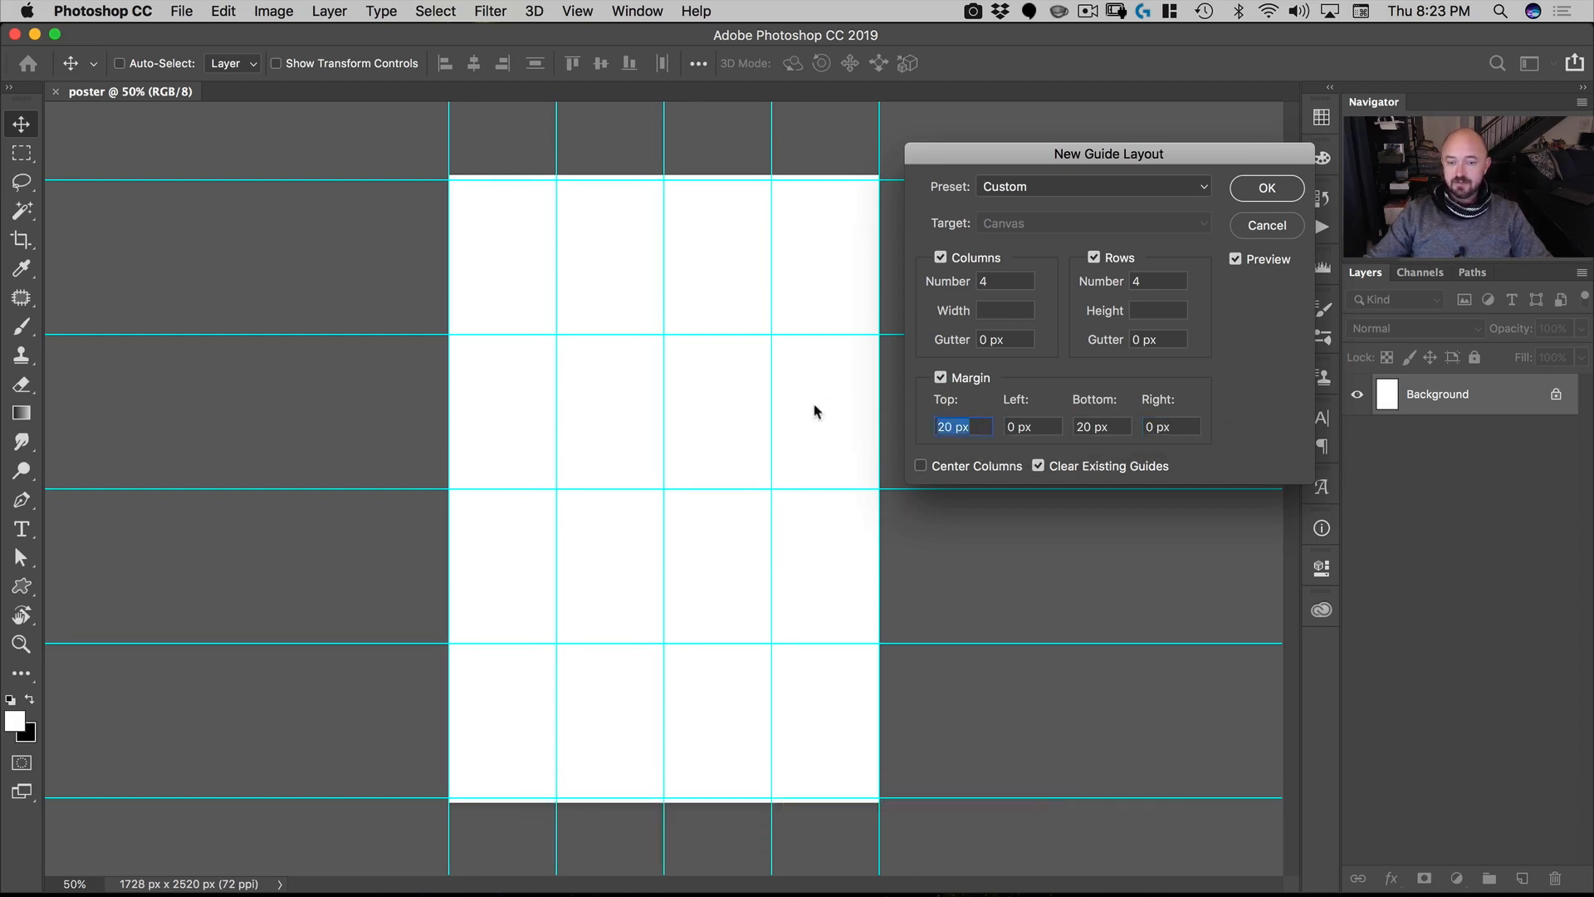
type("180")
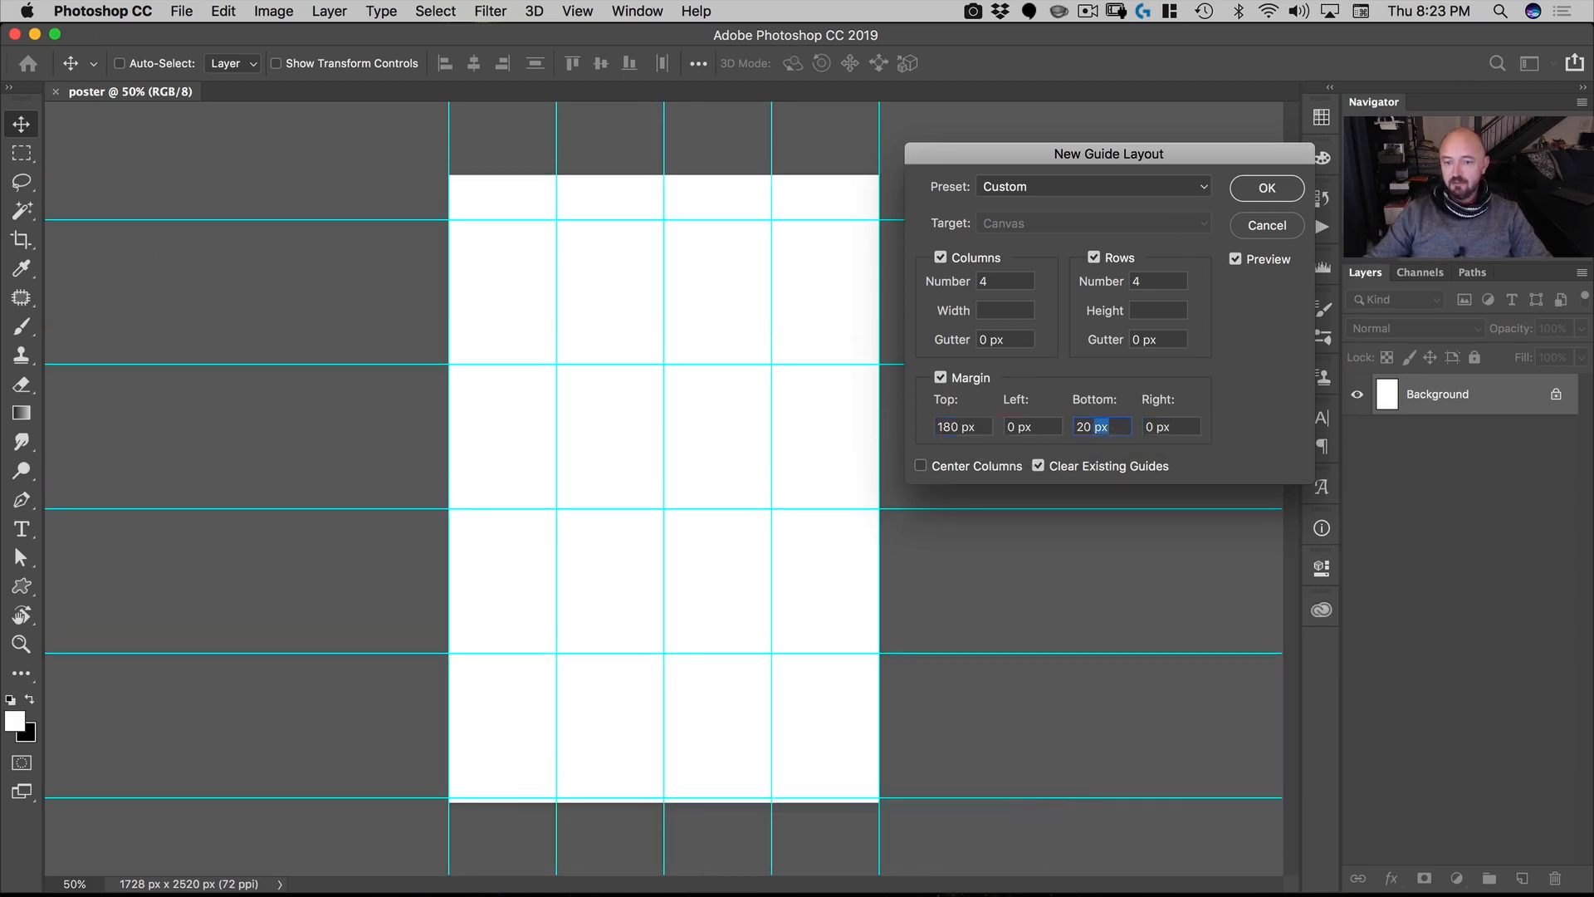
left_click_drag(1092, 425, 1074, 426)
type("385")
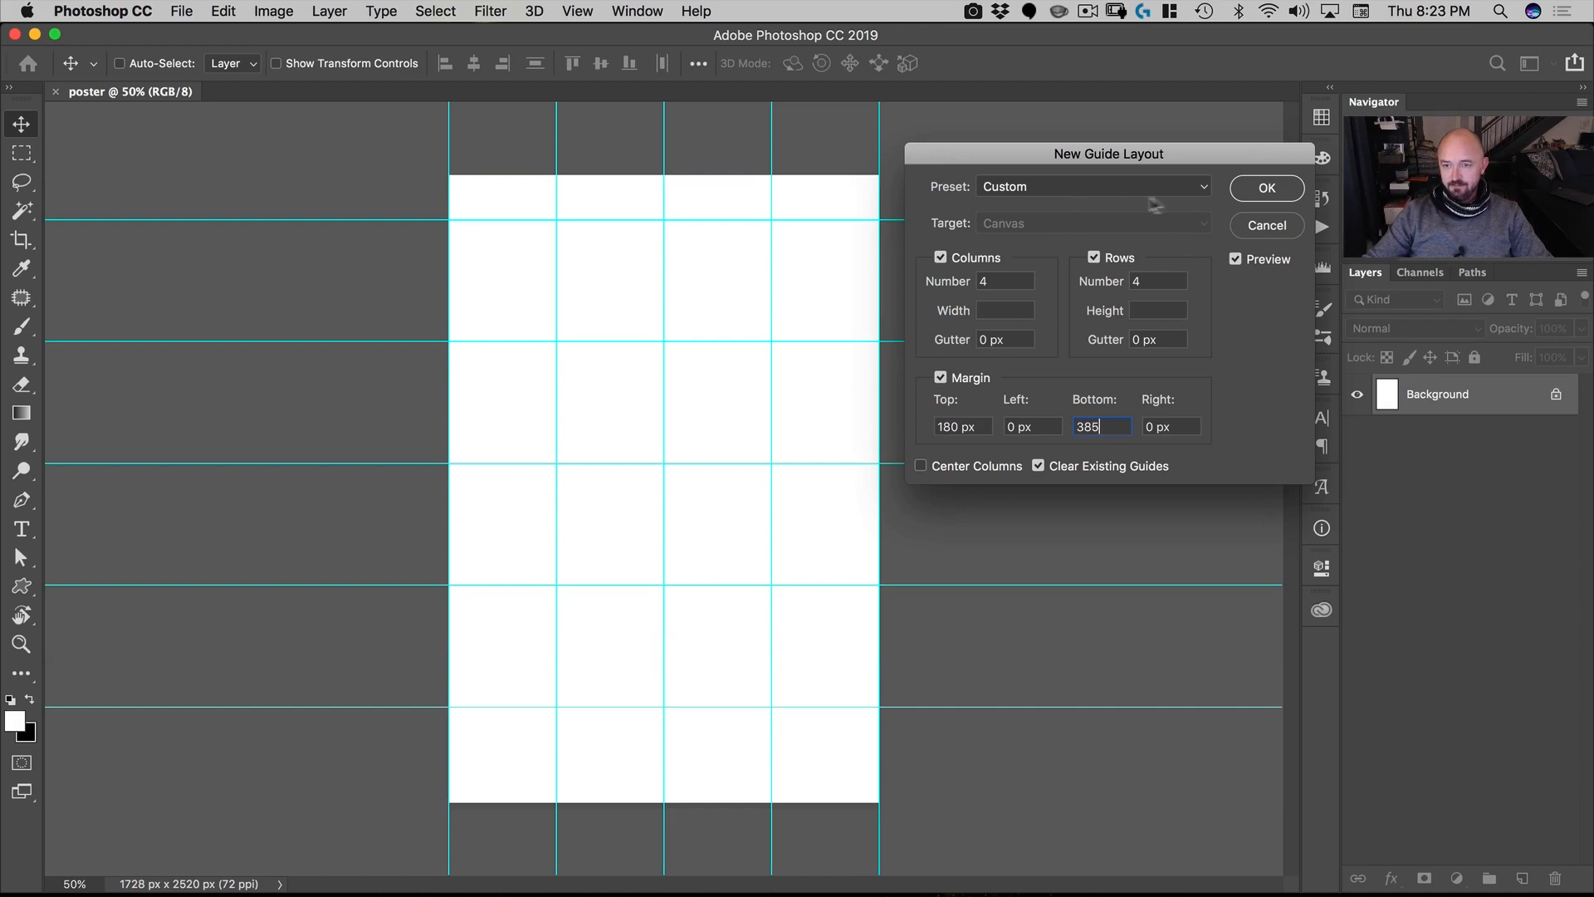
left_click(1267, 188)
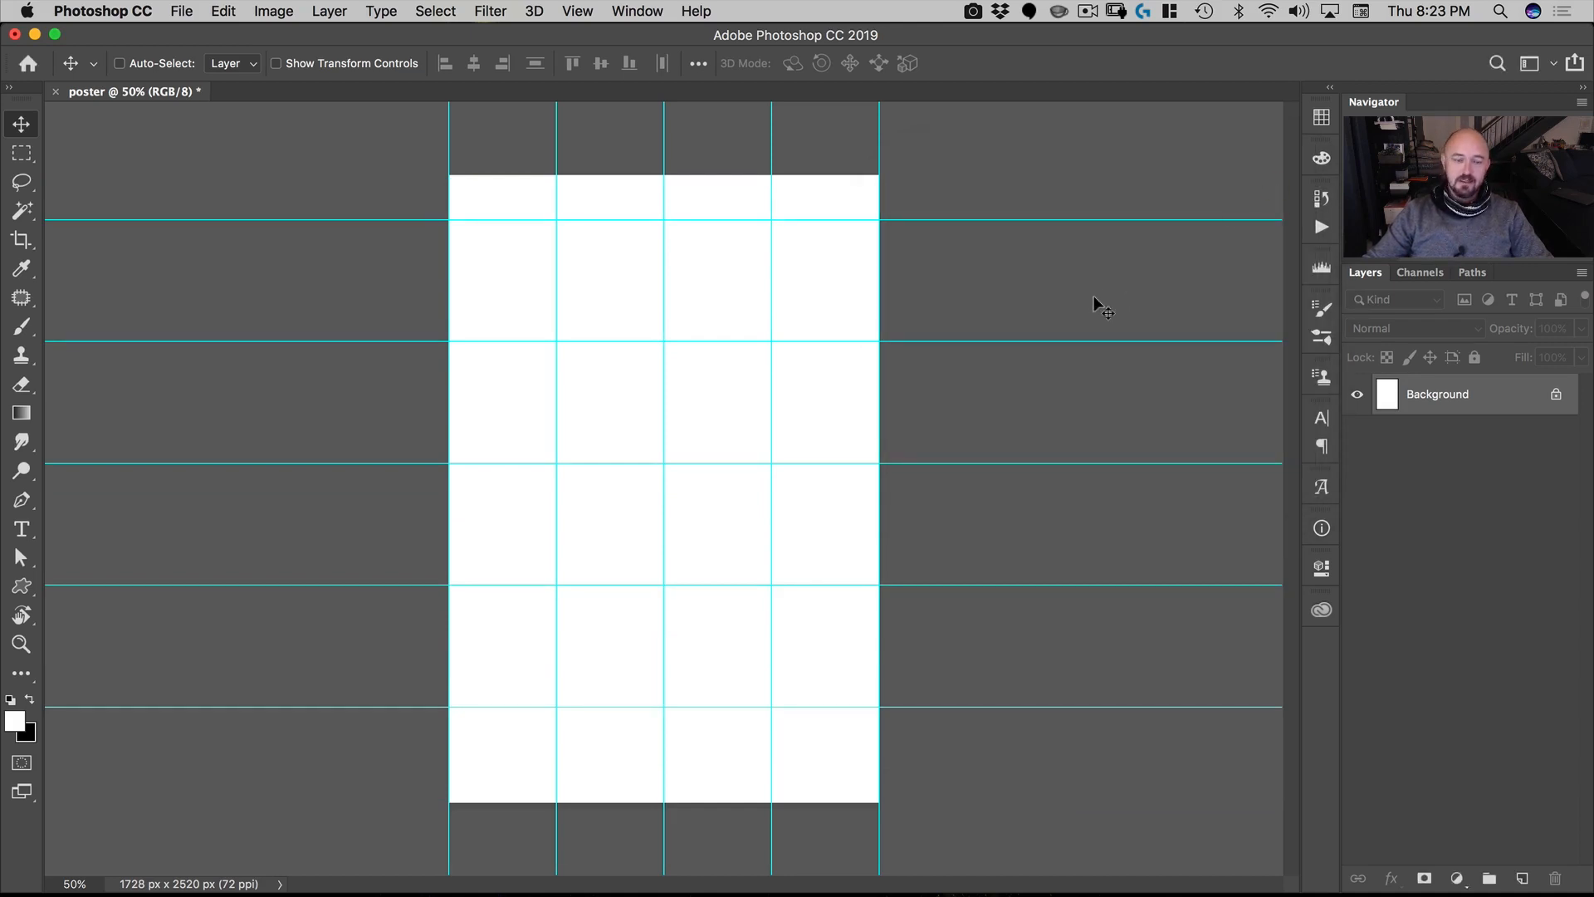
Step: Open the reference image moonlight_ver2_xlg.jpg from the assets folder
left_click(182, 11)
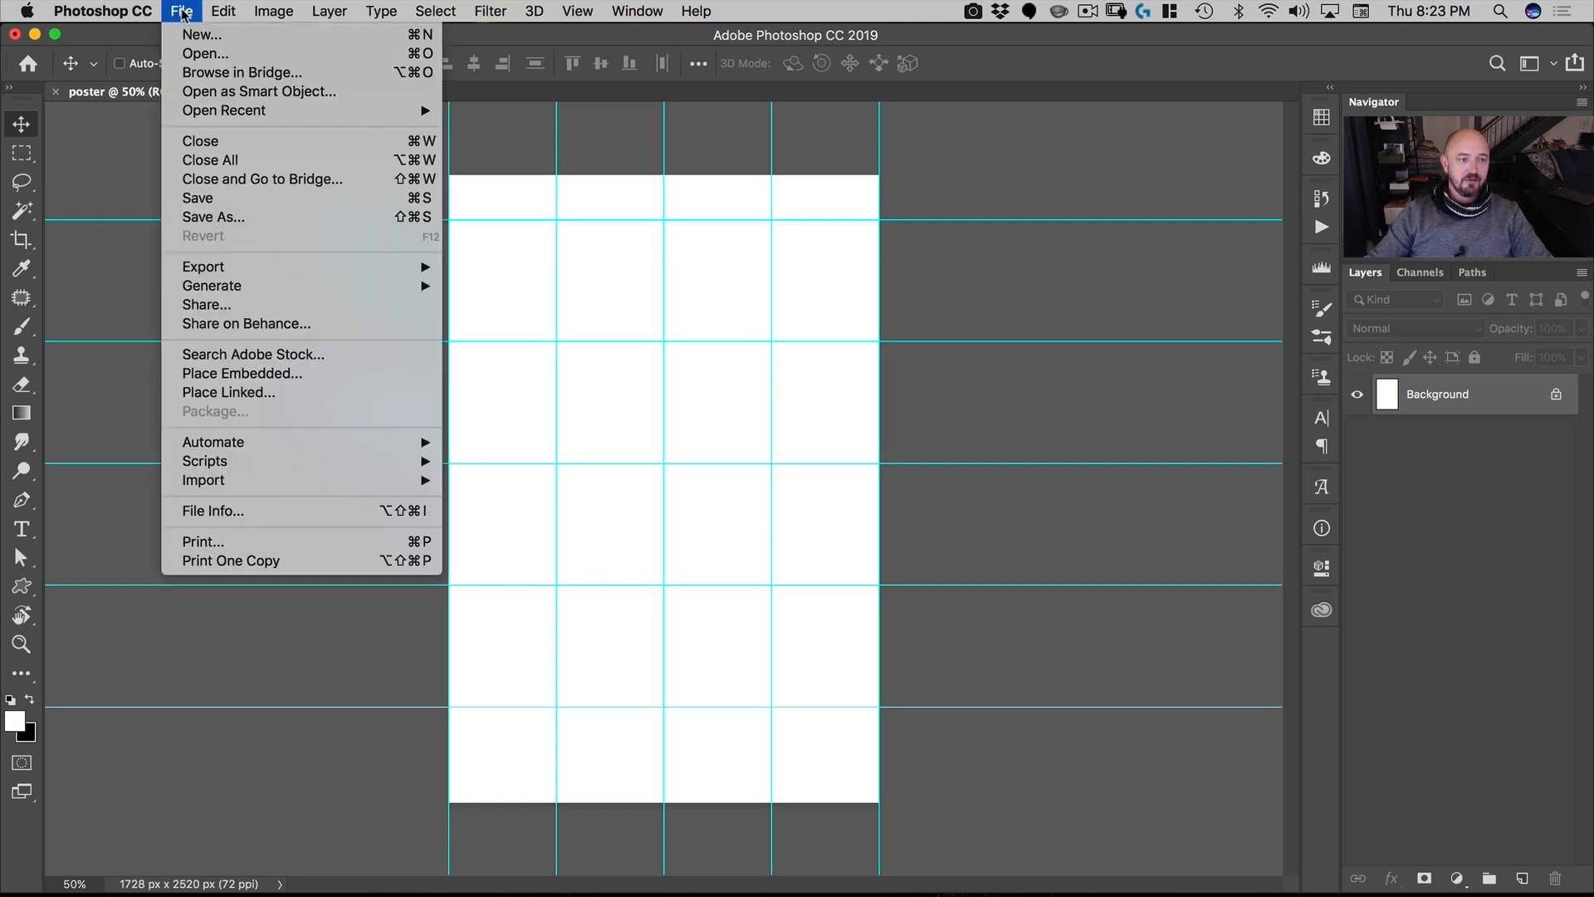
left_click(200, 53)
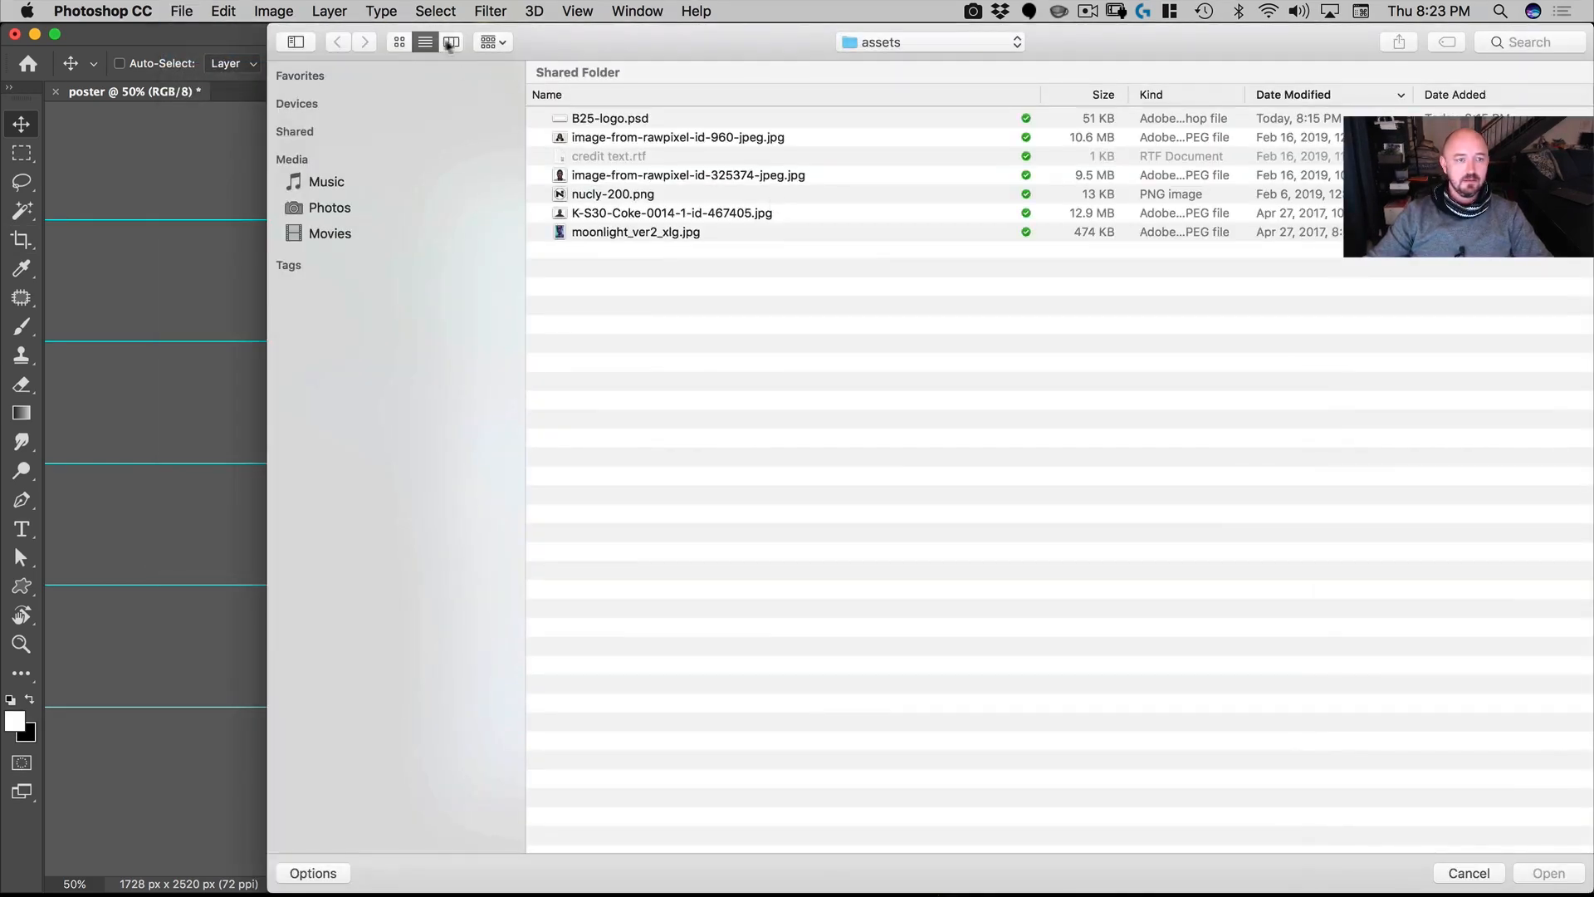
left_click(295, 42)
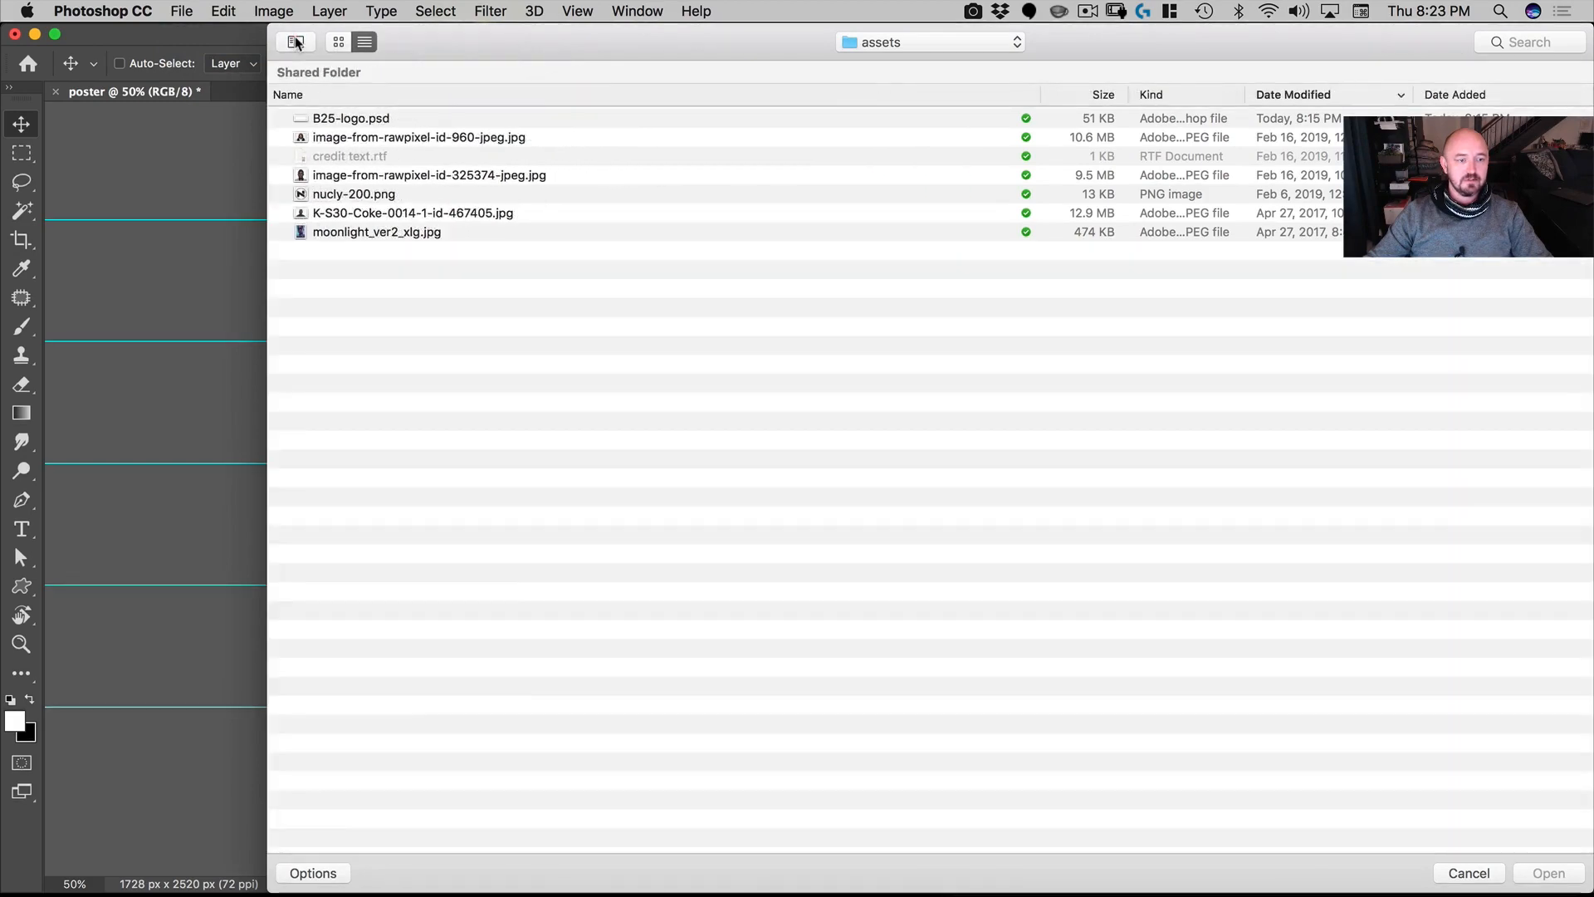
double_click(376, 231)
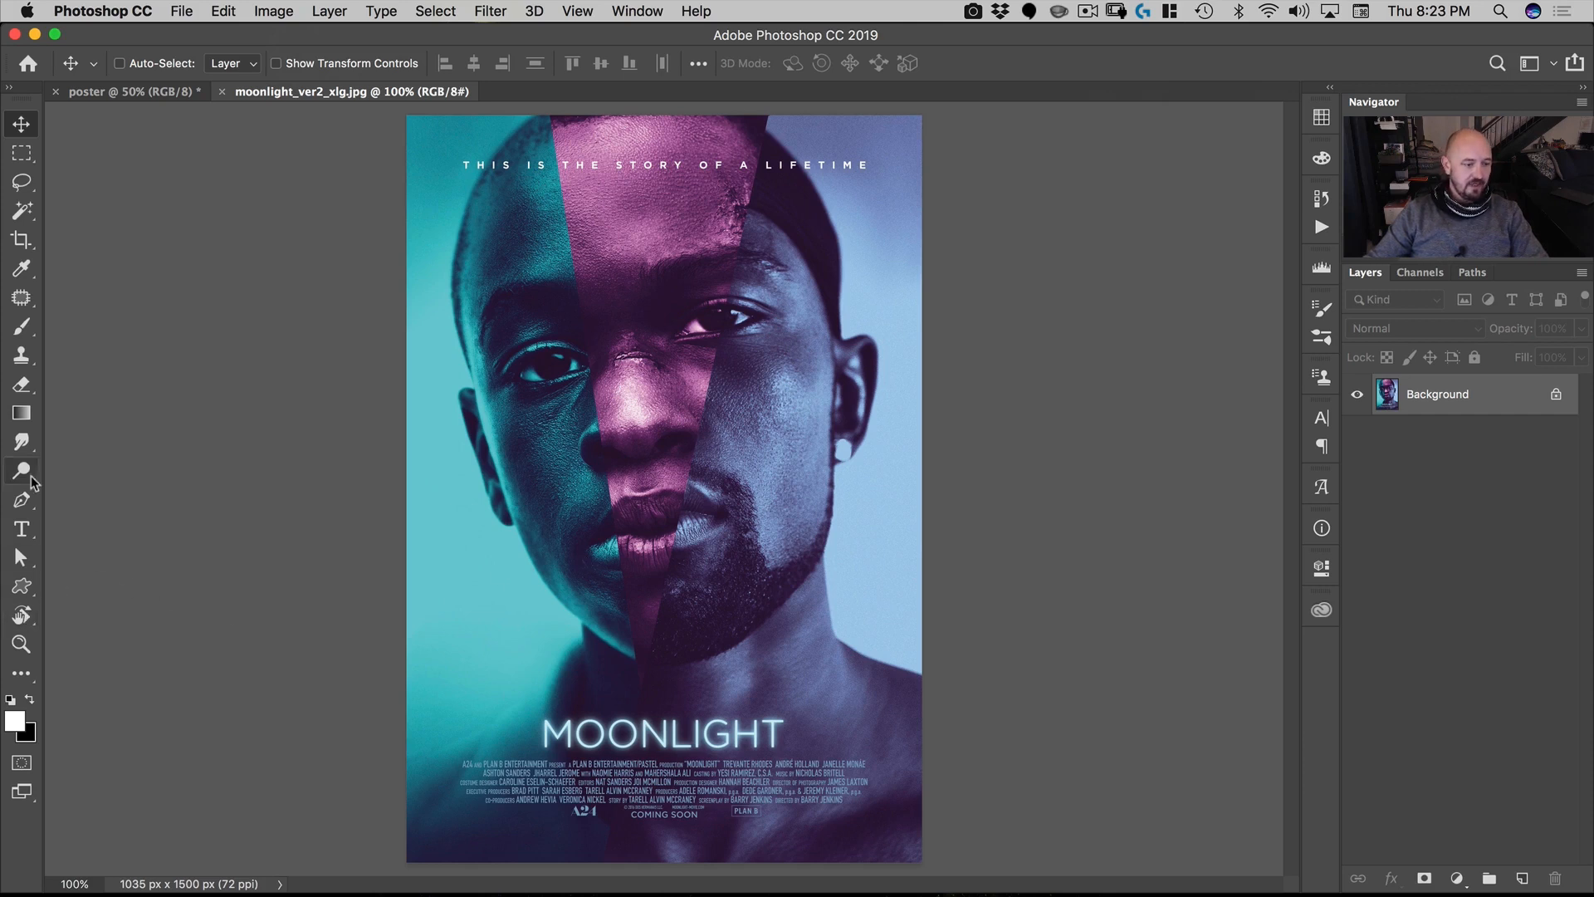
Step: Activate the Eyedropper and set its sample size to Point Sample
left_click(22, 268)
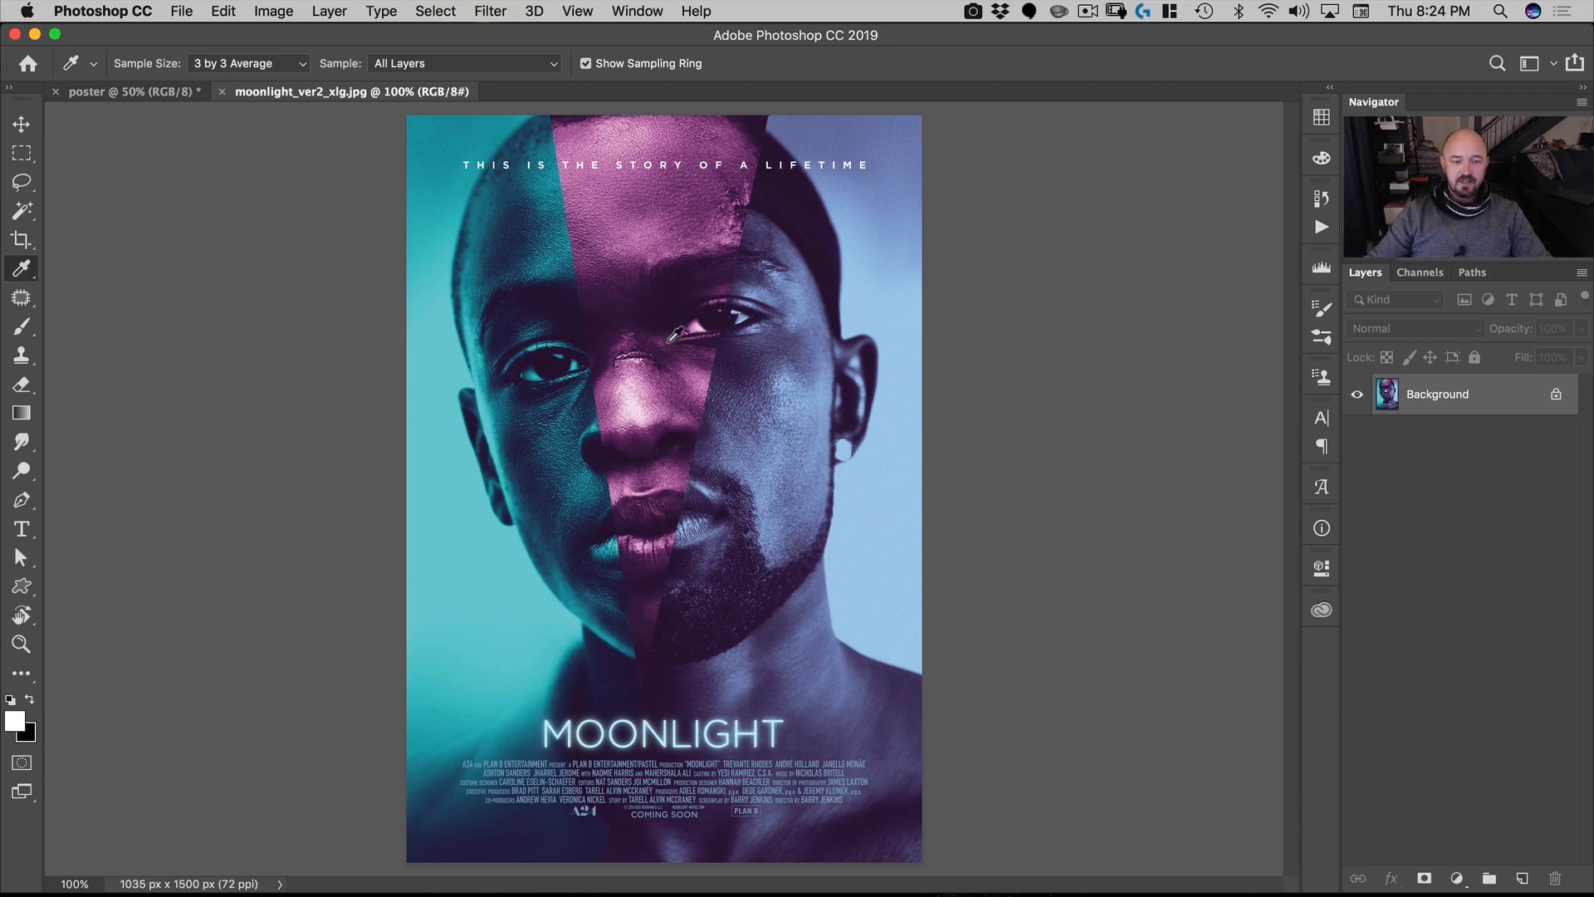
left_click_drag(418, 424, 493, 365, "super")
left_click_drag(531, 420, 736, 441)
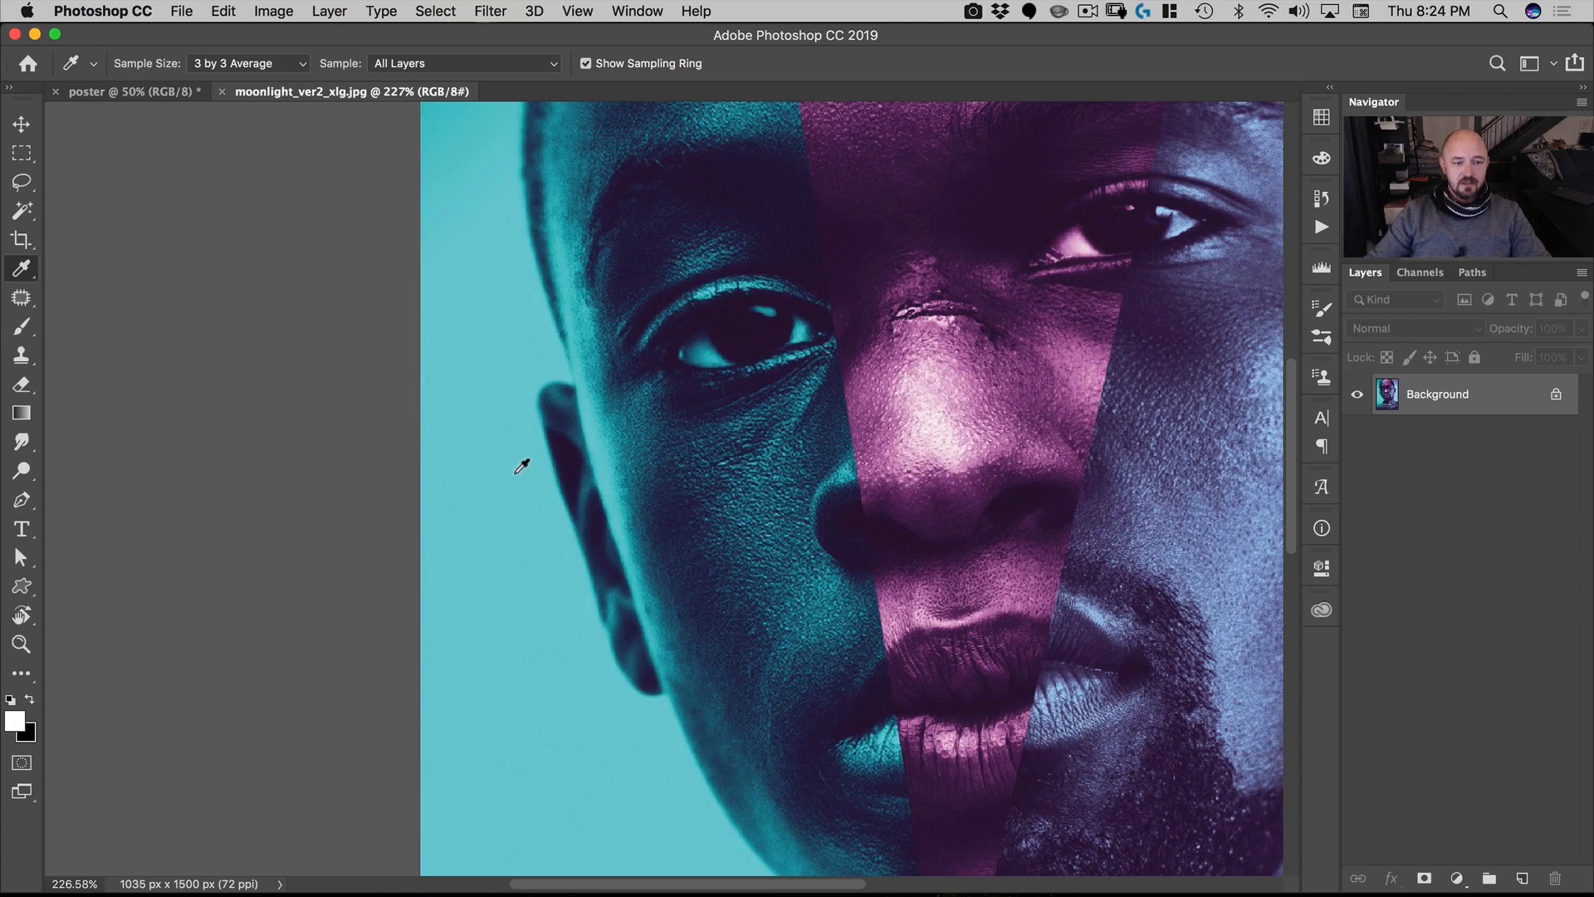
left_click(247, 66)
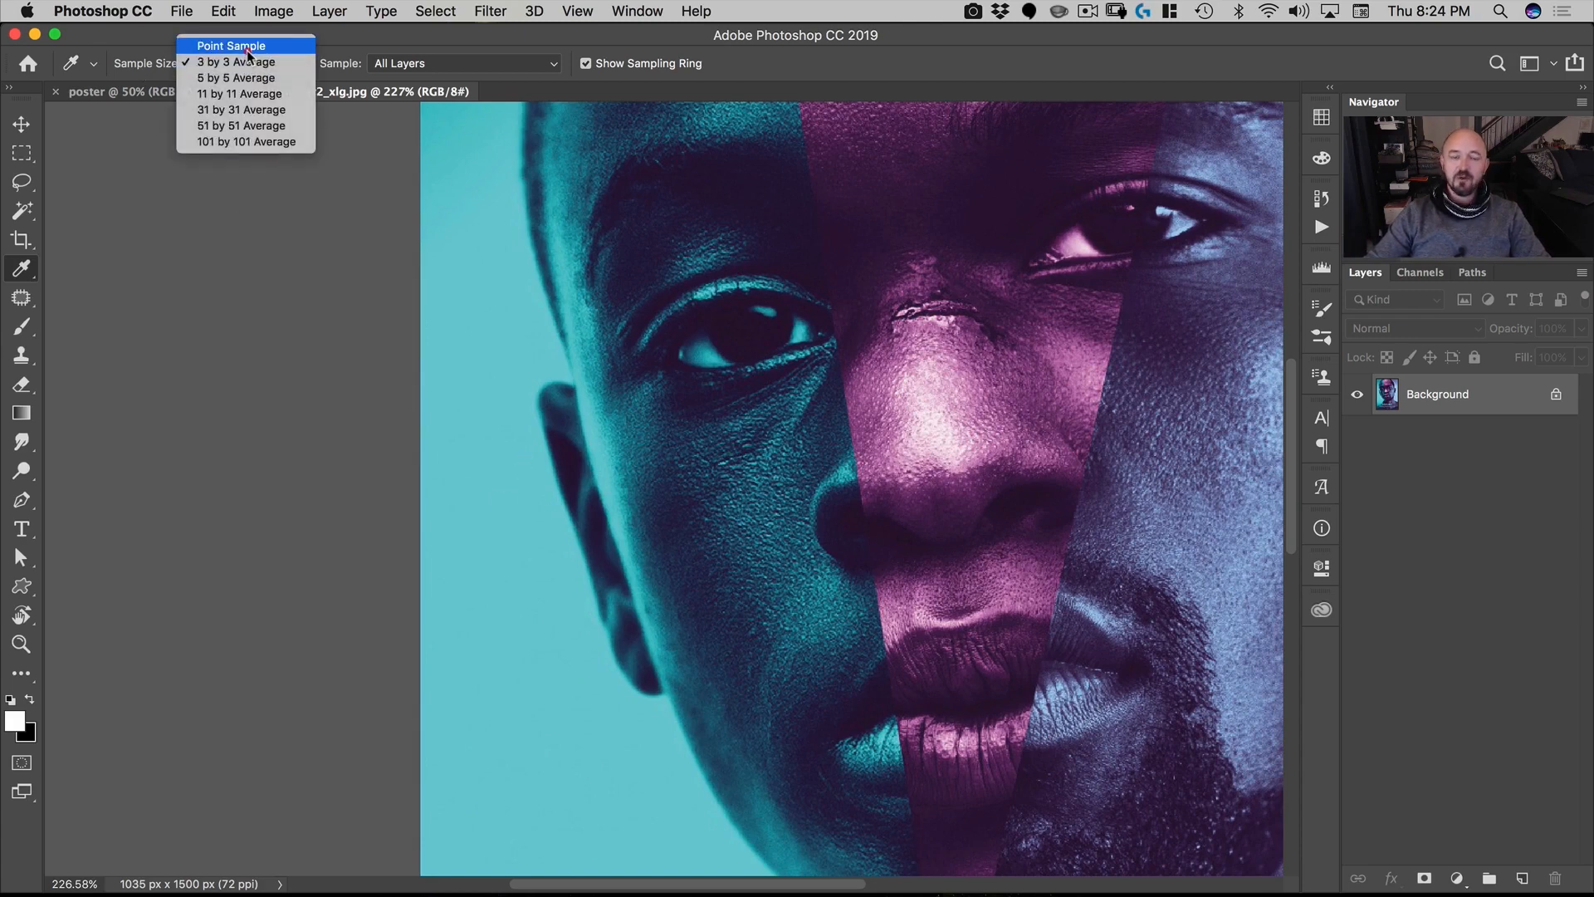
left_click(247, 47)
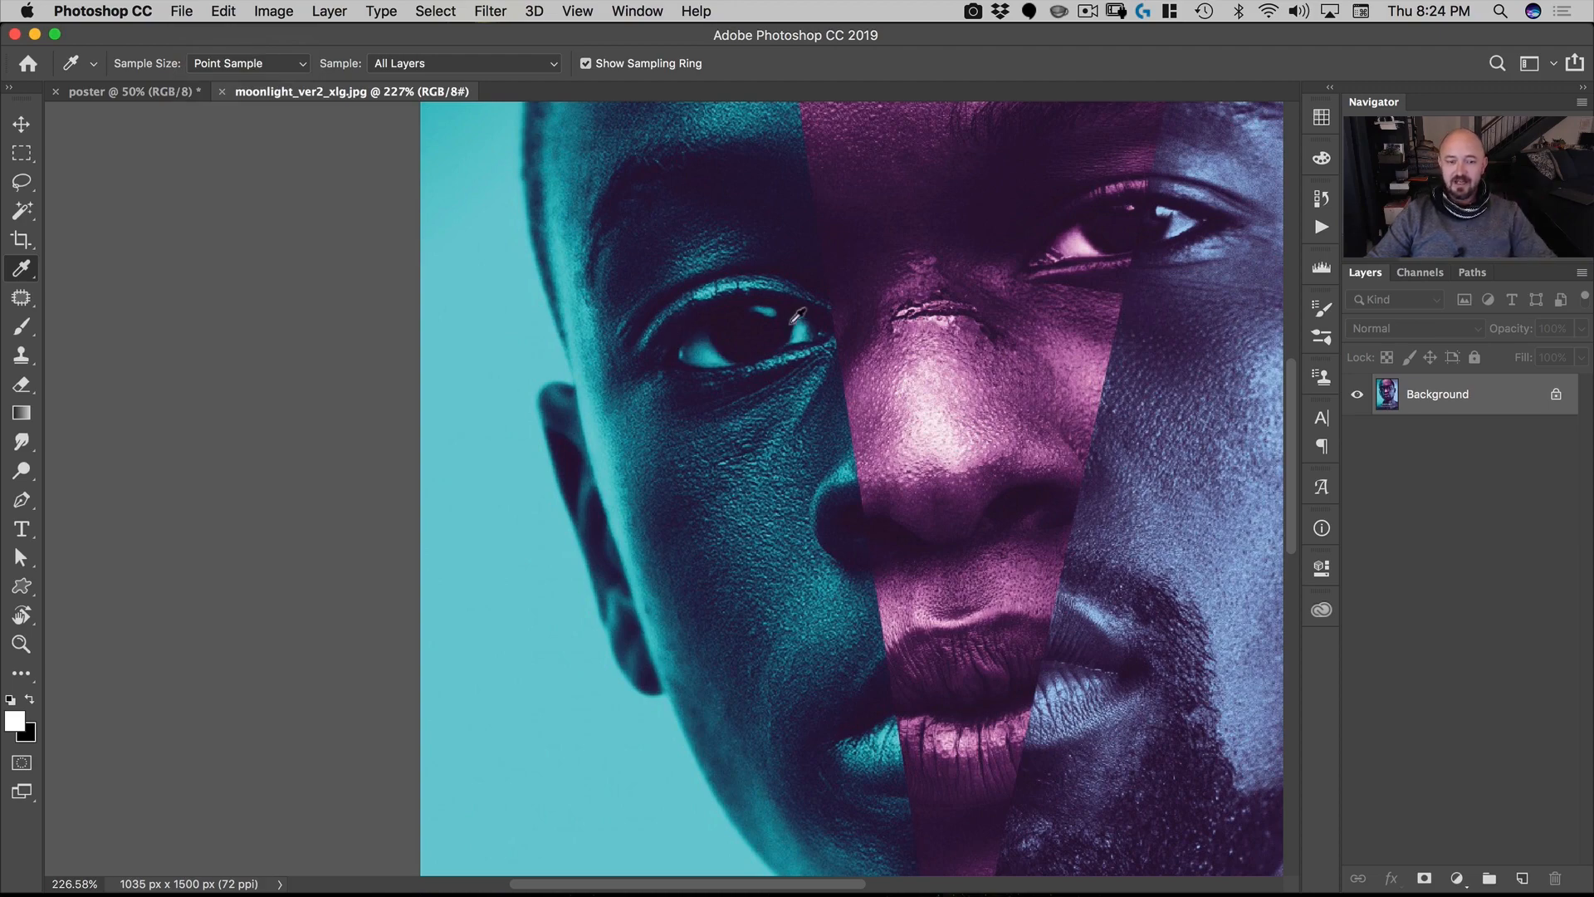
Step: Sample individual dark pixels inside the pupil of the teal-toned eye as the foreground color
key("super+space")
left_click_drag(750, 334, 925, 292)
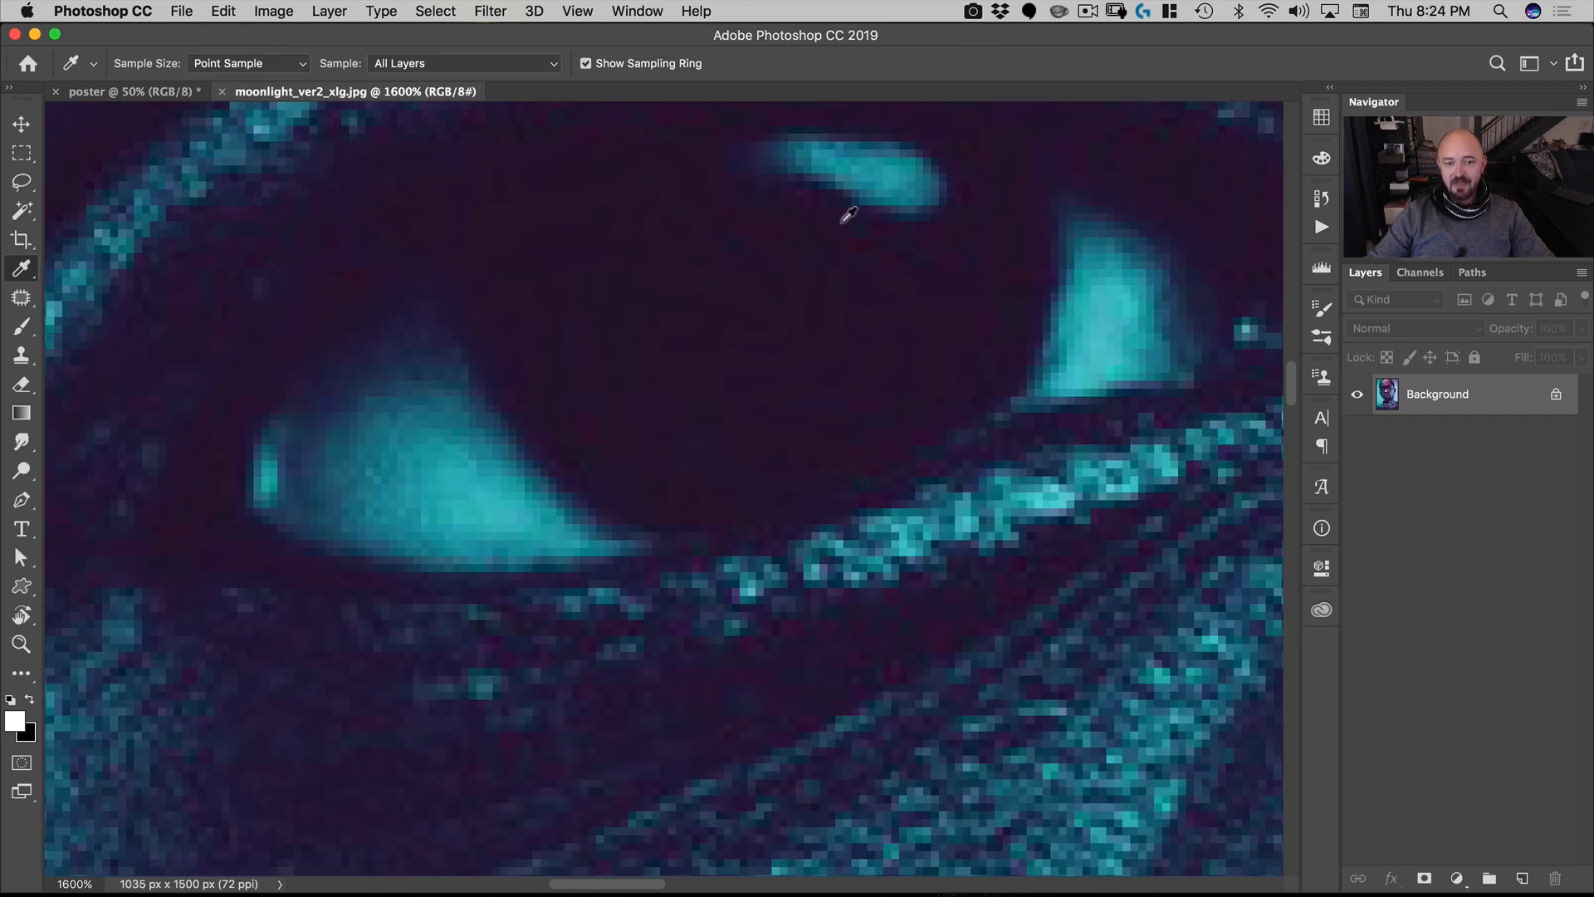
left_click(862, 241)
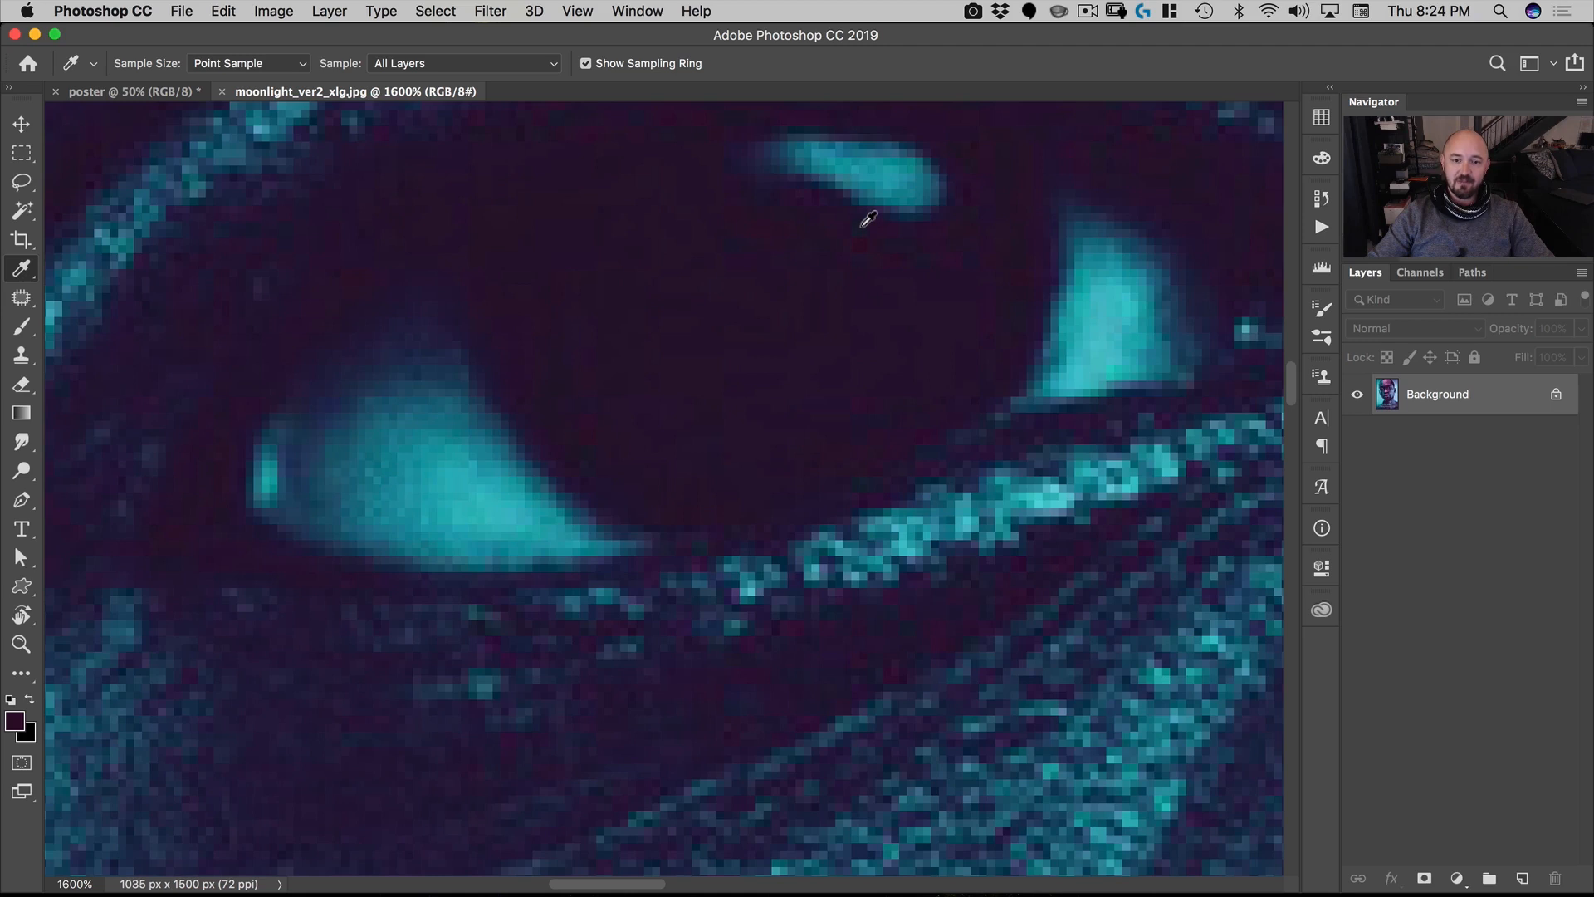
left_click(862, 225)
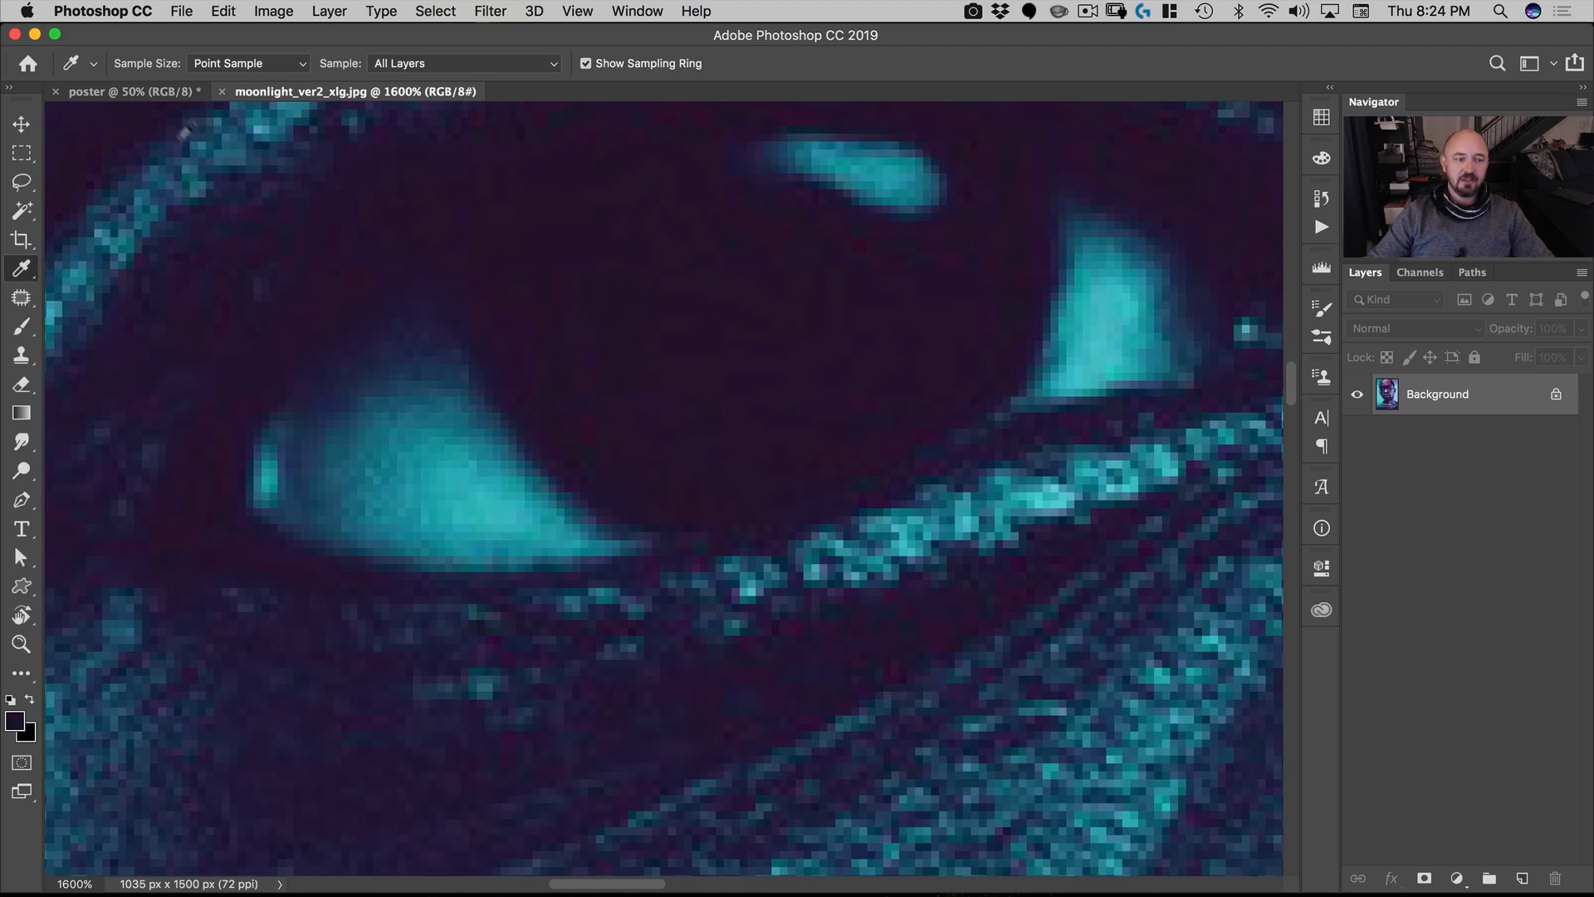
Step: Set the sample size to 5 by 5 Average and sample the dark purple of the pupil and eyebrow in the teal section
left_click(235, 63)
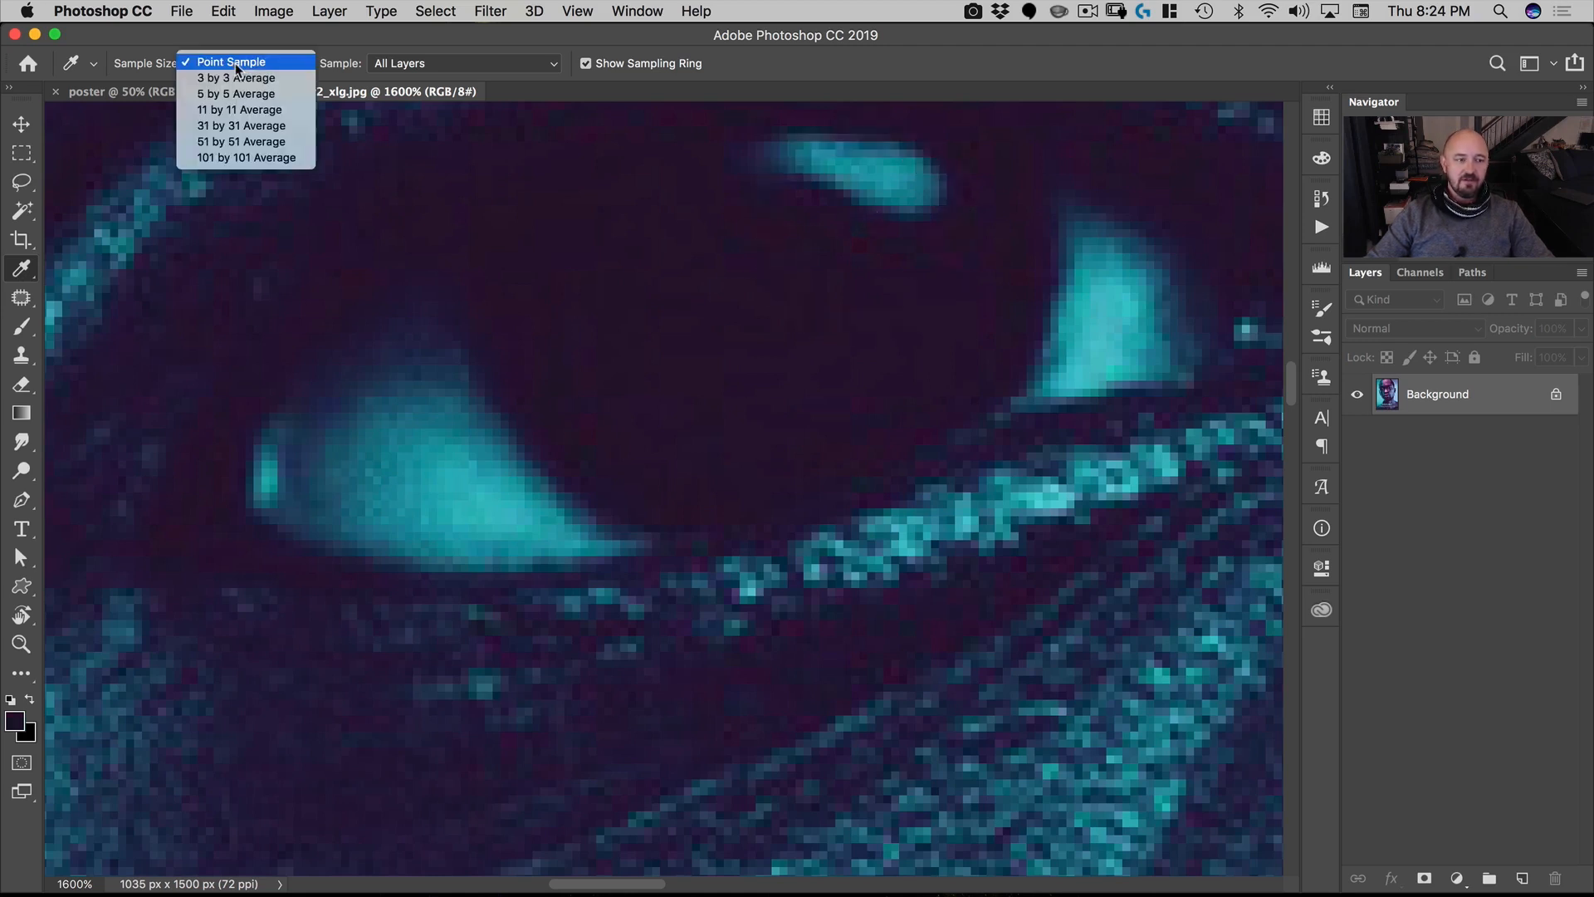
left_click(217, 97)
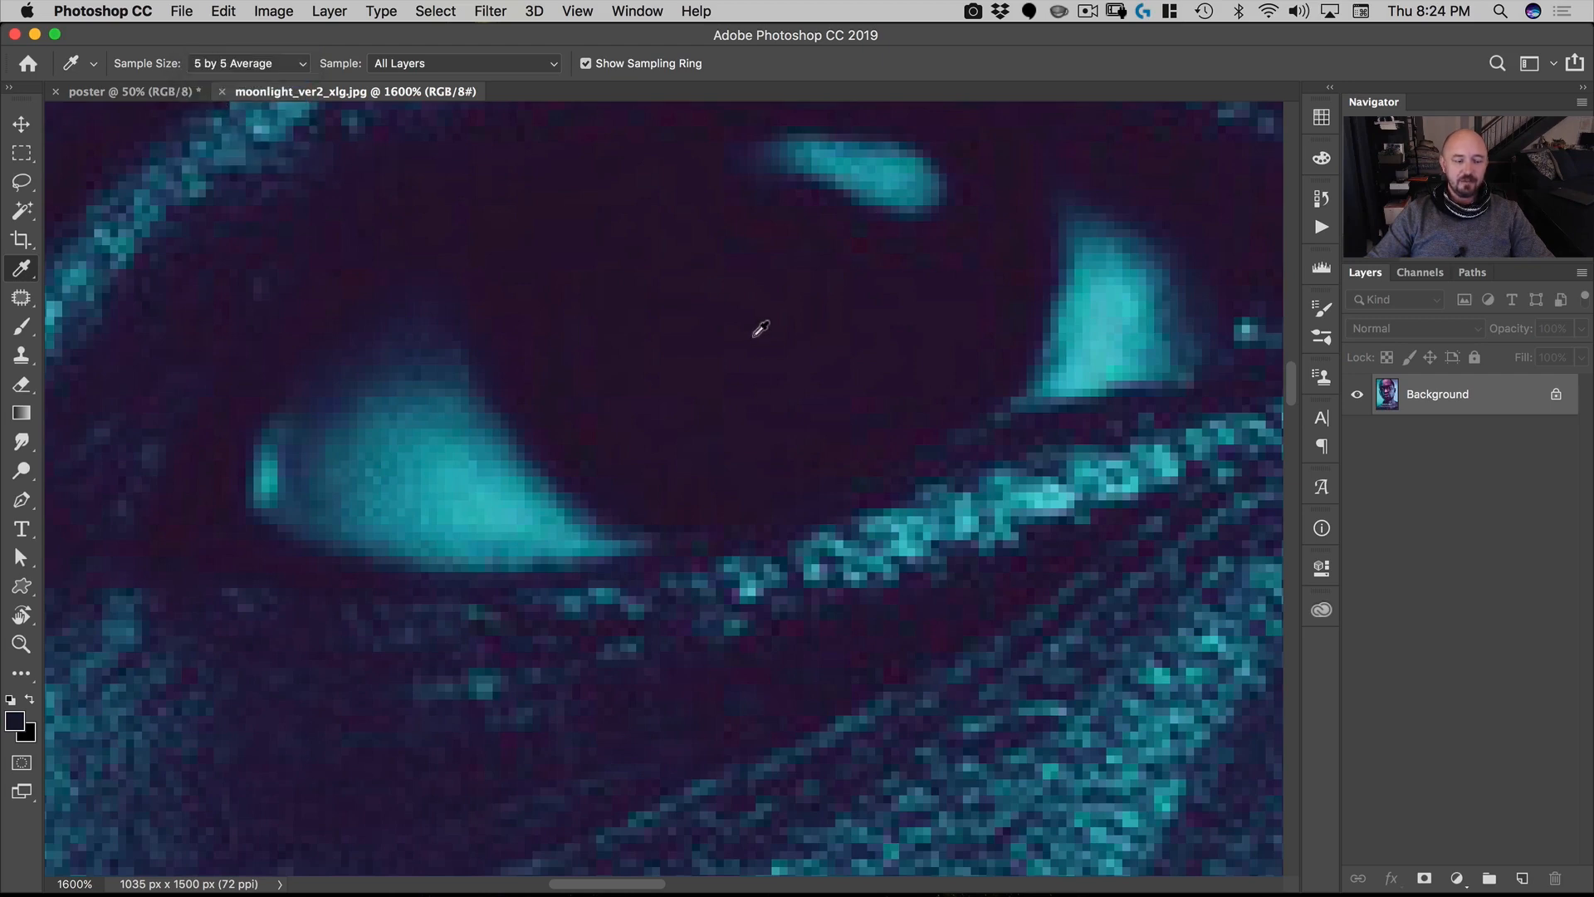
left_click(754, 336)
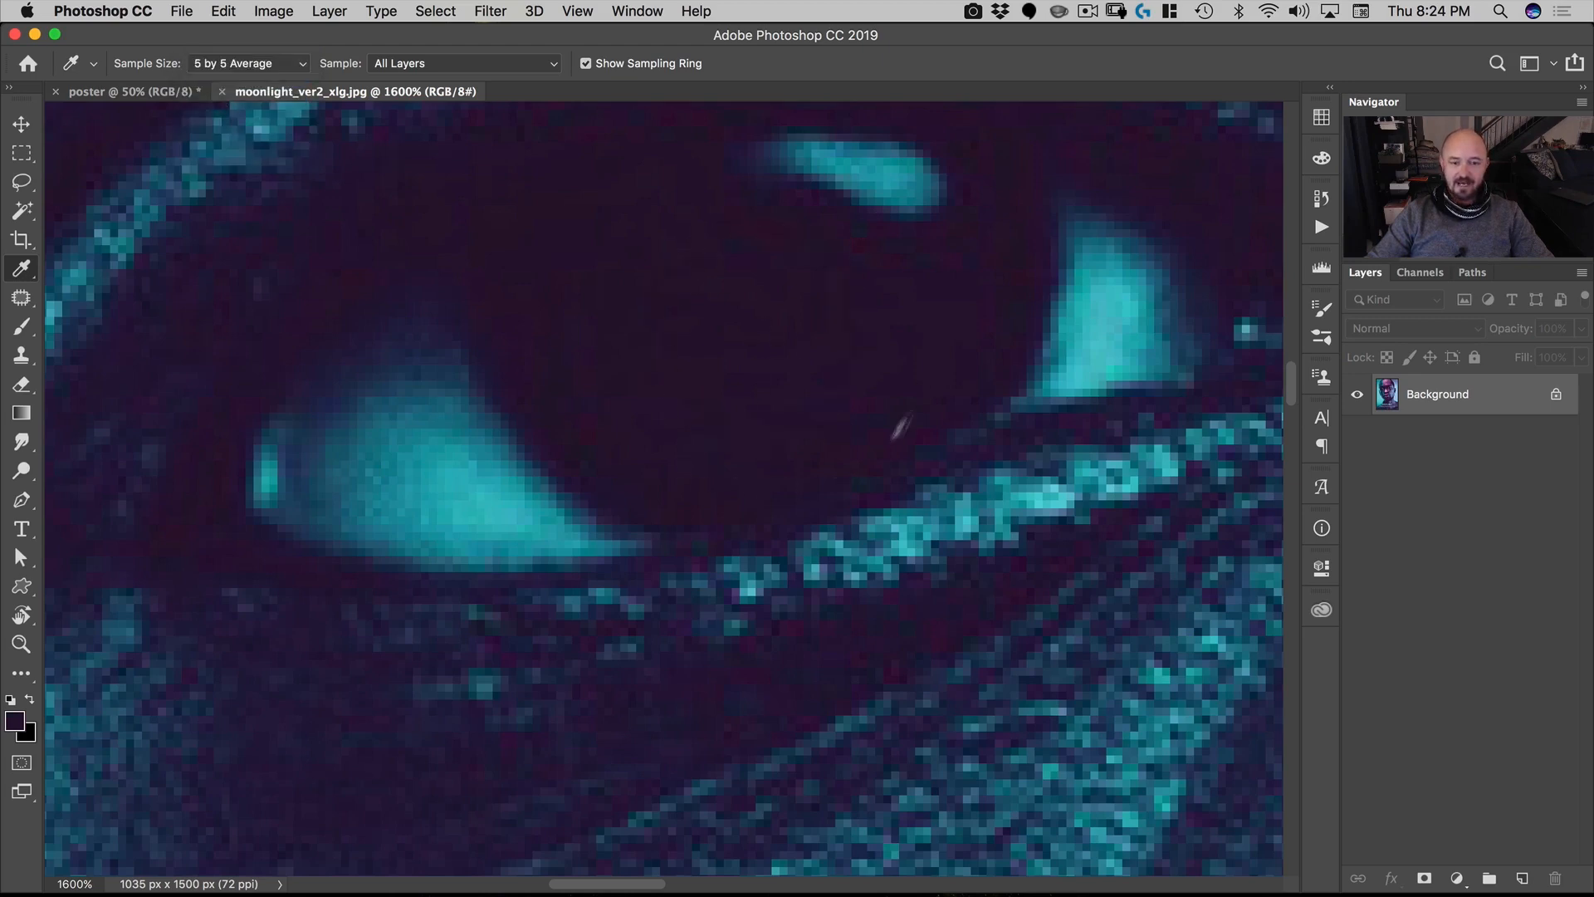
left_click_drag(946, 416, 775, 526)
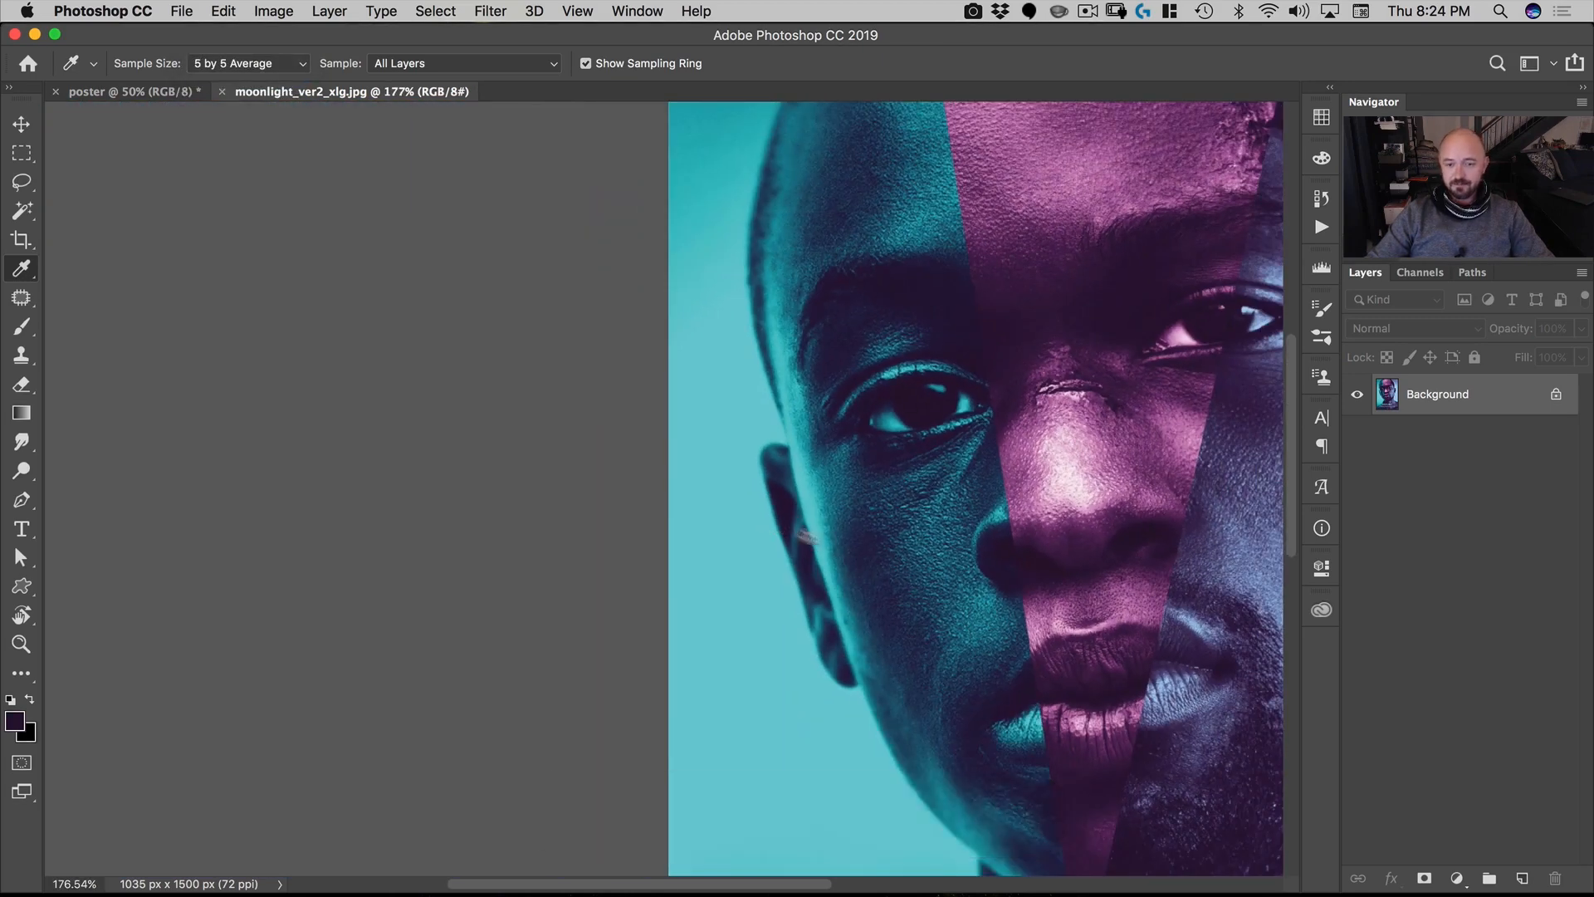
left_click_drag(1079, 633, 742, 512)
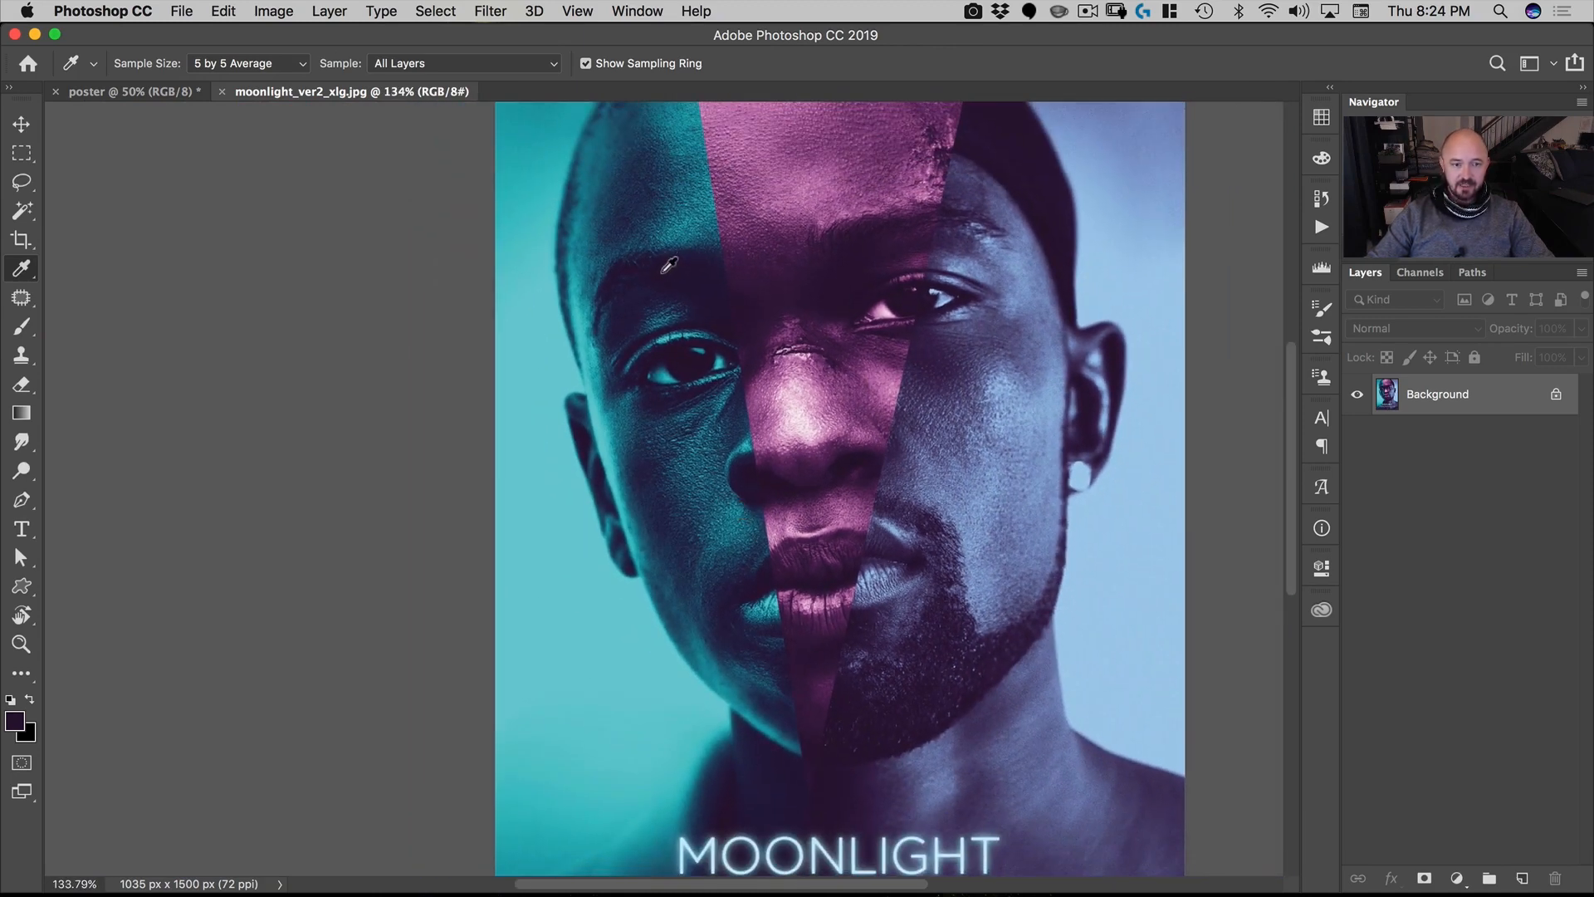
left_click(665, 270)
left_click(664, 269)
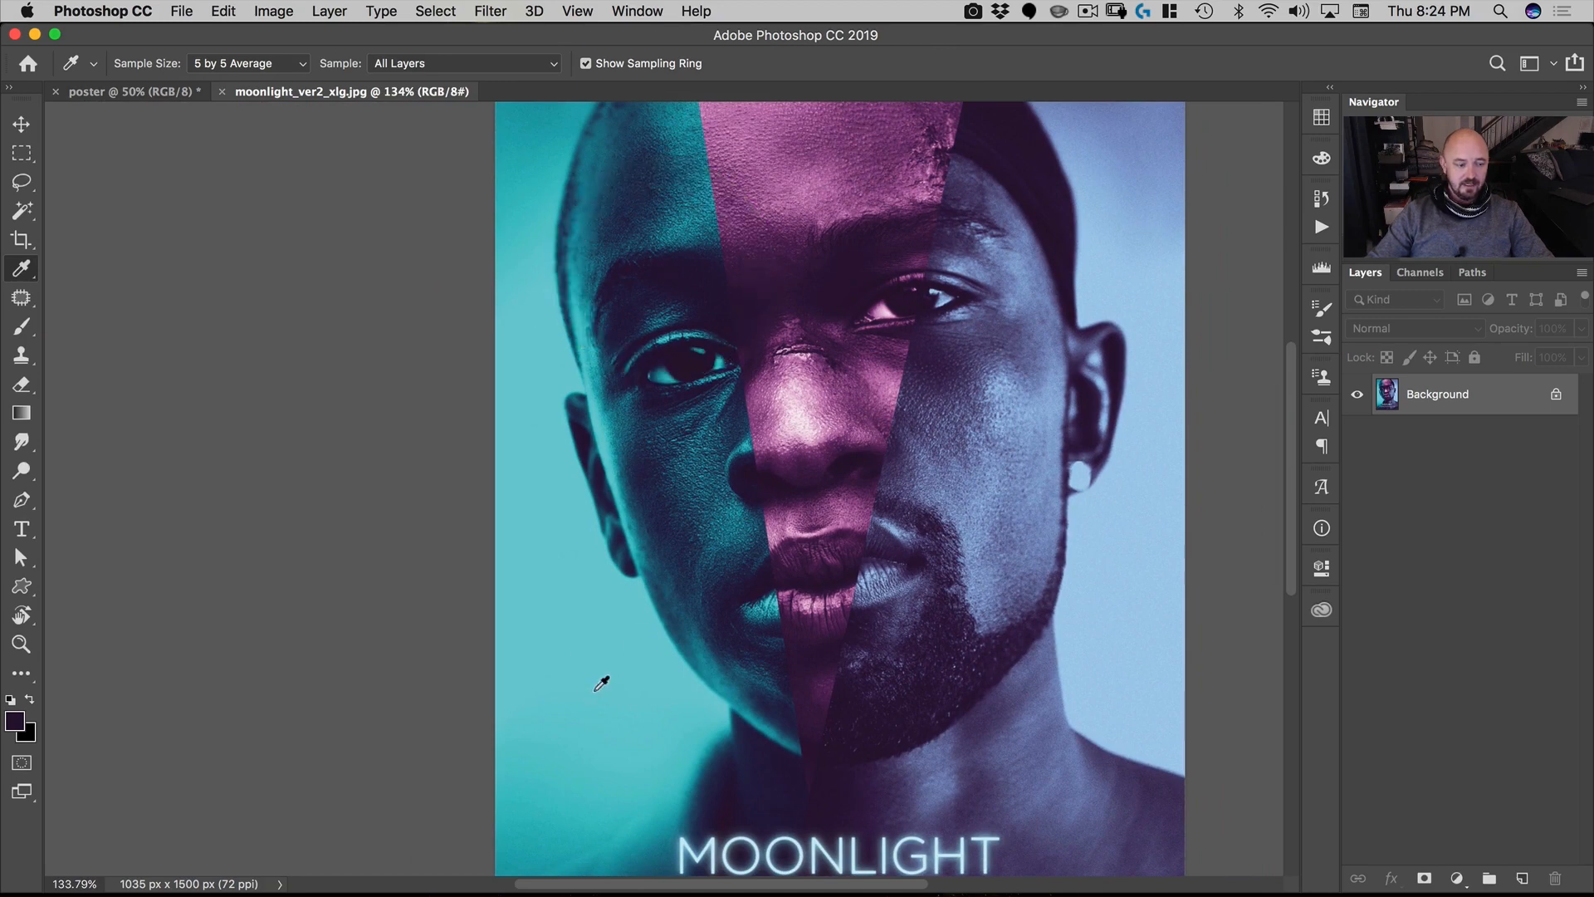
Step: Sample the light cyan of the poster backdrop as the background color, keeping the dark purple as the foreground color
key("x")
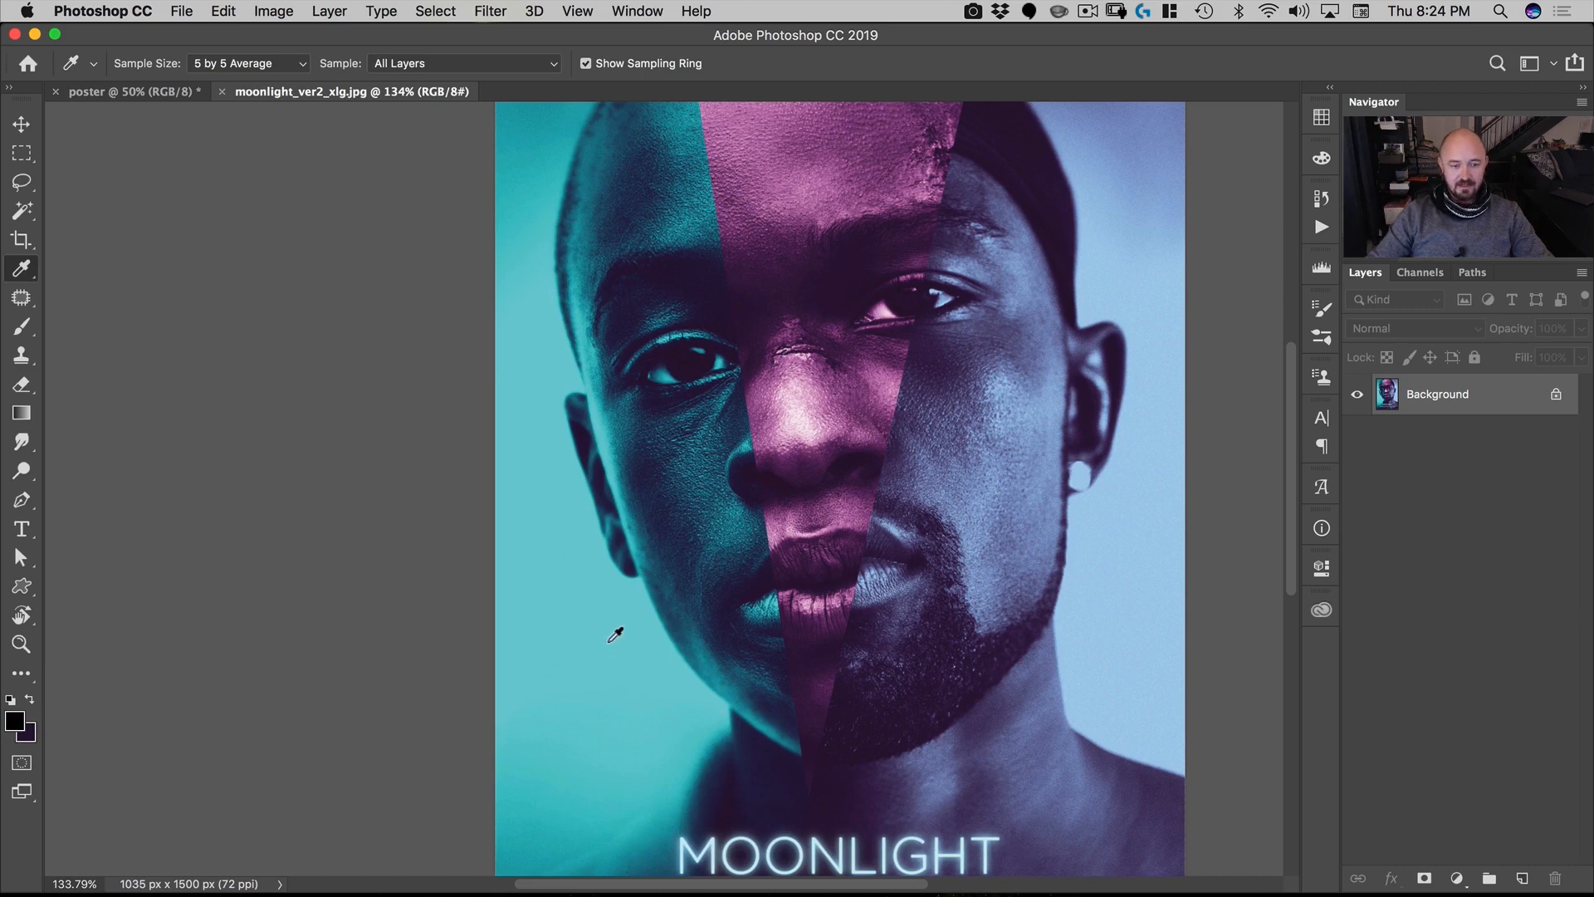
left_click(615, 637)
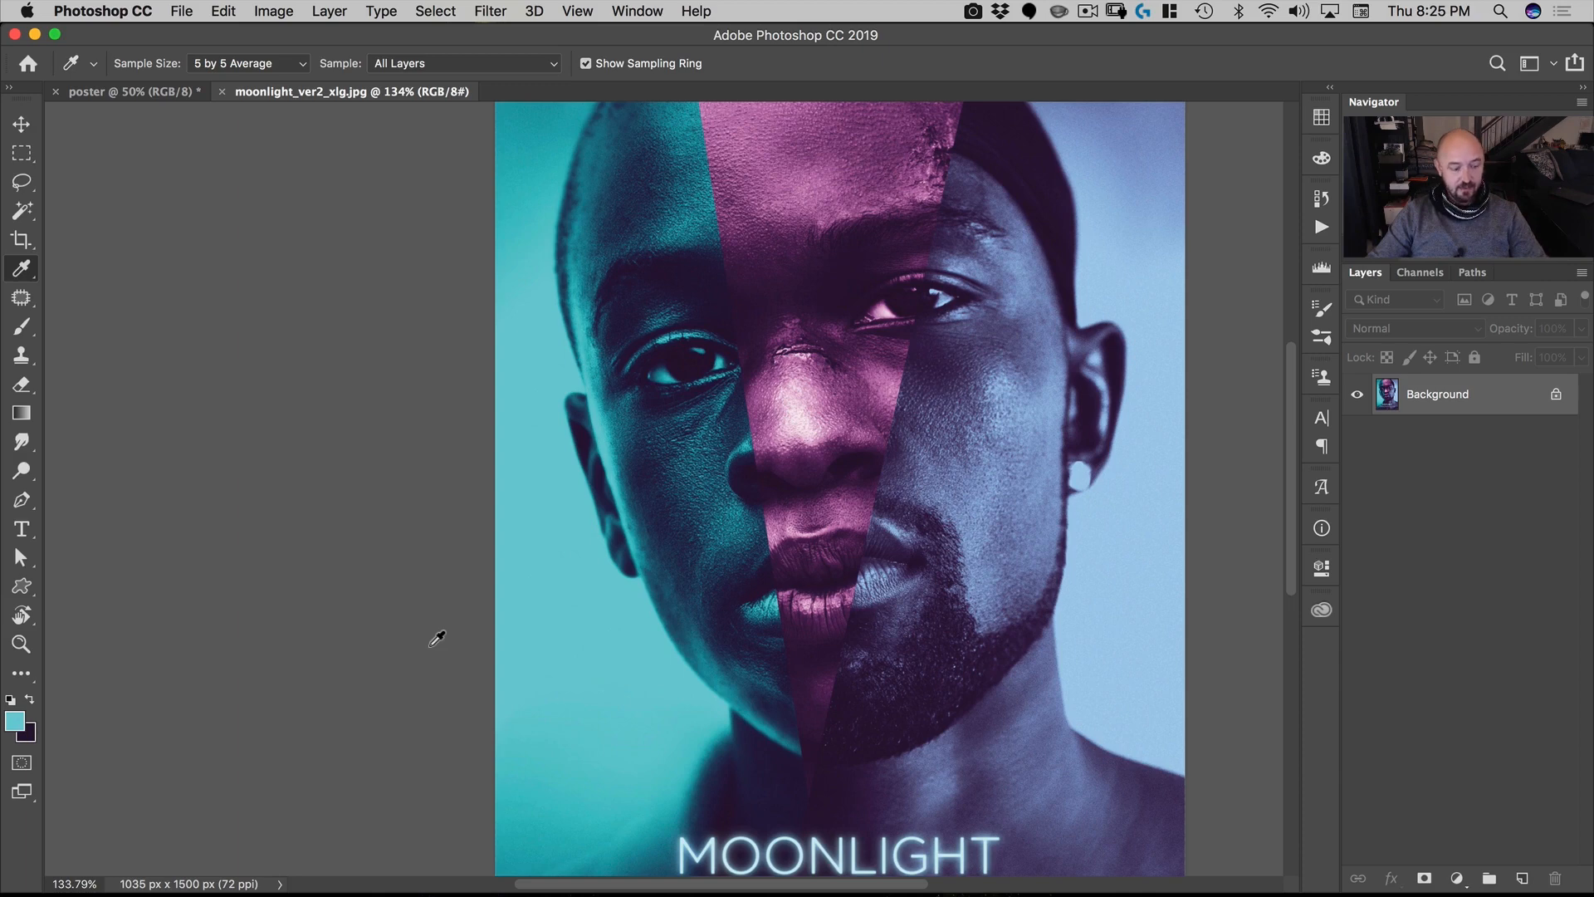
key("x")
Step: Add a Gradient Map adjustment layer using the sampled dark purple and cyan, and move its properties clear of the docked panels
left_click(1456, 878)
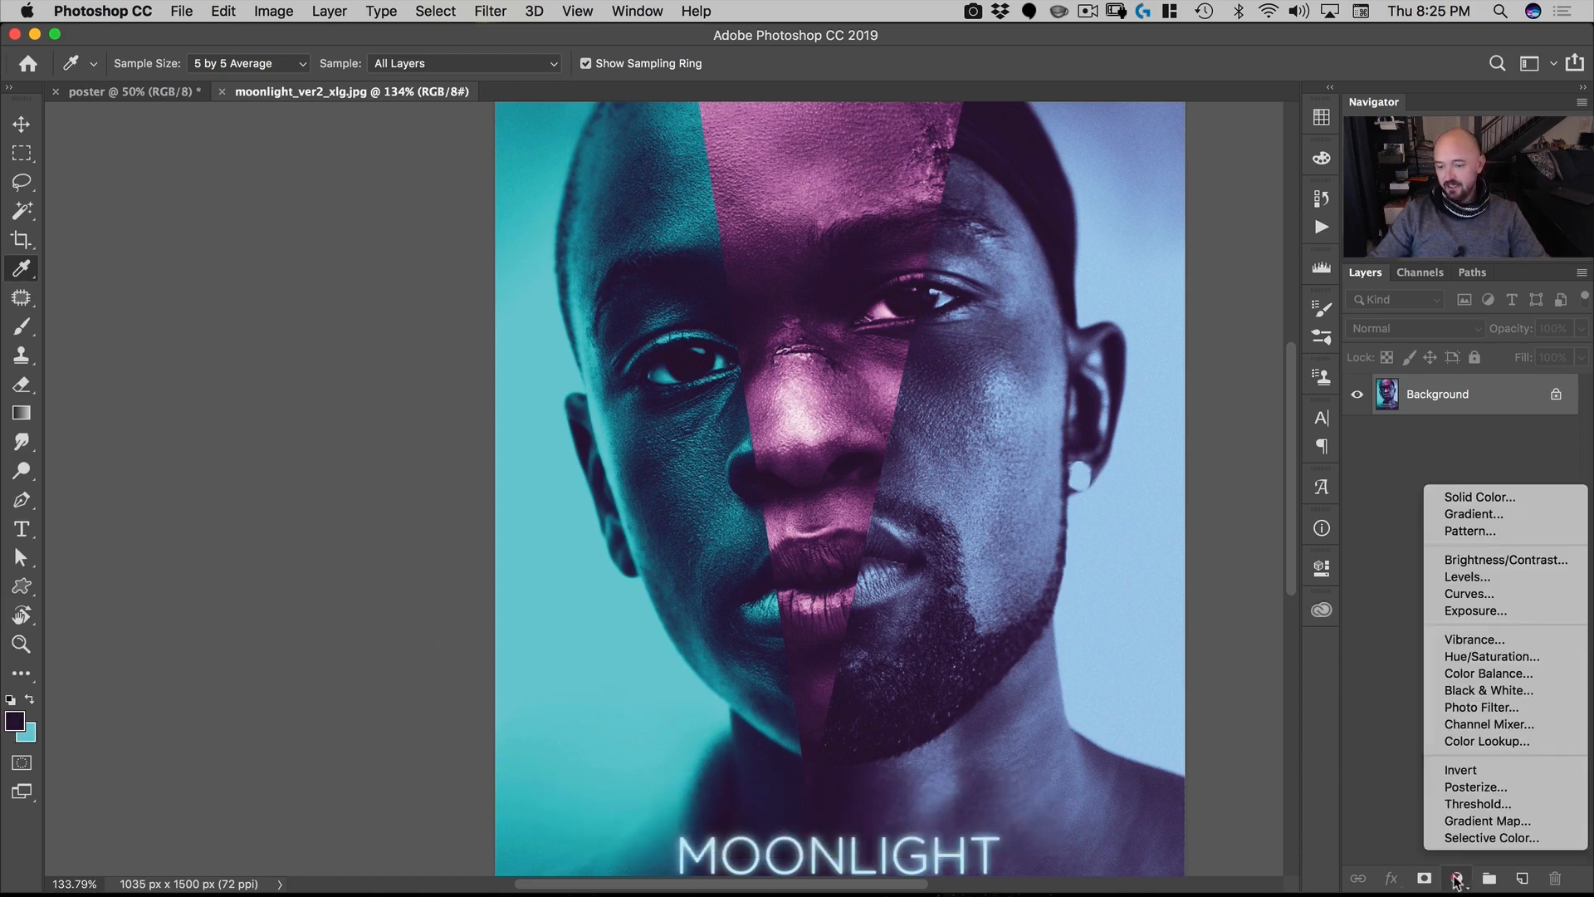
left_click(1457, 820)
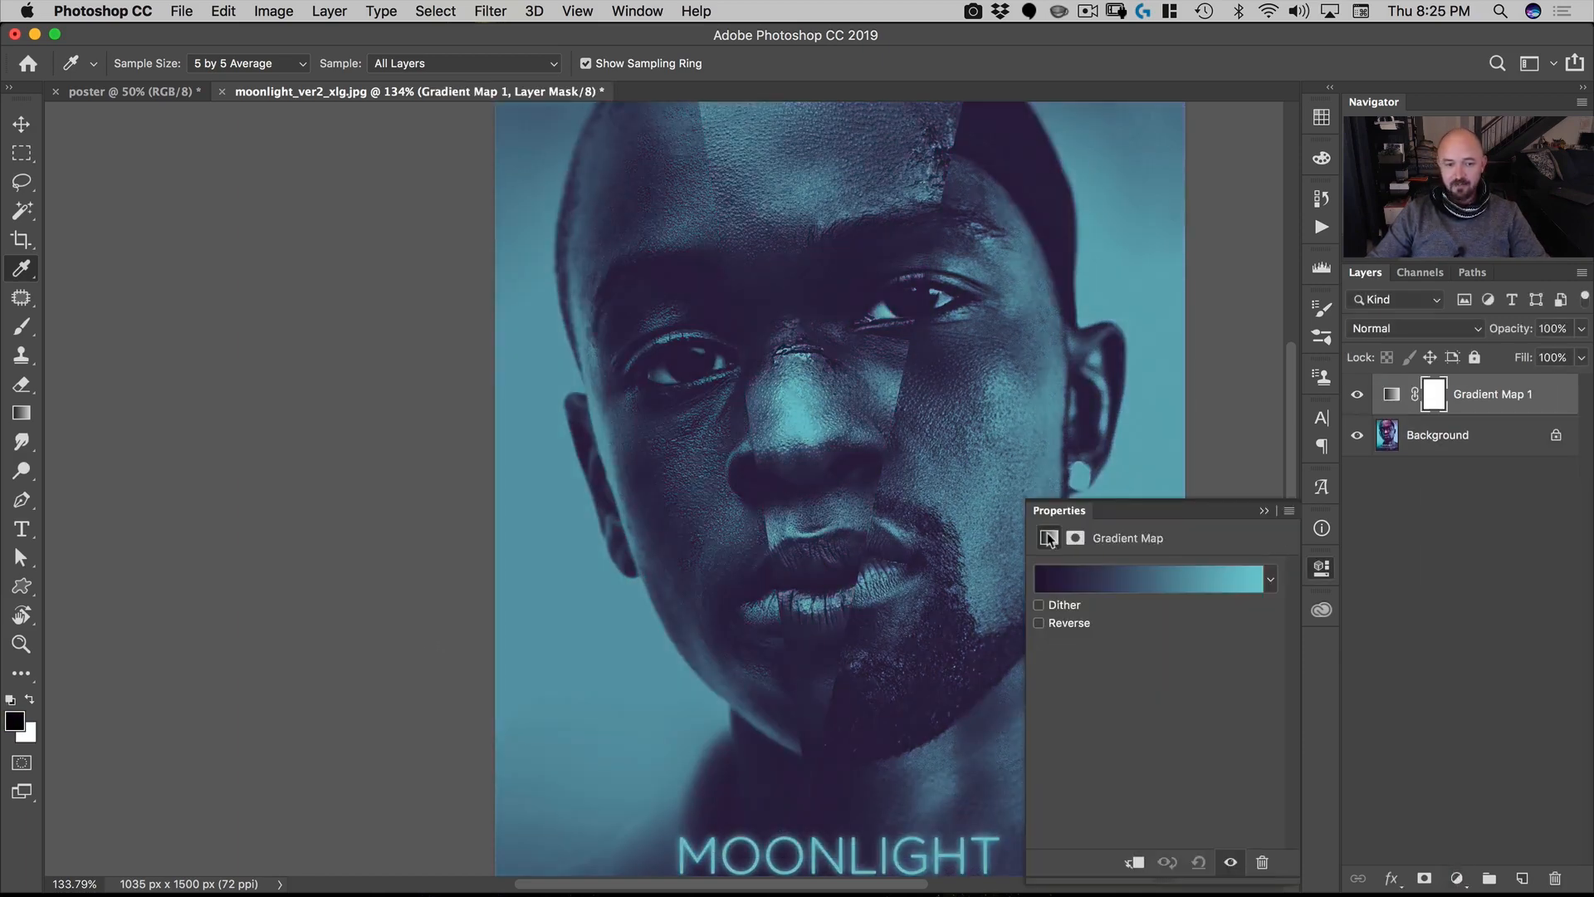
left_click_drag(1080, 515, 1042, 365)
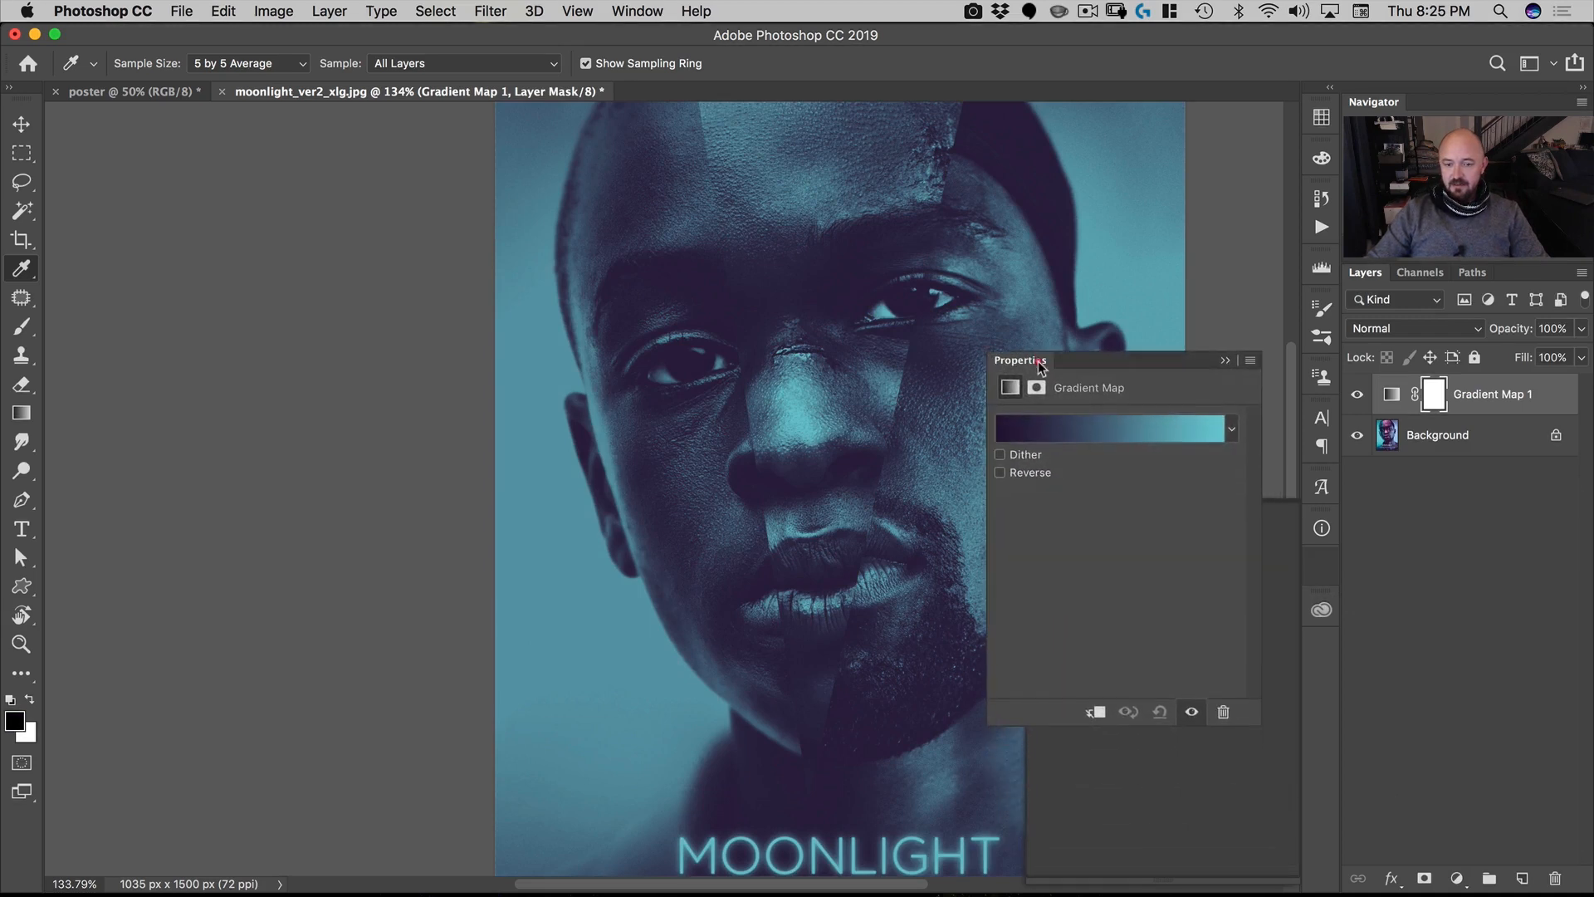
Step: Save the gradient map's dark purple to cyan gradient as a new preset named "blue moonlite gradient"
left_click(1234, 430)
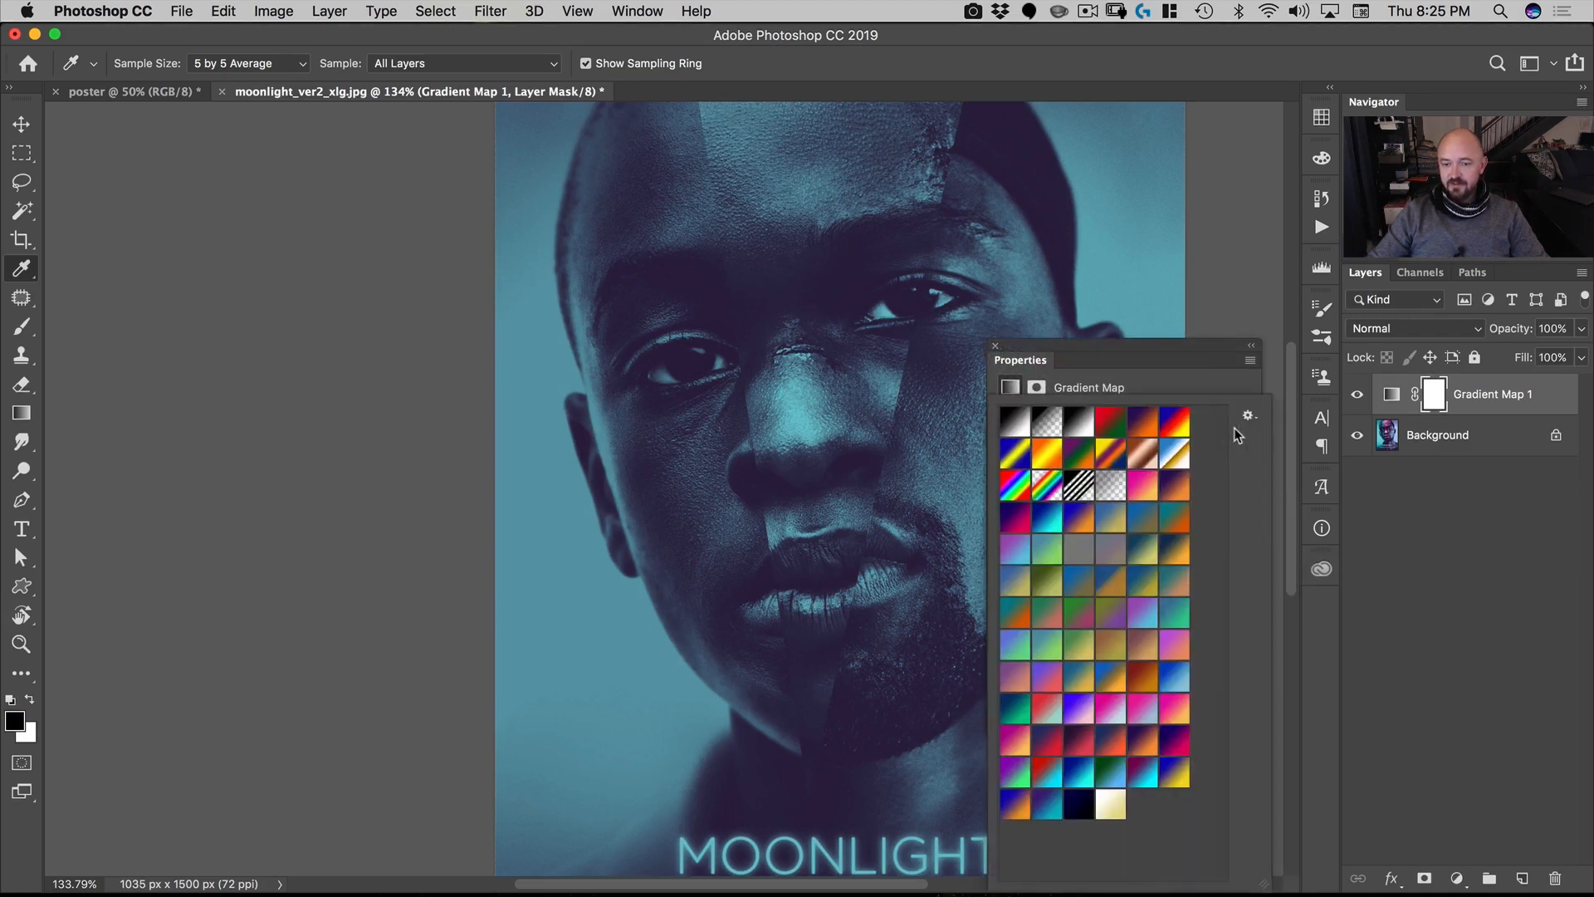
left_click(1188, 377)
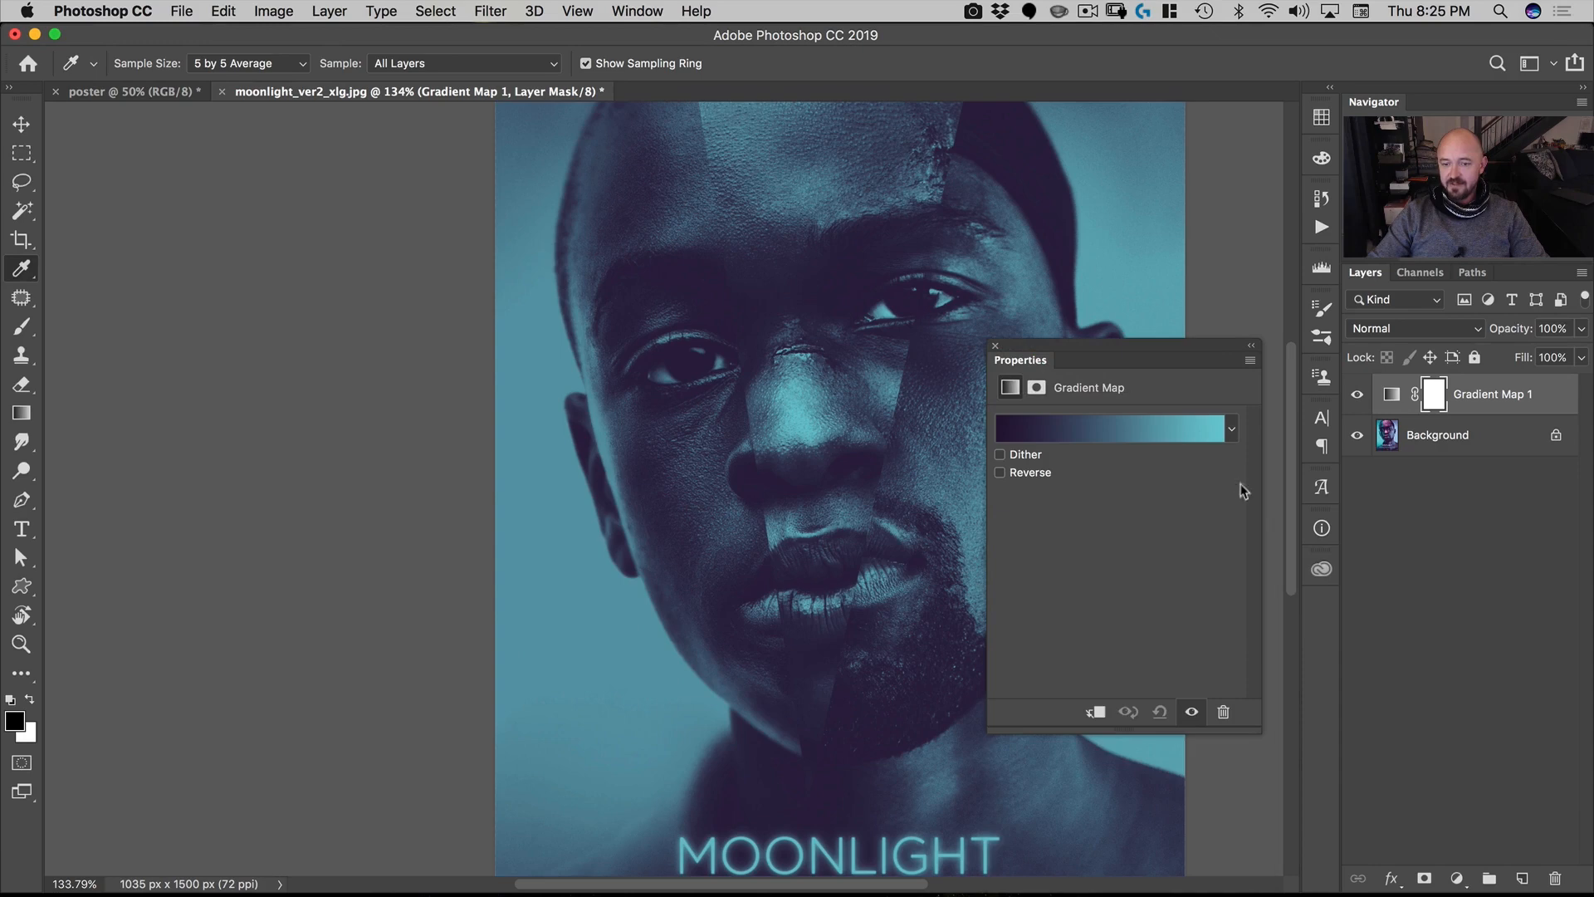
left_click(1232, 429)
left_click(1249, 417)
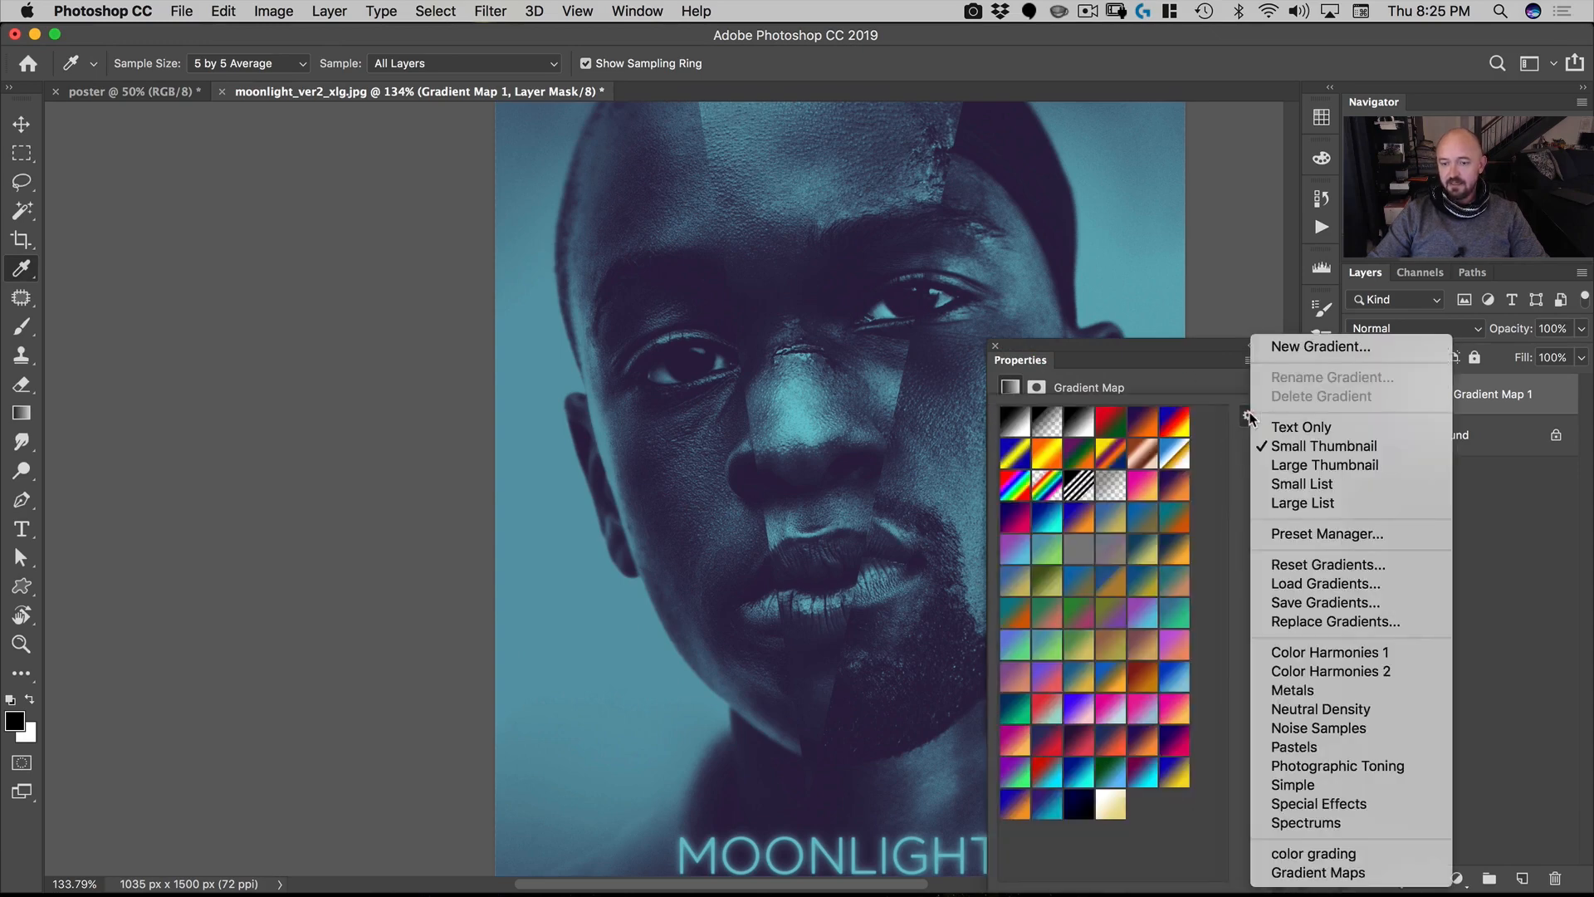
left_click(1298, 349)
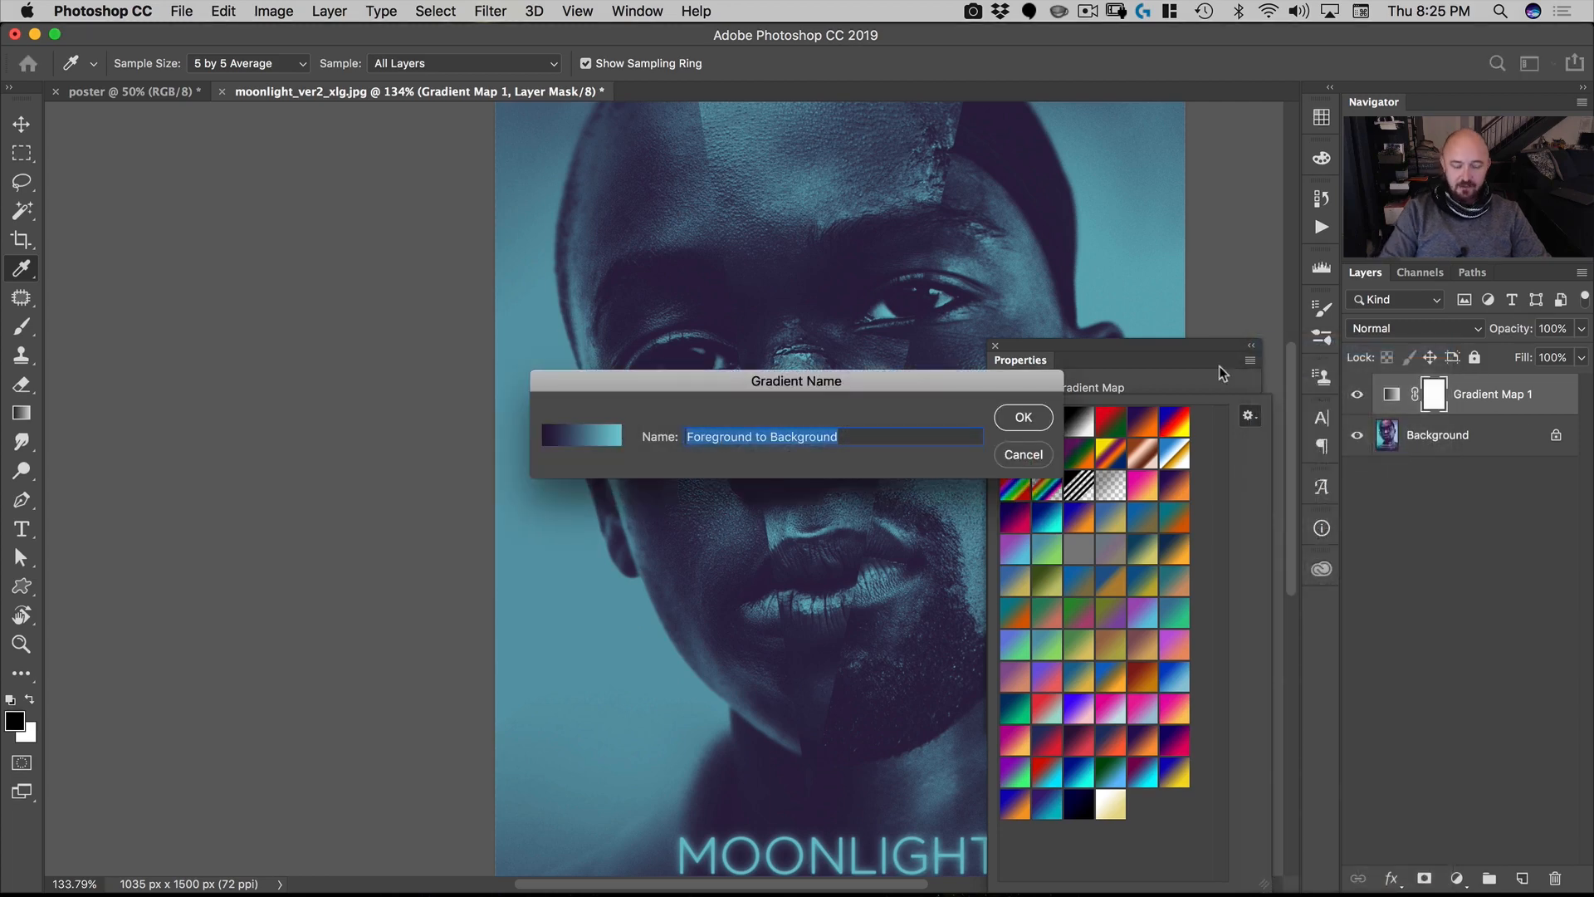
type("blue ")
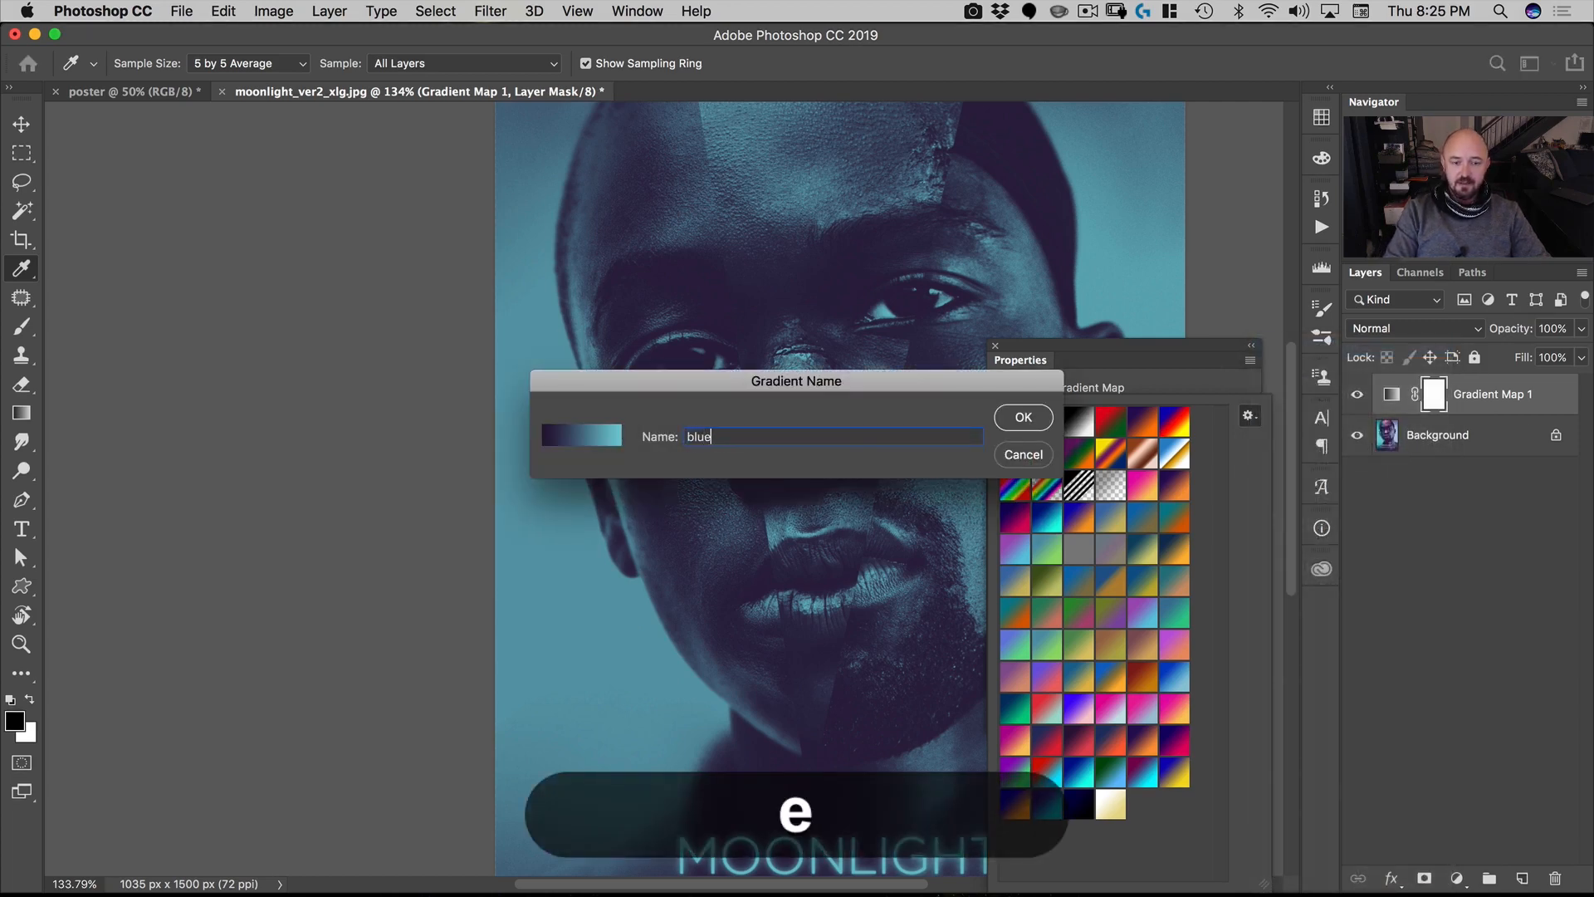
type("moo")
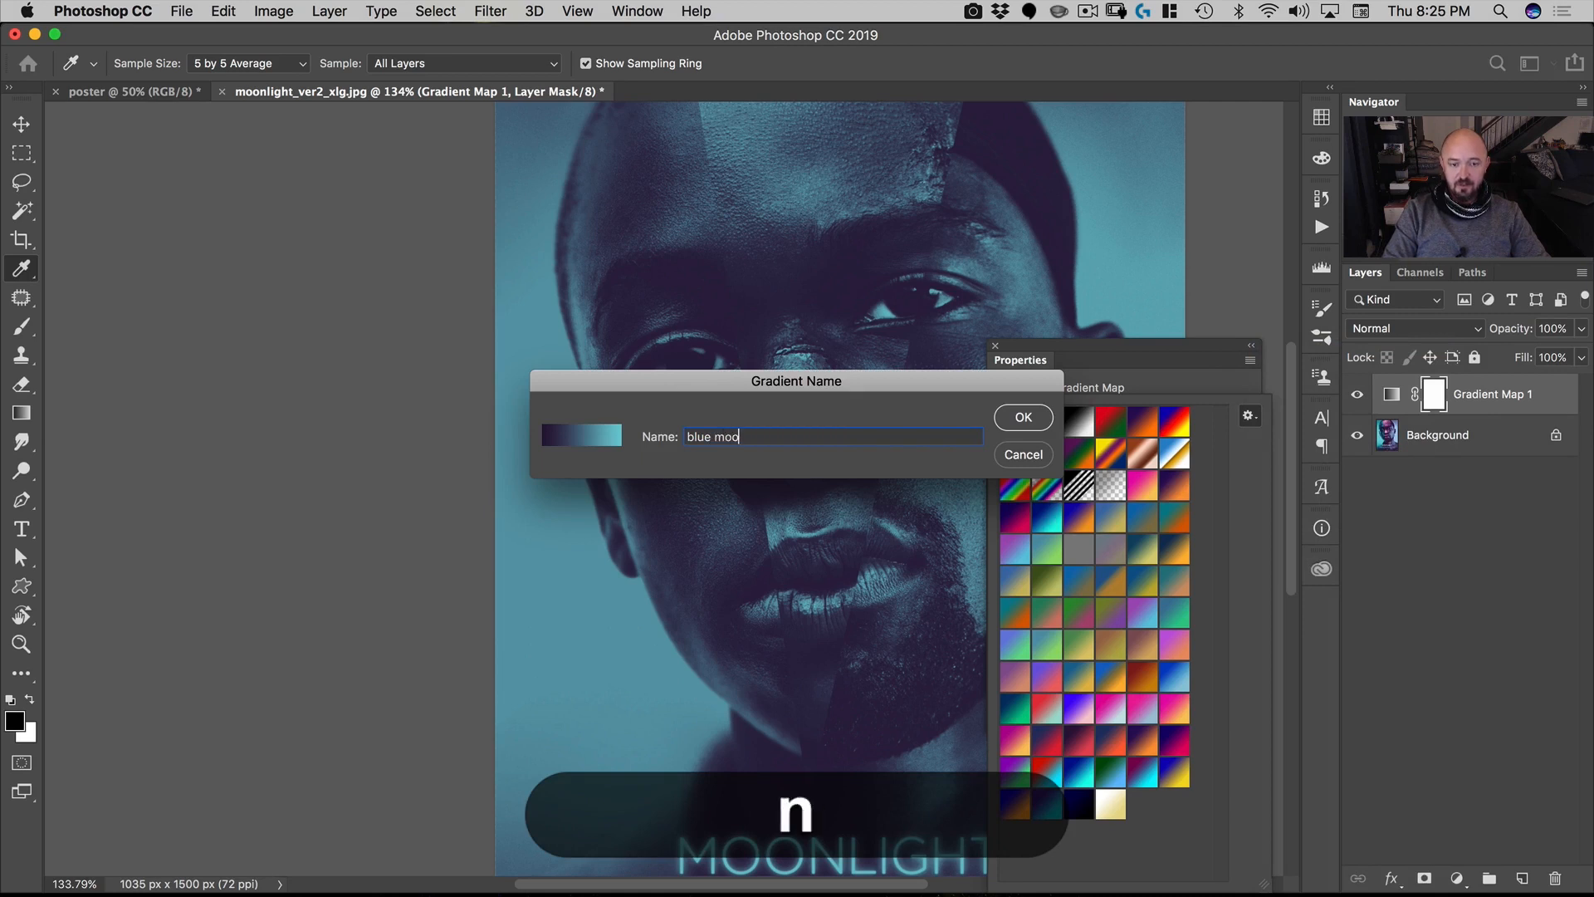
type("nlite")
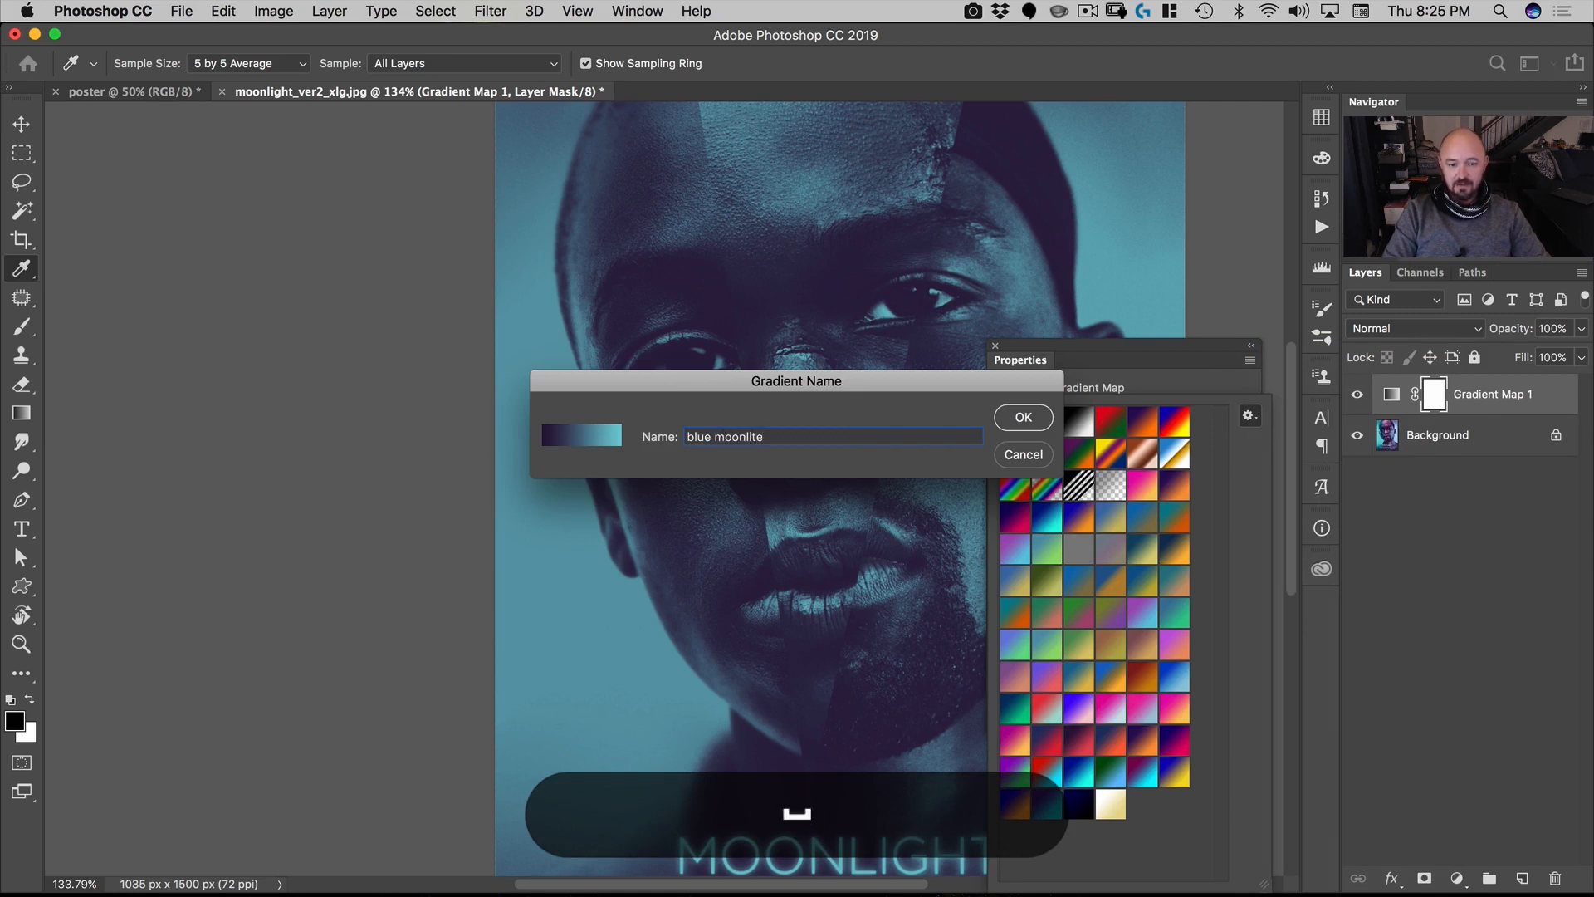
type(" gradient")
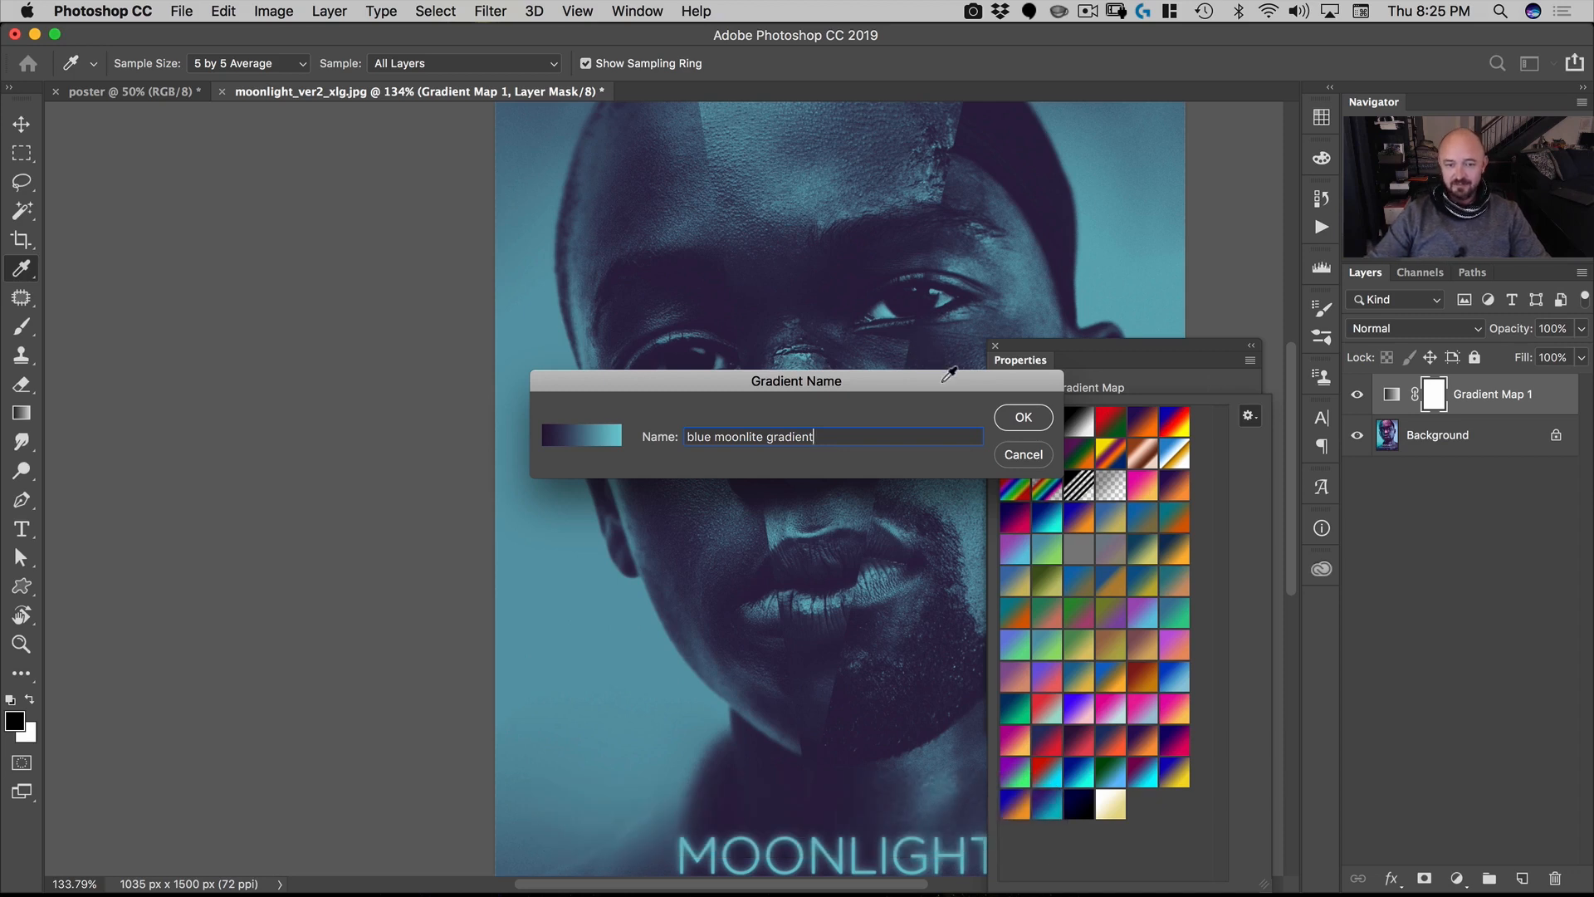
left_click_drag(949, 375, 943, 327)
left_click(1022, 366)
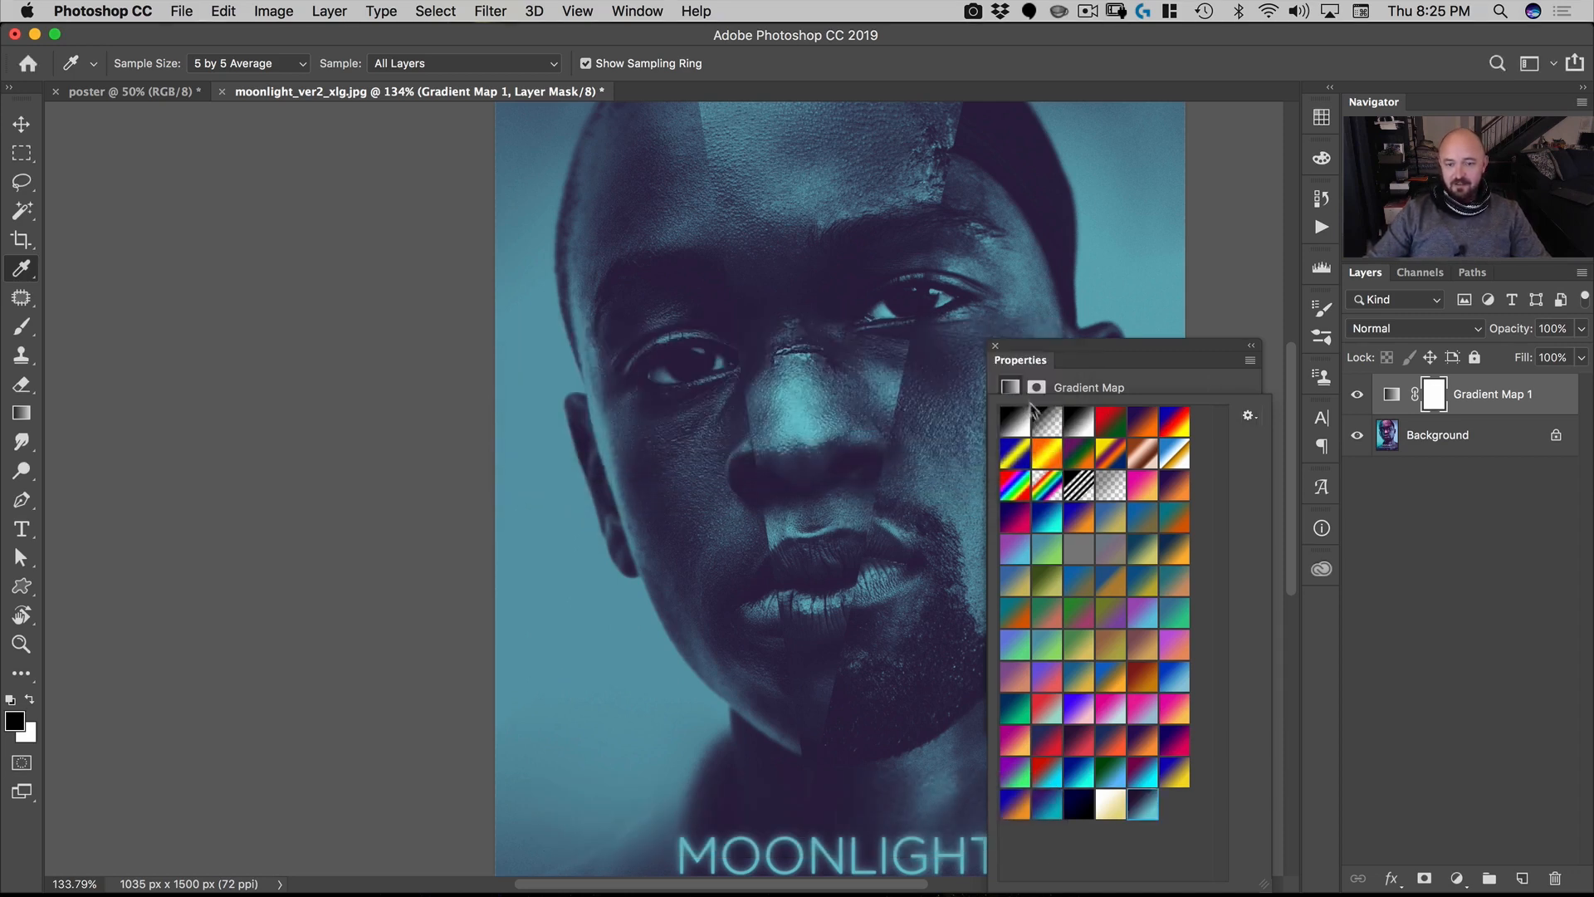
left_click(1197, 387)
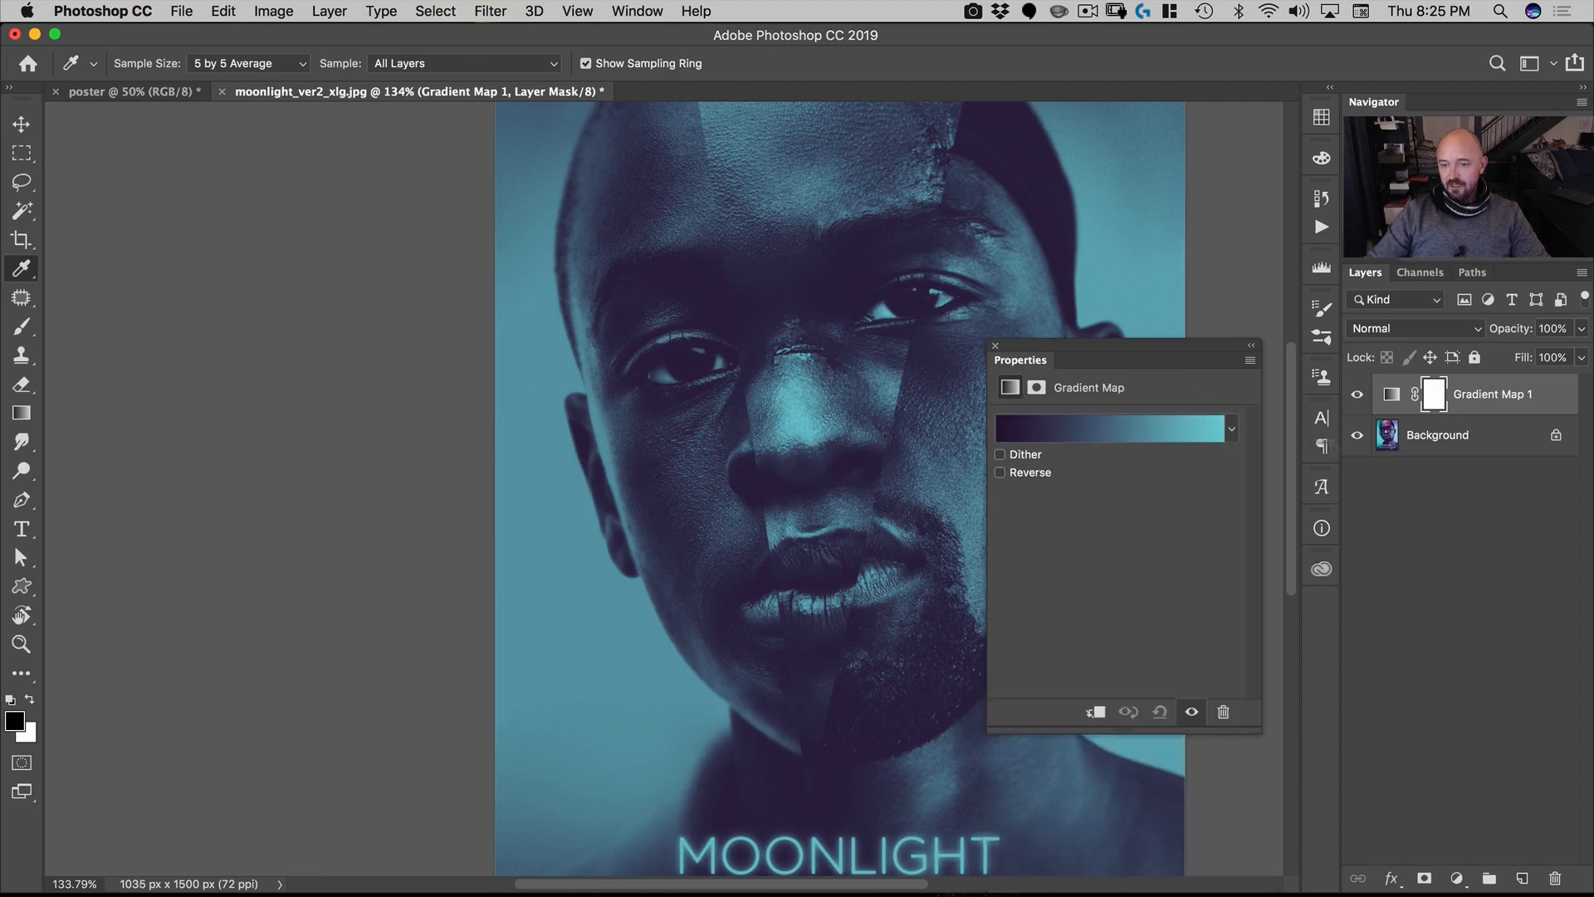
Step: Delete the Gradient Map layer and dock the floating properties again
left_click_drag(1384, 402, 1554, 878)
left_click_drag(1163, 342, 1156, 420)
left_click_drag(1013, 436, 1316, 609)
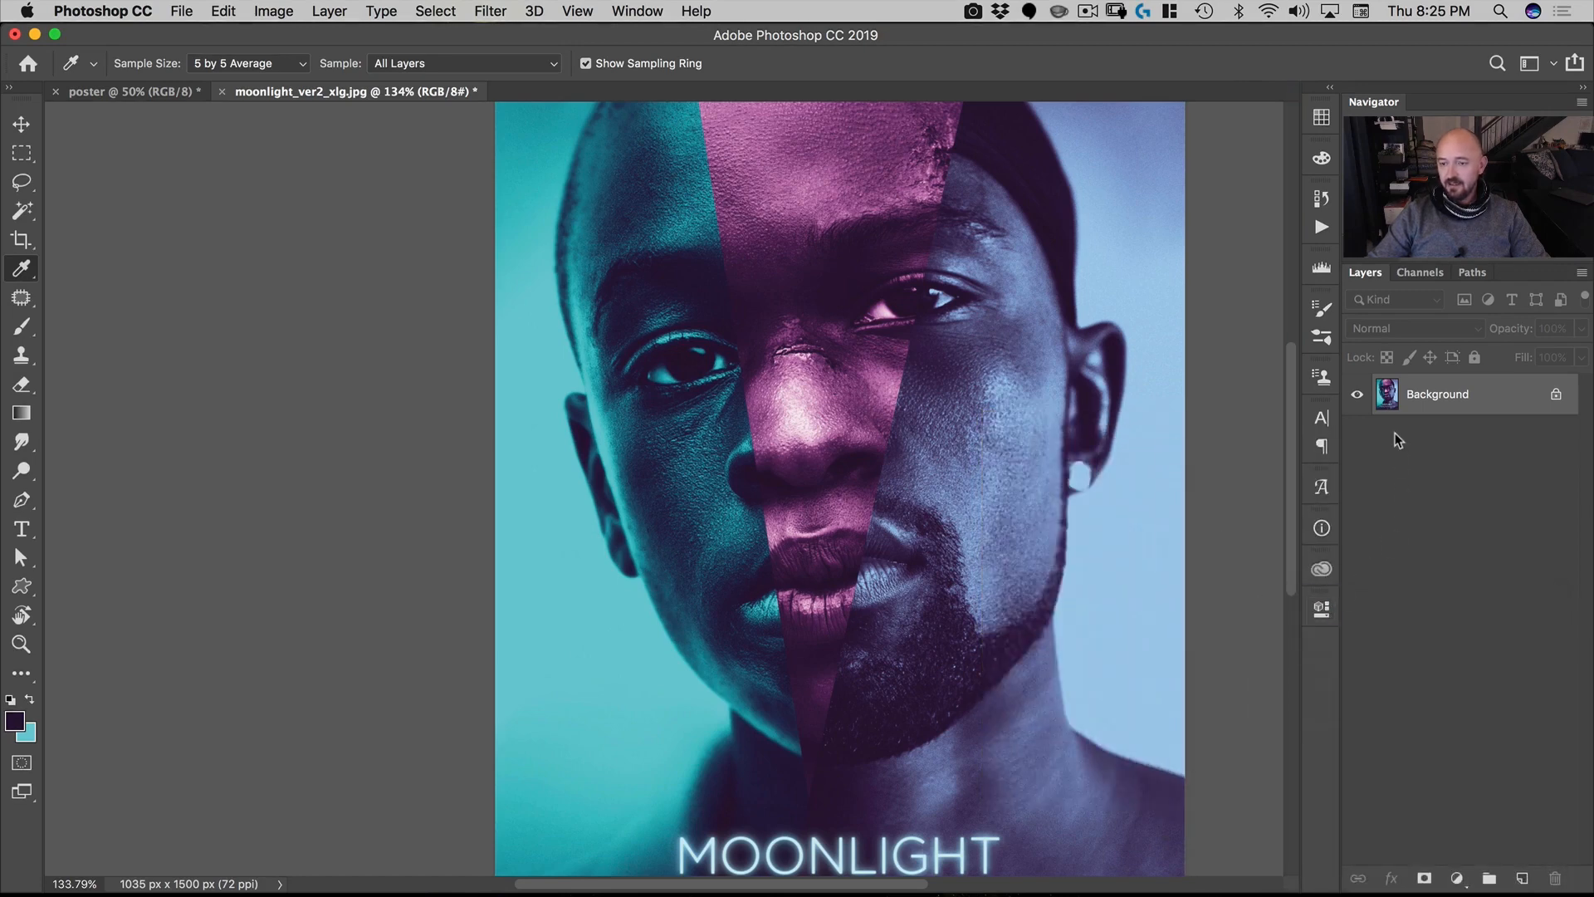
Step: Sample the dark purple in the magenta section near the eyebrow and make it the background color
key("space")
left_click_drag(821, 219, 758, 316)
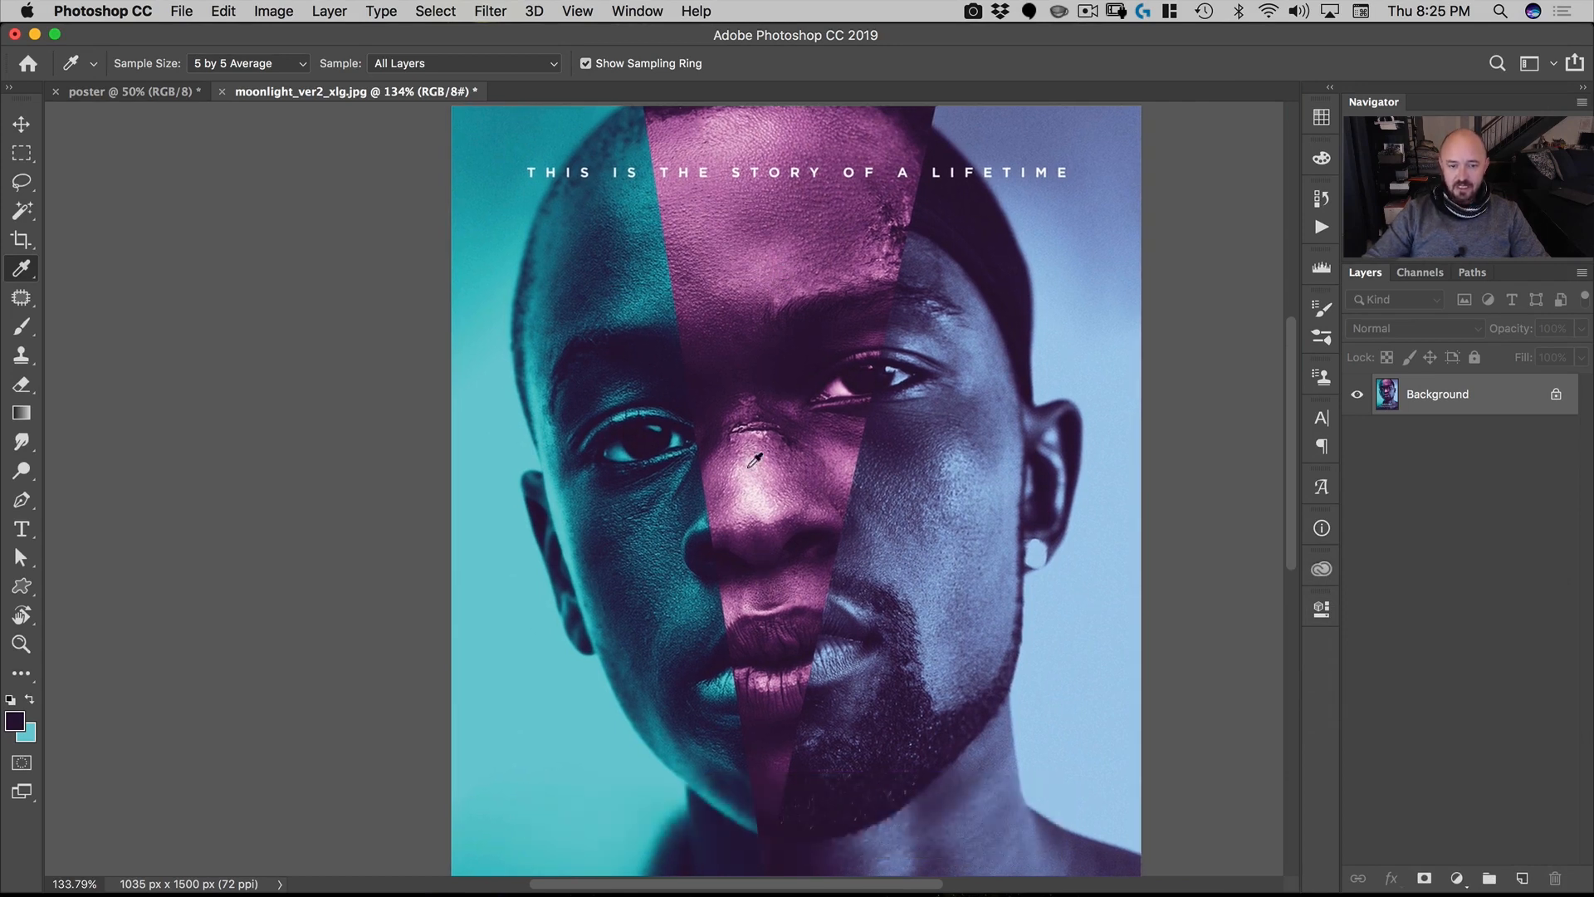
left_click(812, 350)
key("x")
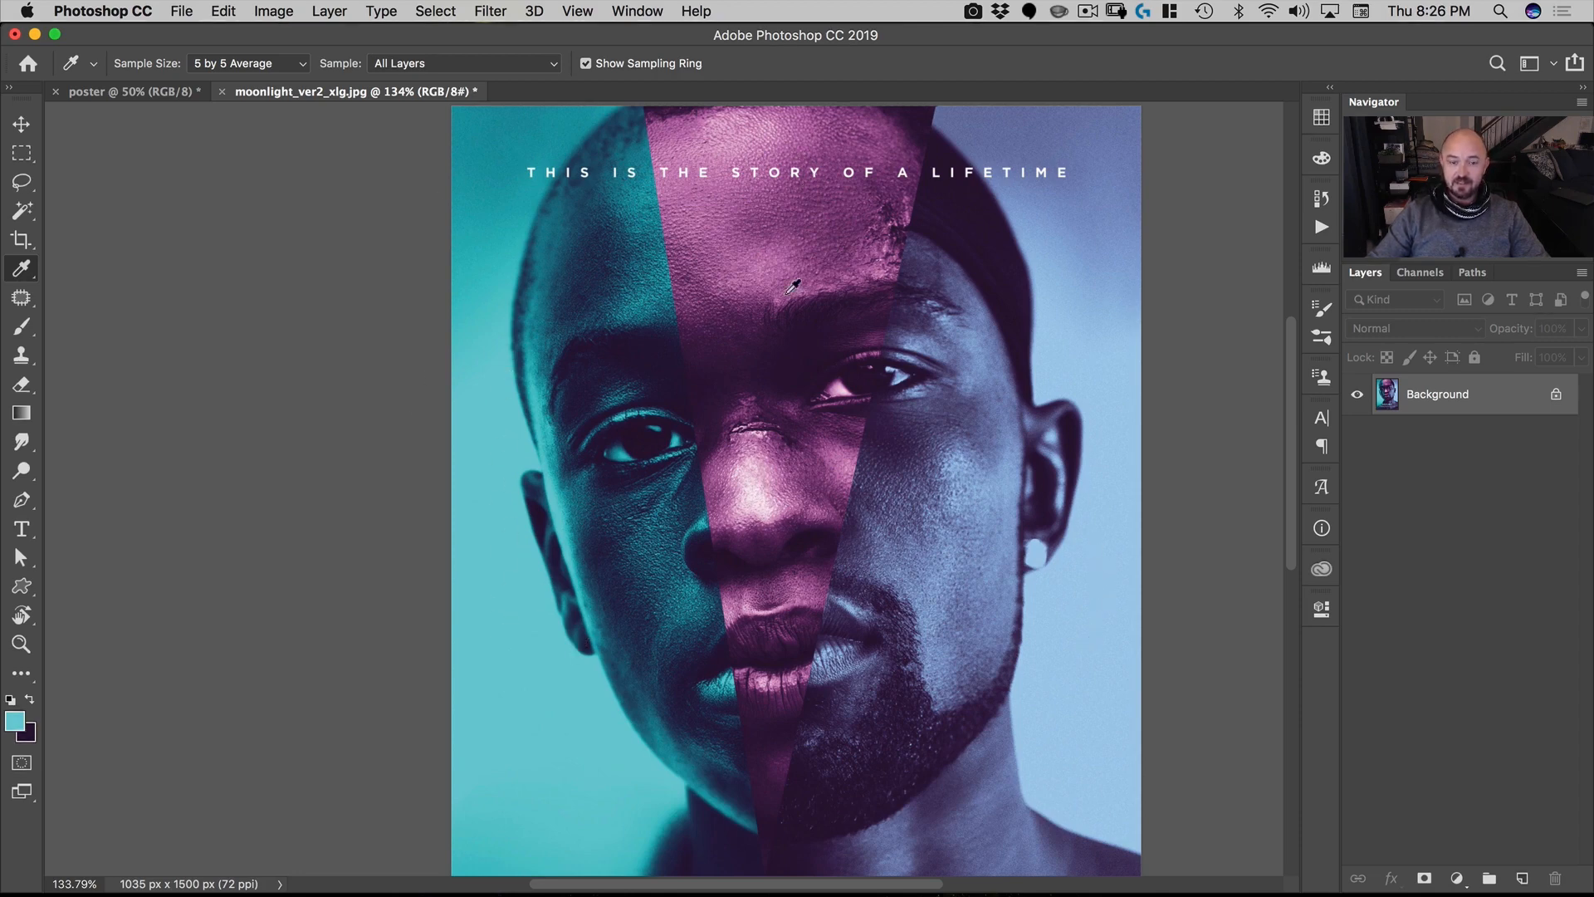
Step: Using a 3 by 3 Average sample size, sample light pink from the nose and swap it to the background color
key("space")
left_click_drag(794, 277, 826, 261)
left_click(249, 63)
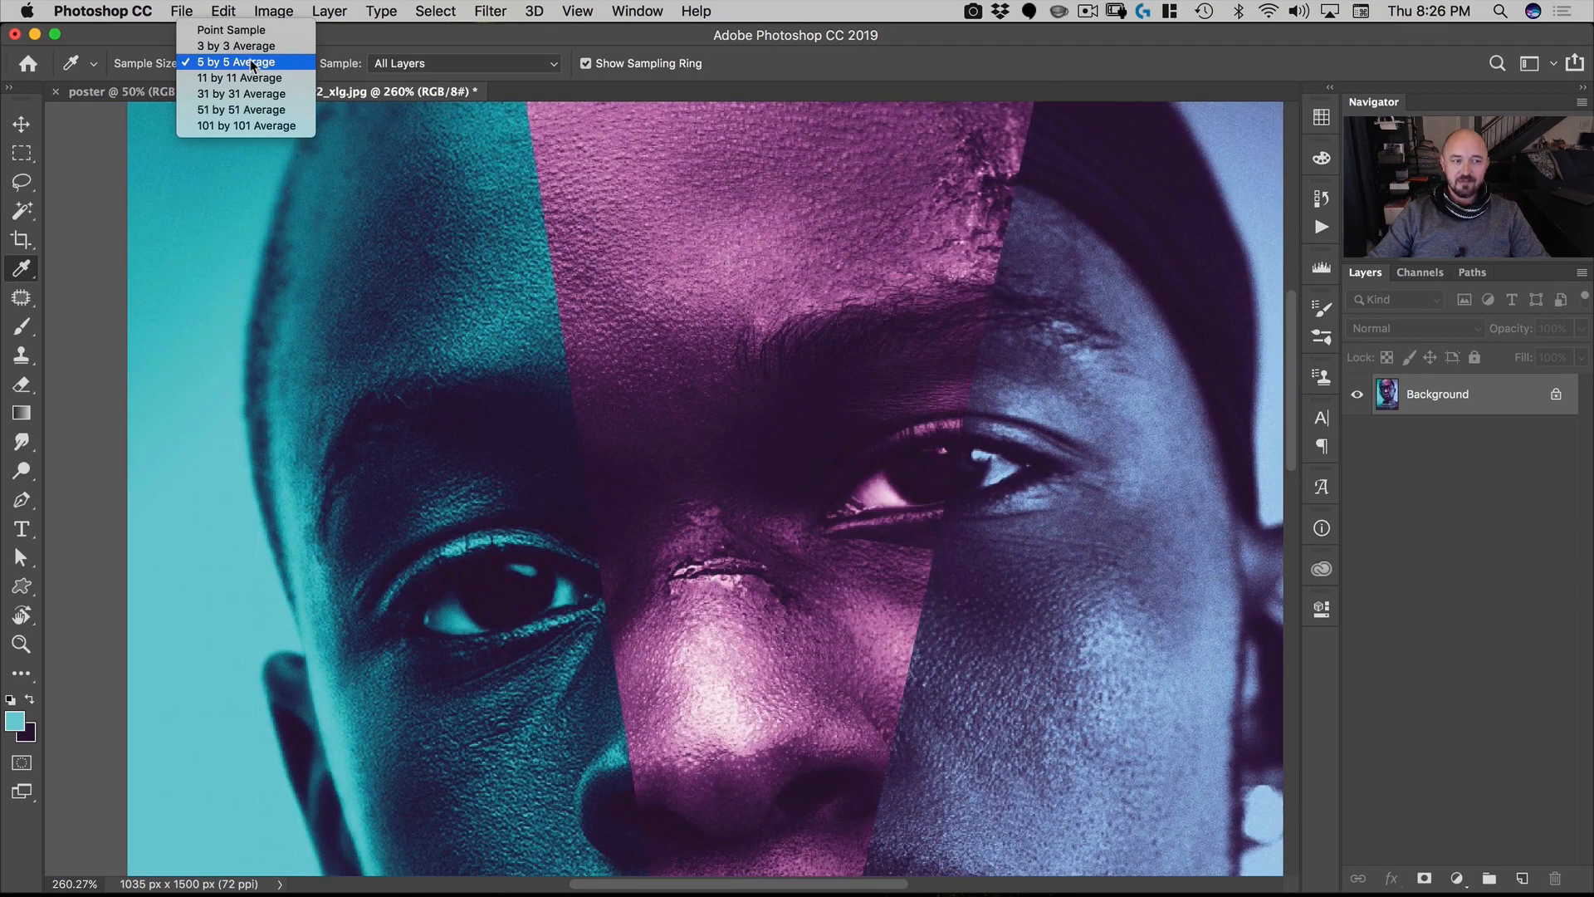
left_click(256, 47)
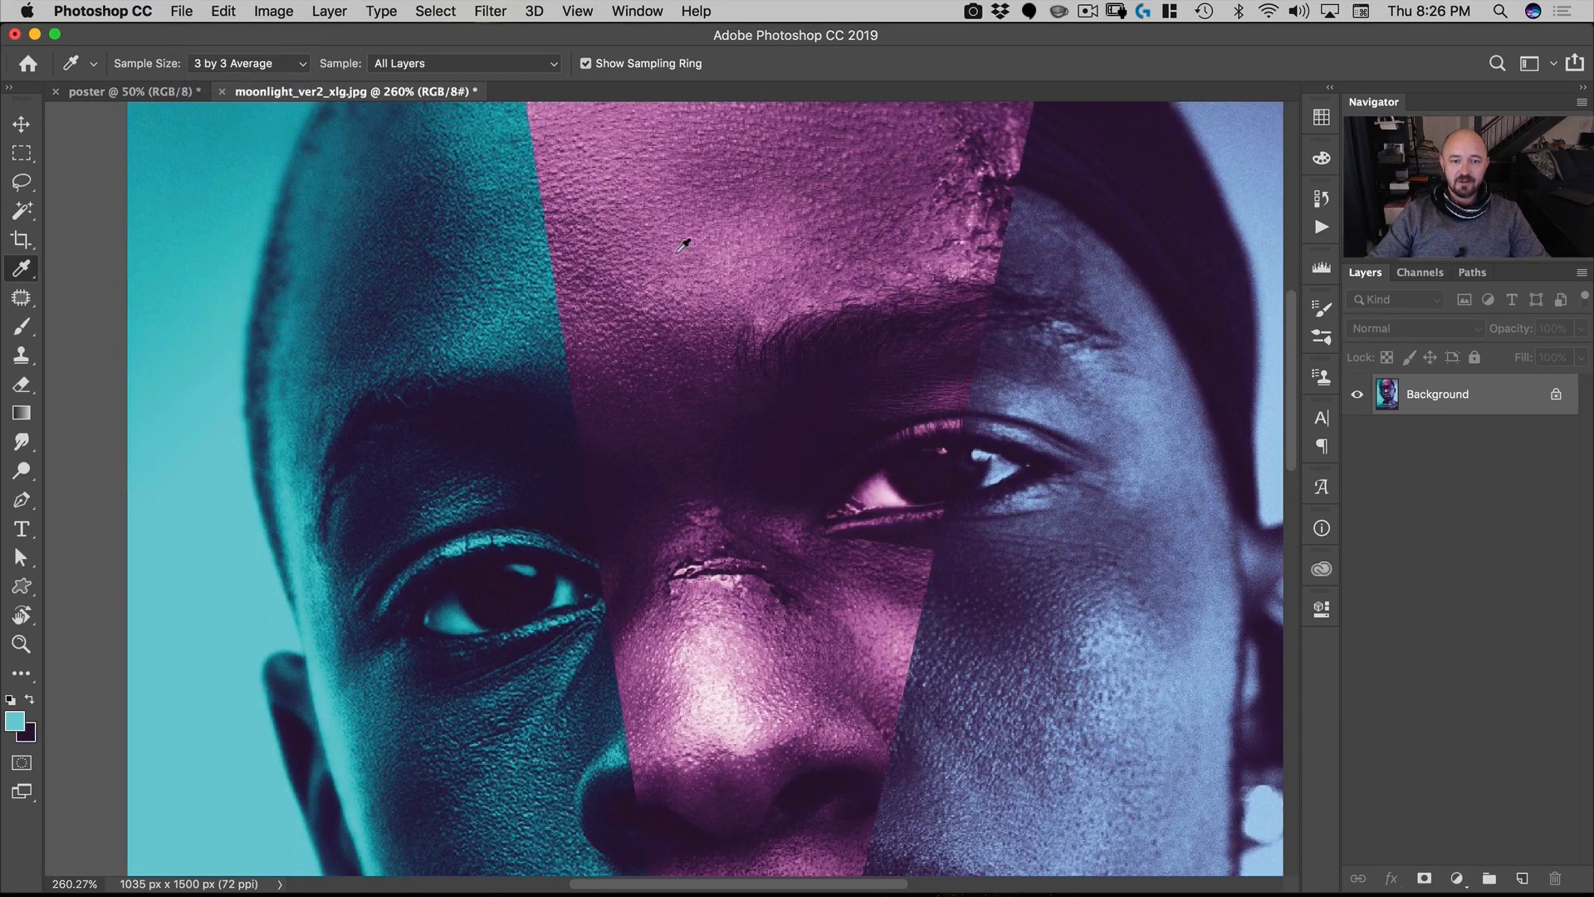
left_click_drag(732, 251, 744, 638)
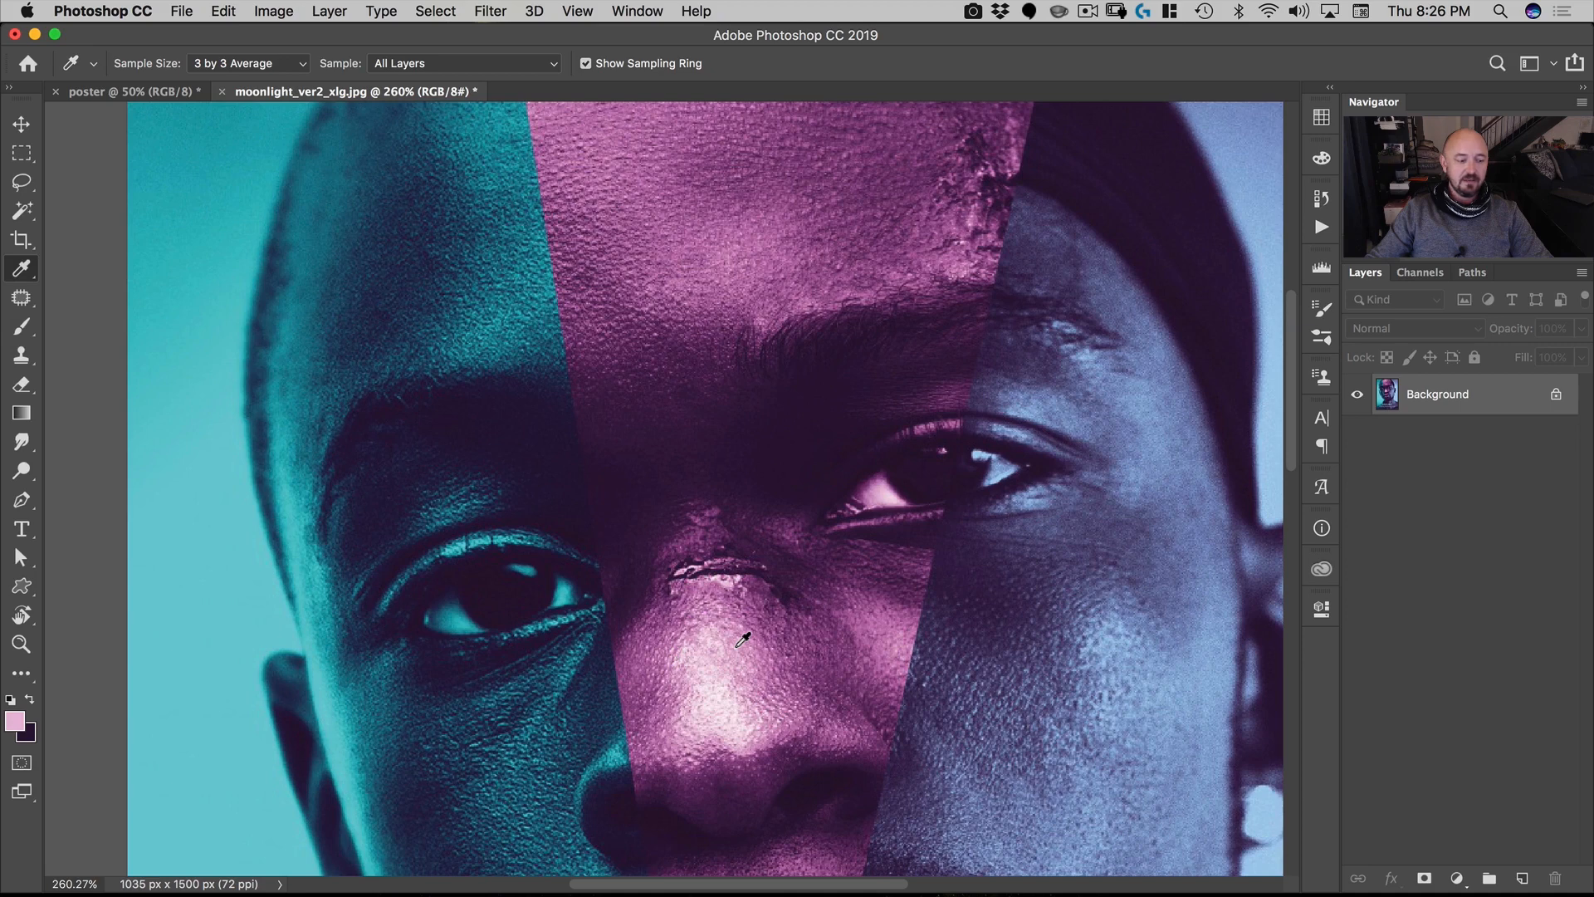
key("x")
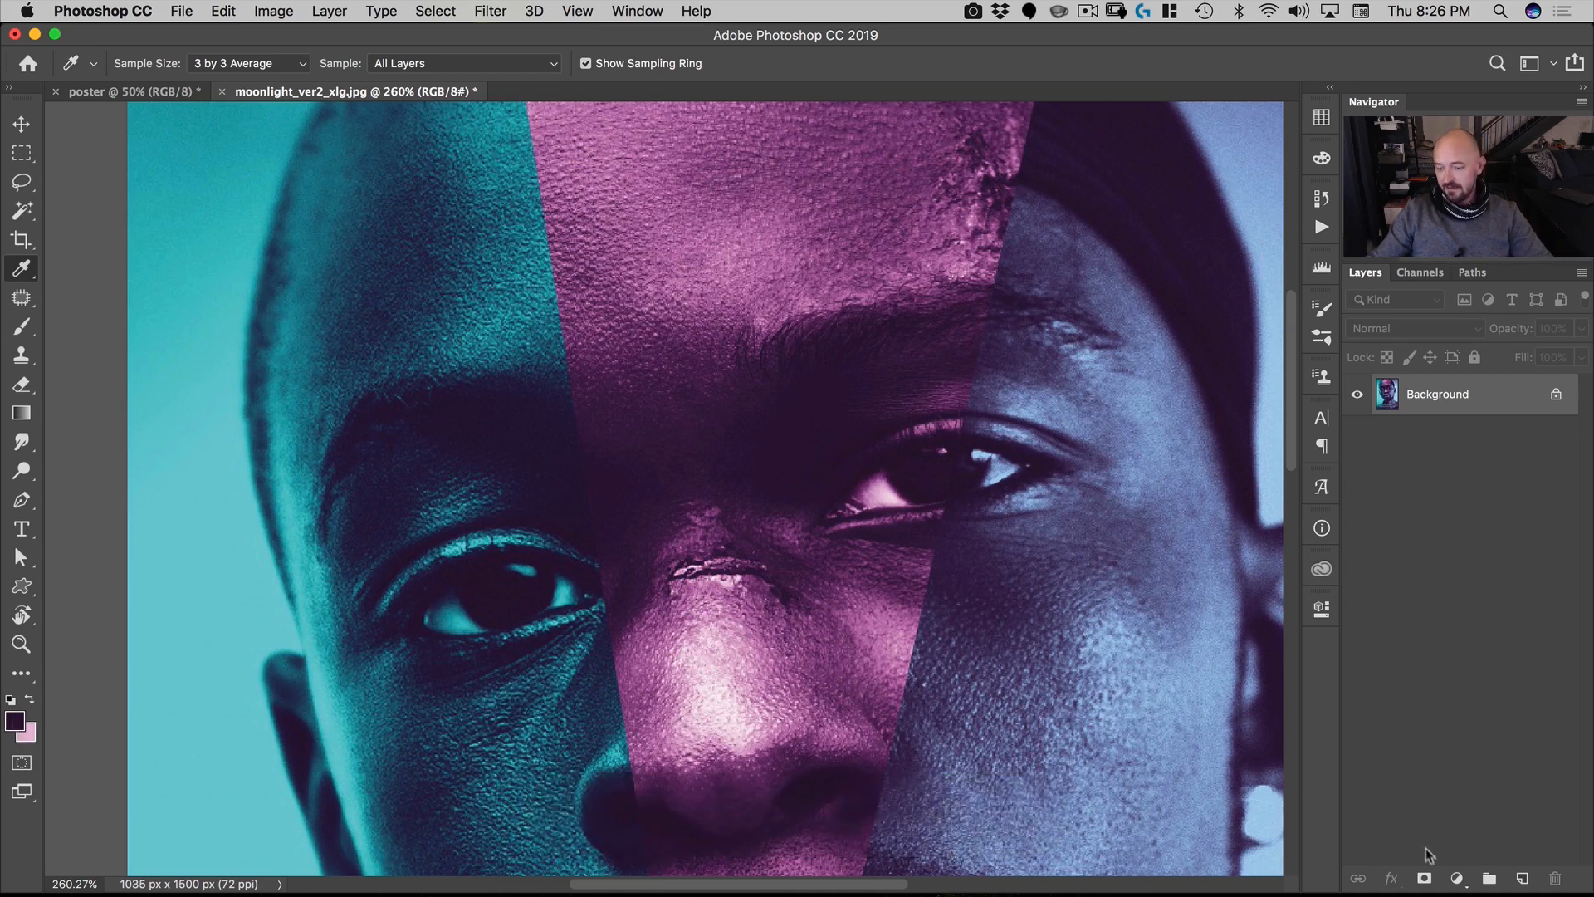
Step: Add a Gradient Map adjustment layer using the sampled dark purple and light pink, and show its gradient presets
left_click(1459, 877)
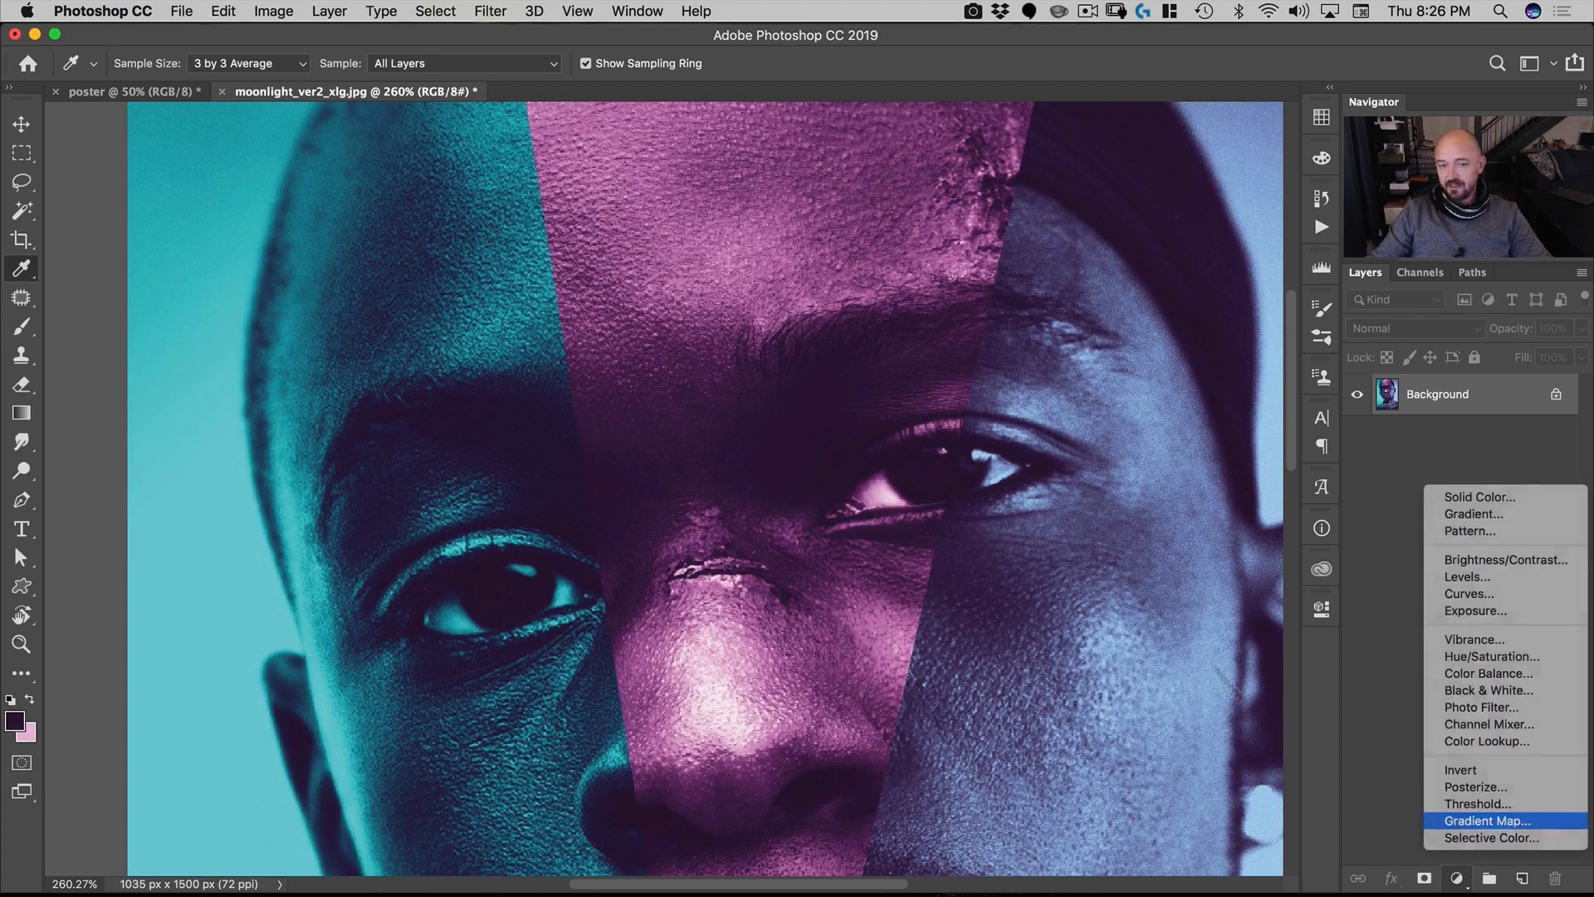
left_click(1461, 821)
left_click(1271, 580)
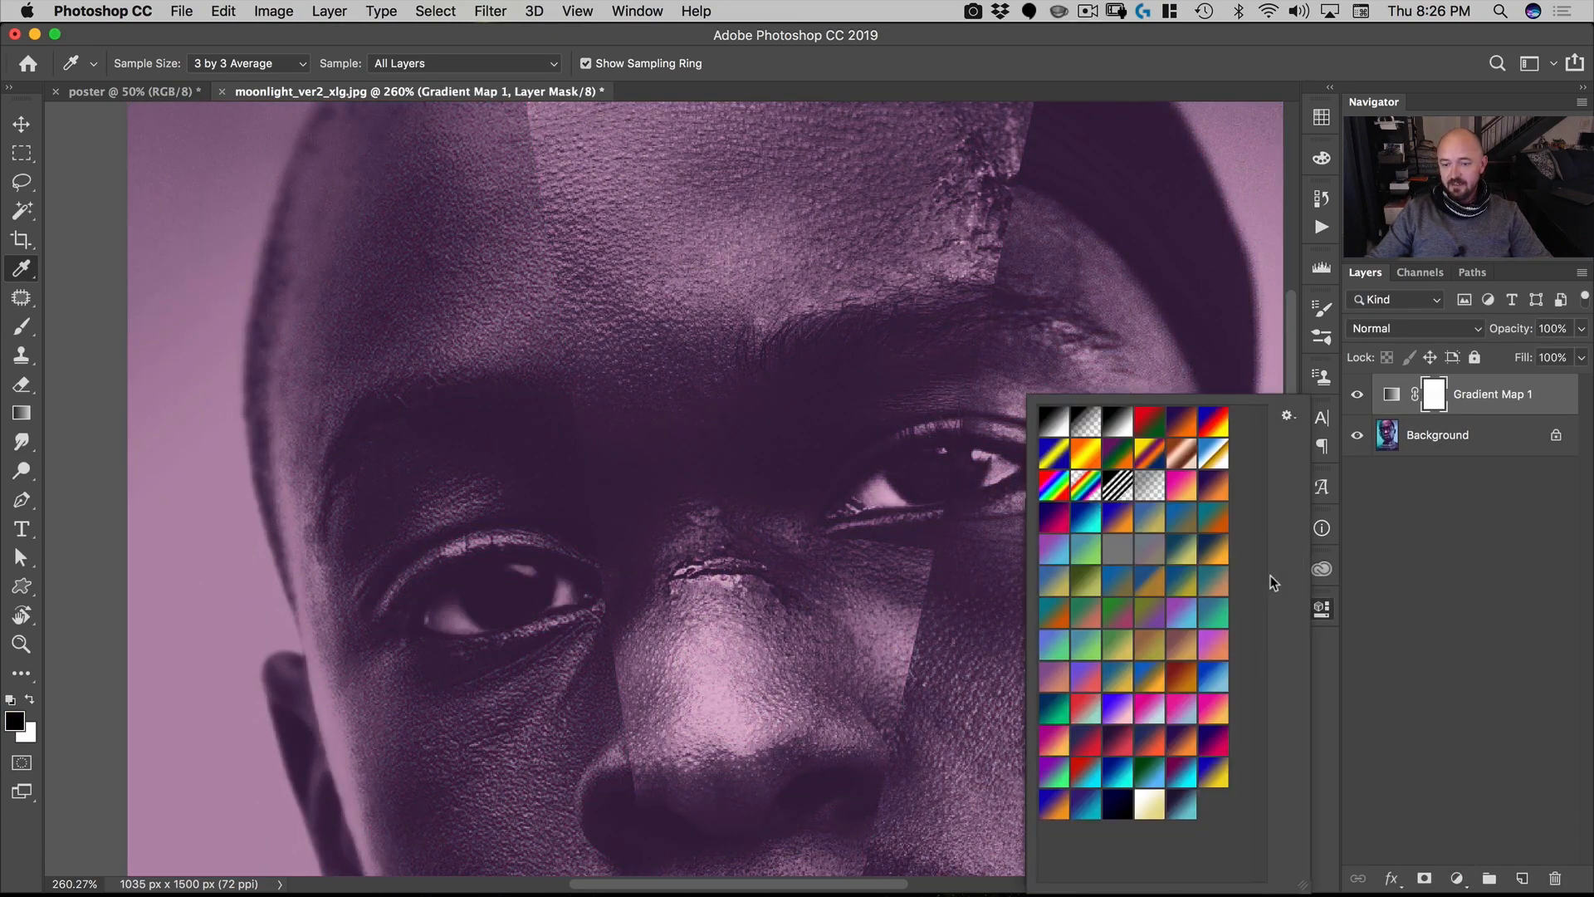
Step: Save the dark purple to pink gradient as a new preset named "magenta moonlite gradient"
left_click(1287, 415)
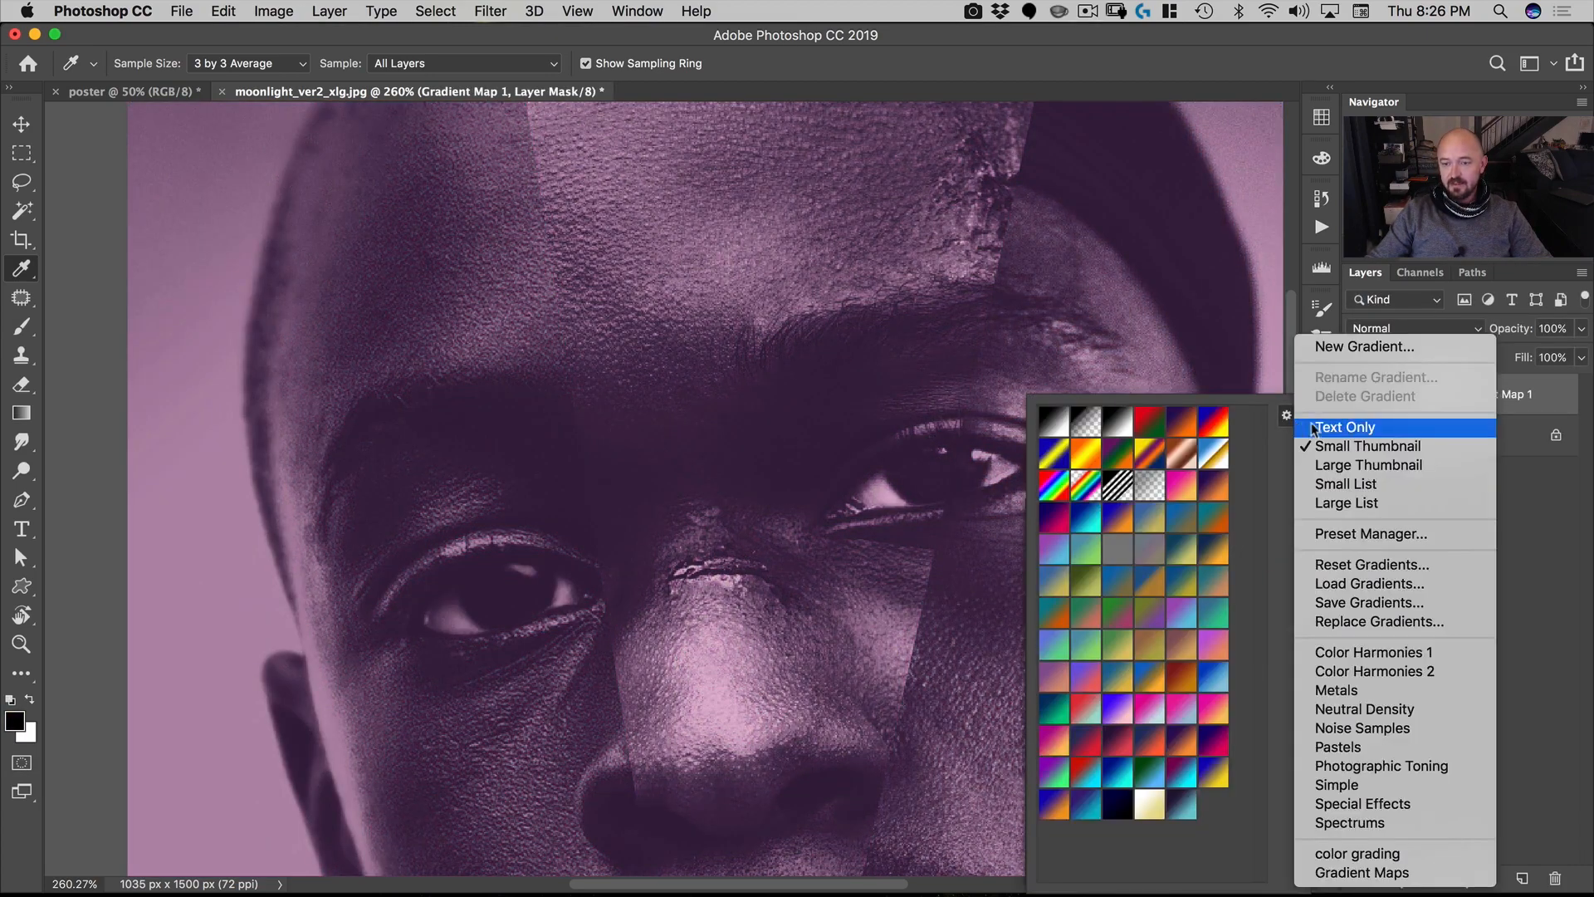
left_click(1346, 342)
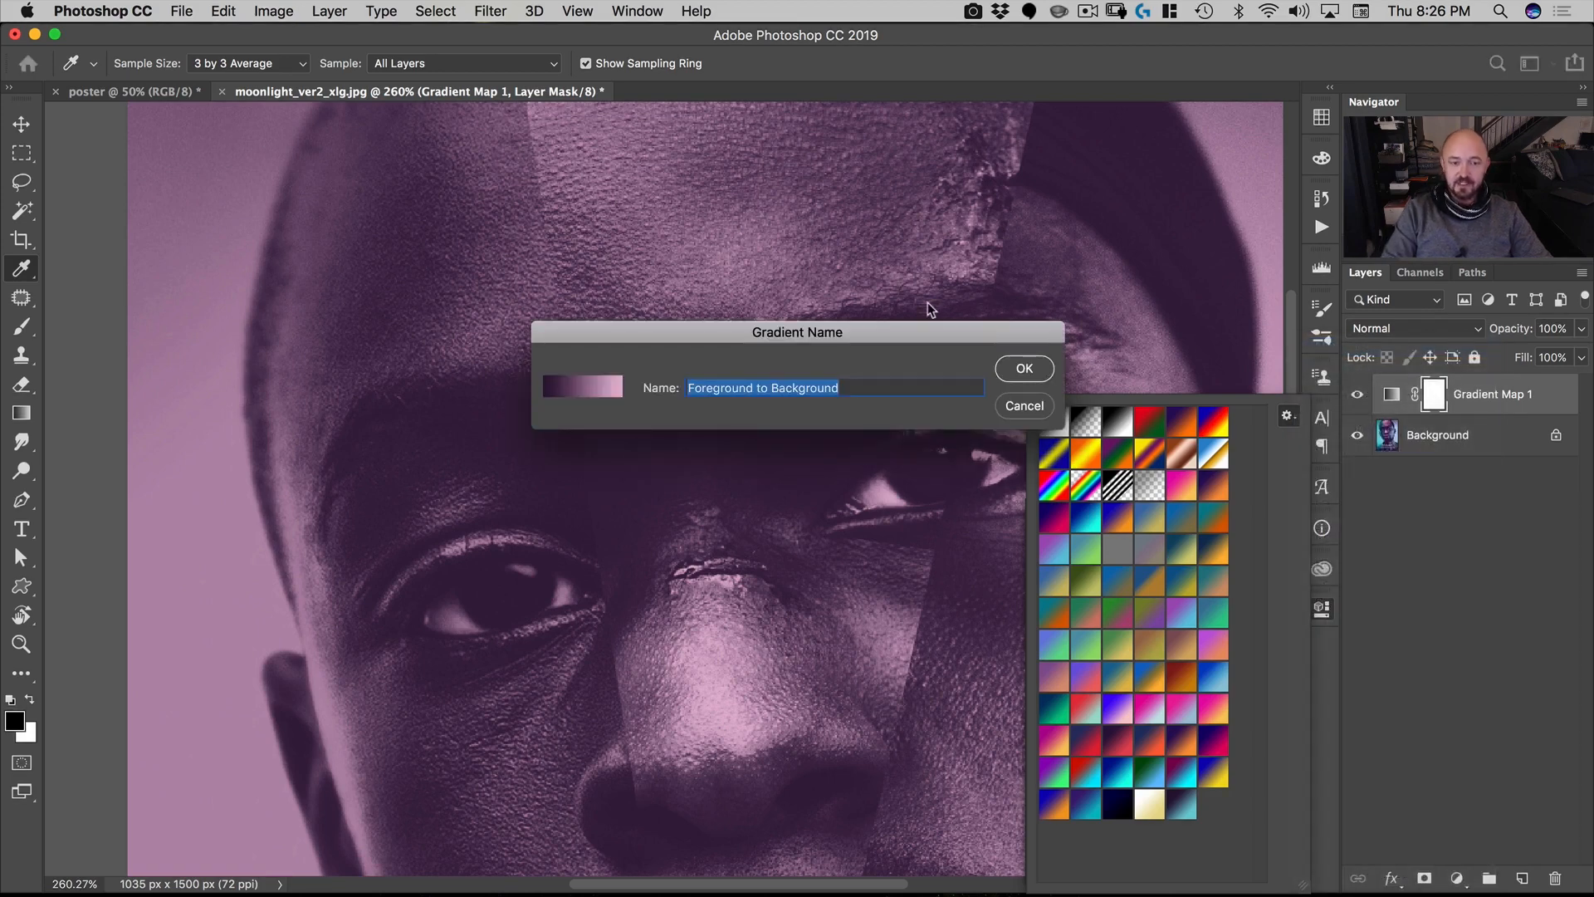
type("magen")
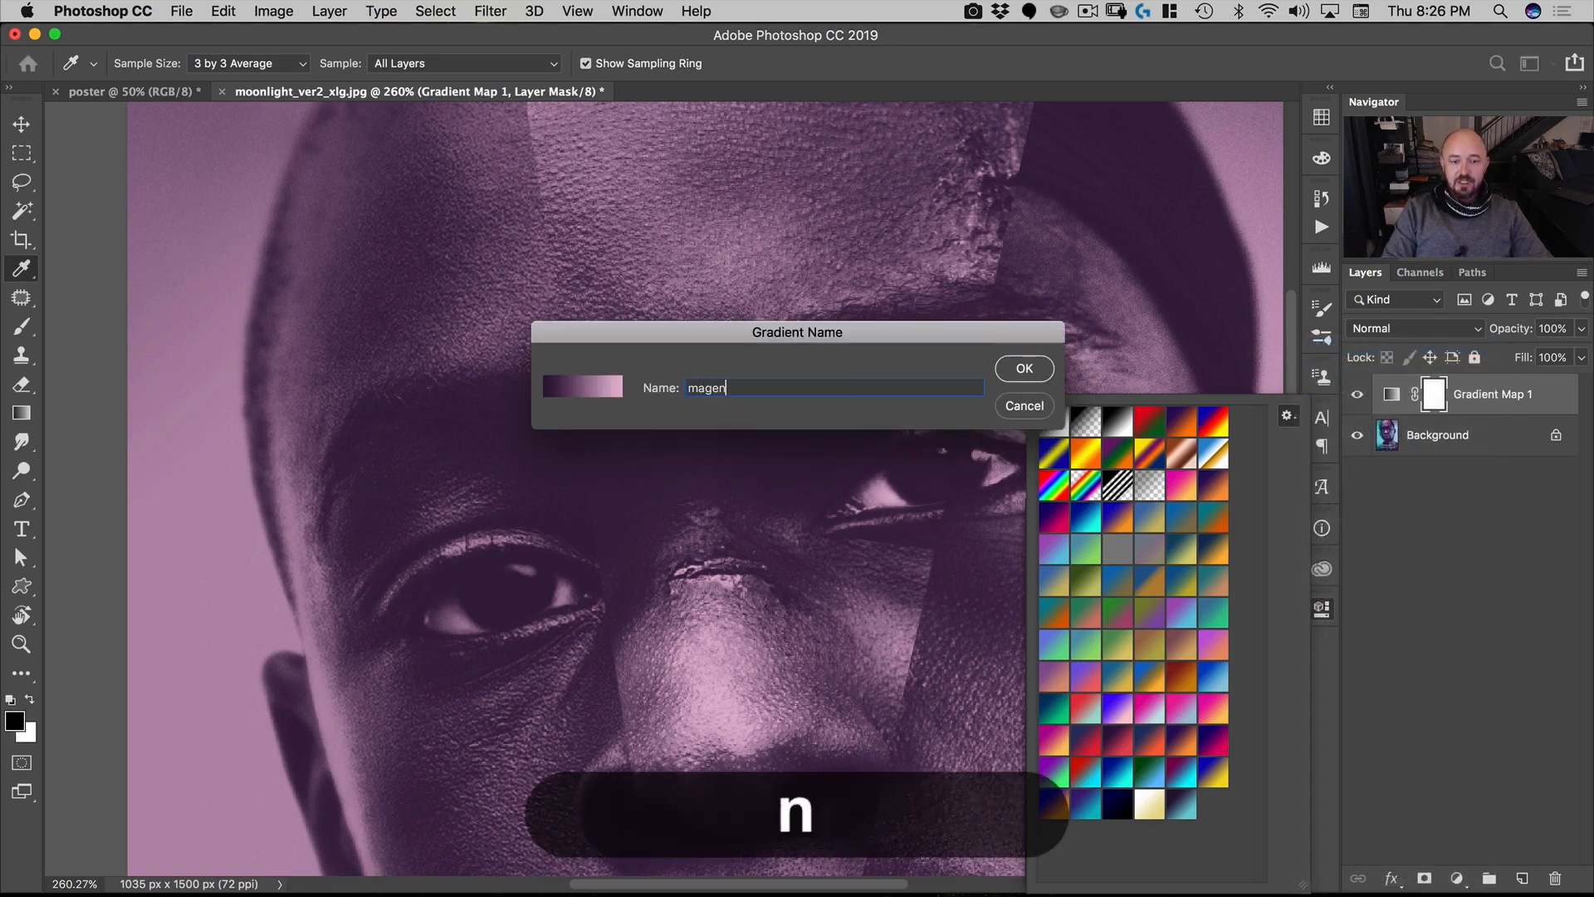
type("ta mo")
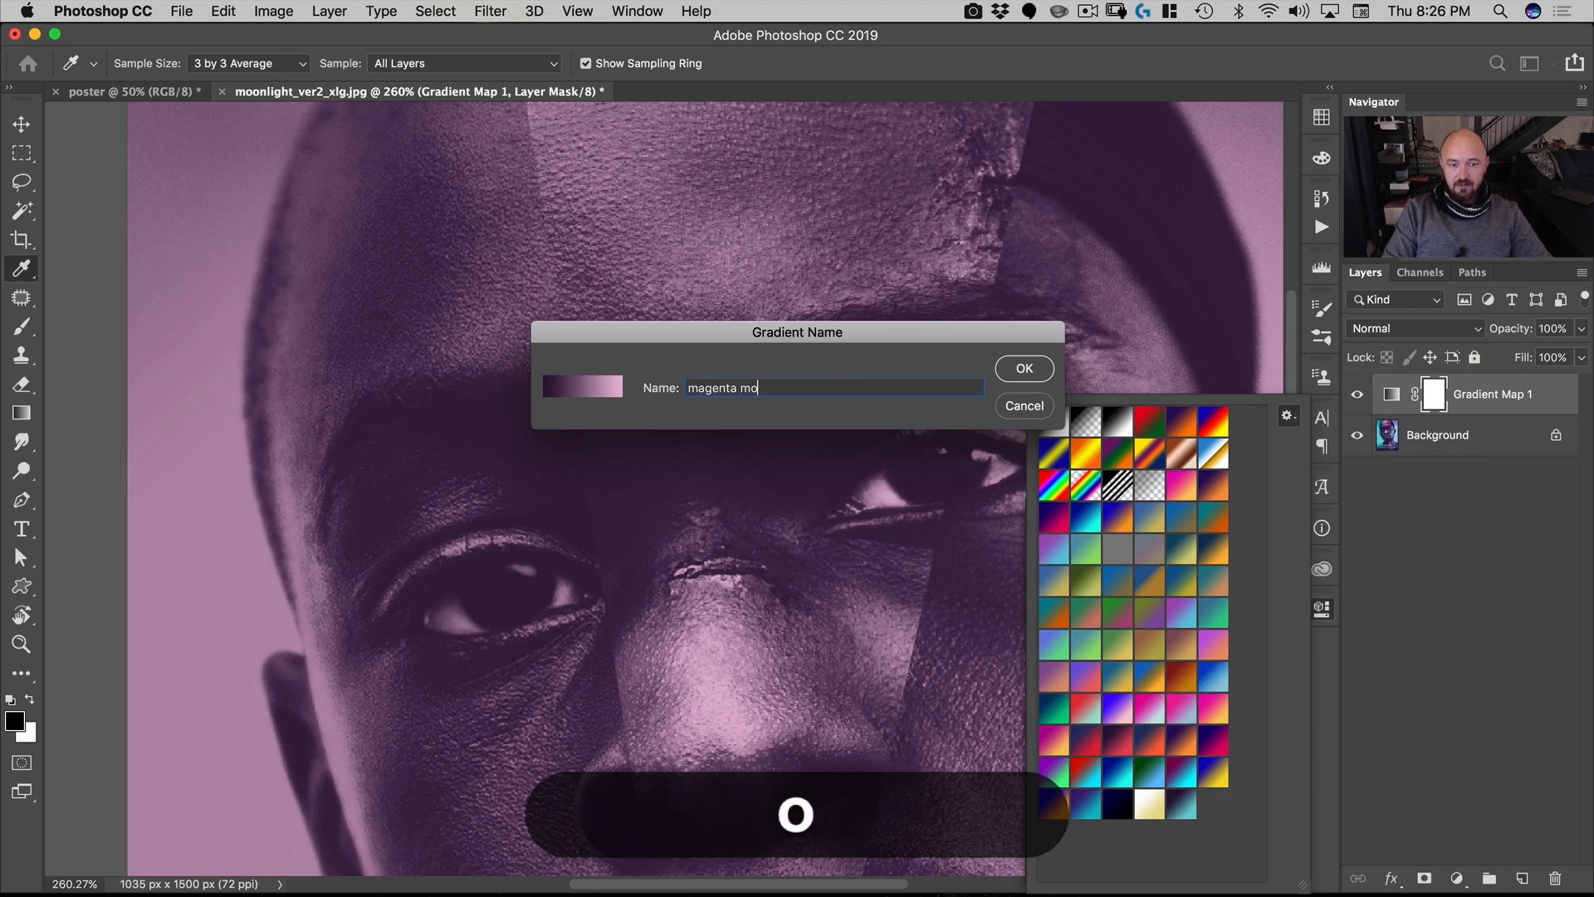
type("onlite graadien")
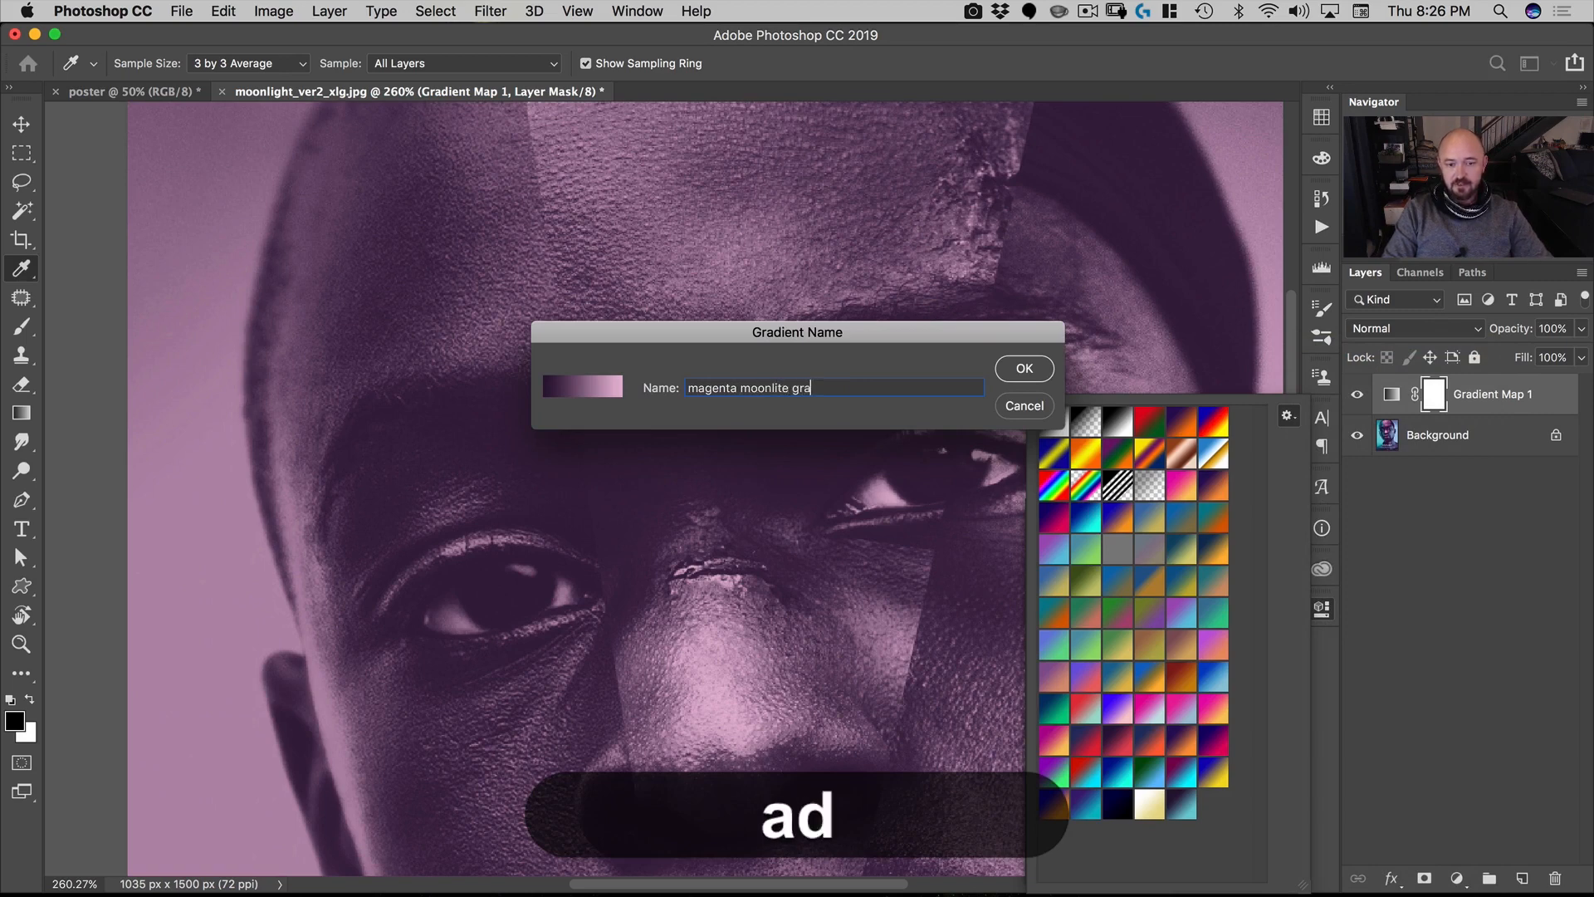
key("BackSpace")
key("BackSpace")
key("BackSpace")
key("BackSpace")
key("BackSpace")
type("a")
key("BackSpace")
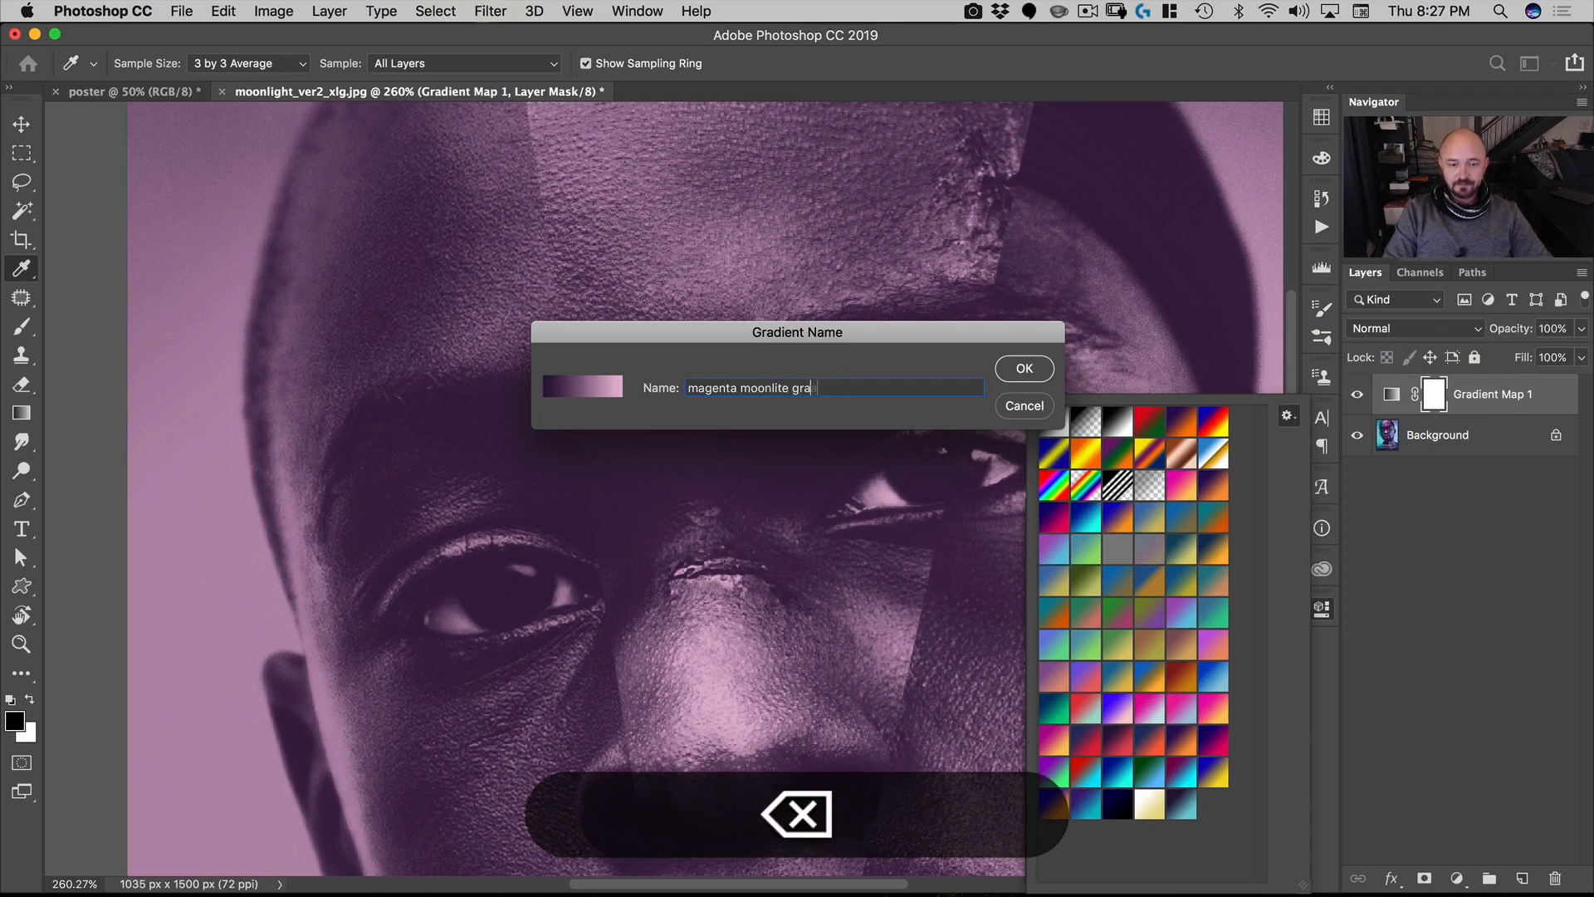
type("dient")
key("Return")
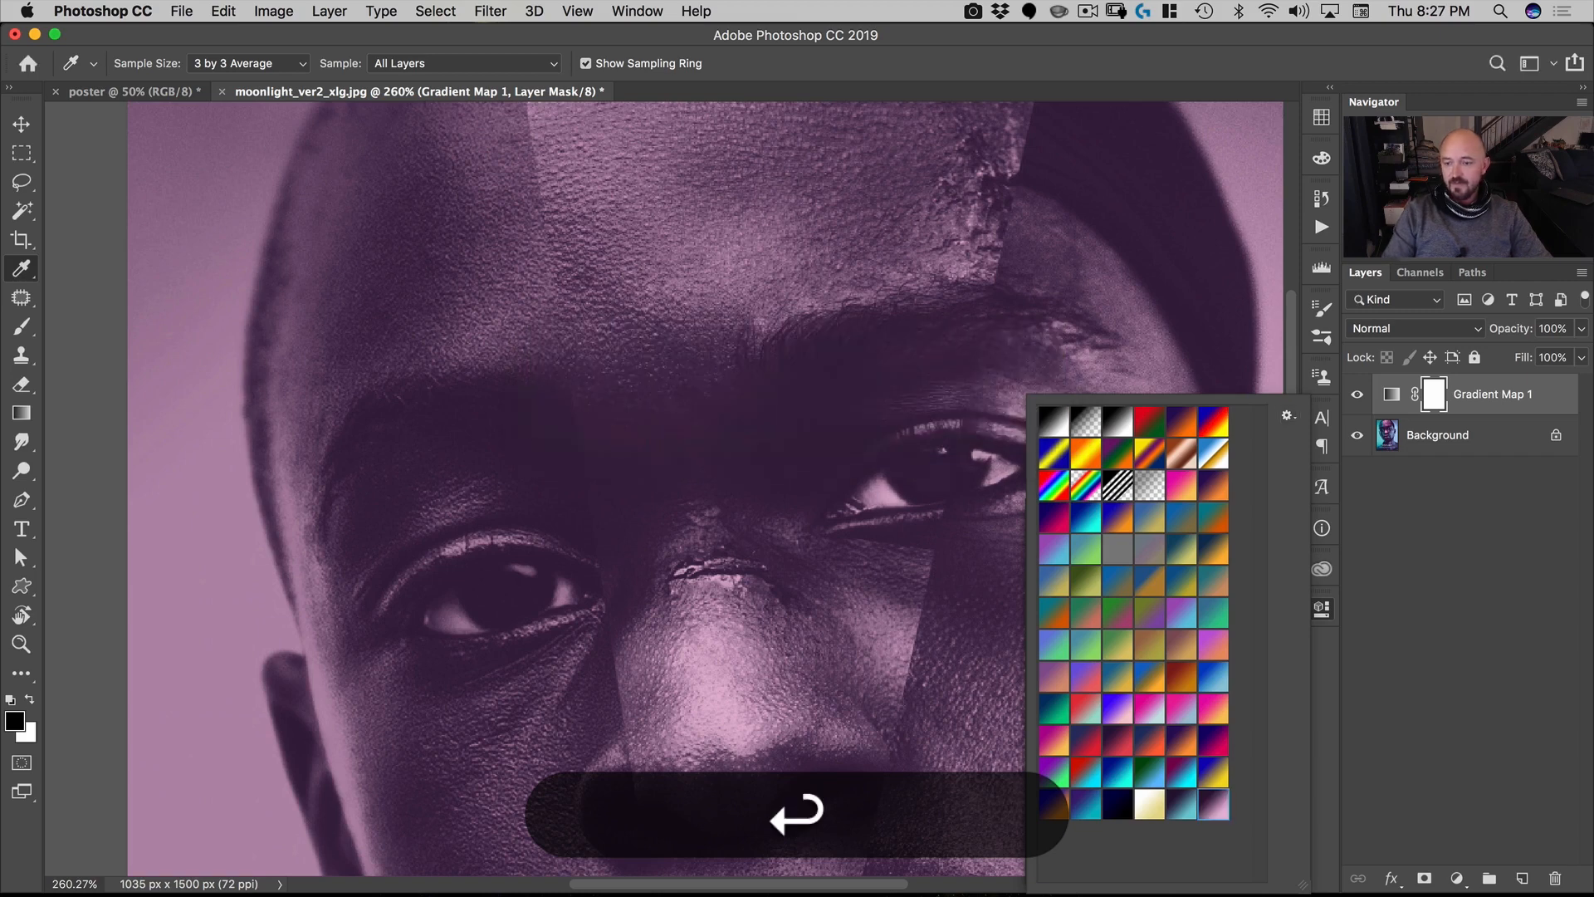
Step: Delete the Gradient Map layer and collapse the document properties
left_click(1431, 404)
left_click_drag(1431, 405, 1555, 878)
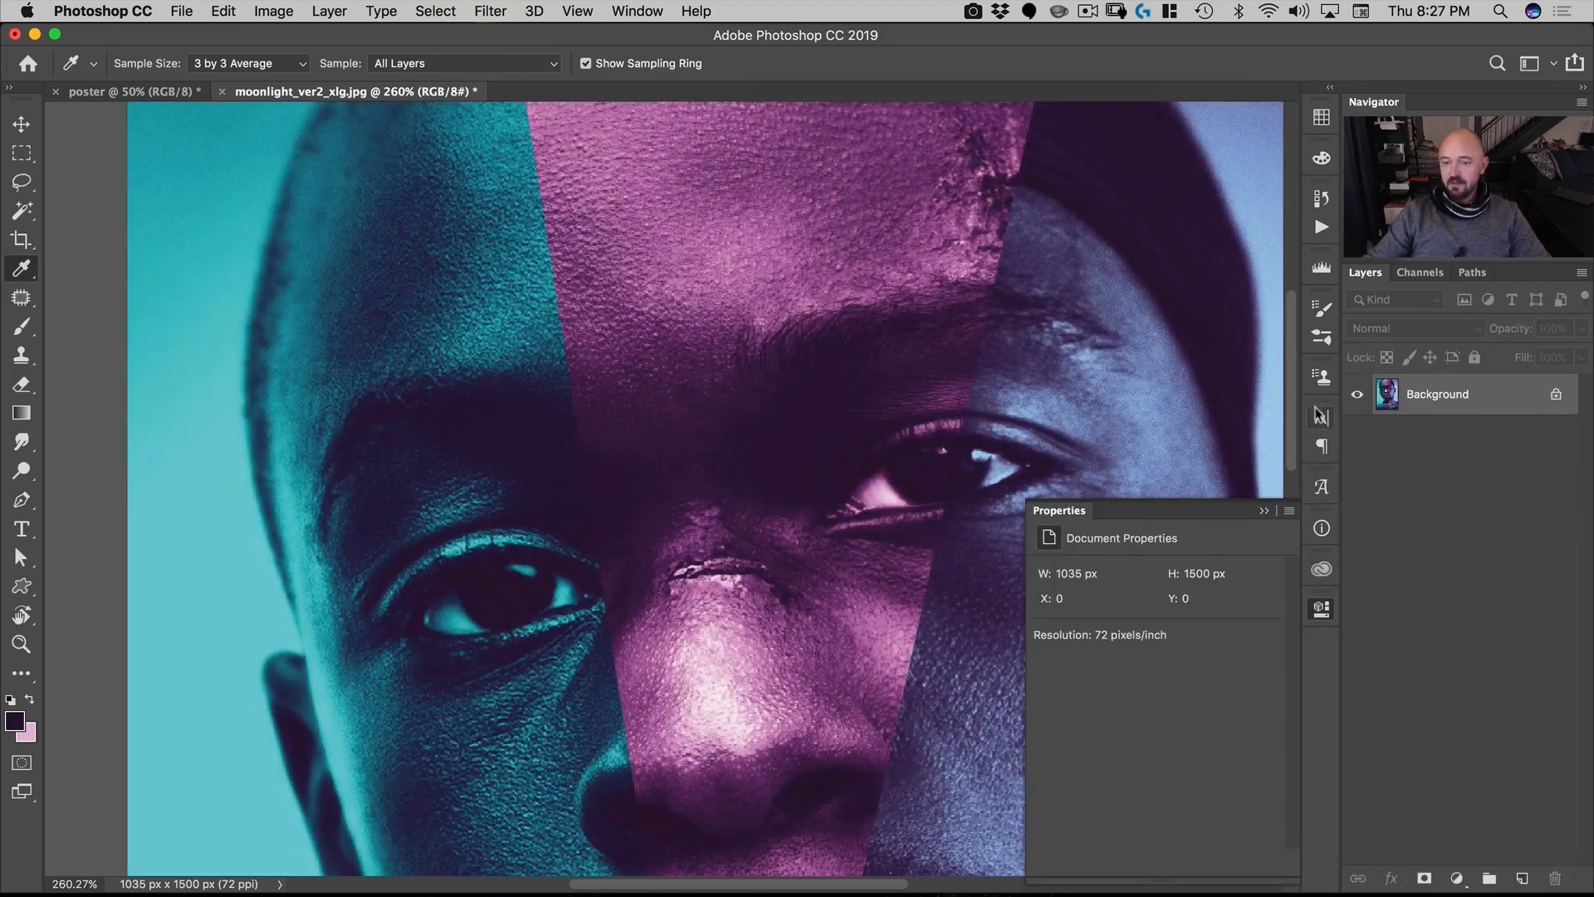
left_click(1320, 607)
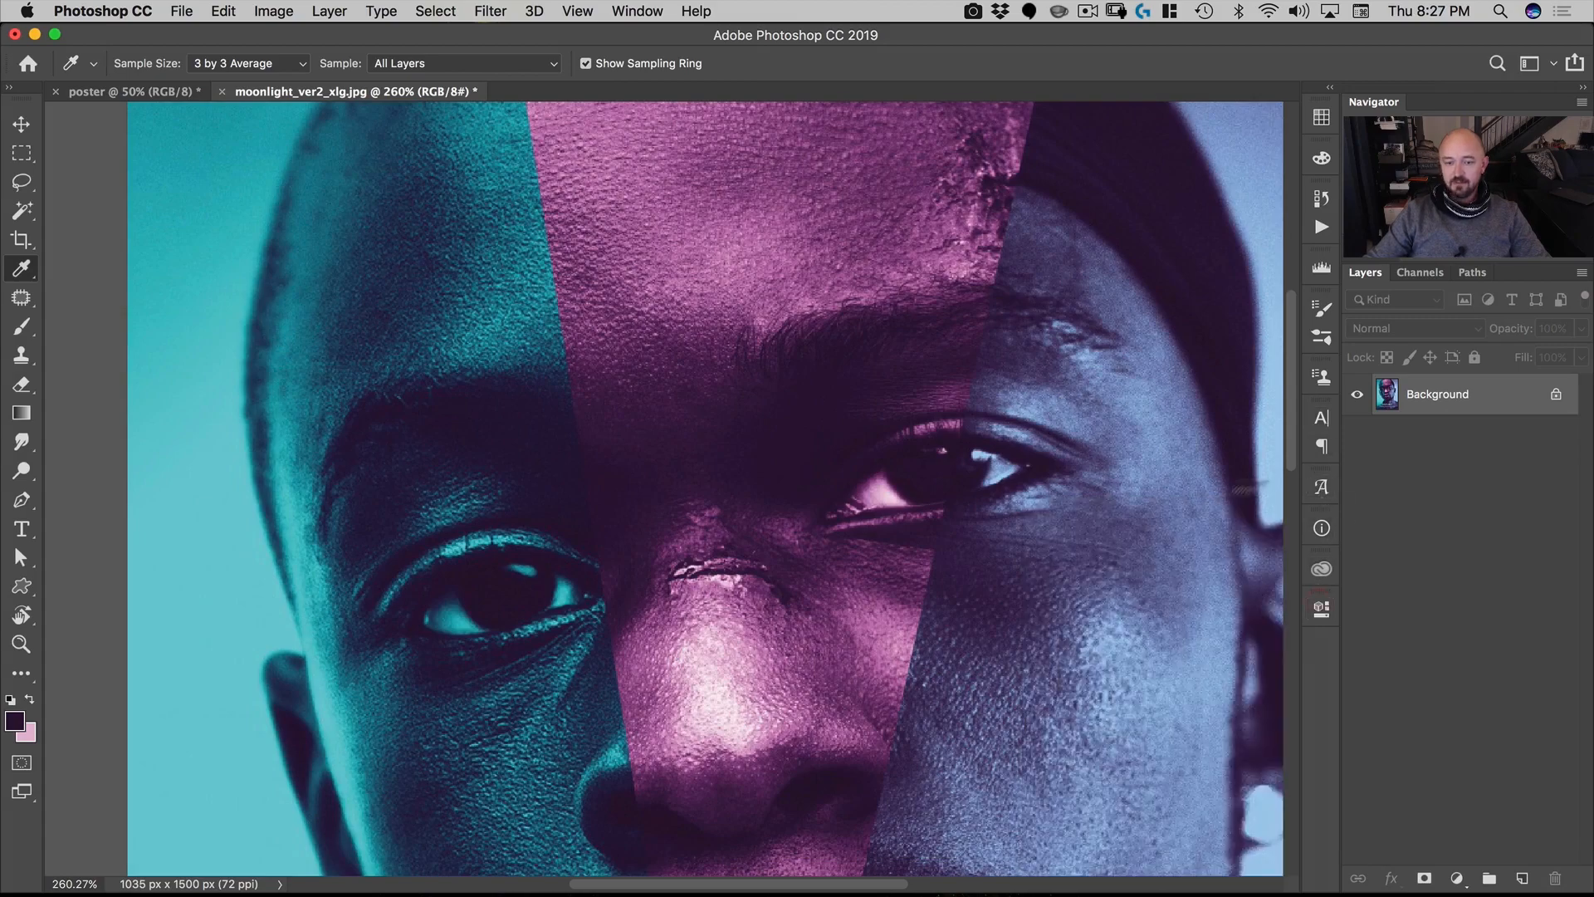
Step: Sample dark purple from the cap as the foreground color and light blue from the backdrop beside the ear as the background color
key("space")
left_click_drag(967, 476, 879, 507)
left_click_drag(1021, 459, 730, 271)
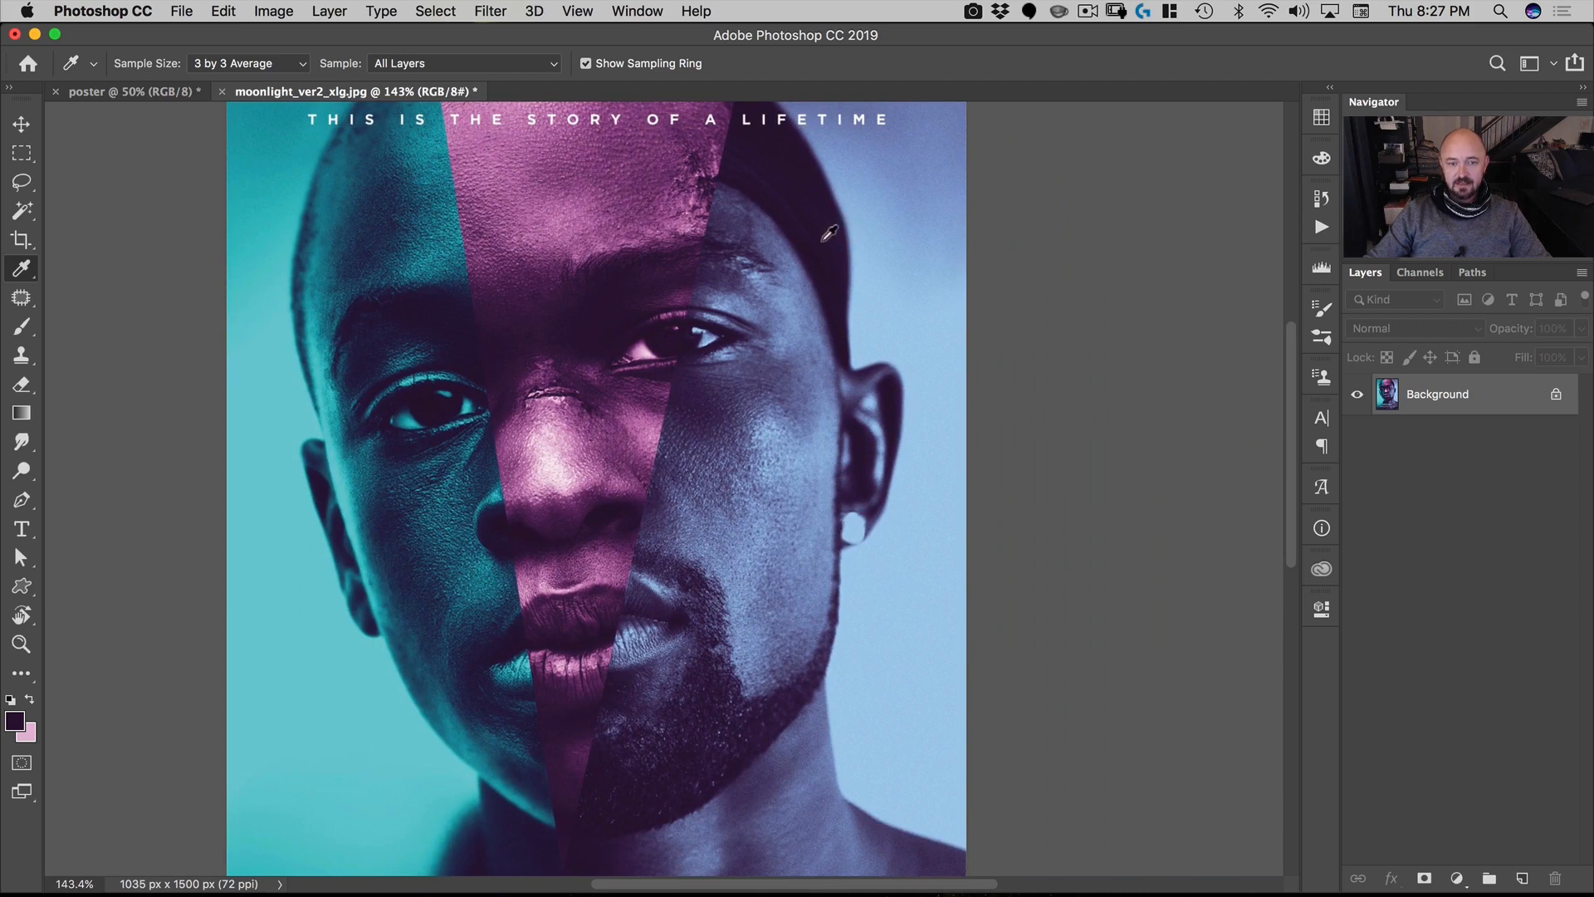
left_click_drag(828, 234, 835, 241)
key("x")
left_click_drag(909, 585, 898, 592)
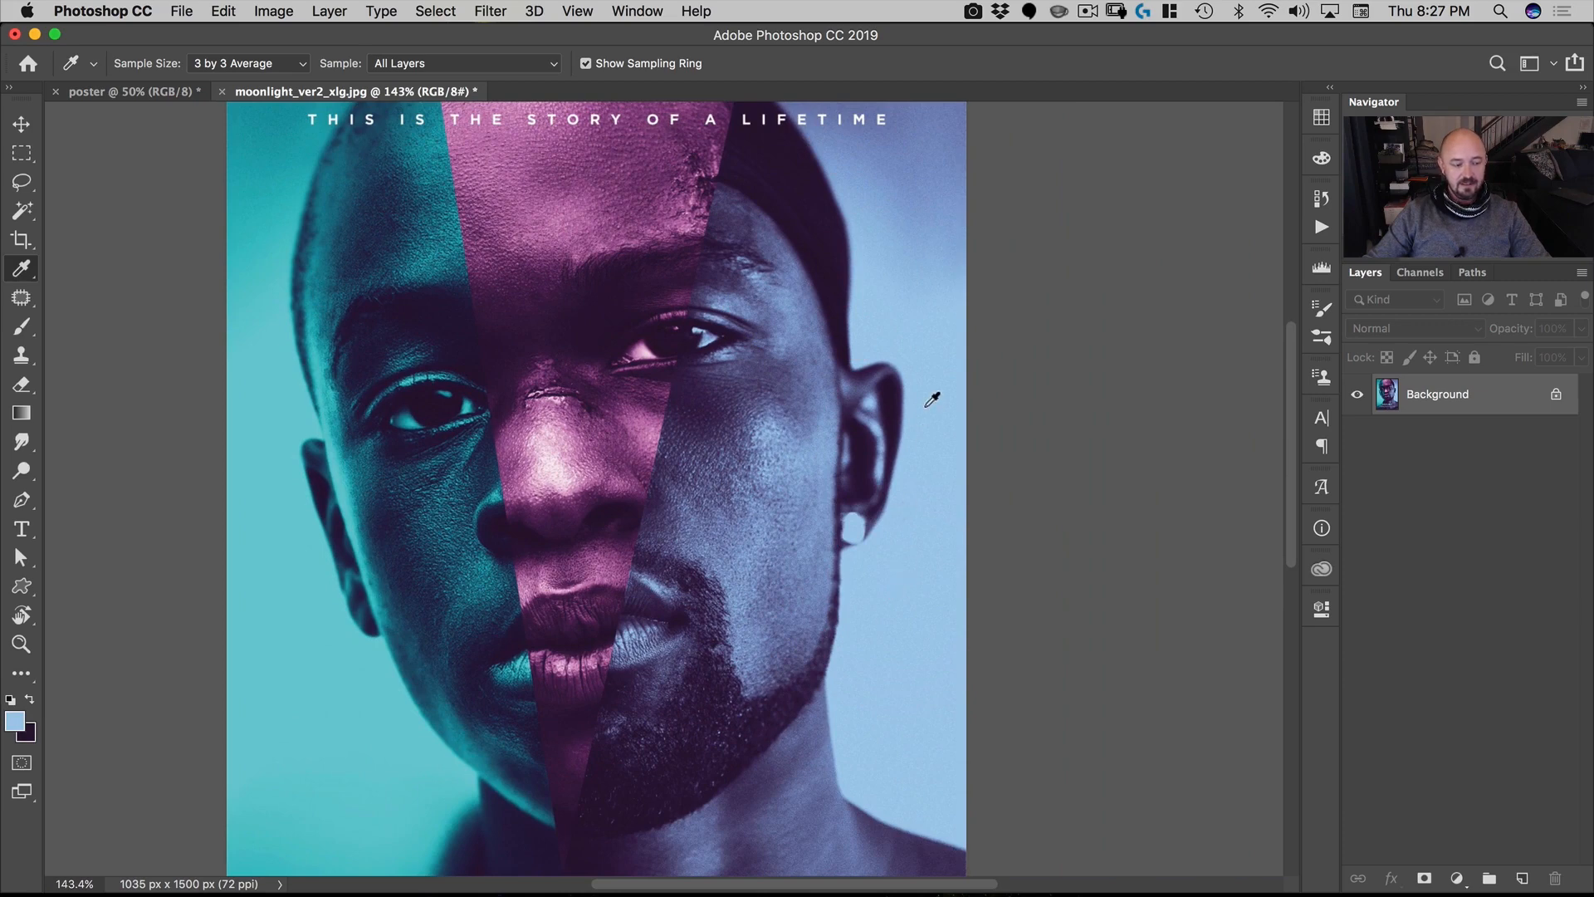
key("x")
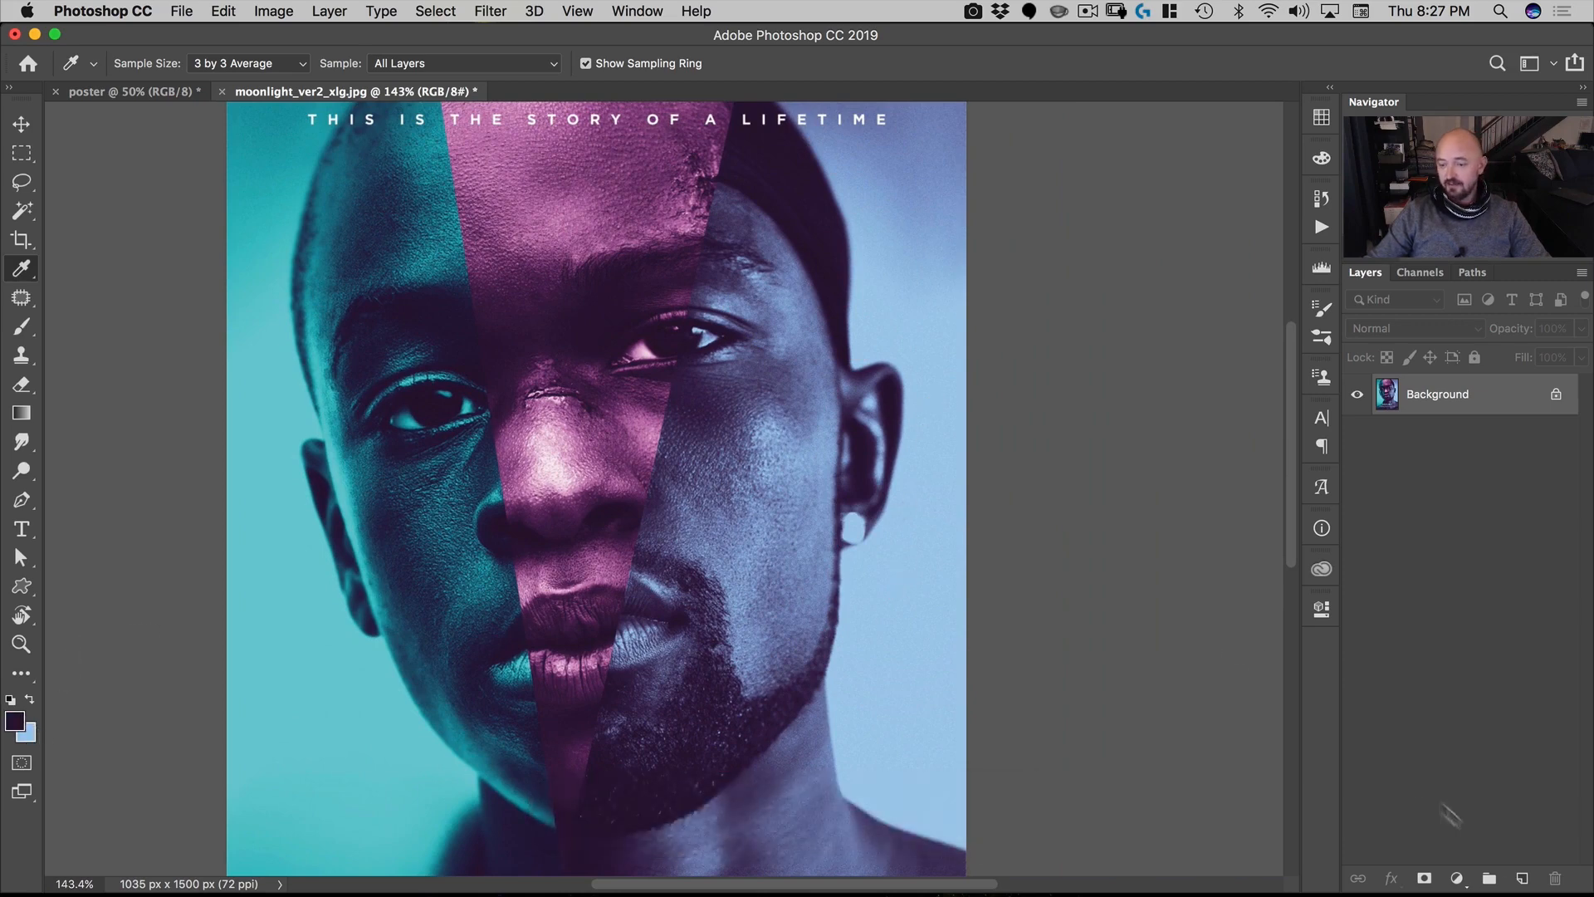
Step: Add a Gradient Map adjustment layer from the sampled dark purple and light blue, and show its gradient presets
left_click(1457, 878)
left_click(1466, 822)
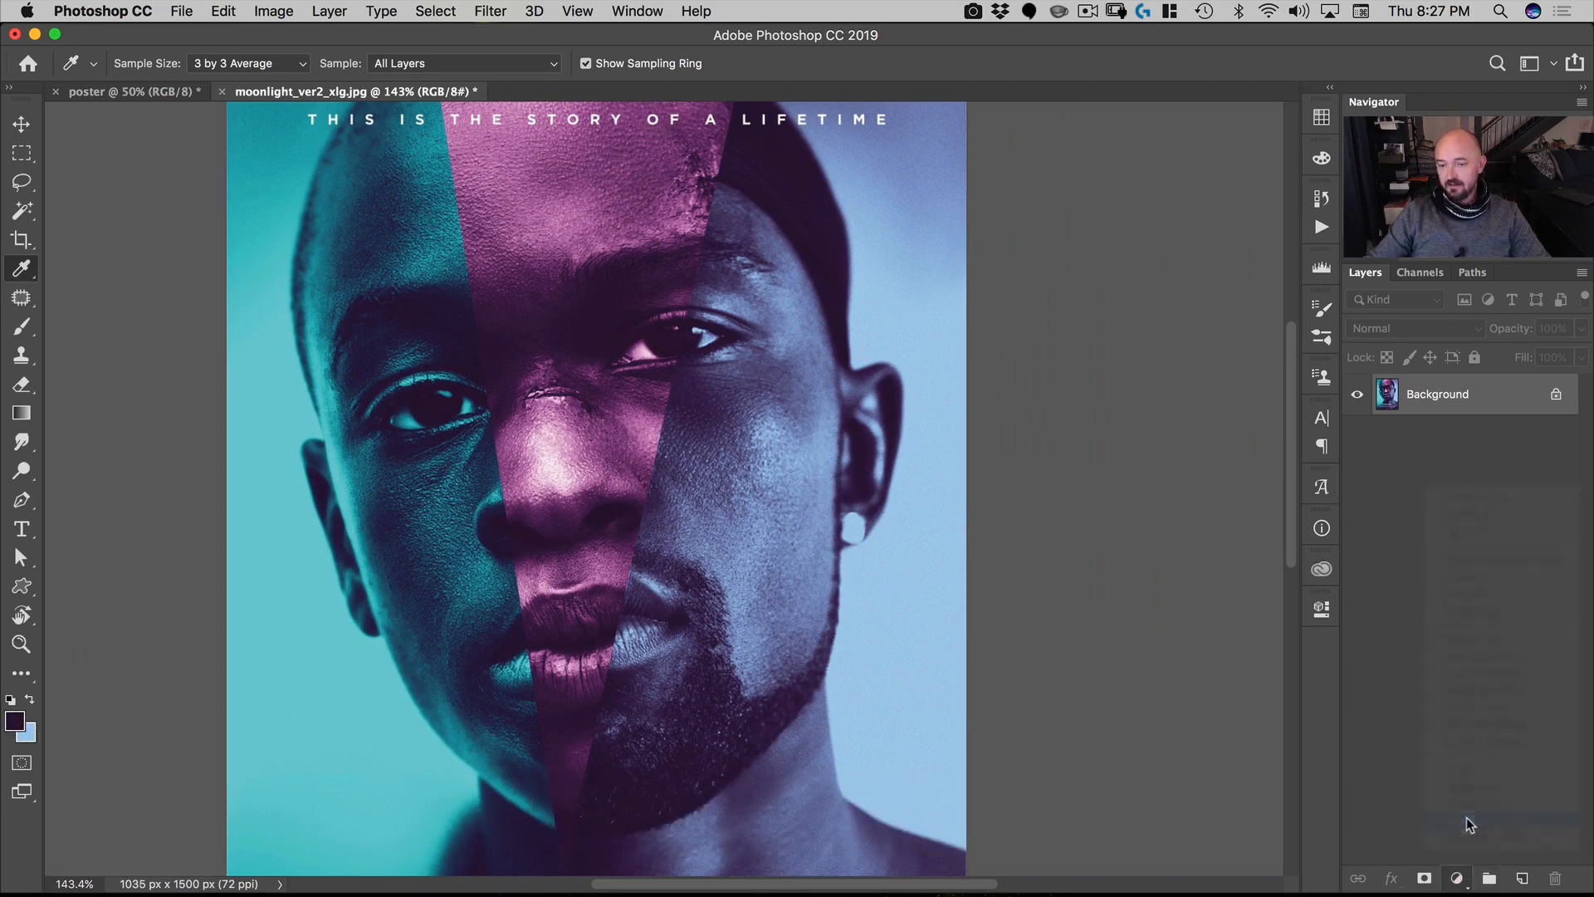
left_click(1272, 578)
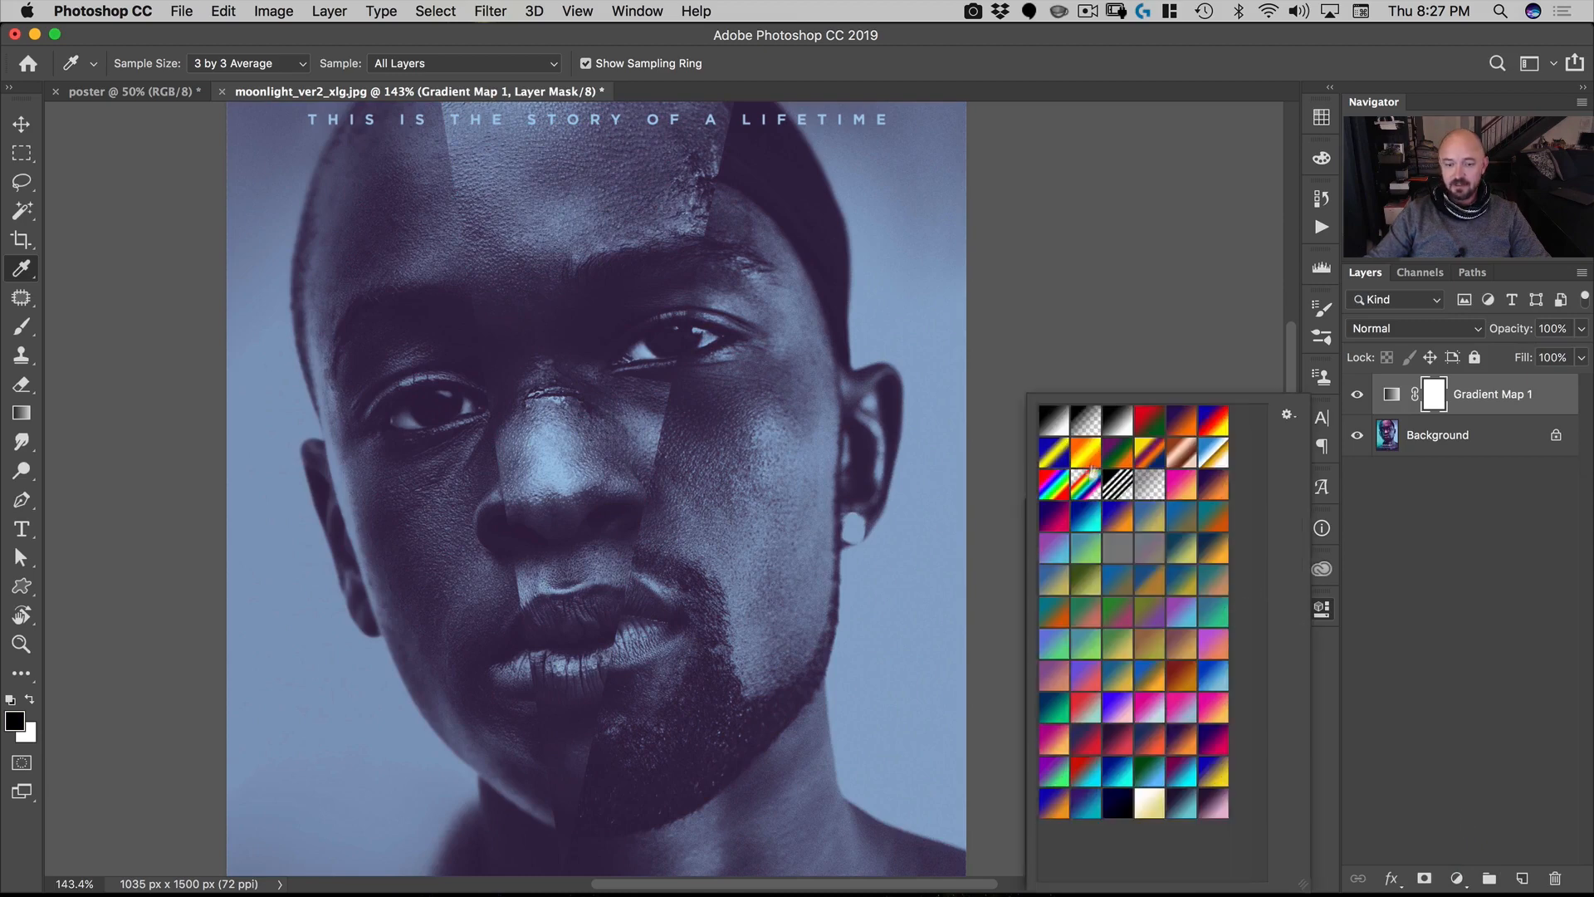
Step: Save the dark purple to light blue gradient as a new preset named "purple moonlite gradient" and collapse the properties
left_click(1288, 415)
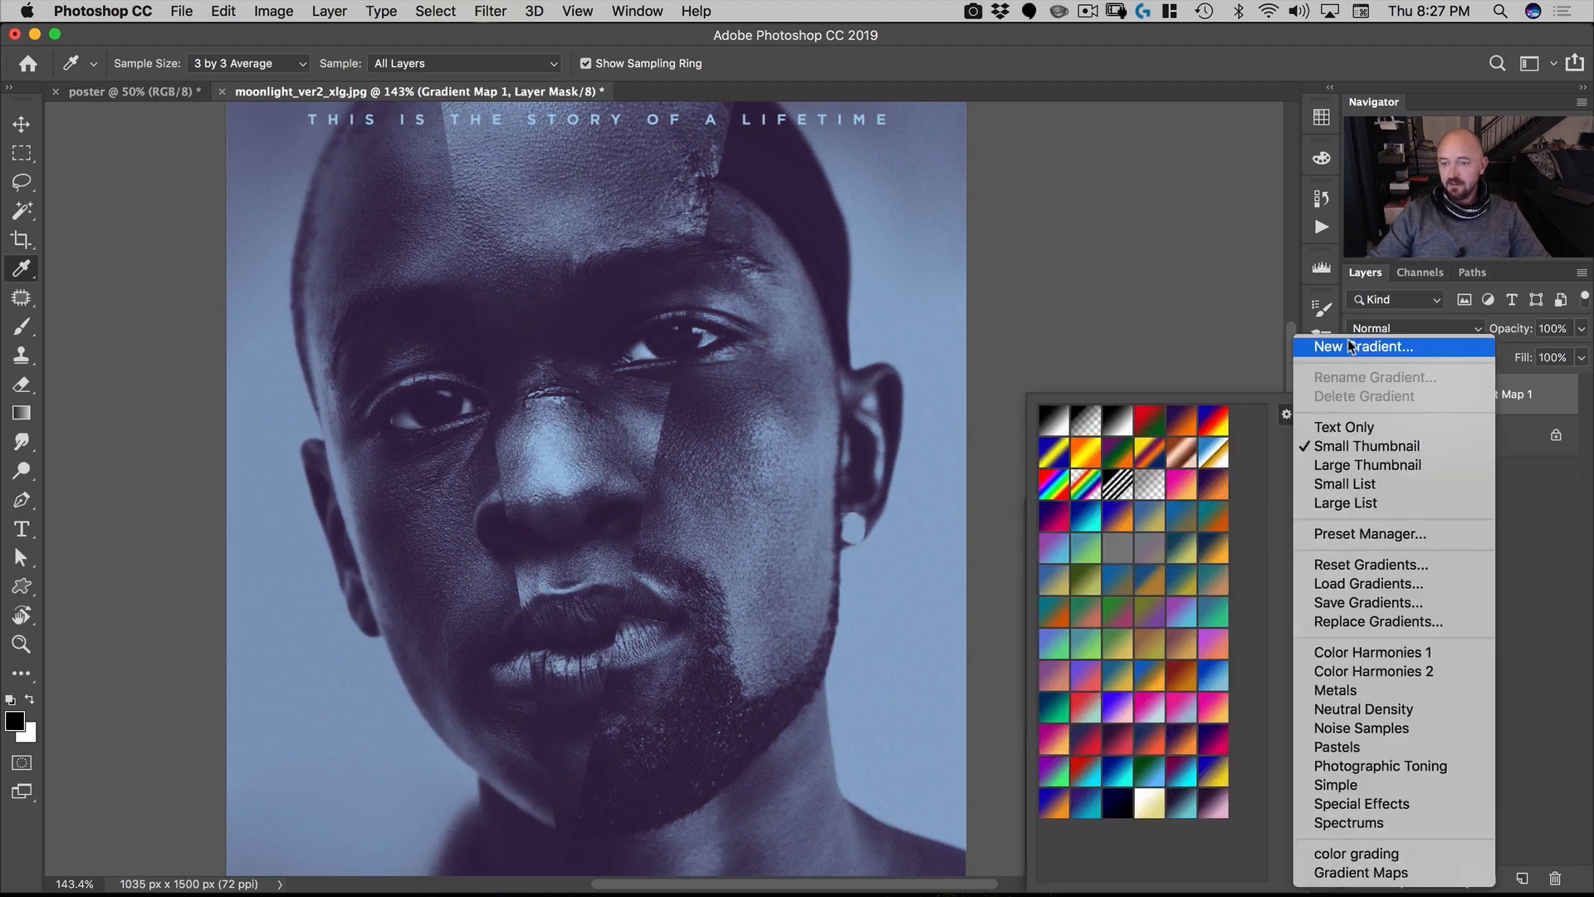
left_click(1328, 347)
type("p")
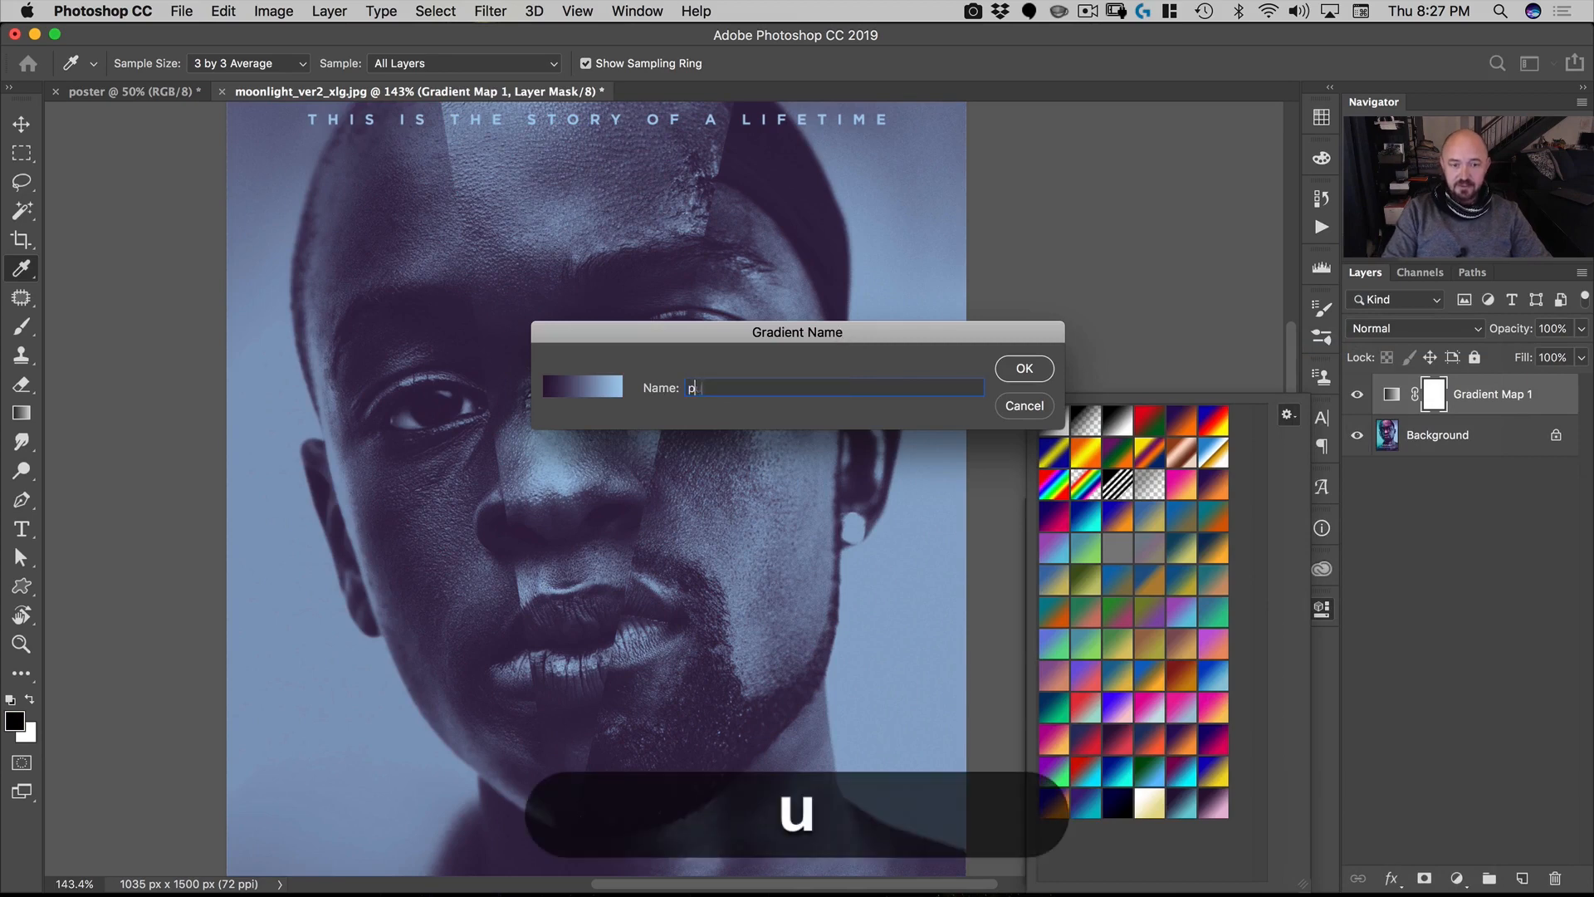
type("urple moonlite grad")
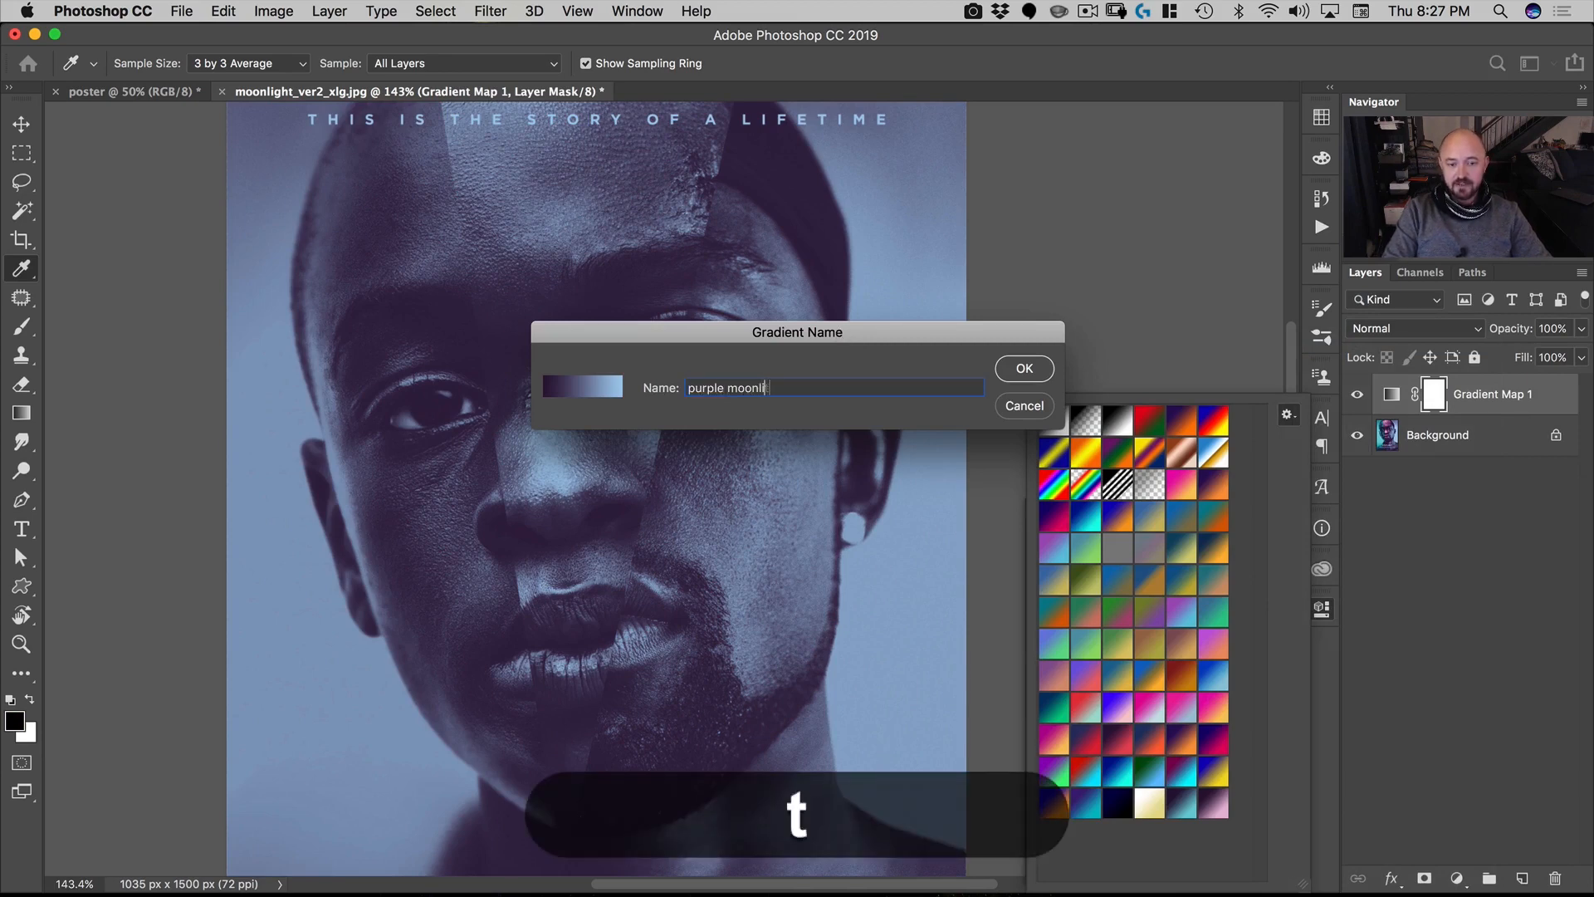
type("ient")
key("Return")
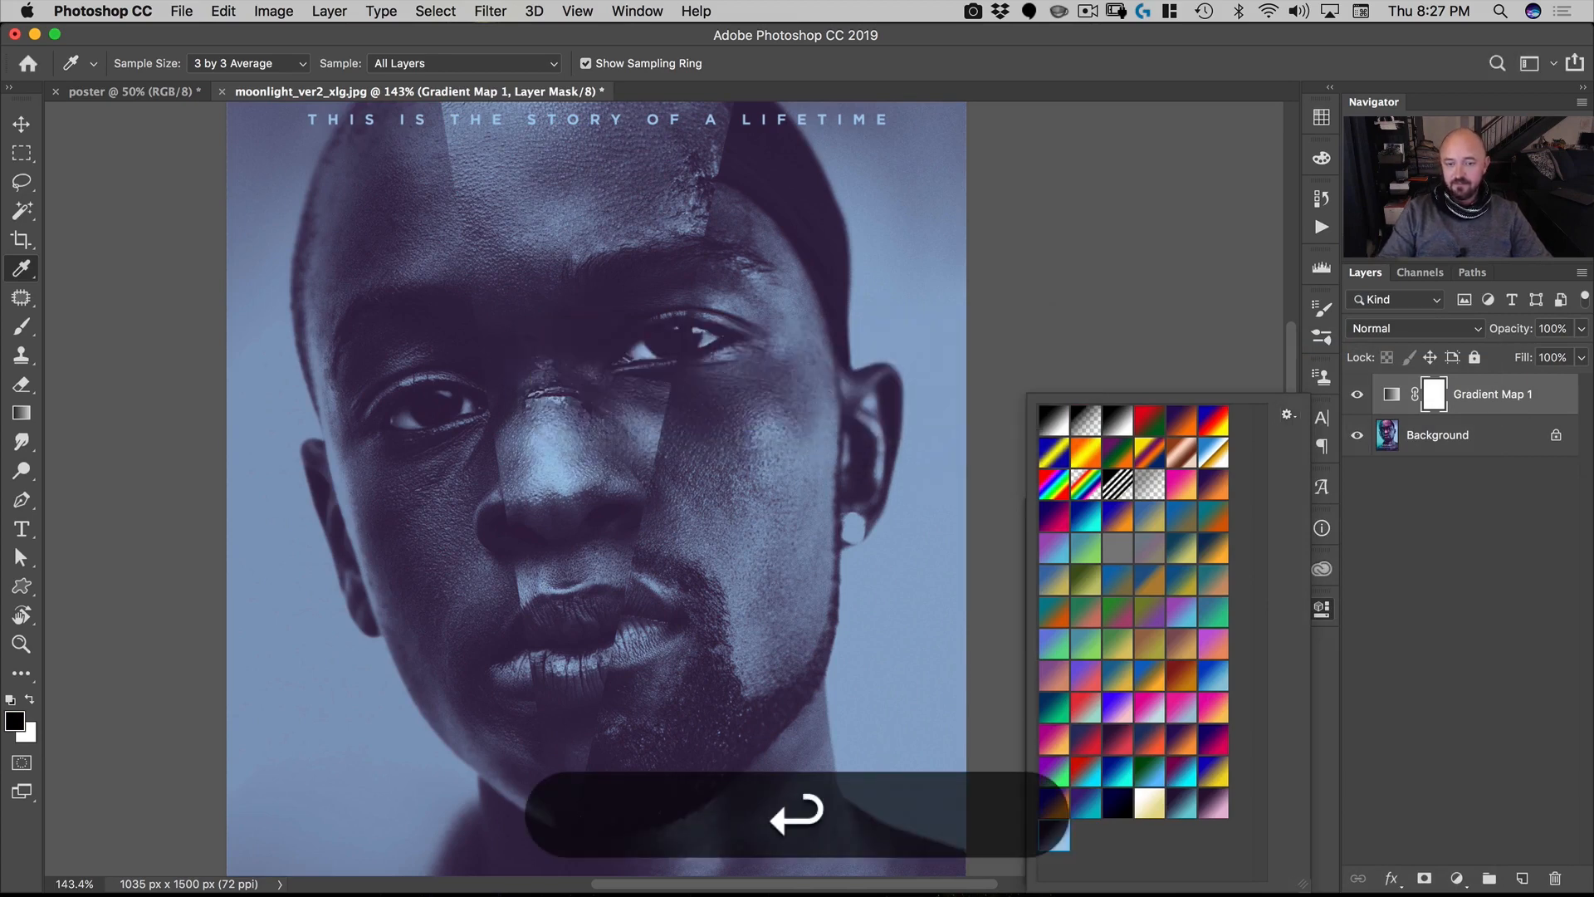
left_click(1324, 612)
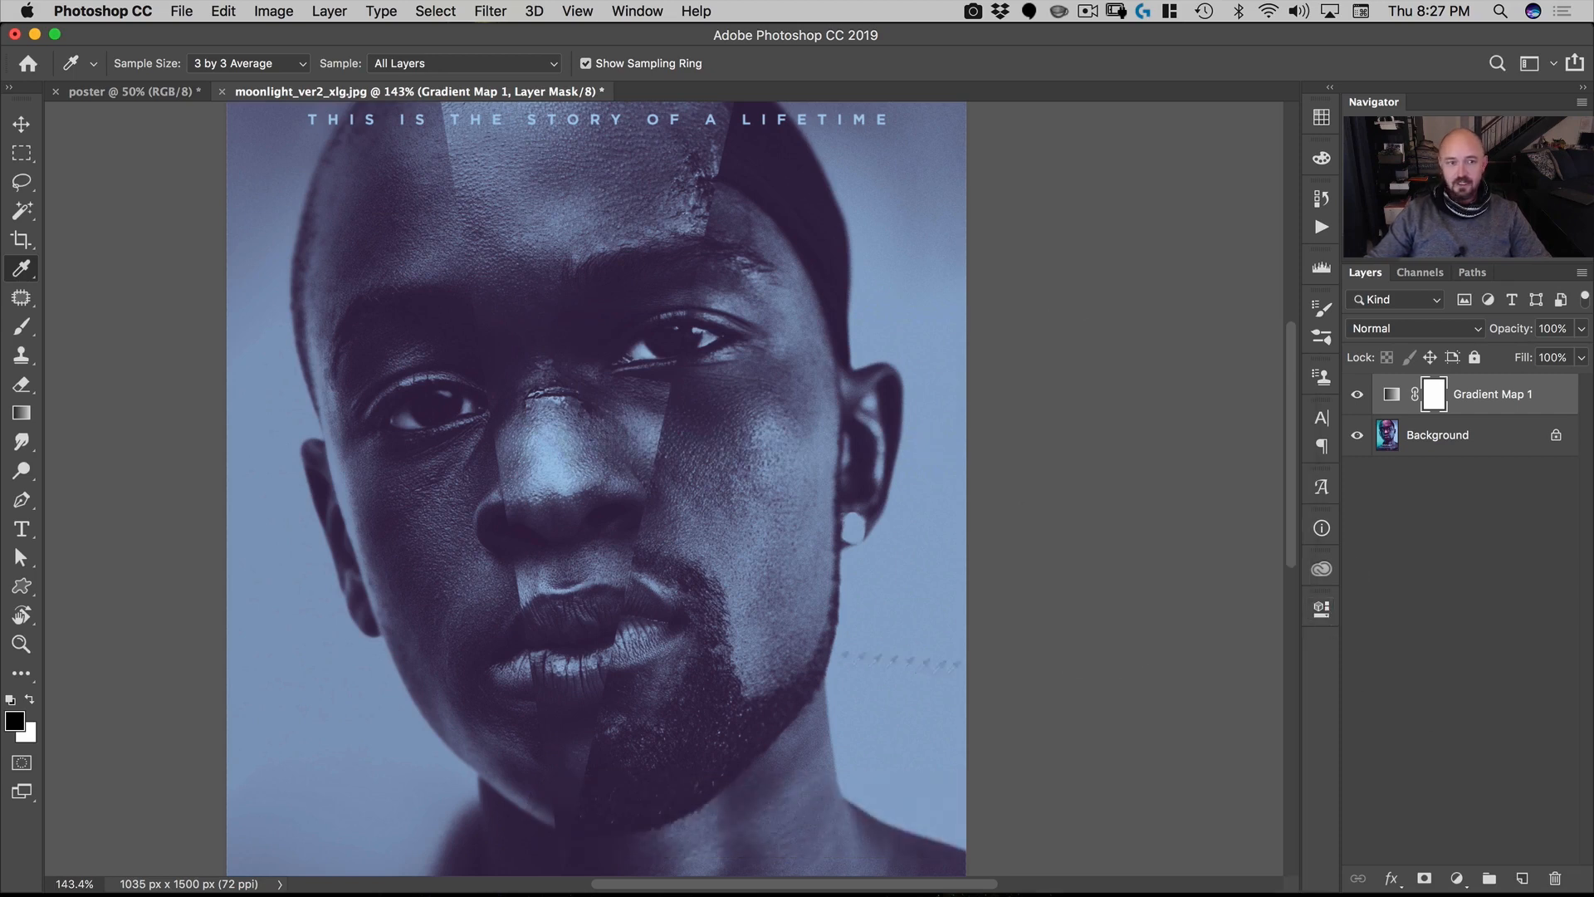
Step: Close moonlight_ver2_xlg.jpg without saving and activate the Move tool in the poster document
left_click(220, 92)
left_click(759, 323)
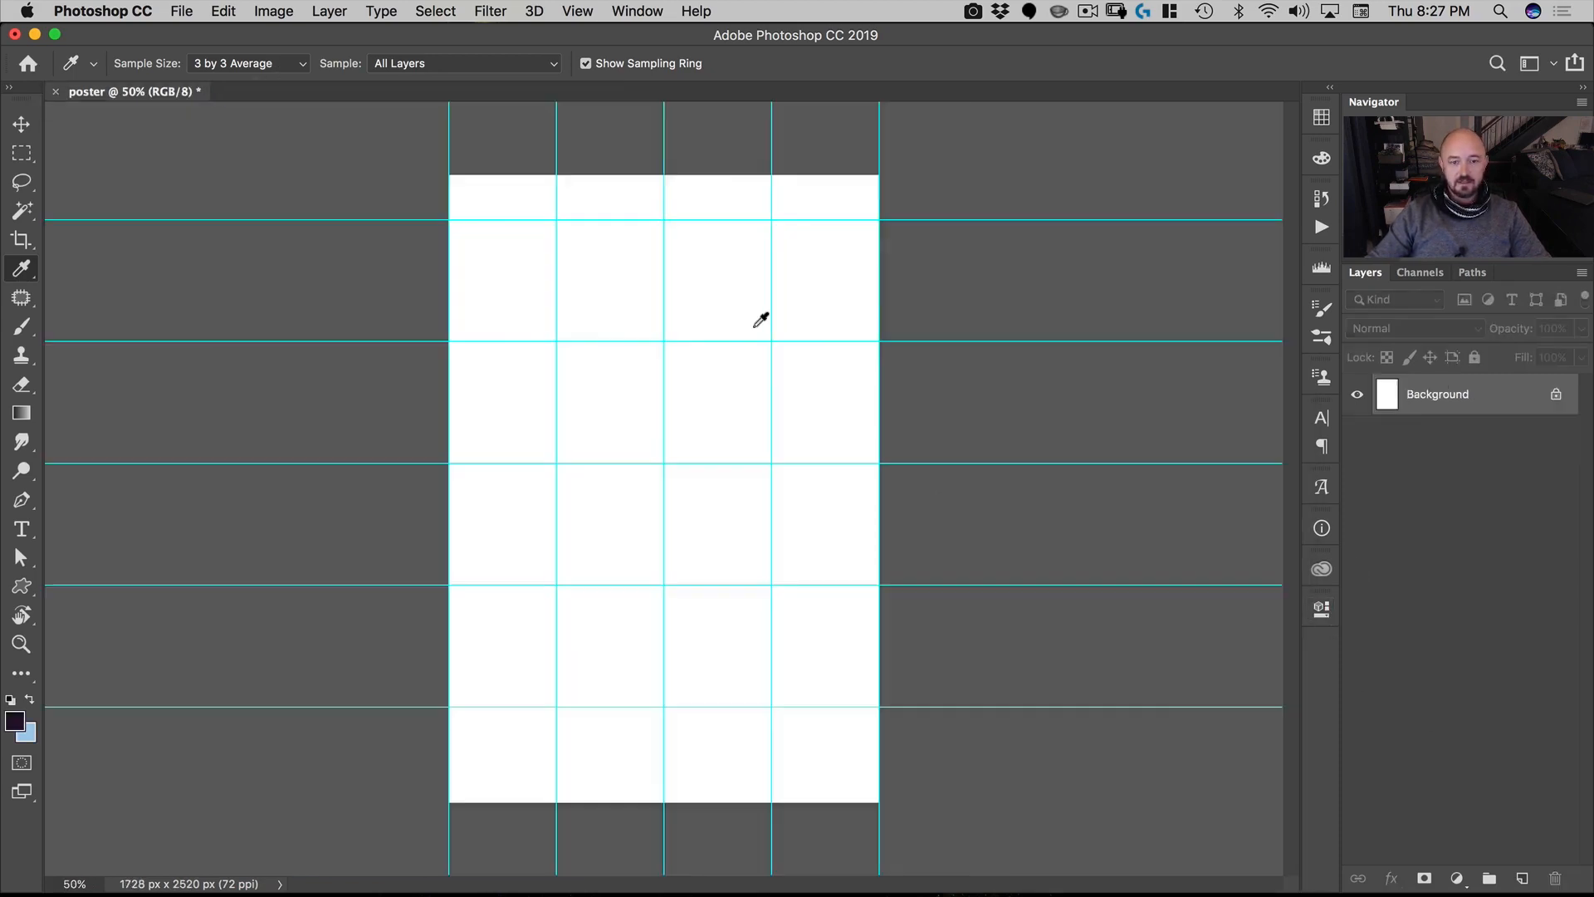
key("v")
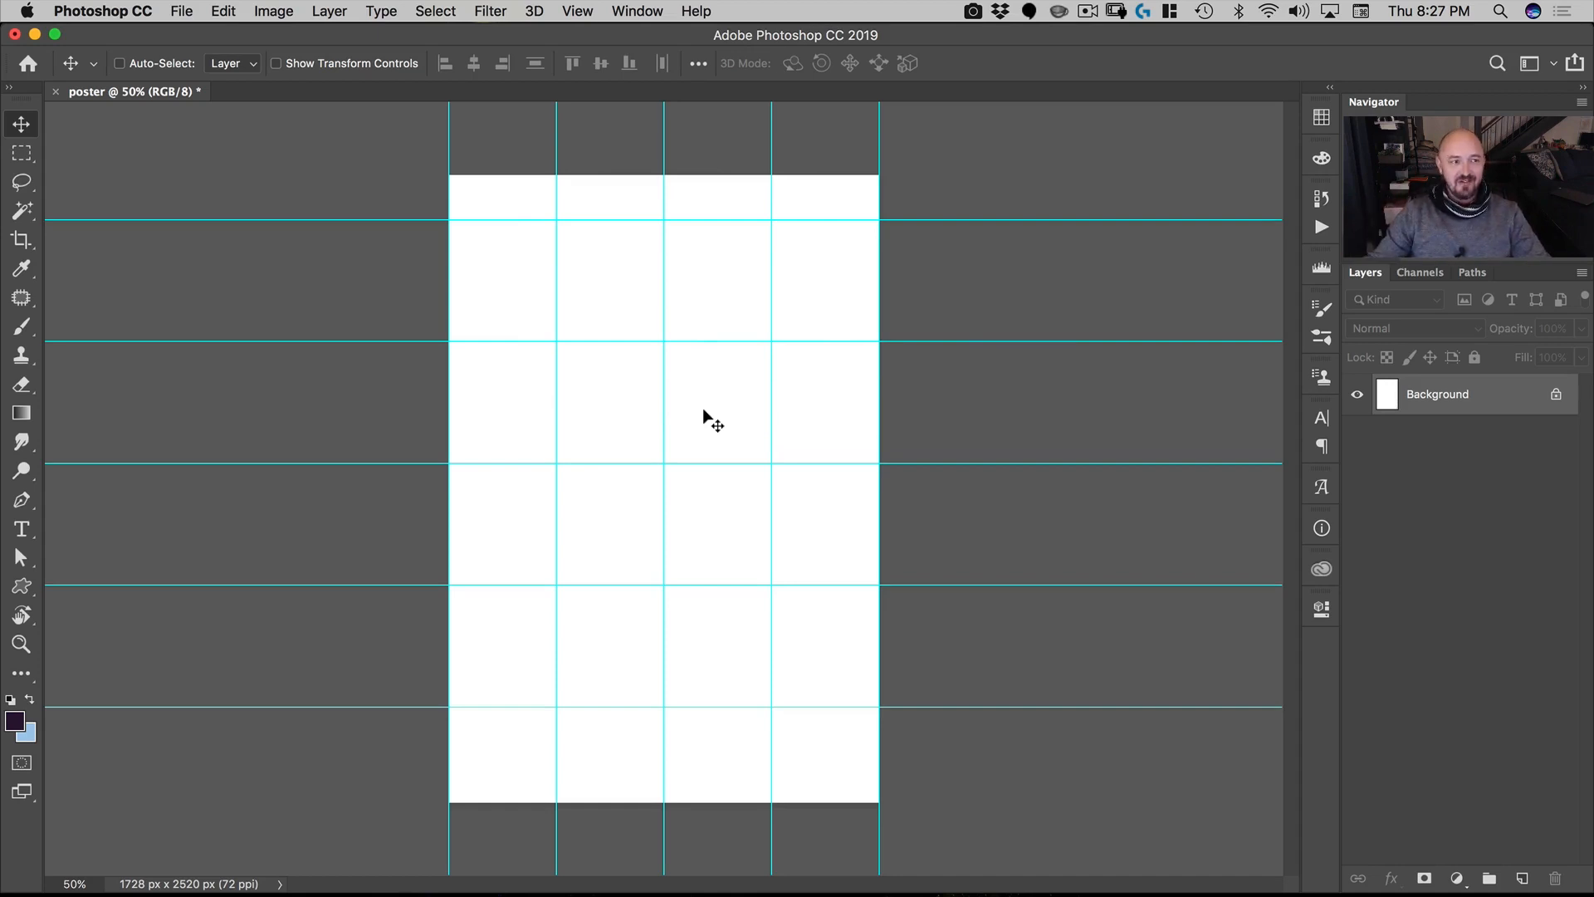
left_click(182, 12)
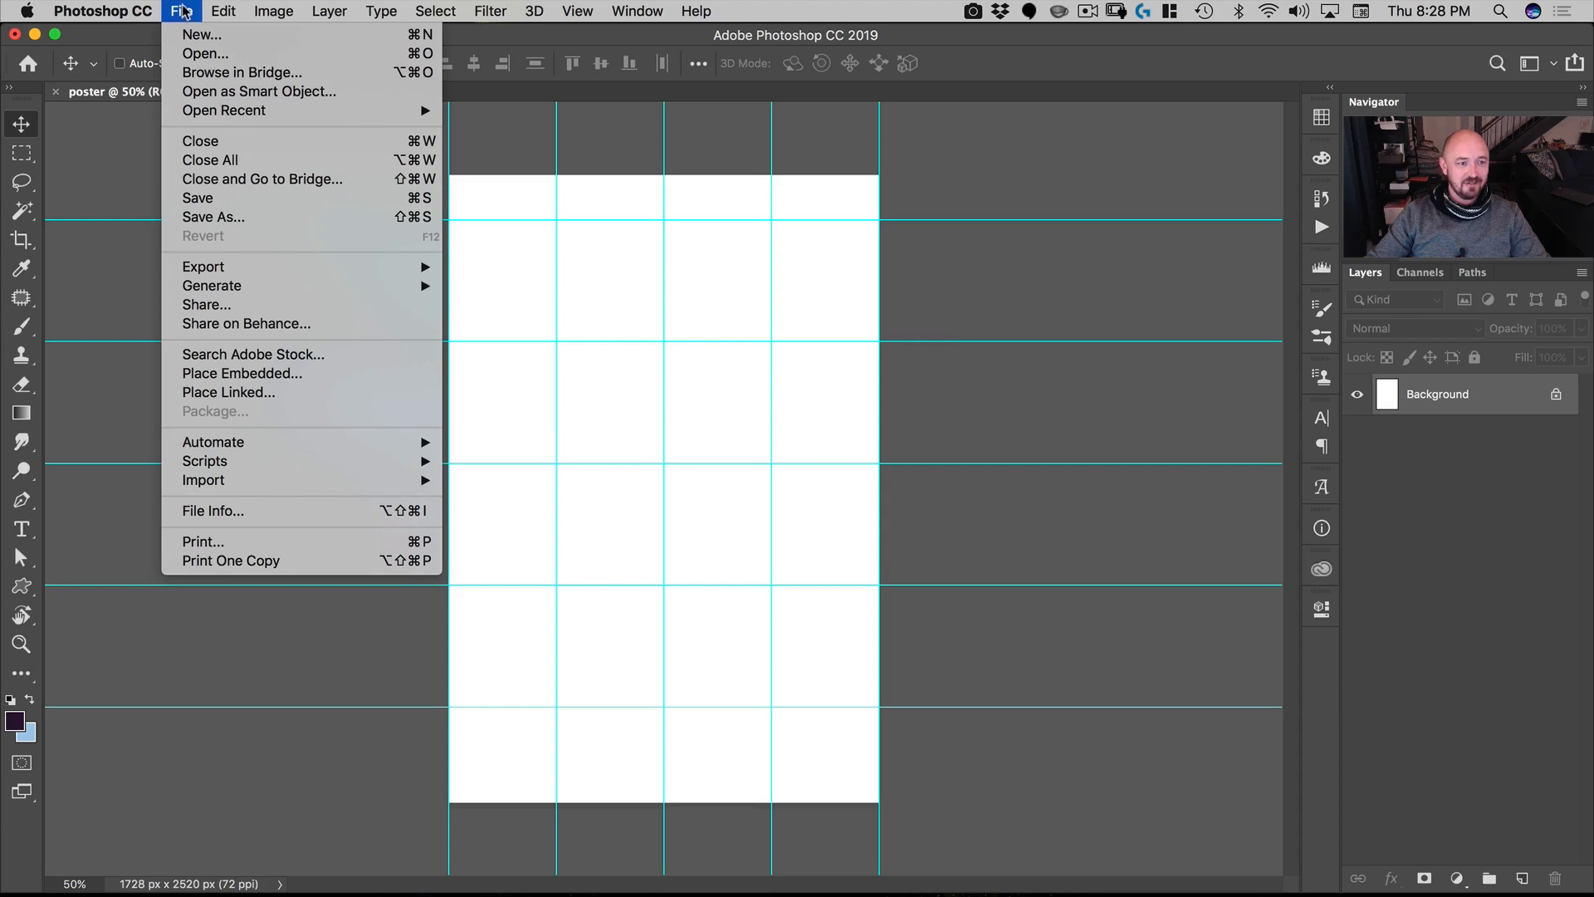
left_click(183, 11)
left_click(184, 12)
left_click(261, 373)
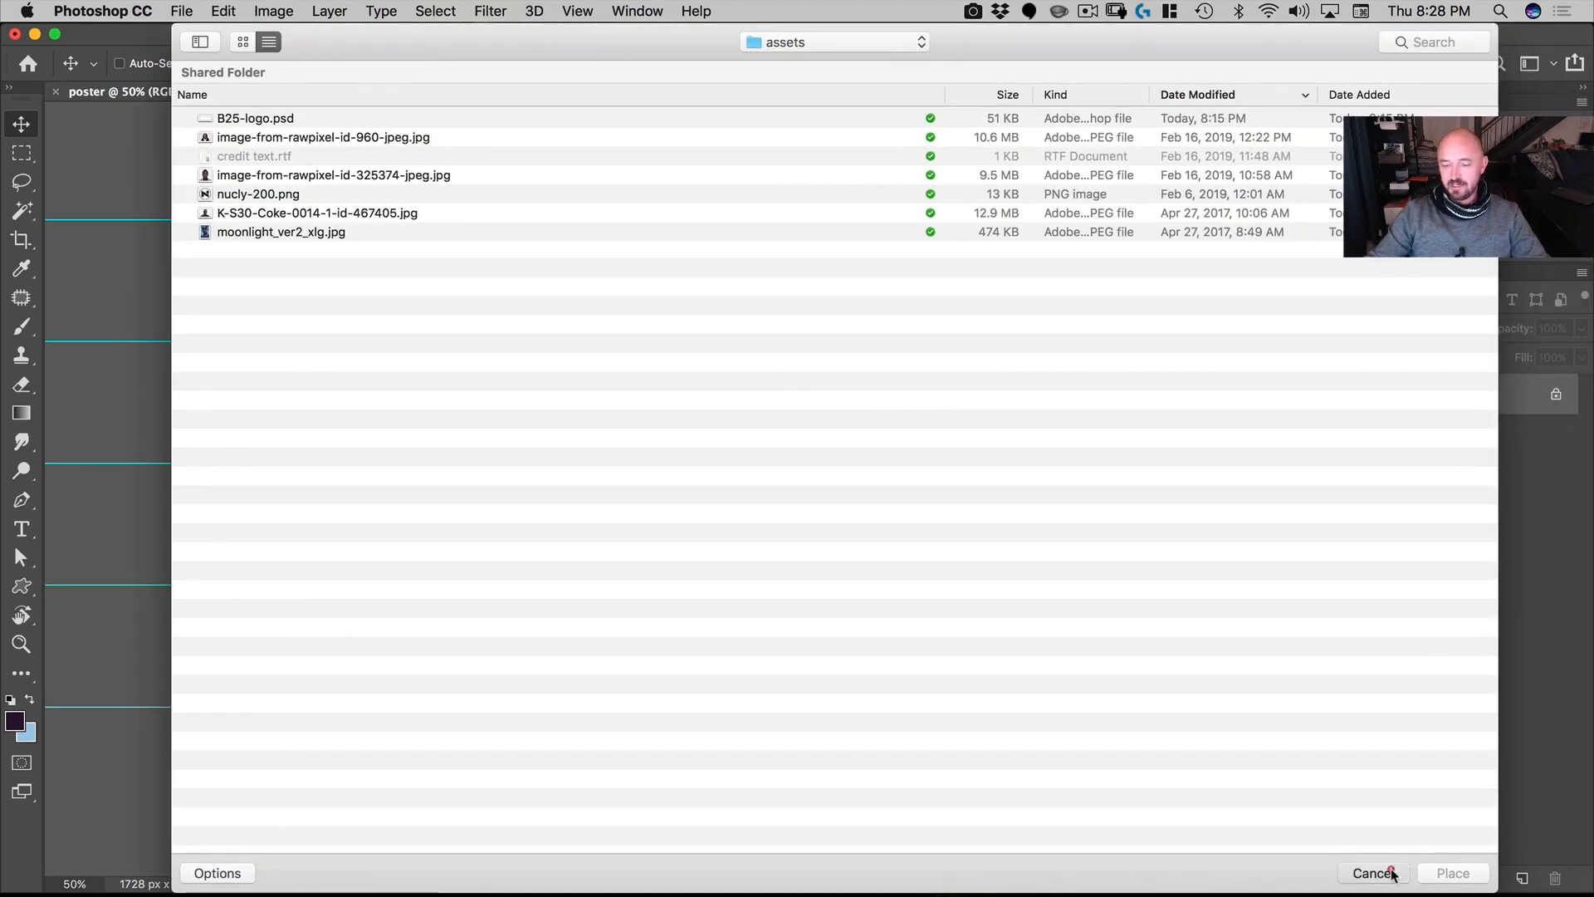
left_click(1392, 873)
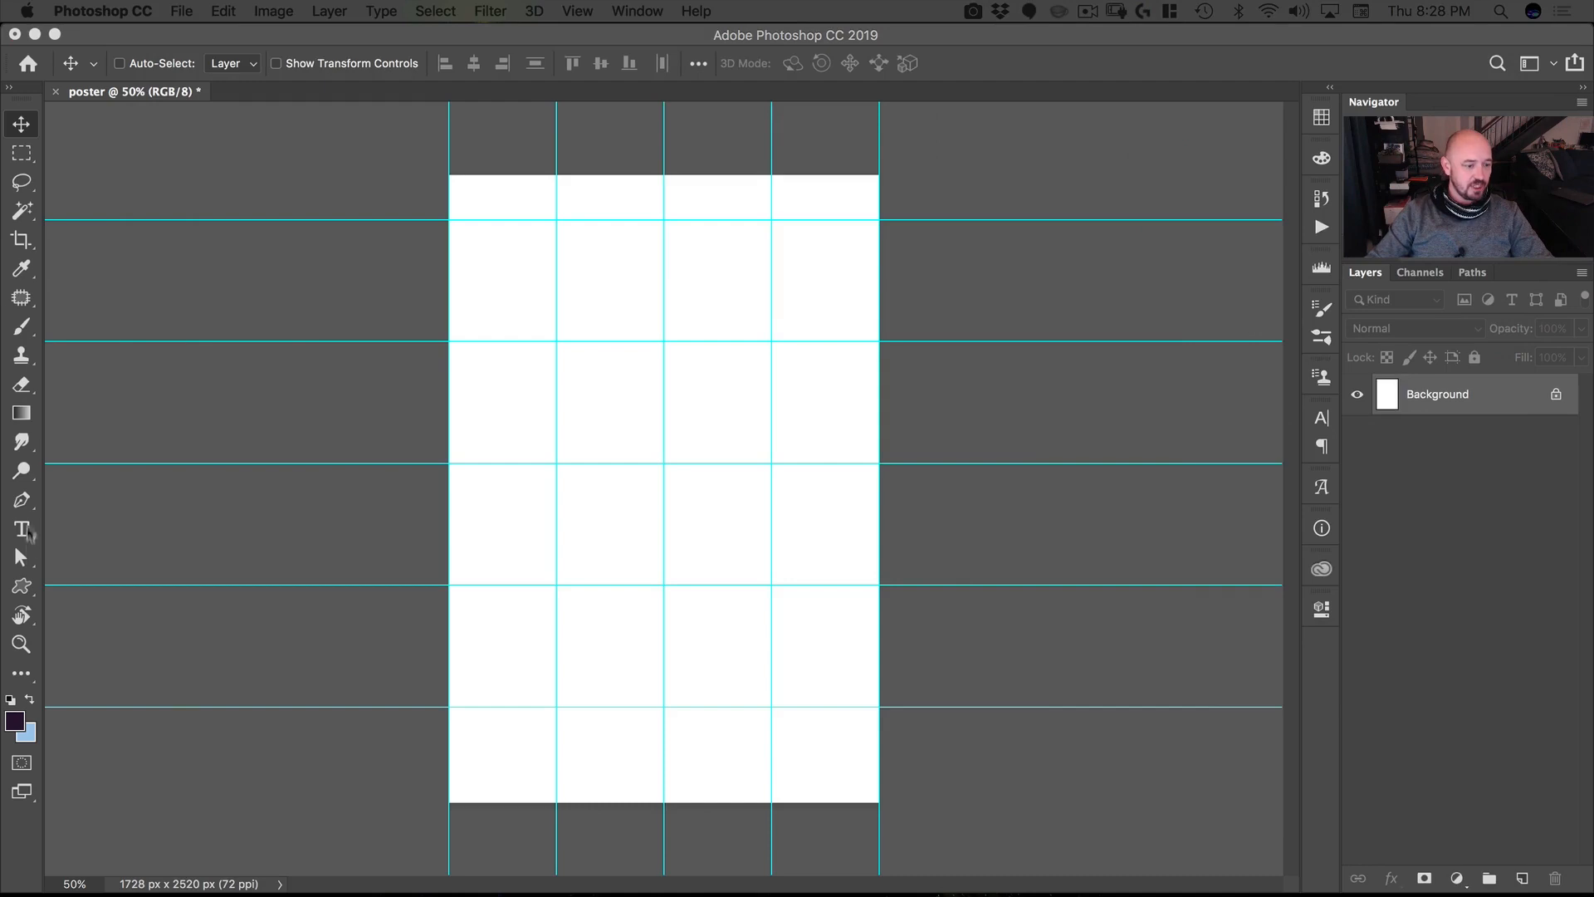
Step: Set the Custom Shape tool to Shape mode with a light gray fill
left_click(23, 587)
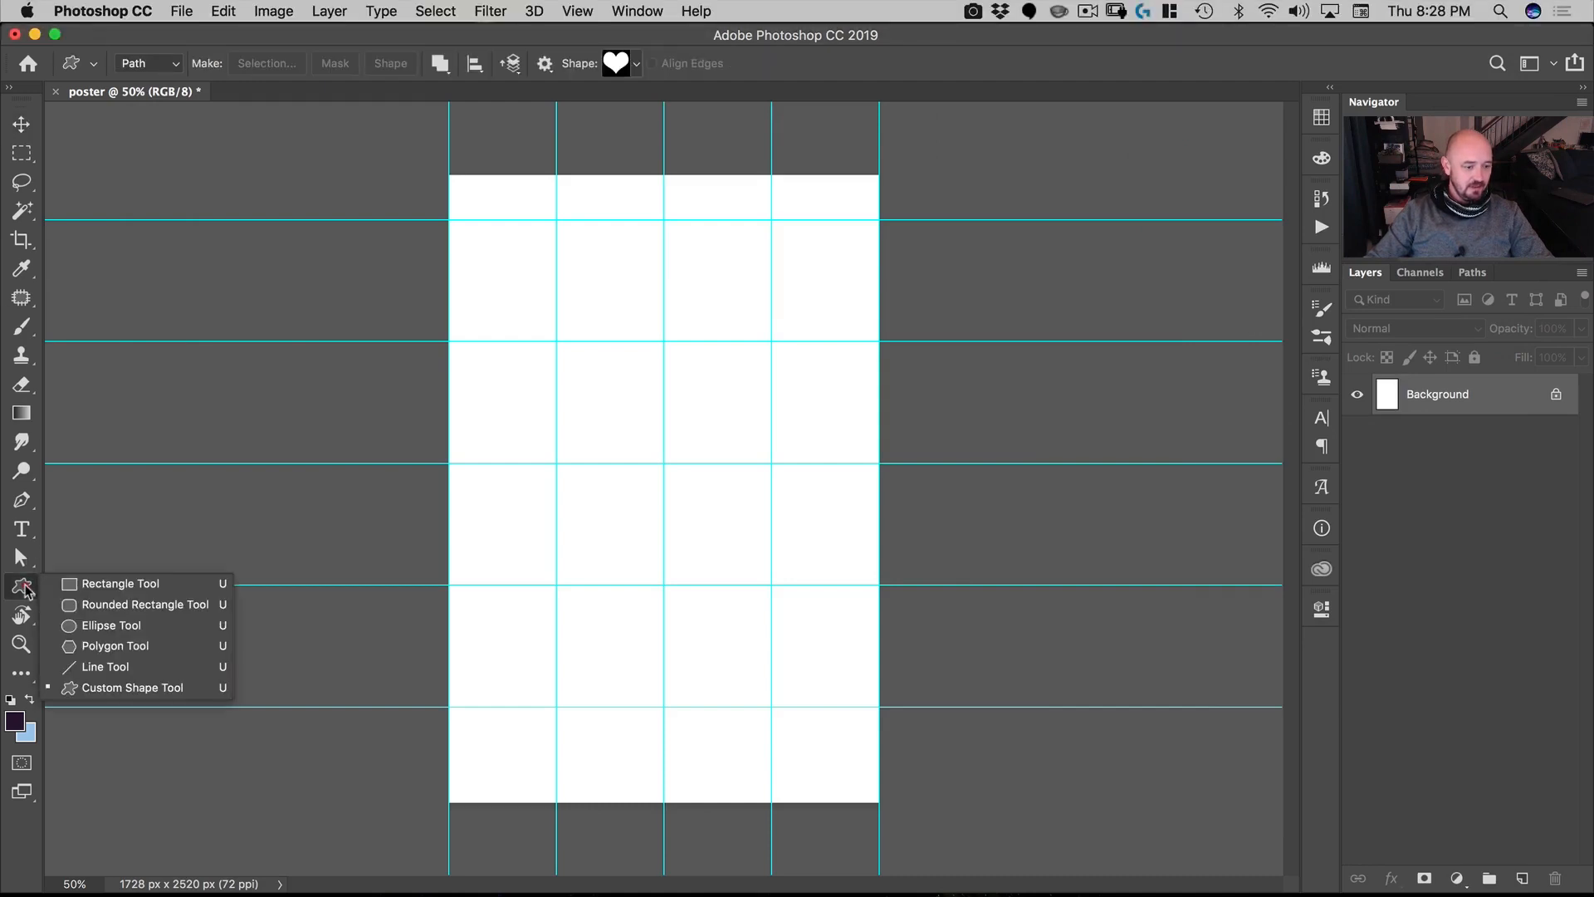
left_click(24, 505)
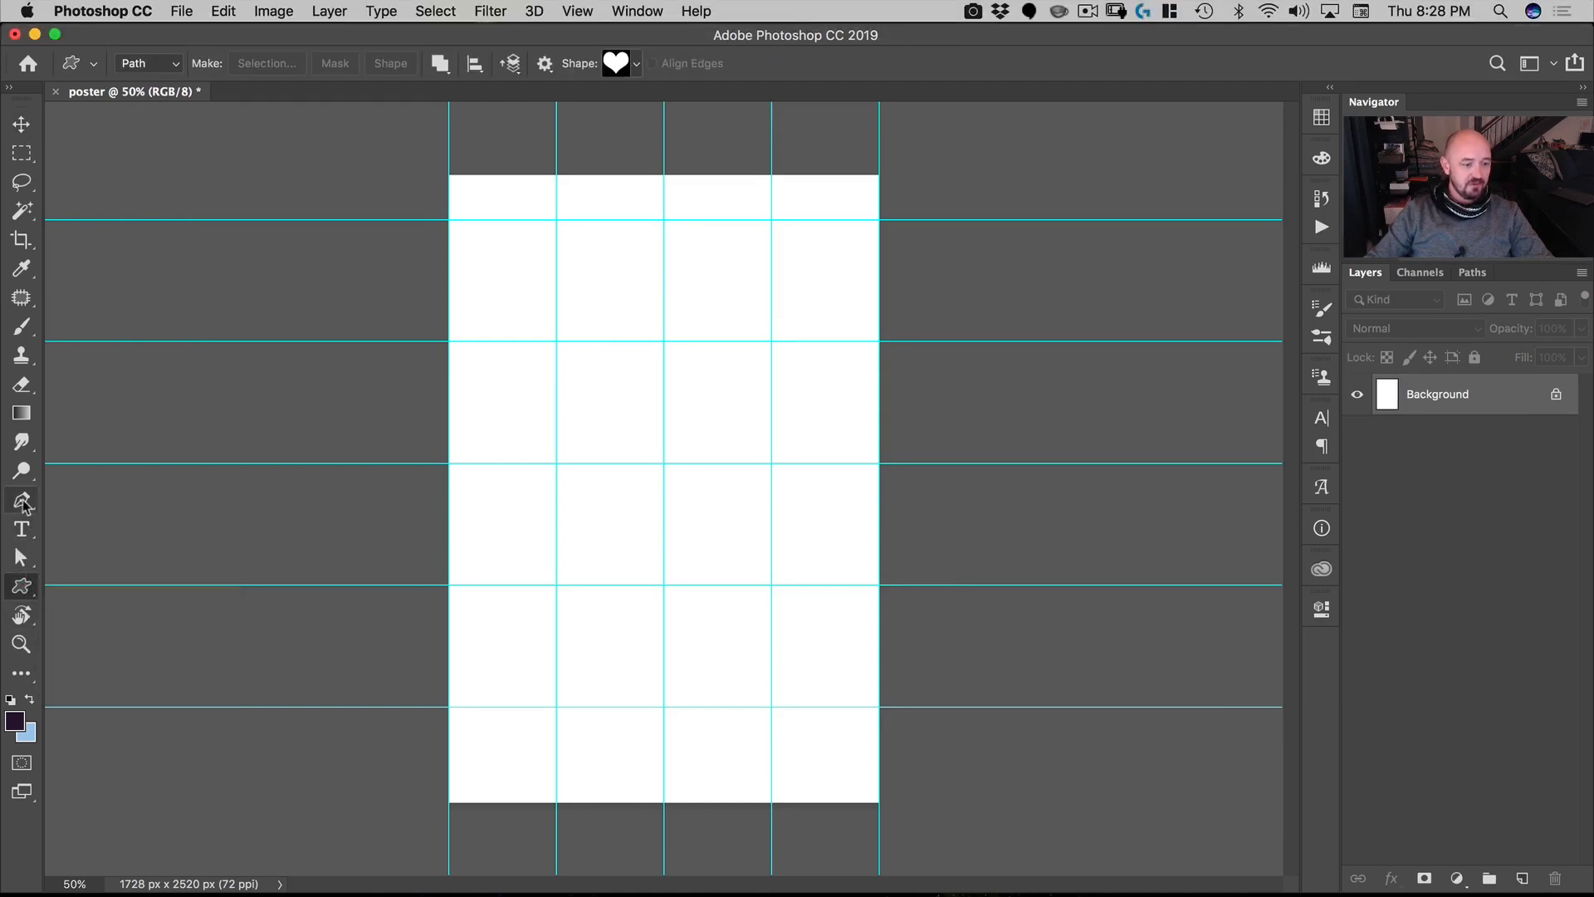
left_click(160, 64)
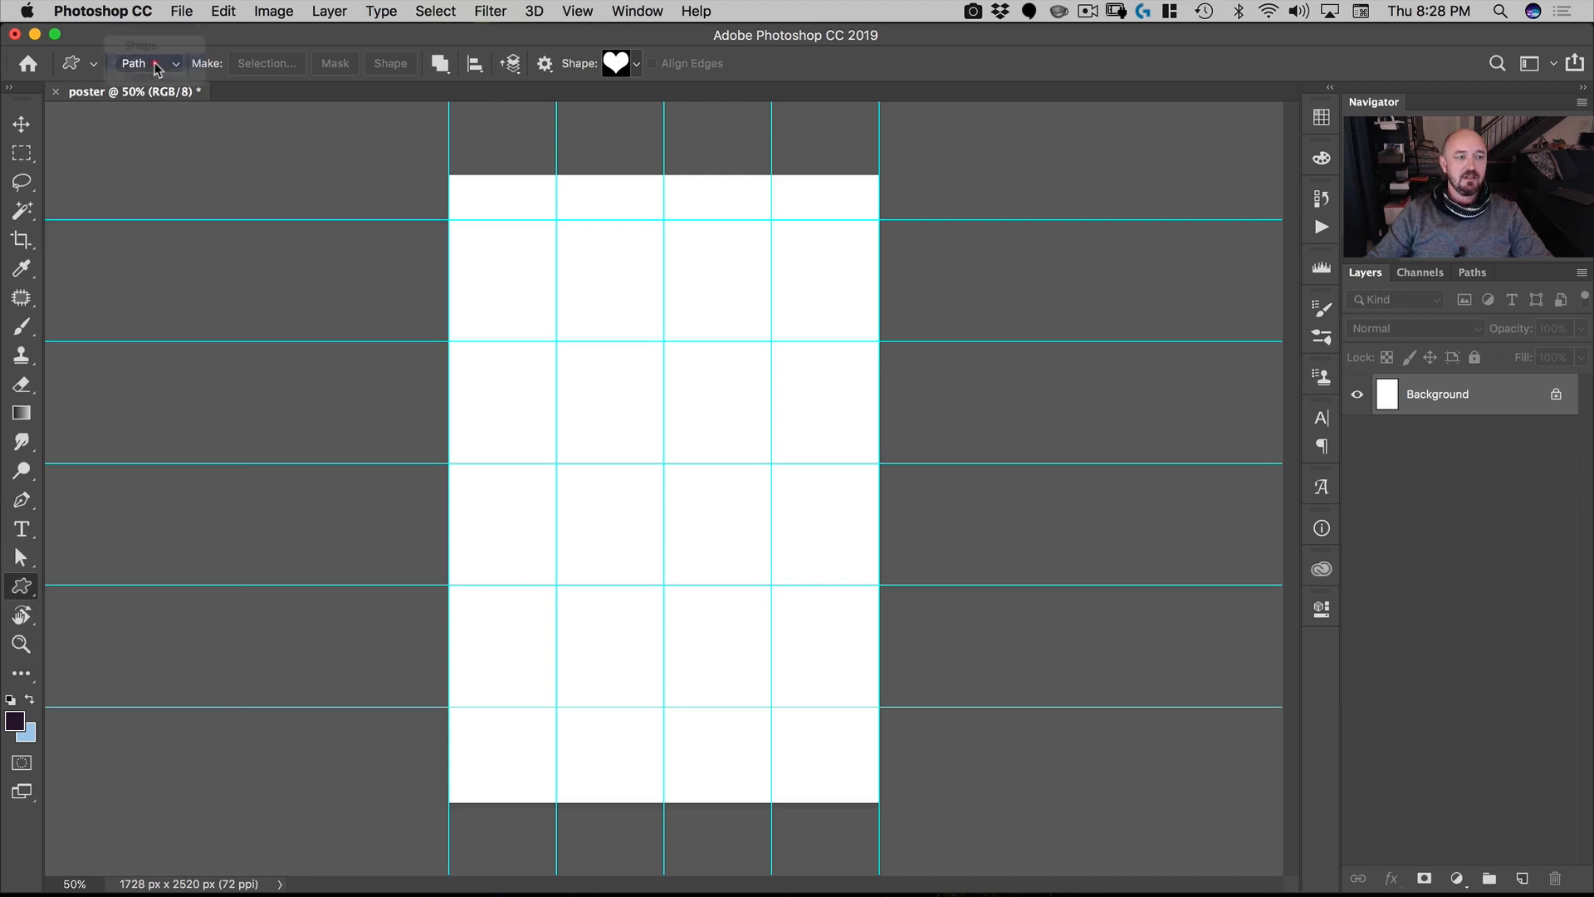
left_click(157, 54)
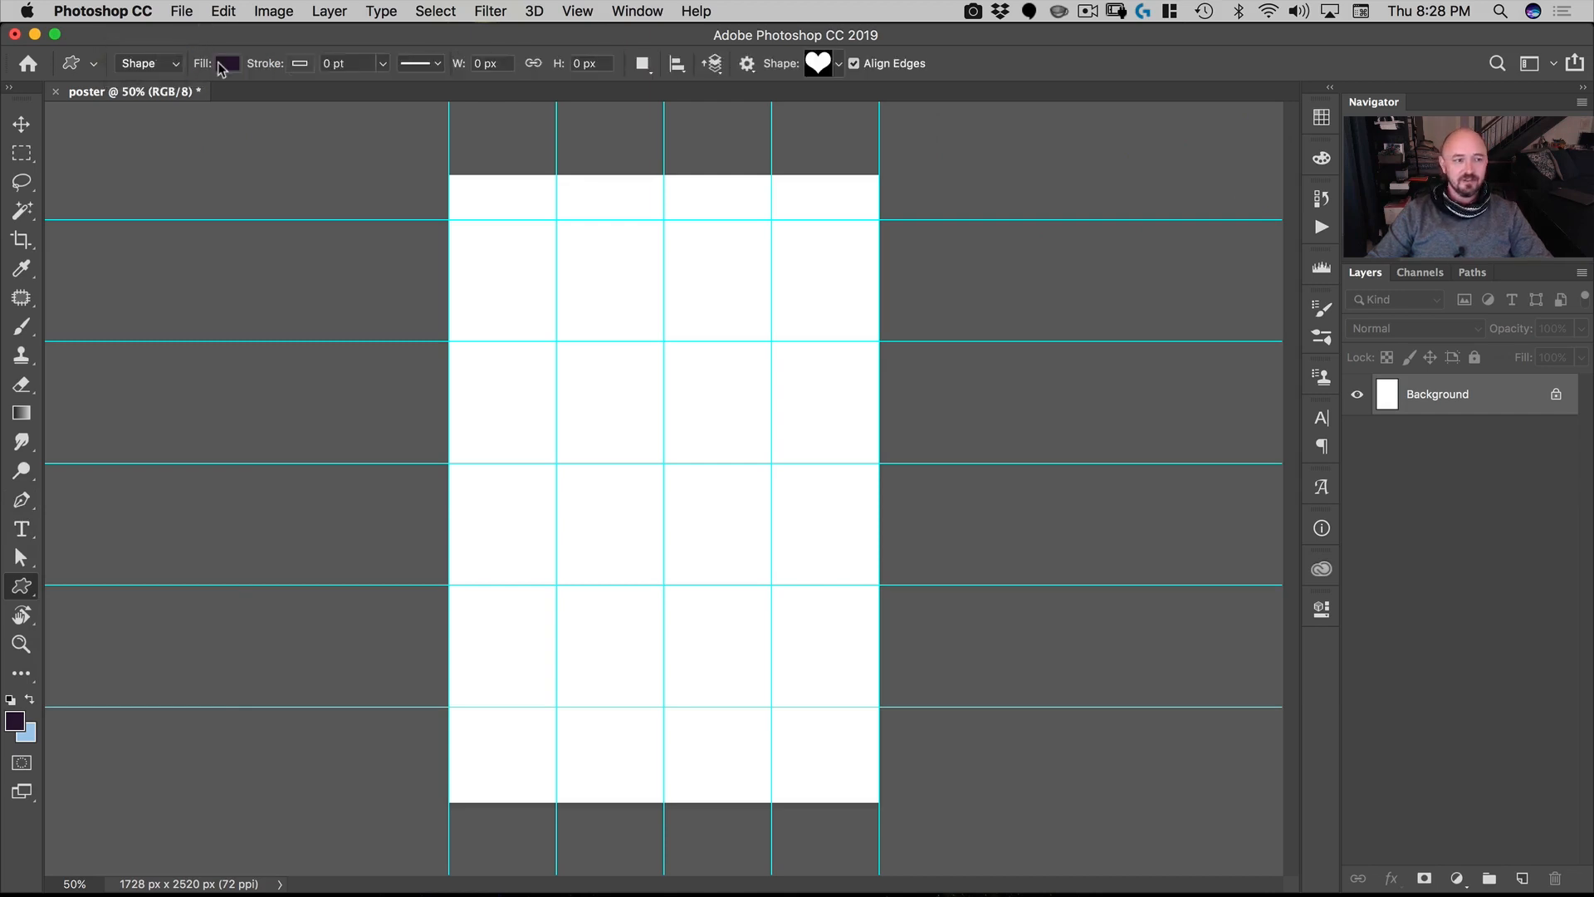
left_click(228, 64)
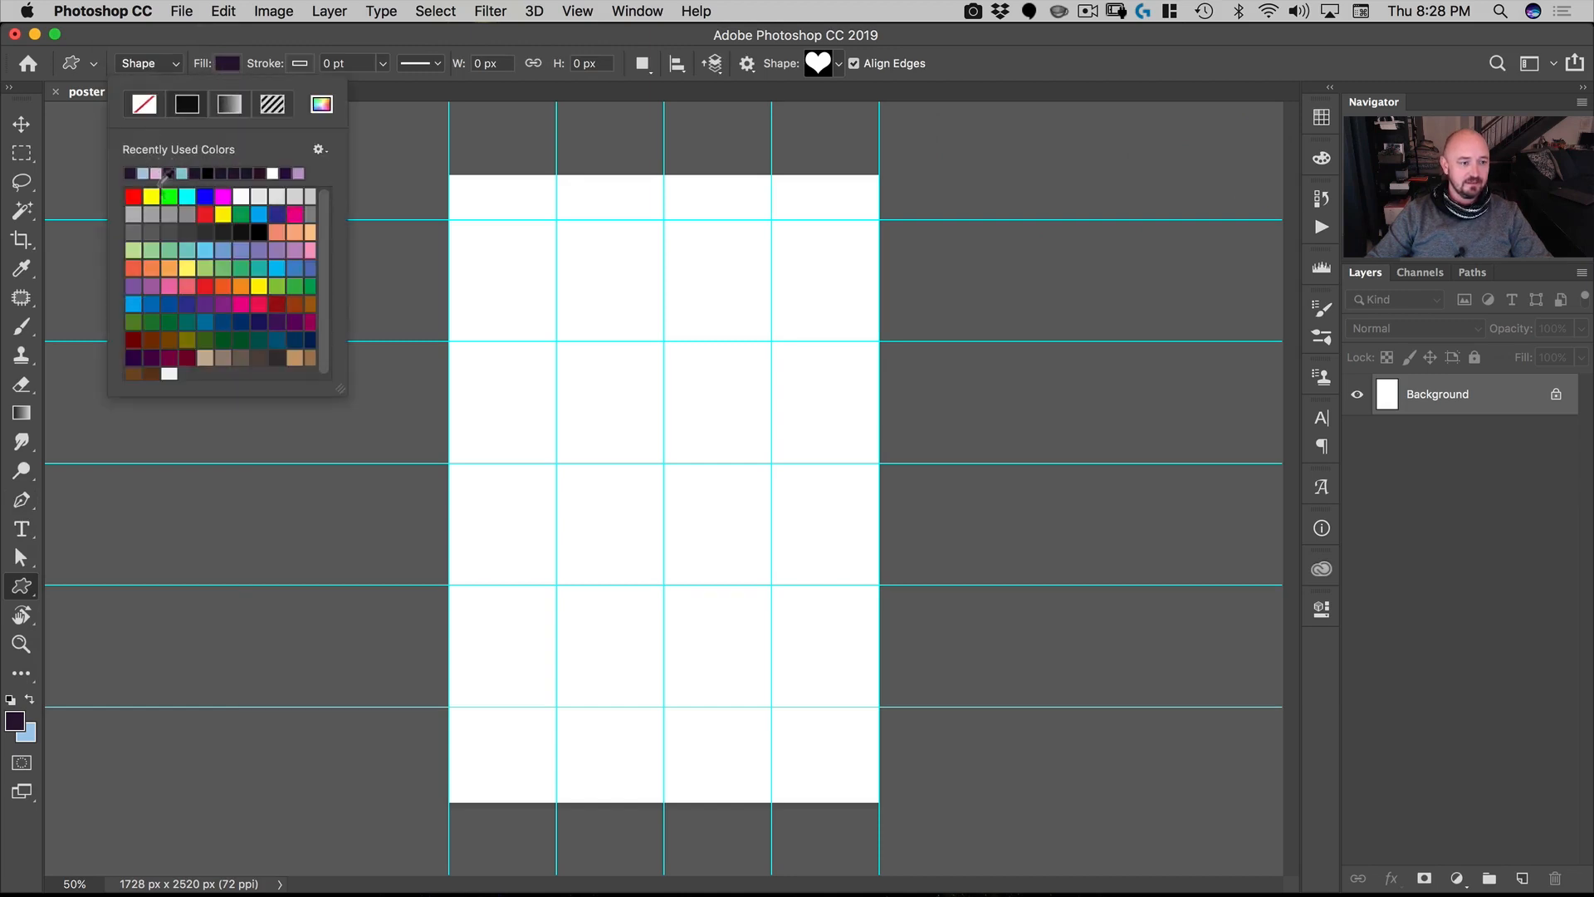
left_click(277, 196)
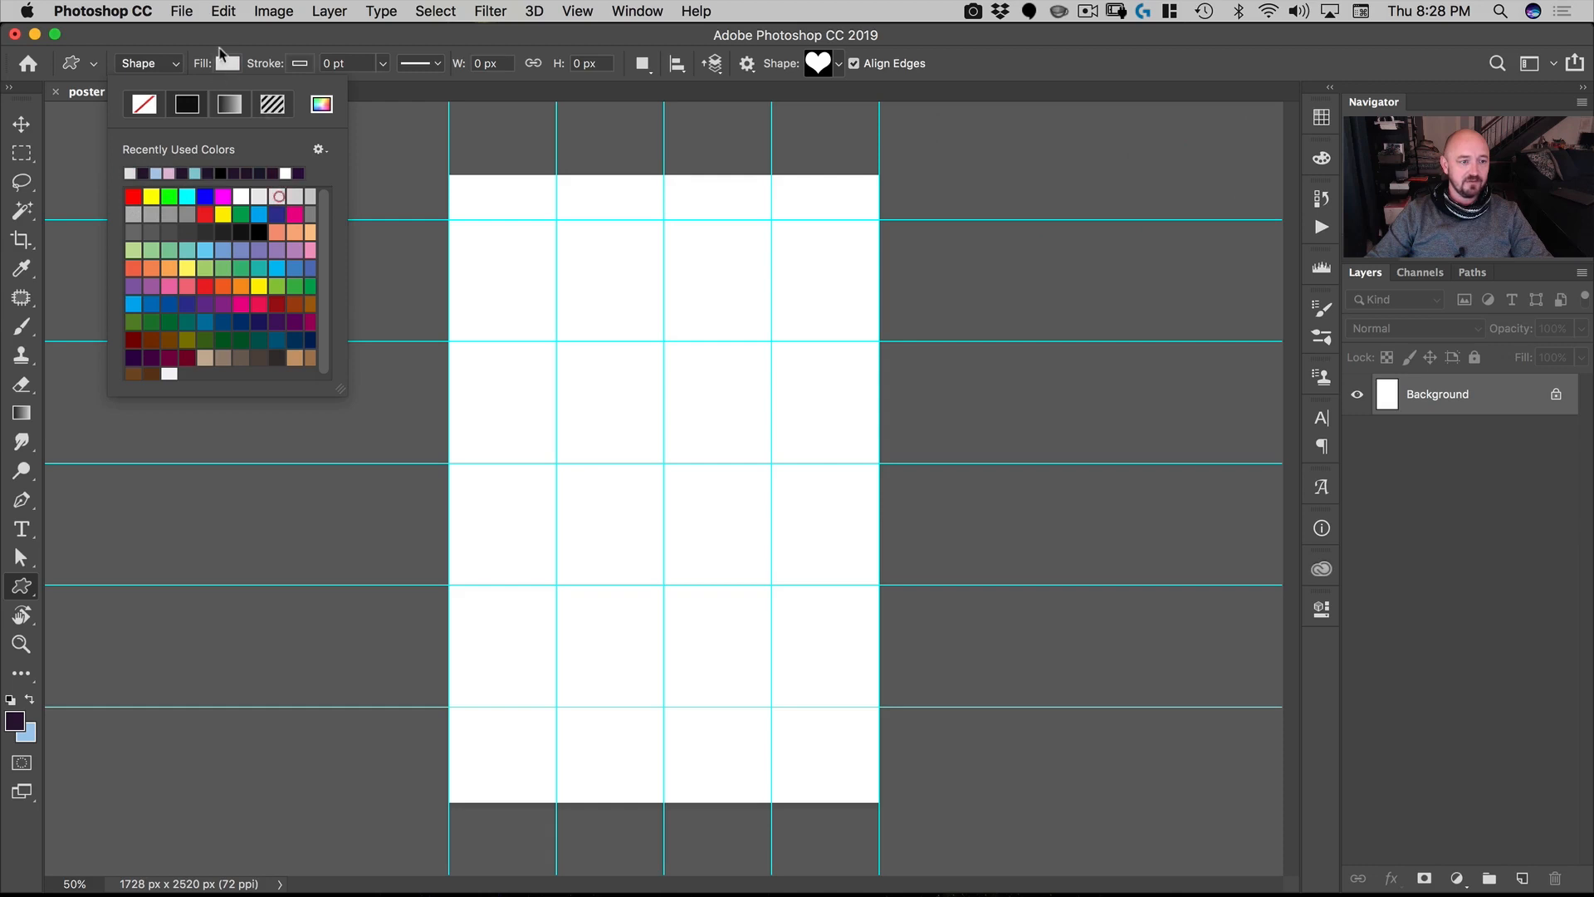
left_click(217, 38)
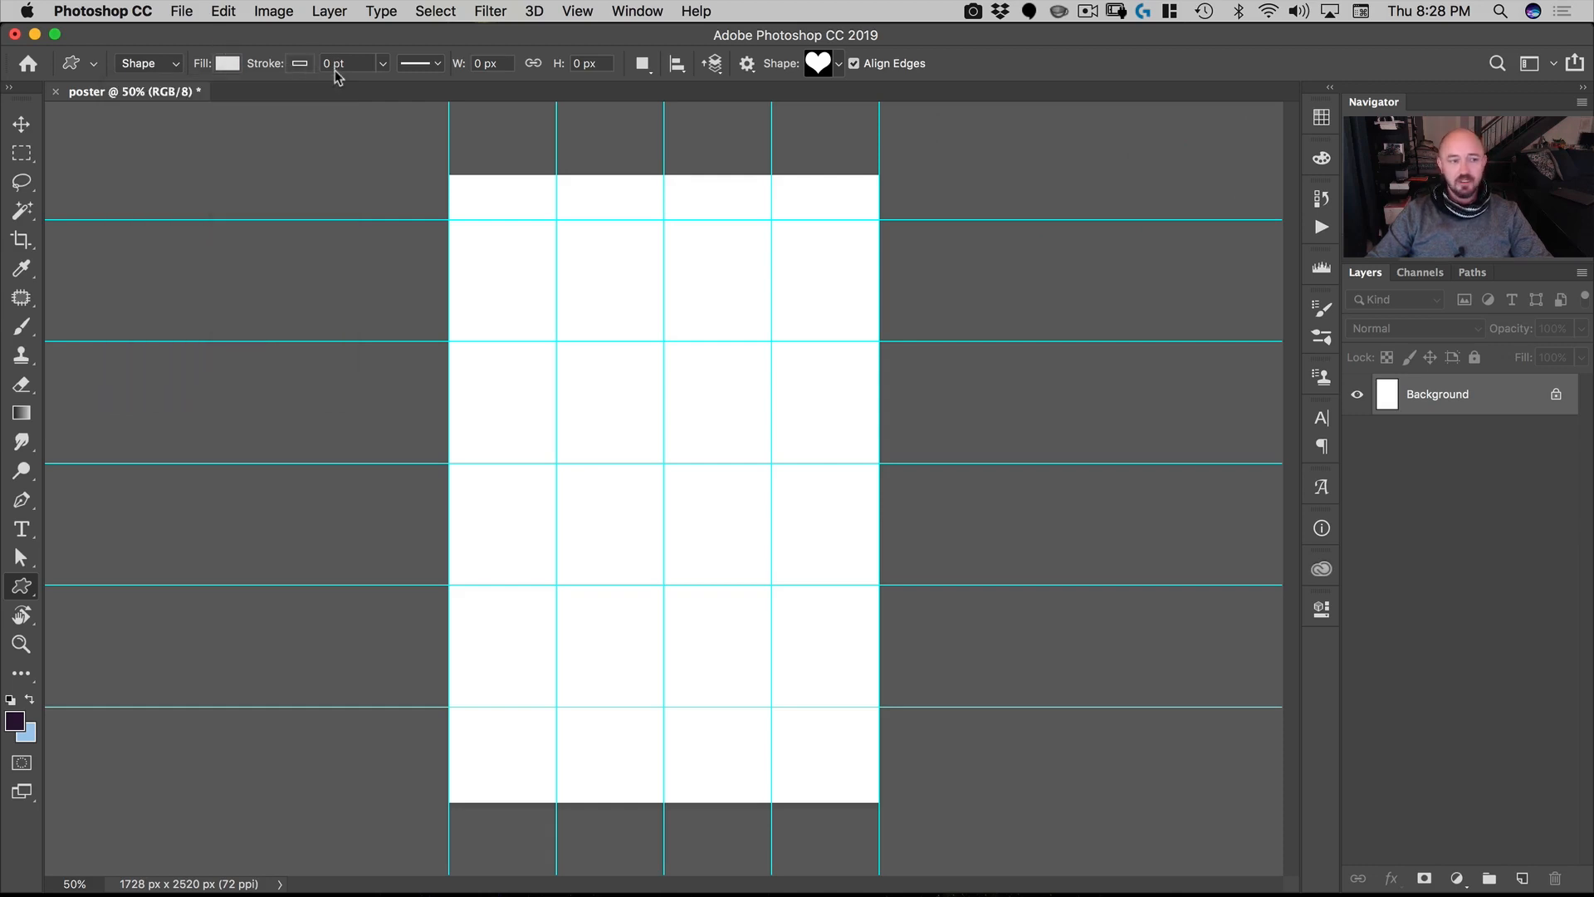
Step: Draw a closed four-cornered pen path along the page's left side, its inner edge slanting down to the middle guide, and convert it to a shape
left_click(22, 499)
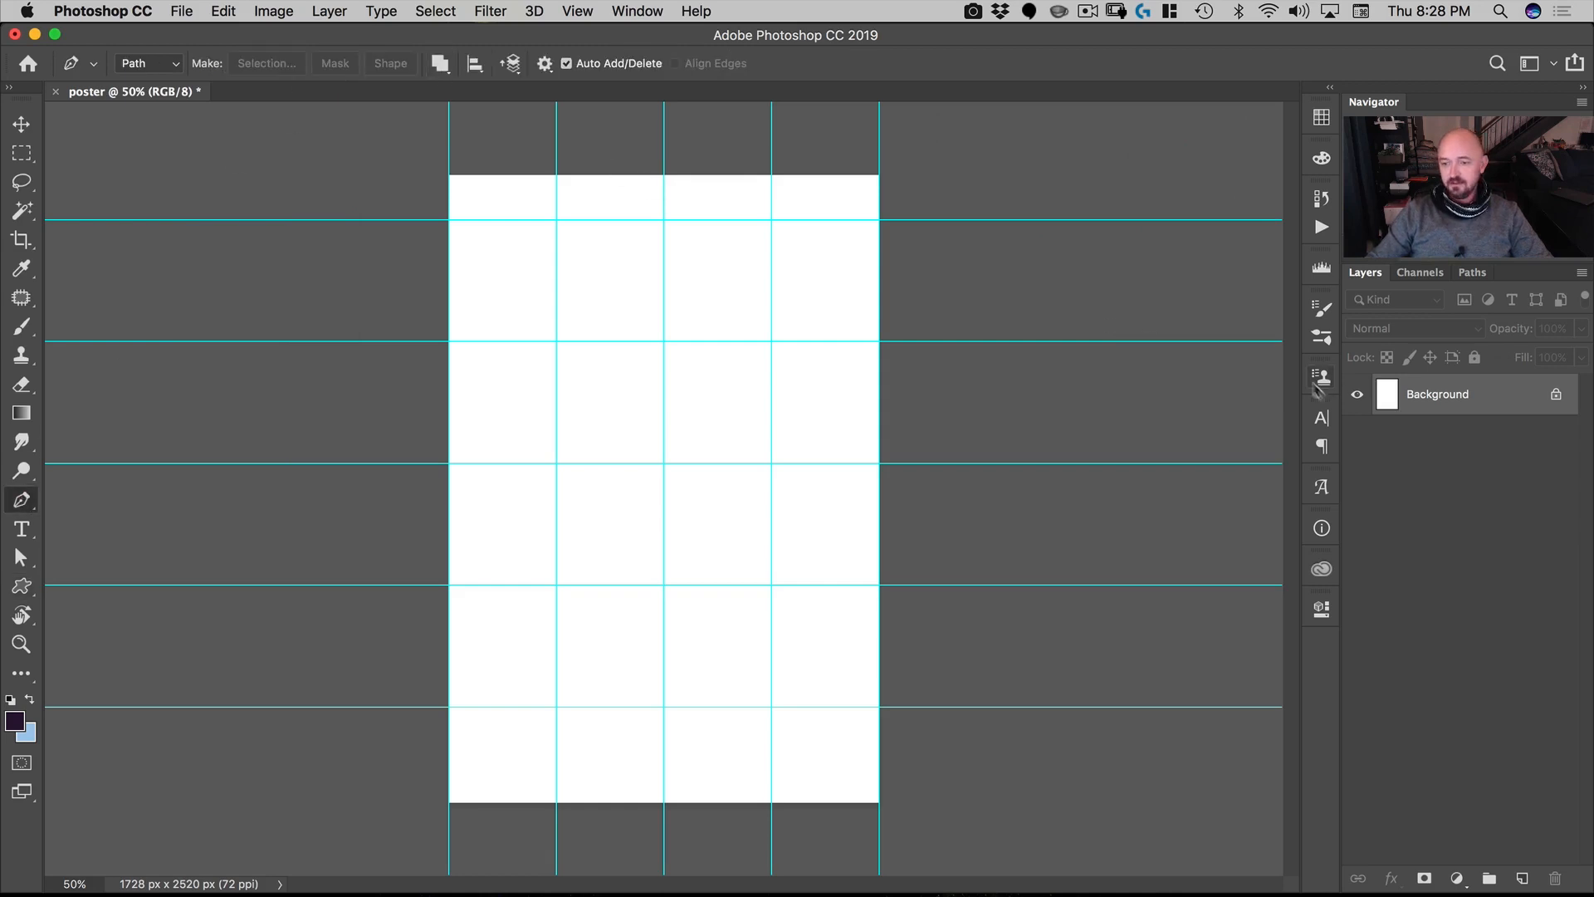
left_click(449, 175)
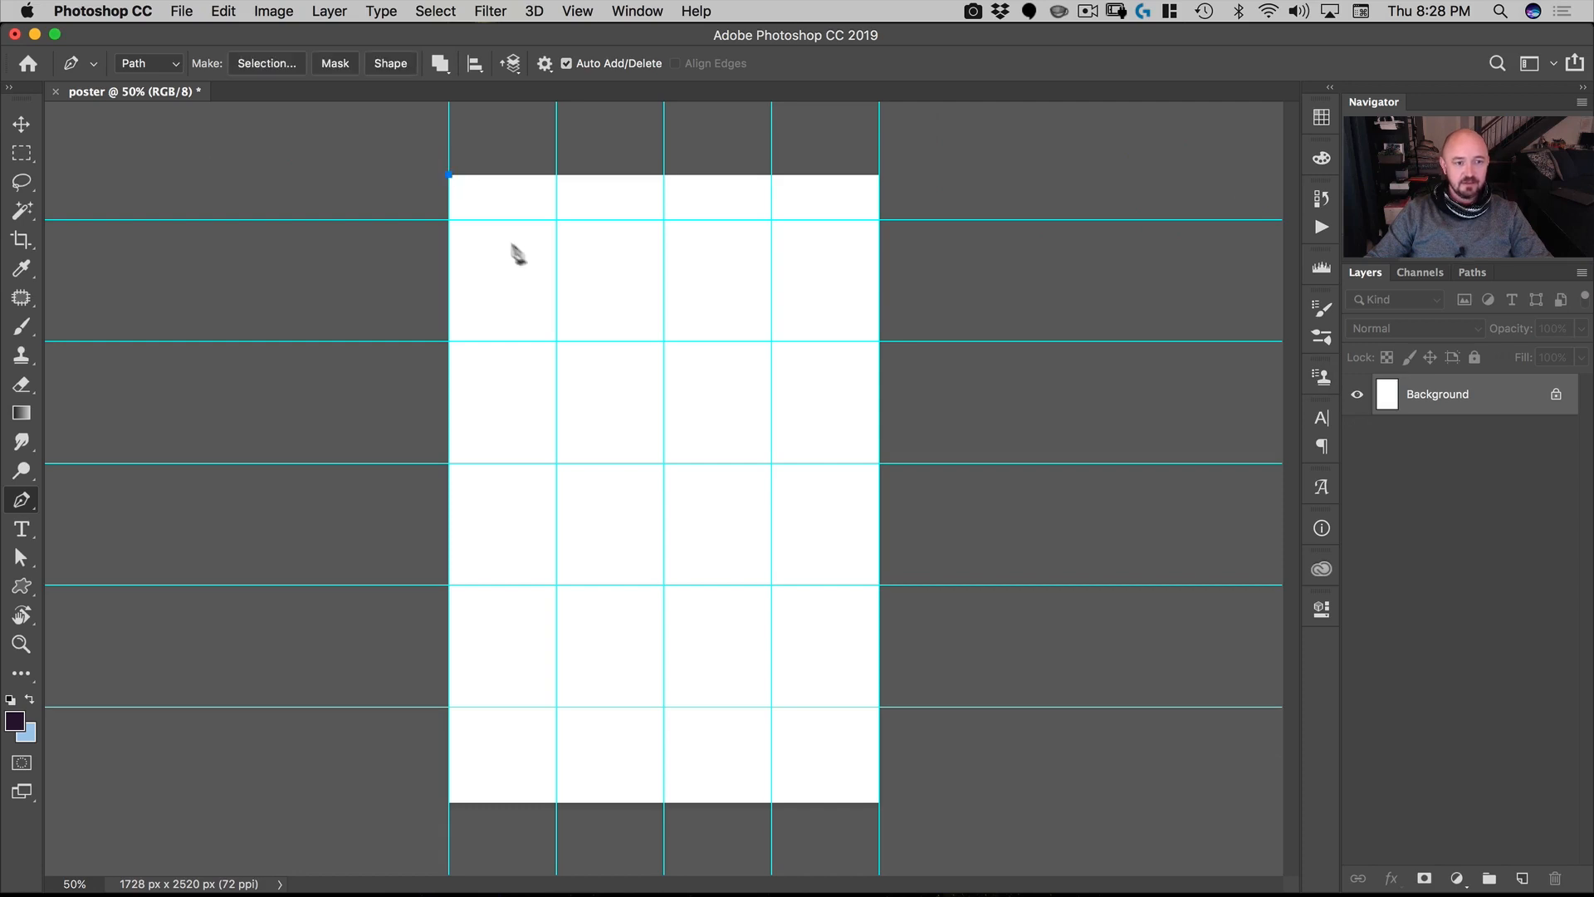
key("shift")
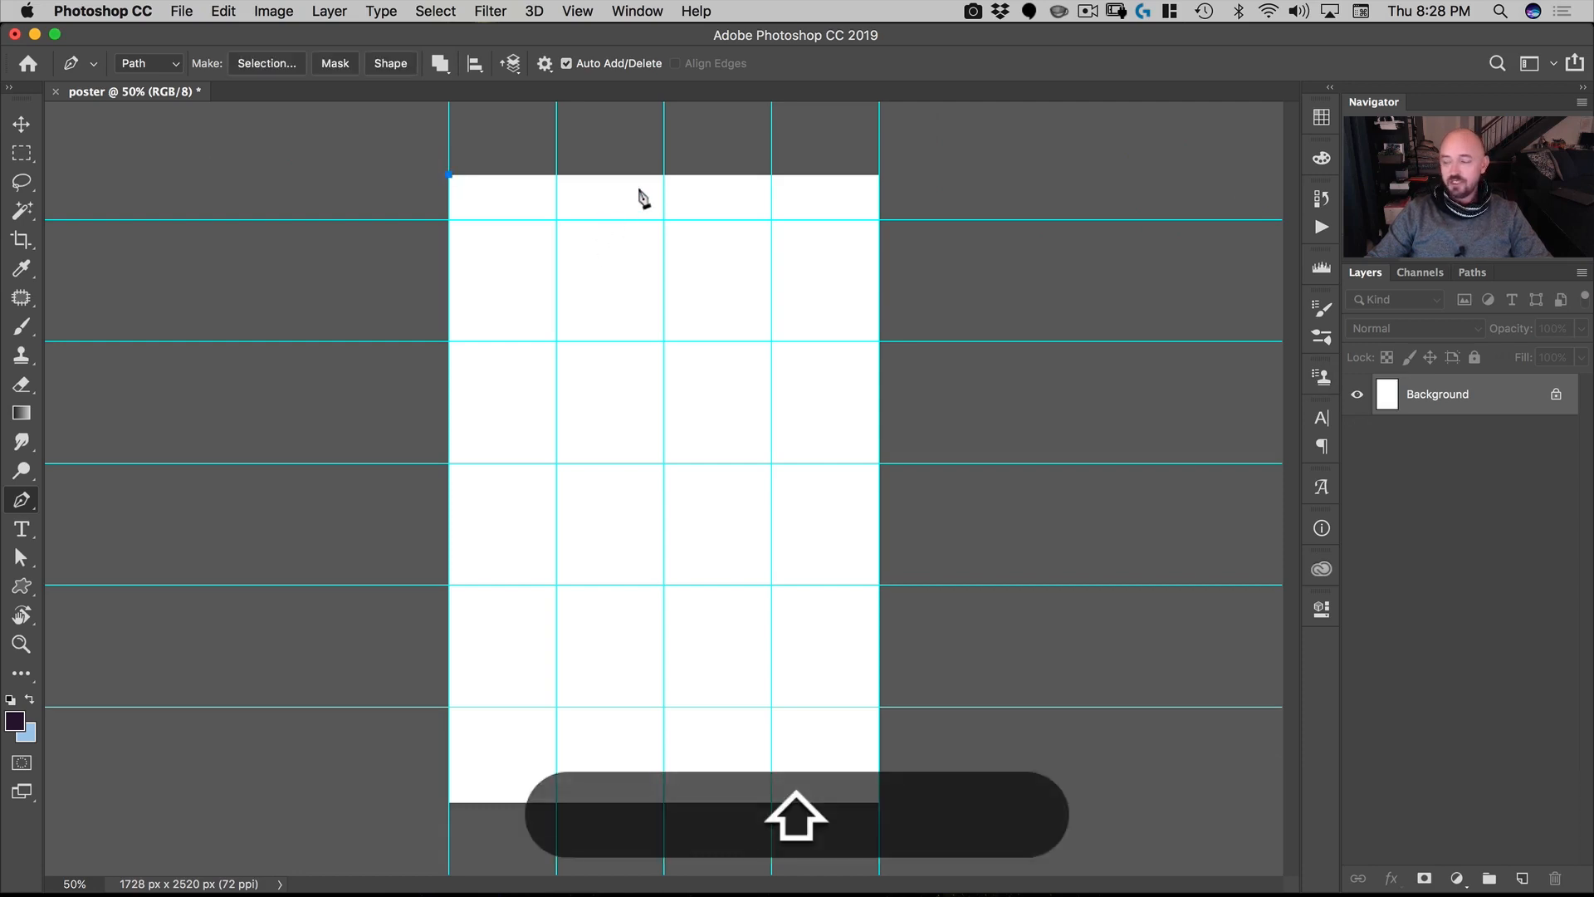
left_click(569, 176)
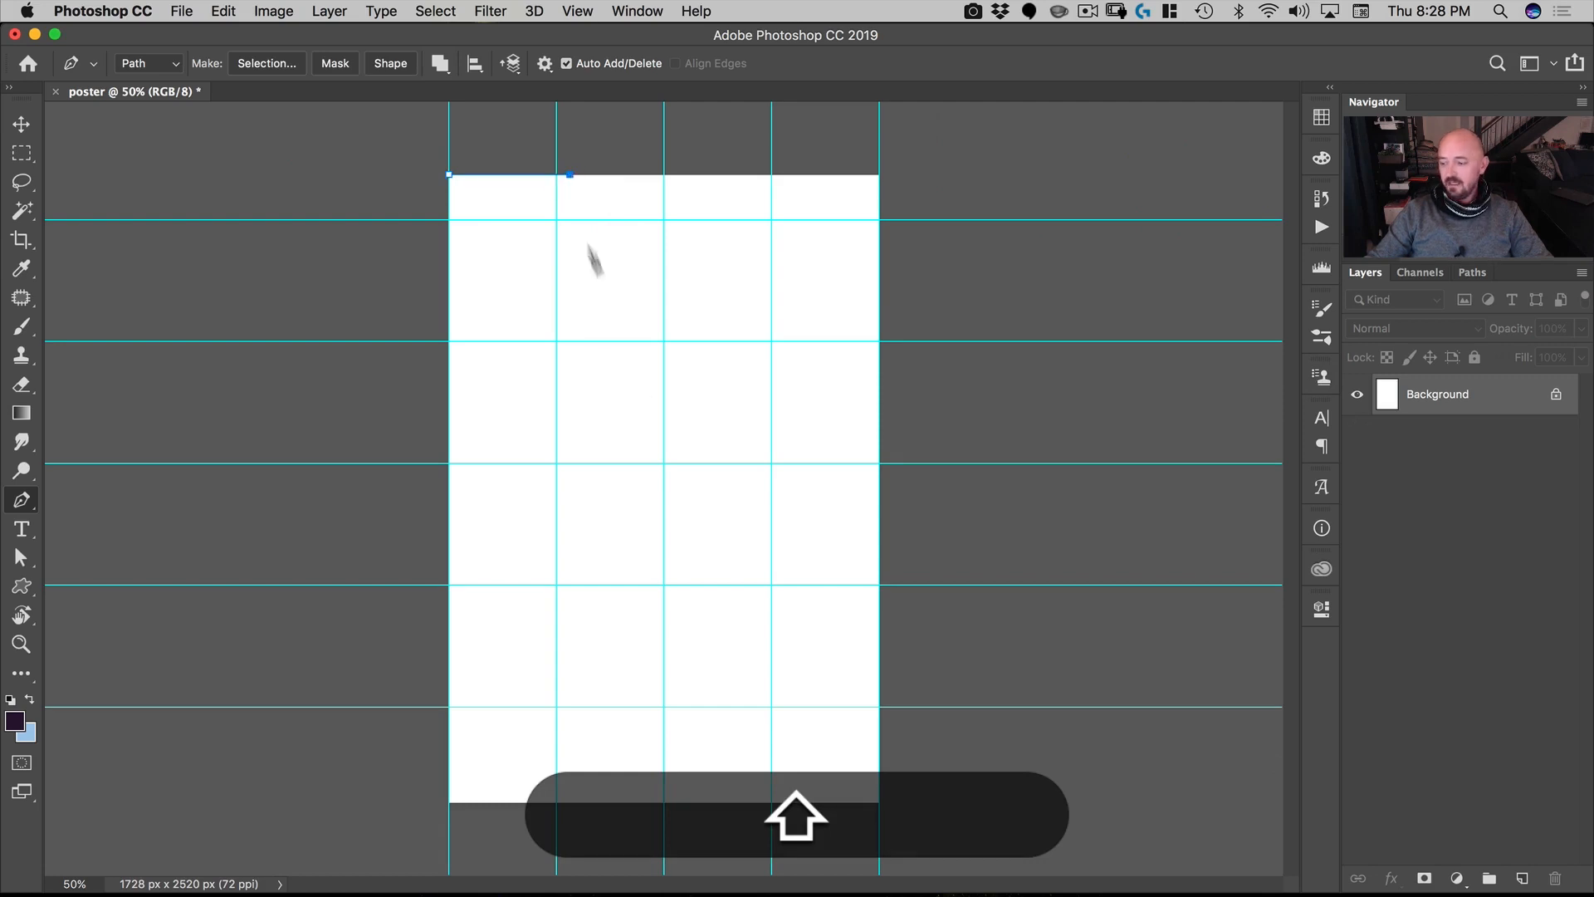
left_click(664, 803, "shift")
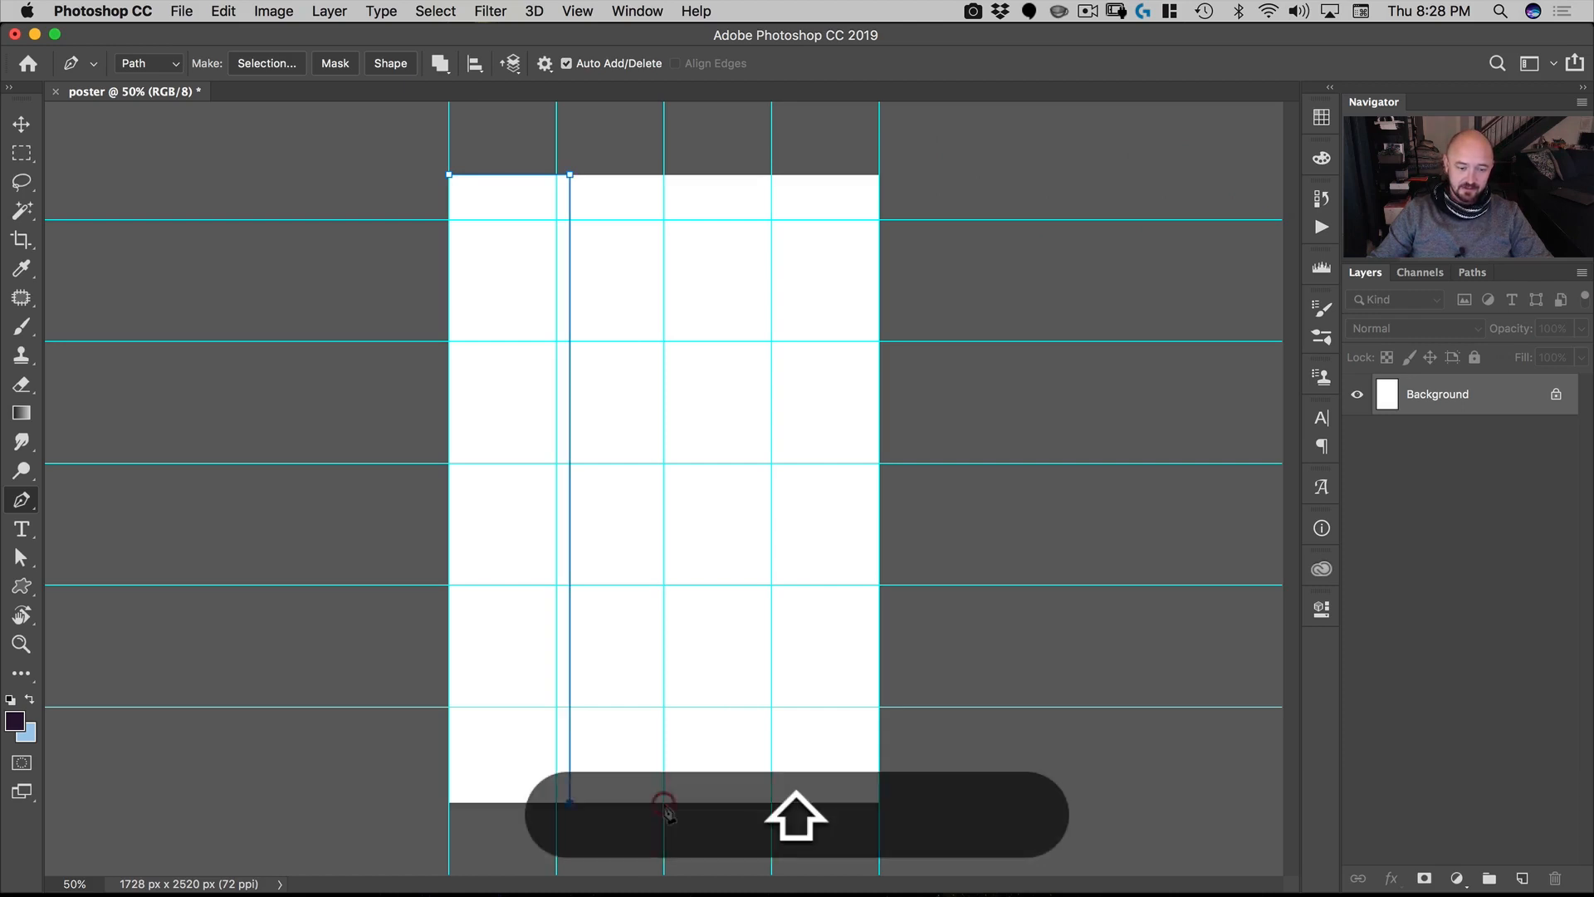
key("super+z")
left_click(664, 804)
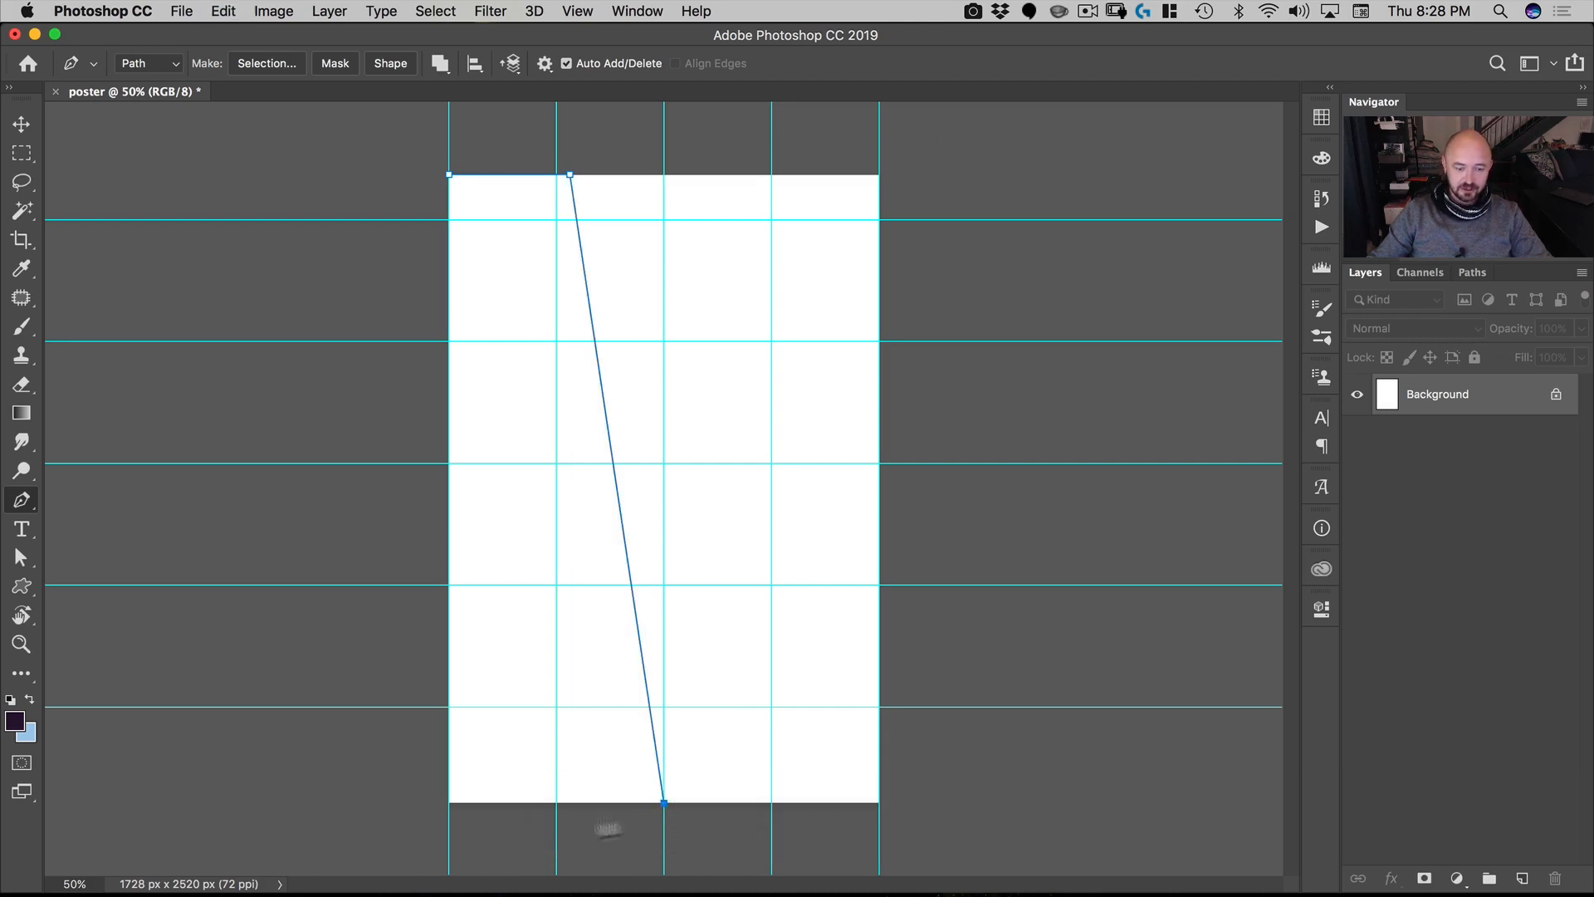
left_click(449, 803, "shift")
left_click(449, 175, "shift")
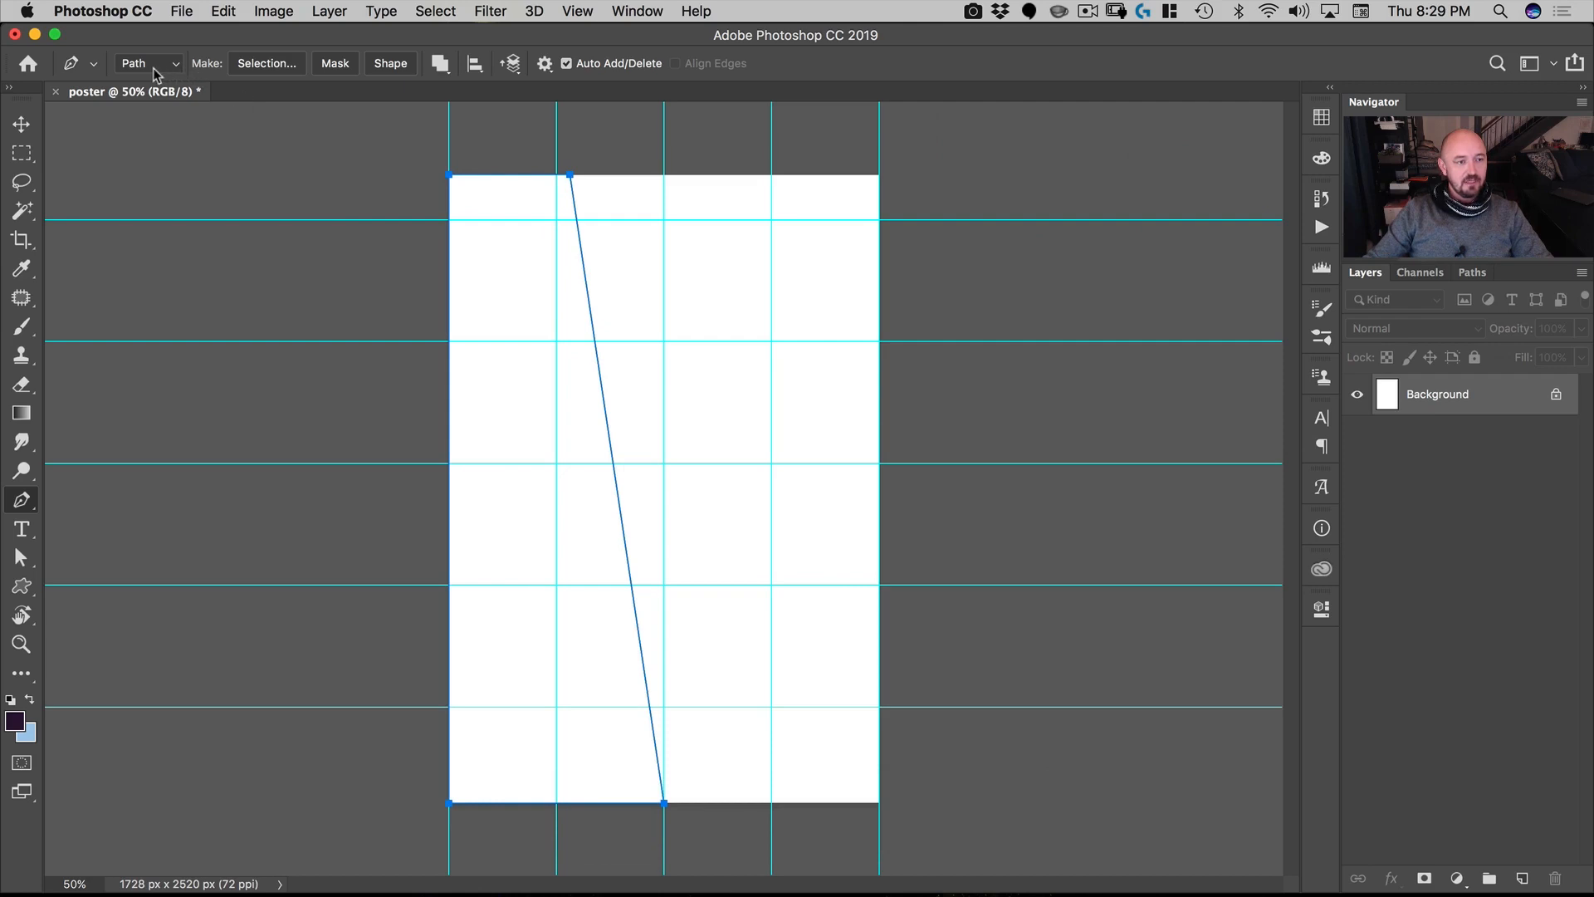
left_click(390, 66)
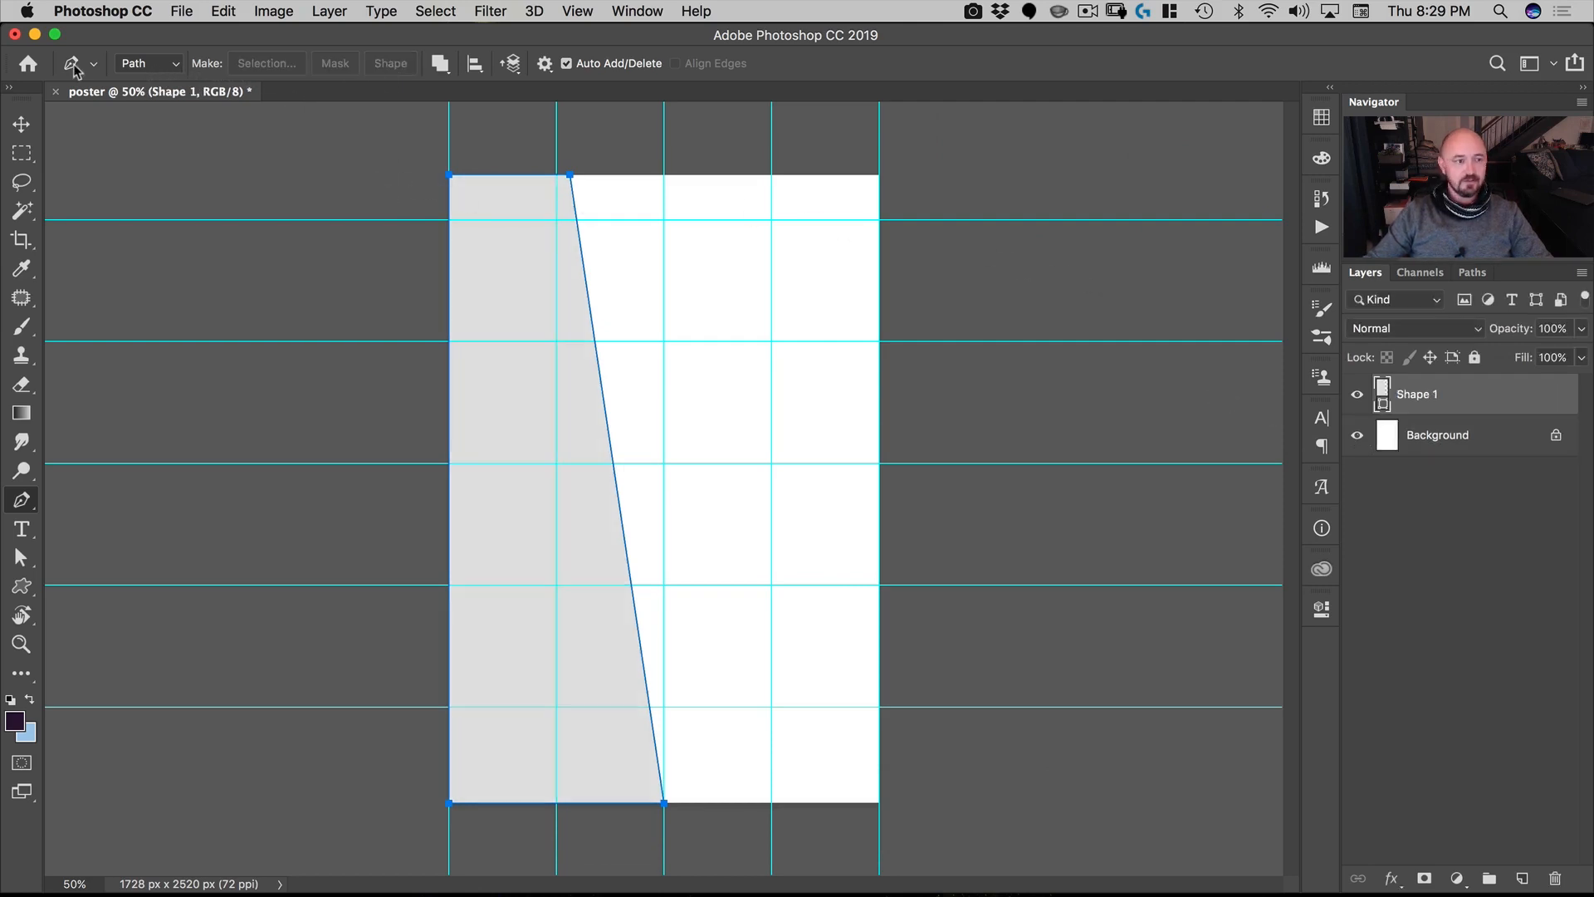
Step: Rename the new shape layer "left image" and deselect it
double_click(1417, 393)
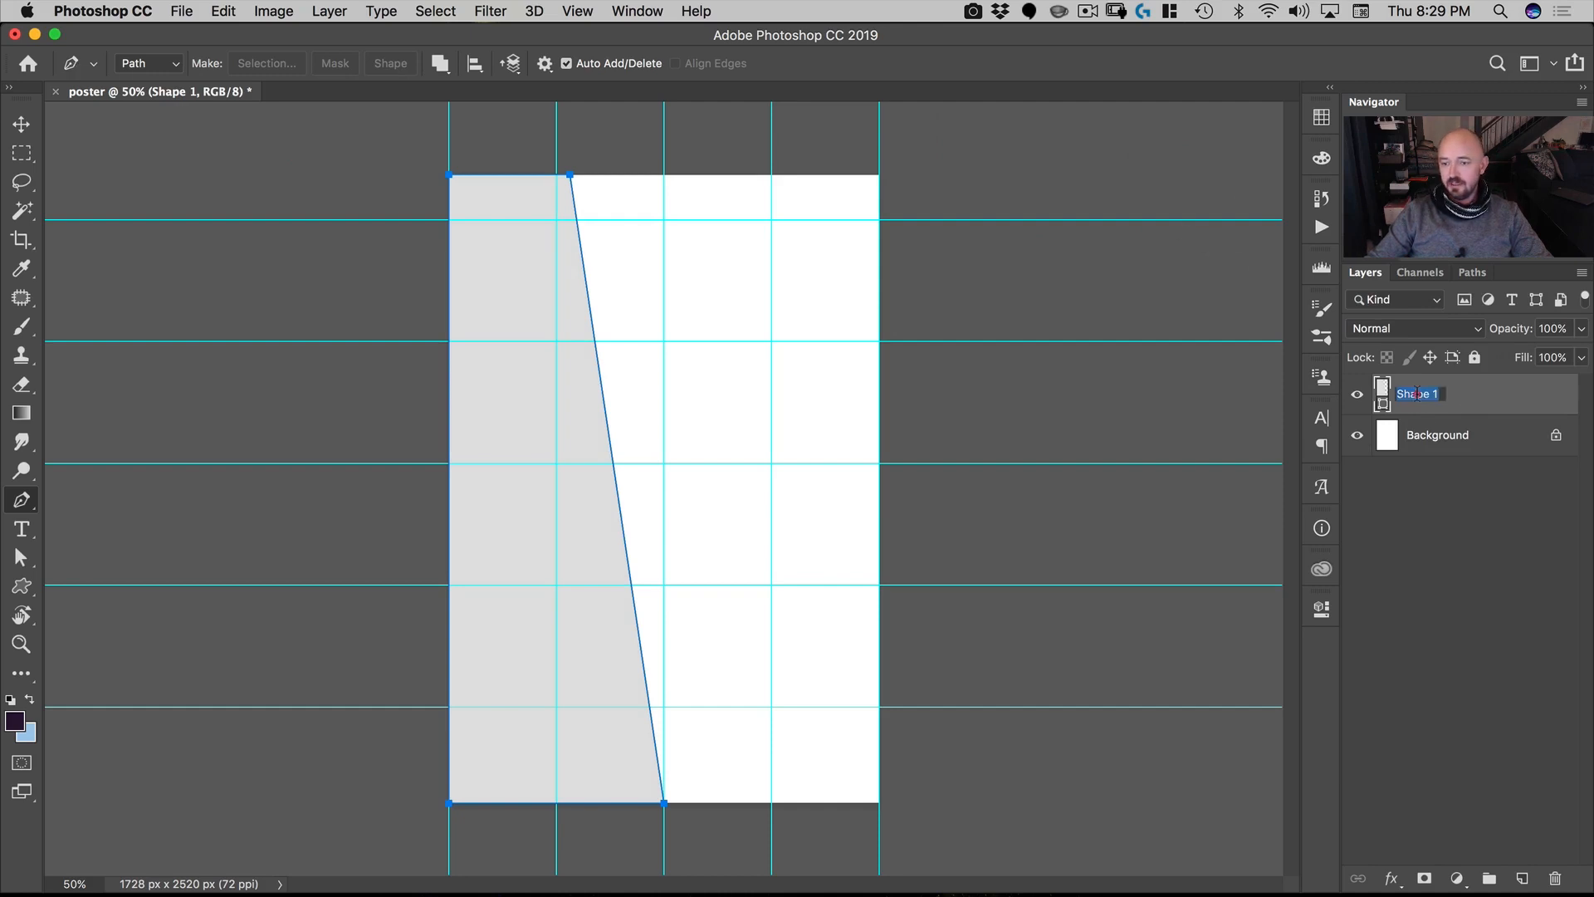
type("left")
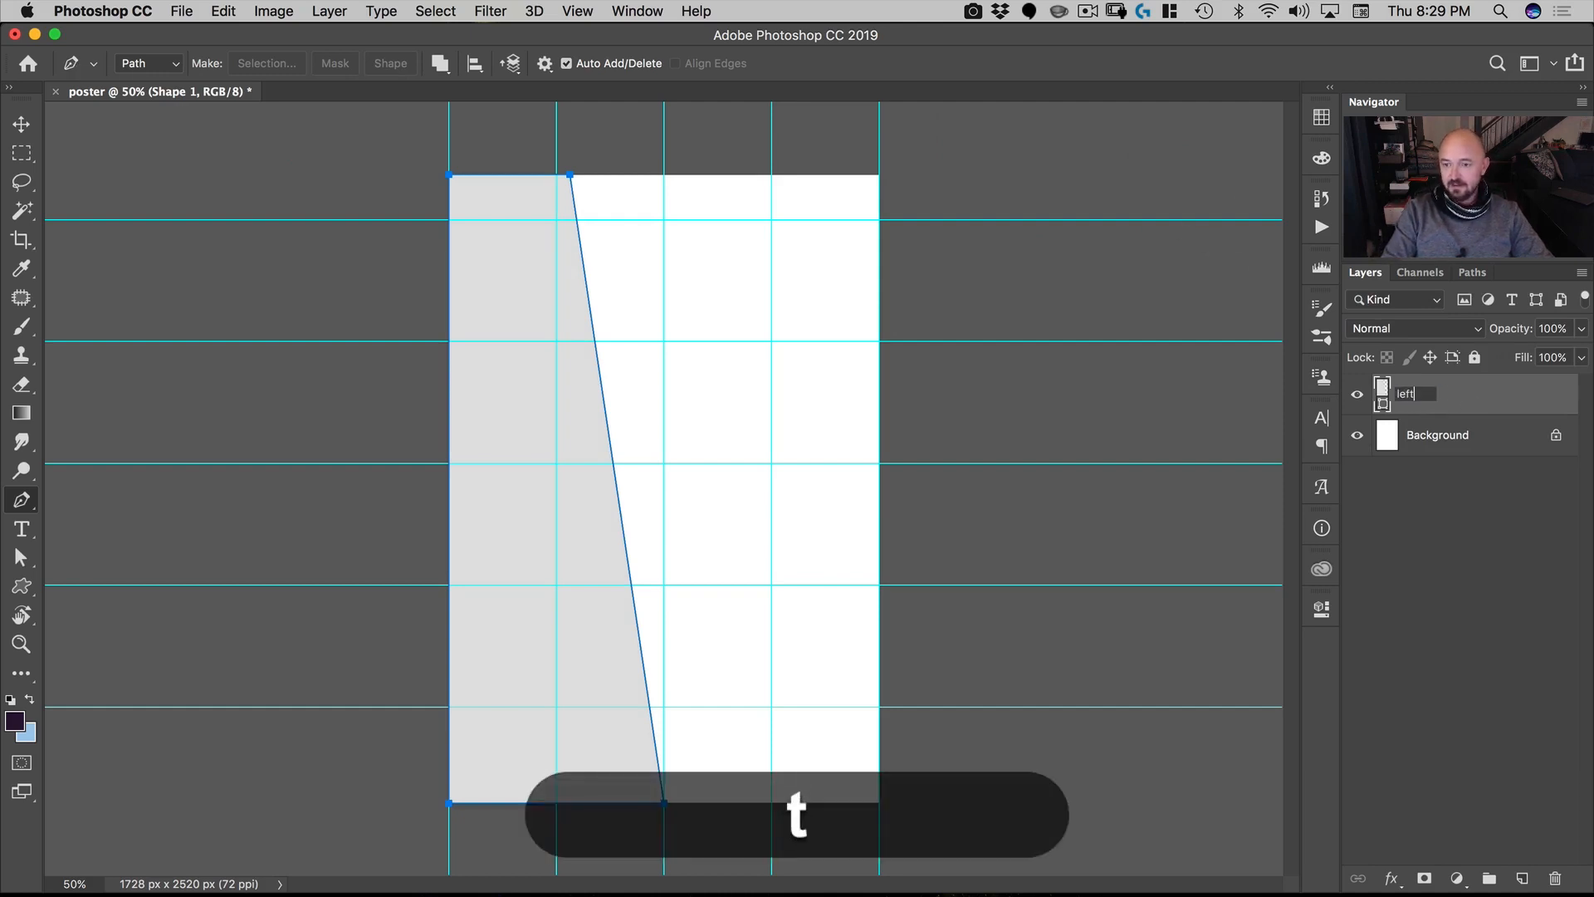
type(" image")
key("Return")
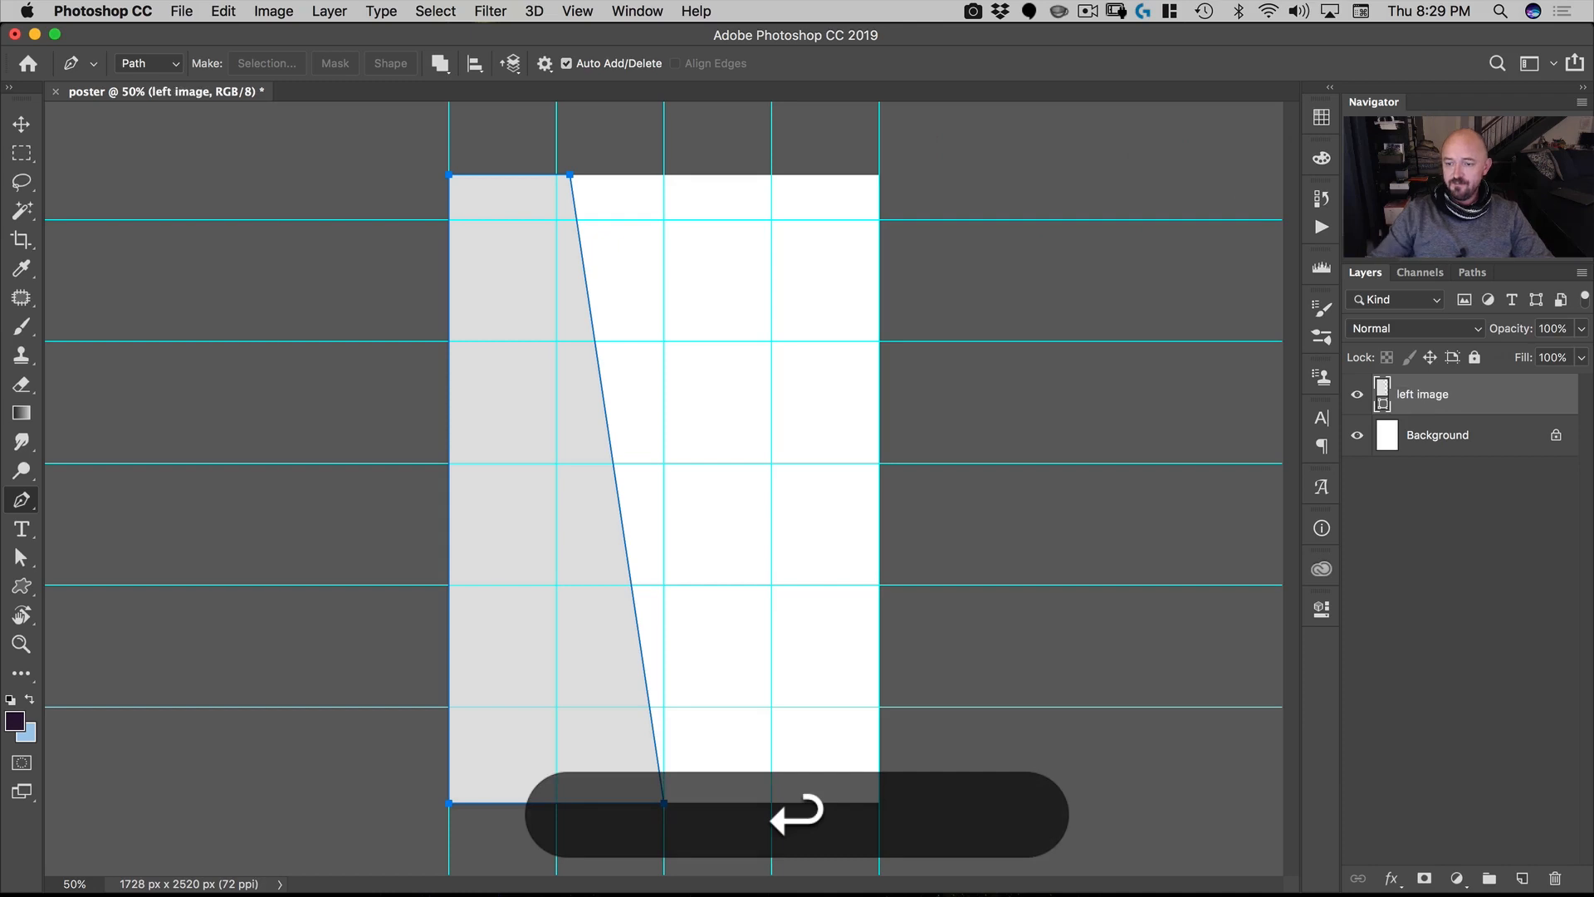
left_click(1462, 486)
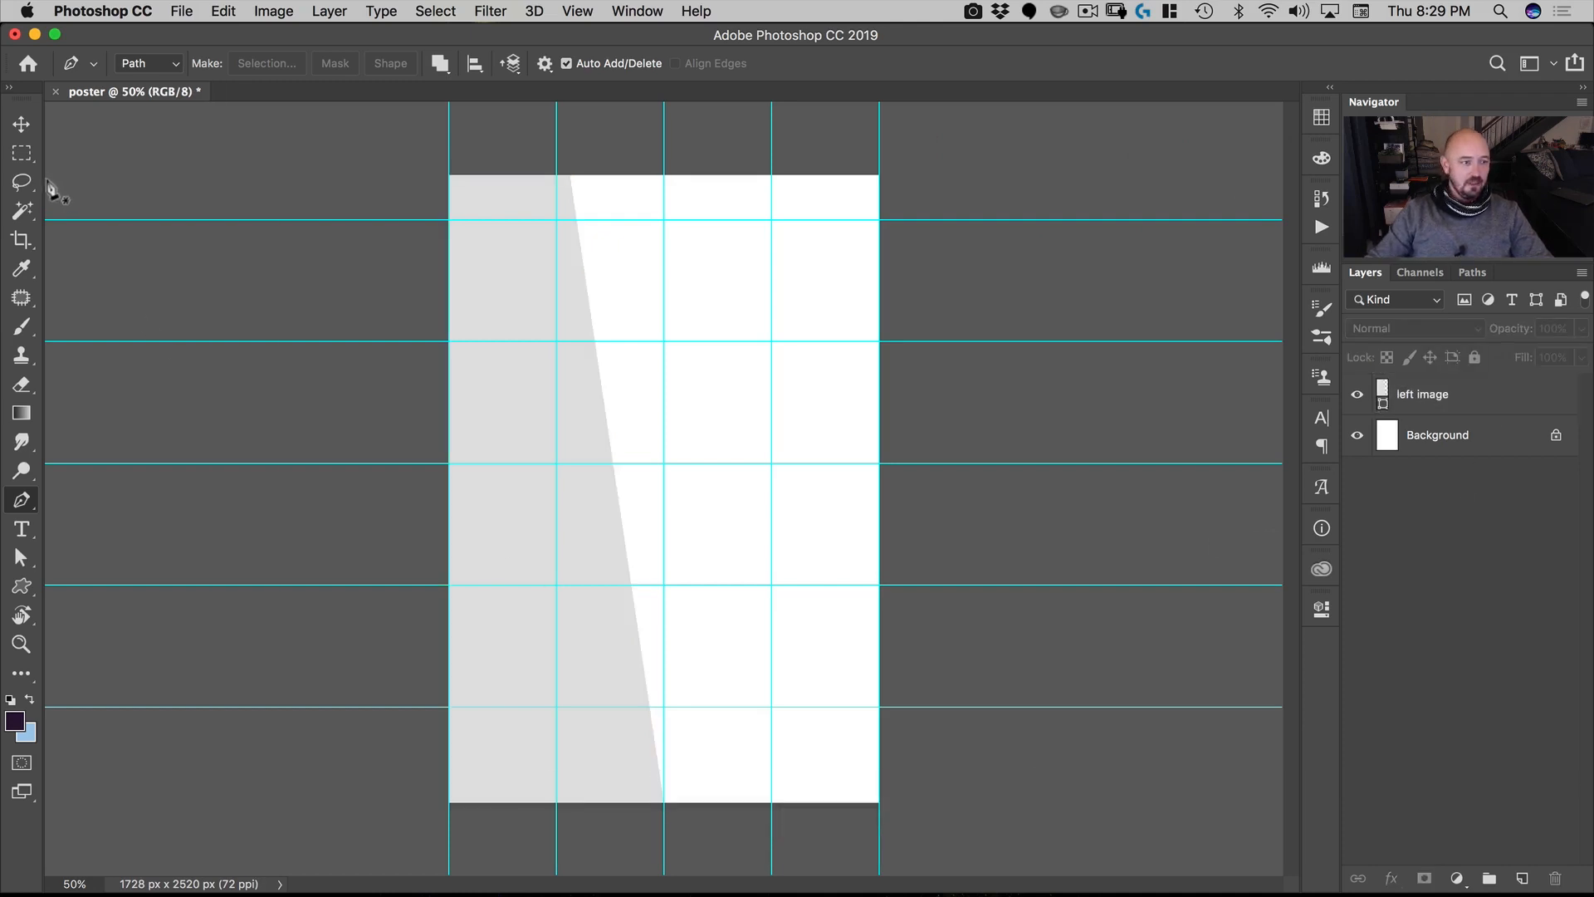
Step: With the Pen tool in Shape mode, draw a four-cornered section on the page's right side, its inner edge slanting down across the left section
left_click(146, 63)
left_click(150, 55)
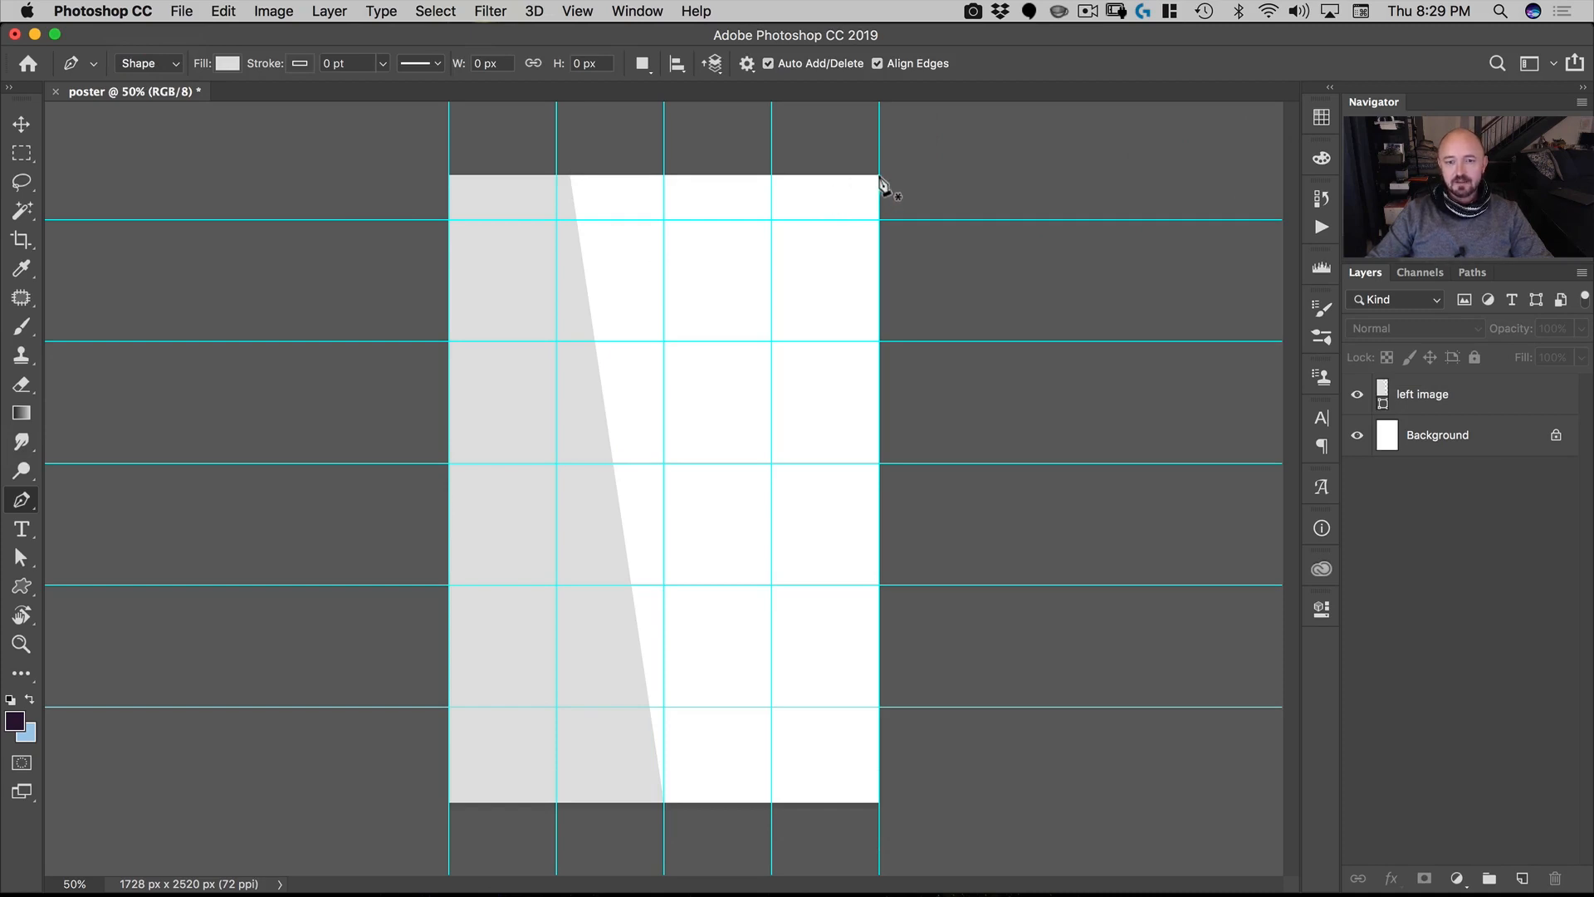
key("shift")
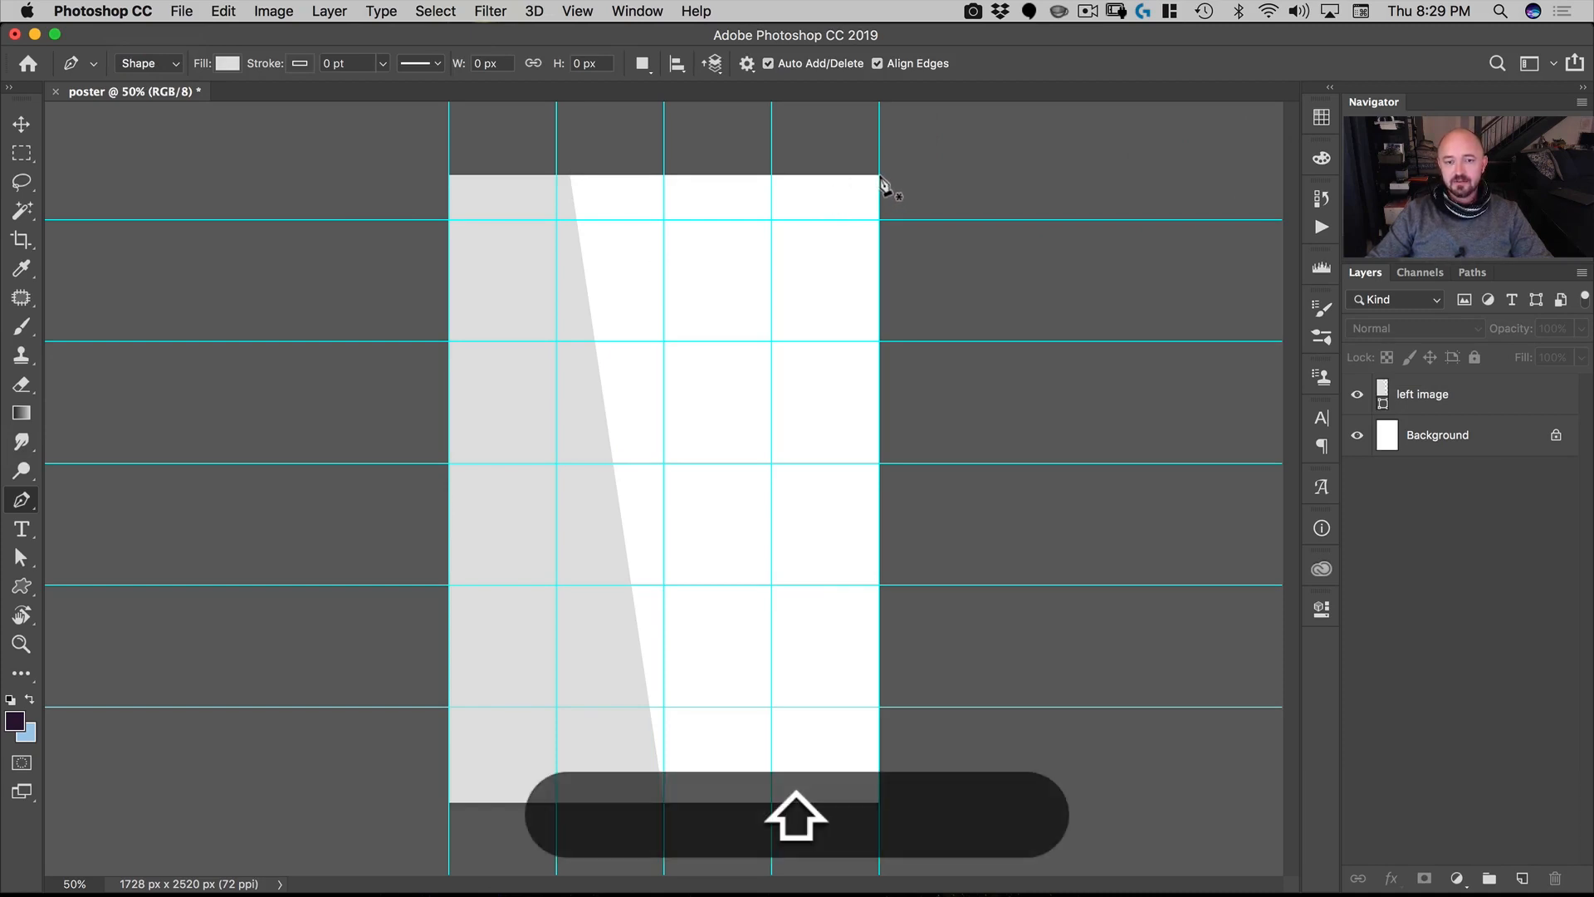
left_click(880, 177, "shift")
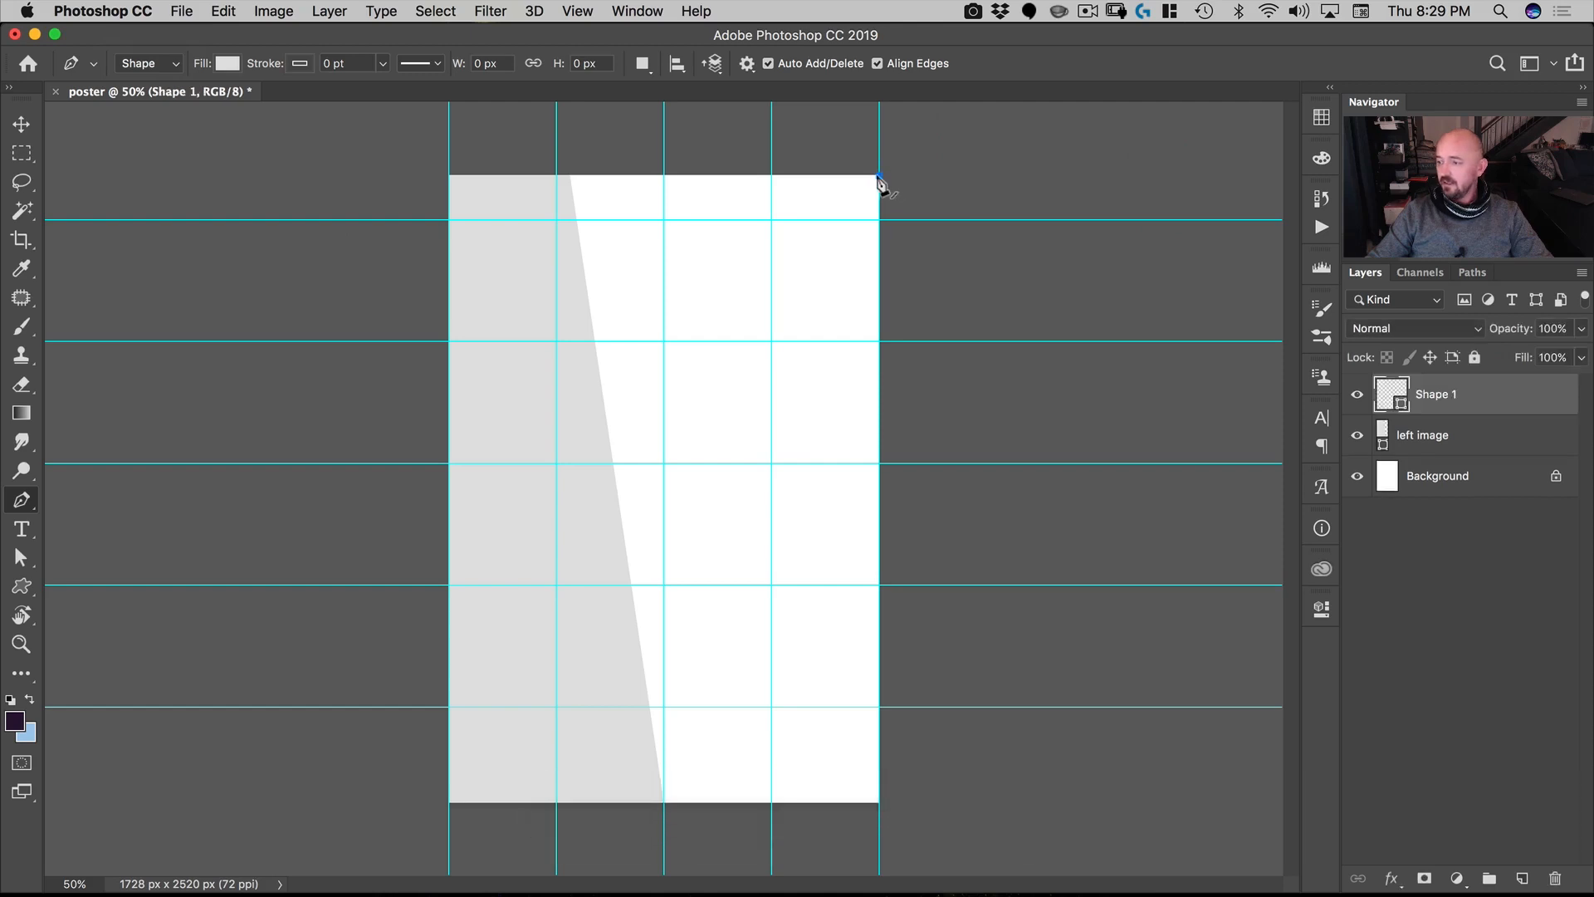
left_click(754, 175)
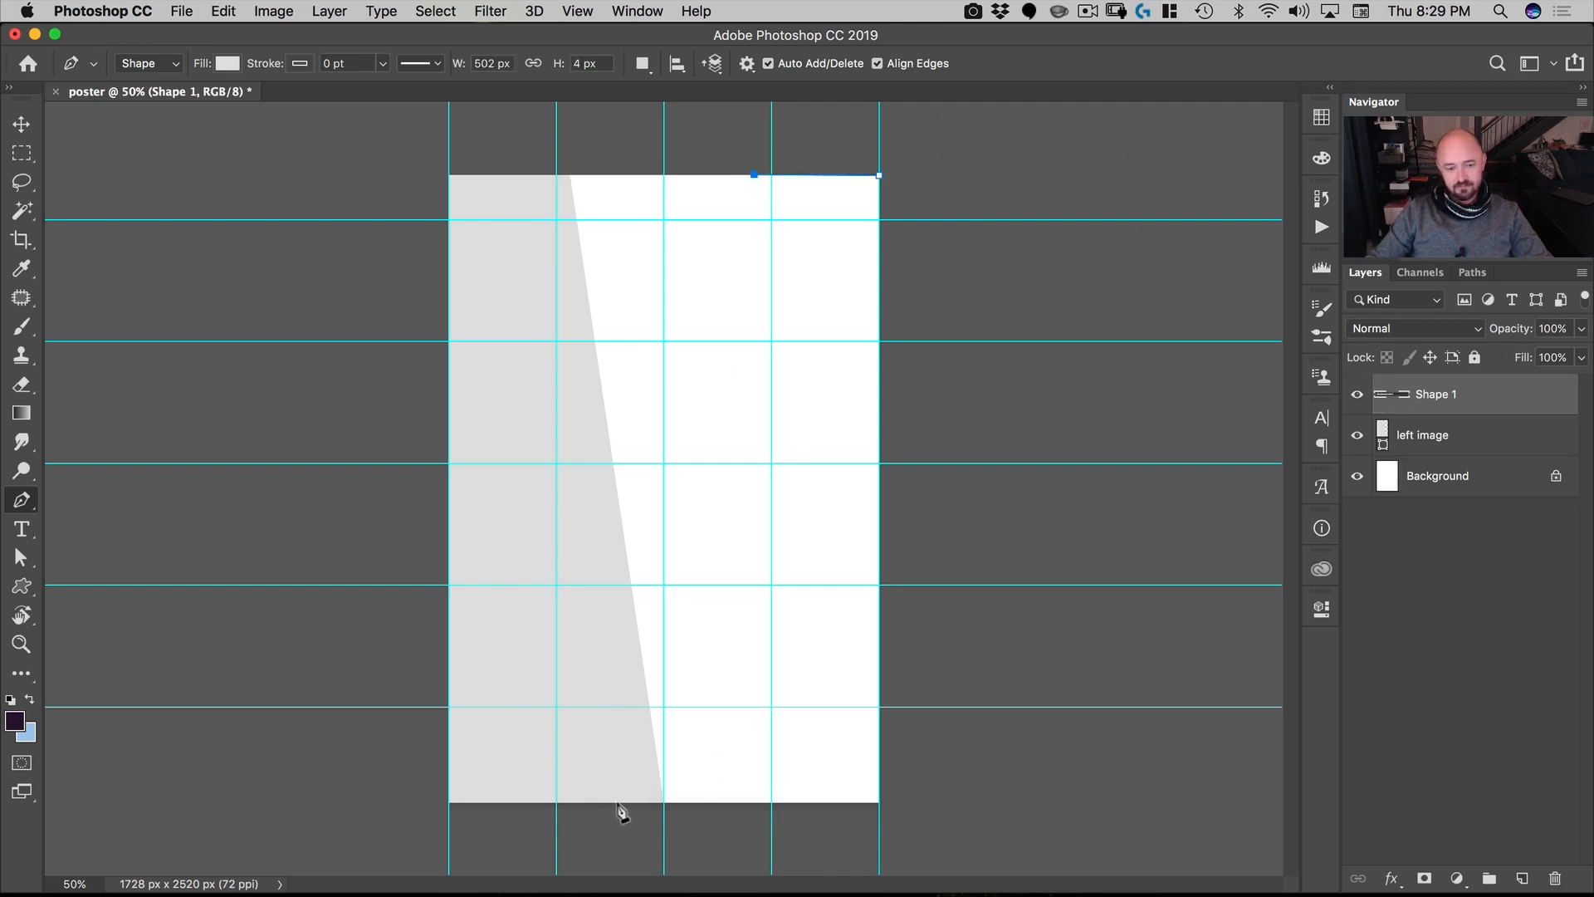
left_click(615, 802)
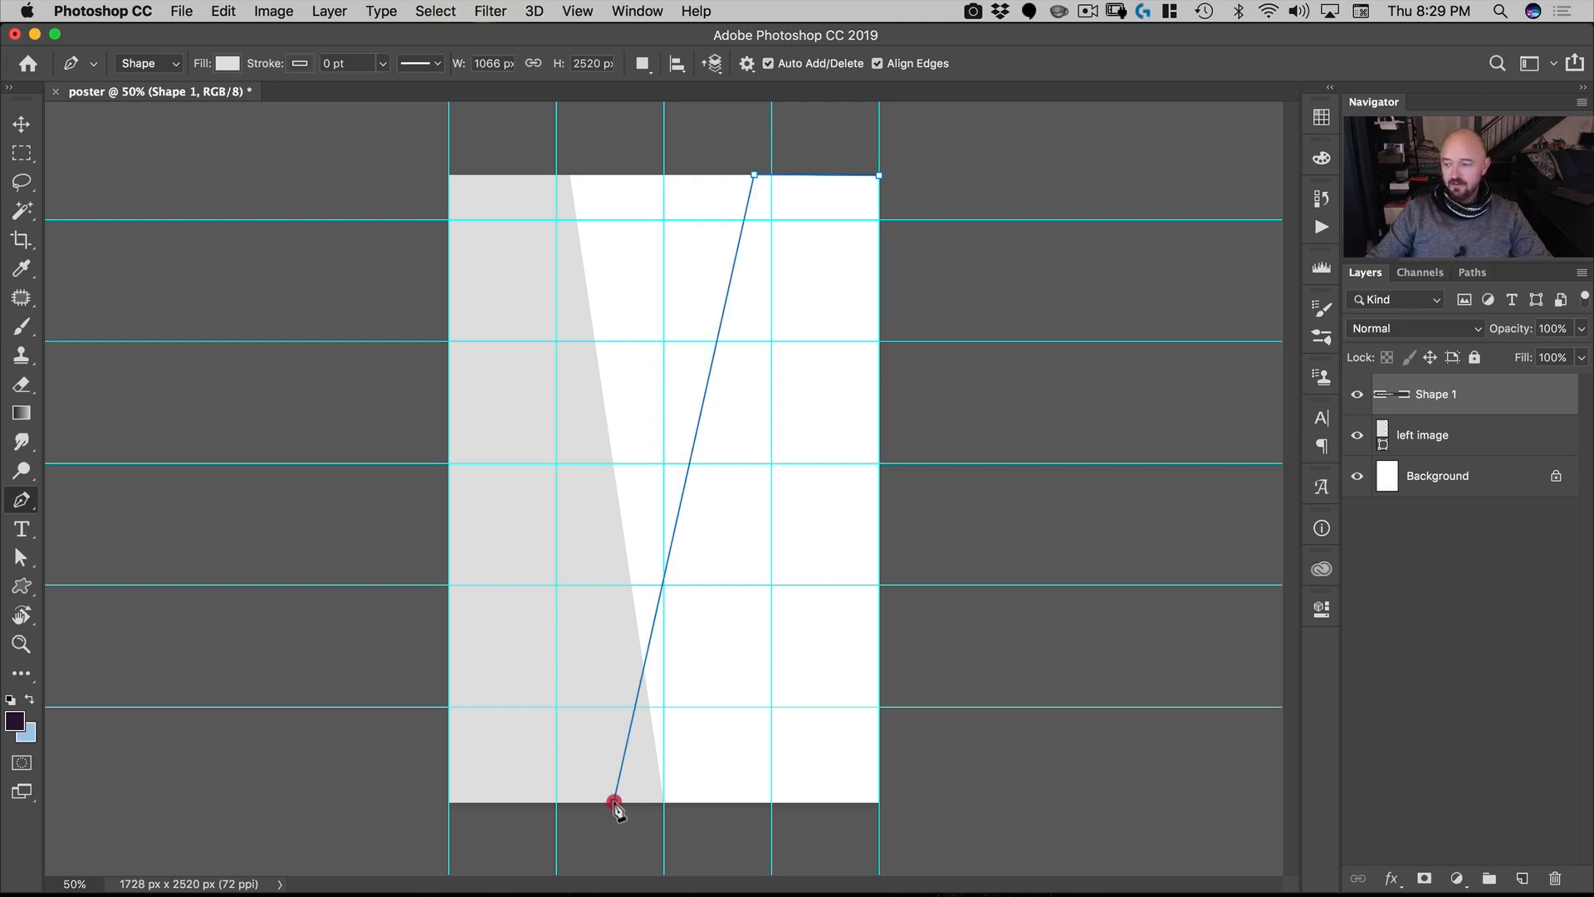
left_click(662, 585)
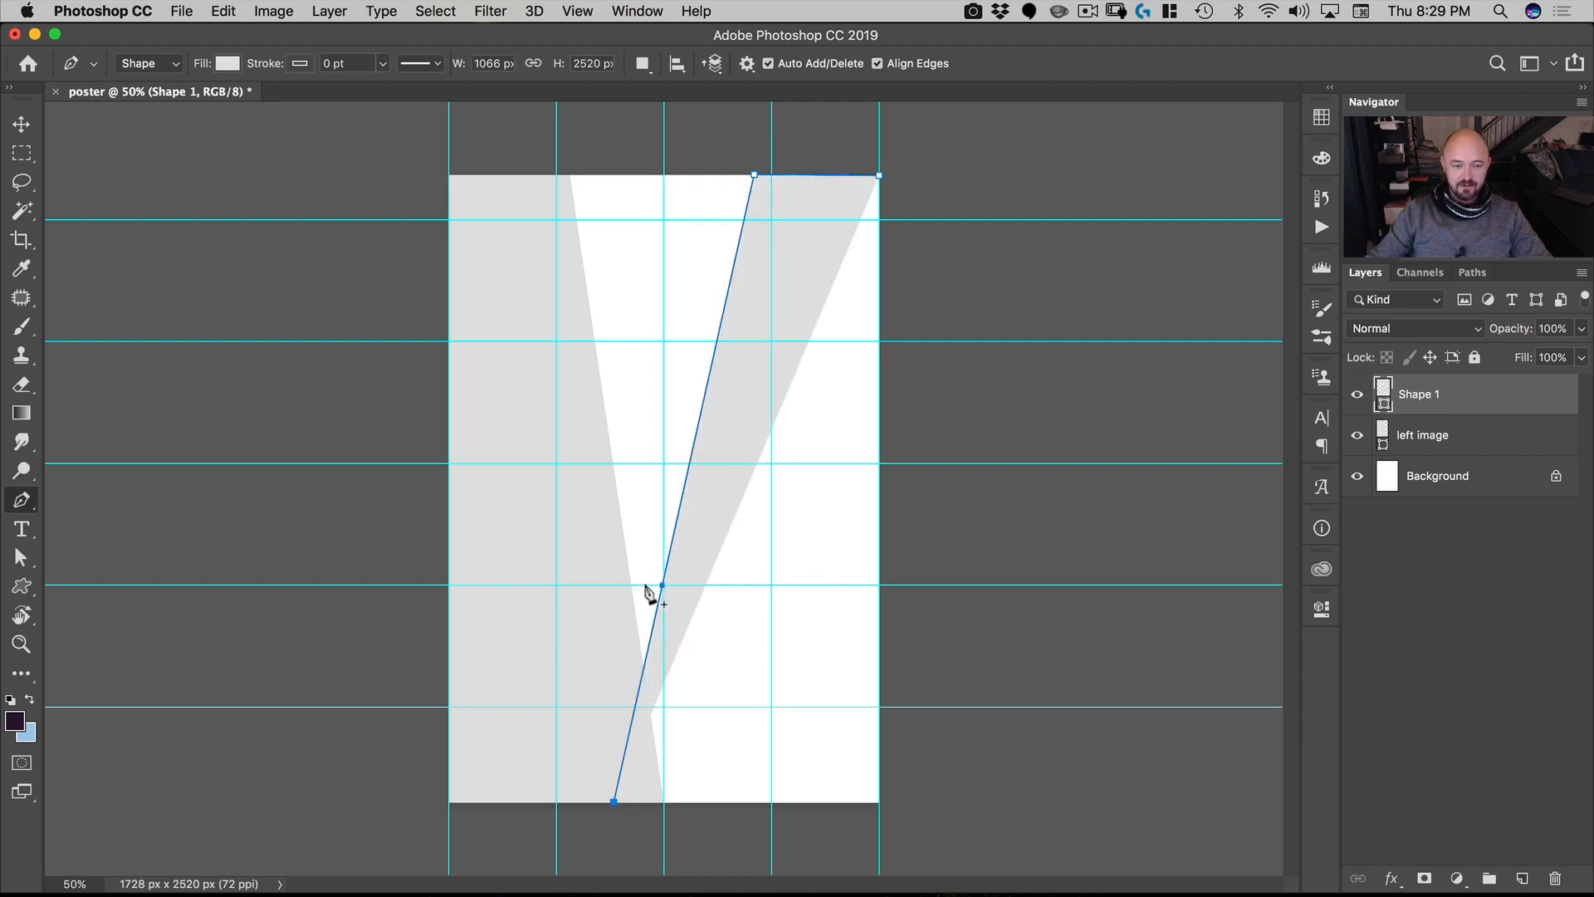
left_click(662, 585)
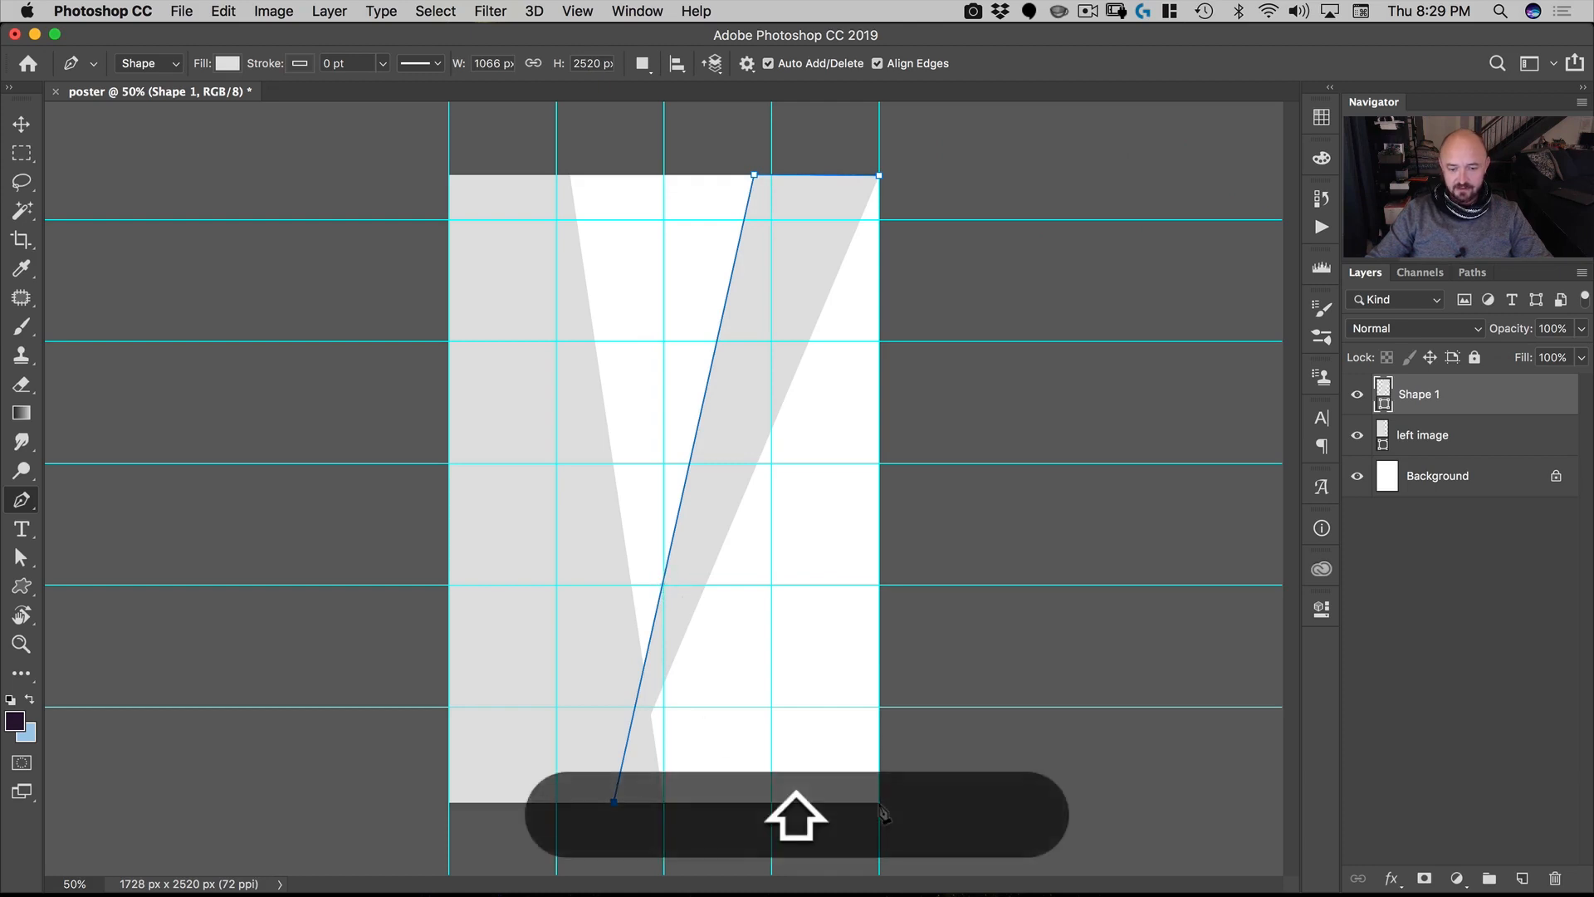
left_click(879, 802)
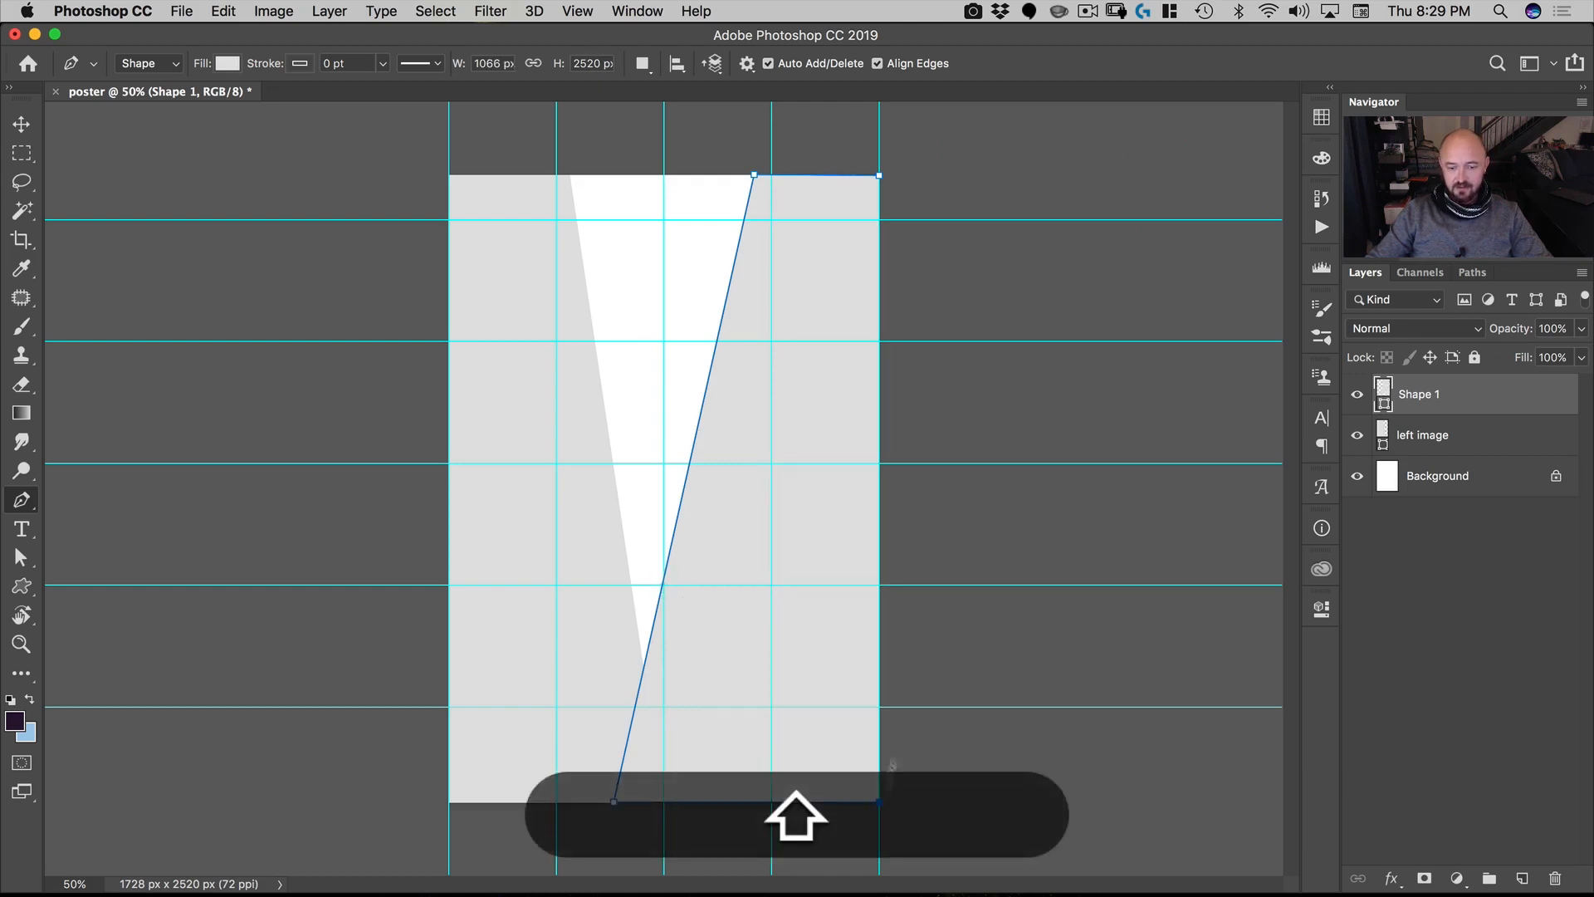
left_click(879, 175)
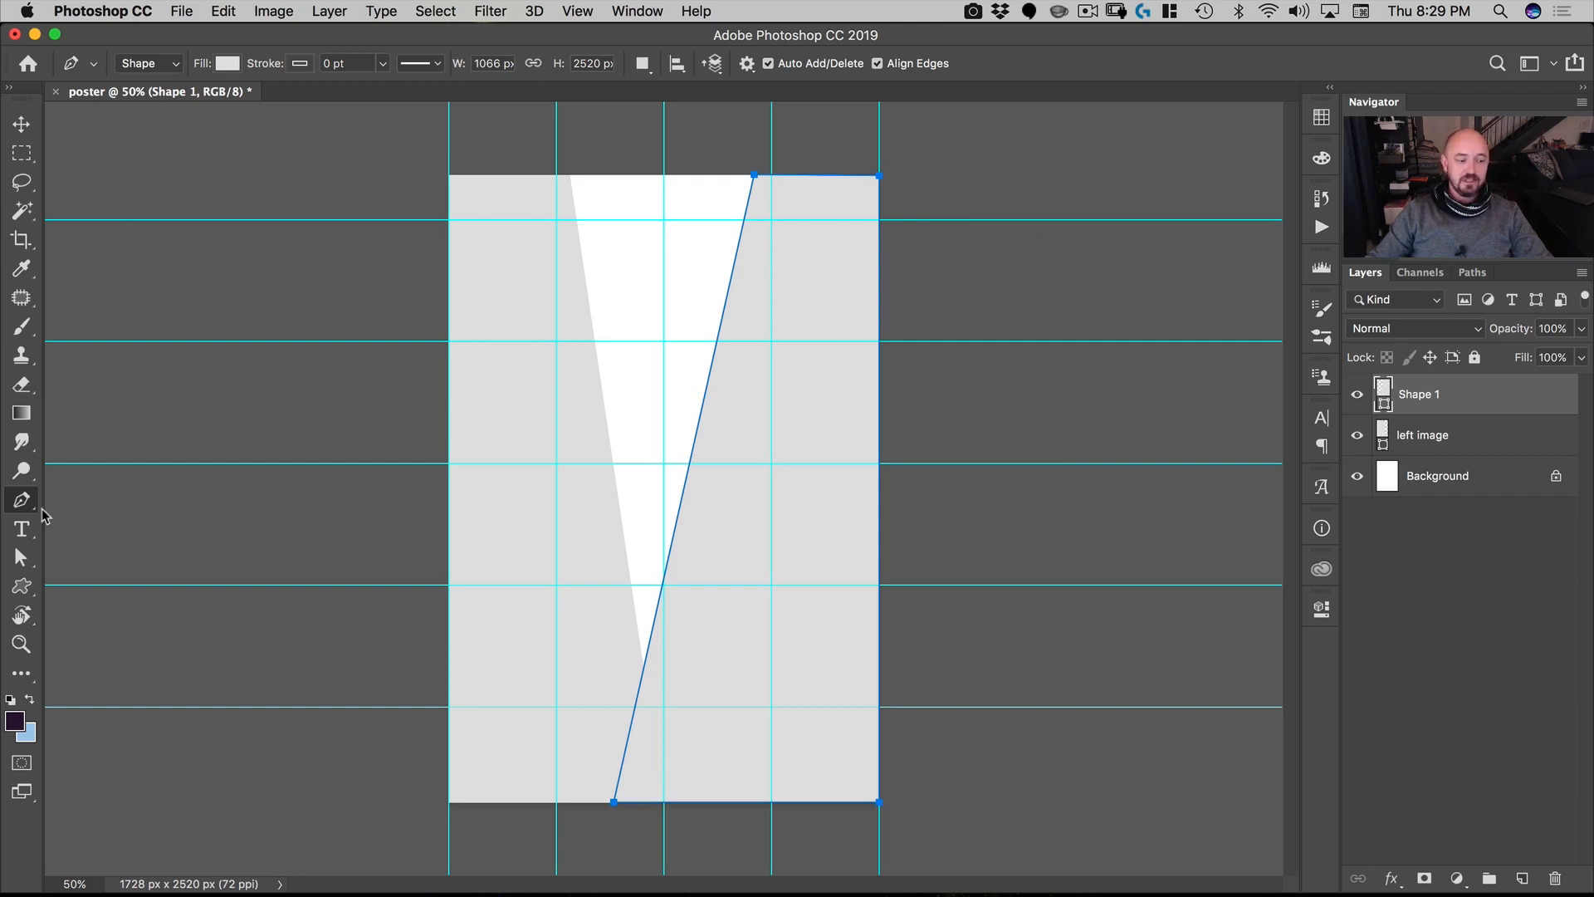
Step: With the Direct Selection tool, move the right section's lower inner anchor slightly left along the page bottom, widening the shape to about 1086 px
left_click(23, 557)
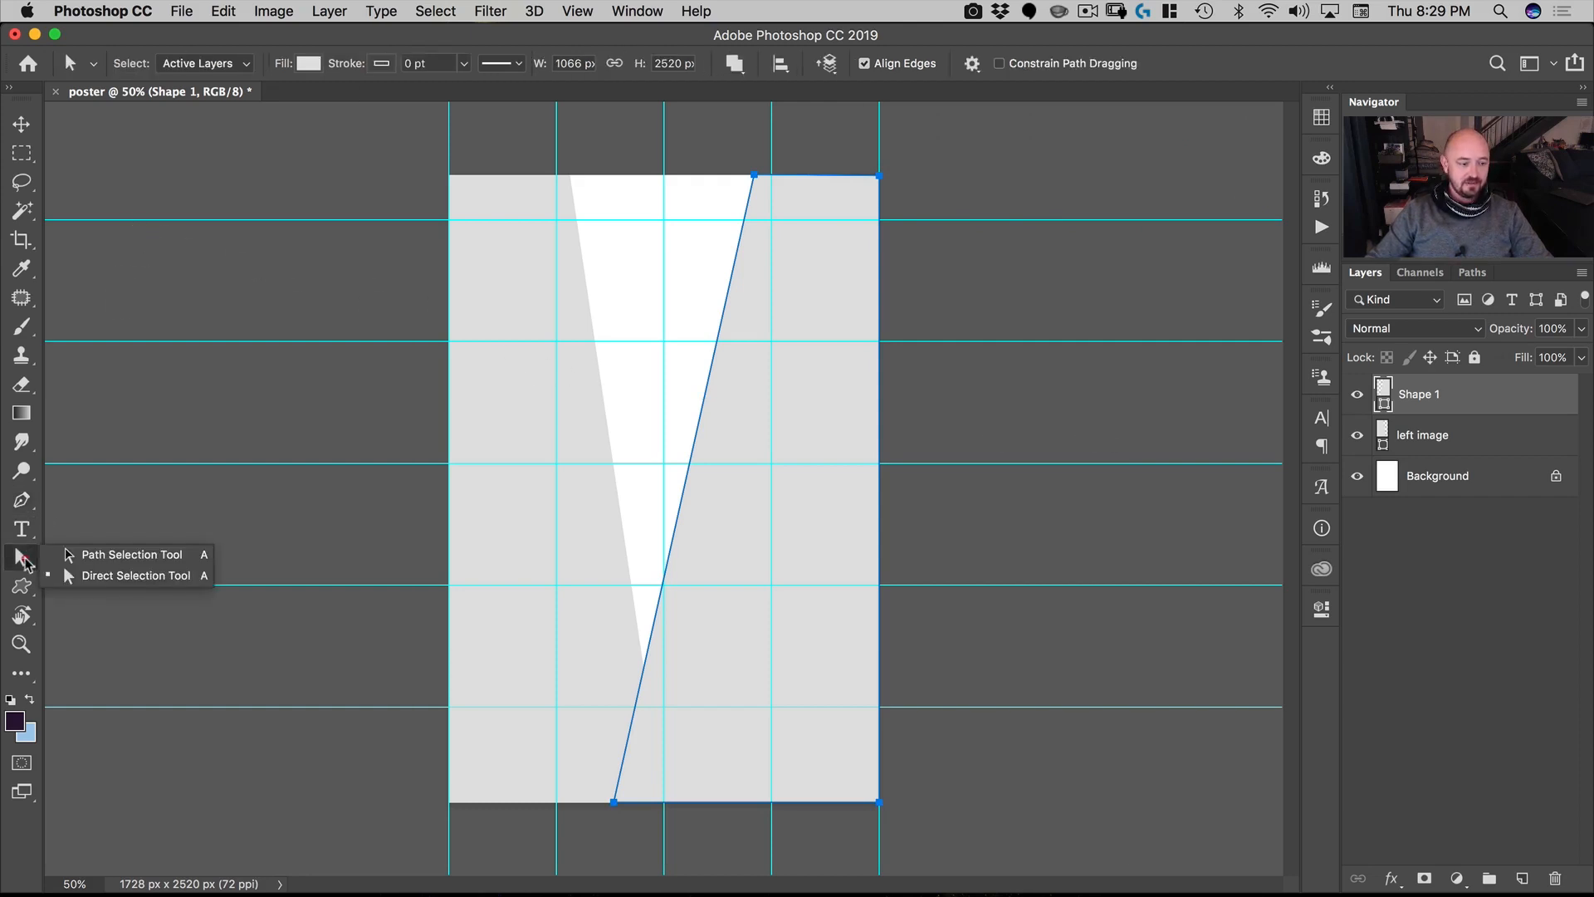
left_click(136, 576)
left_click(626, 829)
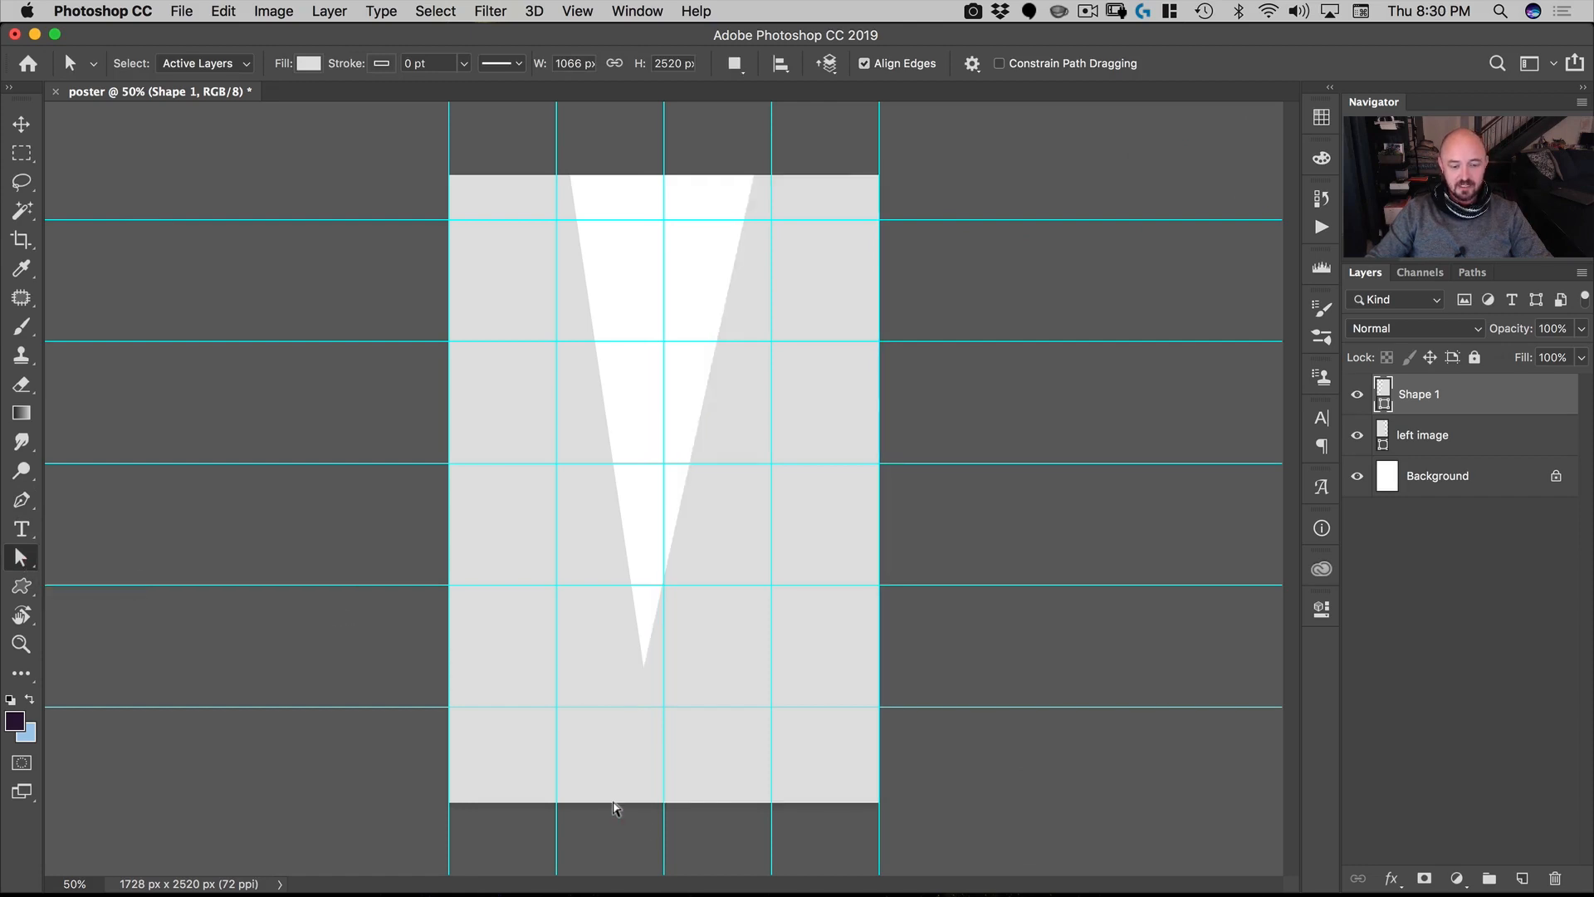
left_click(614, 803)
left_click_drag(613, 803, 610, 802)
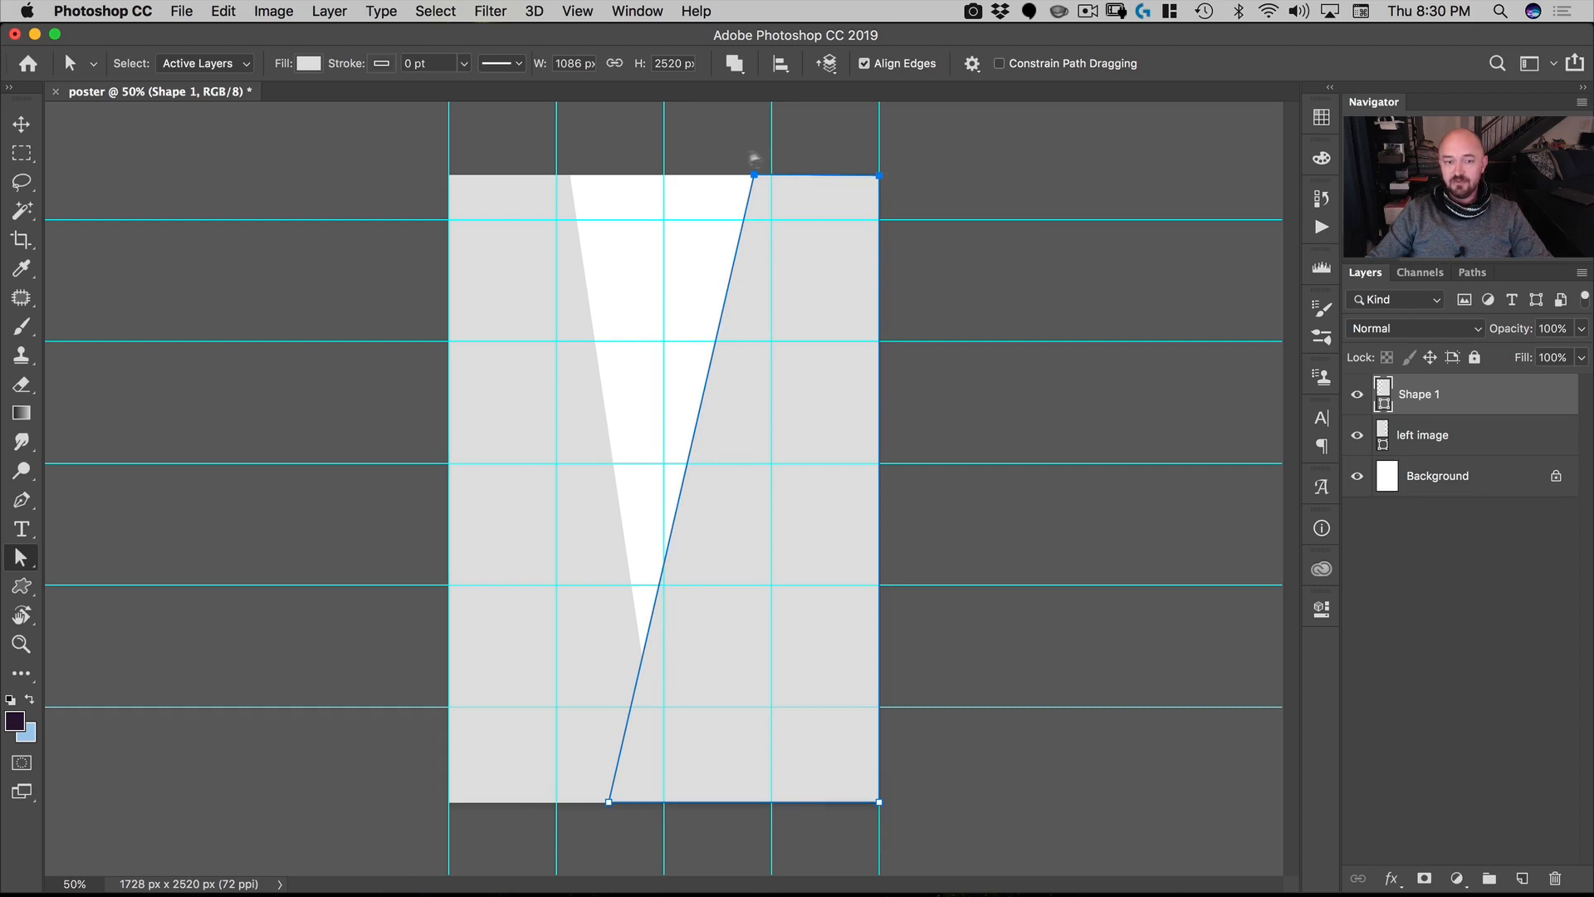
Step: Rename the right section's shape layer "right image" and deselect it
left_click(1421, 522)
double_click(1421, 405)
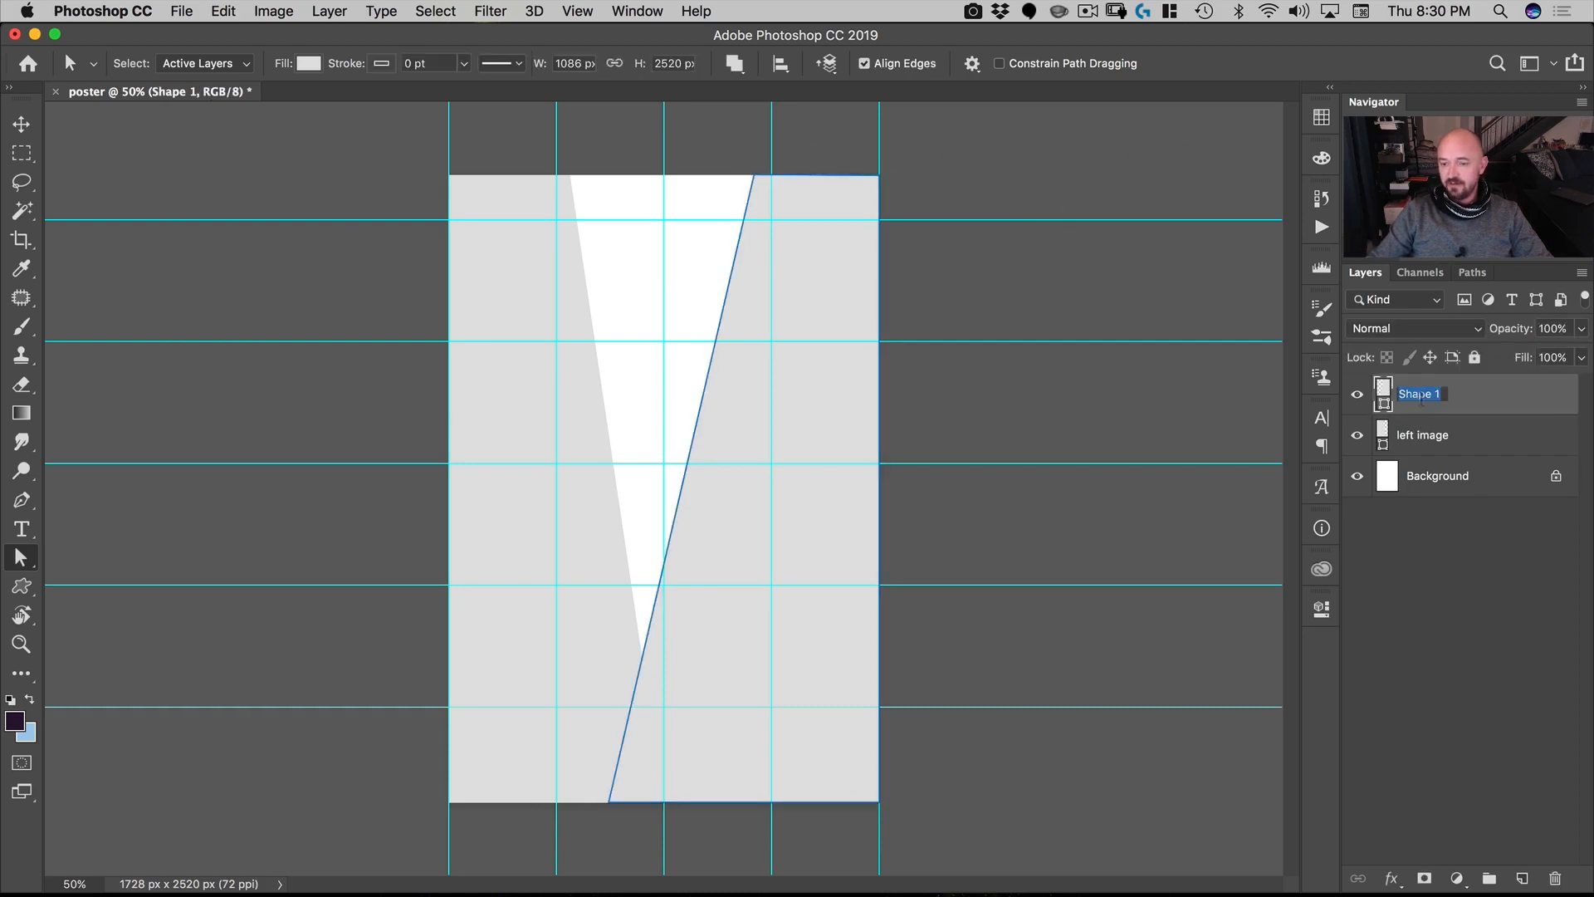
type("right image")
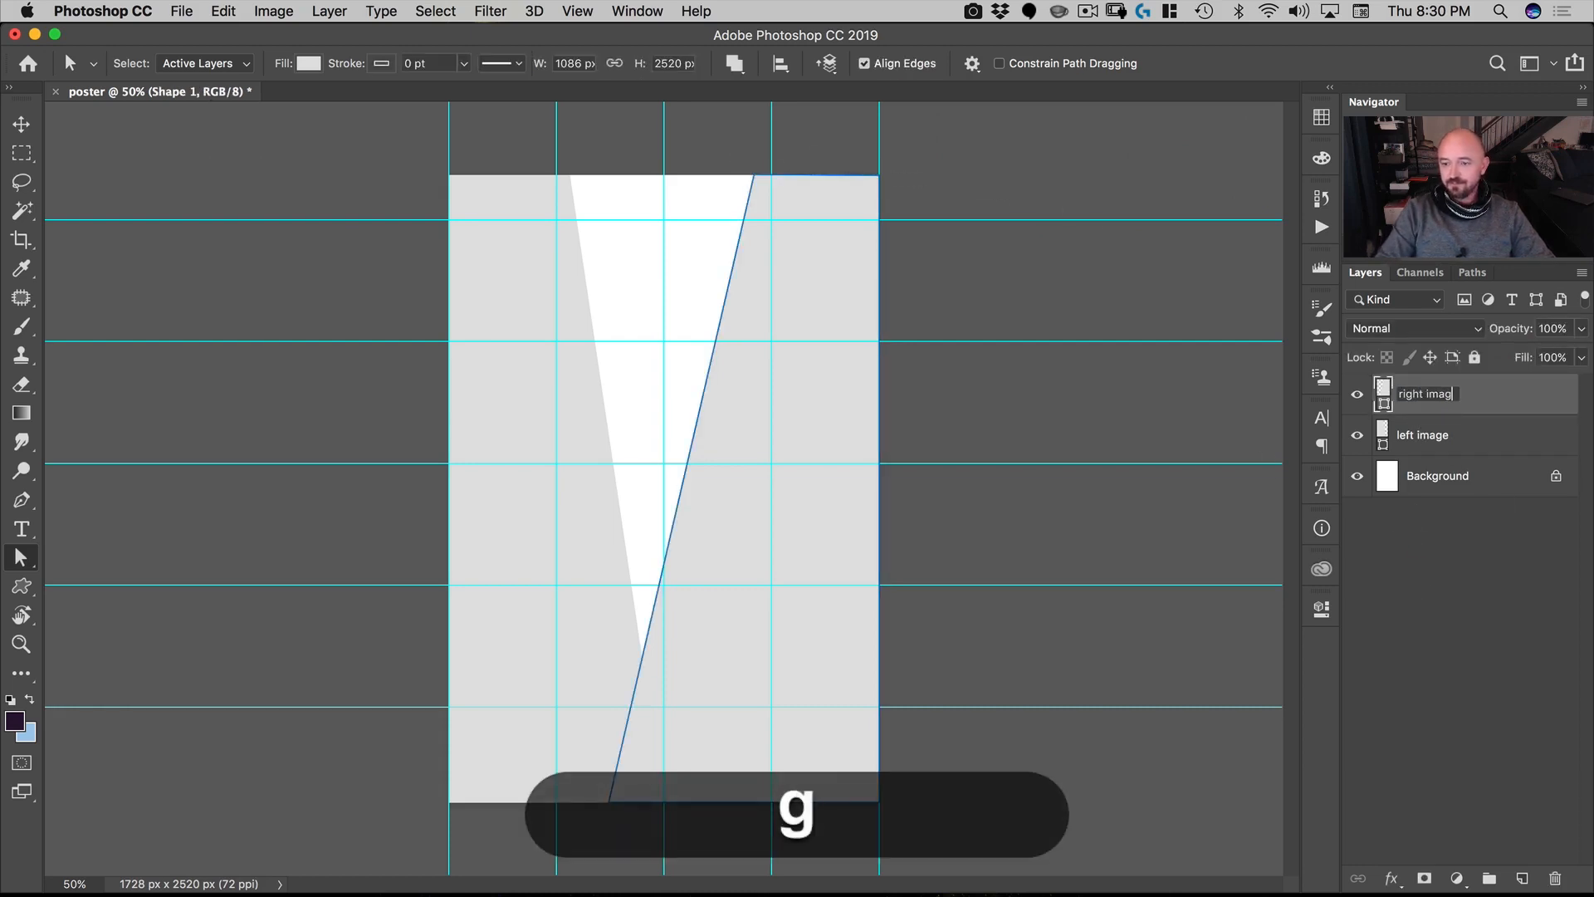
key("Return")
left_click(1460, 602)
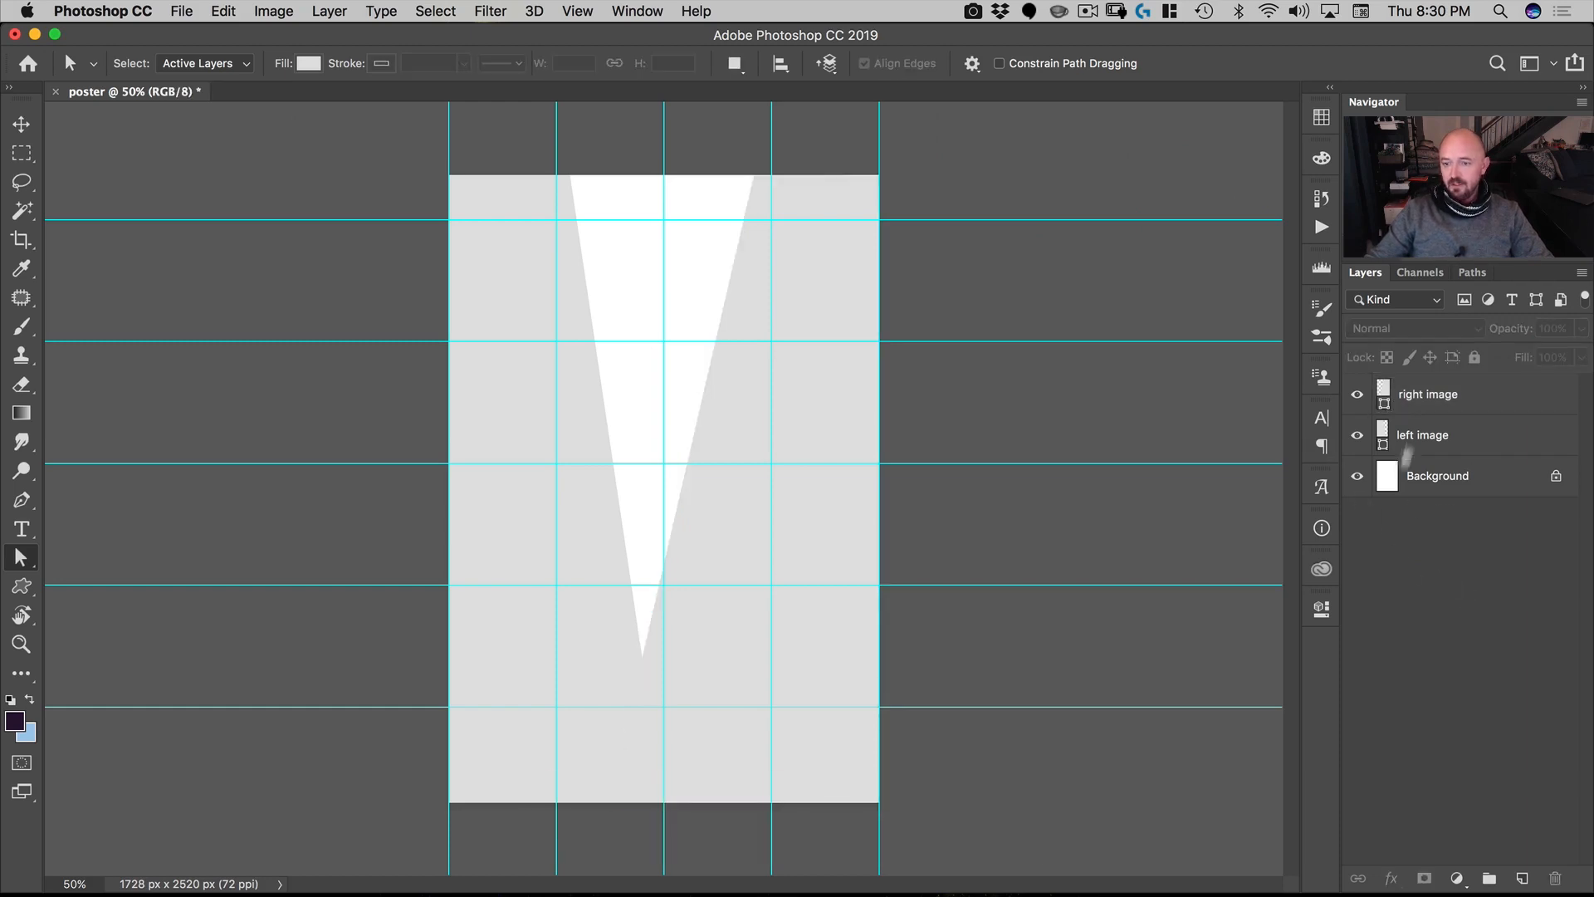
Step: Place K-S30-Coke-0014-1-id-467405.jpg from the assets folder as an embedded image in the poster
key("v")
left_click(185, 10)
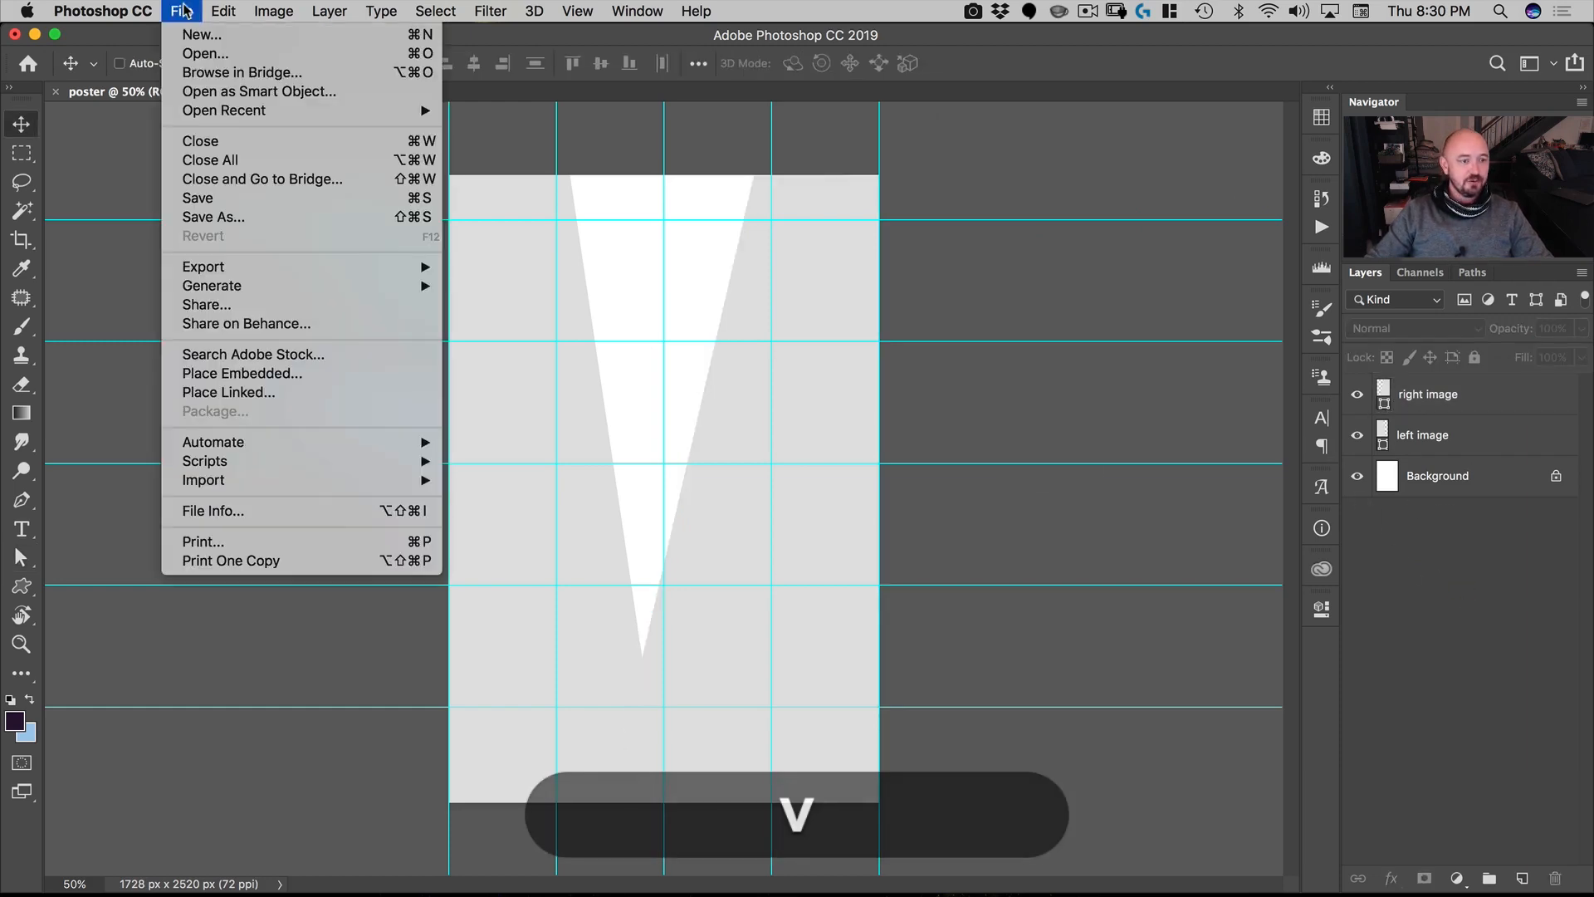
left_click(232, 375)
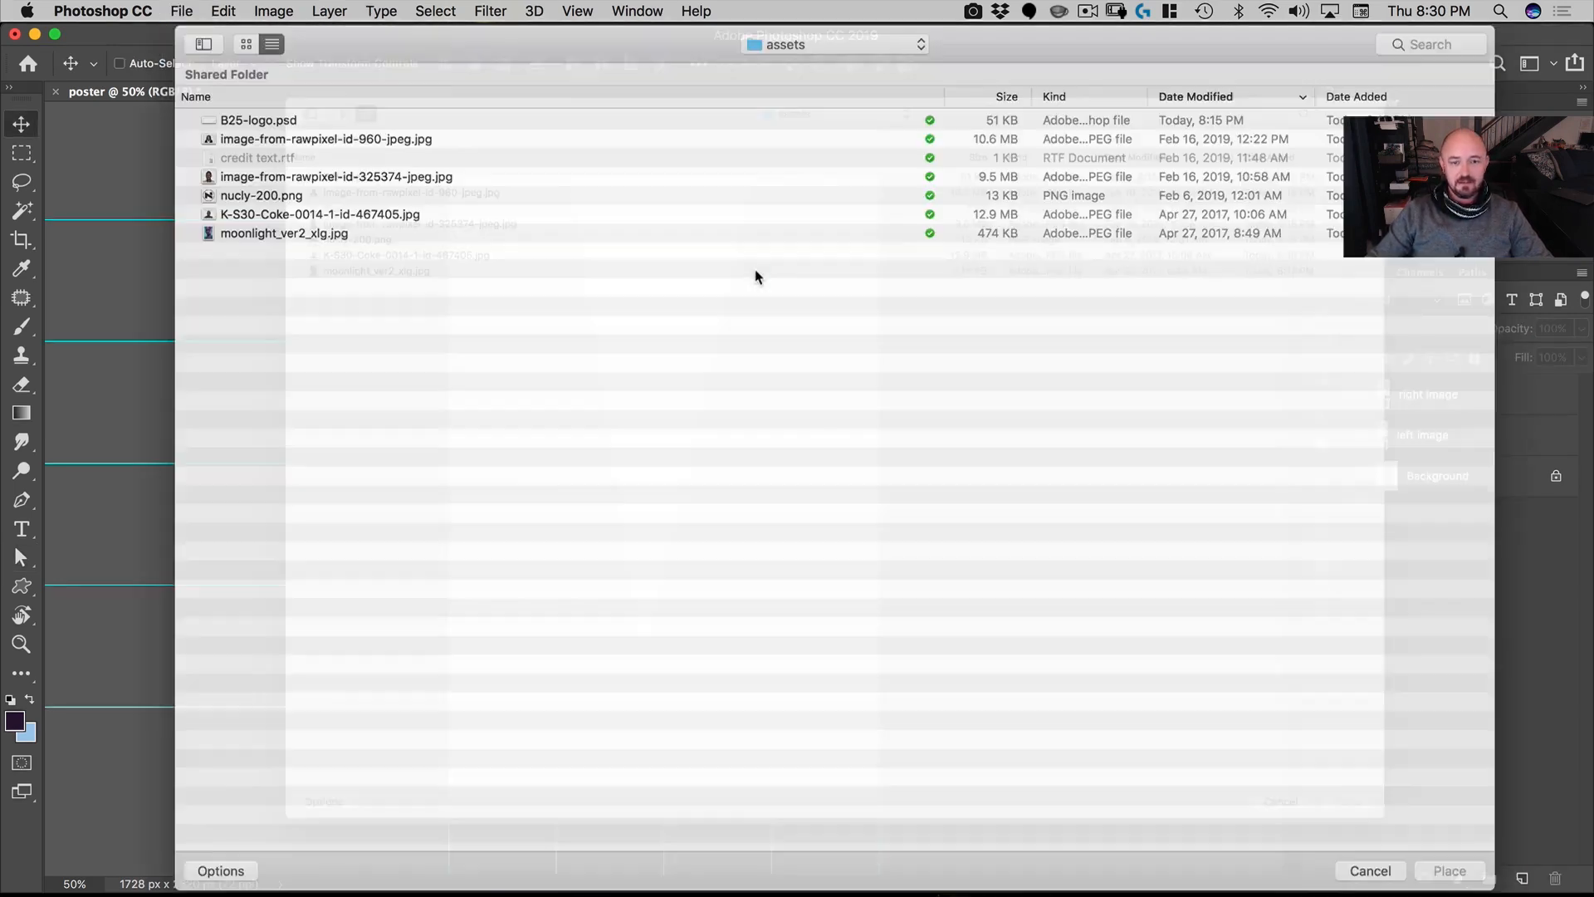
left_click(242, 217)
key("Return")
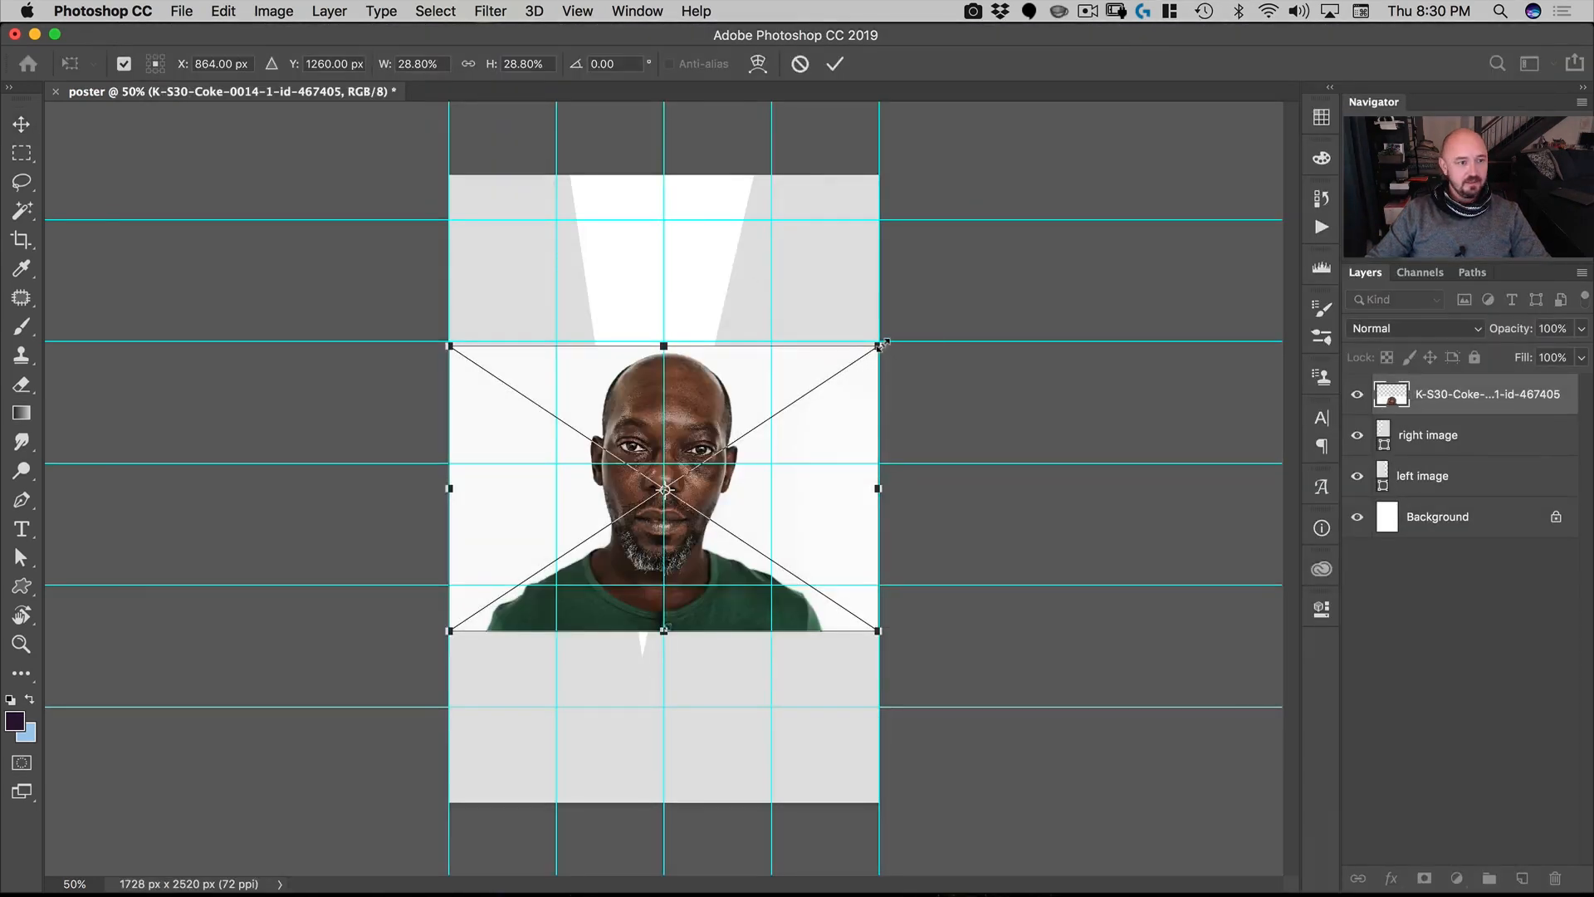
Step: Enlarge the placed portrait to about 73%, rotate it about -10.8°, and position the face over the page
left_click_drag(882, 343, 1224, 145)
left_click_drag(666, 484, 676, 467)
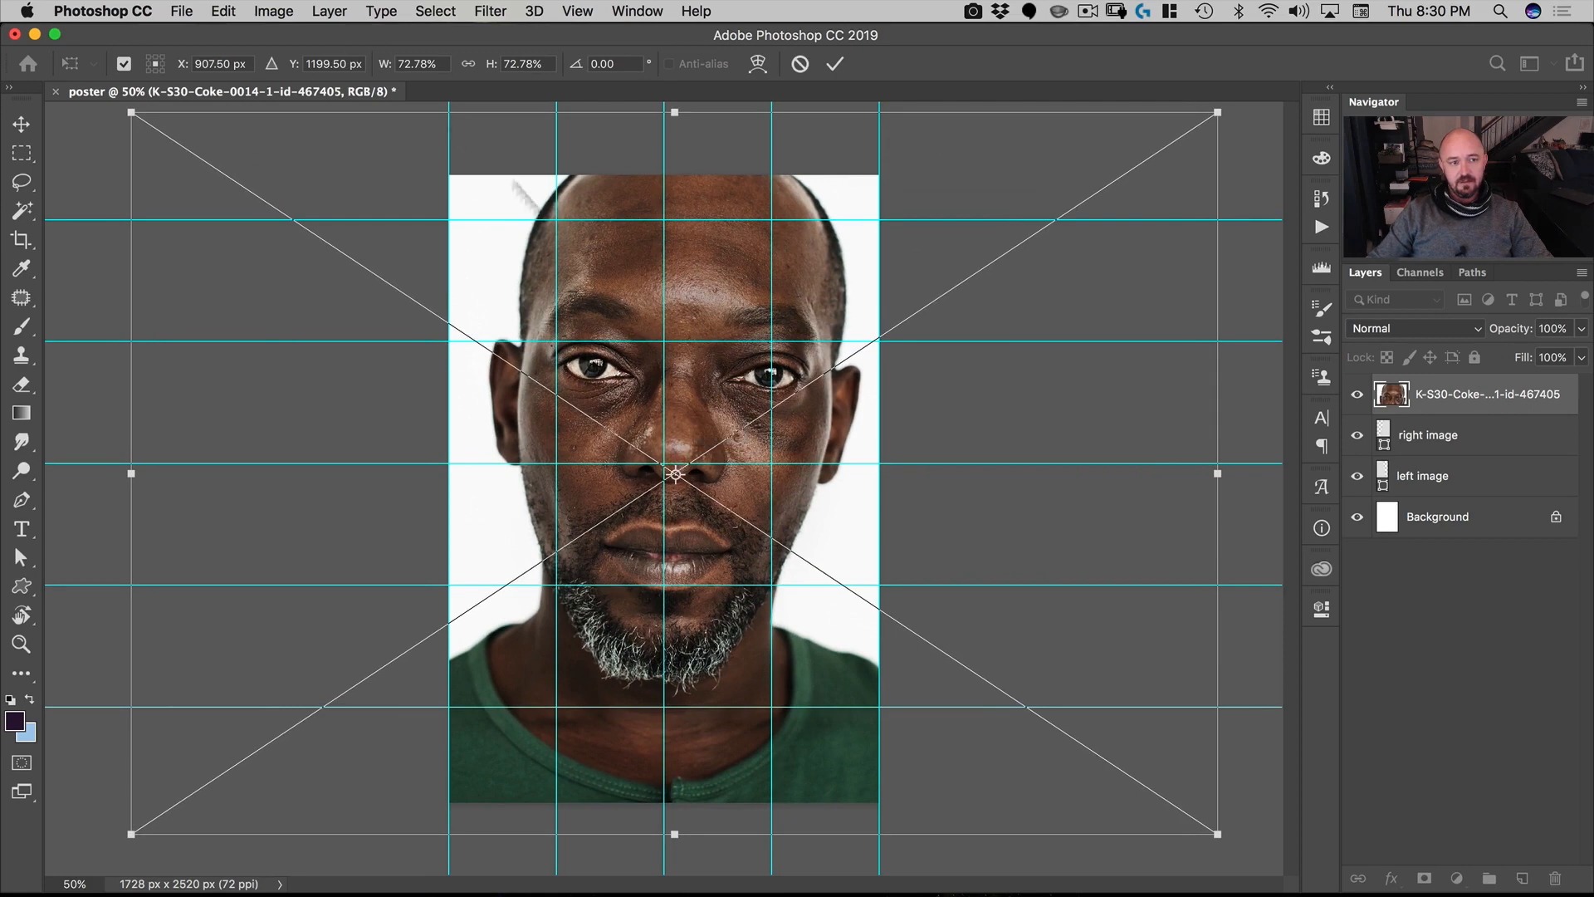
left_click_drag(107, 144, 86, 266)
left_click_drag(661, 269, 657, 258)
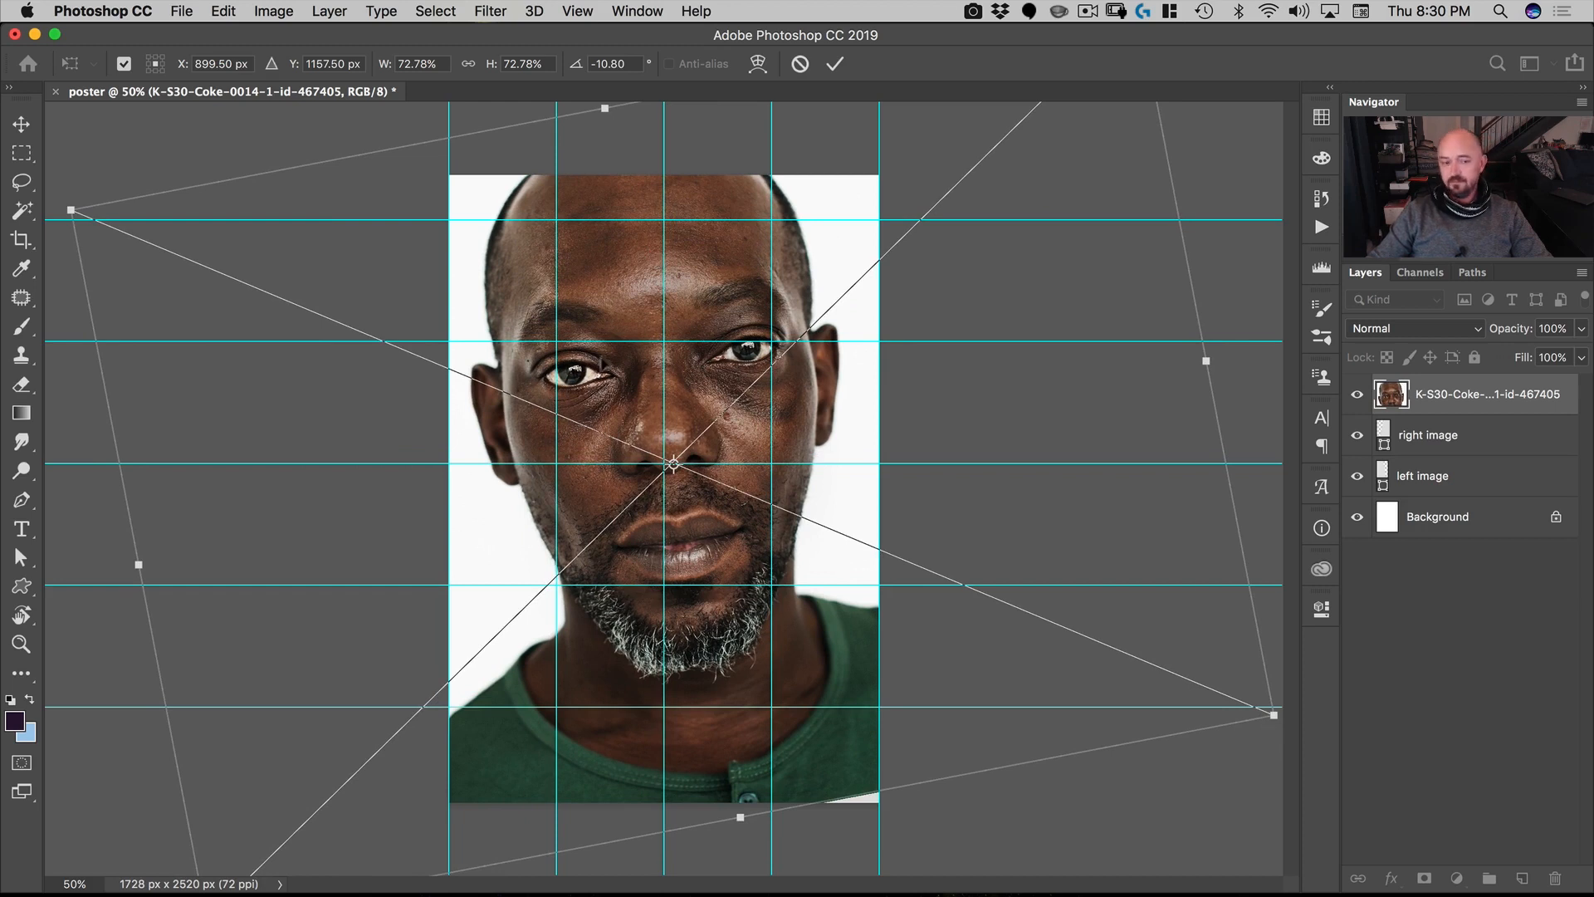
Step: Pivoting on the left eye, scale the K-S30-Coke portrait to about 68.7%, rotate it to about -14.4°, and nudge it slightly right
left_click_drag(675, 467, 576, 383)
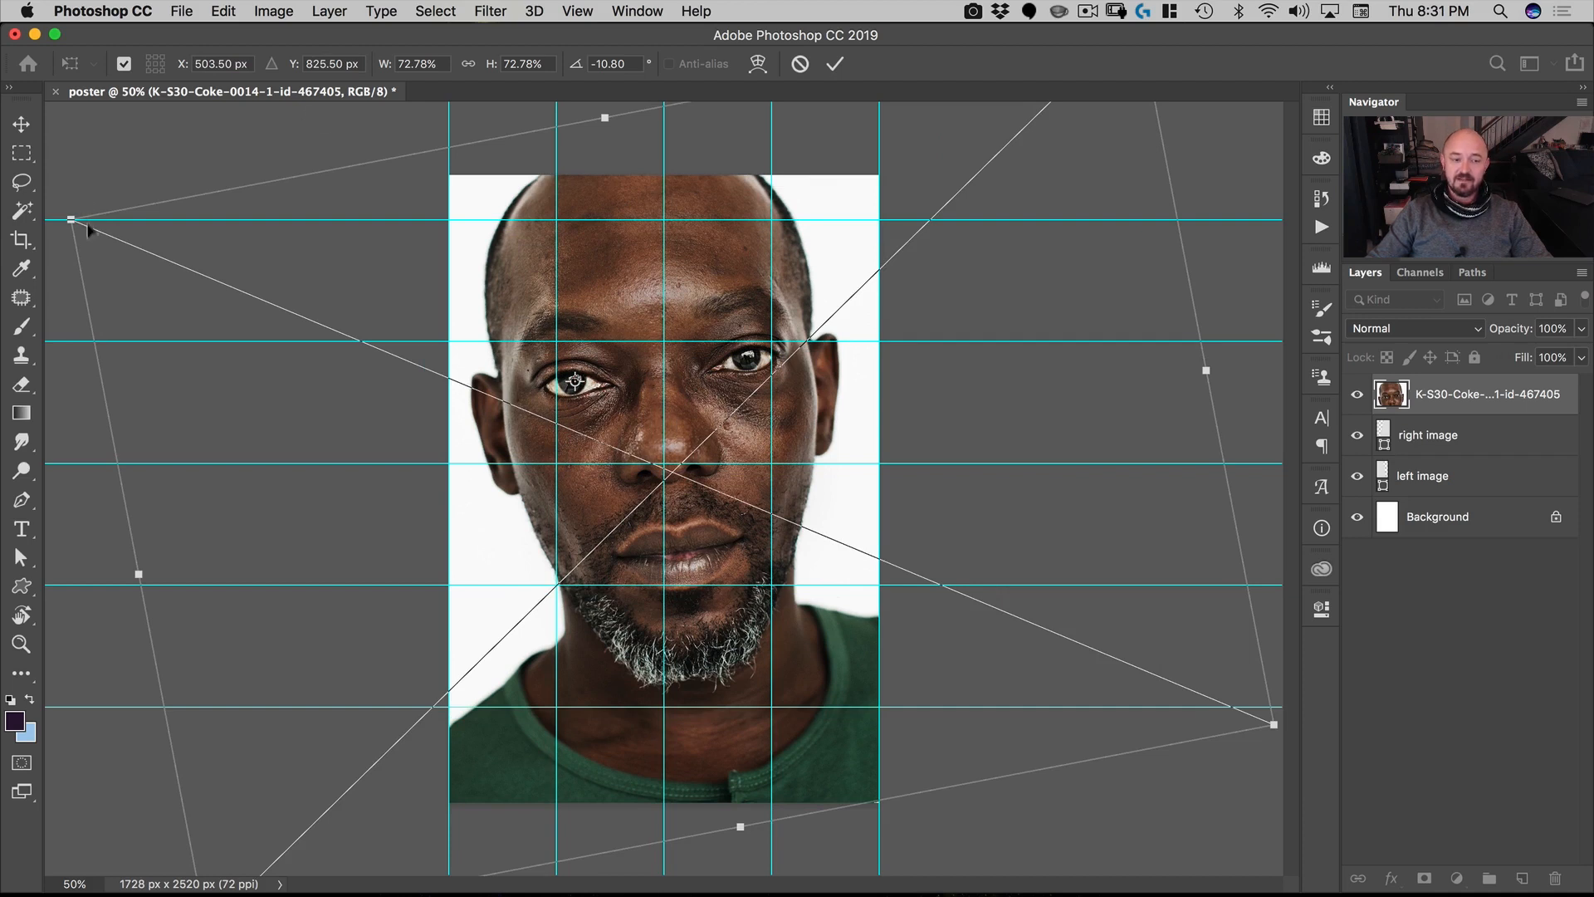
left_click_drag(71, 213, 157, 218)
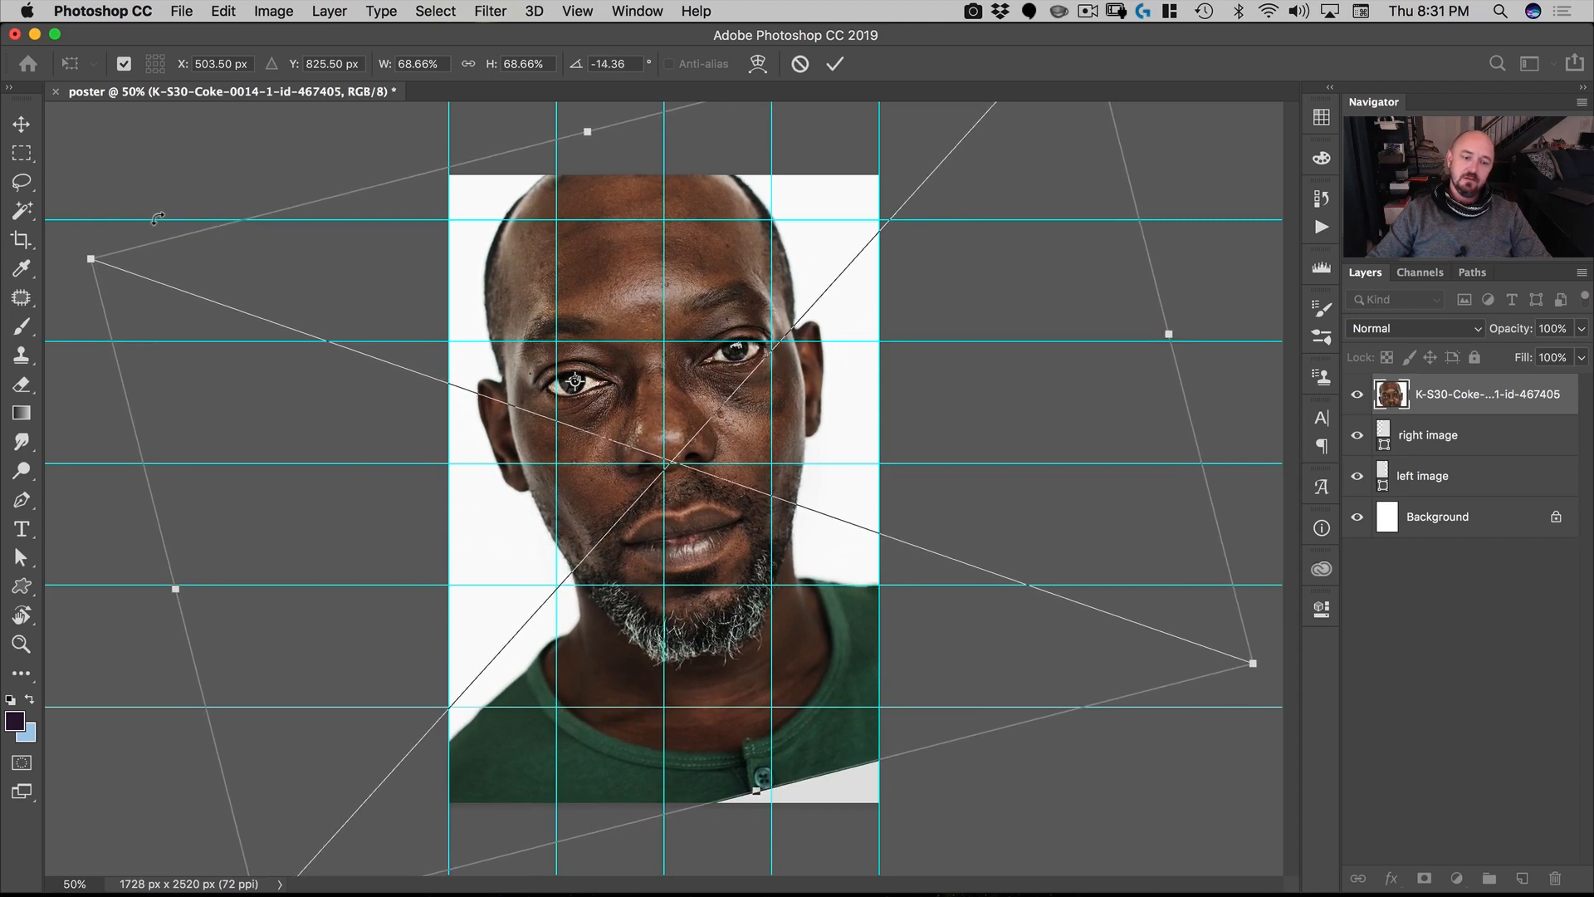
key("Right")
key("Right")
key("Right")
key("Right")
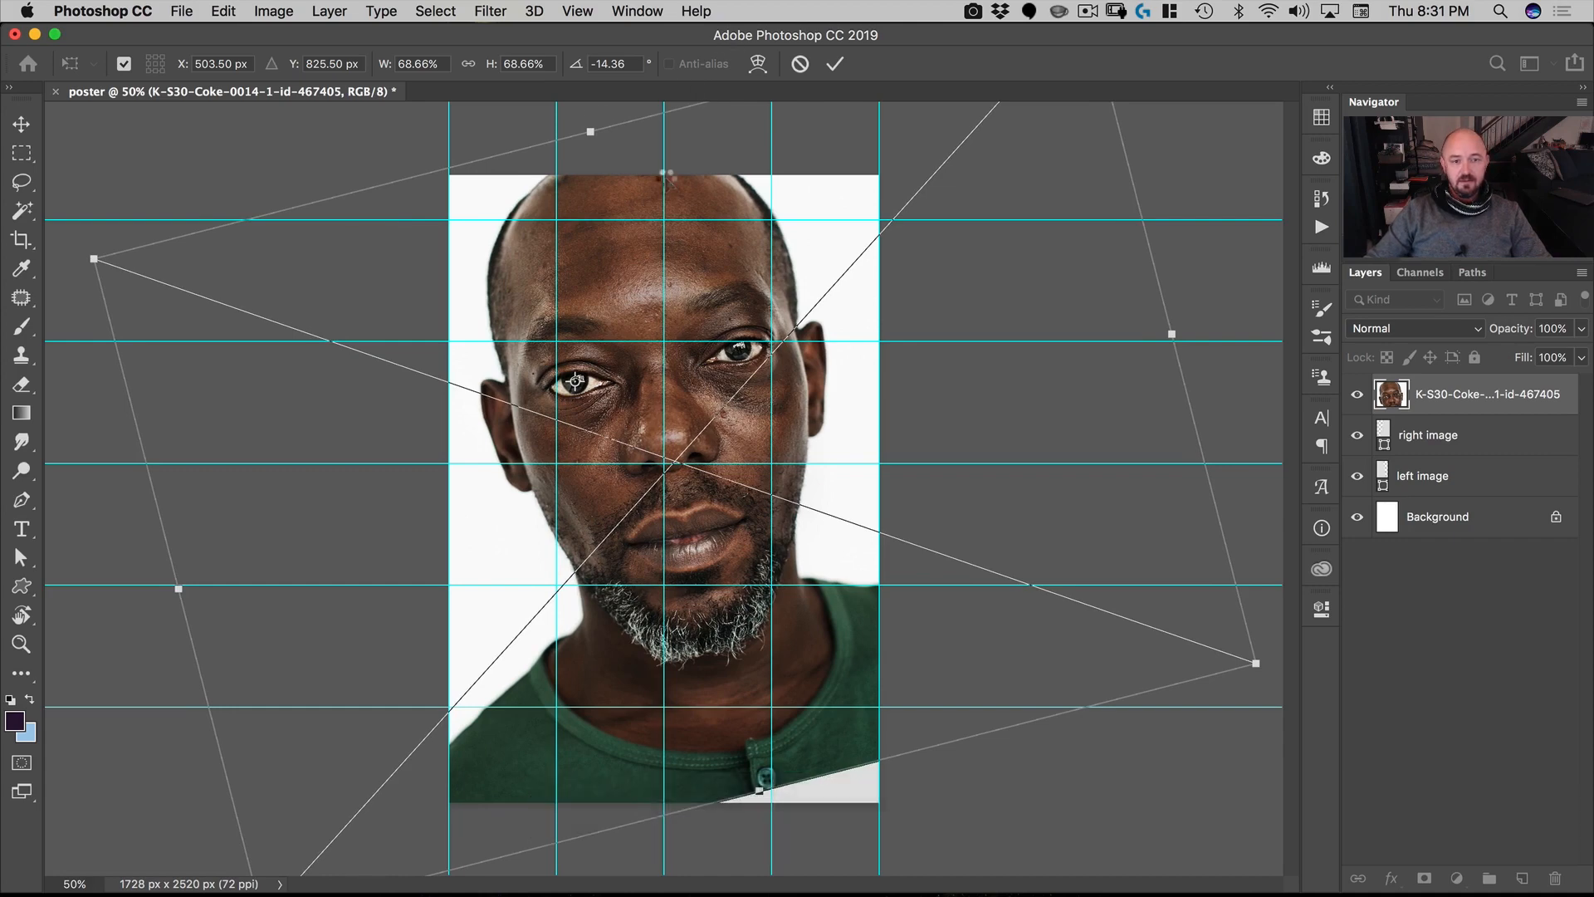
key("Return")
Step: Place image-from-rawpixel-id-325374-jpeg.jpg from the assets folder as an embedded image and enlarge it to about 316%
left_click(182, 11)
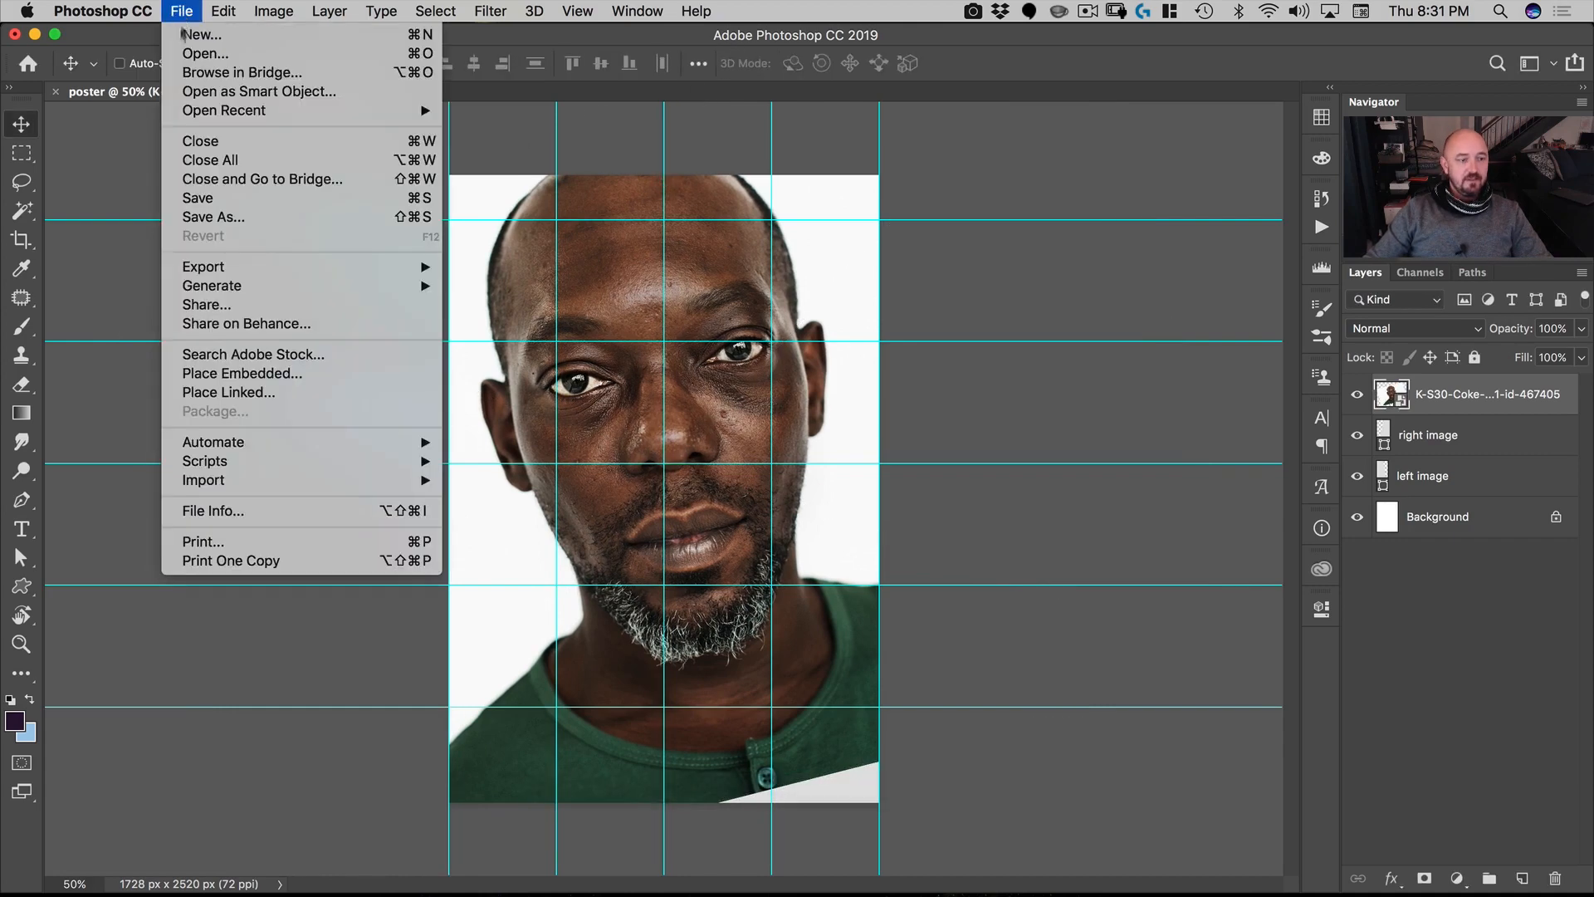
left_click(218, 373)
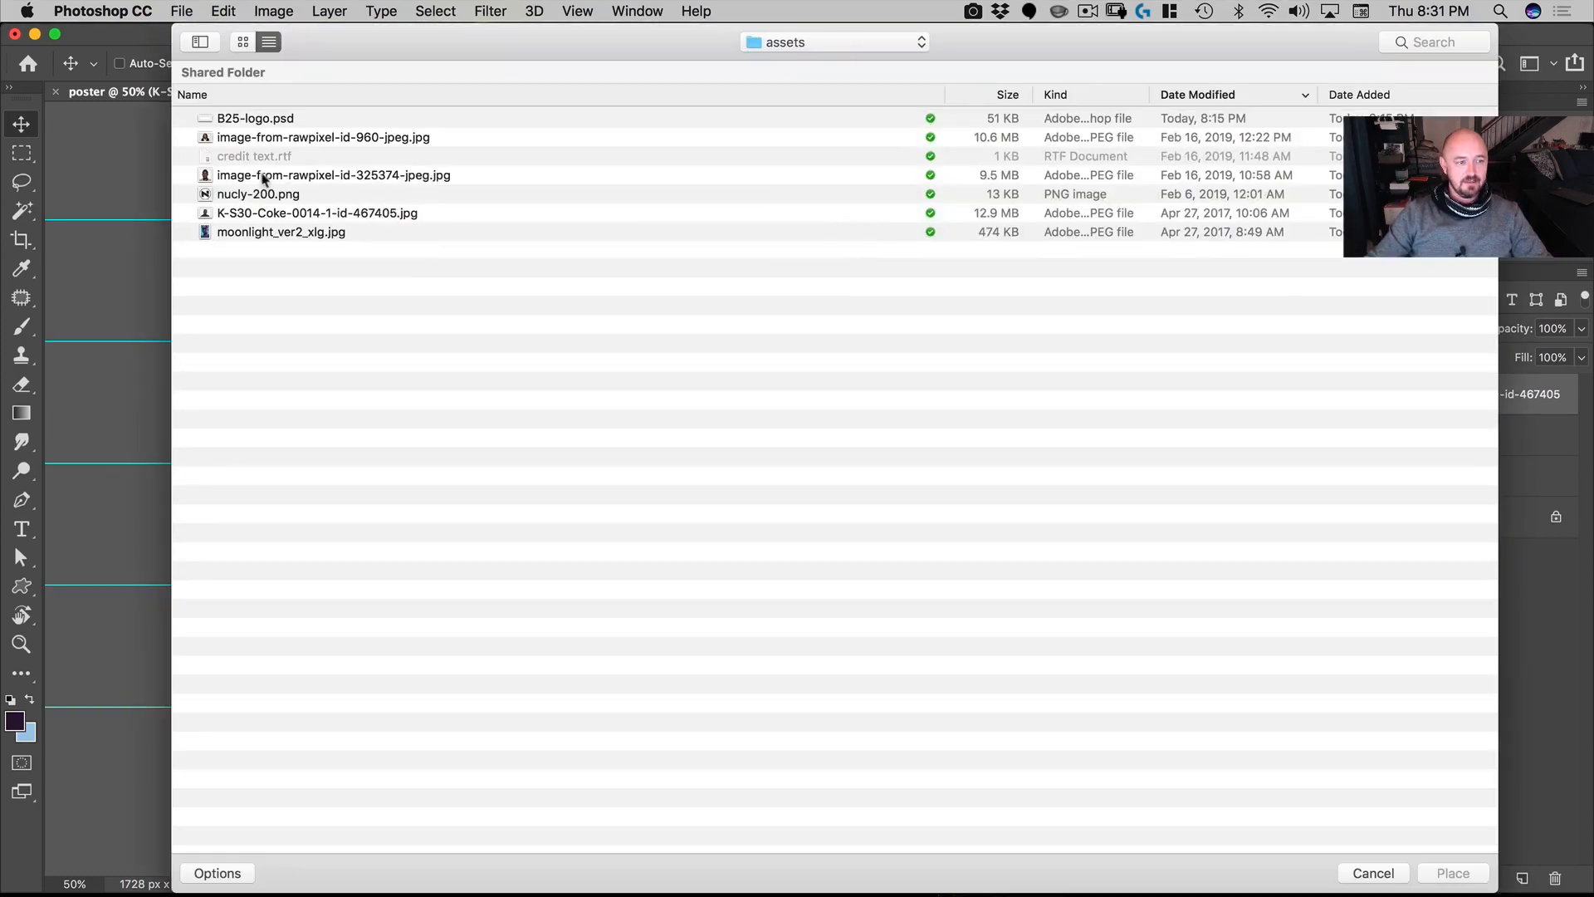
left_click(380, 177)
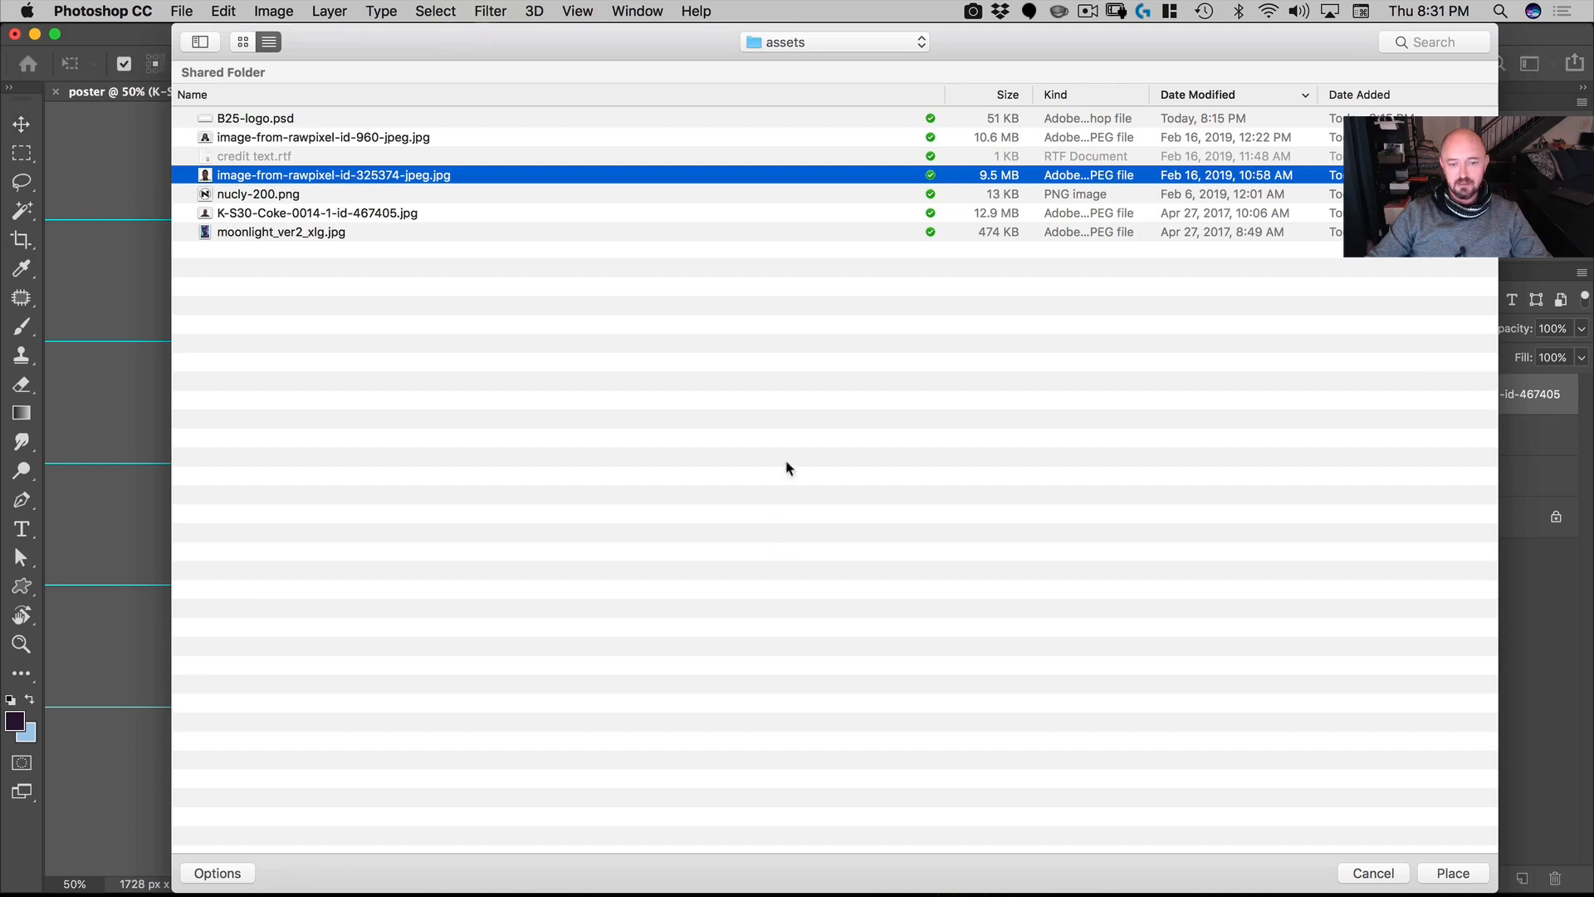
key("Return")
left_click_drag(779, 373, 1029, 125)
double_click(698, 253)
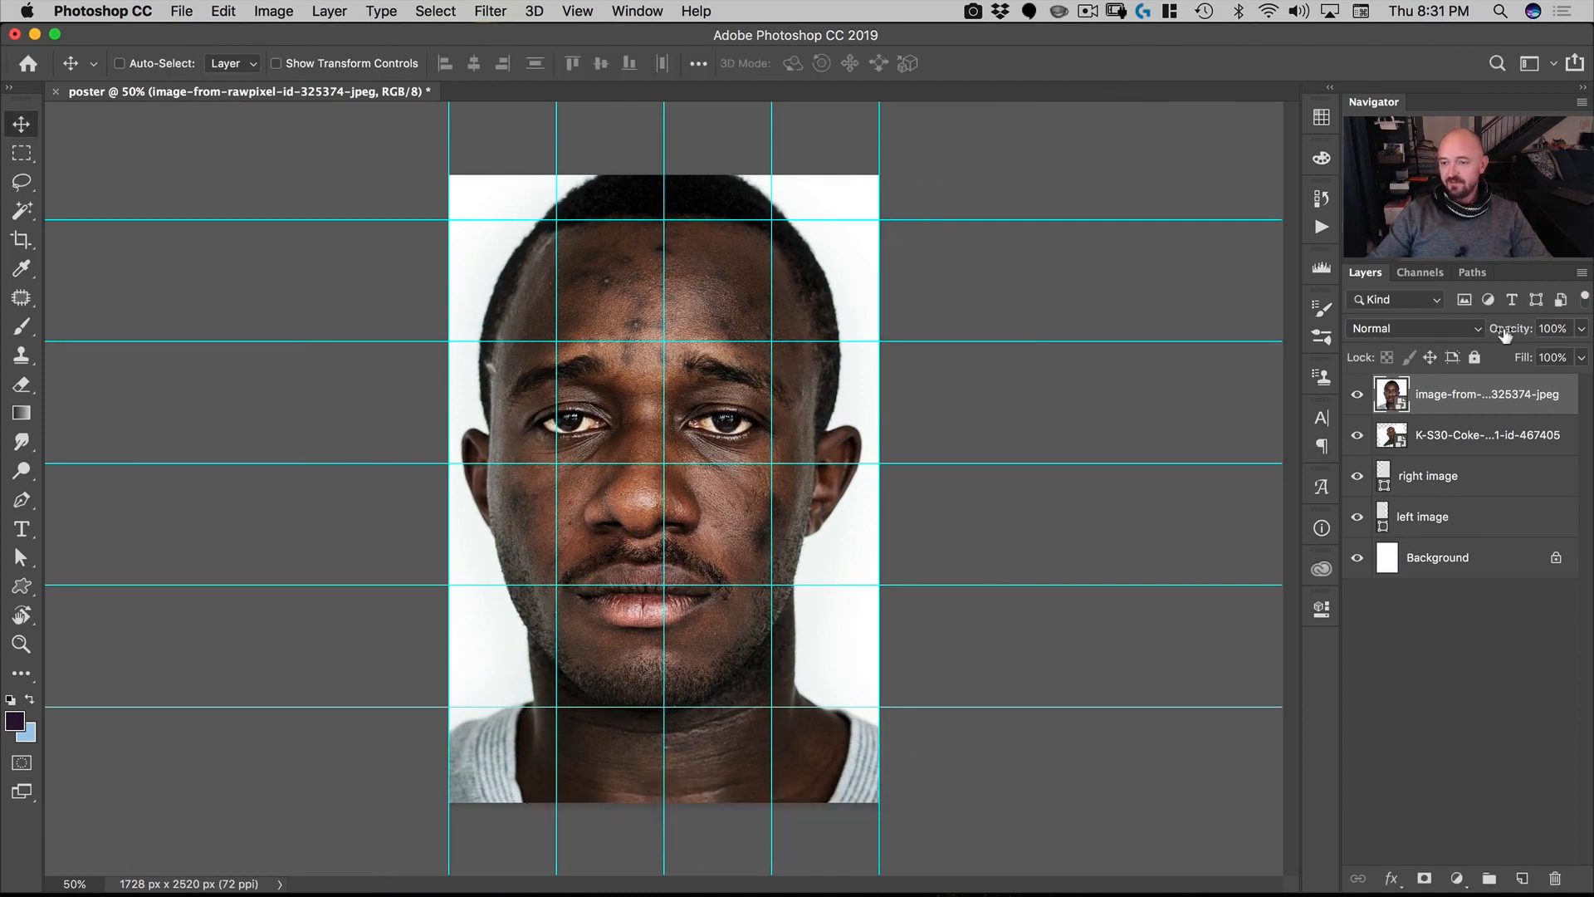
Step: Set the 325374 portrait's opacity to 50% and align its left eye over the left eye of the portrait beneath
key("5")
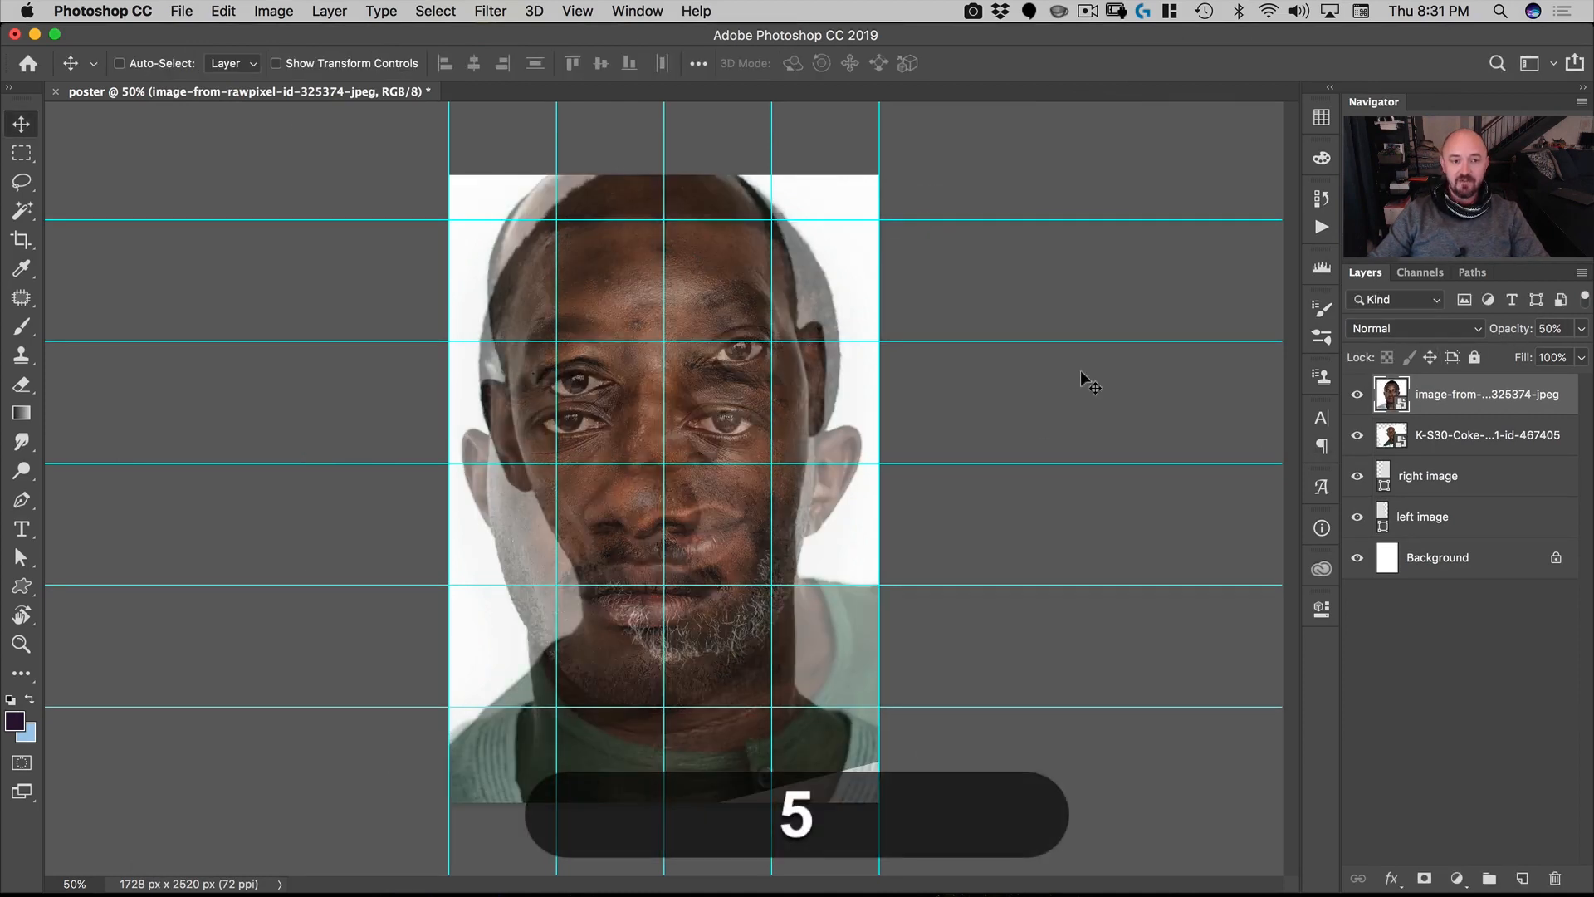
left_click_drag(691, 577, 689, 536)
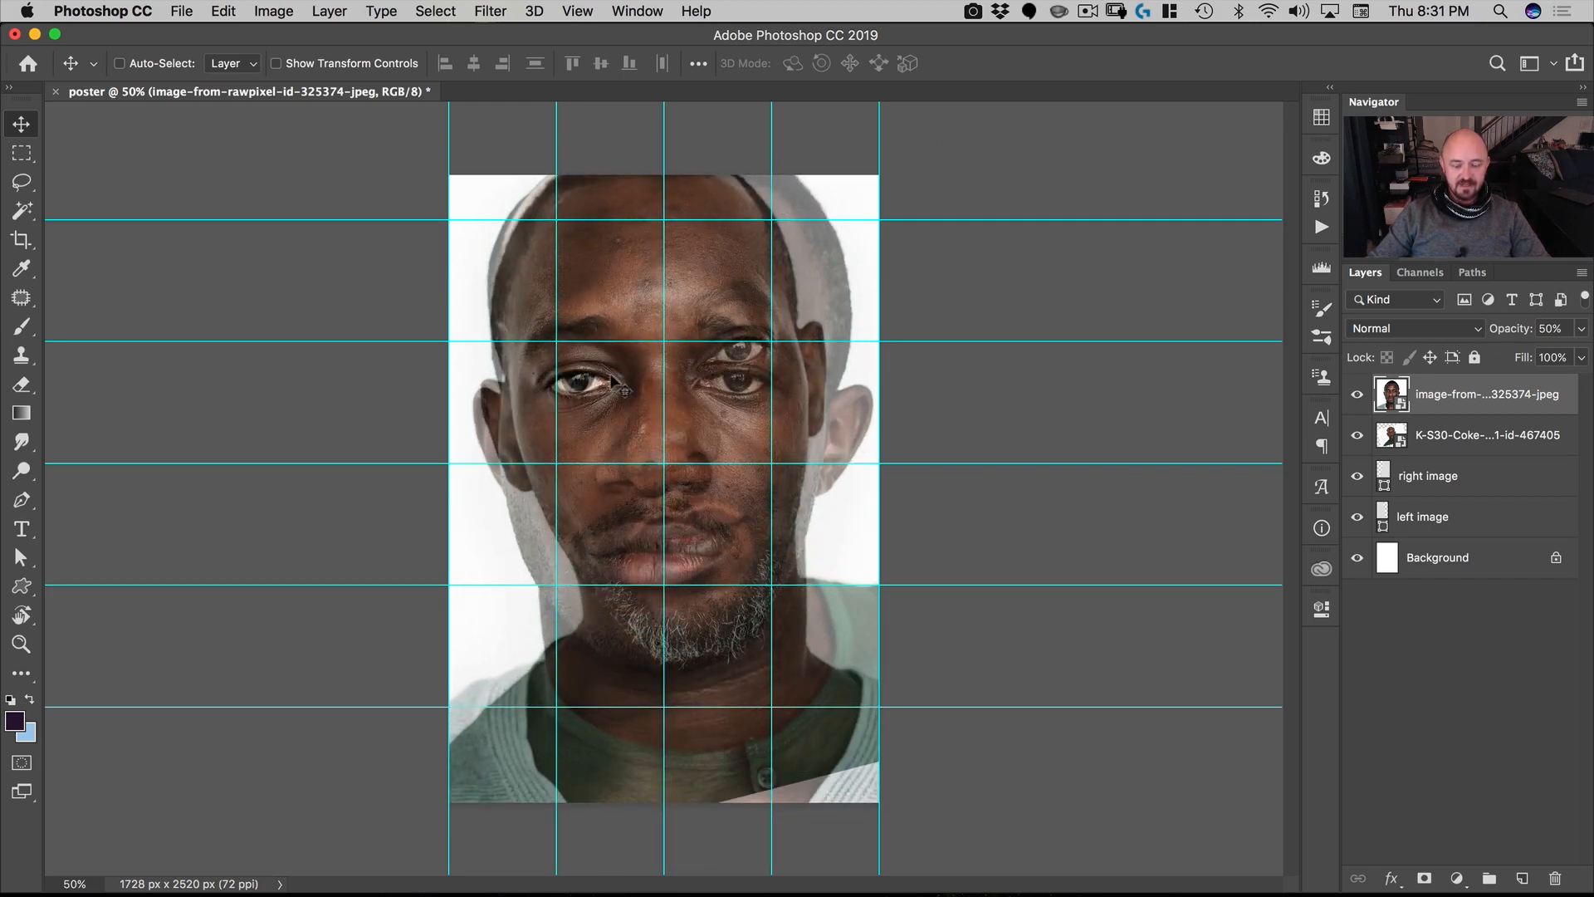
left_click_drag(672, 418, 670, 438)
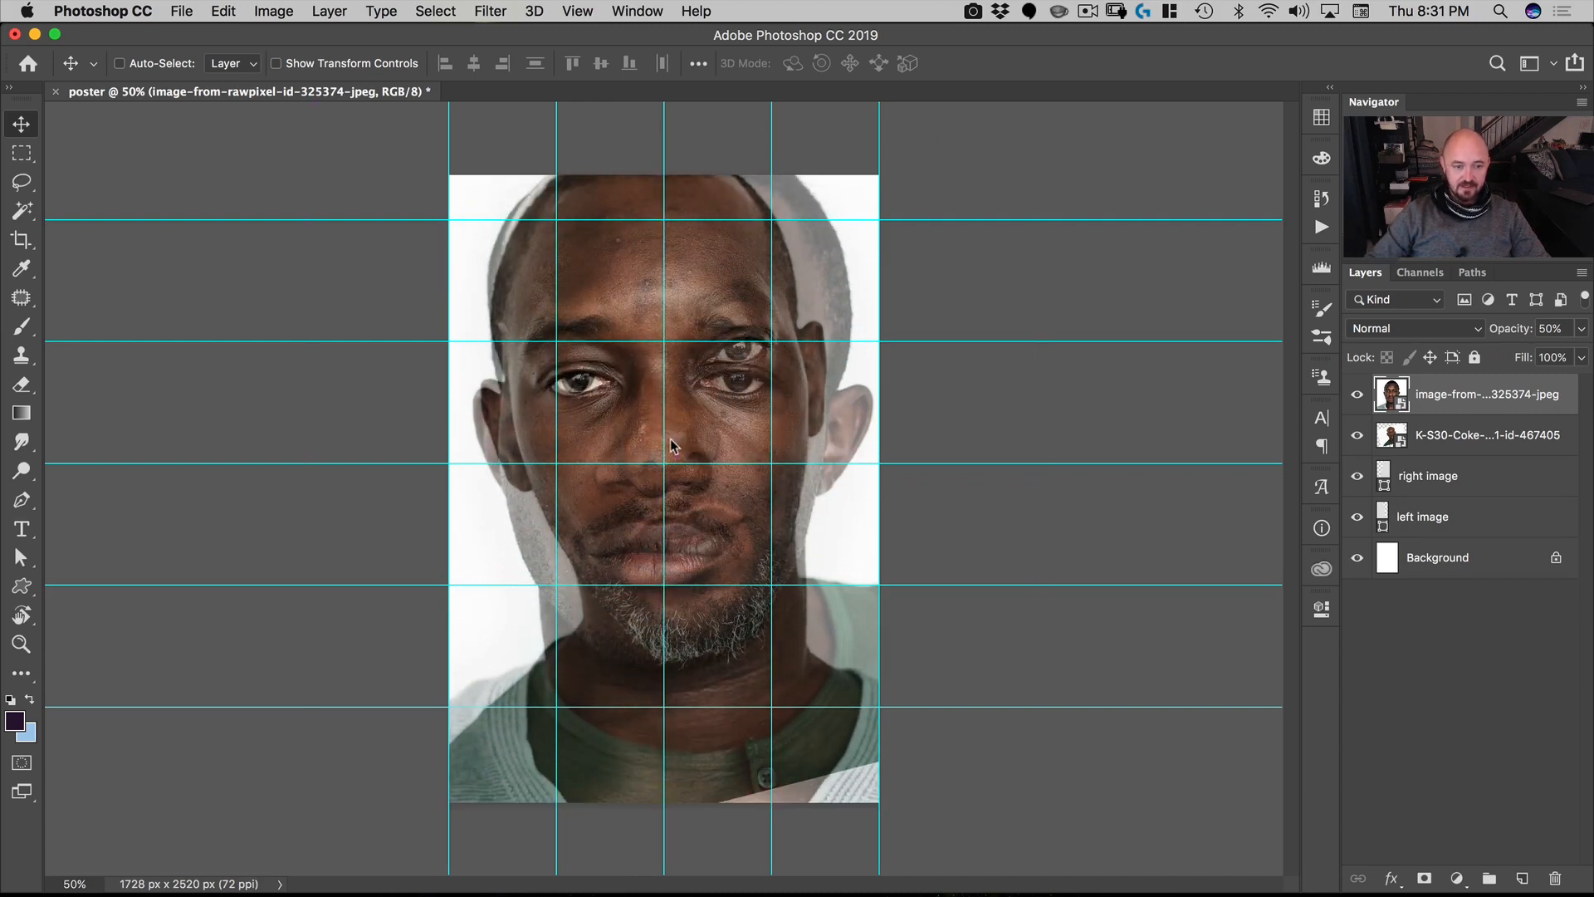
key("Down")
key("Left")
key("Left")
key("Left")
key("Left")
key("Left")
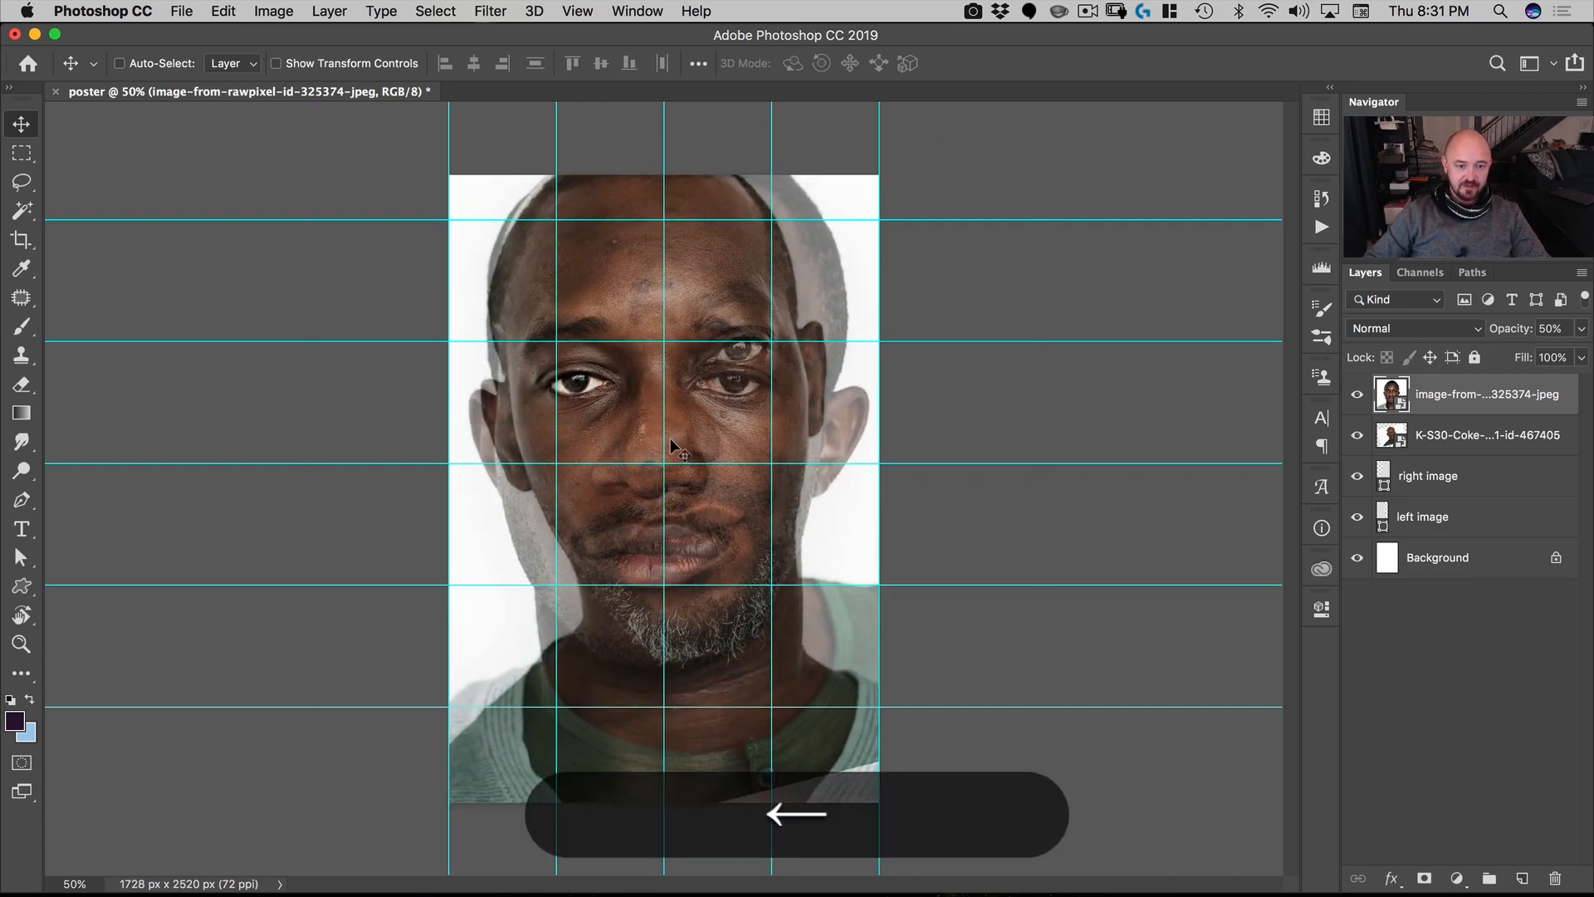
key("Right")
key("Left")
key("super+Left")
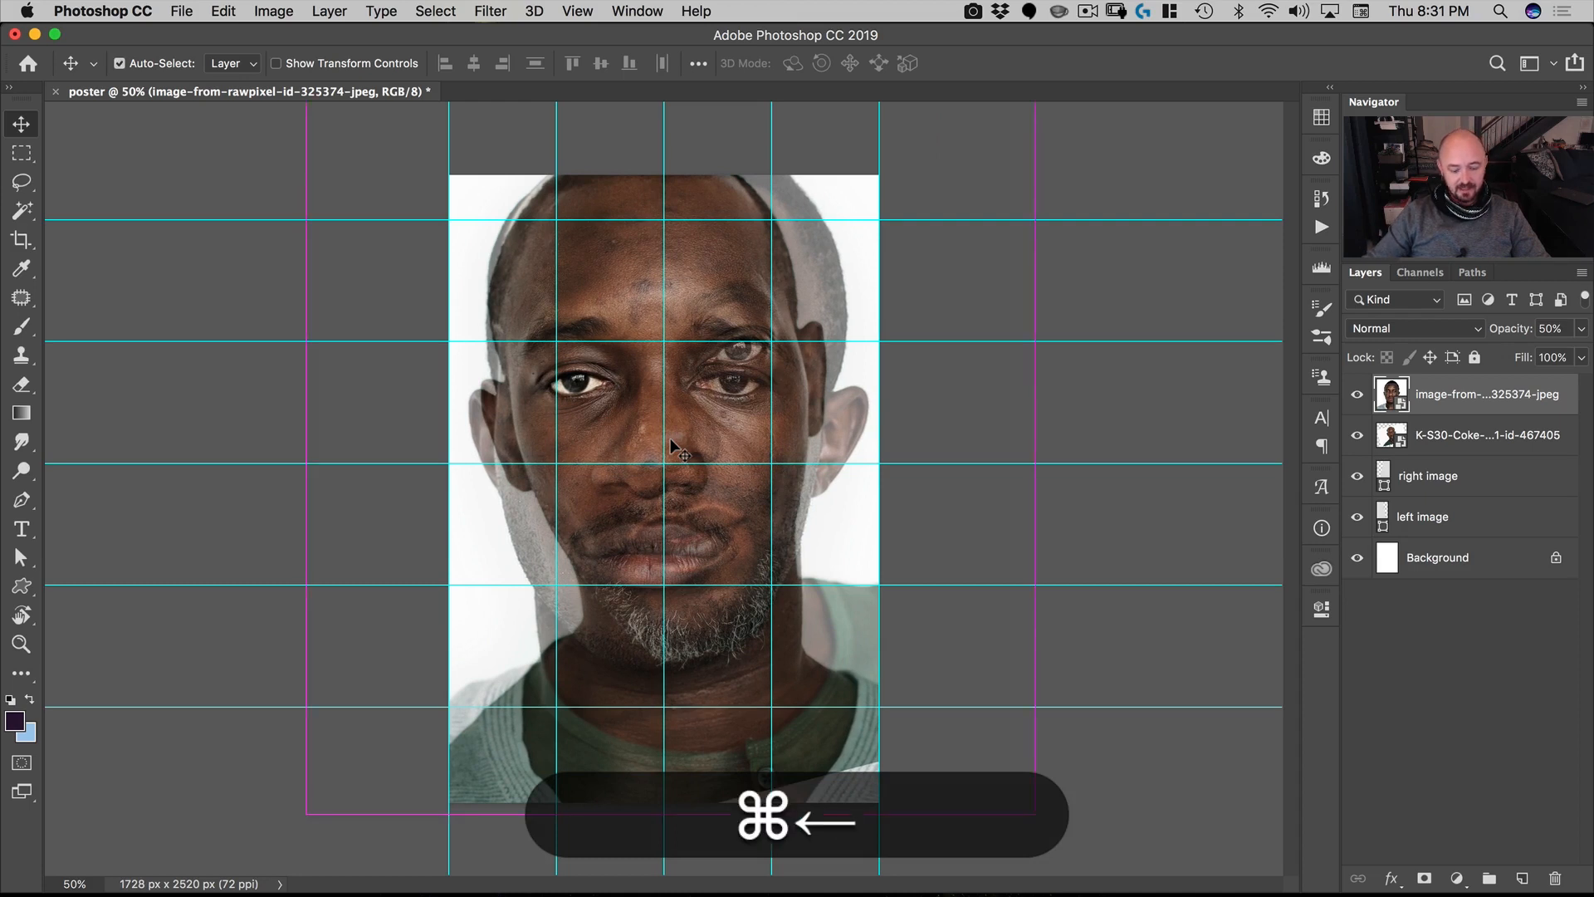
Step: Transform the 325374 portrait around its left eye, rotating it about -11.1° and scaling it to about 292%
key("super+t")
left_click_drag(671, 449, 575, 380)
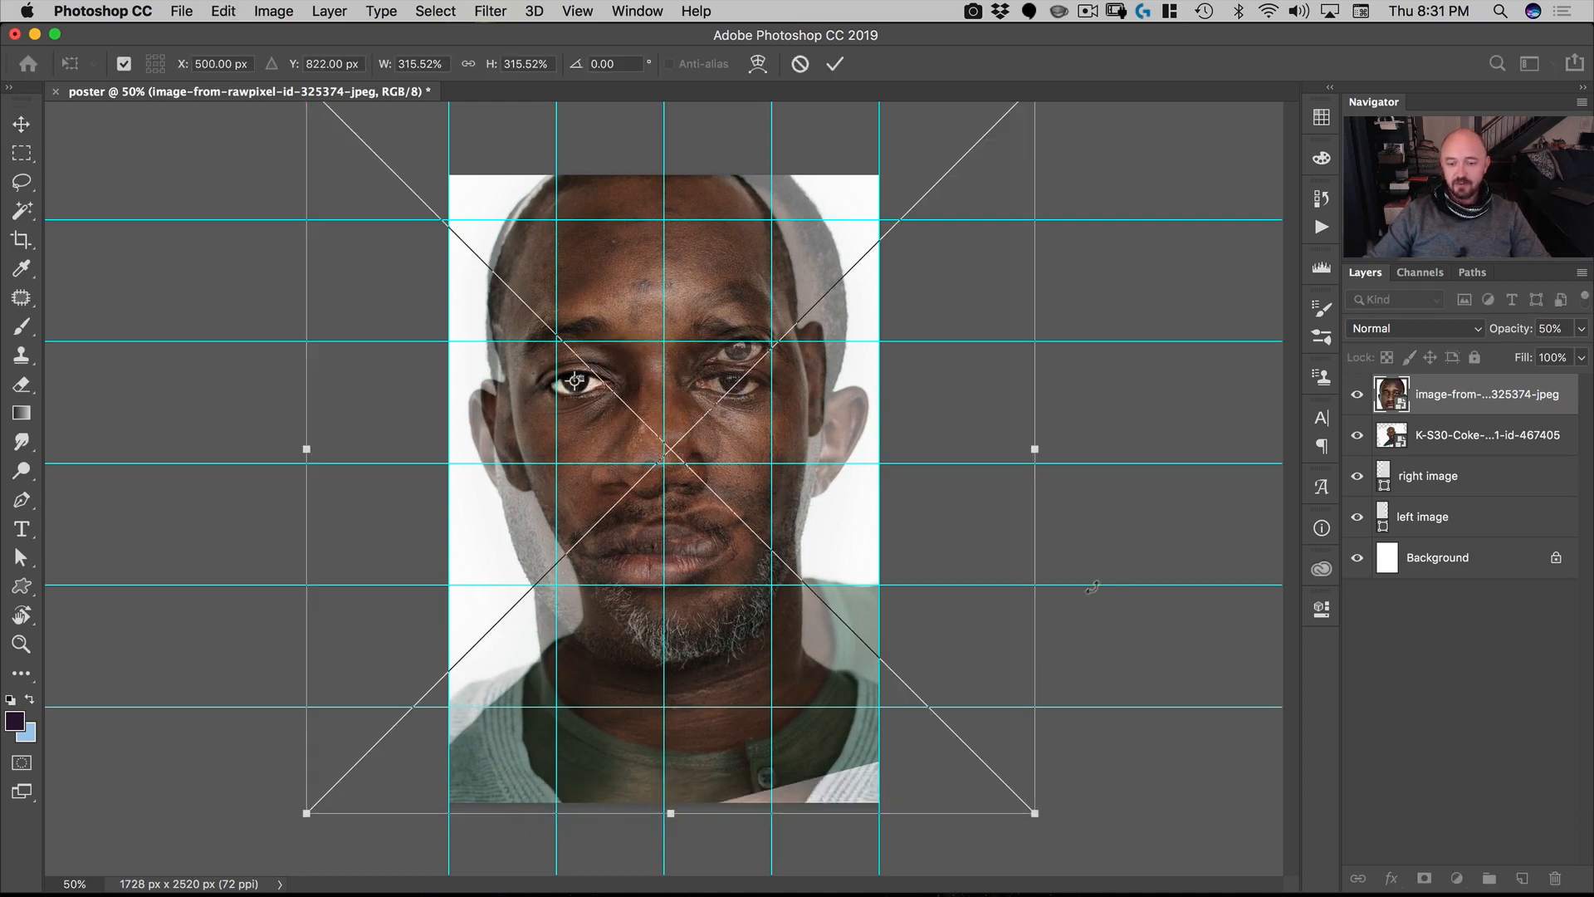
left_click_drag(1079, 615, 1102, 515)
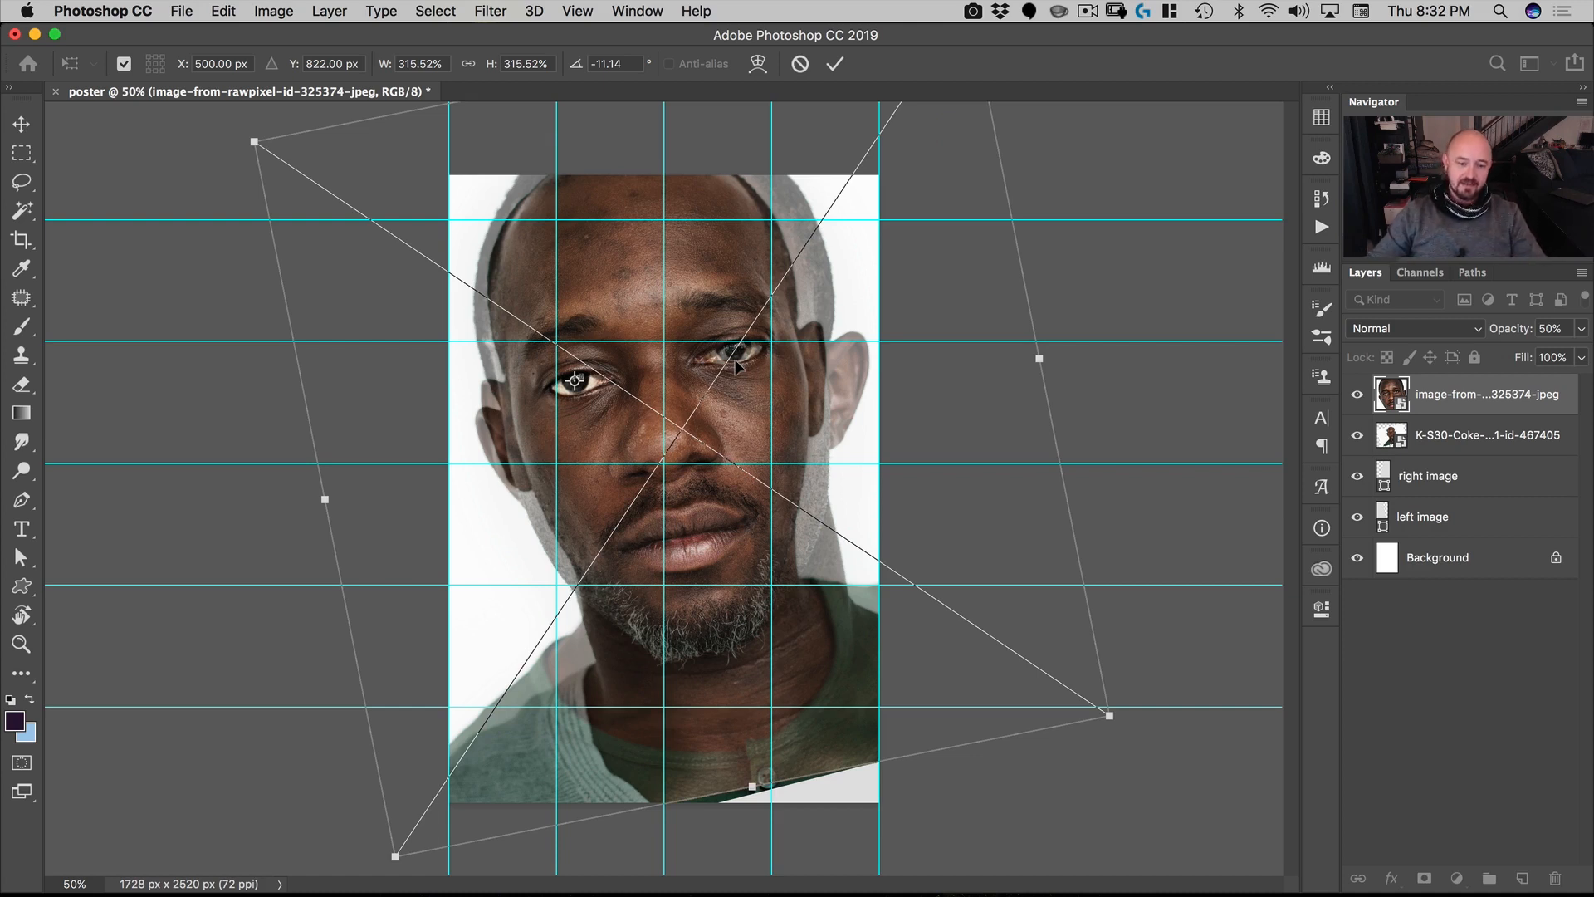
left_click_drag(1110, 714, 1069, 690)
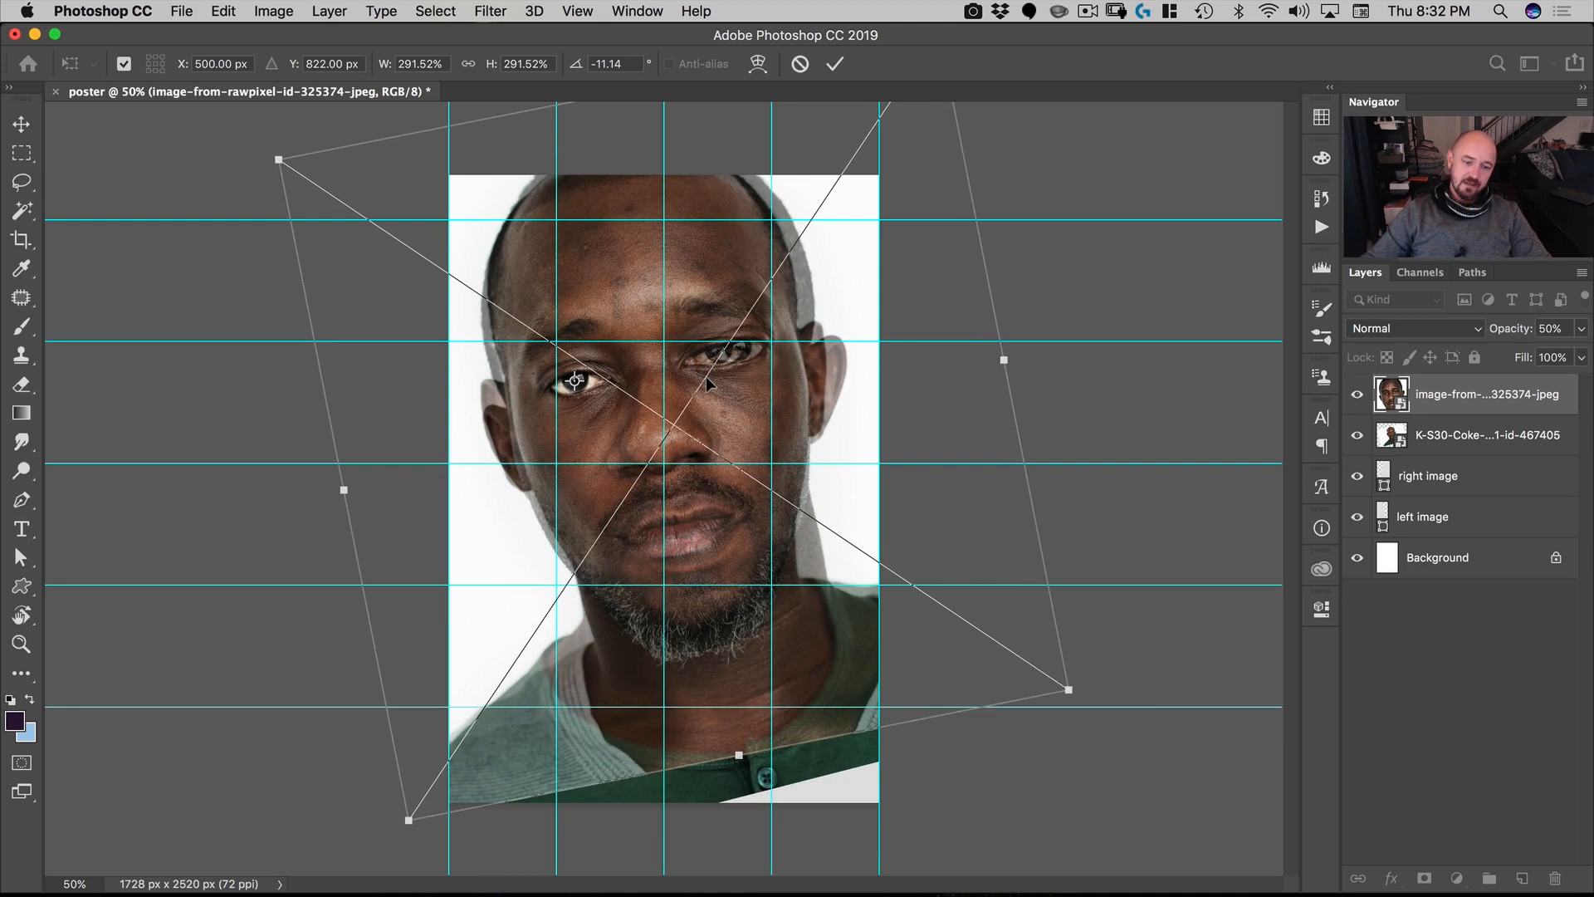
Step: Nudge the 325374 portrait to fine-tune its facial alignment, apply the transform, and restore its opacity to 100%
key("Right")
key("Right")
key("Left")
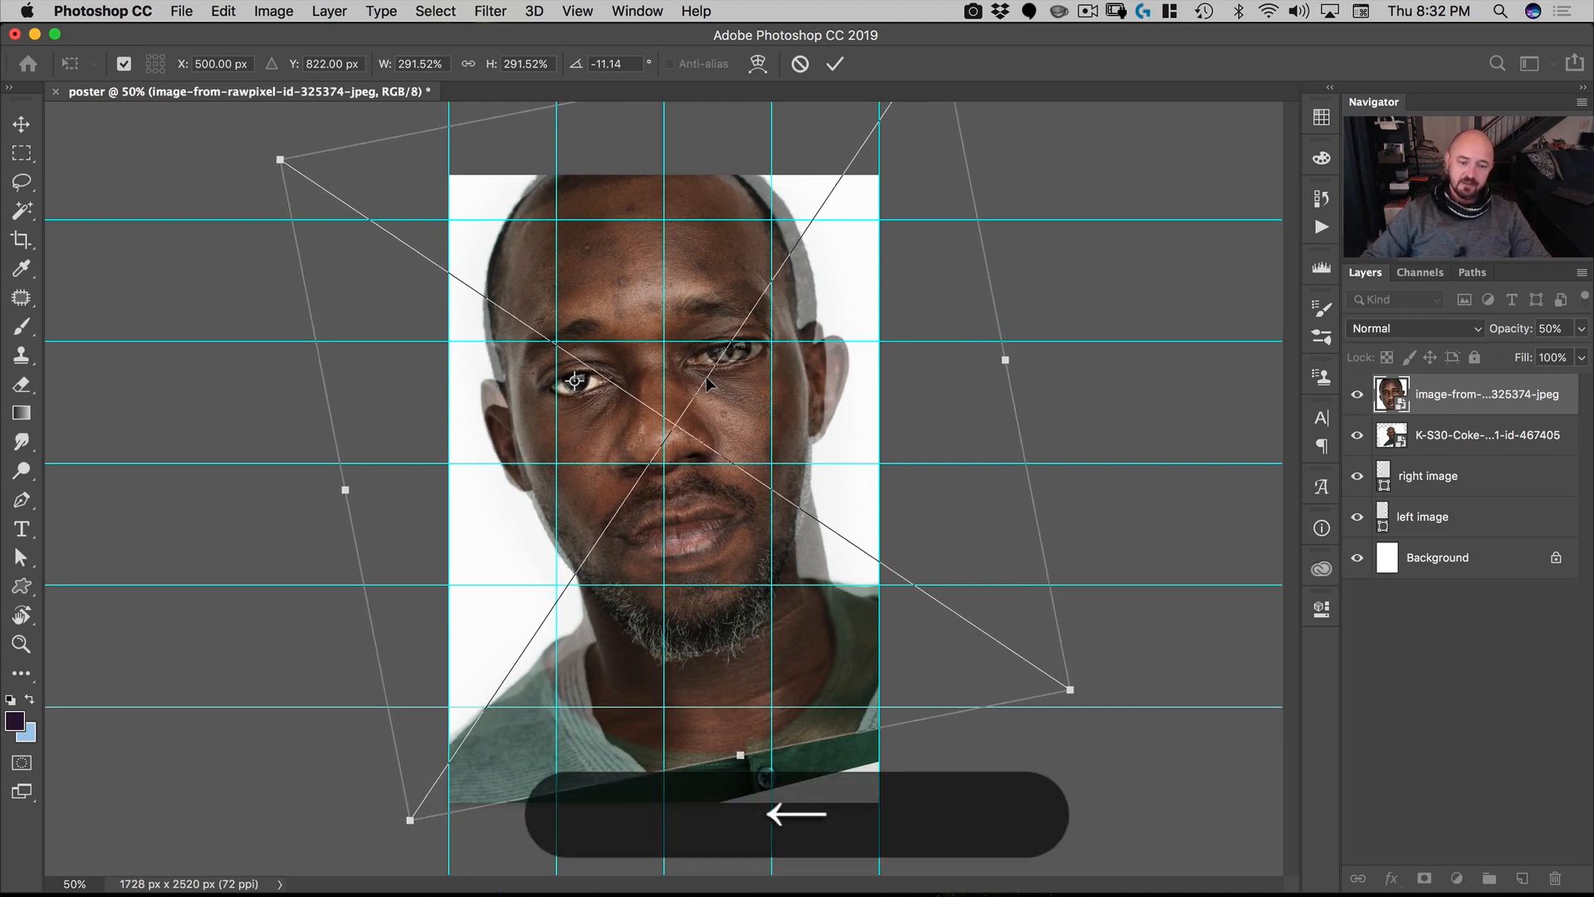
key("Right")
key("Left")
key("Up")
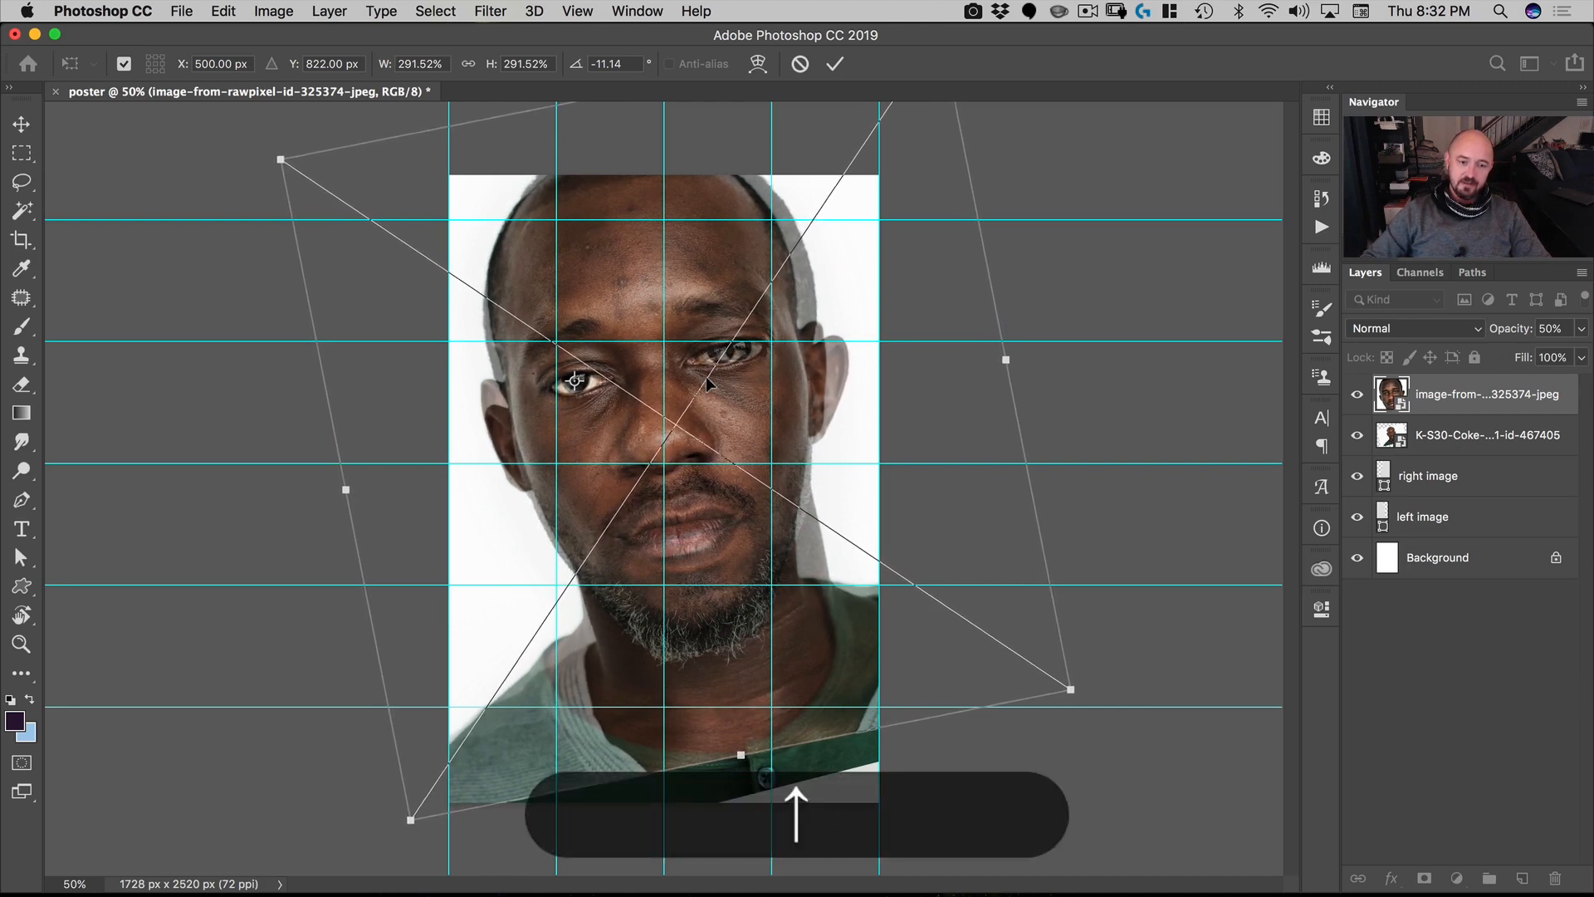
key("Down")
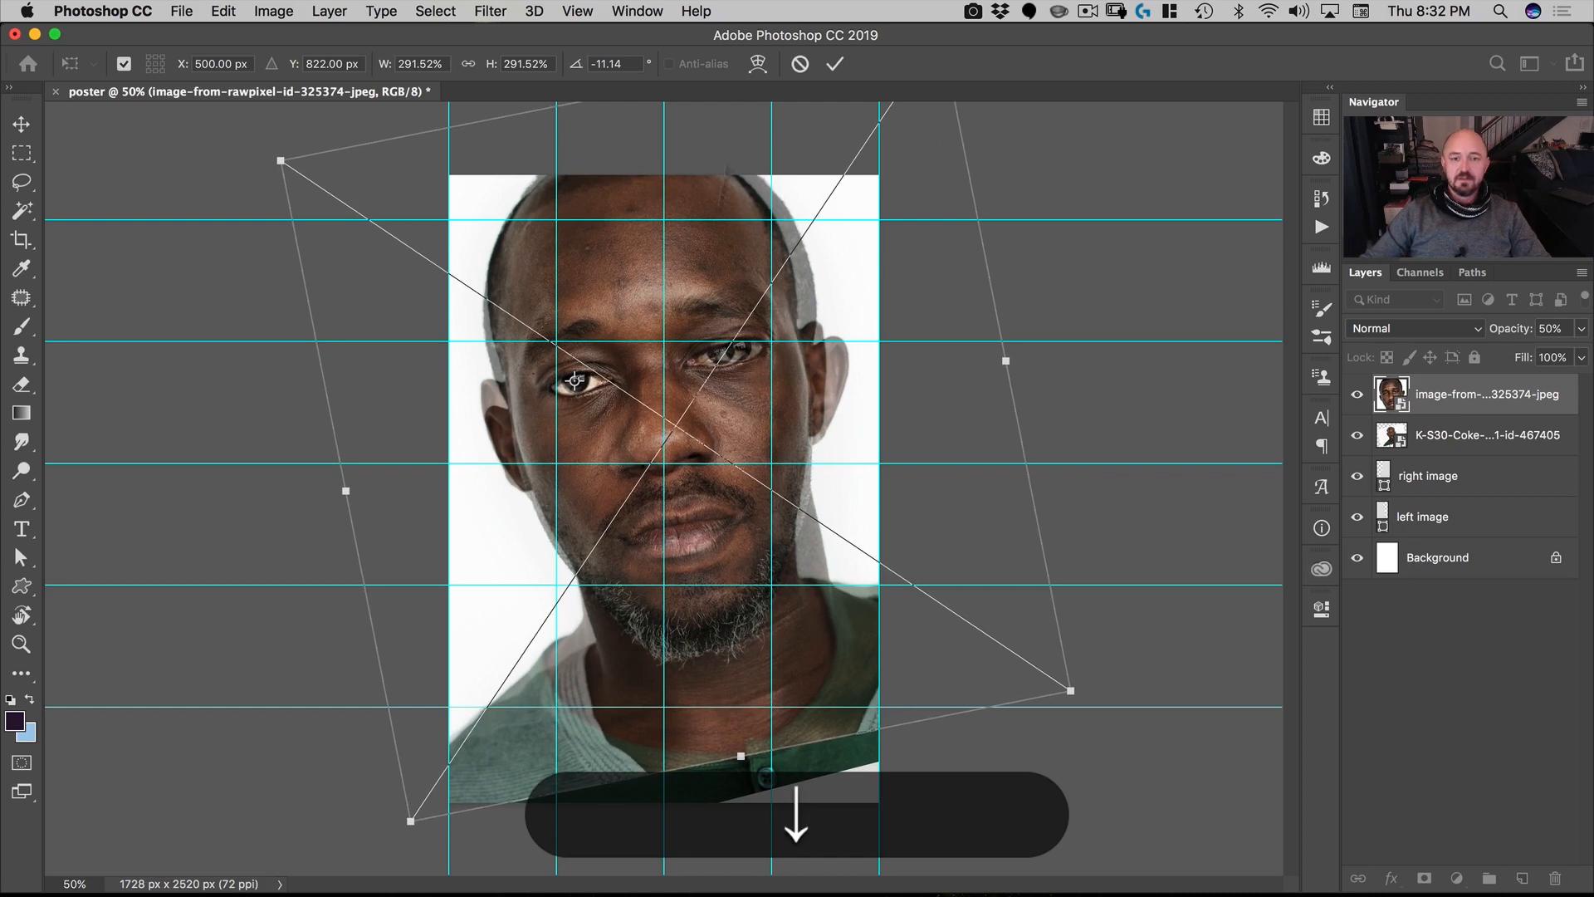
left_click(835, 64)
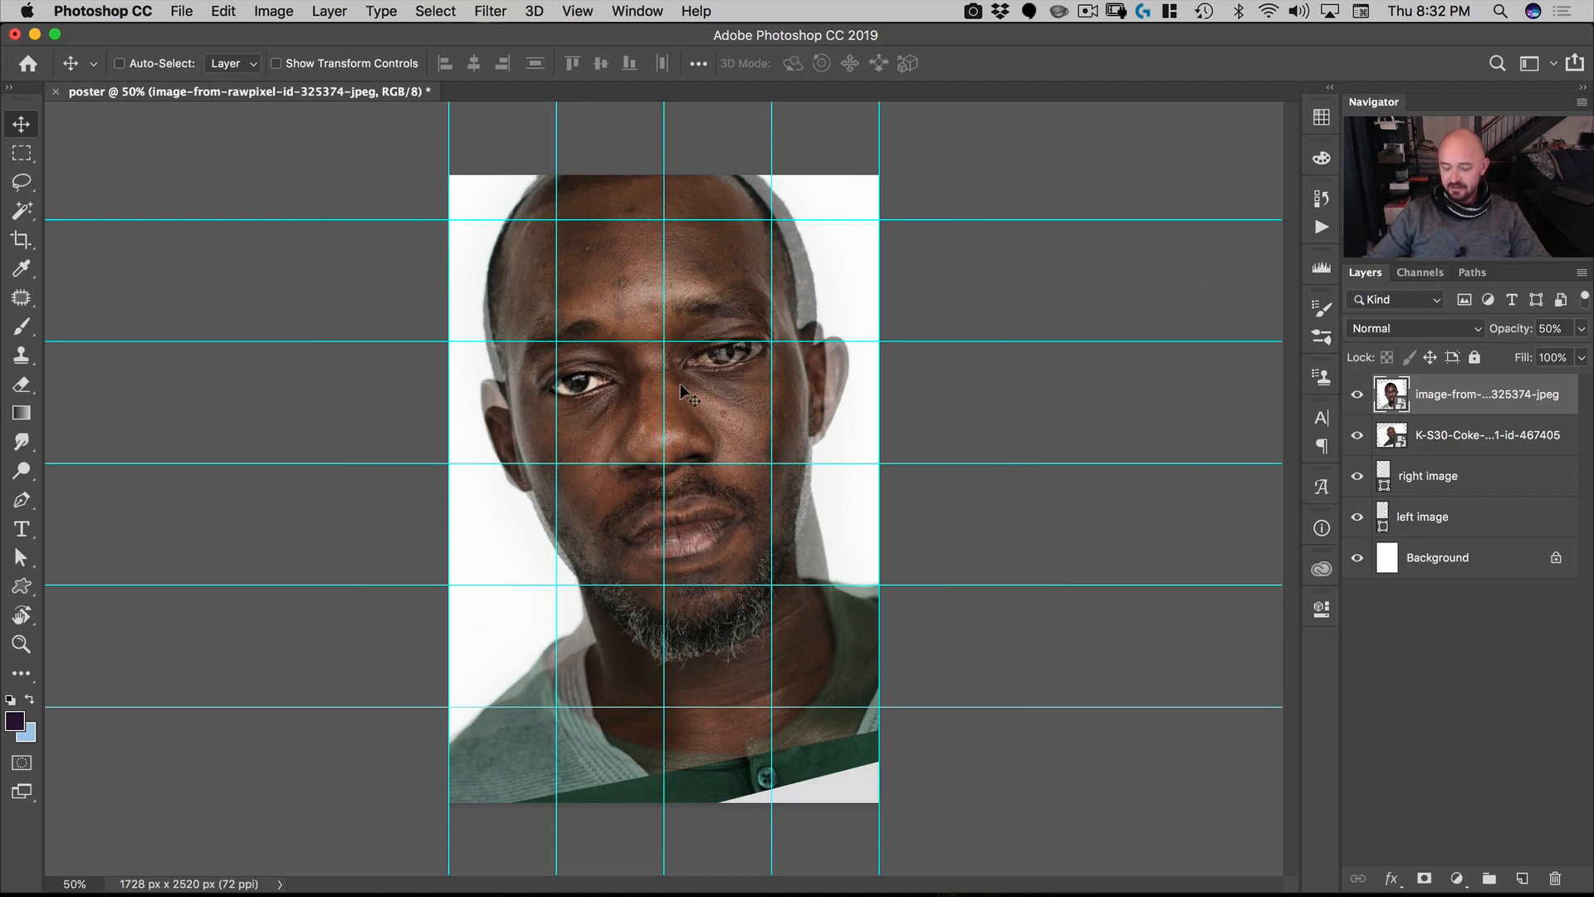
key("0")
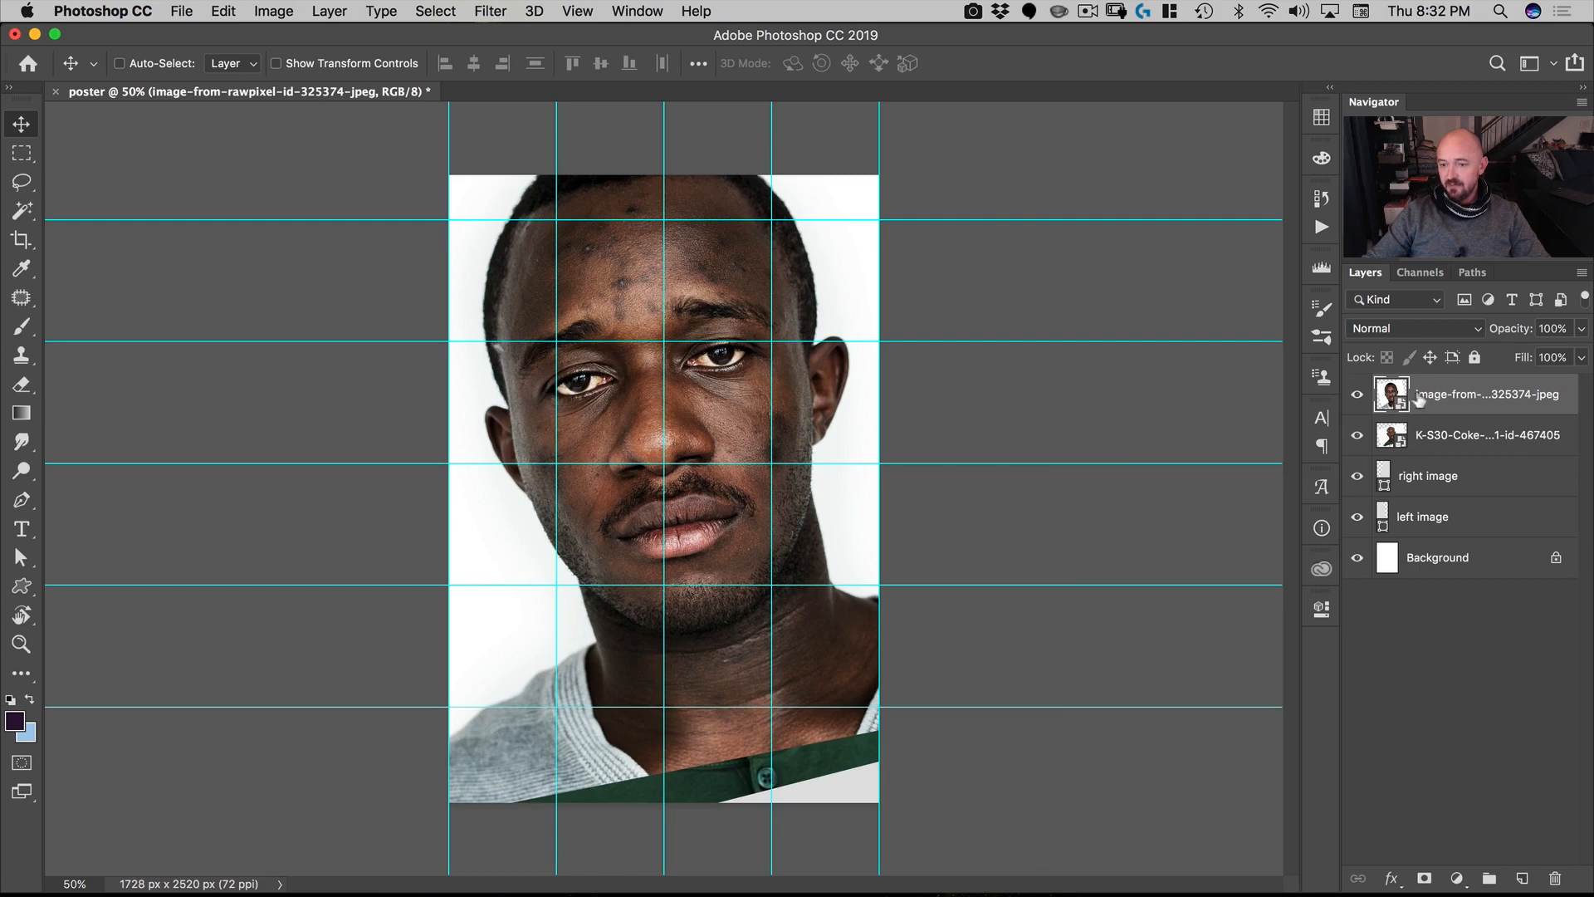
Step: Clip the 325374 portrait to the "right image" shape and the K-S30-Coke portrait to the "left image" shape
left_click_drag(1391, 395, 1401, 448)
key("alt")
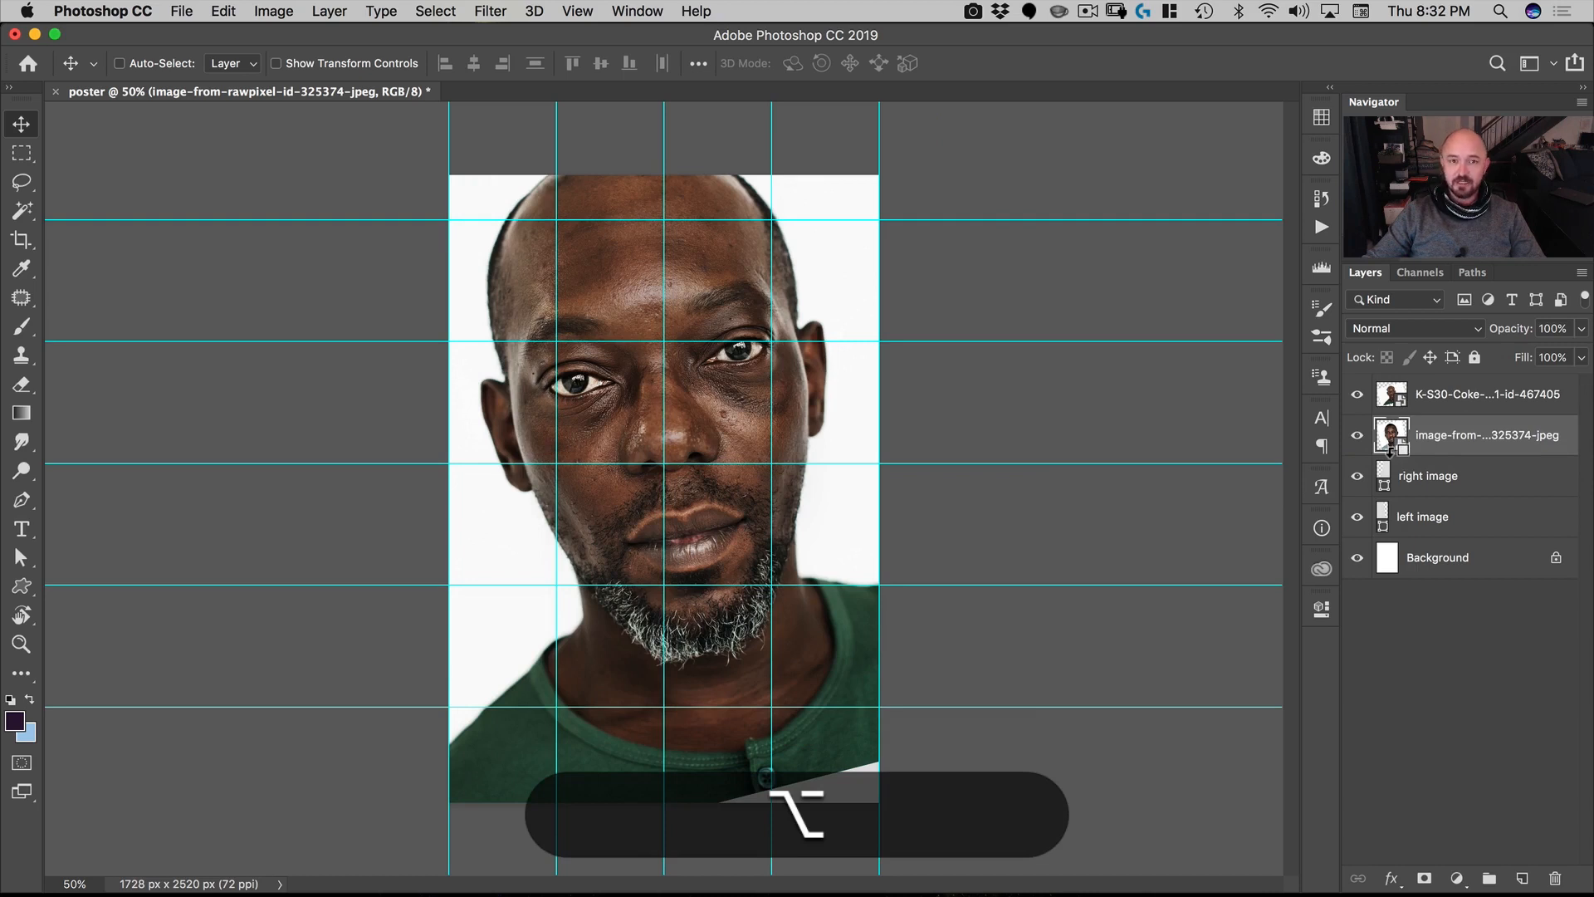
left_click(1389, 453, "alt")
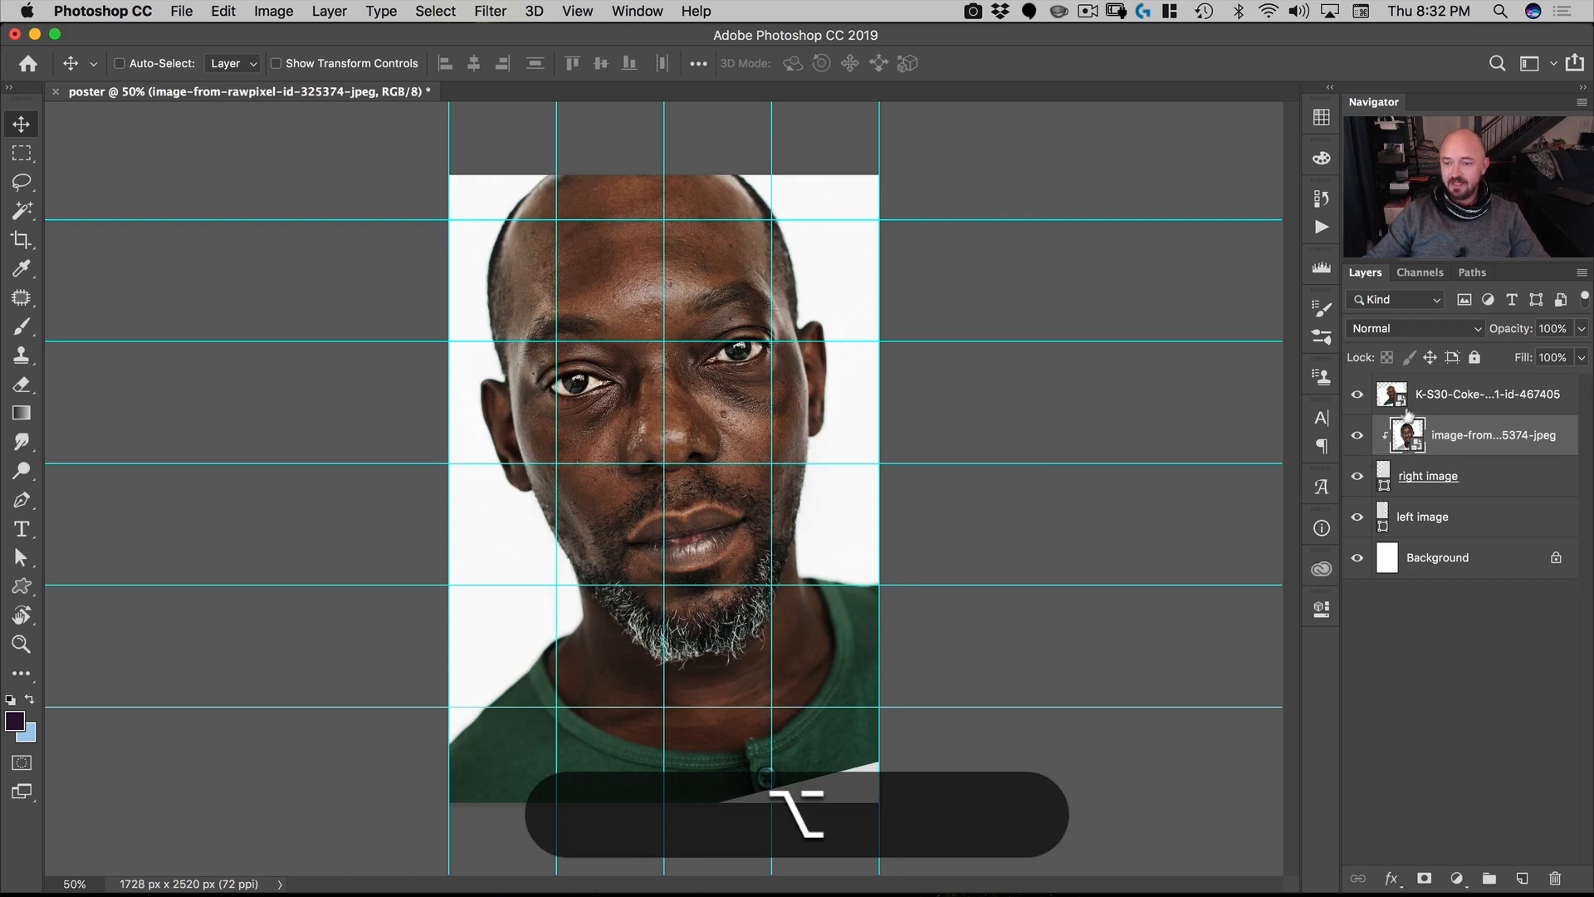
left_click_drag(1408, 397, 1411, 508)
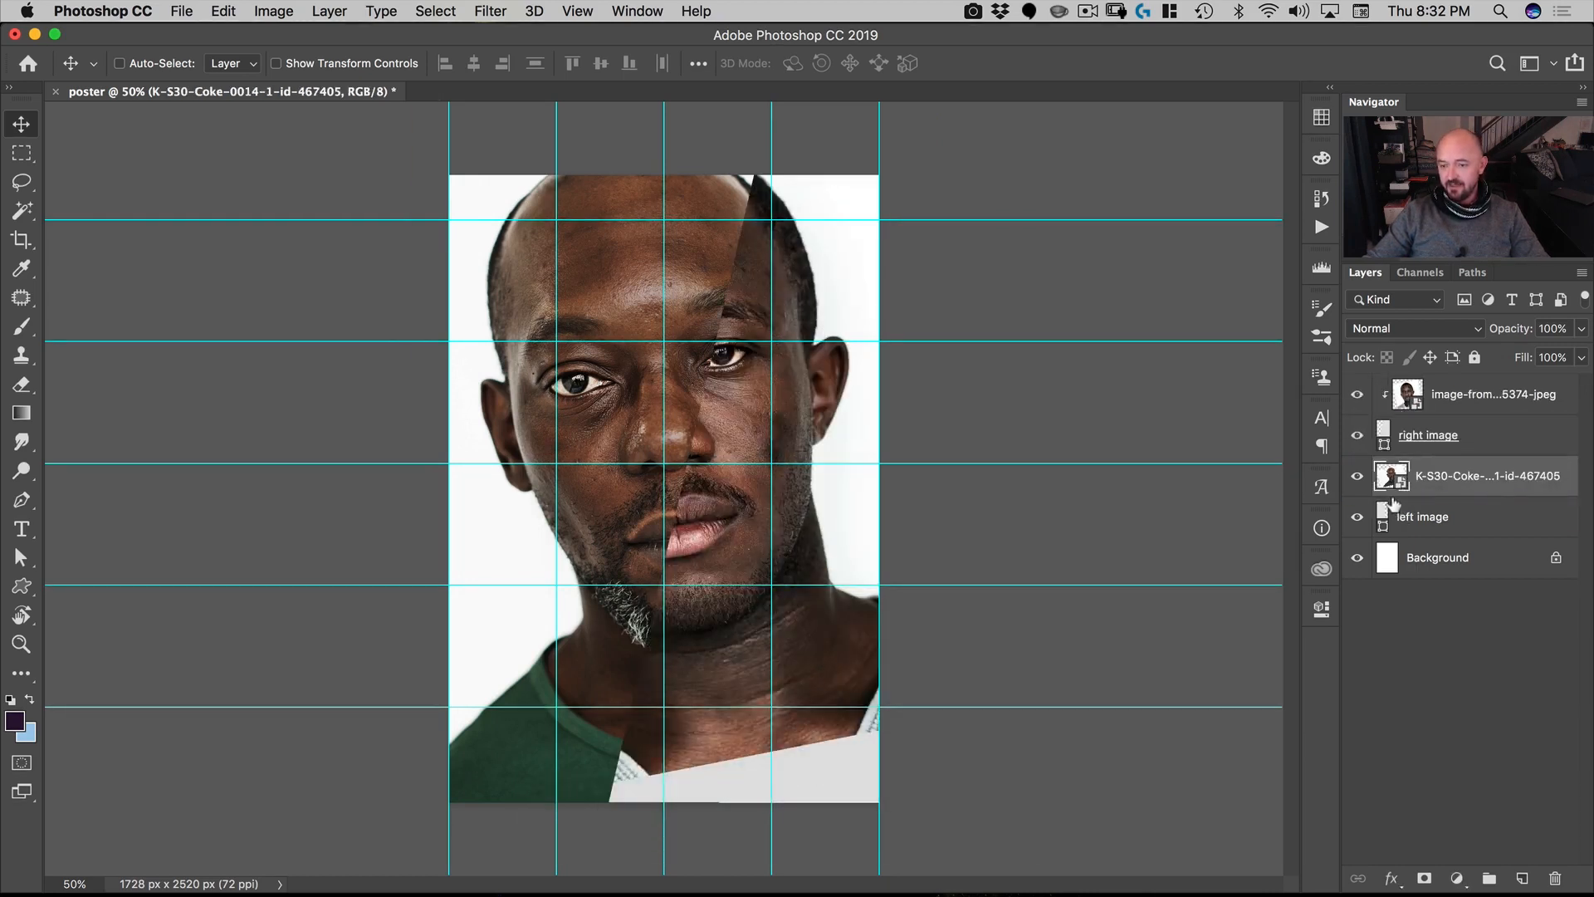
left_click(1391, 496, "alt")
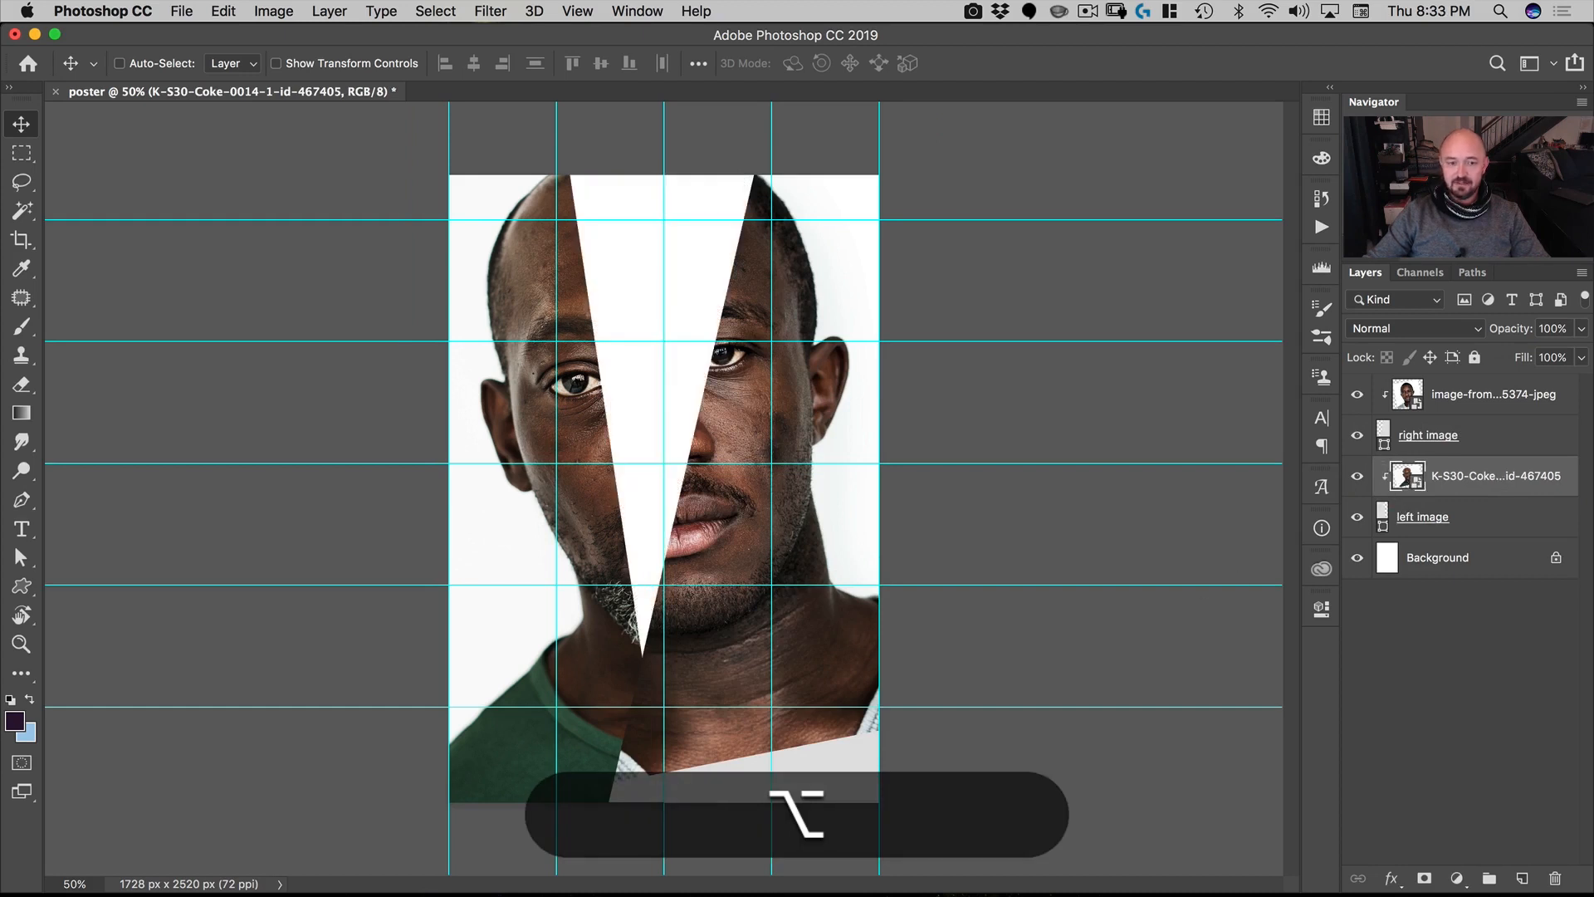
Step: Place image-from-rawpixel-id-960-jpeg.jpg as an embedded image just above the Background layer and enlarge it to about 406%
left_click(1428, 571)
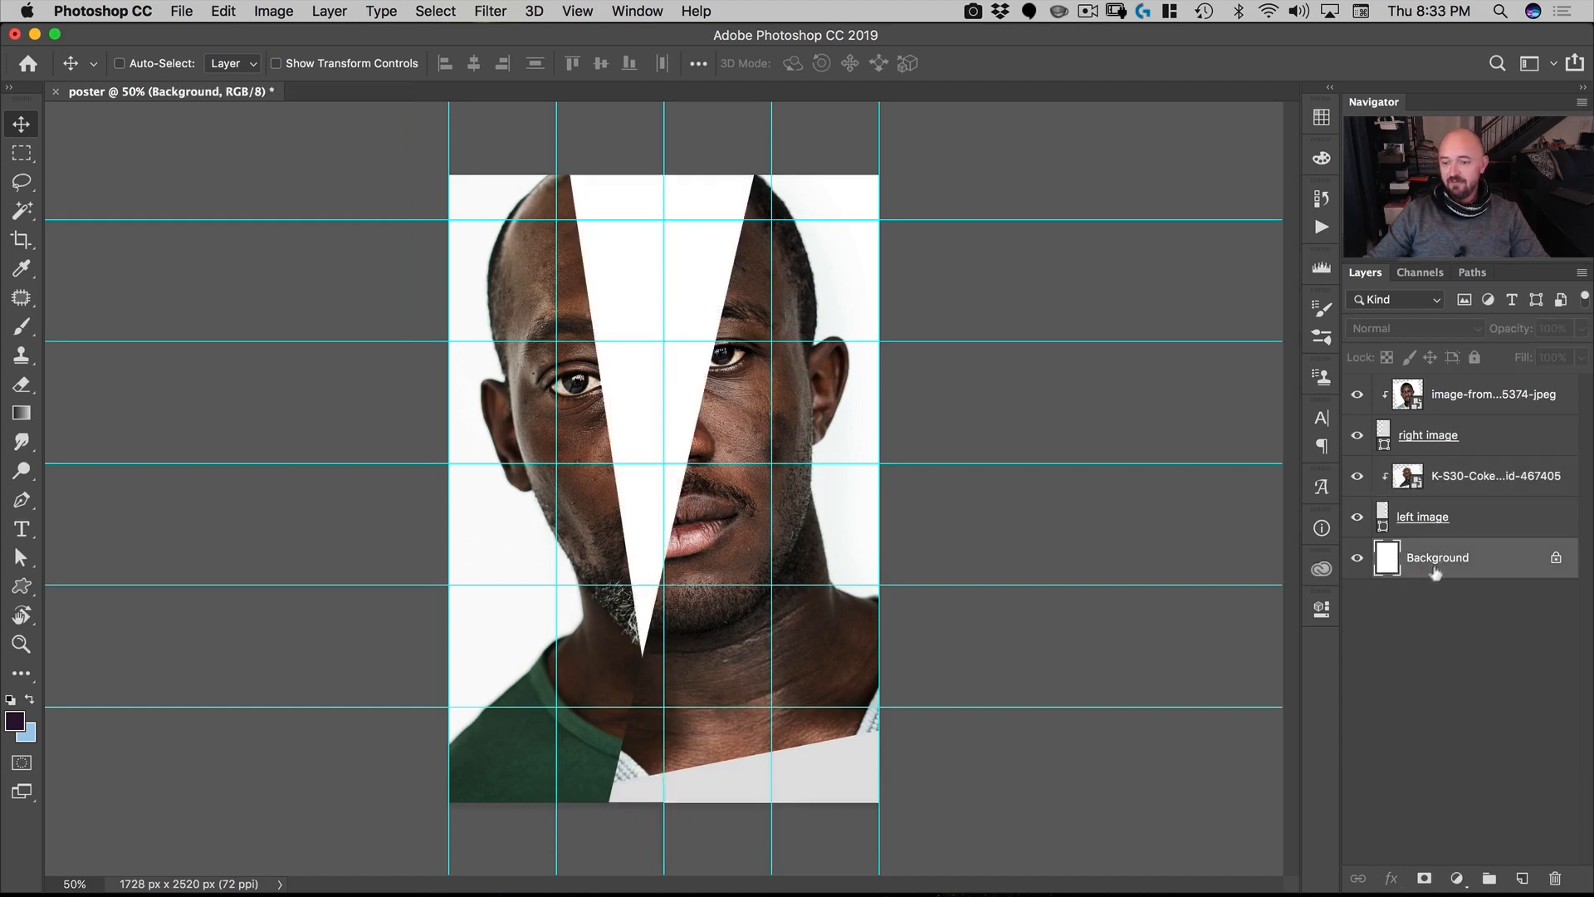
left_click(176, 11)
left_click(238, 368)
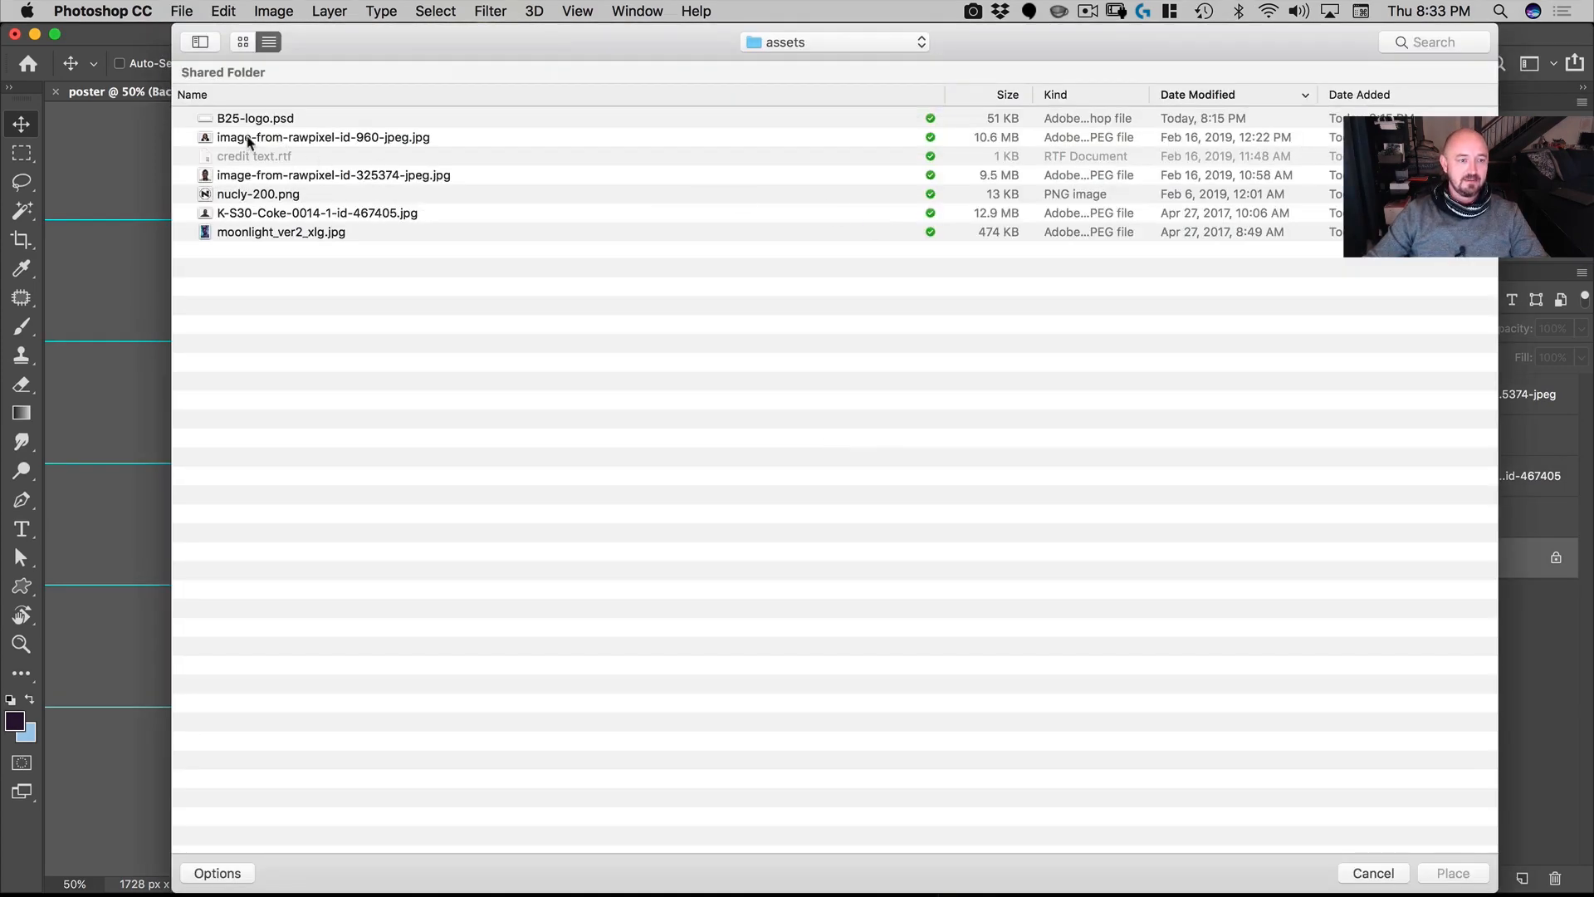
left_click(247, 138)
double_click(247, 138)
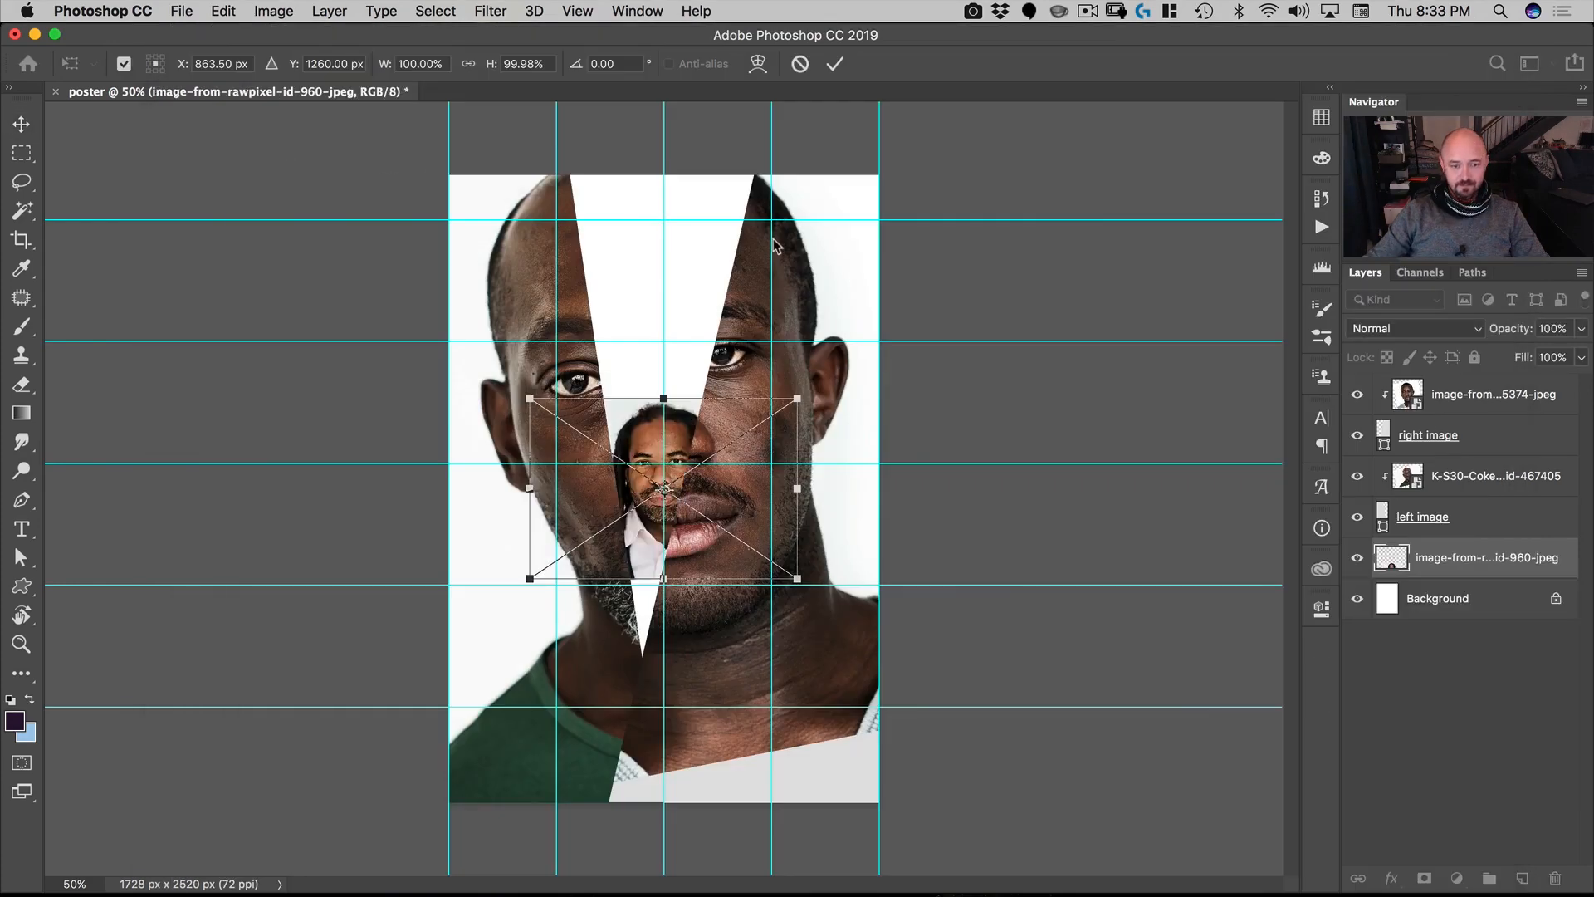
left_click_drag(799, 399, 1204, 109)
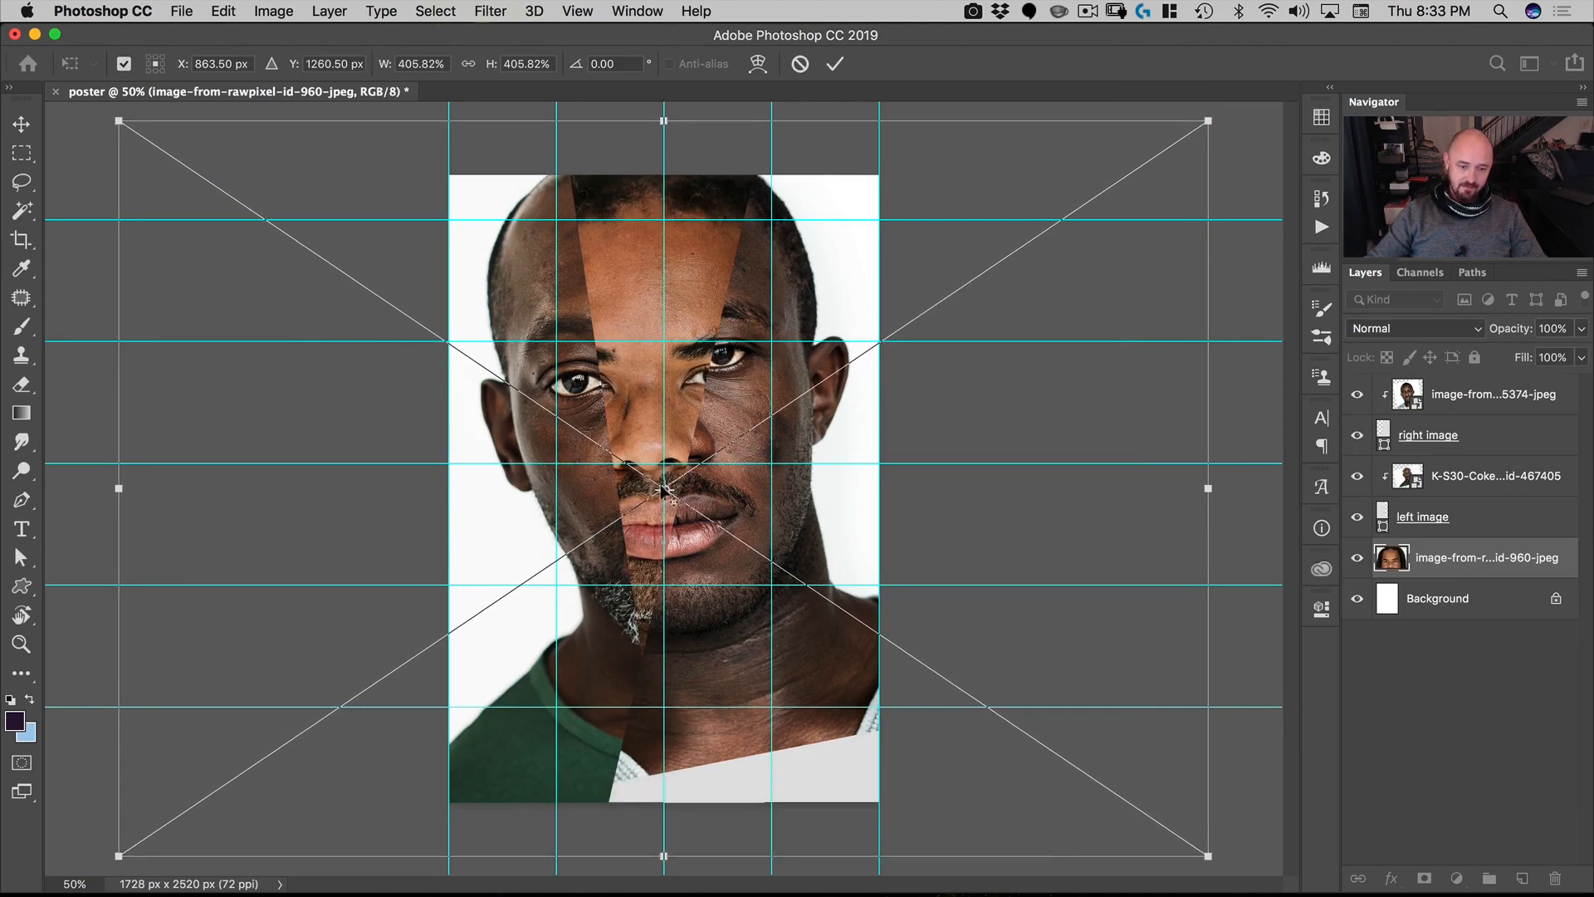
Step: Nudge the 960 portrait slightly up and left, and set its transform reference point at the left eye's inner corner
left_click_drag(666, 490, 611, 386)
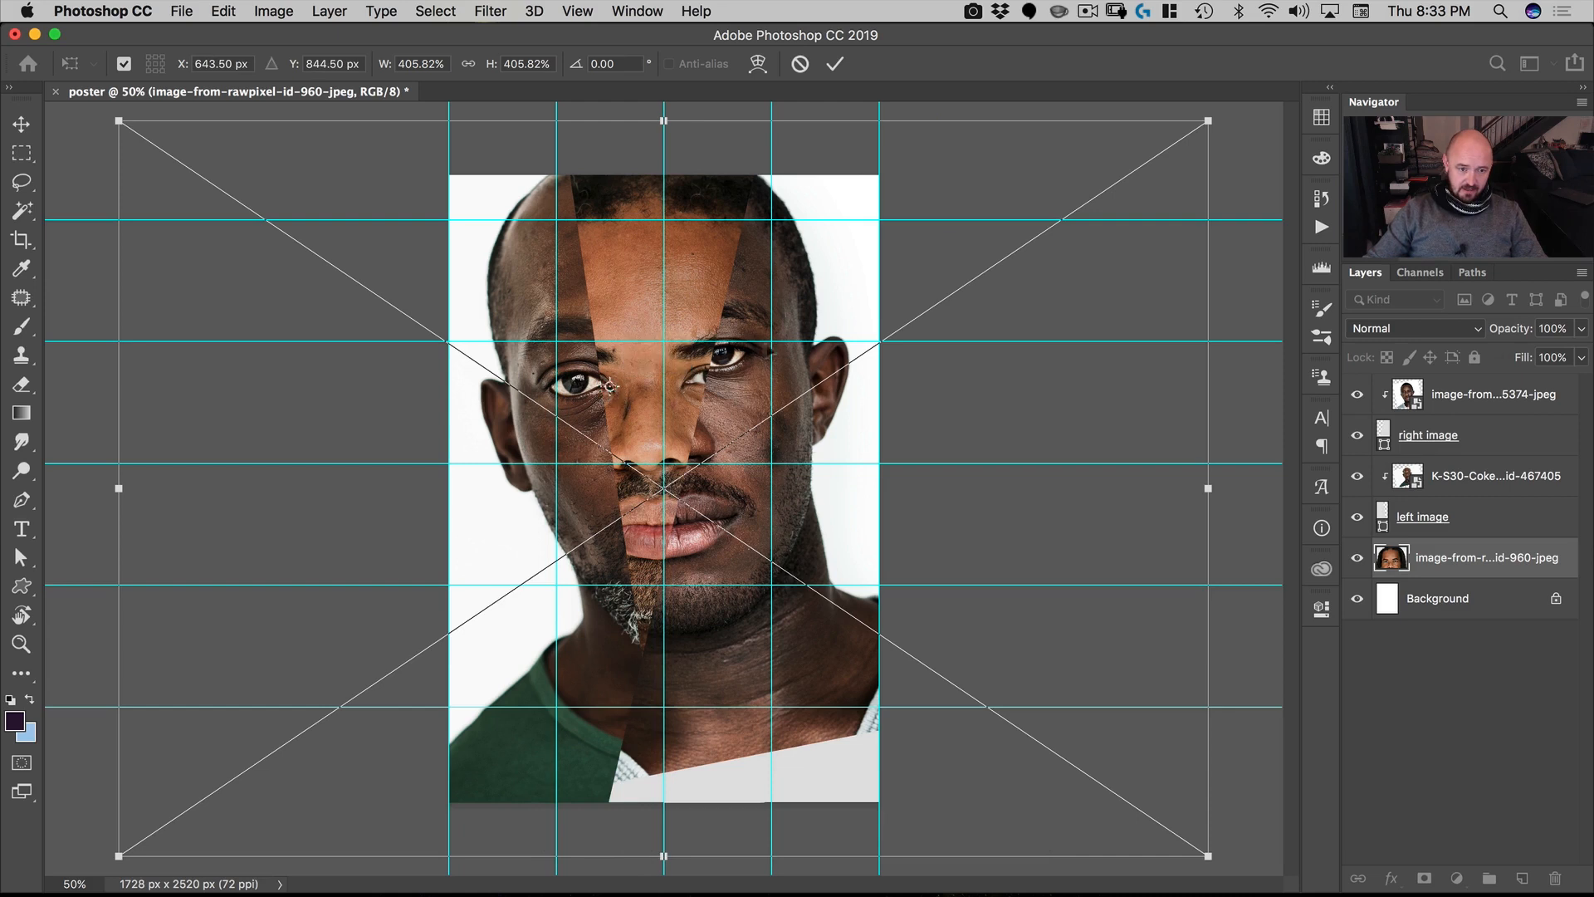
key("Left")
key("Up")
key("Up")
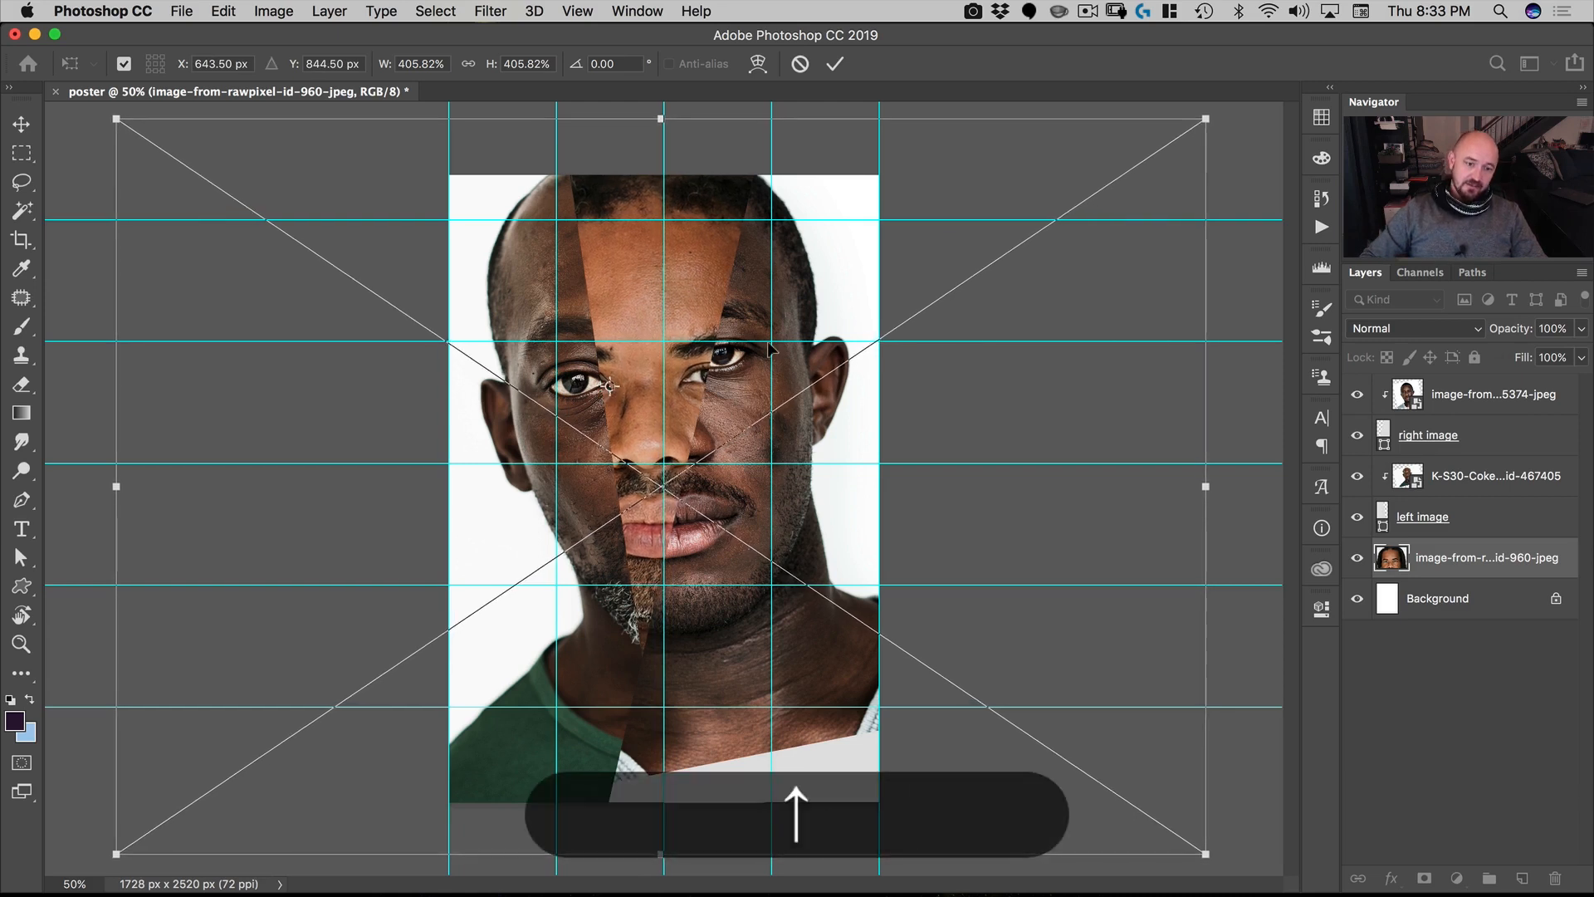
key("Left")
key("Up")
key("Down")
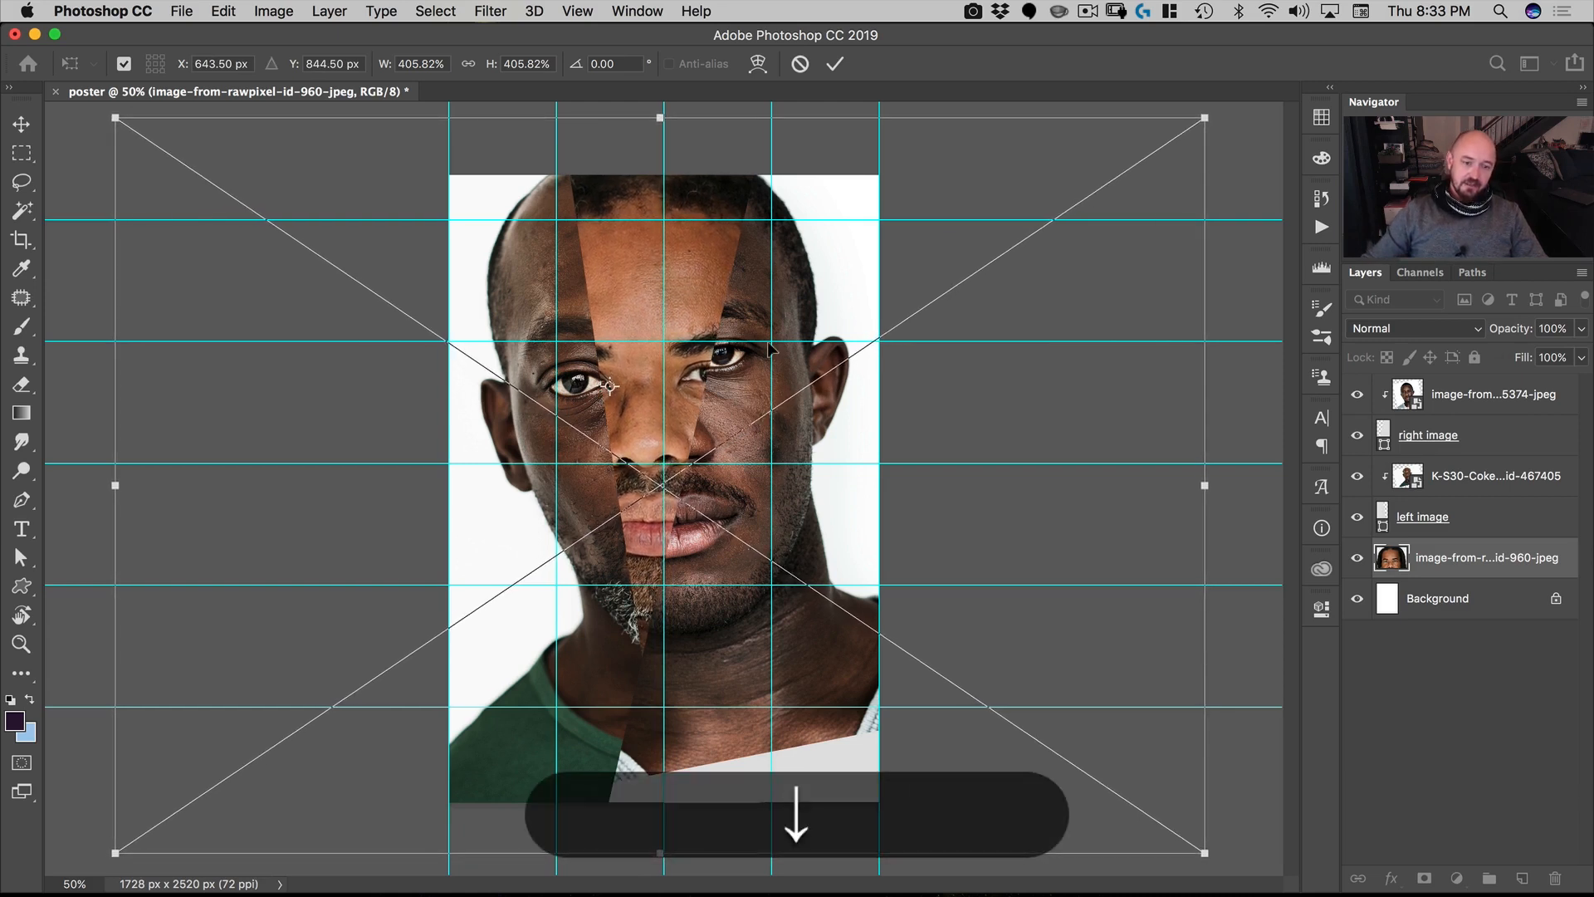
left_click_drag(614, 393, 607, 387)
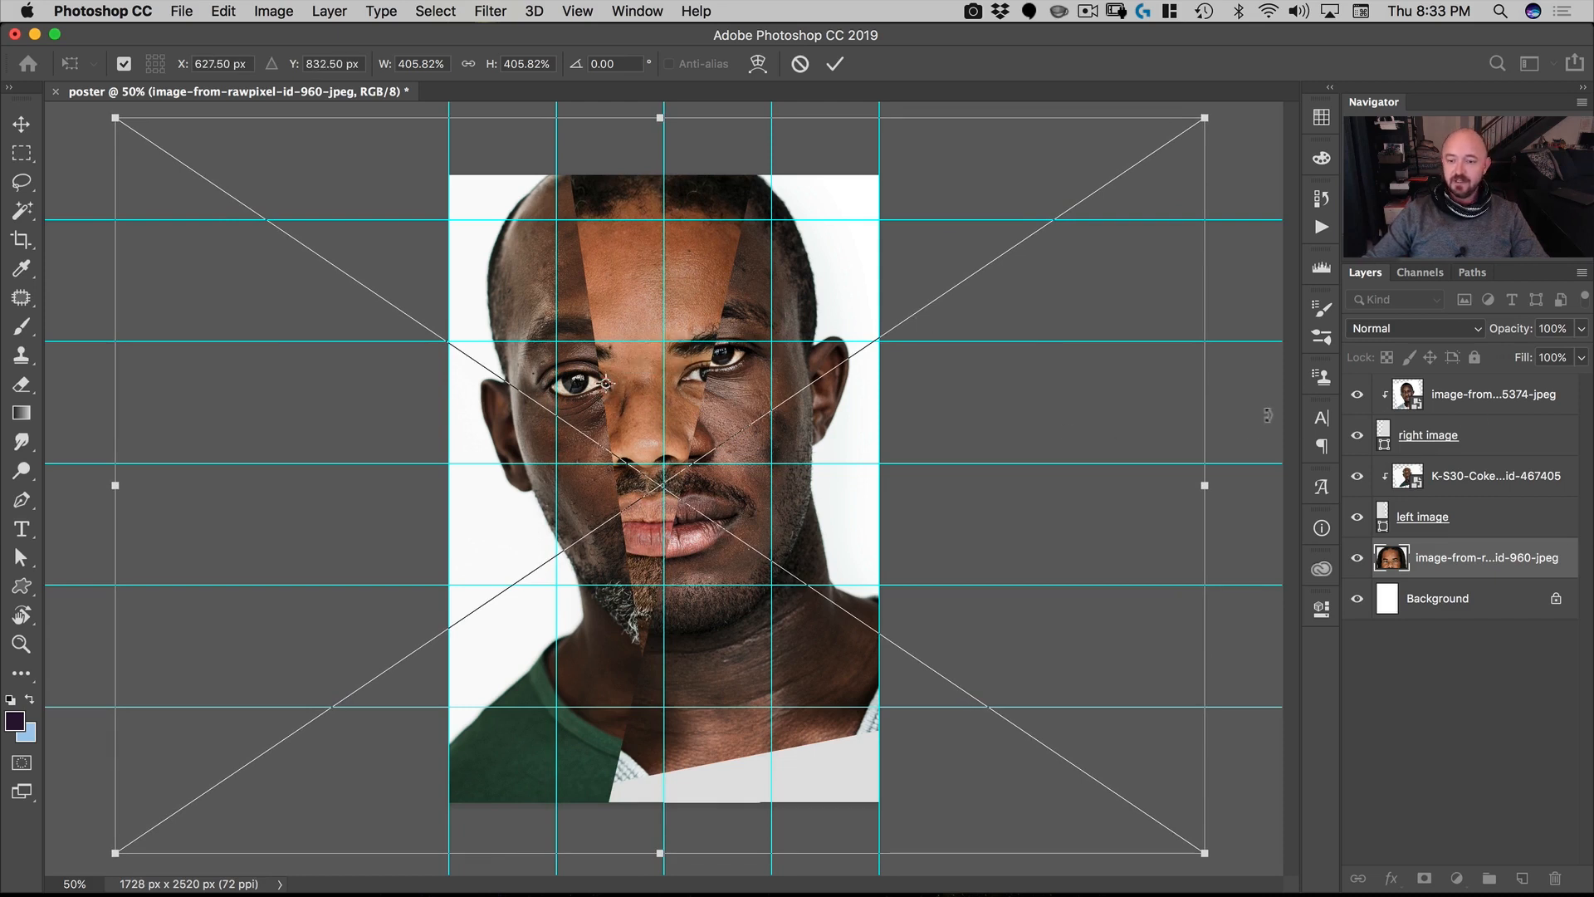
Step: Rotate the 960 portrait about -8.5° around the eye corner, scale it to about 436%, and apply the transform
left_click_drag(1241, 419, 1231, 328)
key("super+space")
left_click_drag(663, 416, 708, 422)
key("super+space")
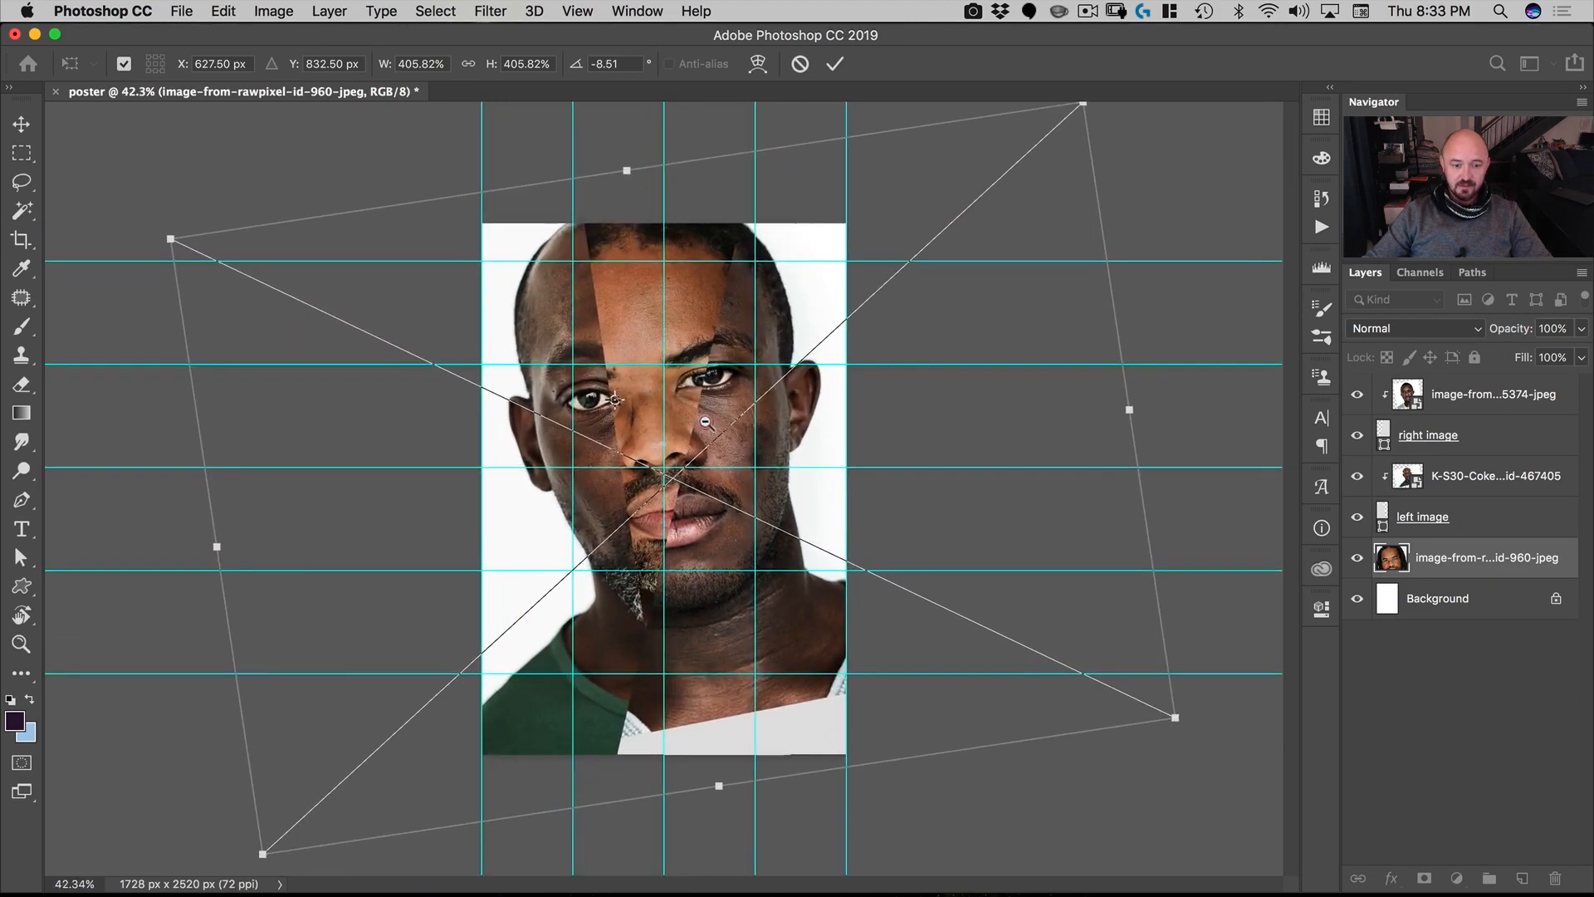
left_click_drag(1174, 717, 1219, 740)
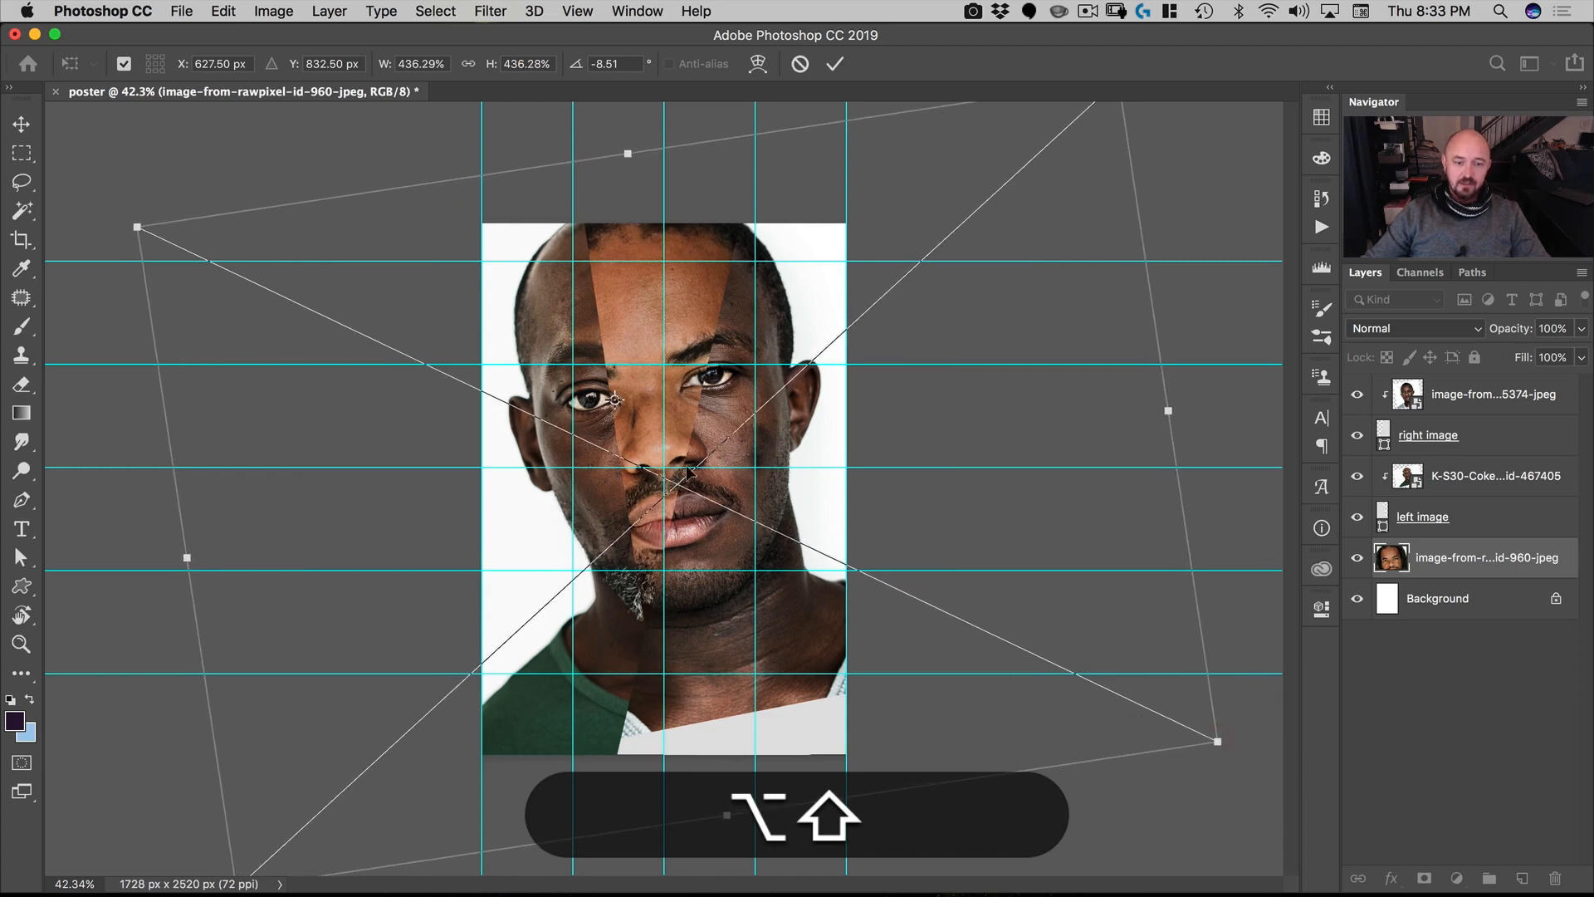
key("Return")
left_click_drag(635, 410, 799, 222)
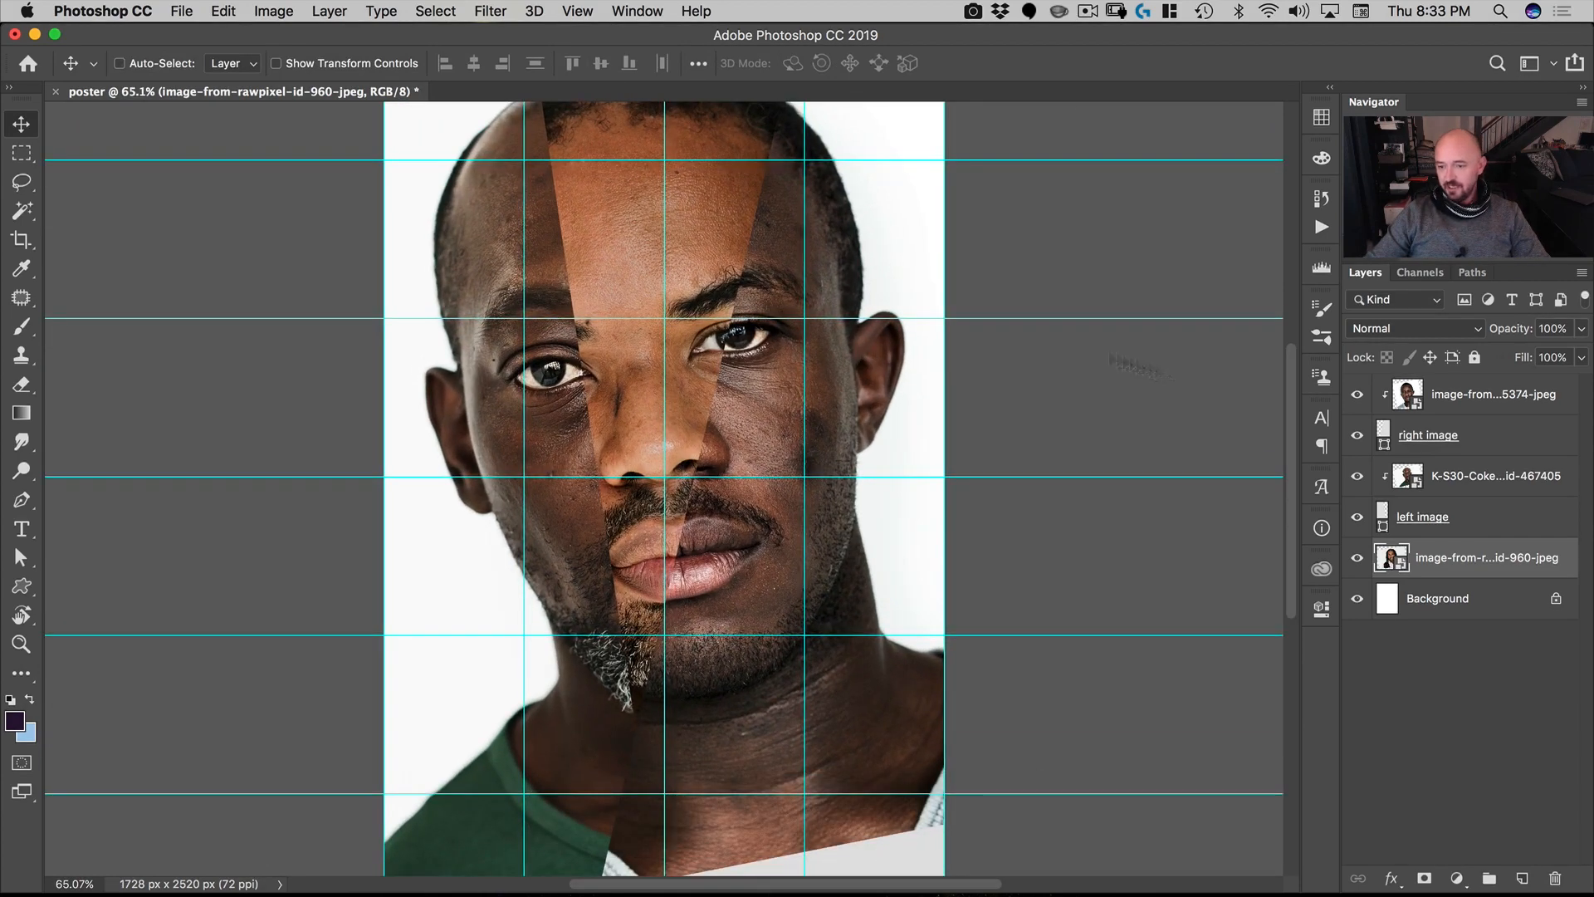
Step: Nudge the 325374 portrait slightly left and down so its eye lines up better with the center portrait
left_click(1400, 405)
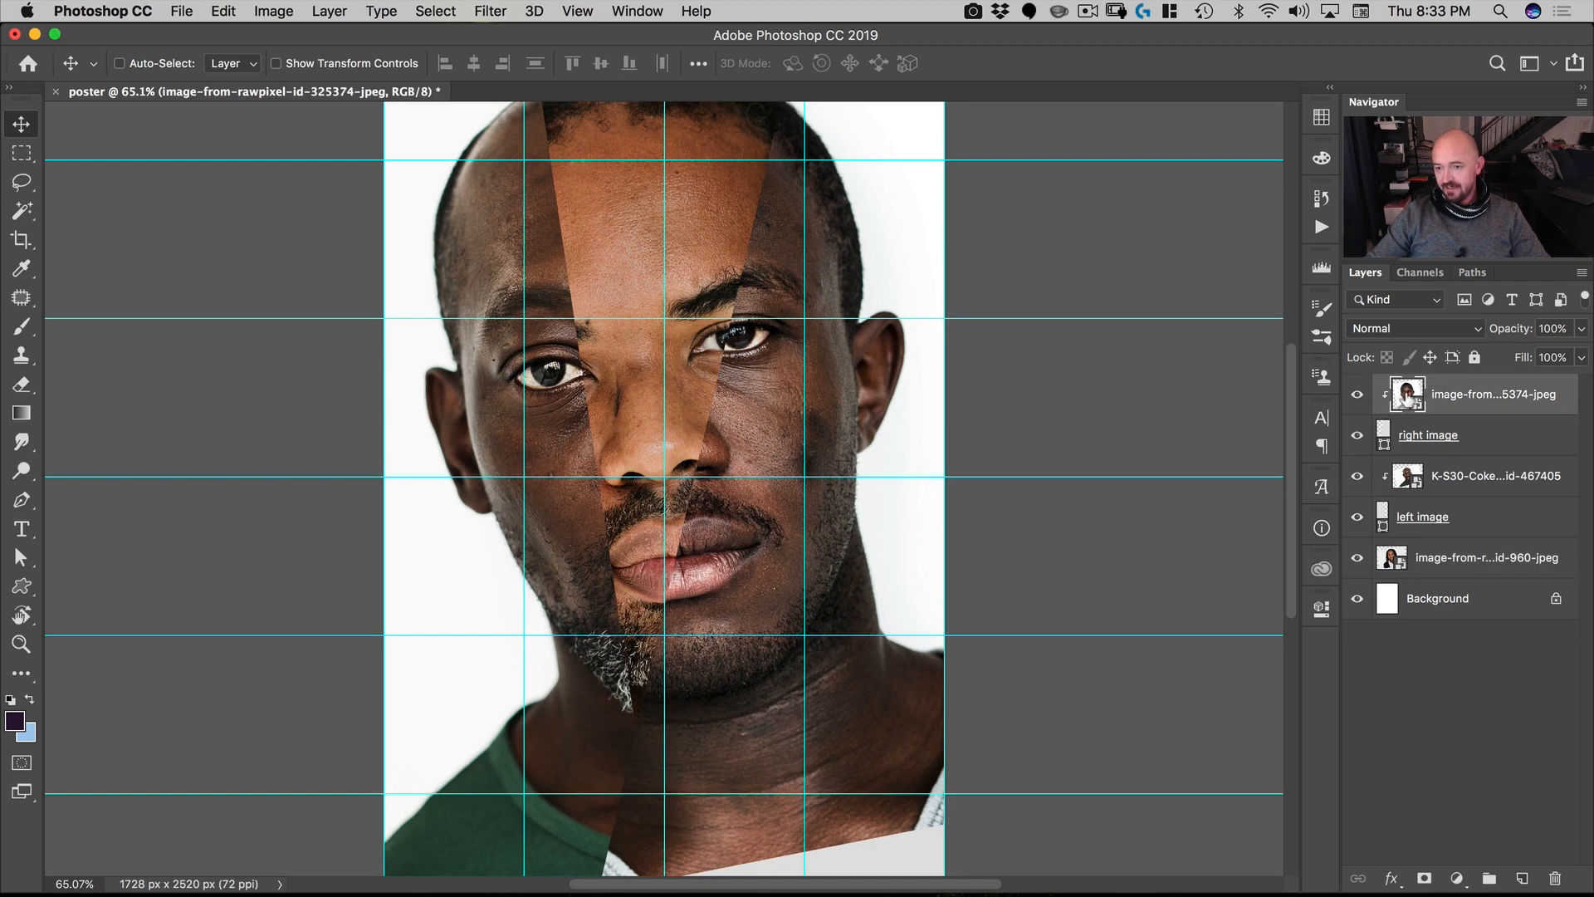
key("Down")
key("Left")
key("Left")
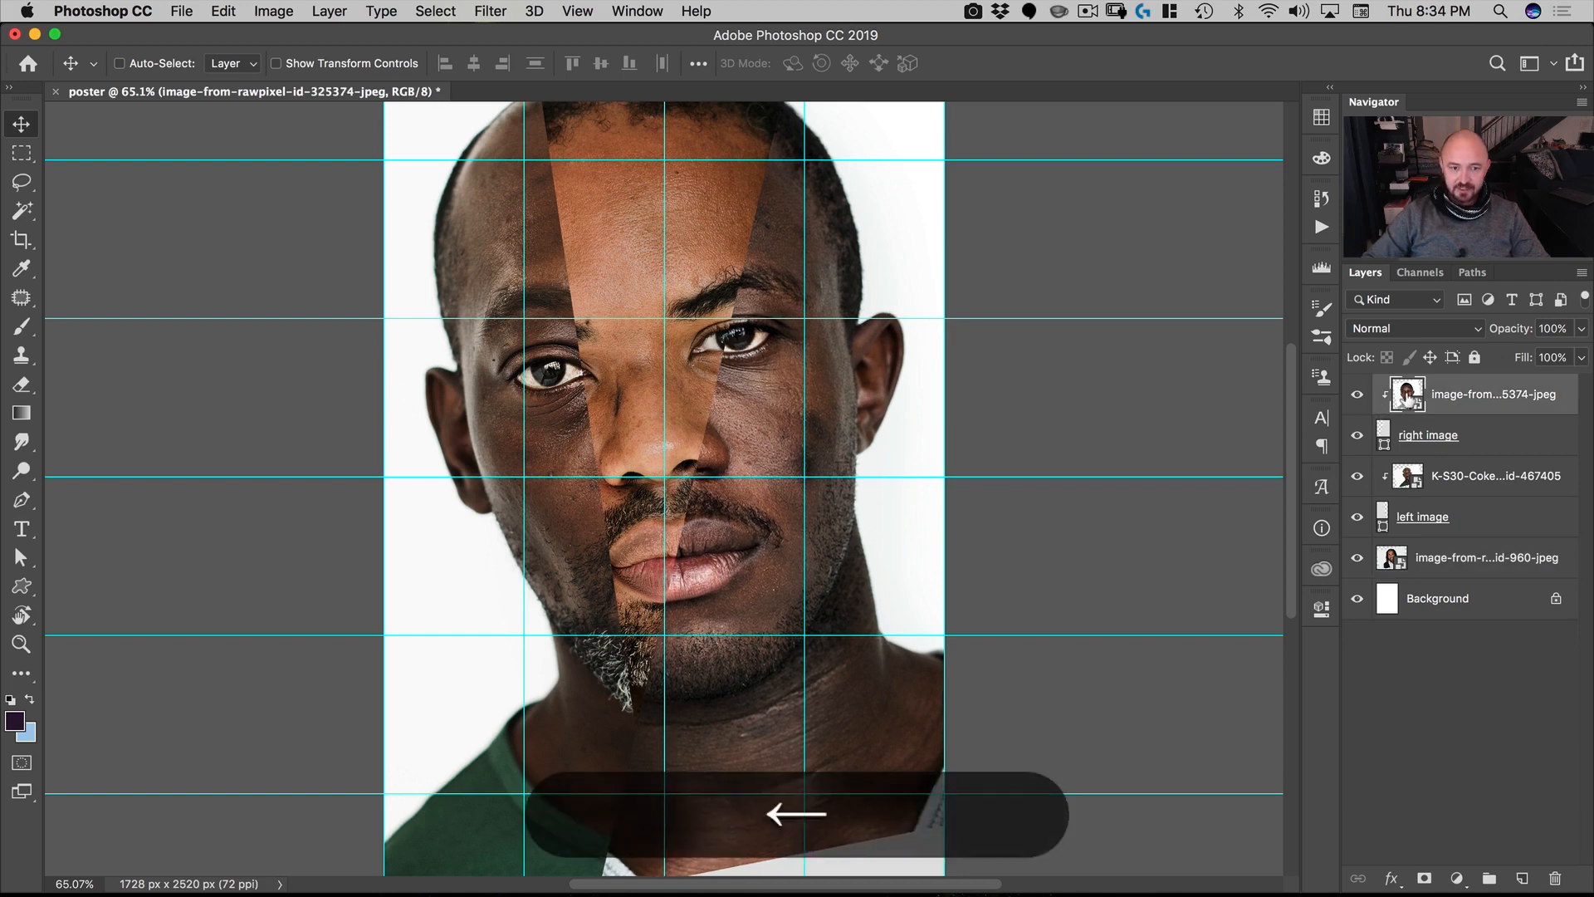
key("Down")
key("Left")
key("Left")
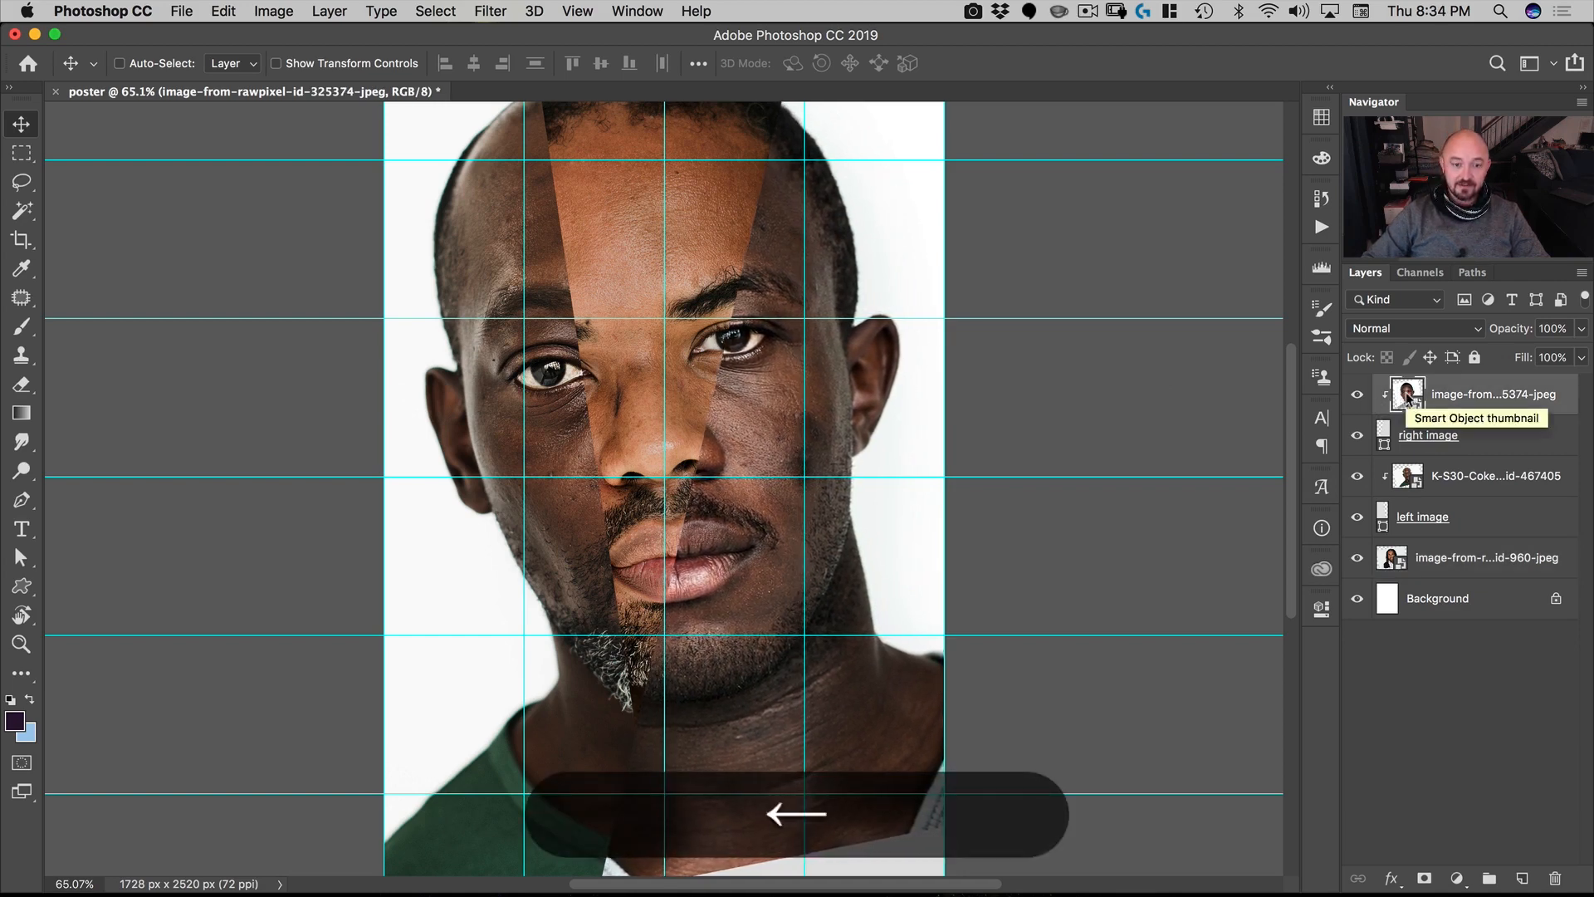
key("Down")
key("Left")
key("Up")
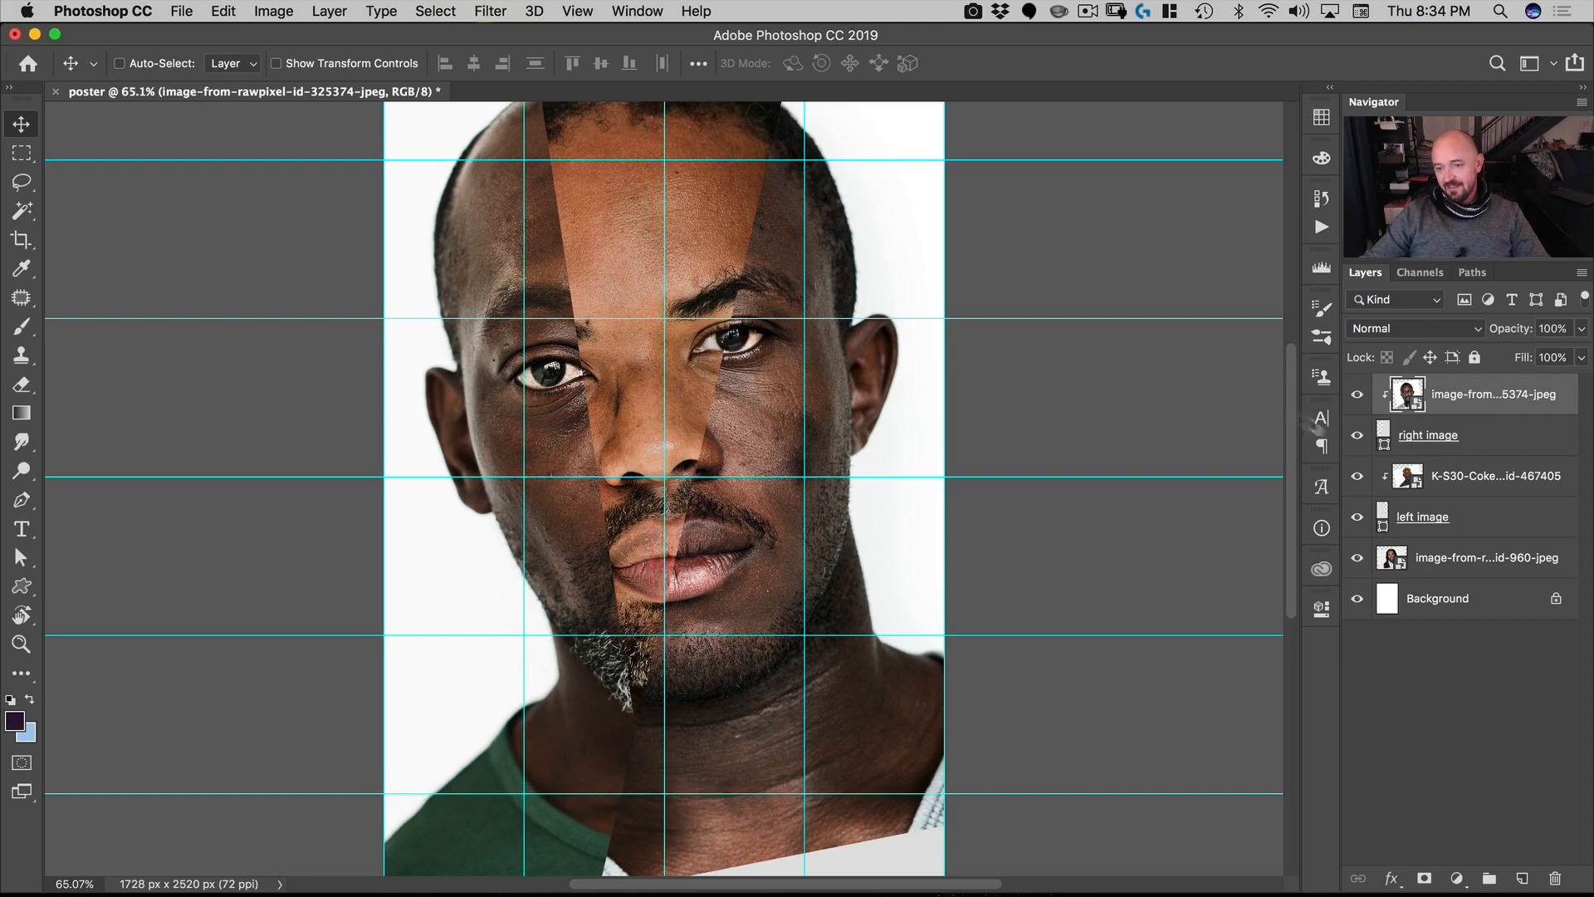
Step: Hide the four layers above the 960 portrait and rasterize the 960 portrait layer
left_click(1375, 552)
left_click_drag(1357, 405, 1353, 467)
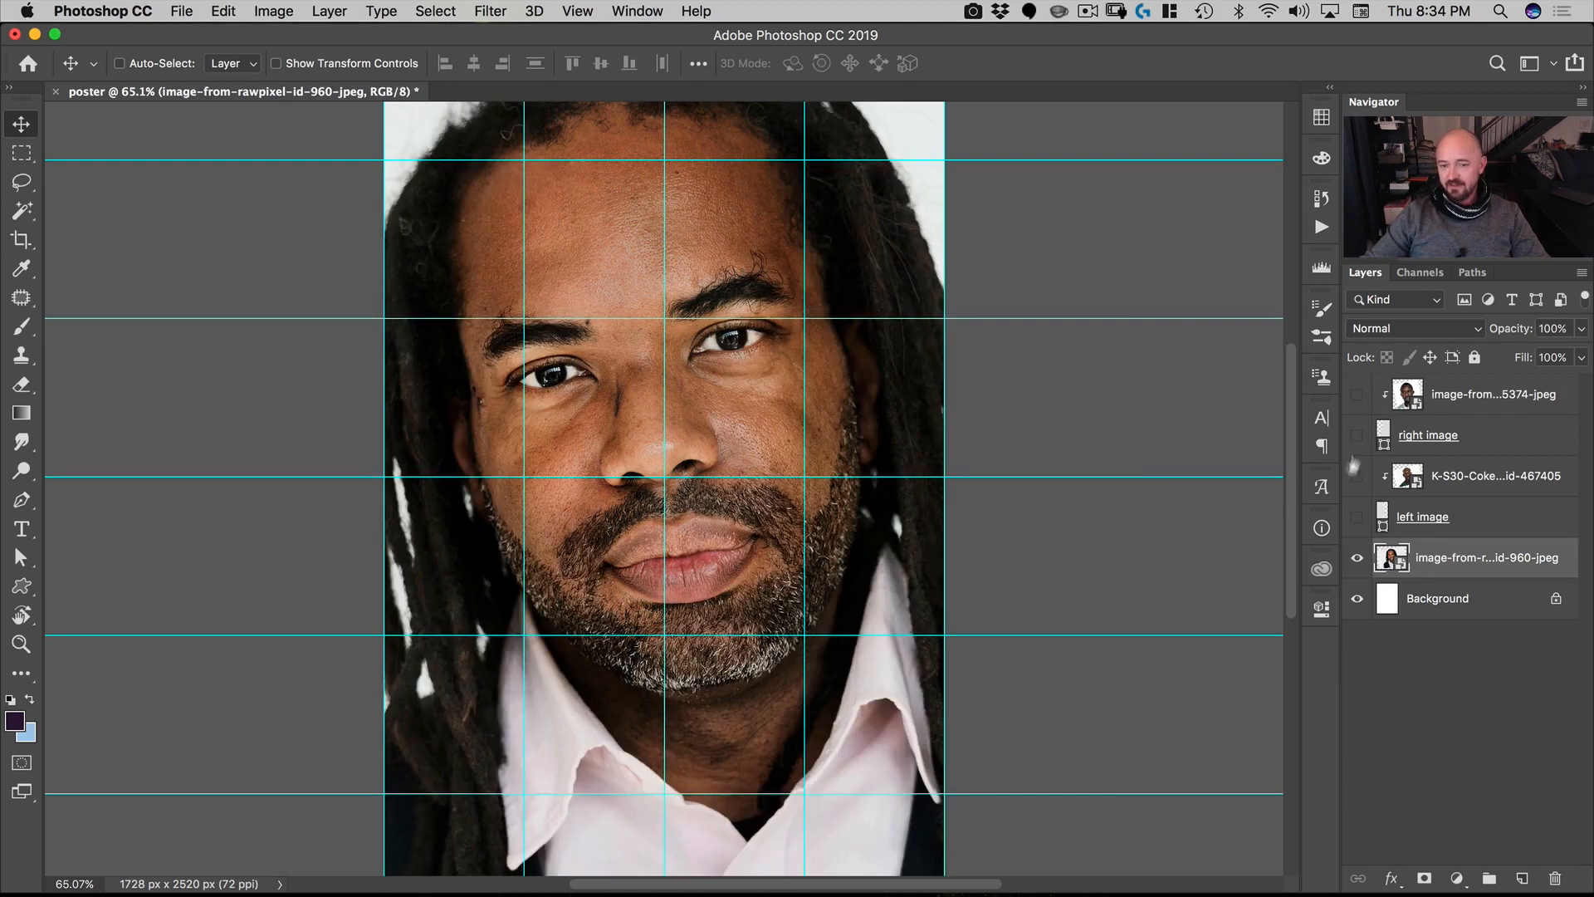
left_click_drag(699, 381, 652, 381)
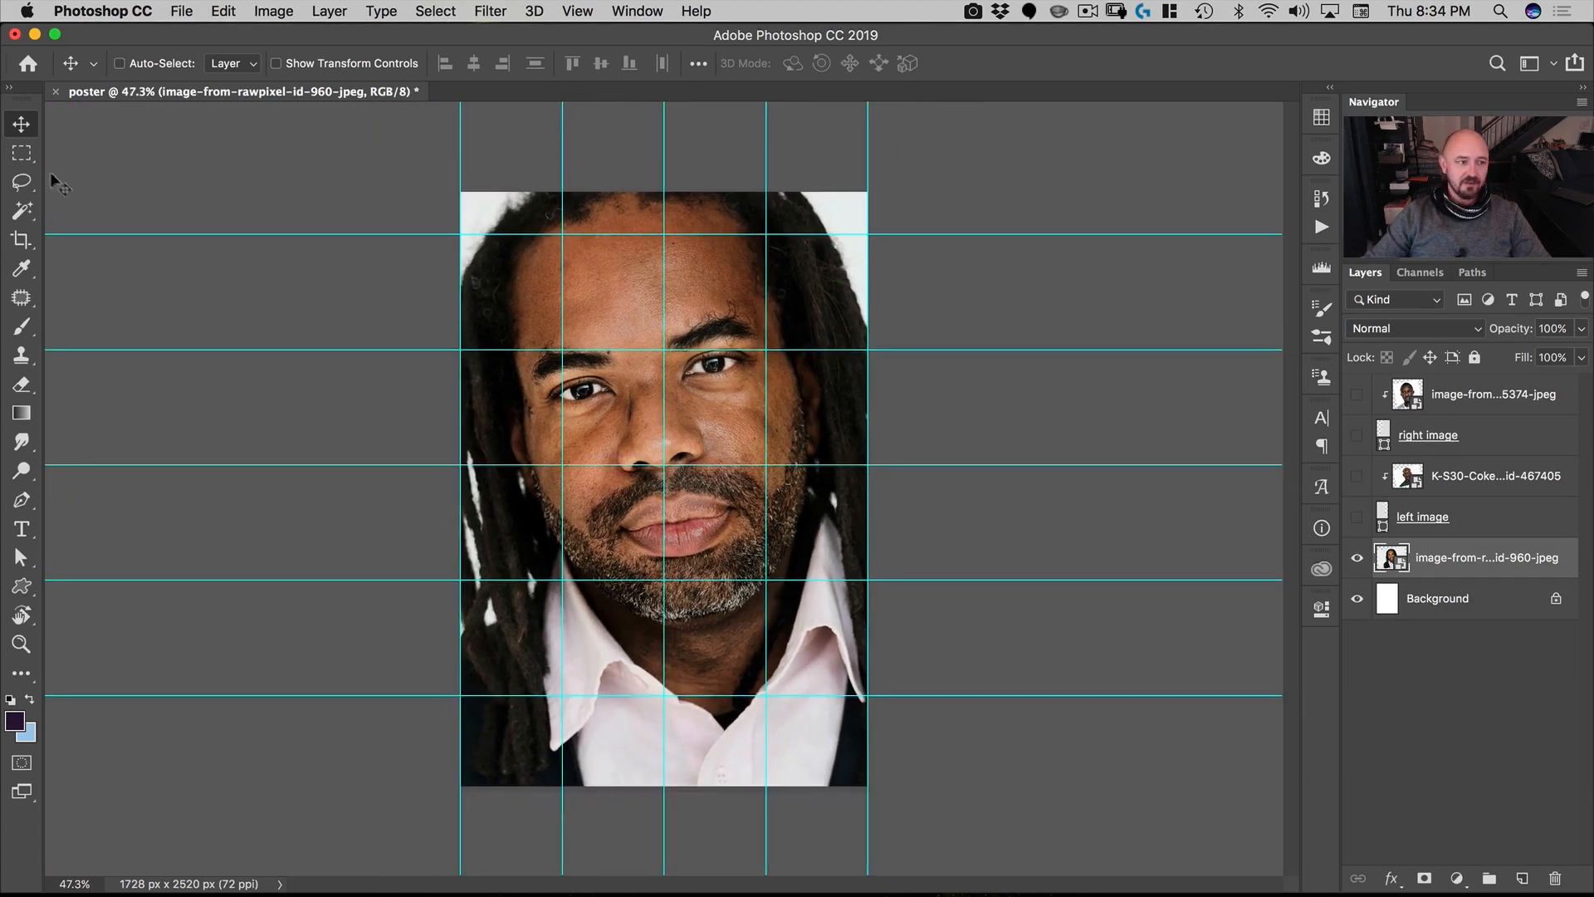
left_click(21, 152)
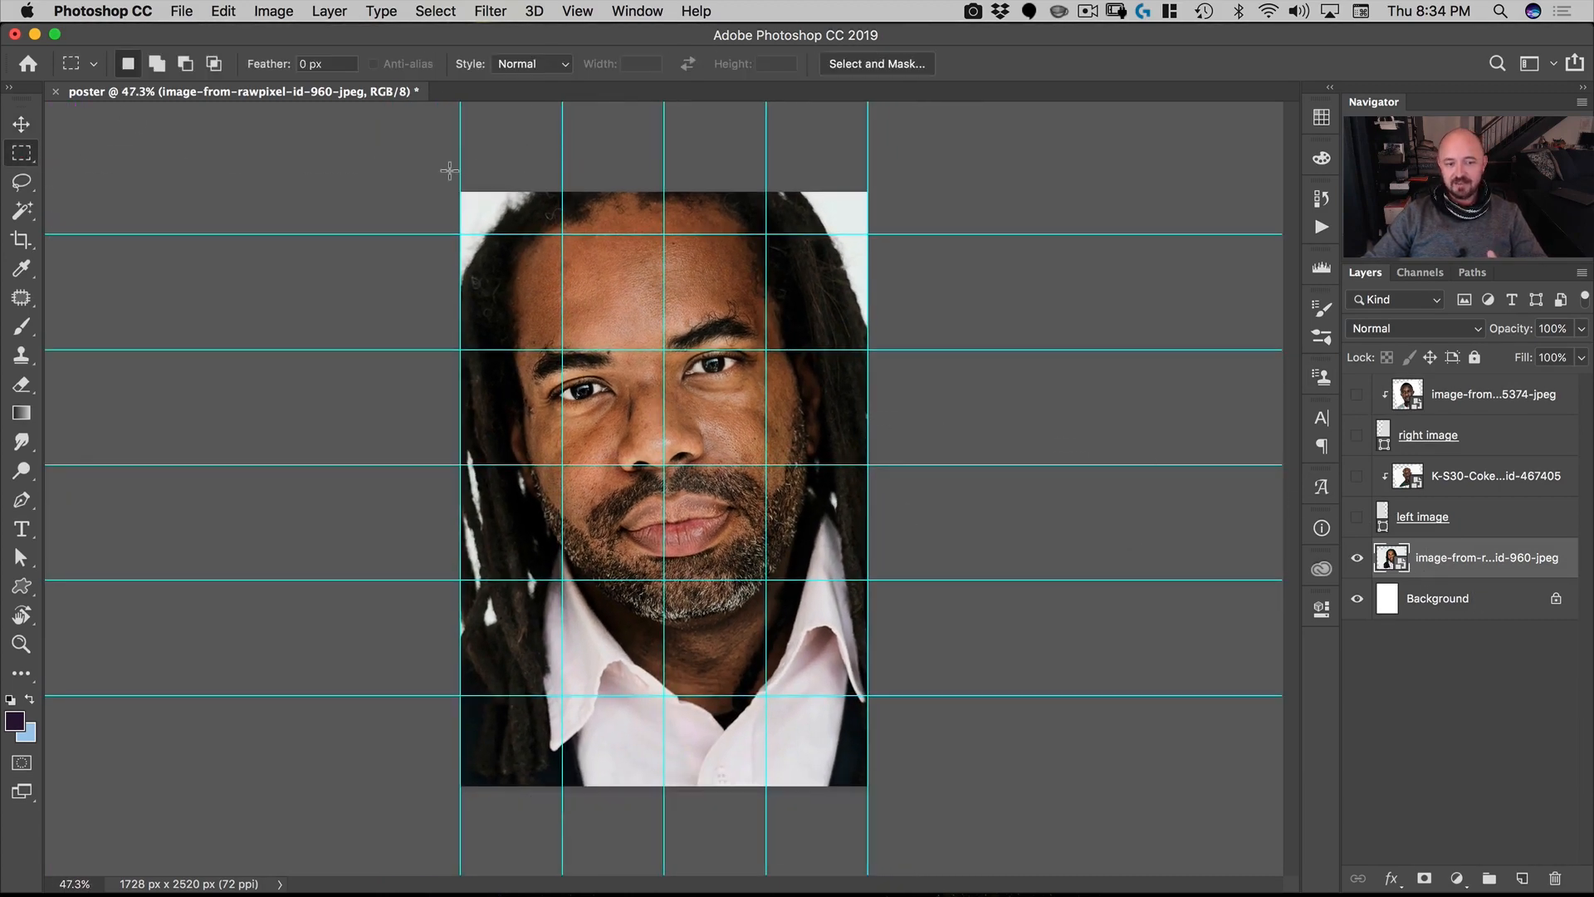
left_click_drag(449, 171, 899, 815)
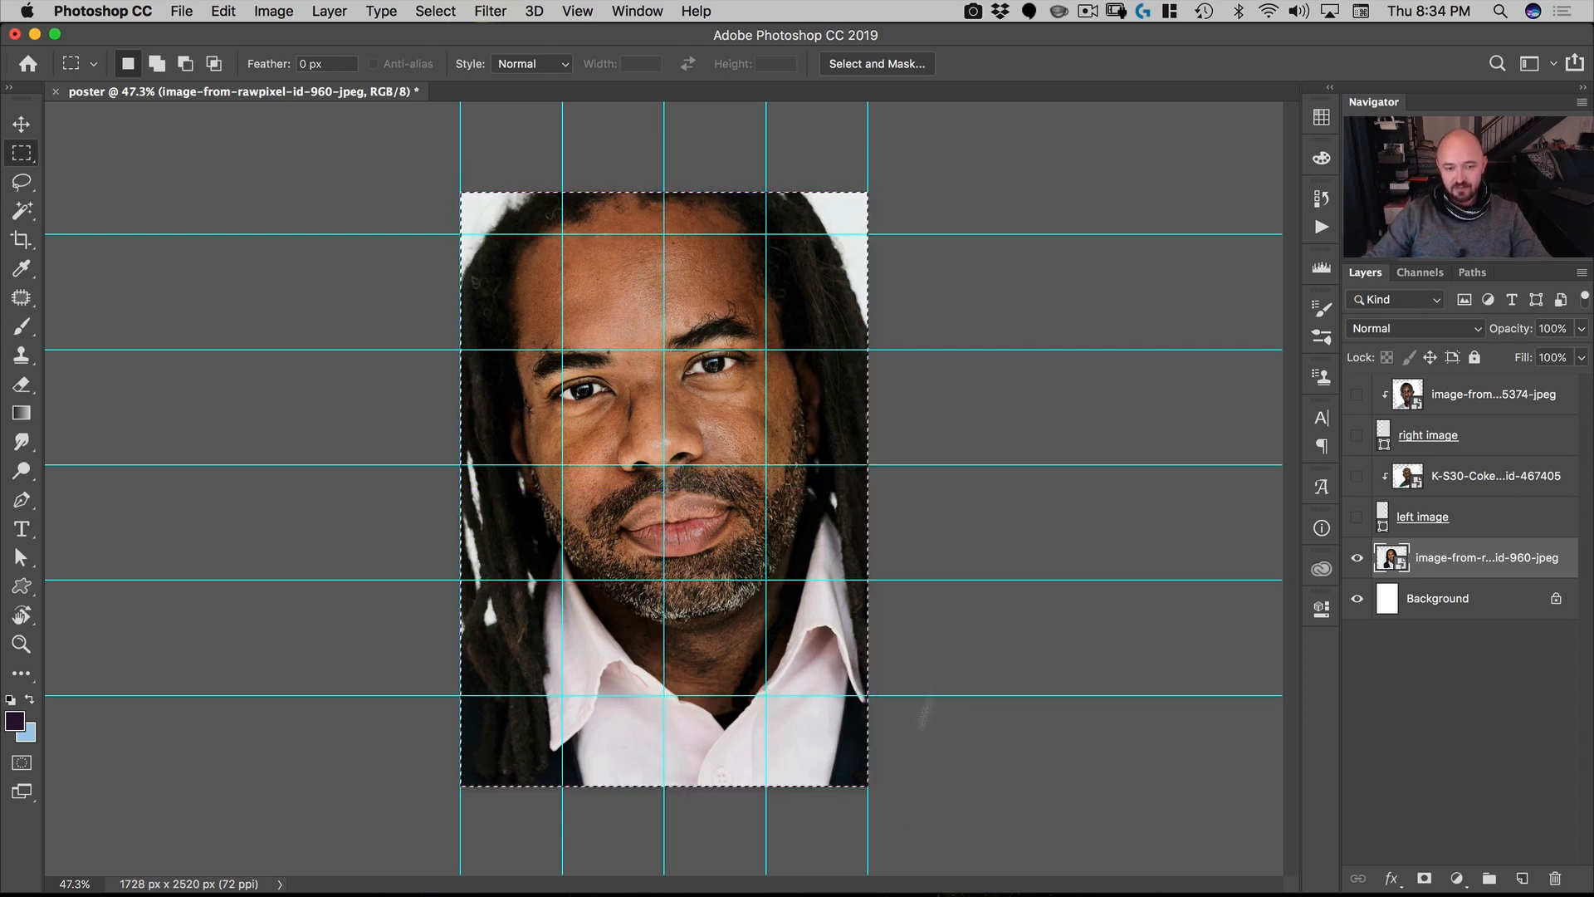
right_click(1494, 563)
left_click(1324, 368)
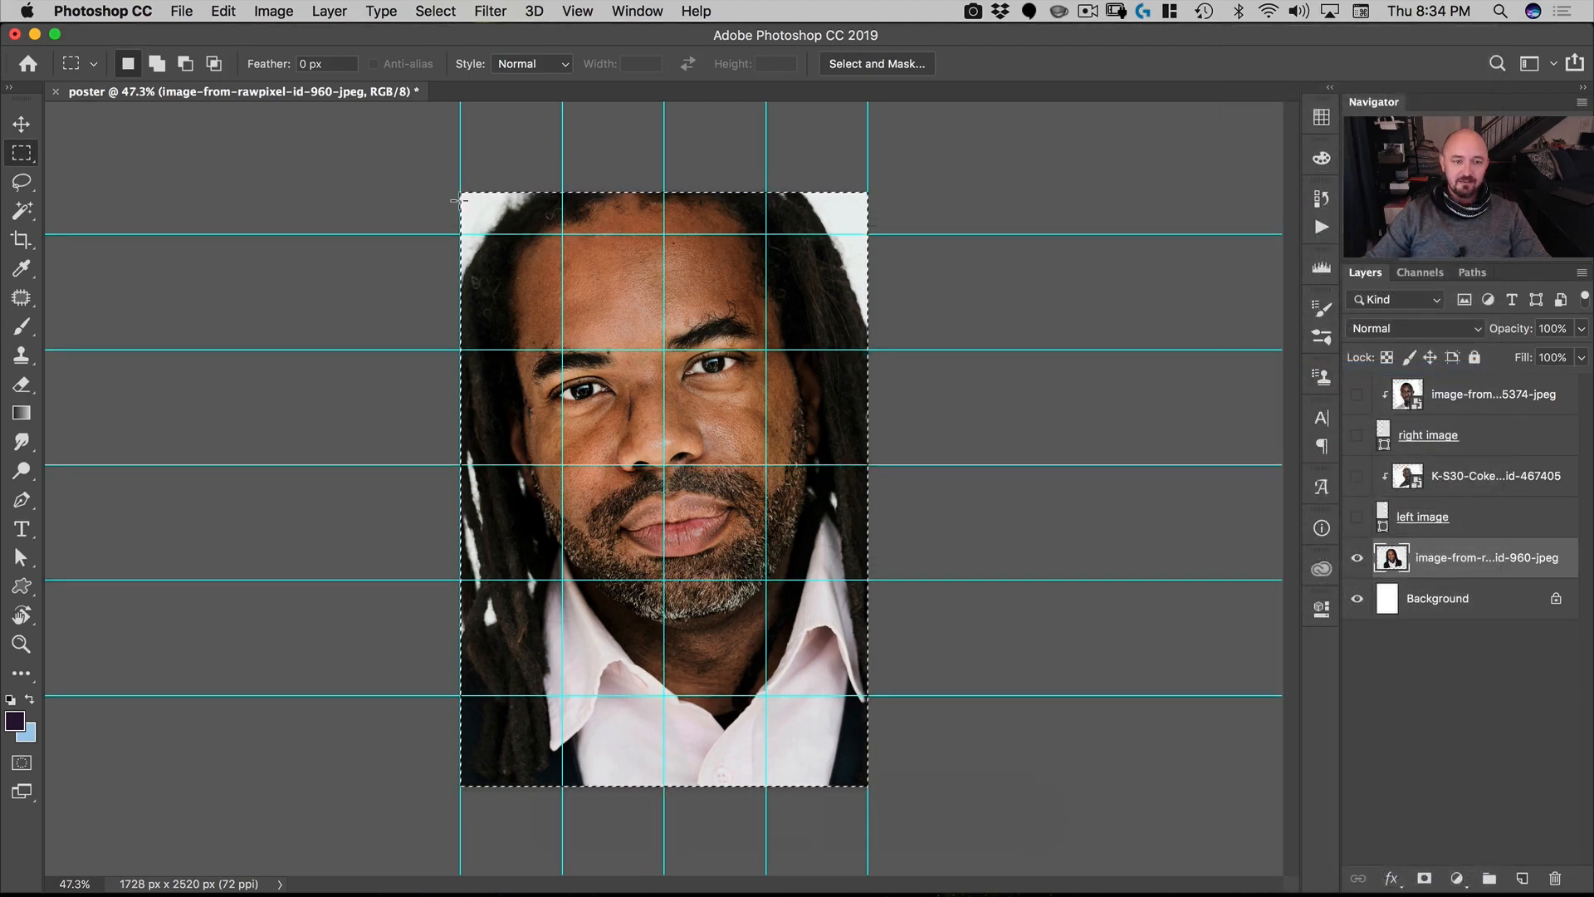
Step: Clear the selection and check how far the 960 portrait's transform box extends beyond the canvas, without changing it
key("super+d")
key("super+t")
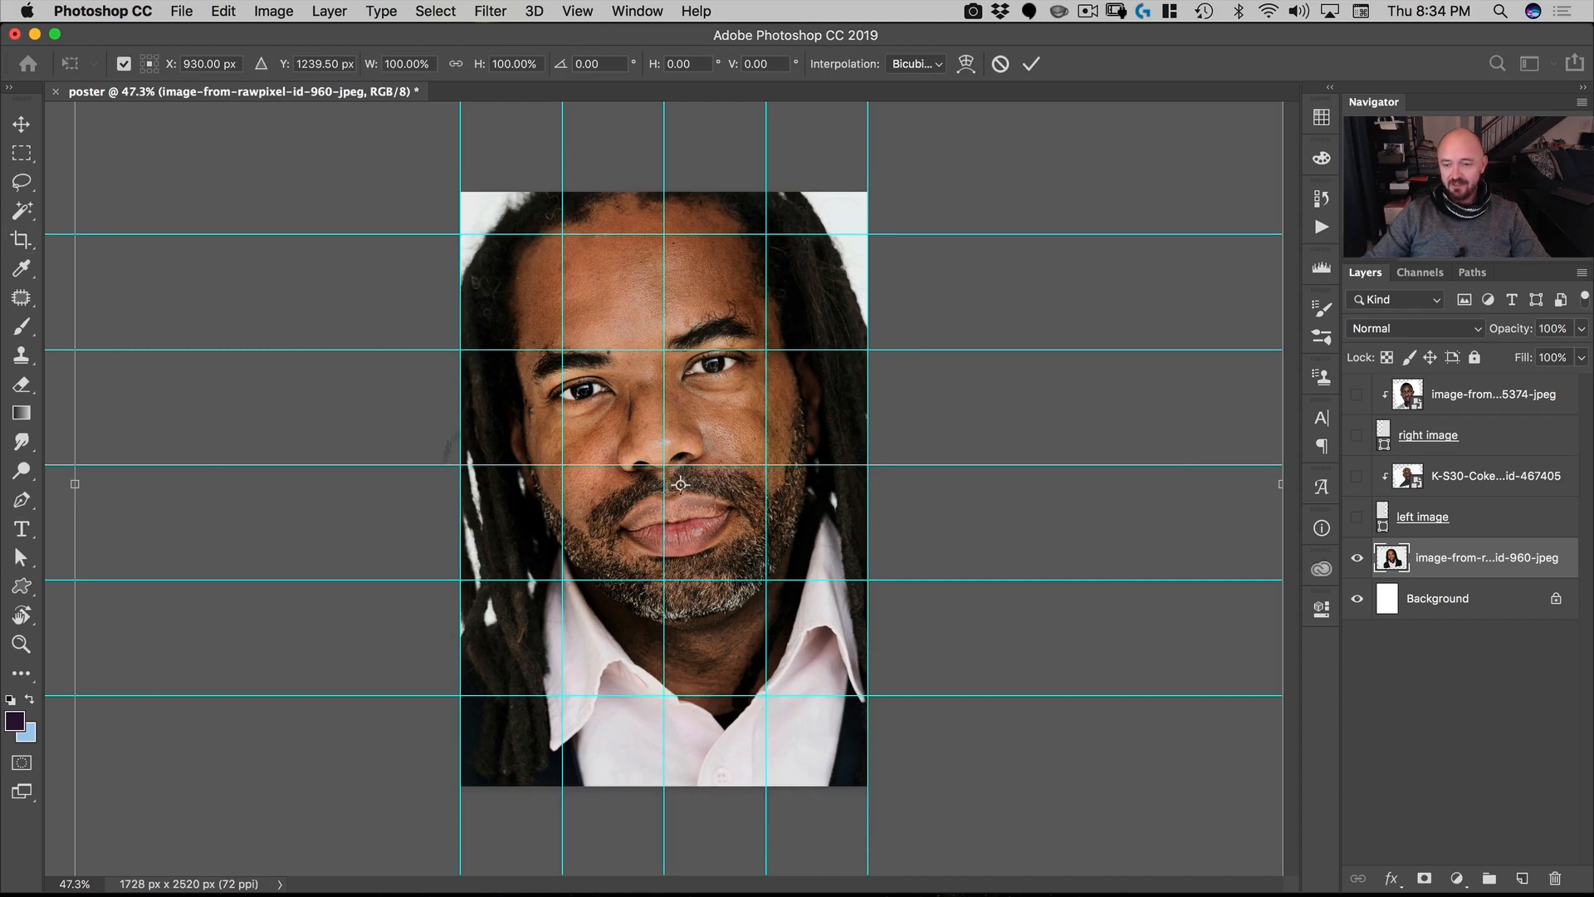
key("Escape")
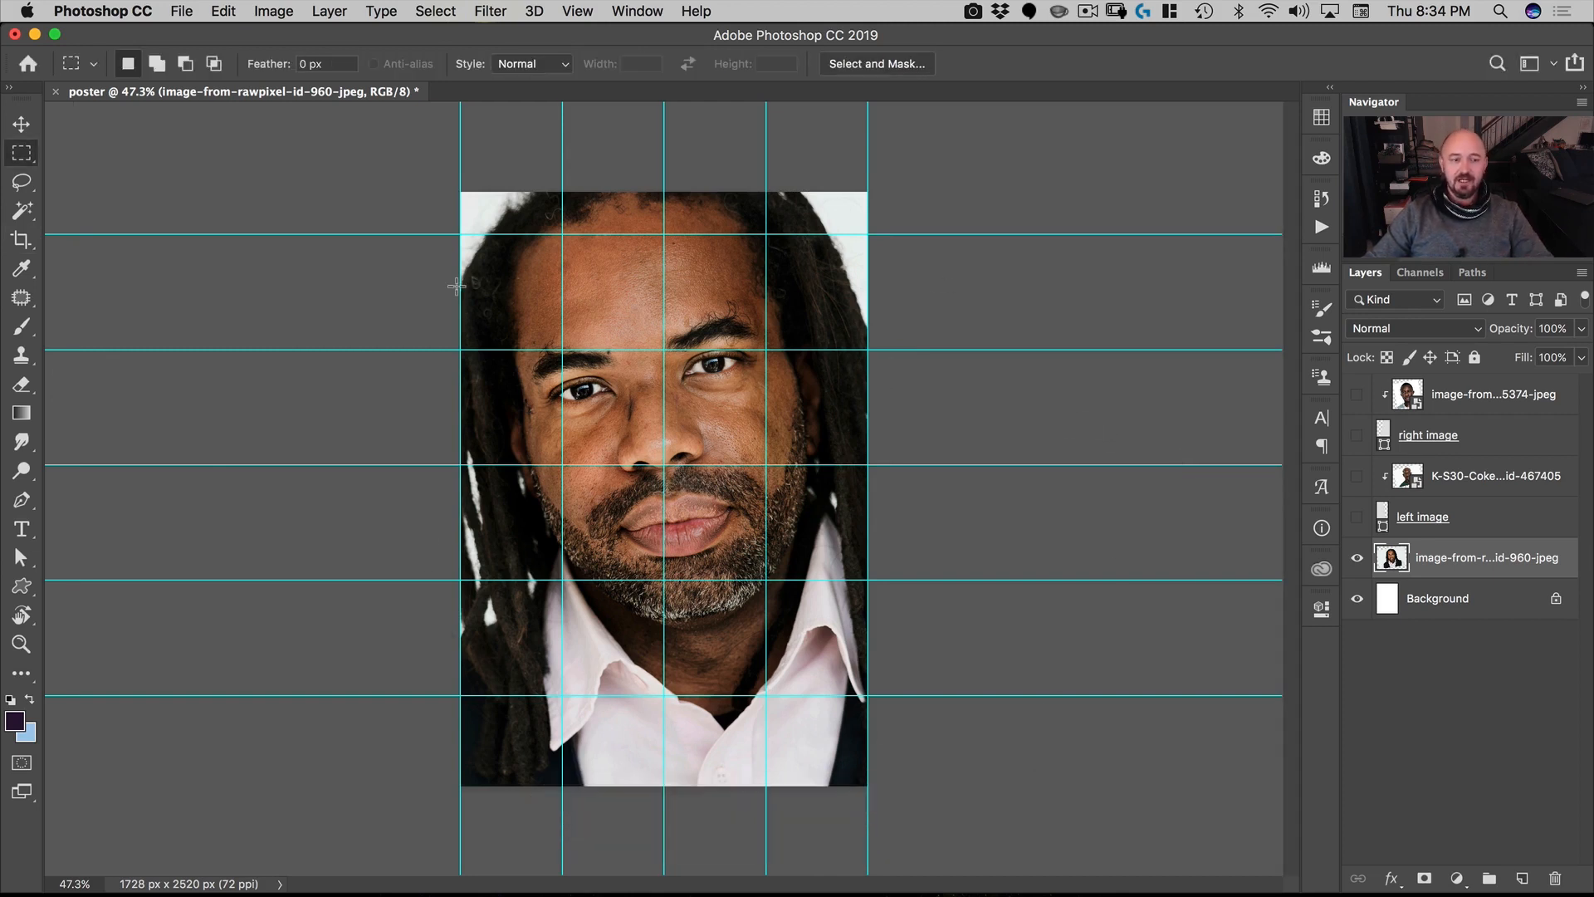
Step: Copy the canvas-sized area of the 960 portrait to a new layer and delete the original 960 layer
left_click_drag(460, 192, 898, 799)
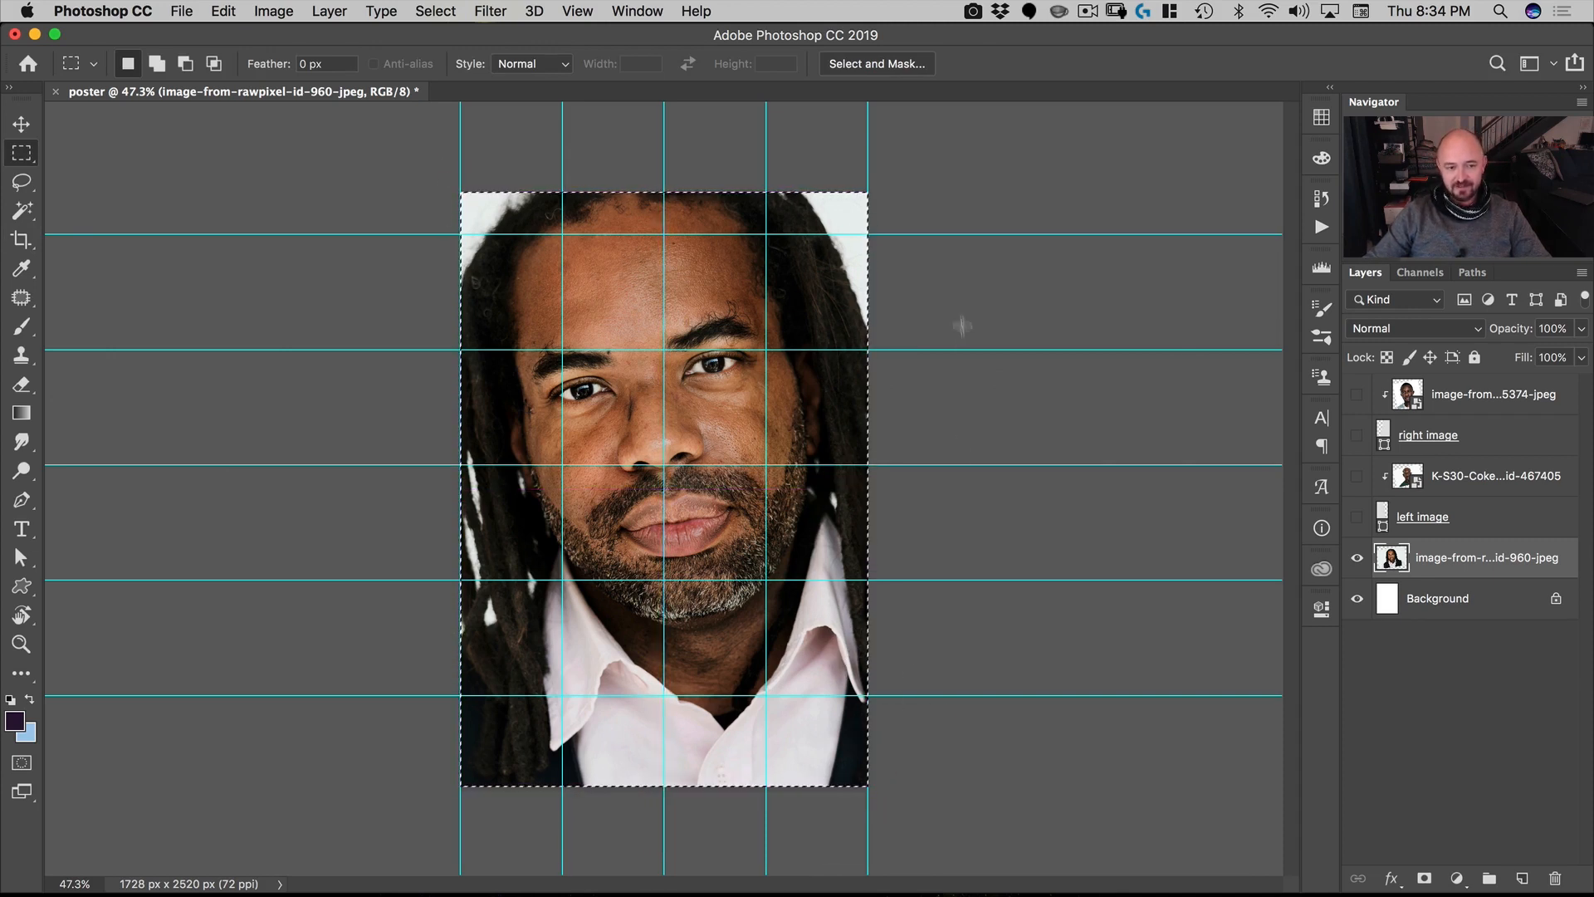
key("super+a")
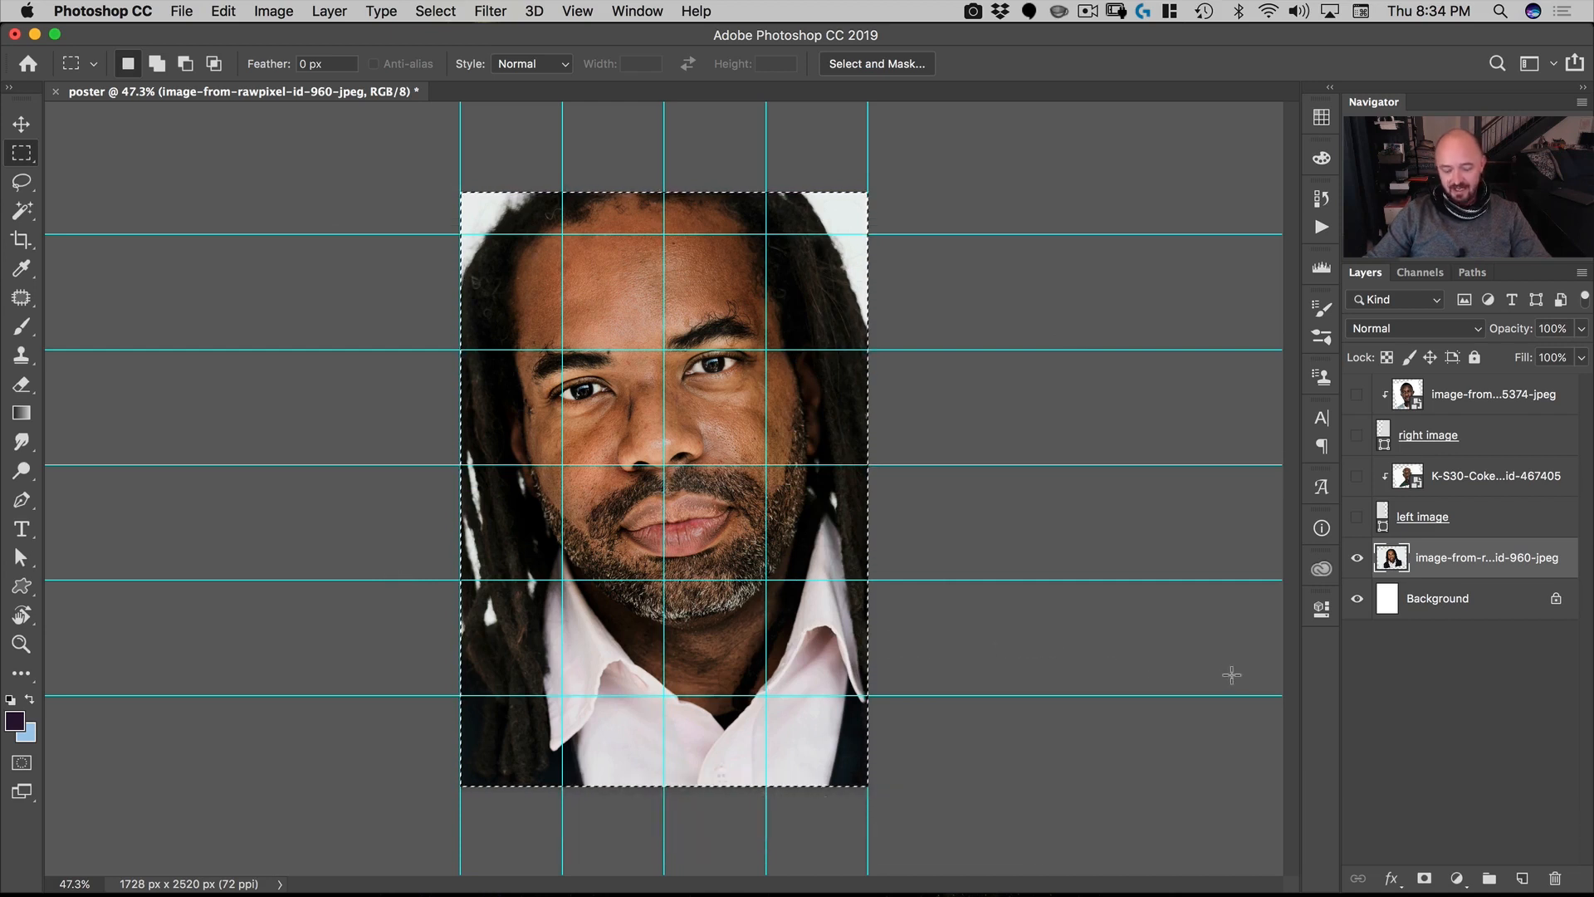
key("super+j")
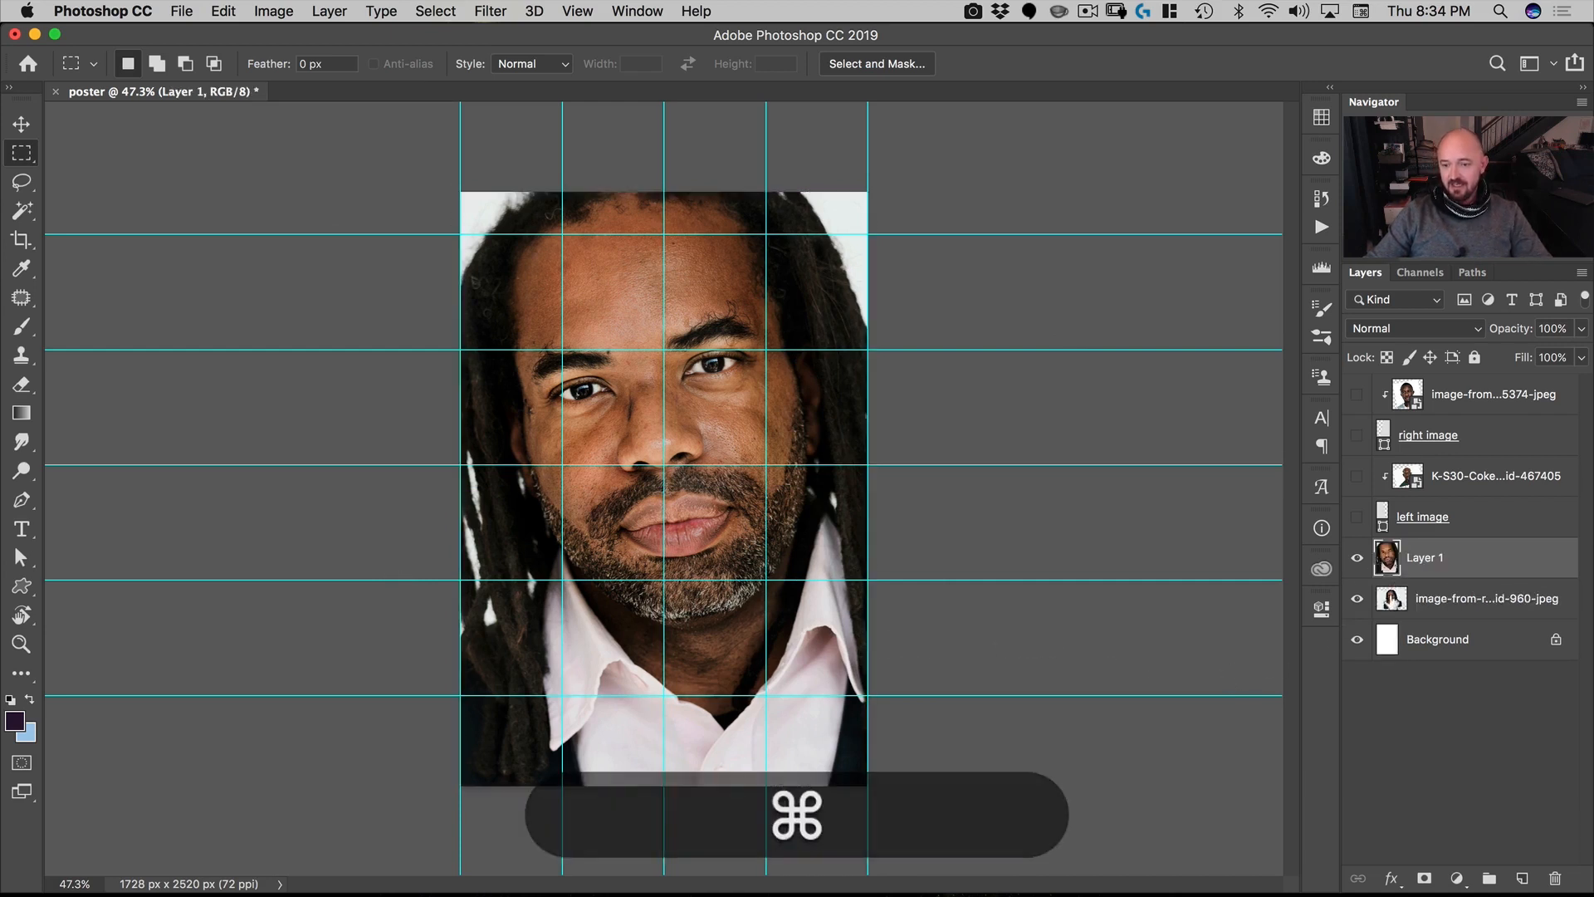
left_click_drag(1536, 598, 1551, 874)
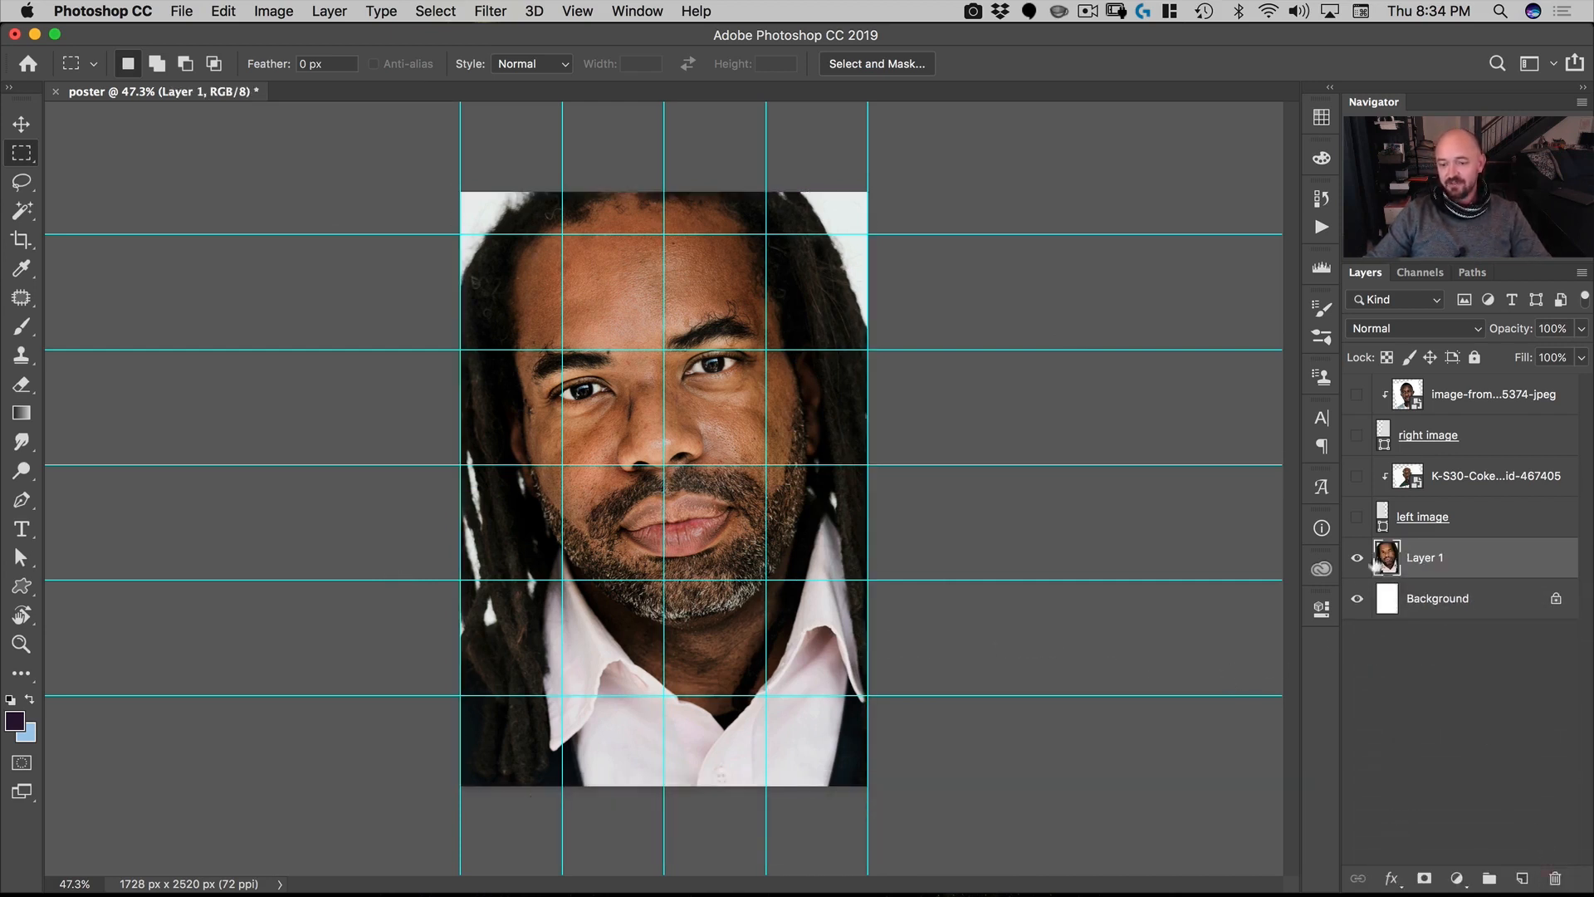
Step: Move the cropped center portrait to check its cut edges, and undo the move
key("v")
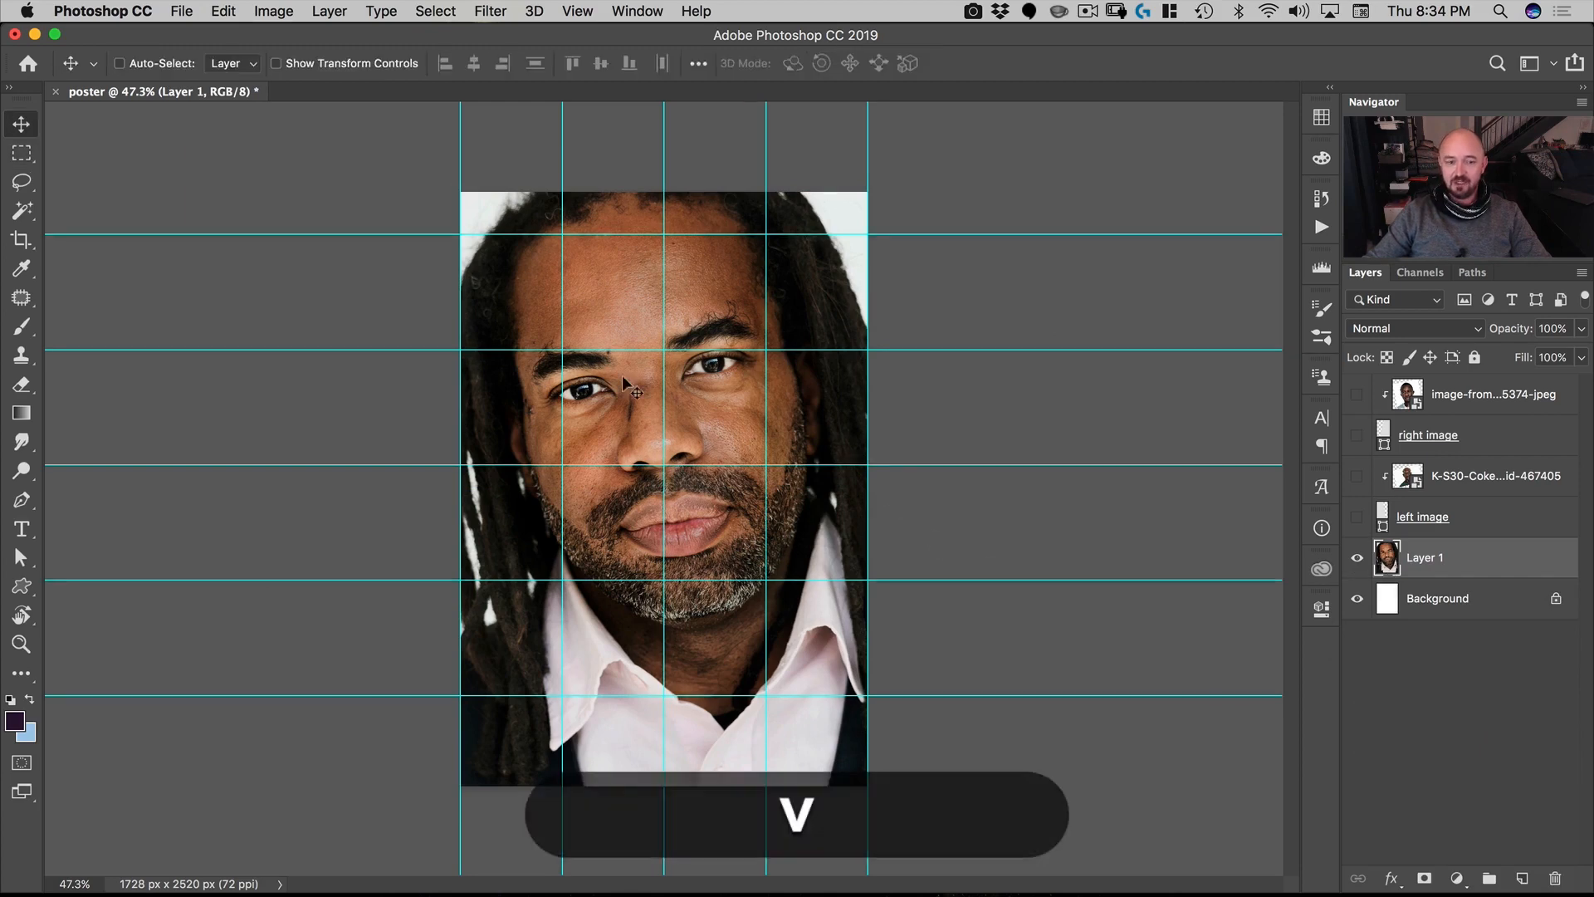
left_click_drag(567, 361, 686, 442)
key("super+z")
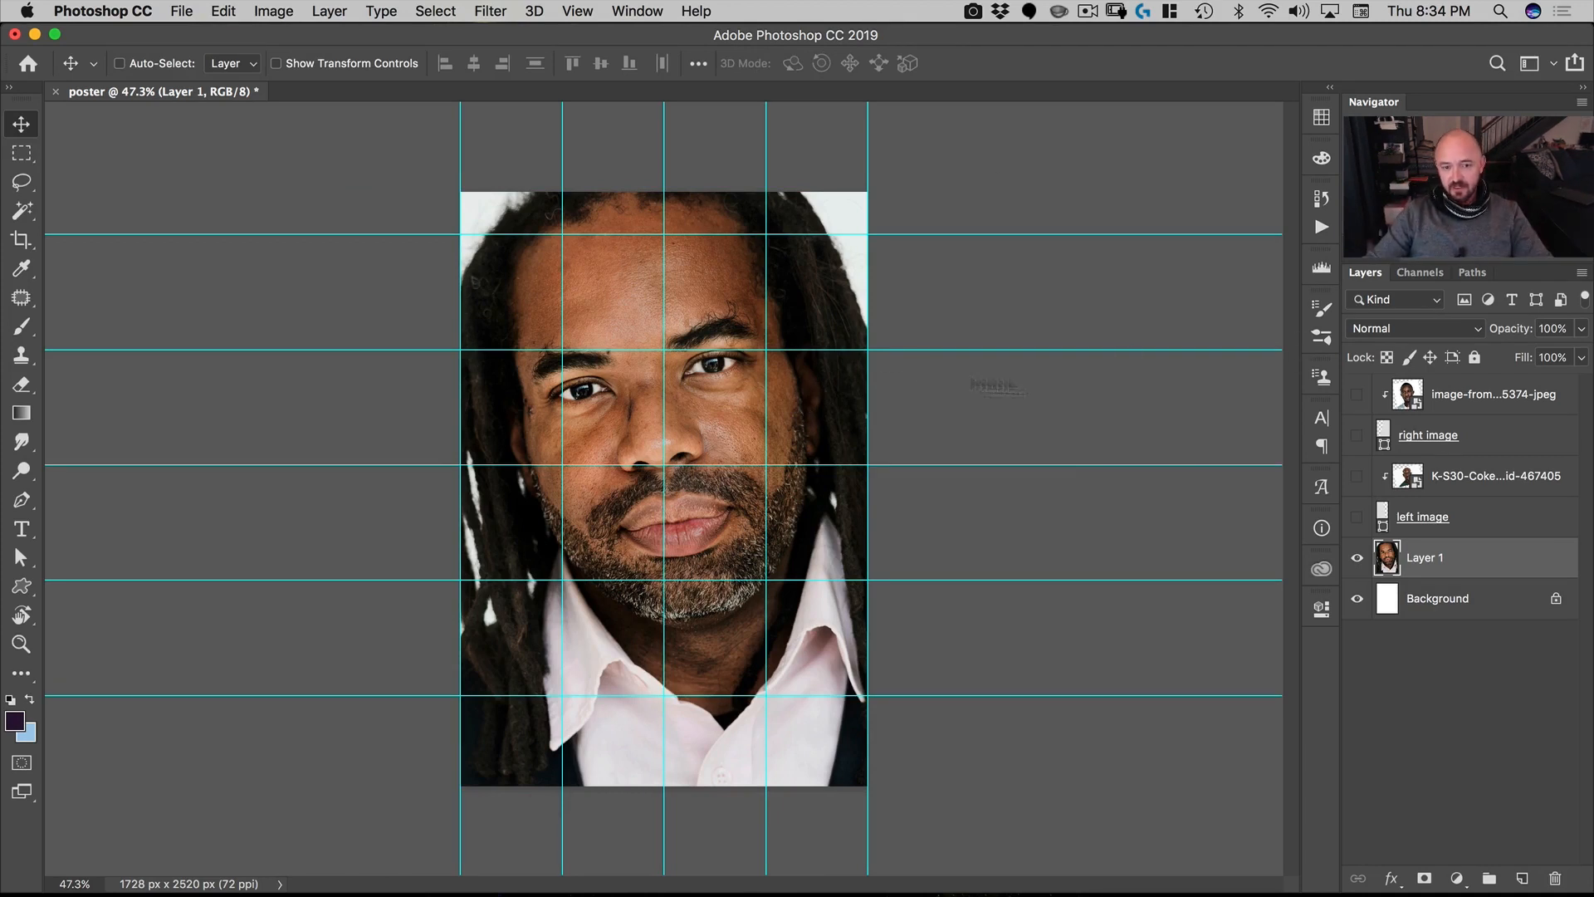
Step: Liquify Layer 1 with the backdrop display off, enlarging the eyes slightly with the Bloat tool, and apply the filter
left_click(490, 10)
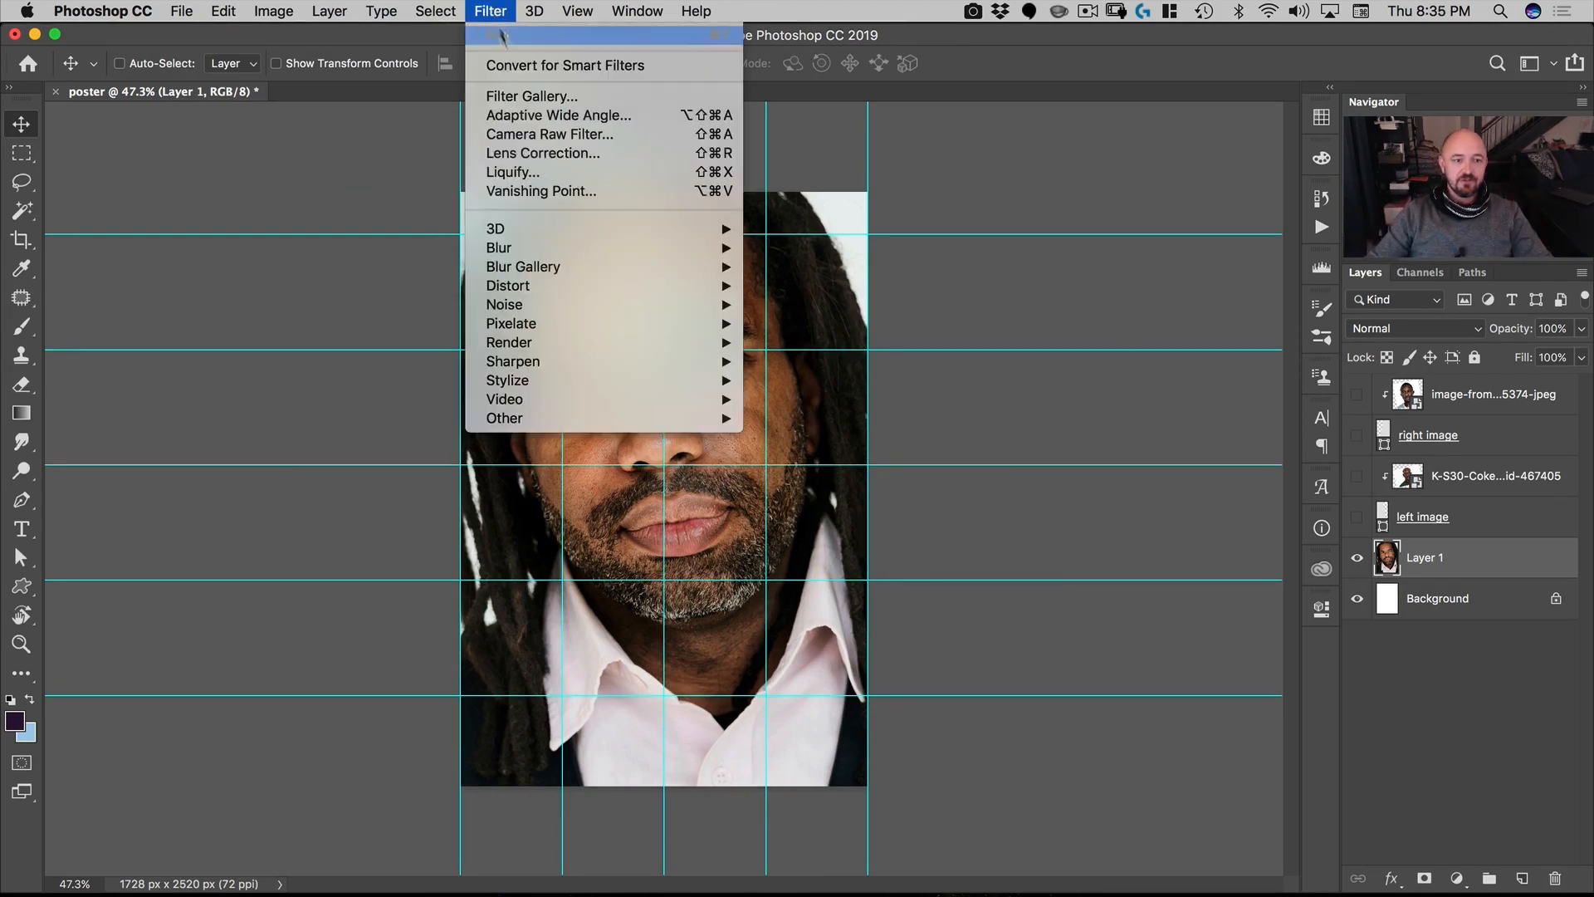
left_click(518, 166)
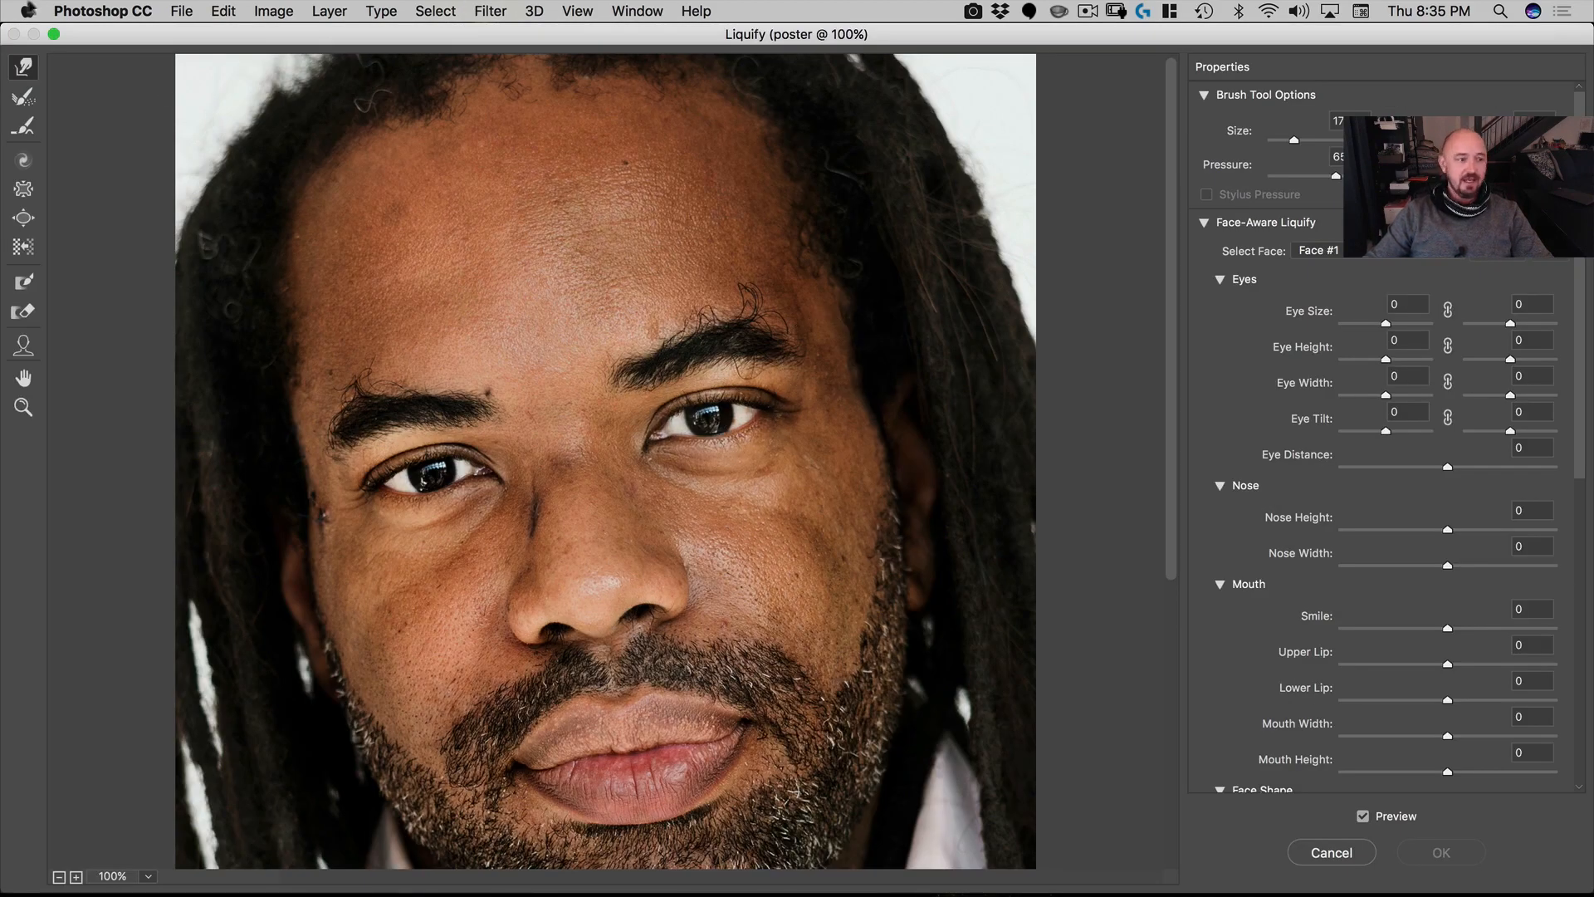
left_click(27, 219)
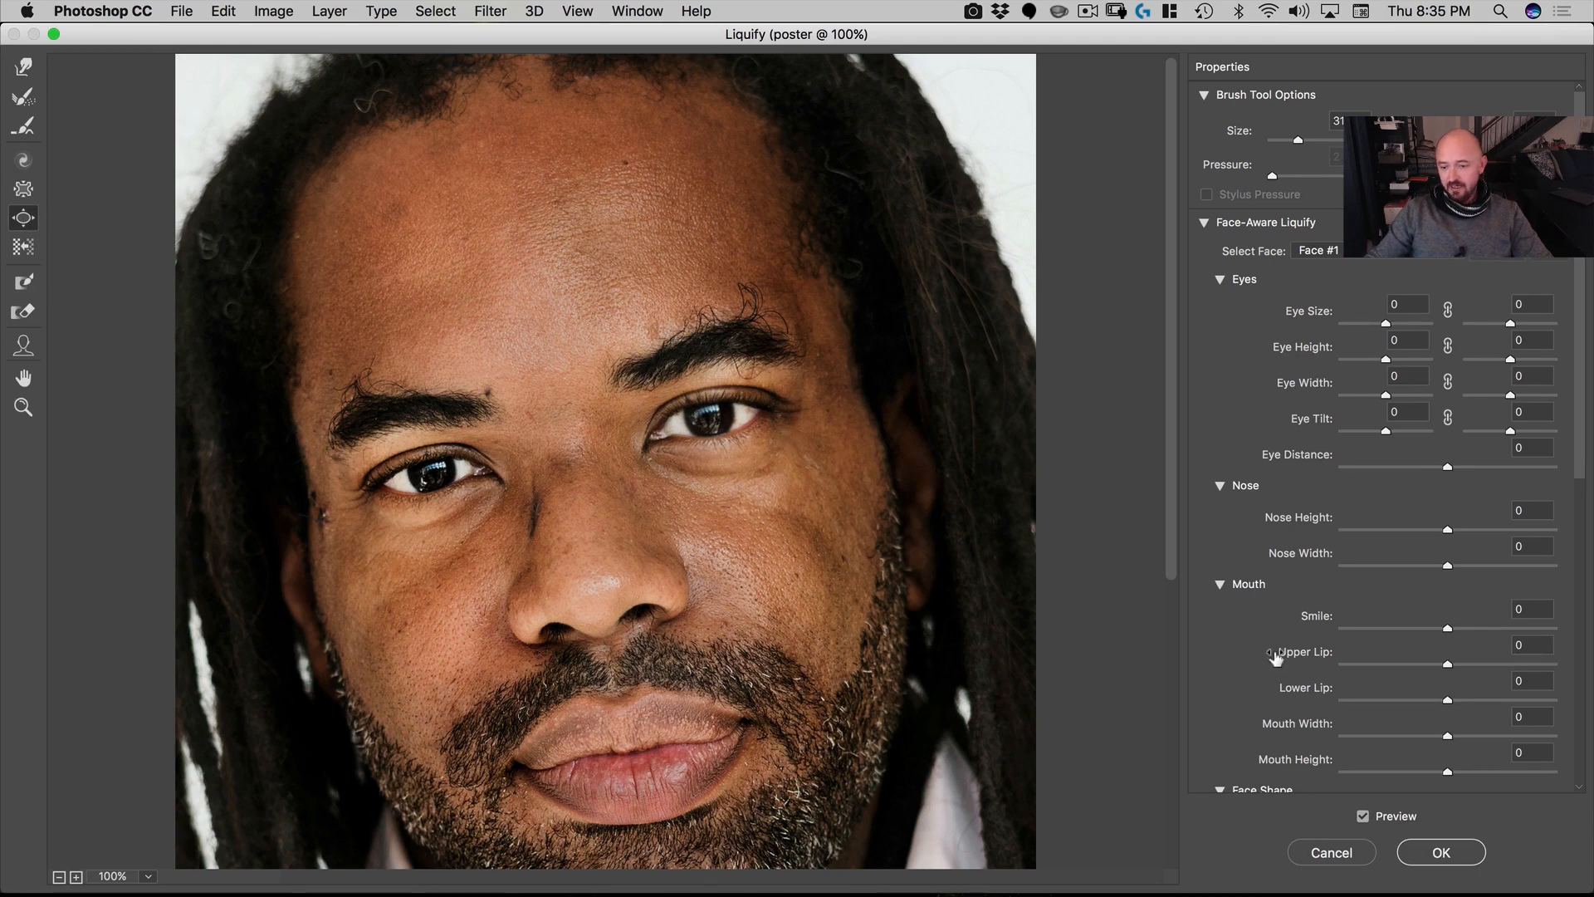
scroll(1276, 657, "down", 10)
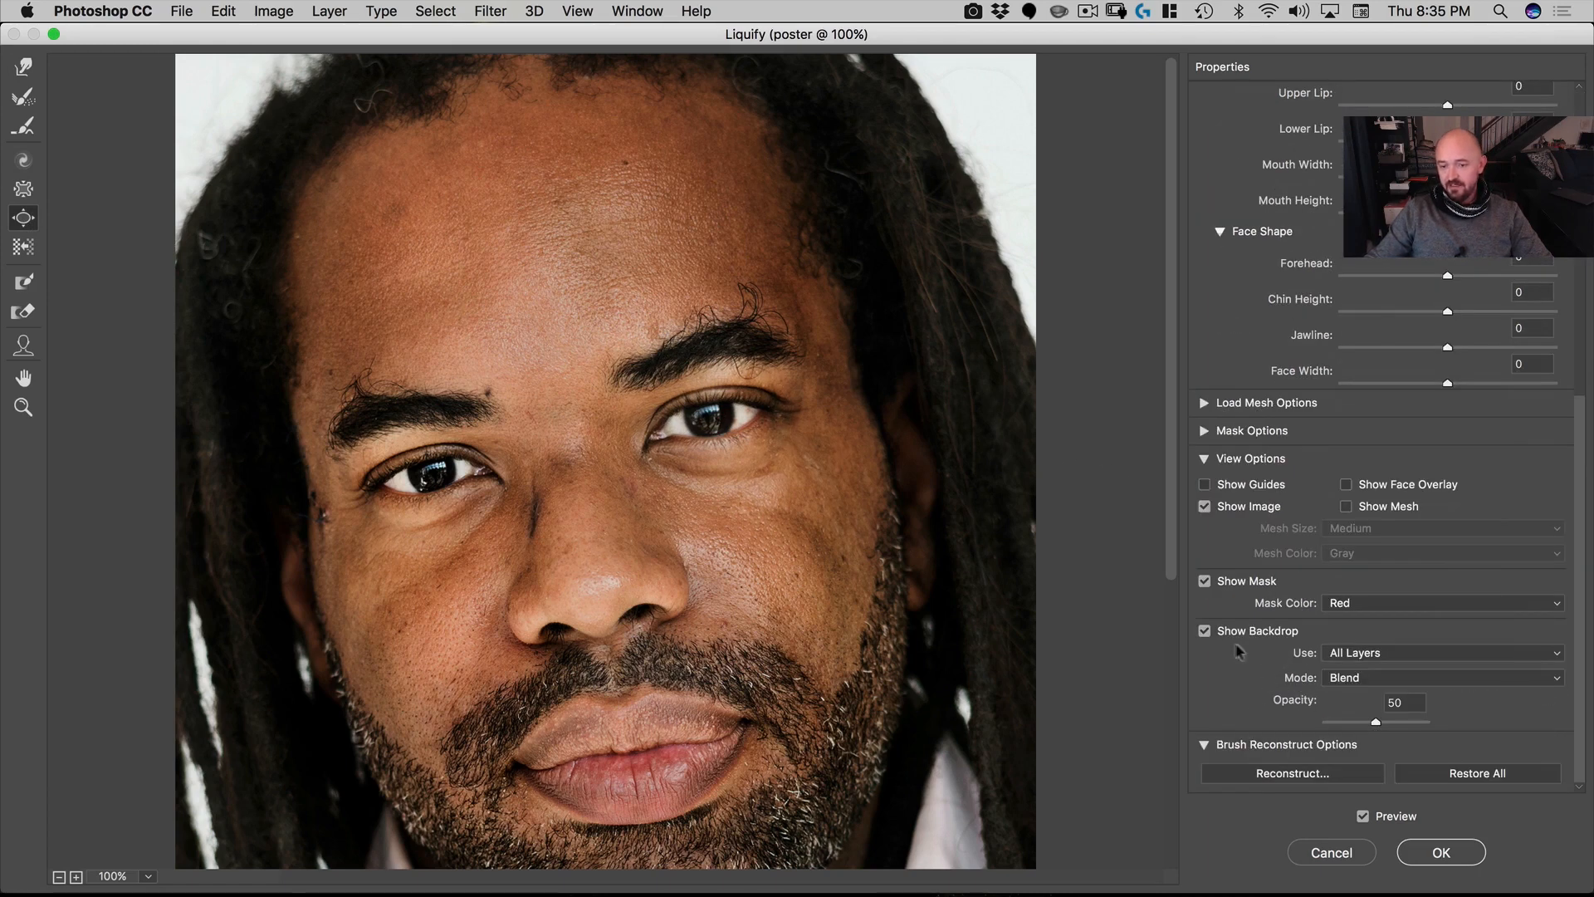
left_click(1204, 632)
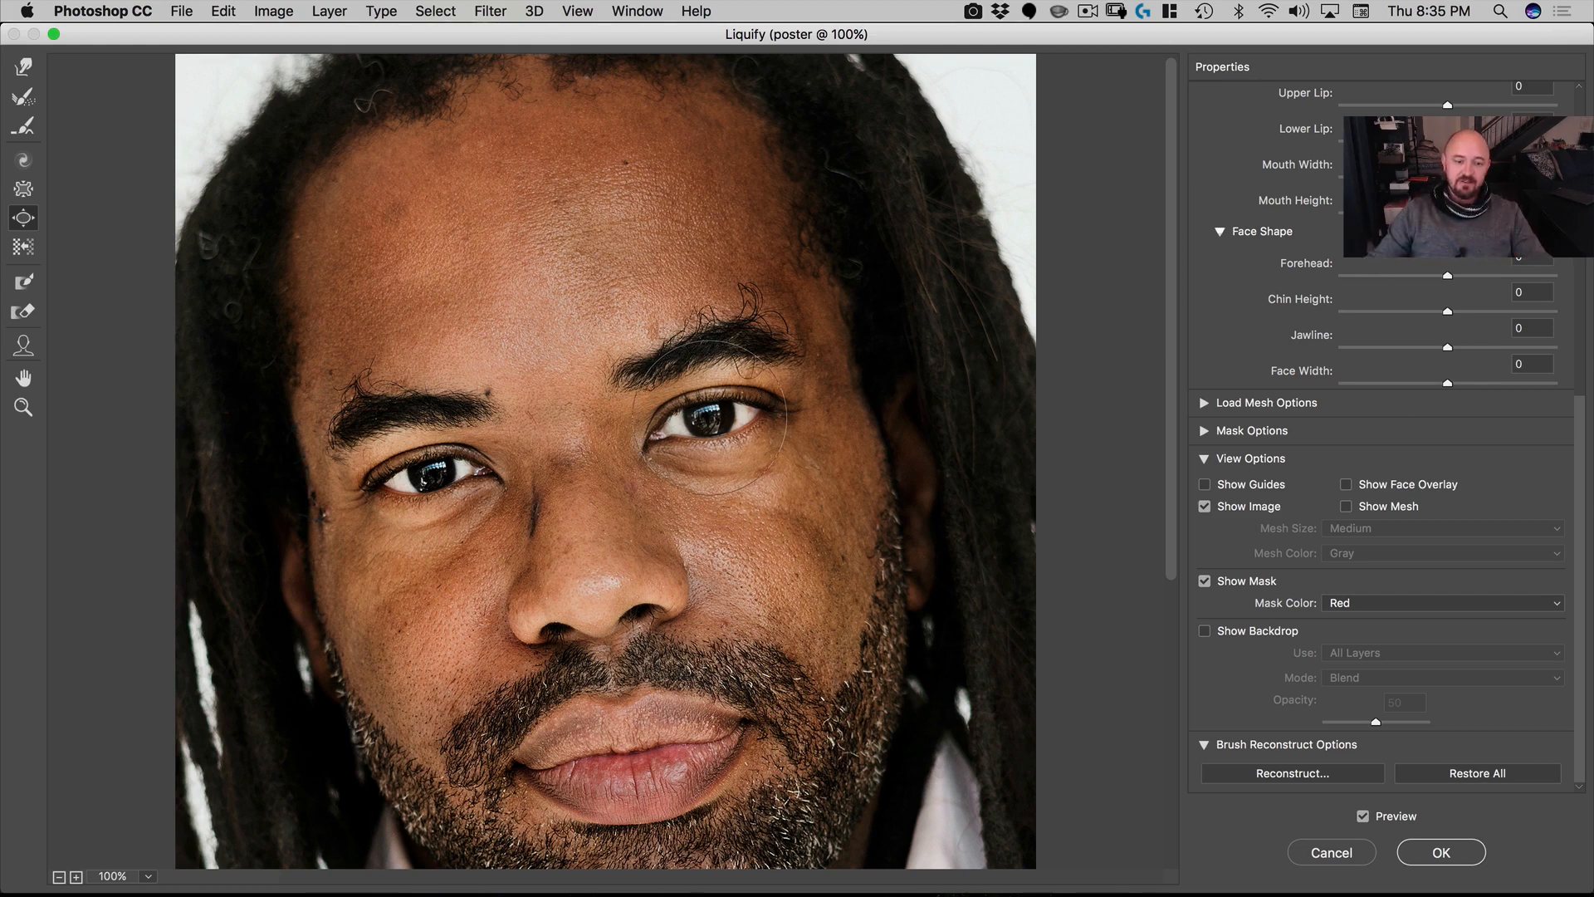
left_click(709, 417)
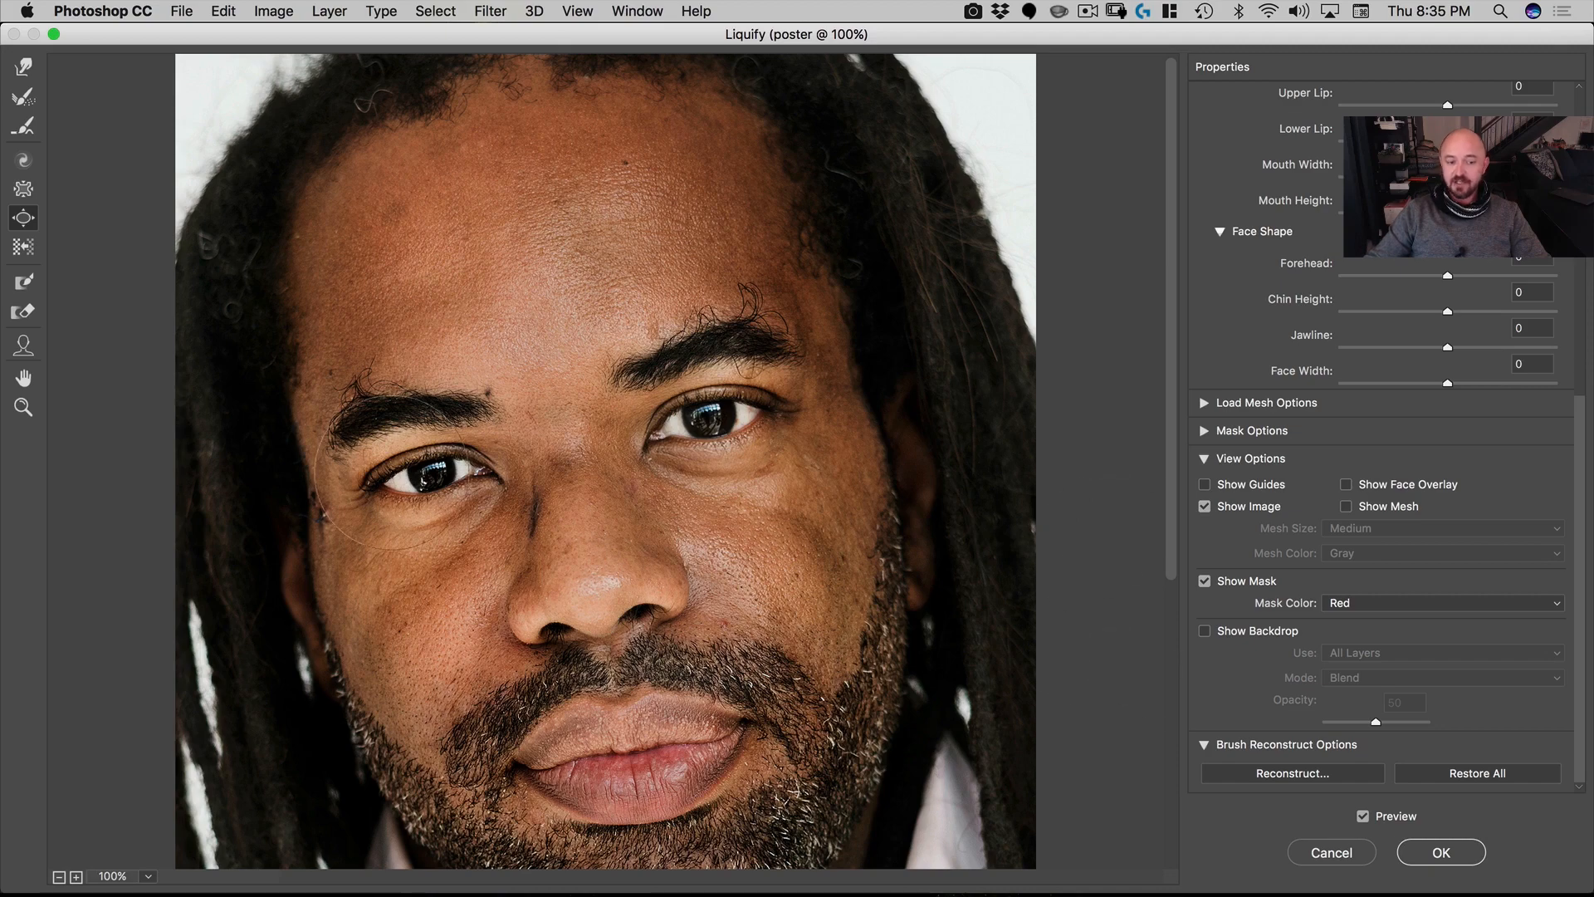
left_click(1452, 847)
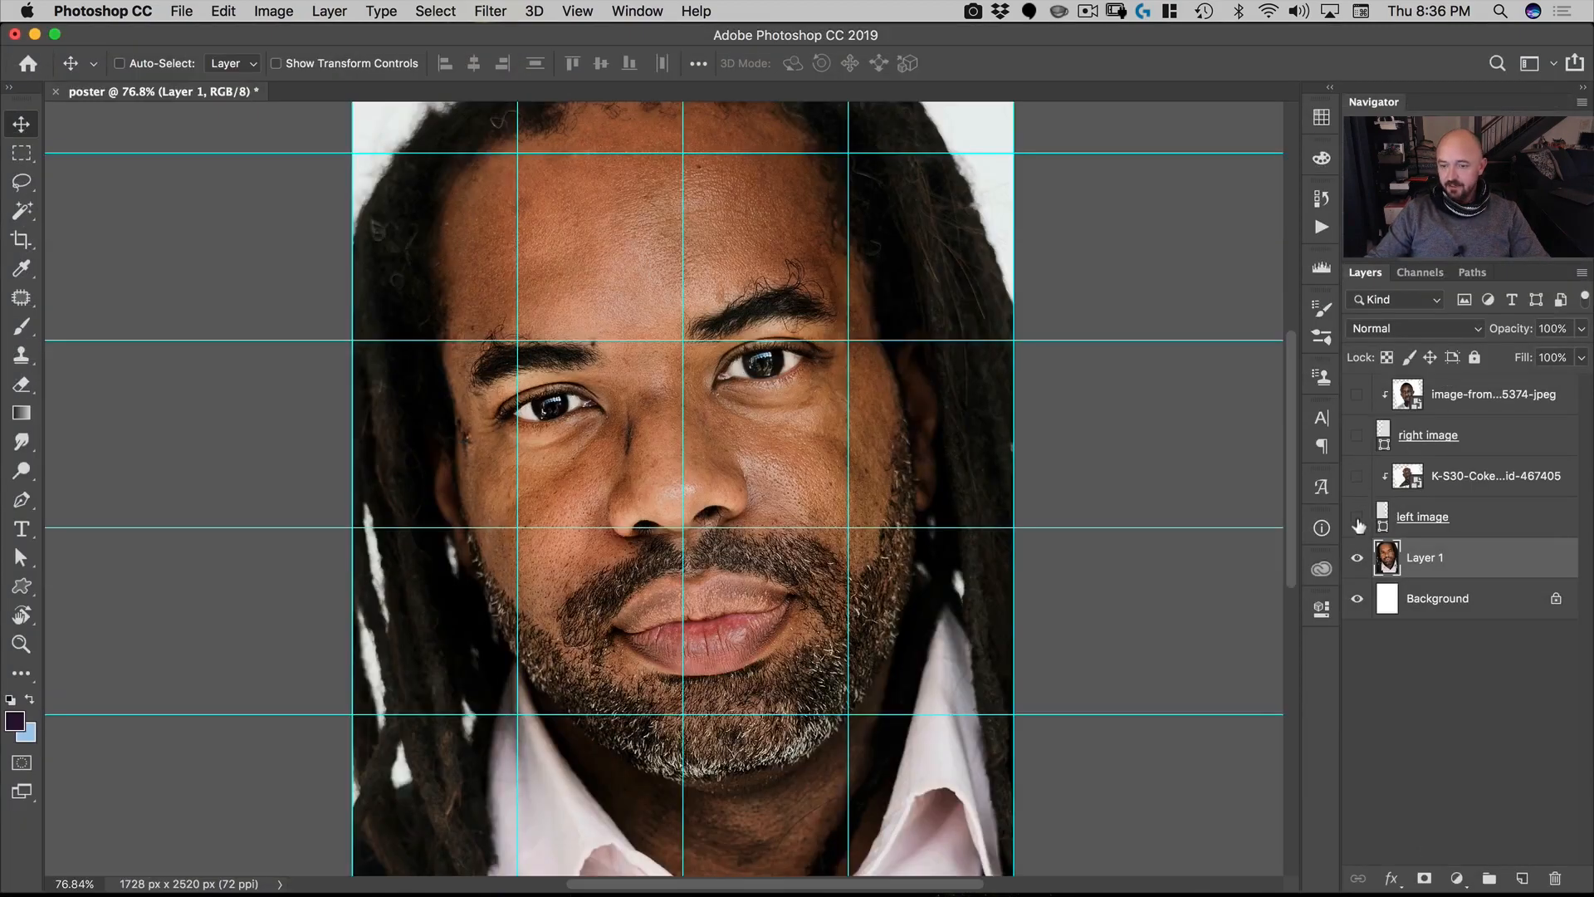
Step: Show the four hidden layers again and inspect how the eyes line up across the portrait sections
left_click_drag(1358, 459, 1360, 401)
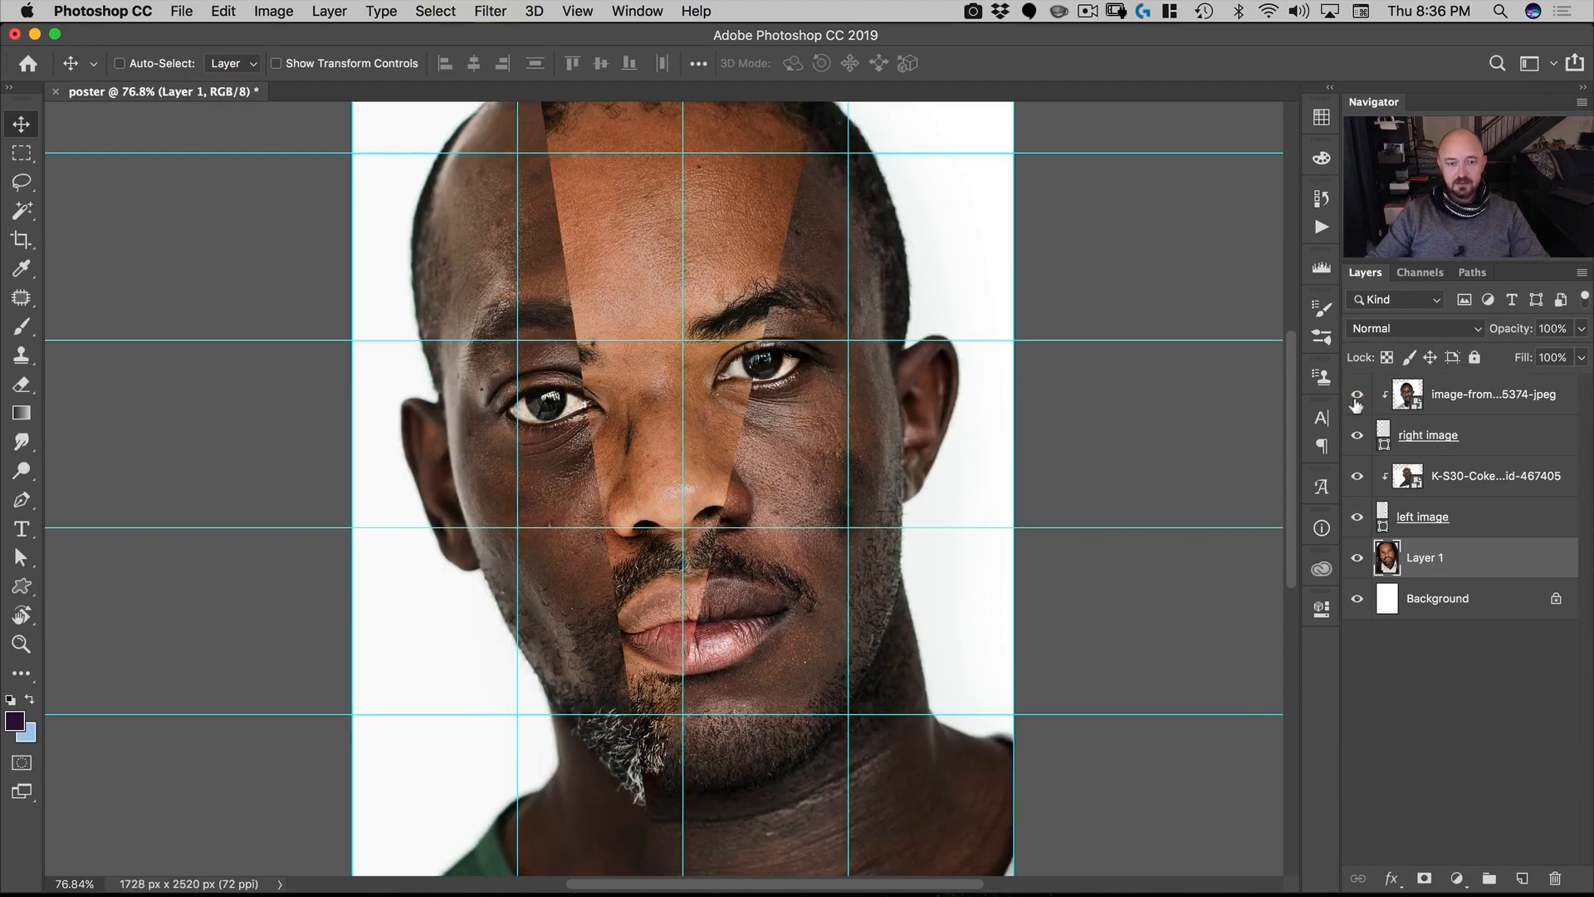
left_click_drag(749, 345, 859, 325)
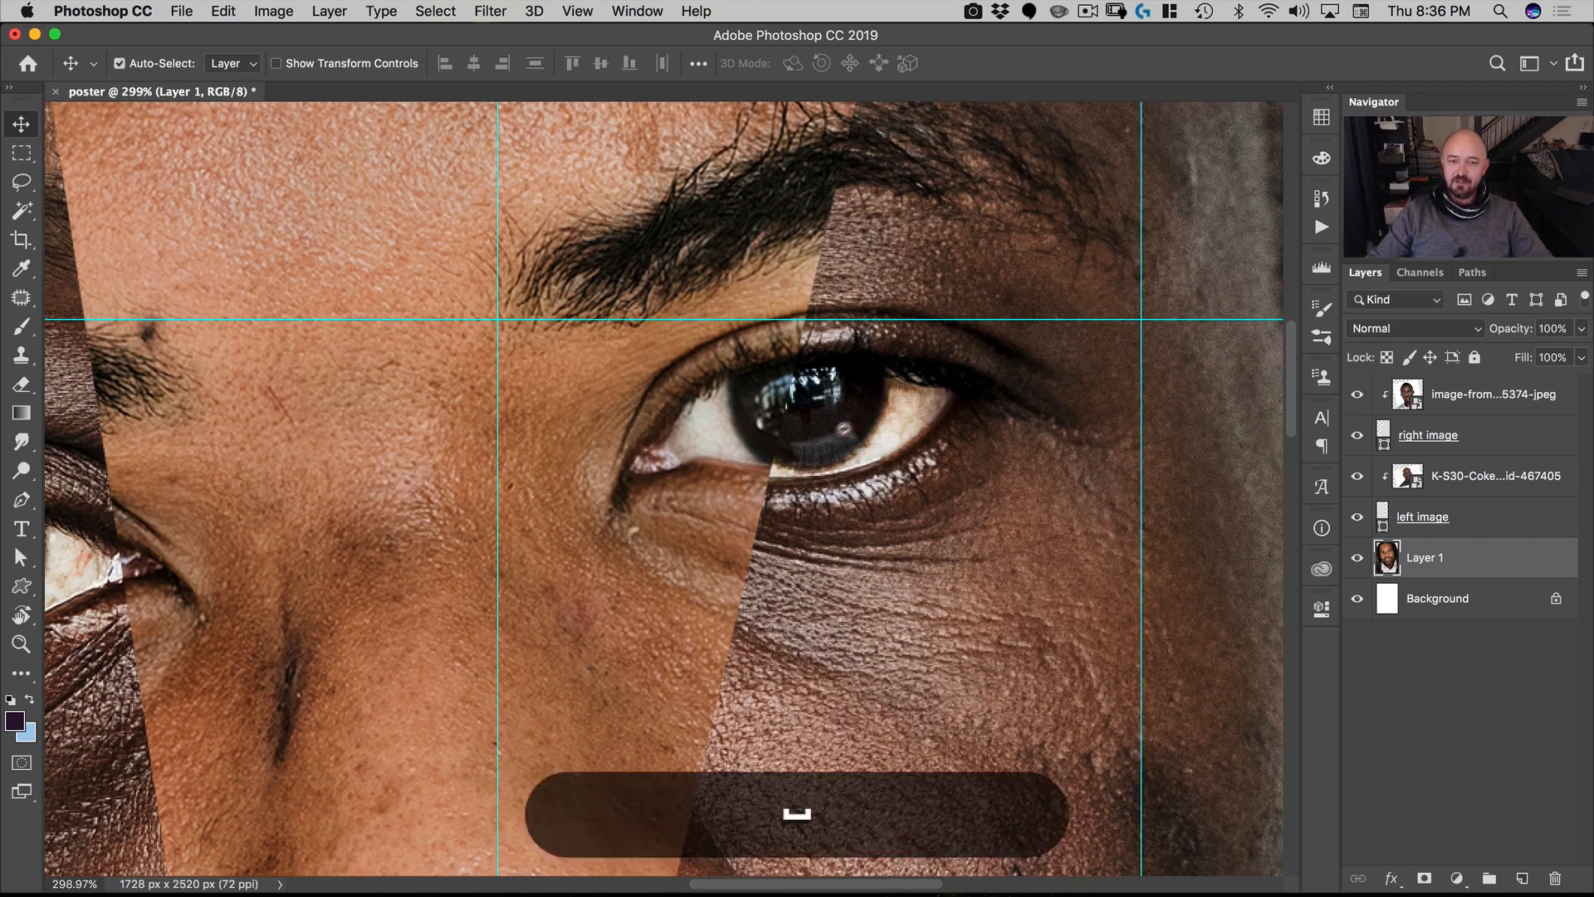
left_click_drag(855, 424, 741, 533)
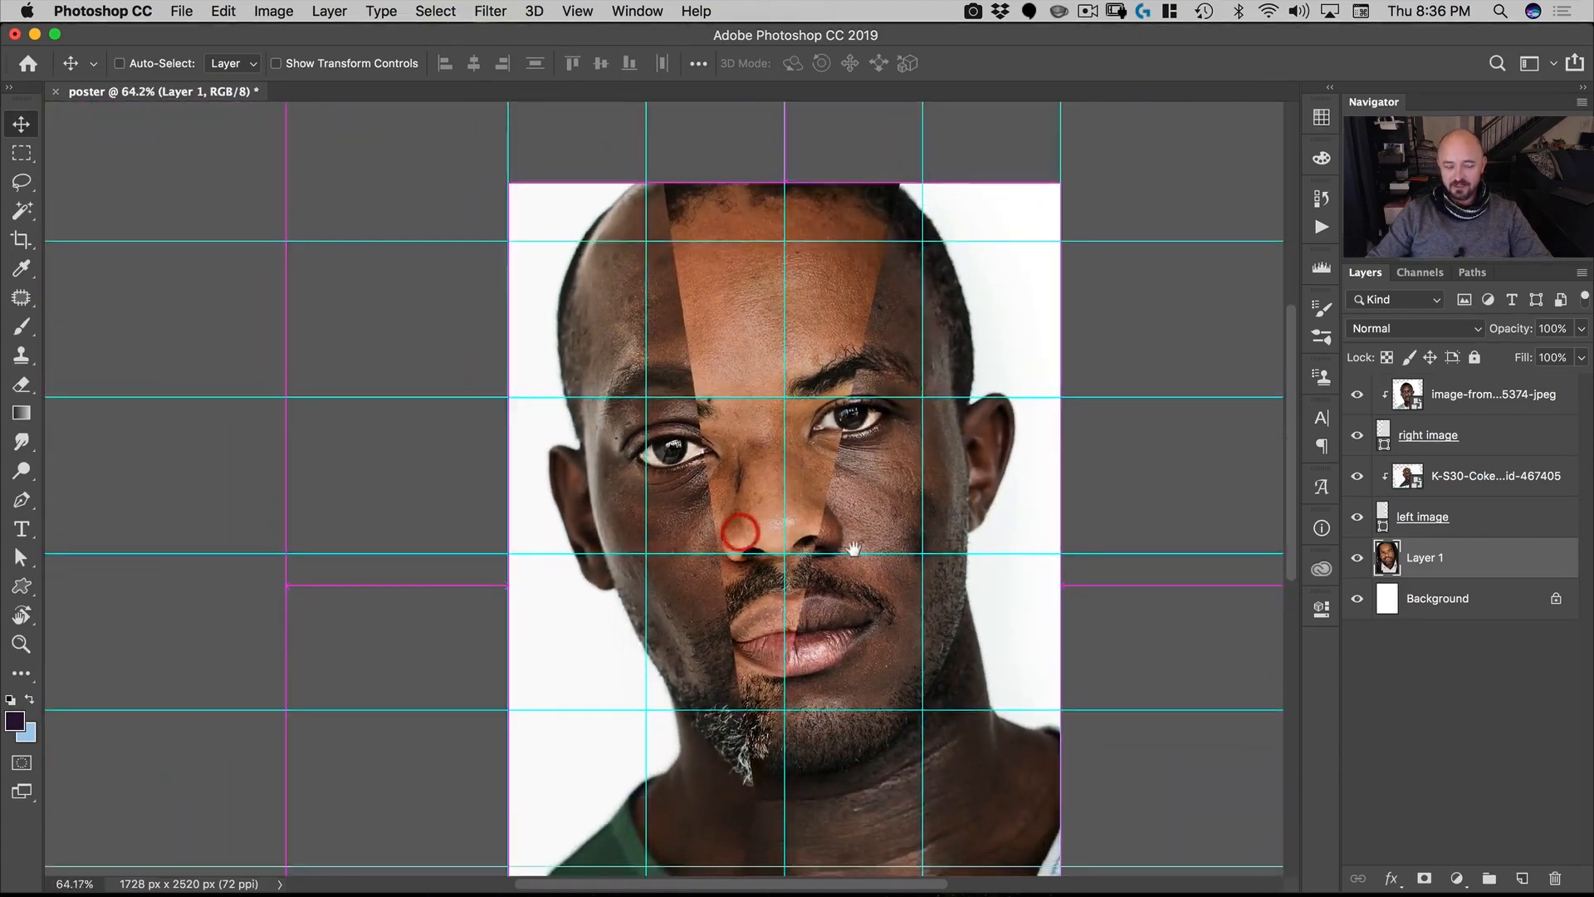
left_click_drag(852, 541, 815, 465)
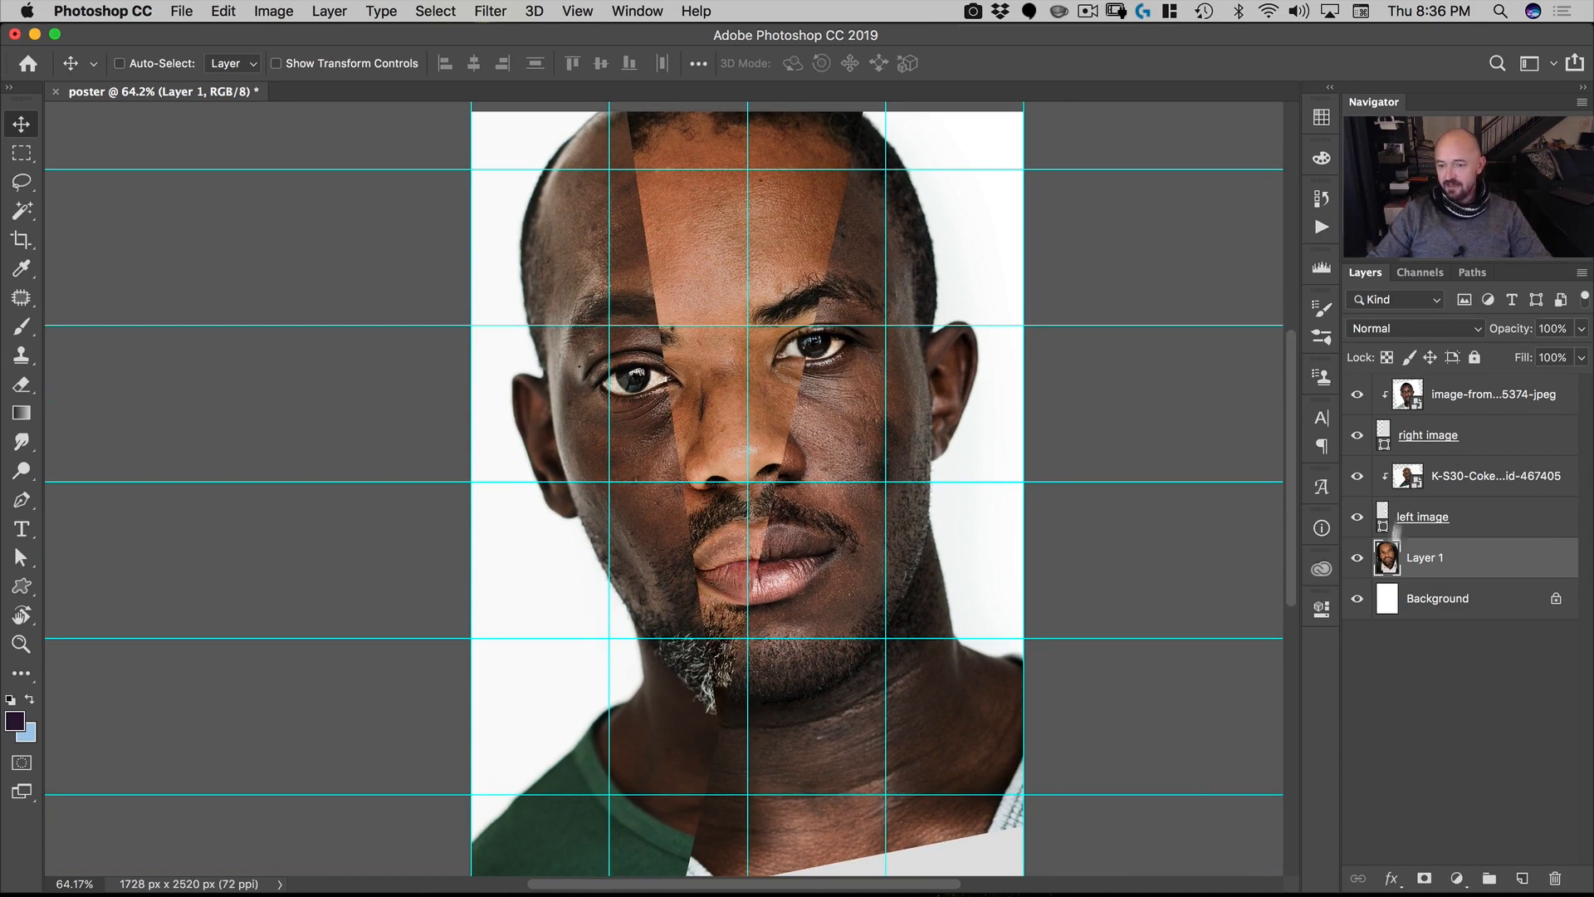
Step: Copy the canvas-sized area of the K-S30-Coke portrait to a new layer, delete the original, and clip the copy to "left image"
left_click(1408, 479)
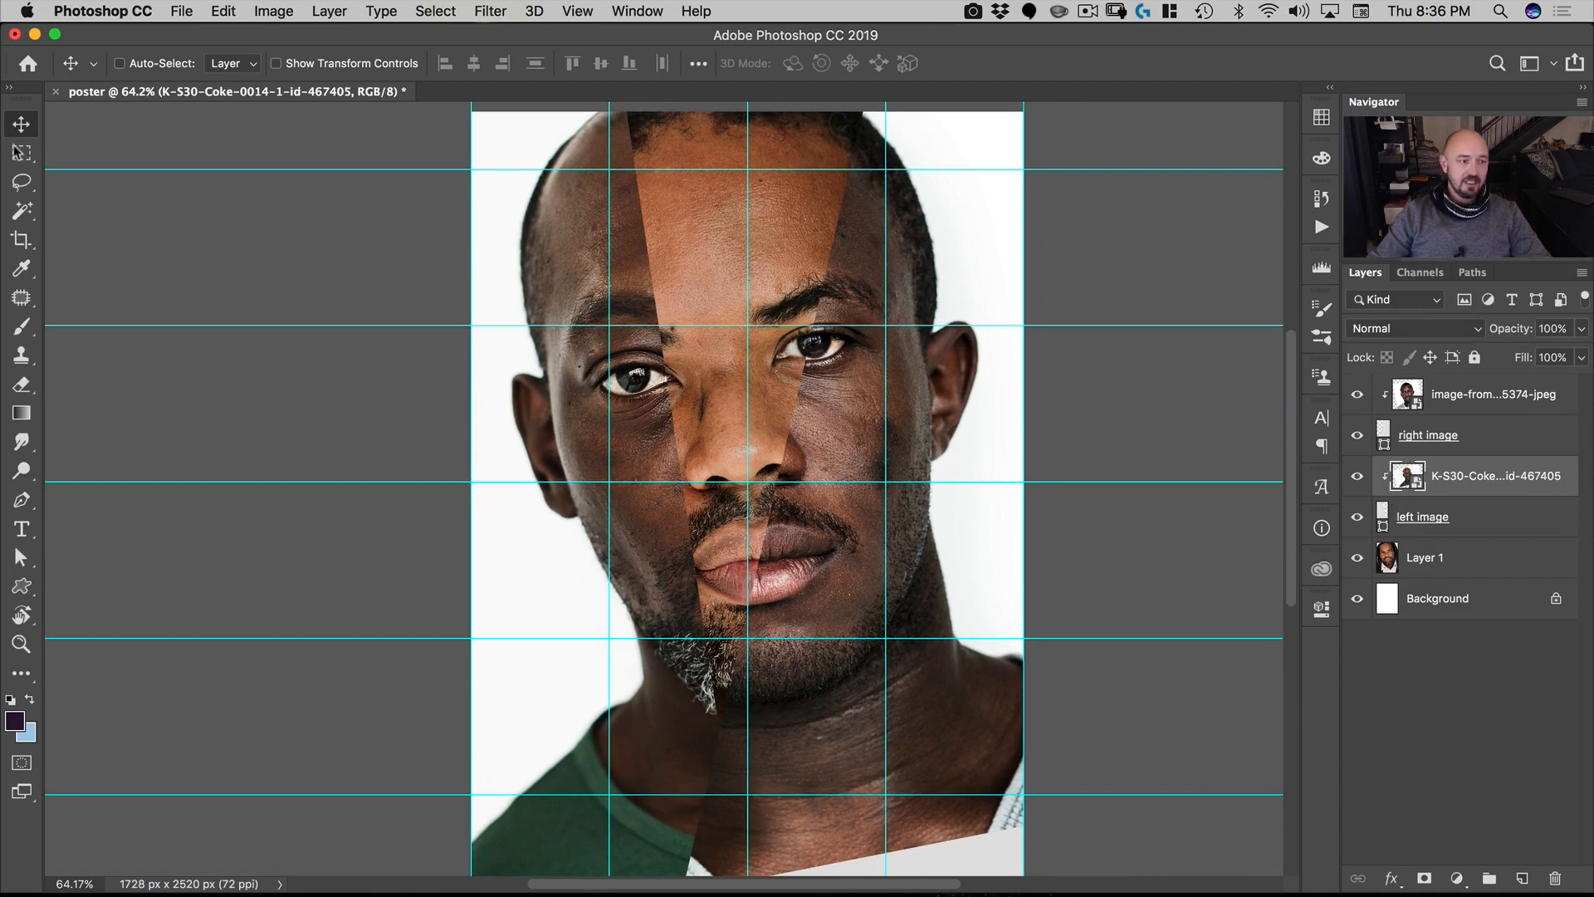
key("m")
key("ctrl+0")
key("ctrl+a")
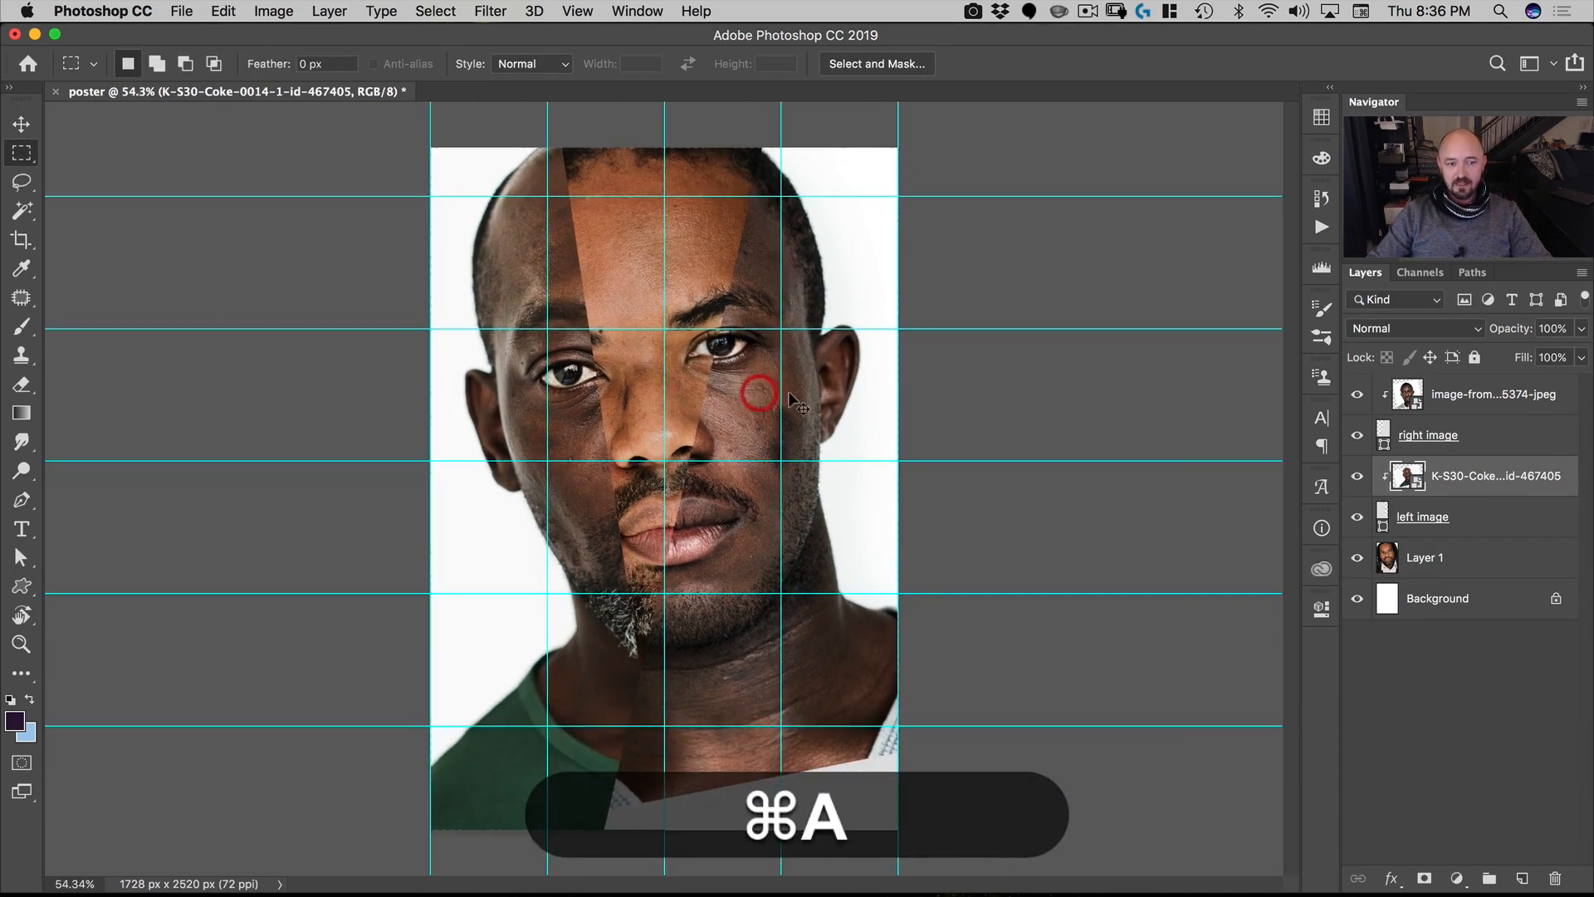
key("ctrl+j")
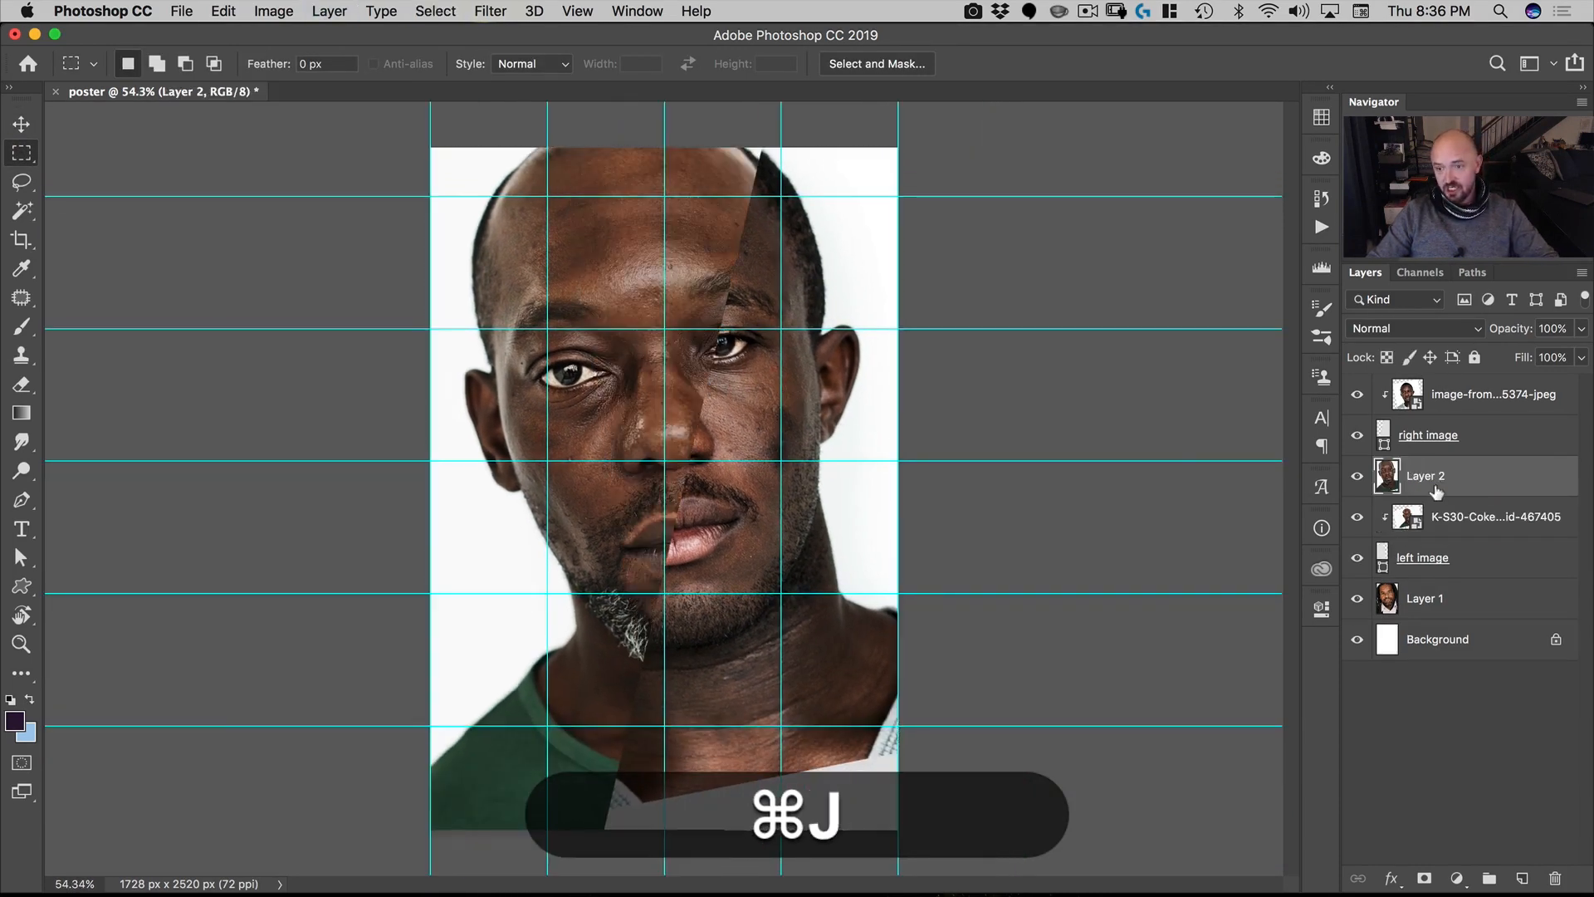
left_click_drag(1403, 516, 1555, 877)
left_click(1395, 497, "alt")
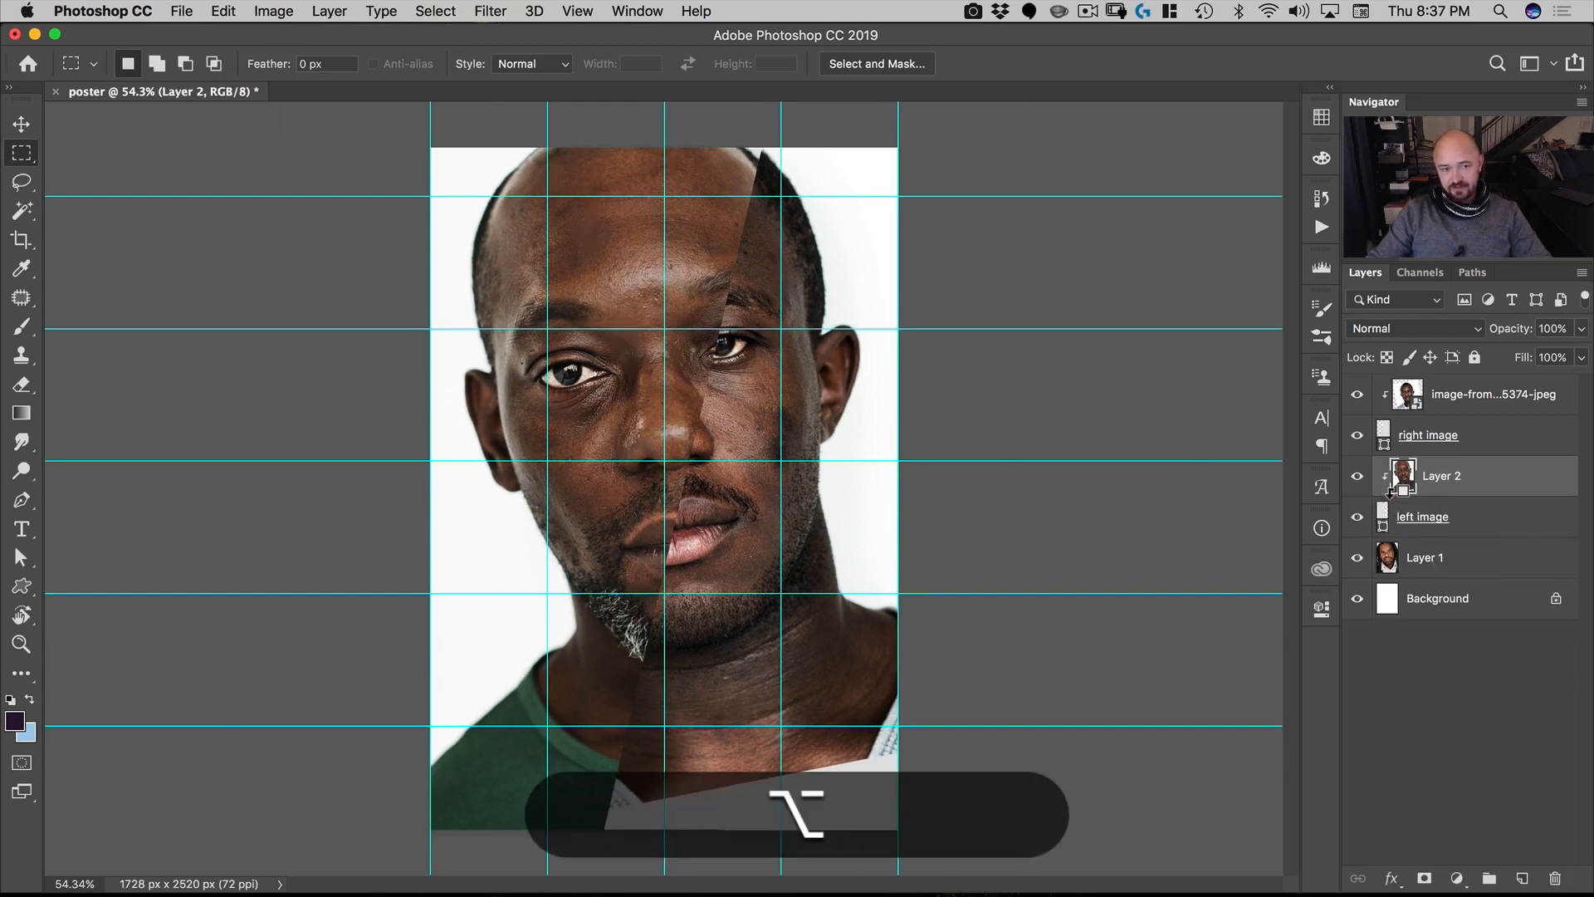
scroll(667, 491, "up", 2)
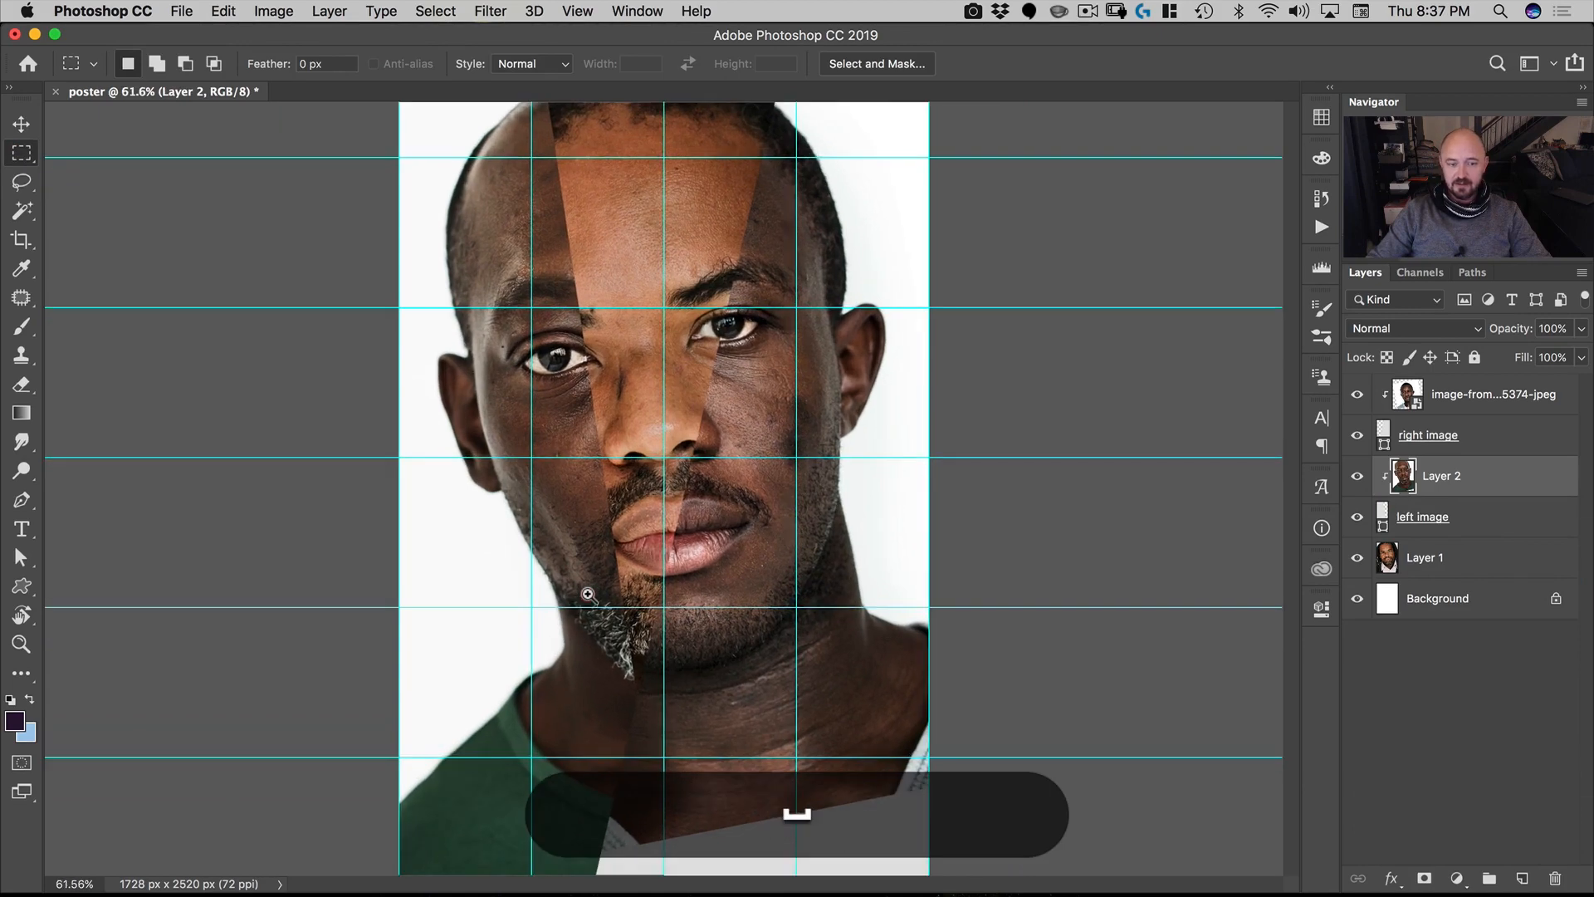
left_click(435, 11)
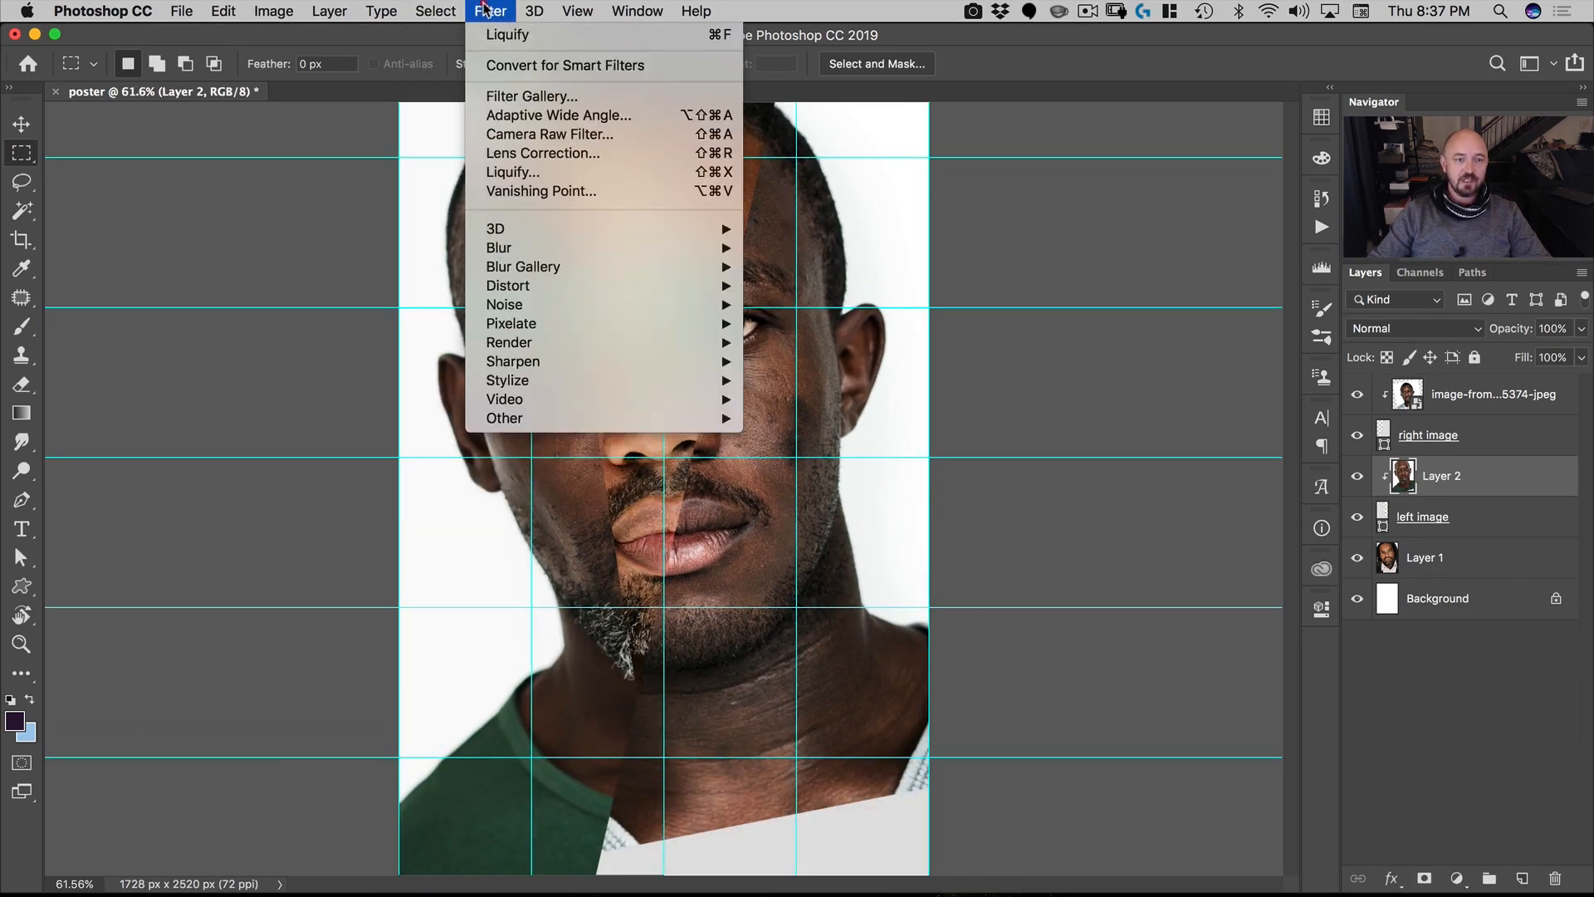
left_click(490, 35)
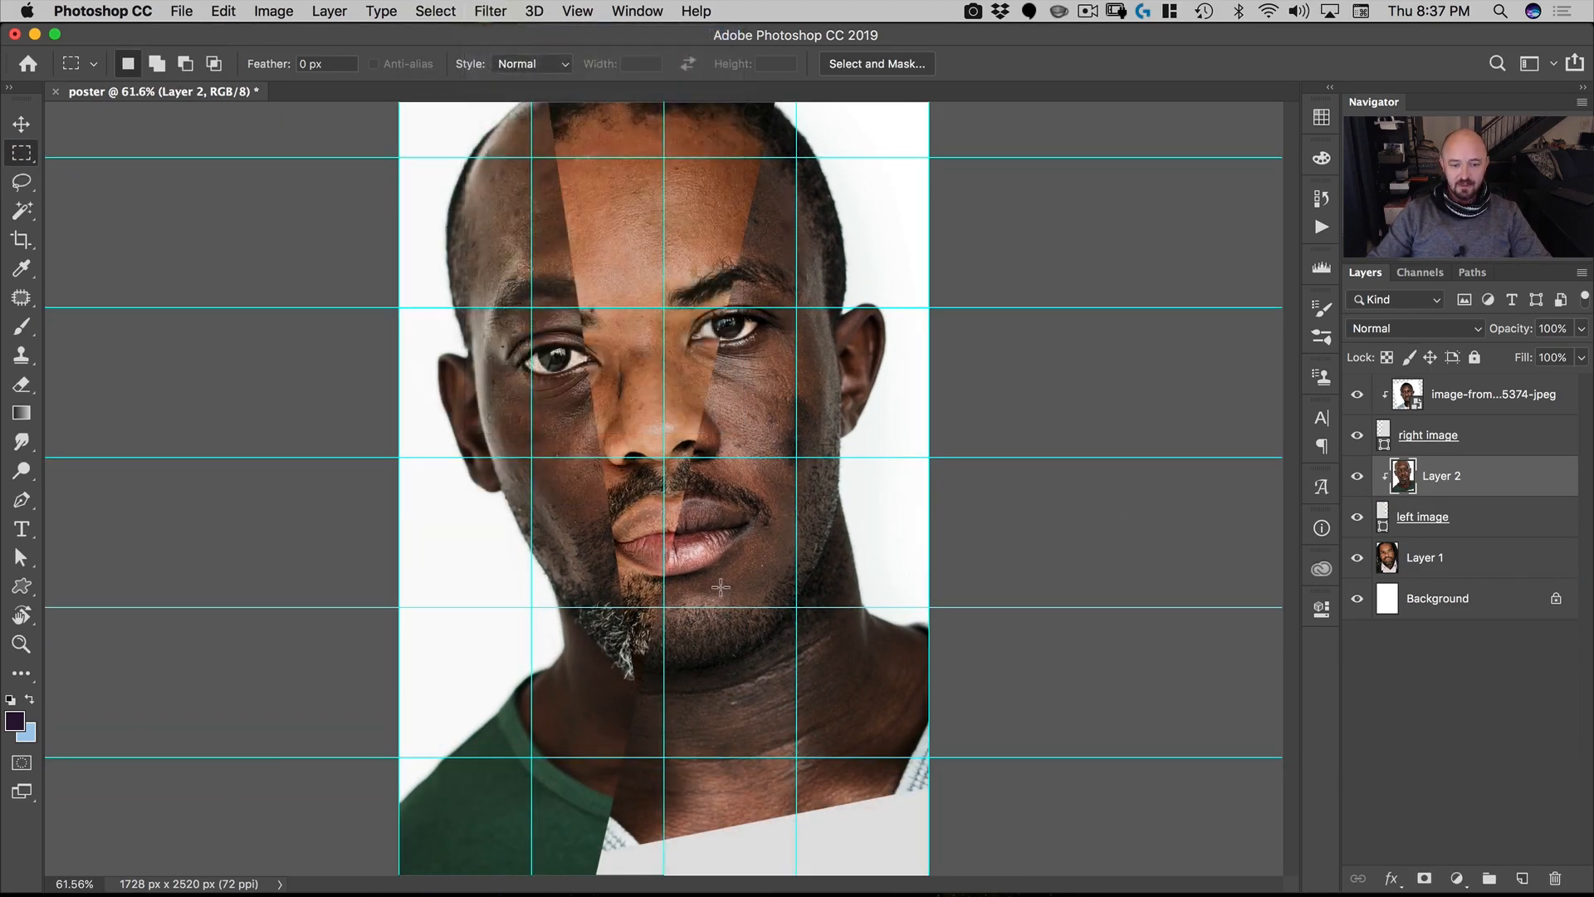
key("super+z")
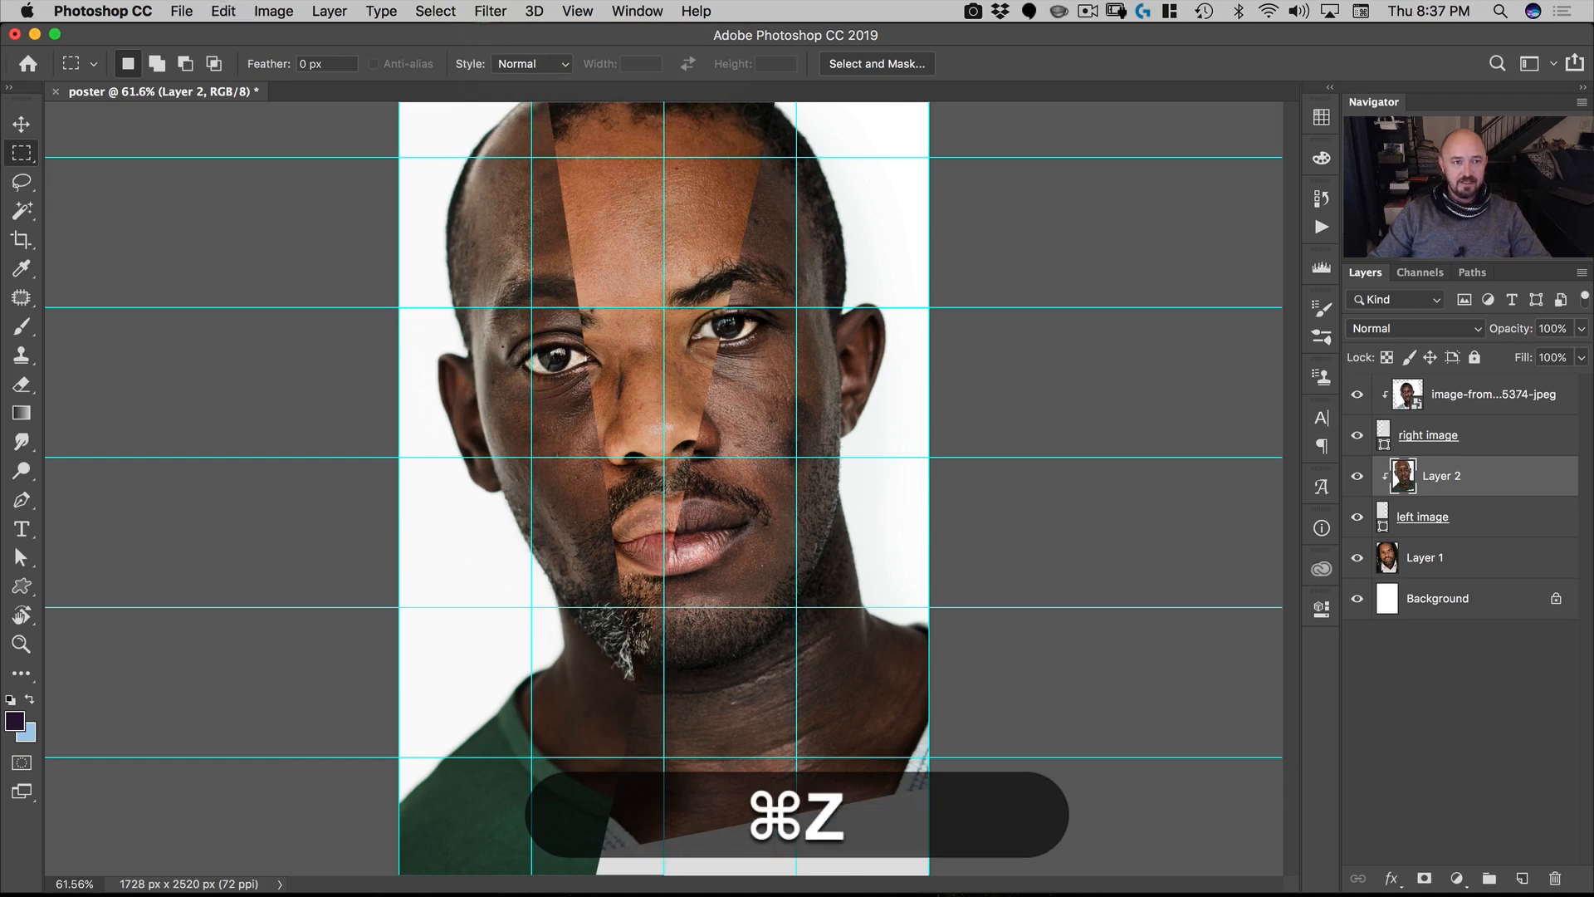
Step: Open Layer 2 in the Liquify filter and show all layers as a blended backdrop at 50 opacity
left_click(490, 11)
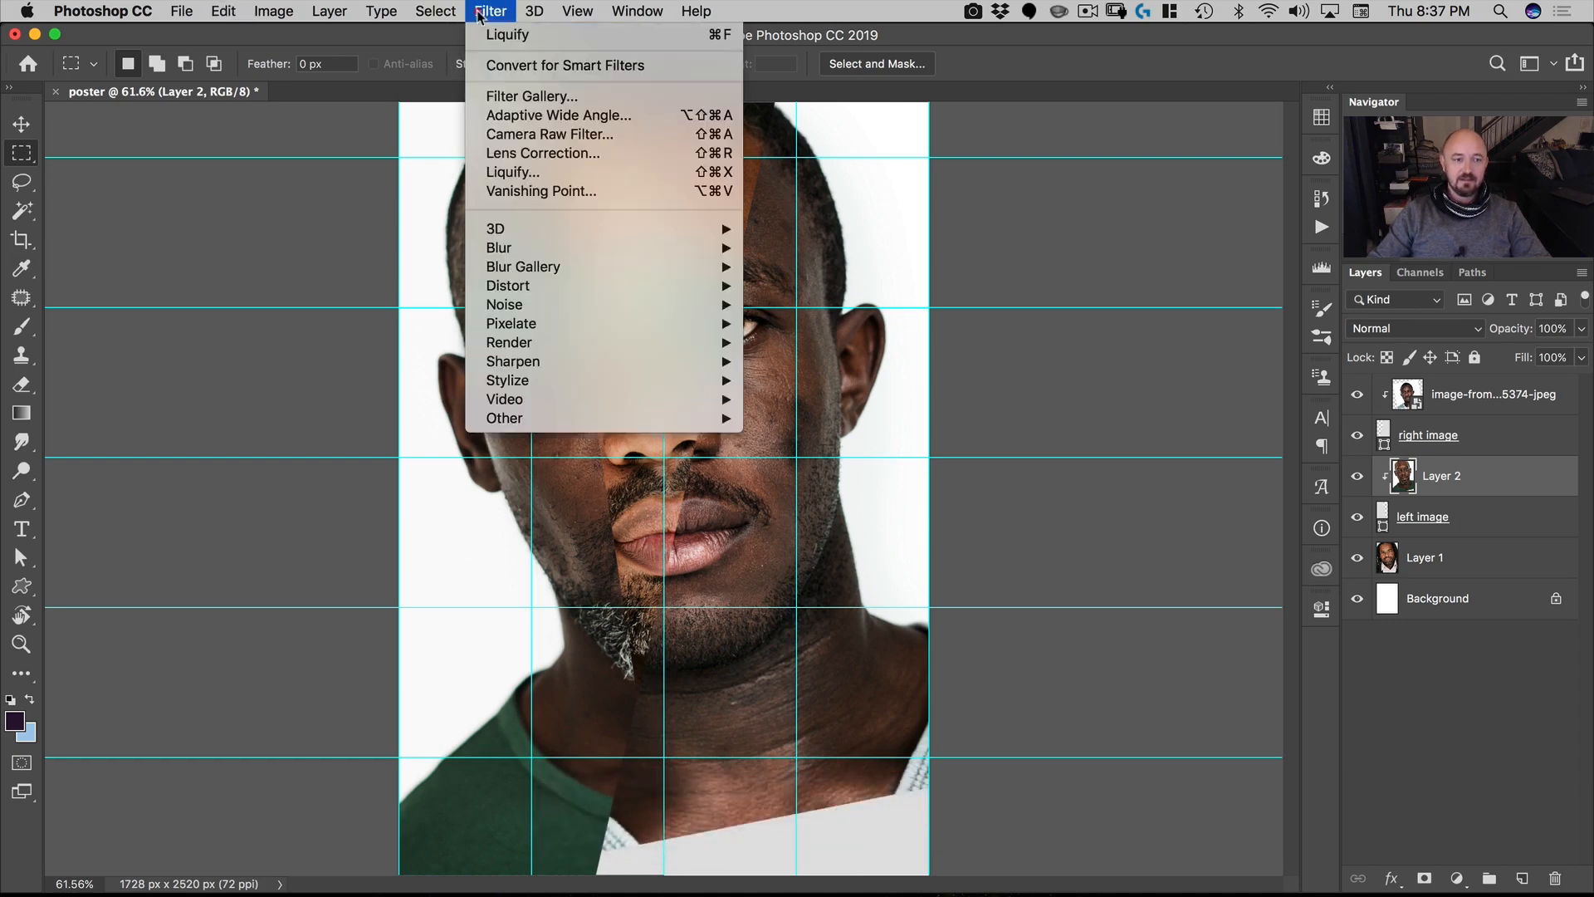
left_click(514, 171)
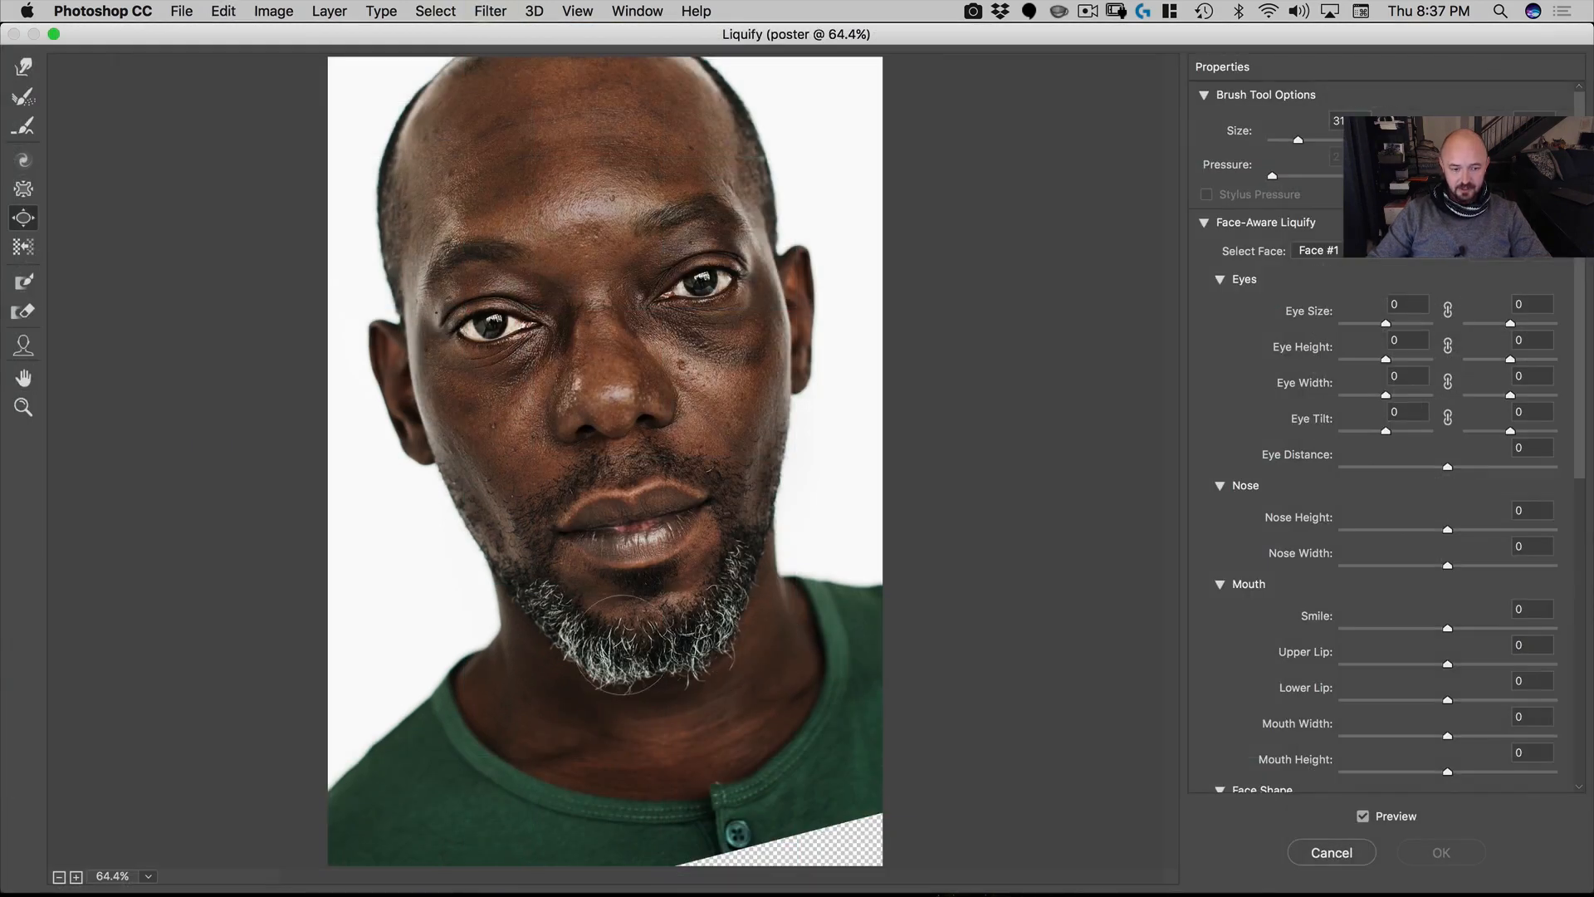
scroll(1246, 657, "down", 10)
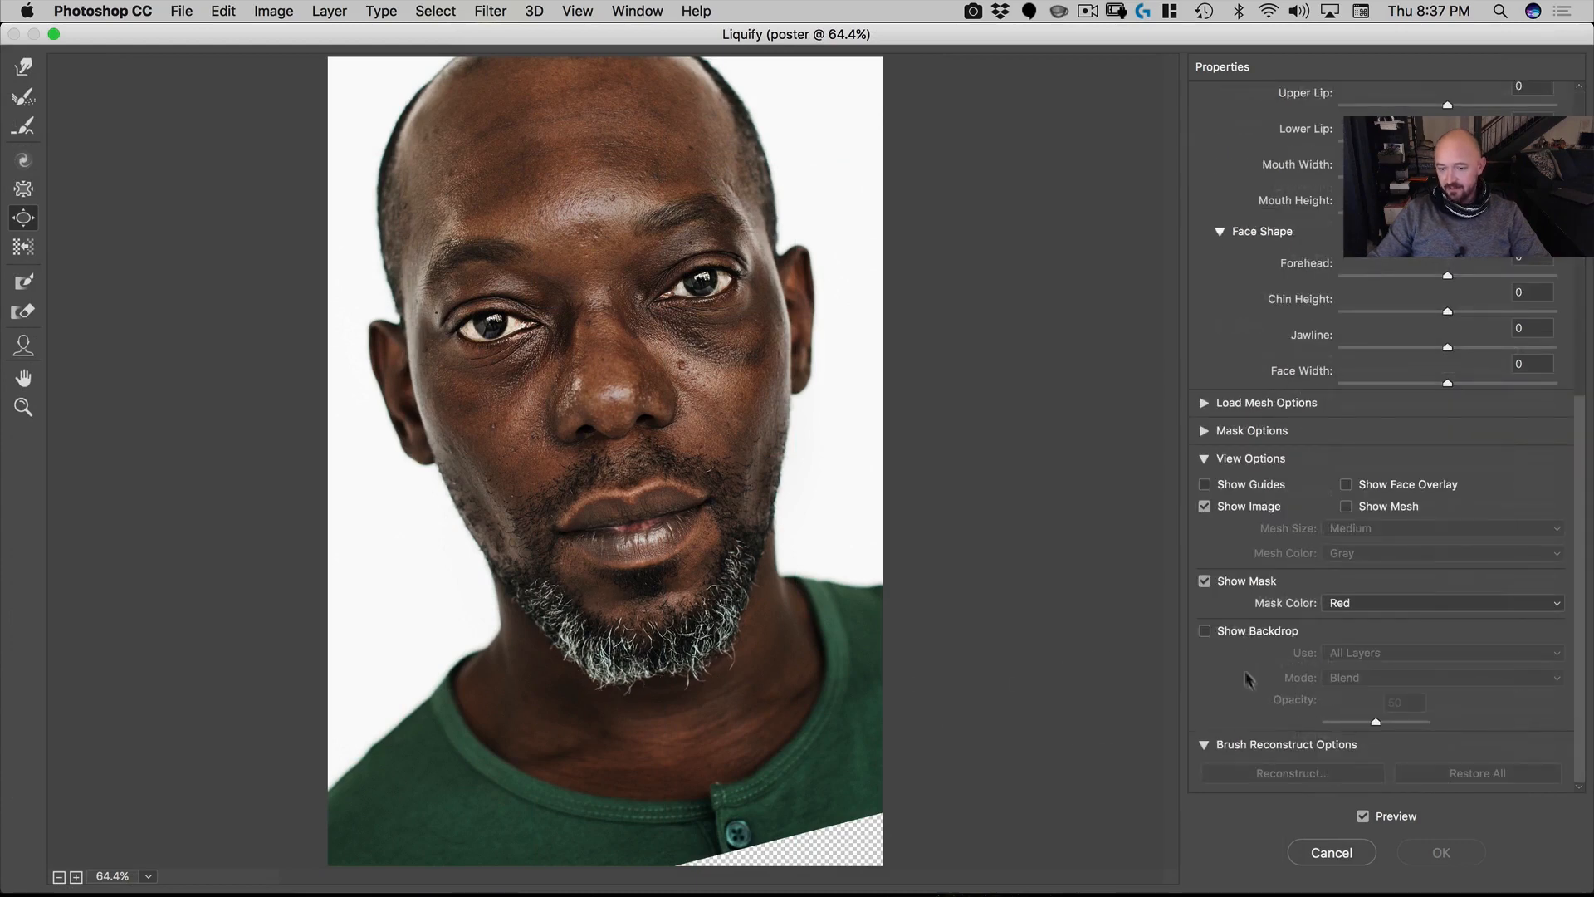
left_click(1254, 633)
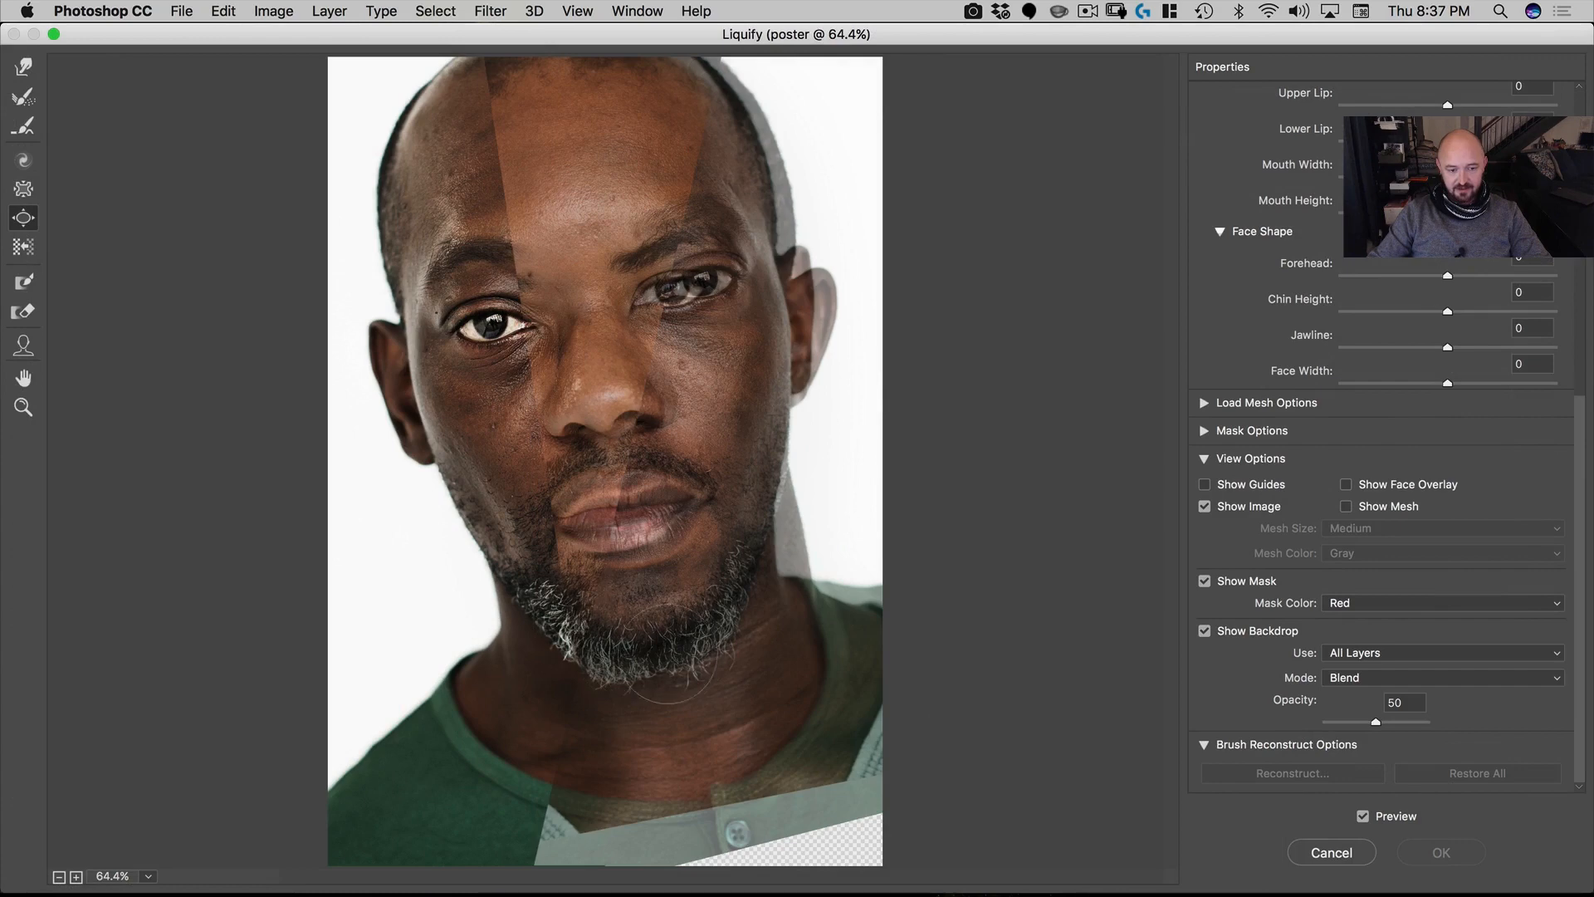
Step: Push the gray beard and jaw edge of Layer 2 upward with a large Forward Warp brush to match the center portrait, and apply the filter
left_click(26, 65)
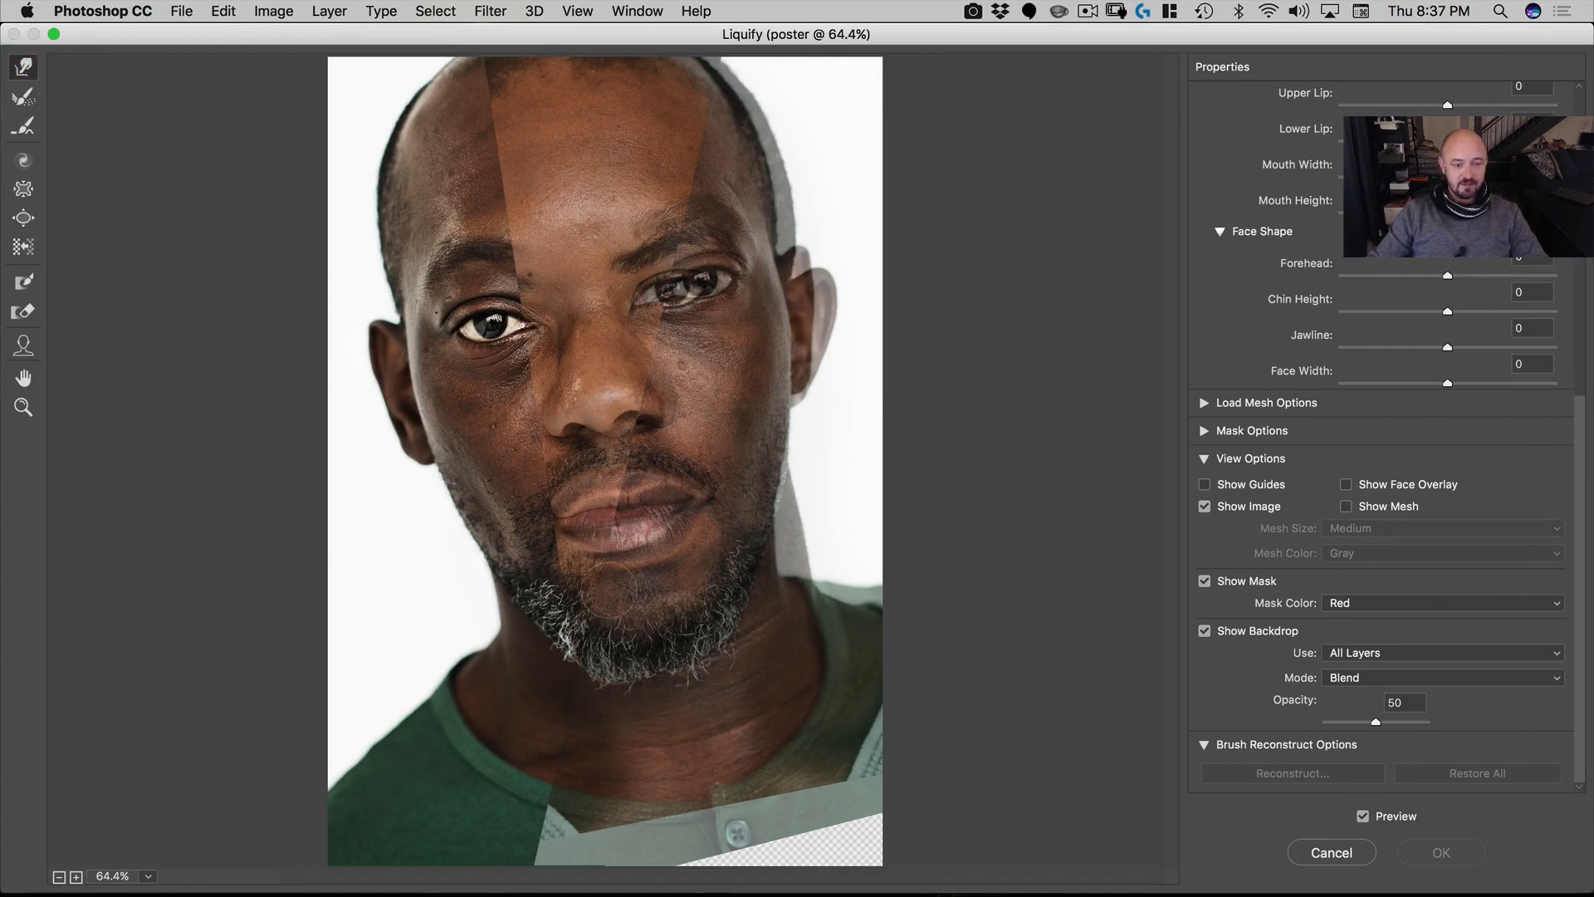
key("ctrl+alt")
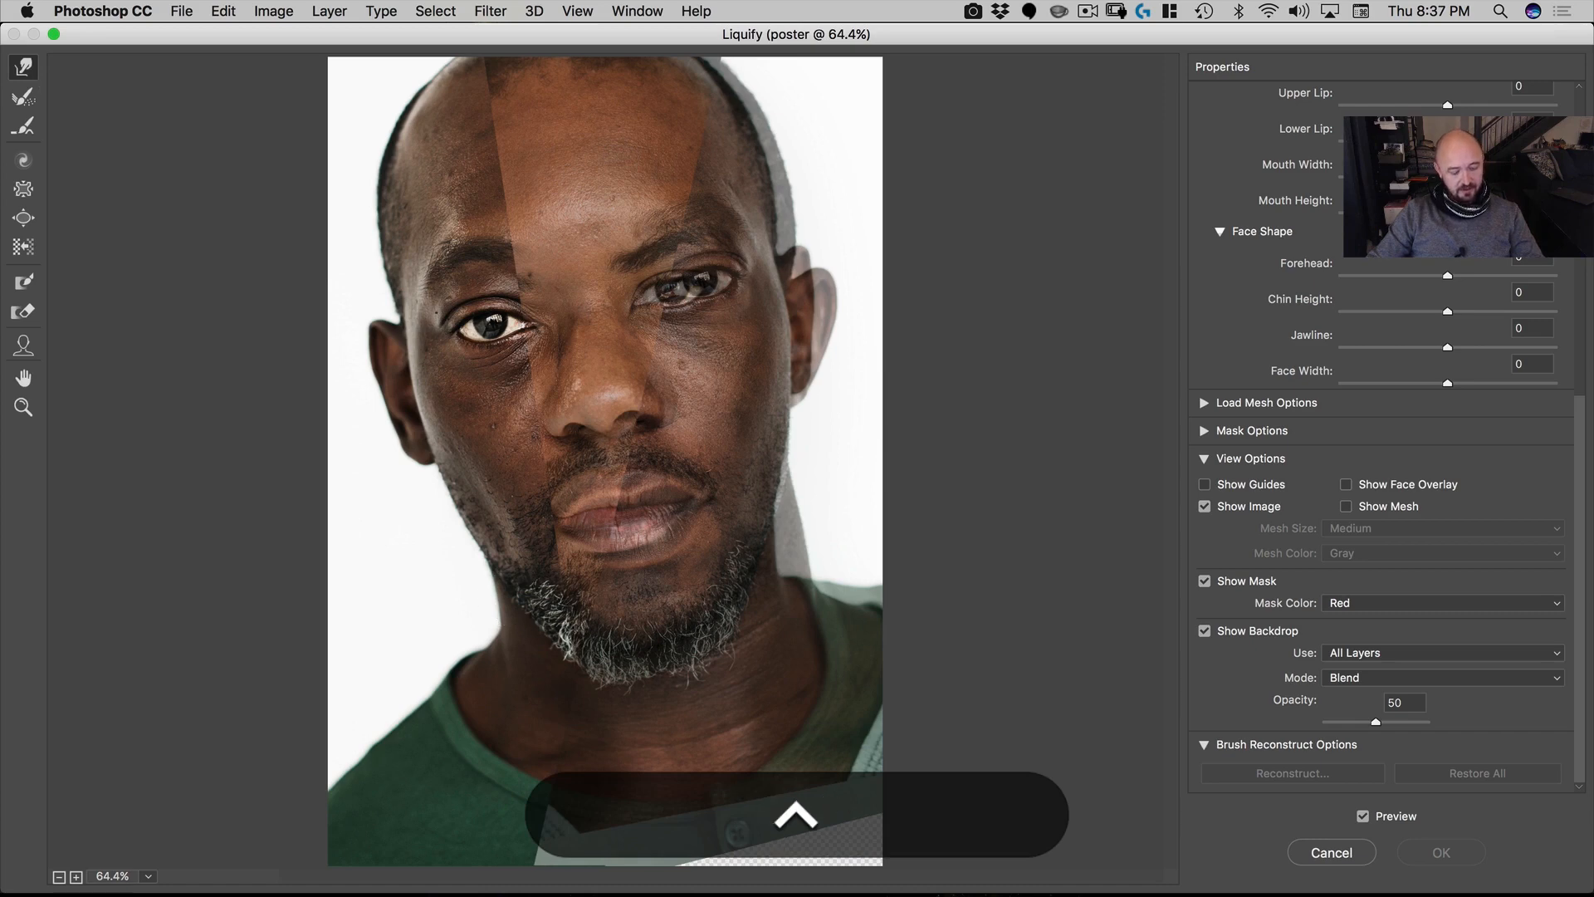
left_click_drag(520, 565, 610, 548)
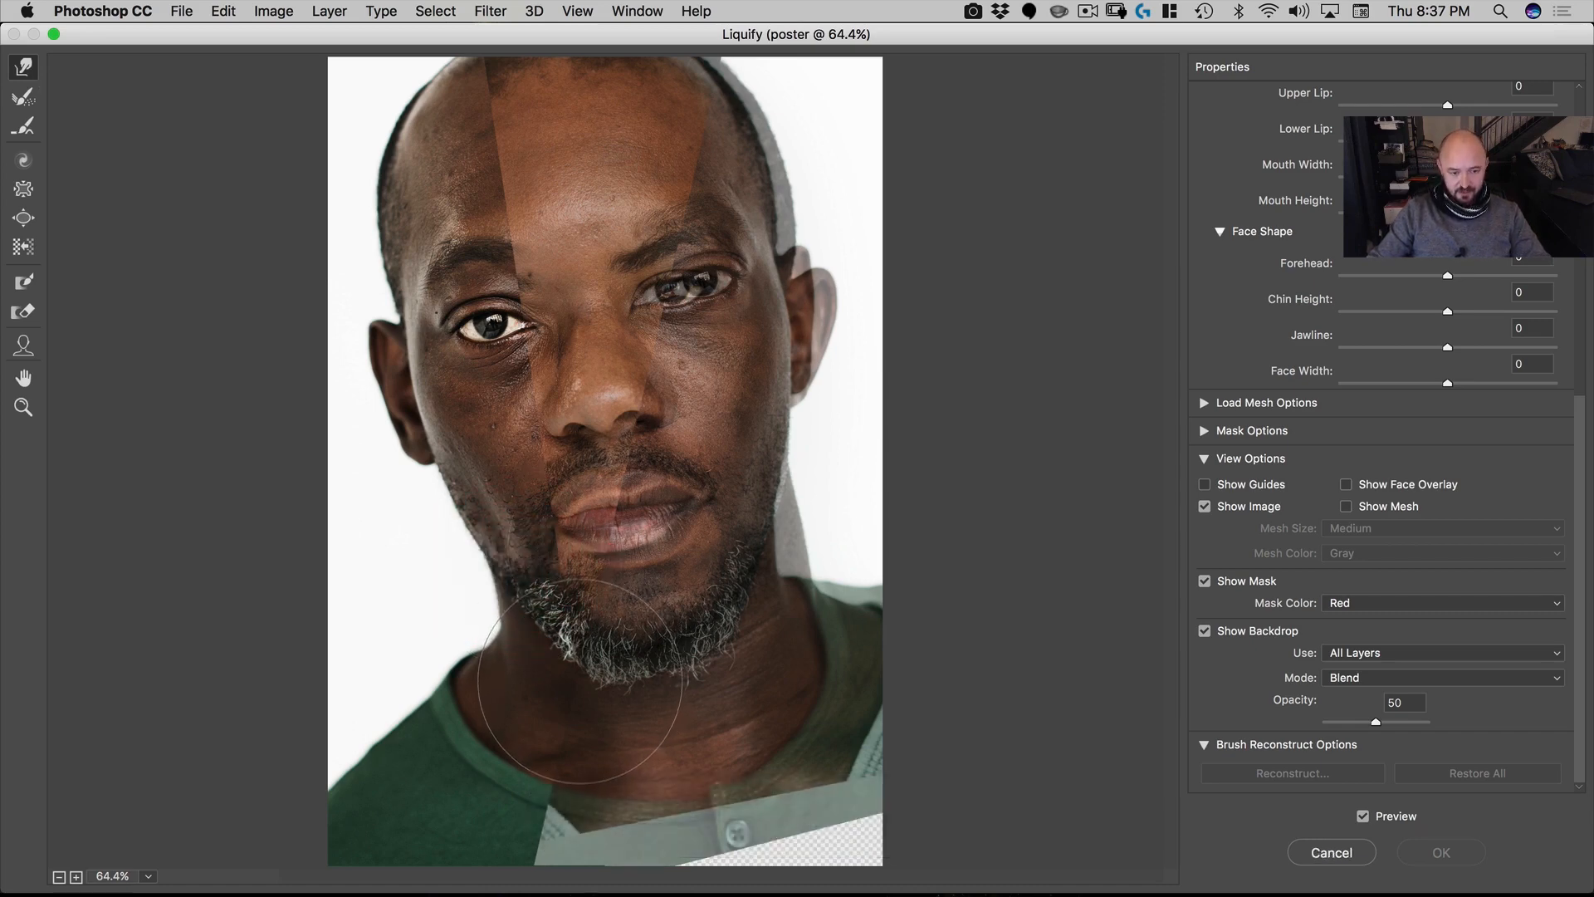
mouse_move(579, 682)
left_mouse_down()
mouse_move(595, 653)
mouse_move(541, 622)
left_mouse_up()
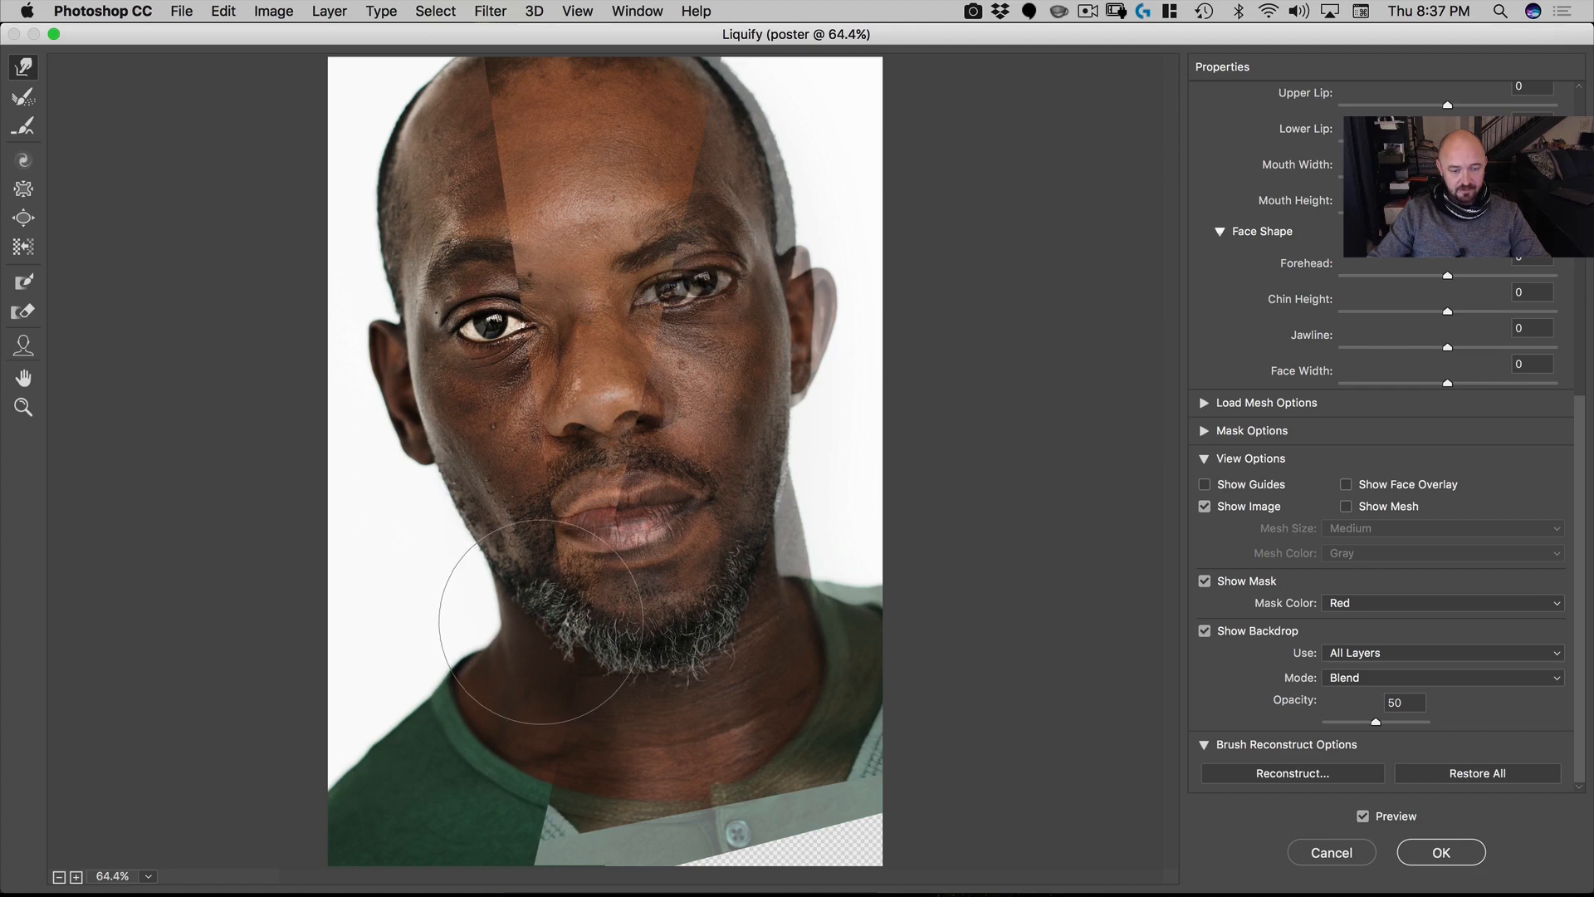
mouse_move(669, 671)
left_mouse_down()
mouse_move(671, 635)
mouse_move(649, 638)
mouse_move(653, 590)
left_mouse_up()
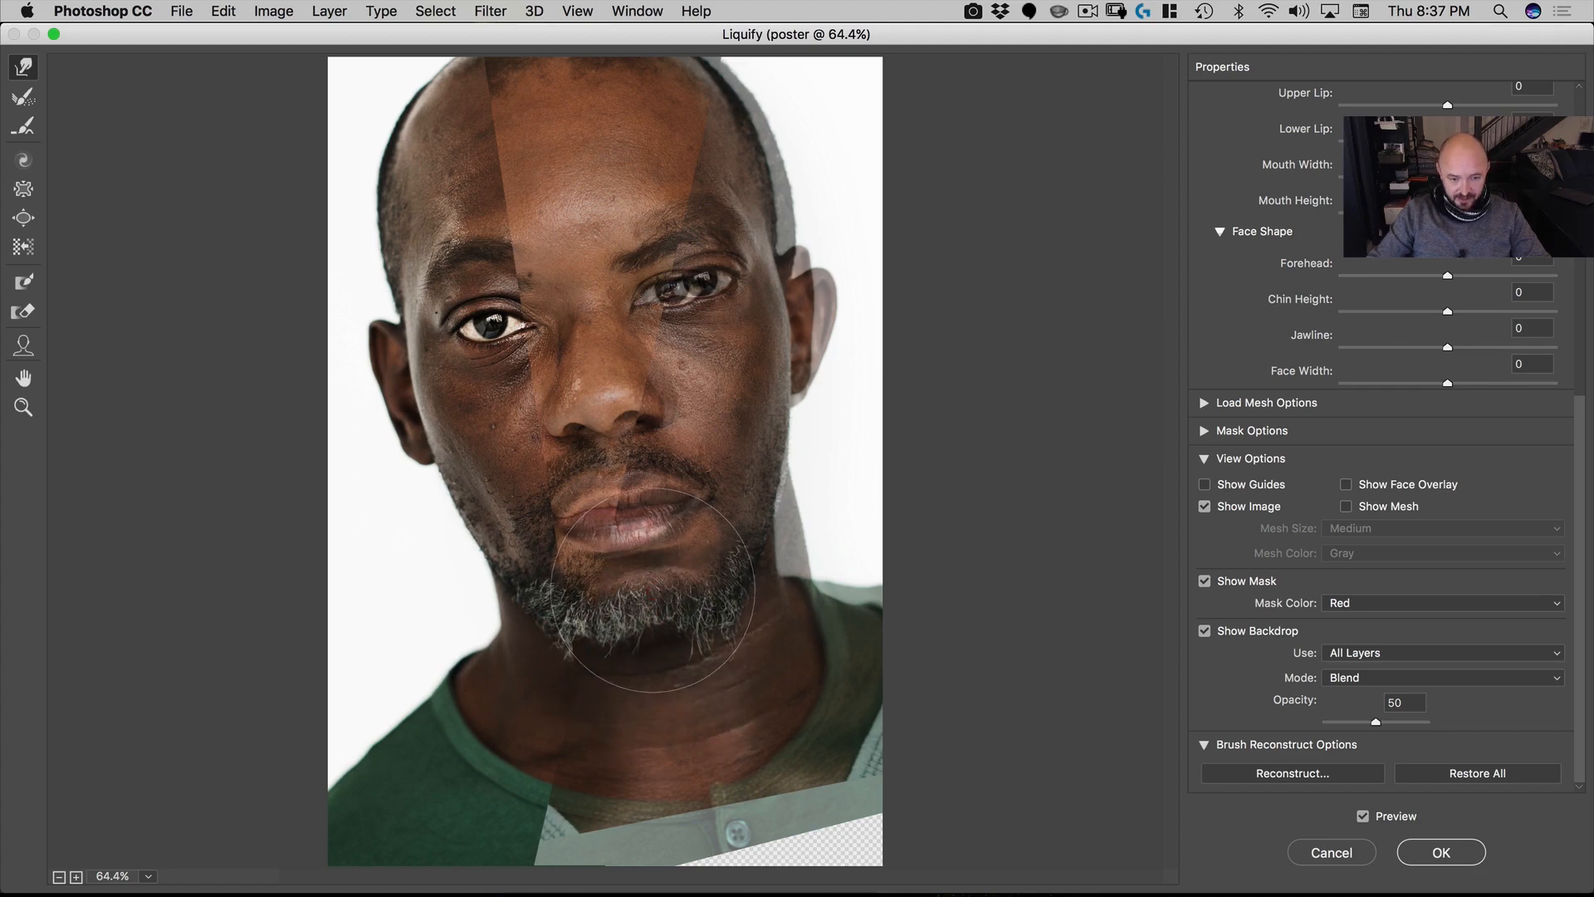
left_click_drag(635, 660, 568, 639)
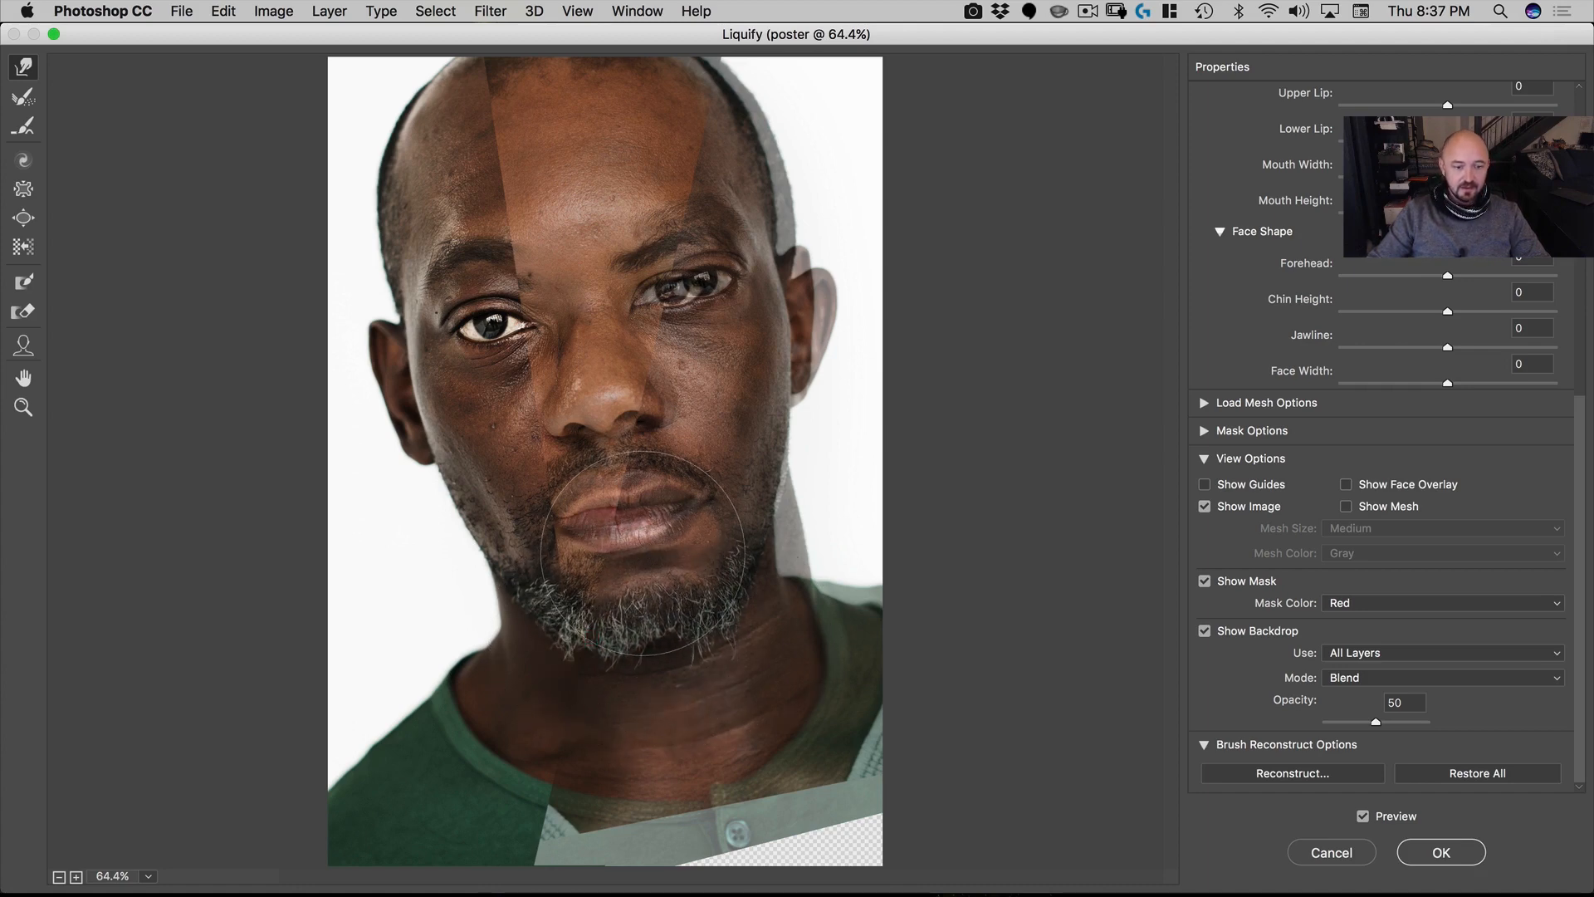
left_click(1430, 851)
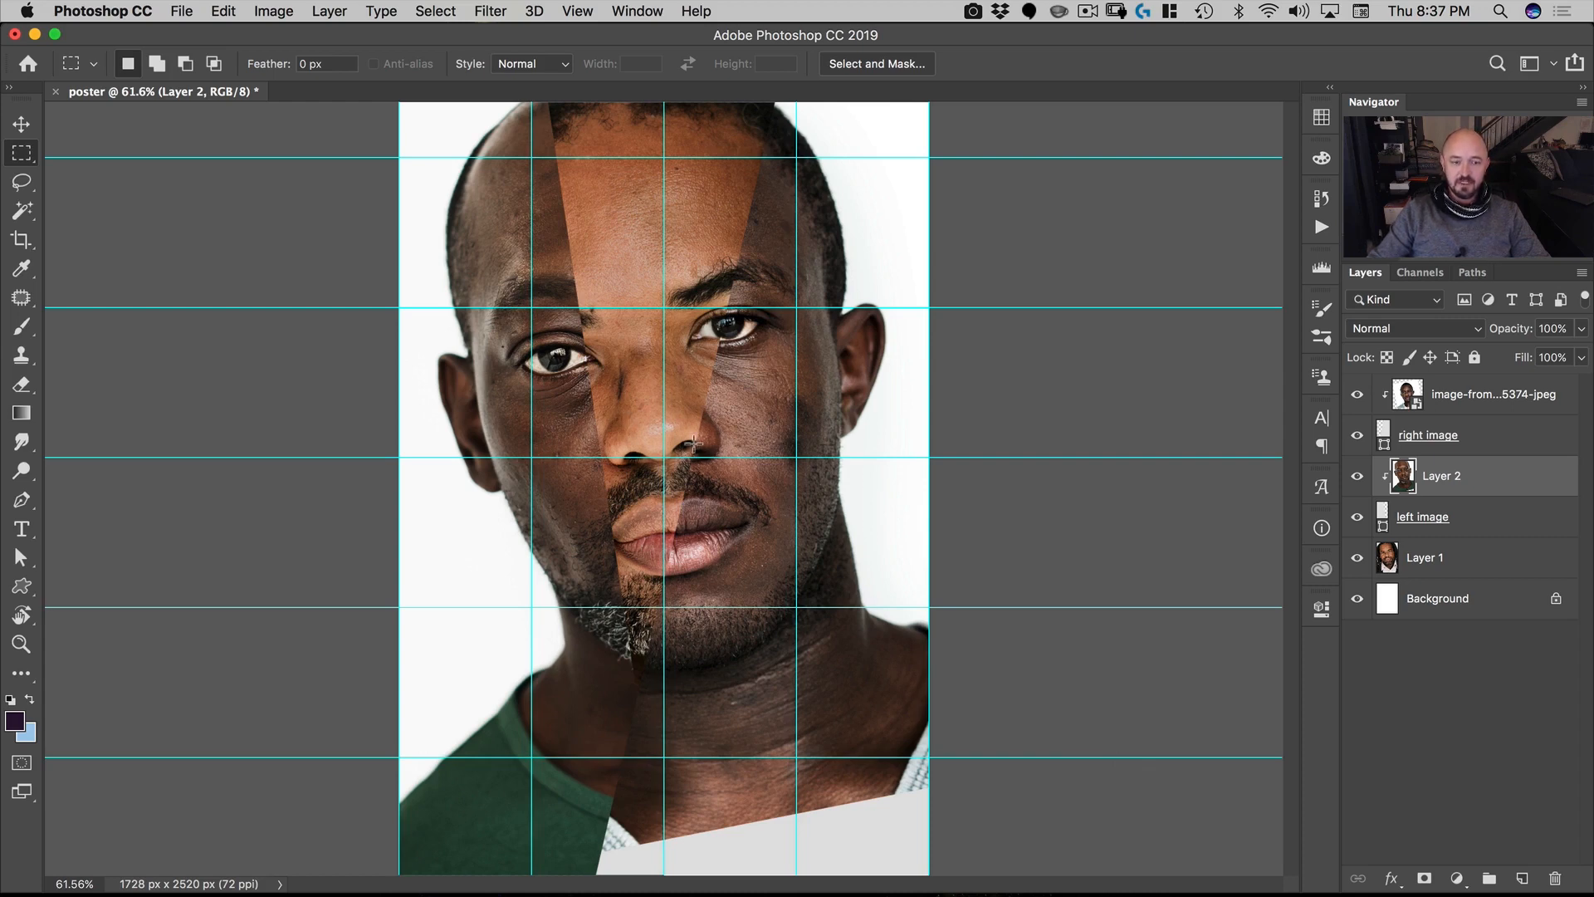
Step: Liquify Layer 1 with a smaller Forward Warp brush, nudging the inner eyebrow end at the left cut toward the neighboring eyebrow, and apply the filter
left_click(1388, 557)
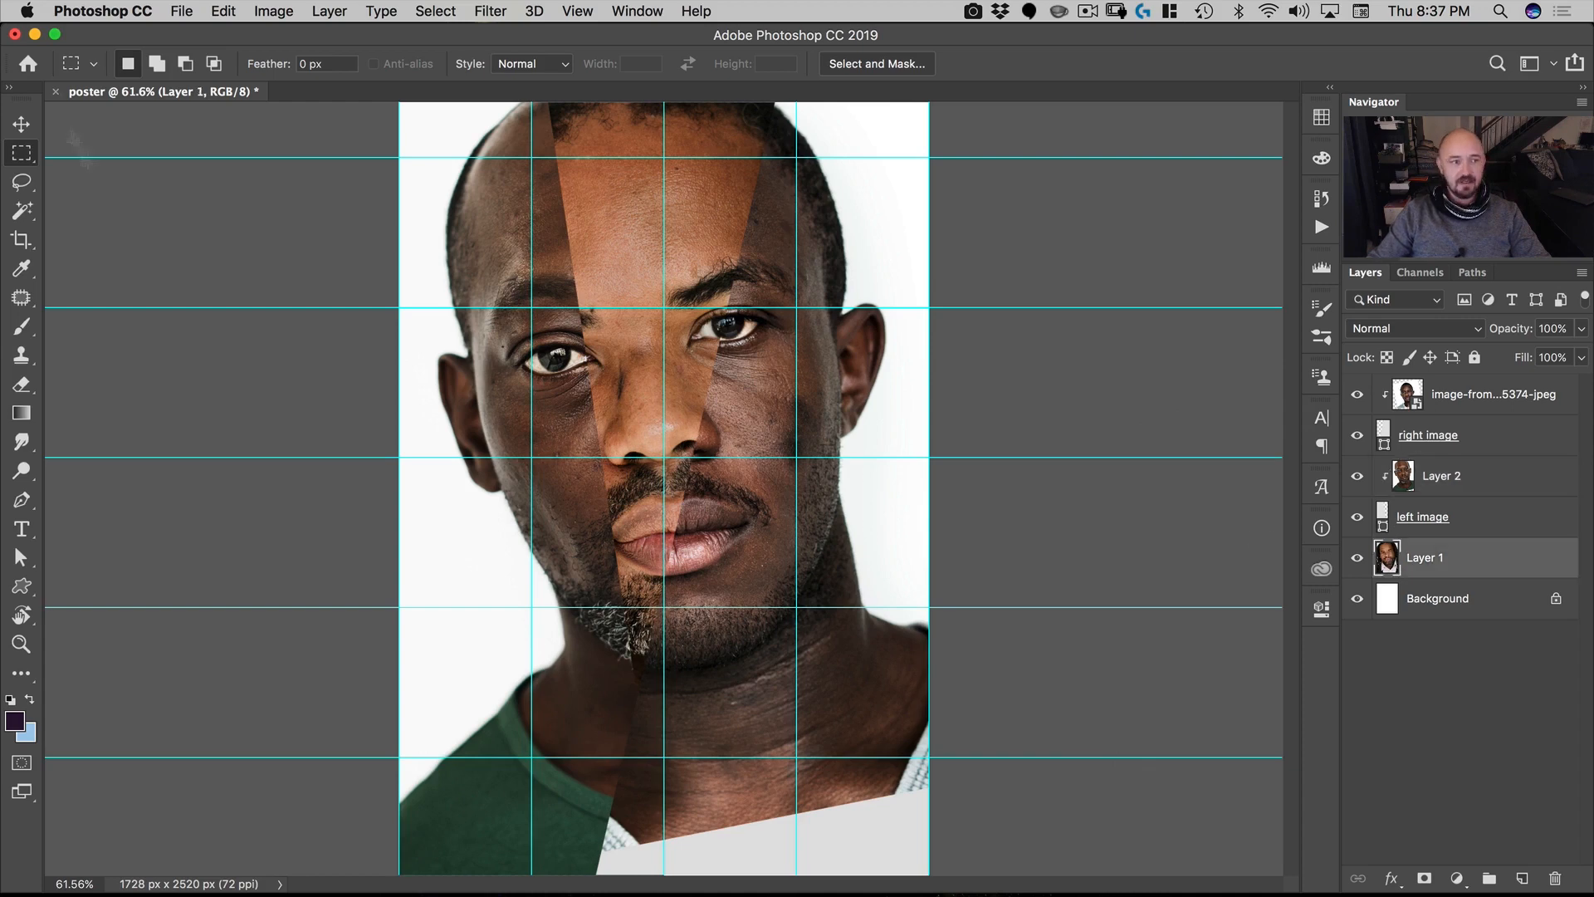
left_click(490, 11)
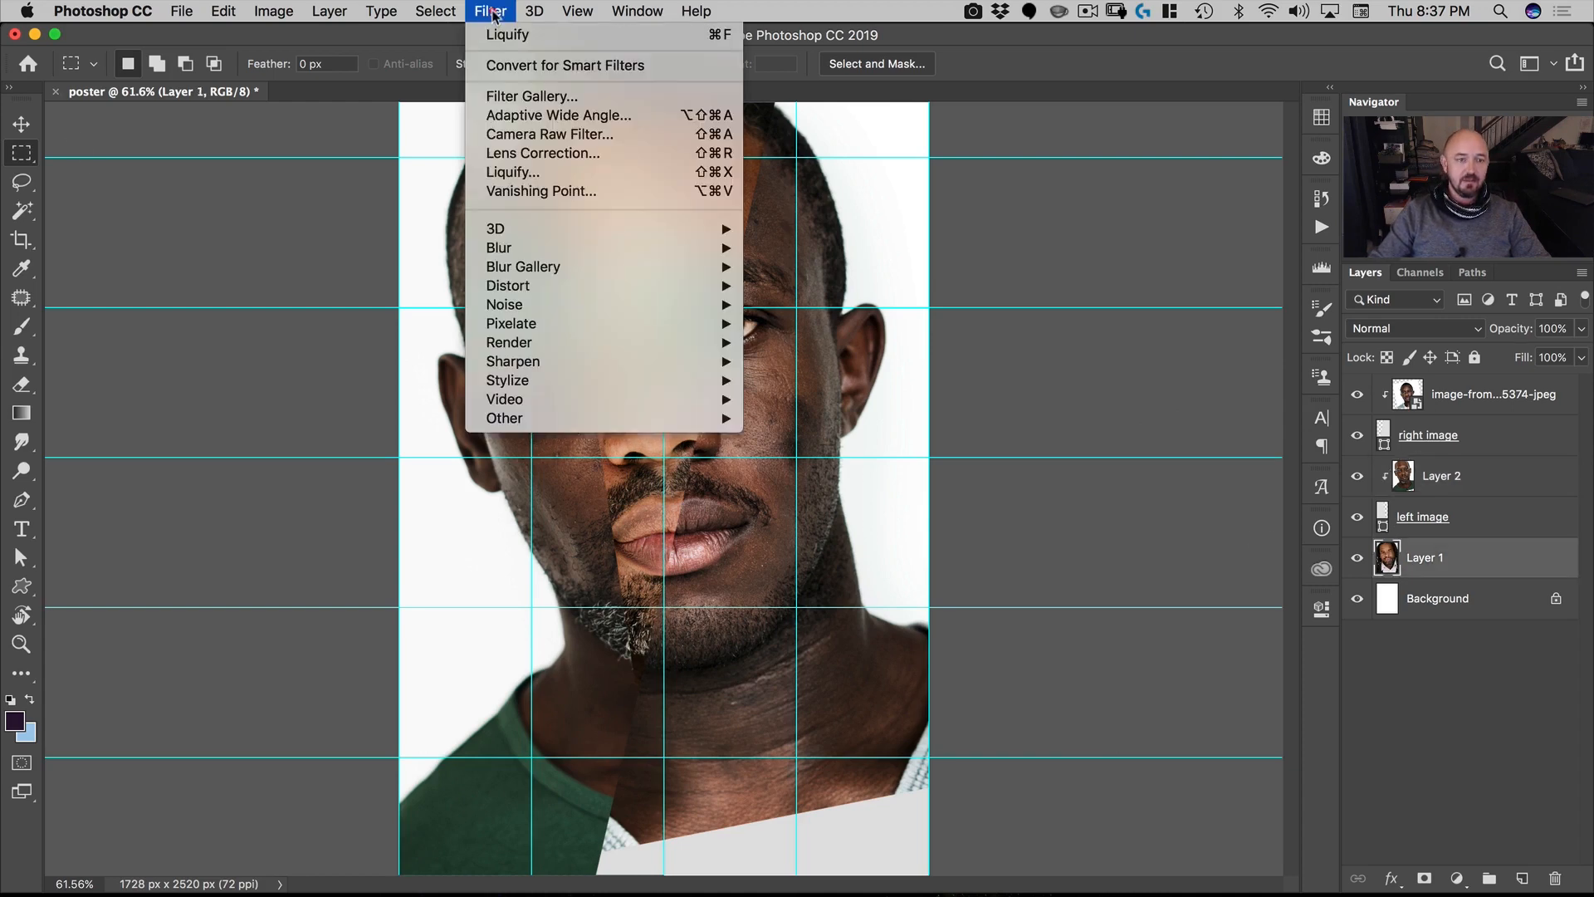
left_click(502, 172)
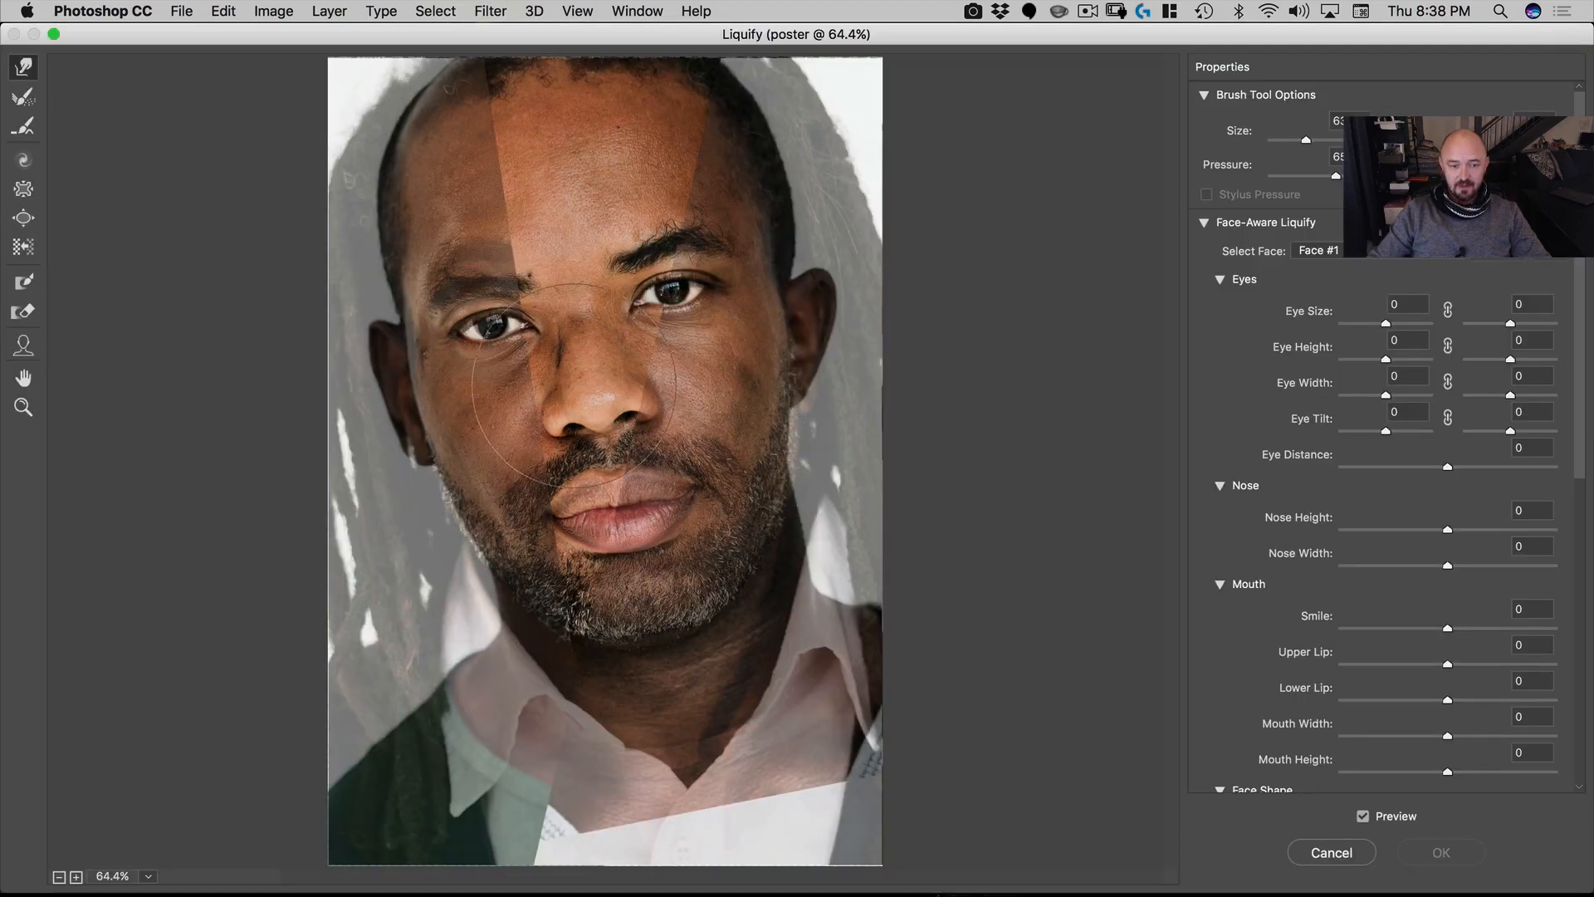
mouse_move(573, 397)
left_mouse_down()
mouse_move(552, 402)
mouse_move(613, 409)
mouse_move(563, 405)
left_mouse_up()
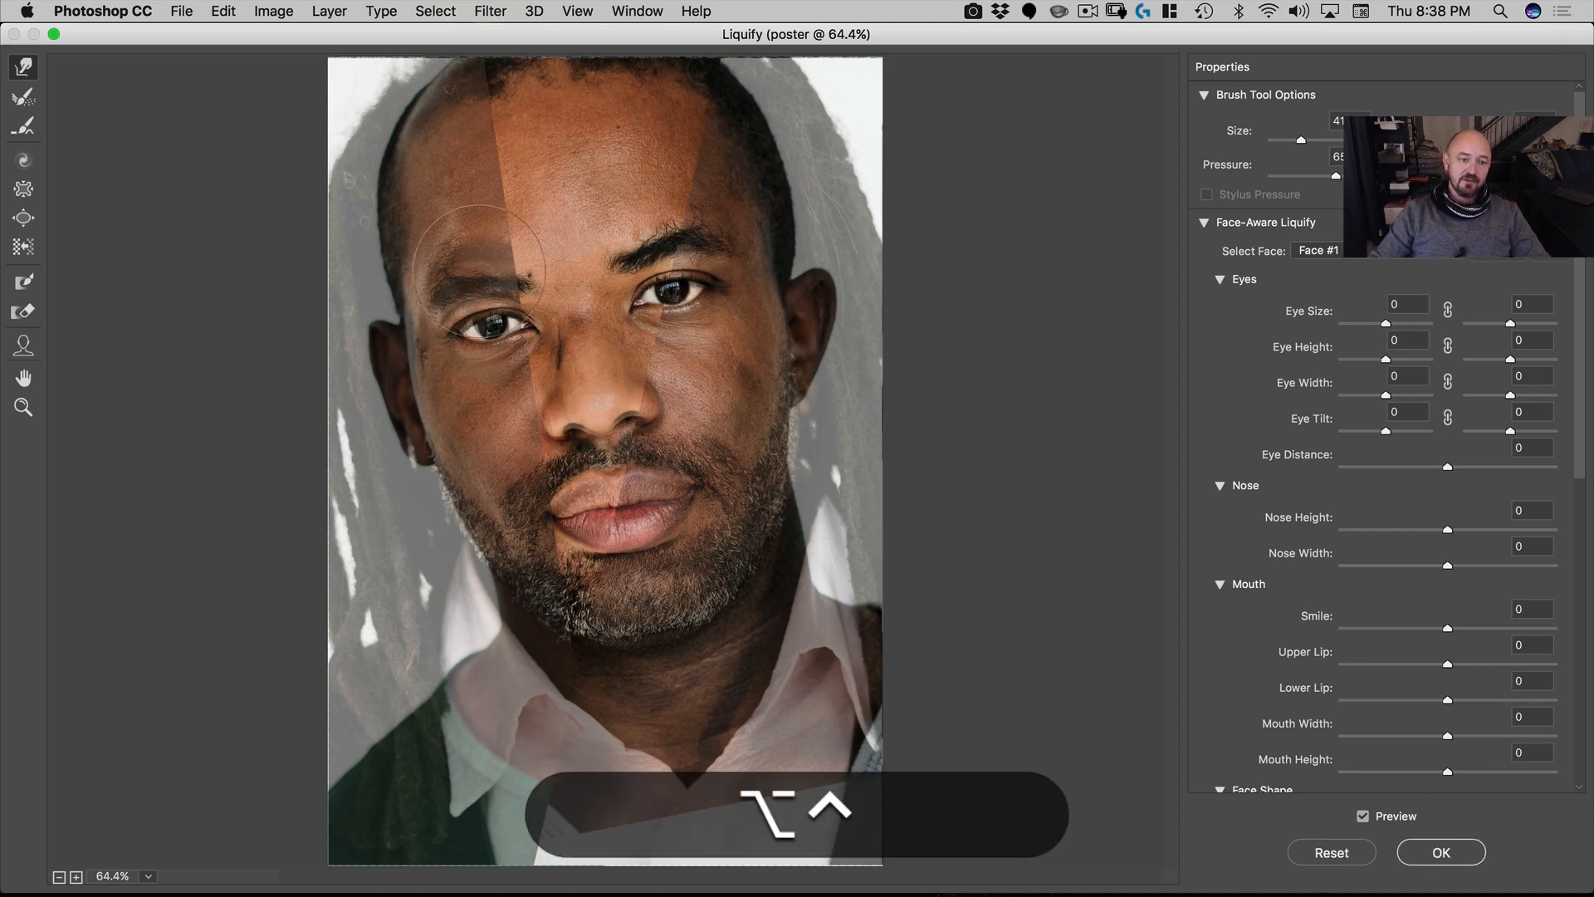
mouse_move(480, 270)
left_mouse_down()
mouse_move(538, 255)
mouse_move(475, 266)
mouse_move(469, 286)
mouse_move(546, 266)
left_mouse_up()
key("space")
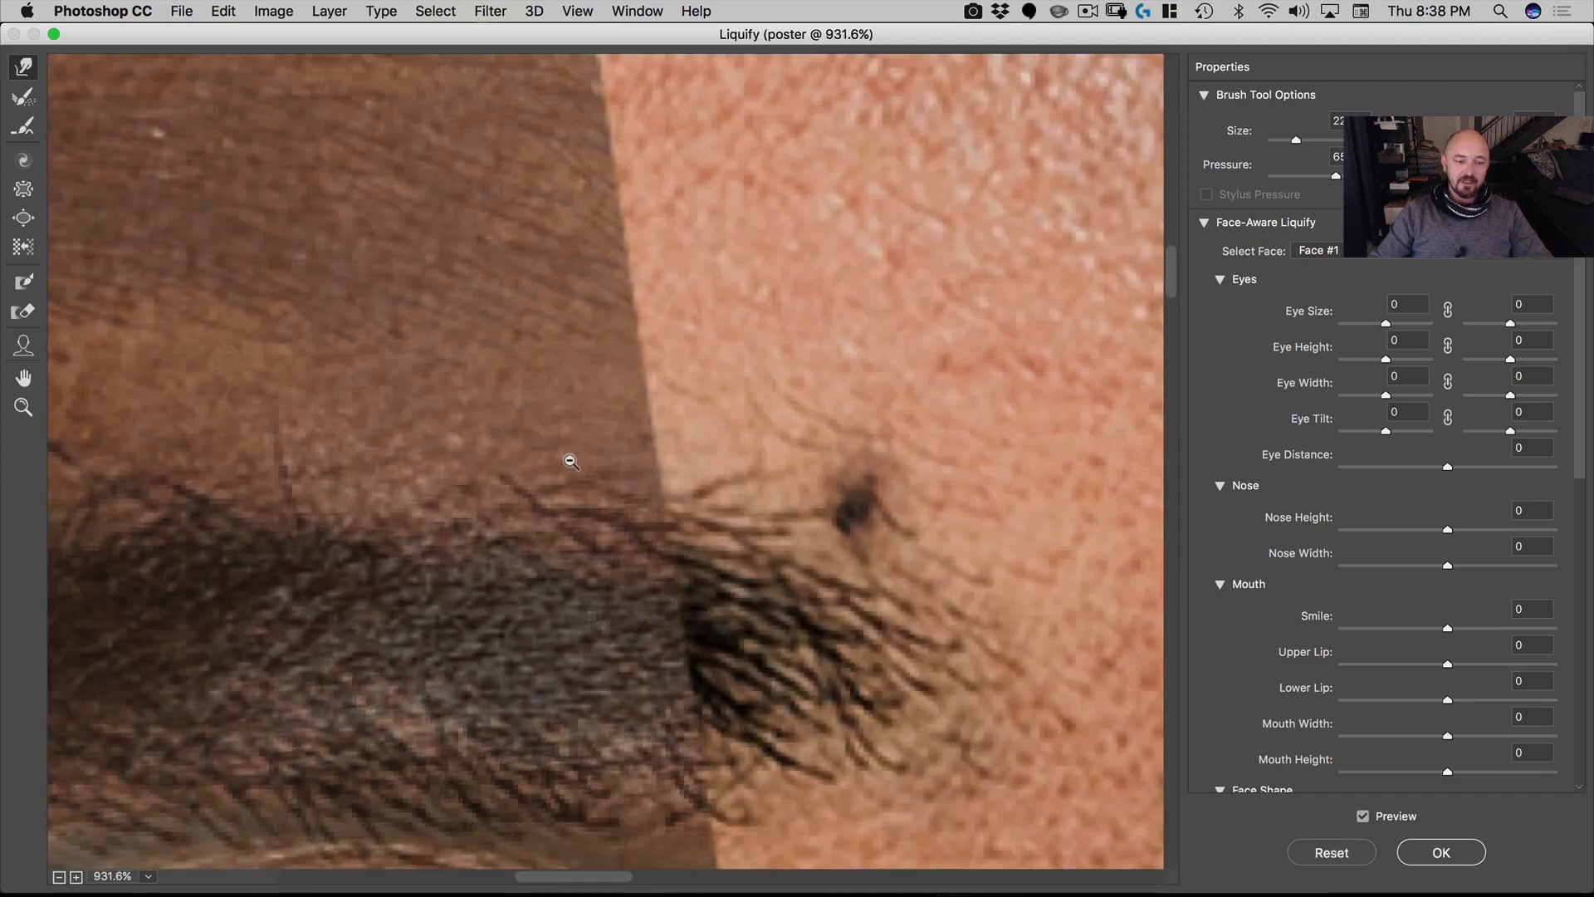
left_click_drag(571, 461, 571, 461)
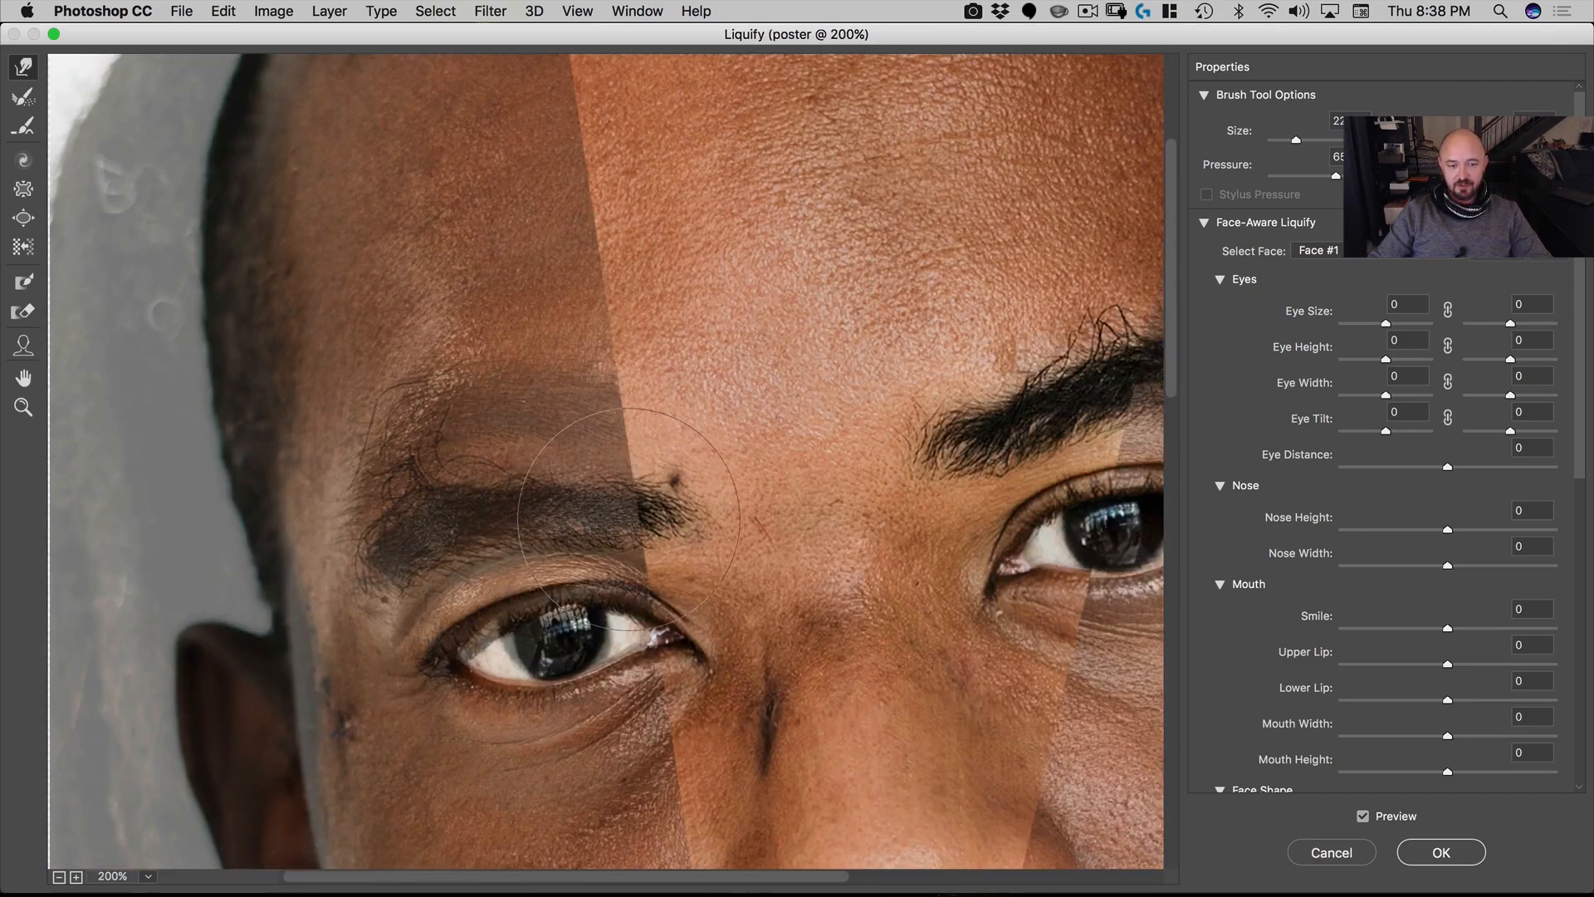
key("alt+space")
left_click_drag(628, 518, 593, 498)
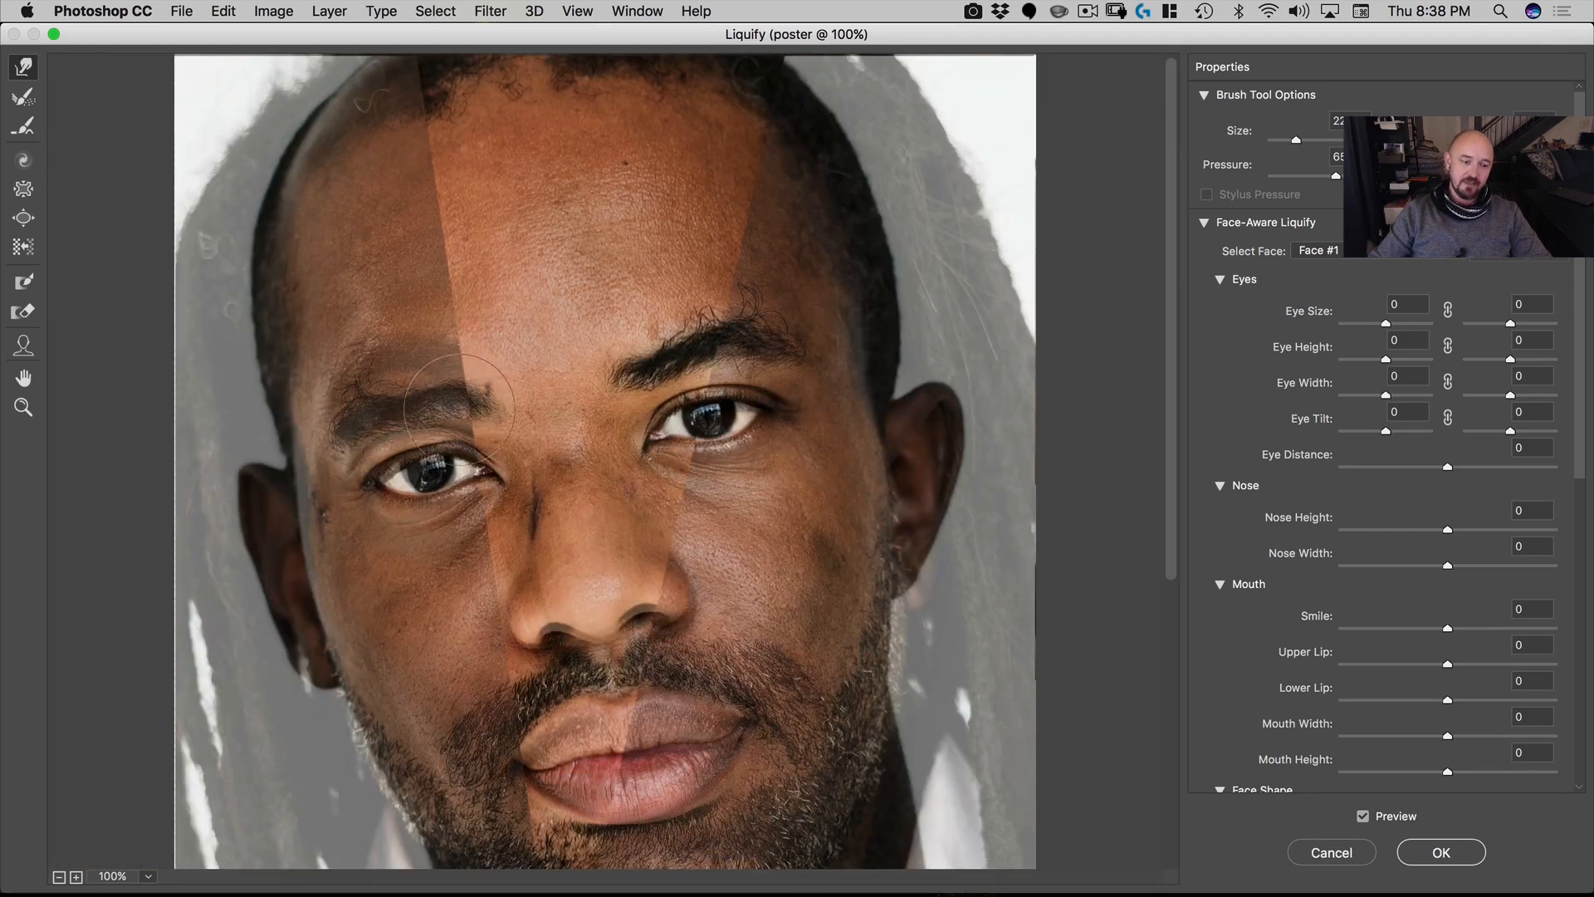
mouse_move(432, 406)
left_mouse_down()
mouse_move(430, 385)
mouse_move(482, 396)
mouse_move(437, 378)
left_mouse_up()
left_click(1439, 850)
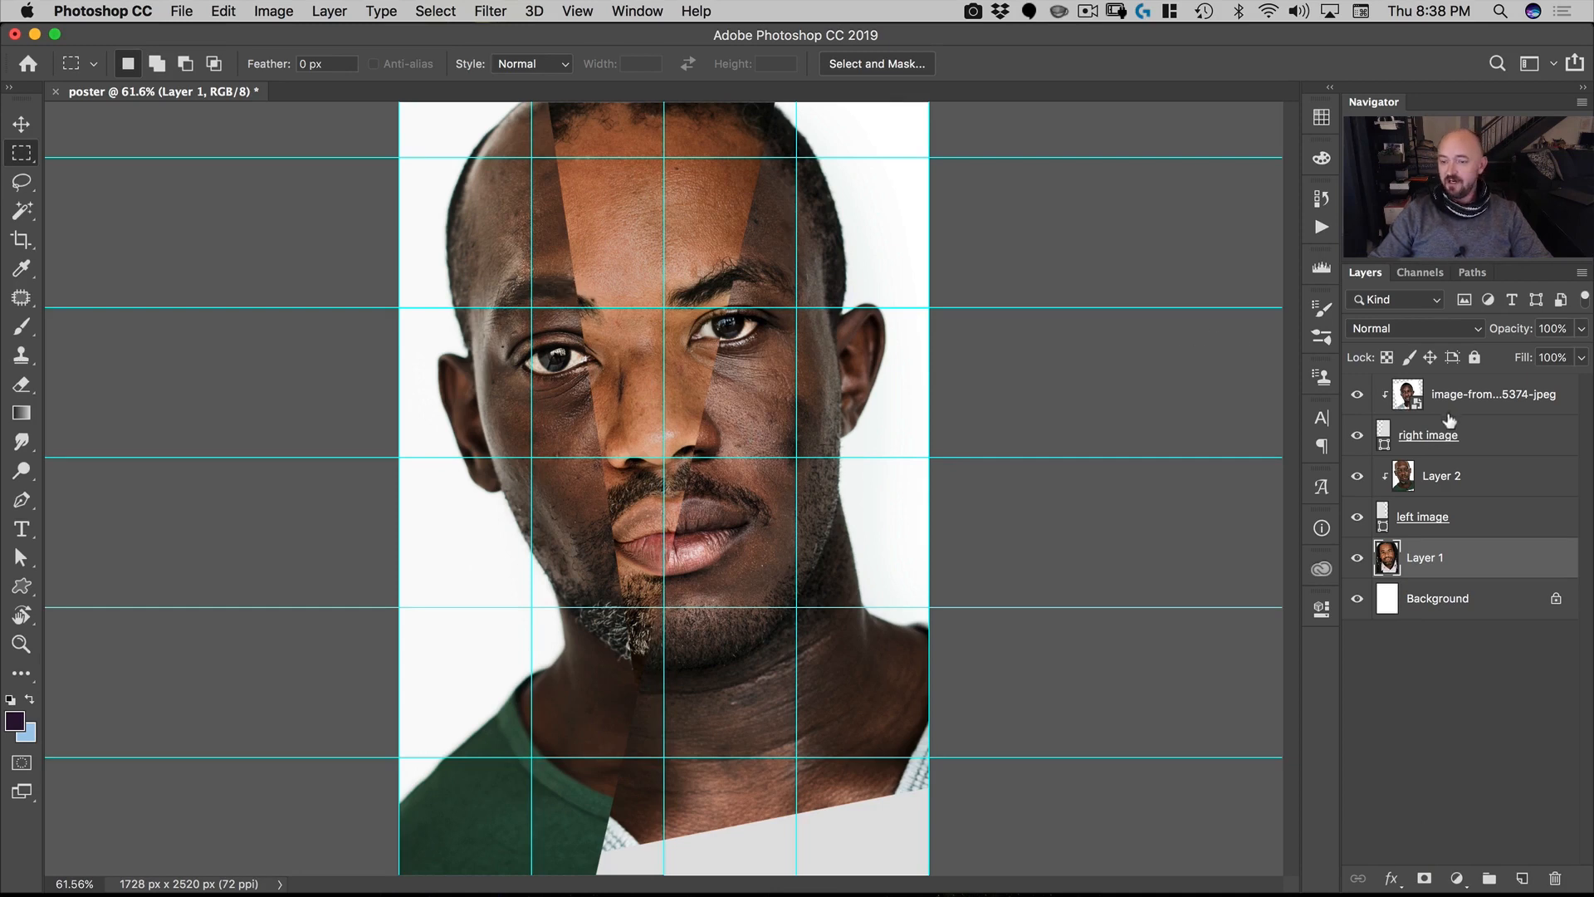
Step: Liquify Layer 2 with the Forward Warp tool, reshaping the left portrait's eyebrow to meet the center portrait's brow, and apply the filter
left_click(1409, 394)
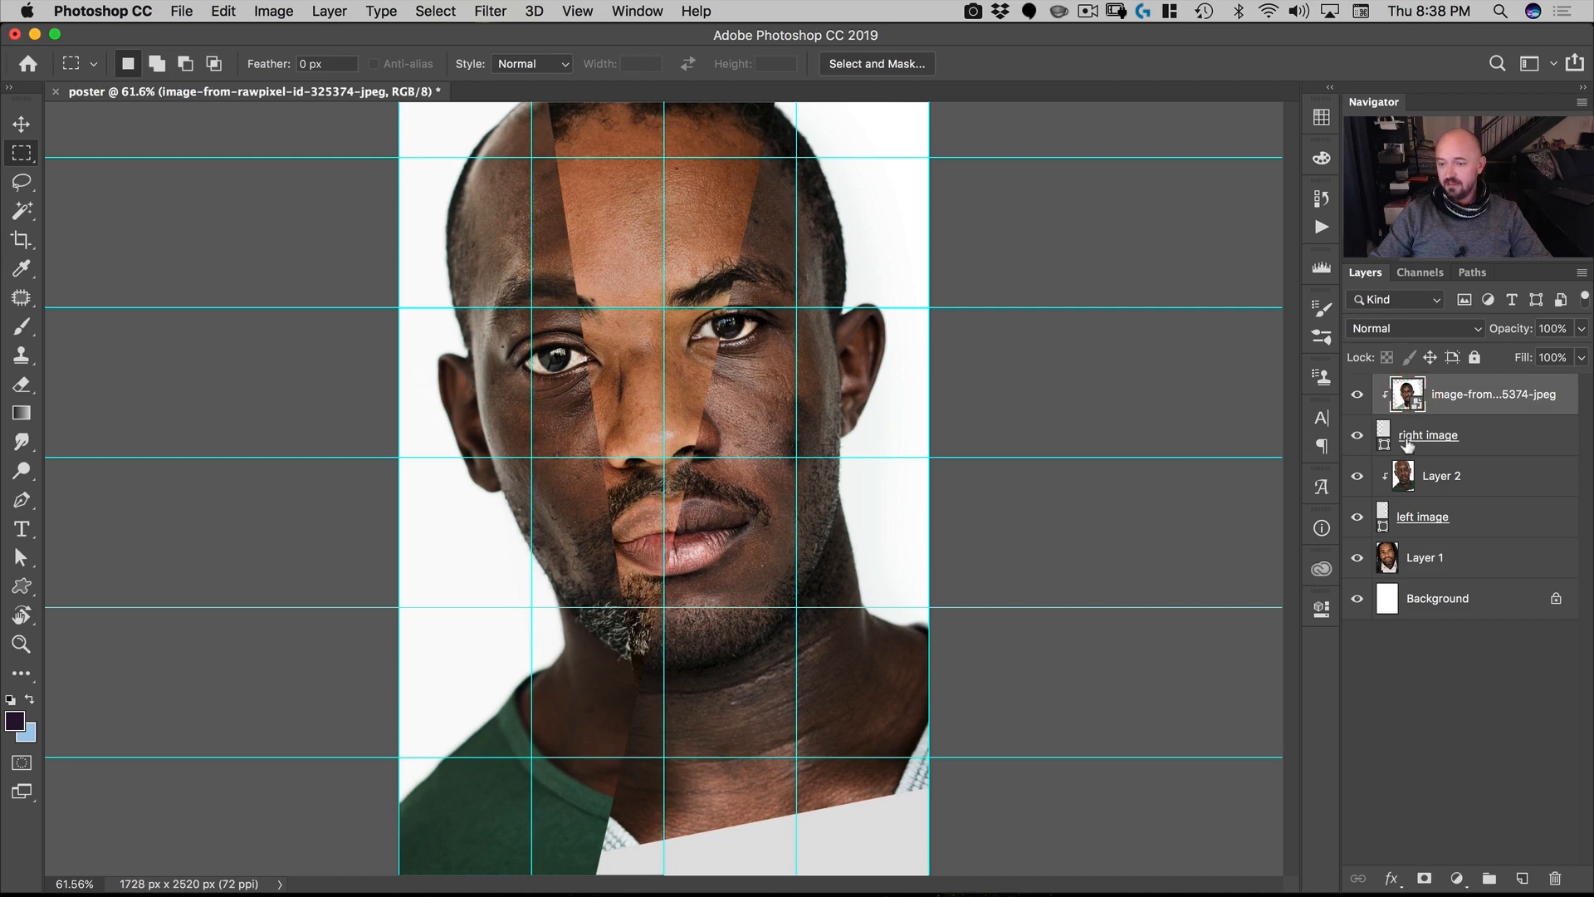
left_click(1387, 564)
left_click(1401, 474)
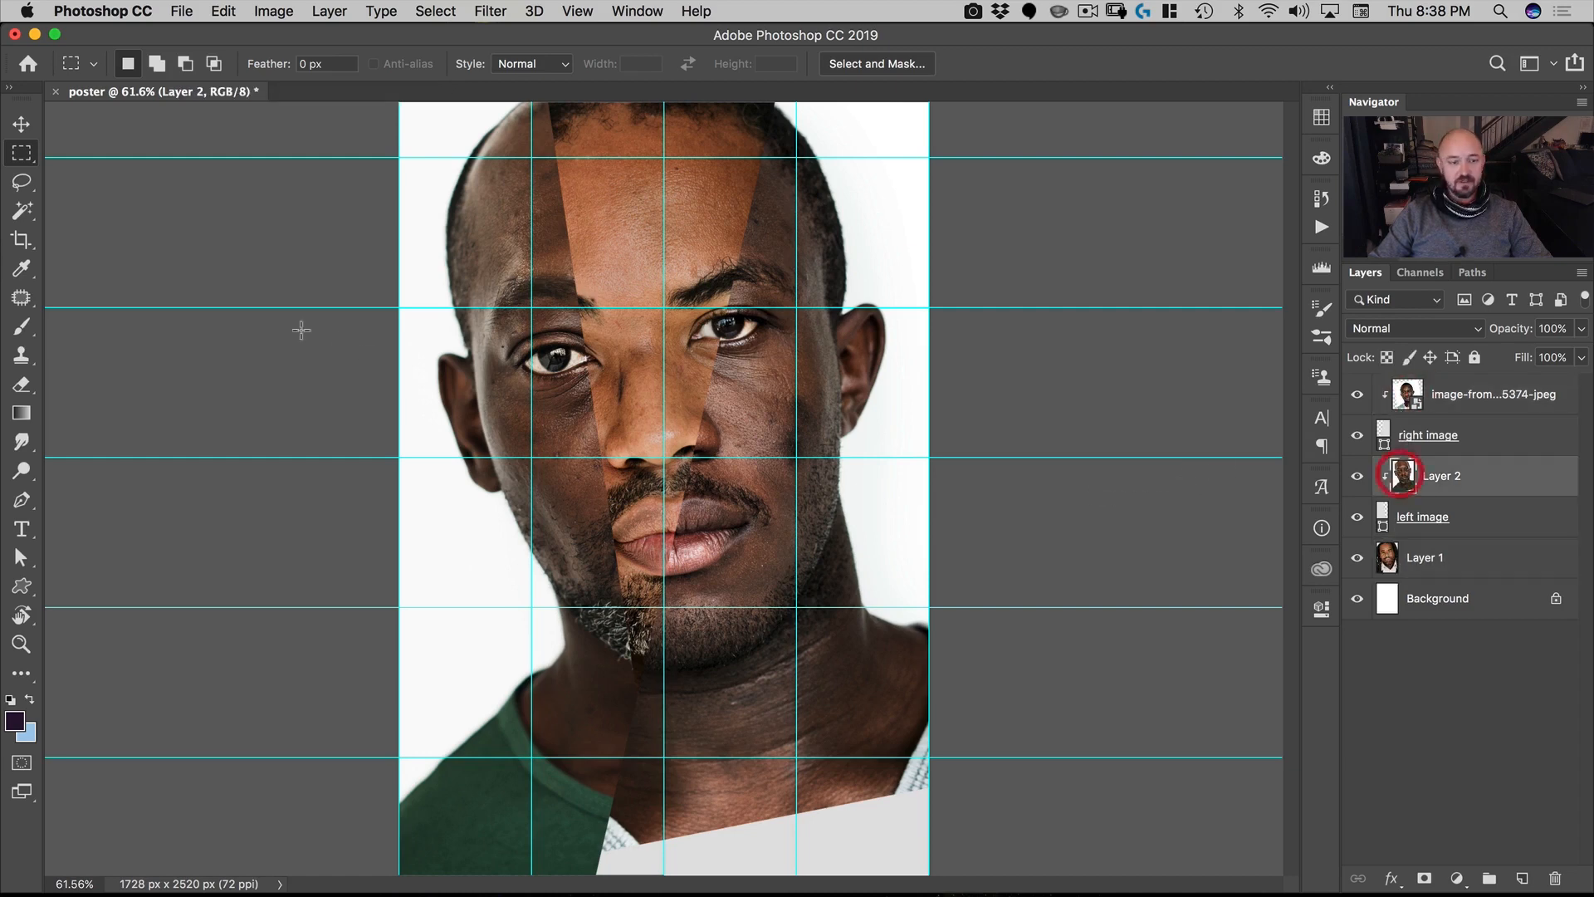
left_click(486, 10)
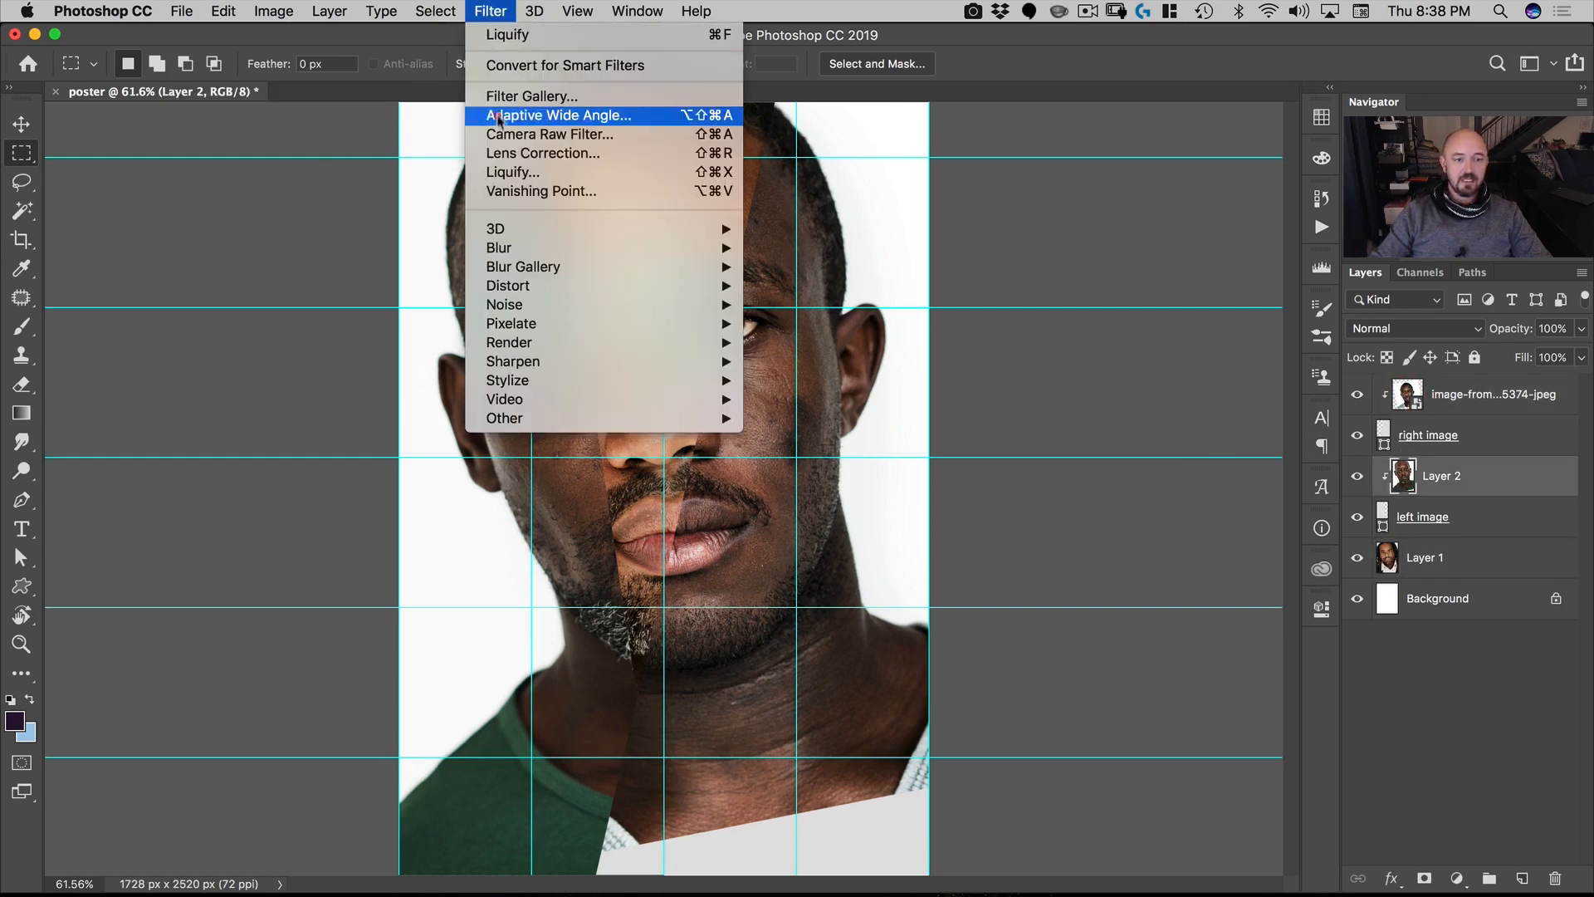
left_click(500, 172)
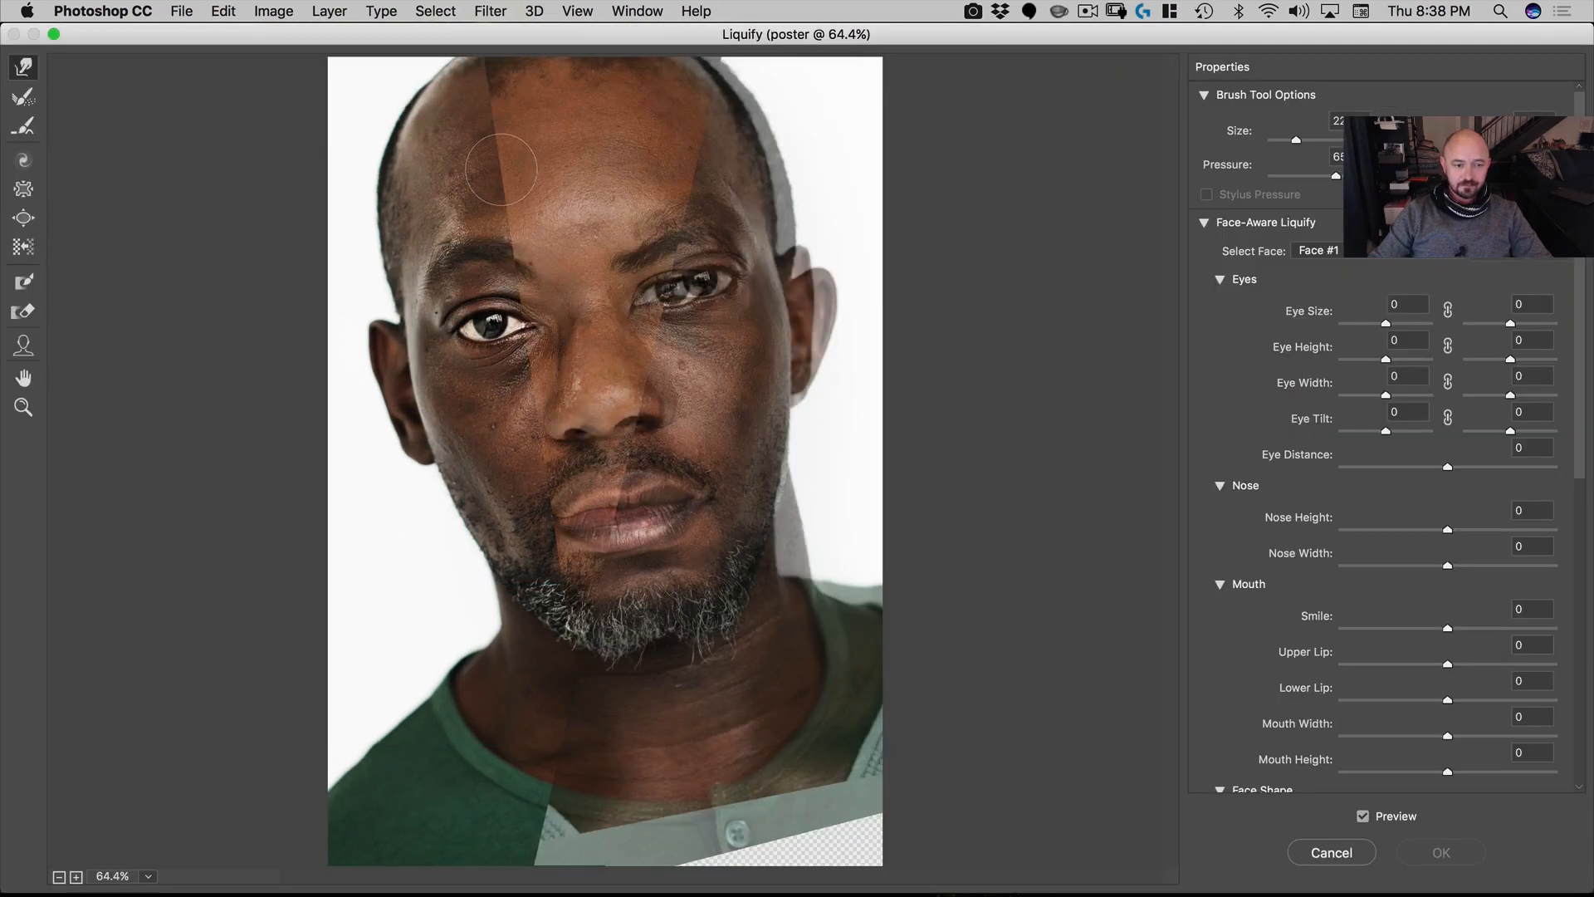
key("space")
left_click_drag(510, 224, 515, 226)
left_click(482, 327, "alt")
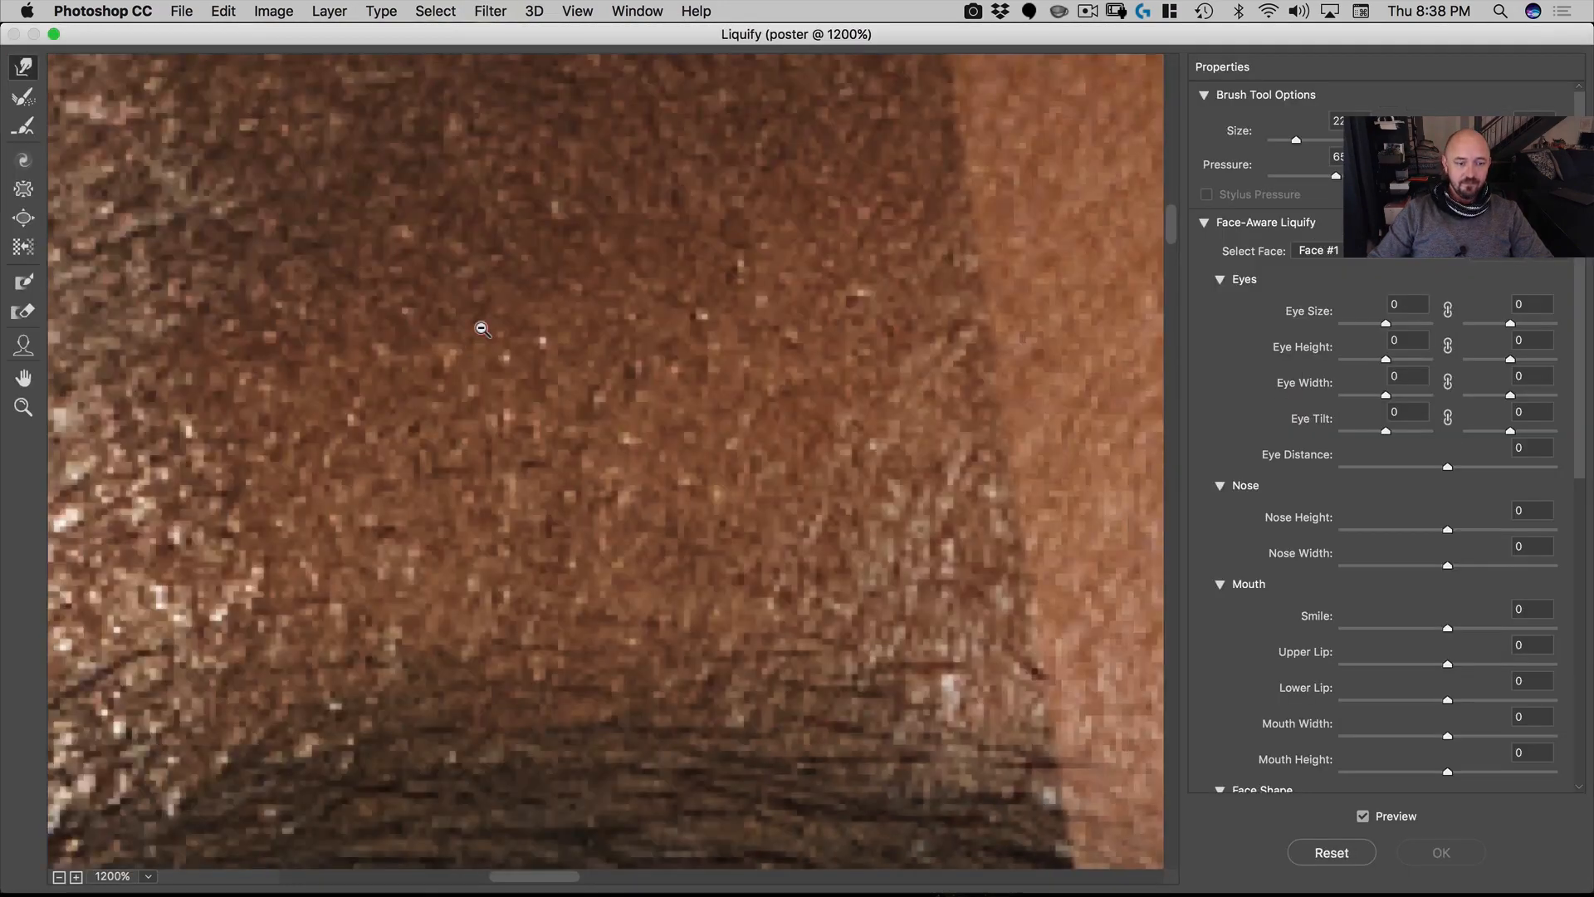
left_click(481, 327, "alt")
left_click(482, 325, "alt")
left_click(482, 327, "alt")
left_click_drag(775, 609, 432, 35)
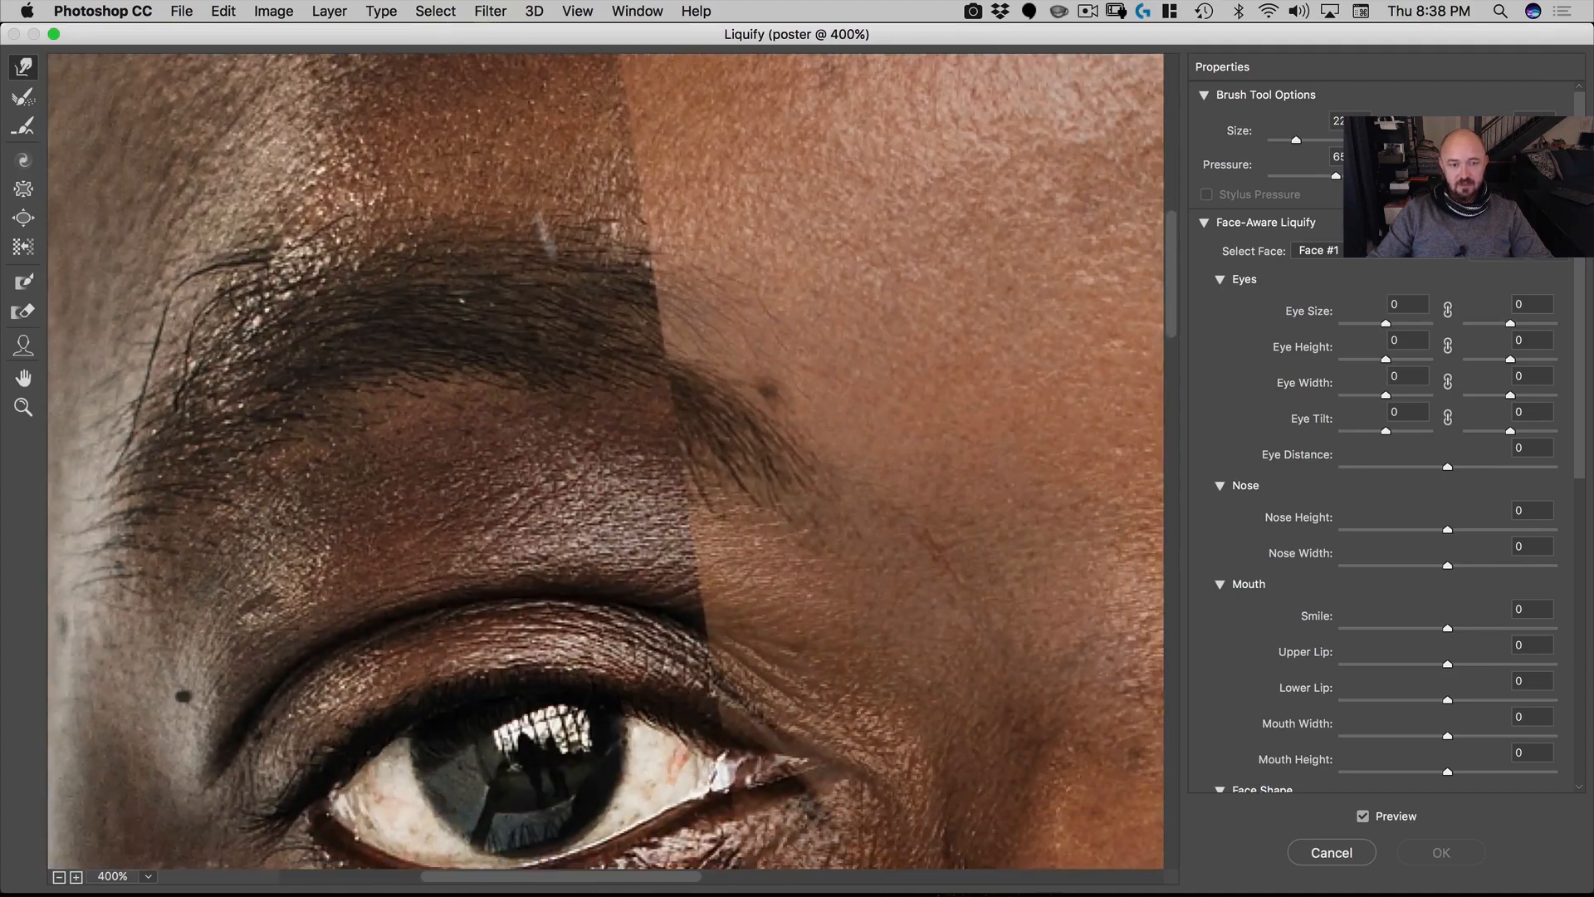
left_click(570, 388, "alt")
left_click(570, 390, "alt")
mouse_move(570, 481)
left_mouse_down()
mouse_move(577, 156)
mouse_move(579, 171)
mouse_move(491, 155)
mouse_move(406, 196)
left_mouse_up()
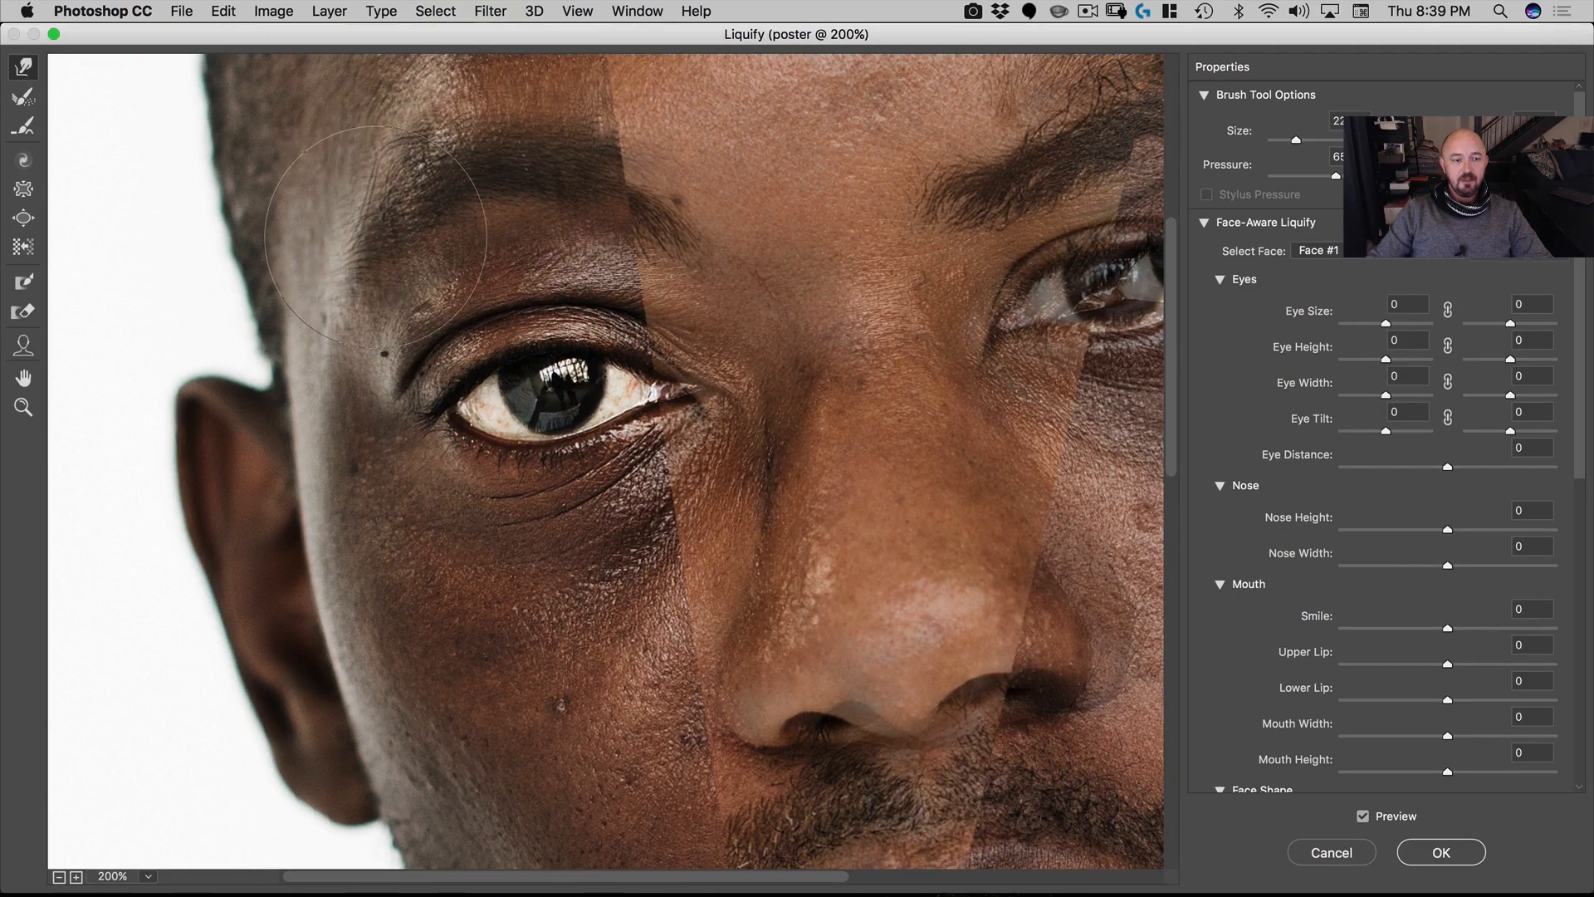
left_click_drag(348, 252, 352, 264)
mouse_move(499, 143)
left_mouse_down()
mouse_move(495, 155)
mouse_move(586, 176)
mouse_move(636, 161)
left_mouse_up()
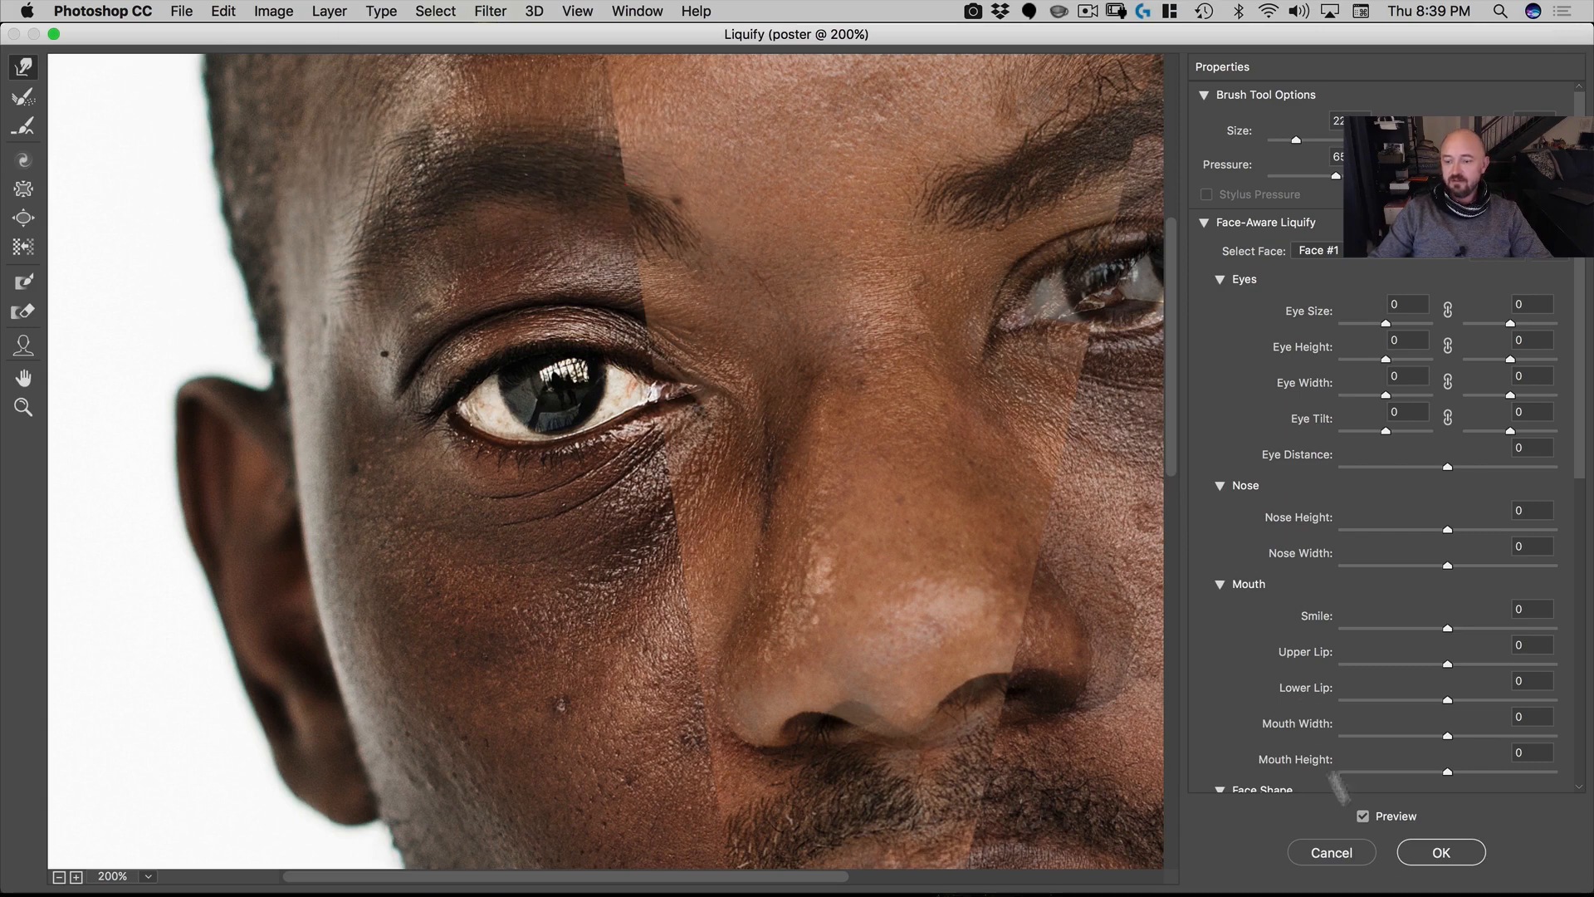
left_click(1436, 853)
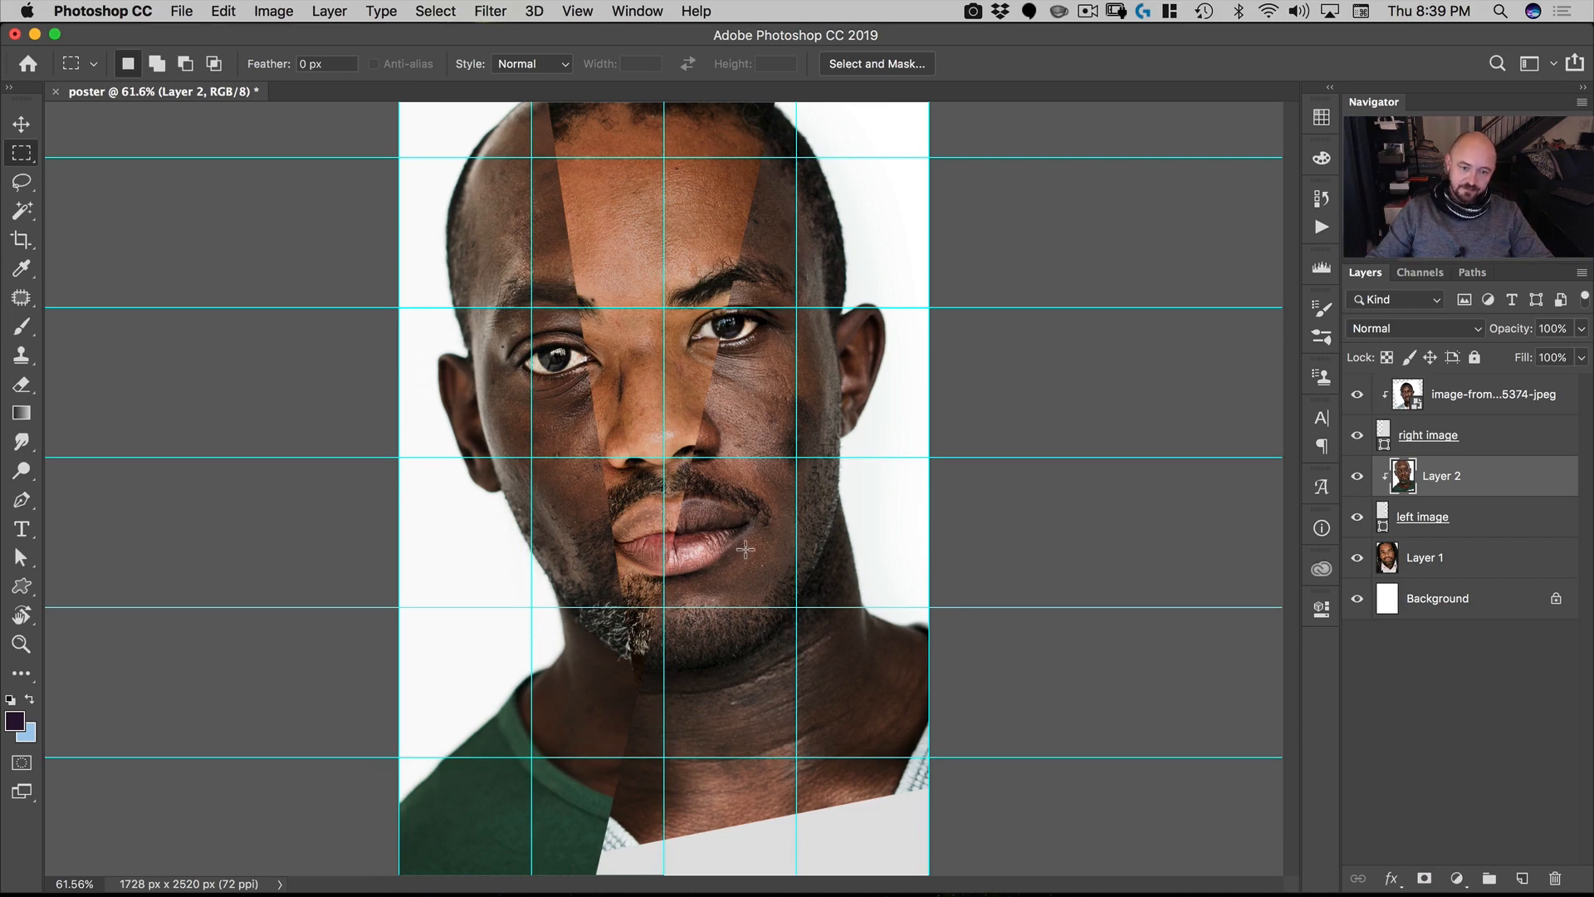
Step: Warp Layer 1 with slight mesh nudges around the lips, nose bridge and neck to align it with the neighboring portraits, and apply the transform
left_click(1390, 561)
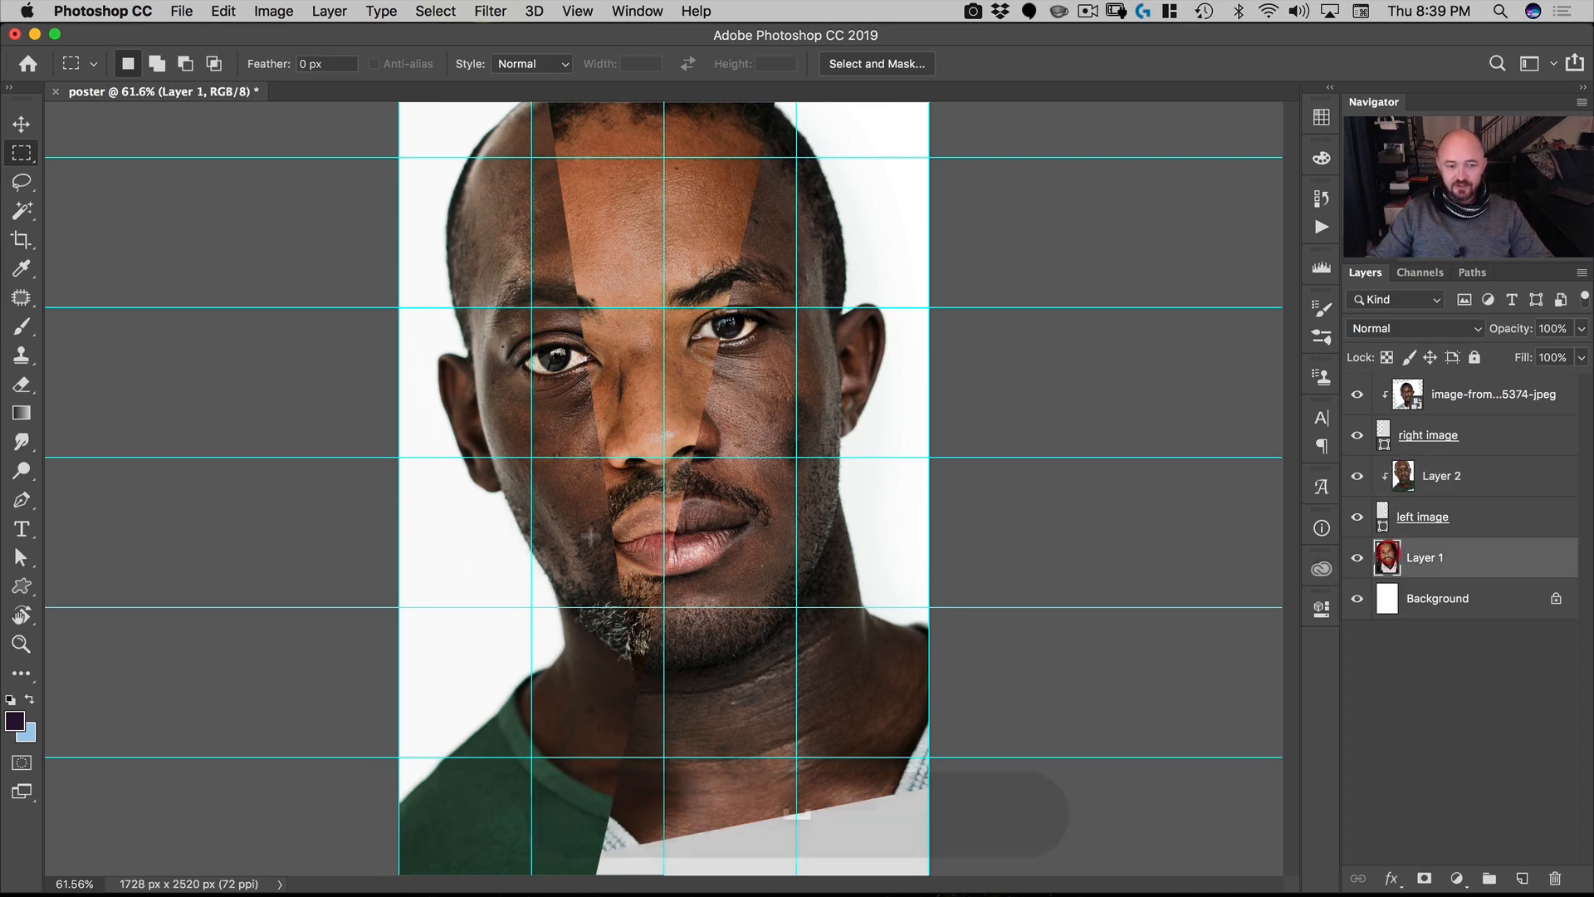
scroll(692, 421, "up", 3)
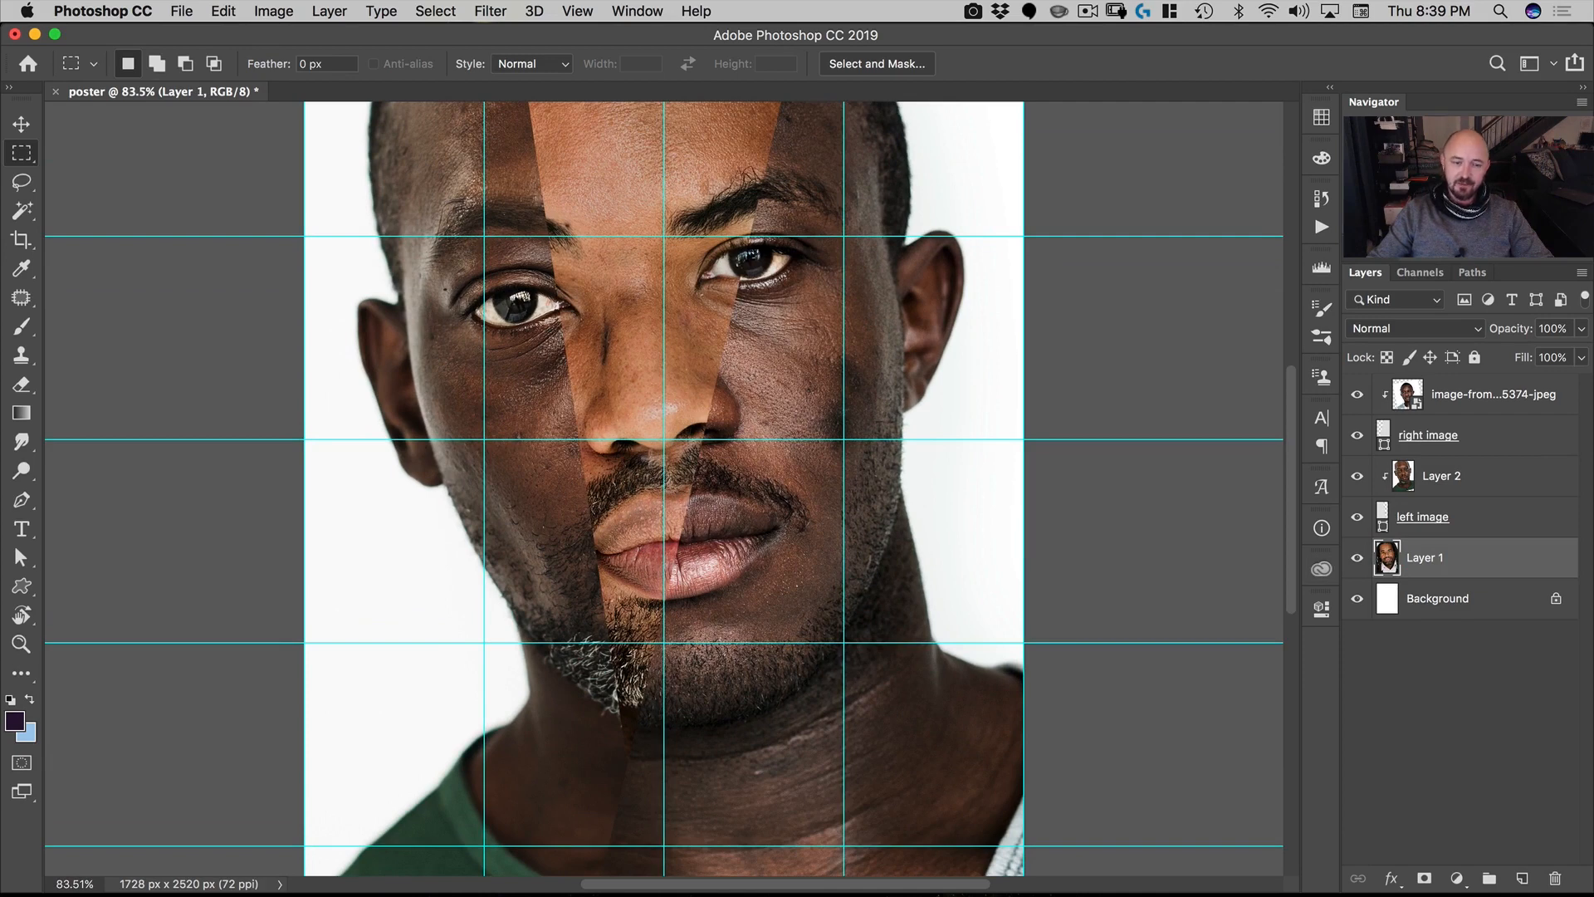
key("super+t")
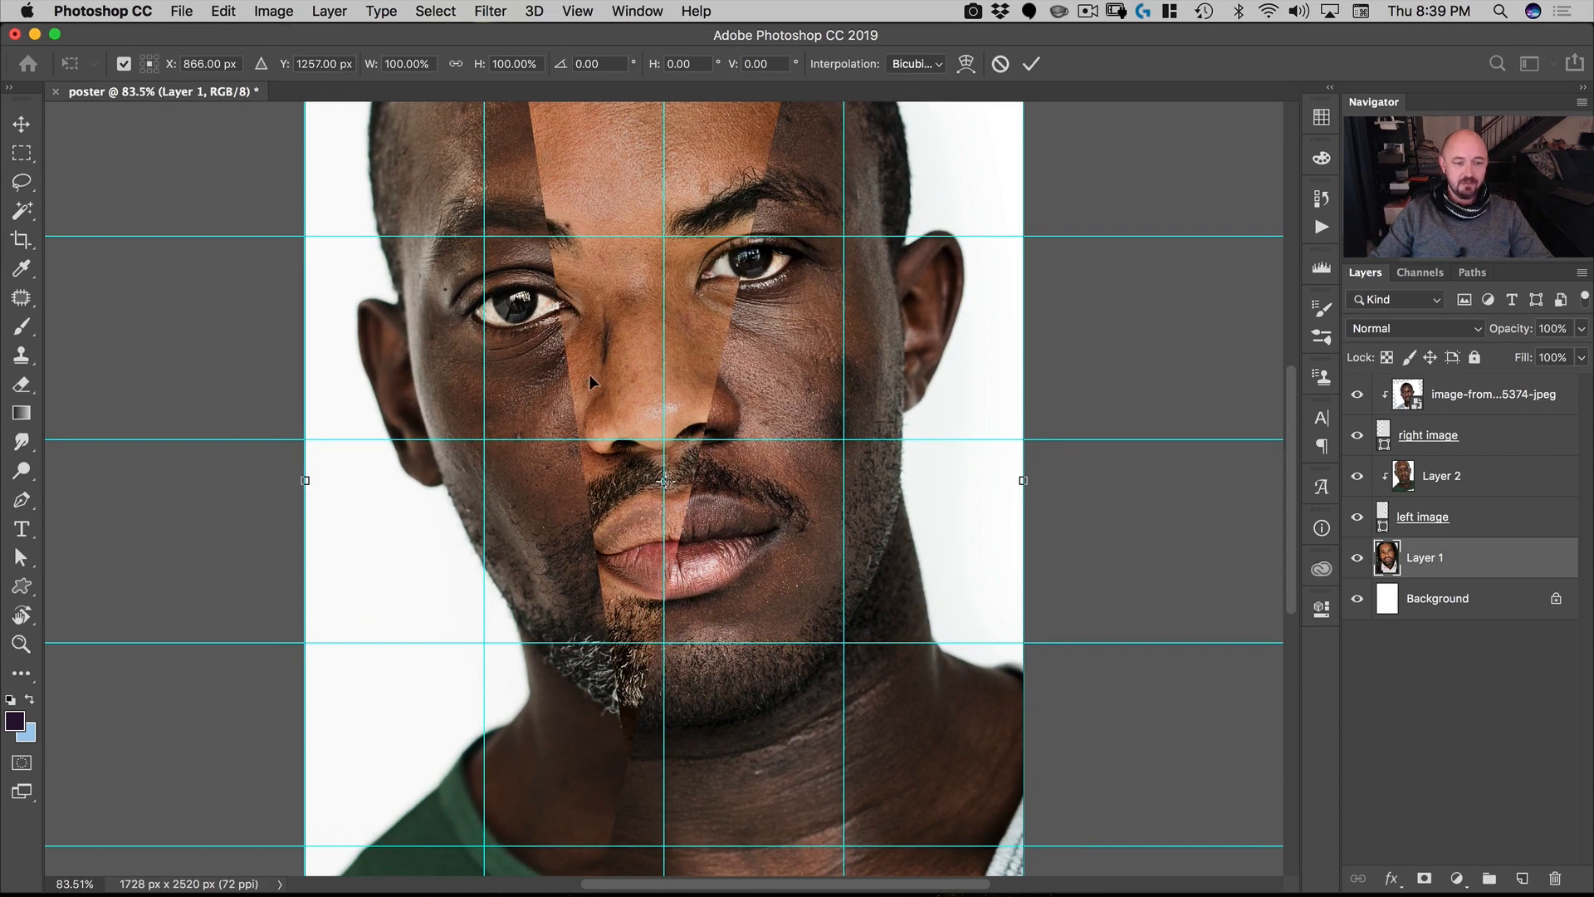
left_click(964, 70)
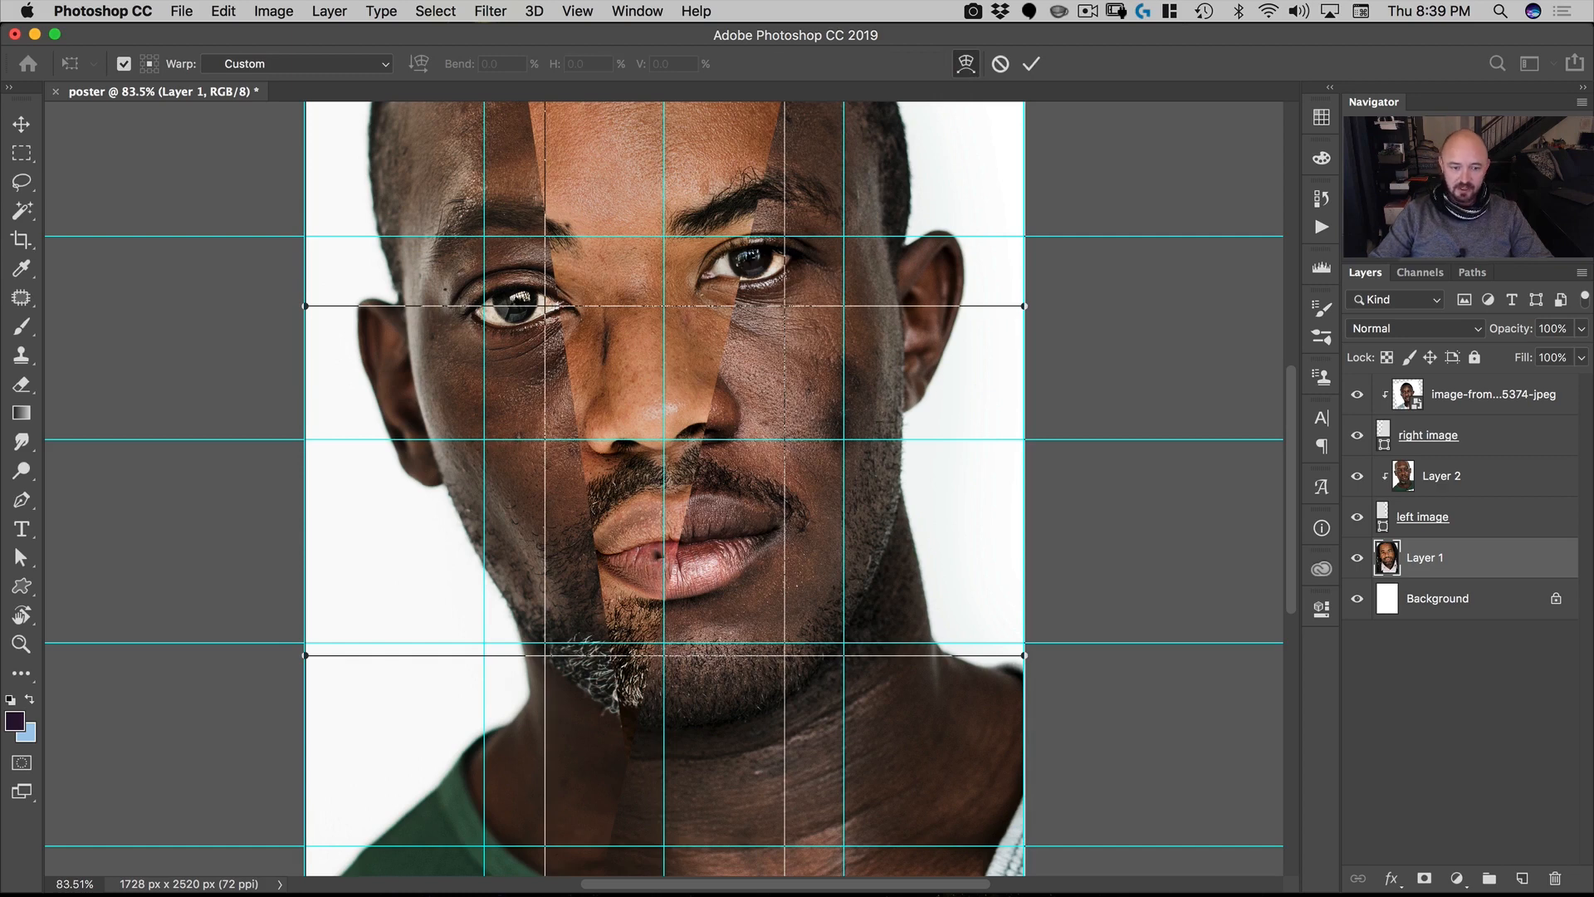
left_click_drag(670, 541, 670, 542)
left_click_drag(671, 263, 669, 262)
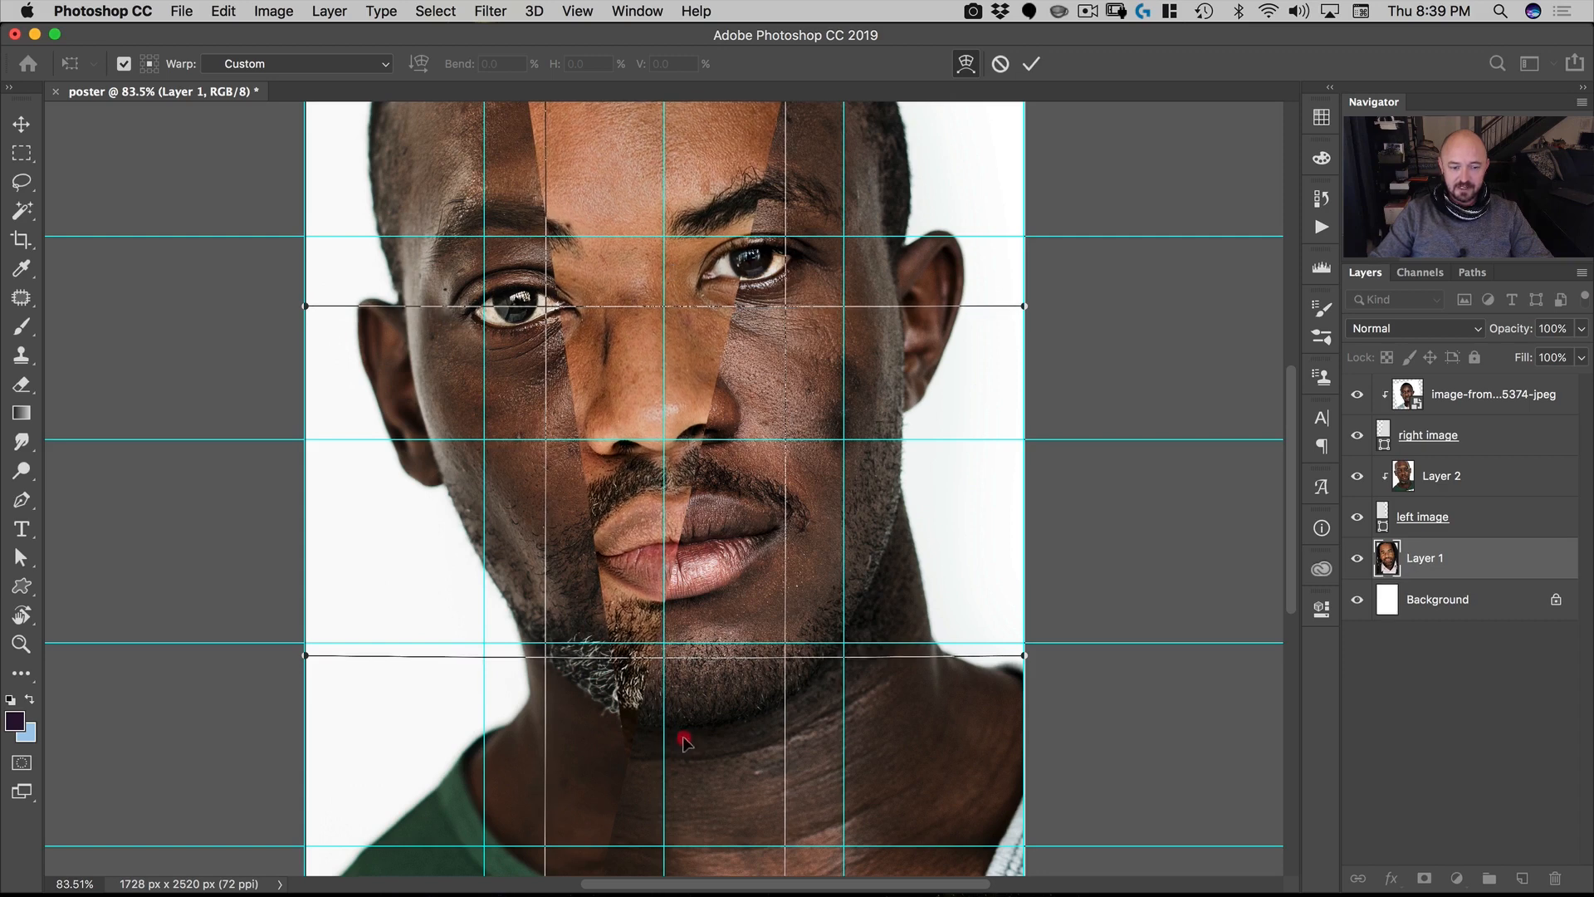
left_click_drag(684, 740, 685, 741)
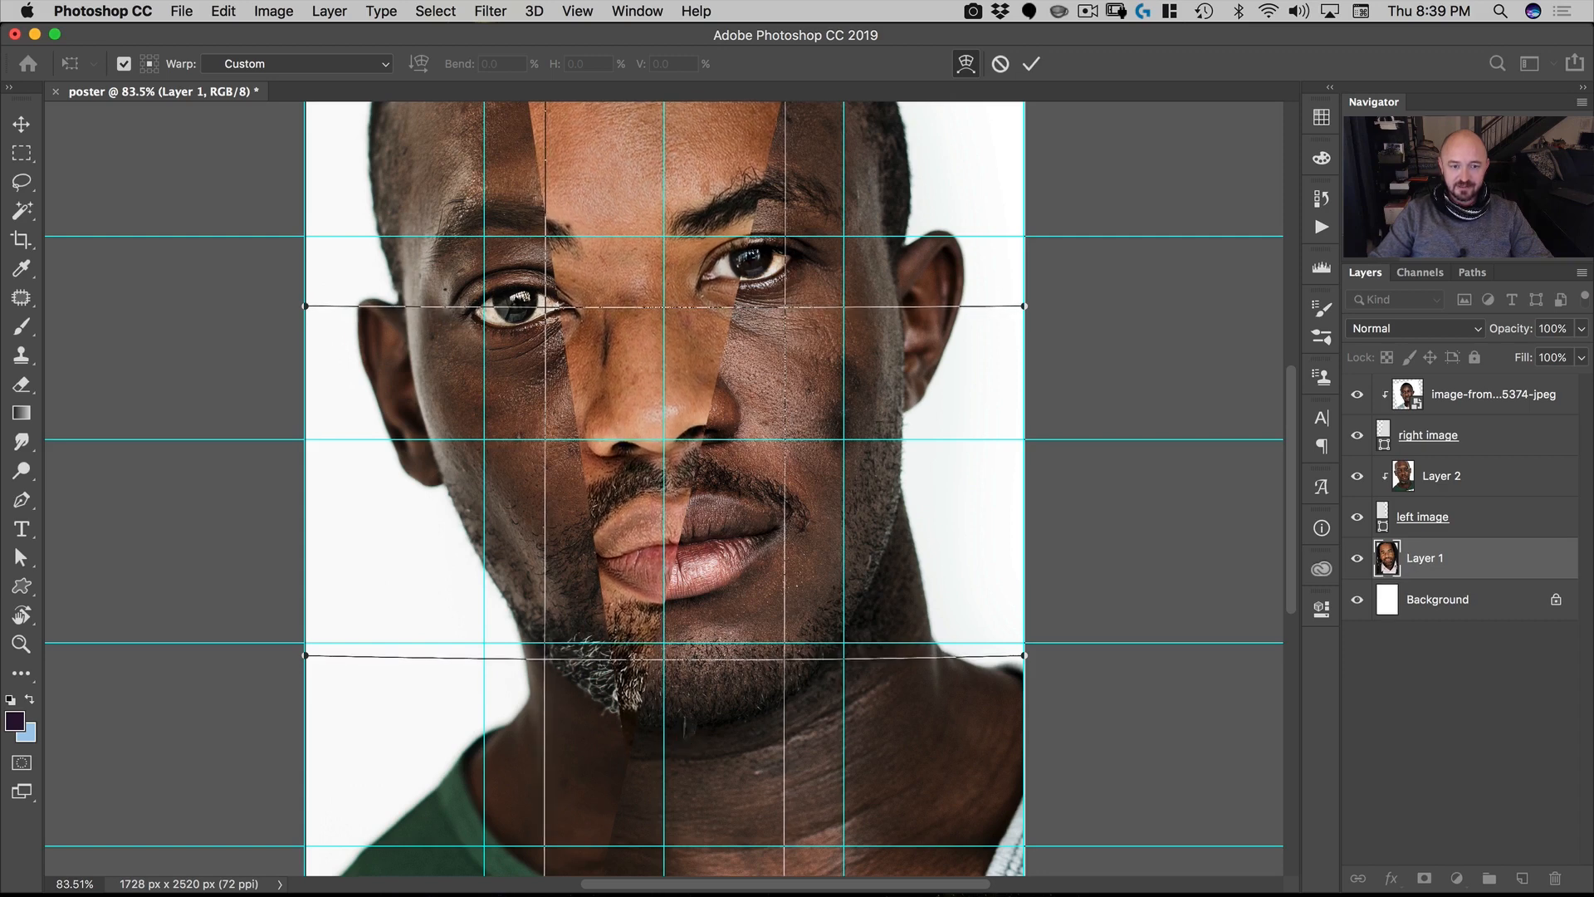
left_click_drag(672, 312, 672, 314)
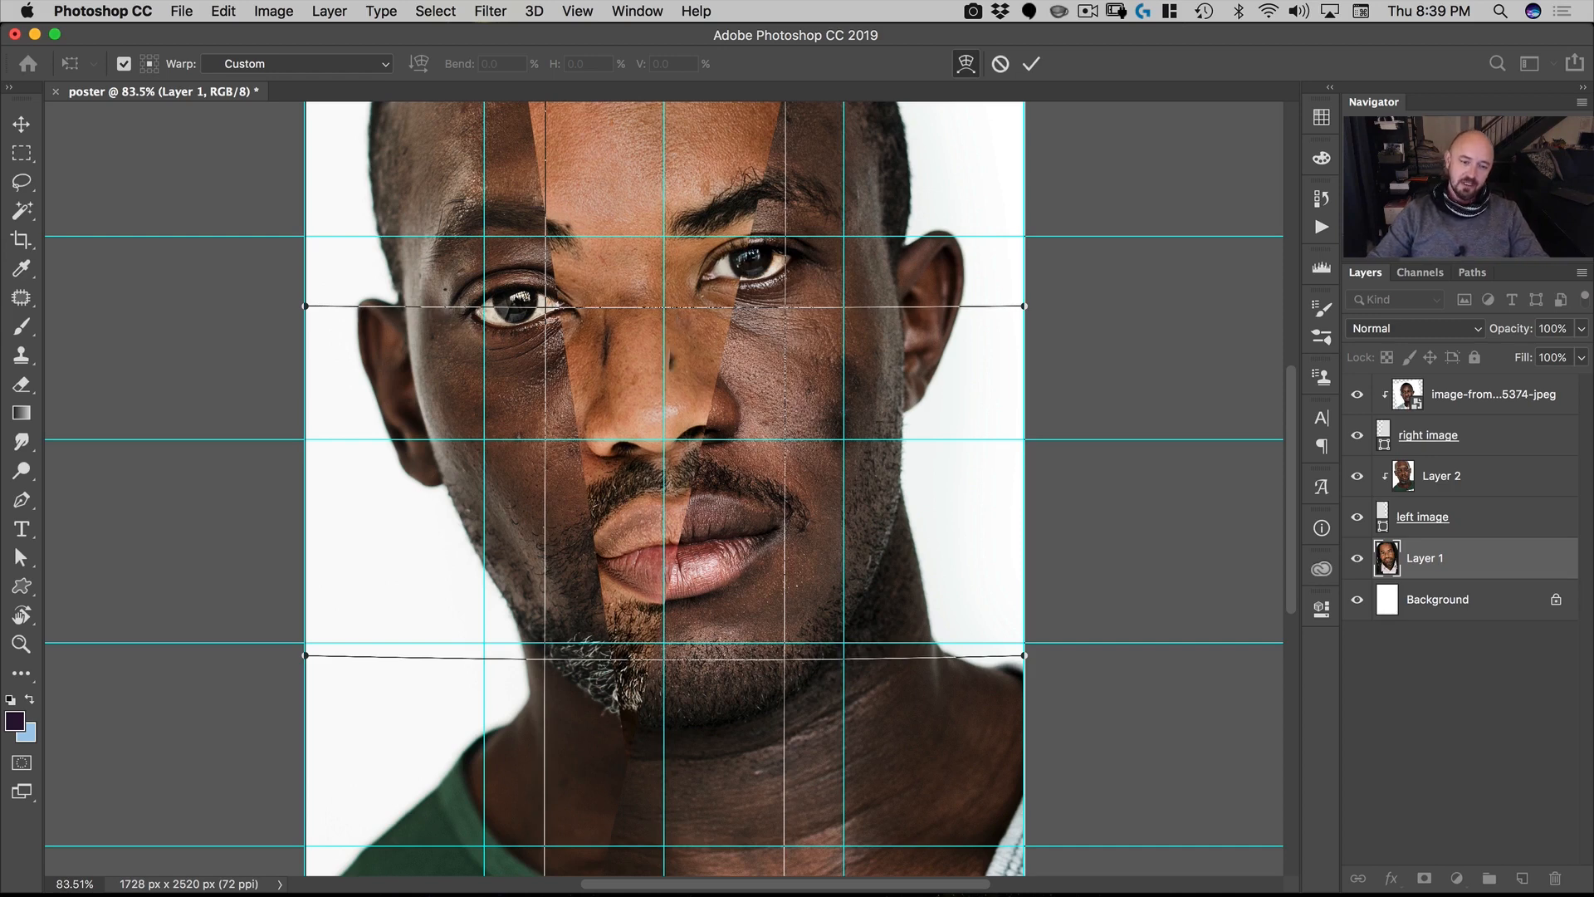
left_click(1030, 64)
scroll(739, 472, "down", 2, "alt")
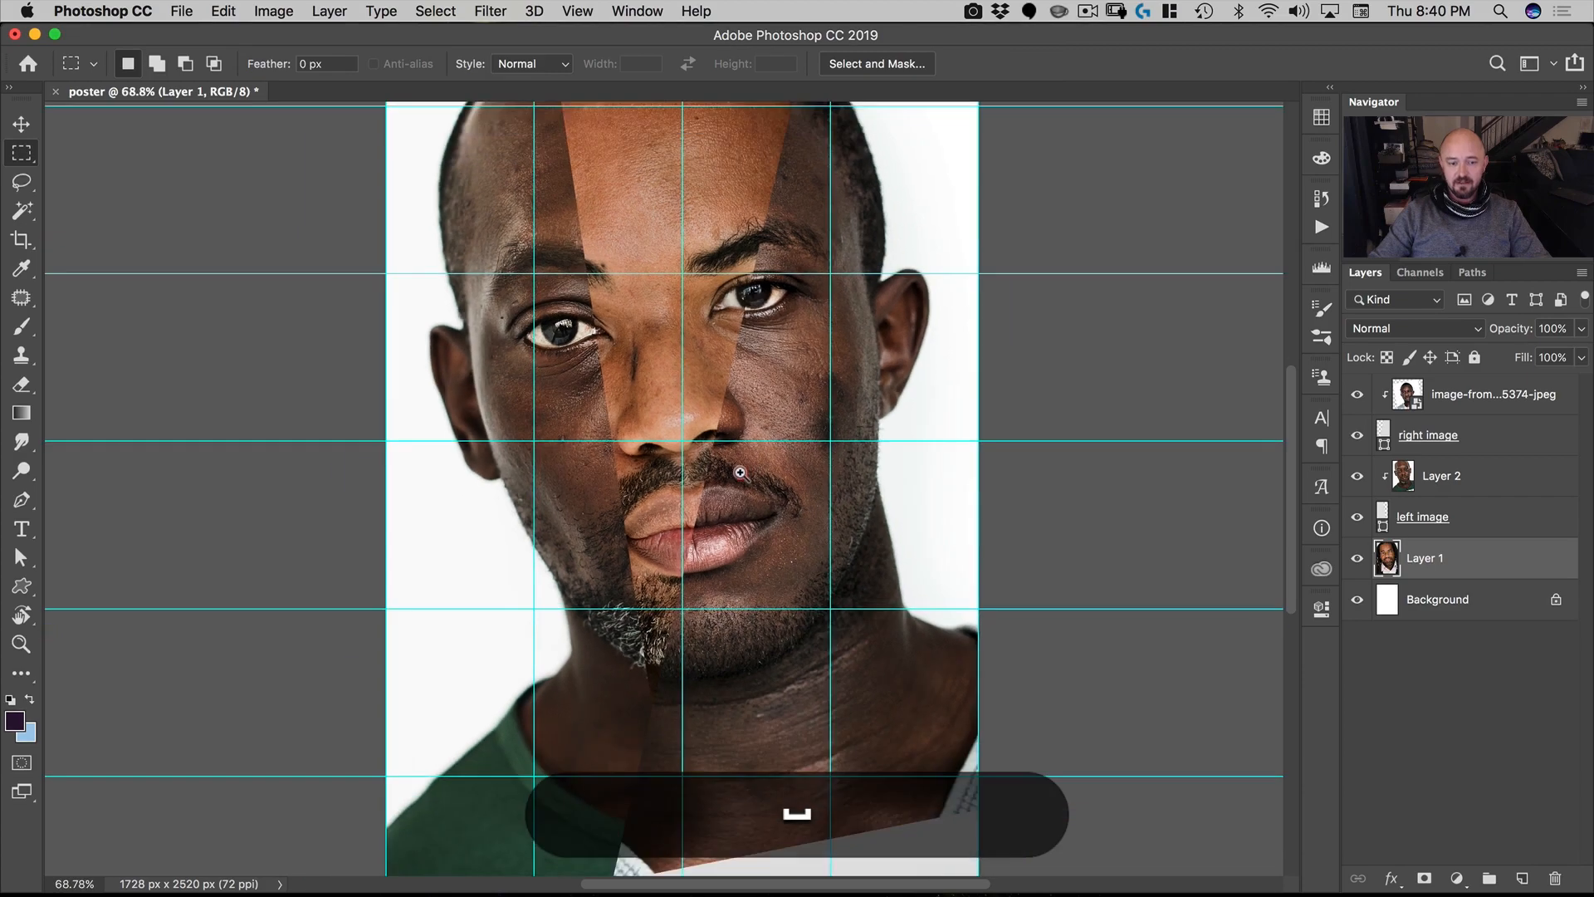
scroll(738, 472, "down", 2)
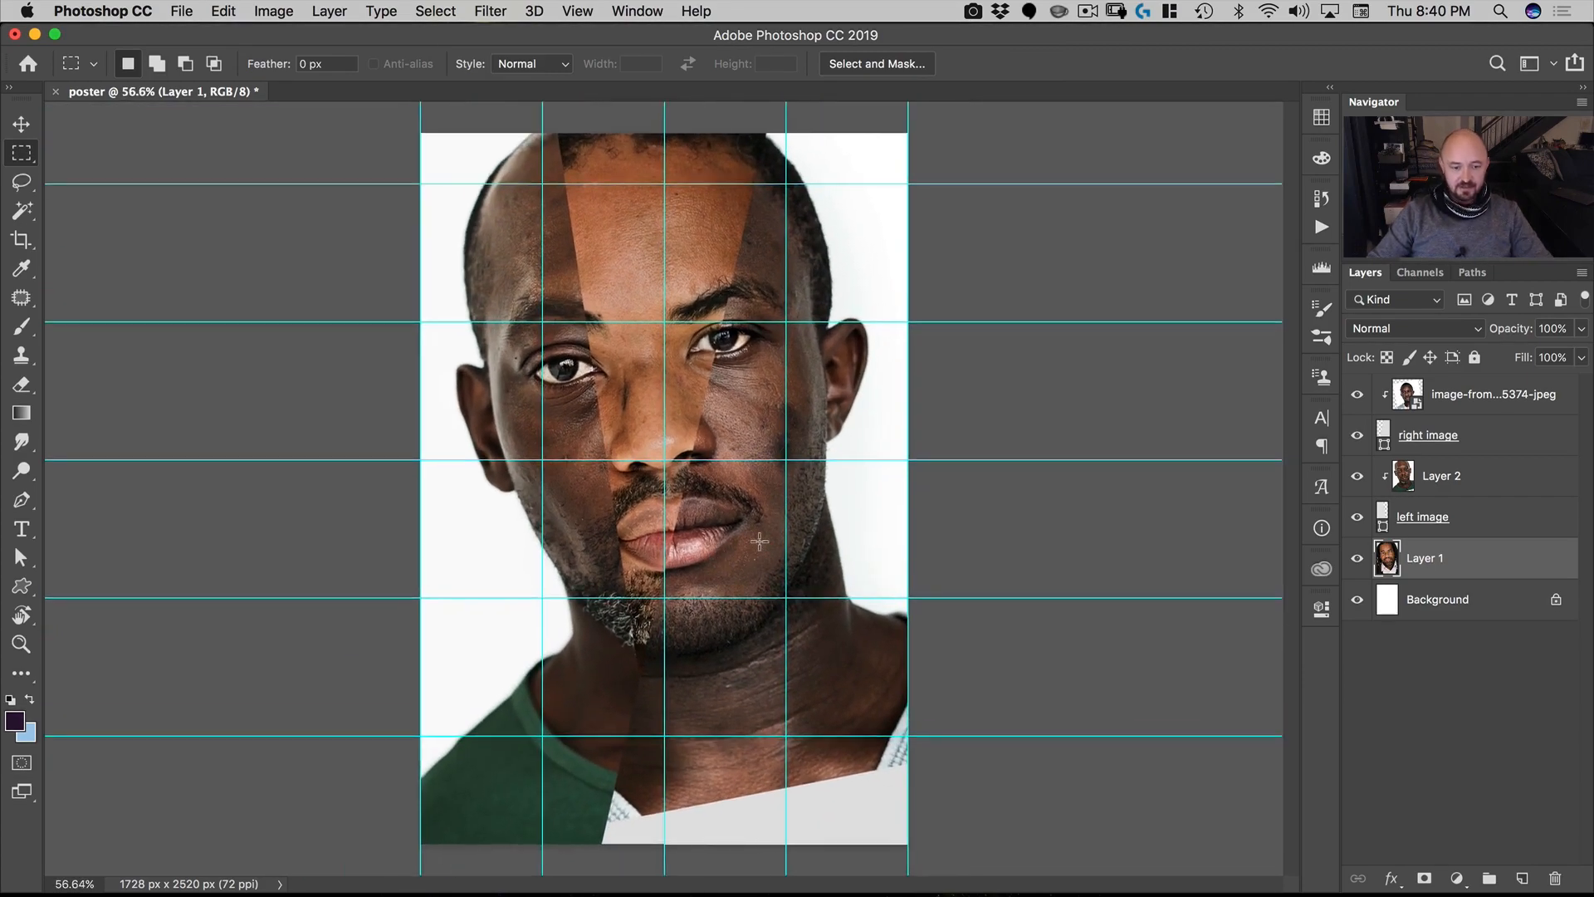
key("space")
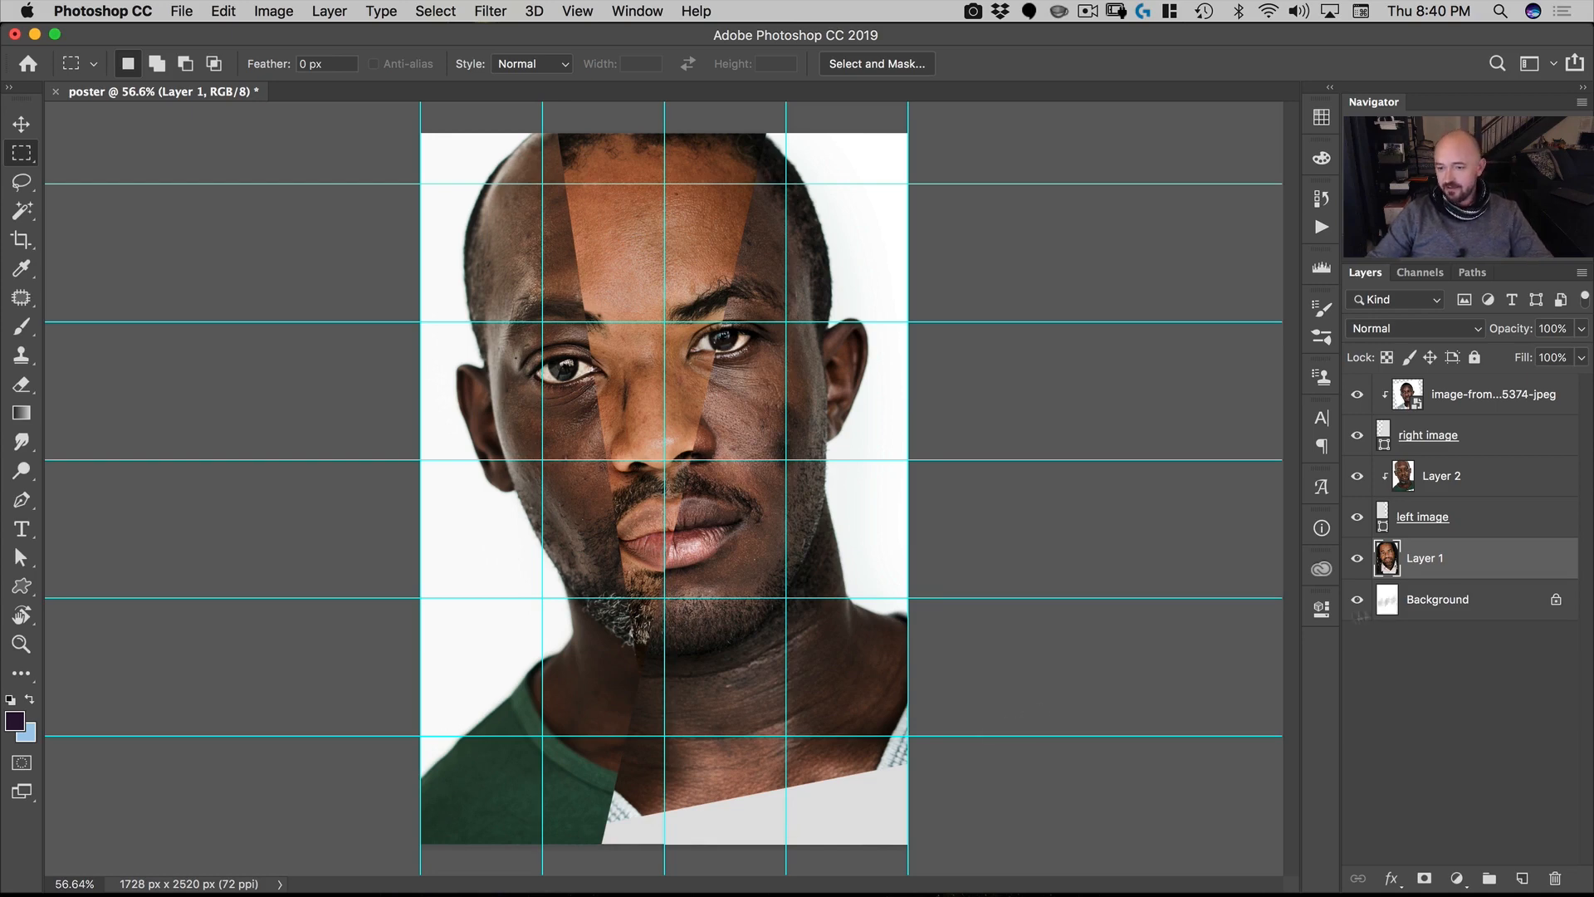
Step: Select the whole canvas area of the right portrait's image layer and copy it to a new layer
left_click(1380, 405)
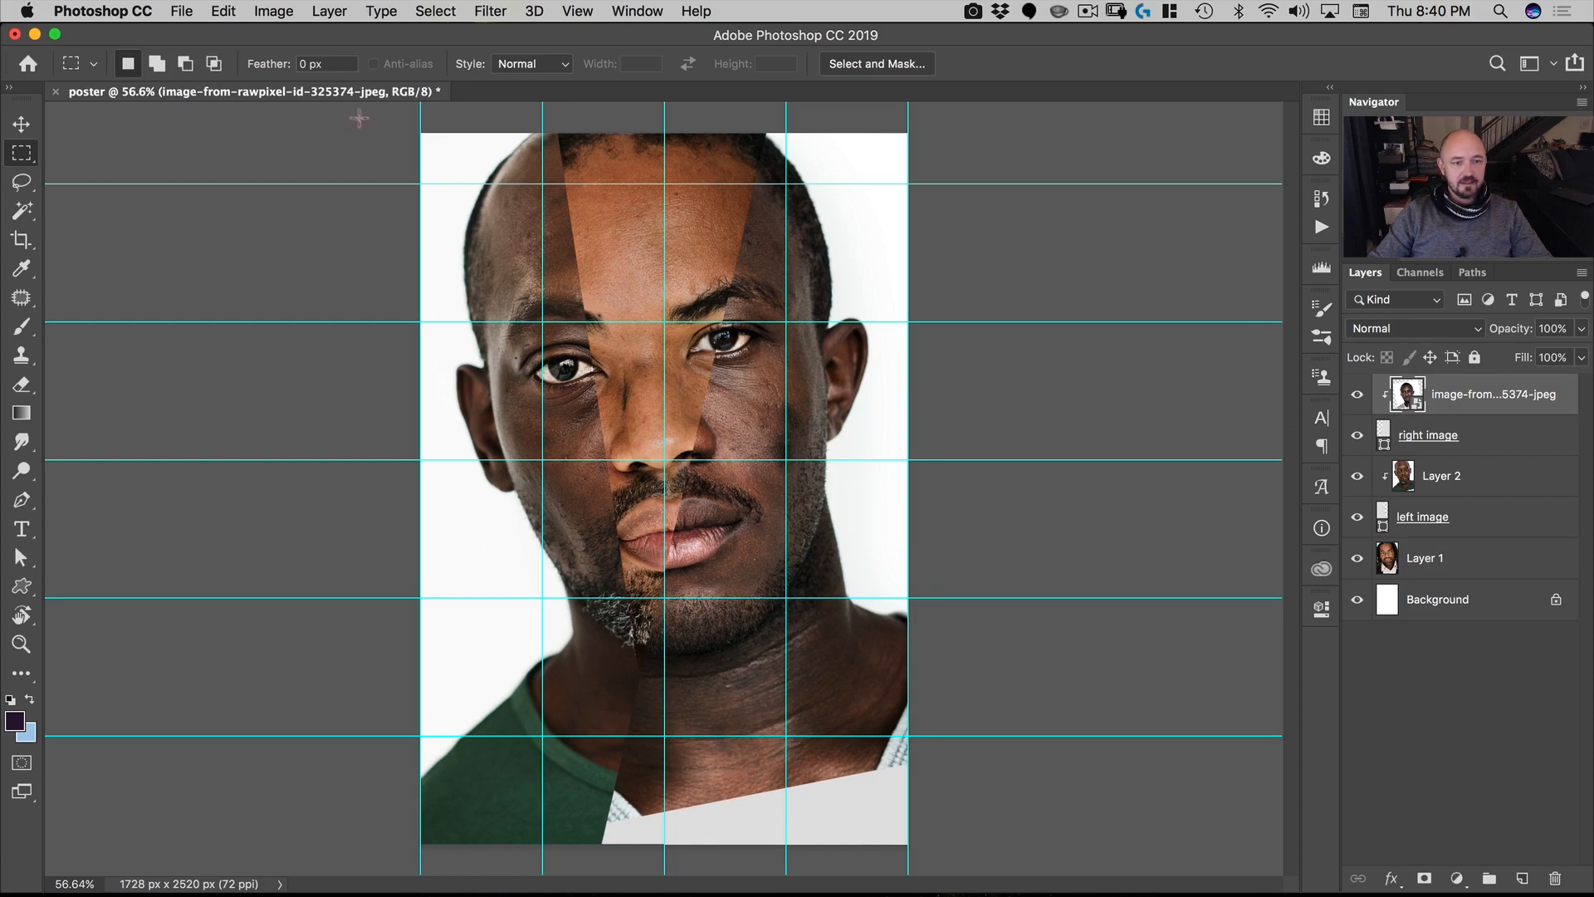
left_click_drag(359, 118, 938, 858)
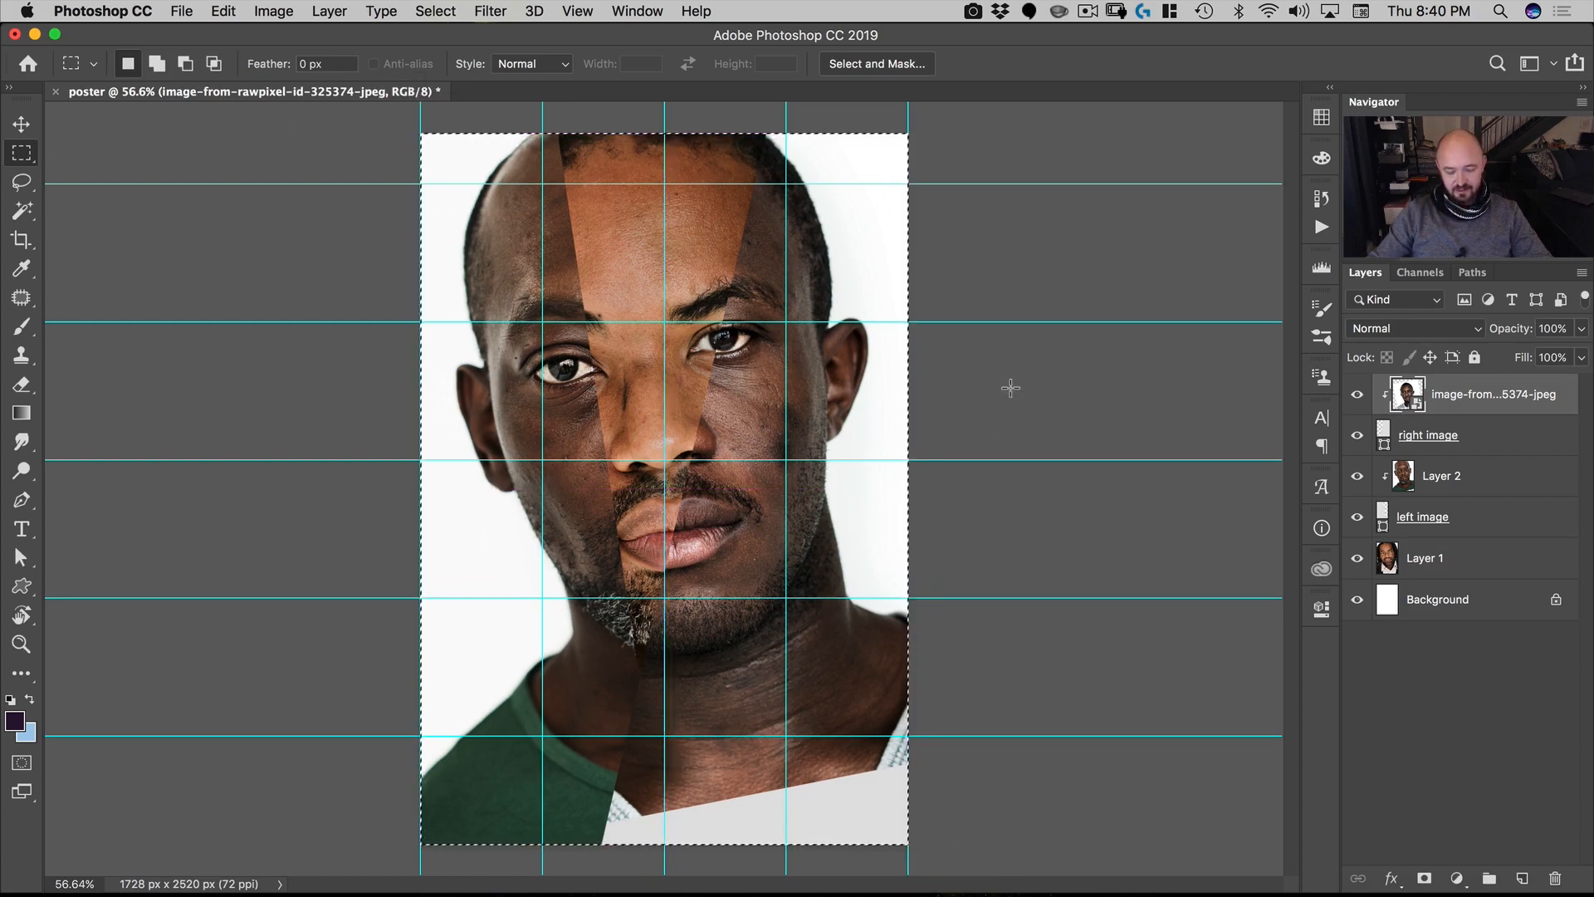
key("super+a")
key("super+j")
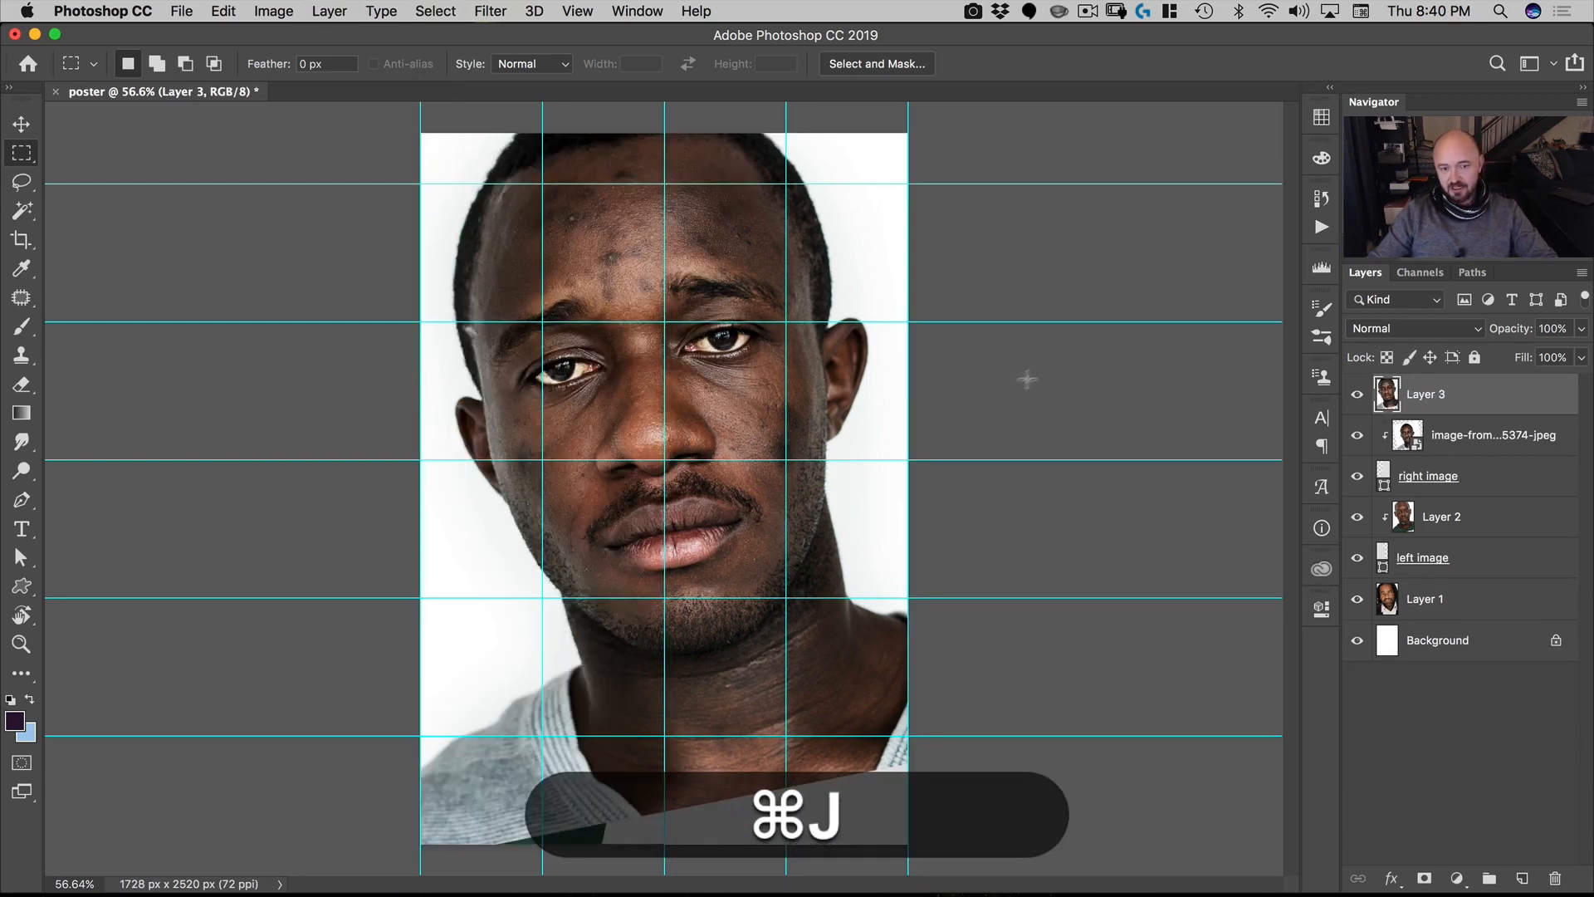
Step: Delete the original right portrait image layer and clip Layer 3 to the right image shape
left_click_drag(1411, 434, 1555, 878)
key("alt")
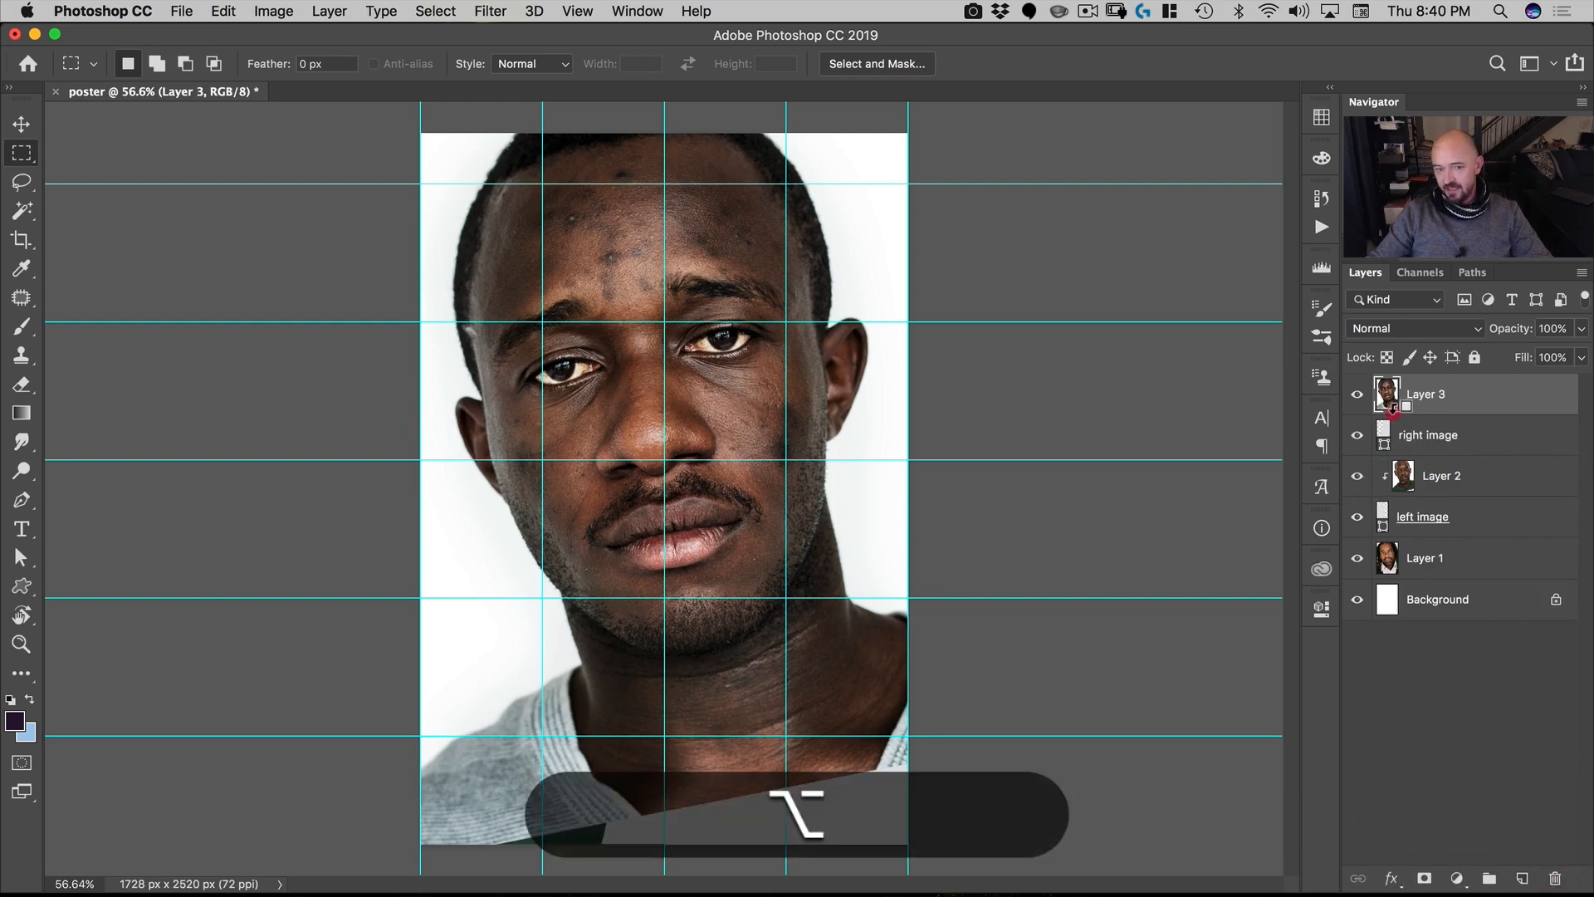
left_click(1392, 411, "alt")
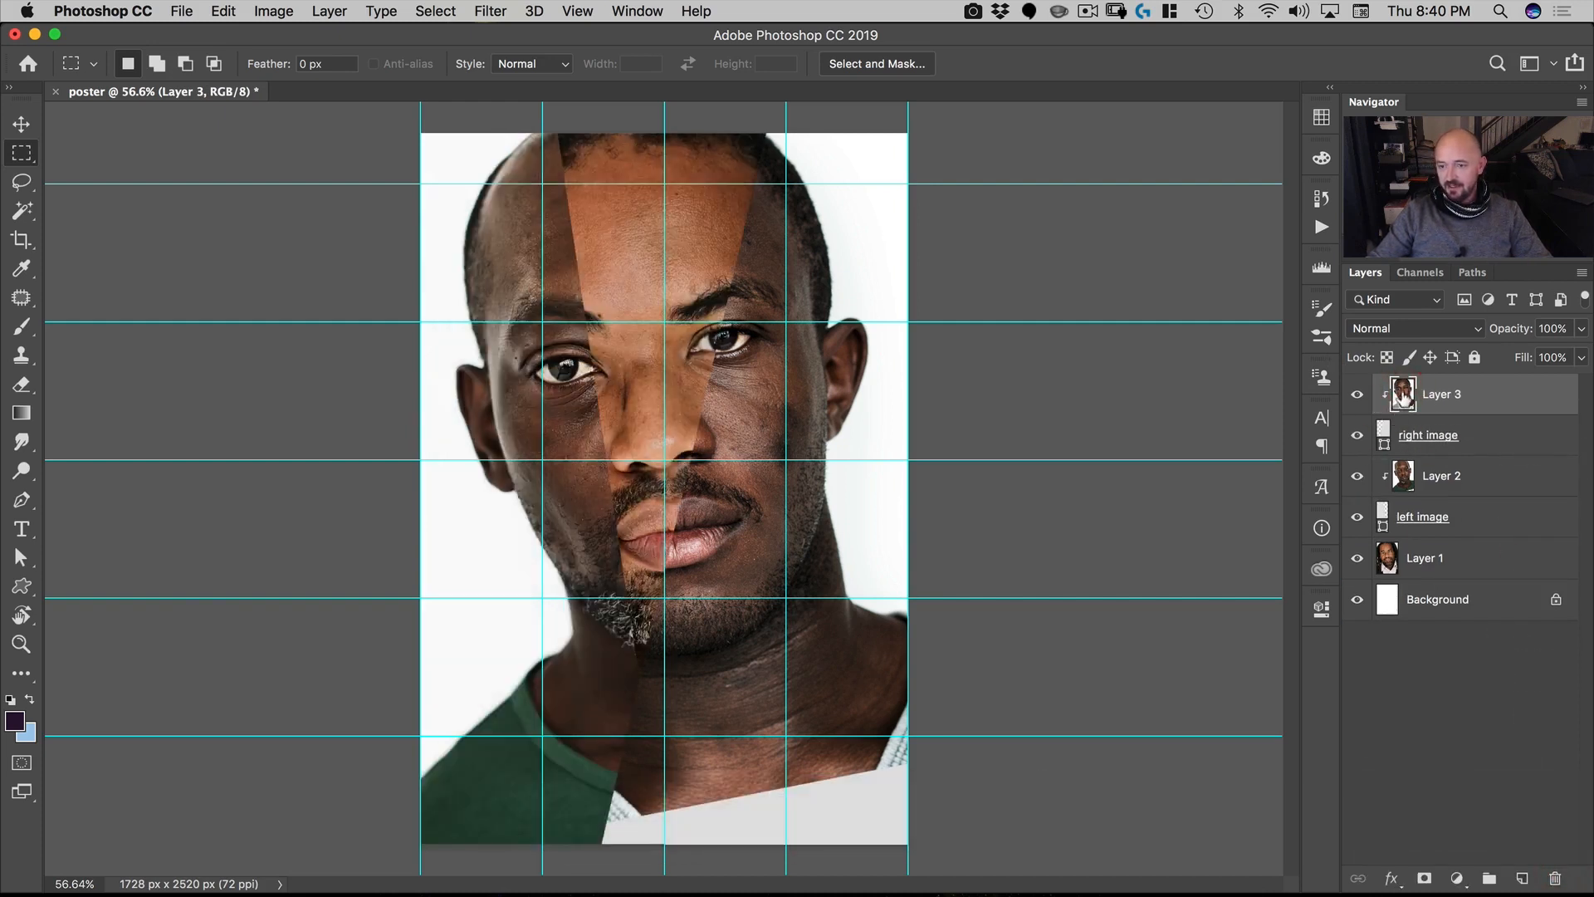
Step: With the Pen tool in Path mode, trace a curved neckline from the green shirt's collar across the lower neck to the opposite shoulder
key("v")
key("b")
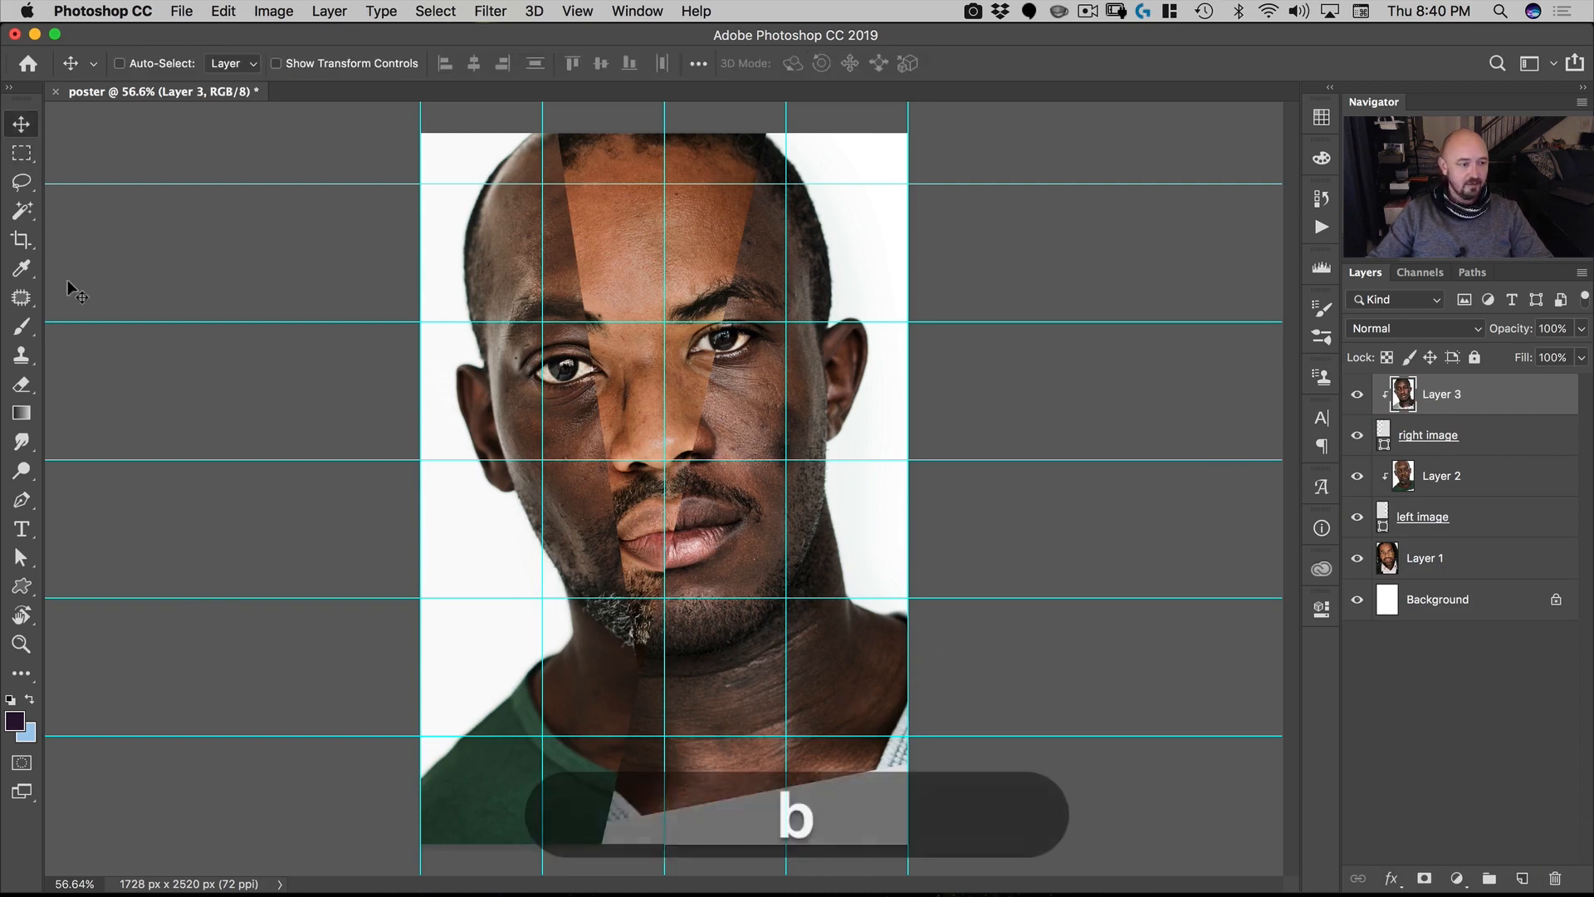
key("space")
left_click_drag(611, 438, 601, 439)
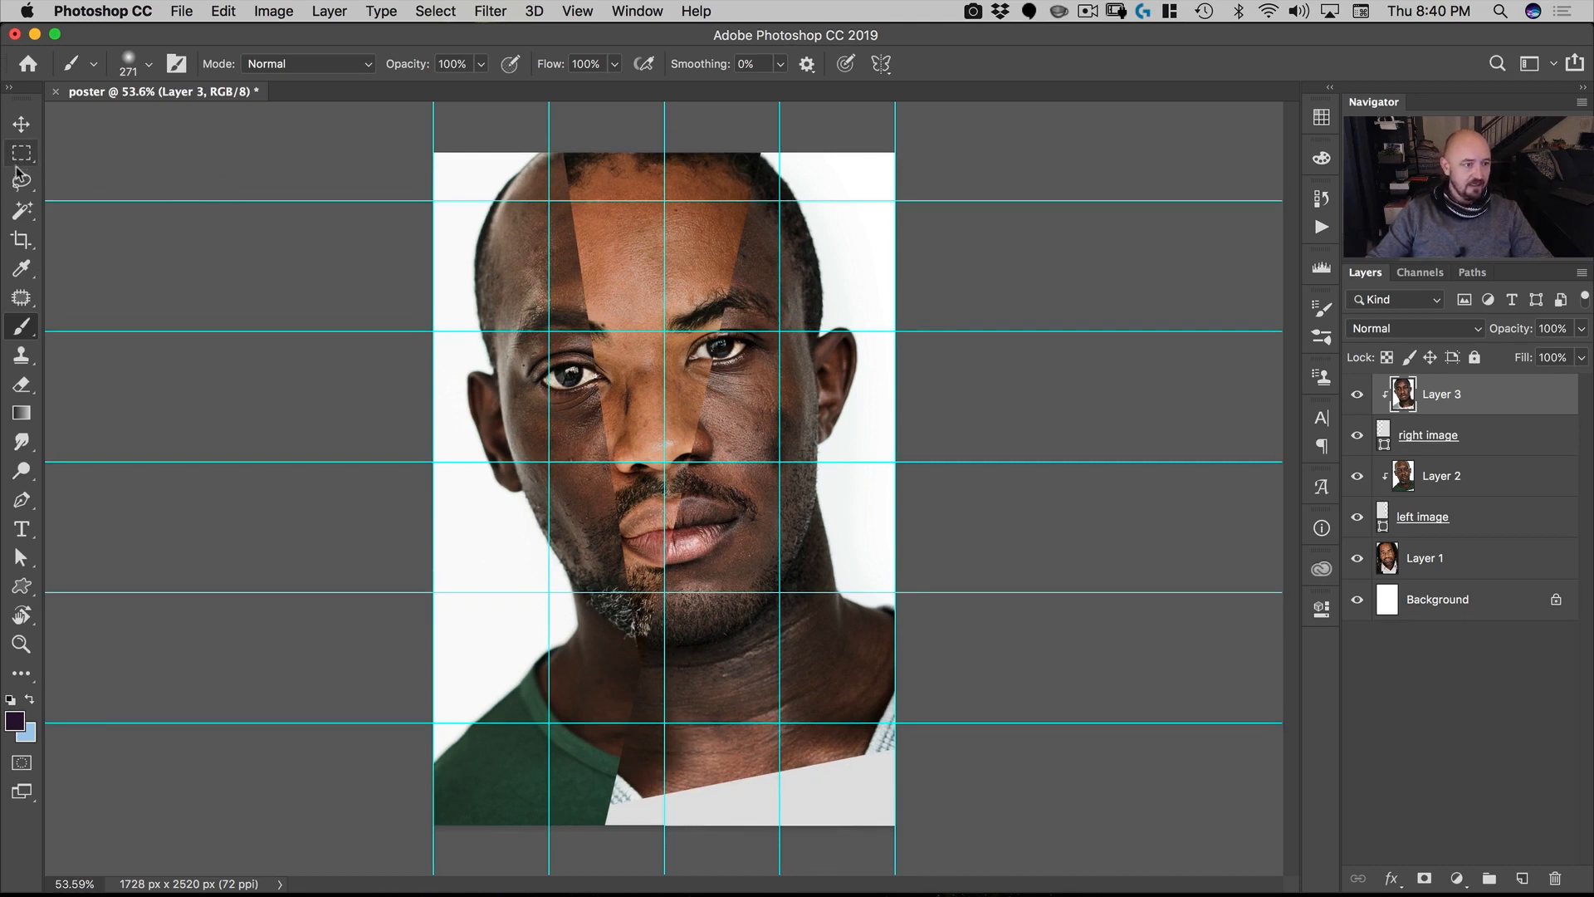
left_click(23, 500)
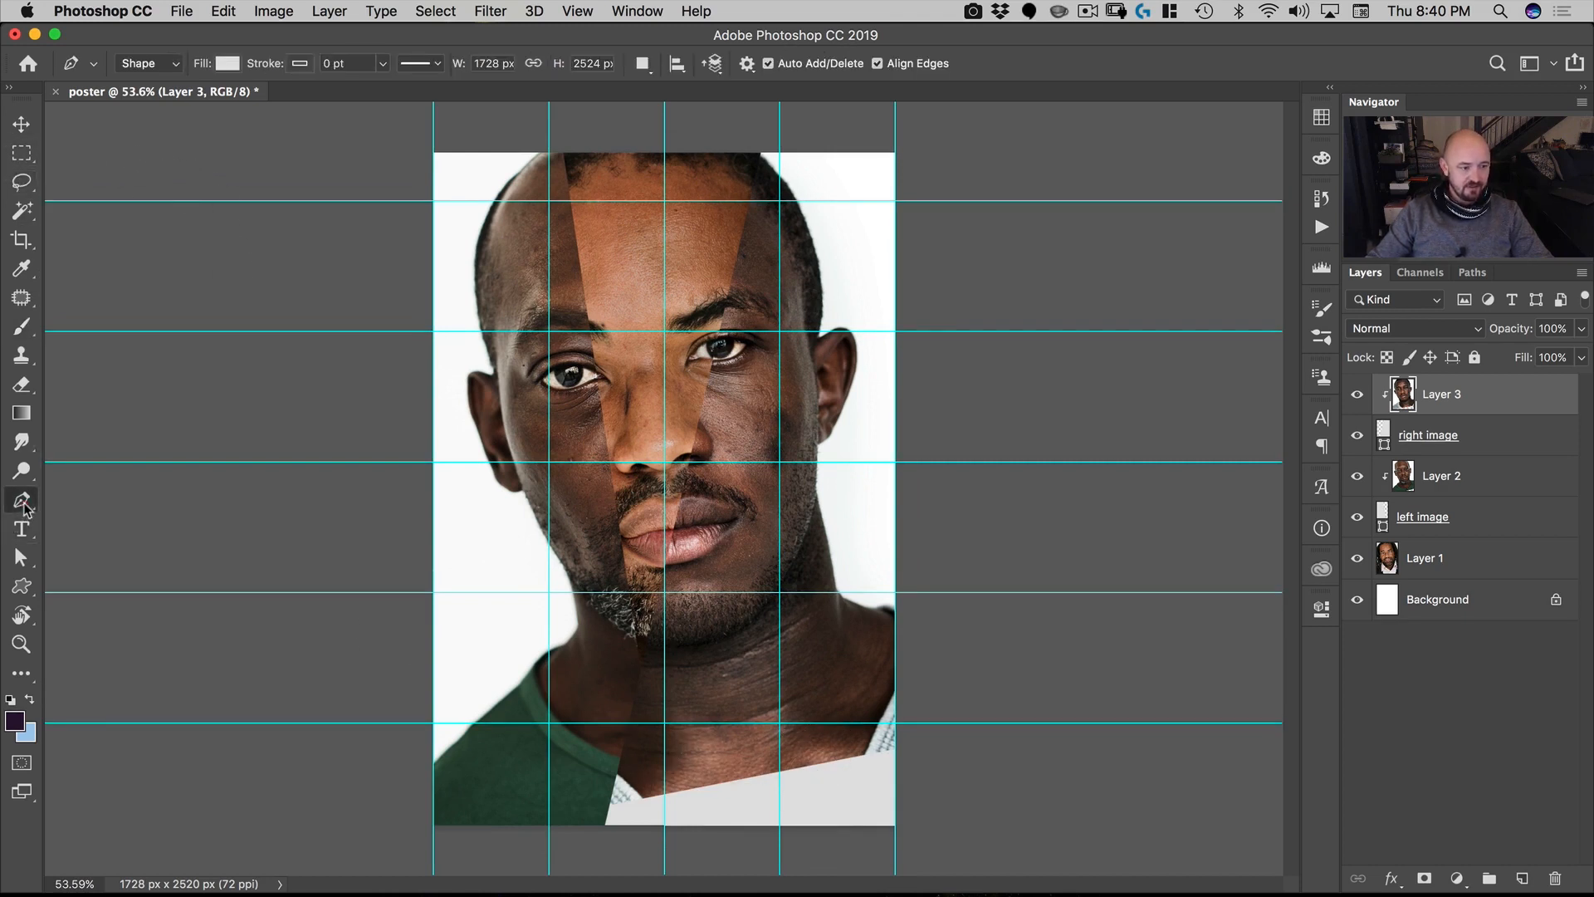
left_click(138, 66)
left_click(135, 79)
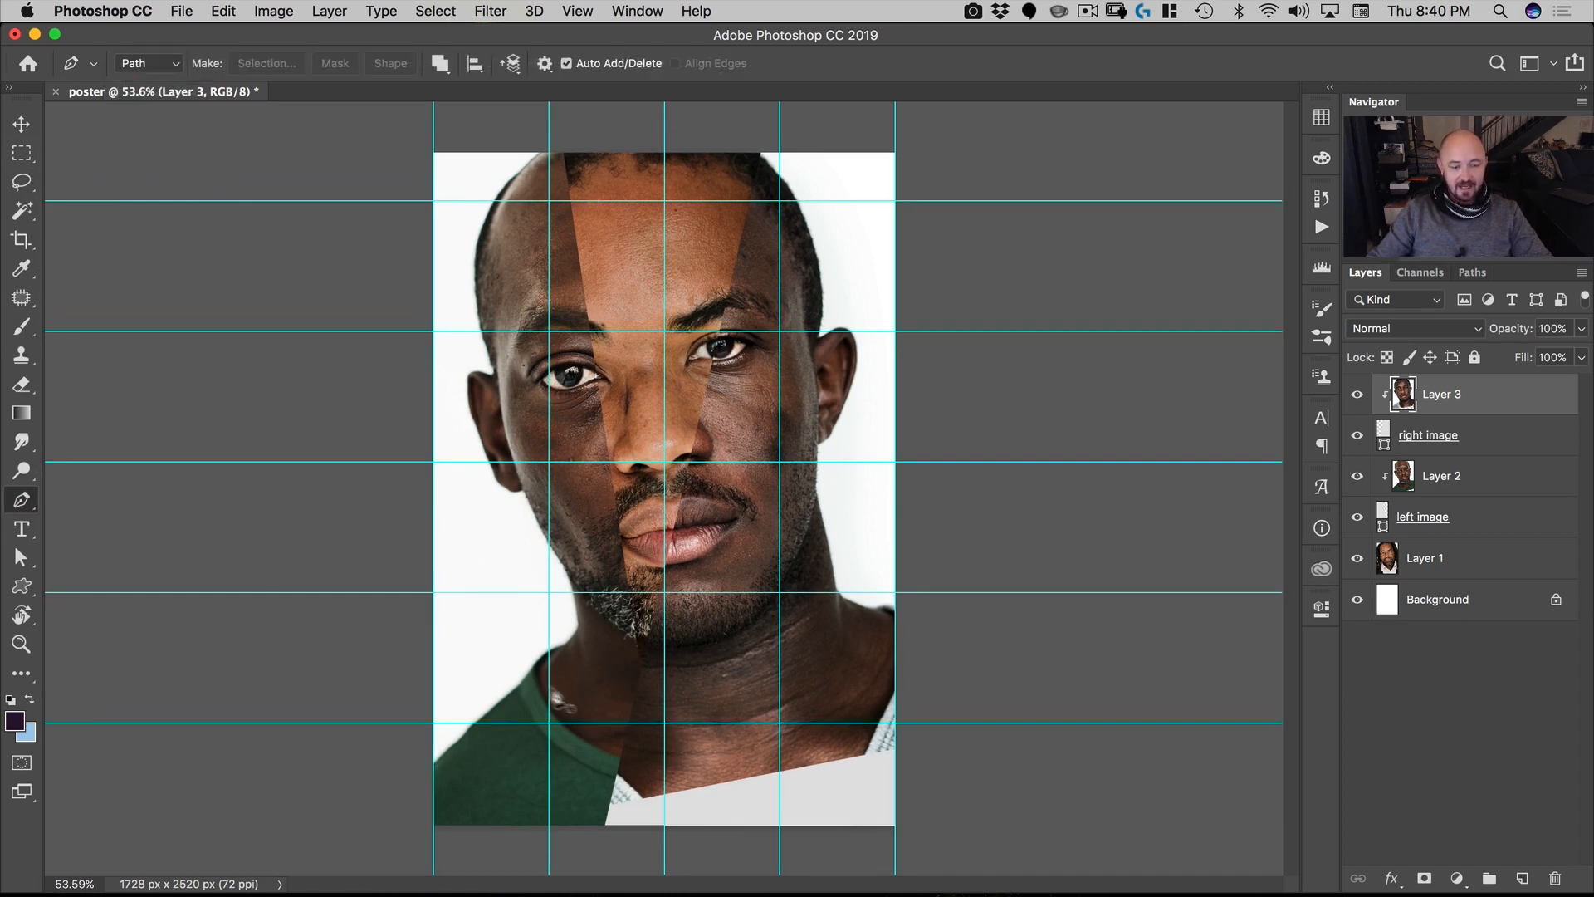
left_click(538, 675)
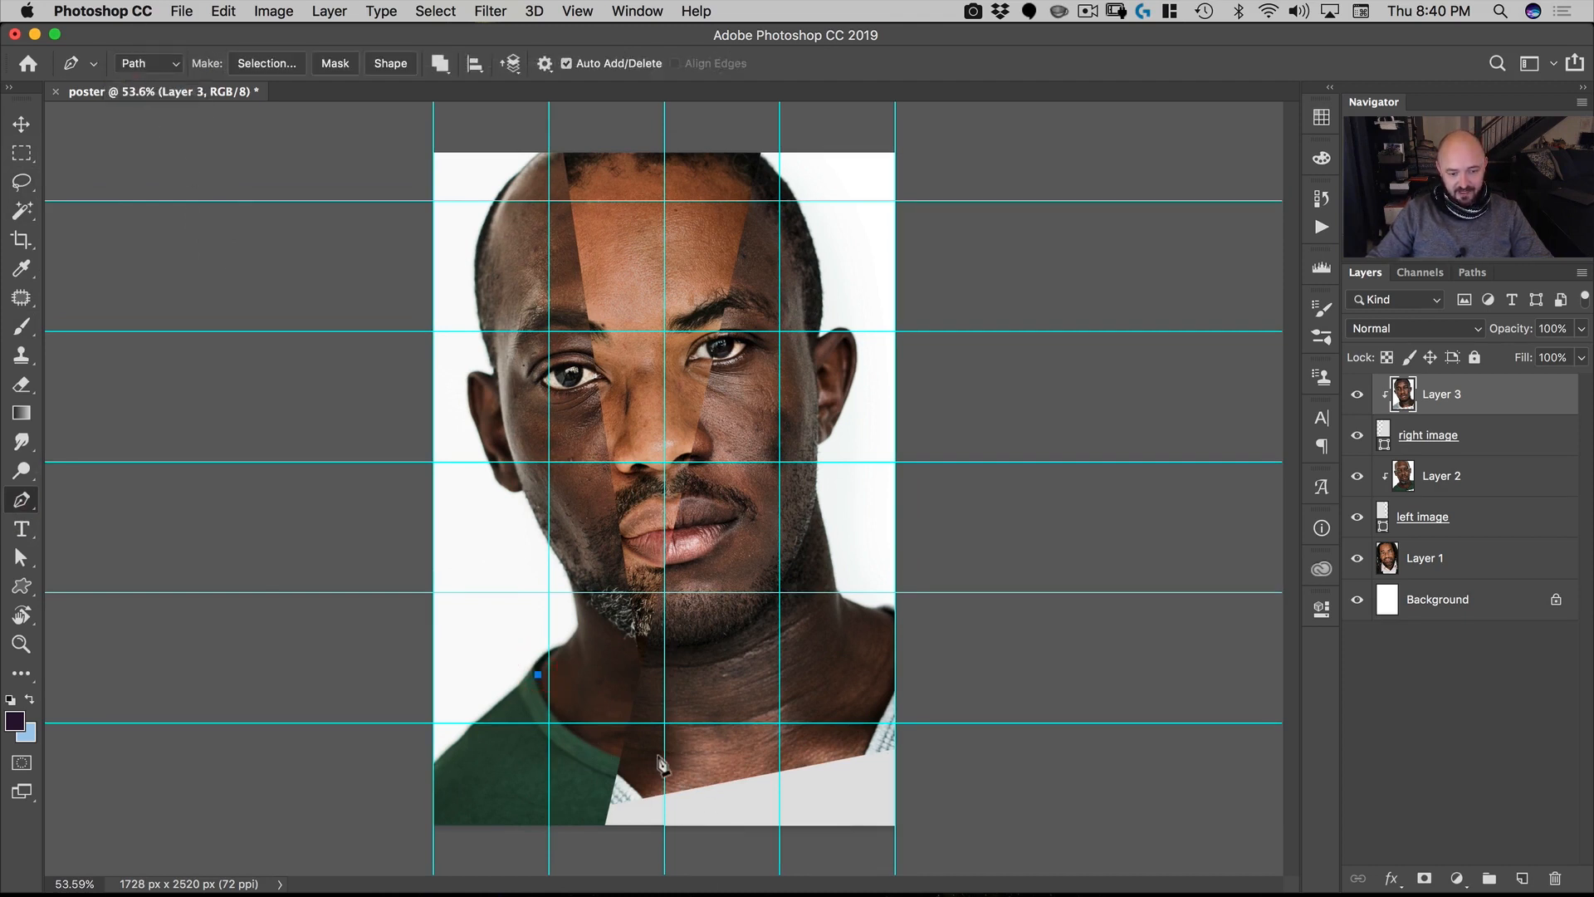
left_click_drag(688, 761, 827, 755)
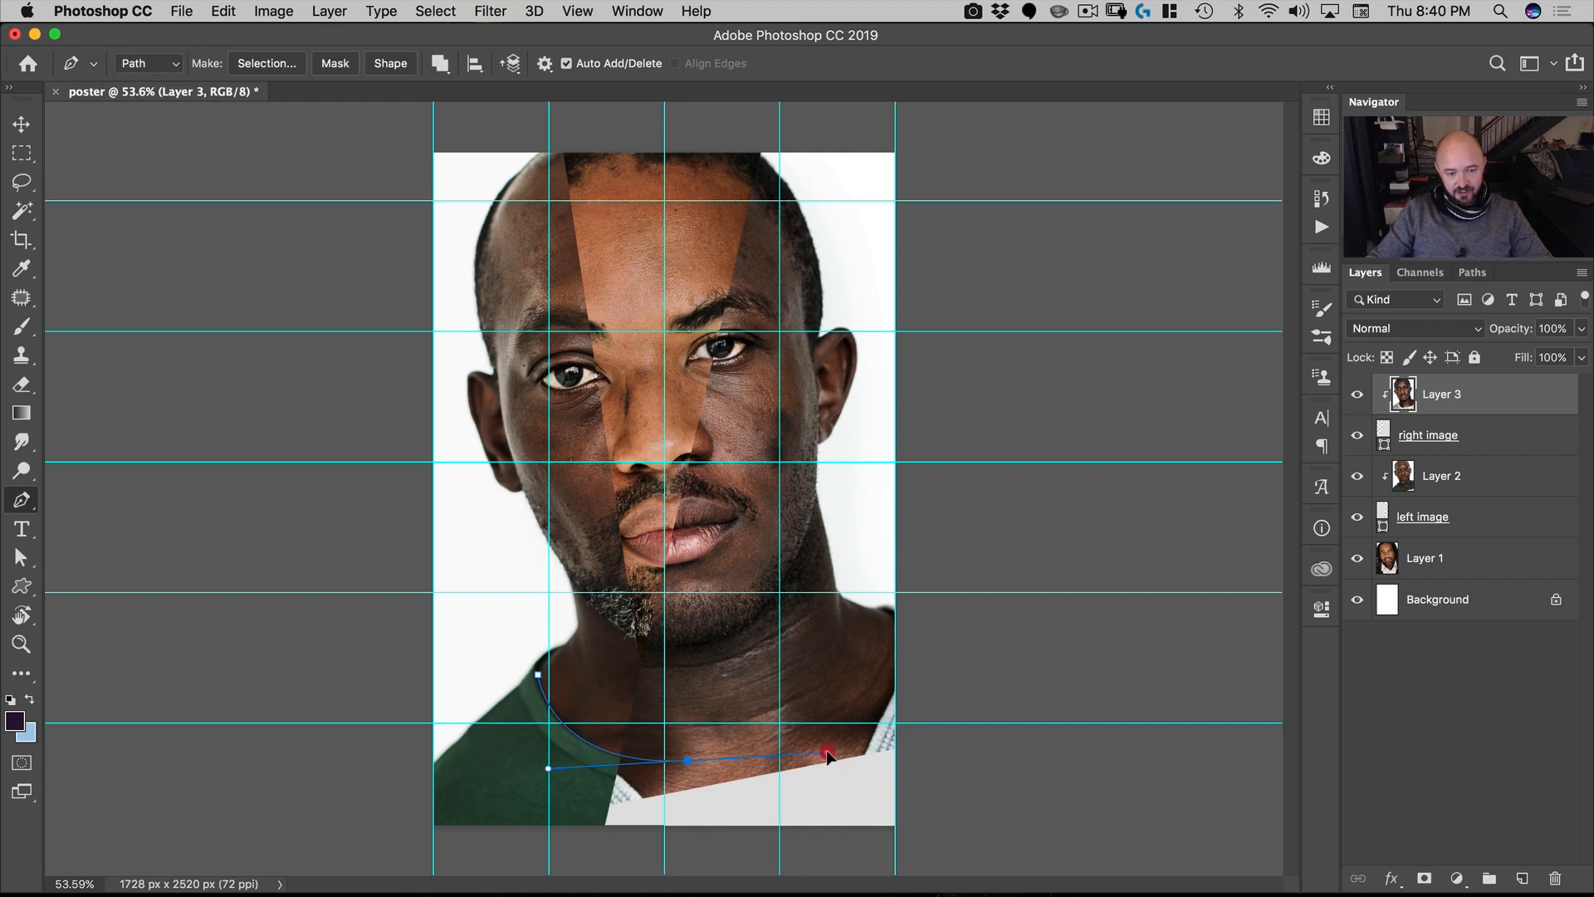
left_click_drag(881, 610, 928, 616)
key("alt")
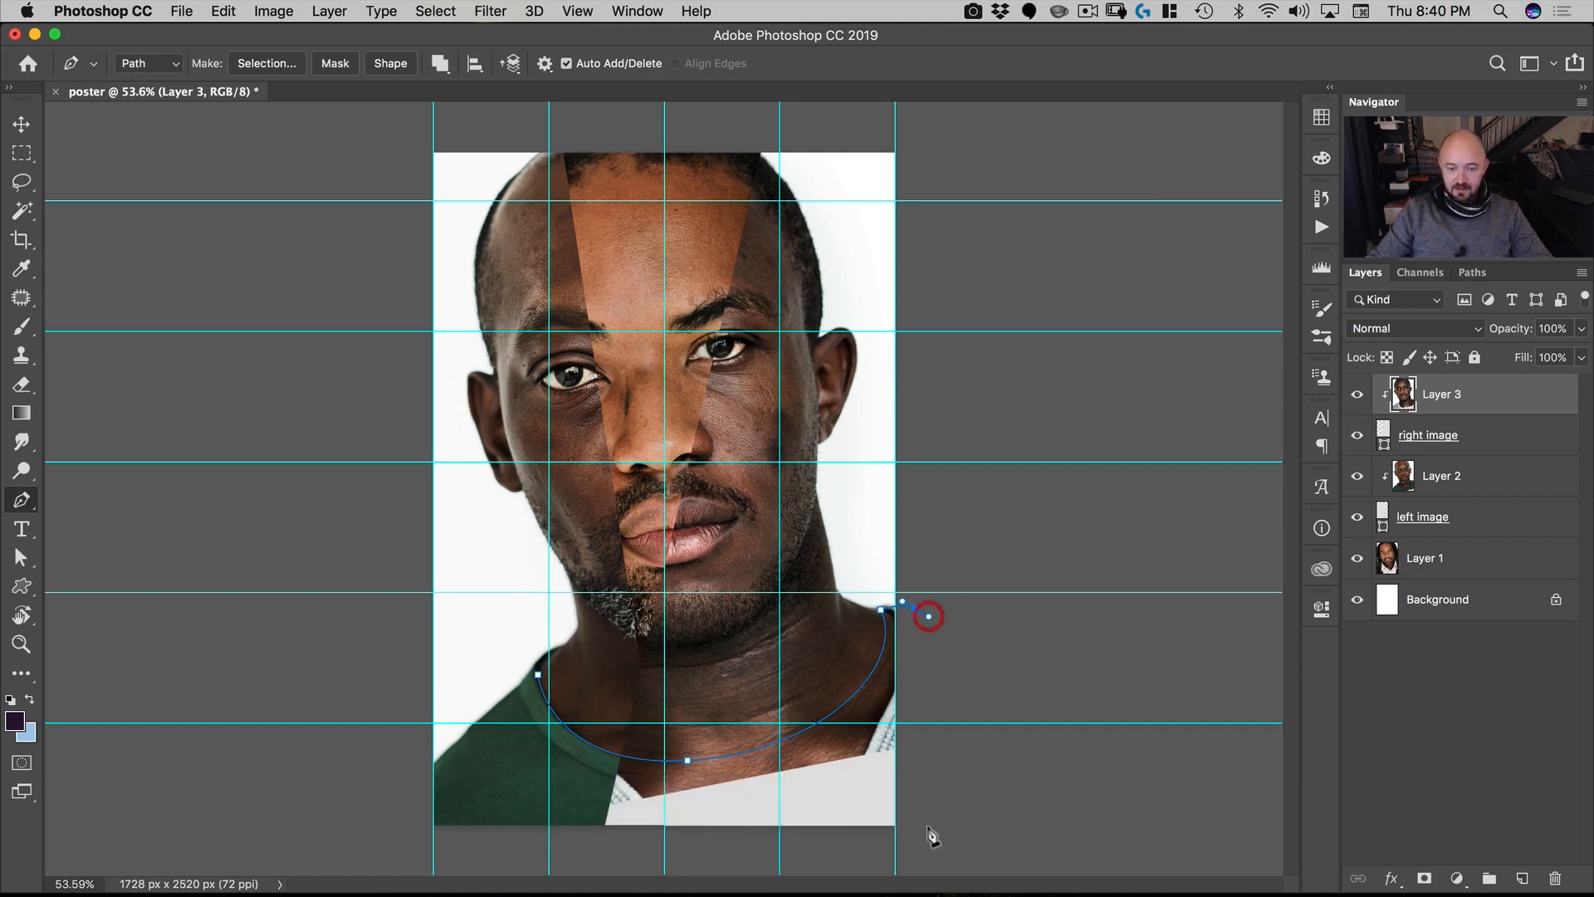
Step: Extend the path around the outside of the canvas below the shirt and close it at the starting collar point
left_click_drag(926, 837, 810, 851)
left_click_drag(589, 854, 561, 851)
left_click_drag(498, 842, 494, 833)
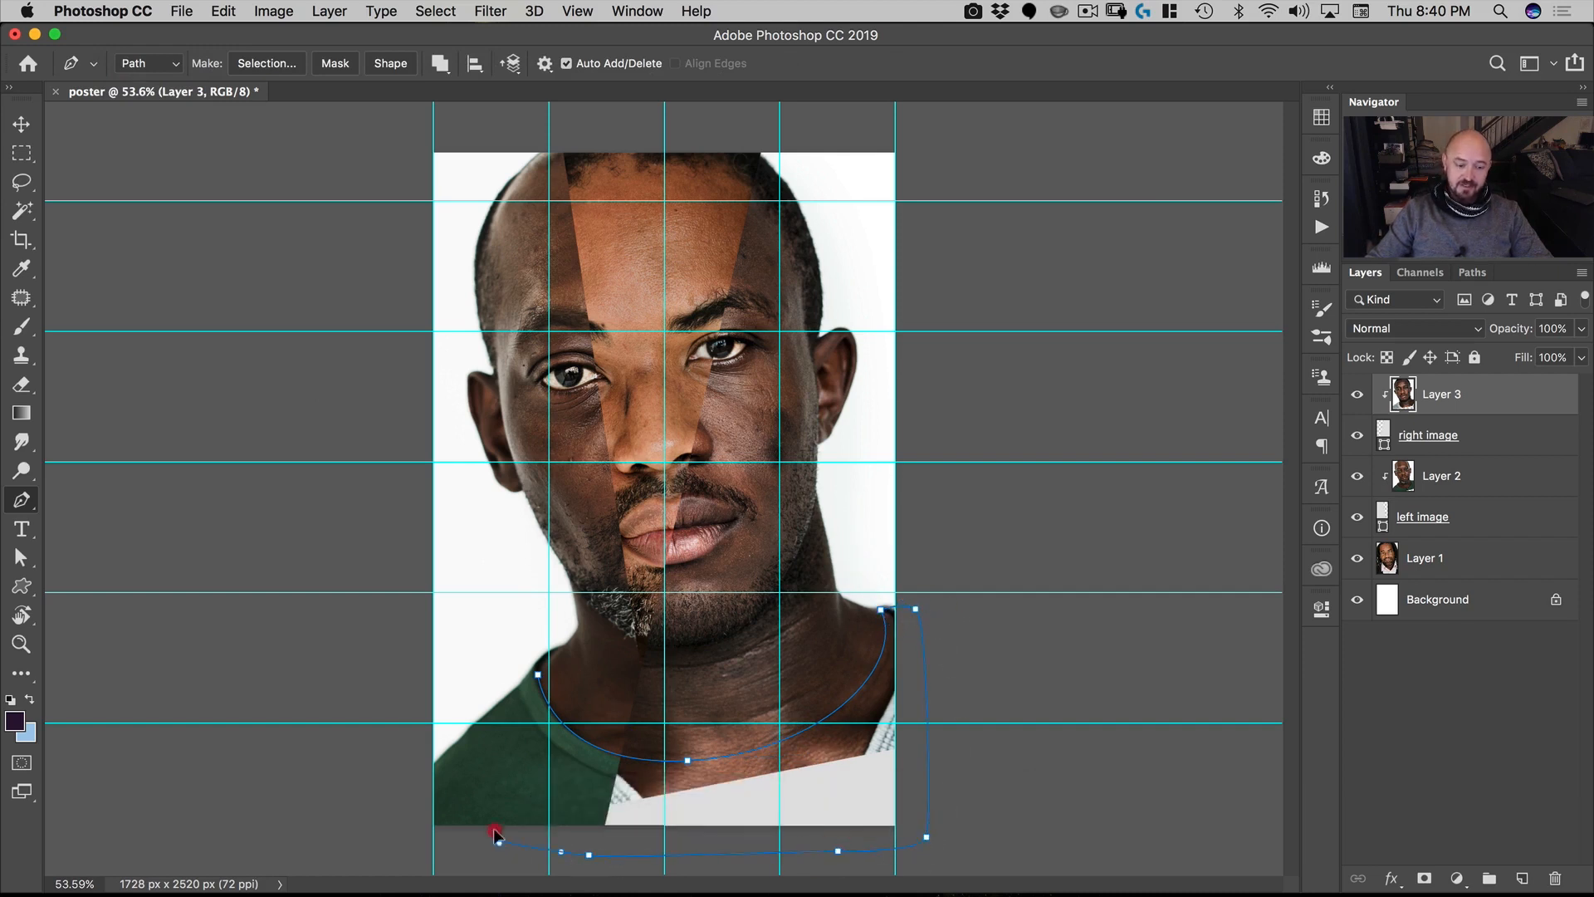
left_click(538, 674)
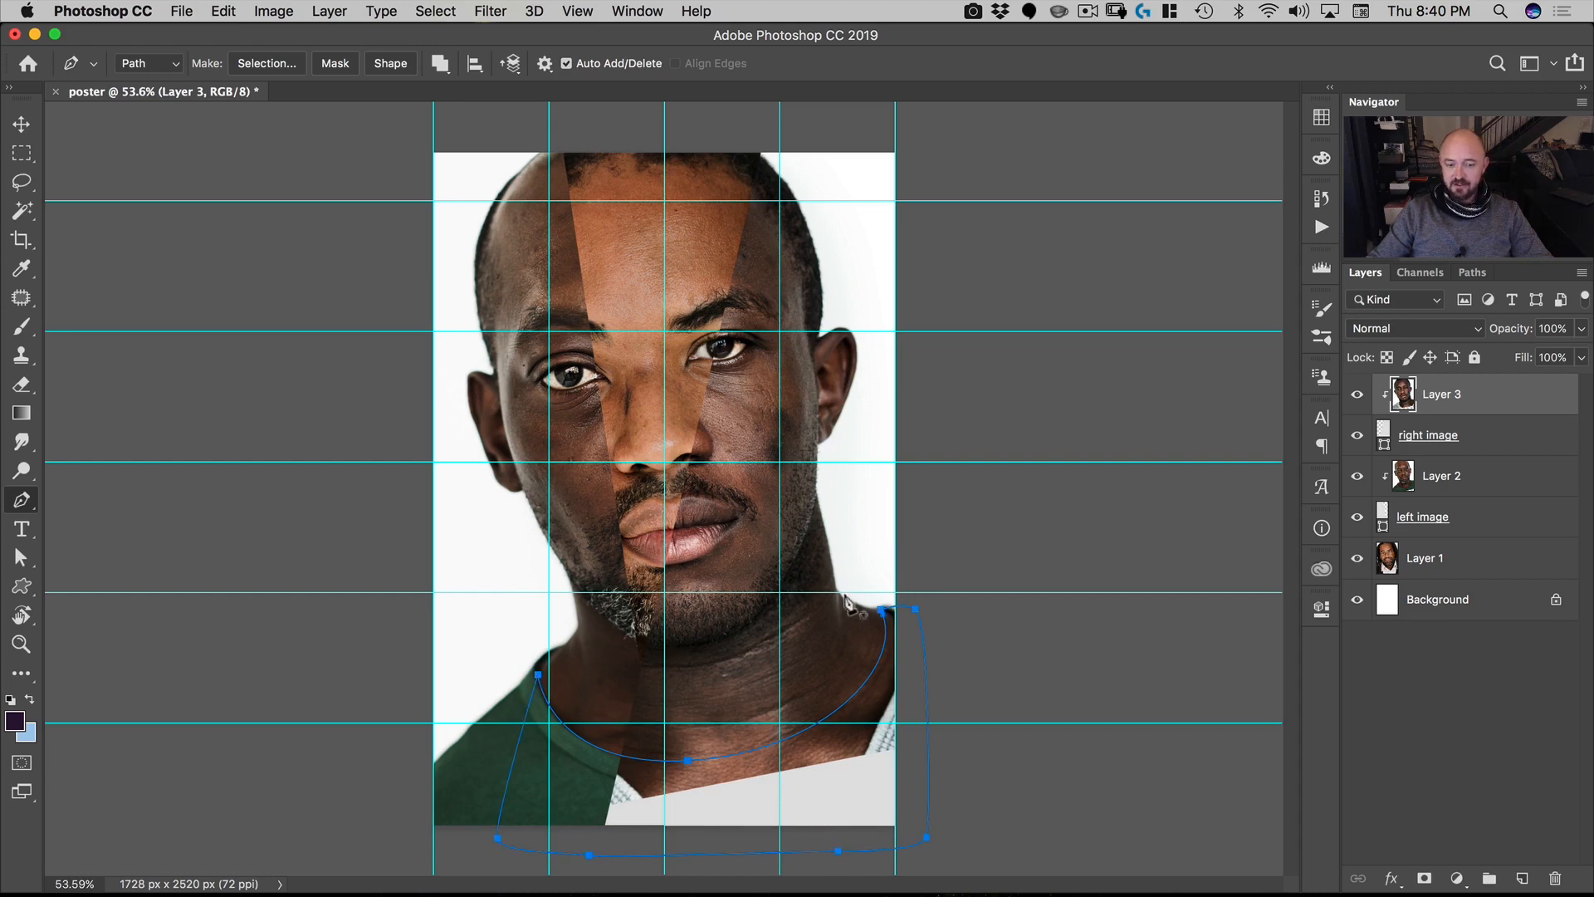
Step: Turn the closed shirt path into a new anti-aliased selection with a feather radius of .5 pixels
right_click(711, 764)
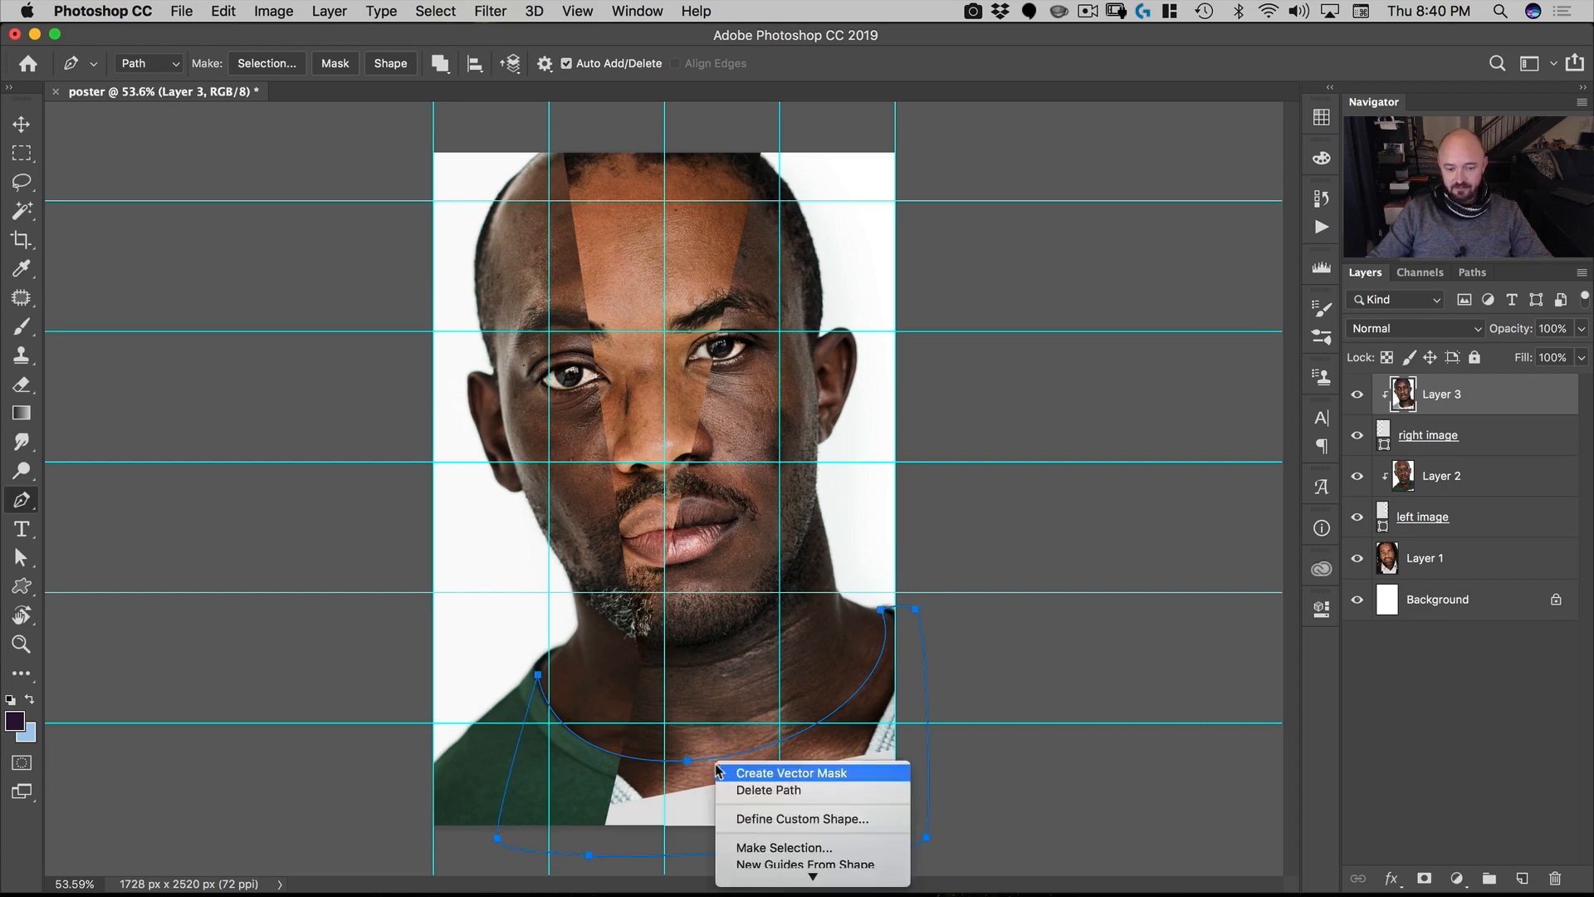
left_click(789, 848)
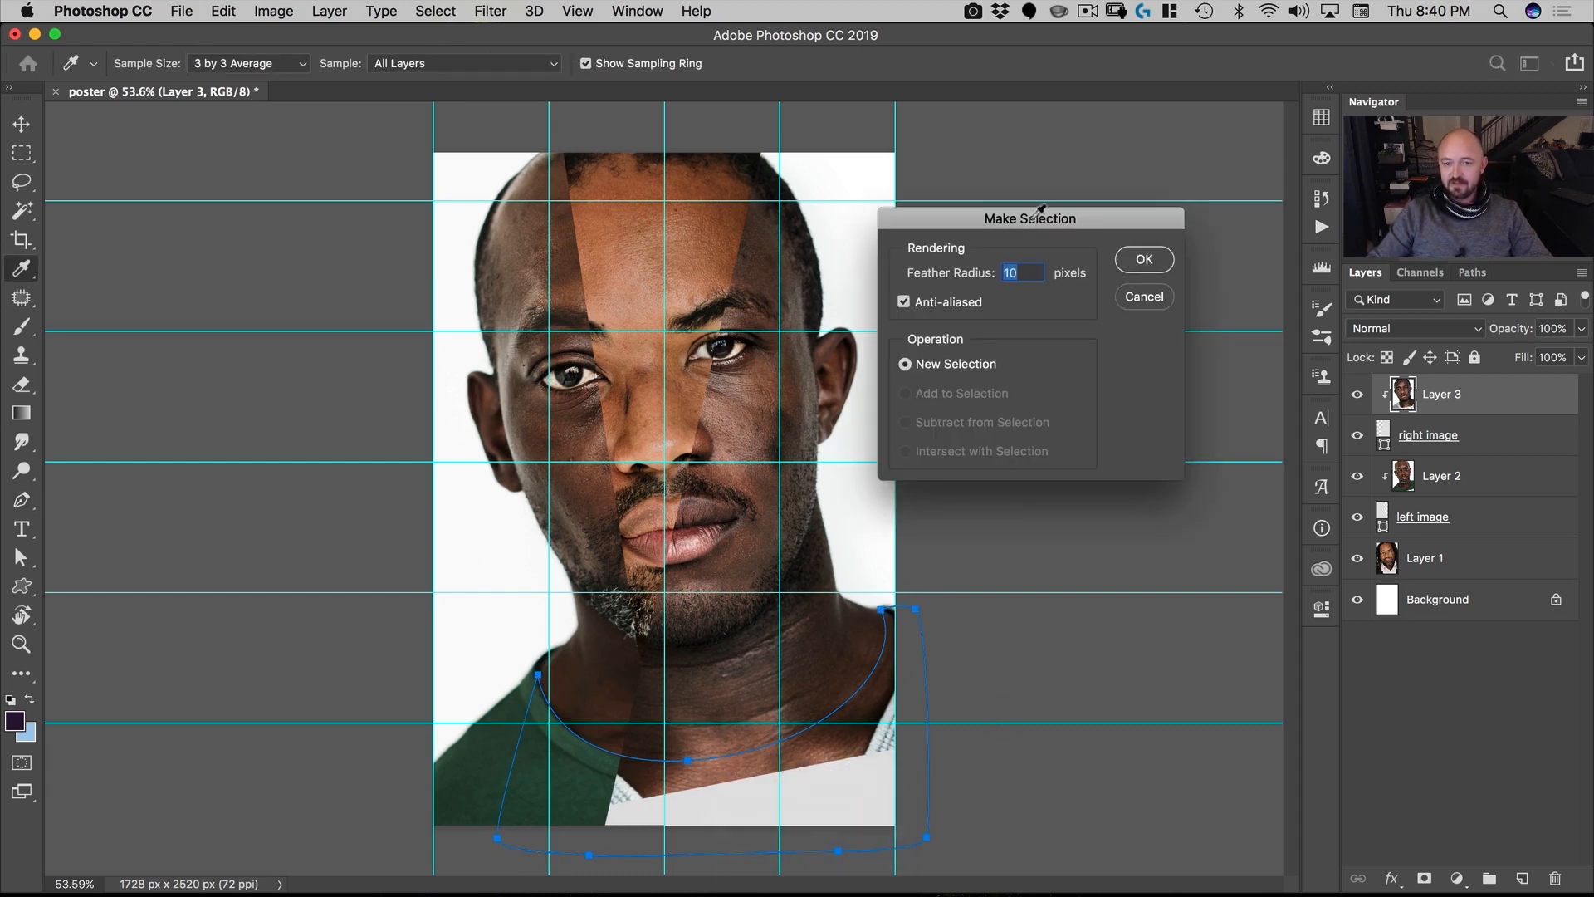
left_click_drag(1041, 208, 1030, 183)
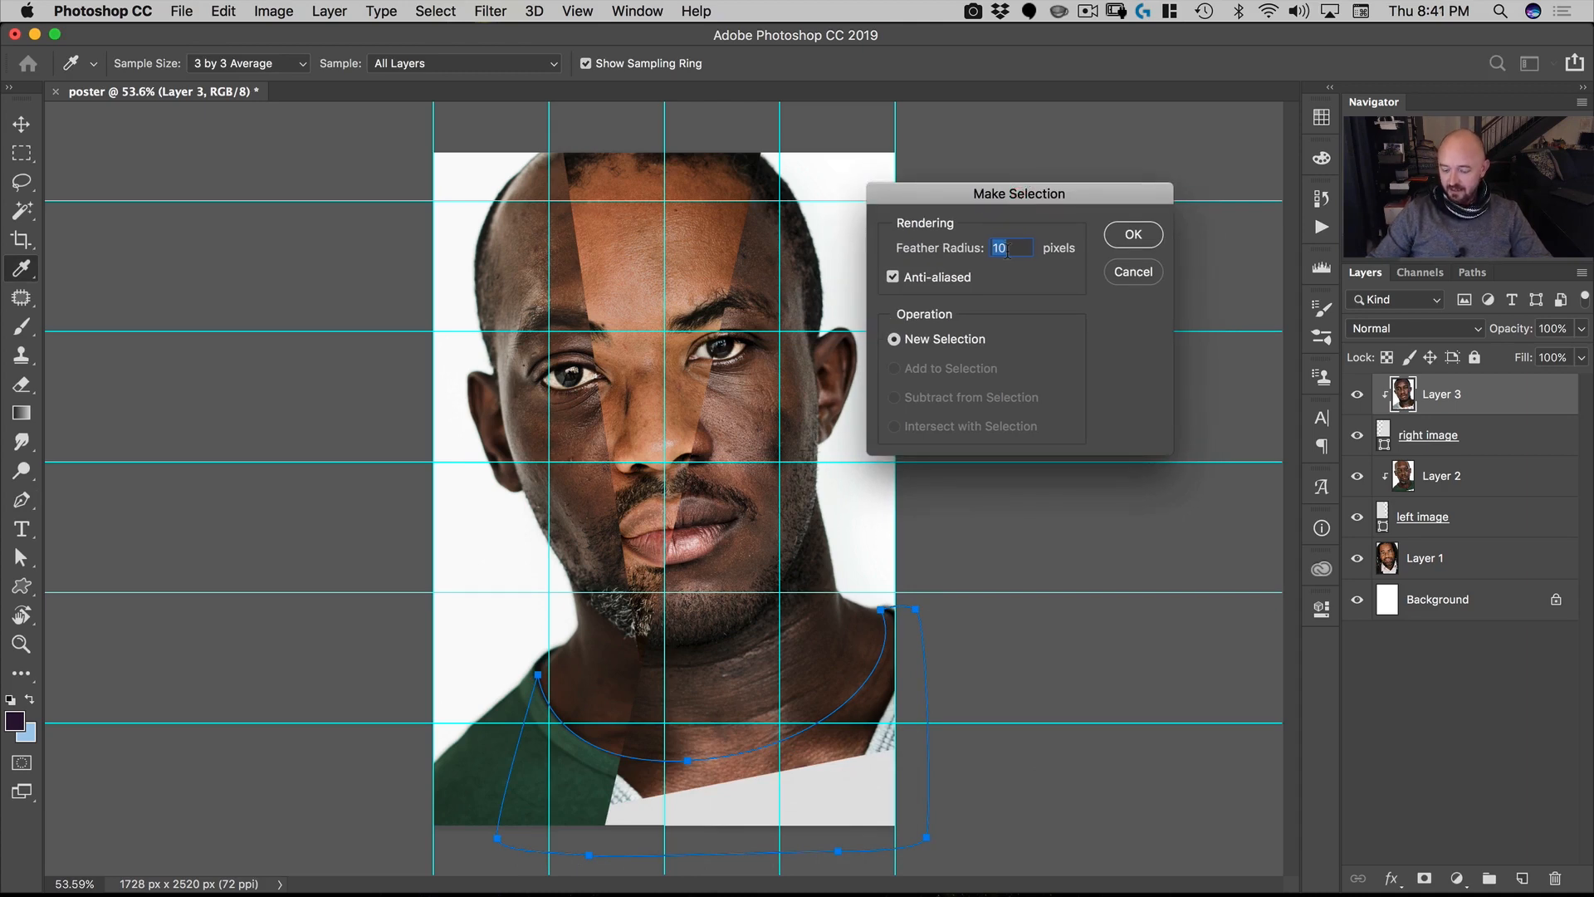
type(".5")
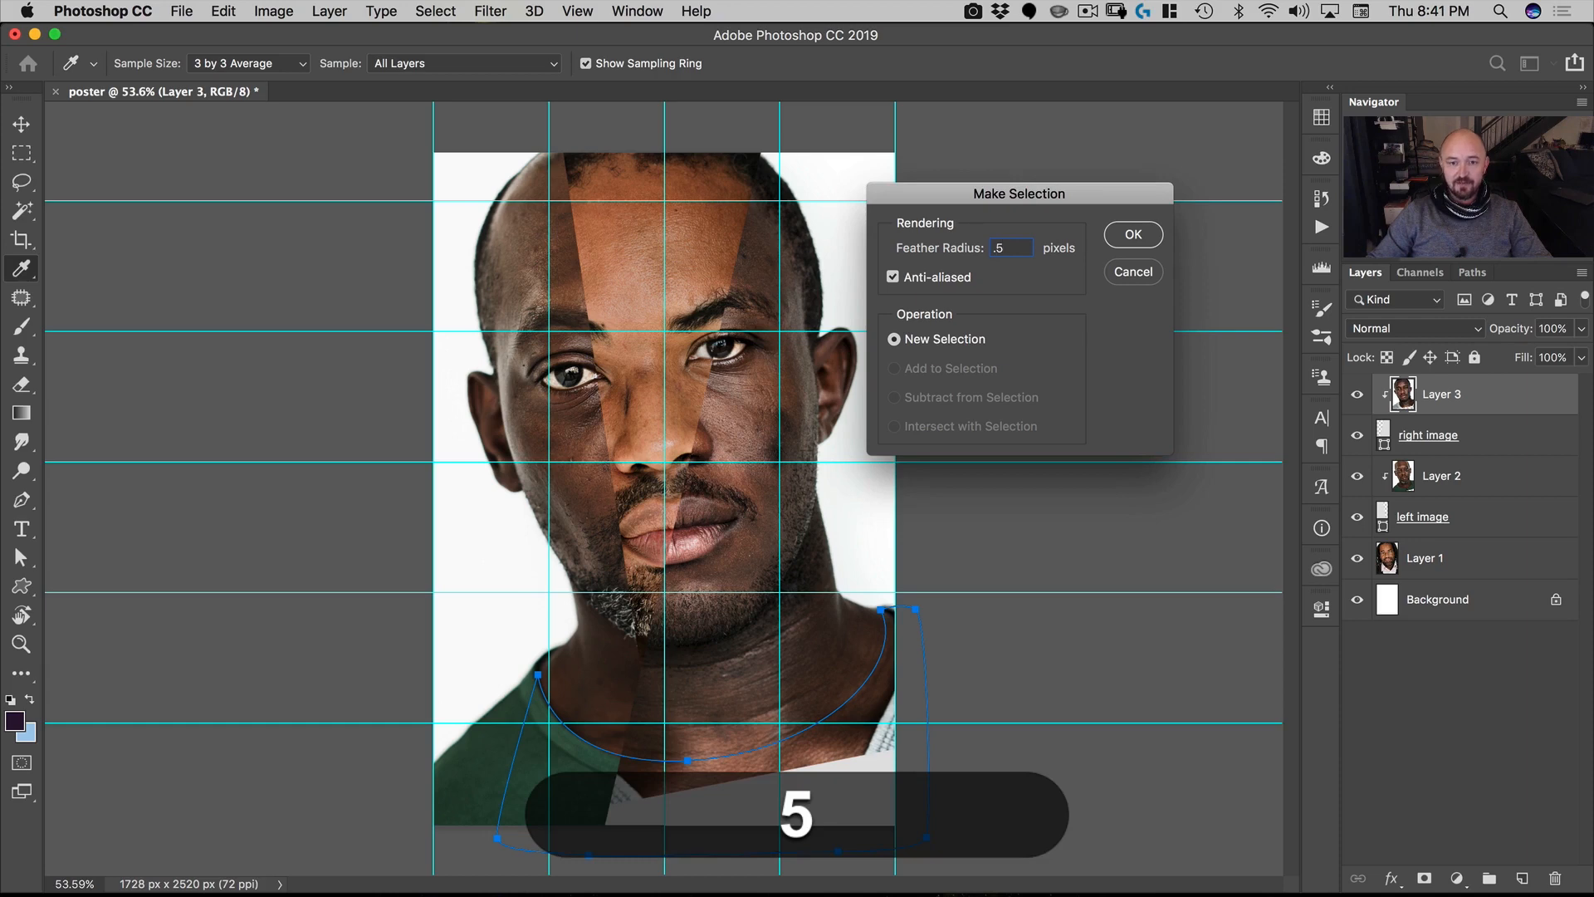
key("Return")
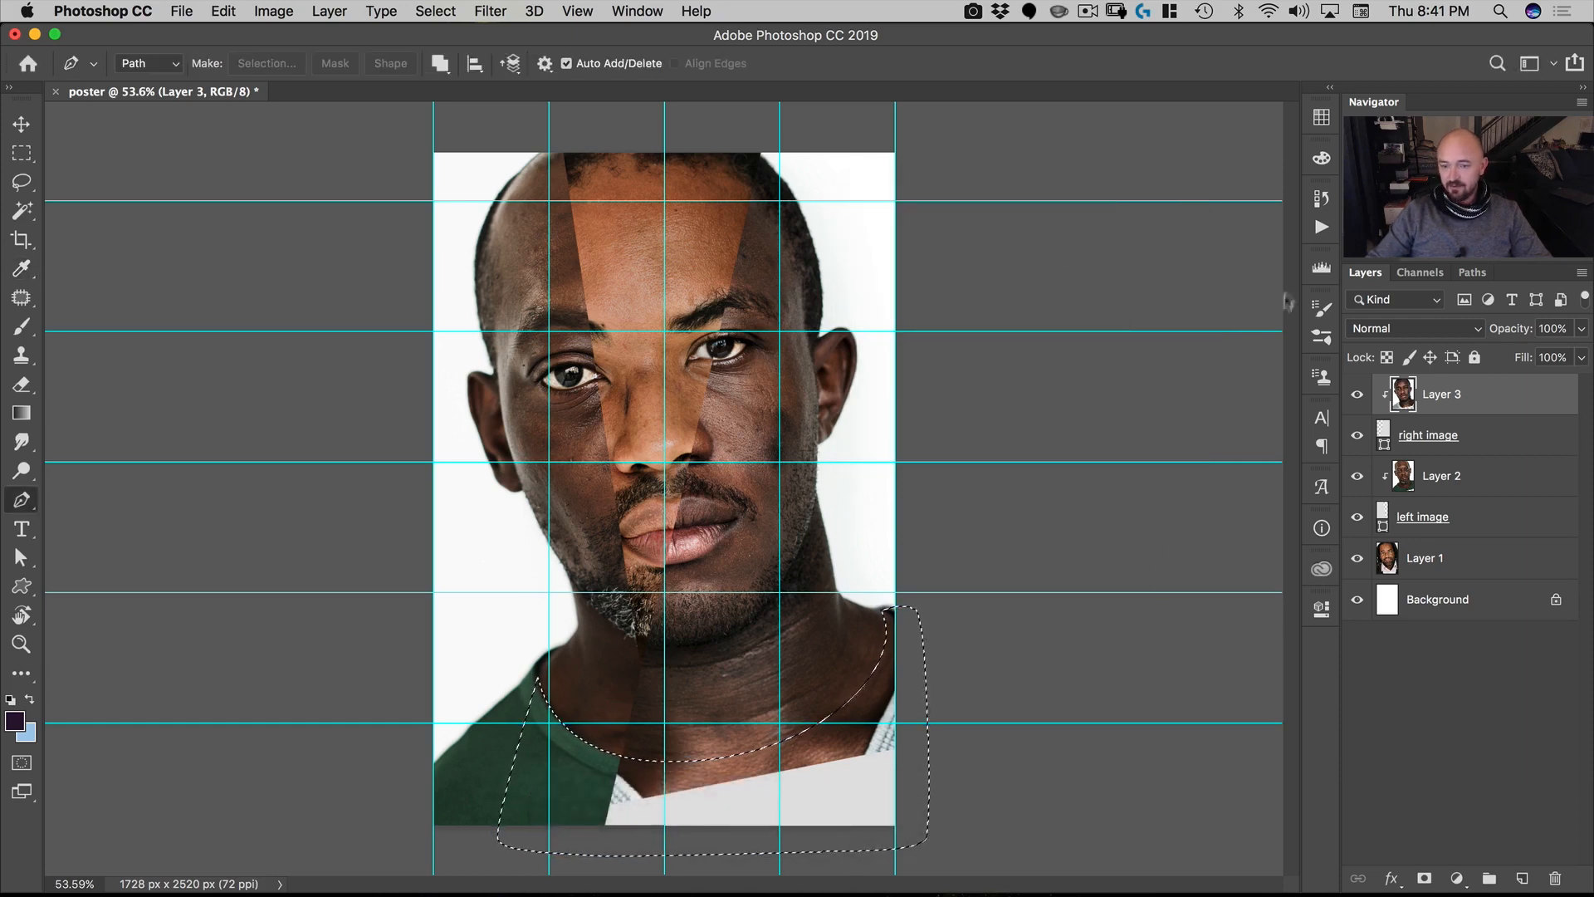
Step: Sample the dark green of the shirt, paint it over the selected shirt area on Layer 3, and deselect
key("b")
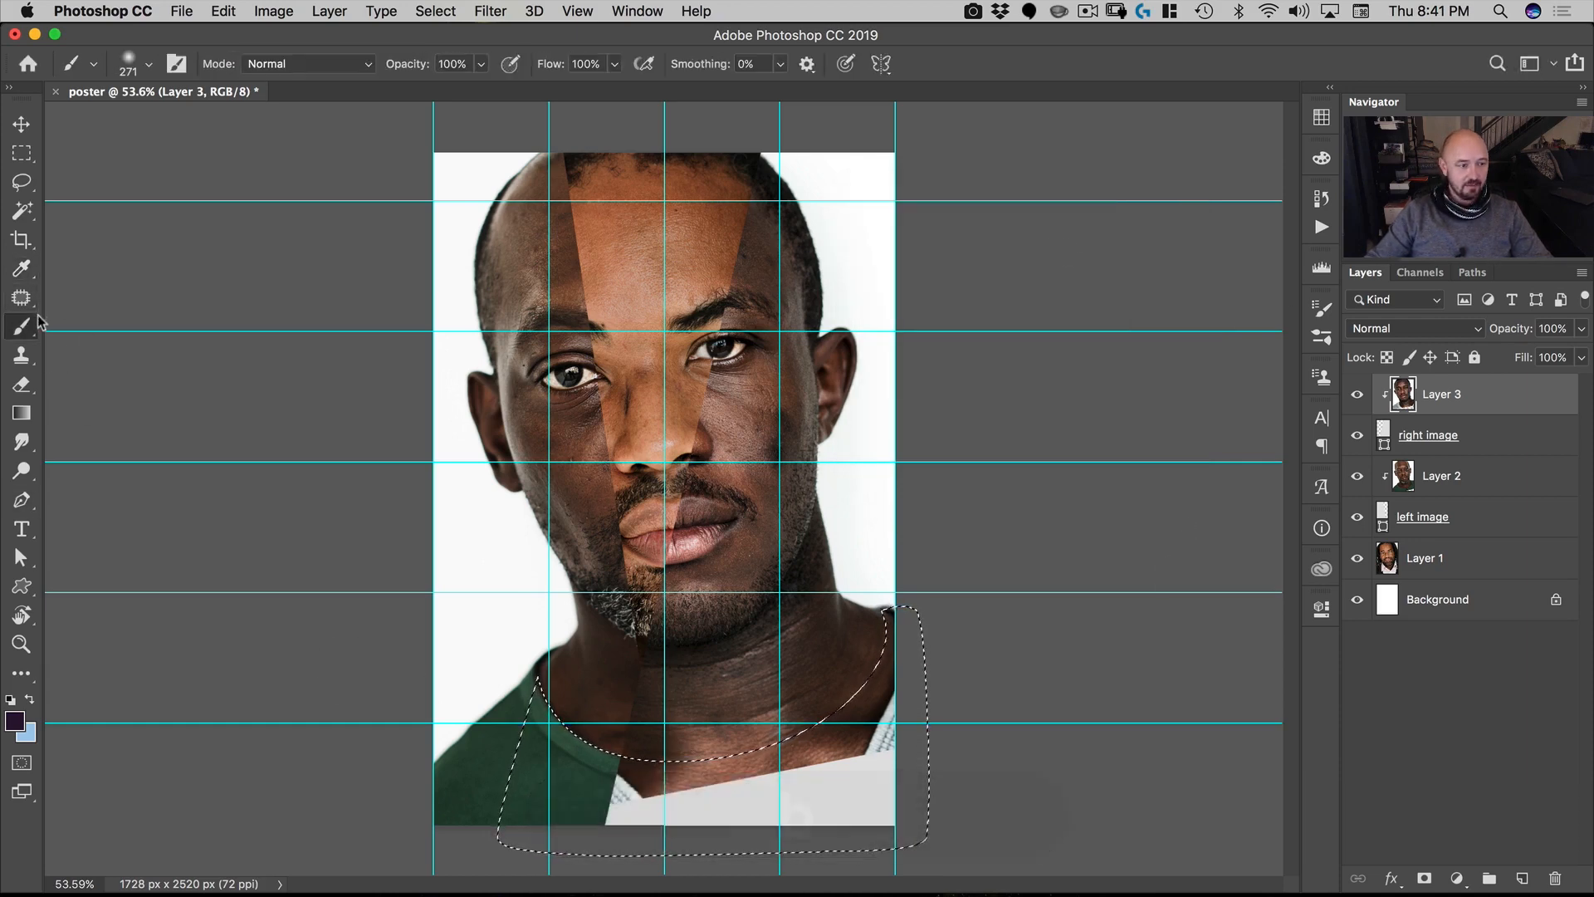
key("alt")
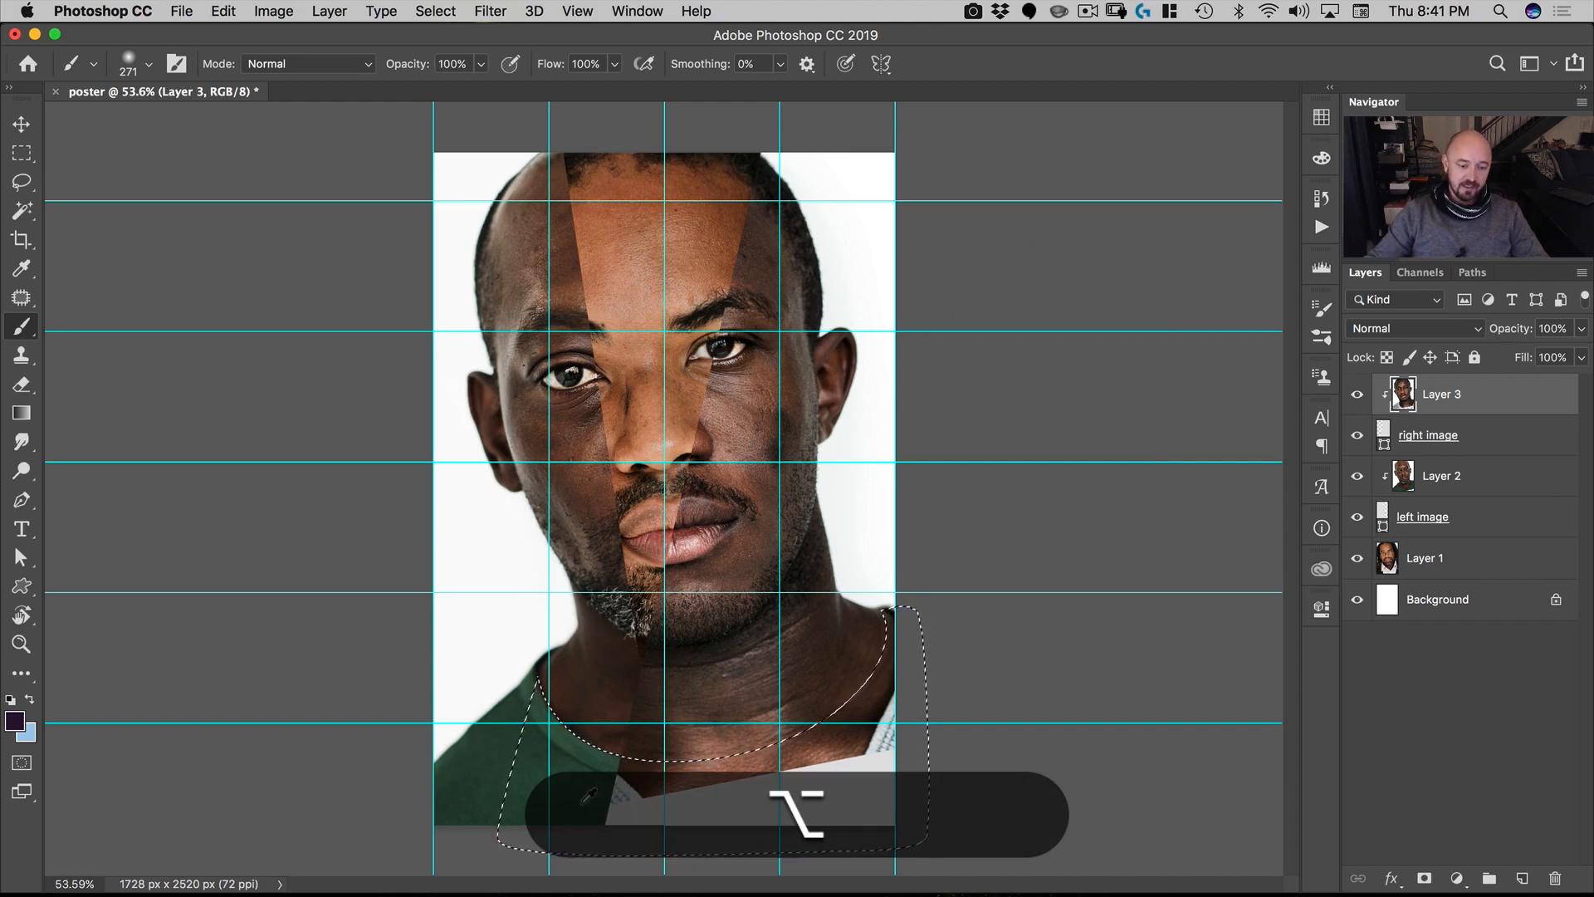
left_click(586, 779, "alt")
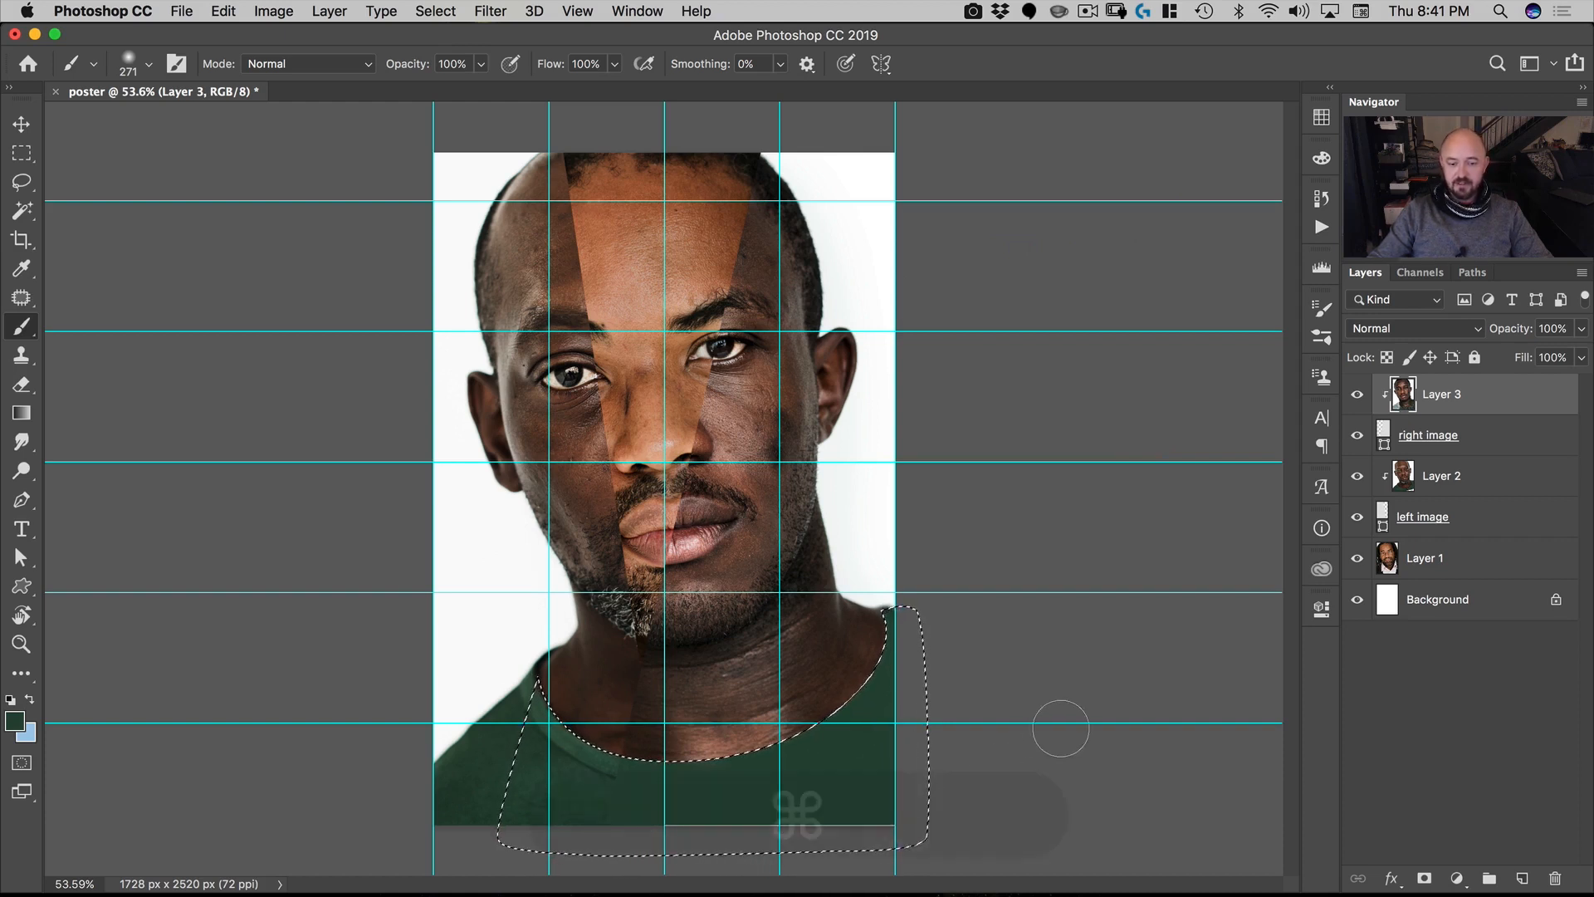
key("super")
key("super+d")
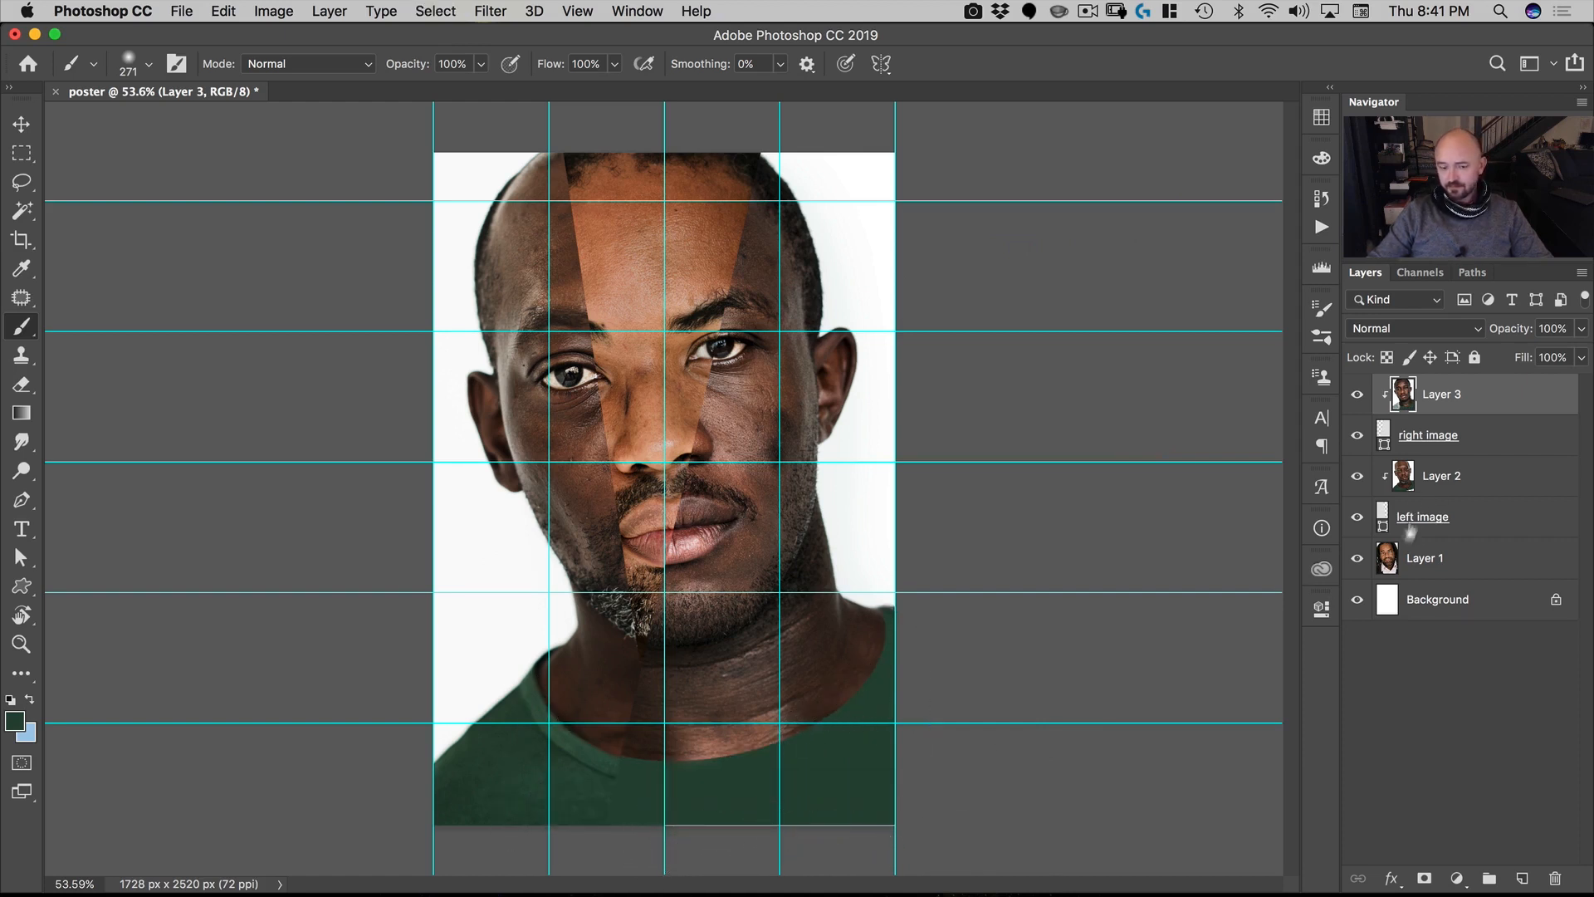
Step: Stretch the bottom edge of the right image shape to 100.16% height, covering the thin white strip at the canvas's lower edge
key("space")
left_click_drag(728, 842, 798, 798)
left_click_drag(836, 636, 726, 387)
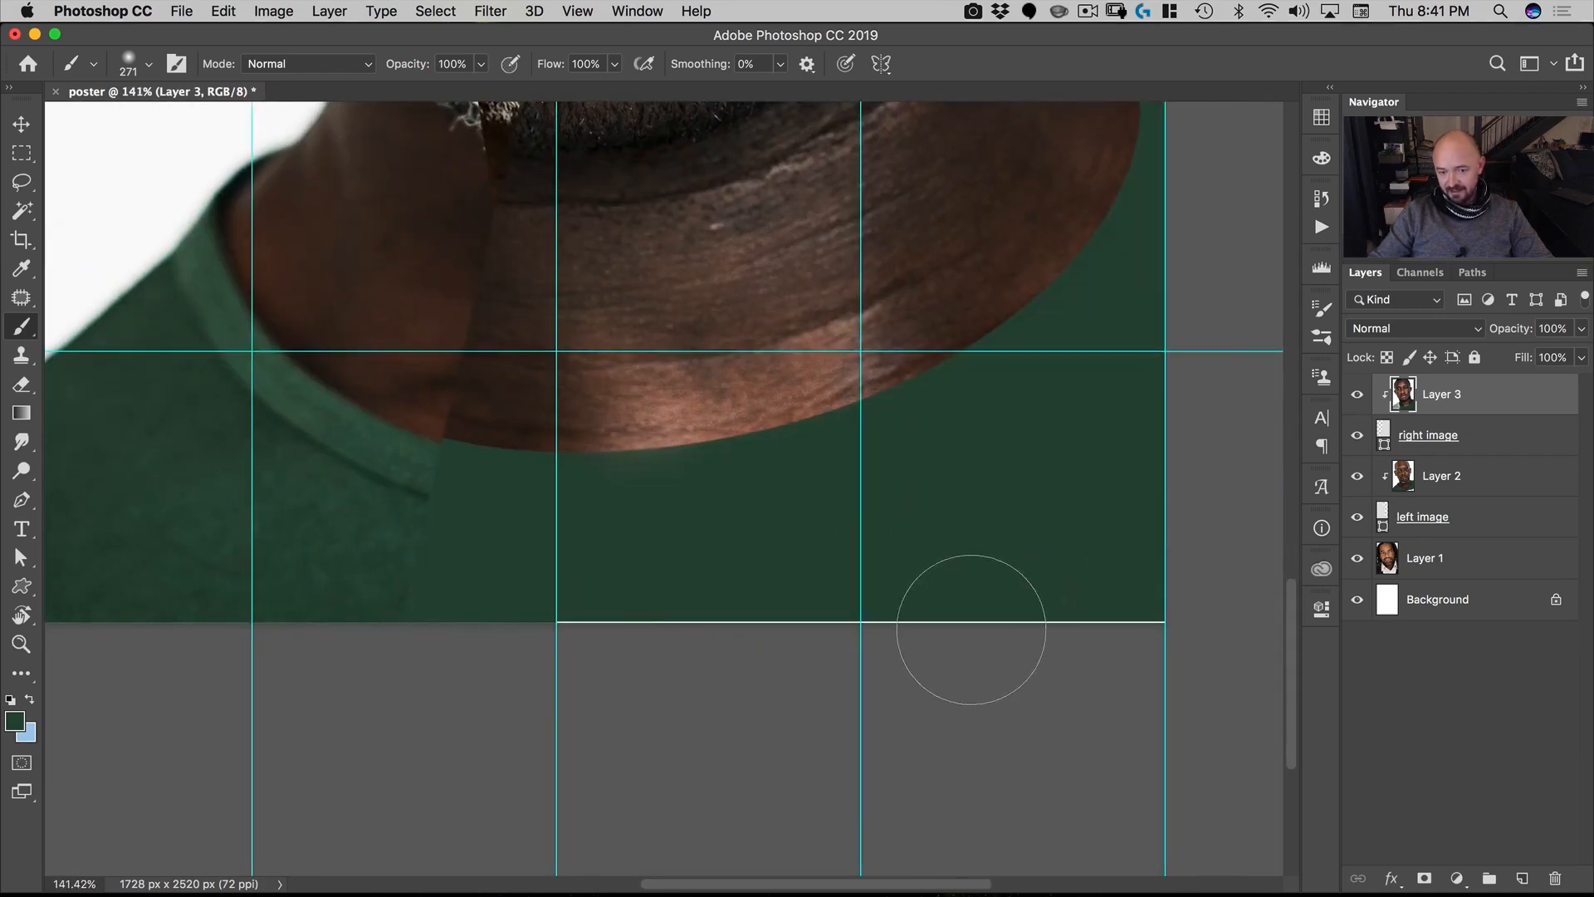
key("v")
left_click(1403, 438)
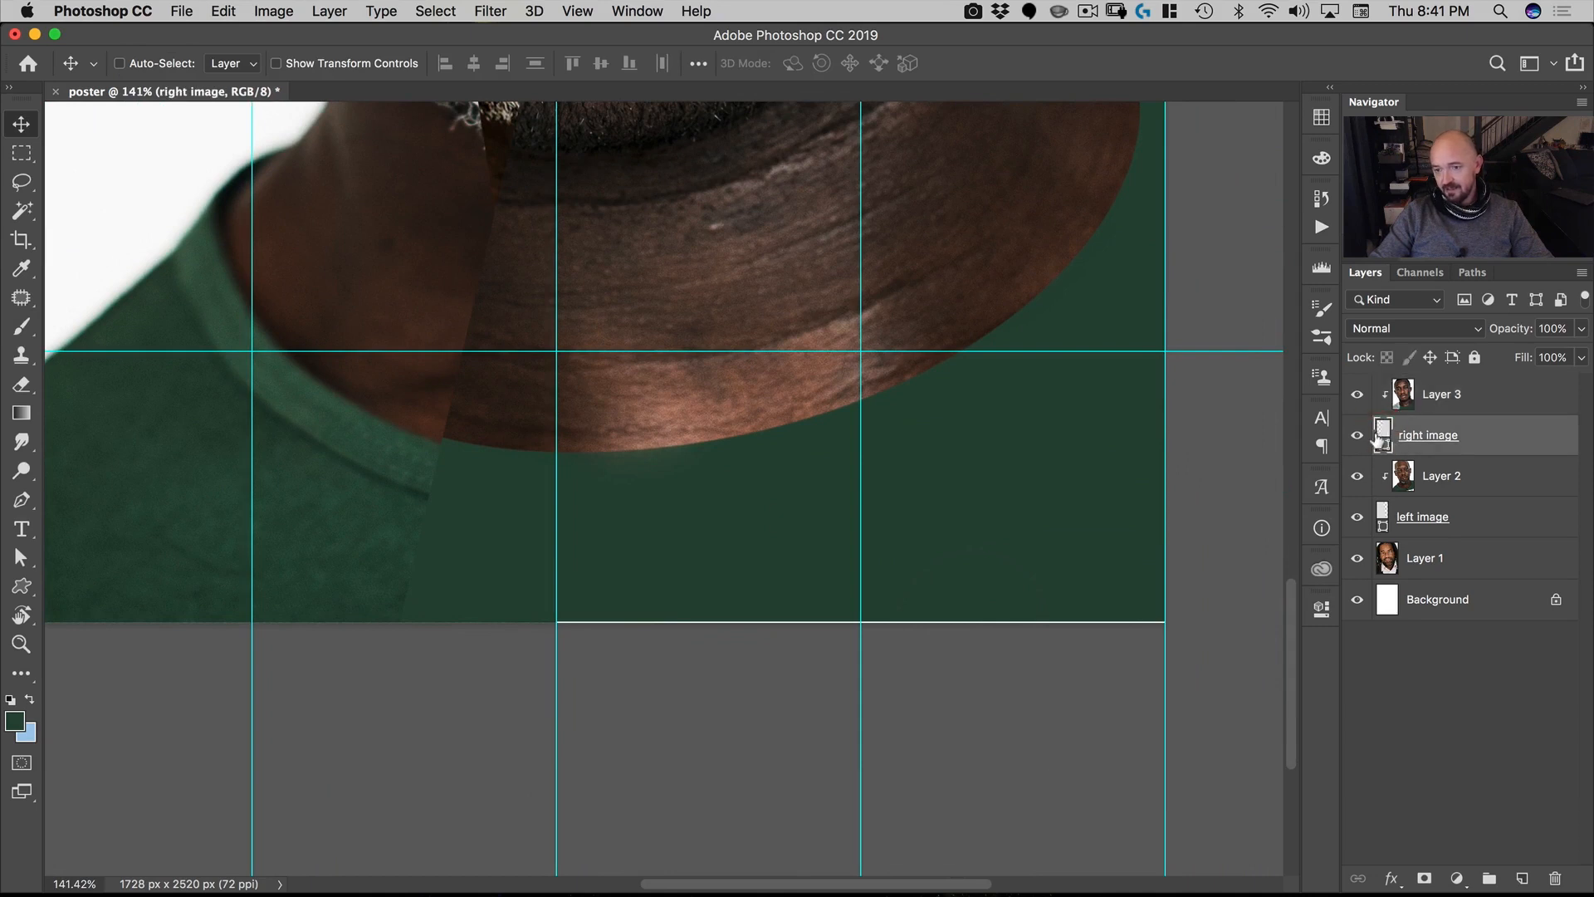
key("super+t")
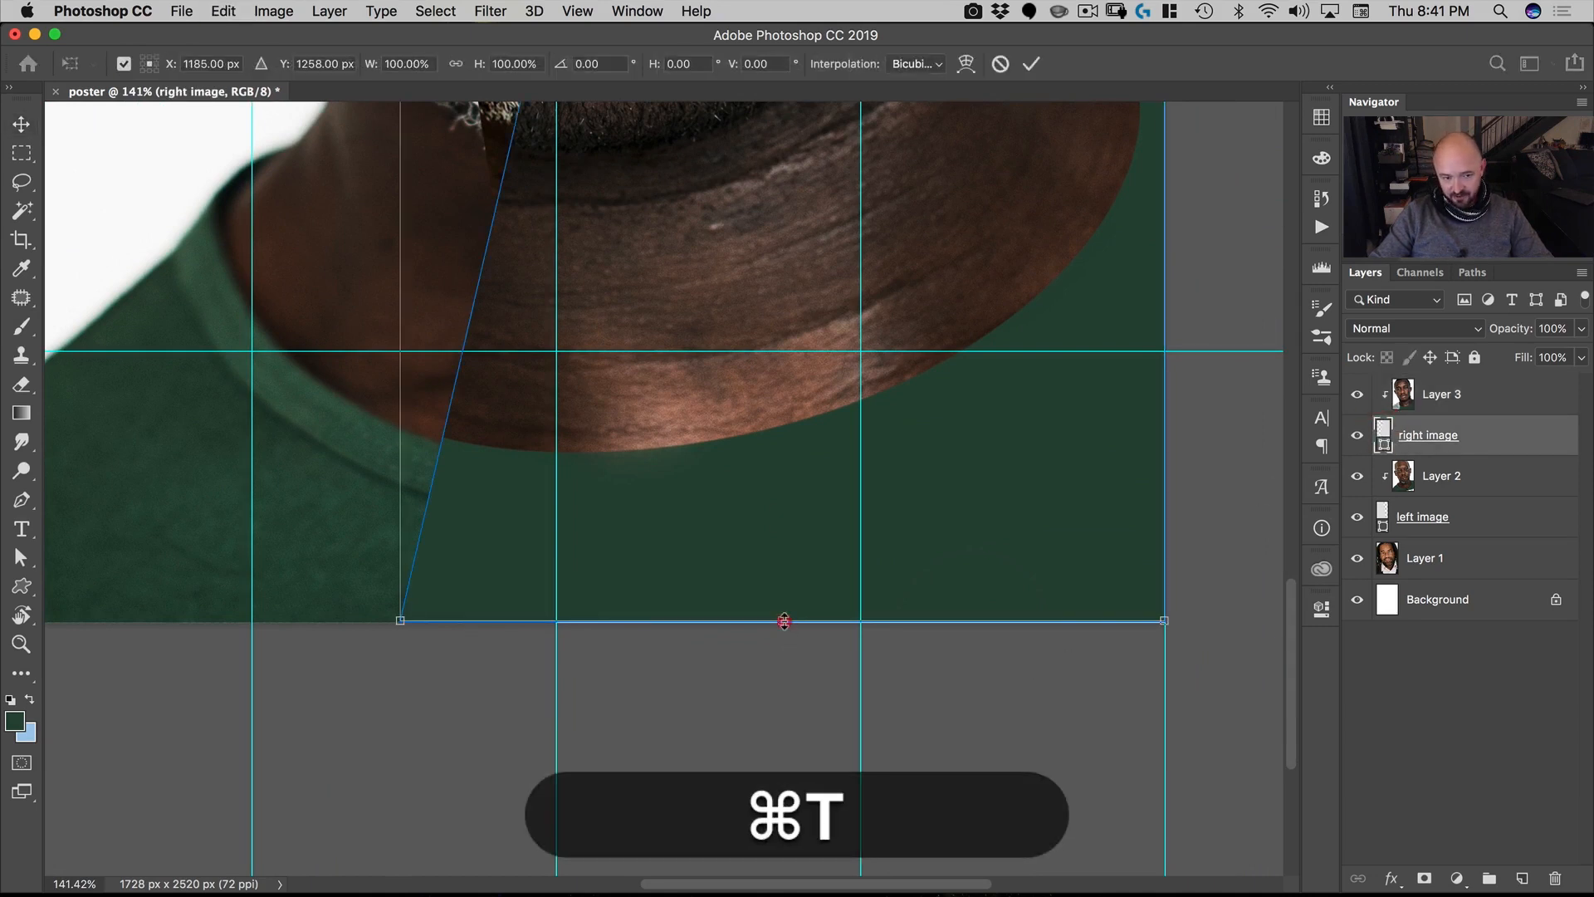
left_click_drag(784, 621, 782, 624)
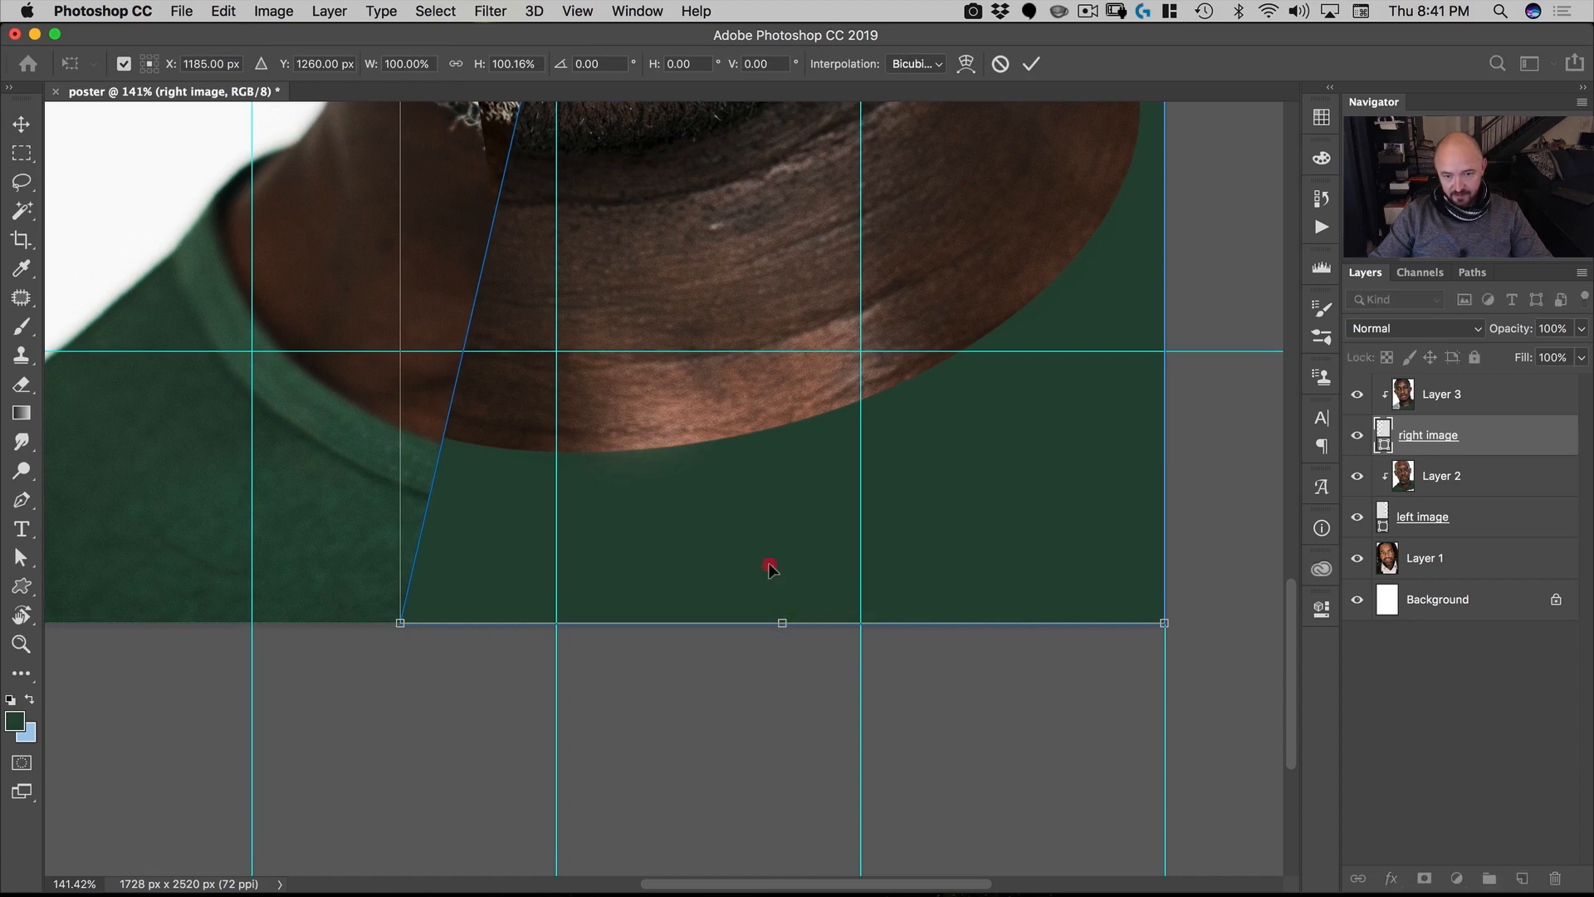
double_click(769, 565)
key("space")
left_click_drag(807, 451, 811, 740)
left_click_drag(814, 626, 792, 629)
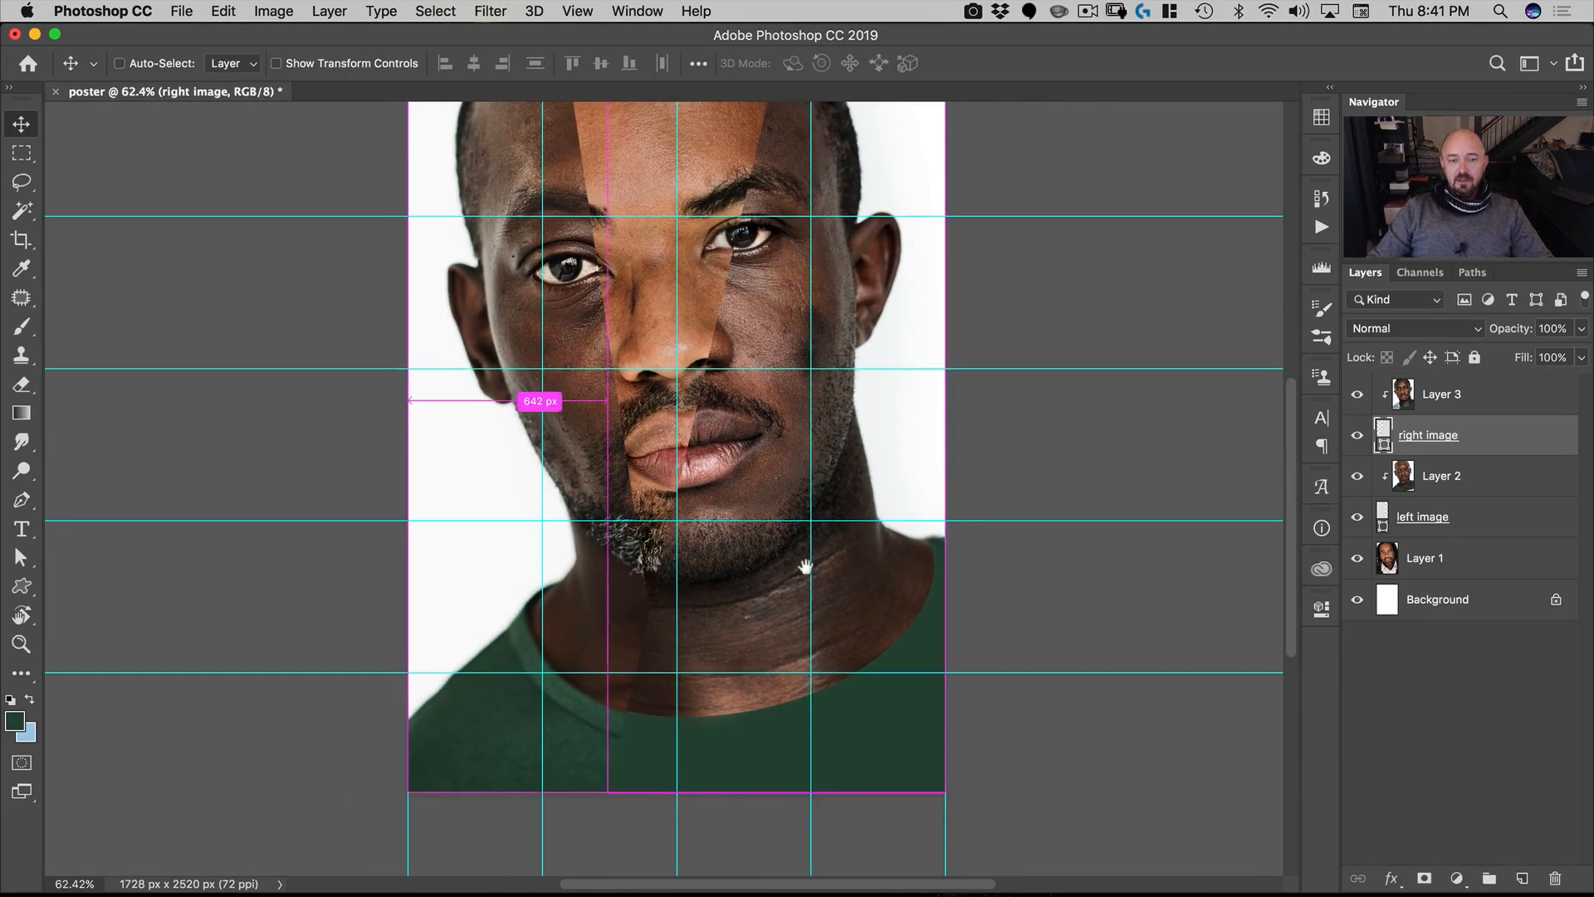
left_click_drag(806, 567, 814, 599)
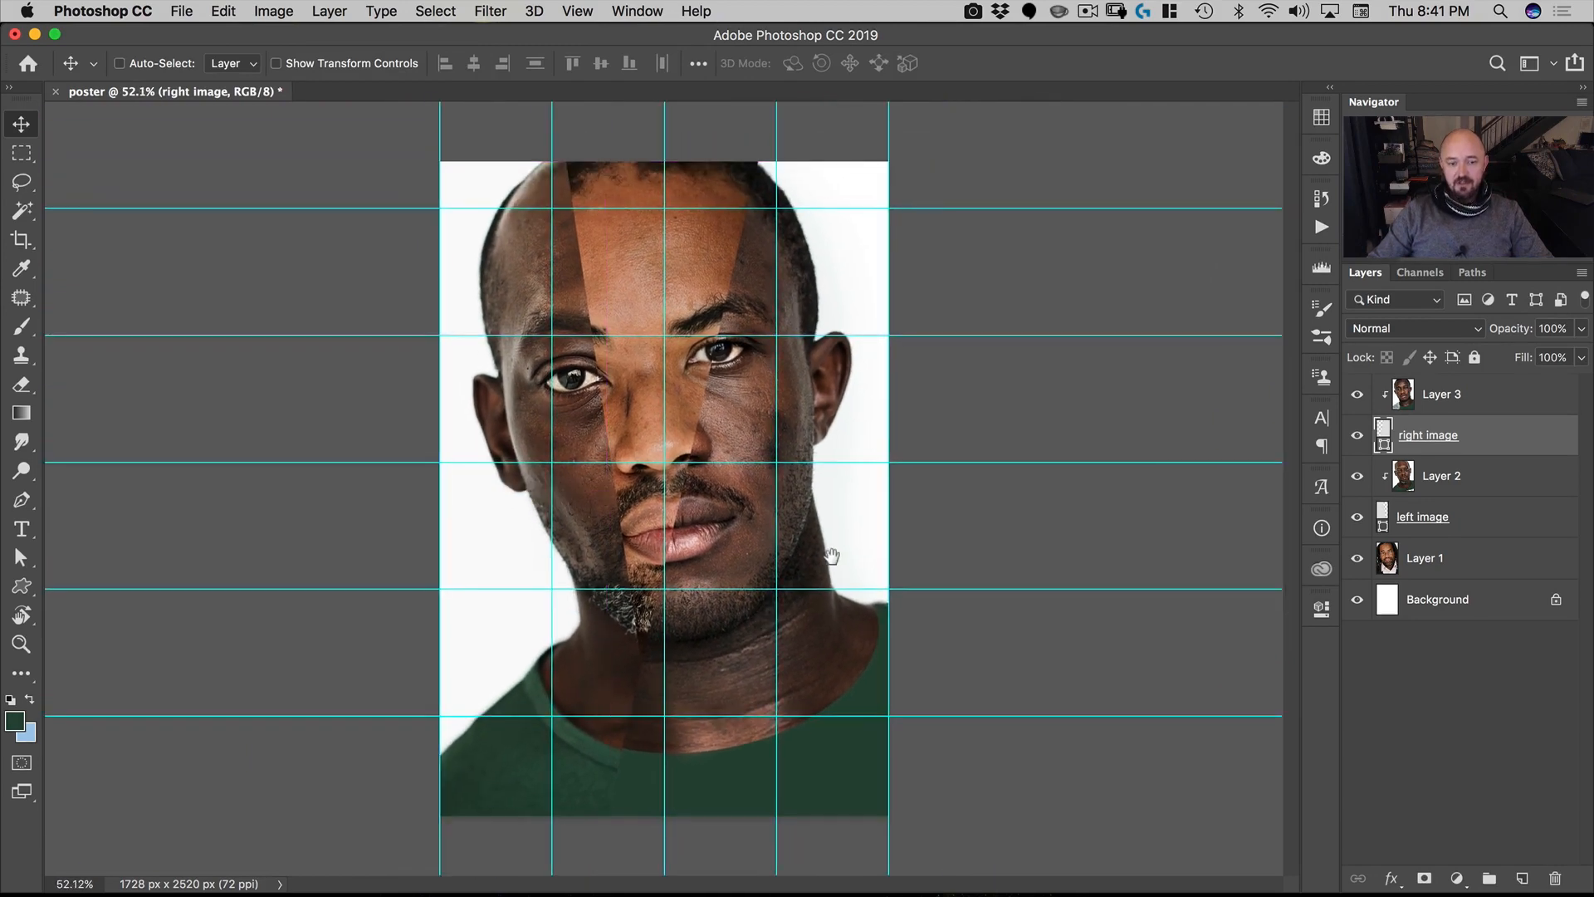
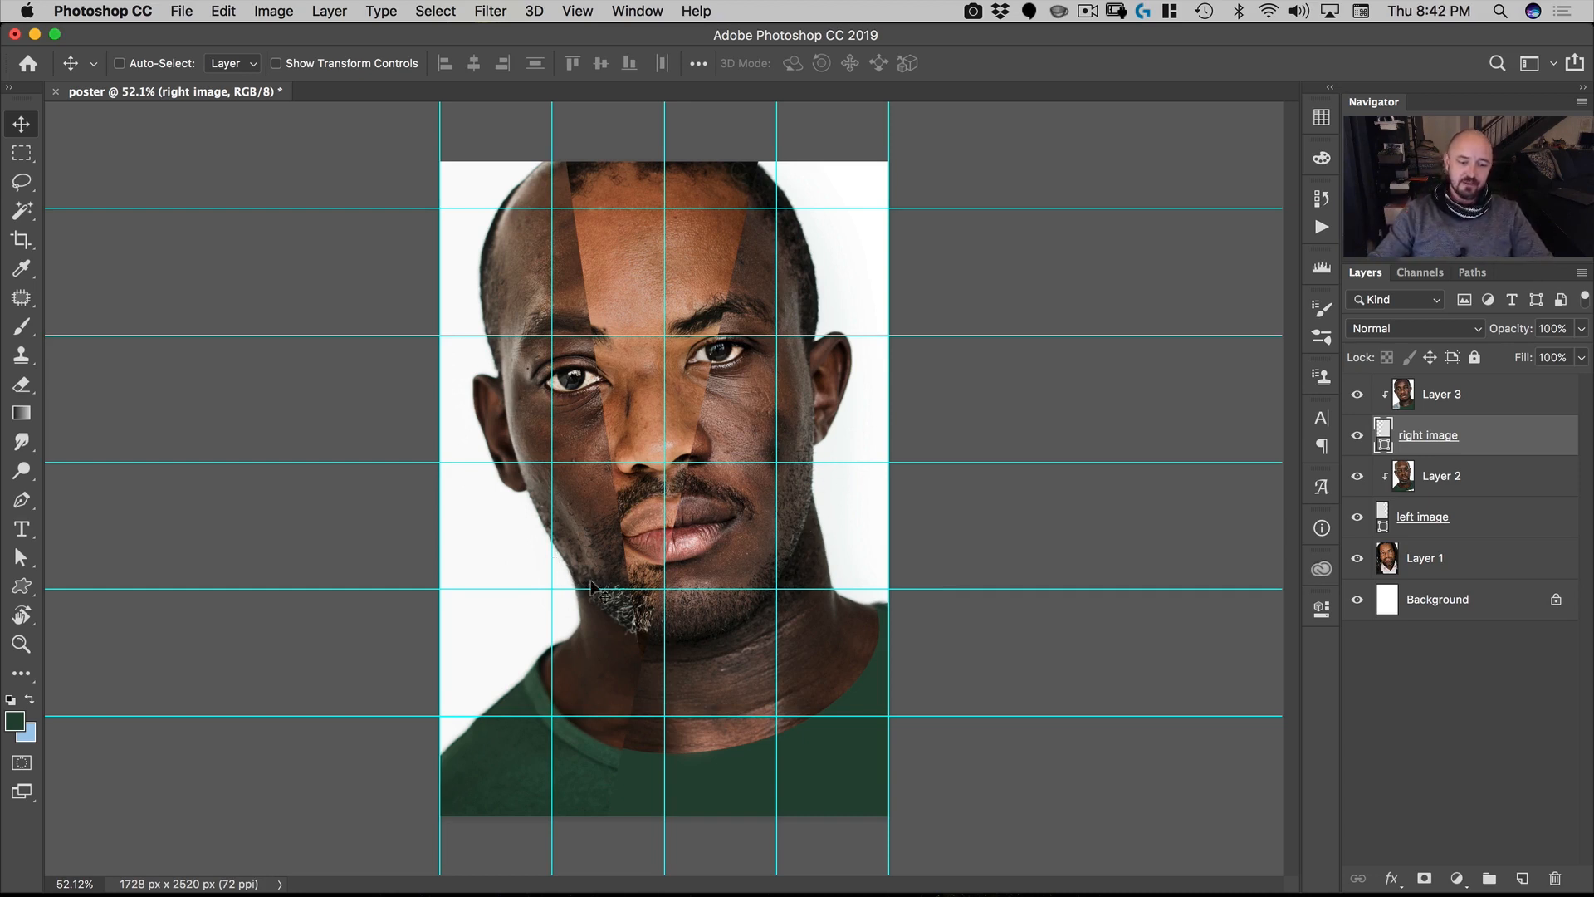
Step: Select Layer 3 and hide the guides to clear the view of the jaw for a Pen tool path
left_click(1408, 398)
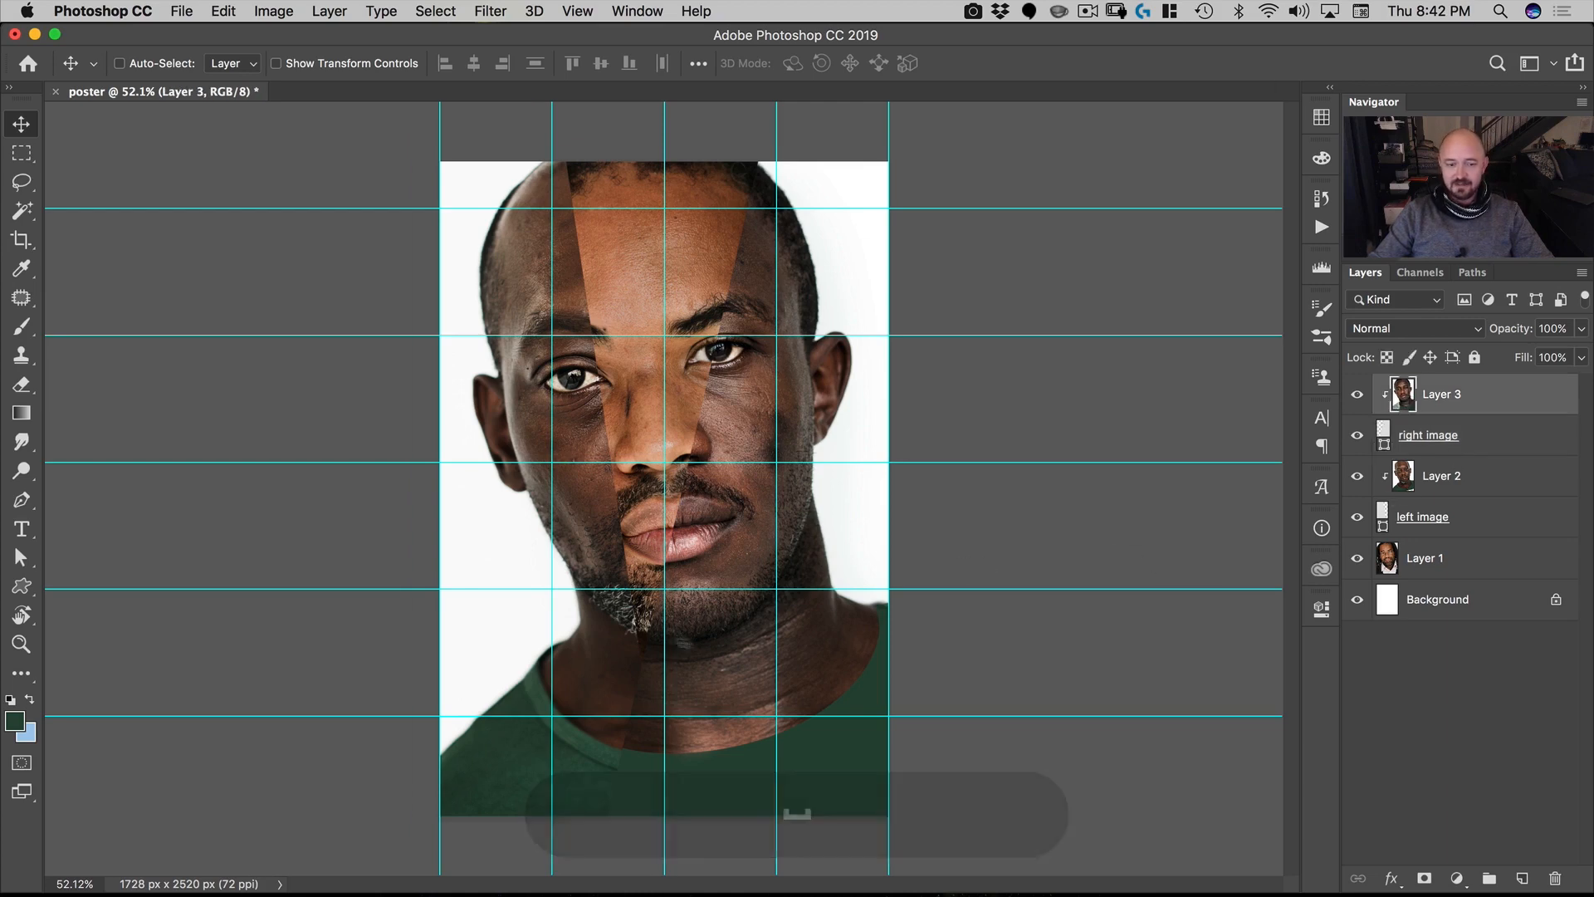
left_click_drag(653, 597, 725, 556)
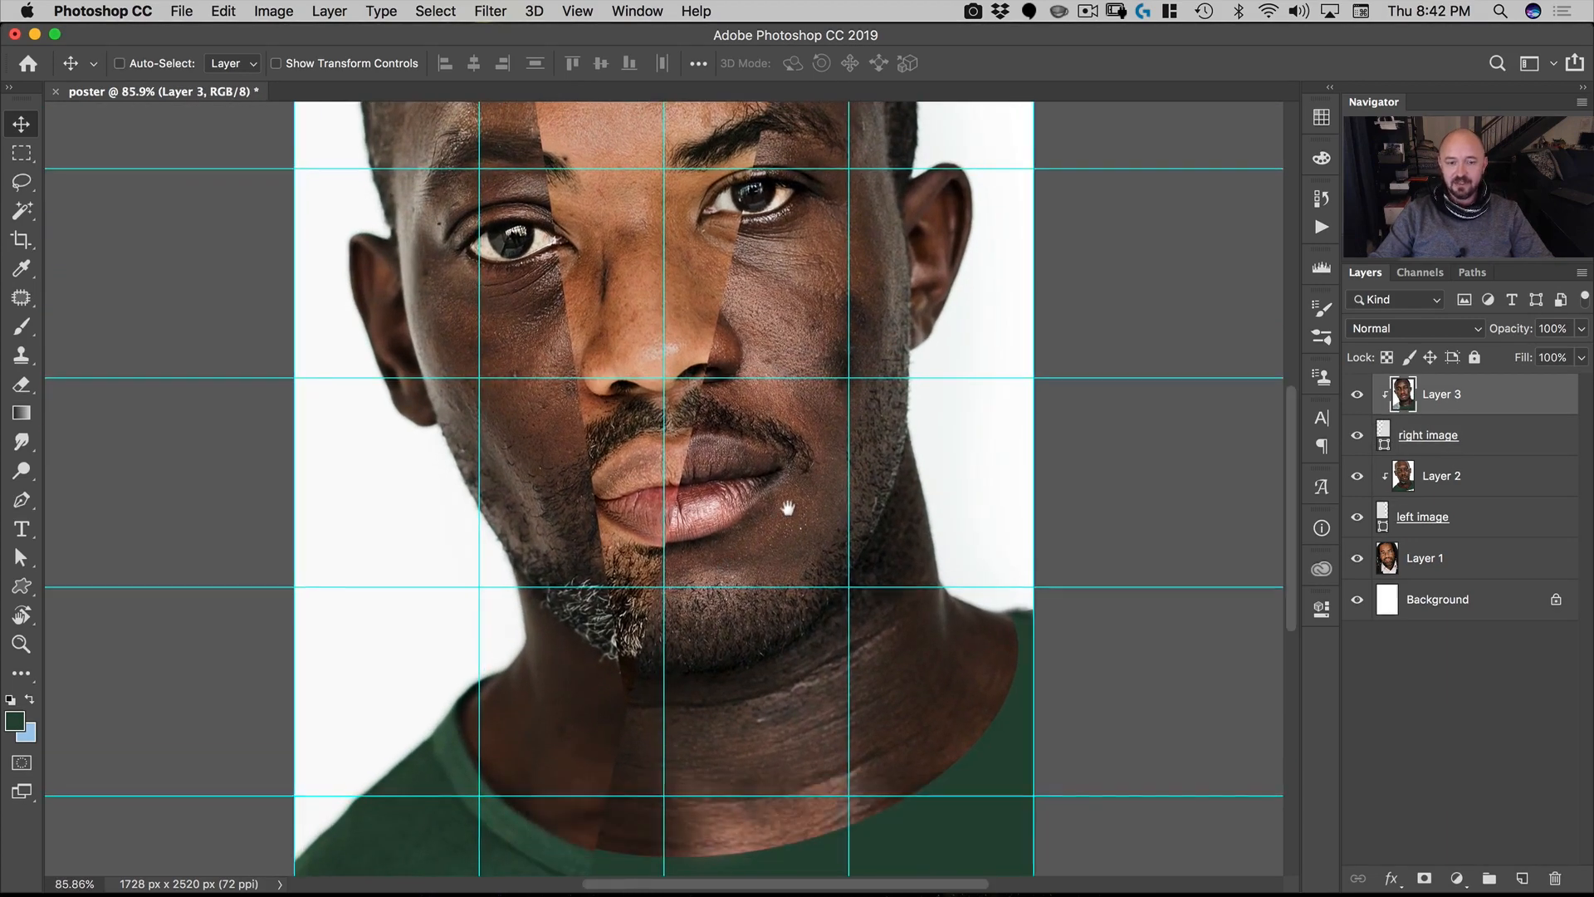
left_click_drag(778, 501, 775, 546)
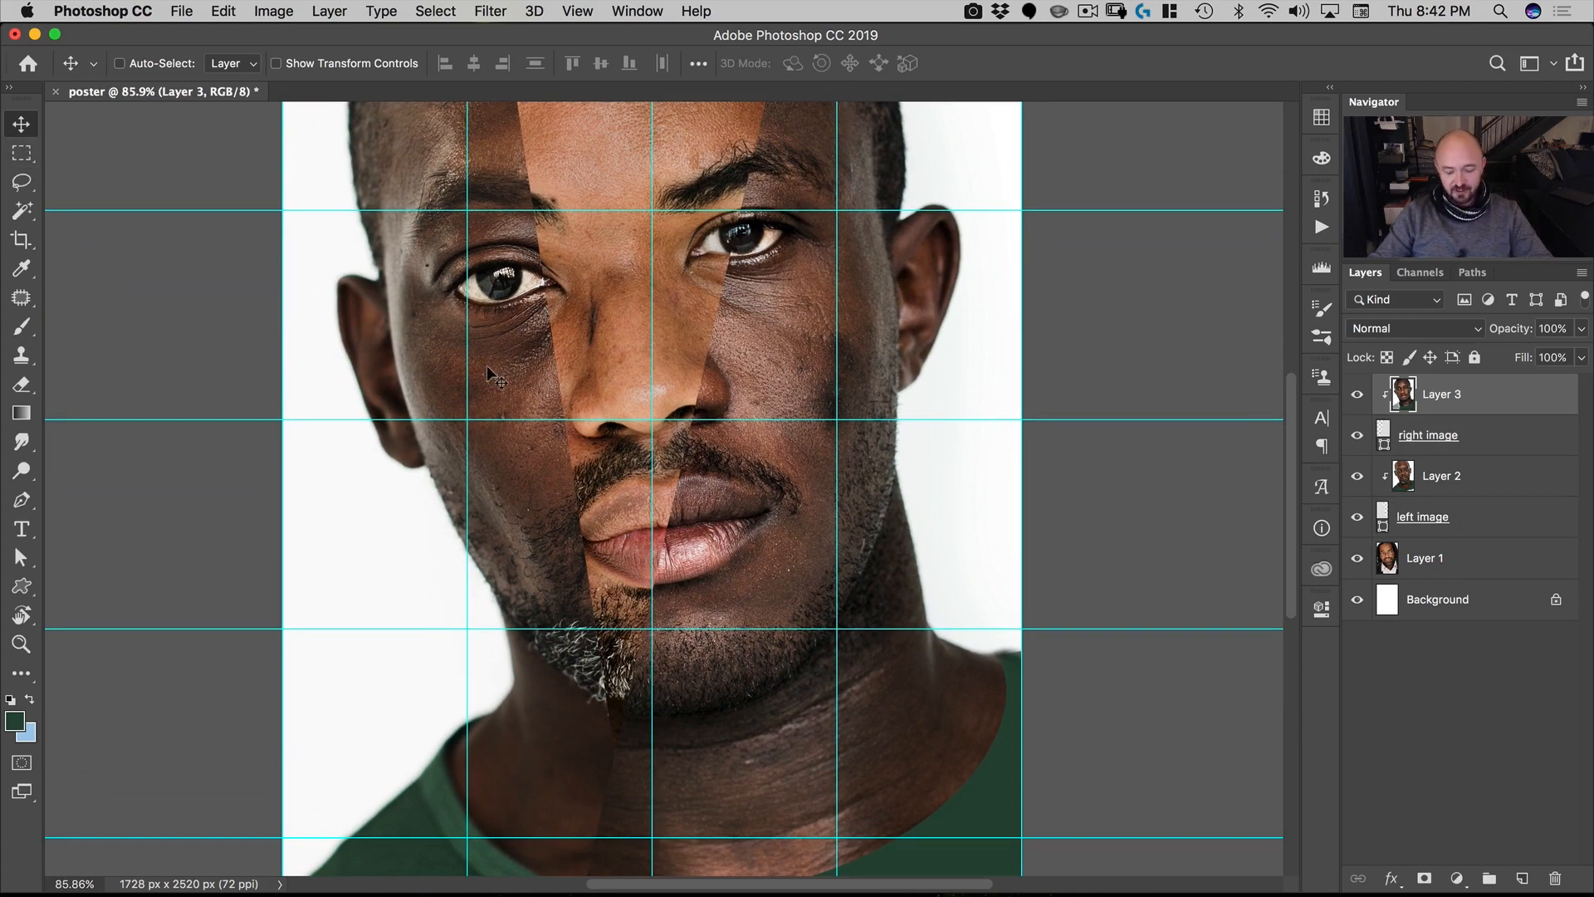
key("p")
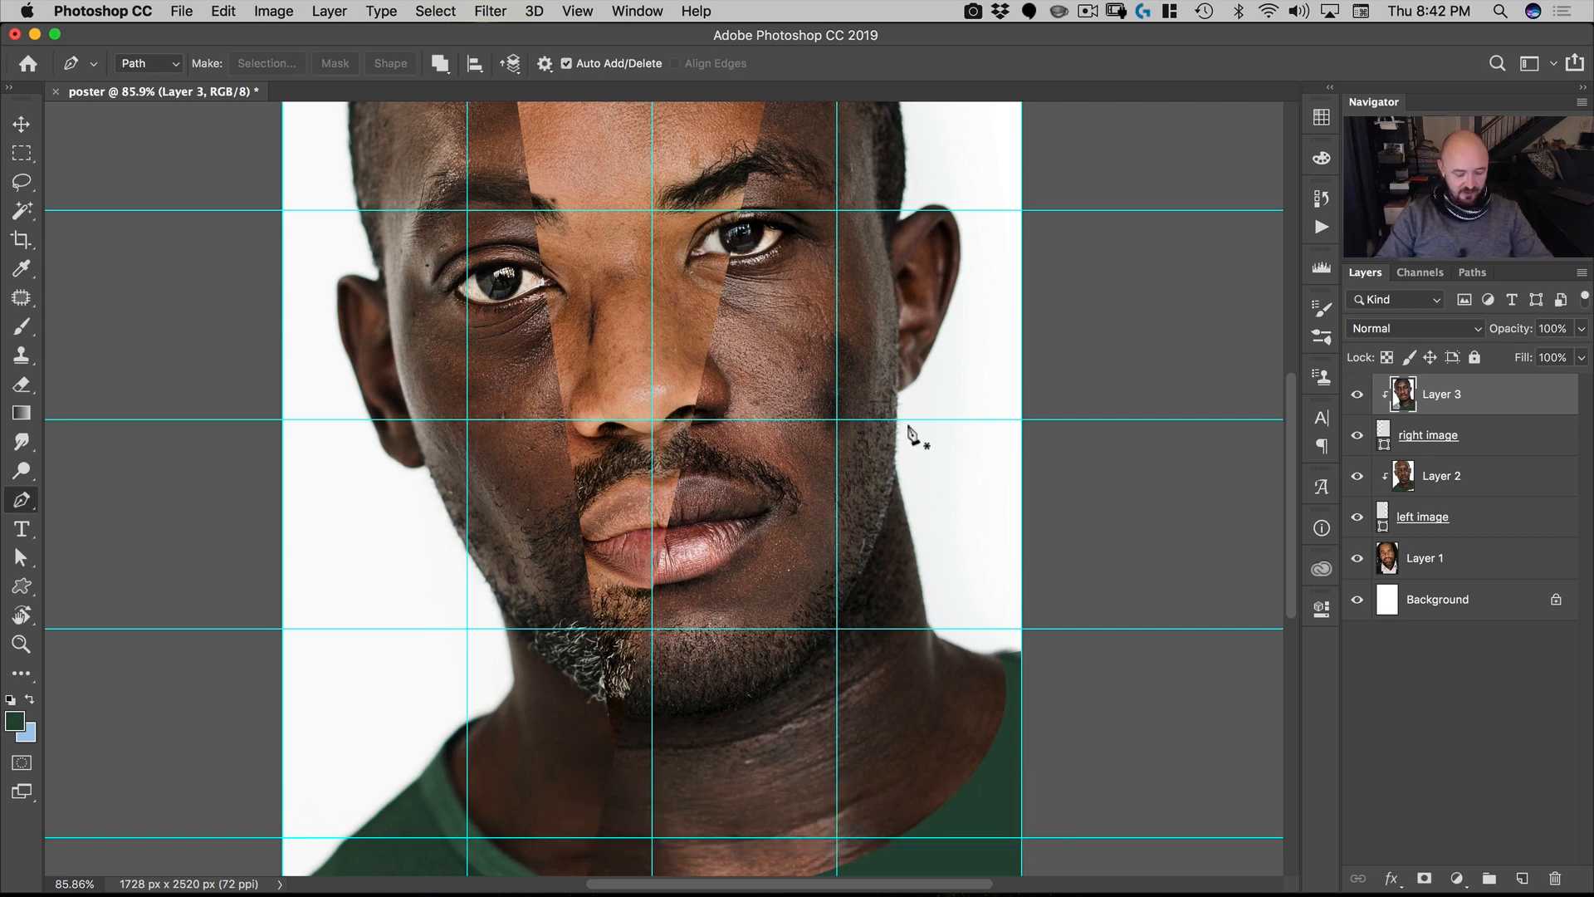
key("super+semicolon")
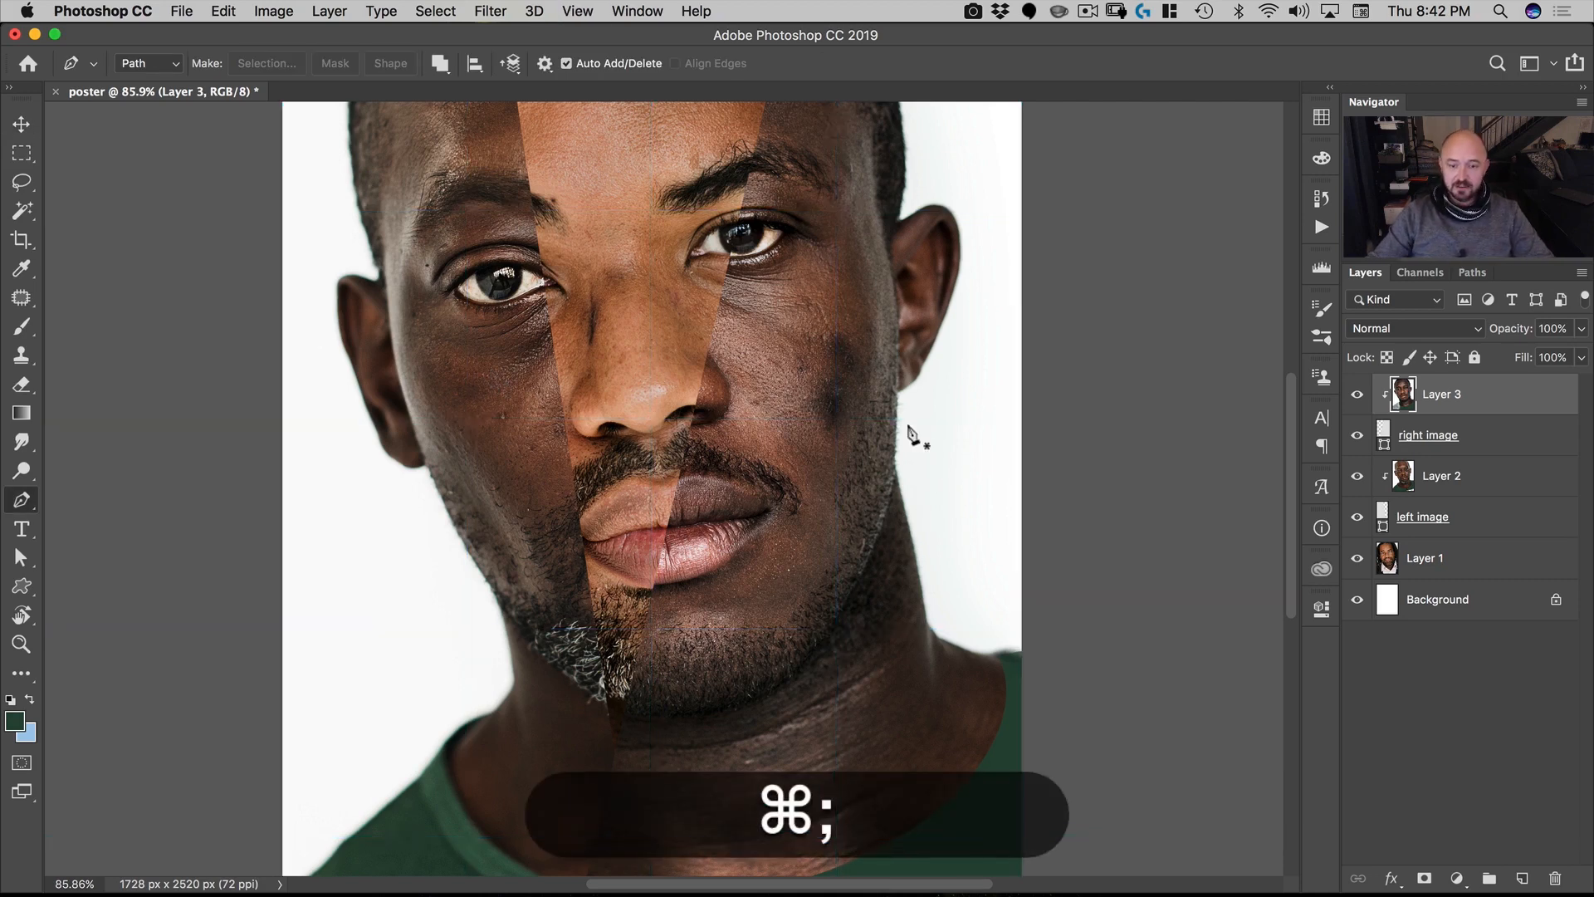
Step: Trace a curved Pen tool path along the jawline from the right ear, under the chin, up to the left earlobe
left_click(896, 395)
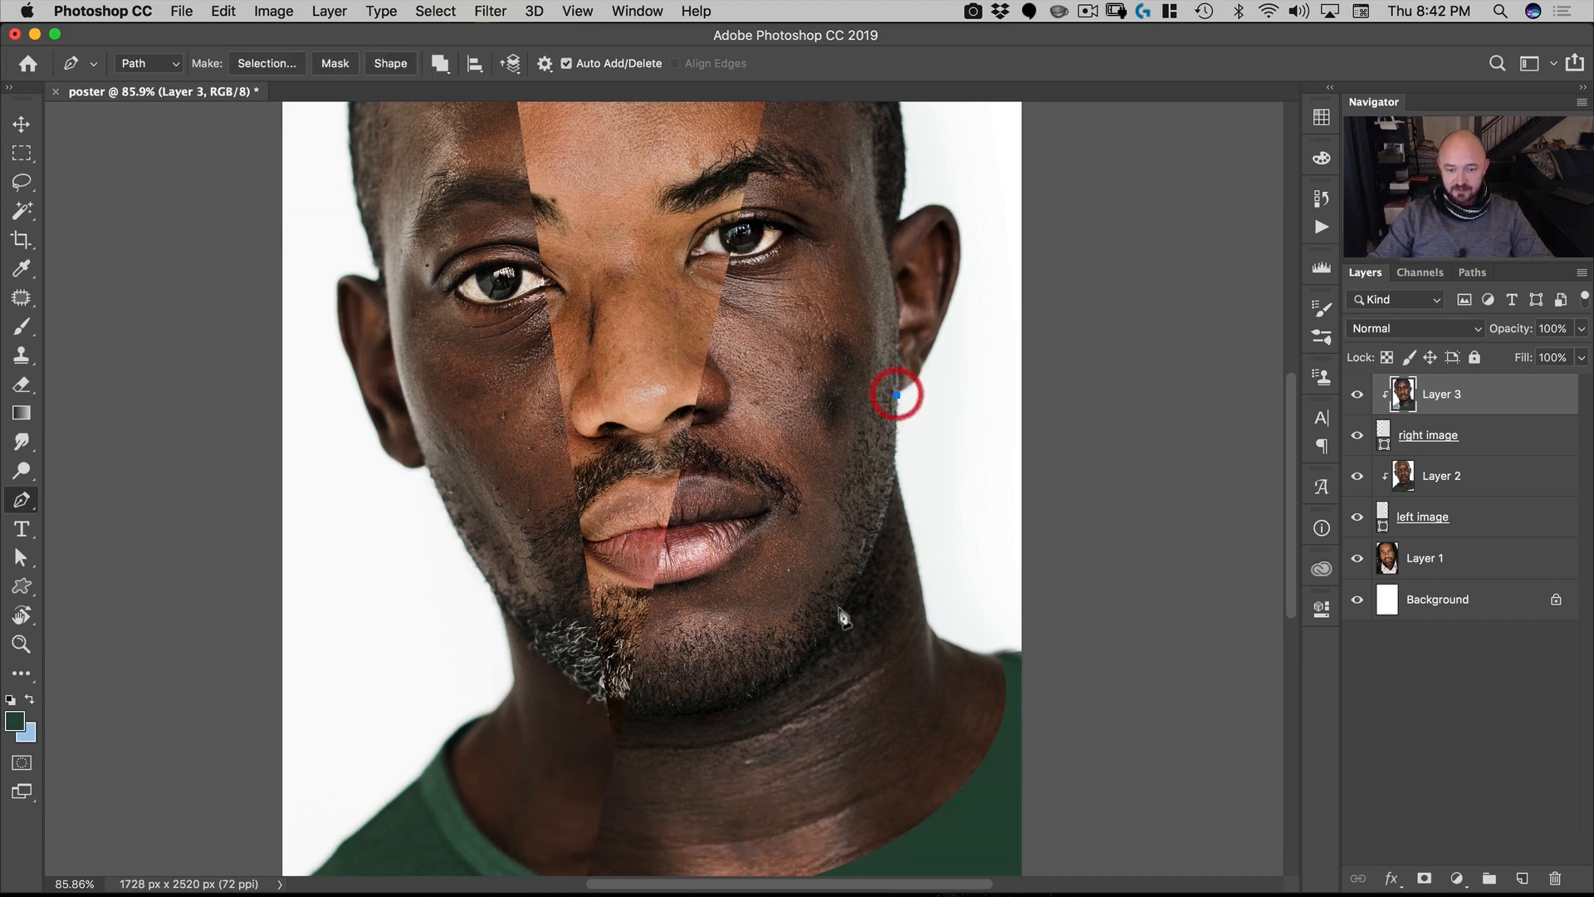
left_click_drag(841, 609, 776, 703)
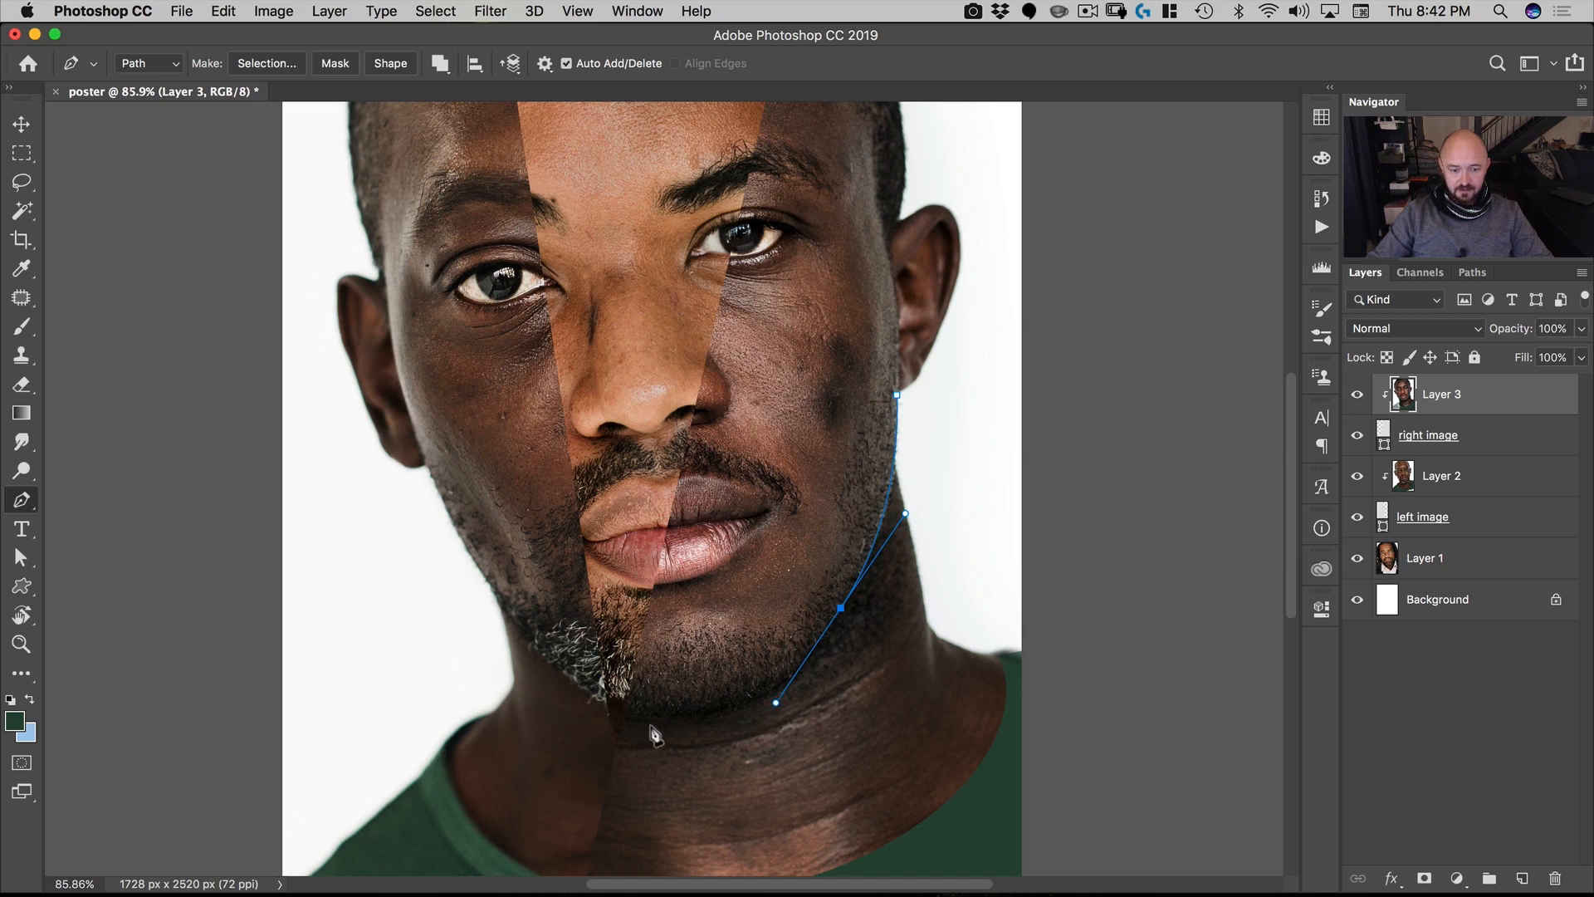
left_click_drag(592, 699, 490, 655)
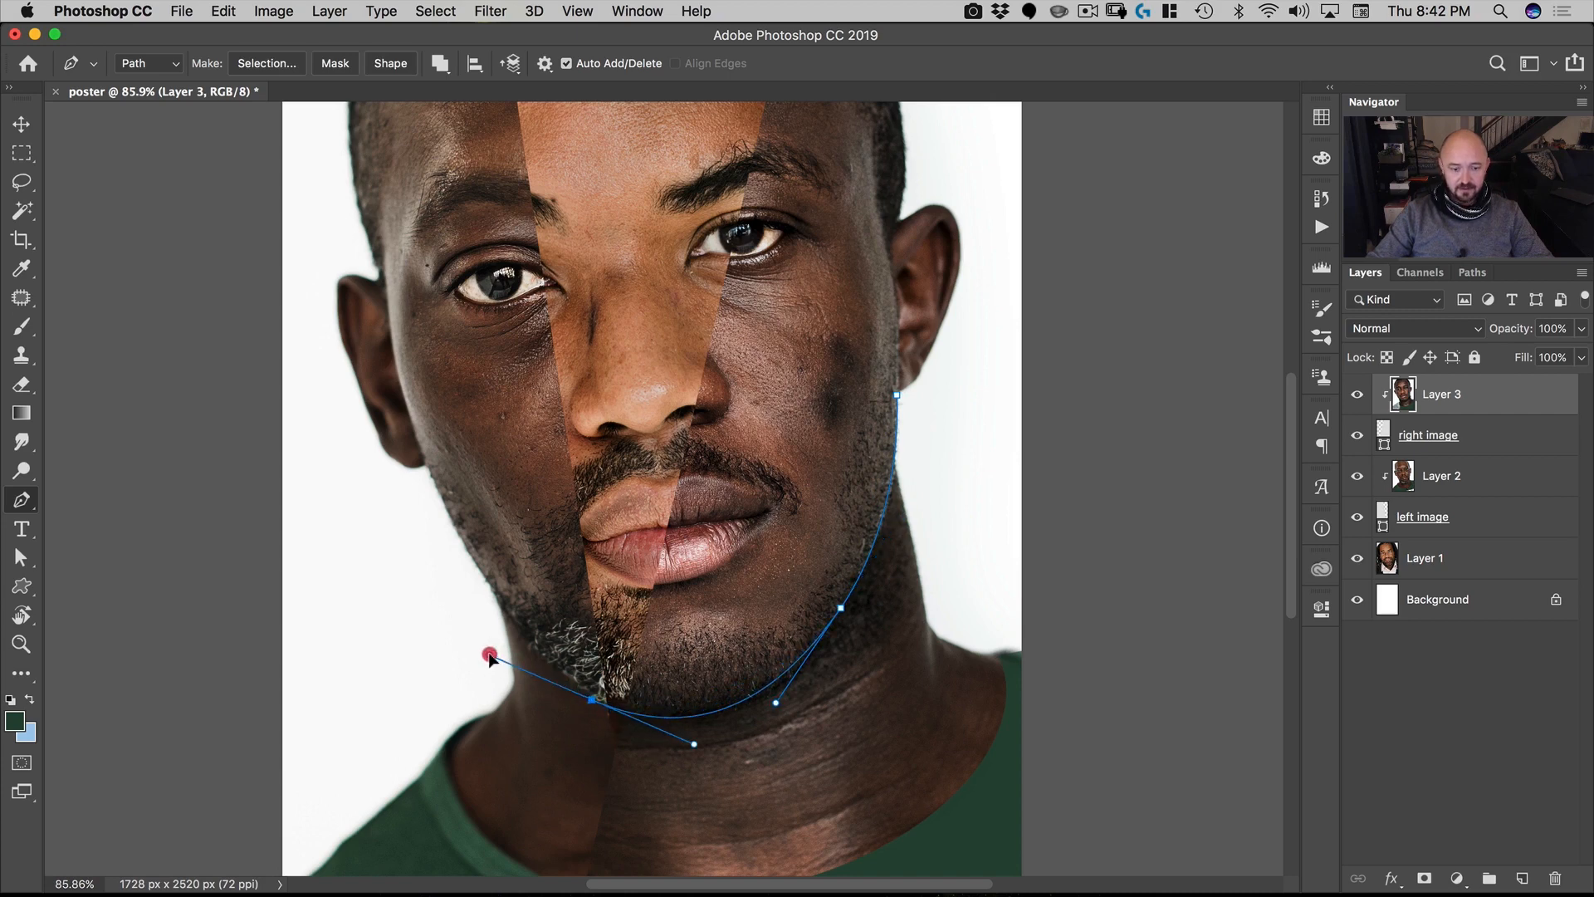
key("super+z")
left_click_drag(690, 717, 644, 724)
left_click_drag(496, 602, 433, 514)
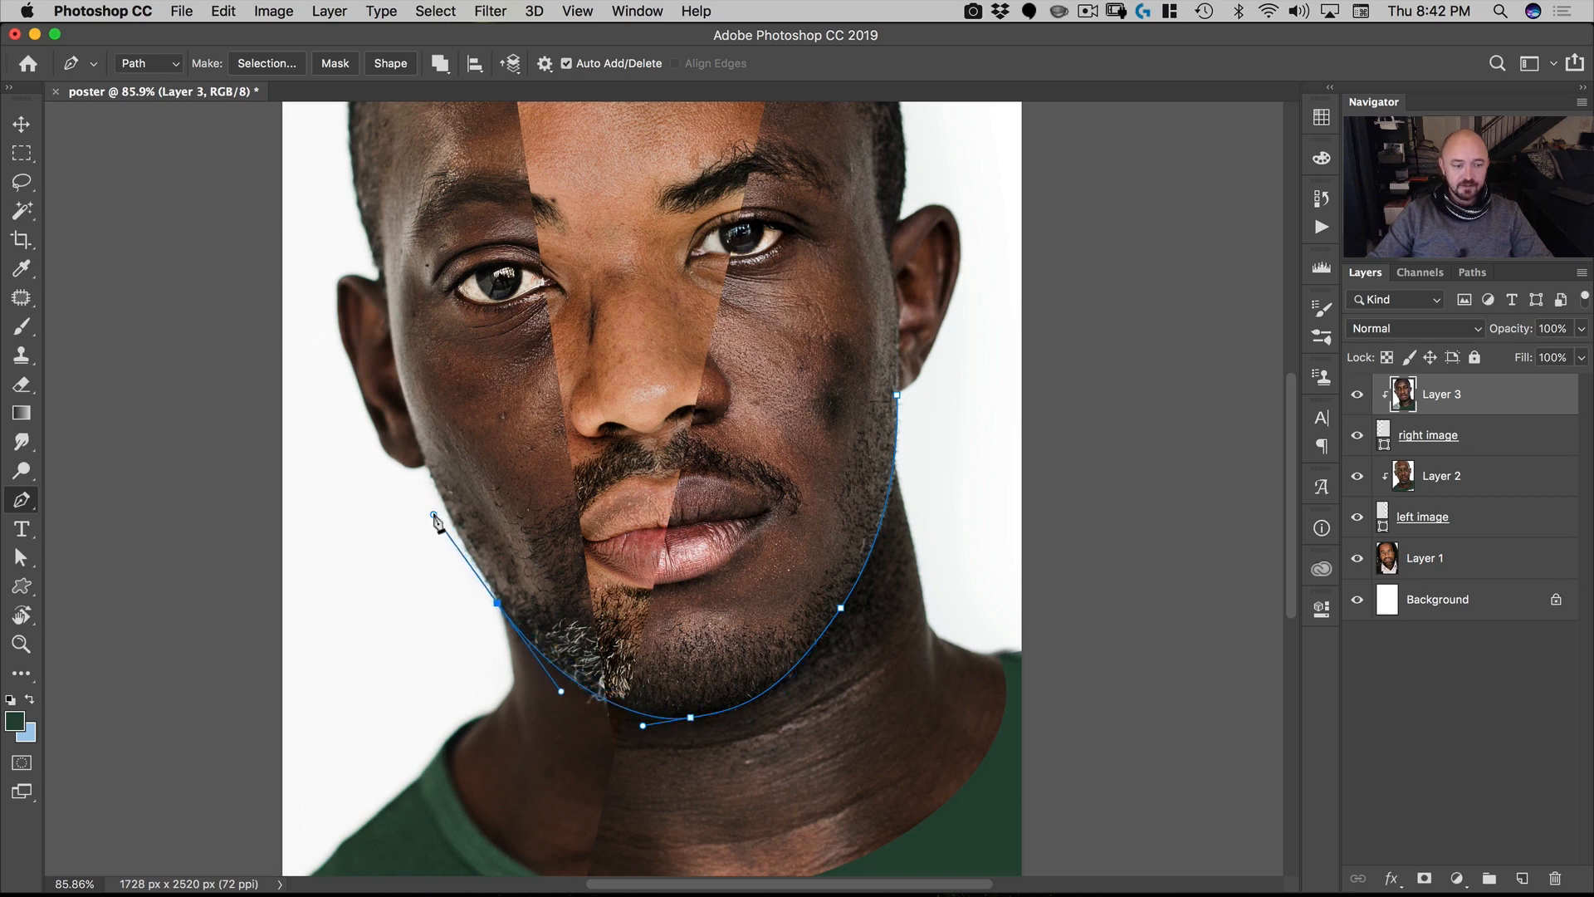
left_click_drag(496, 600, 497, 595)
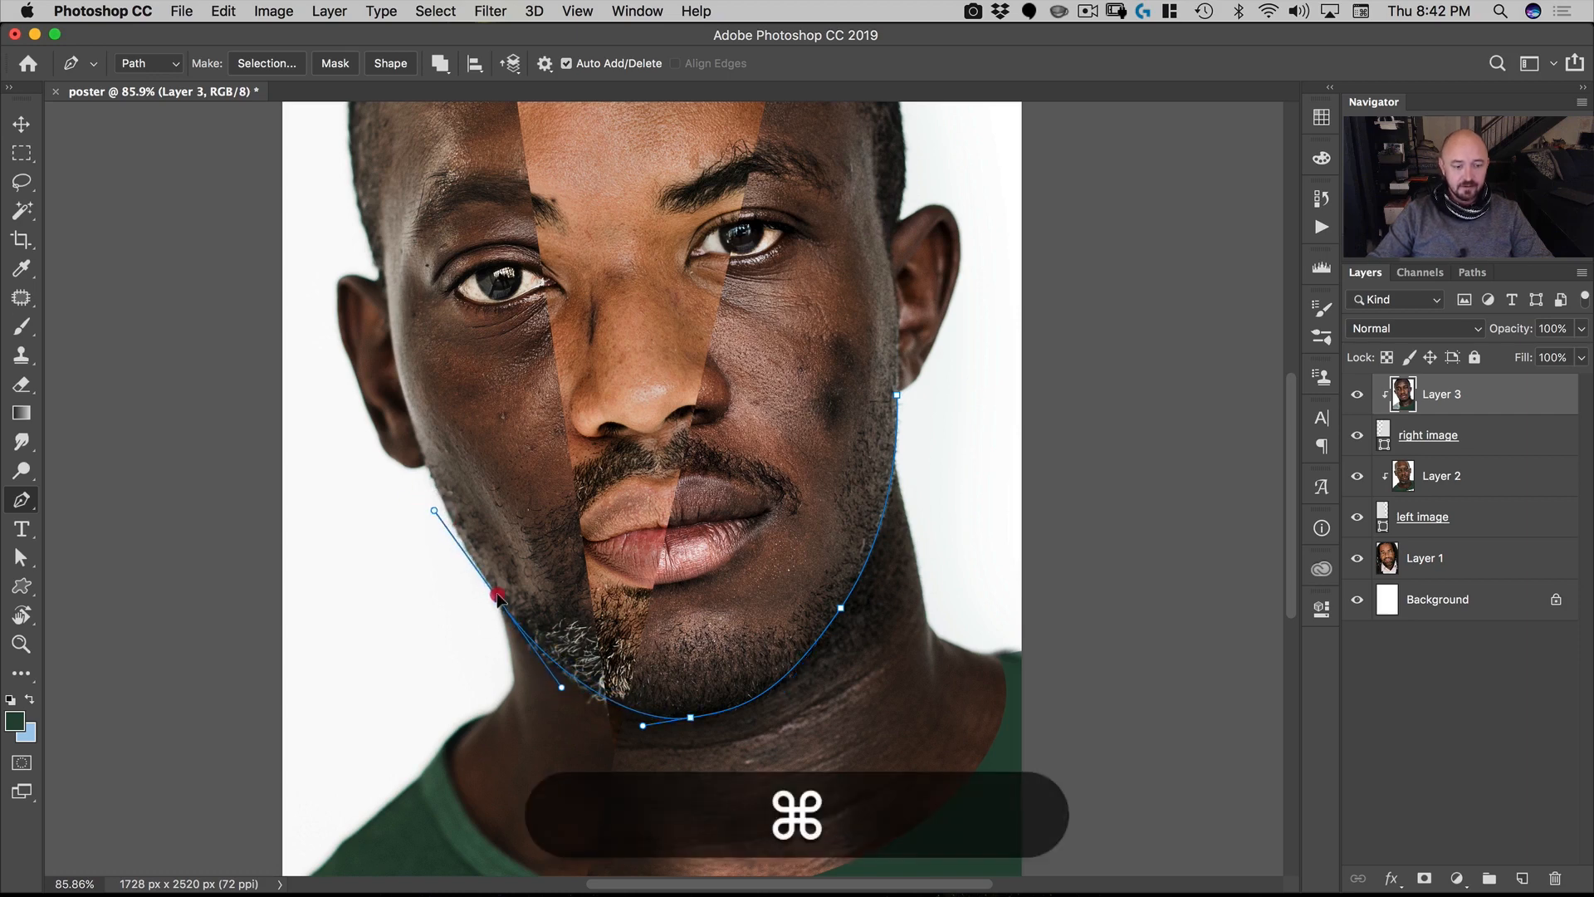
left_click(427, 466)
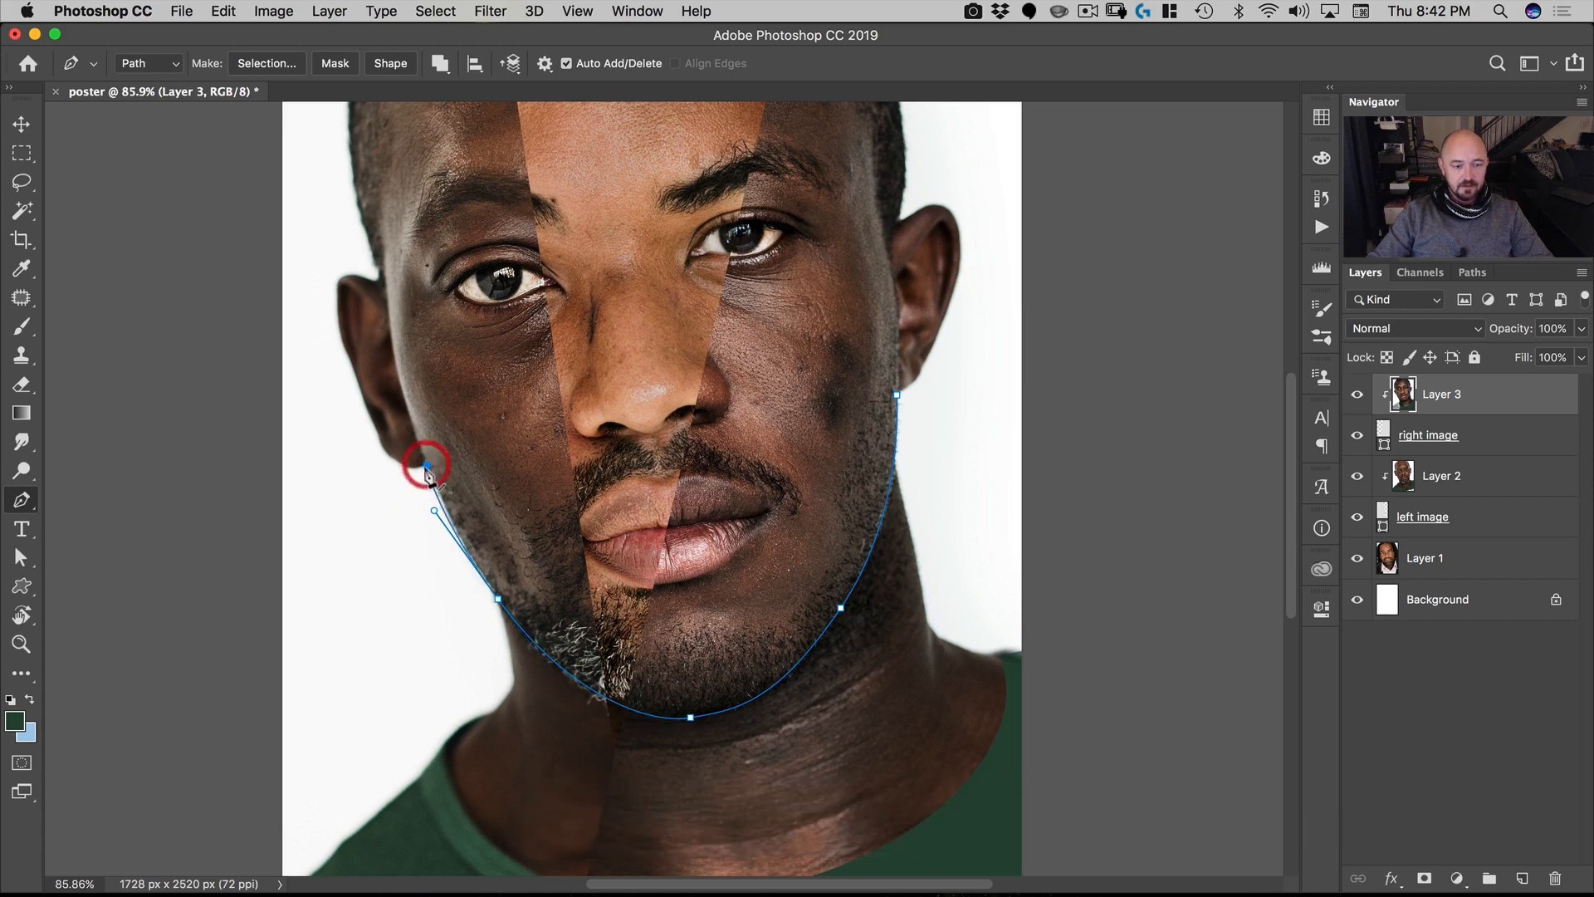
Step: Extend the jaw path around the outside of the neck and shirt beyond the canvas and close it at the starting ear point
left_click_drag(347, 524, 336, 550)
key("space")
left_click_drag(691, 602, 683, 406)
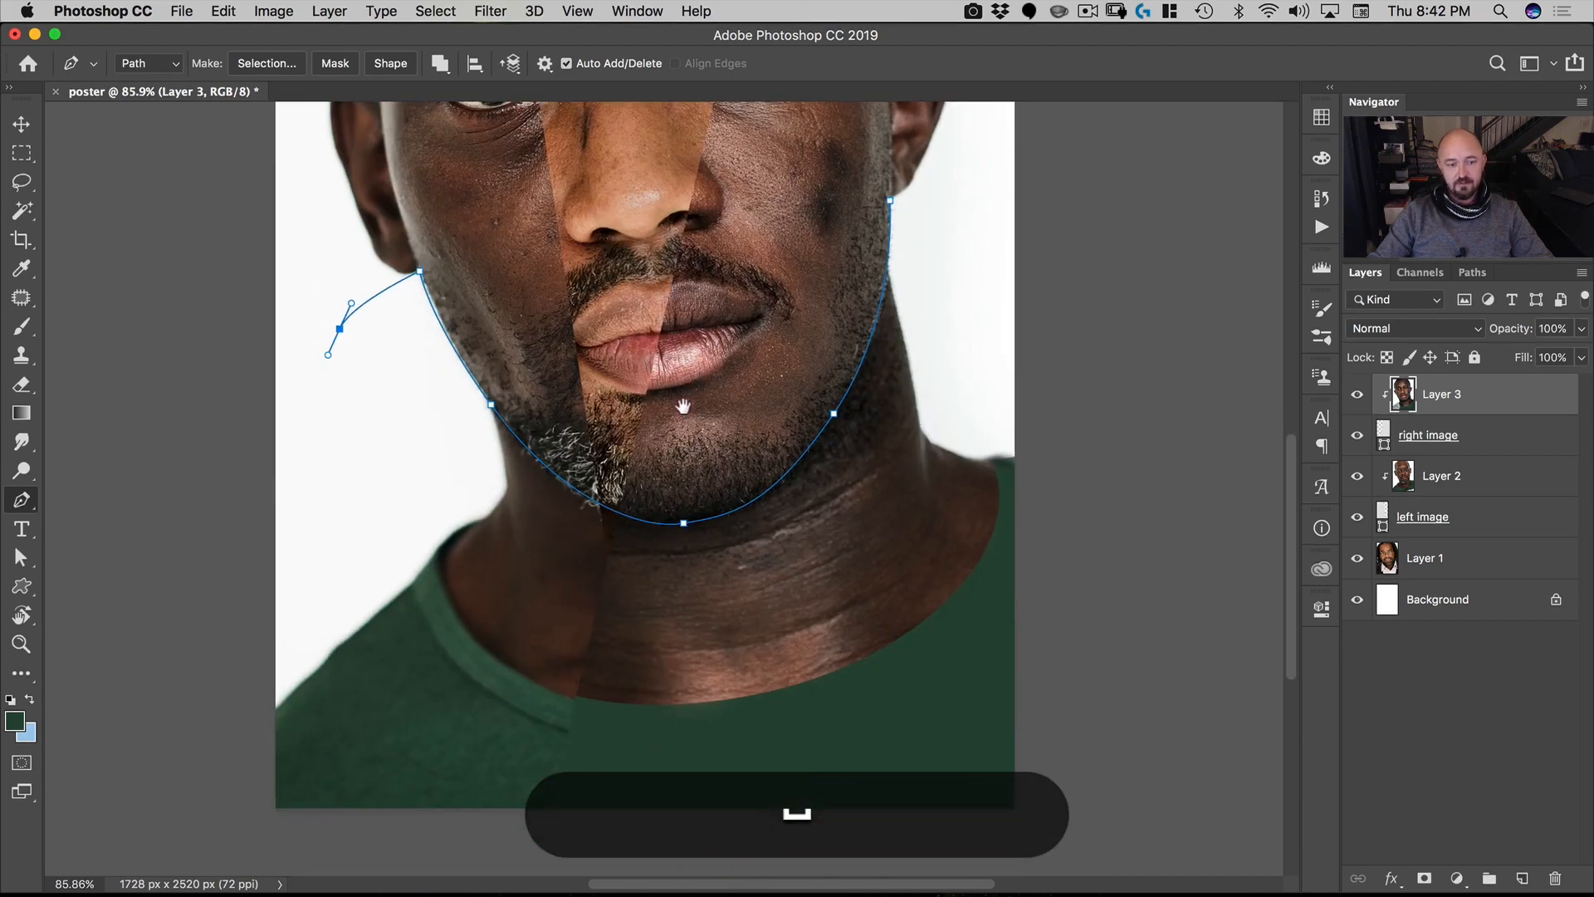
left_click_drag(227, 607, 221, 657)
left_click_drag(500, 863, 640, 861)
left_click_drag(1135, 819, 1154, 799)
left_click_drag(1119, 372, 1112, 328)
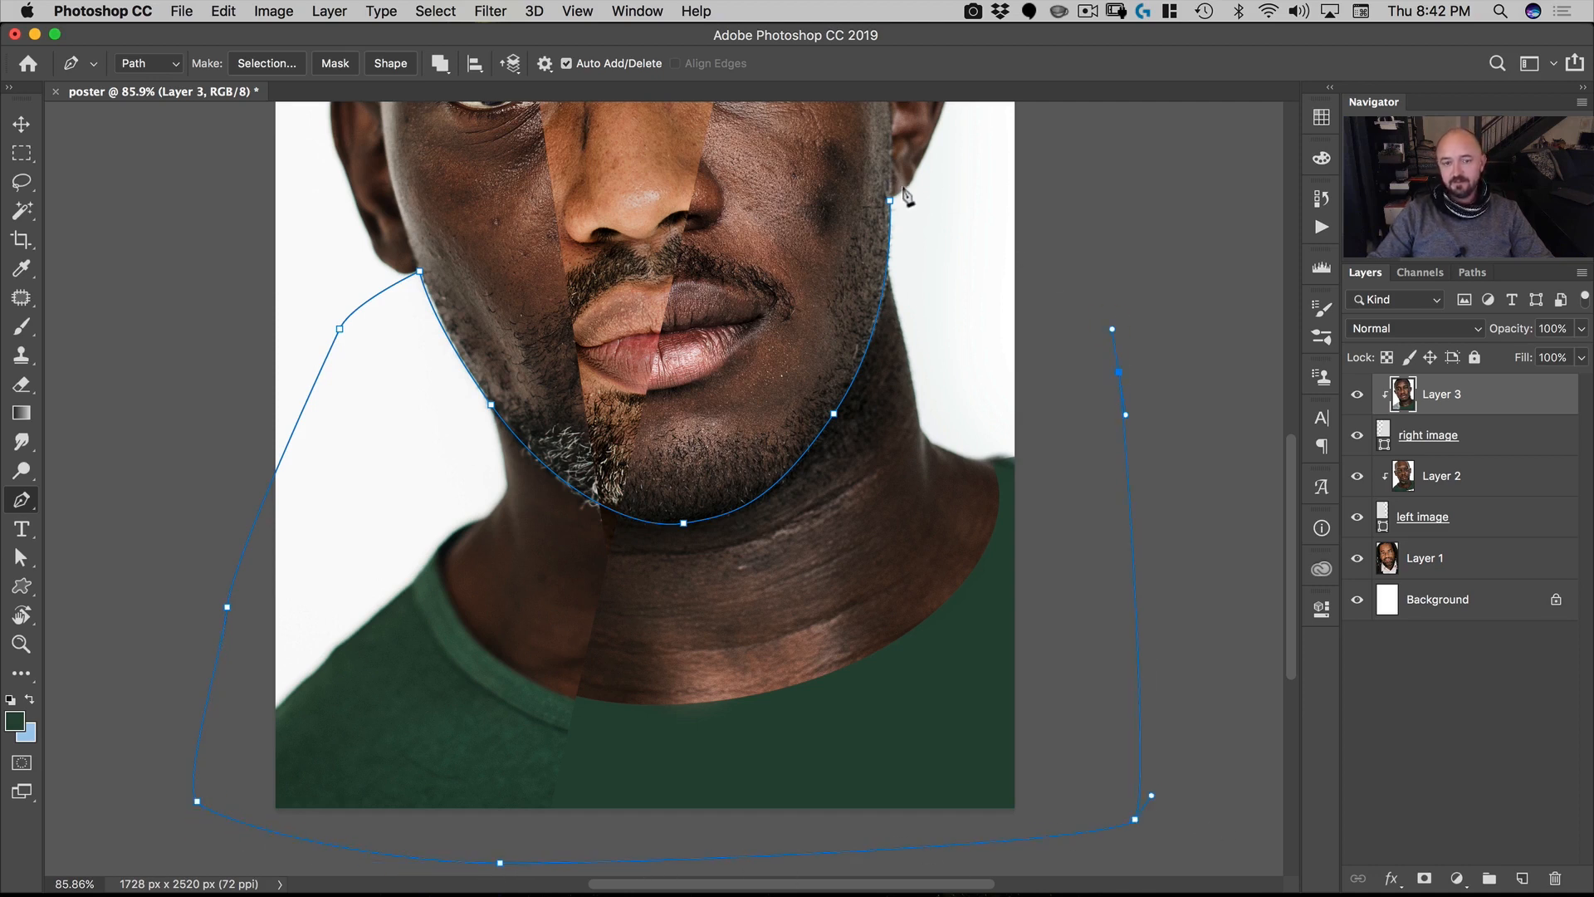
Step: Turn the closed jaw path into a new anti-aliased selection with a feather radius of 0.5 pixels
right_click(916, 302)
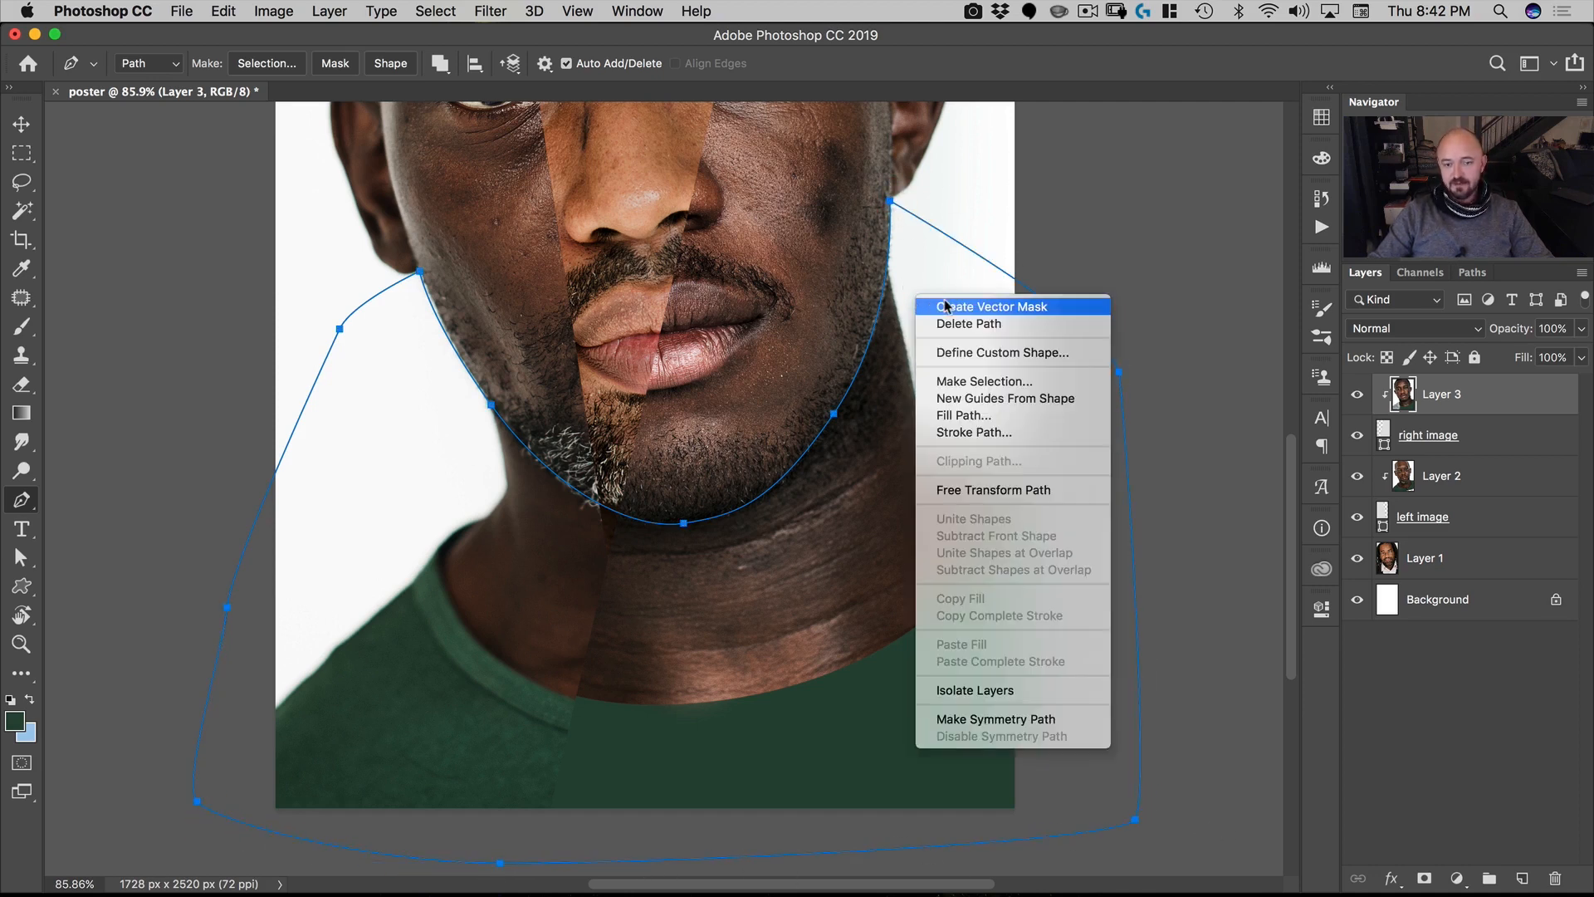
left_click(983, 381)
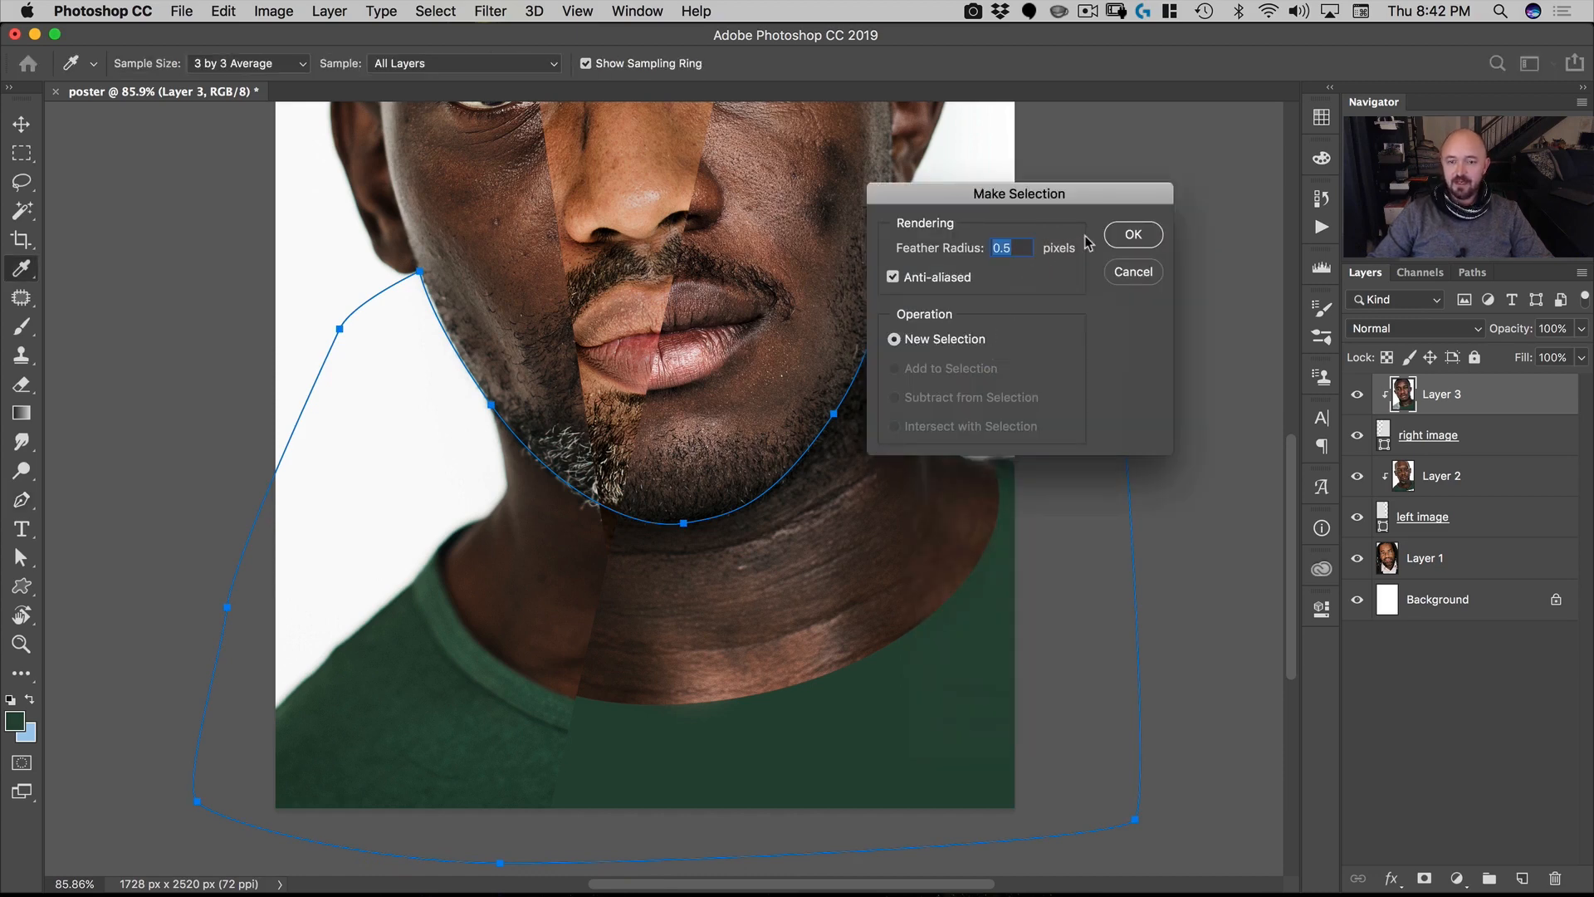
type("5")
key("Return")
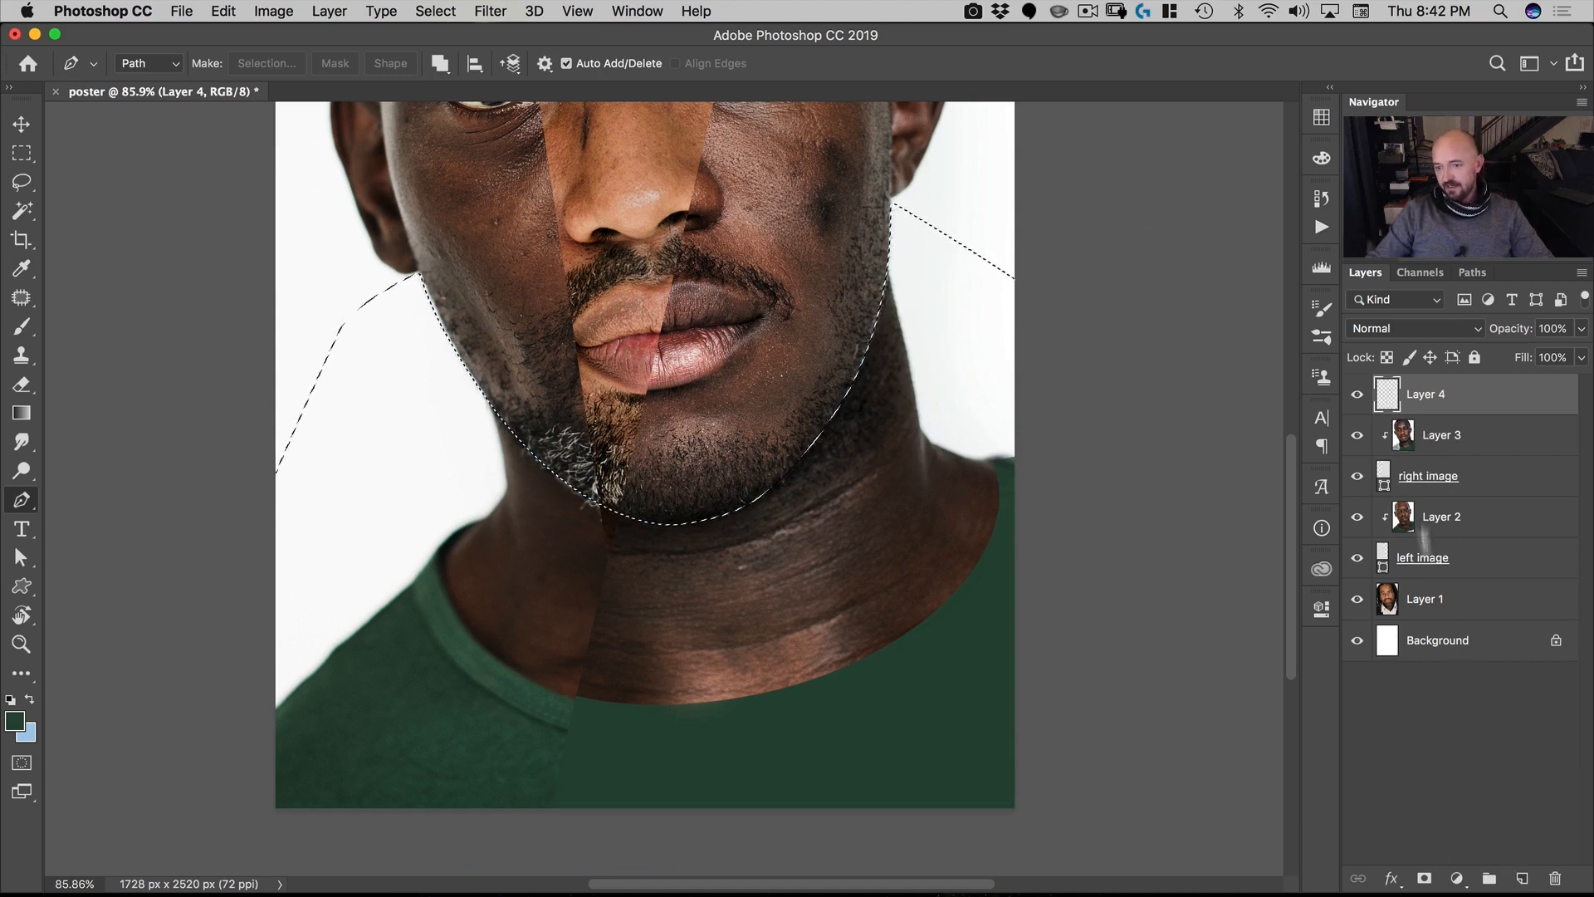
Step: Add a new layer clipped above Layer 3 and brush soft white inside the selection along the right jaw and neck
left_click(1522, 879)
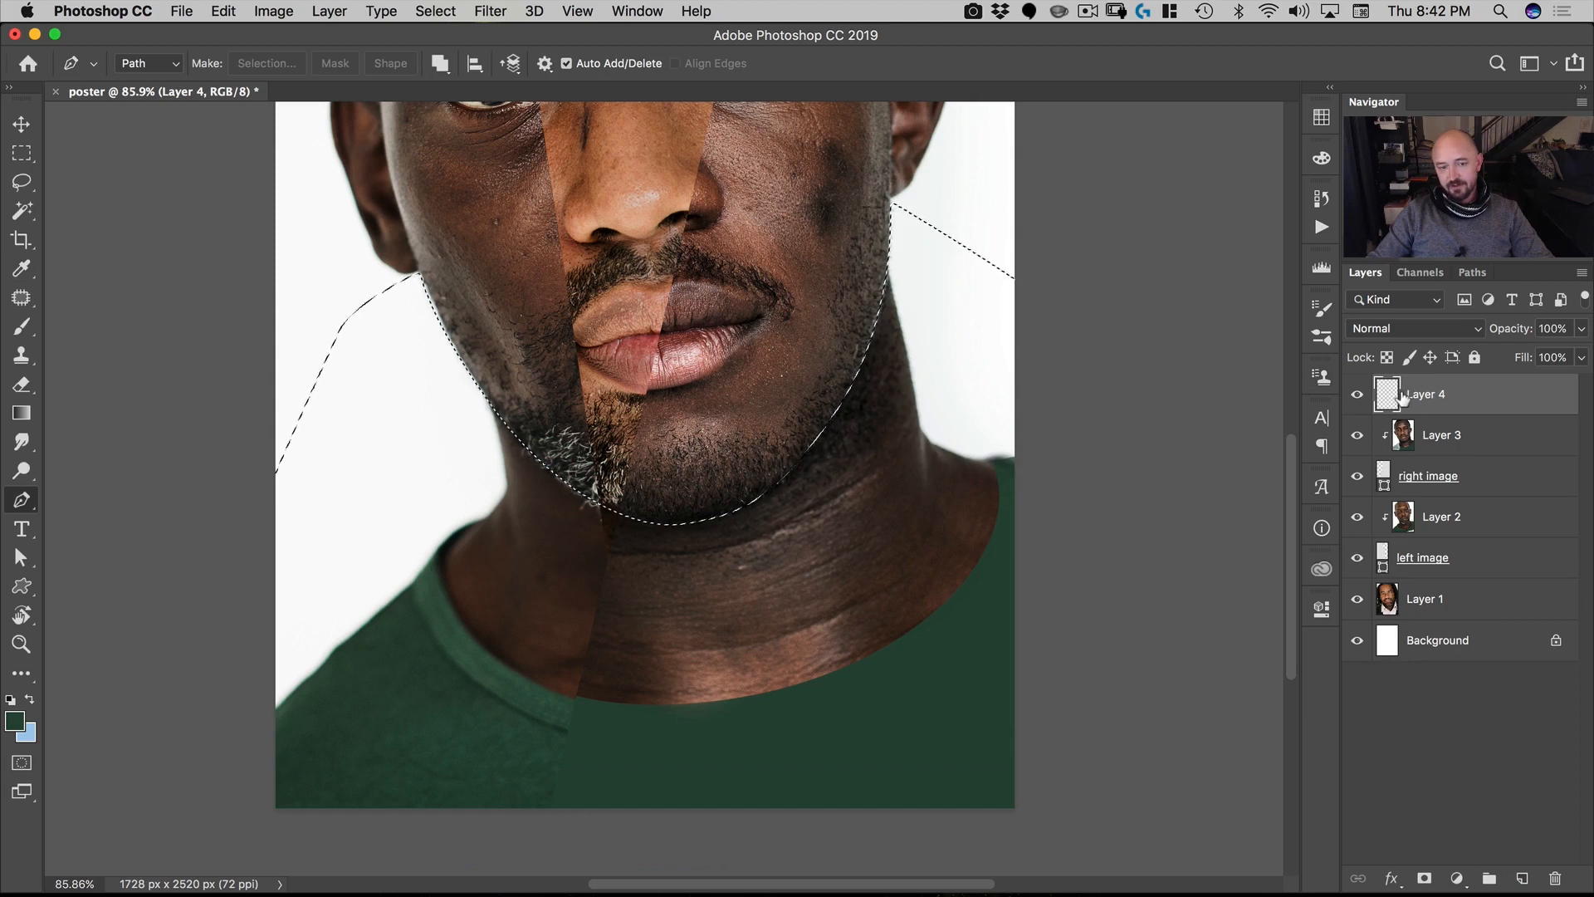
left_click(1401, 413, "alt")
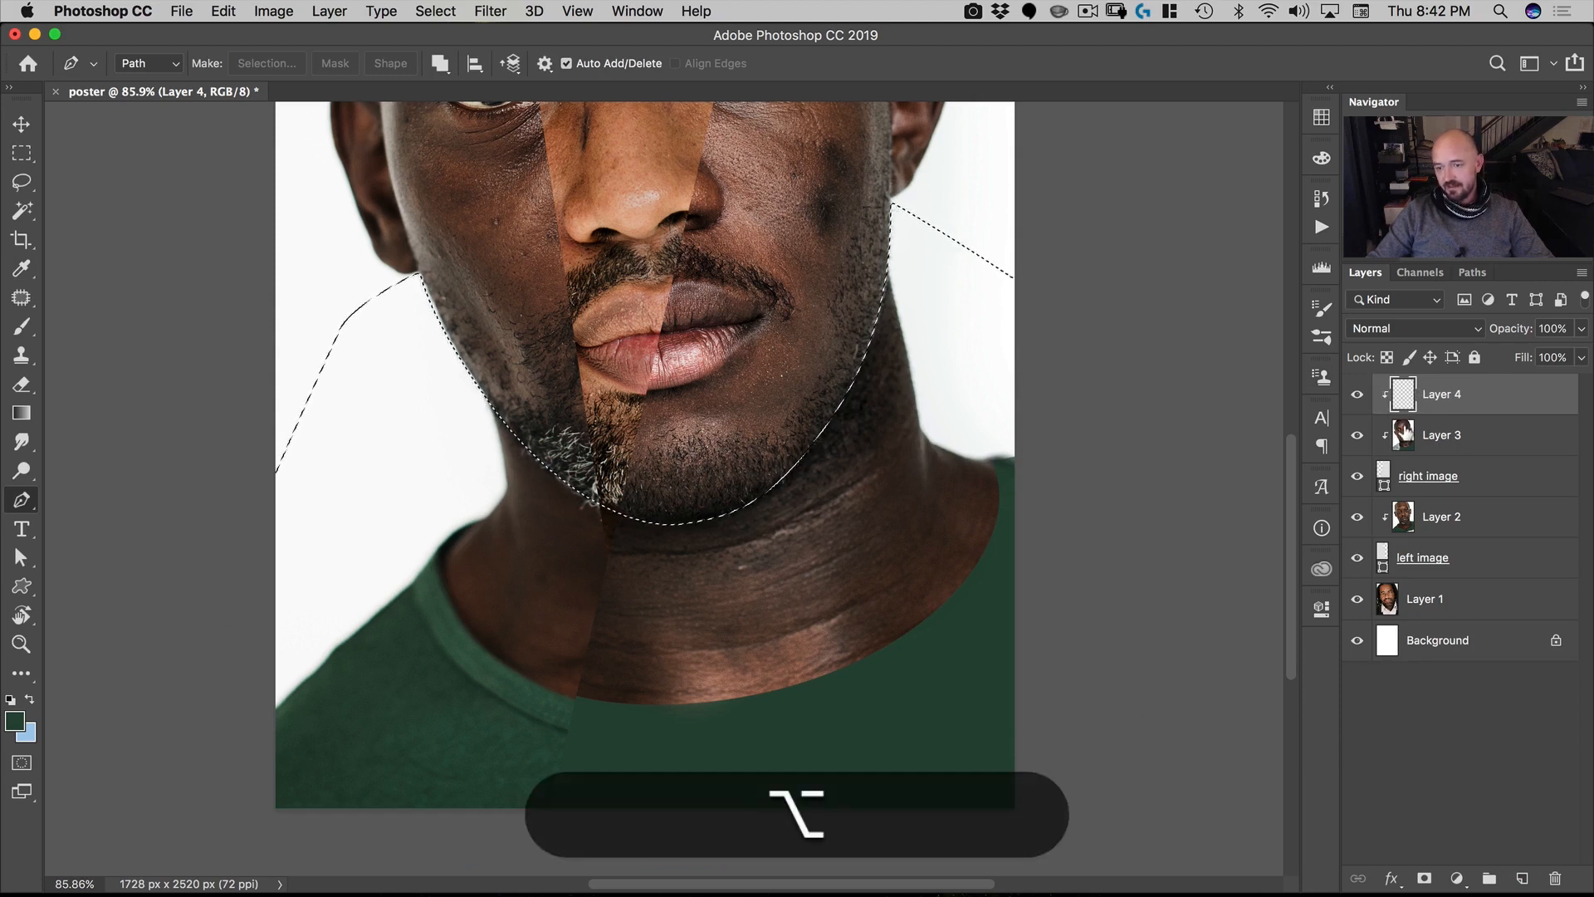
key("b")
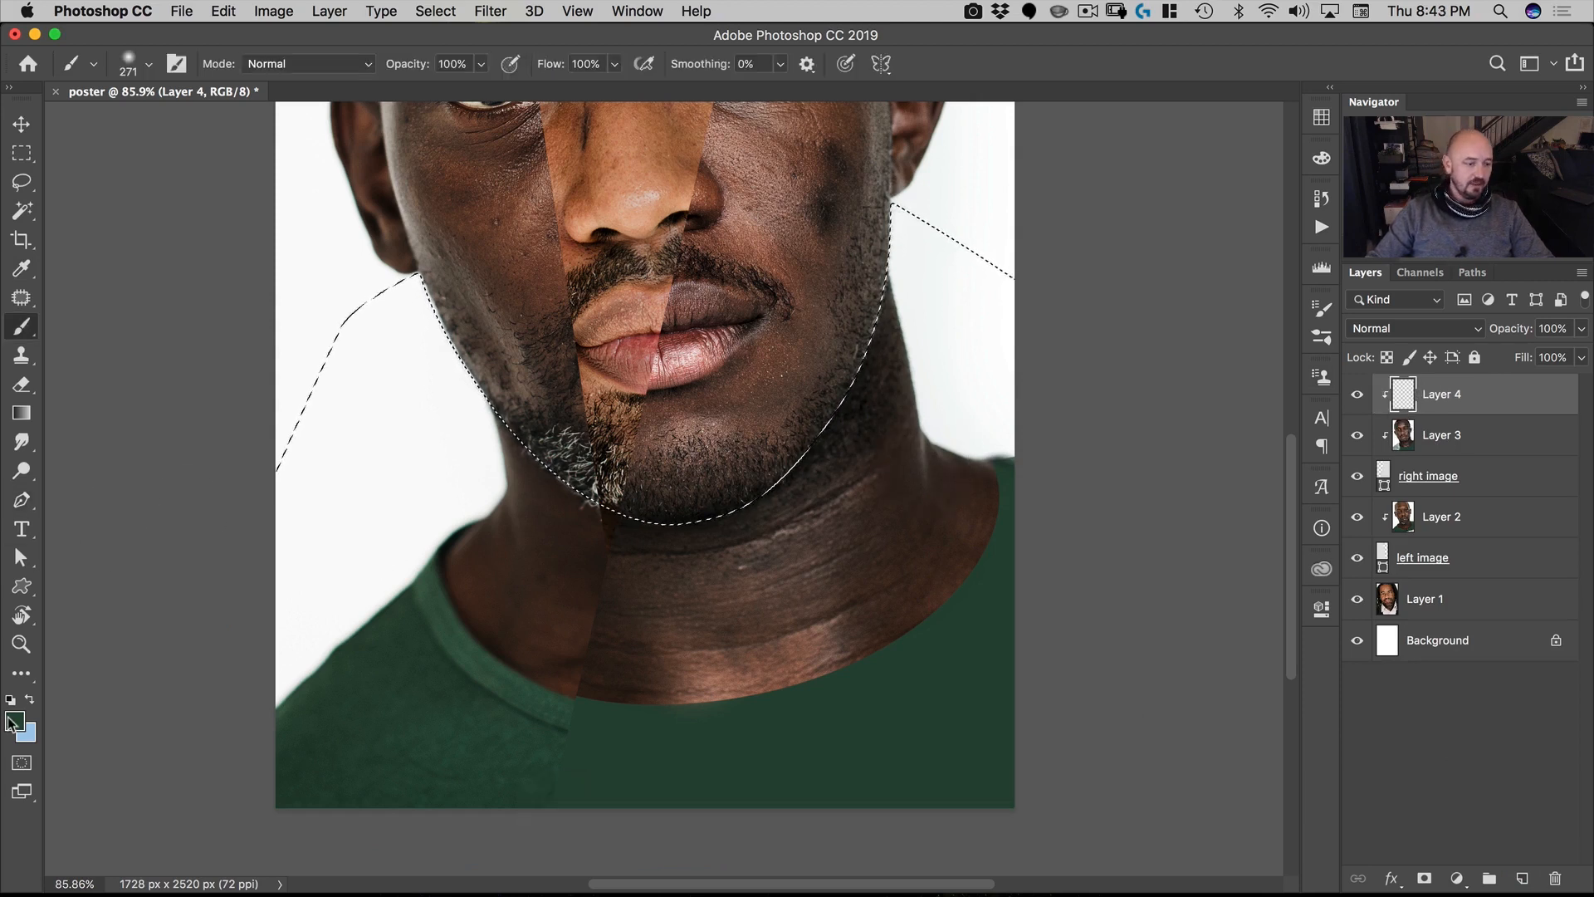
key("d")
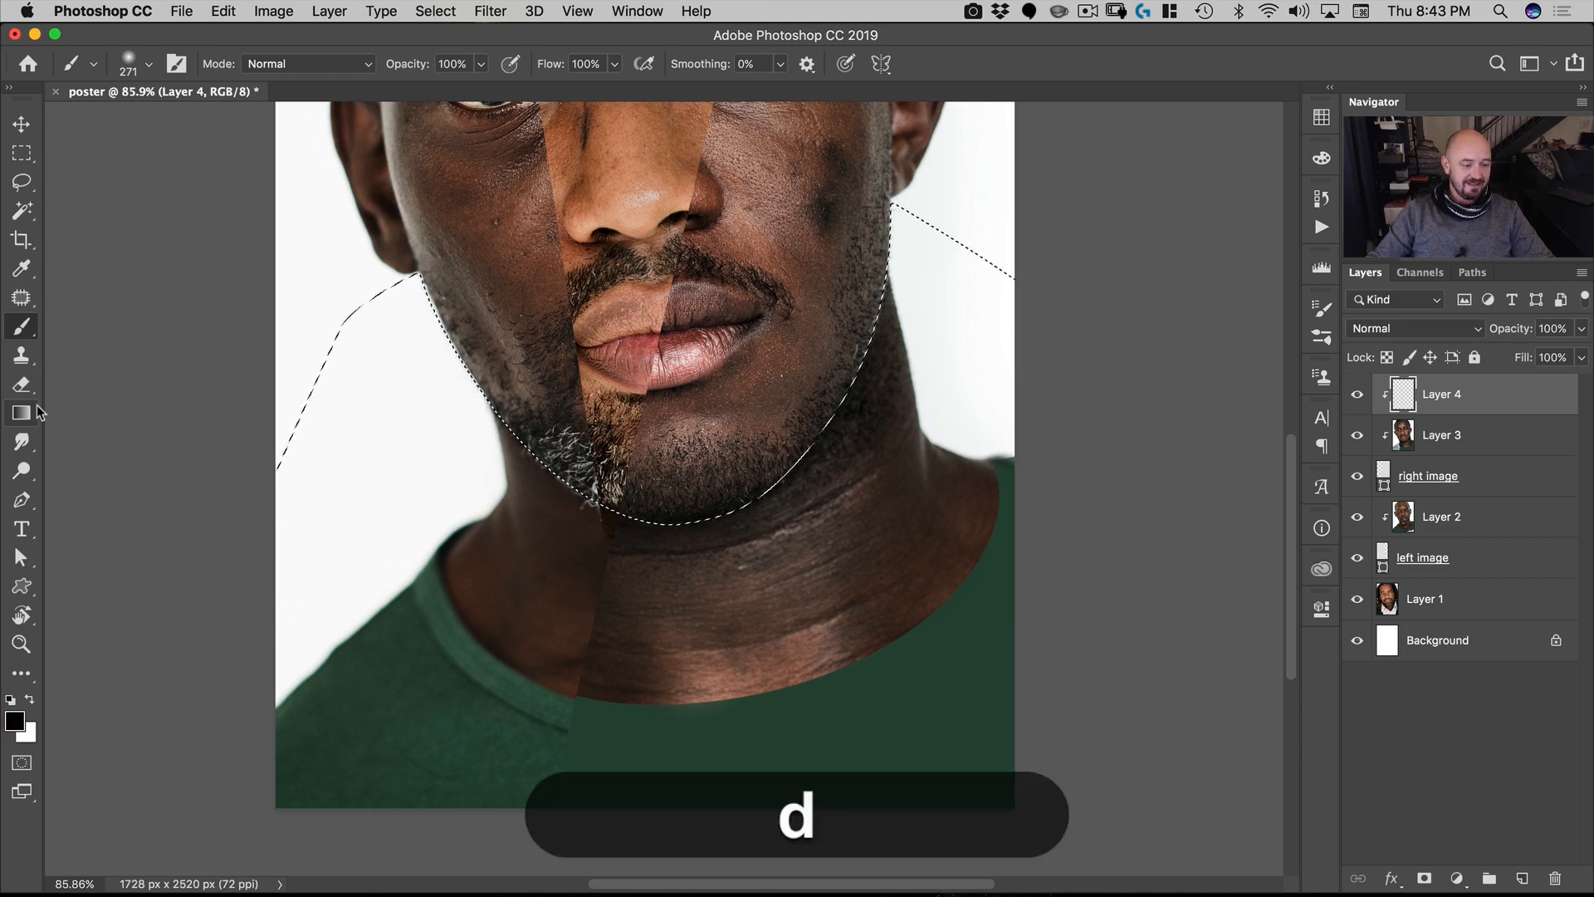
key("x")
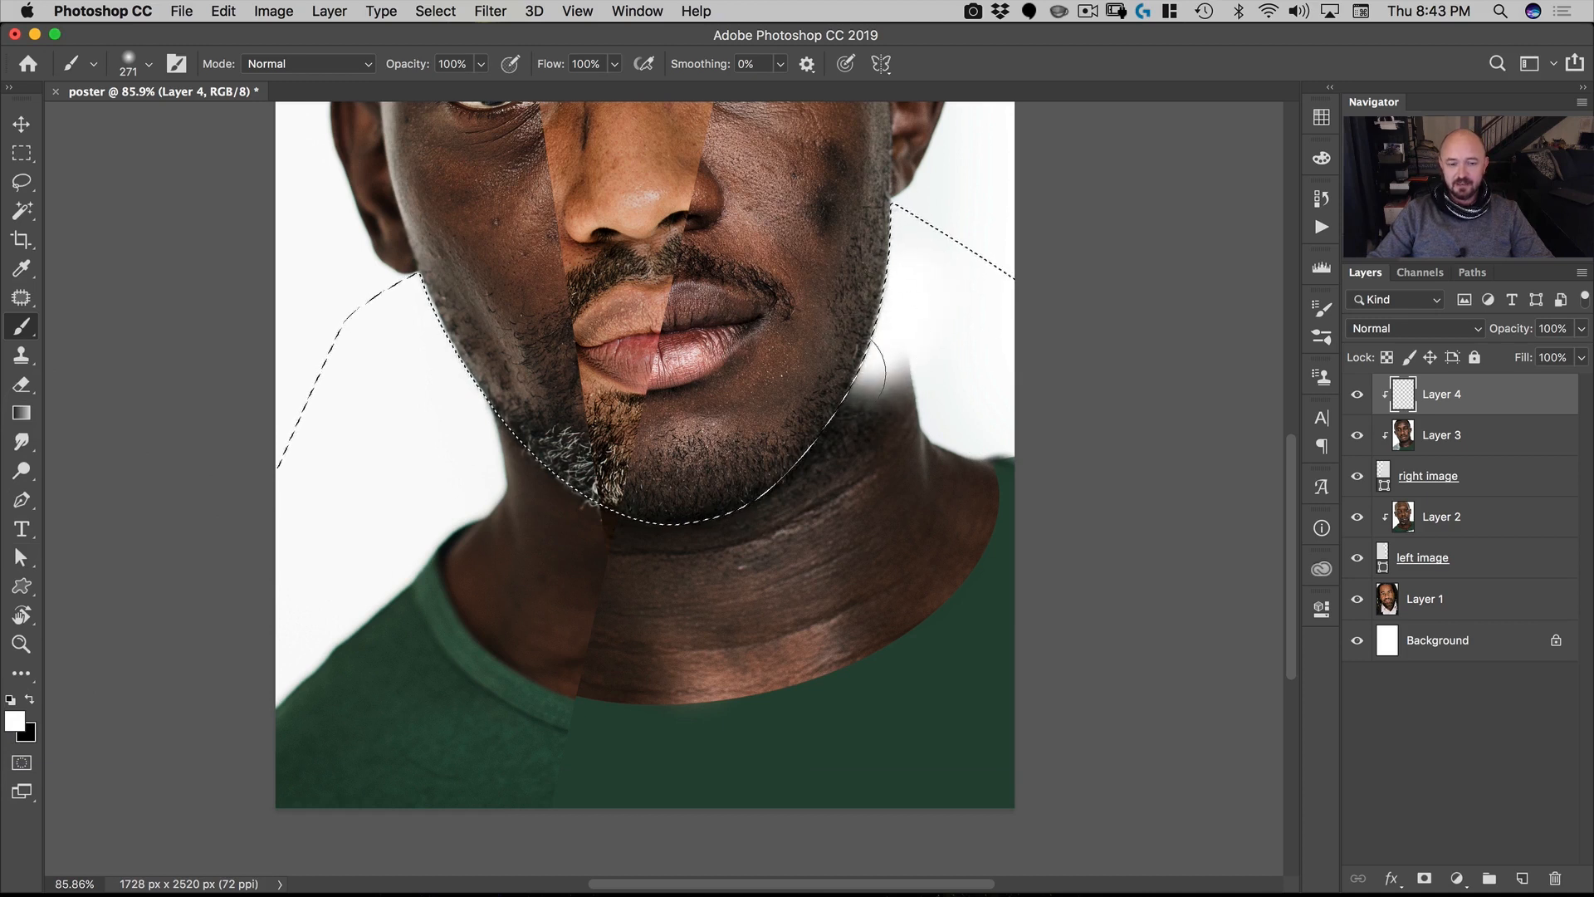
mouse_move(908, 299)
left_mouse_down()
mouse_move(900, 324)
mouse_move(943, 363)
mouse_move(947, 377)
mouse_move(927, 343)
mouse_move(954, 402)
mouse_move(933, 313)
mouse_move(858, 357)
left_mouse_up()
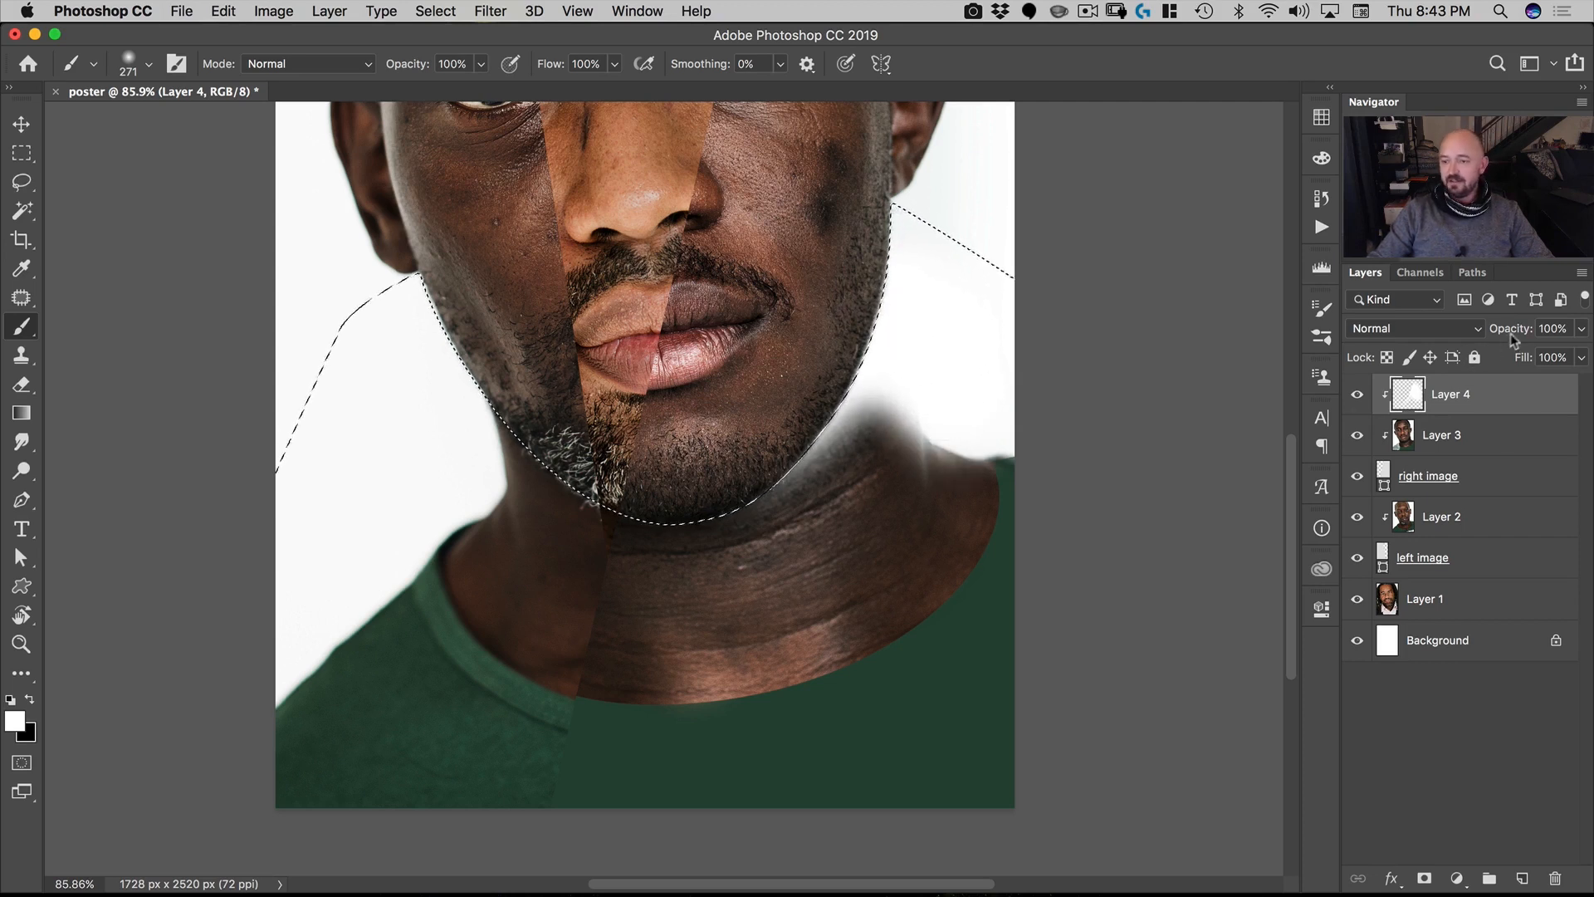
Step: Set Layer 4 to the Overlay blend mode with 57% opacity
left_click_drag(1516, 330, 1461, 334)
left_click(1433, 333)
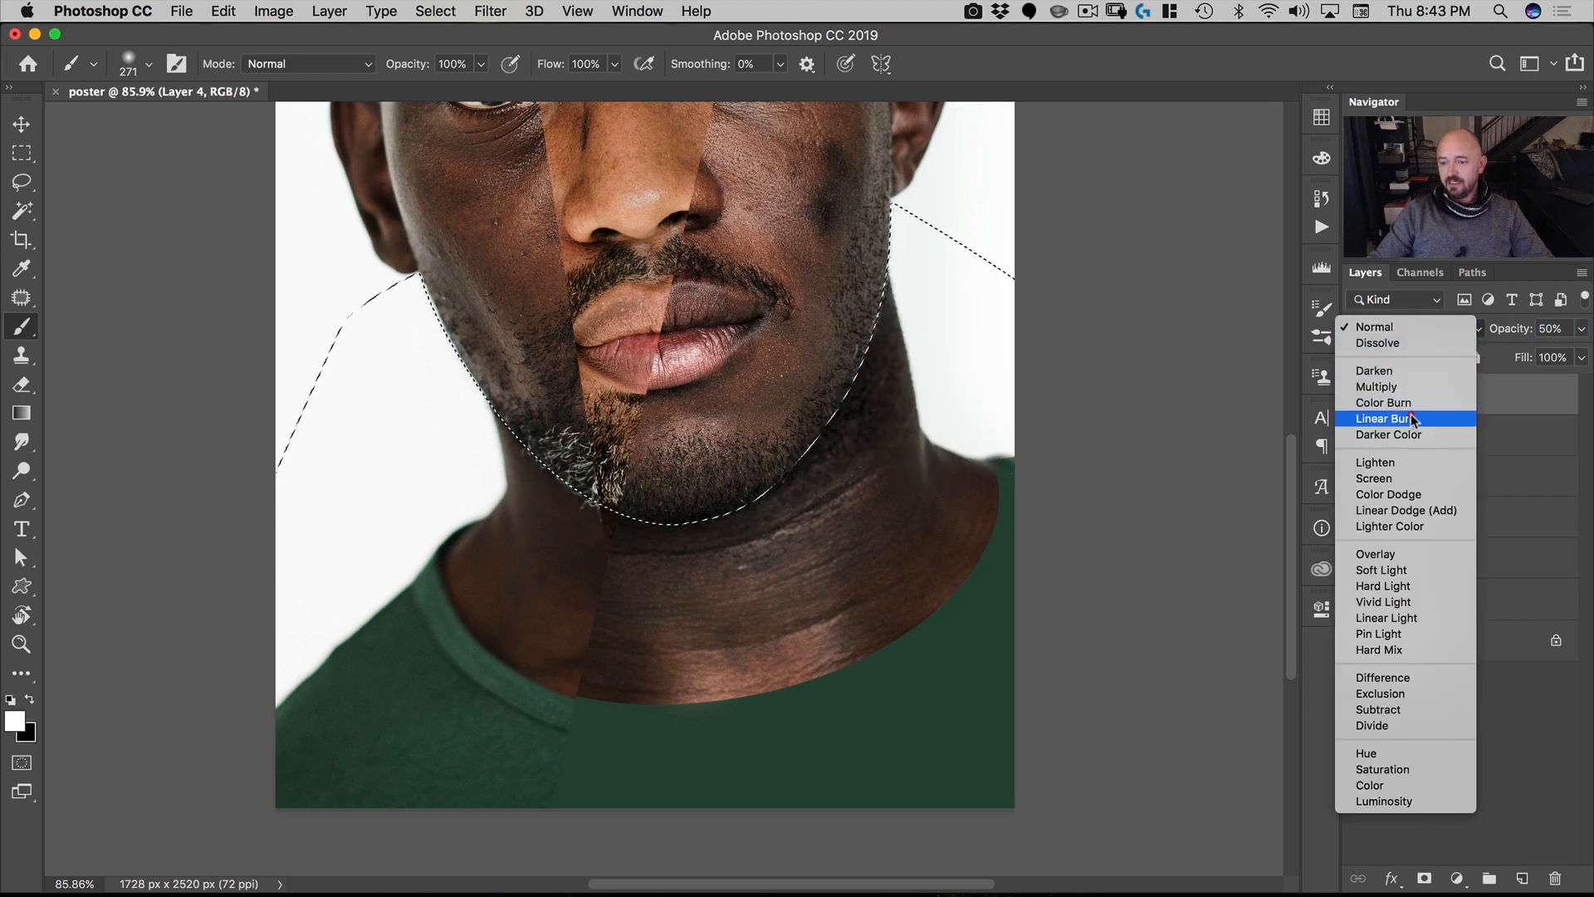
left_click(1381, 557)
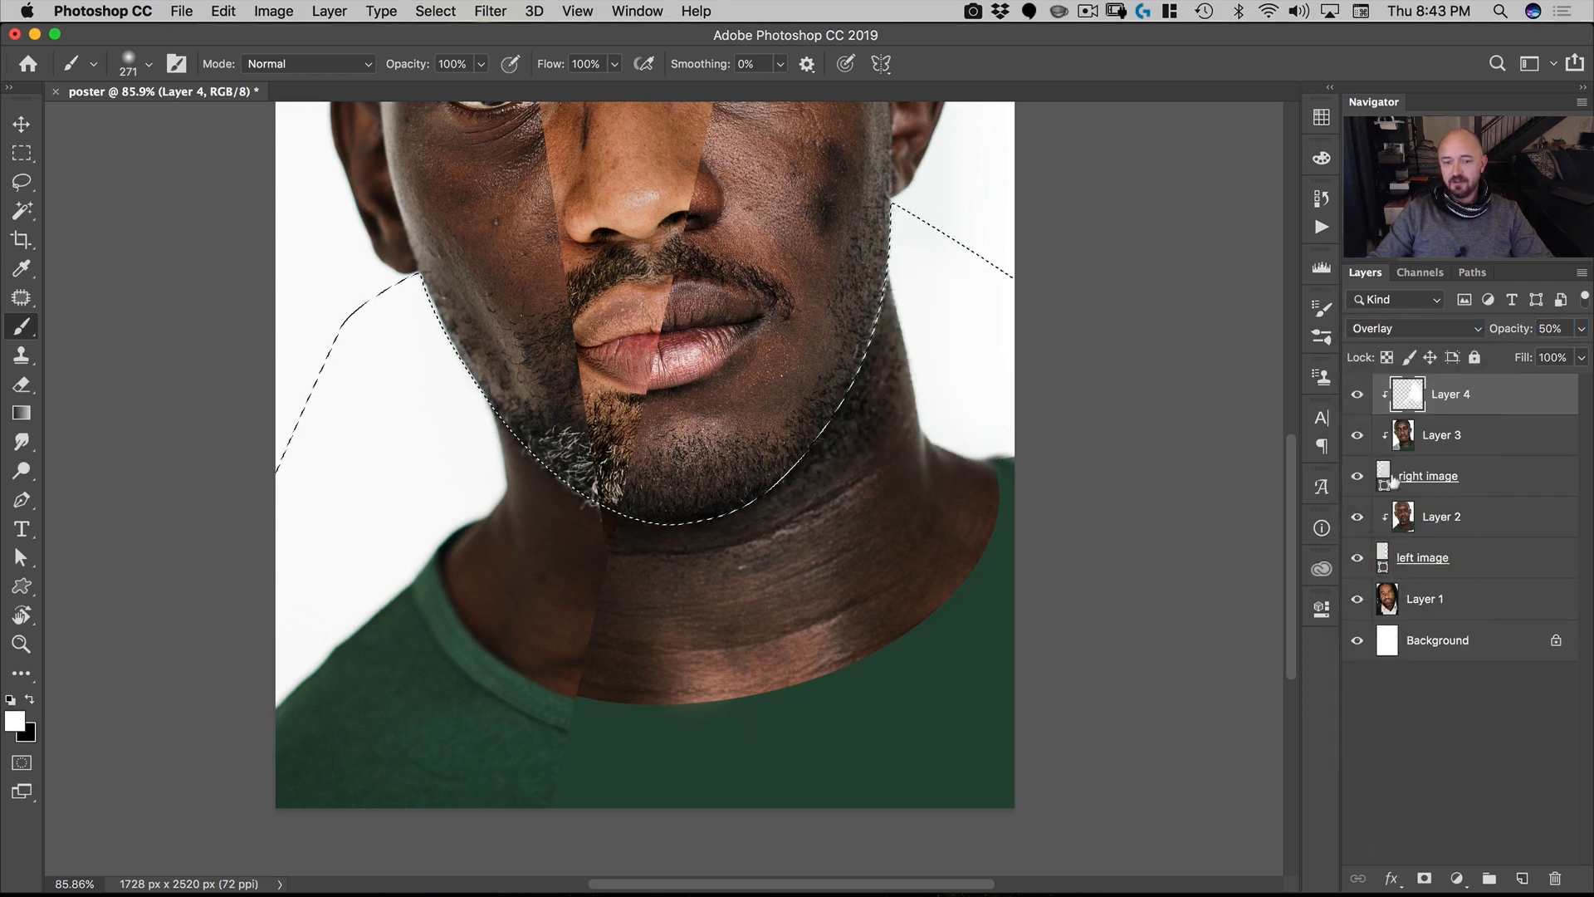
left_click(1551, 328)
type("100")
key("Return")
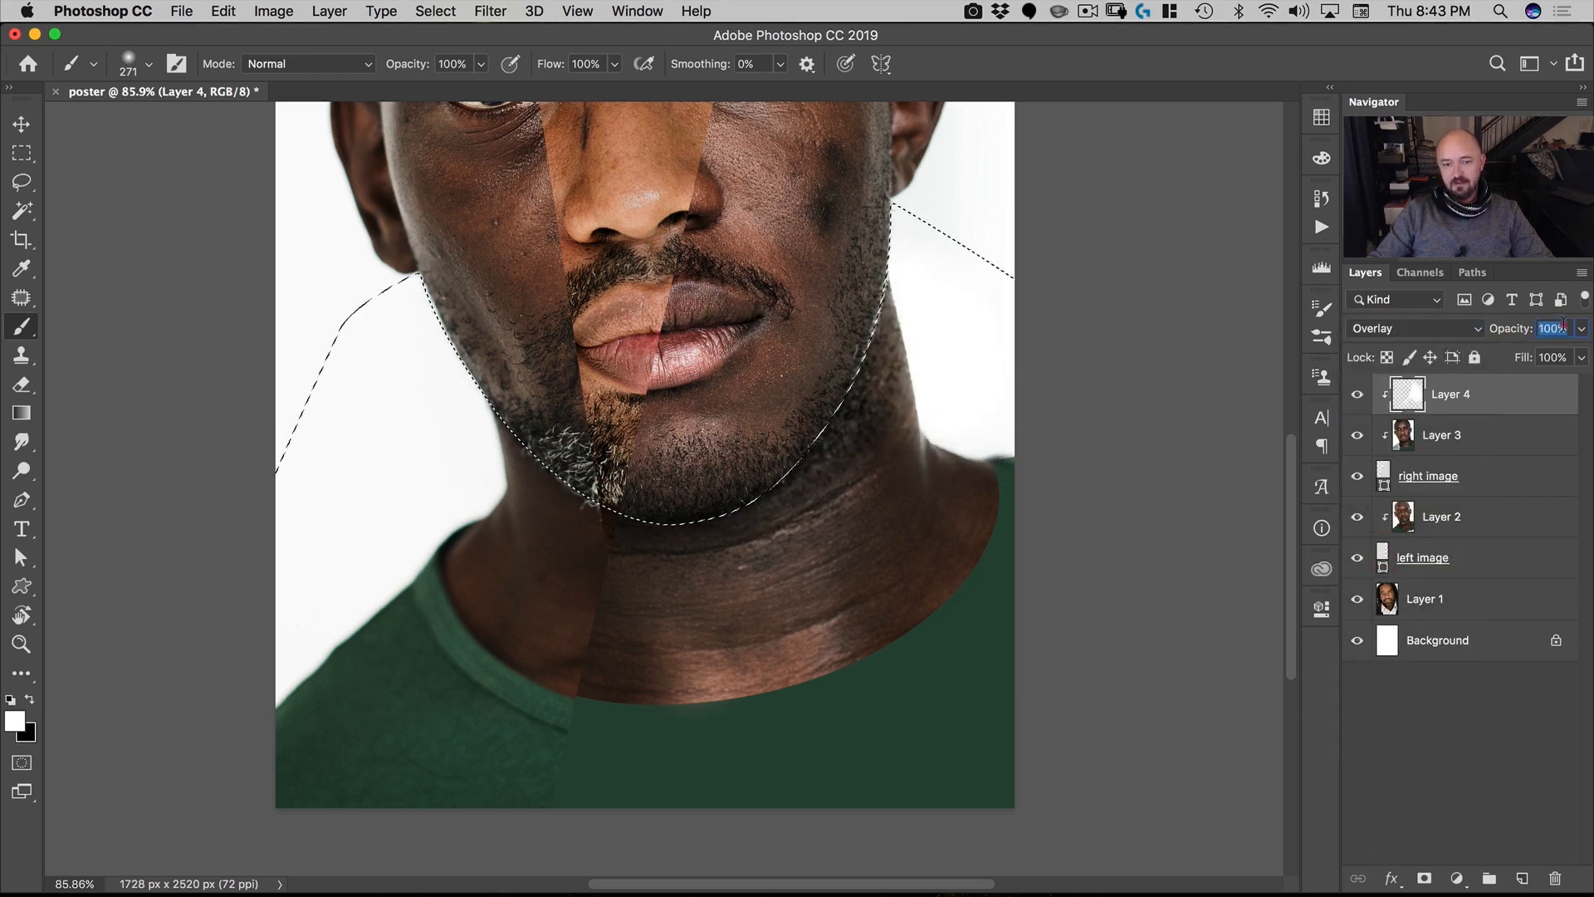
left_click_drag(1563, 324, 1509, 328)
Step: Invert the jaw selection so that the face side is selected instead of the neck
key("space")
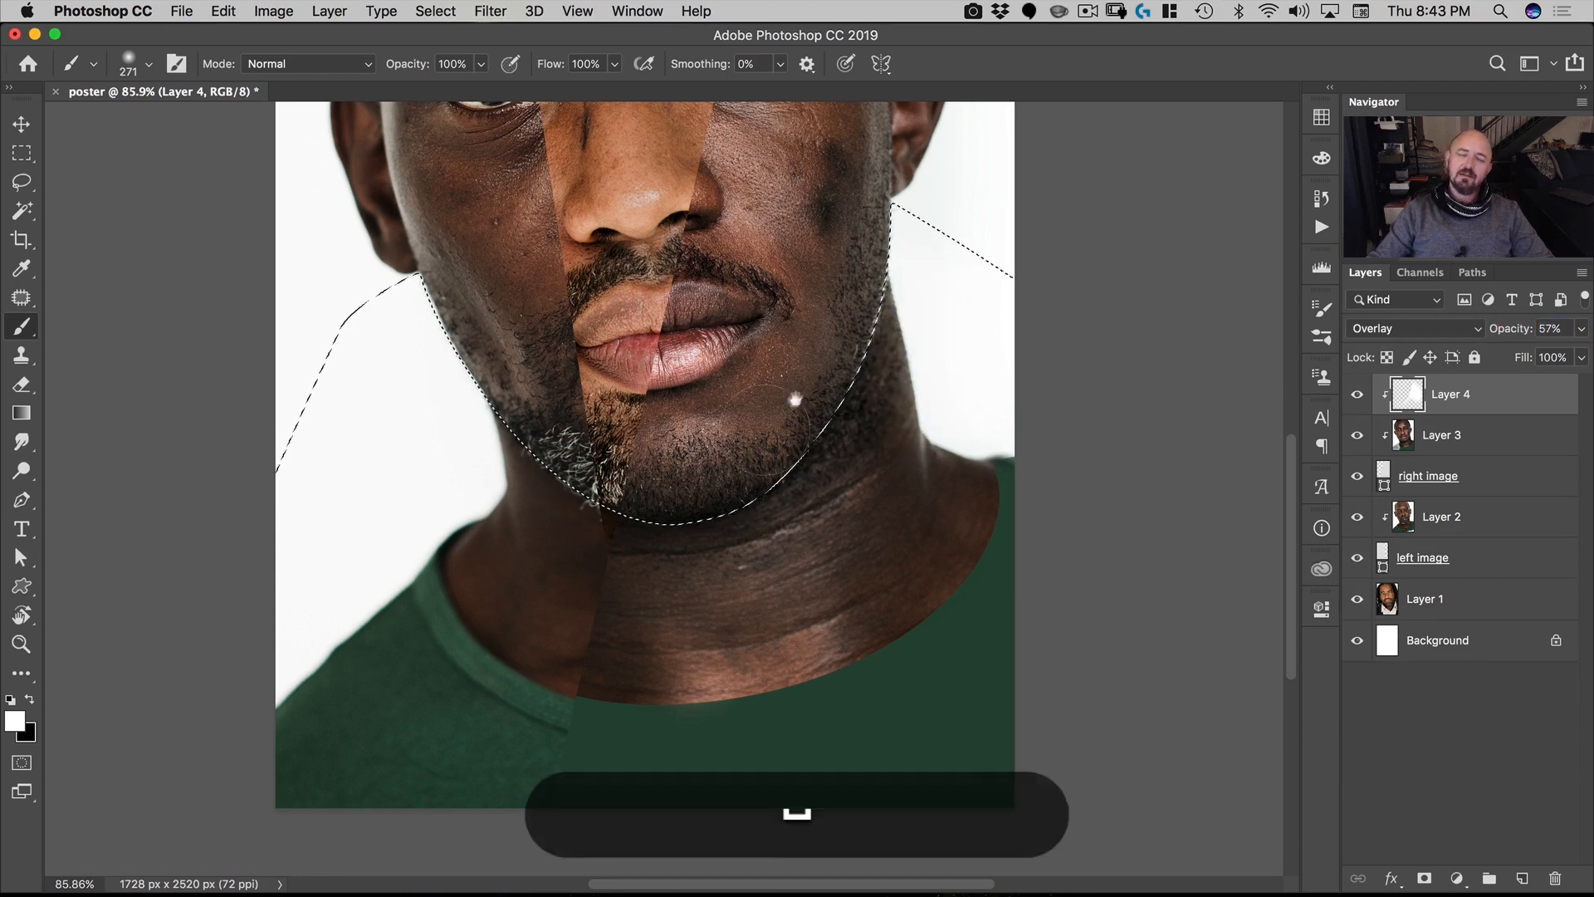
scroll(779, 412, "down", 2)
left_click_drag(915, 403, 937, 456)
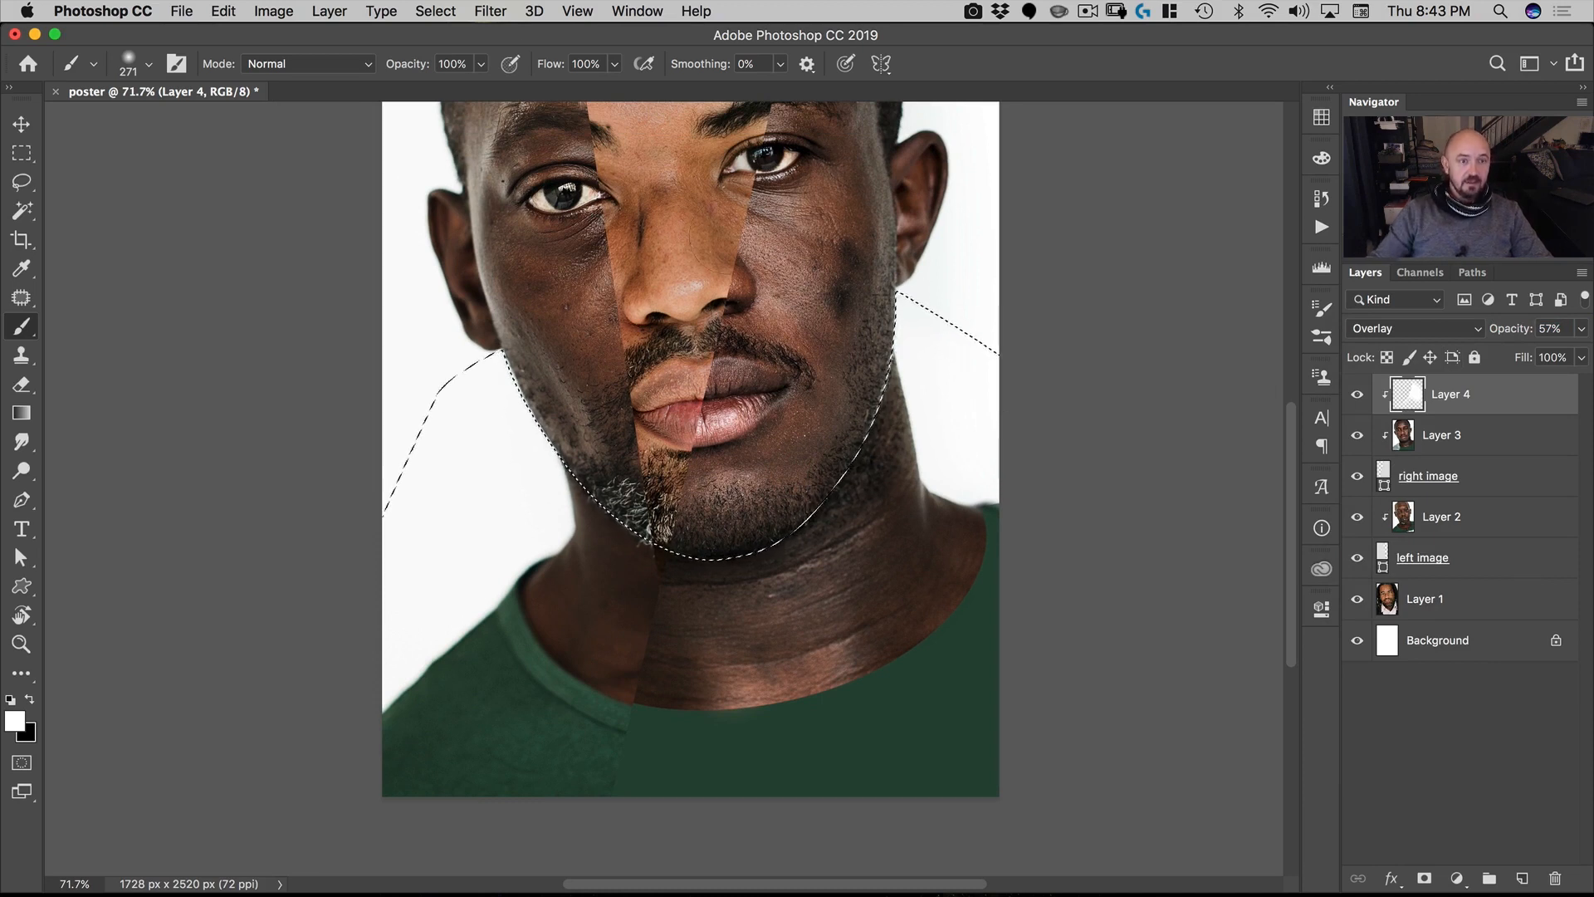
left_click(435, 11)
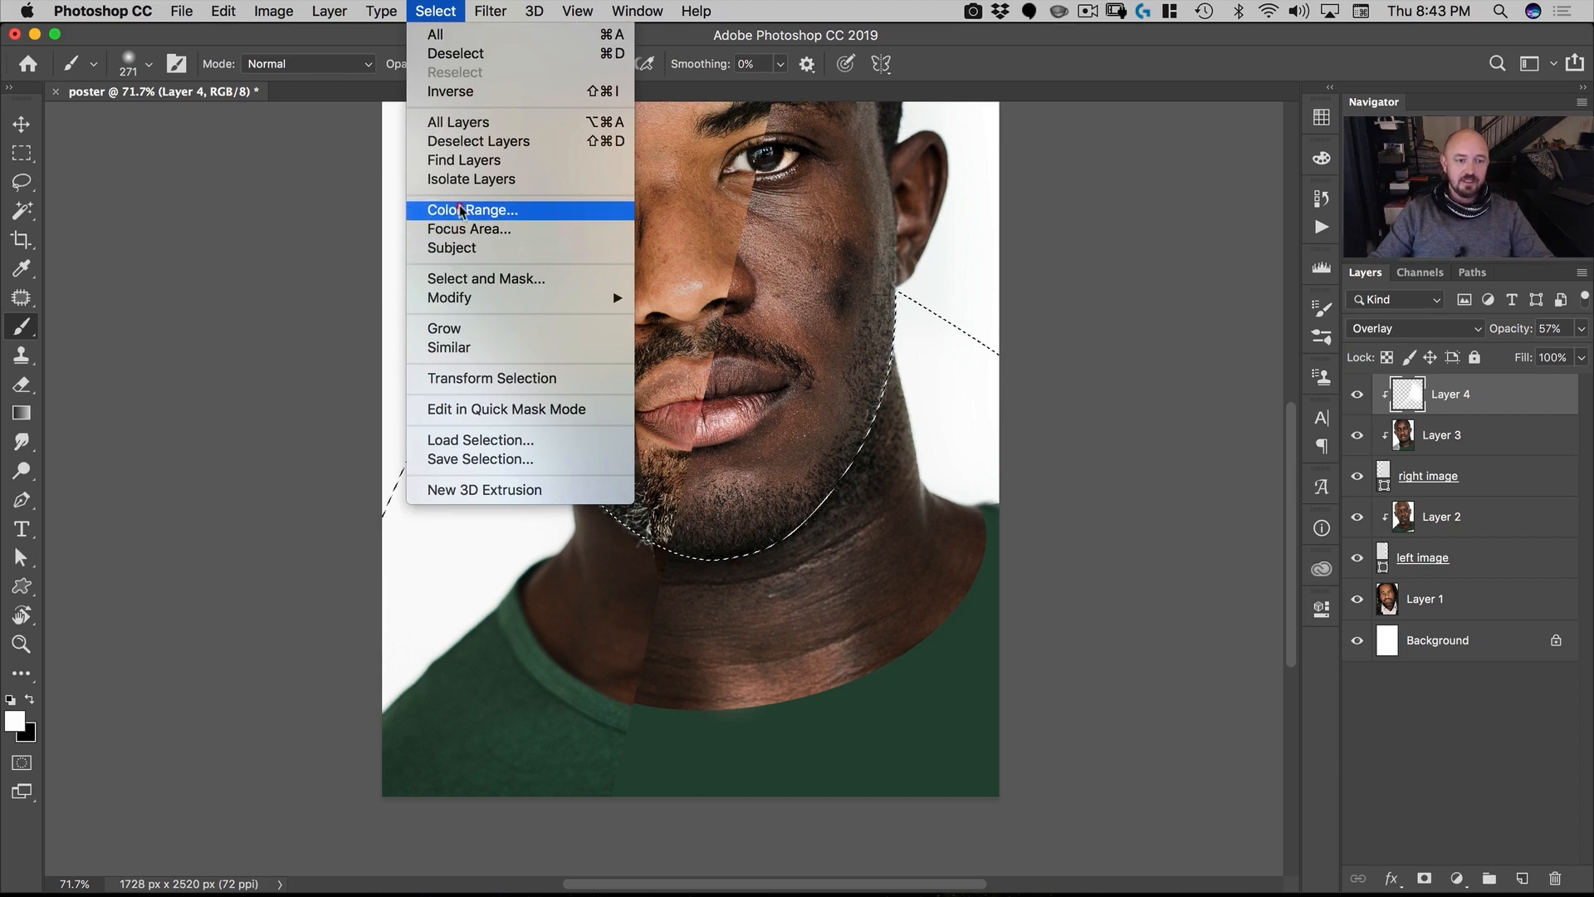
mouse_move(456, 305)
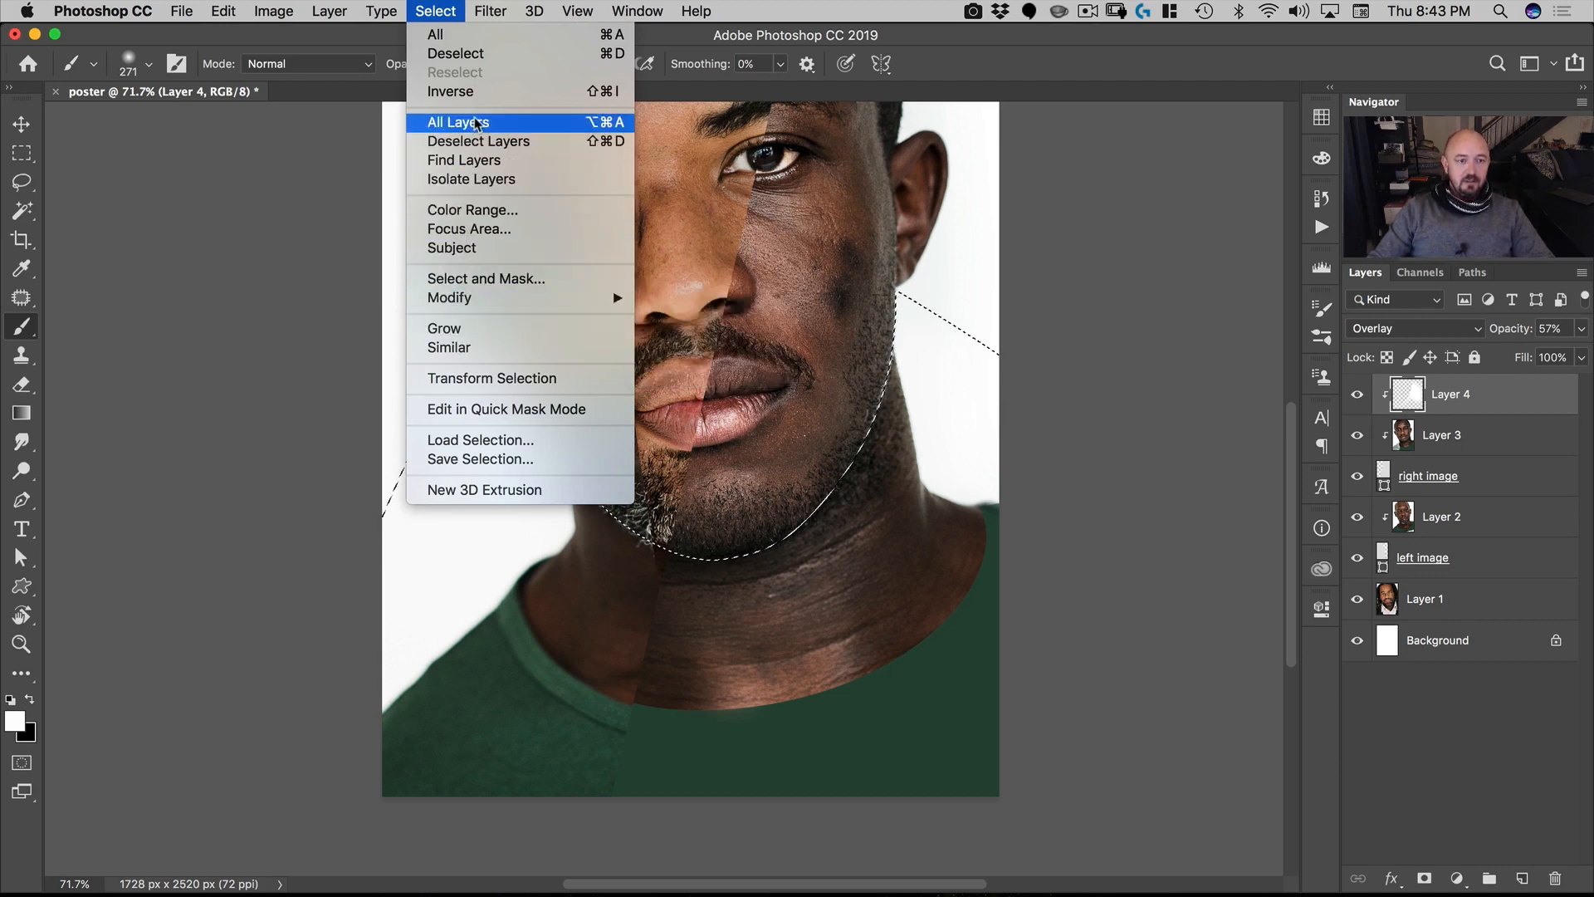
left_click(476, 91)
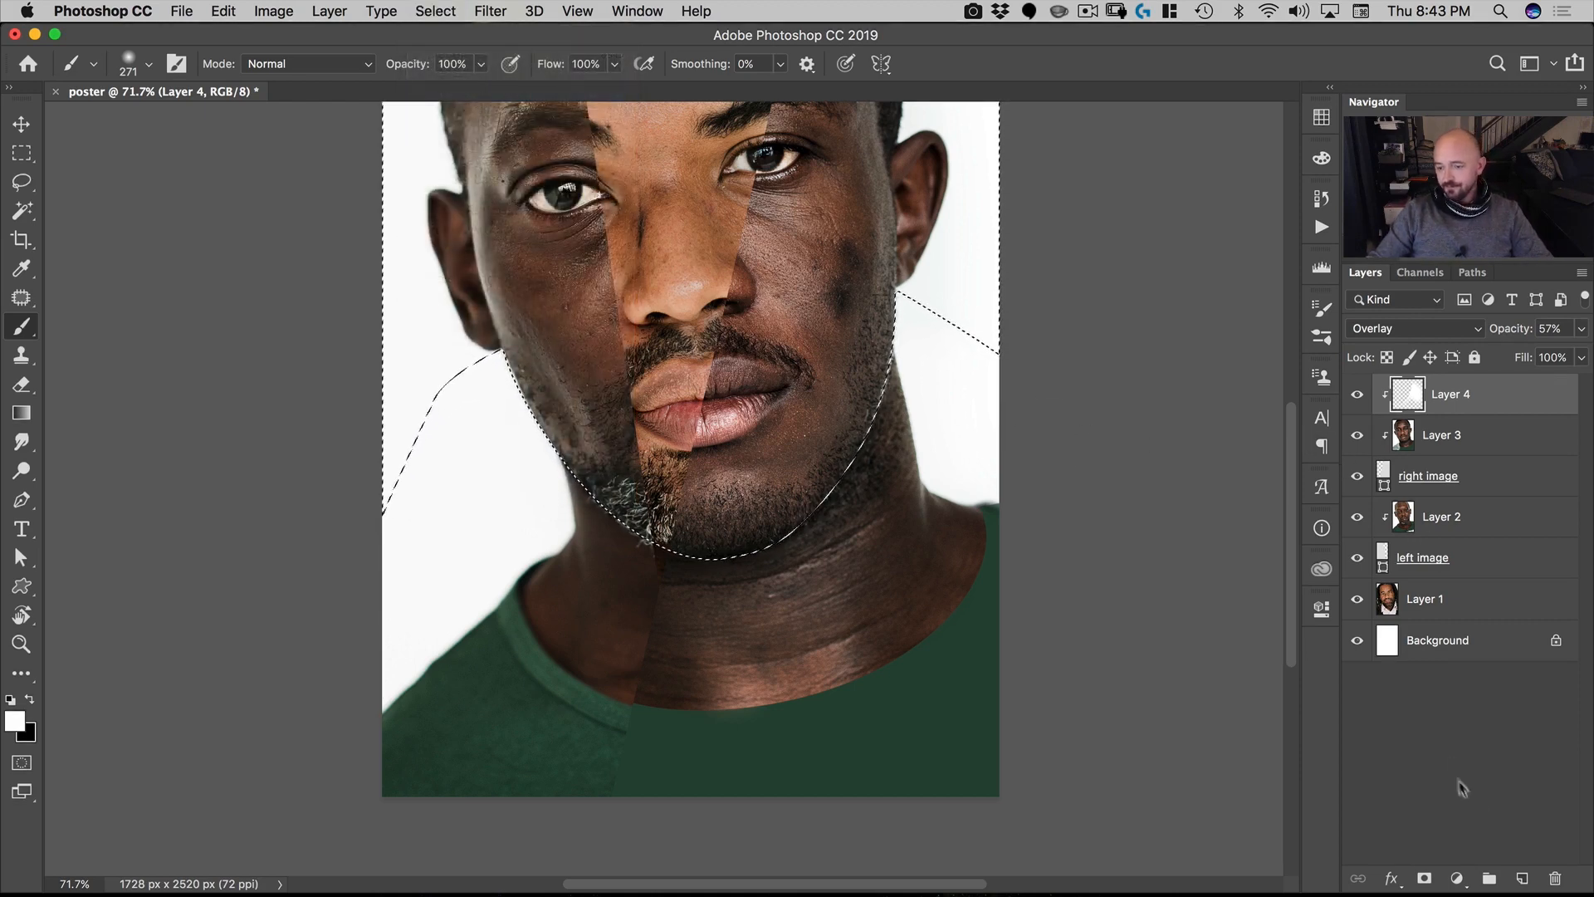
Step: Add a new layer above Layer 4, brush soft white along both sides of the jaw inside the selection, and deselect
left_click(1522, 877)
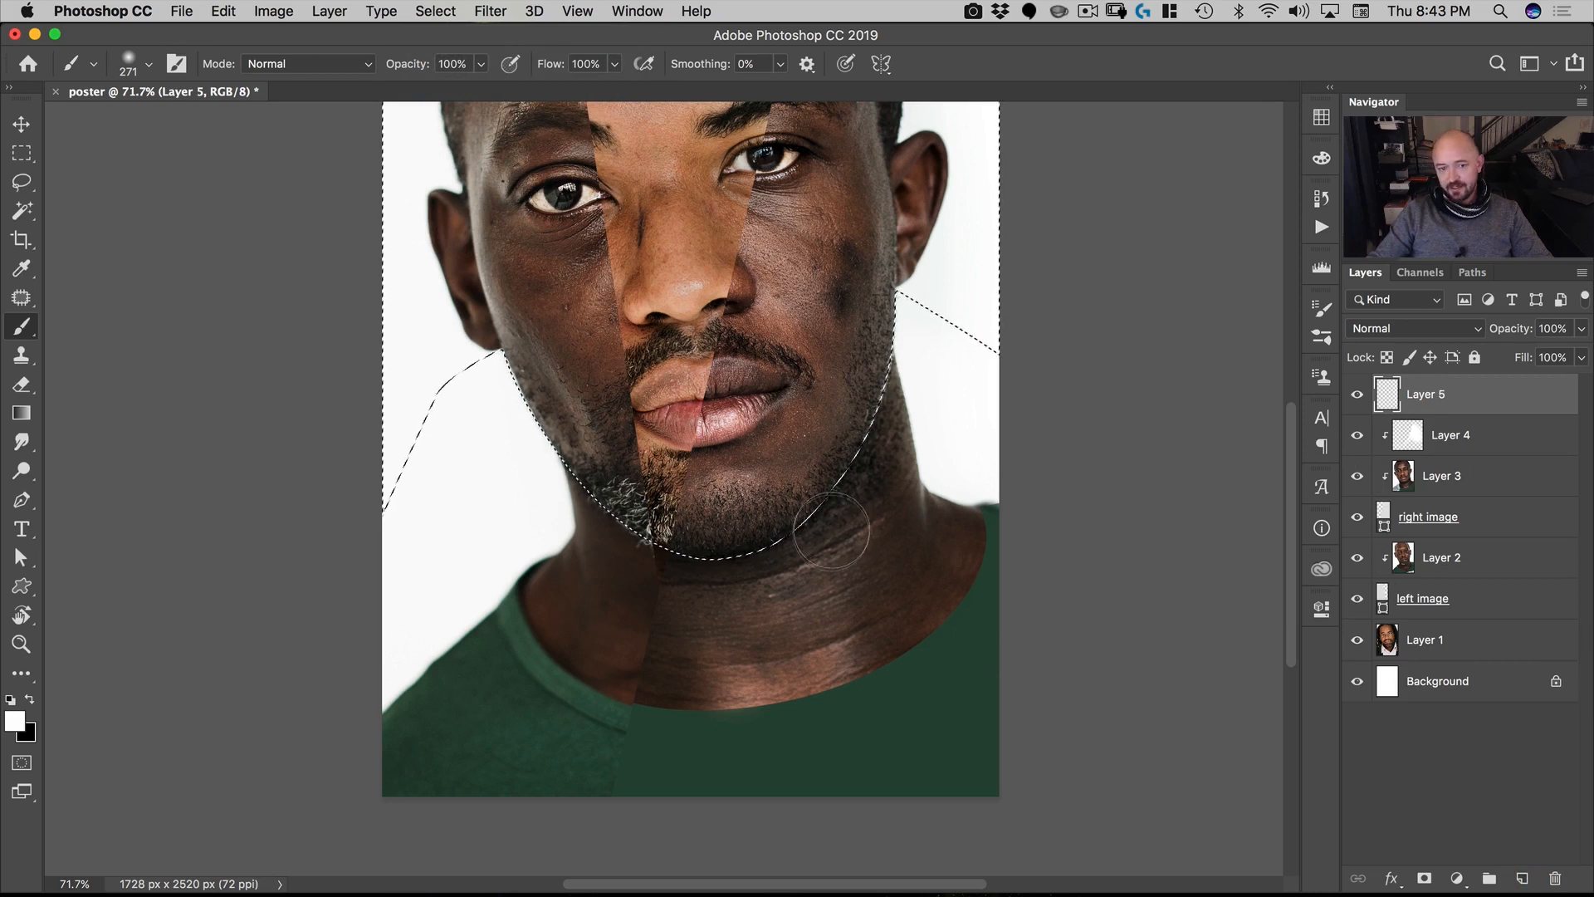
mouse_move(785, 540)
left_mouse_down()
mouse_move(904, 384)
mouse_move(764, 586)
left_mouse_up()
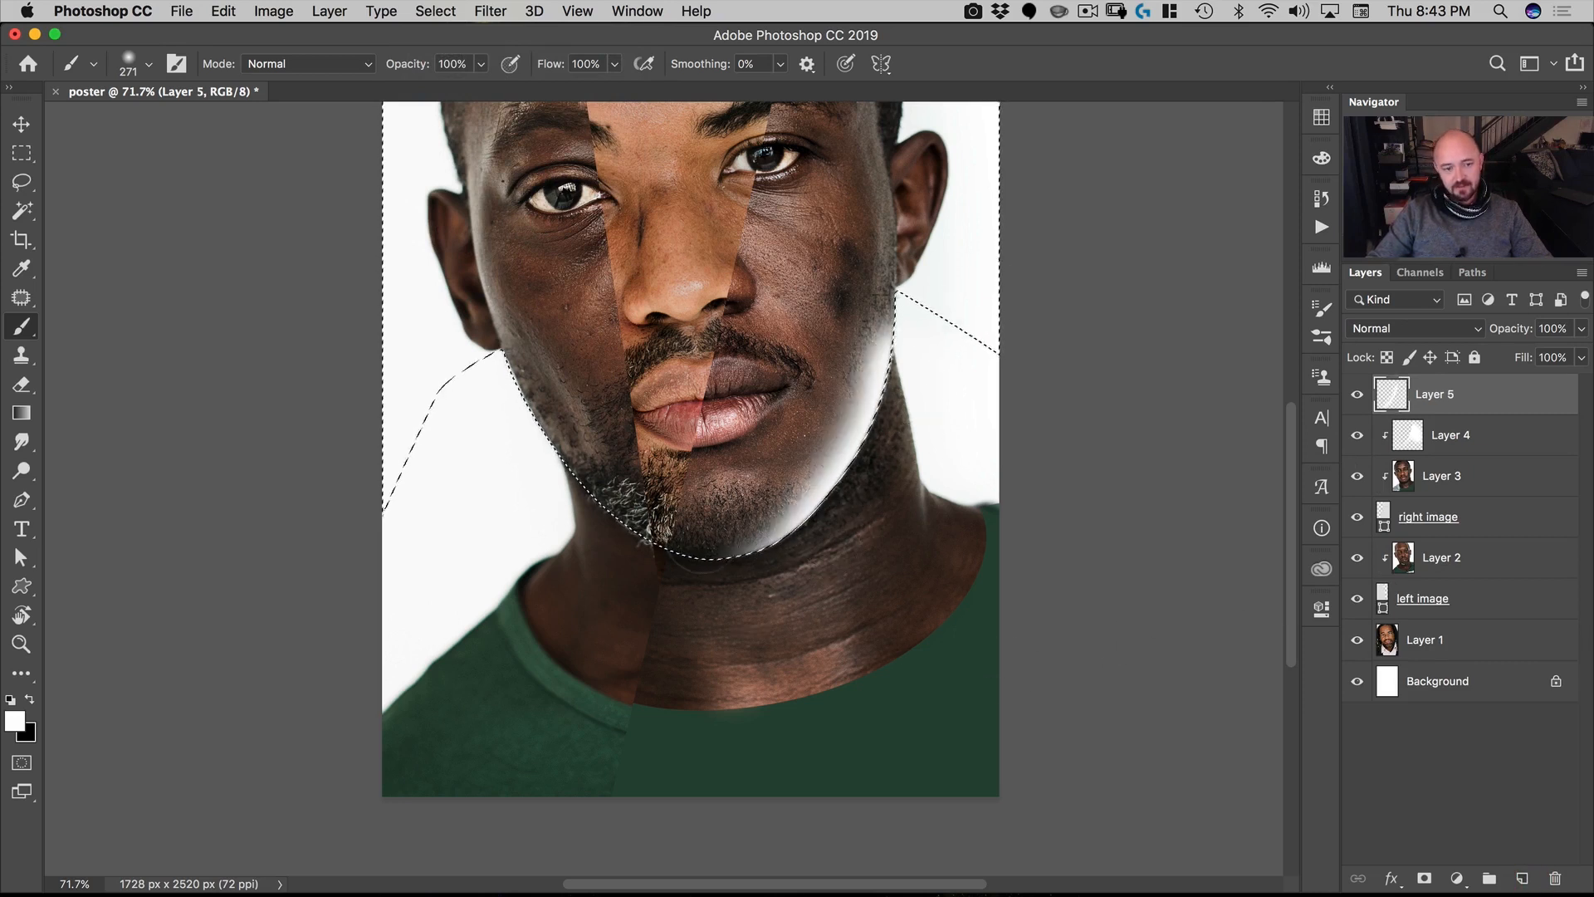
mouse_move(499, 396)
left_mouse_down()
mouse_move(582, 517)
mouse_move(523, 565)
mouse_move(496, 539)
mouse_move(577, 554)
left_mouse_up()
key("cmd+d")
key("v")
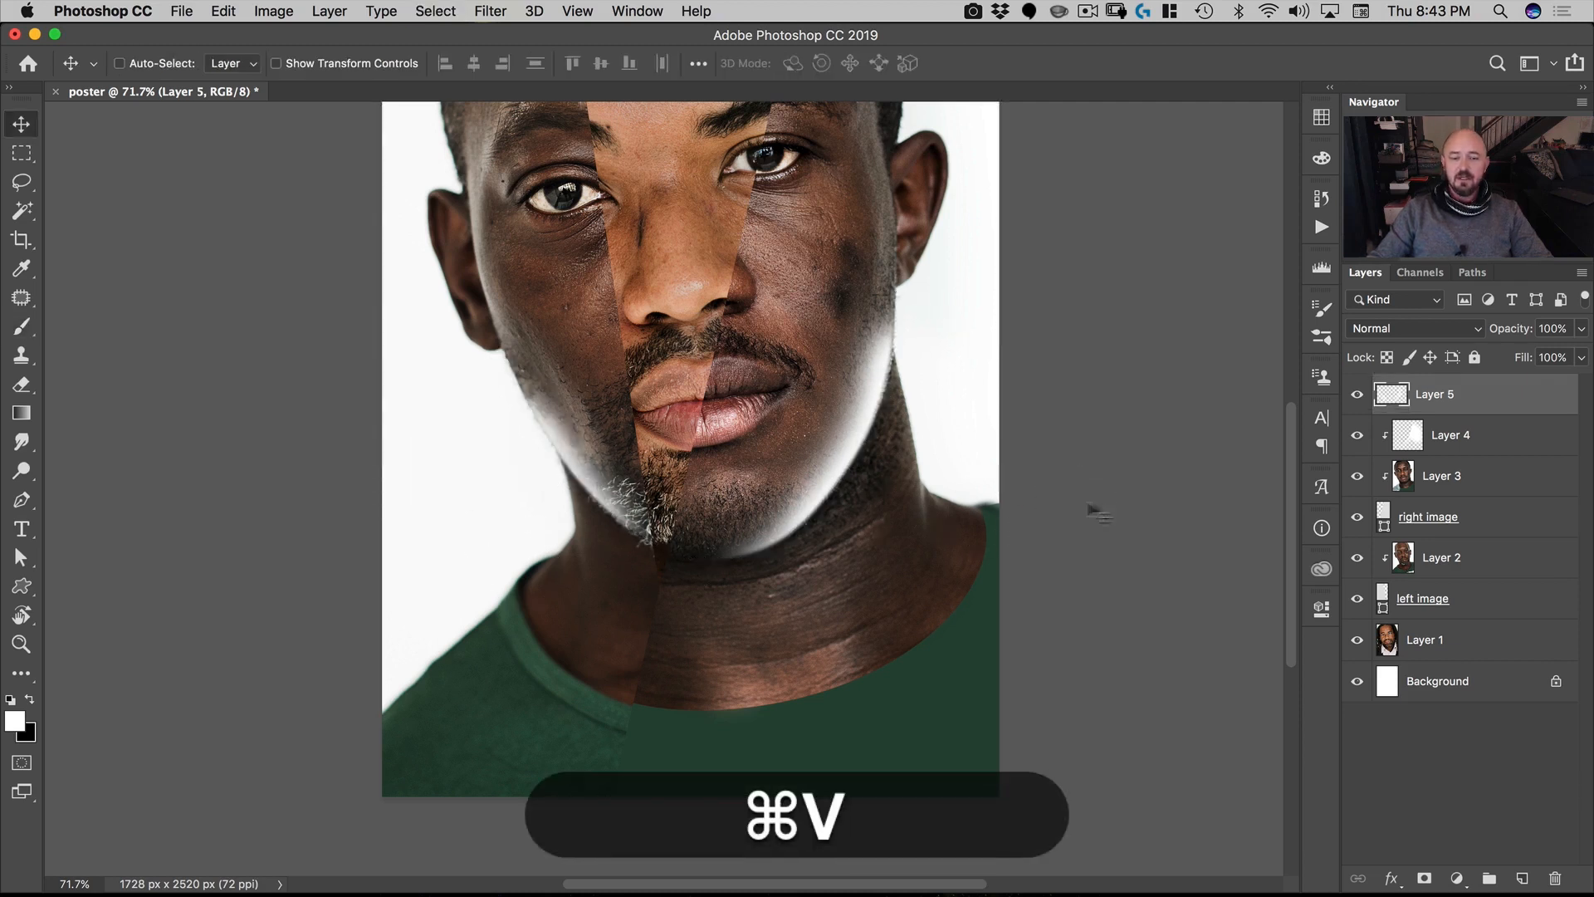
Step: Set Layer 5 to the Overlay blend mode and toggle Layer 4's visibility to compare the jaw with and without it
left_click(1391, 328)
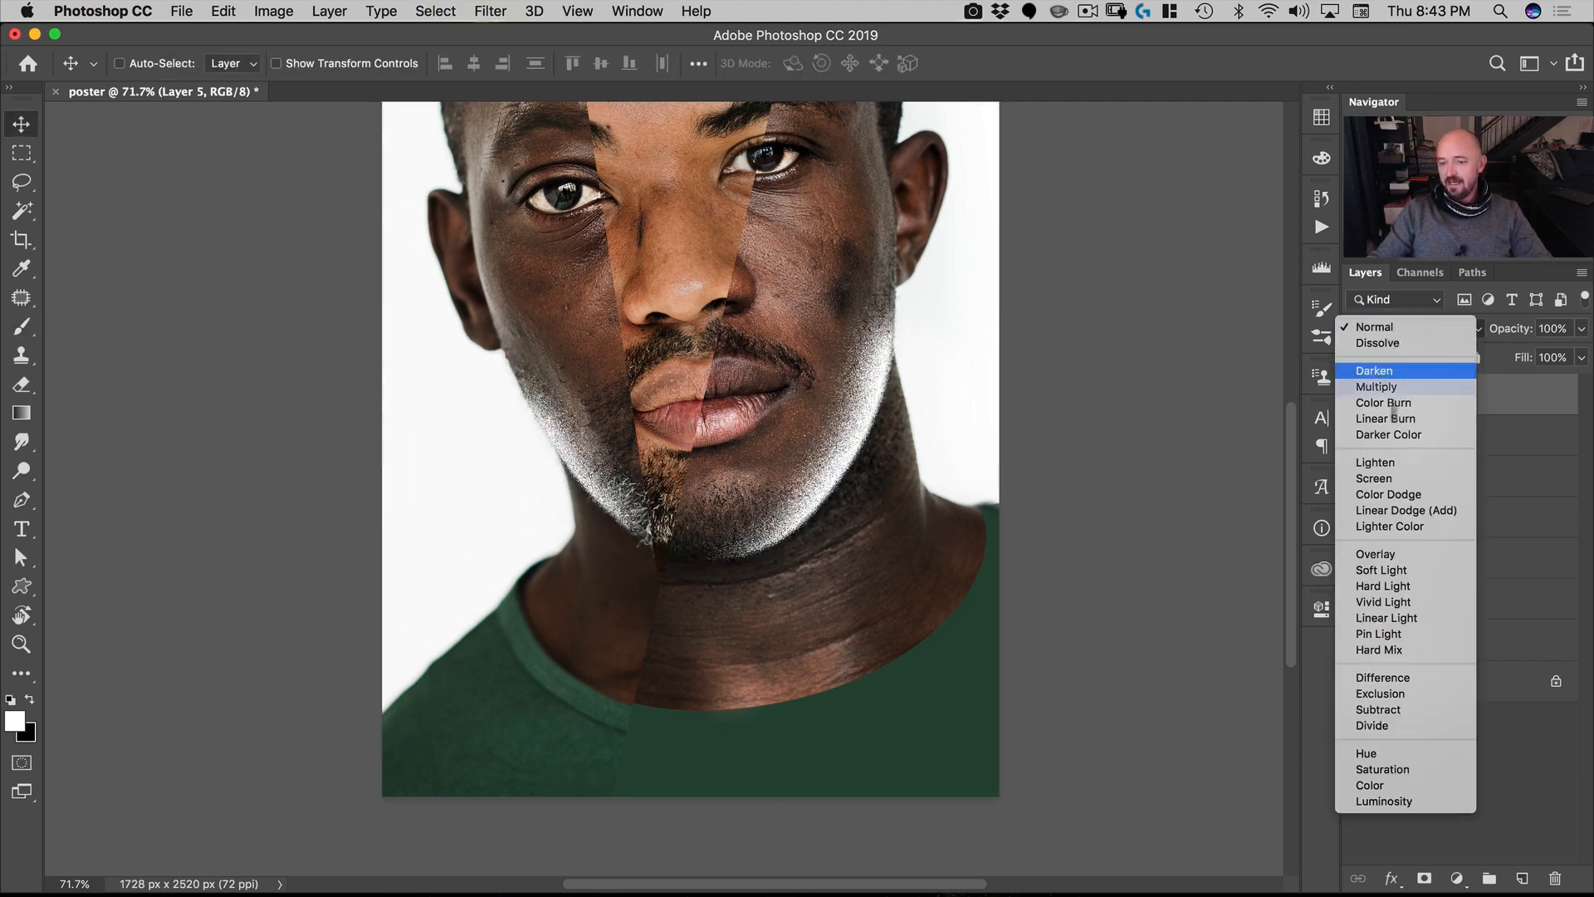
left_click(1381, 554)
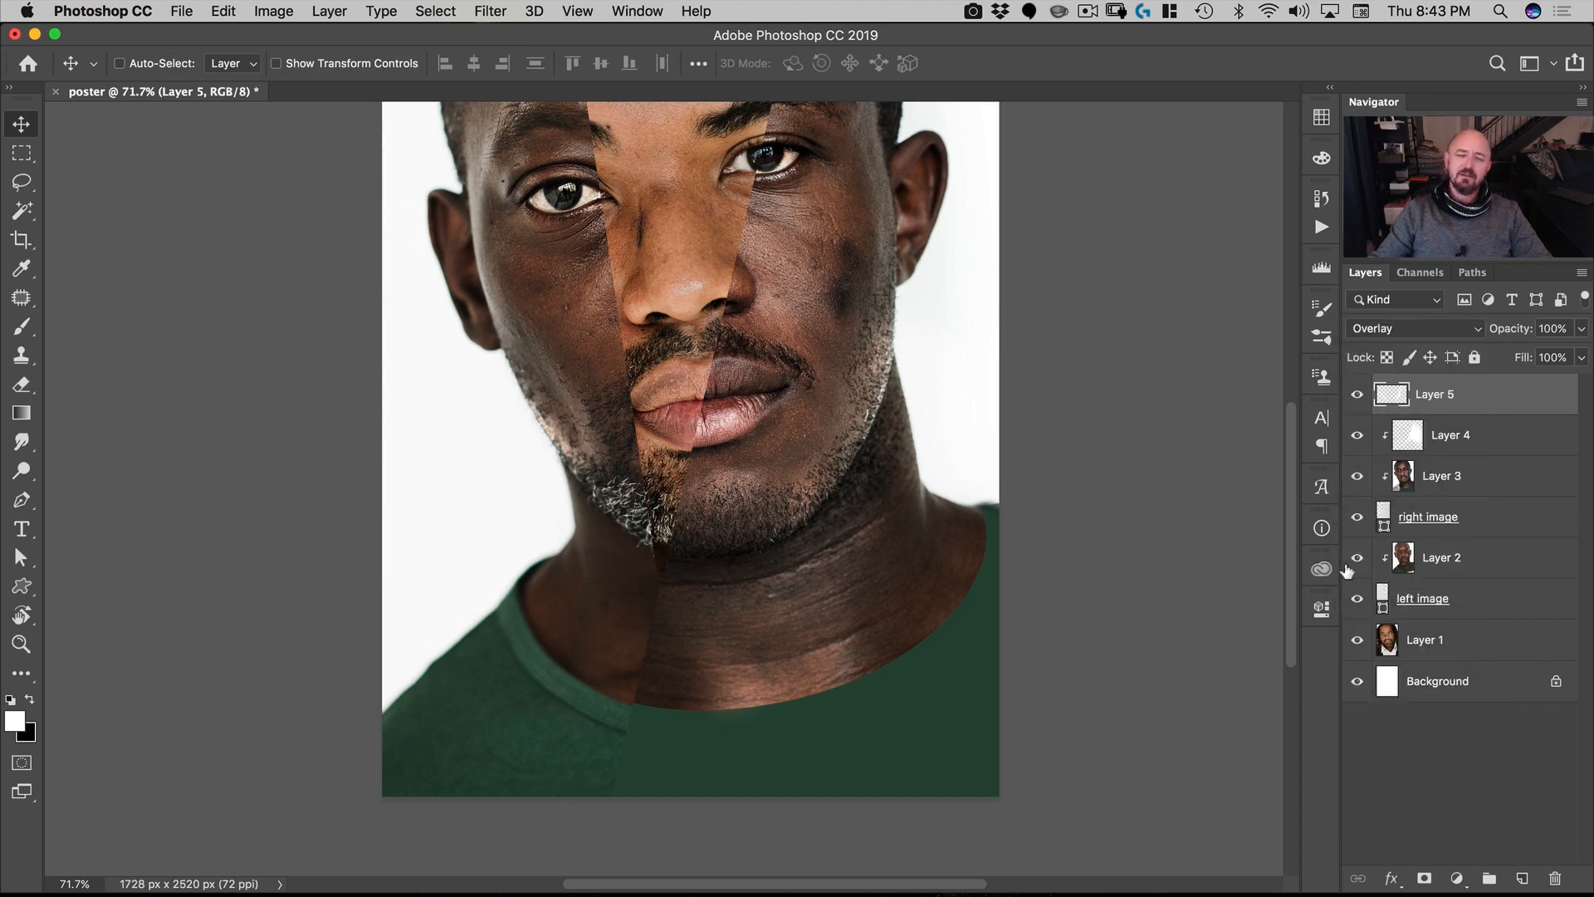
left_click(1356, 436)
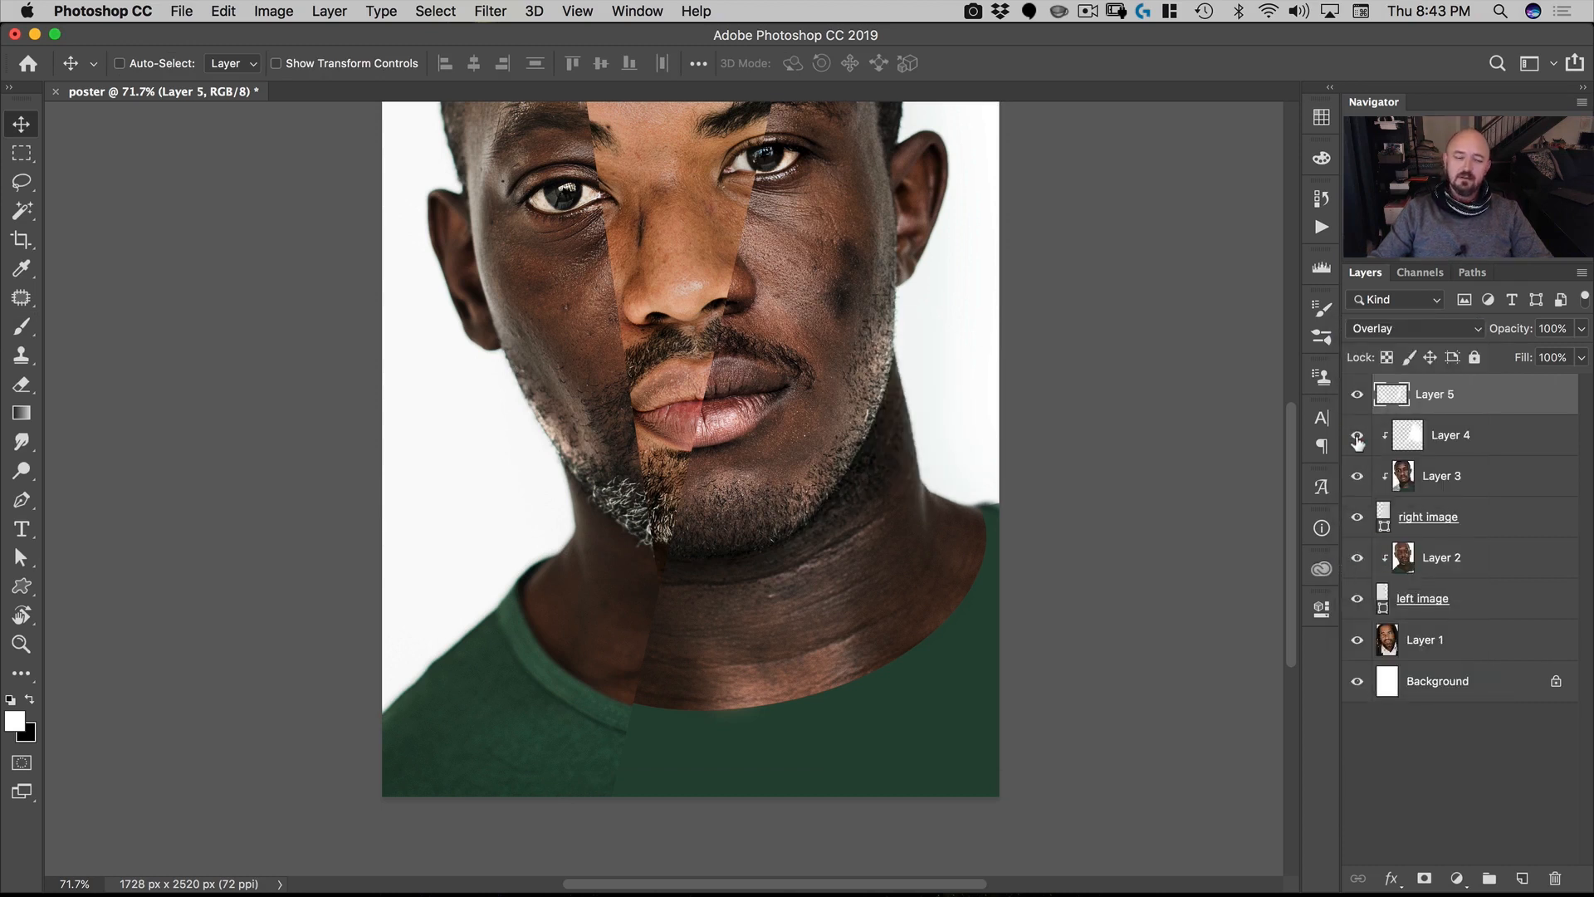
left_click(1356, 436)
left_click(1357, 436)
left_click(1356, 438)
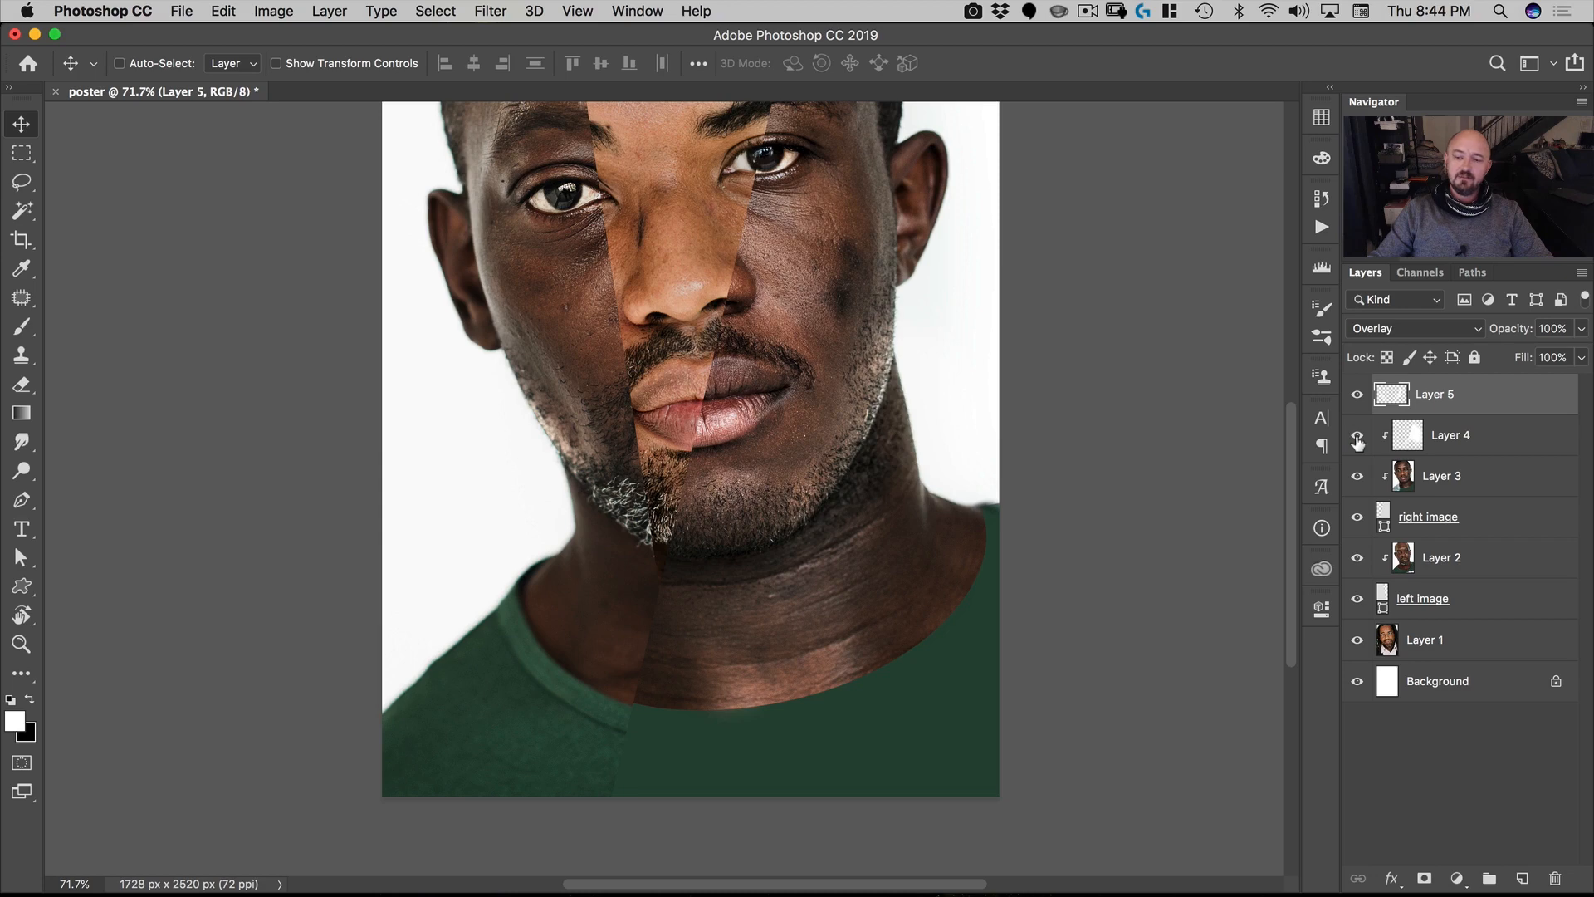
Step: Add a layer mask to Layer 5 and paint black on it to hide the highlight along the left jaw
key("super+minus")
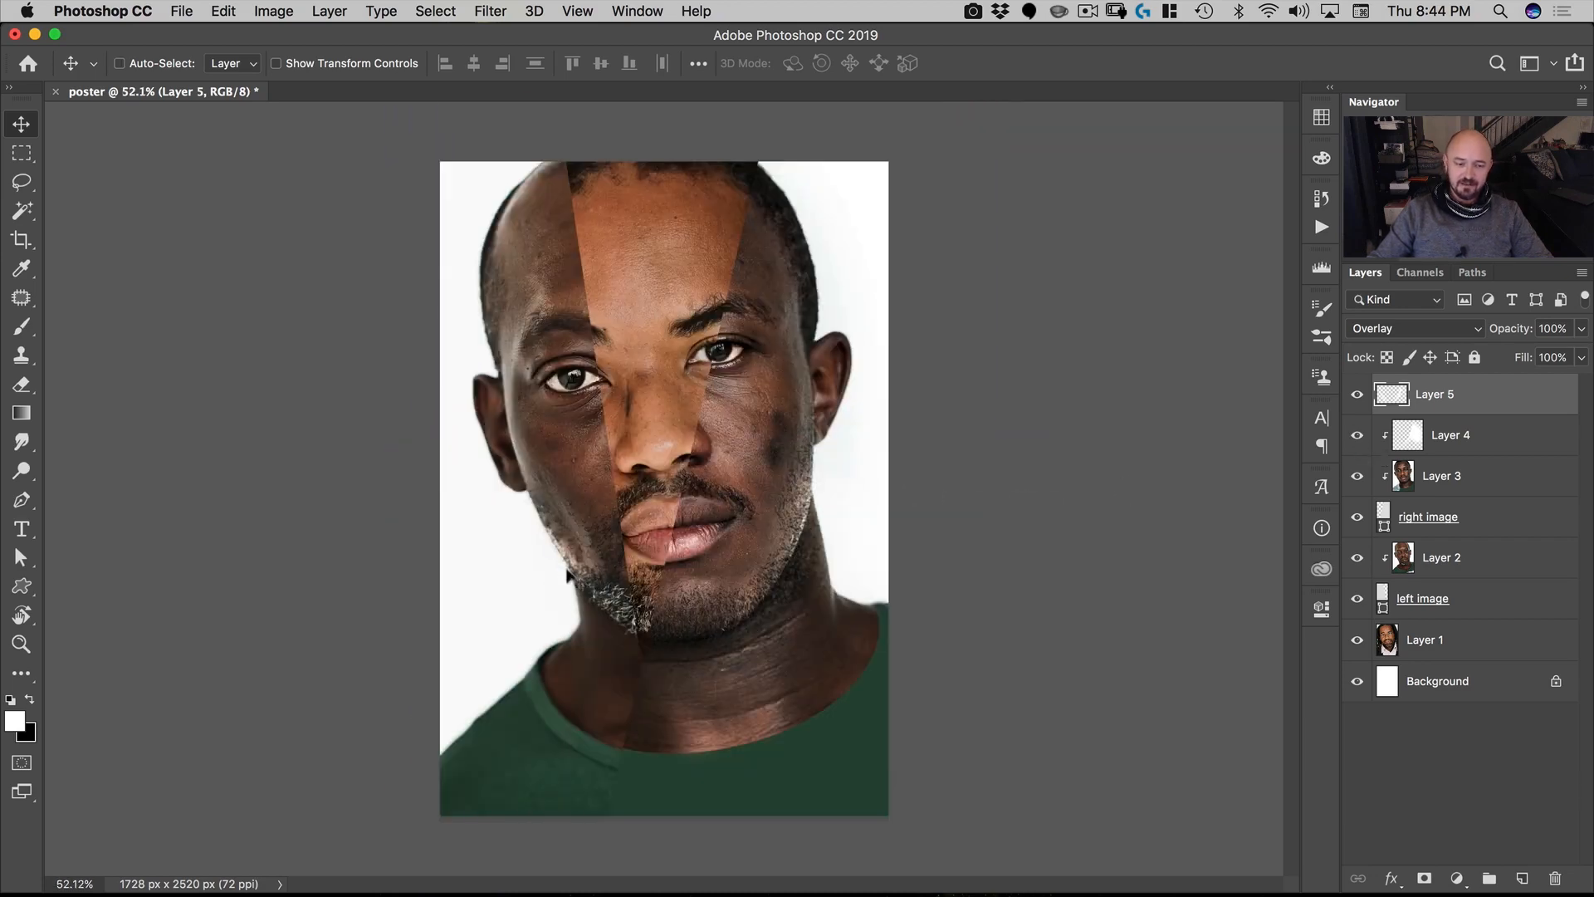
left_click(1434, 878)
key("b")
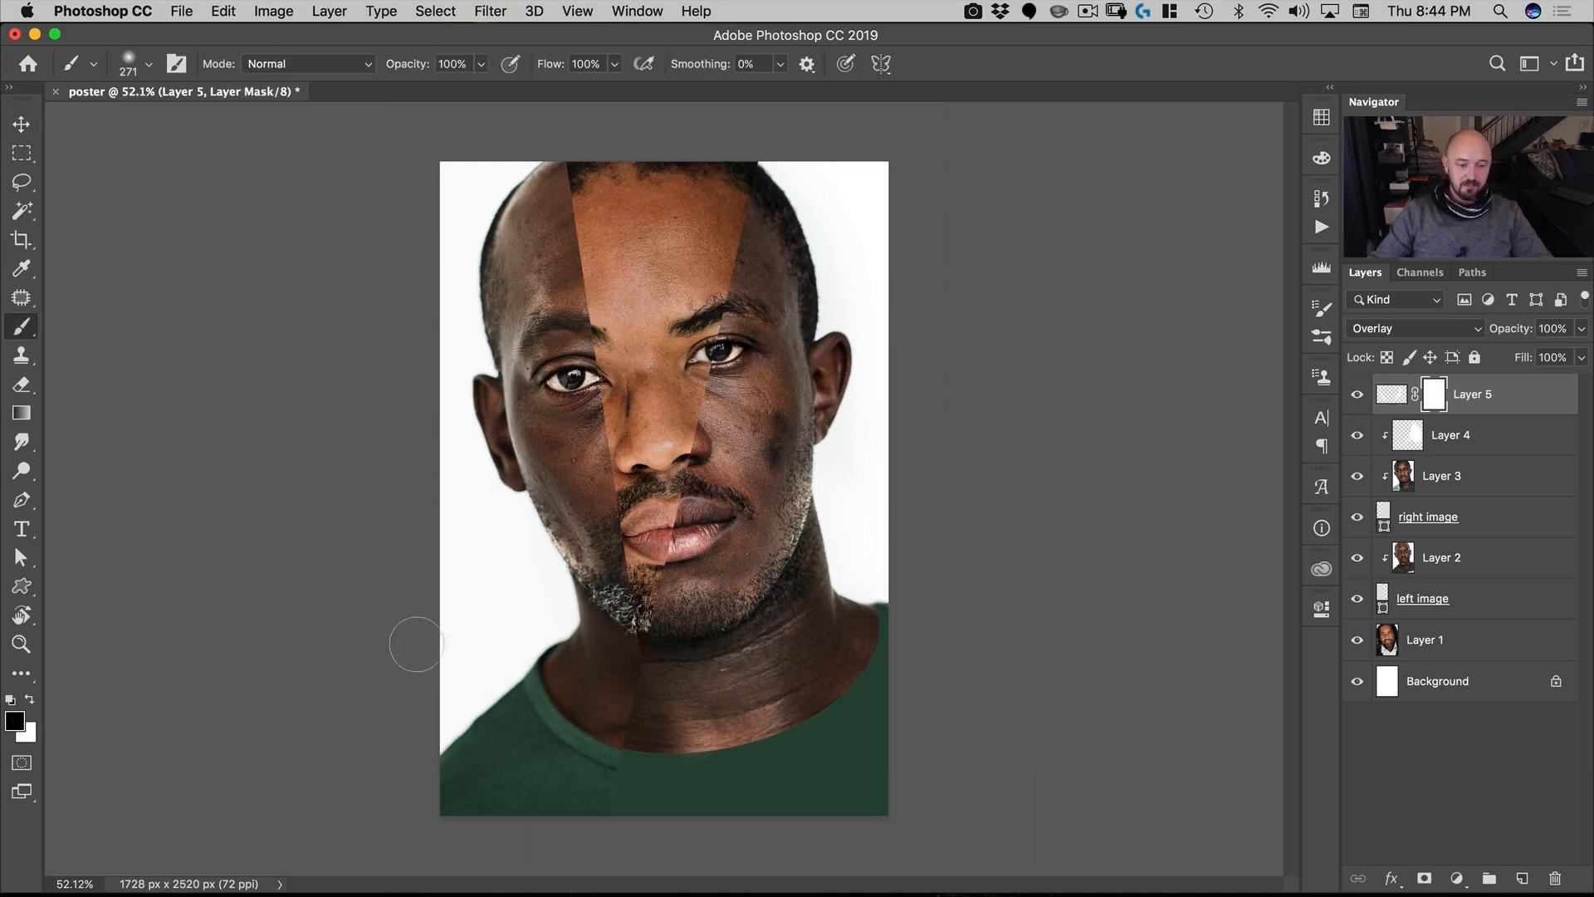
mouse_move(542, 564)
left_mouse_down()
mouse_move(586, 565)
mouse_move(577, 536)
mouse_move(595, 510)
left_mouse_up()
key("v")
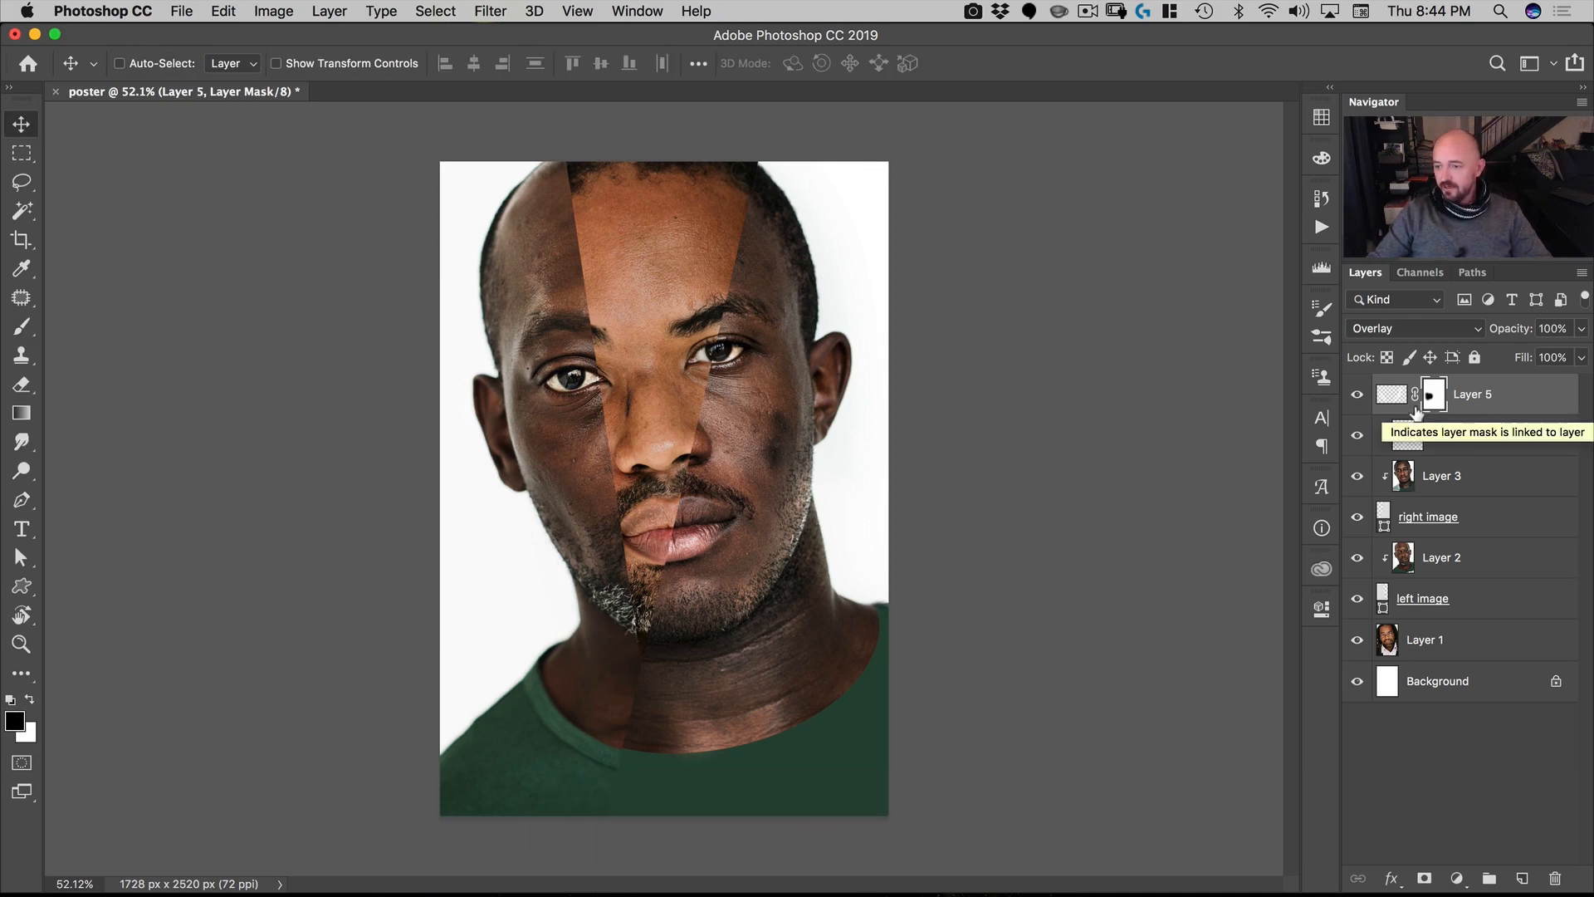
Step: Try stamping all visible layers into a new top layer named "merged", and delete that layer
left_click(1522, 878)
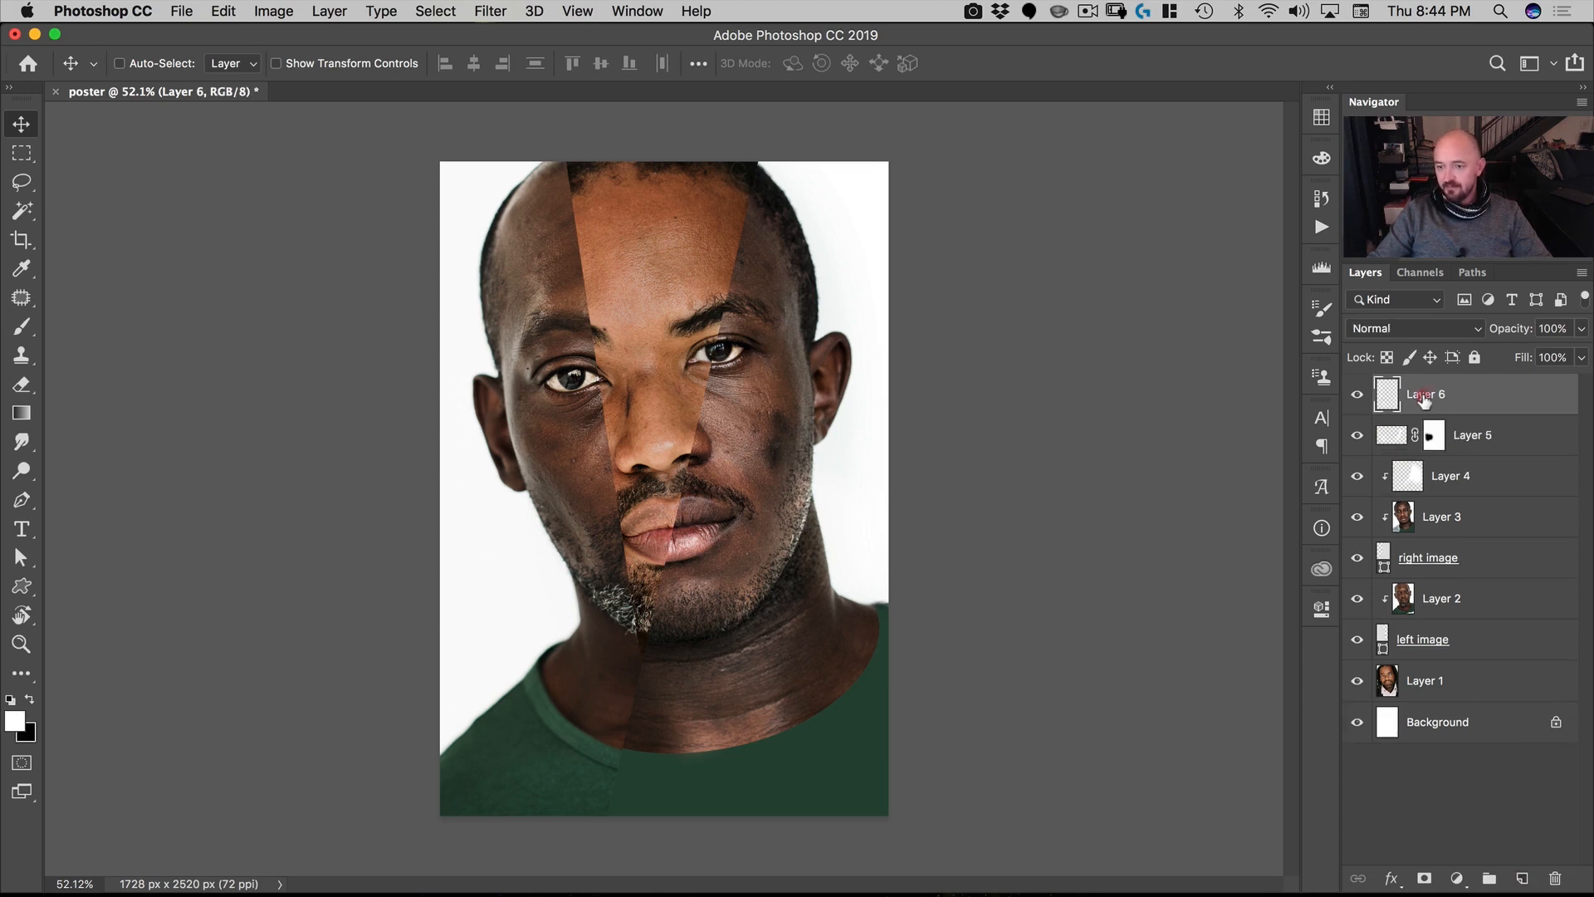
double_click(1423, 395)
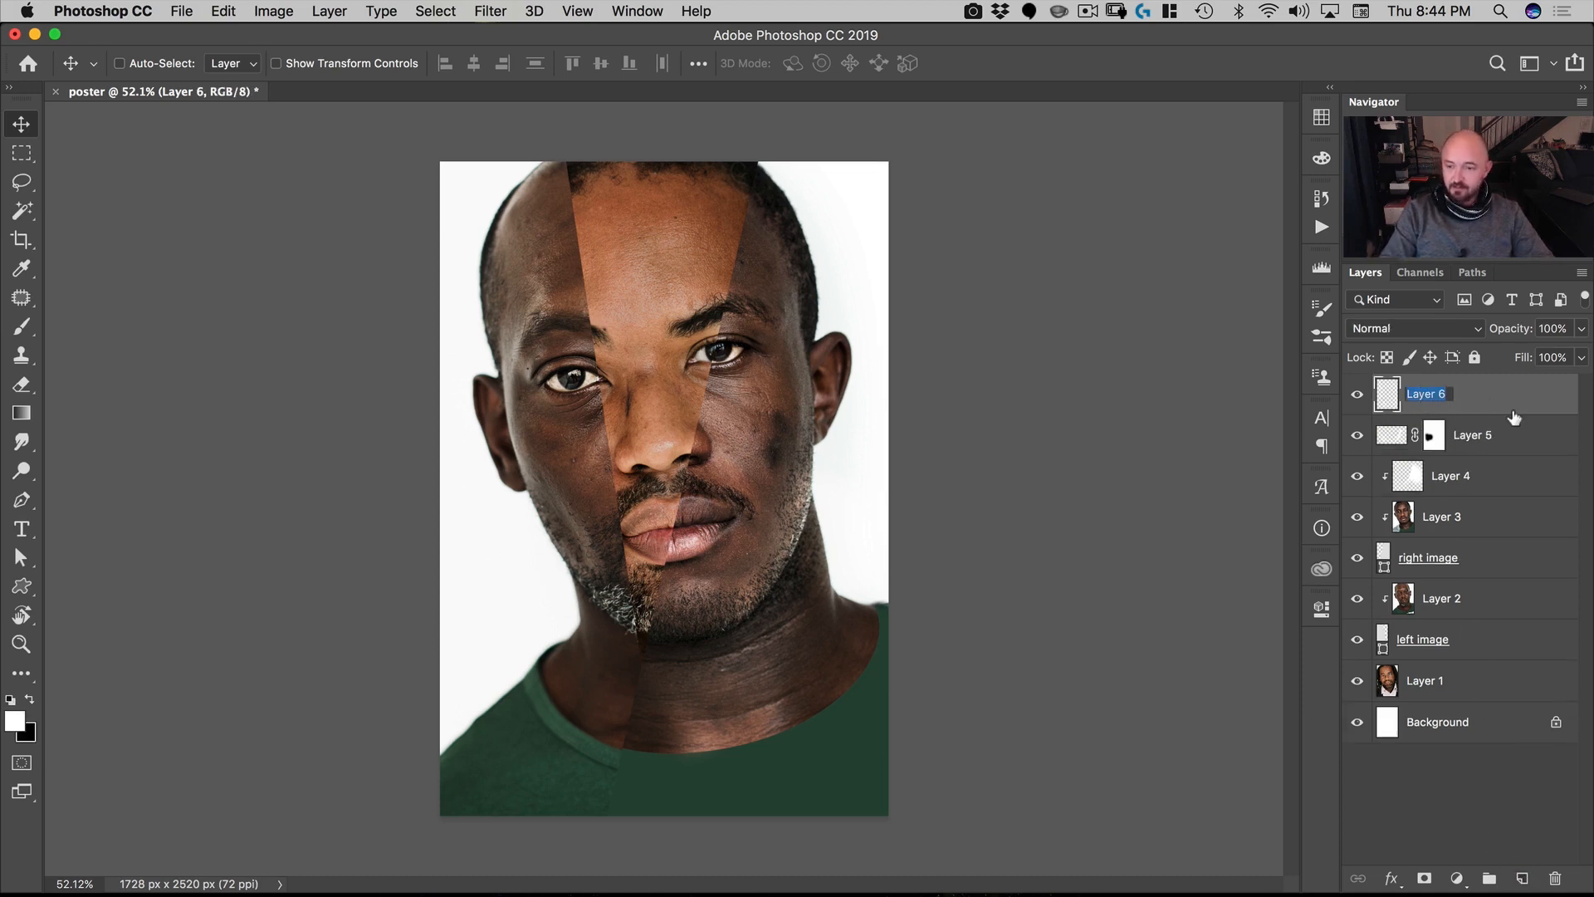
type("merged")
key("Return")
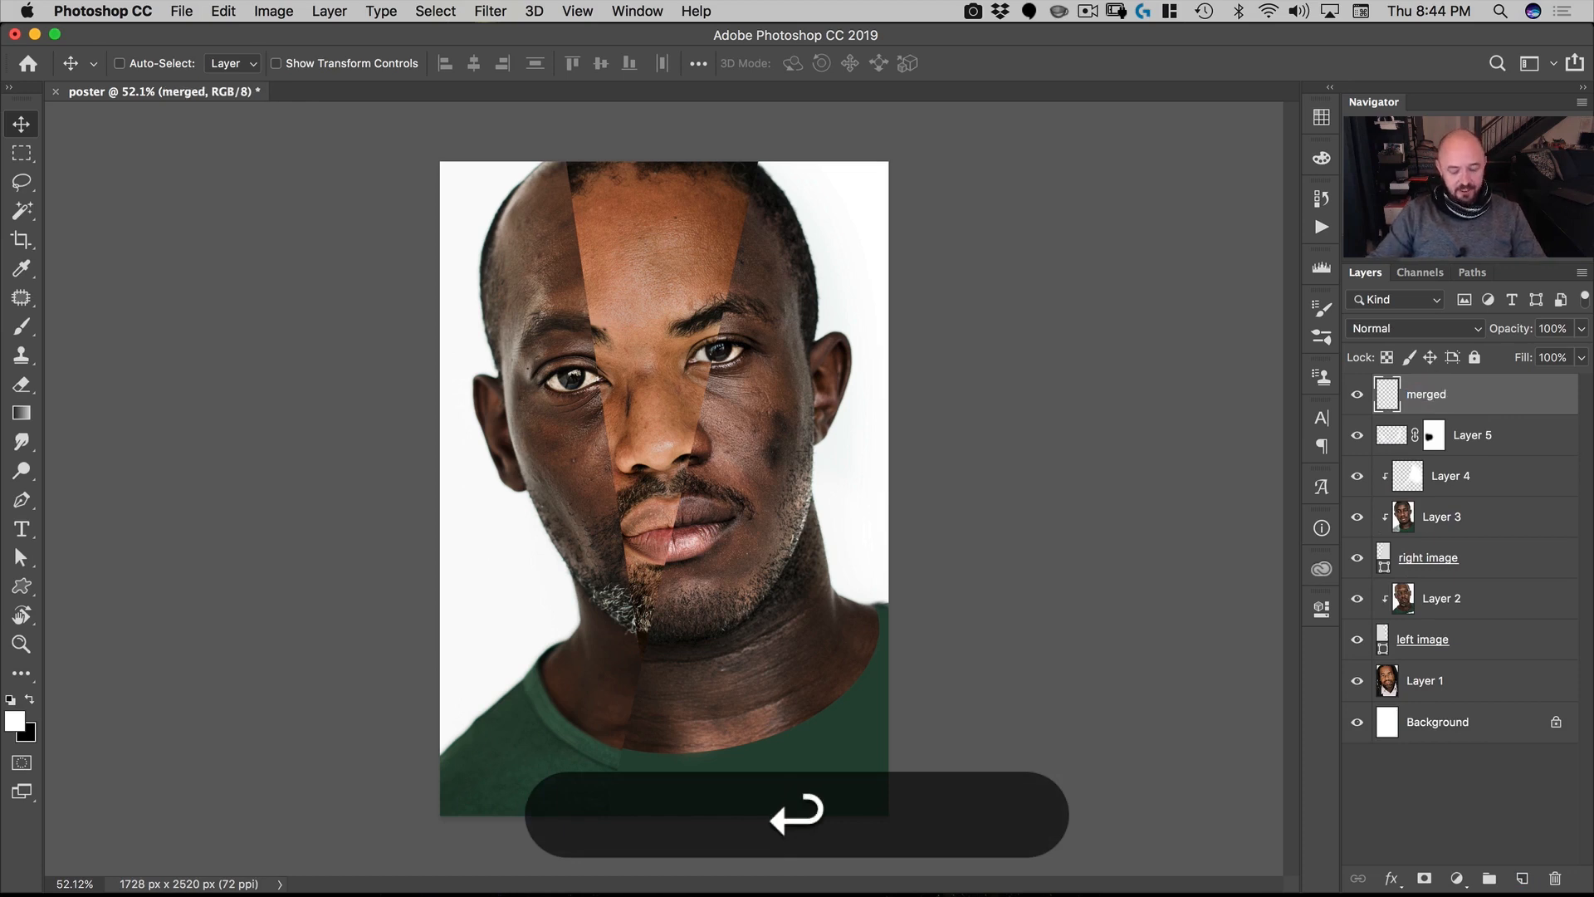
key("shift")
key("alt")
key("super")
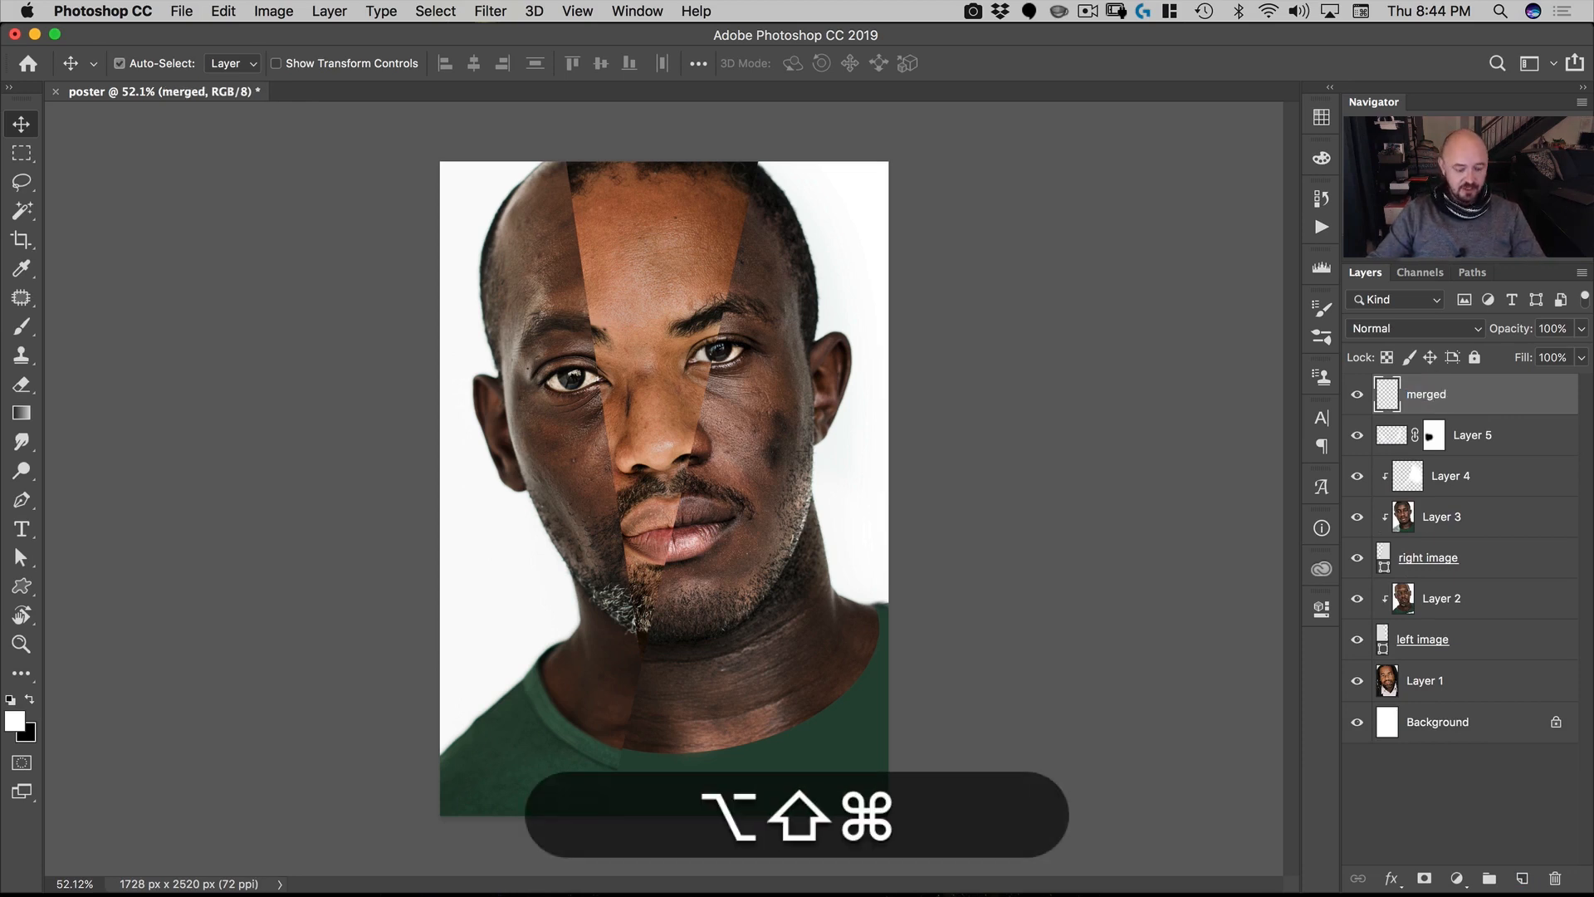
key("alt+shift+super+e")
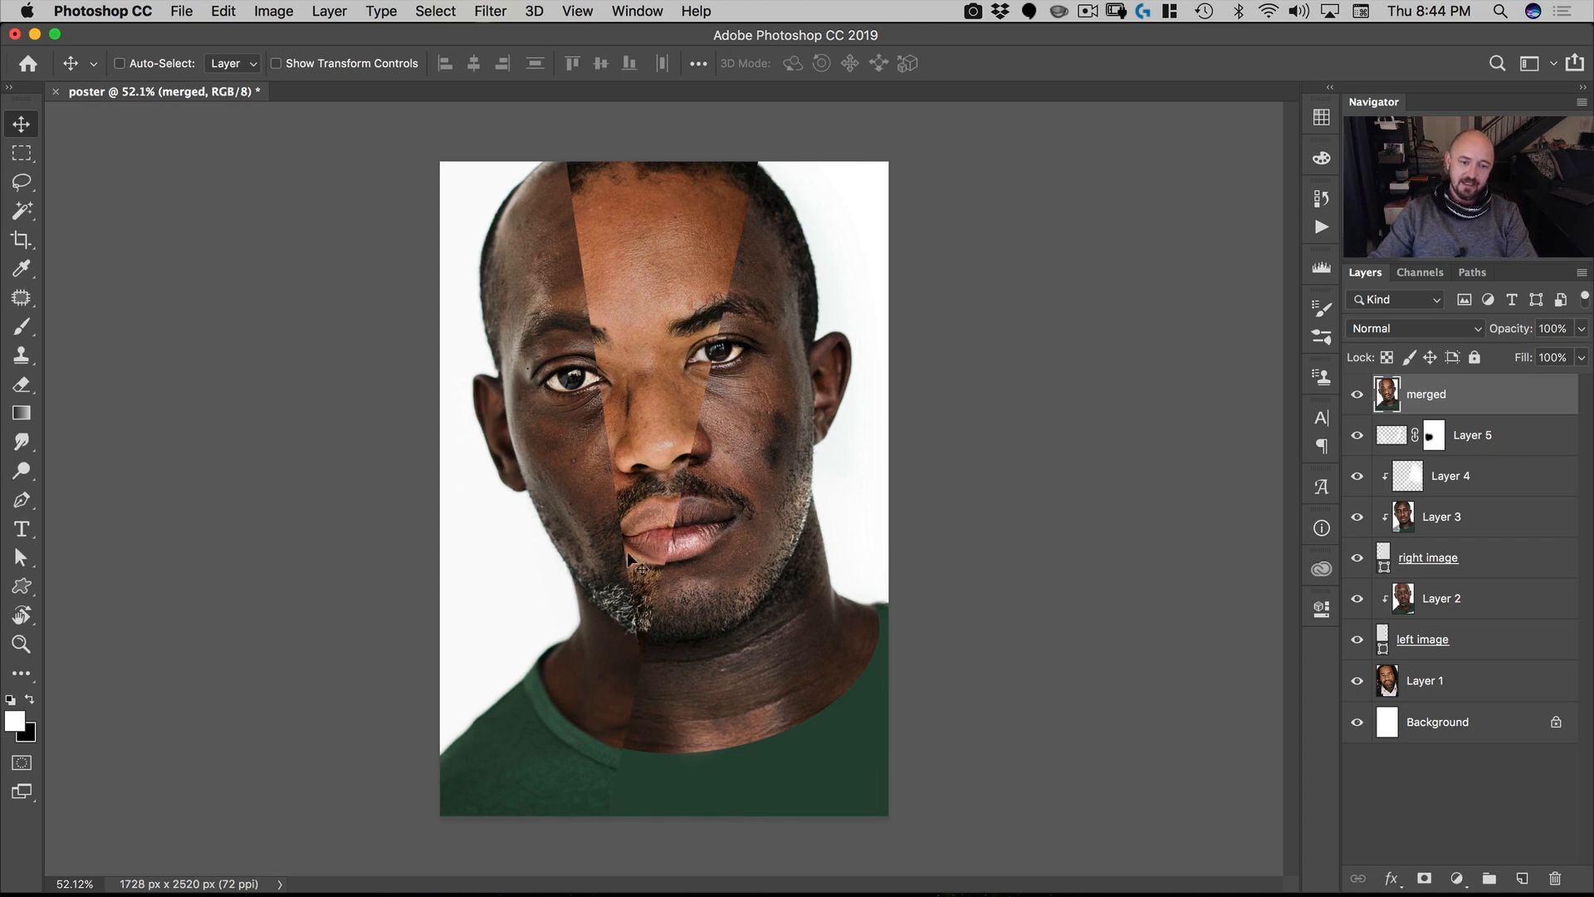
key("Delete")
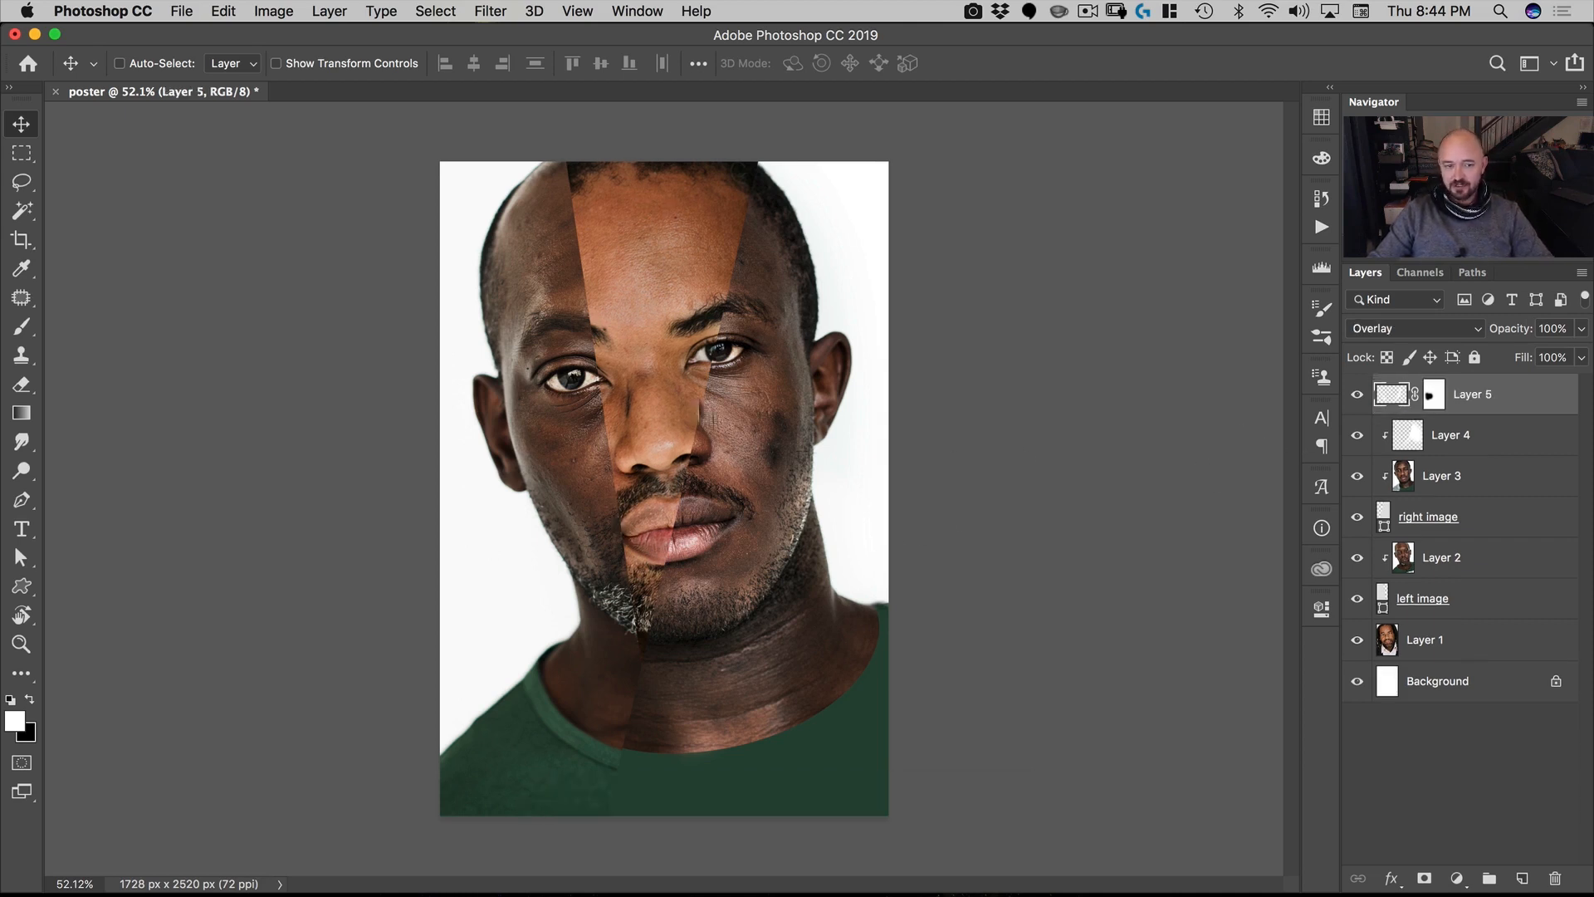
Step: Add a Curves adjustment above Layer 1, lowering the midtones to input 117, output 94, with a highlight point at input 209, output 204
left_click(1387, 643)
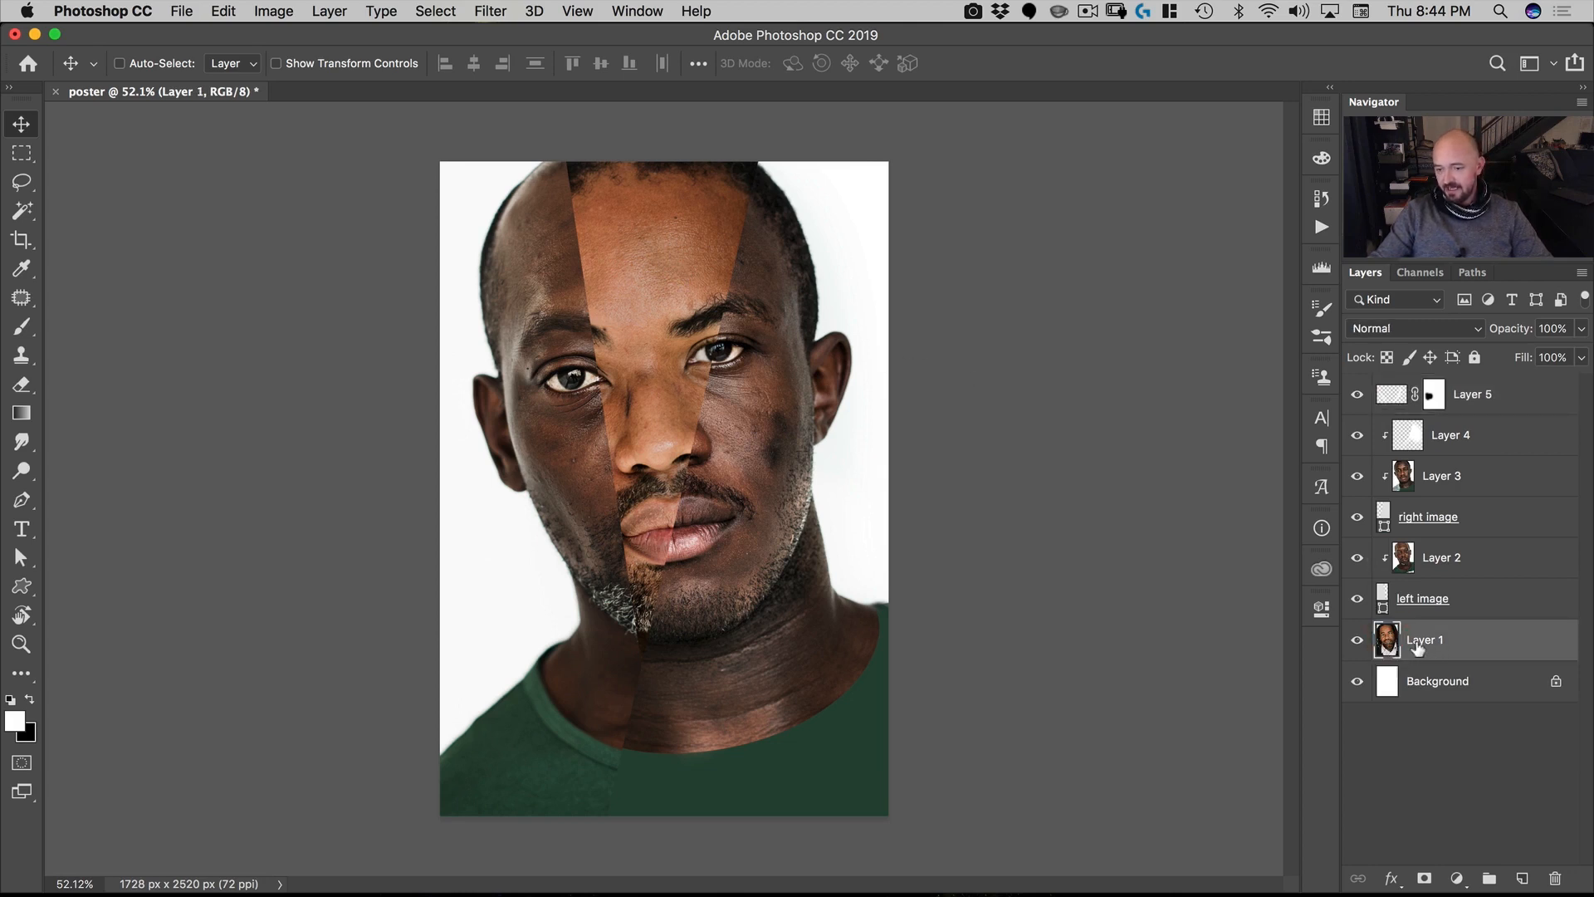
left_click(1456, 877)
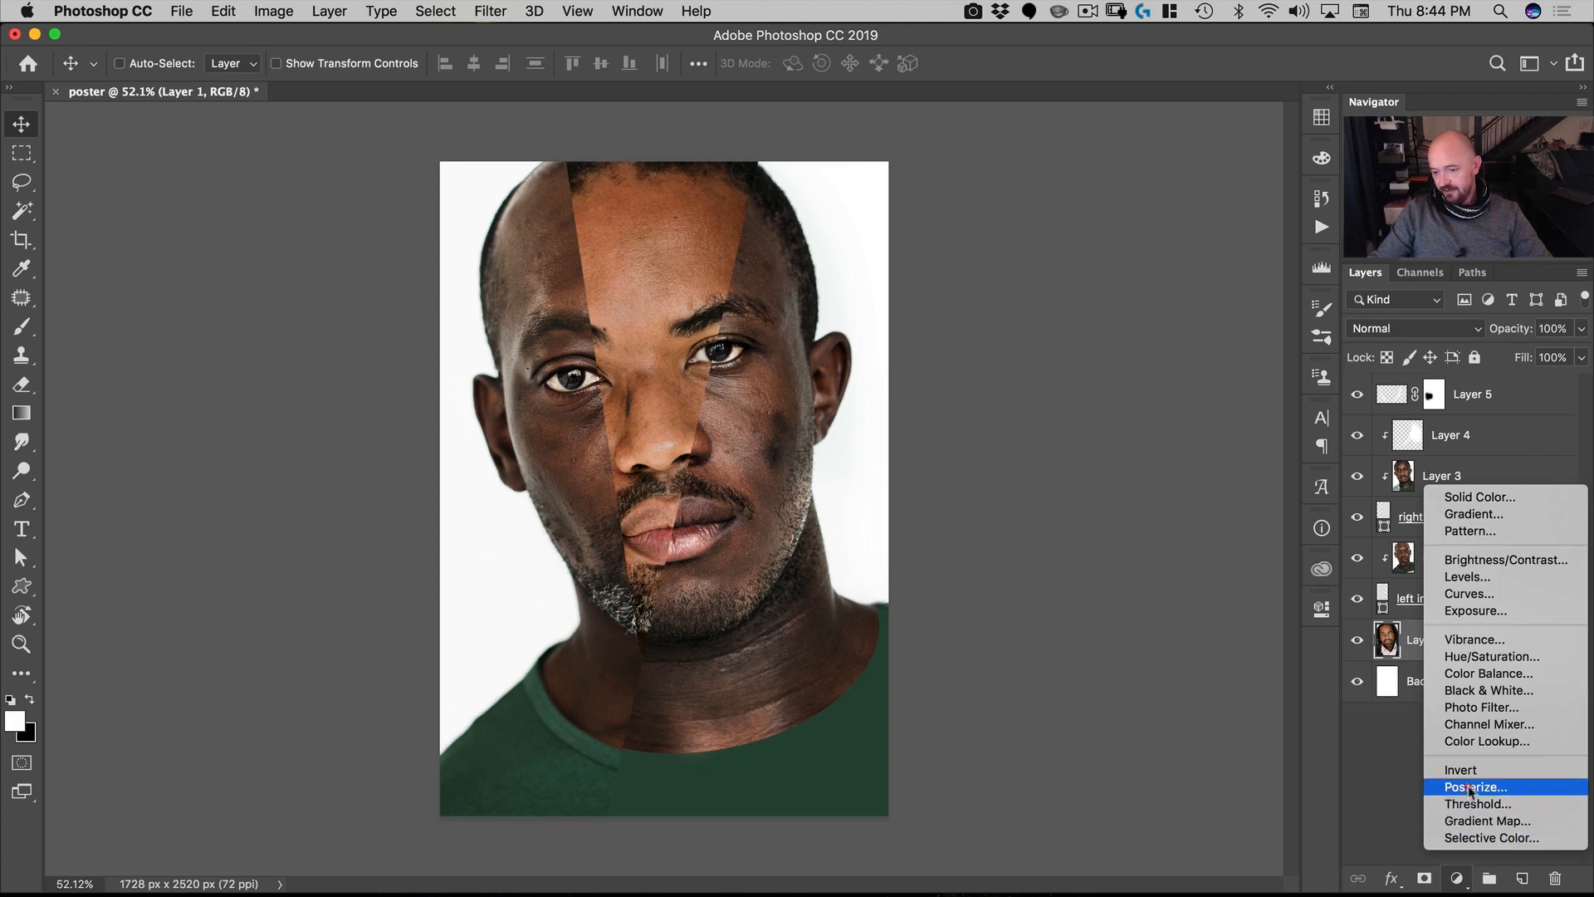
left_click(1478, 596)
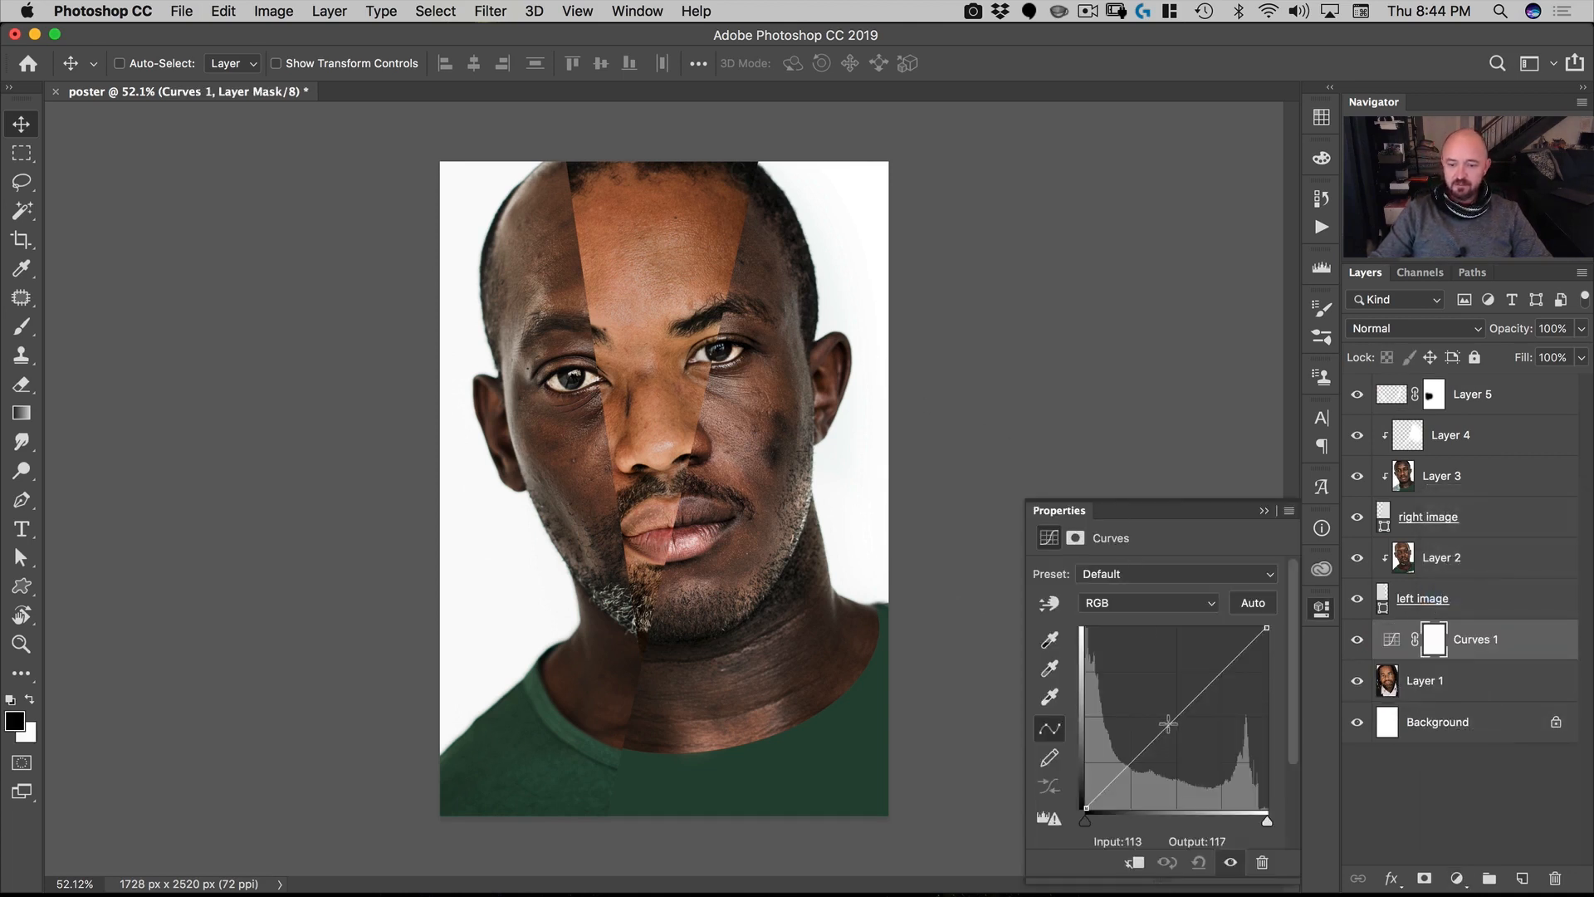
left_click_drag(1161, 718, 1168, 741)
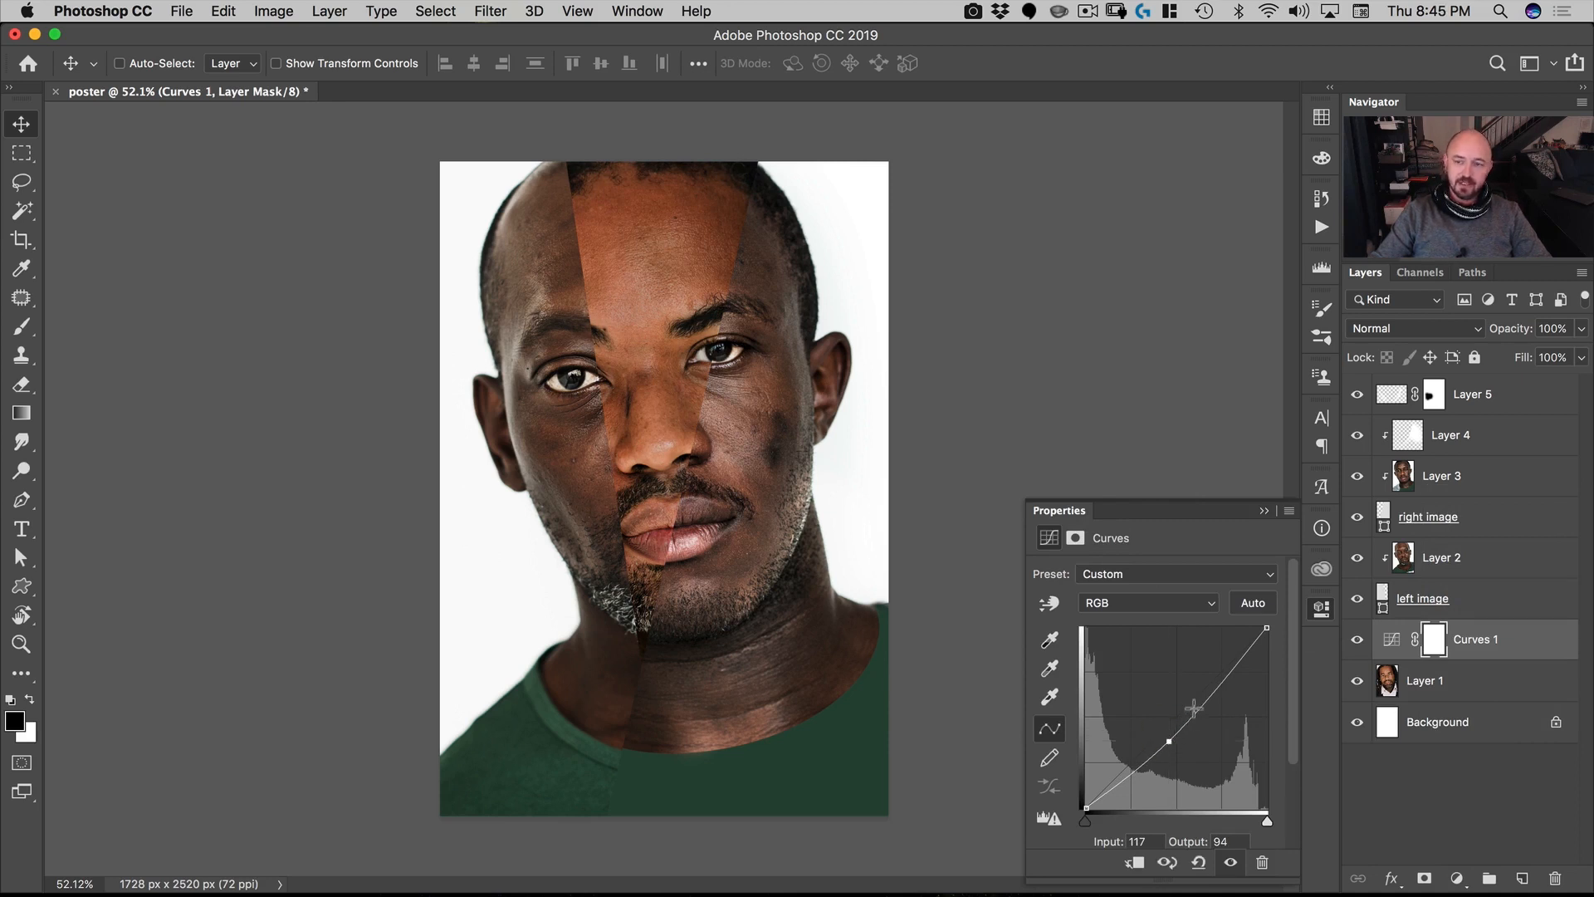
left_click(1233, 662)
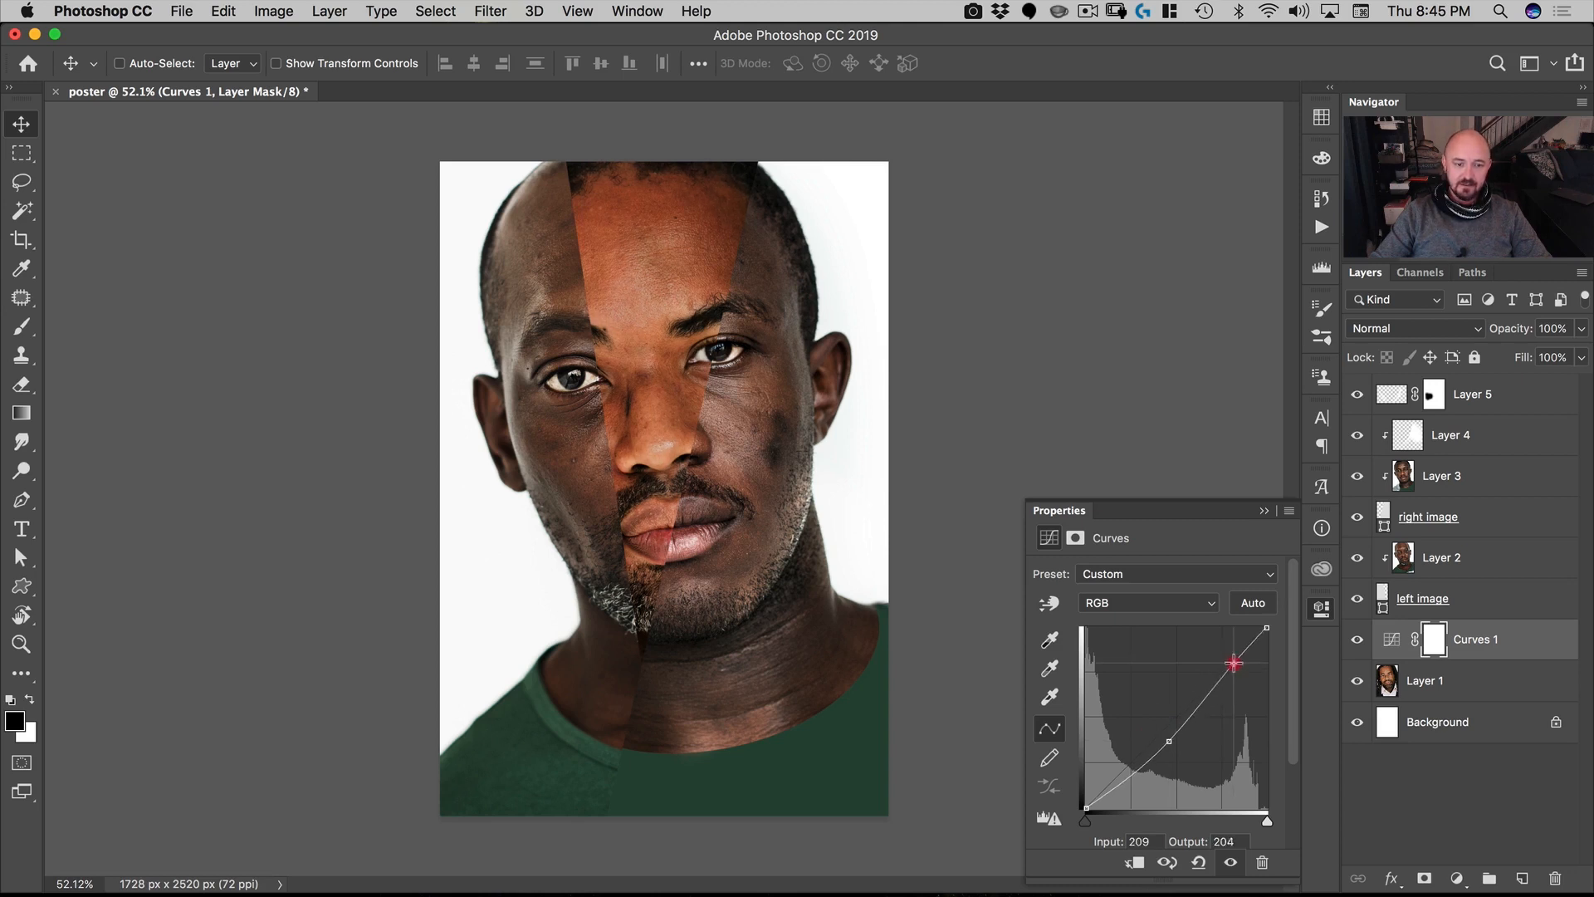
Step: Refine the Curves 1 RGB curve with points at about input 210/output 208, 52/44 and 117/91
left_click_drag(1234, 661, 1235, 661)
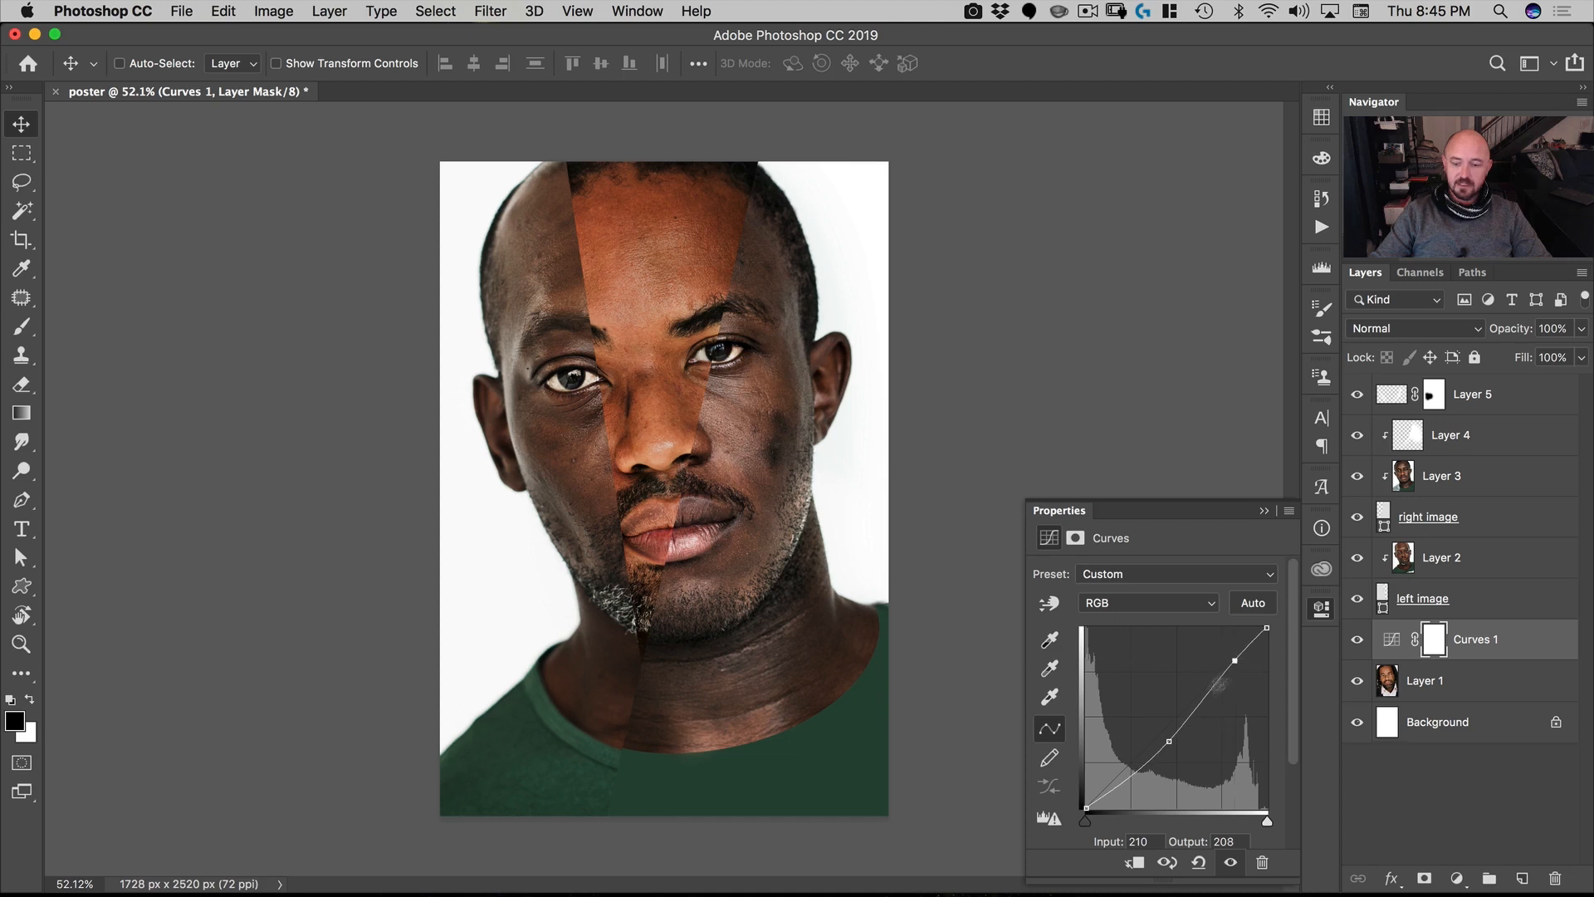
left_click(1123, 781)
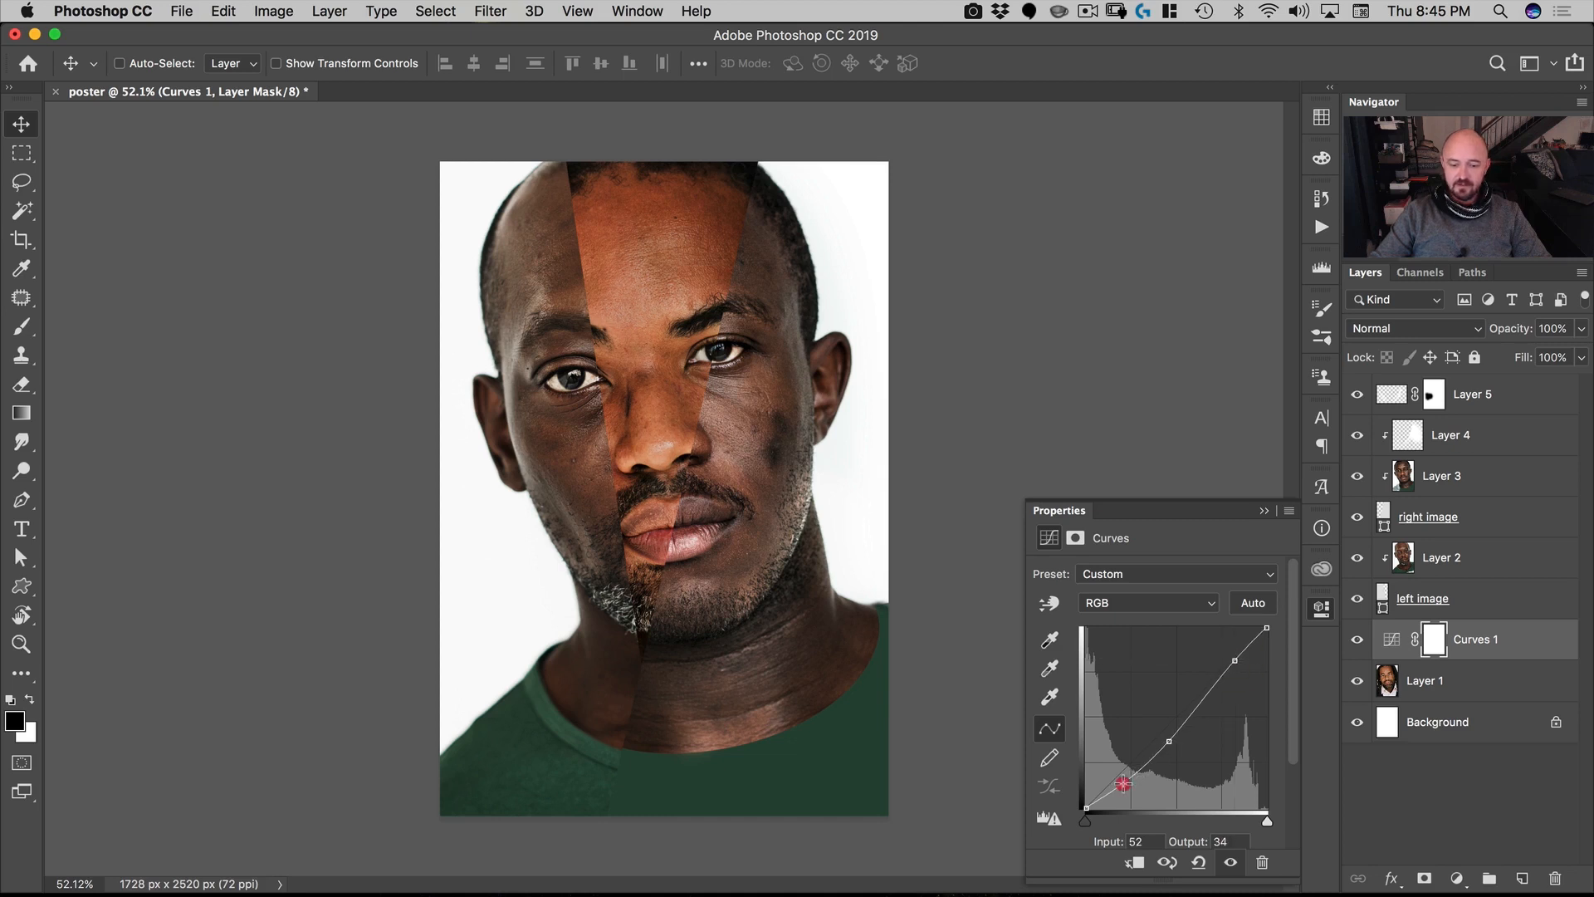
left_click_drag(1123, 782, 1123, 776)
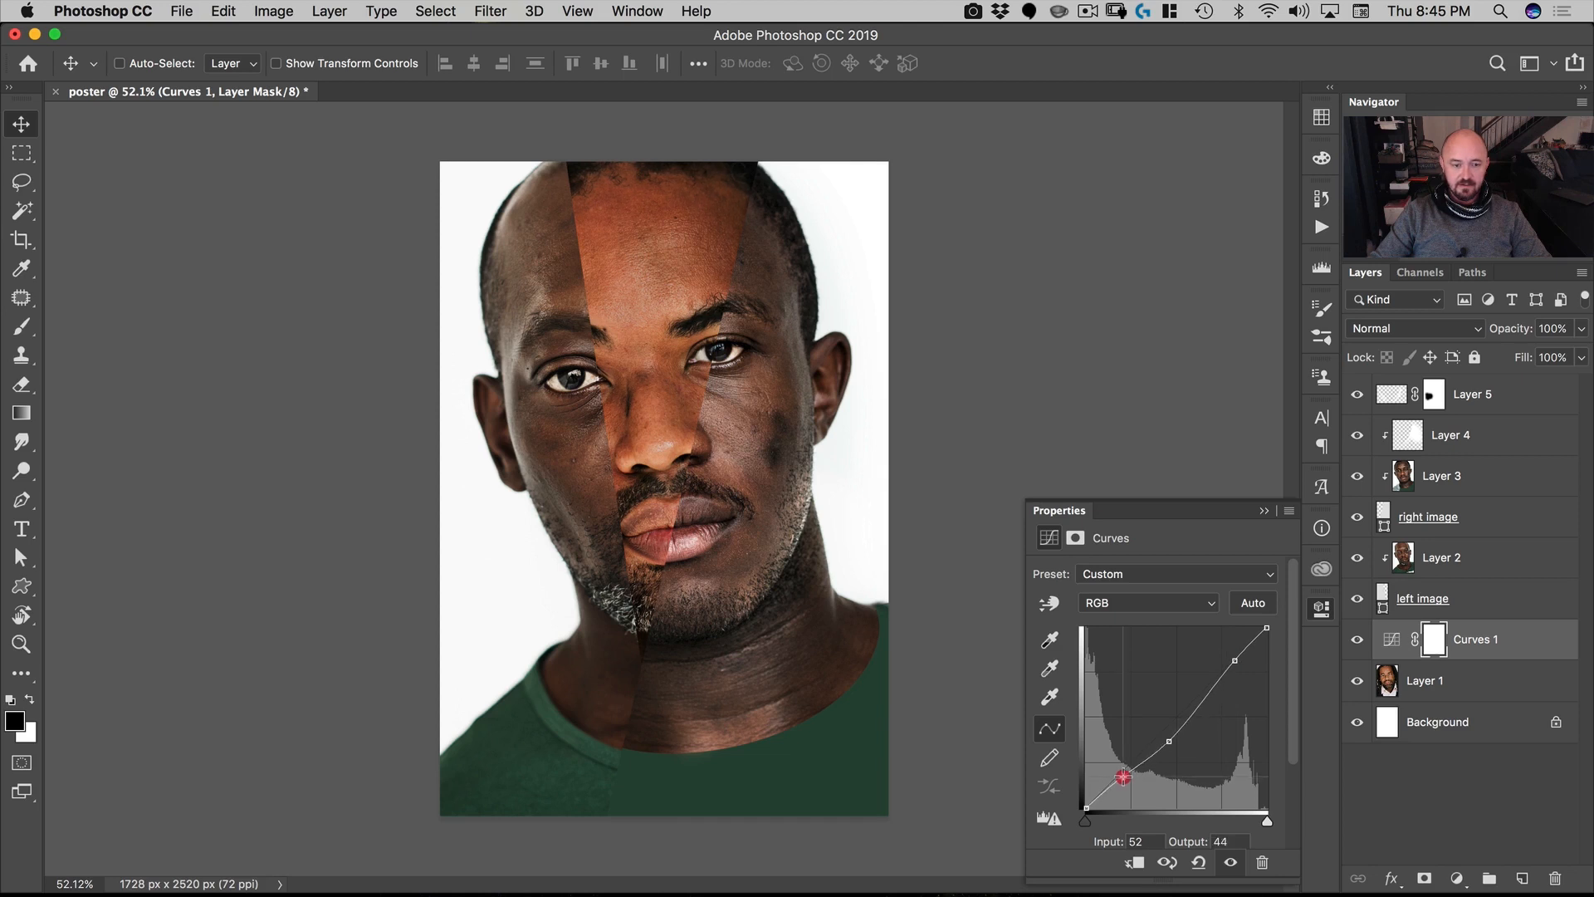
left_click(1169, 743)
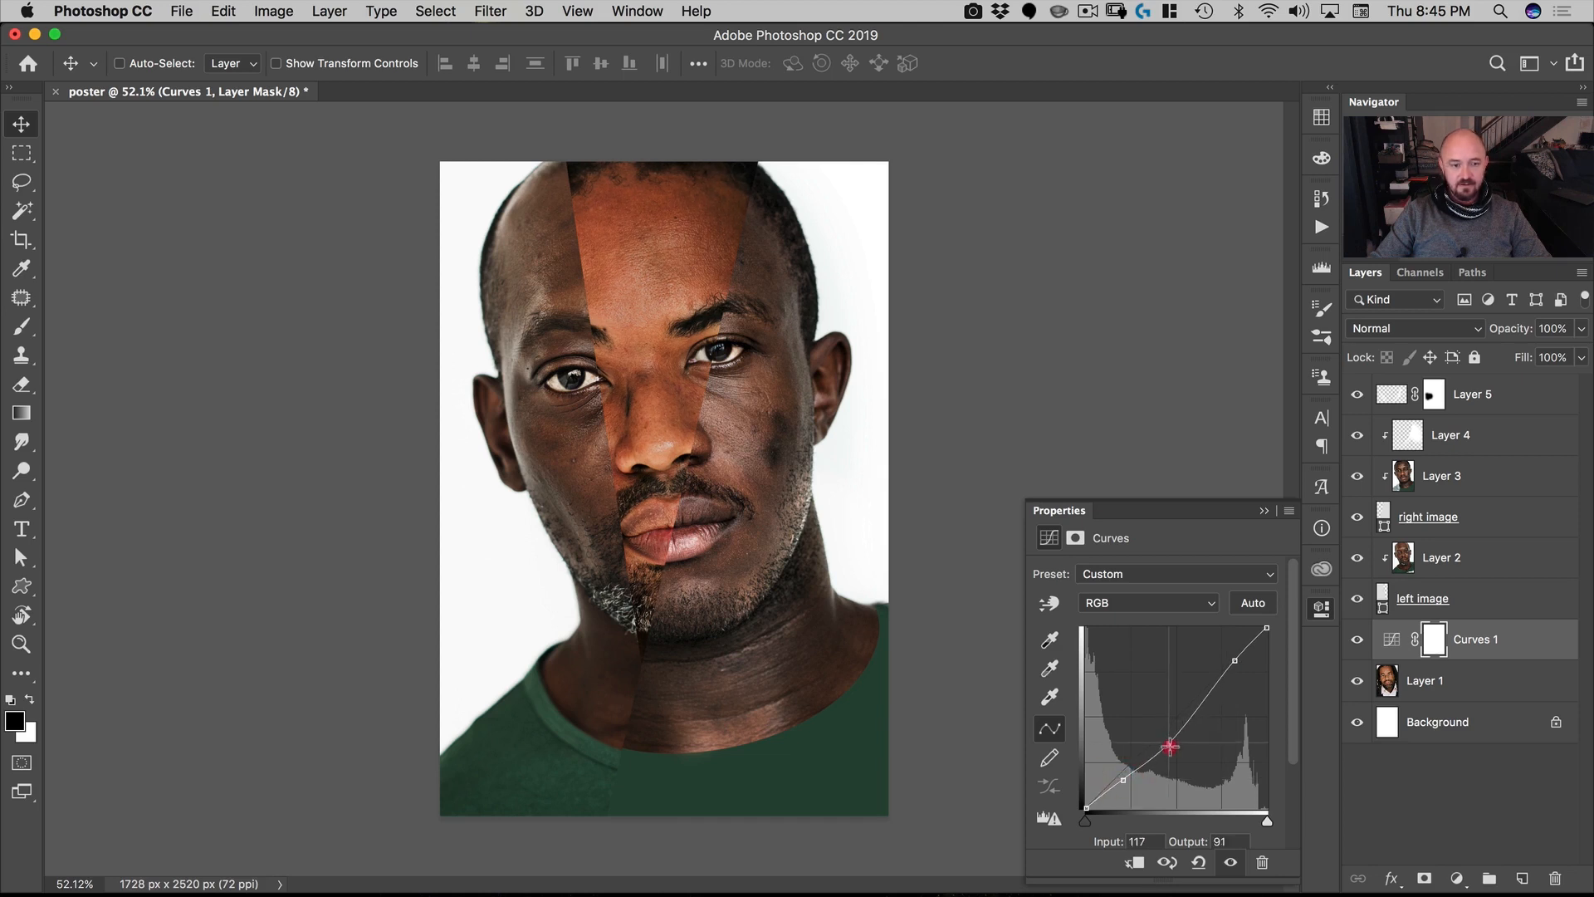
left_click(1322, 609)
Step: Add a layer named merged above Layer 5 and stamp all visible layers into it
left_click(1482, 393)
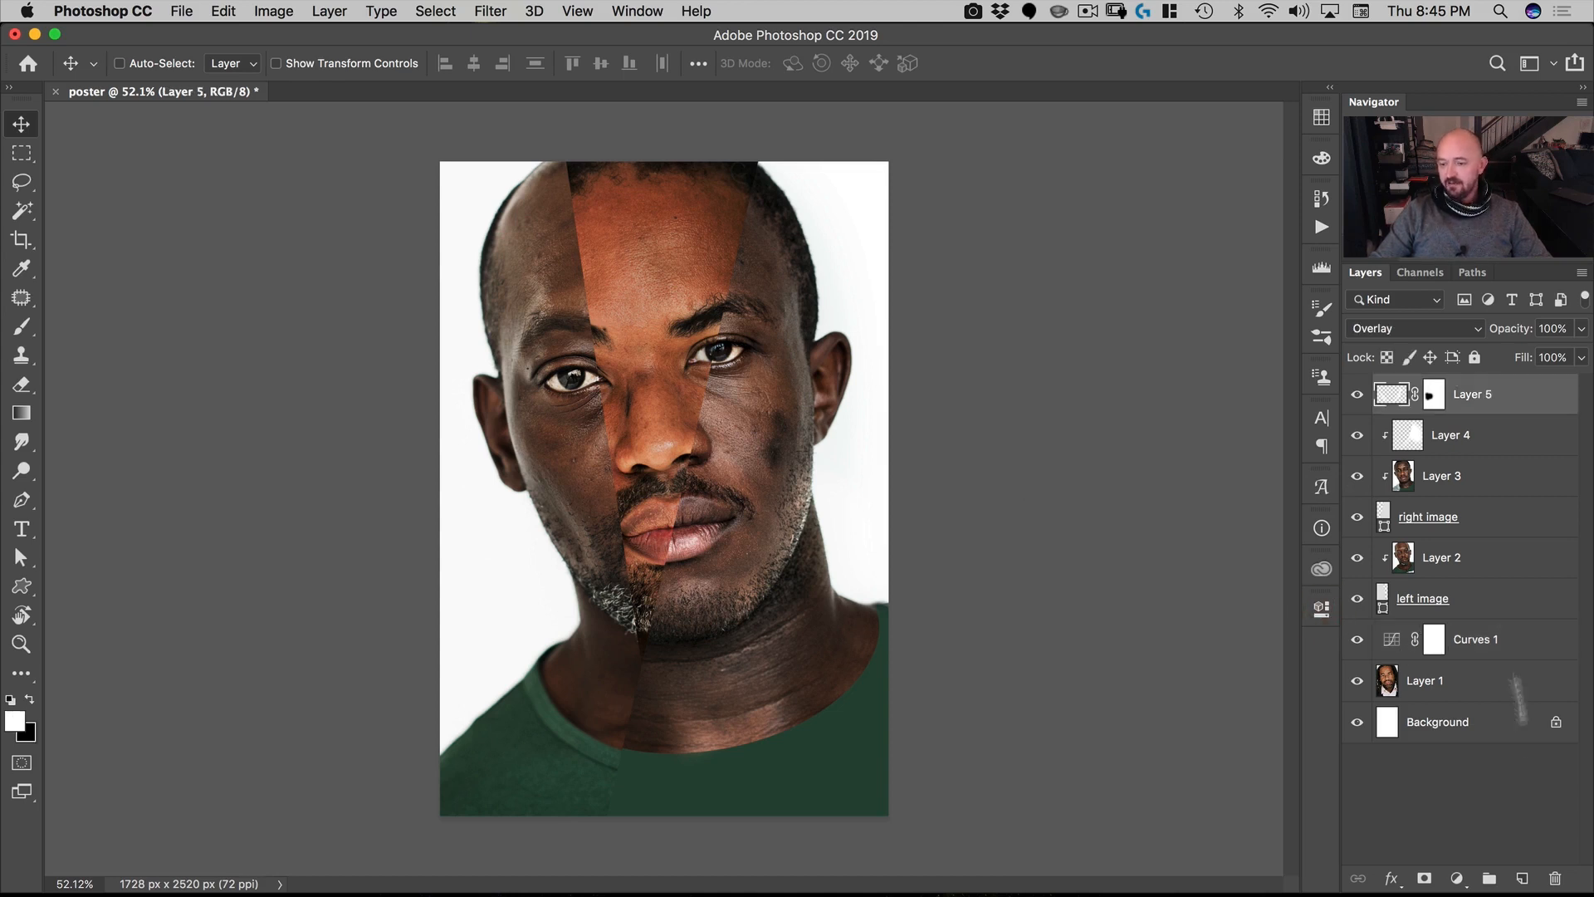
left_click(1517, 877)
double_click(1427, 395)
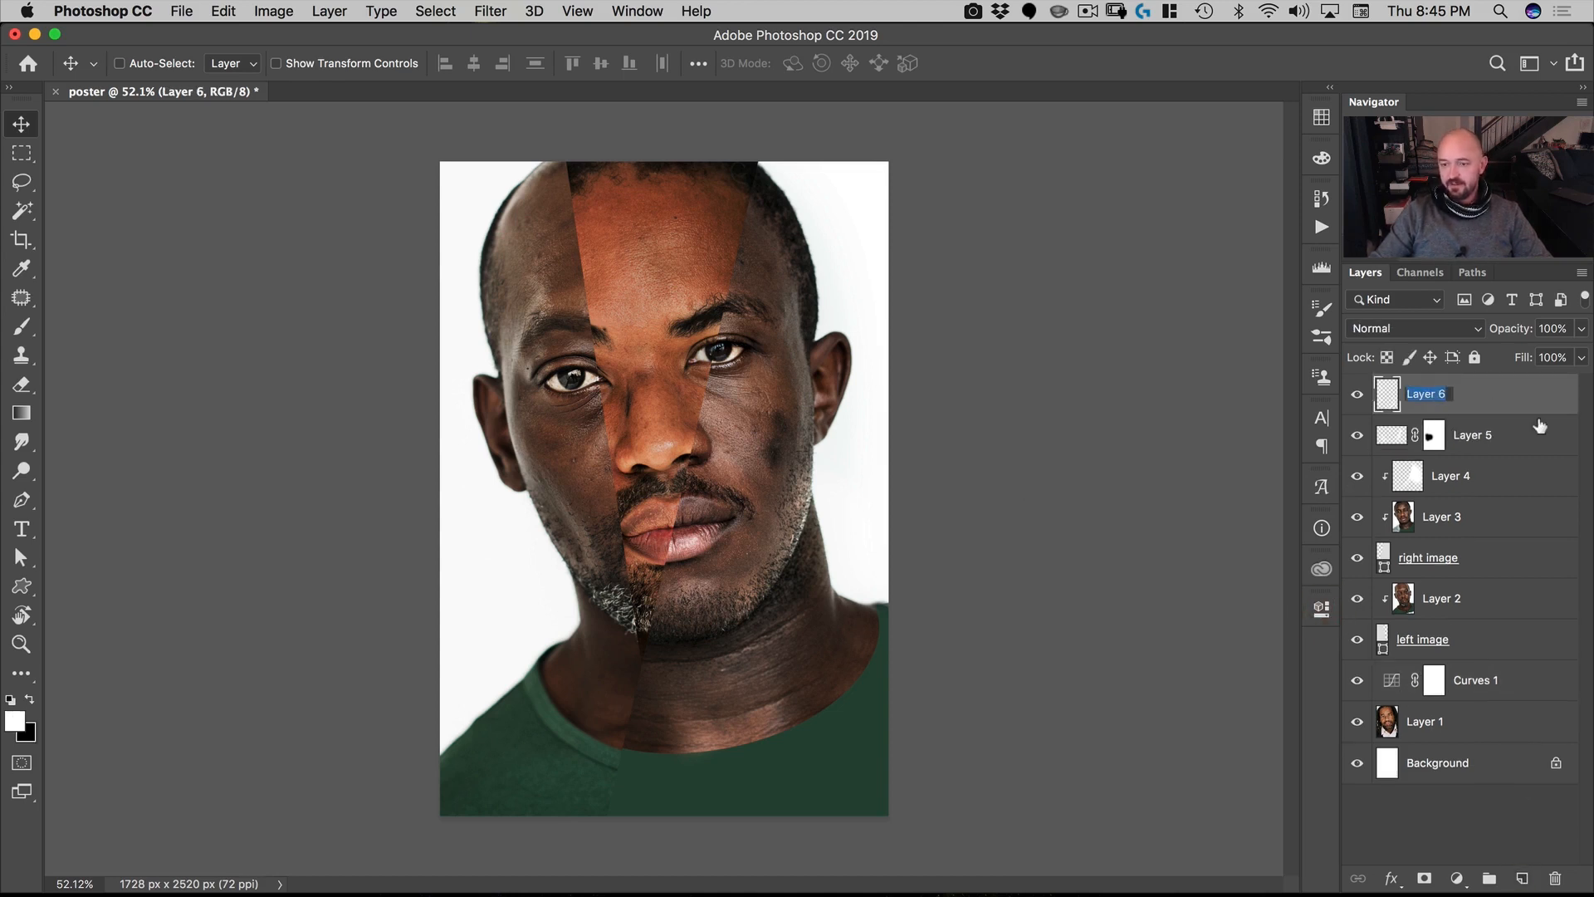
type("merged")
key("Return")
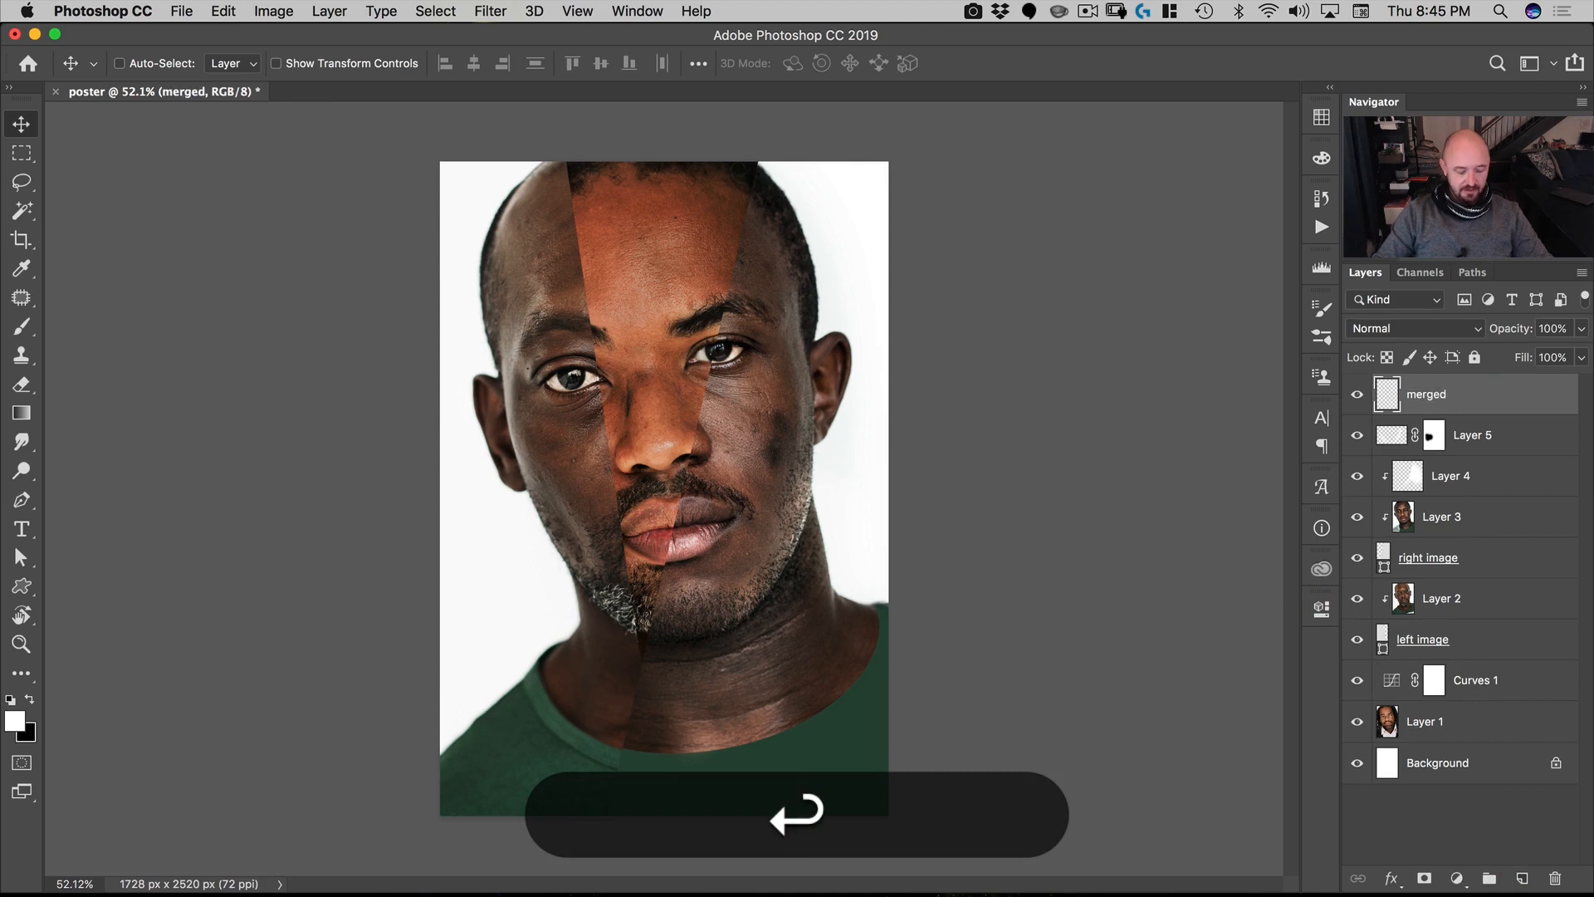
key("alt+shift+super+e")
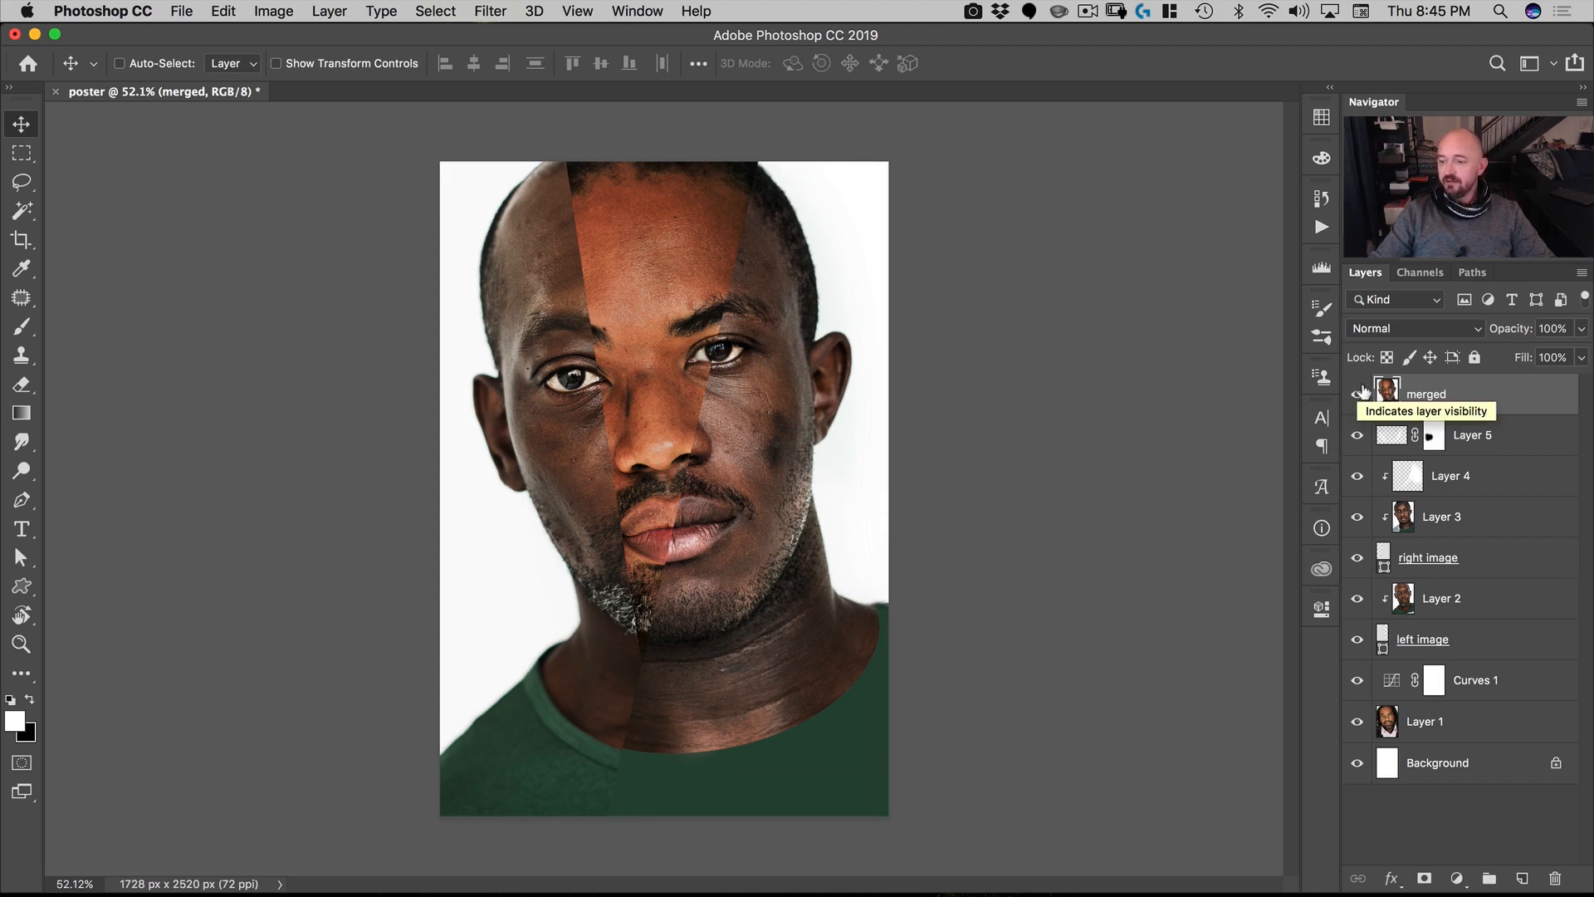
Step: Open the Iris Blur filter for the merged layer
left_click(492, 13)
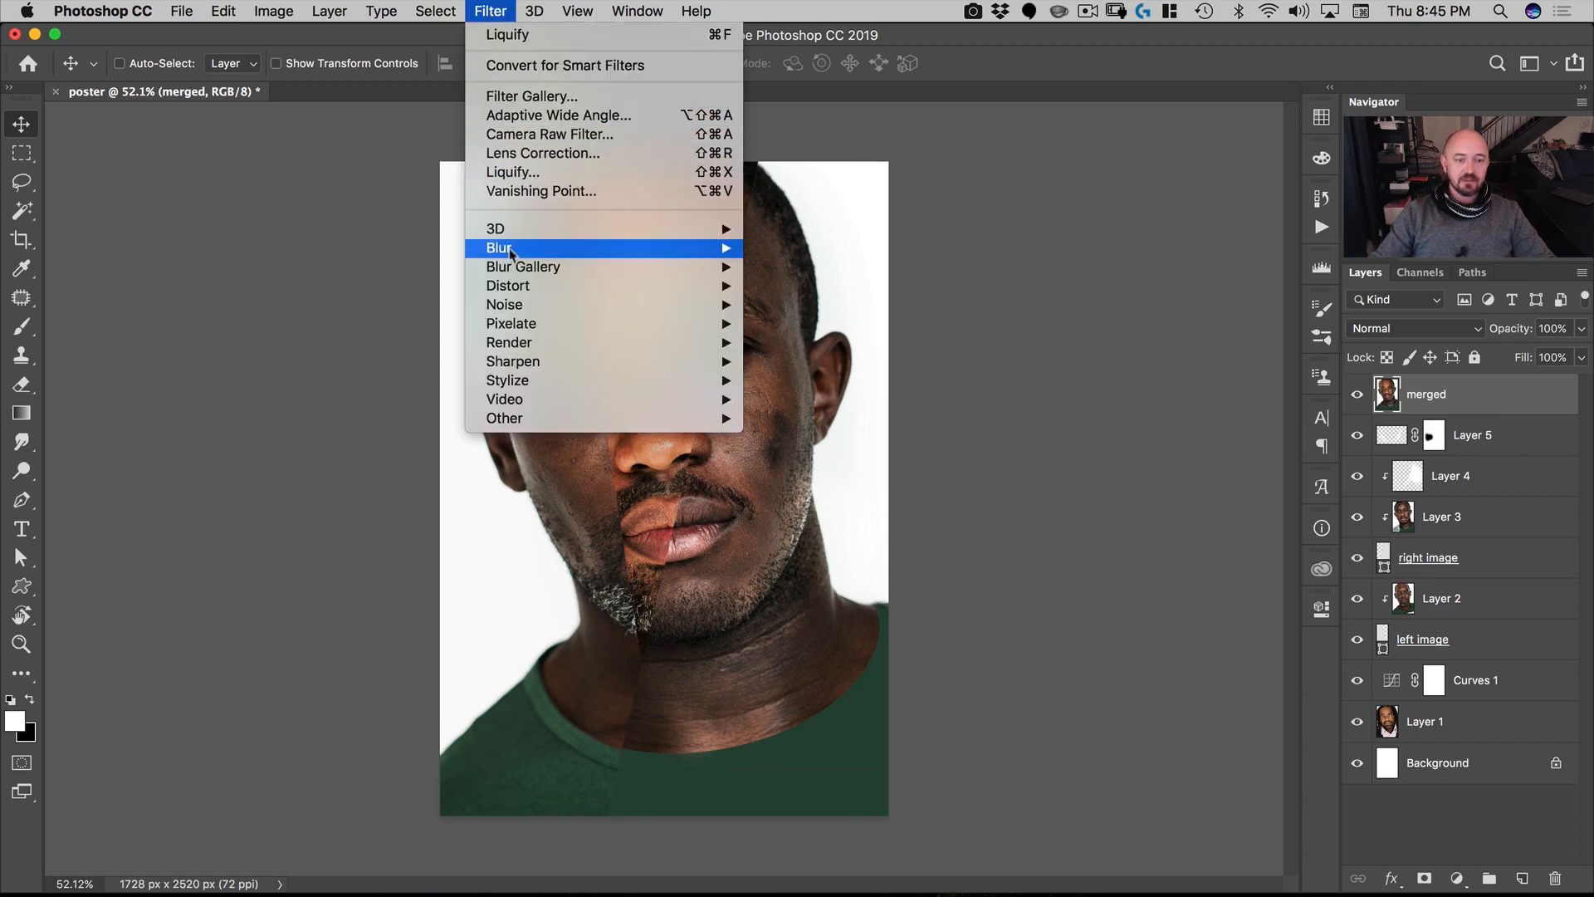
mouse_move(513, 268)
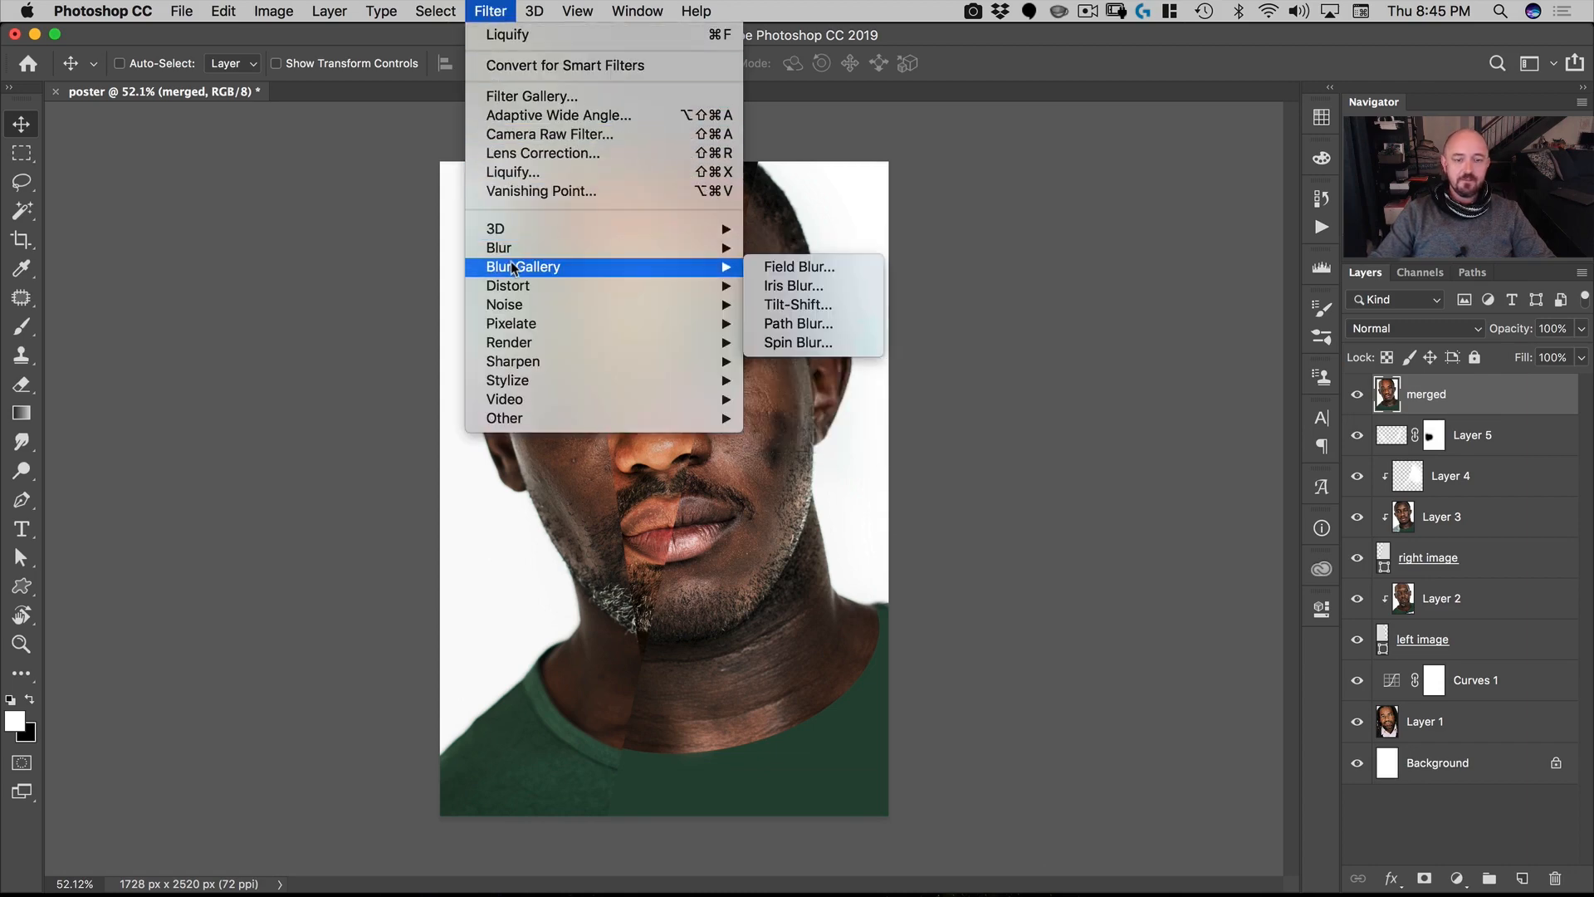
left_click(786, 285)
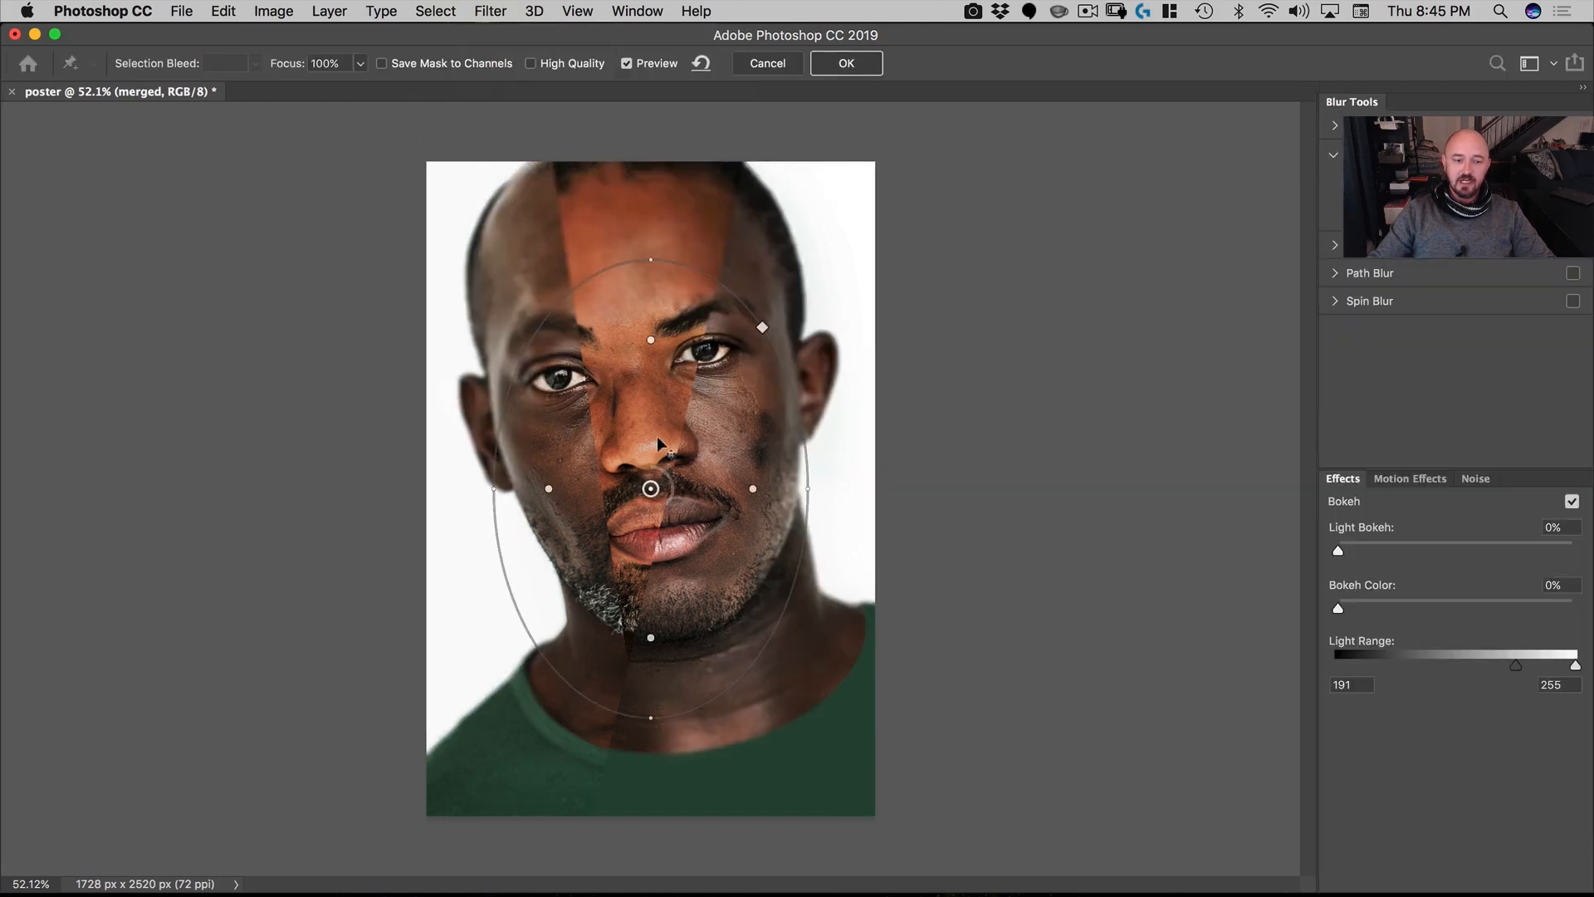
left_click_drag(652, 490, 650, 389)
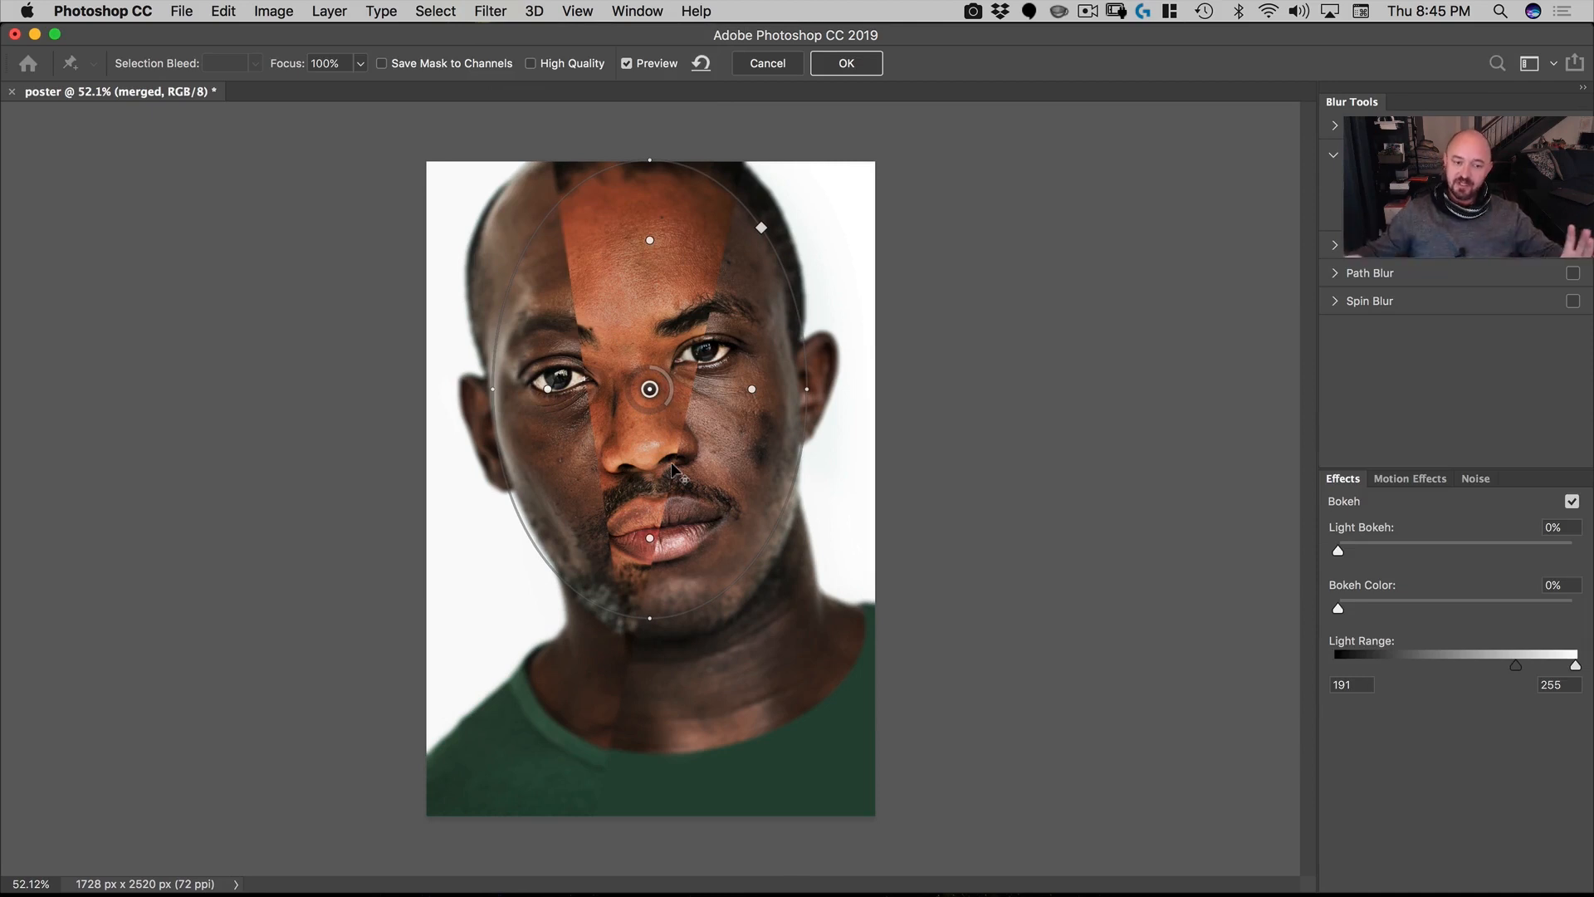
left_click_drag(650, 389, 647, 421)
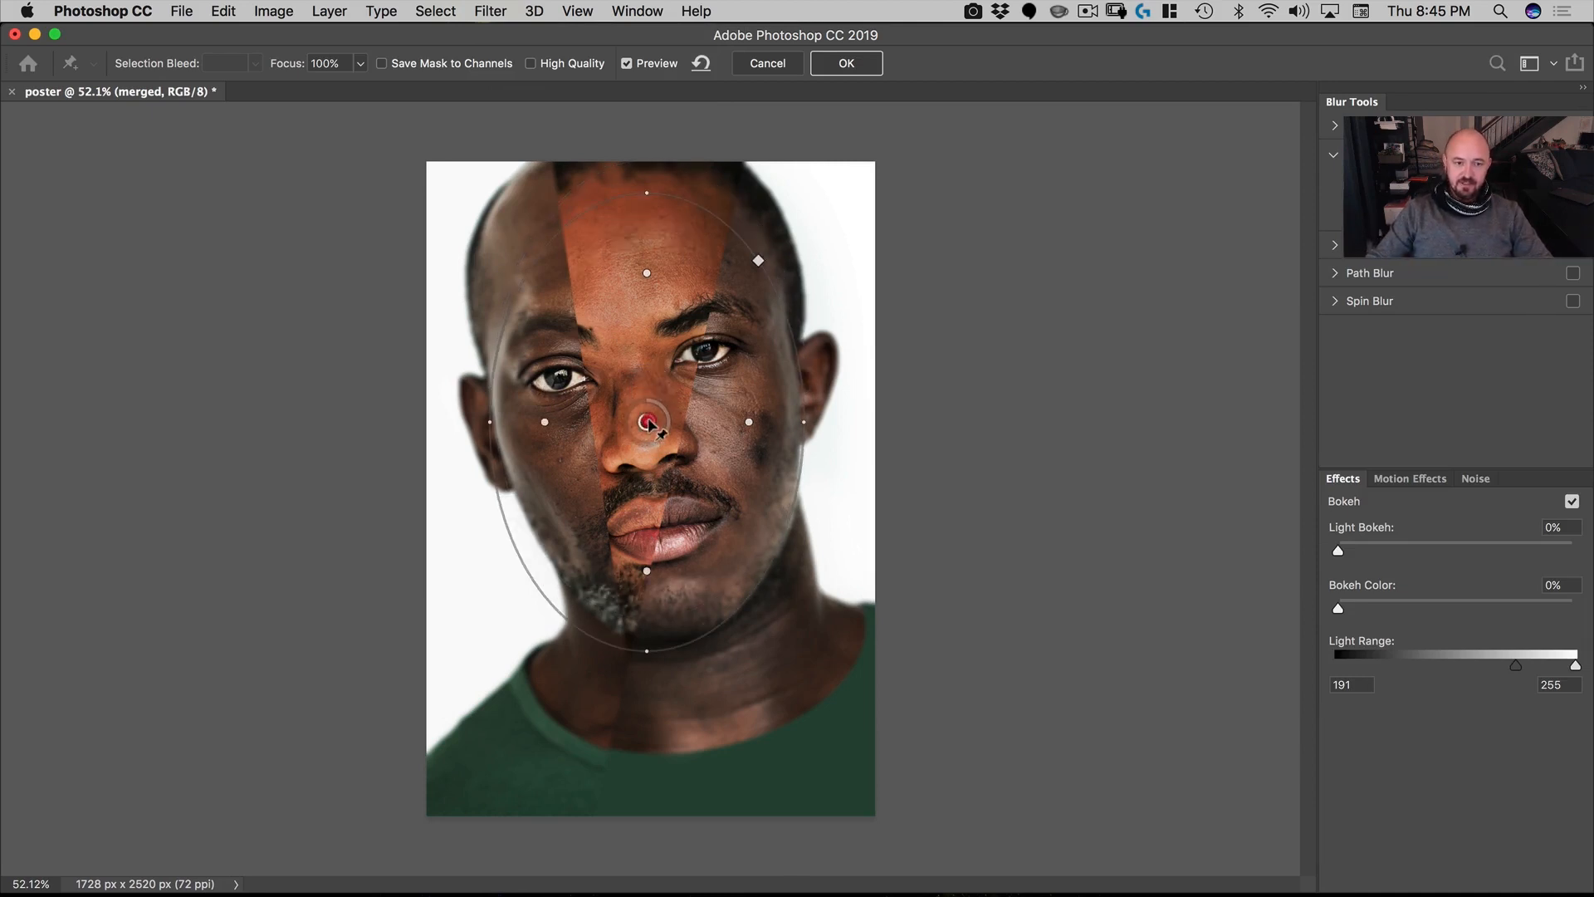
left_click_drag(647, 192, 657, 263)
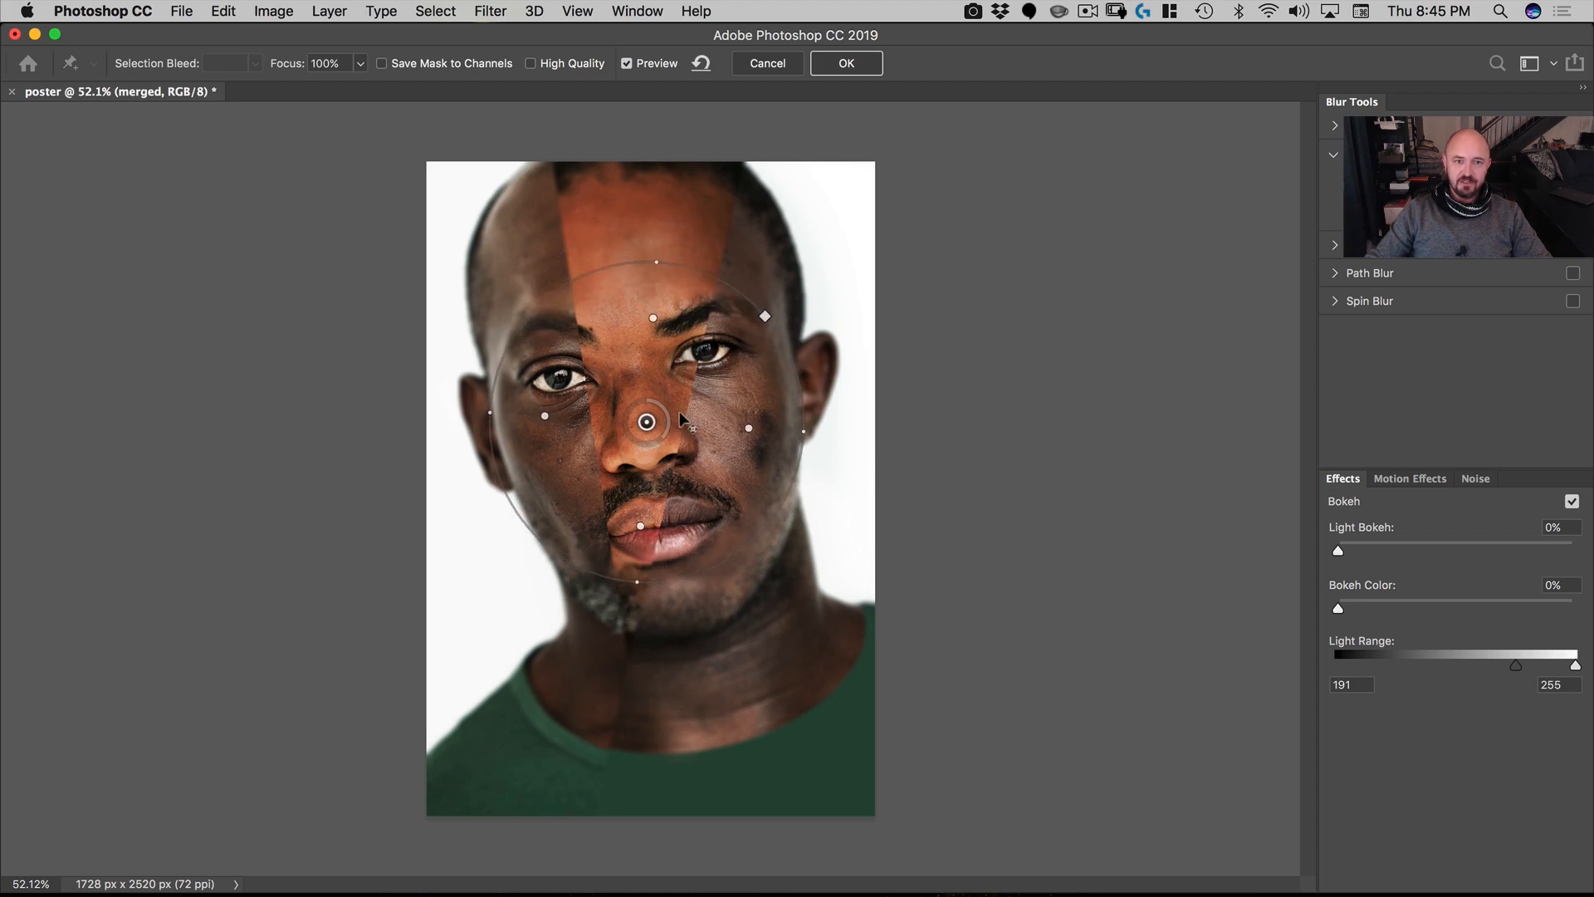
left_click(701, 63)
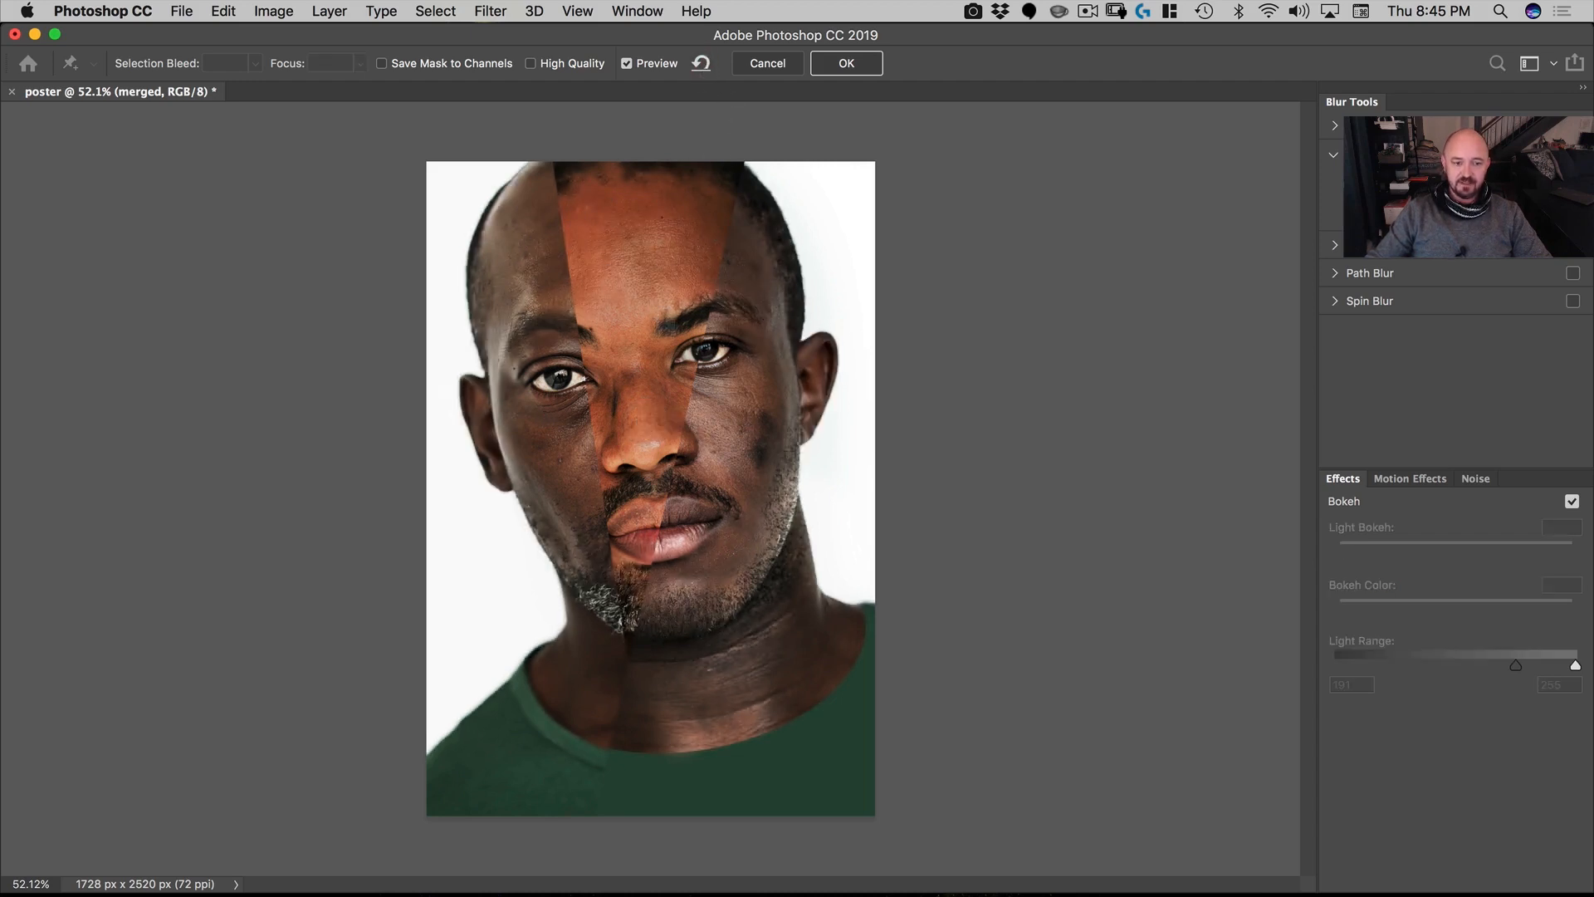
Step: Centre an iris blur between the eyes, fit its tilted ellipse around the head and chin, strengthen the blur and apply it
left_click(644, 435)
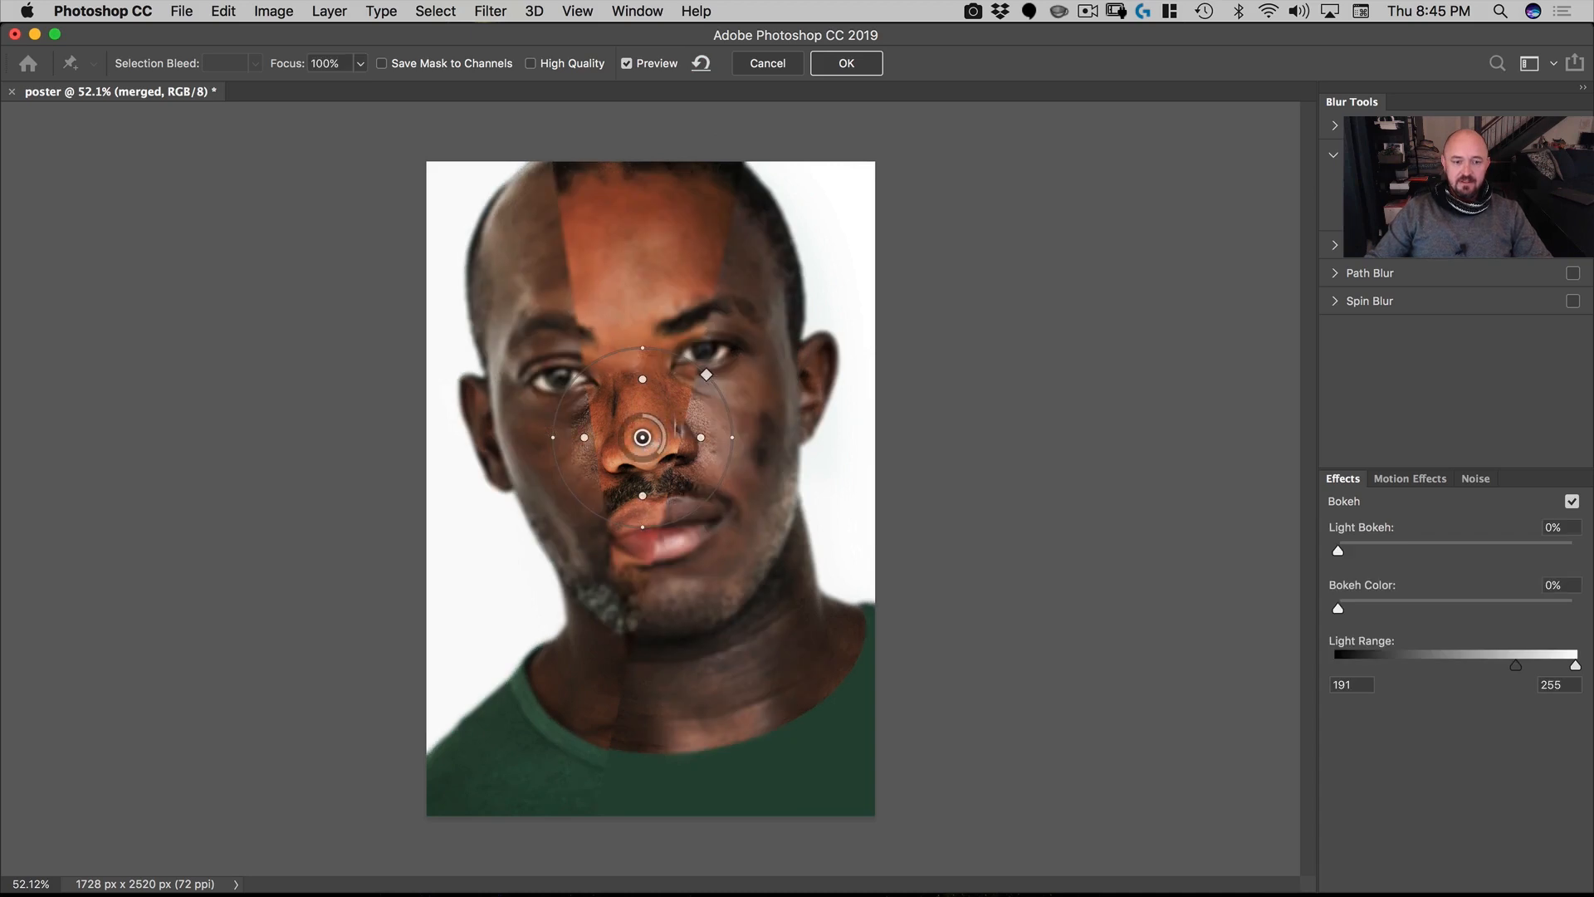
left_click_drag(643, 438, 637, 368)
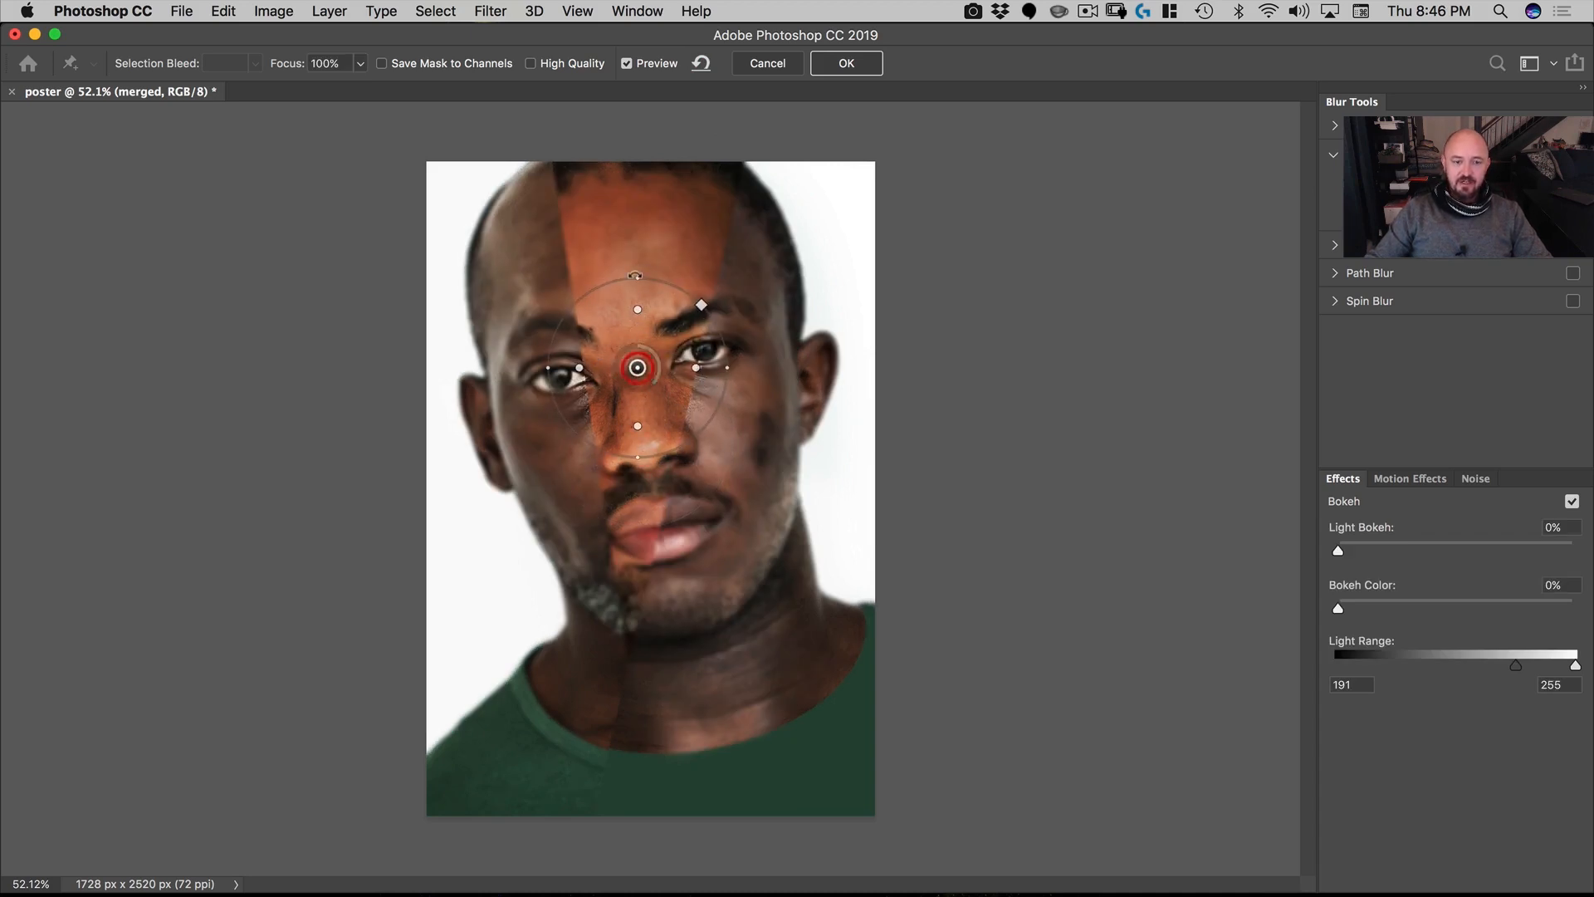
left_click_drag(638, 279, 639, 134)
left_click_drag(726, 370, 798, 332)
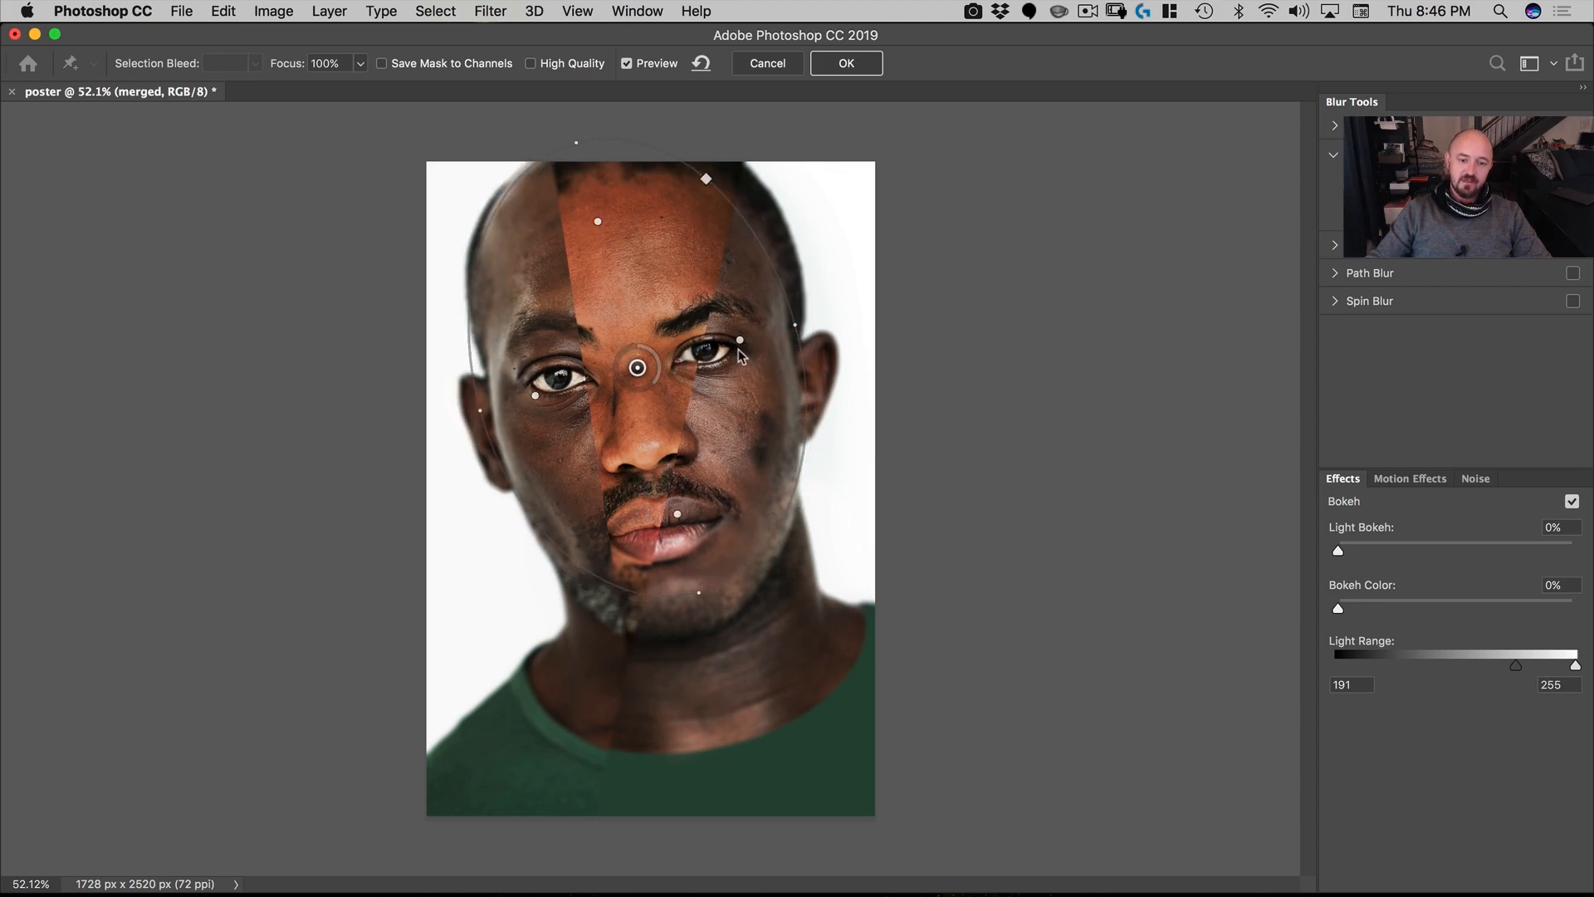
left_click_drag(698, 592, 692, 674)
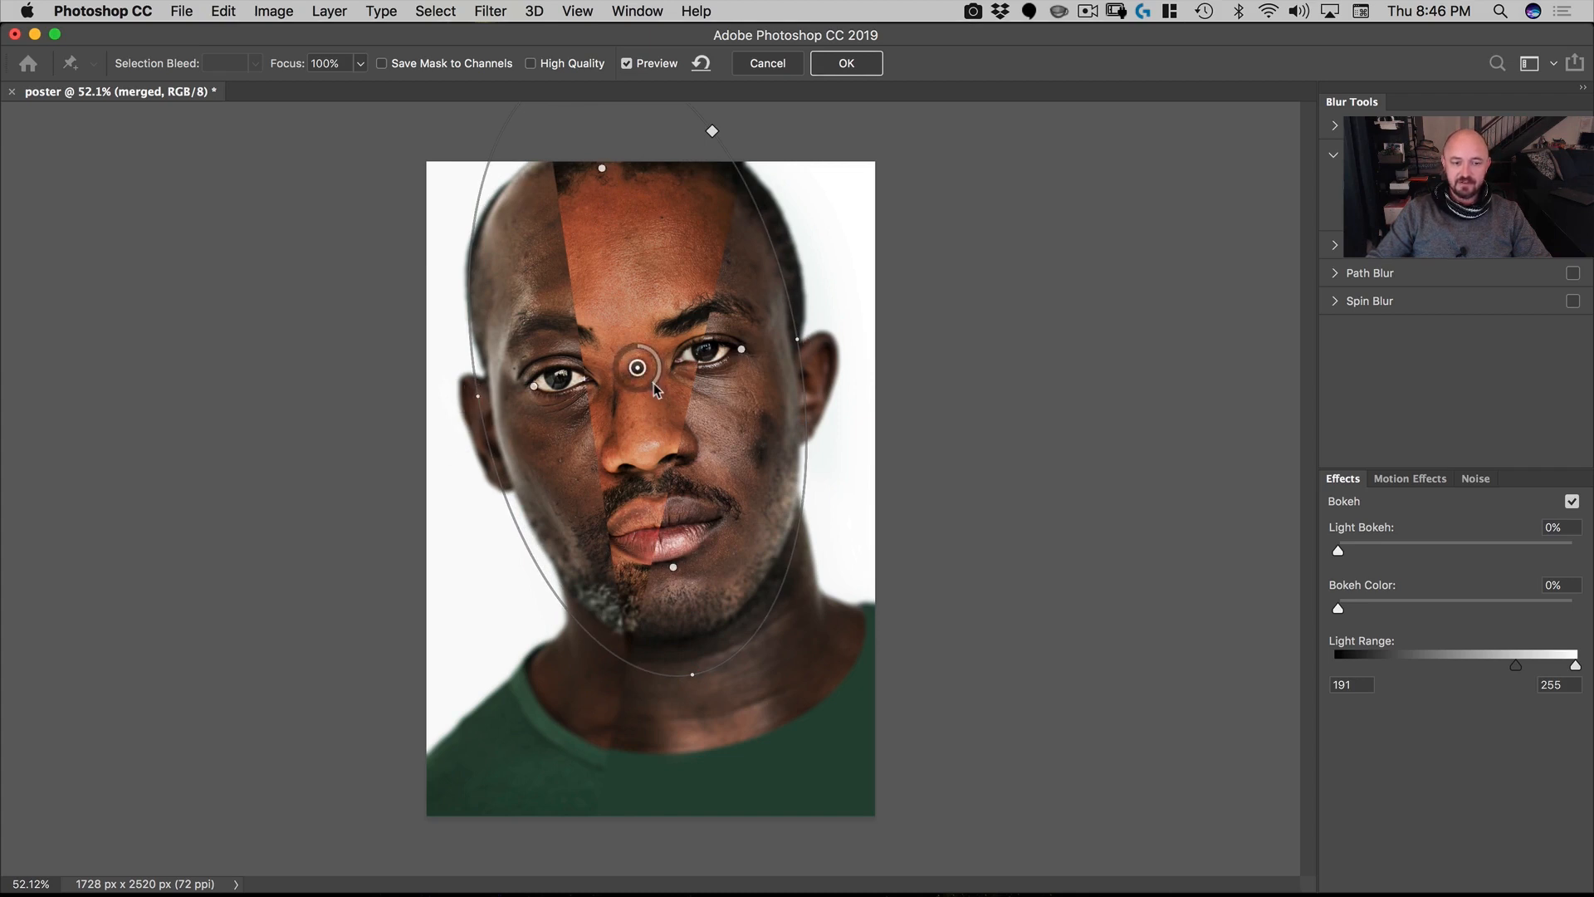
left_click_drag(656, 389, 646, 392)
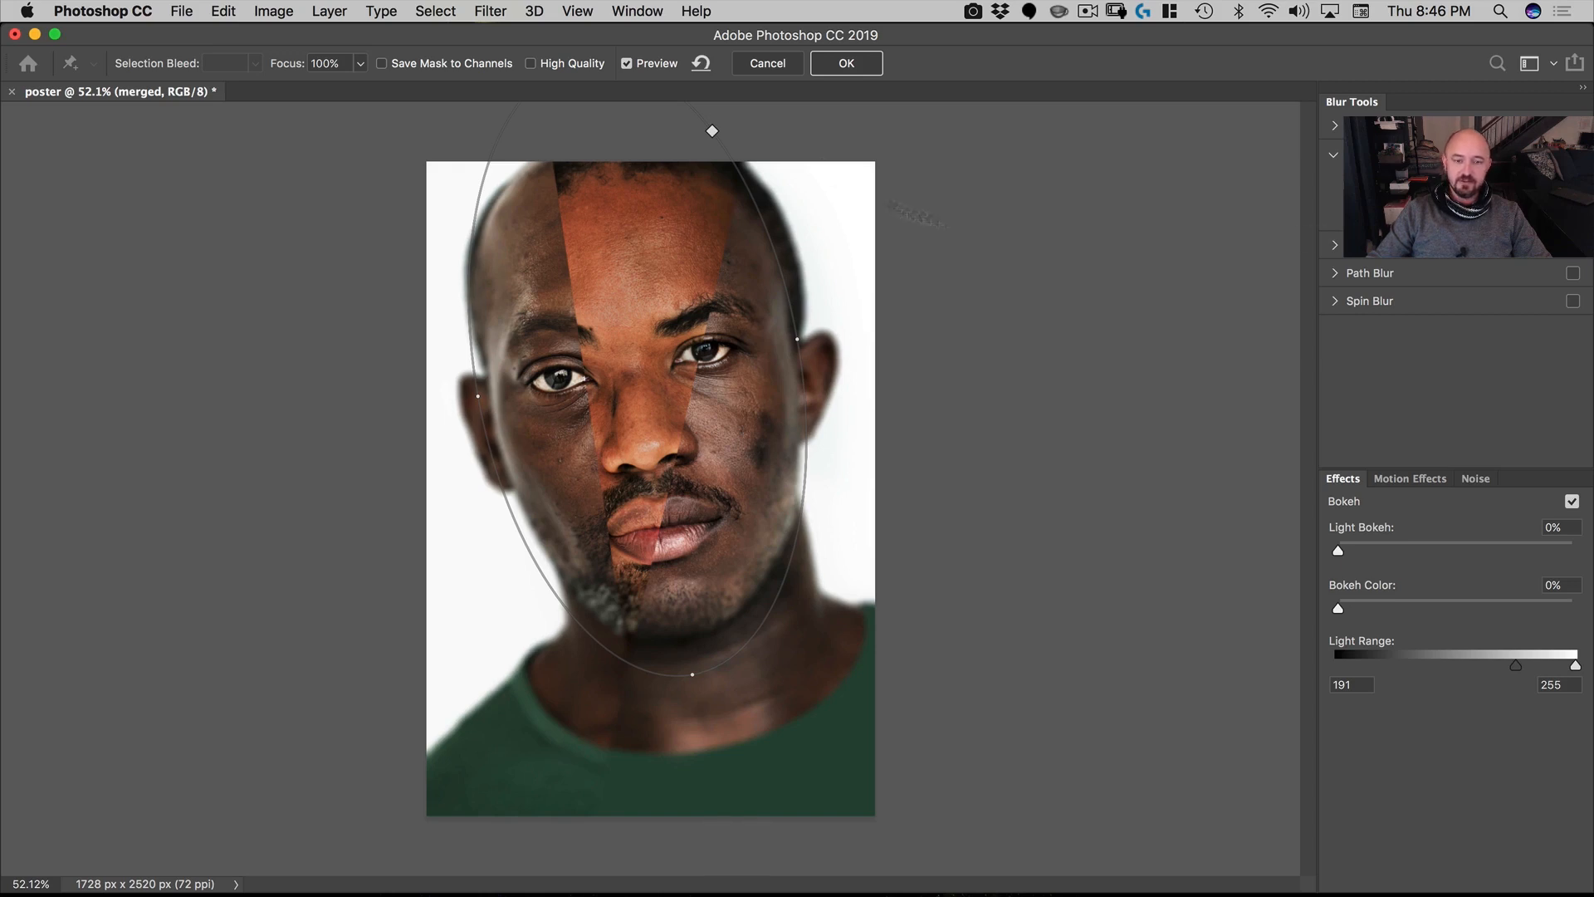
left_click(846, 64)
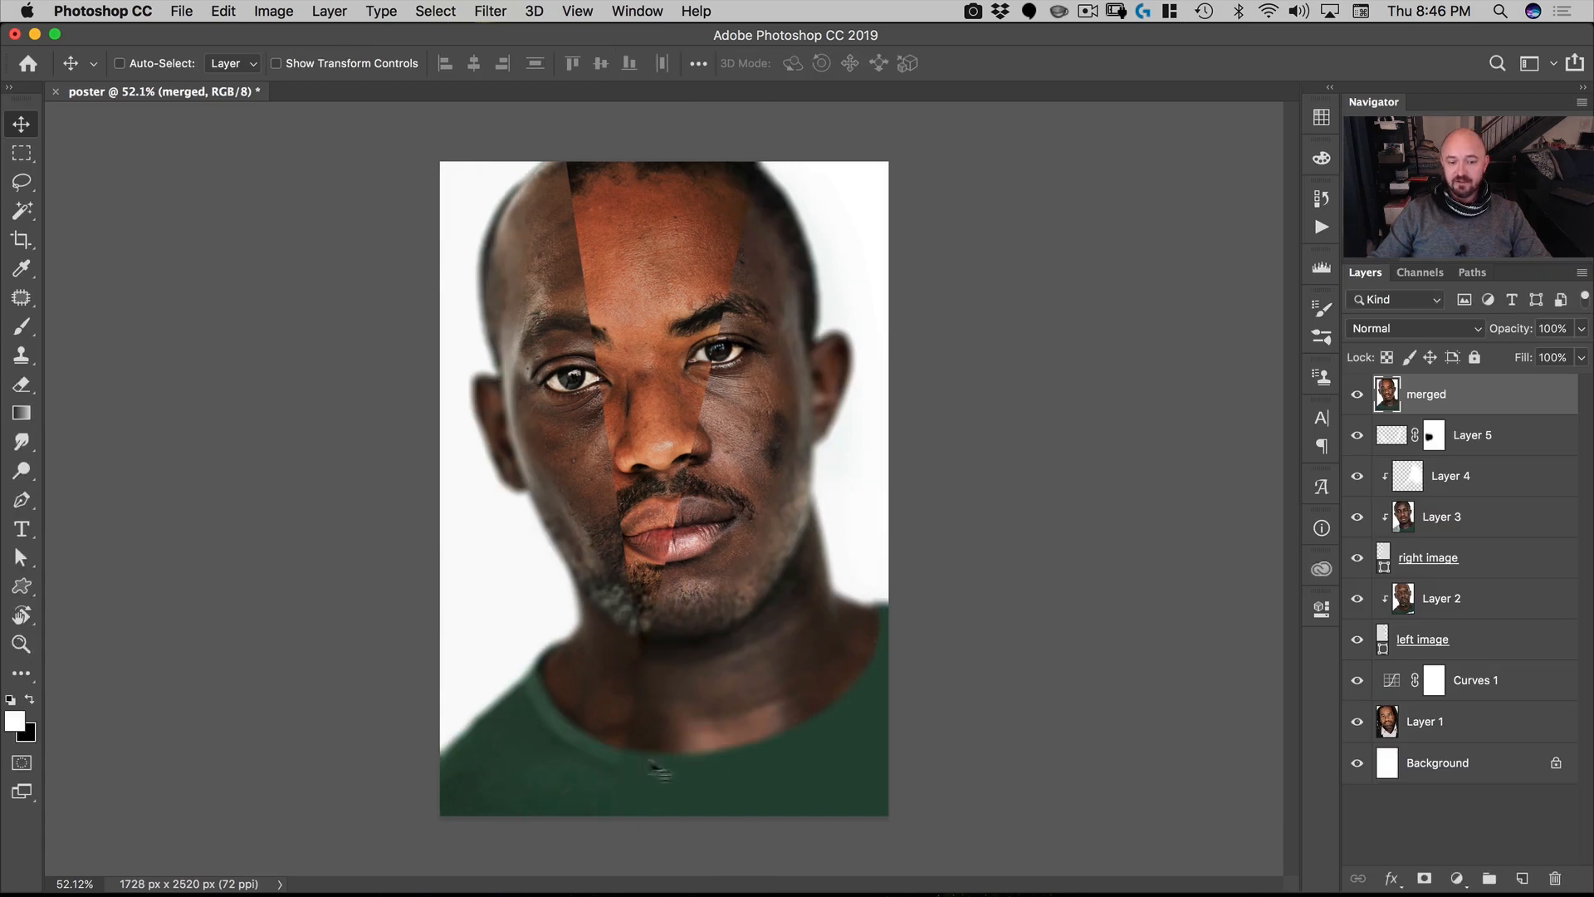
Step: Start a Field Blur on the merged layer with a pin on the image's left eye, set to 0 blur
left_click(490, 11)
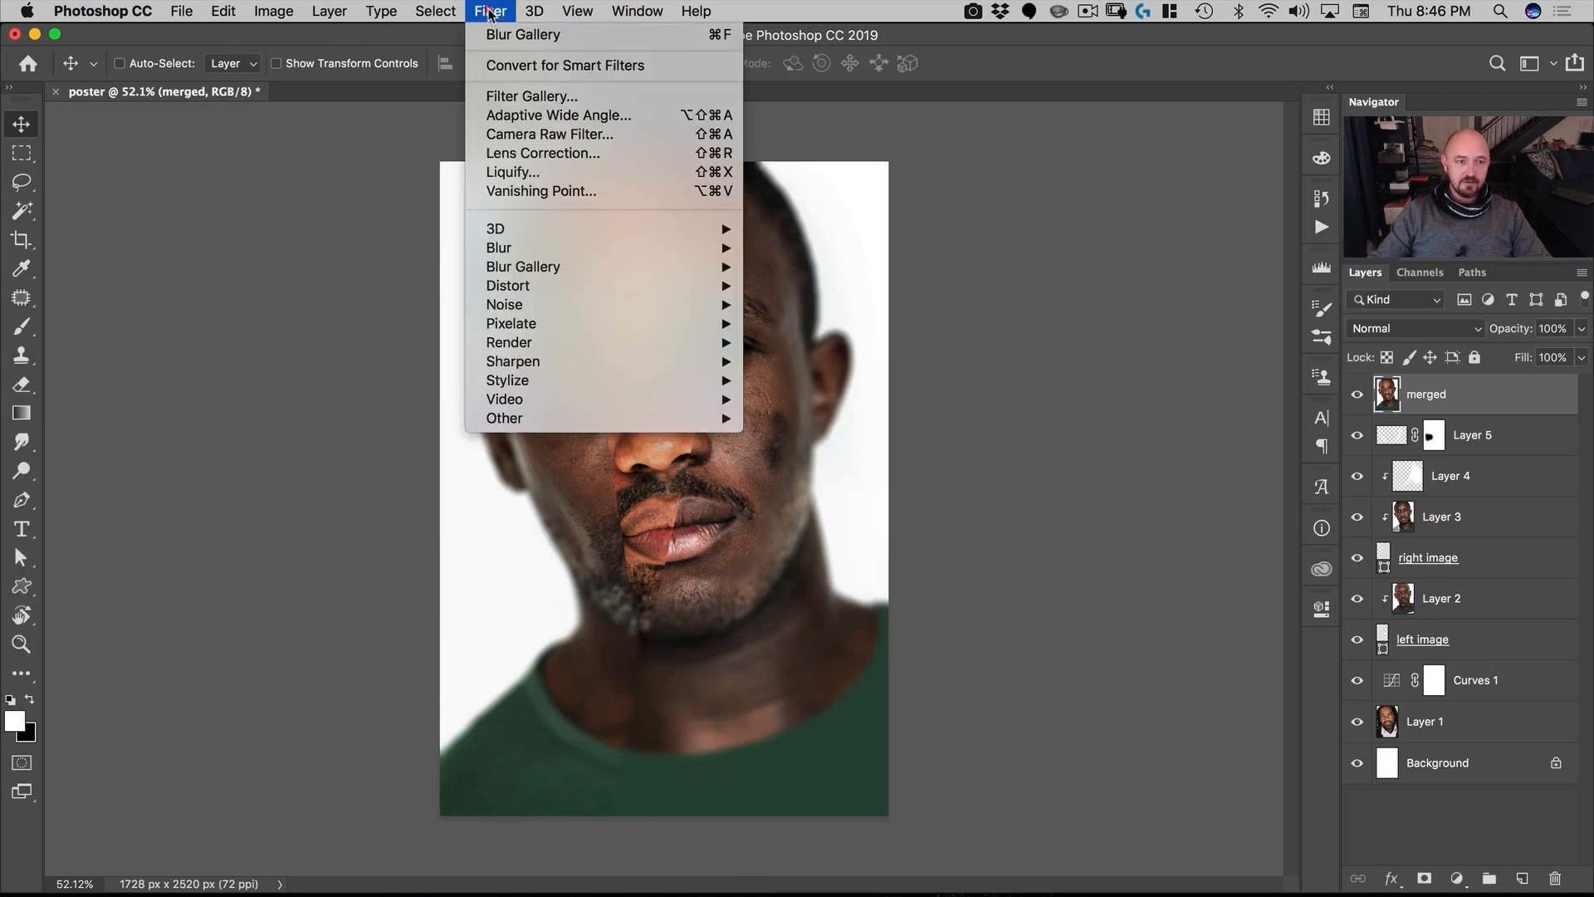
mouse_move(508, 267)
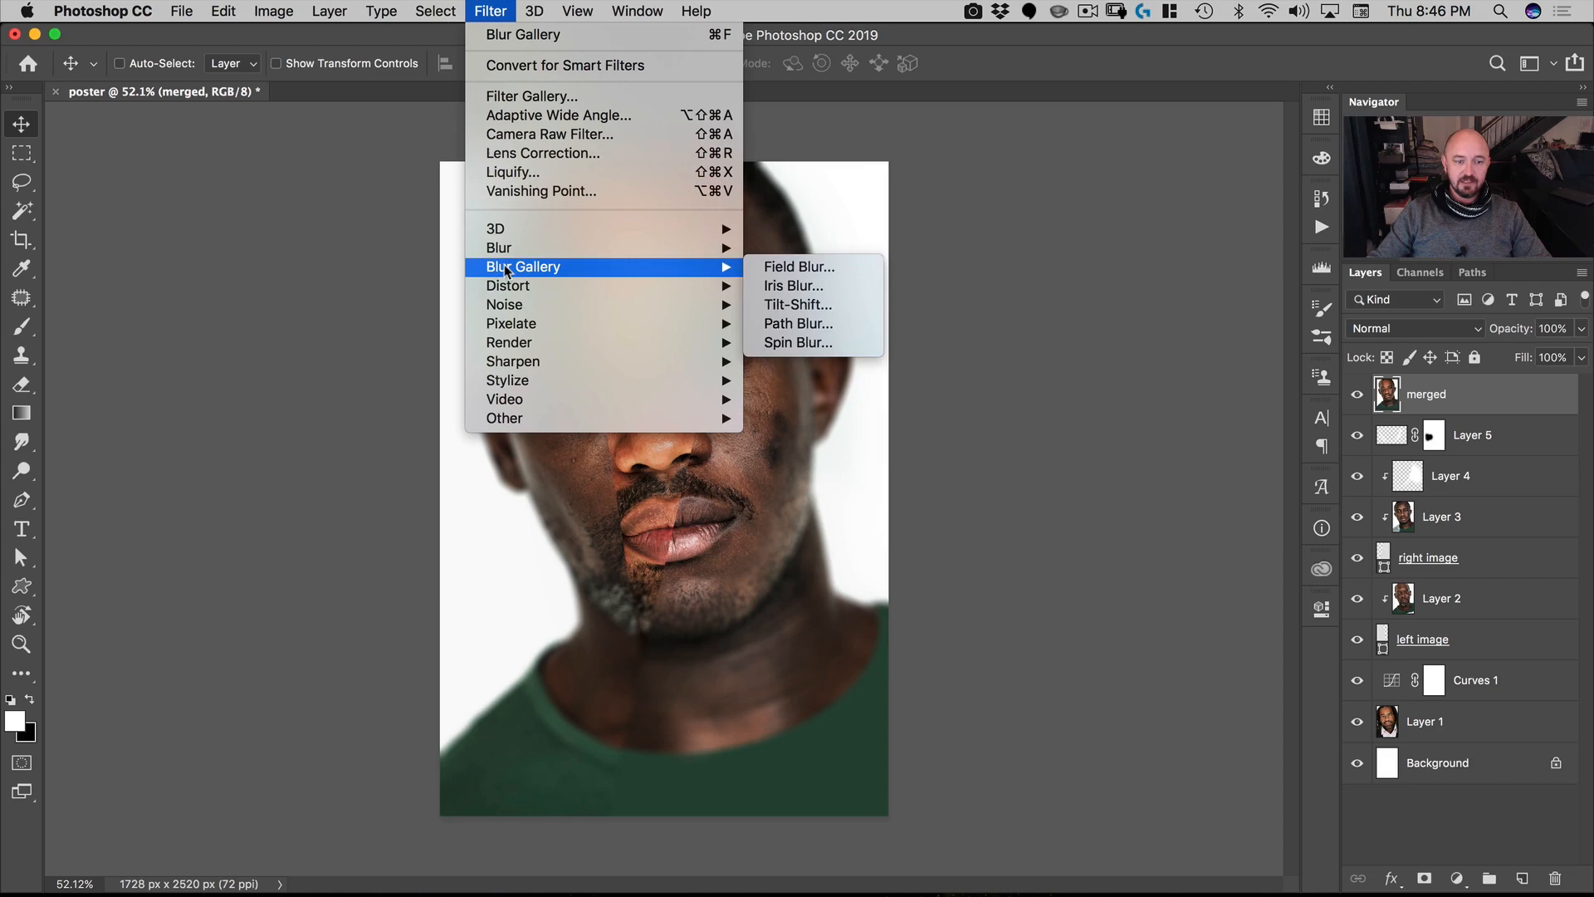
left_click(799, 267)
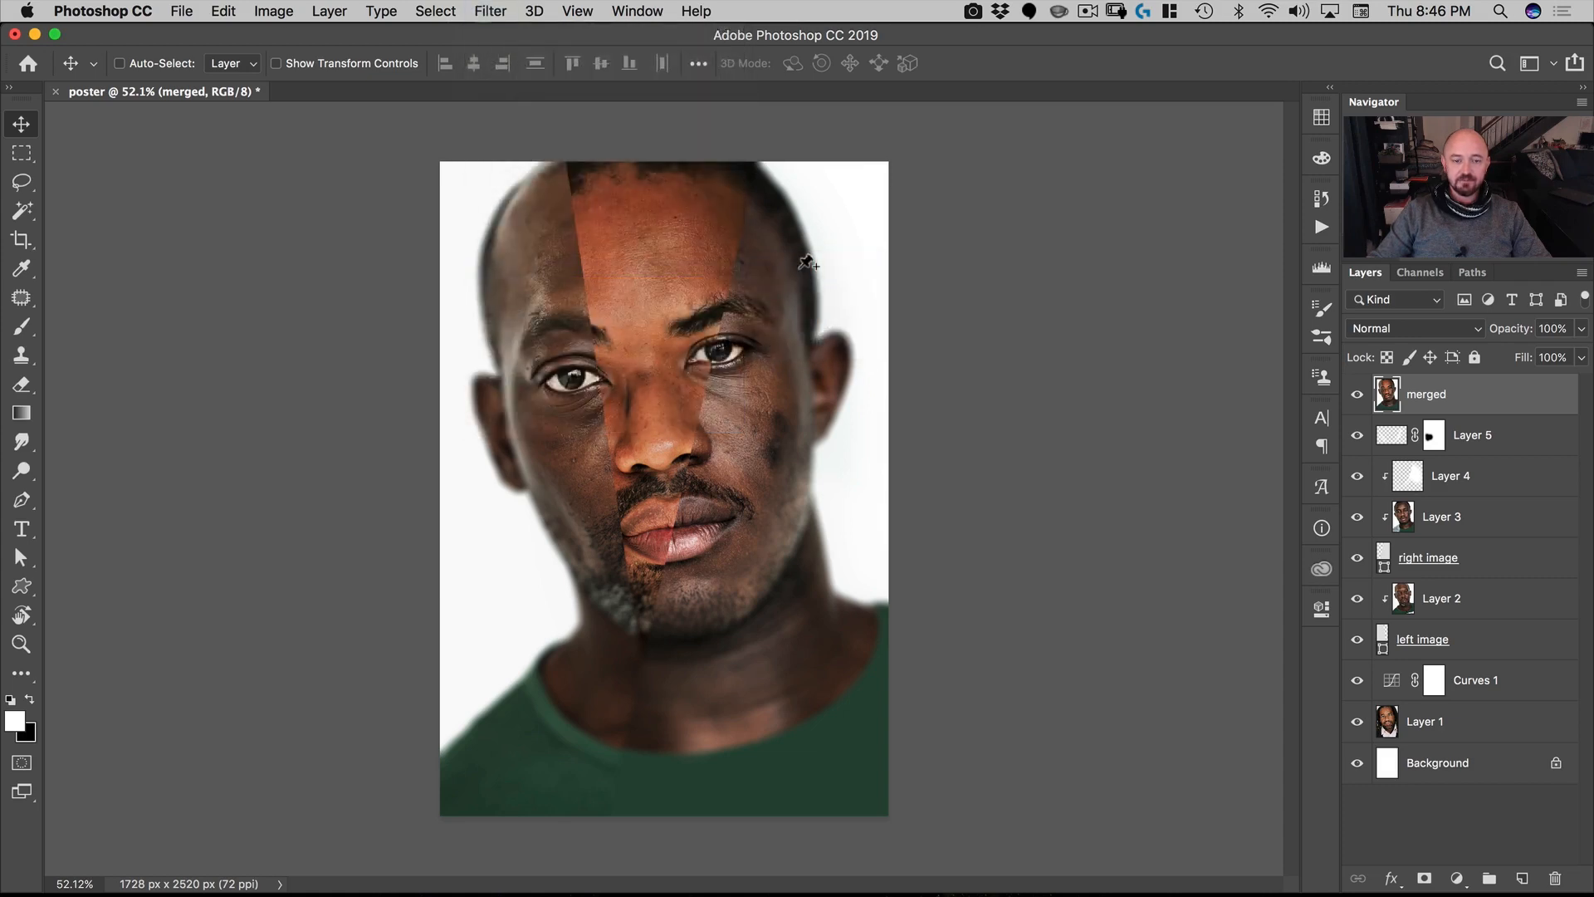
left_click(640, 452)
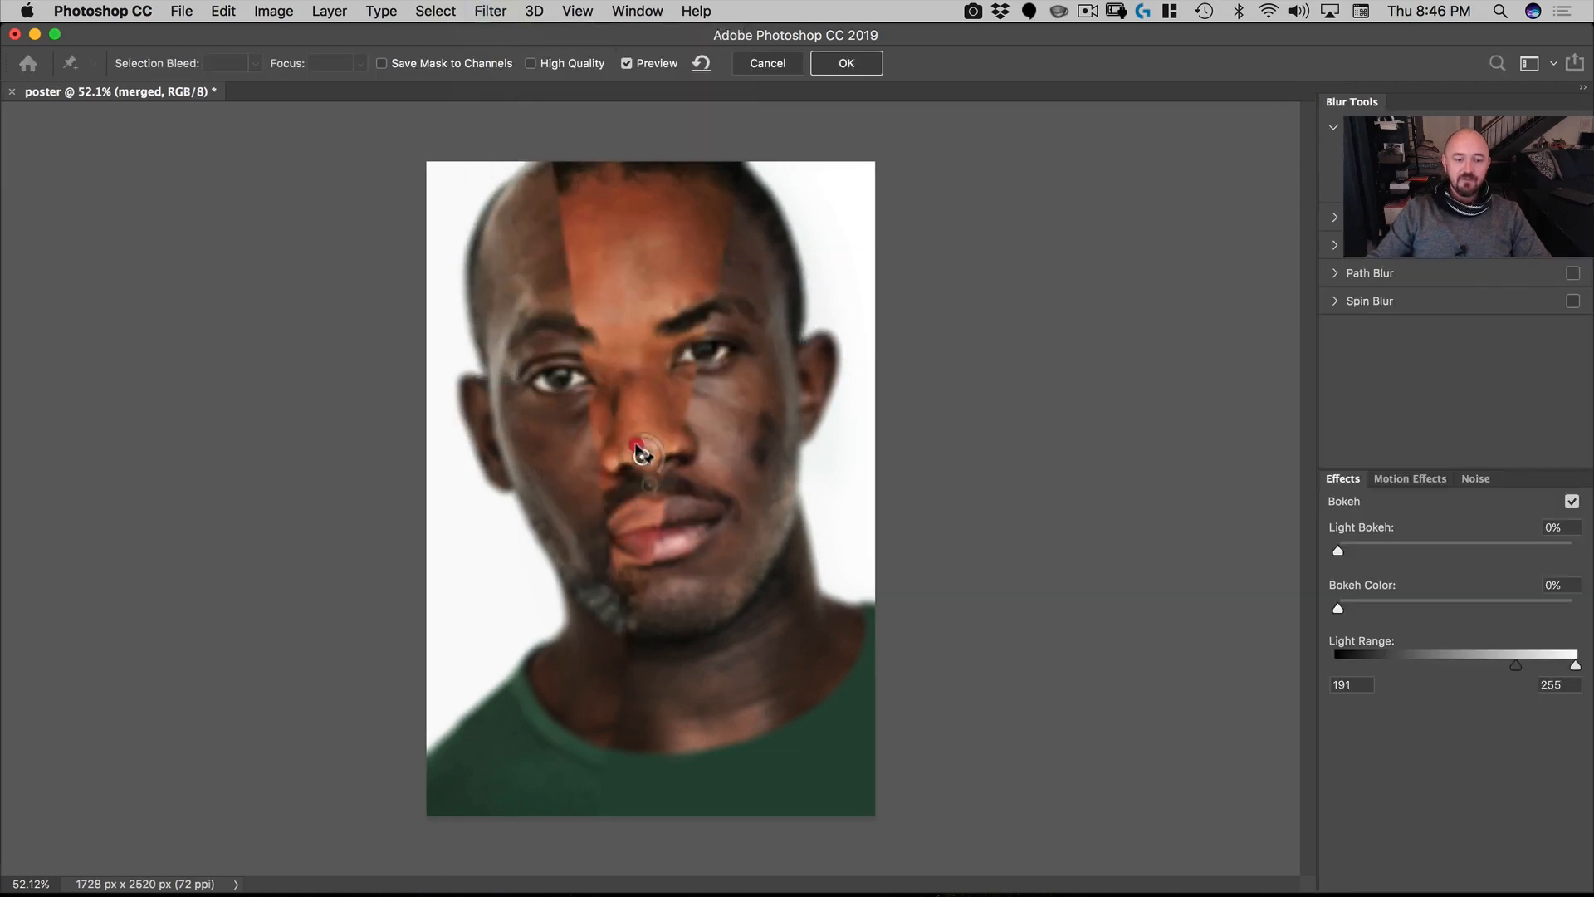
left_click_drag(640, 453, 558, 381)
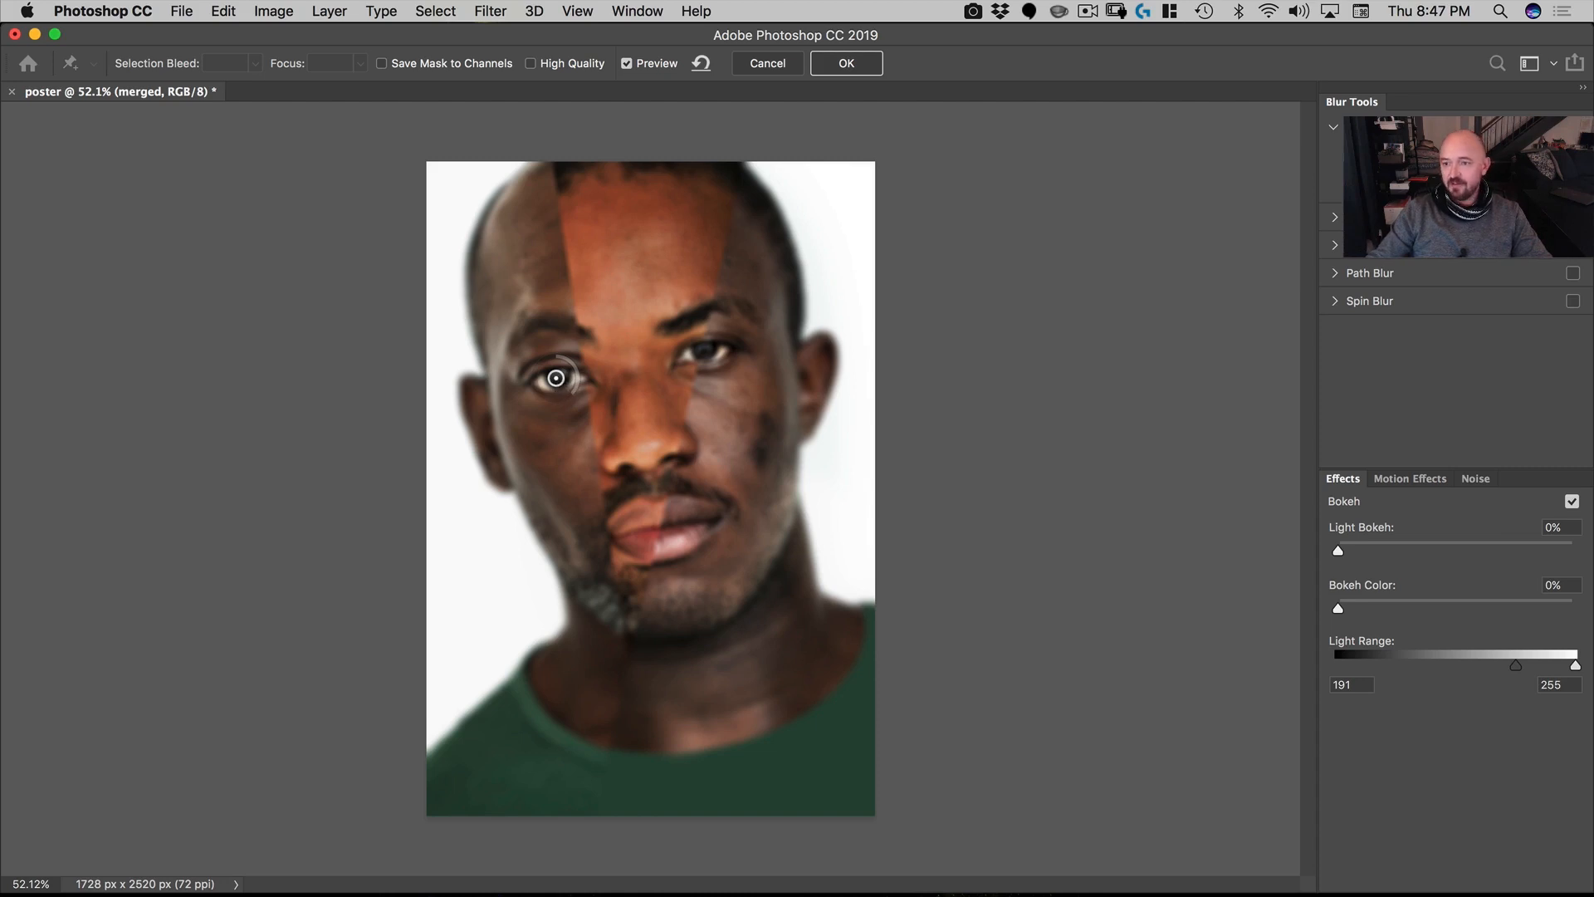
key("0")
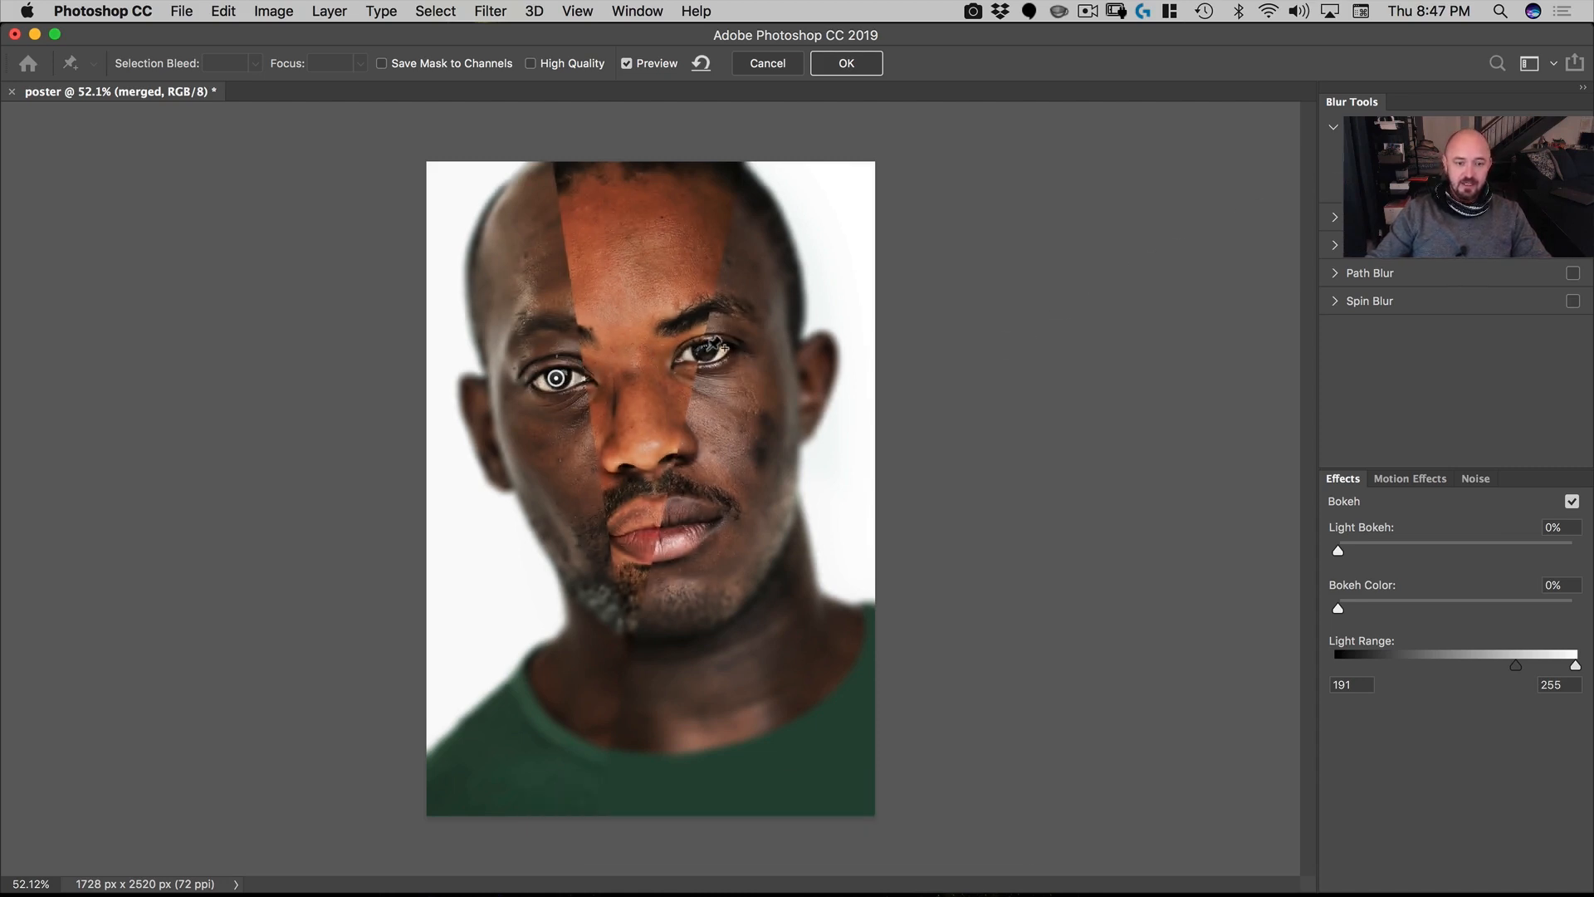
Step: Add field blur pins on the other eye and the lips, both set to 0 blur
left_click(707, 350)
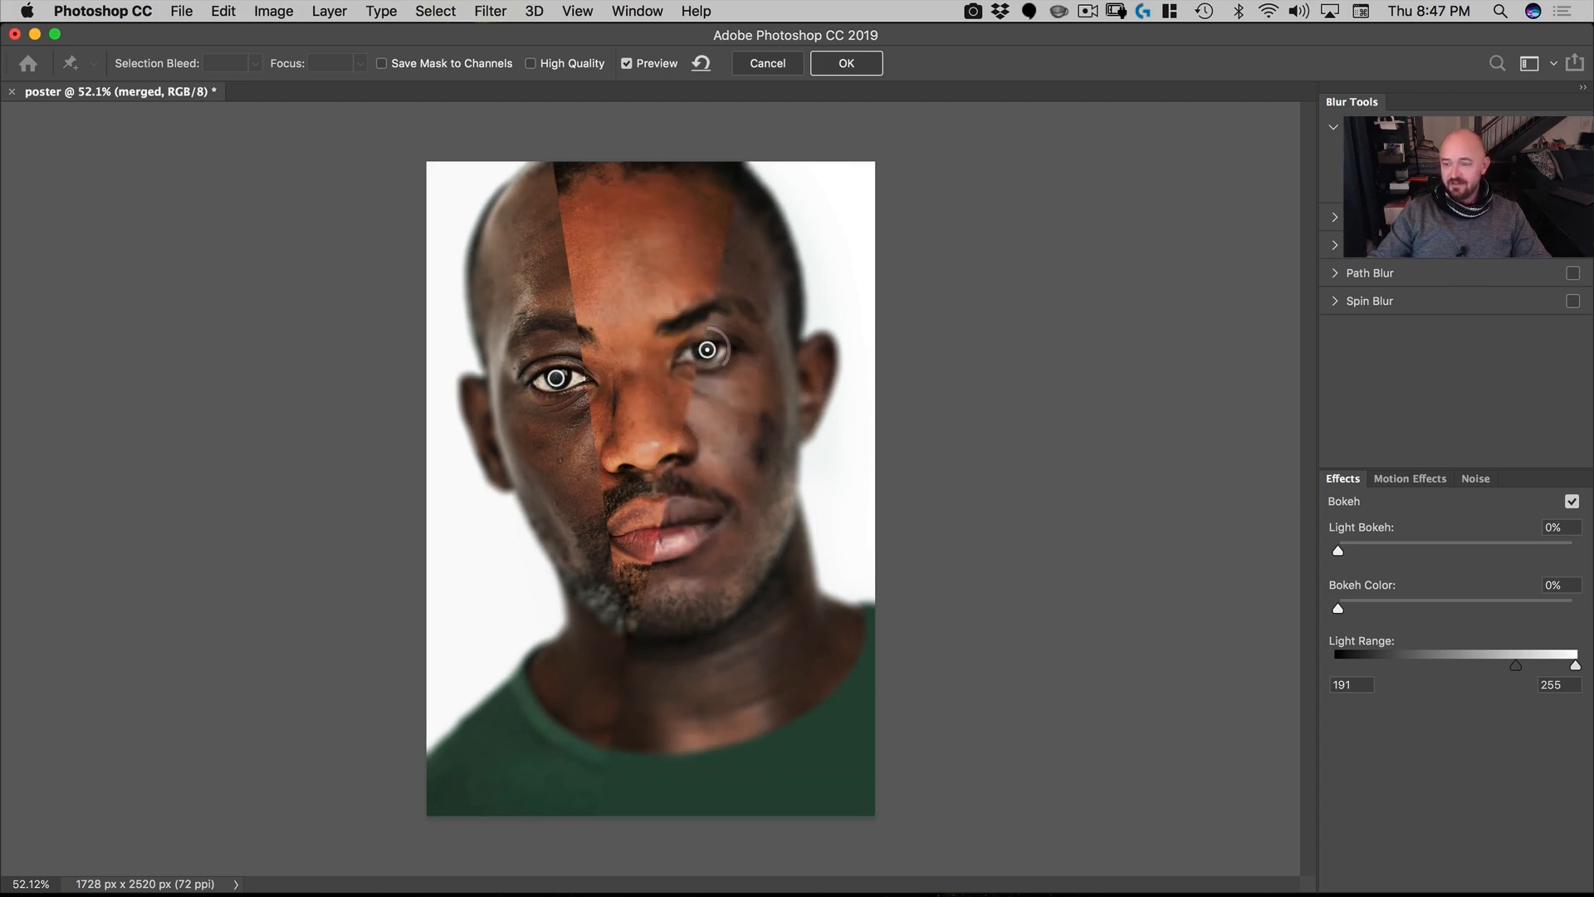
key("0")
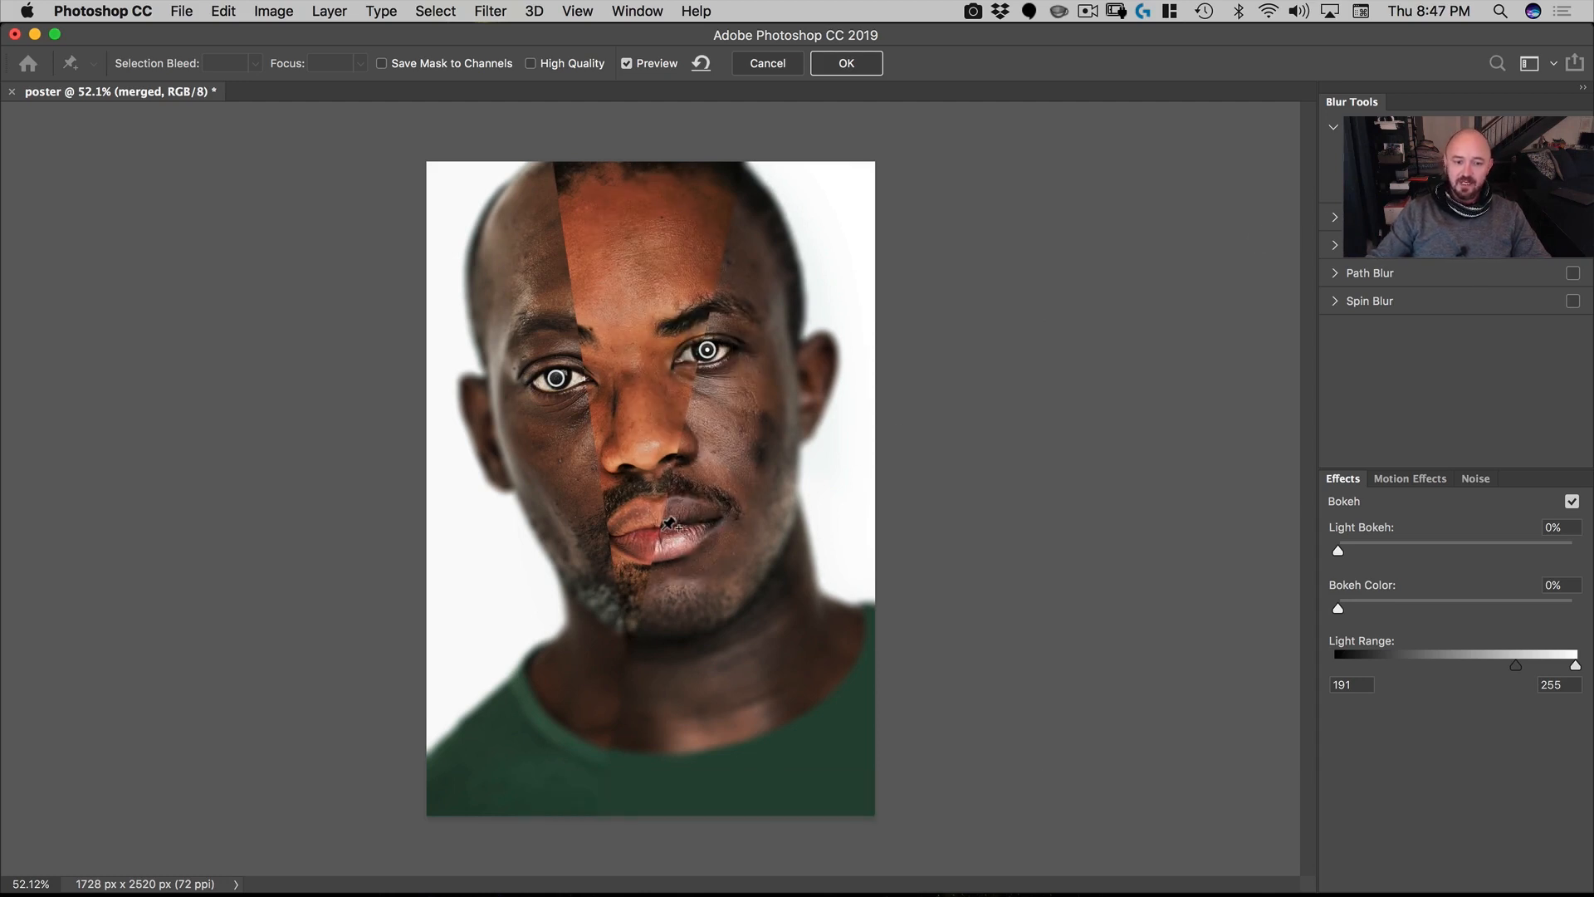
left_click(661, 530)
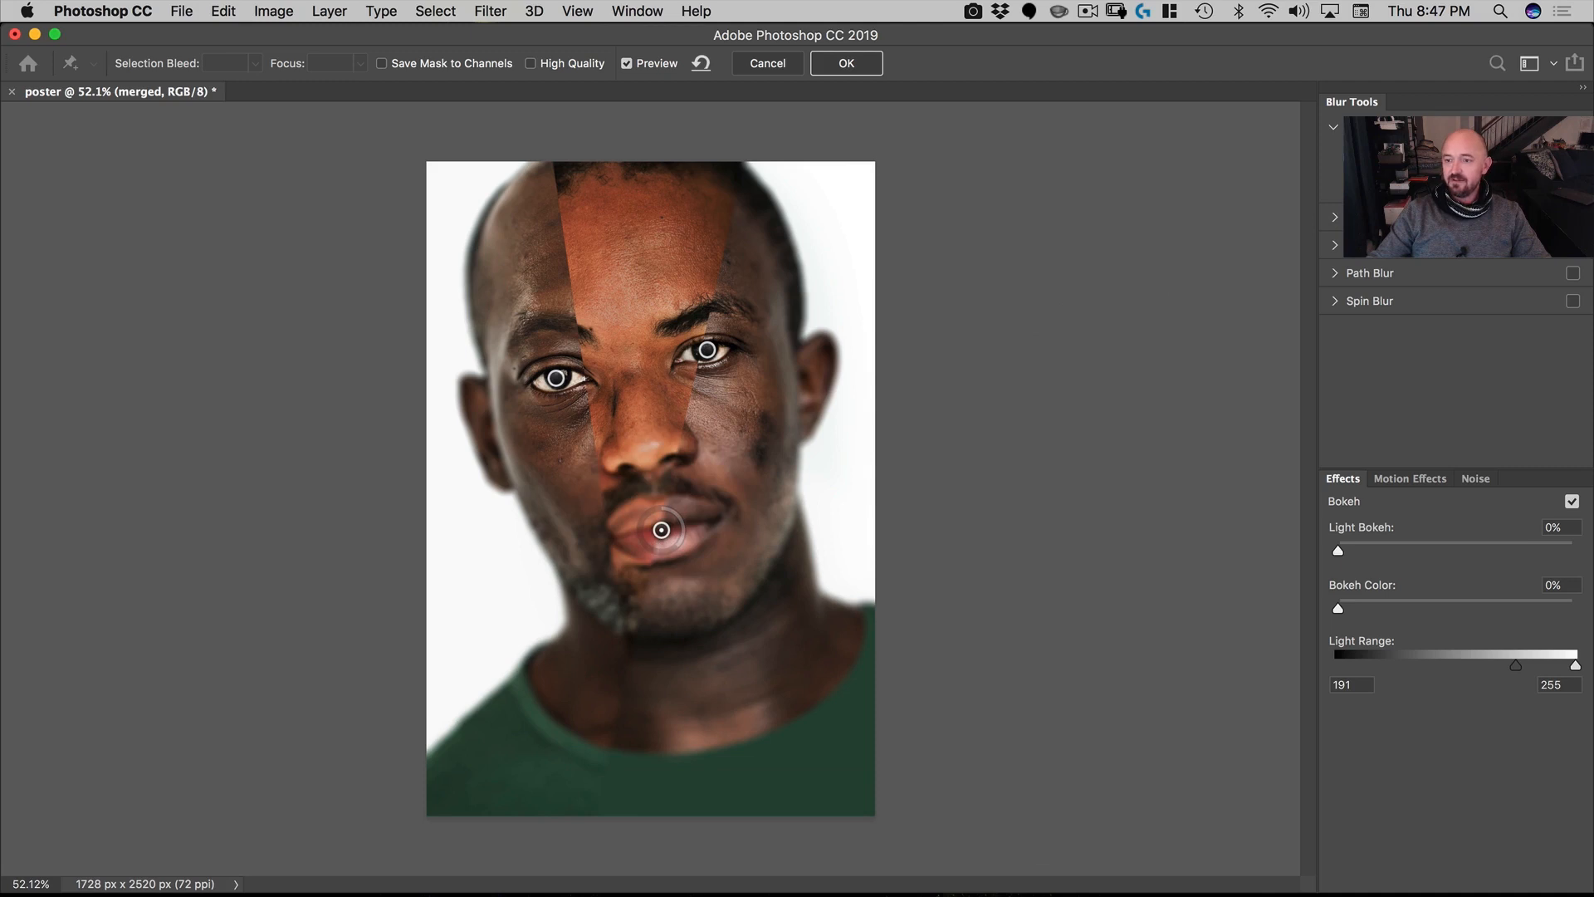
key("0")
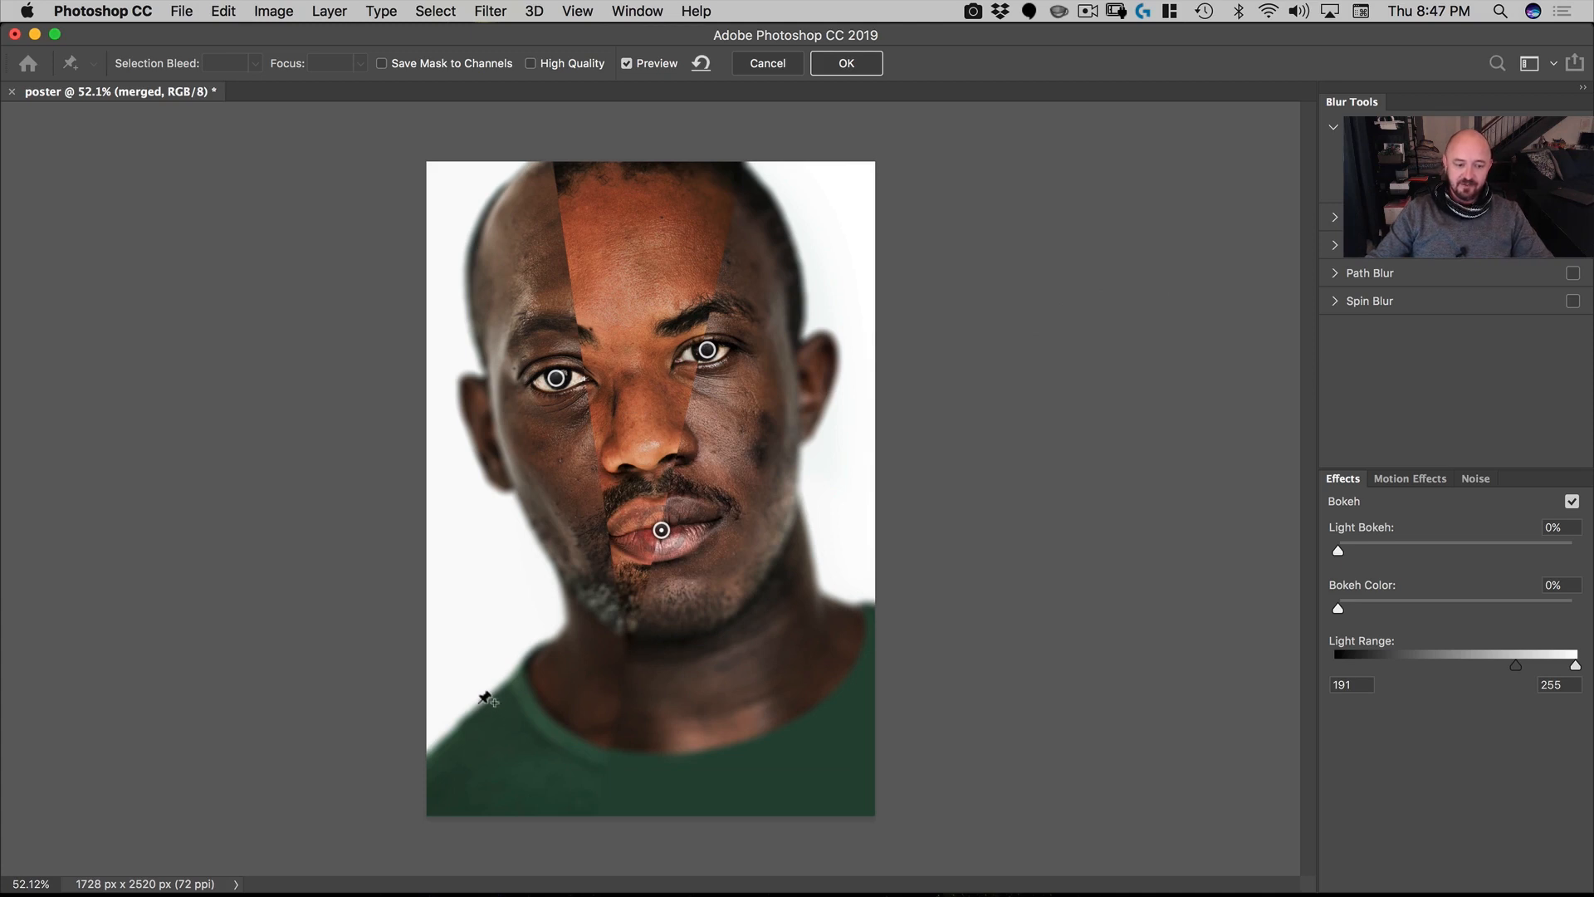
Step: Add field blur pins on both shoulders, raising the left one to about 36 blur, and apply the filter
left_click(477, 722)
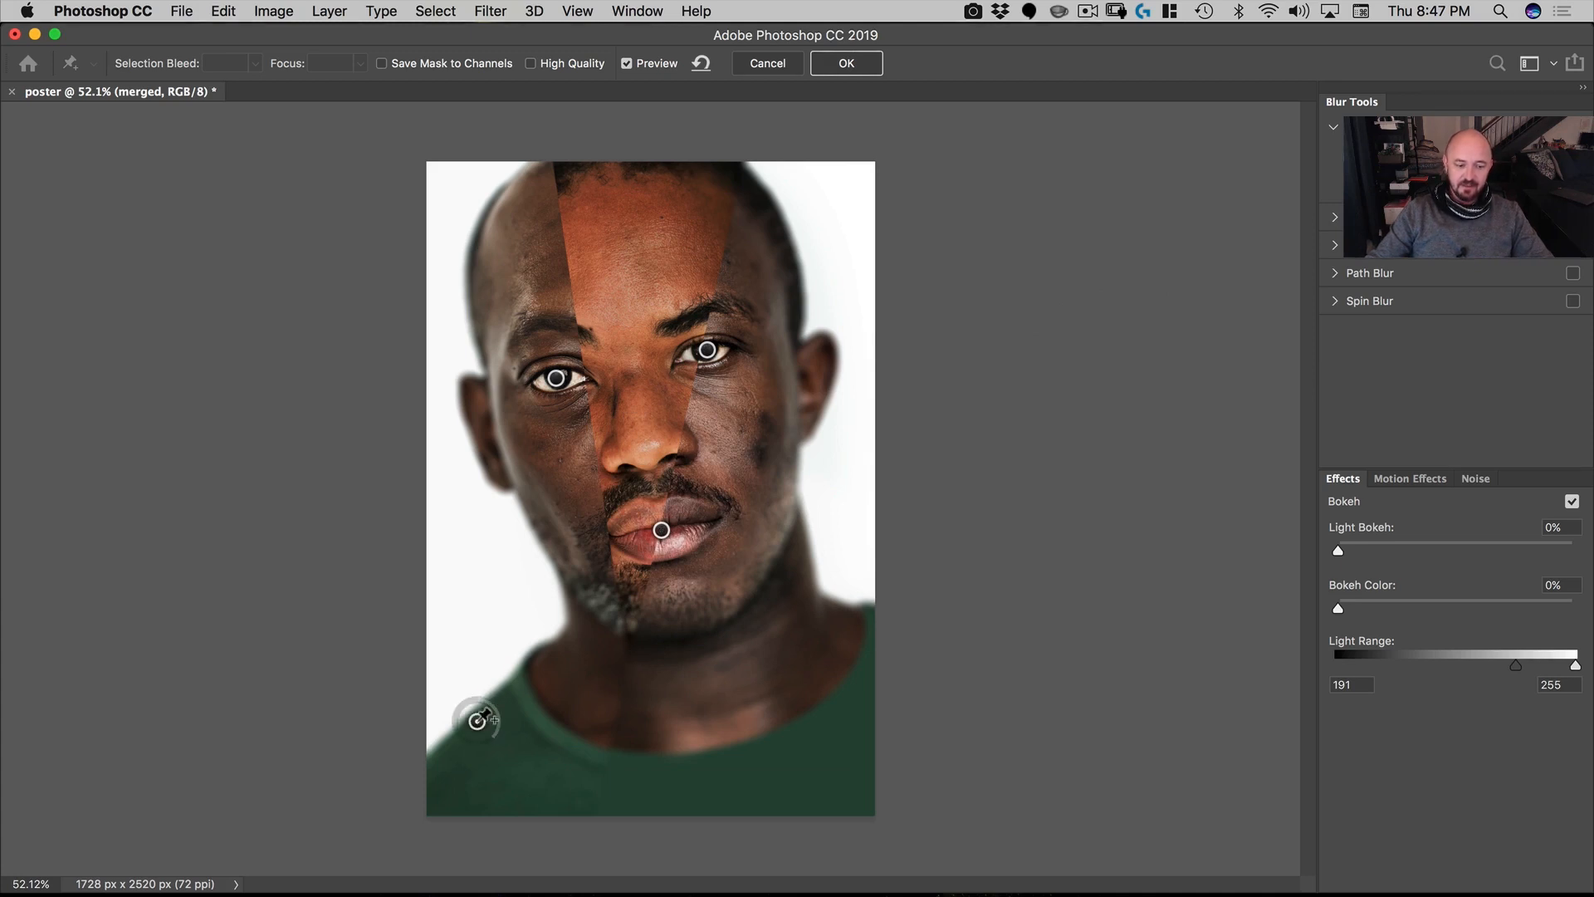
mouse_move(495, 740)
left_mouse_down()
mouse_move(434, 738)
mouse_move(470, 741)
left_mouse_up()
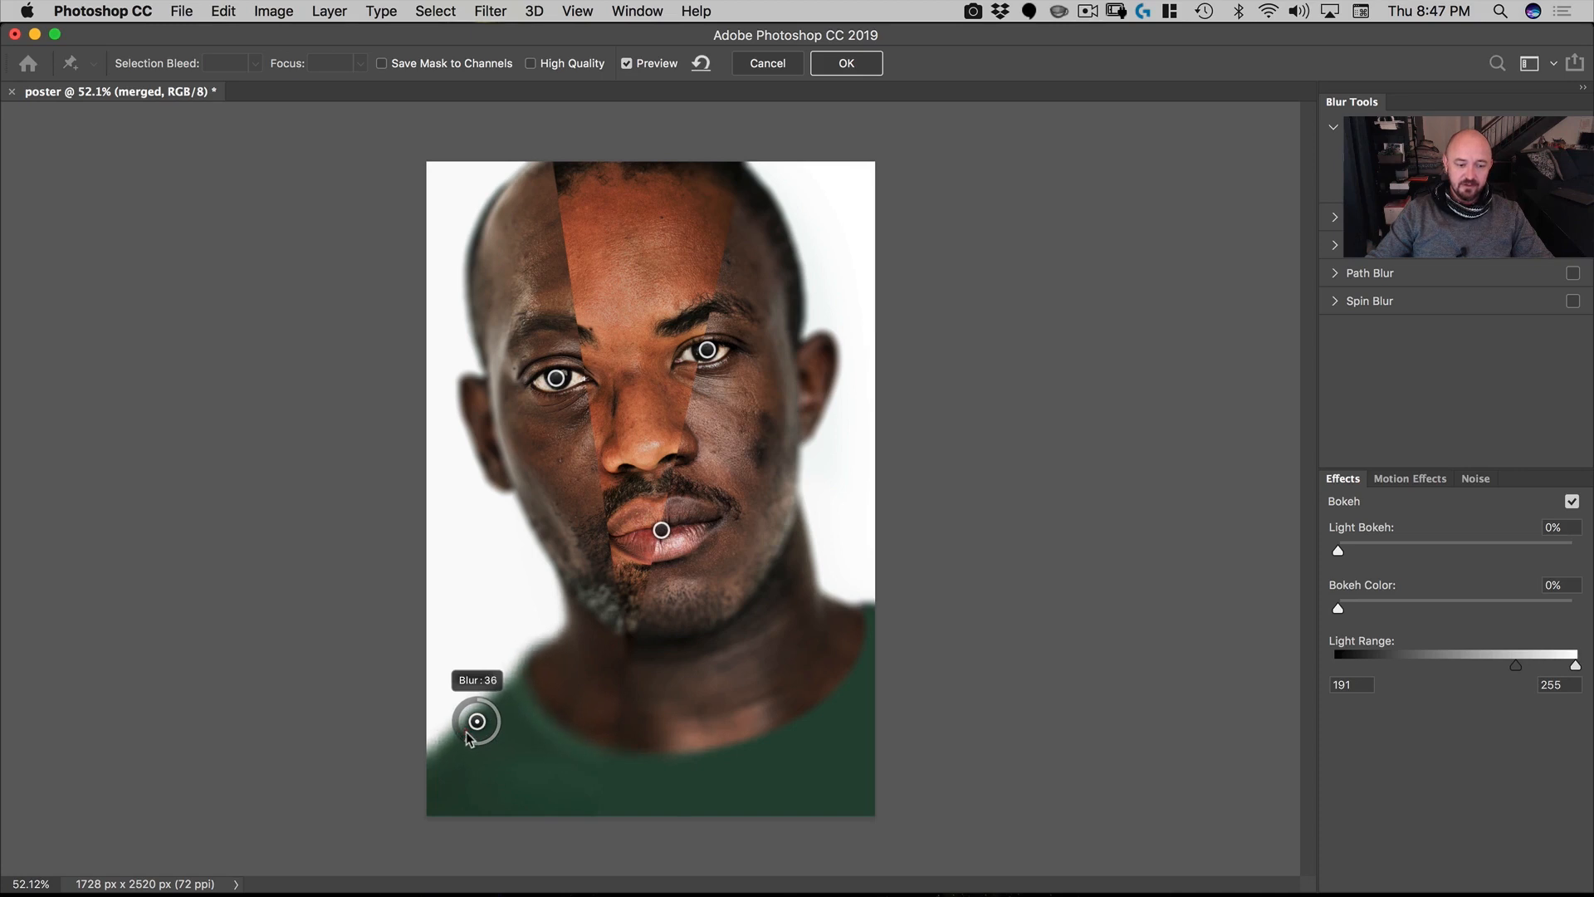
left_click(834, 684)
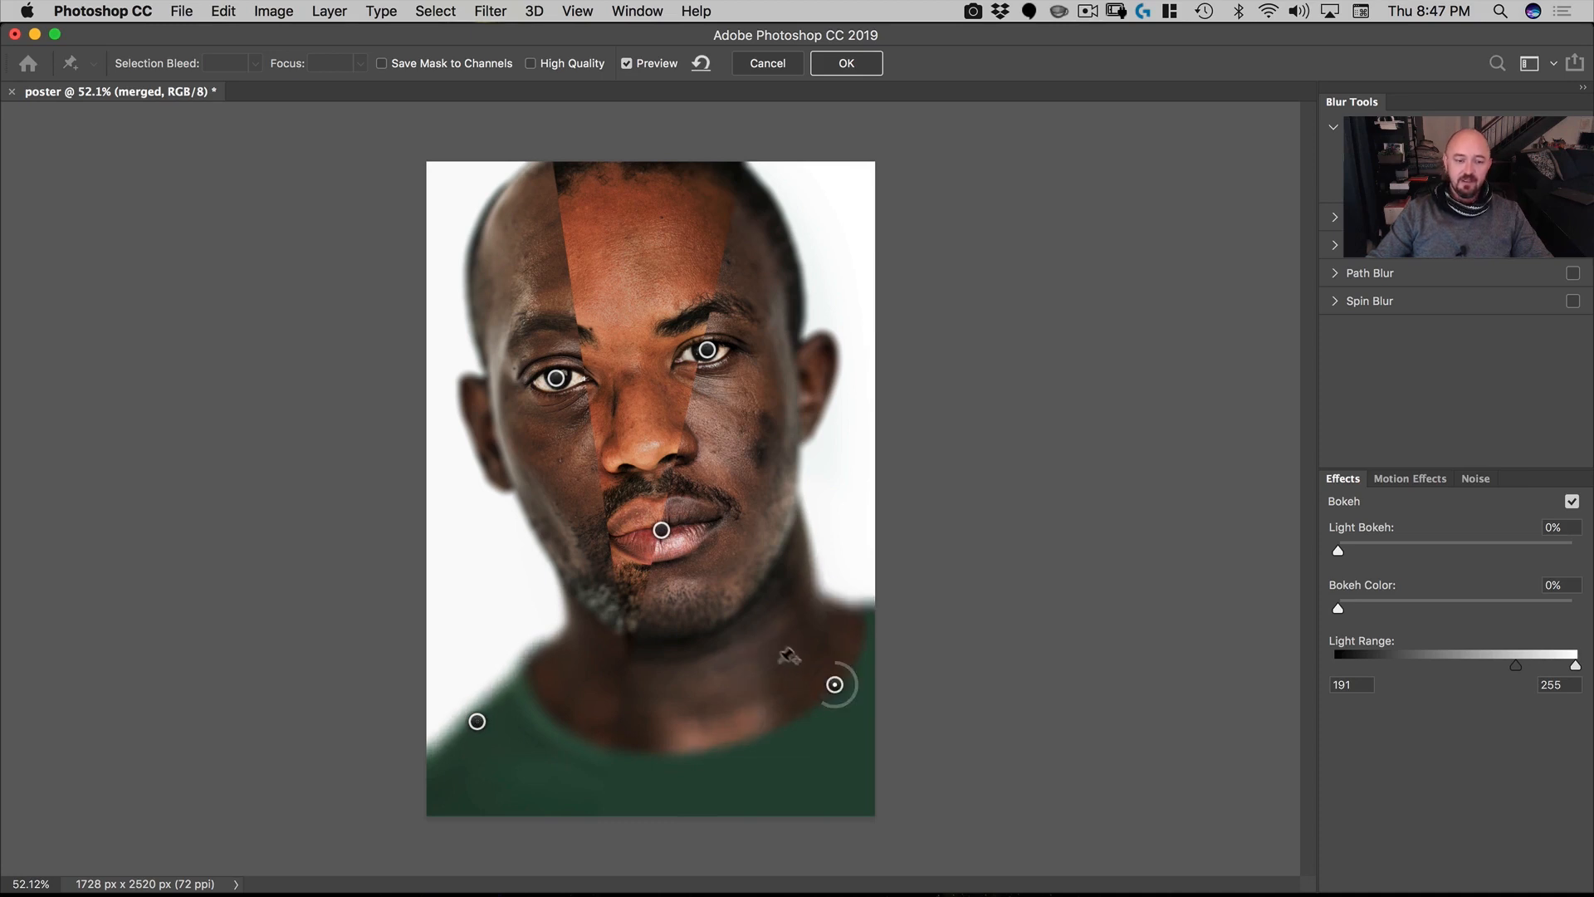
left_click(854, 65)
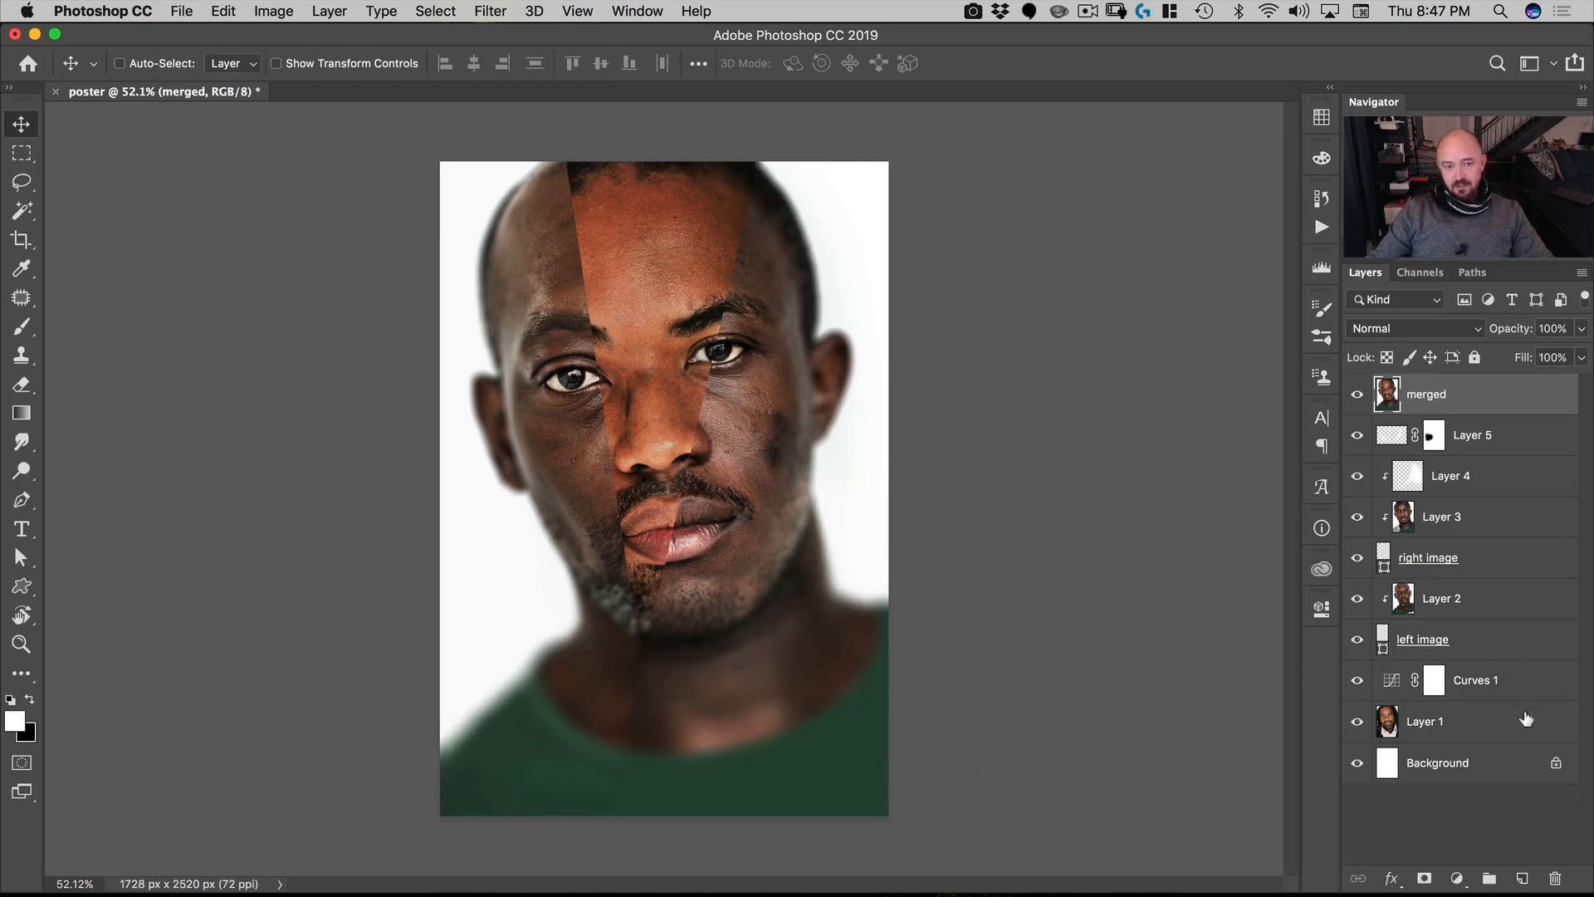
Step: Add a new layer above the merged layer and name it vignette
left_click(1522, 878)
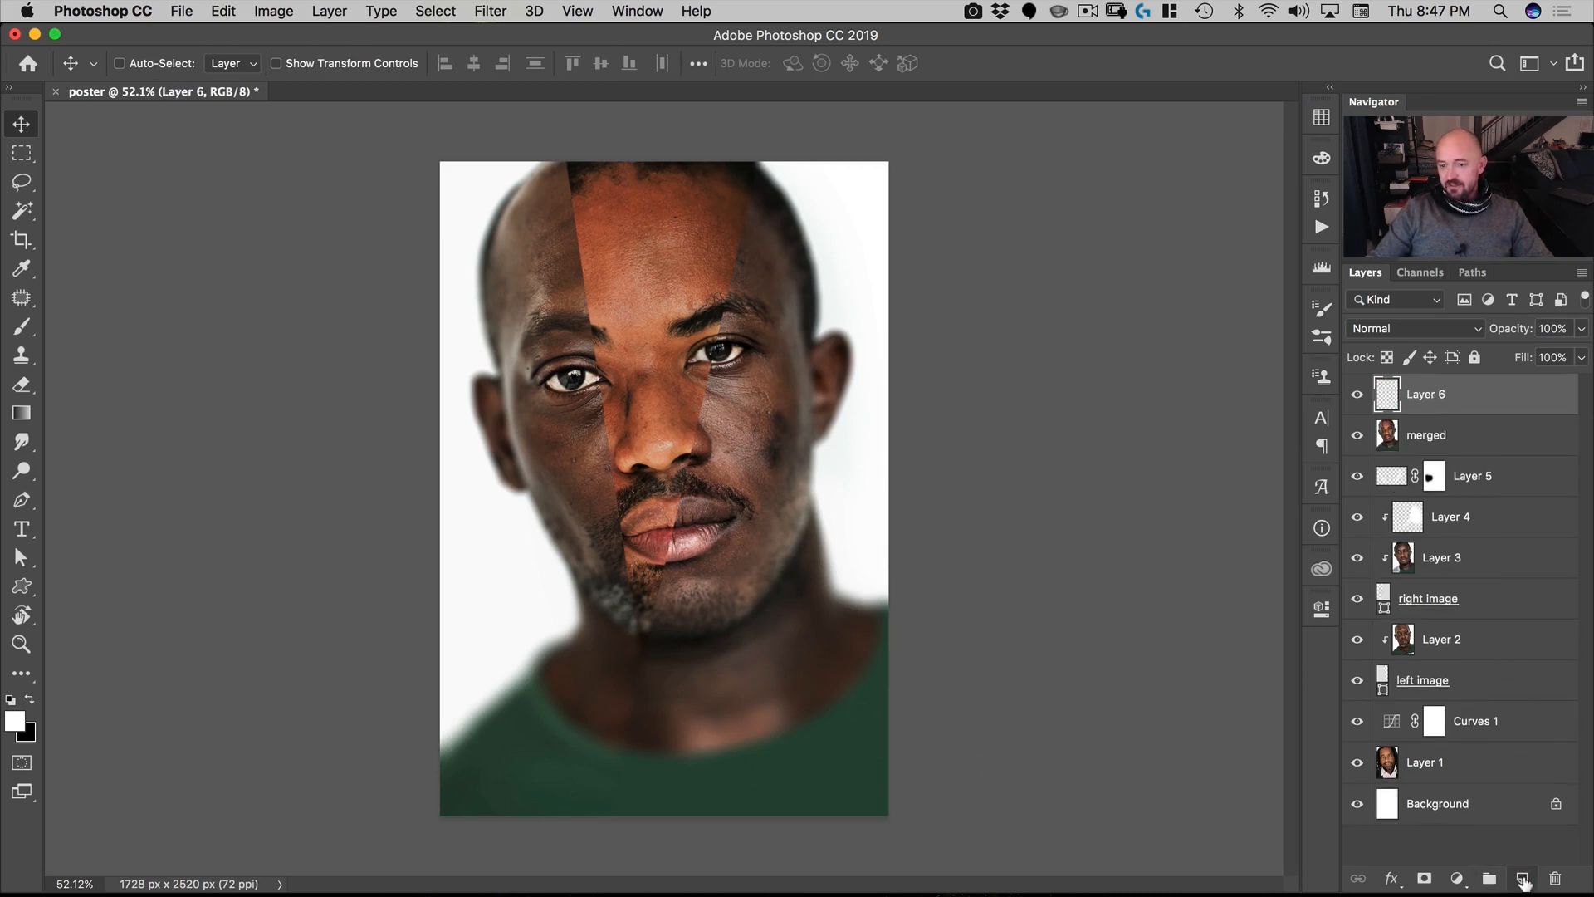
double_click(1426, 394)
type("vignette")
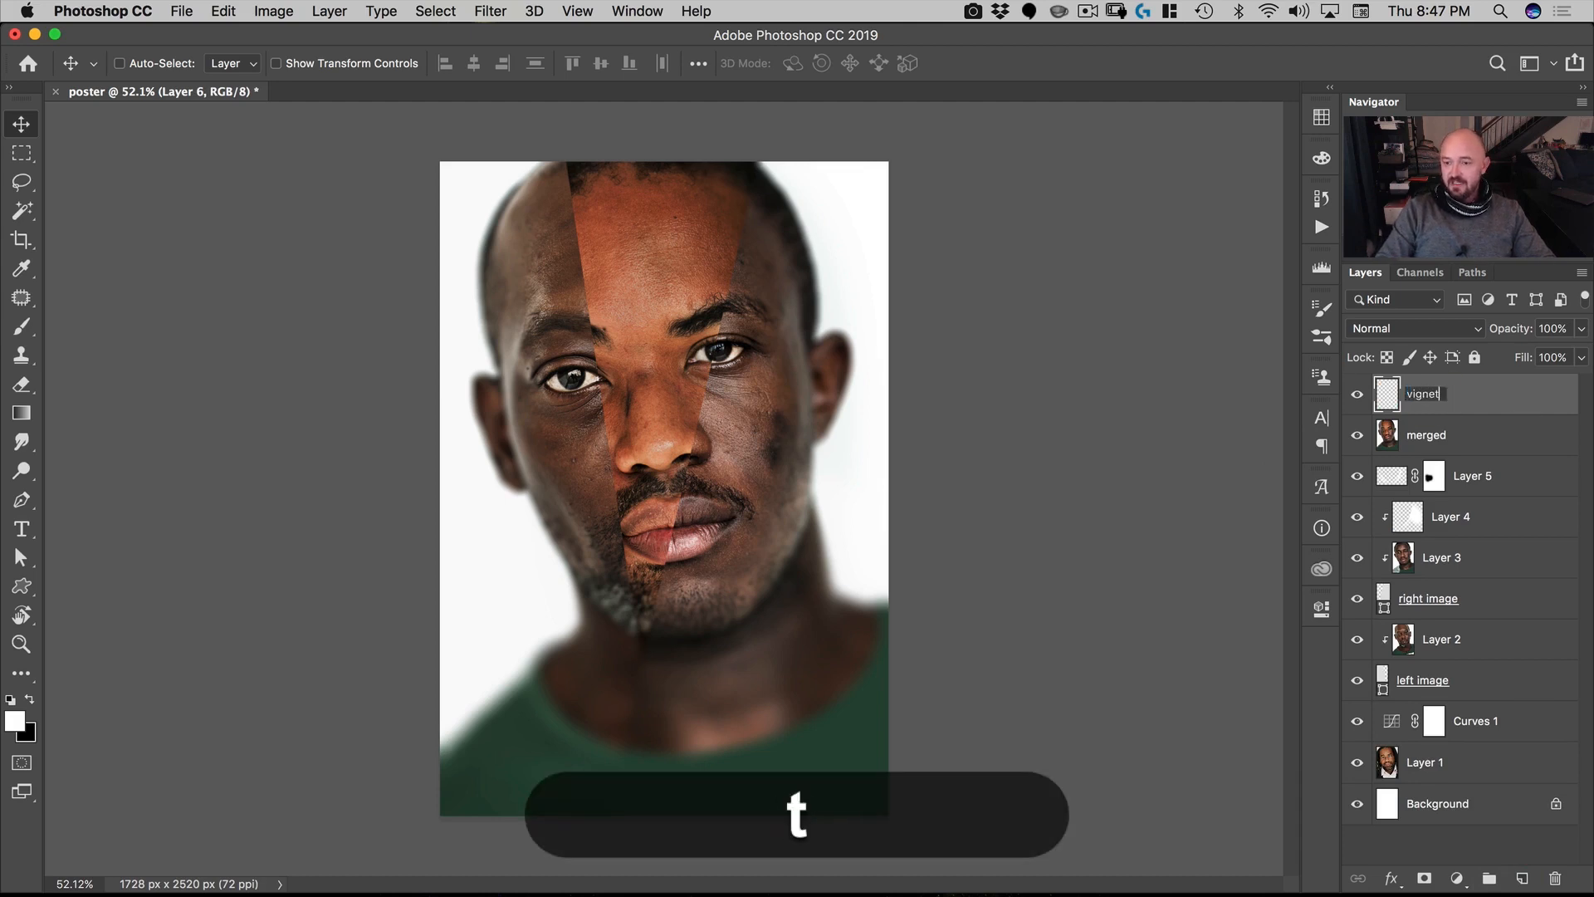
key("Return")
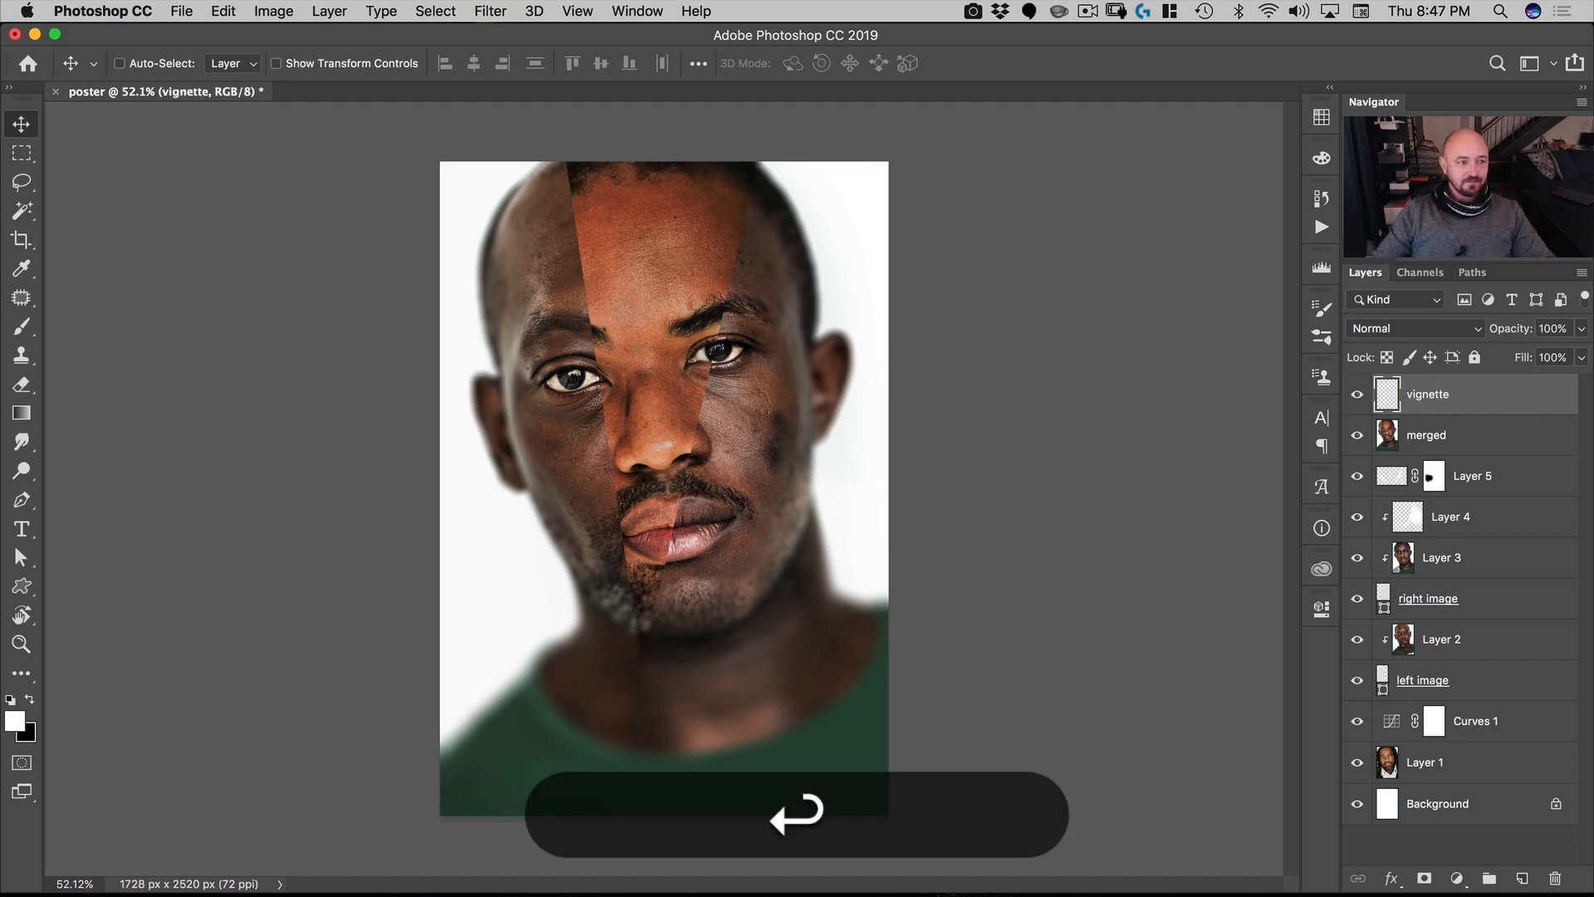
Step: Set up a linear Foreground to Transparent gradient with the default black foreground colour
left_click(20, 412)
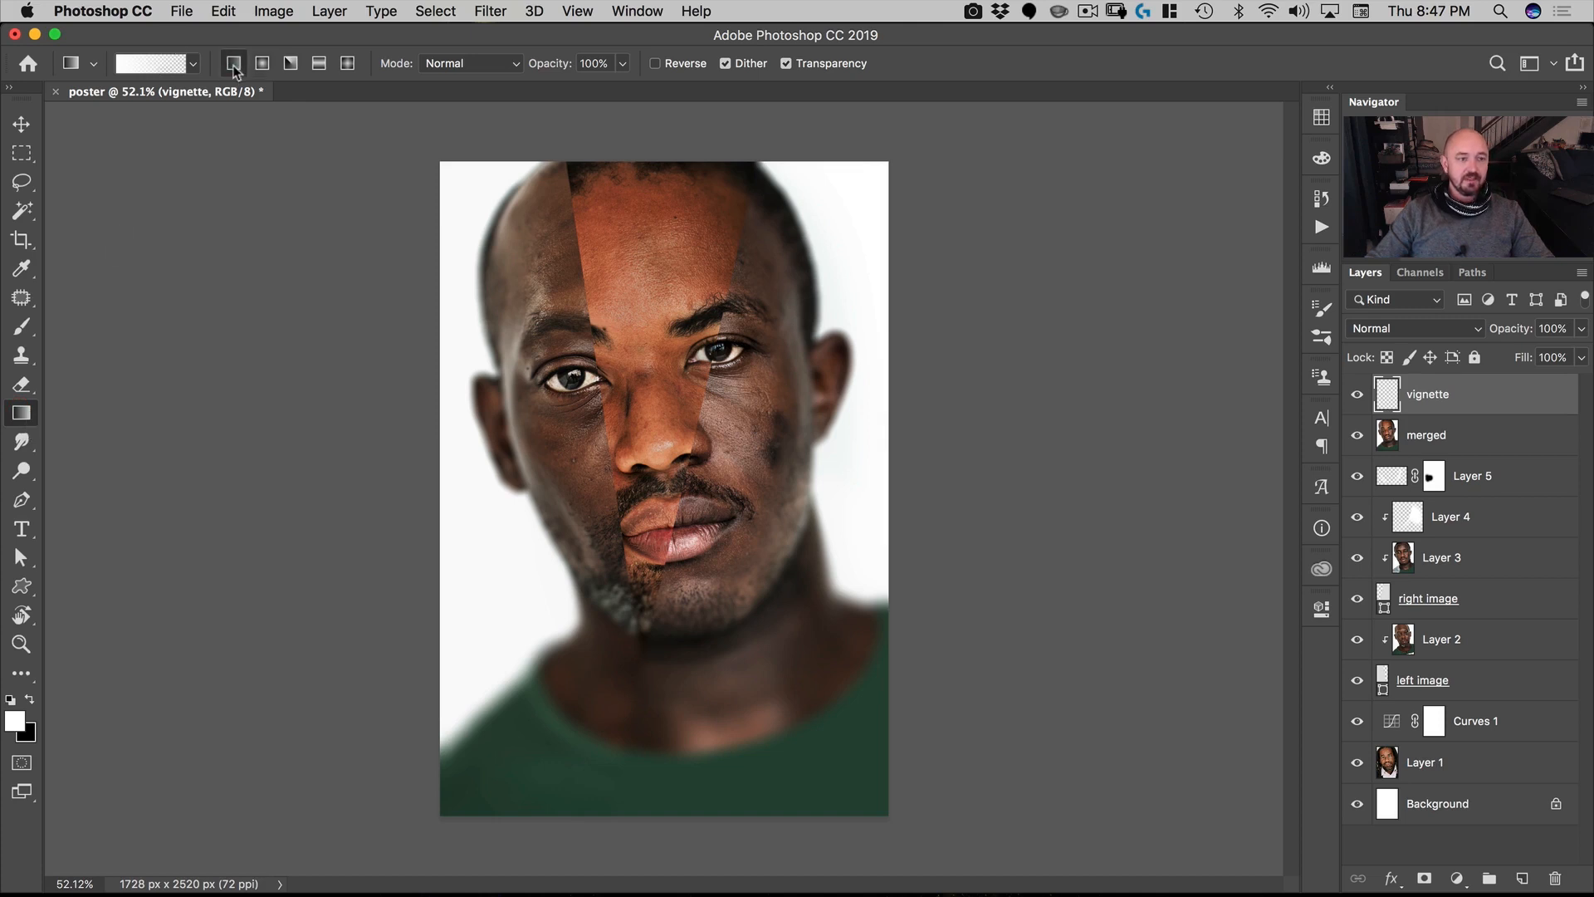
key("i")
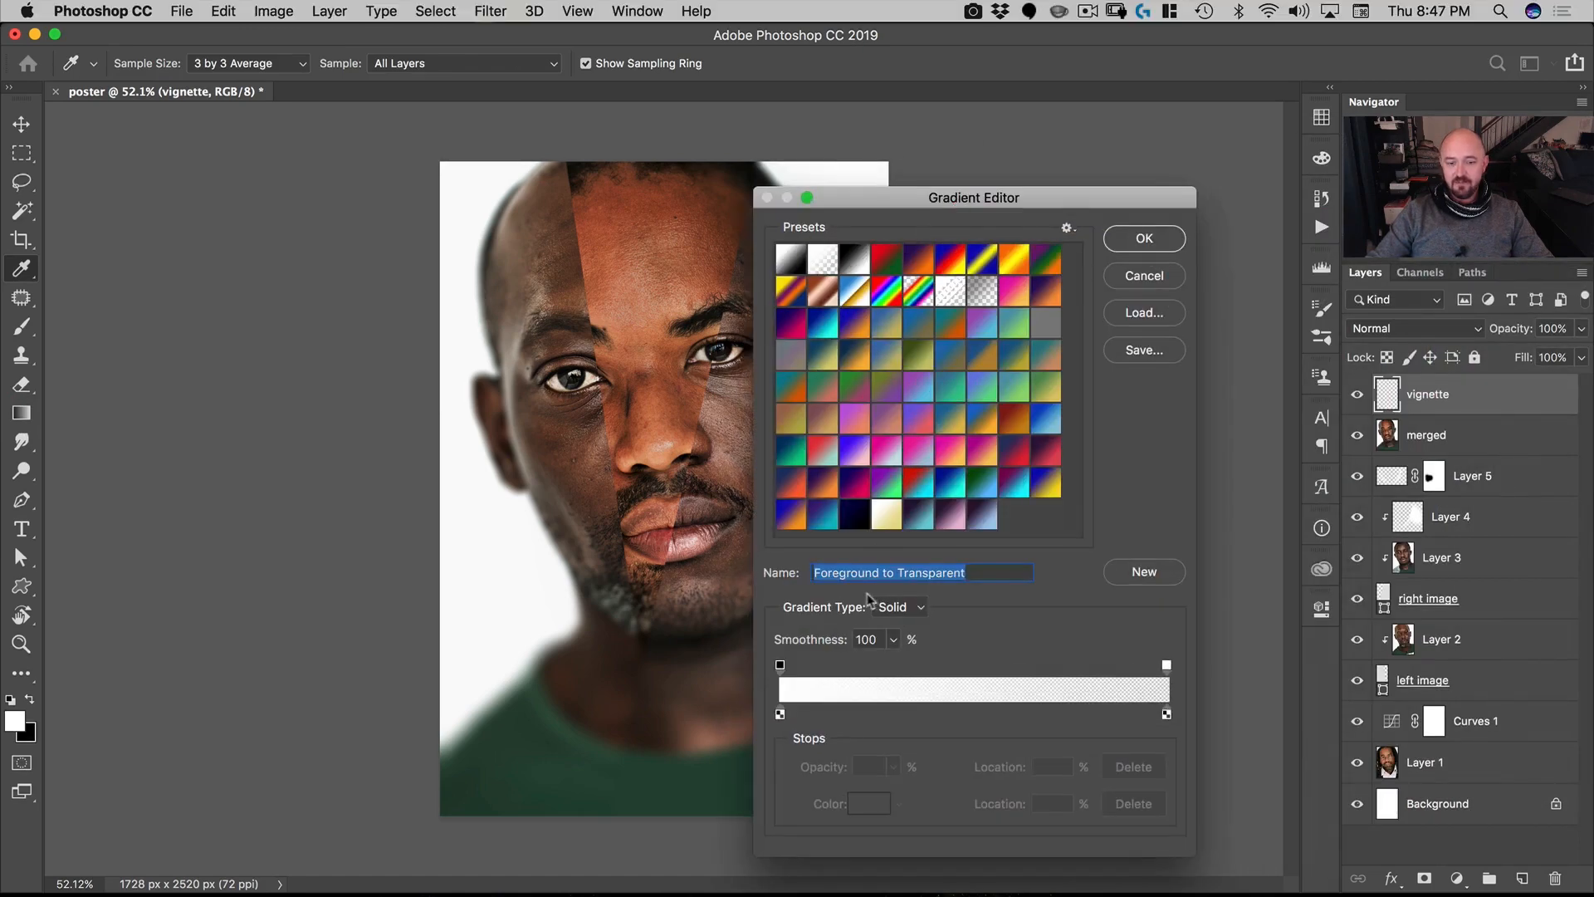
left_click(1139, 241)
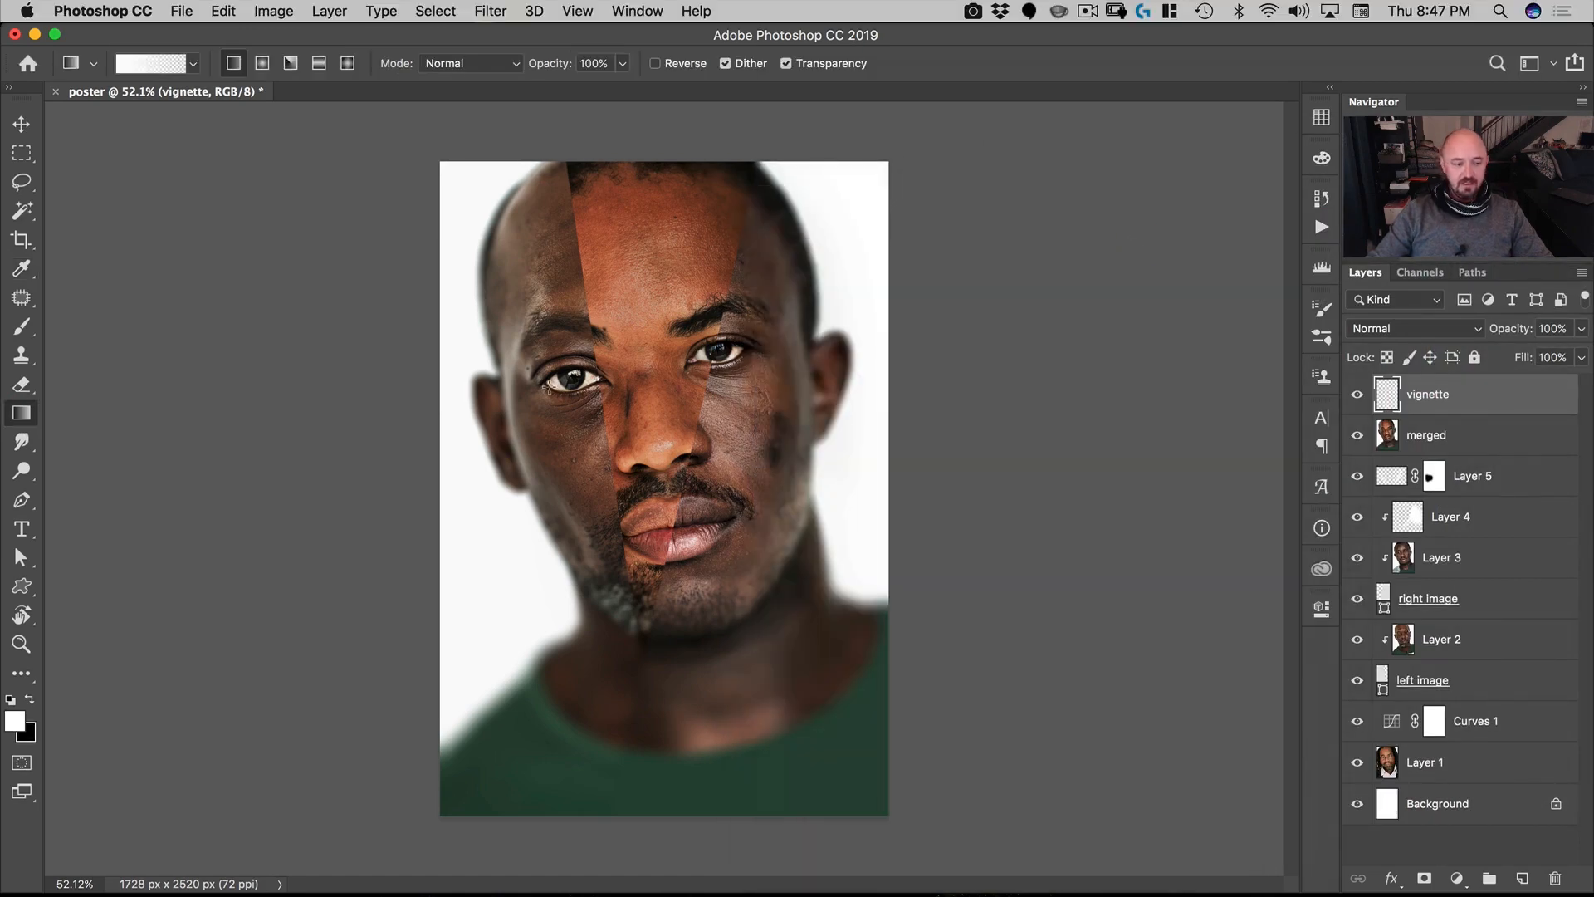
key("d")
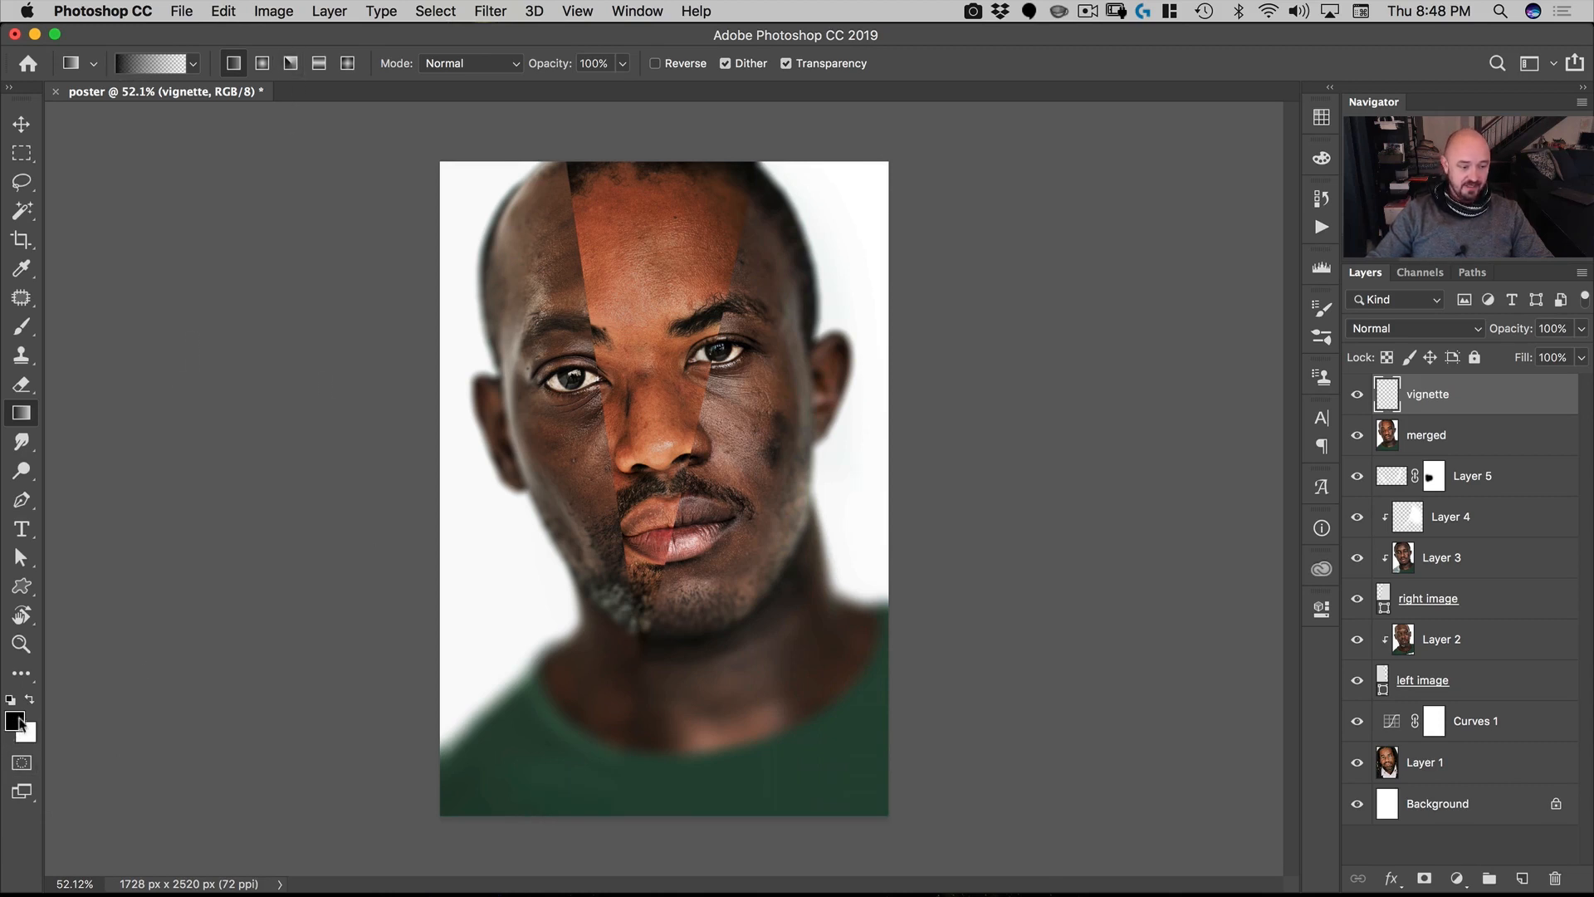
key("d")
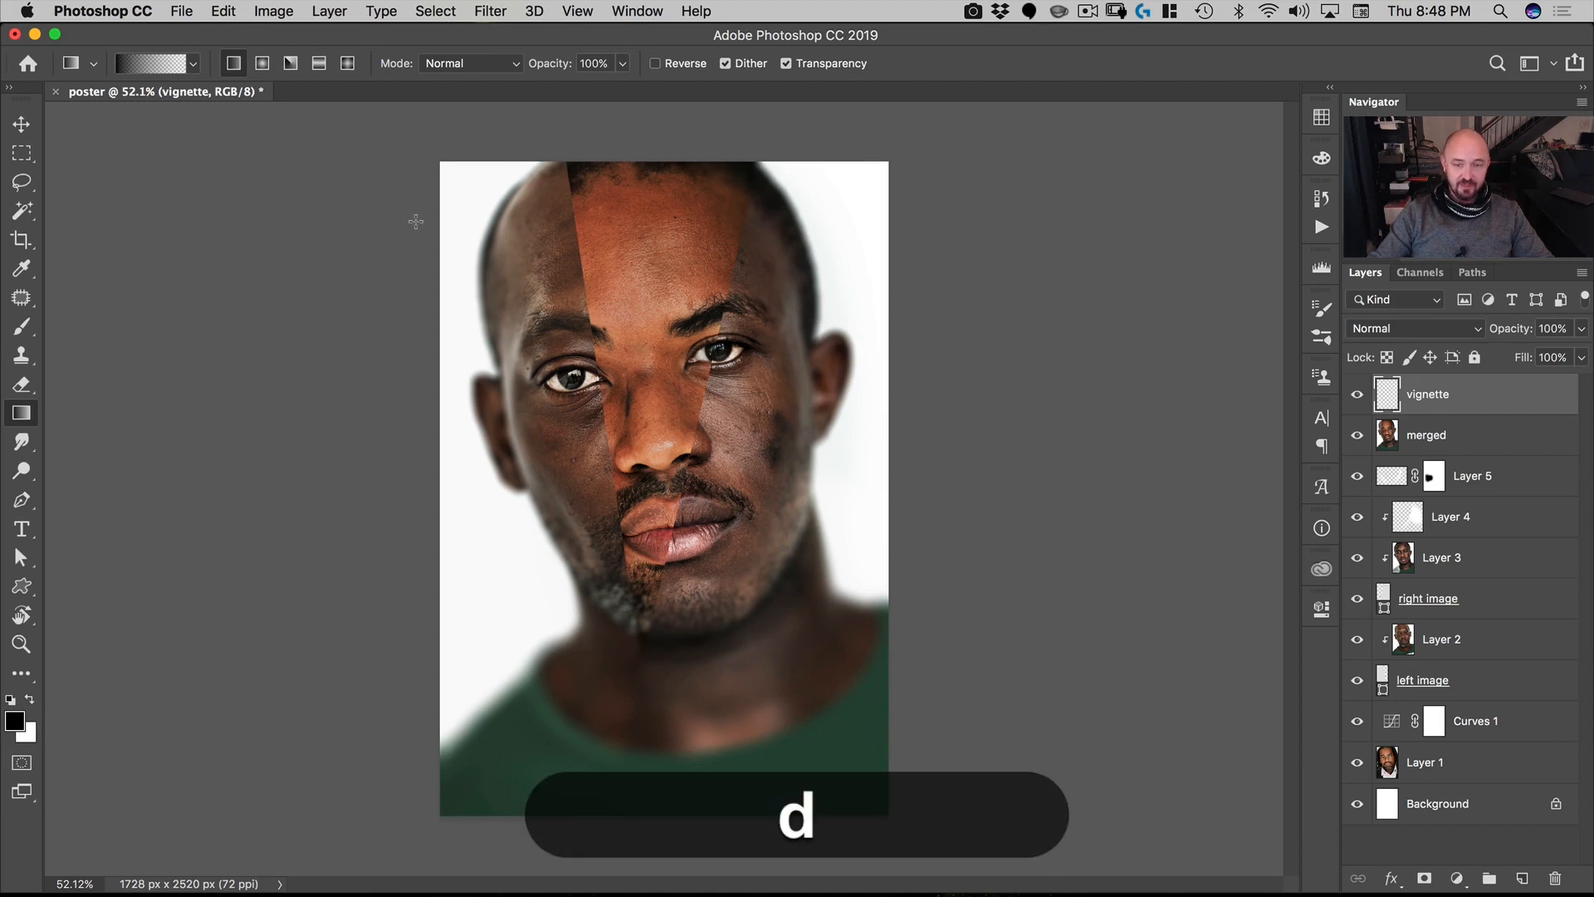
Step: Darken the poster's corners and edges with black-to-transparent gradients drawn inward from outside the canvas on the vignette layer
left_click_drag(336, 151, 516, 231)
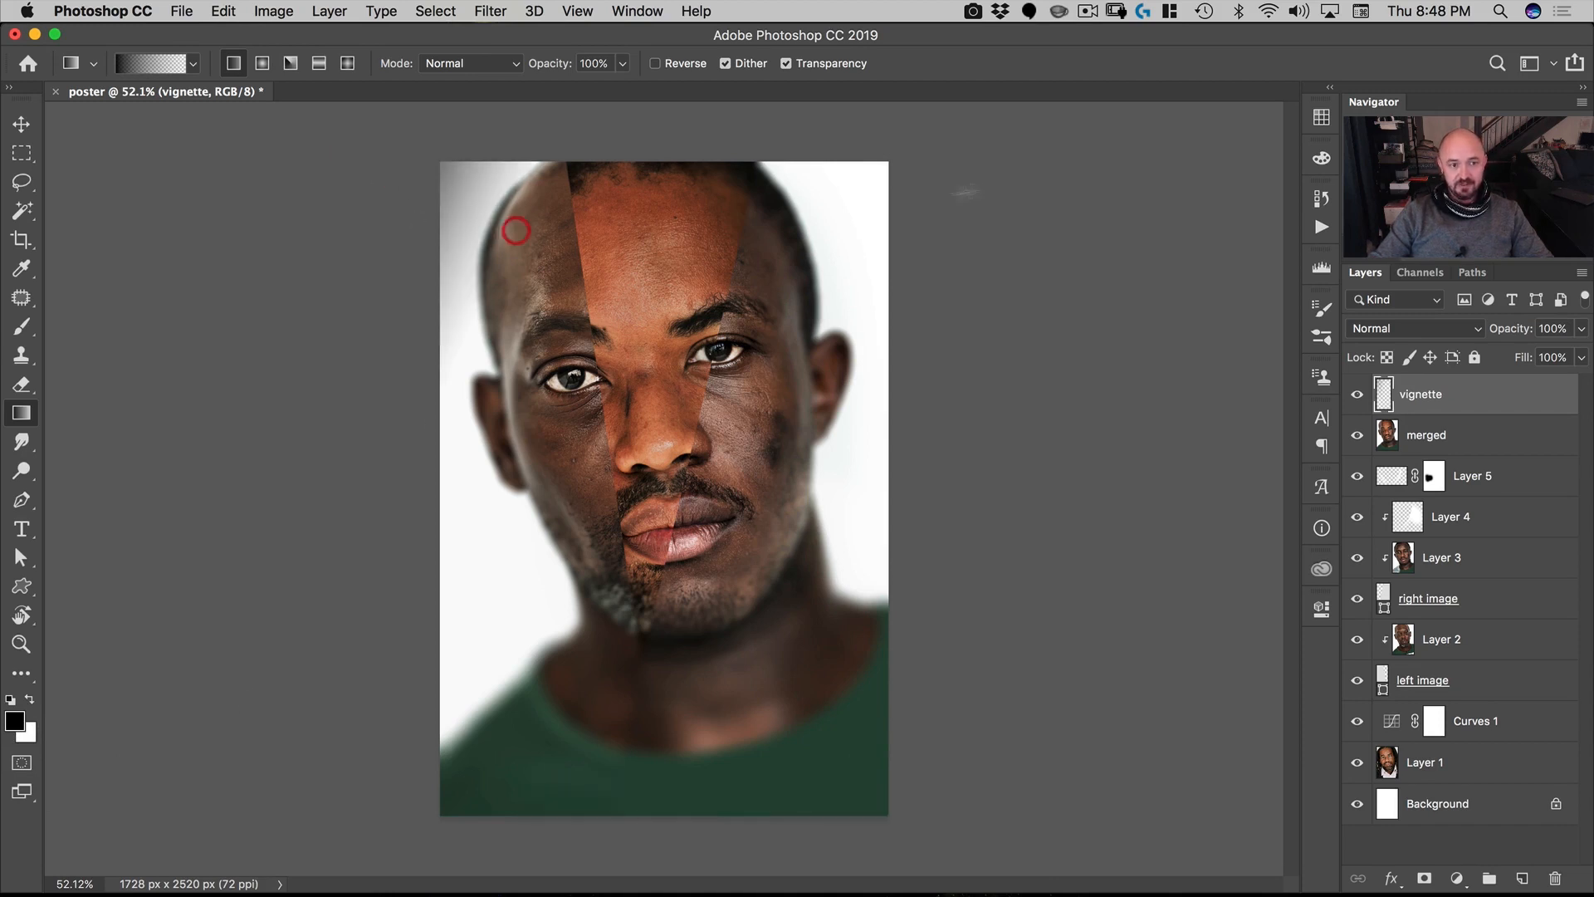
left_click_drag(1104, 152, 825, 304)
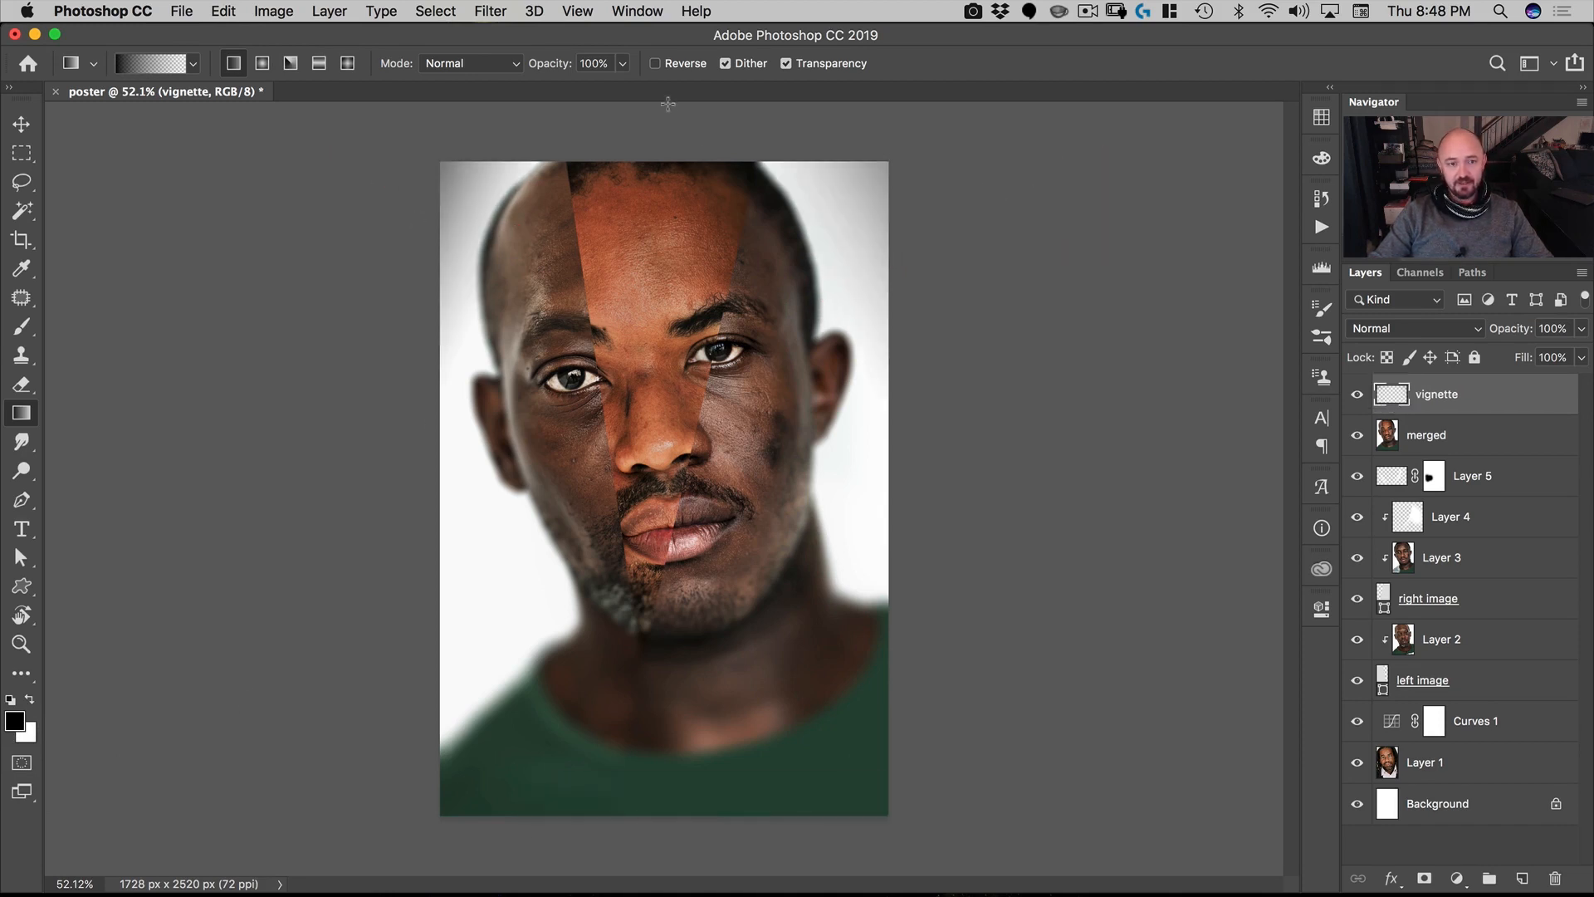
left_click_drag(668, 104, 664, 295)
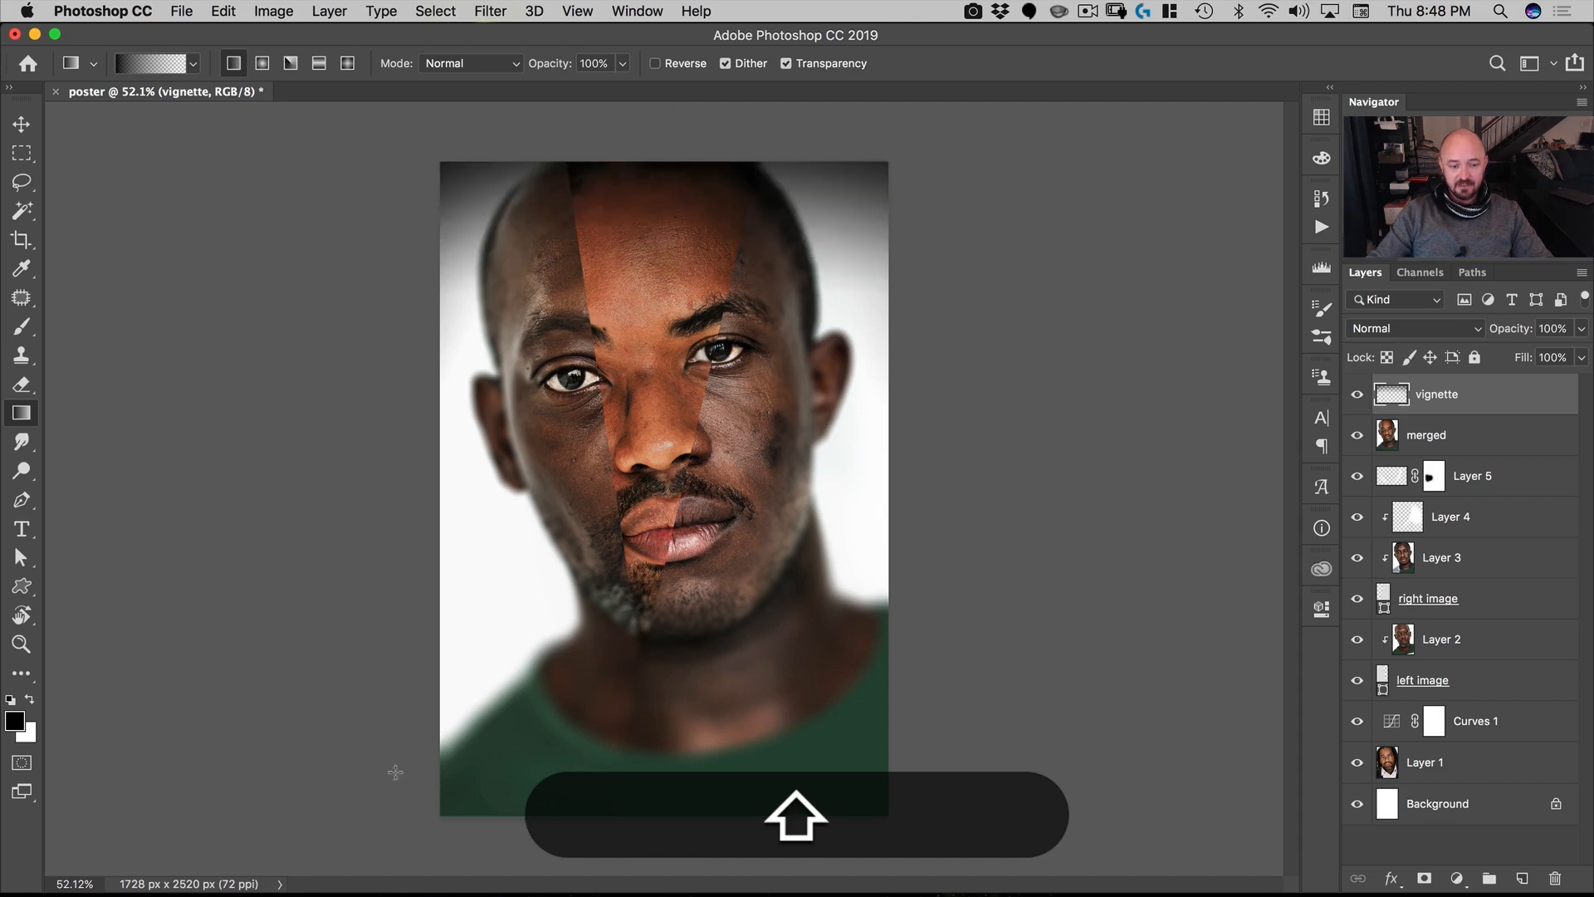
left_click_drag(366, 839, 497, 662)
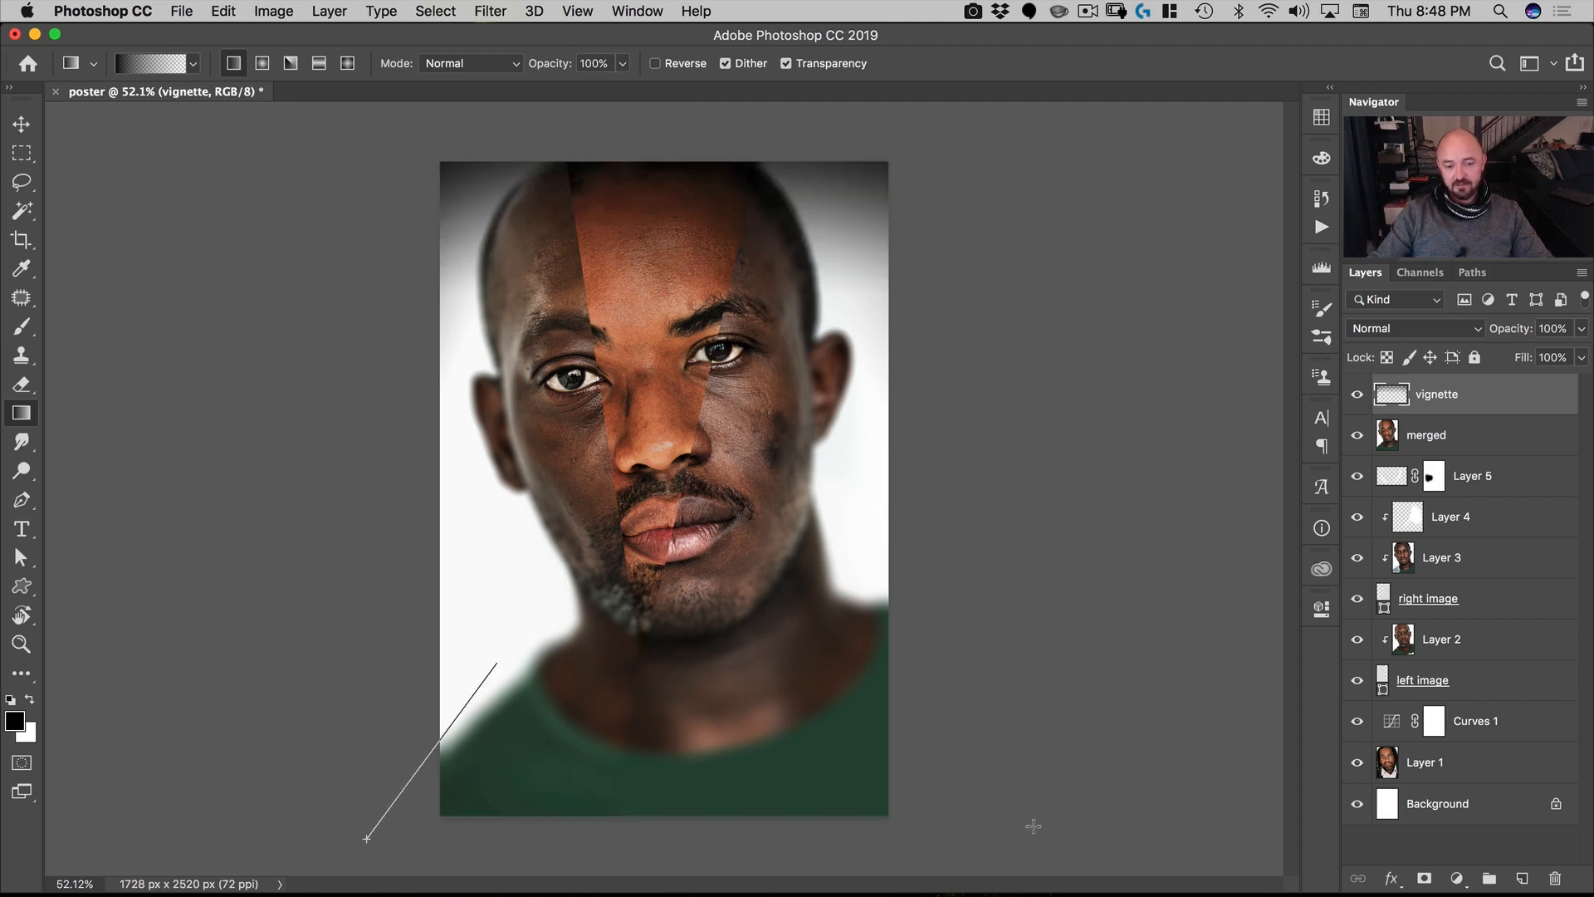
left_click_drag(1033, 826, 827, 571)
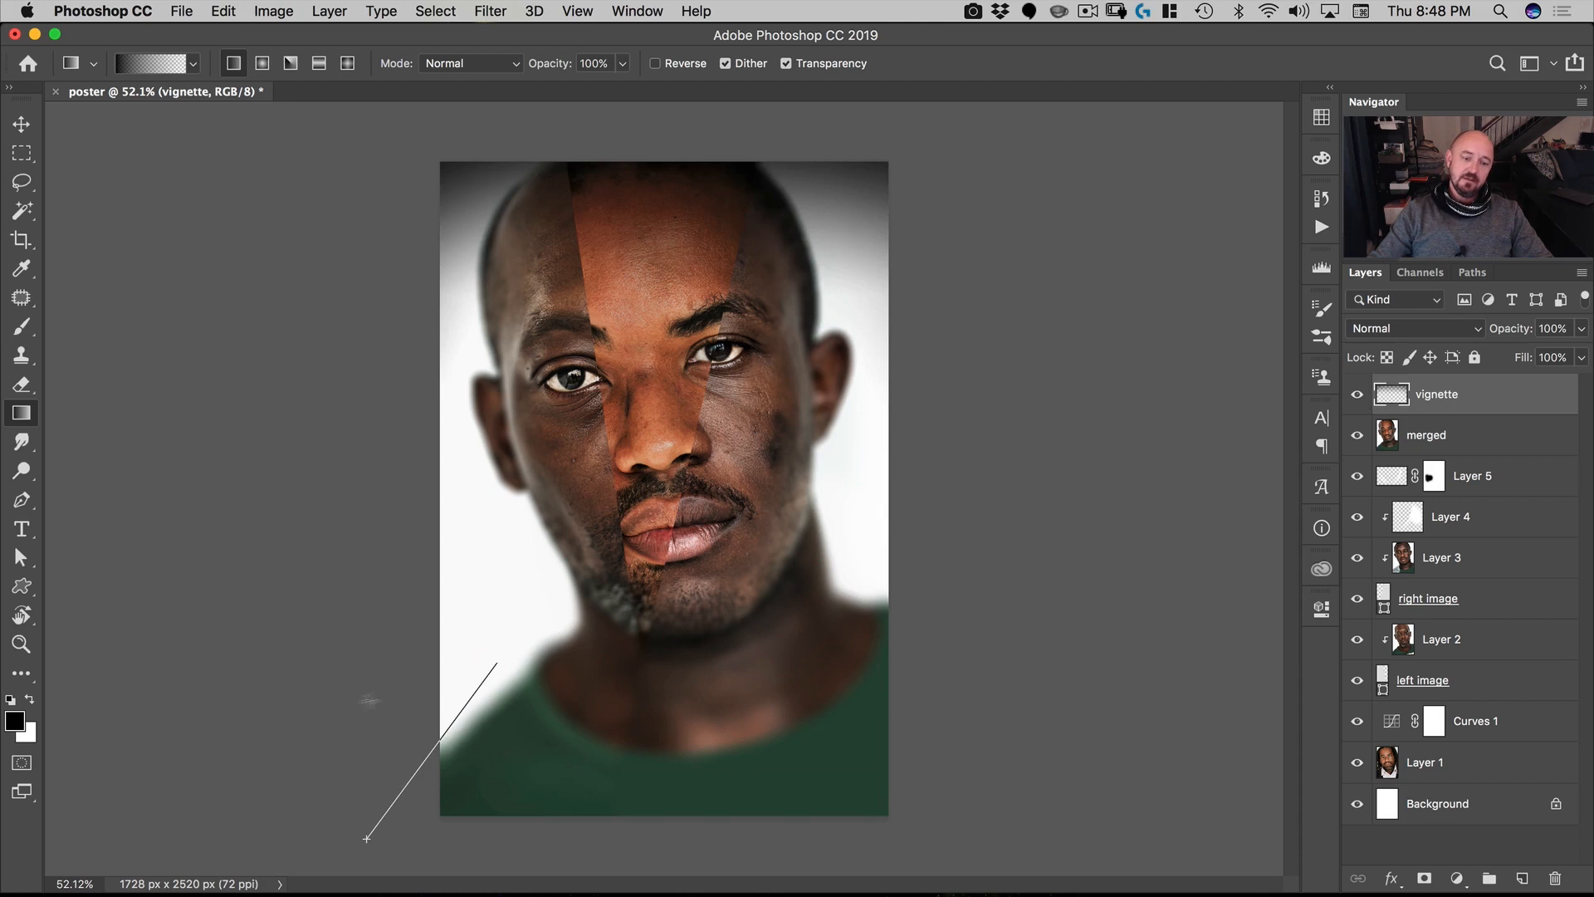
left_click_drag(492, 605, 531, 584)
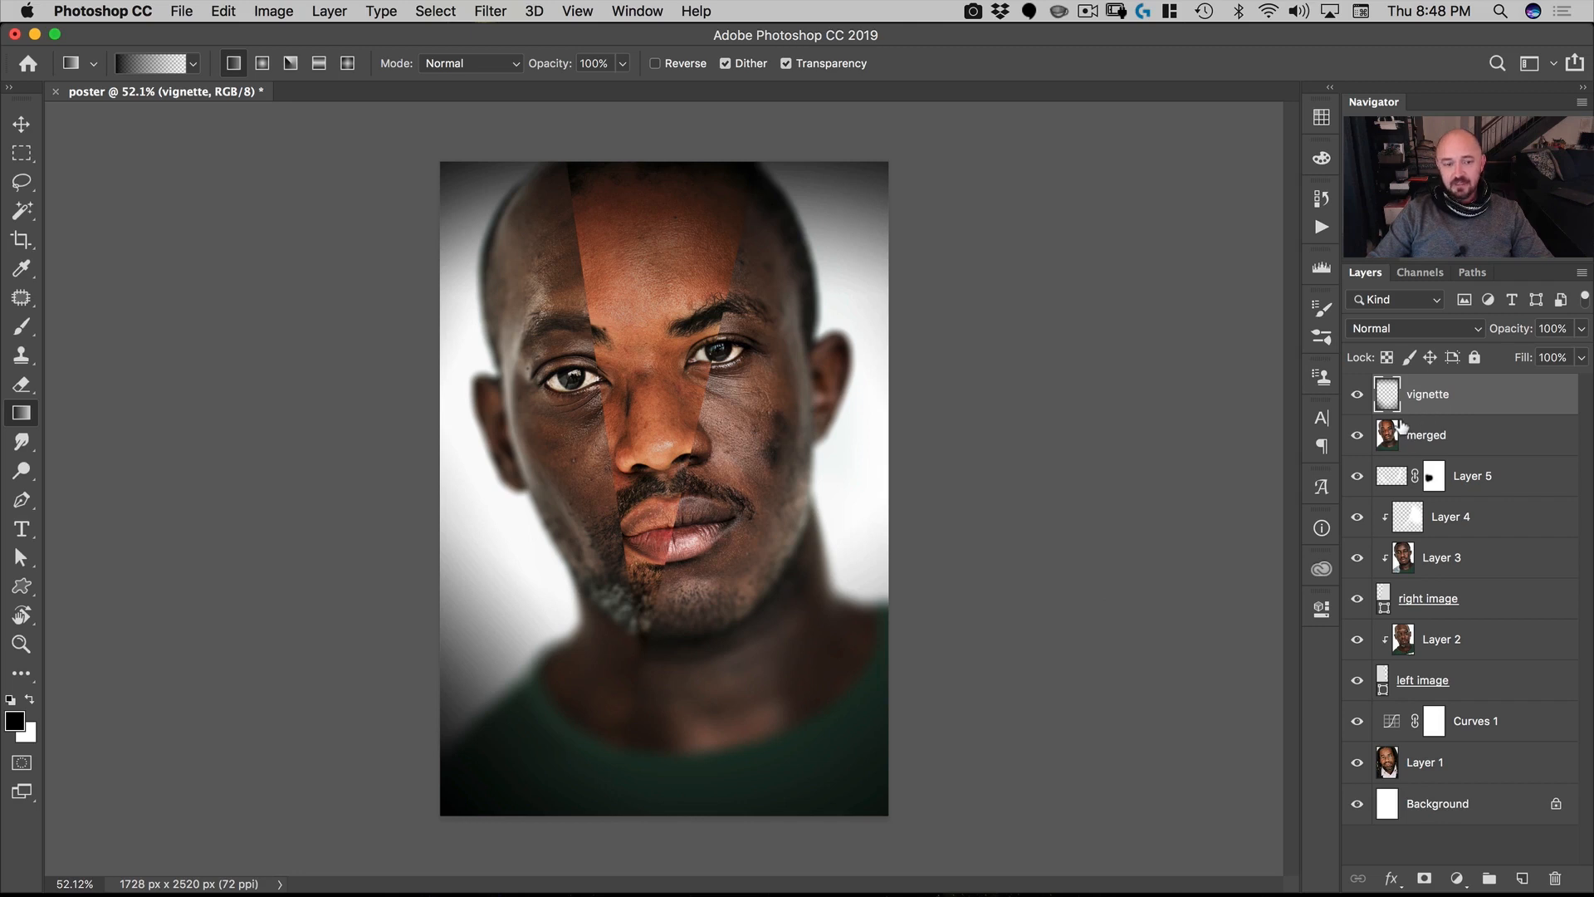
Step: Load the outline of the right image shape layer as a selection while keeping the vignette layer active
key("v")
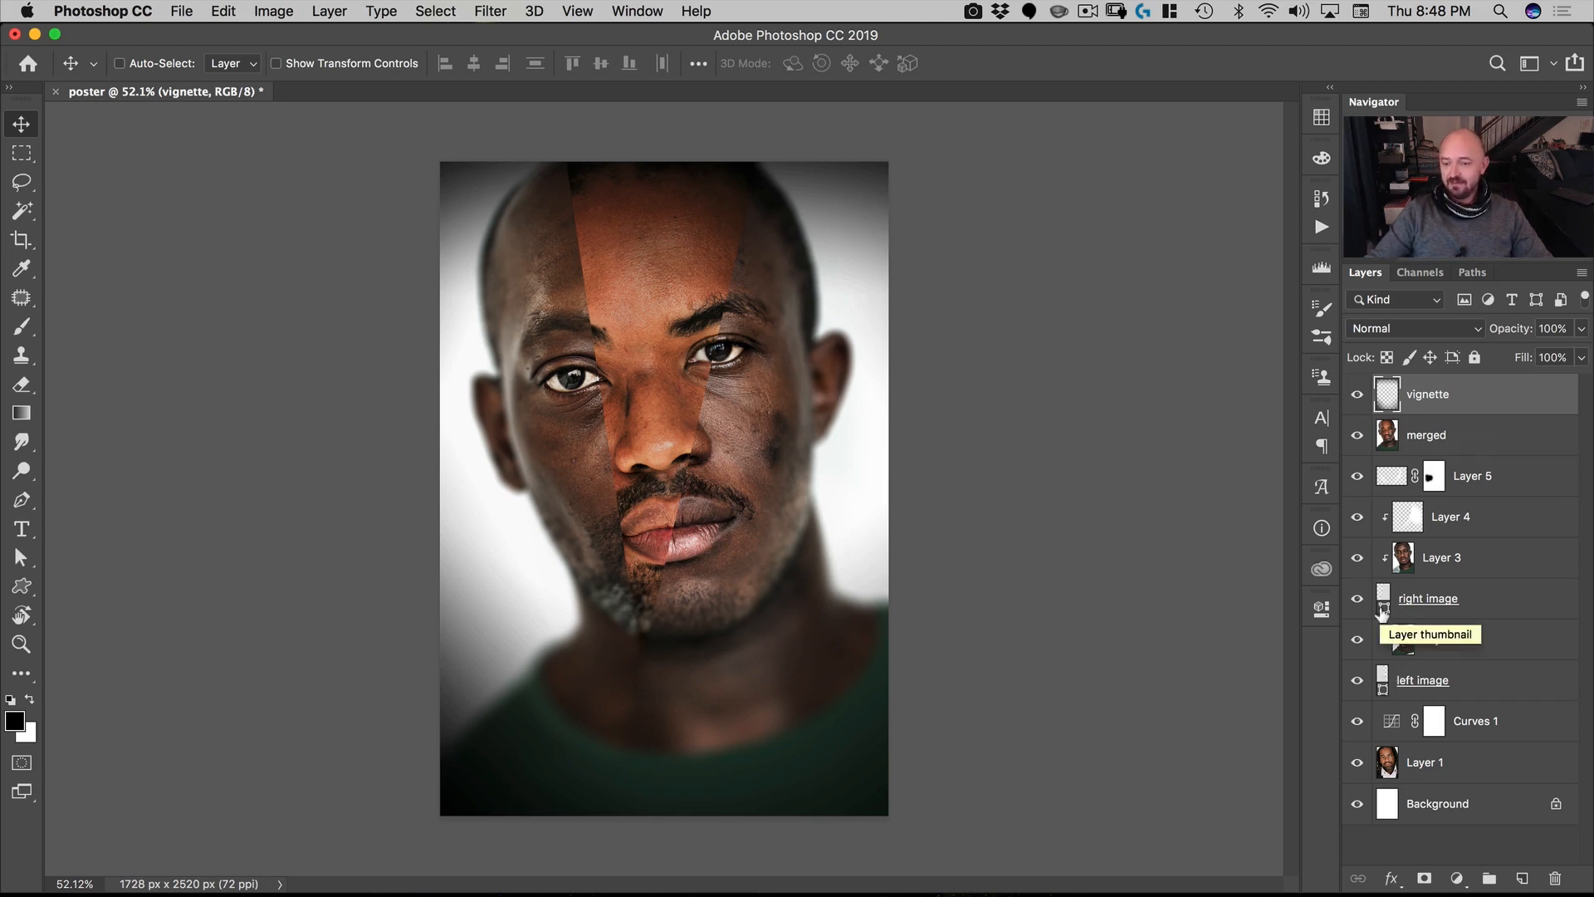
key("super")
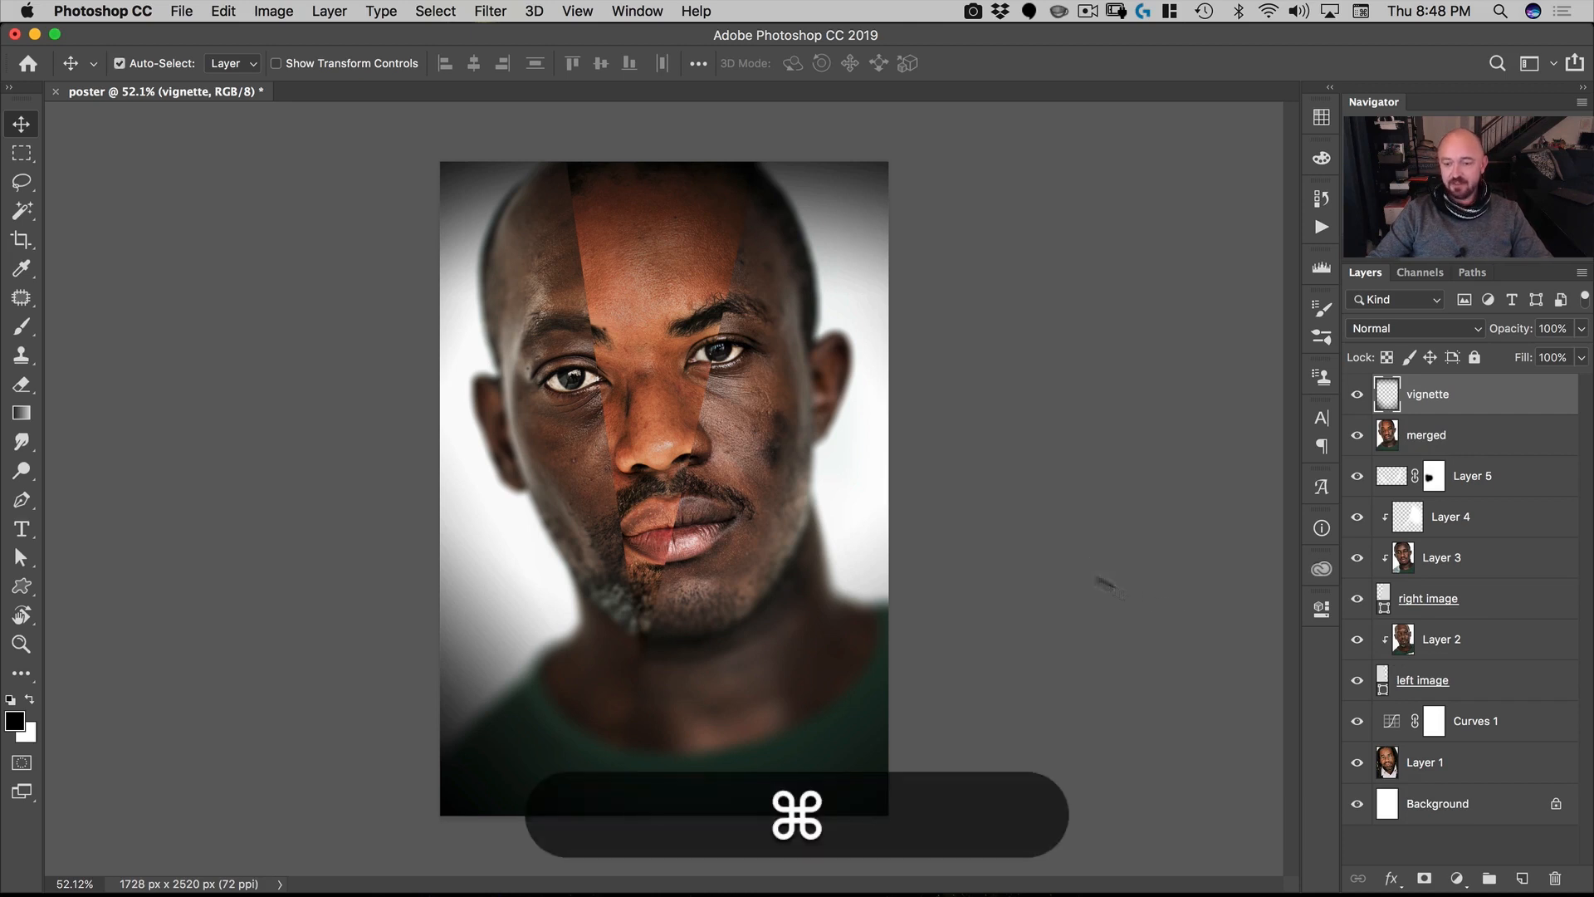
left_click(1385, 600, "super")
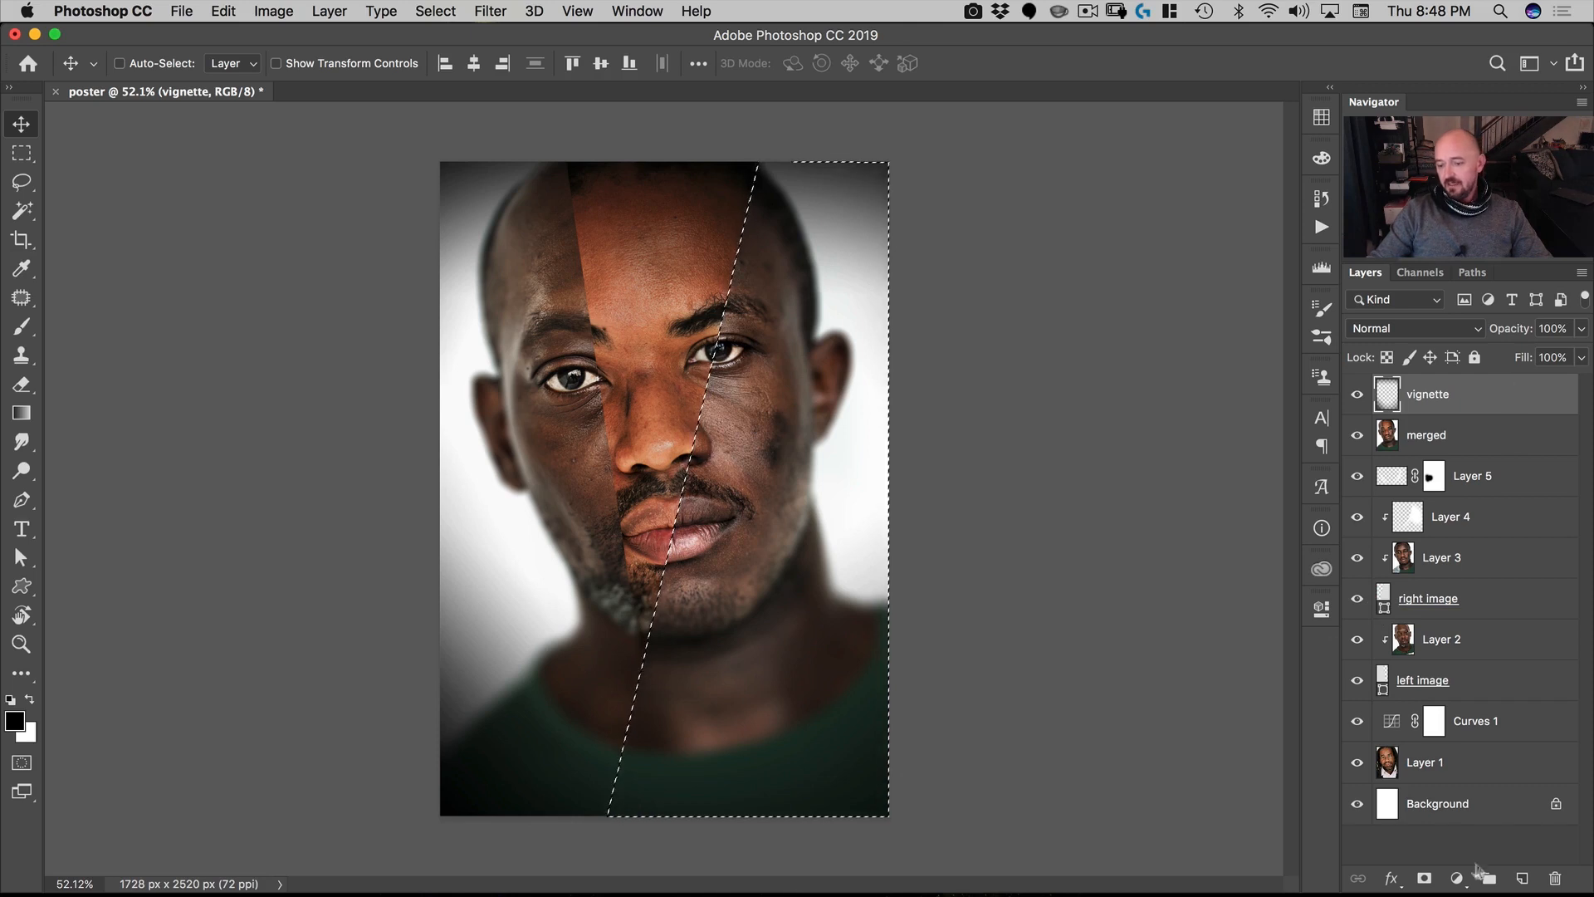
Step: Add a Gradient Map adjustment masked to the right face section, using the dark purple to light blue preset
left_click(1456, 877)
left_click(1446, 821)
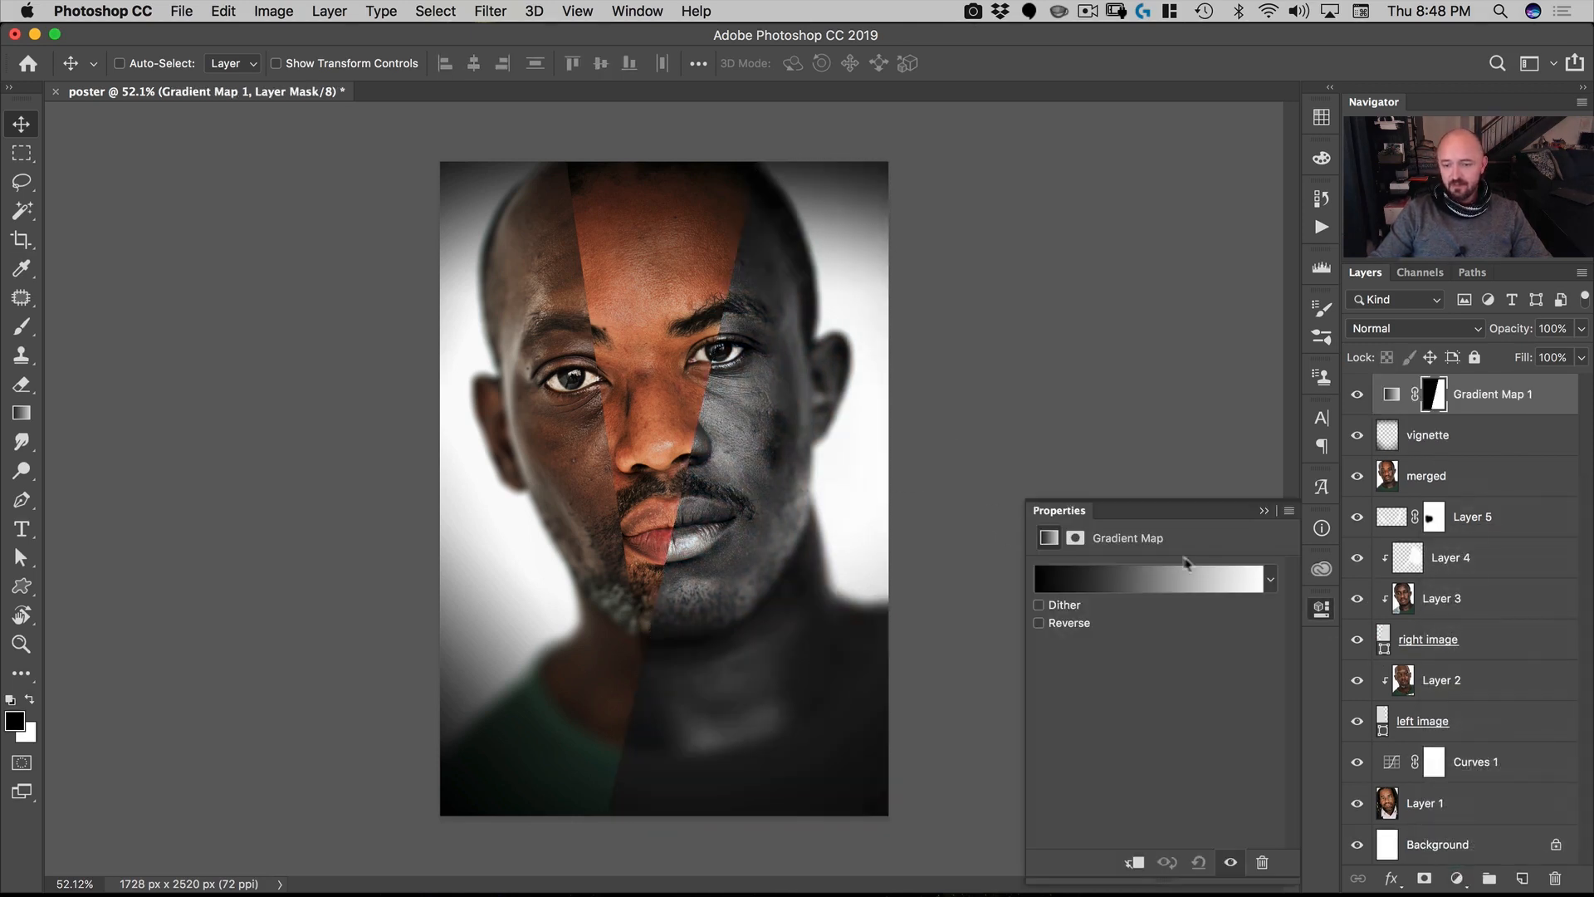
left_click(1269, 580)
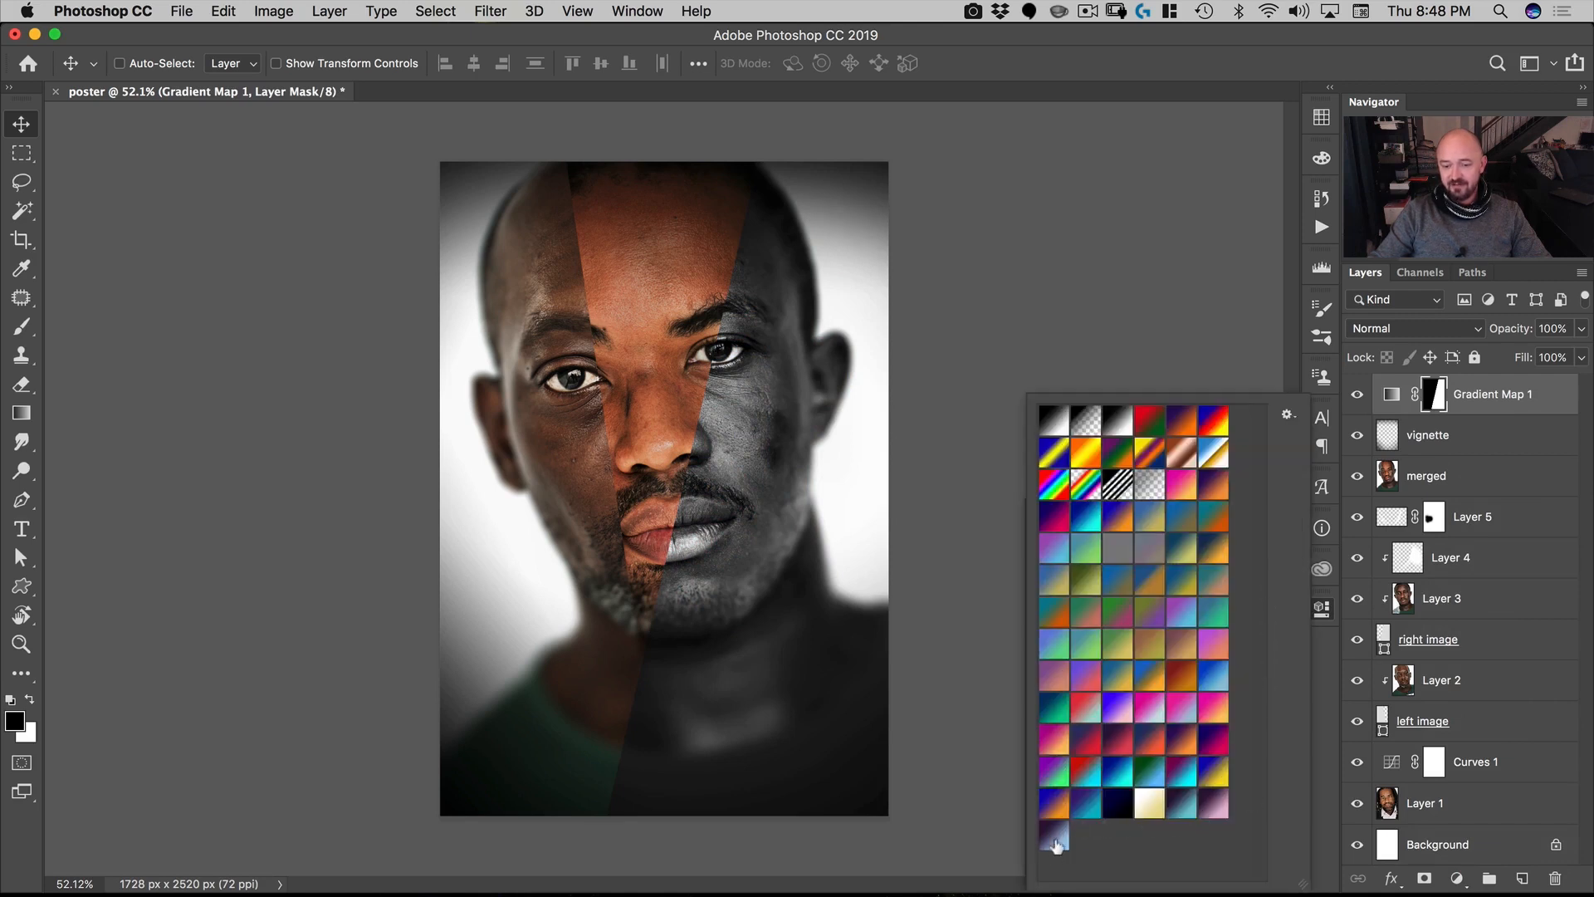
left_click(1052, 843)
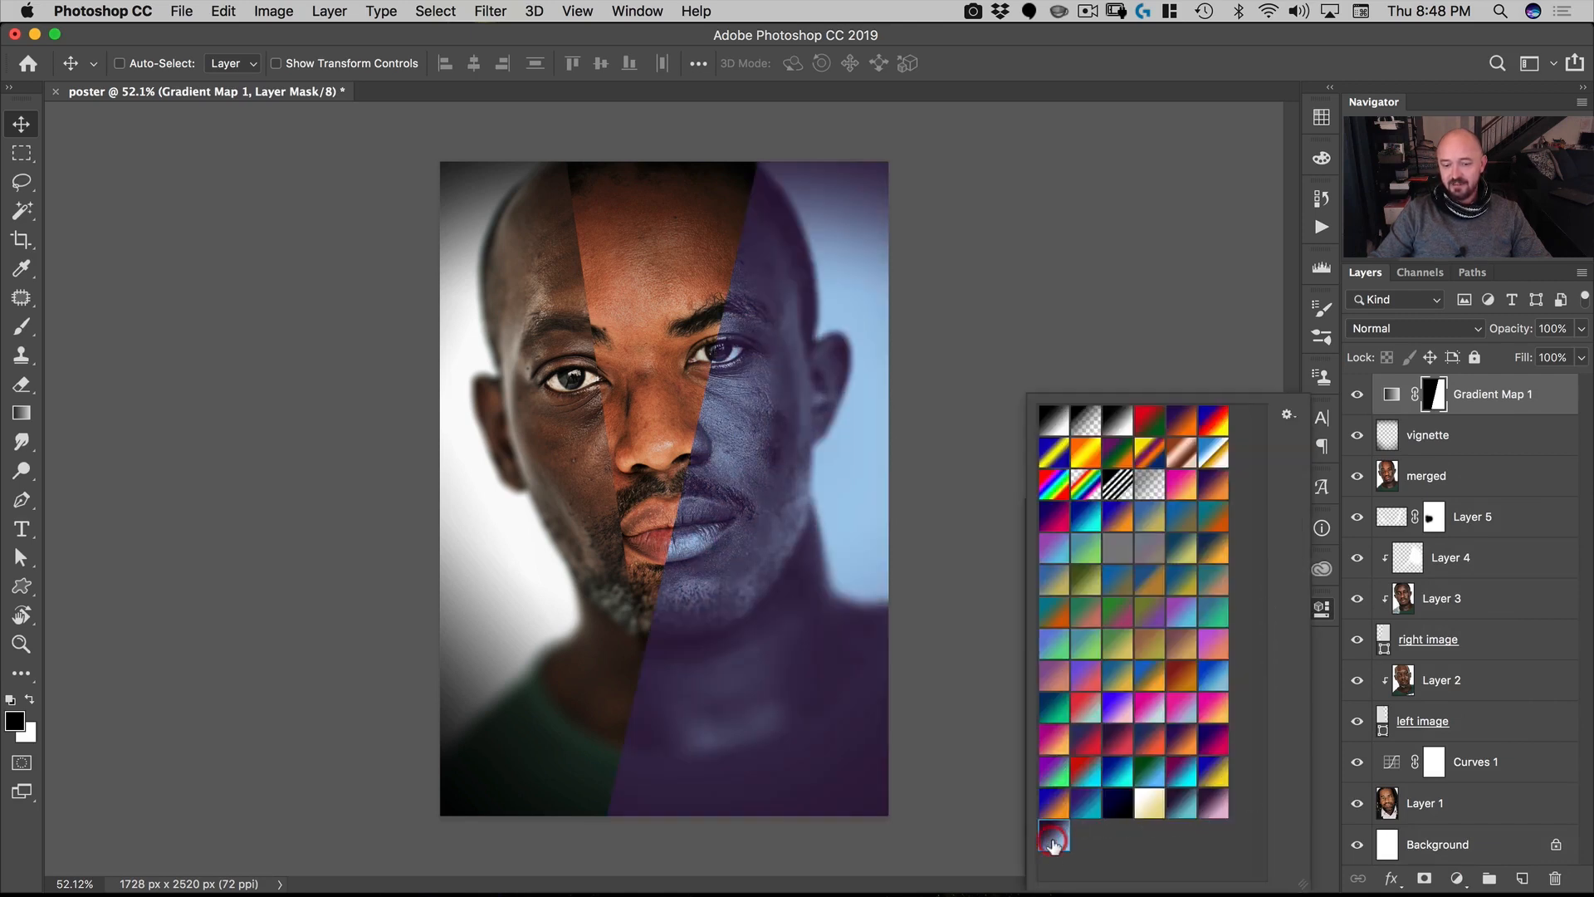
left_click(1321, 613)
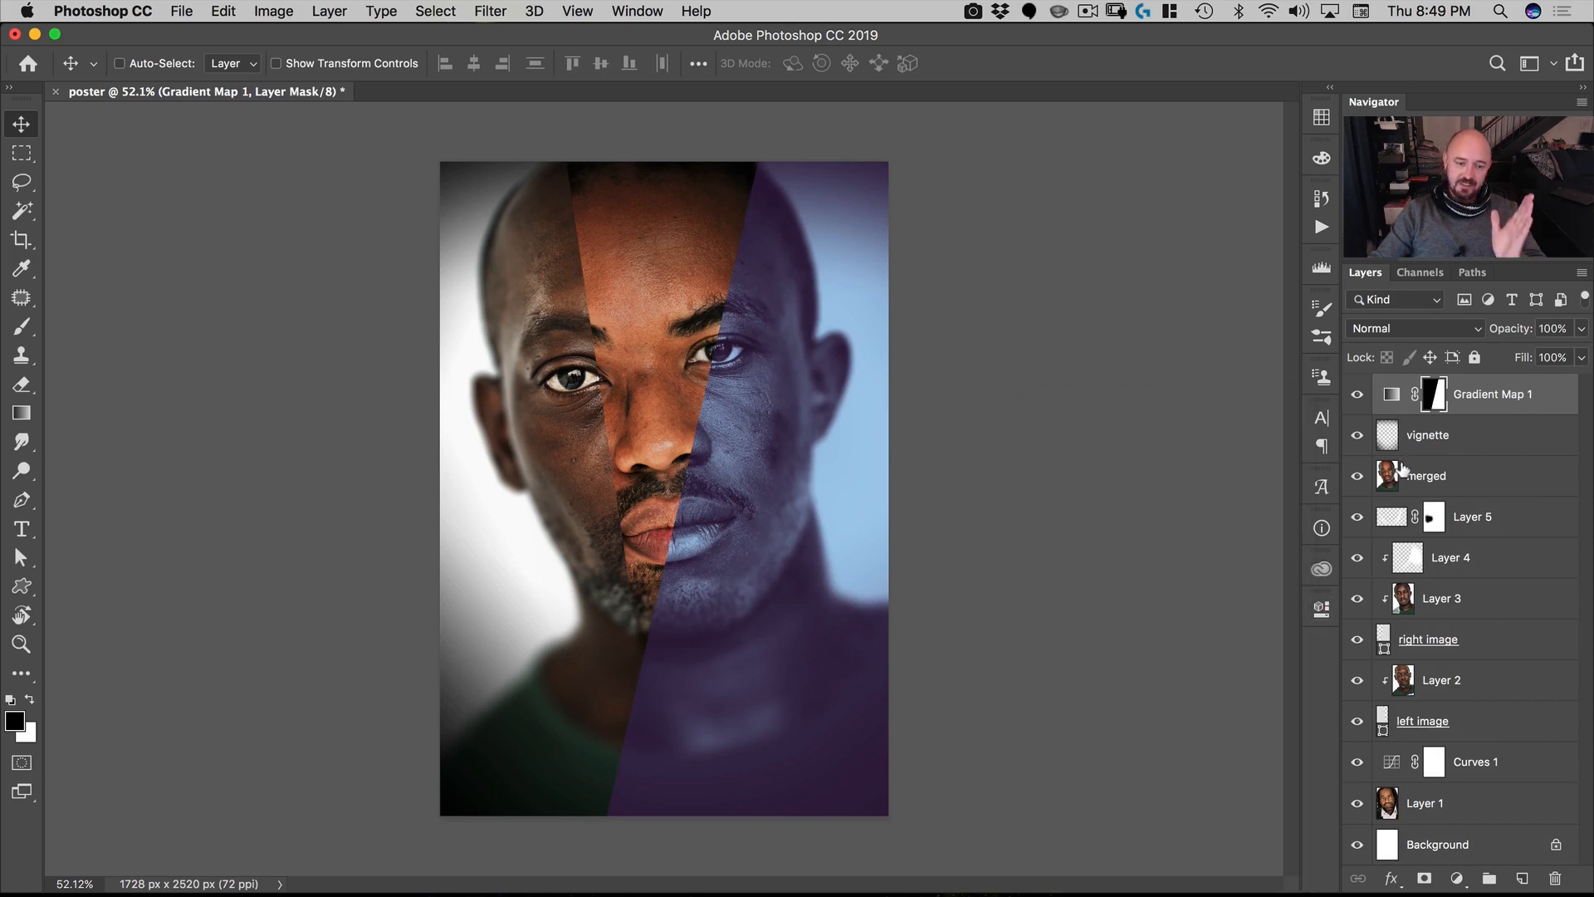
Step: Load the left image shape as a selection and subtract the right image shape from it
key("super")
left_click(1383, 722, "super")
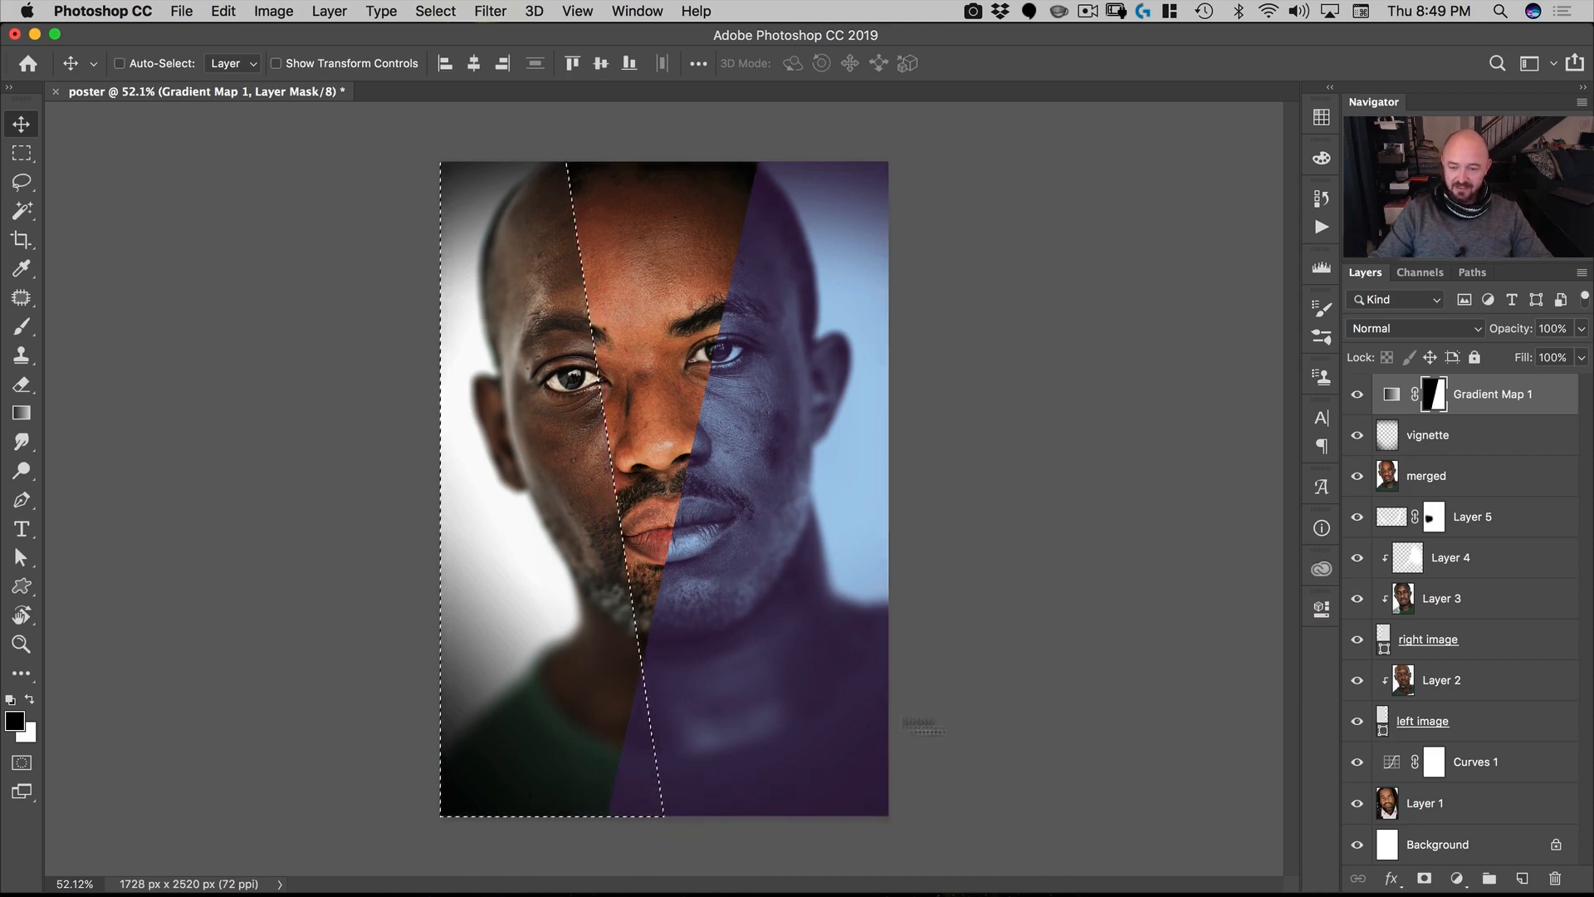
key("super")
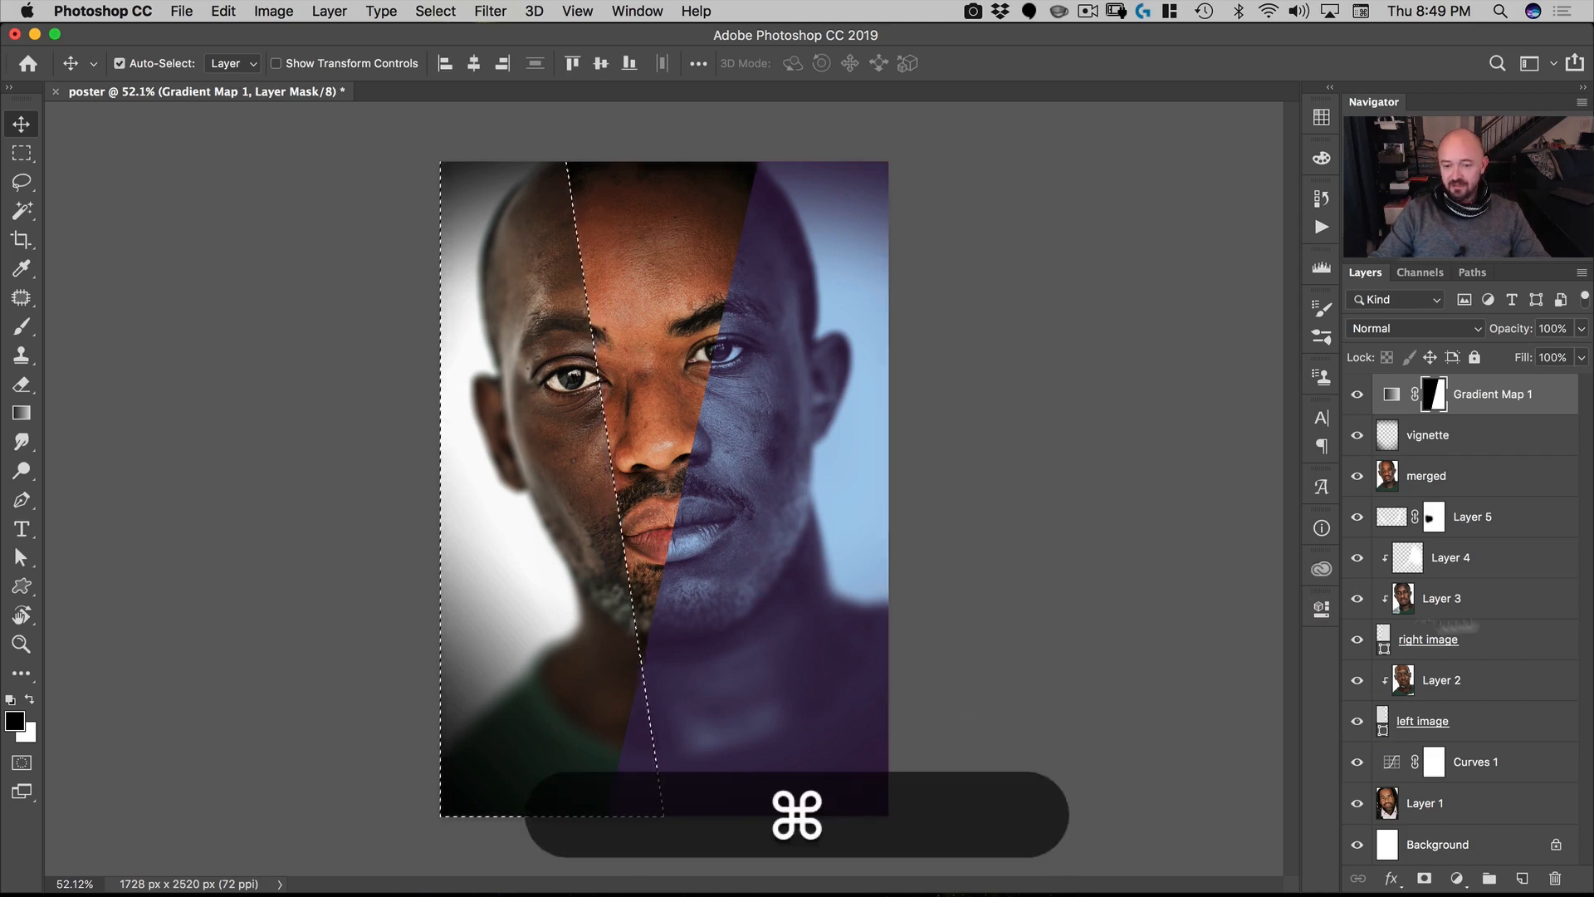
key("alt")
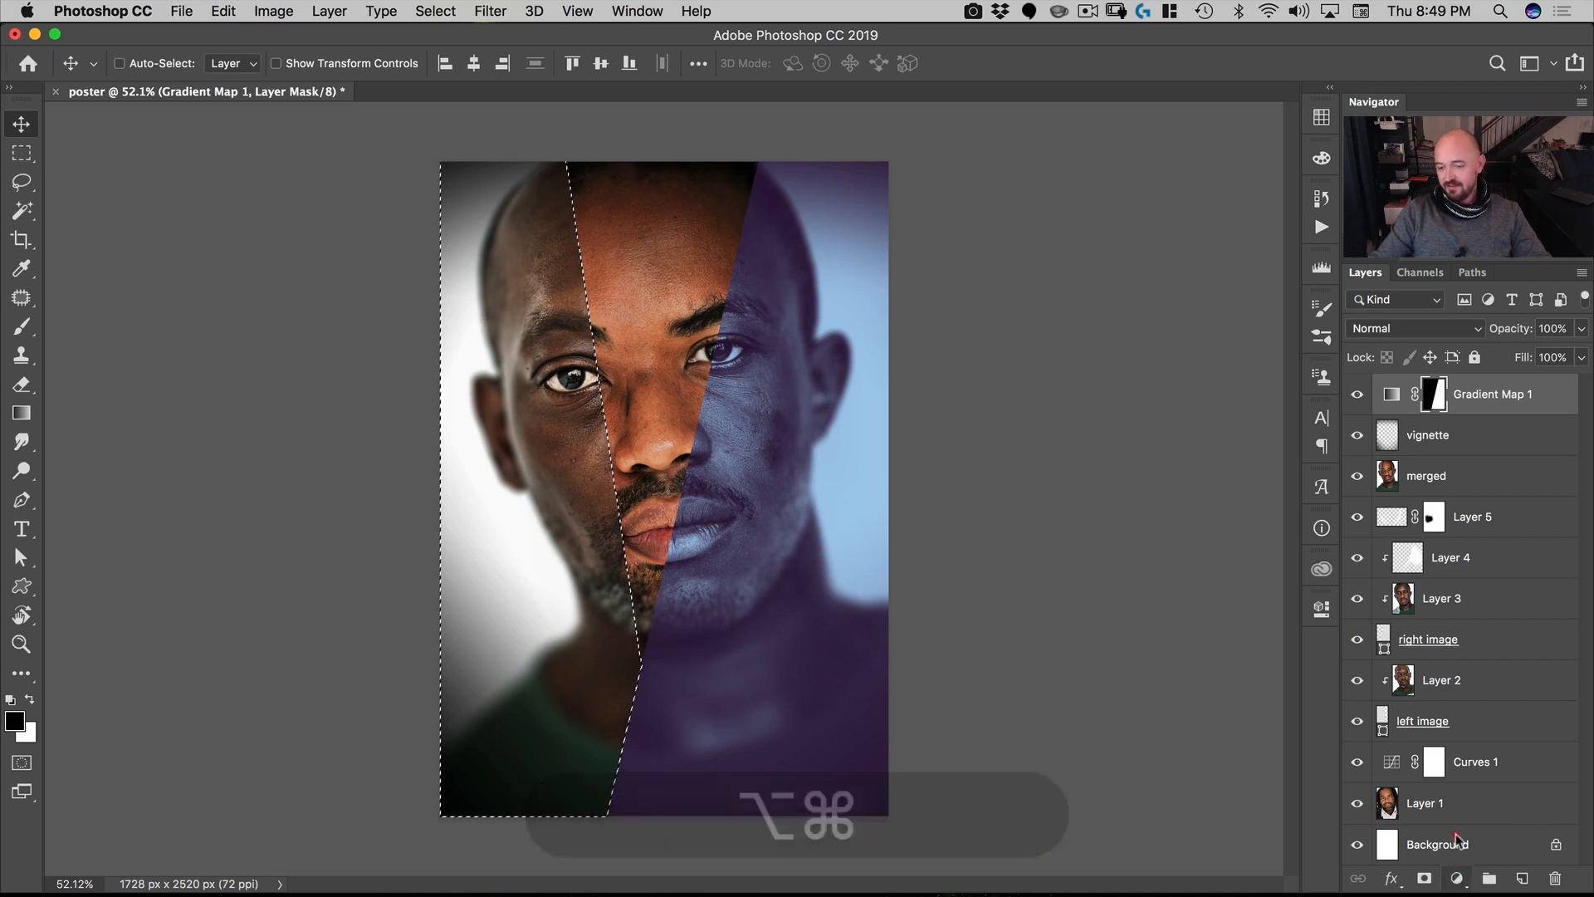
Step: Add a Gradient Map adjustment masked to the left face section, using the dark purple to teal preset
left_click(1282, 451)
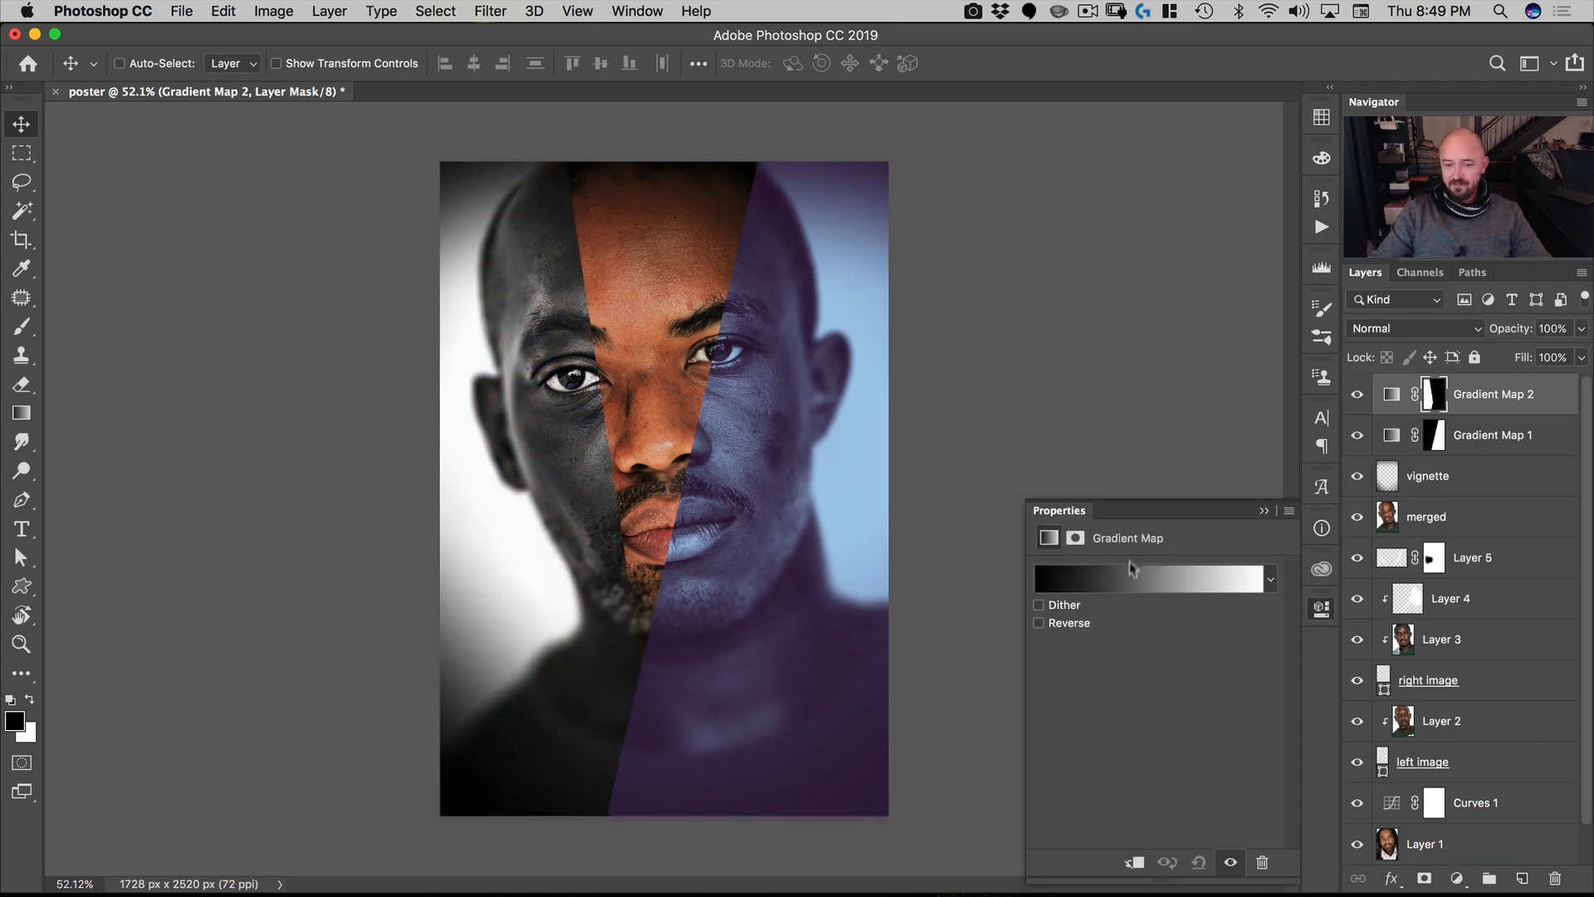
left_click(1270, 579)
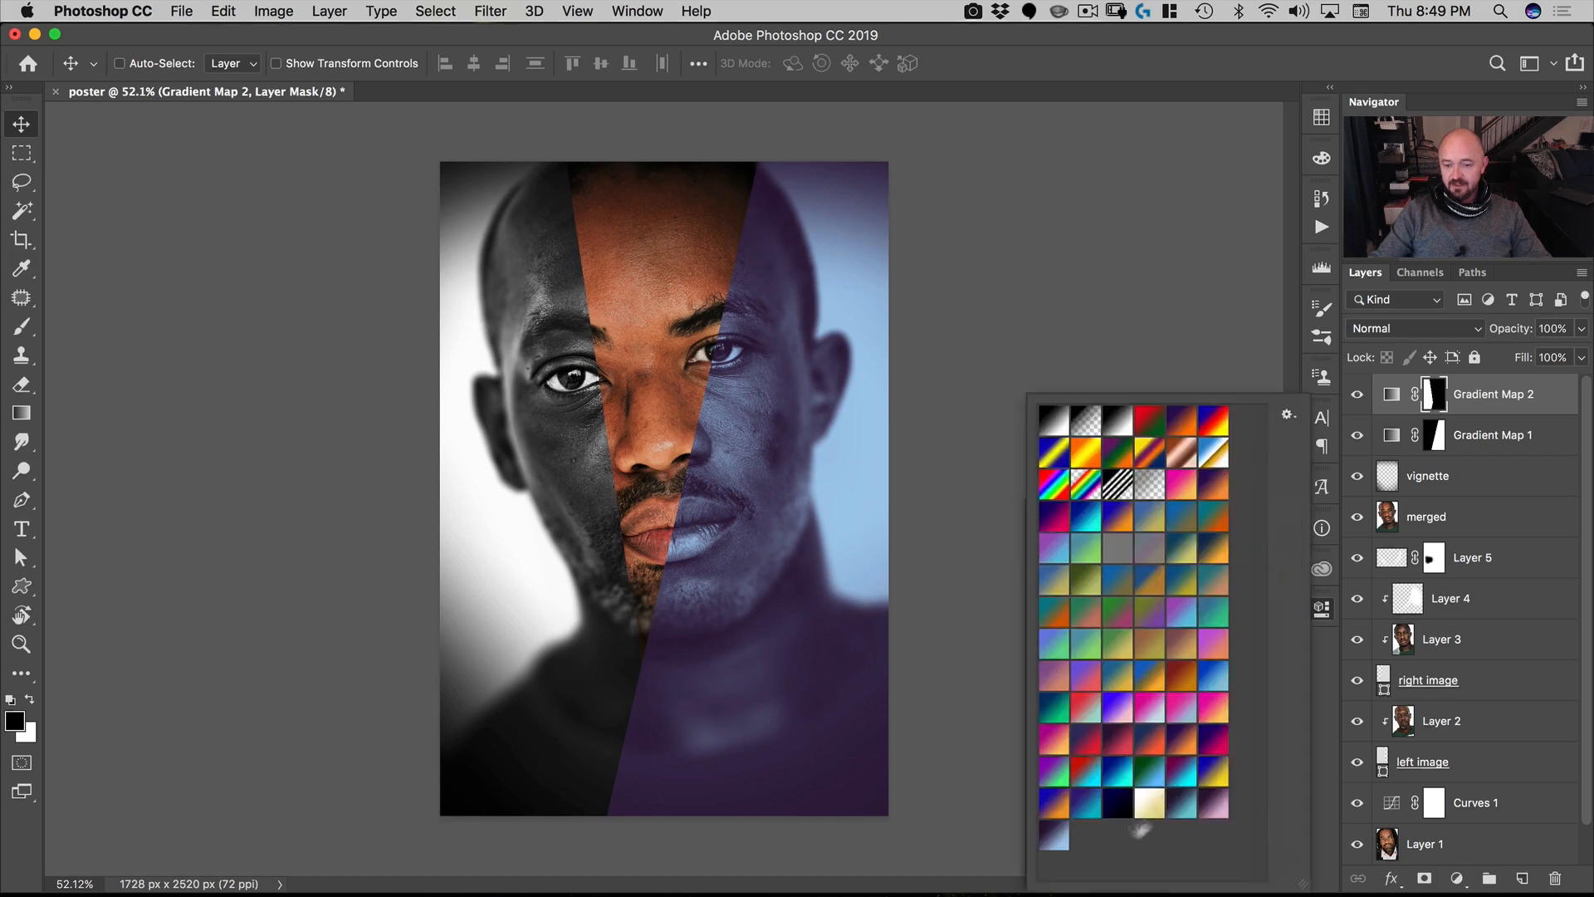
left_click(1185, 801)
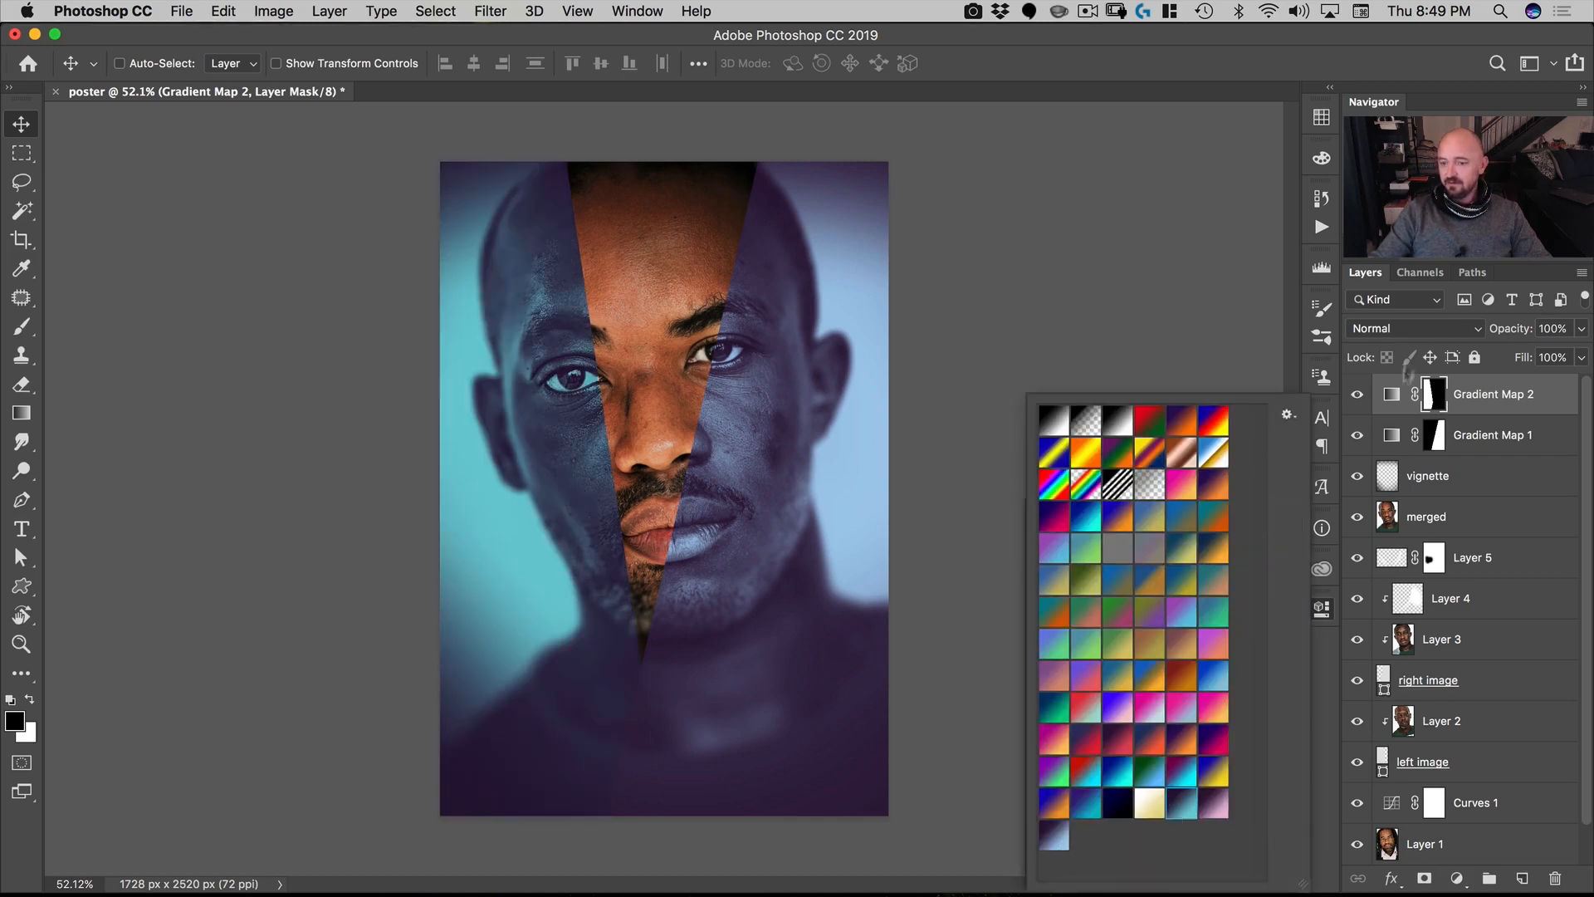
left_click(1394, 396)
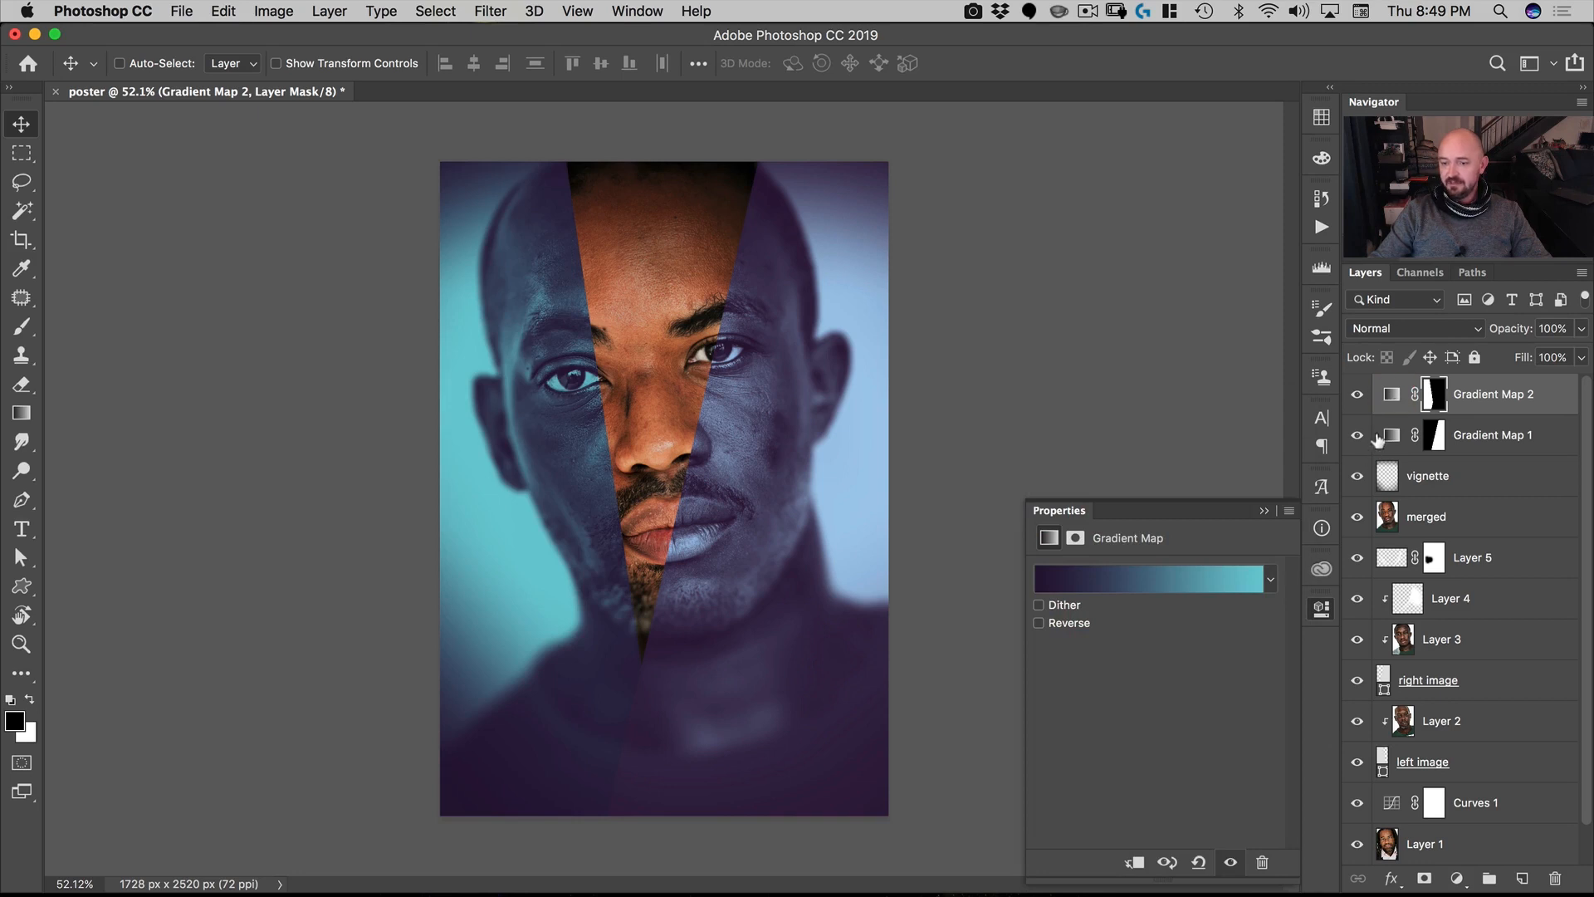
left_click(1392, 394)
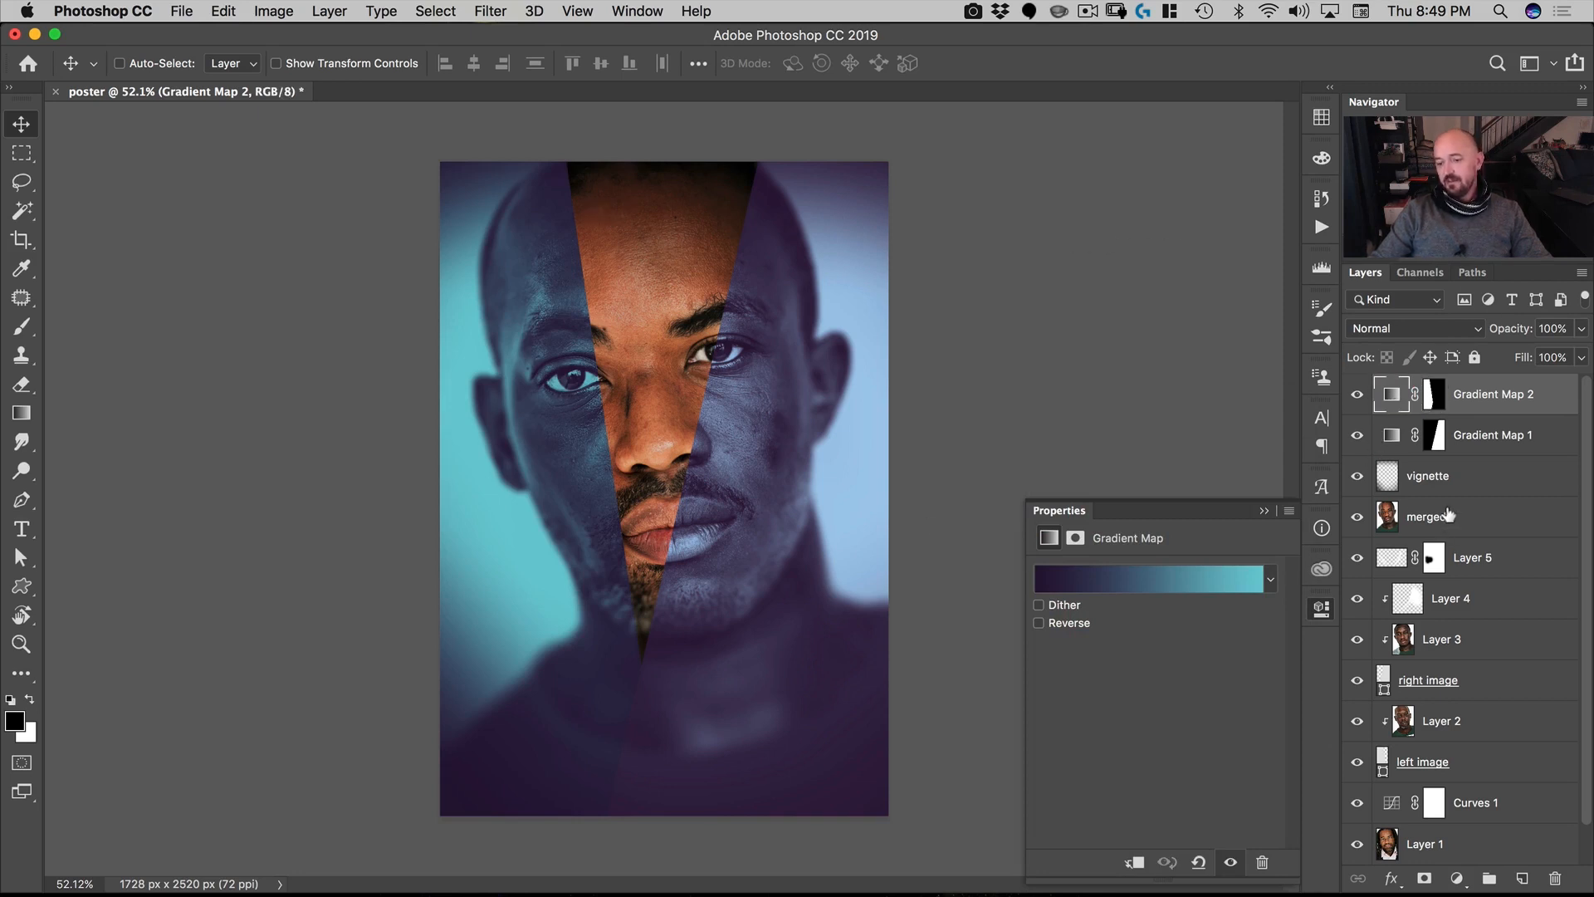
Step: Select the middle face wedge by combining the masks of both gradient maps and inverting the selection
left_click(1433, 405, "super")
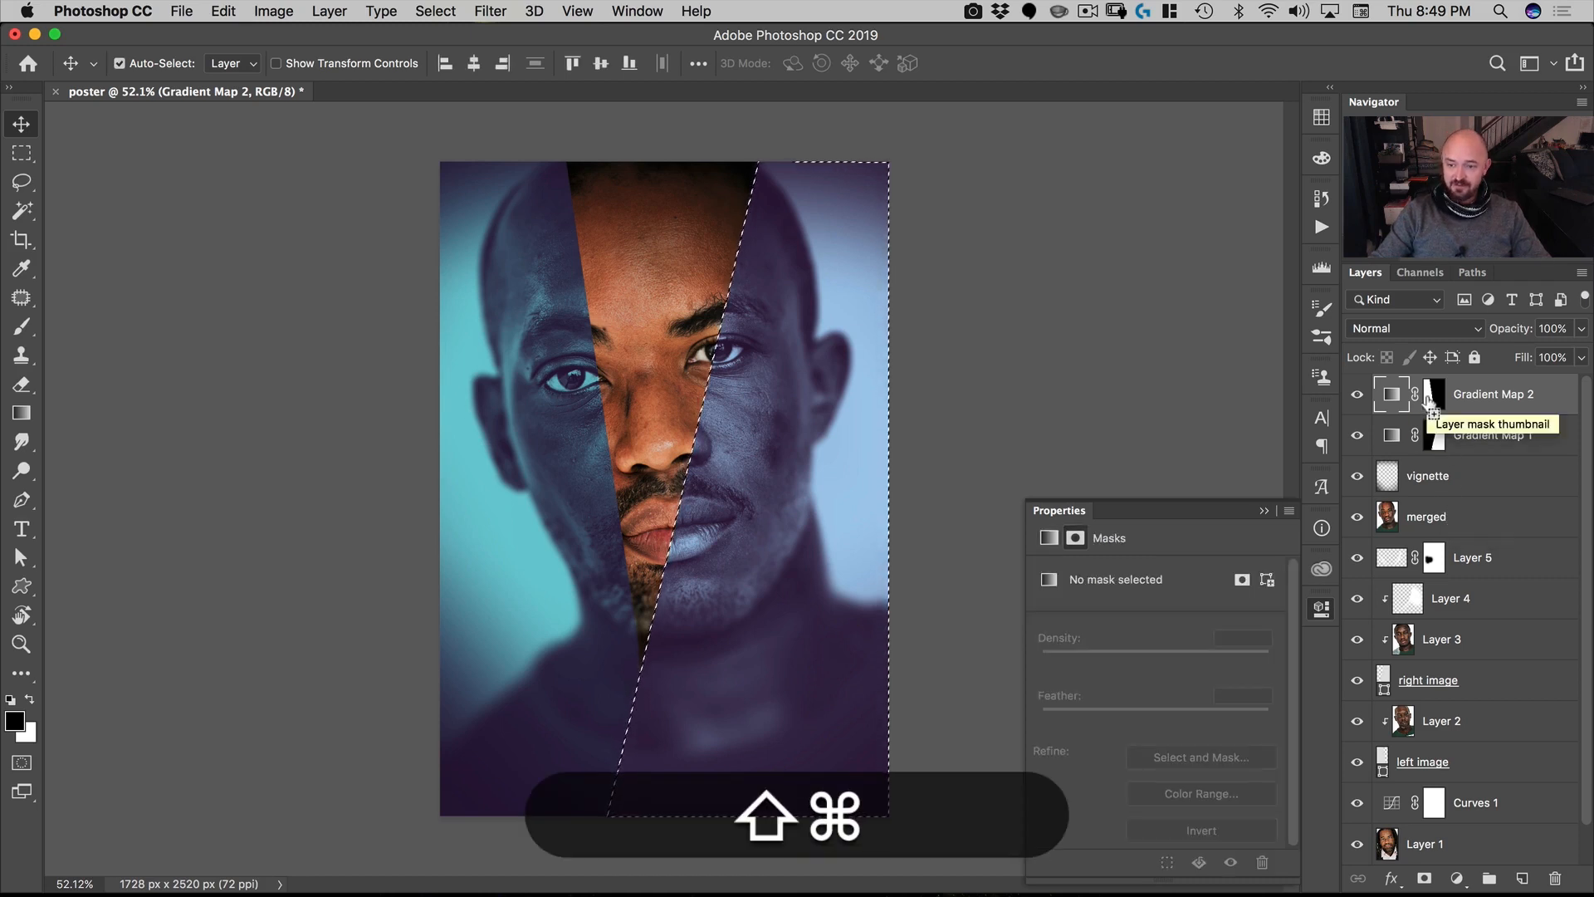
left_click(1427, 399, "shift+super")
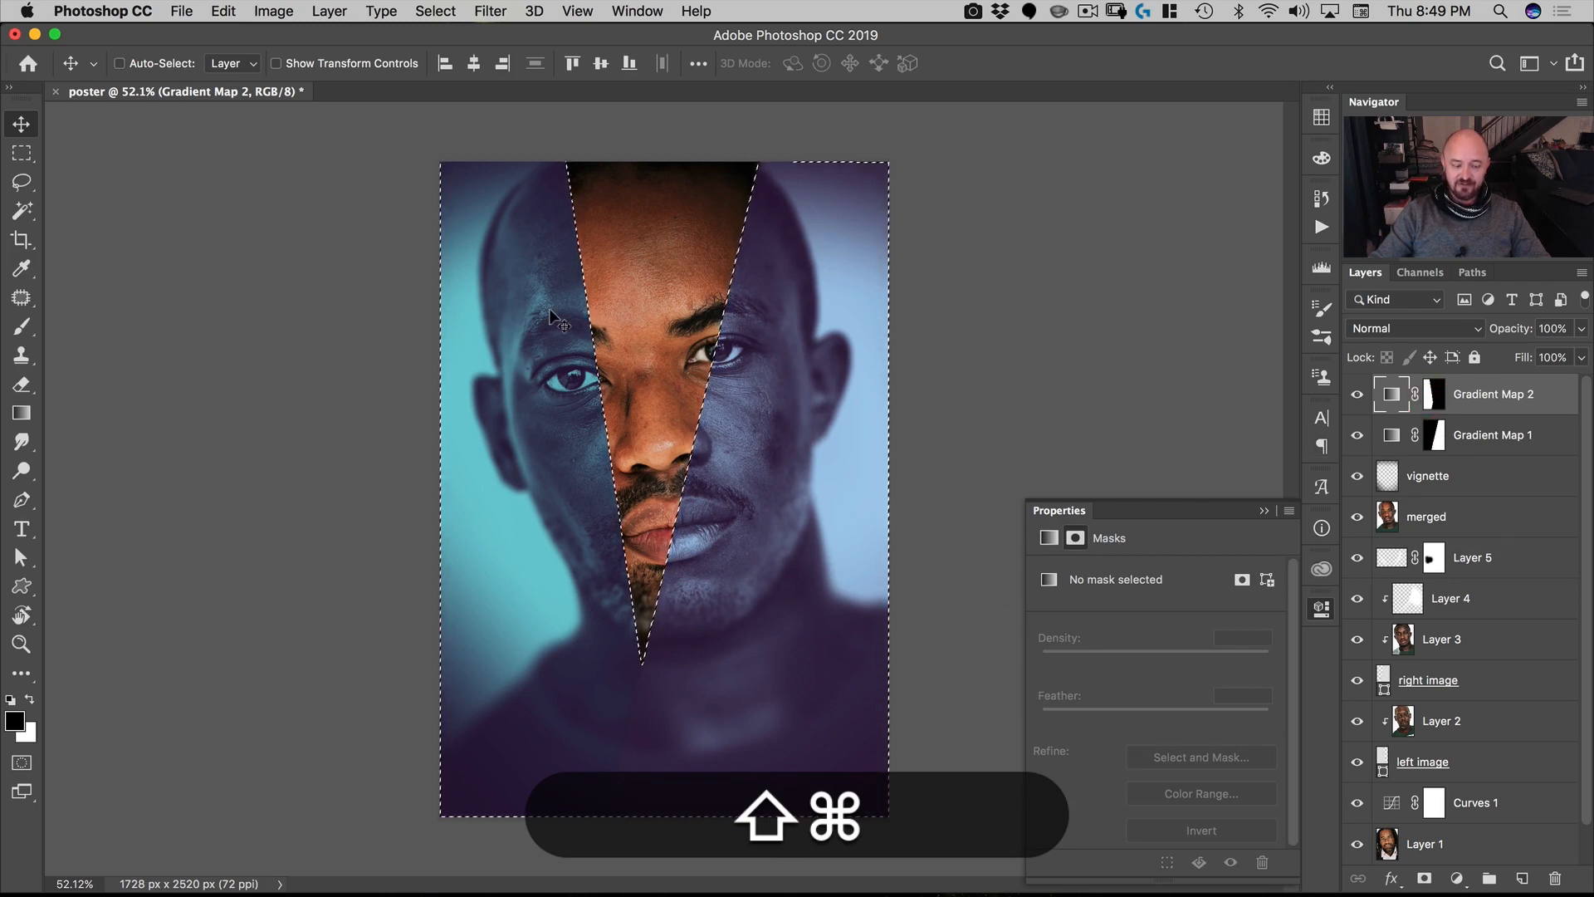
key("shift+super+i")
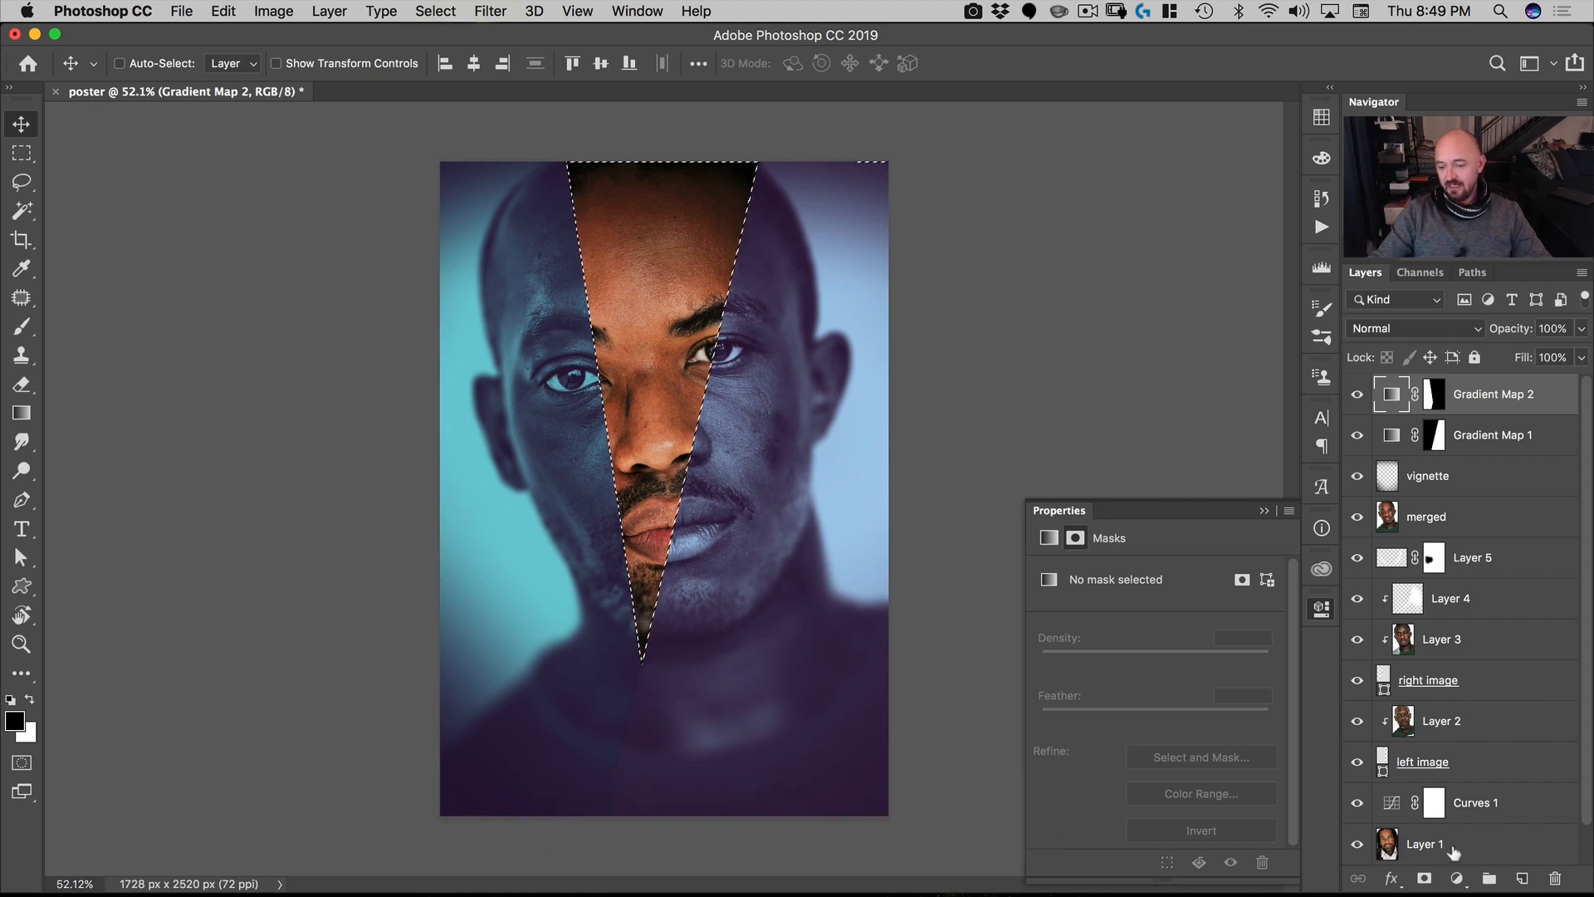
Step: Add a Gradient Map adjustment masked to the middle face wedge, using the dark purple to pink preset
left_click(1457, 879)
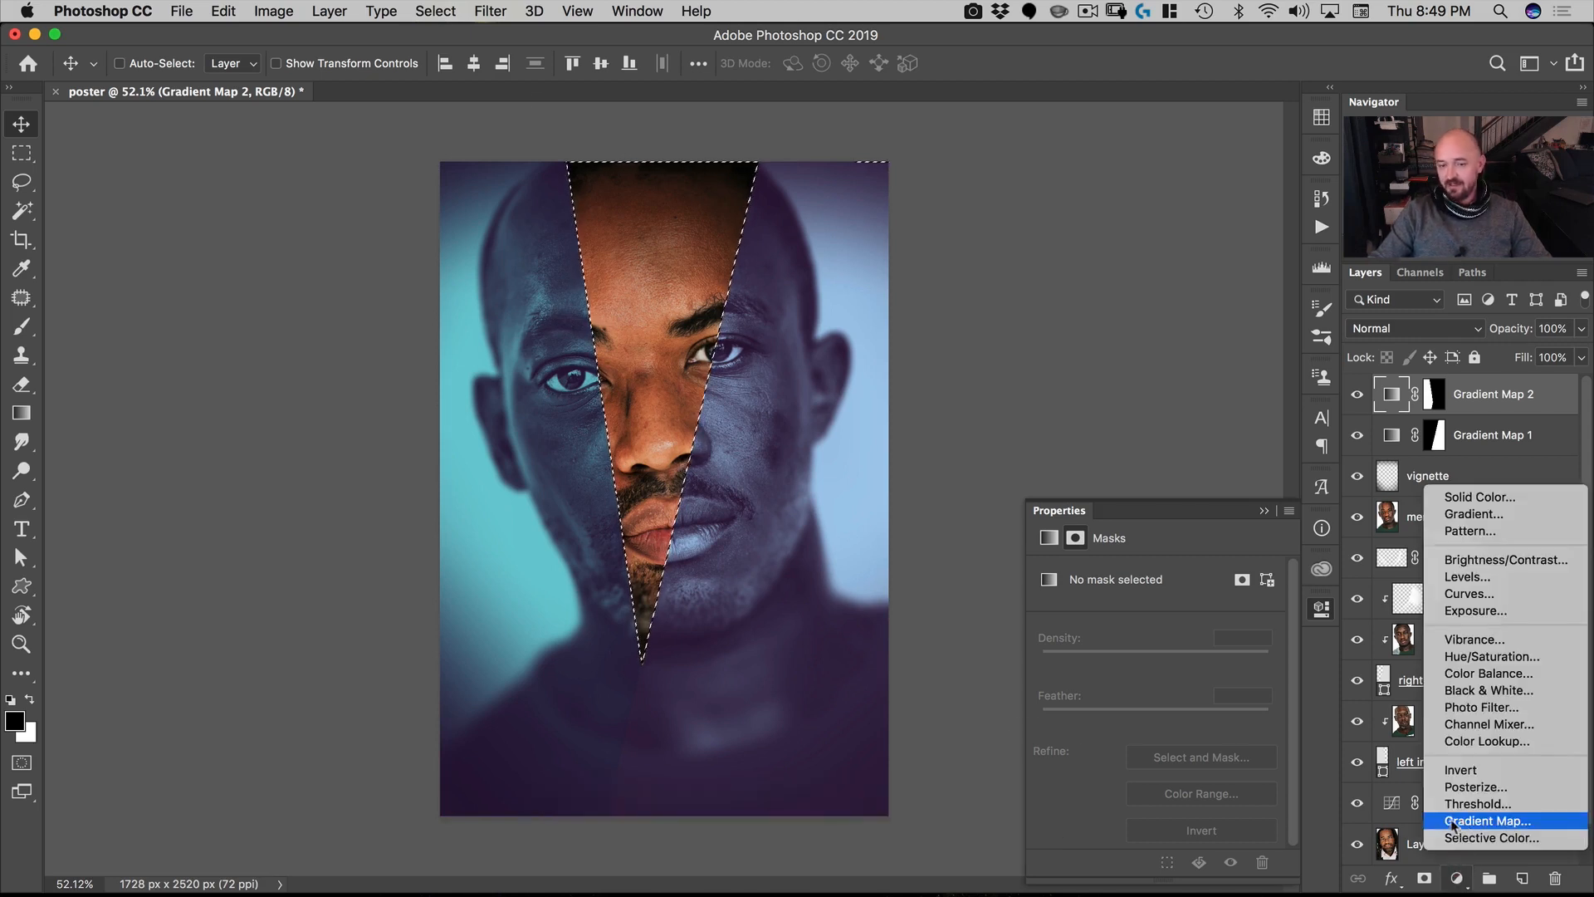
left_click(1451, 822)
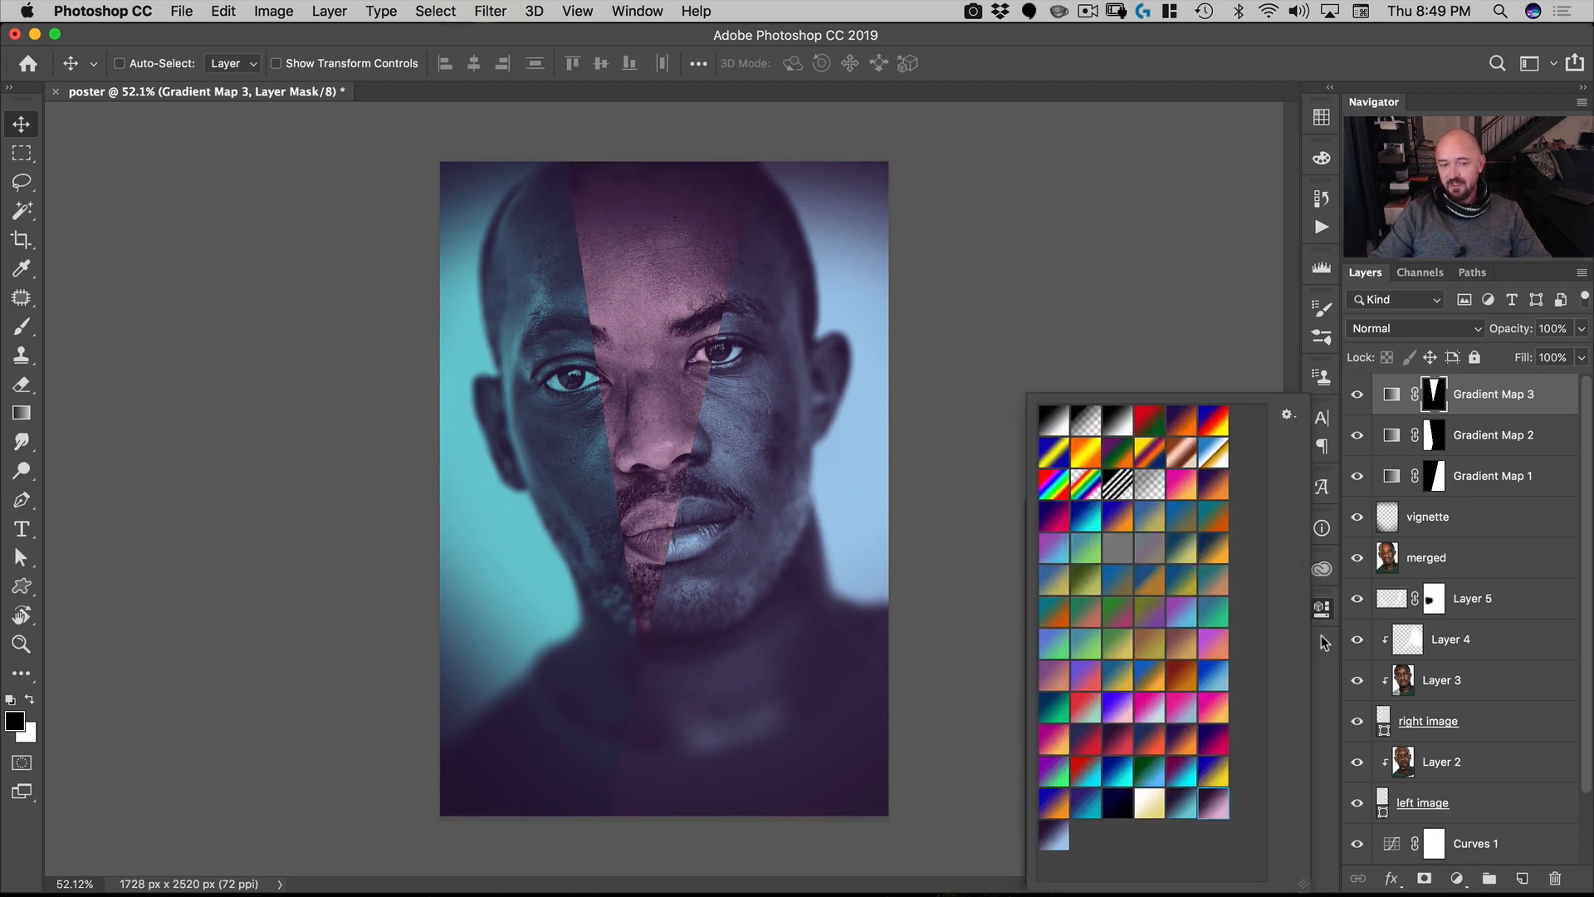
left_click(1322, 636)
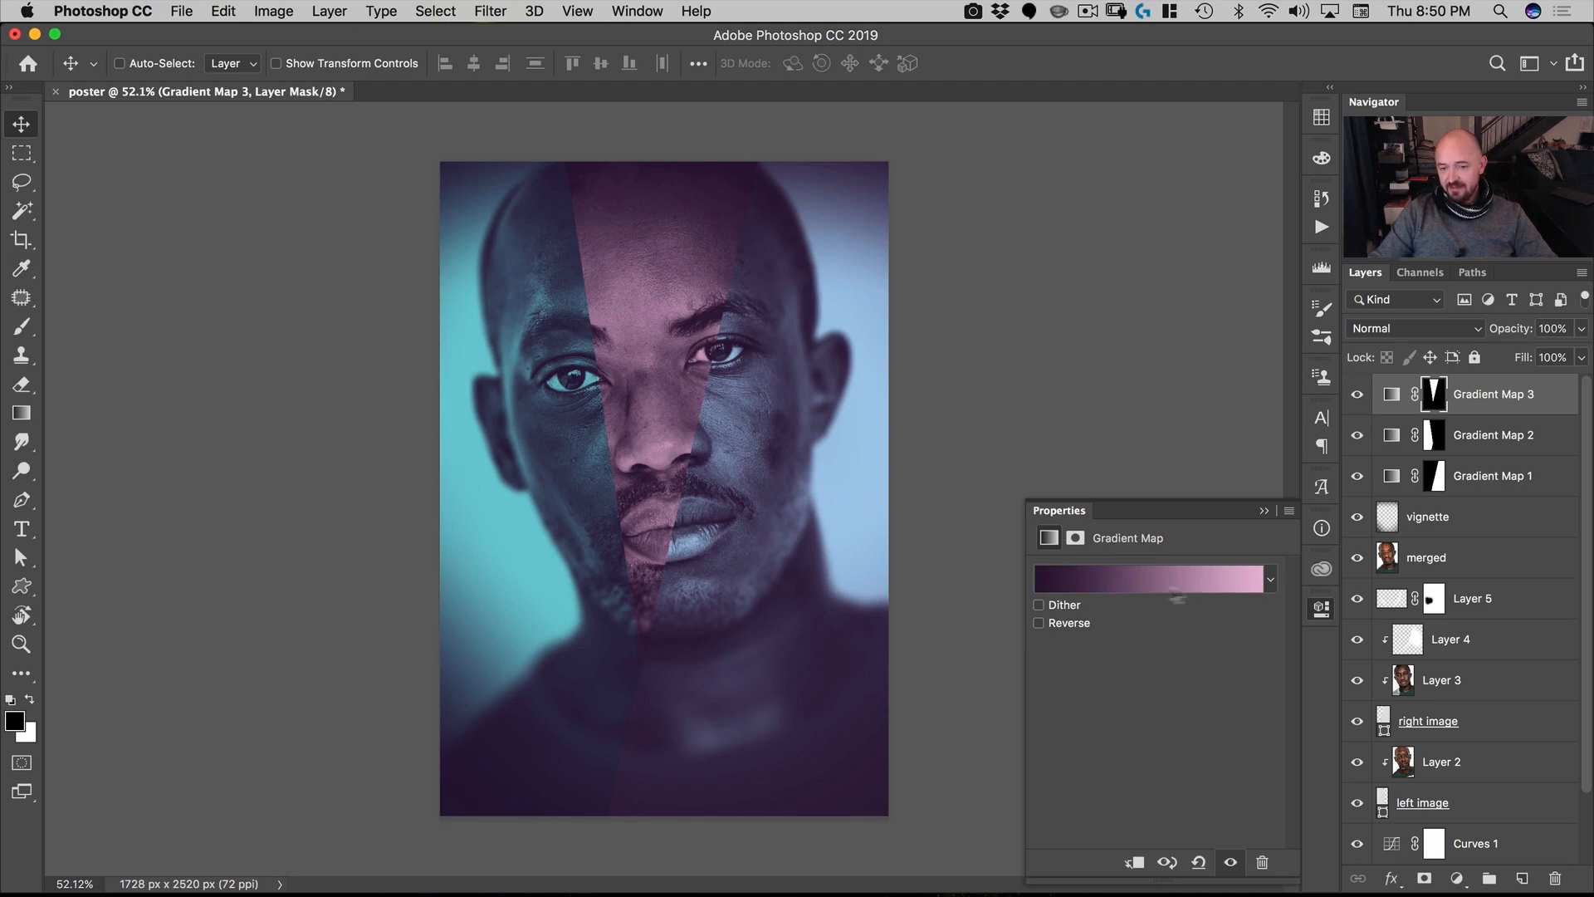
Step: Add a colour stop at about 51% to the middle face wedge's gradient, keeping the gradient's existing colour at that point
left_click(1109, 573)
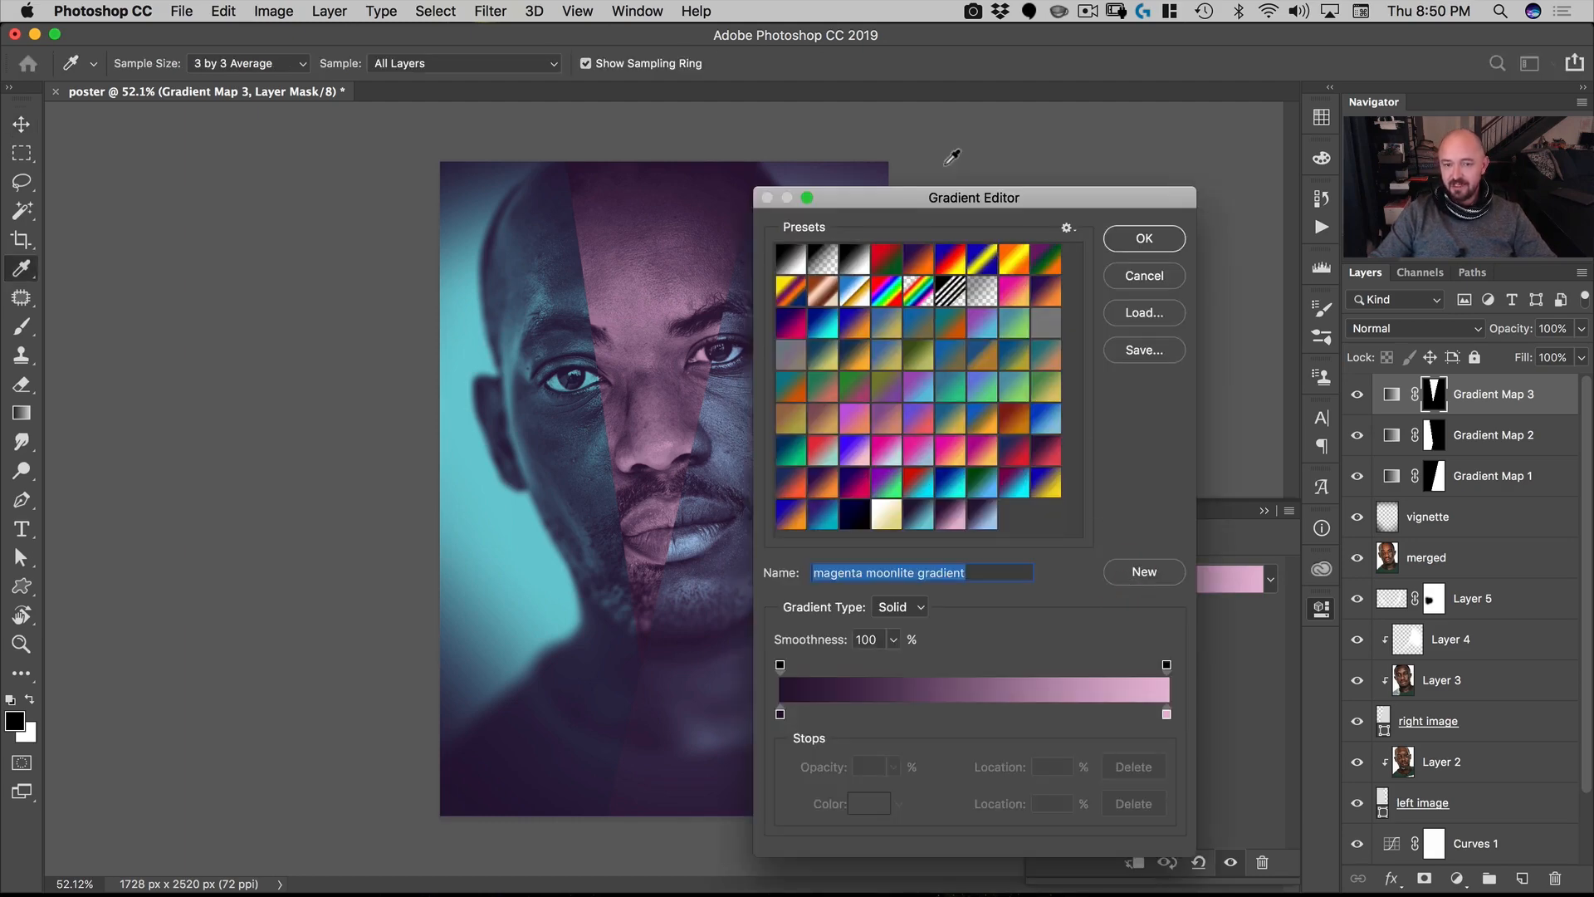
left_click_drag(953, 185, 1043, 100)
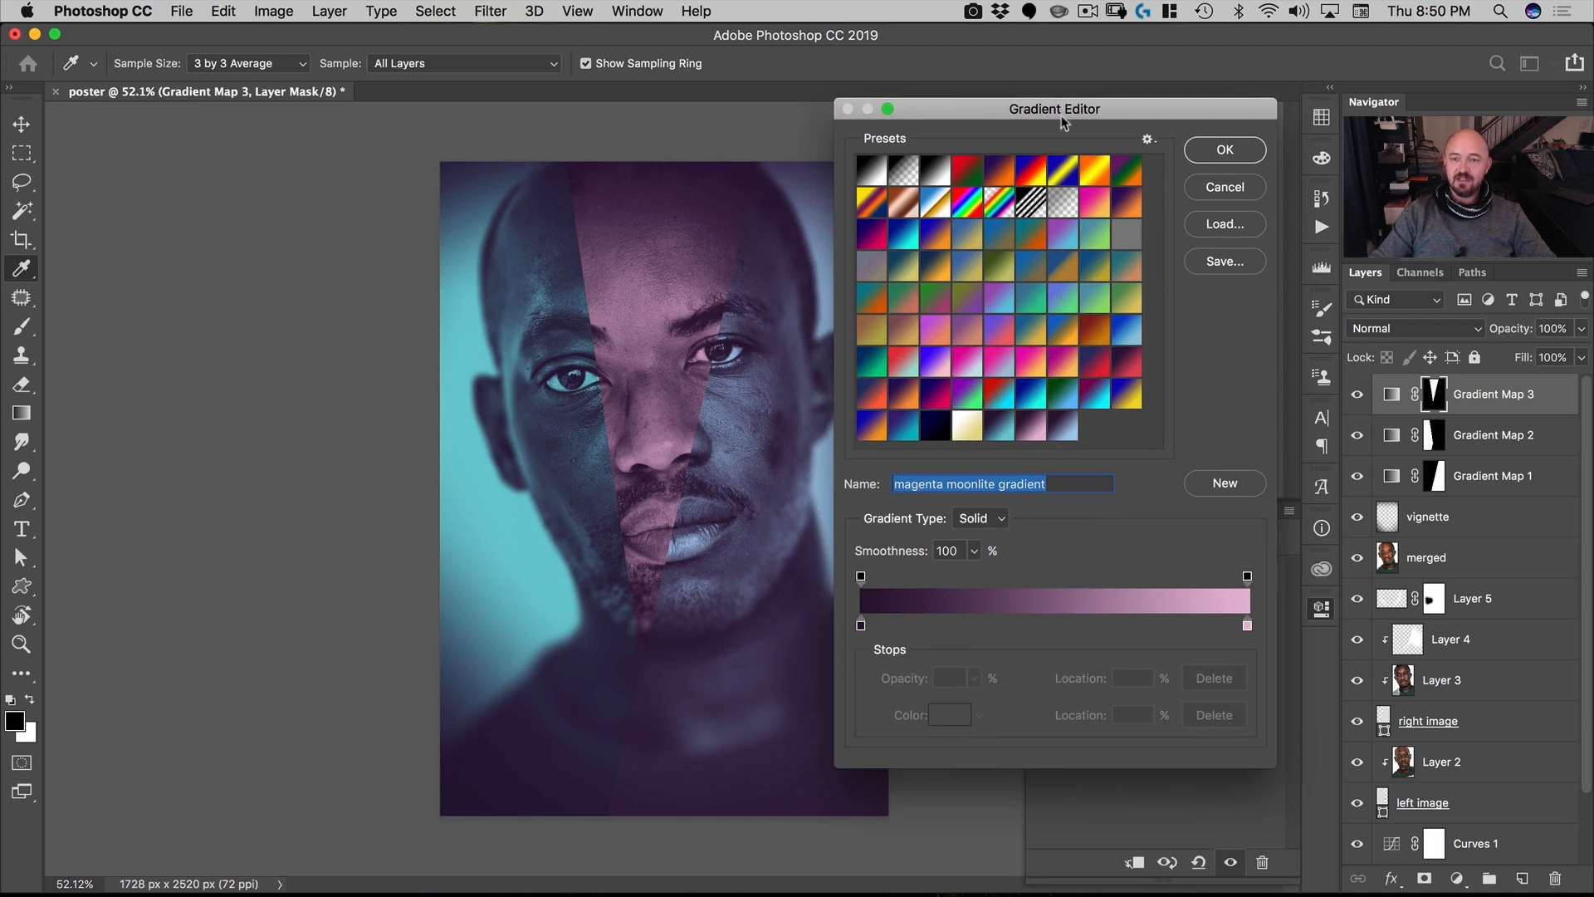
left_click_drag(1061, 108, 1064, 68)
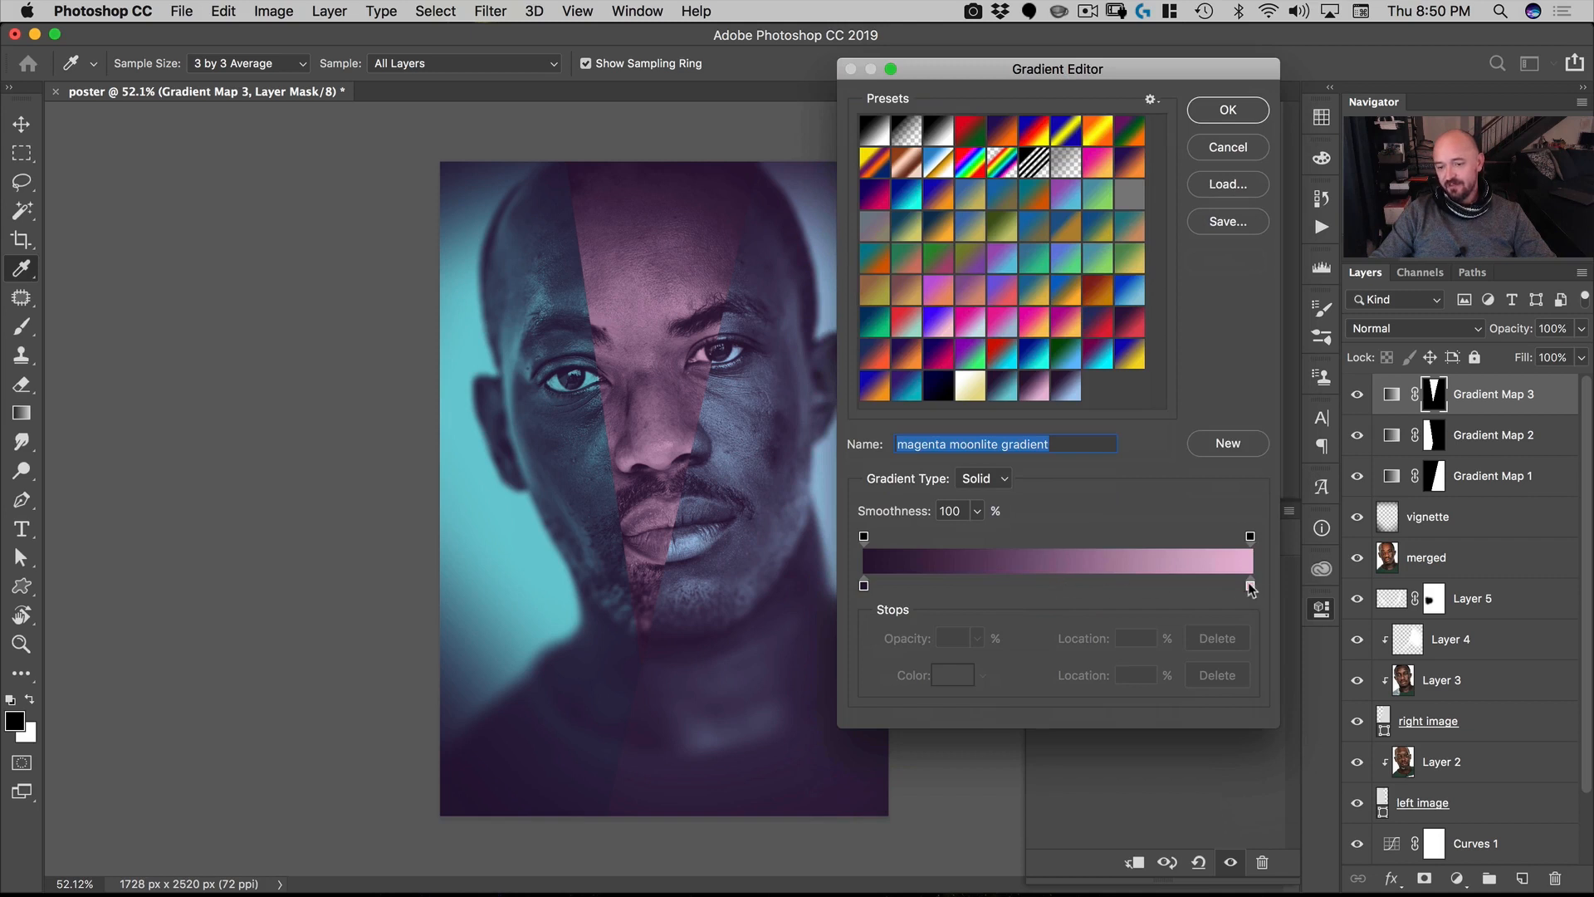
left_click(1064, 585)
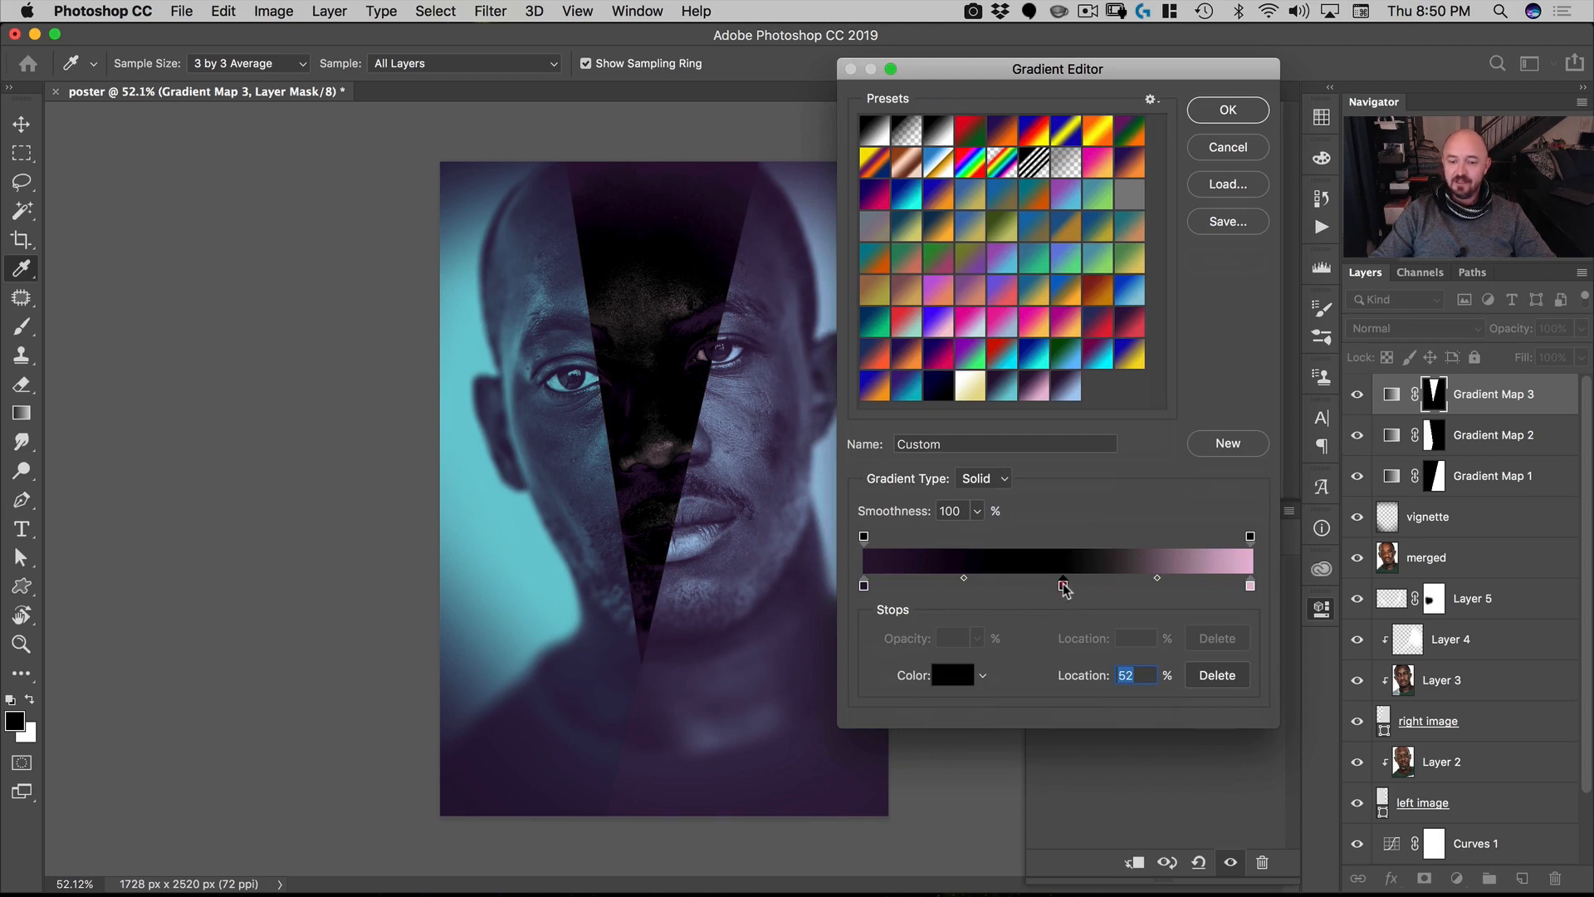
left_click_drag(1064, 586, 1064, 625)
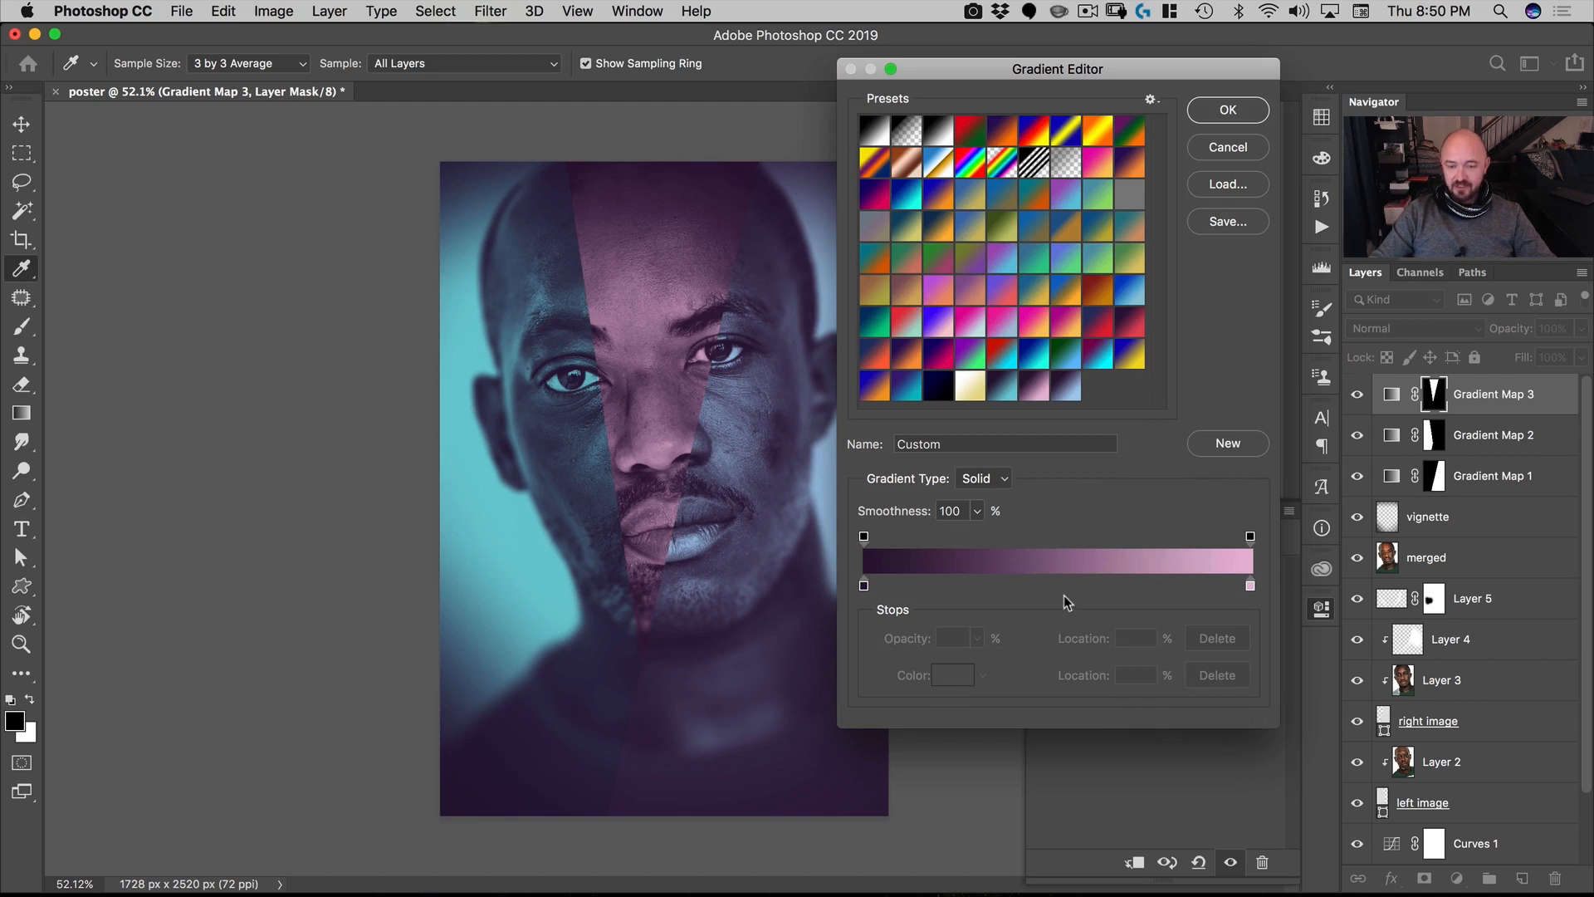
key("alt")
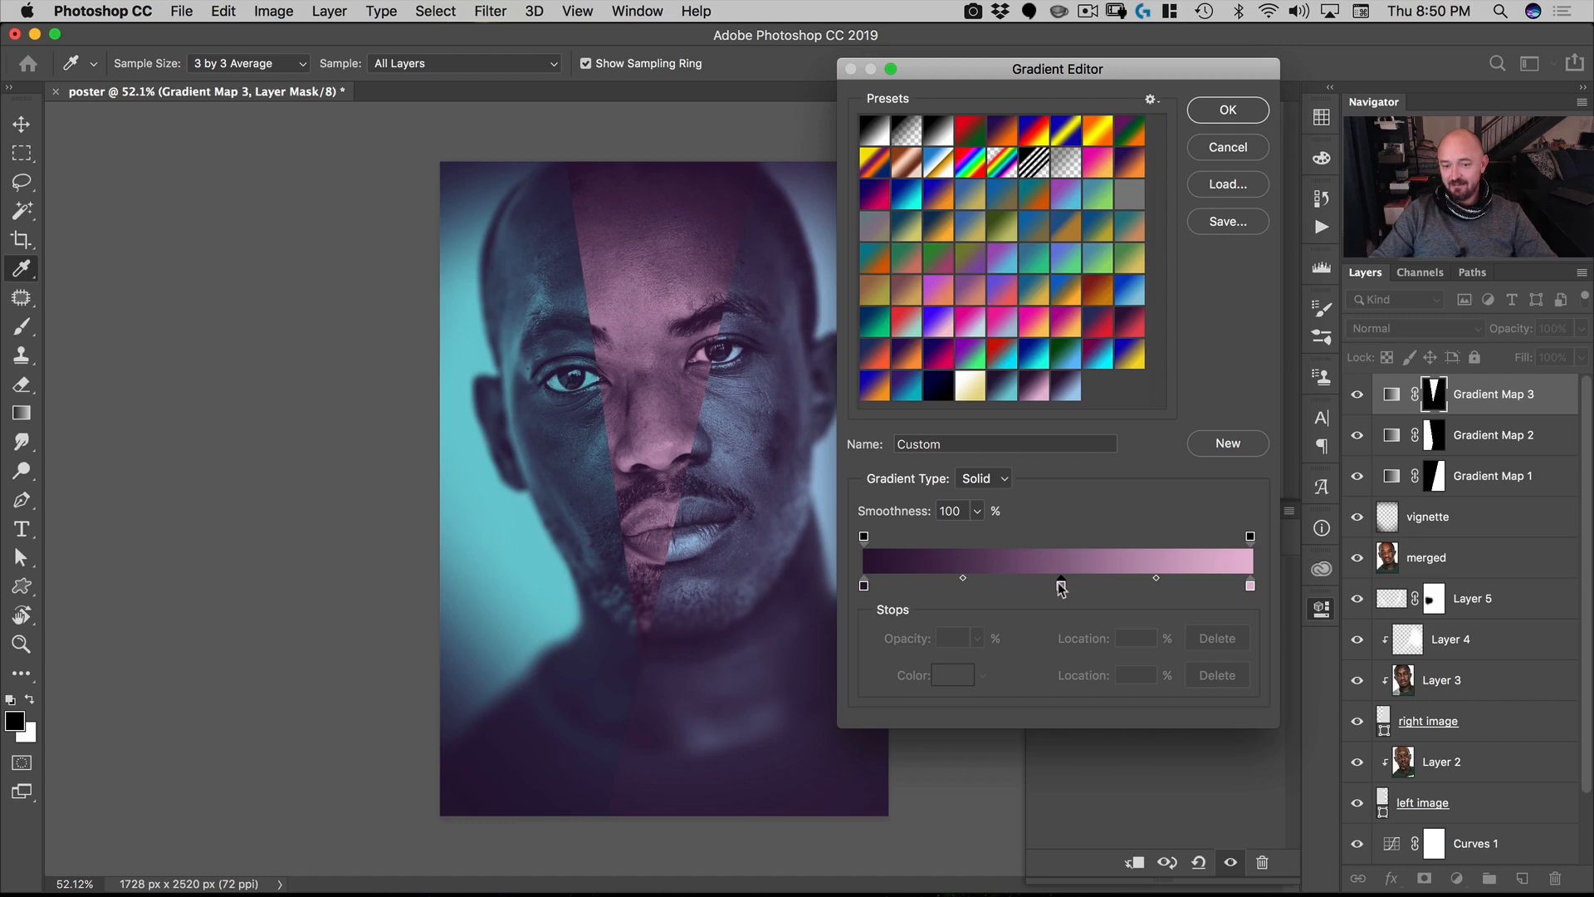
left_click(1061, 586)
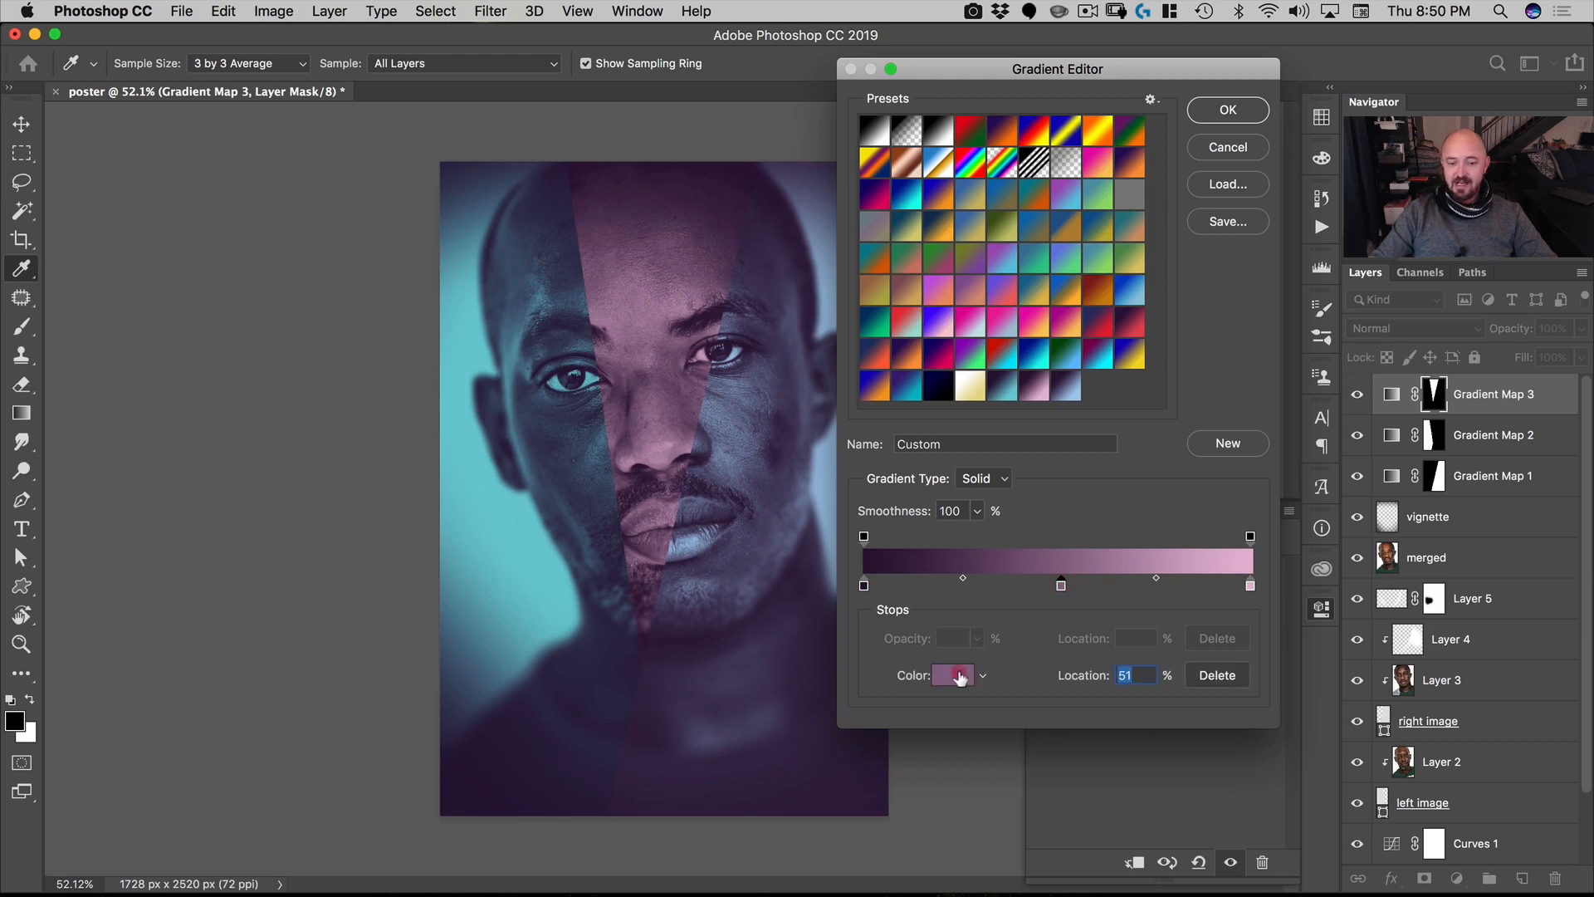
Step: Recolour the middle wedge gradient's new midtone stop to a more saturated magenta, about #b167a9, and apply the gradient
left_click(959, 677)
left_click_drag(235, 66, 1069, 297)
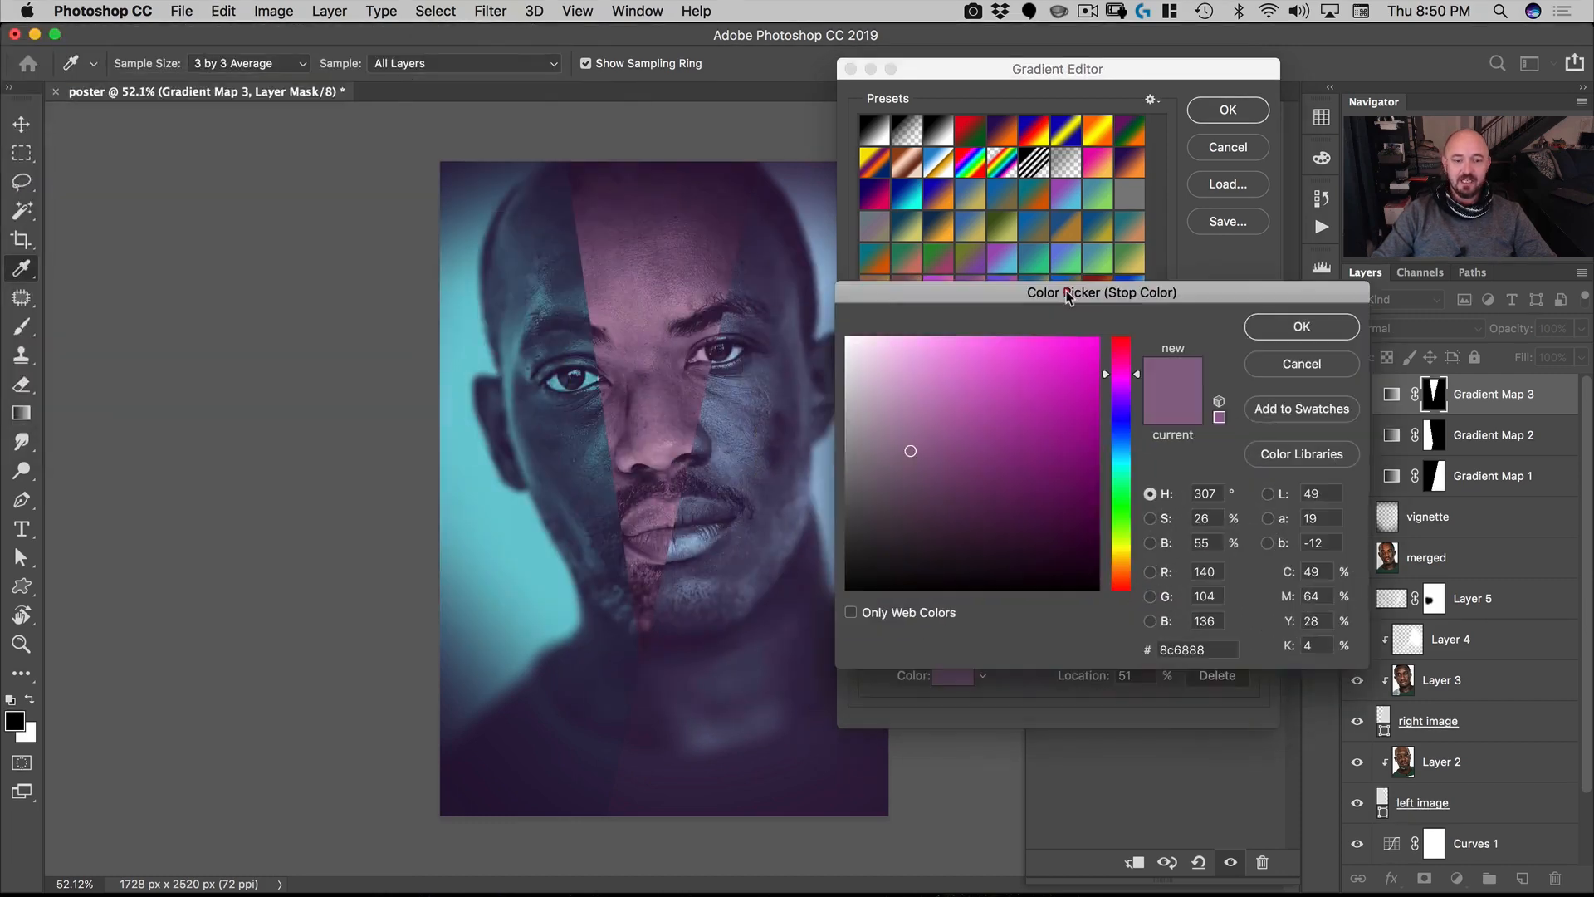
left_click(932, 437)
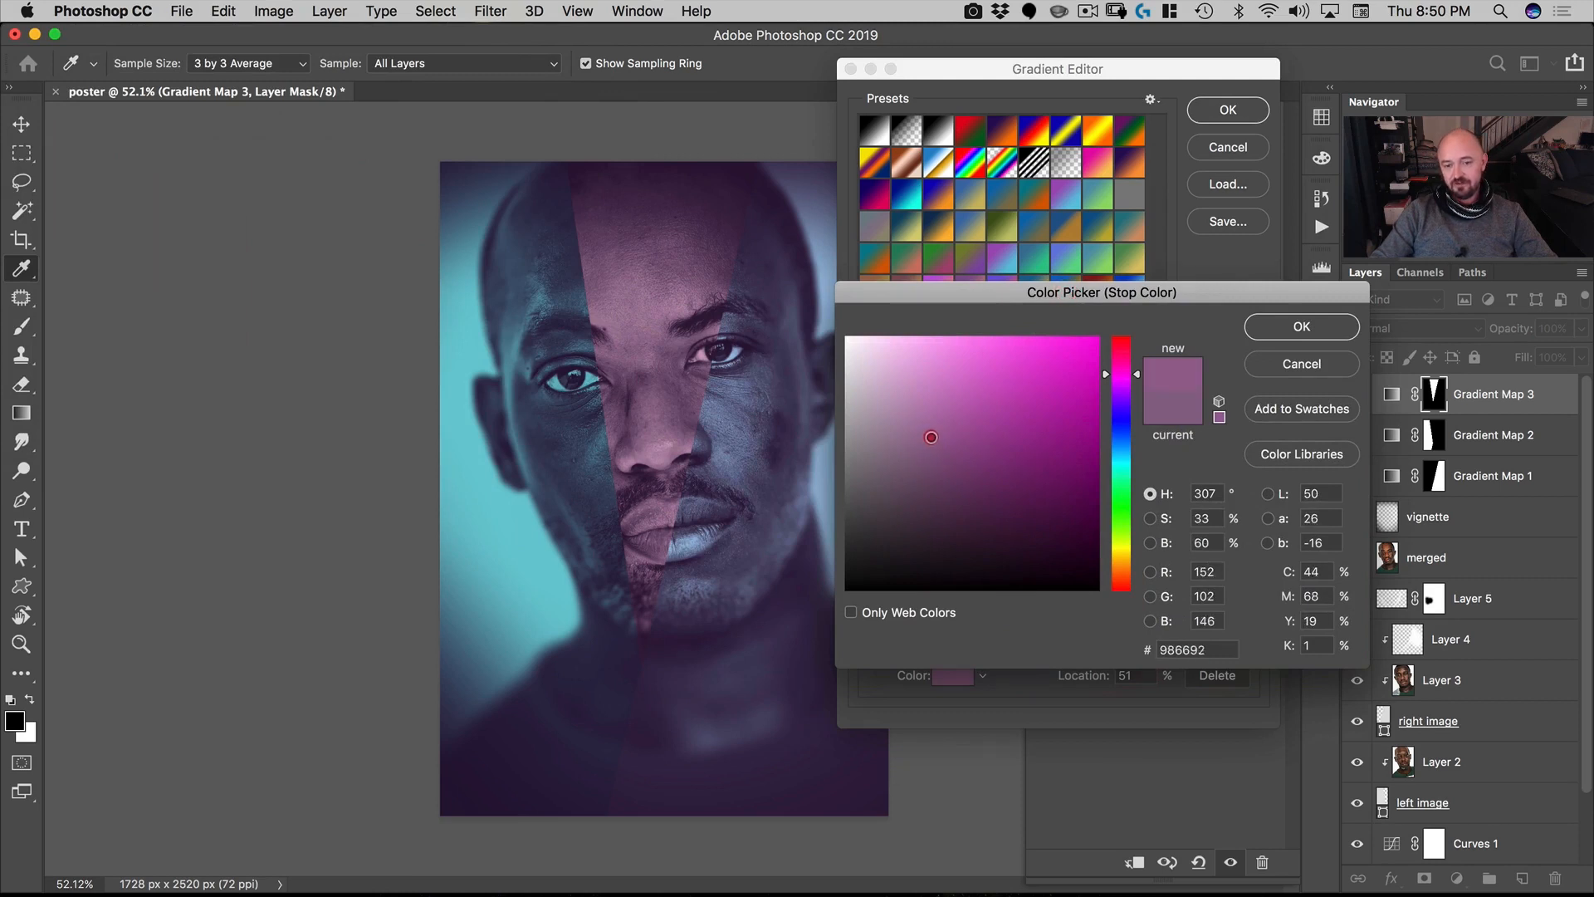
left_click_drag(931, 436, 945, 420)
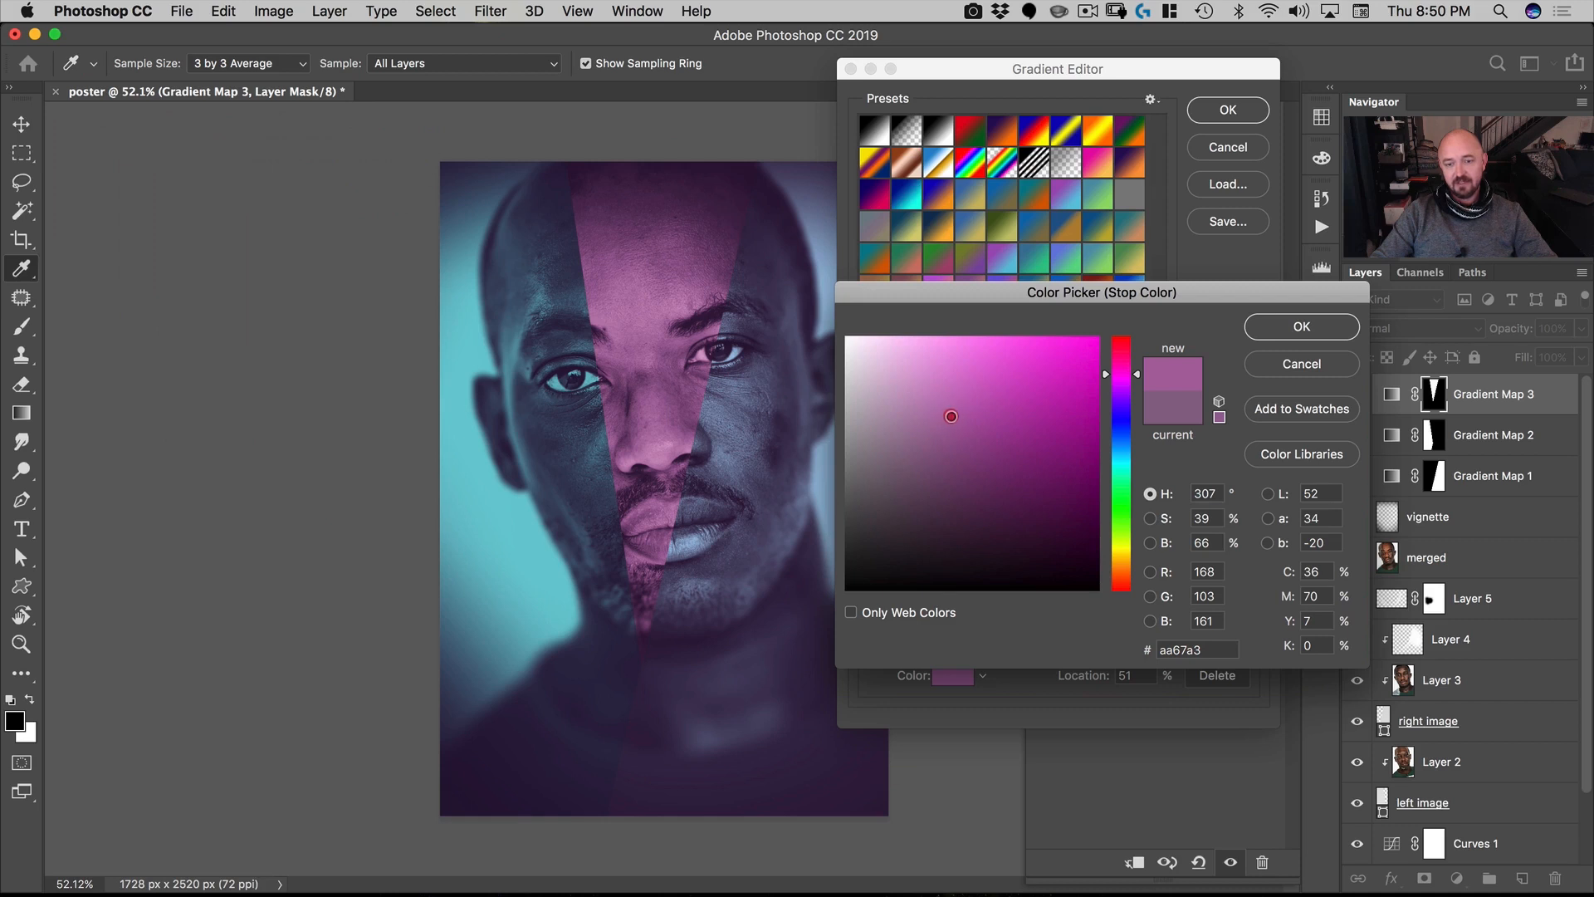
left_click_drag(951, 416, 958, 410)
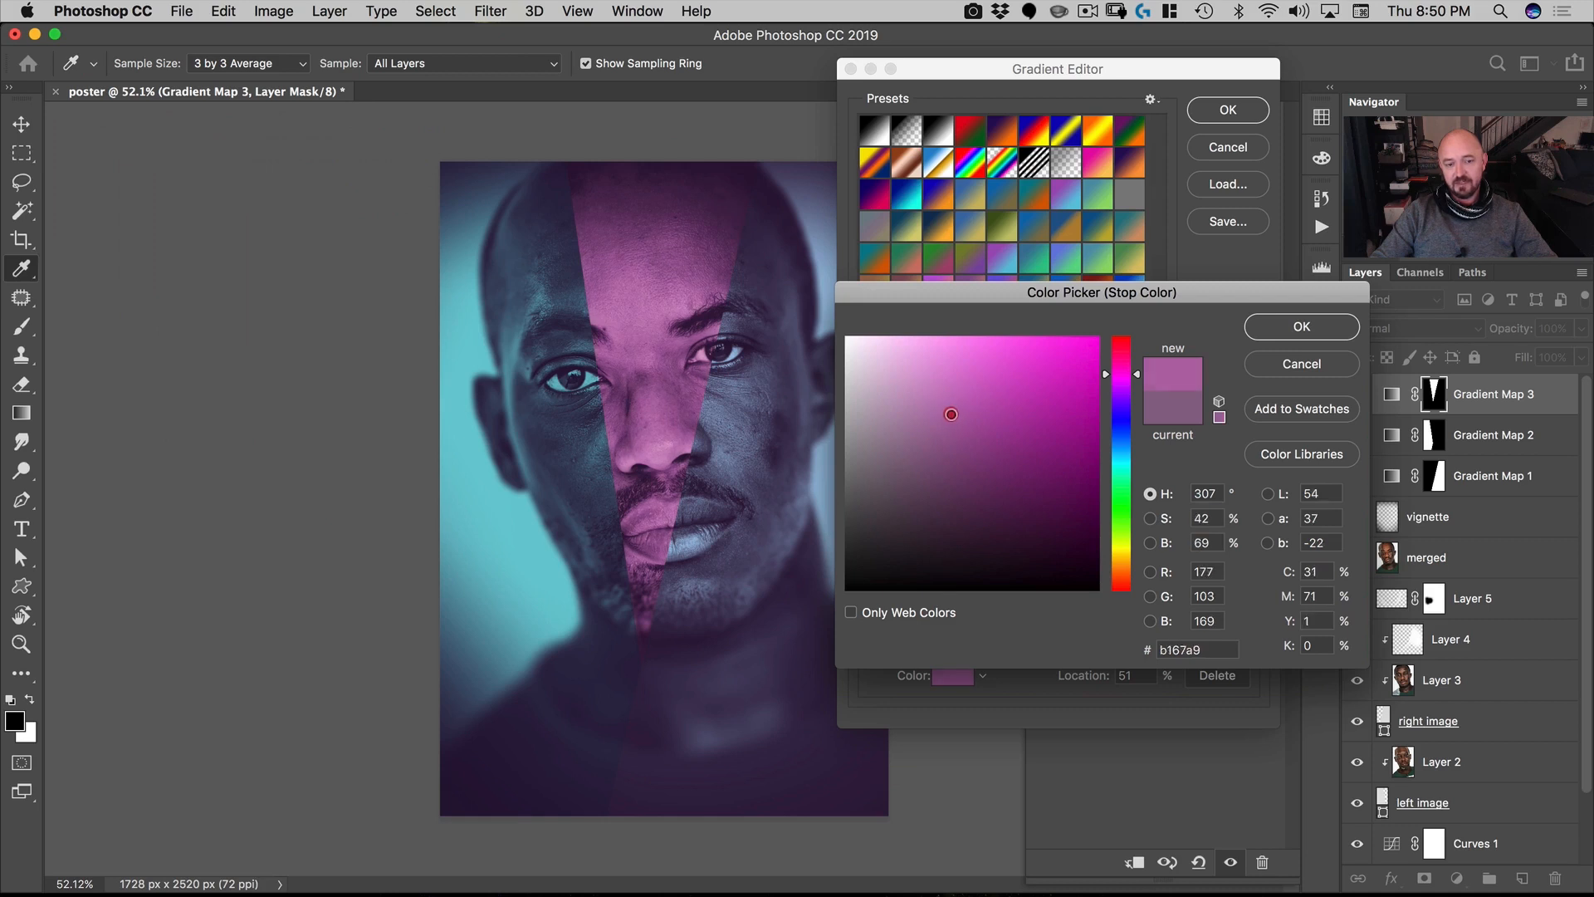
left_click(1277, 334)
left_click(1235, 113)
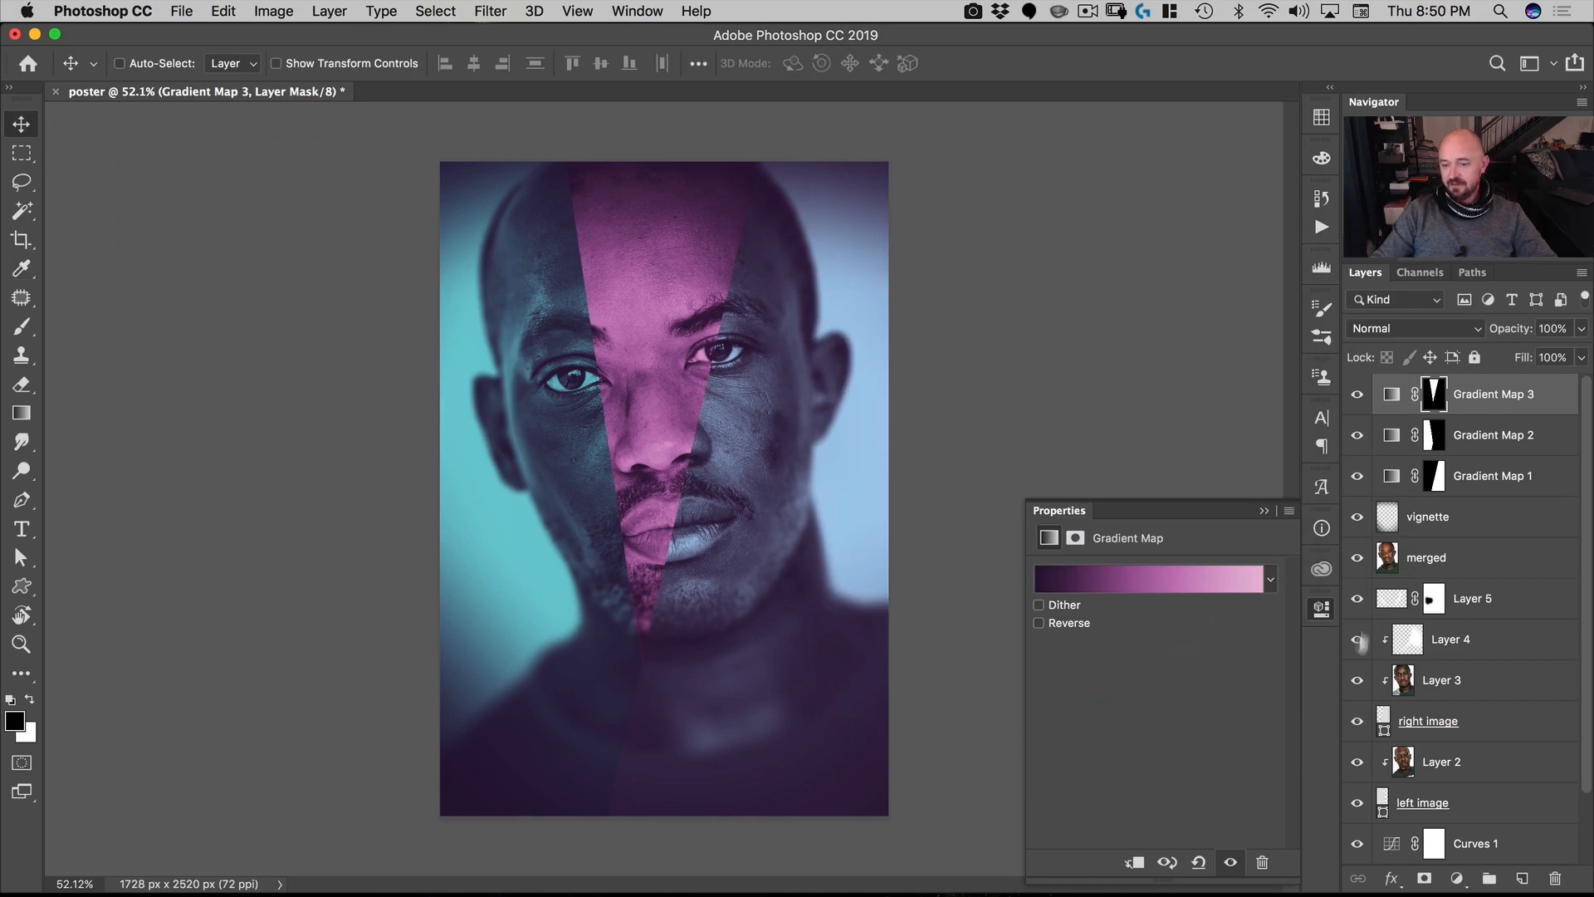
Step: Recolour the midtone stop of the left face section's gradient map to a more vivid blue, #4782a7
left_click(1157, 576)
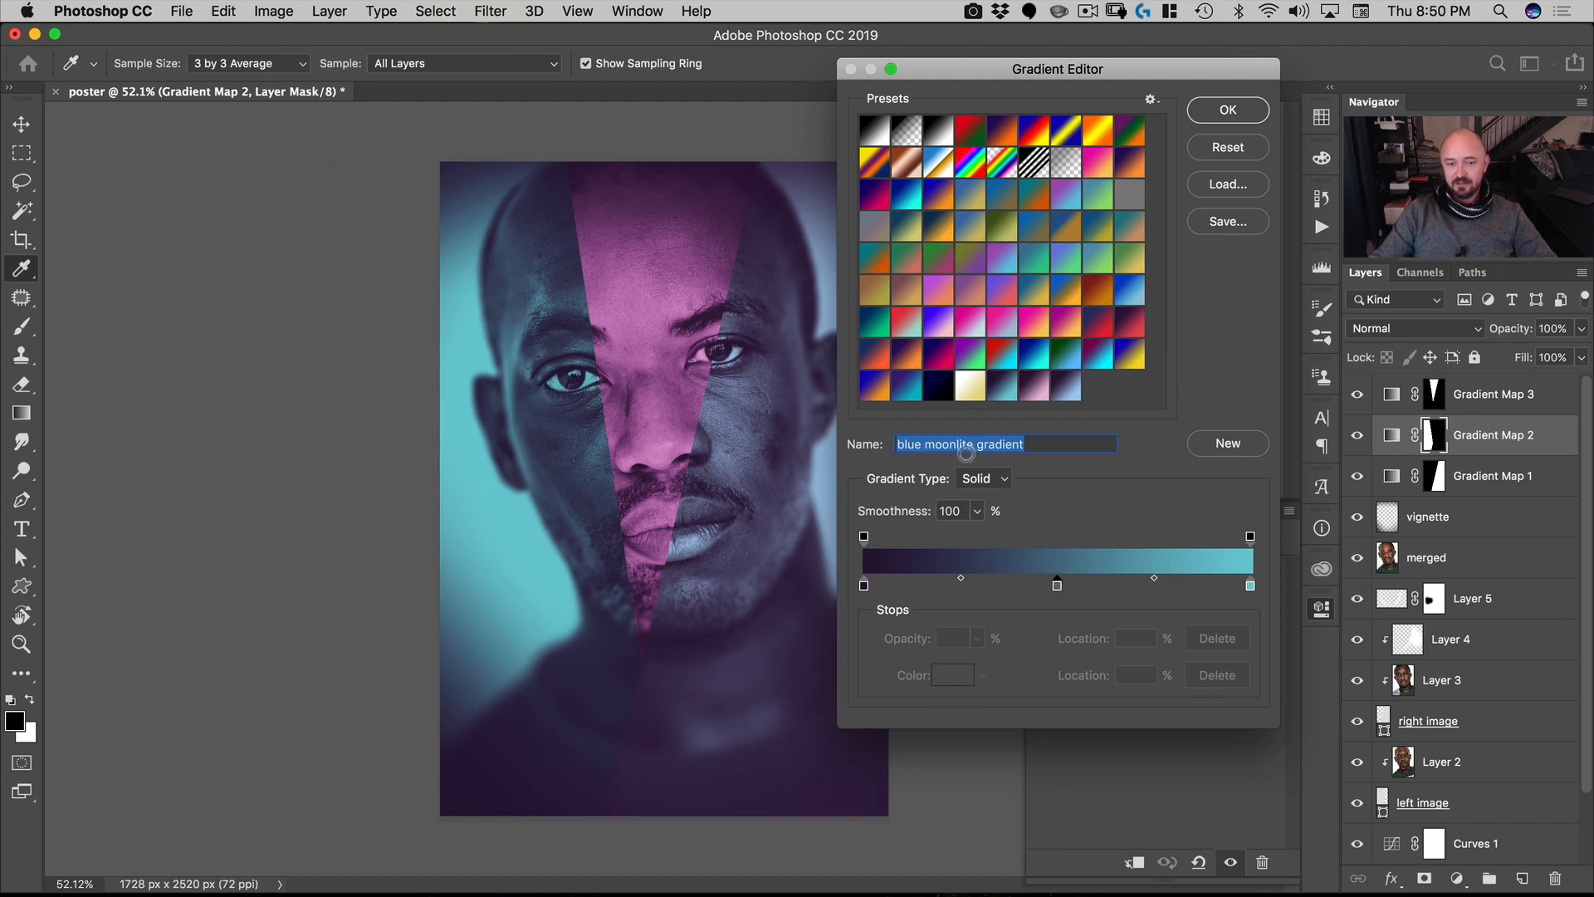
double_click(1057, 585)
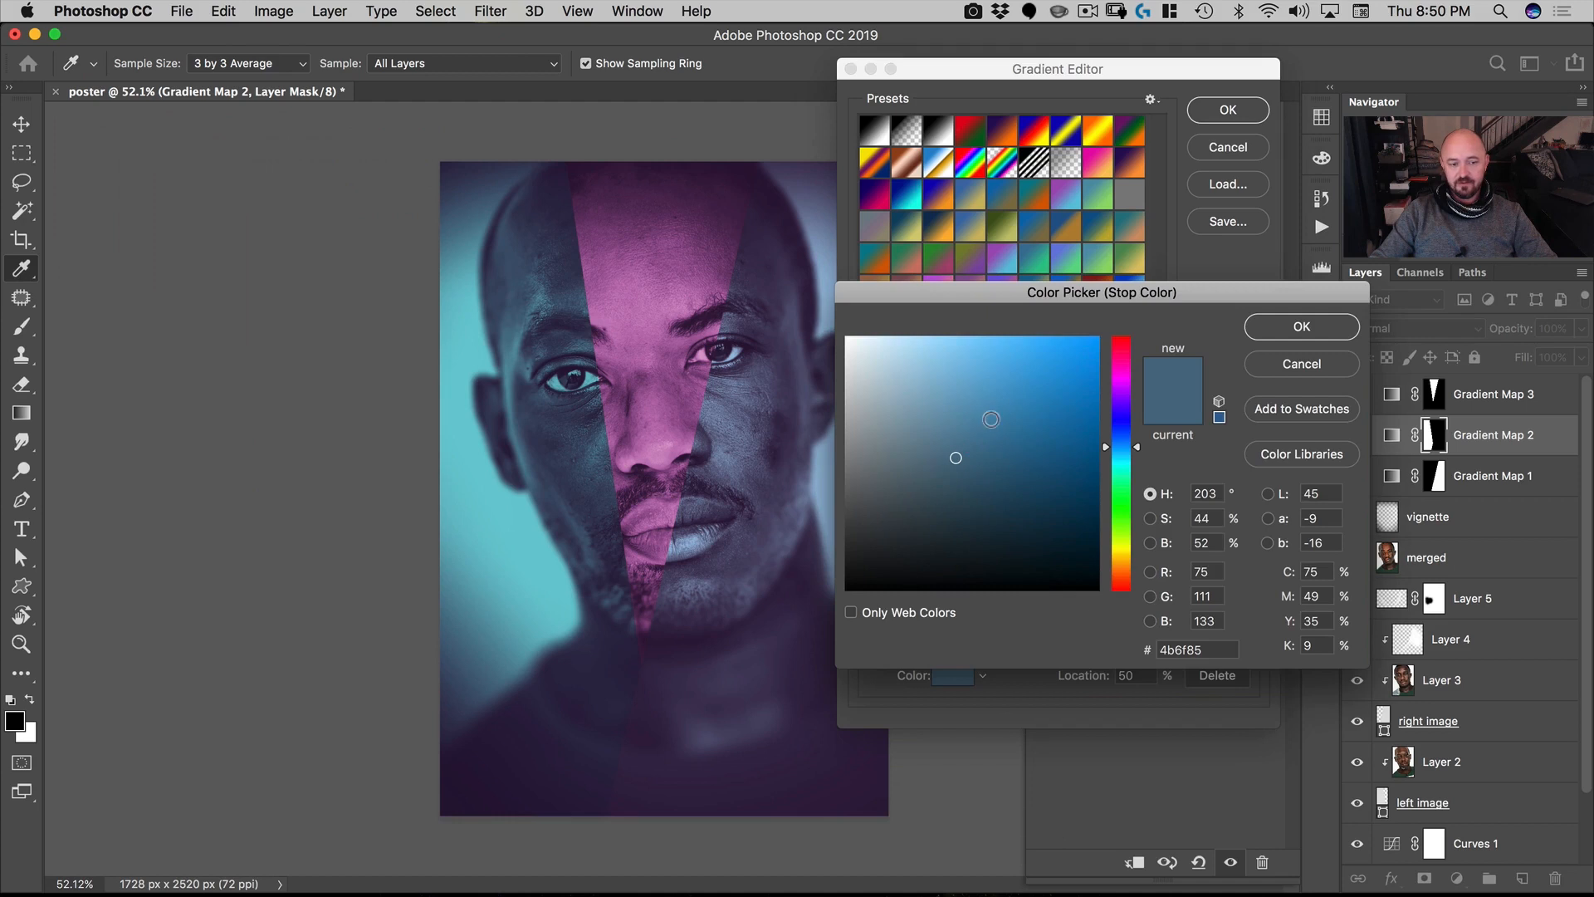
left_click_drag(990, 418, 989, 424)
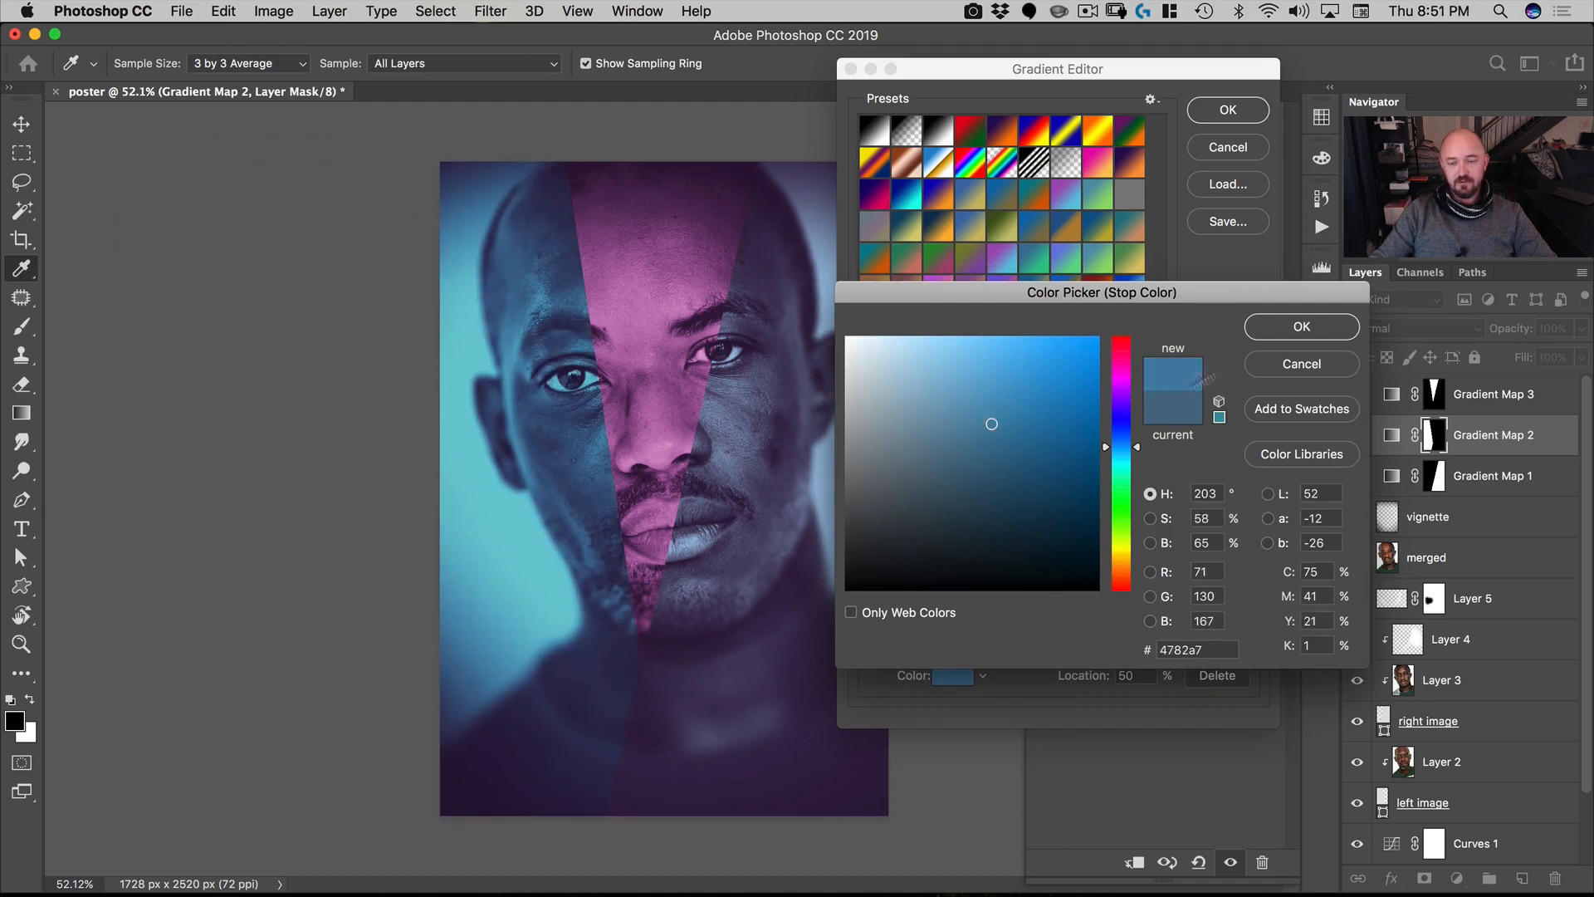
left_click(1262, 327)
left_click(1229, 110)
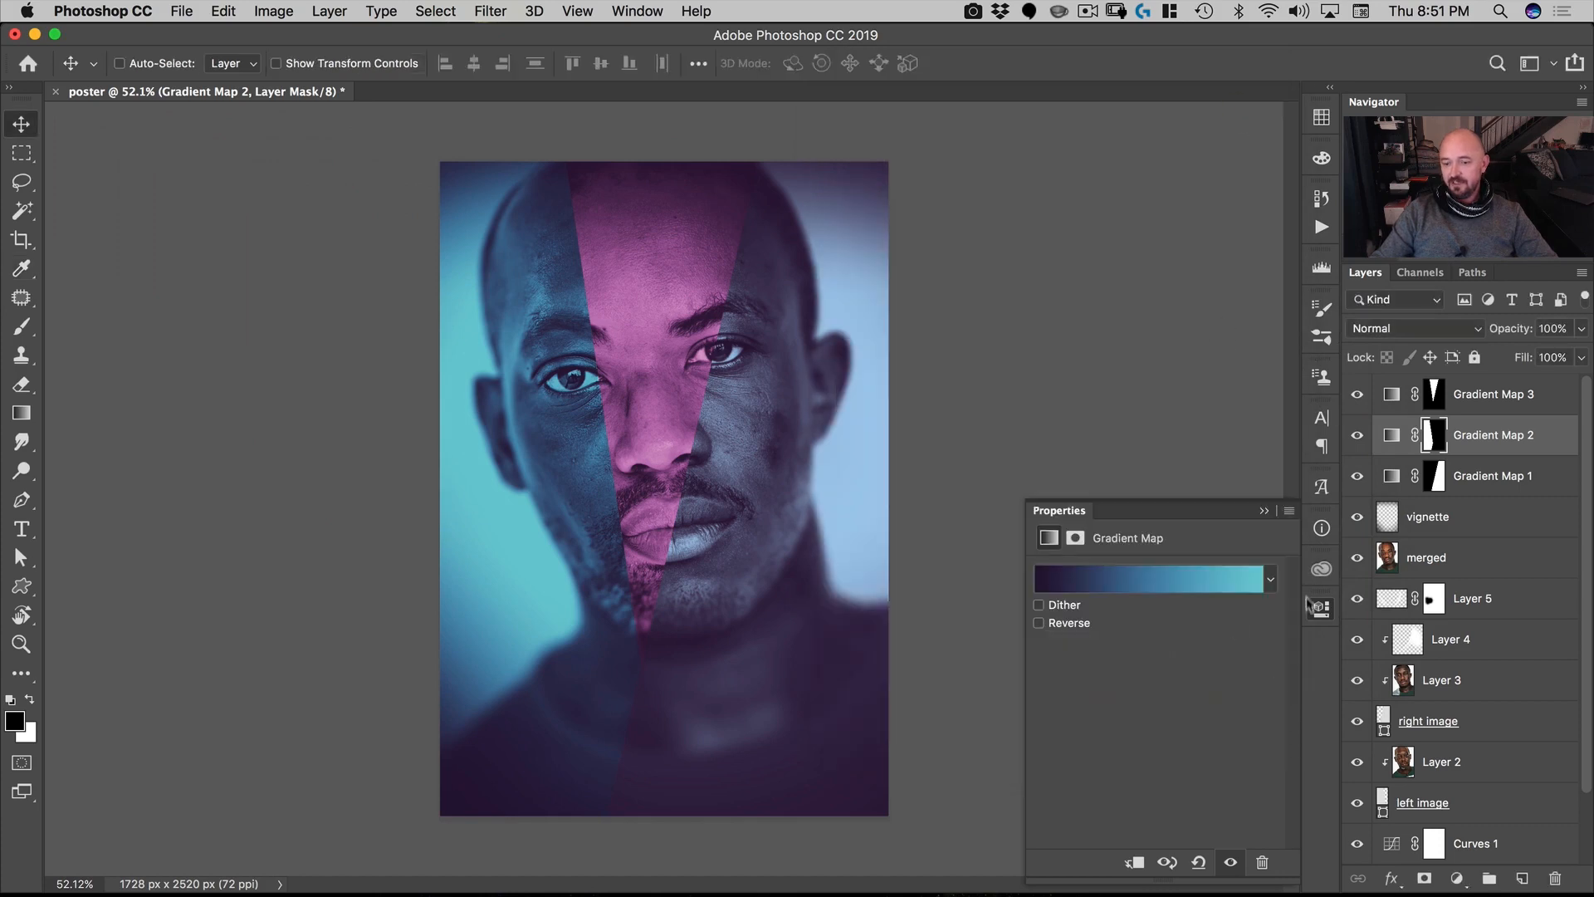
Step: Add a midtone stop at 51% to the right face section's gradient map and colour it violet-blue, #6966a3
left_click(1388, 484)
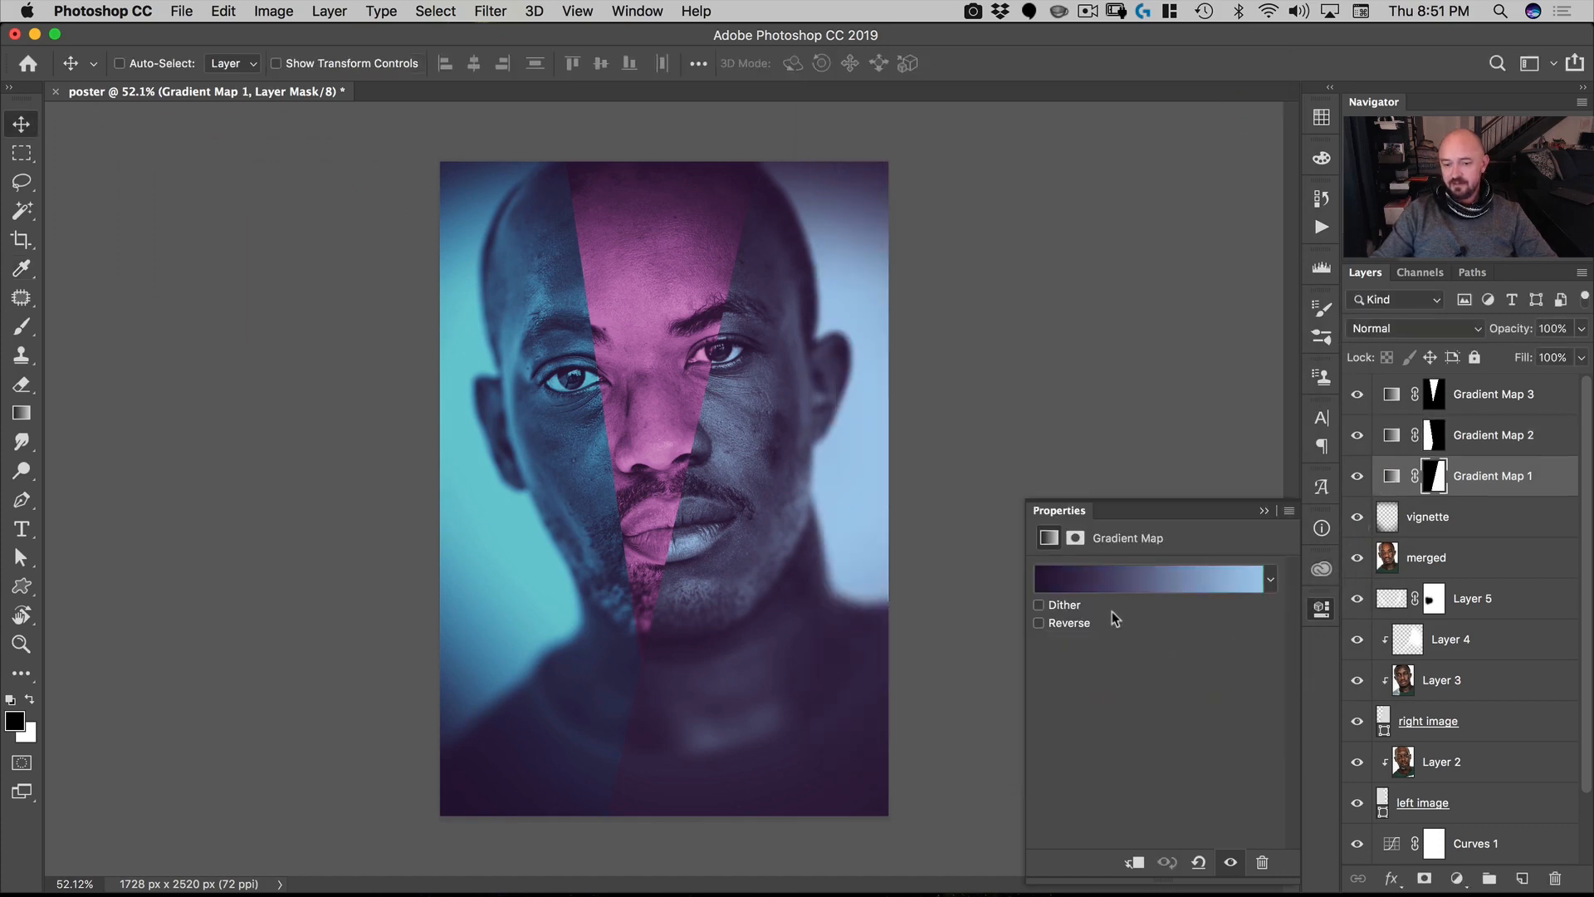
left_click(1133, 581)
key("alt")
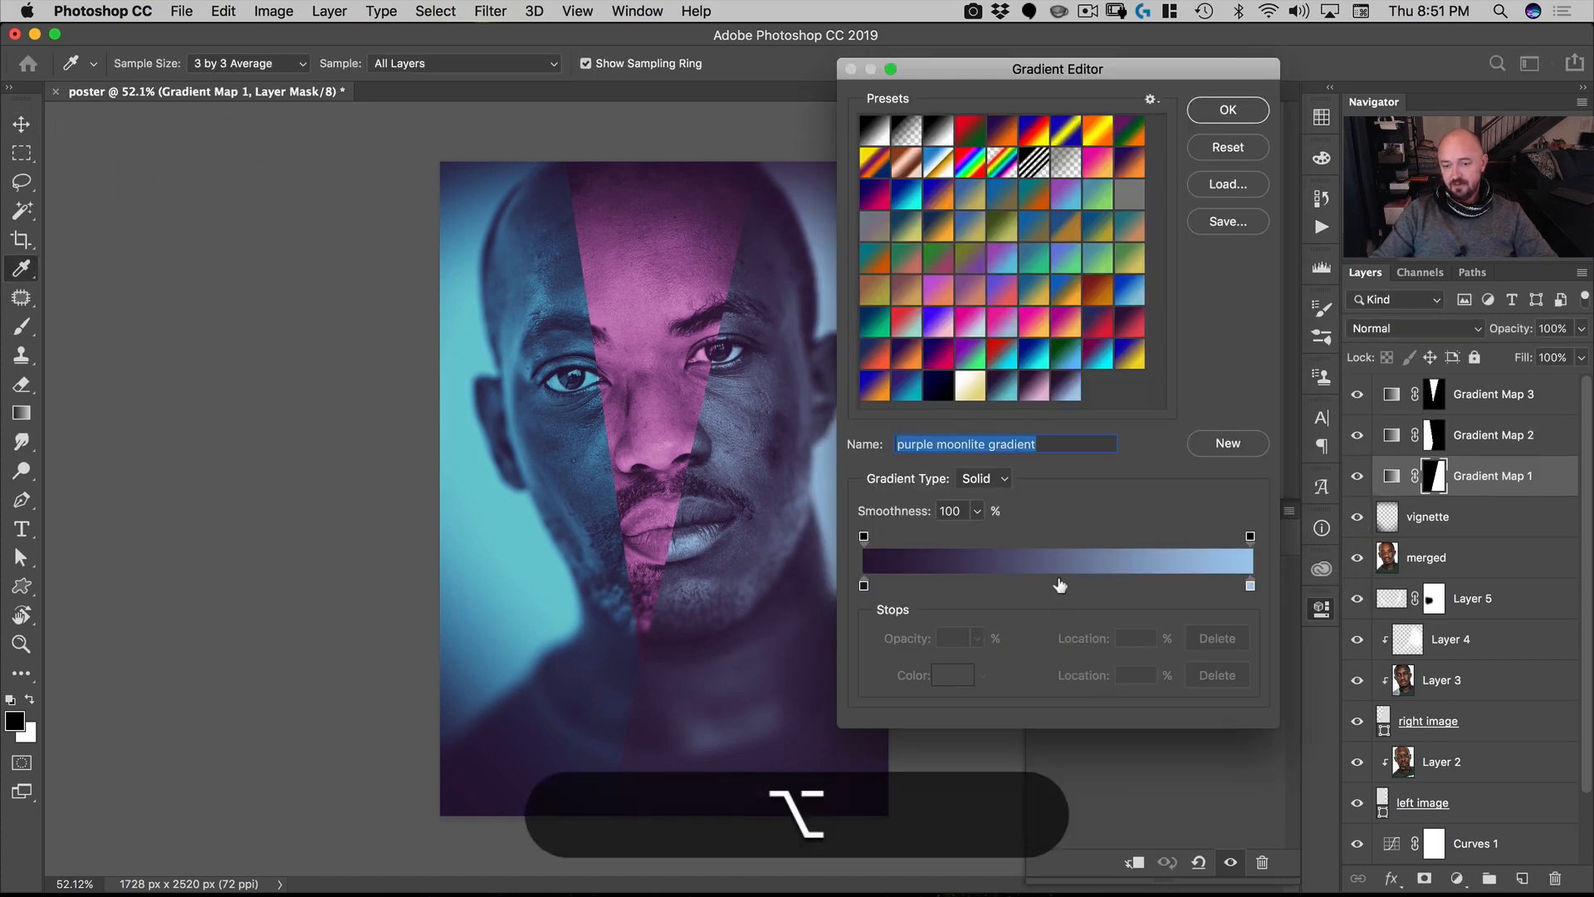
left_click(1062, 585)
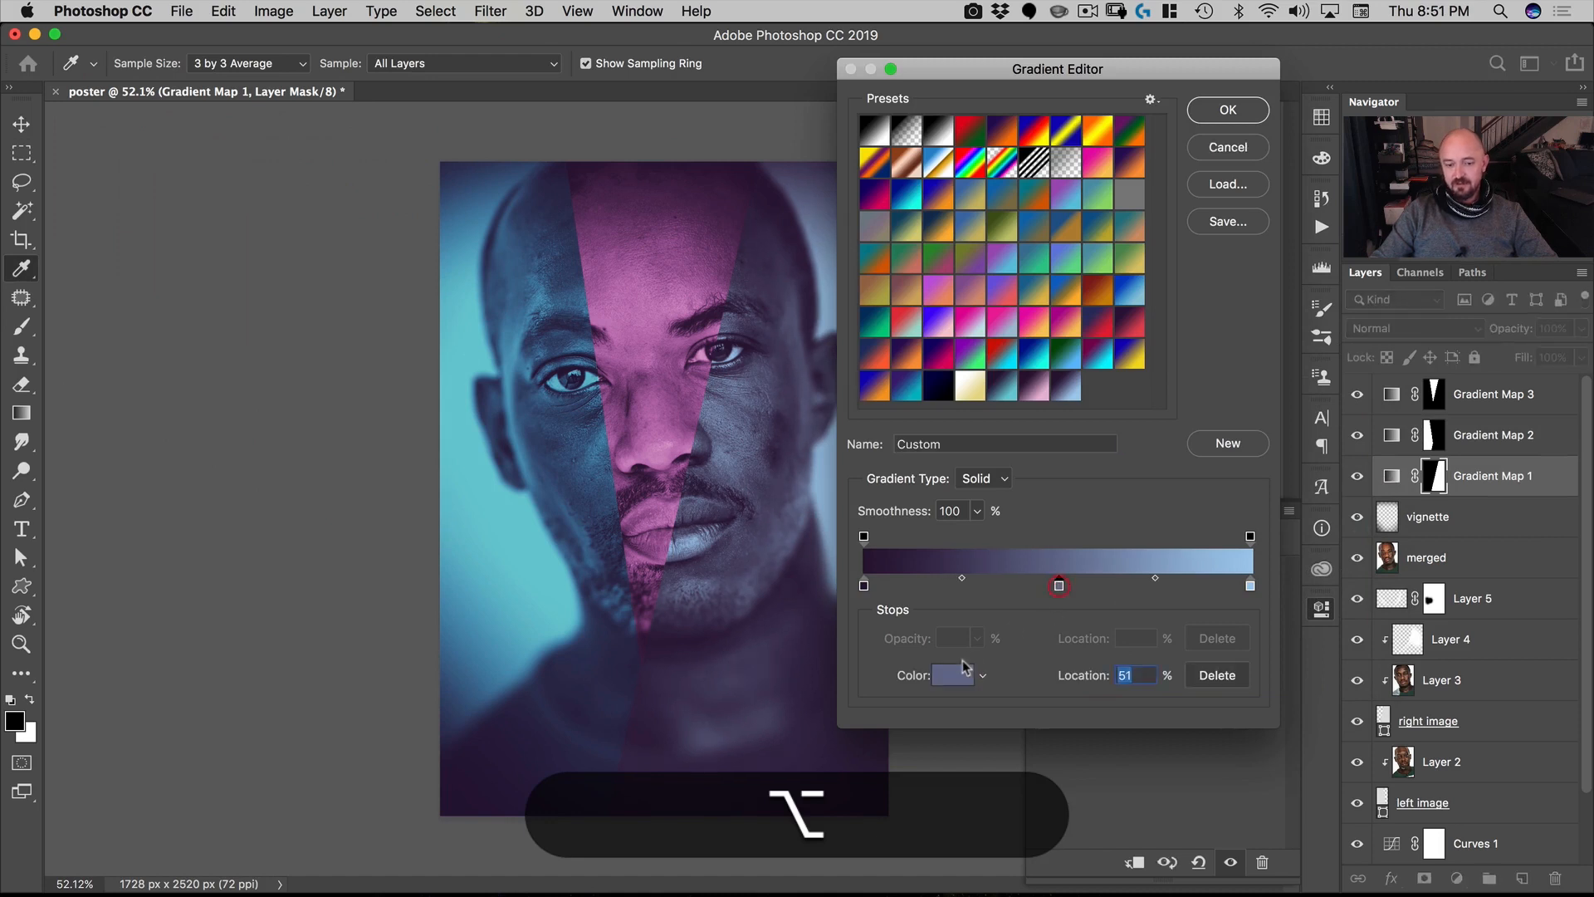
left_click(953, 675)
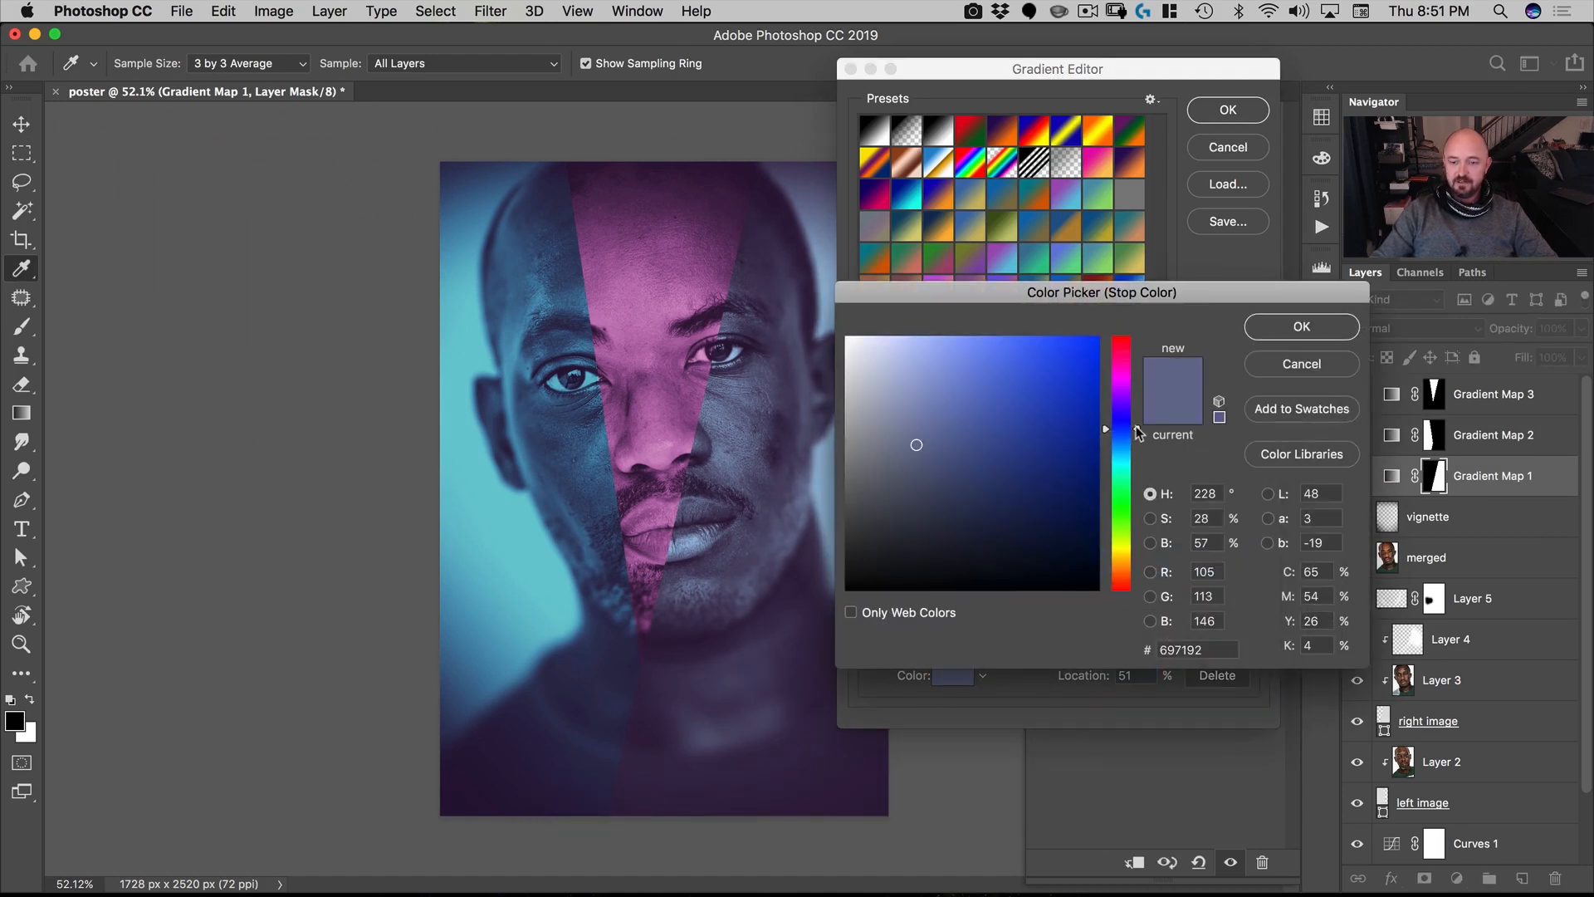
left_click_drag(1136, 427, 1138, 422)
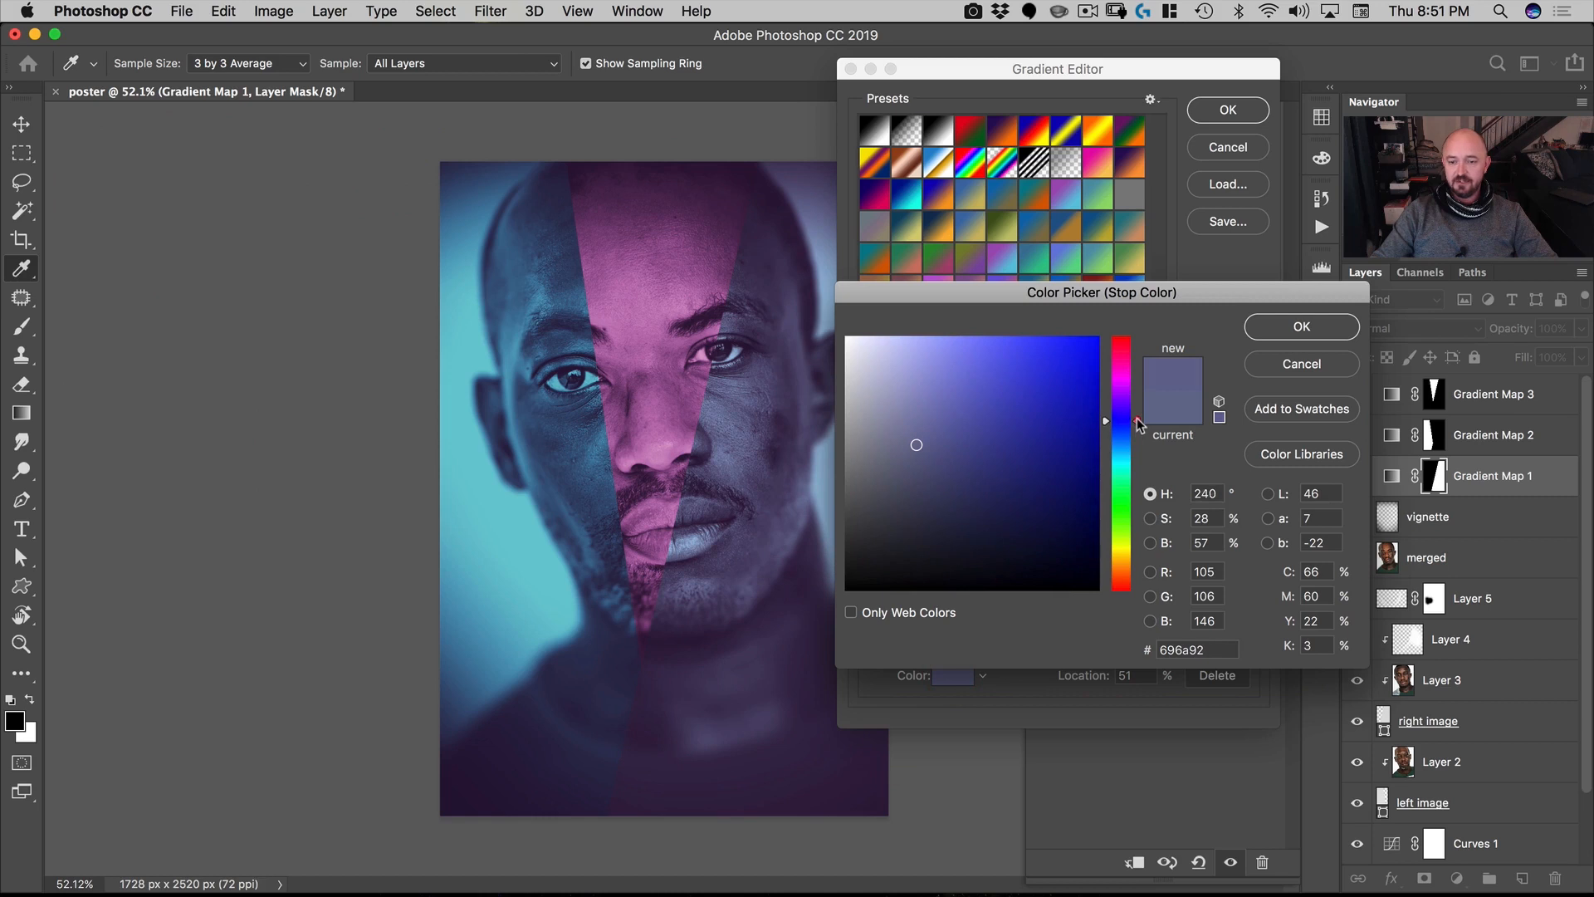
left_click(945, 425)
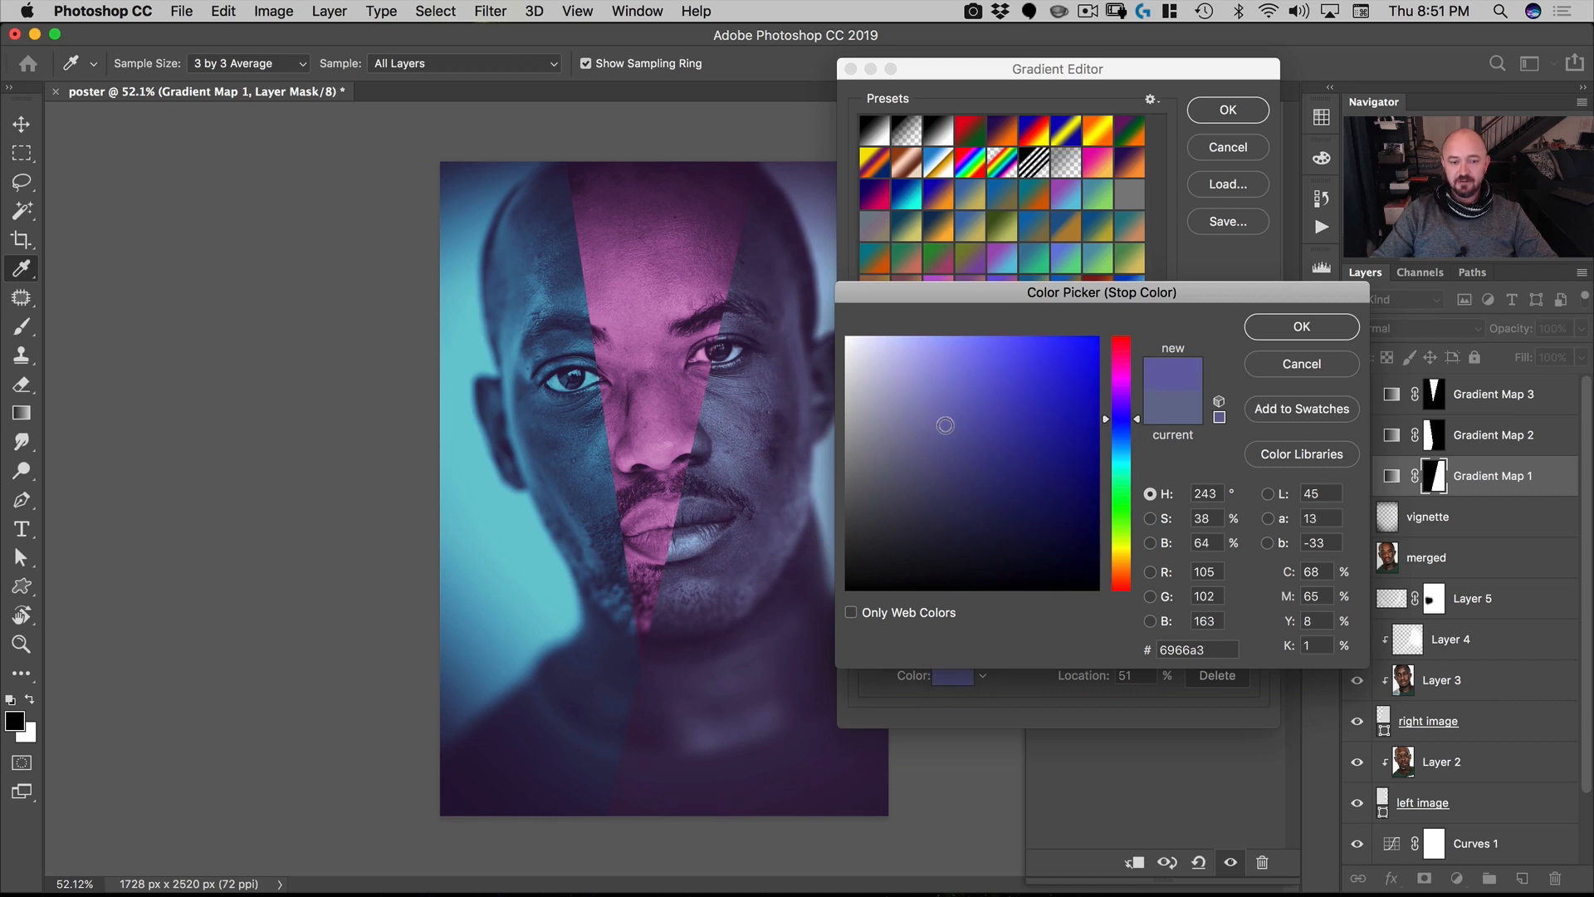
key("Return")
Step: Change the shadow stop of the right face section's gradient to a darker, more saturated purple
left_click(863, 585)
left_click(962, 677)
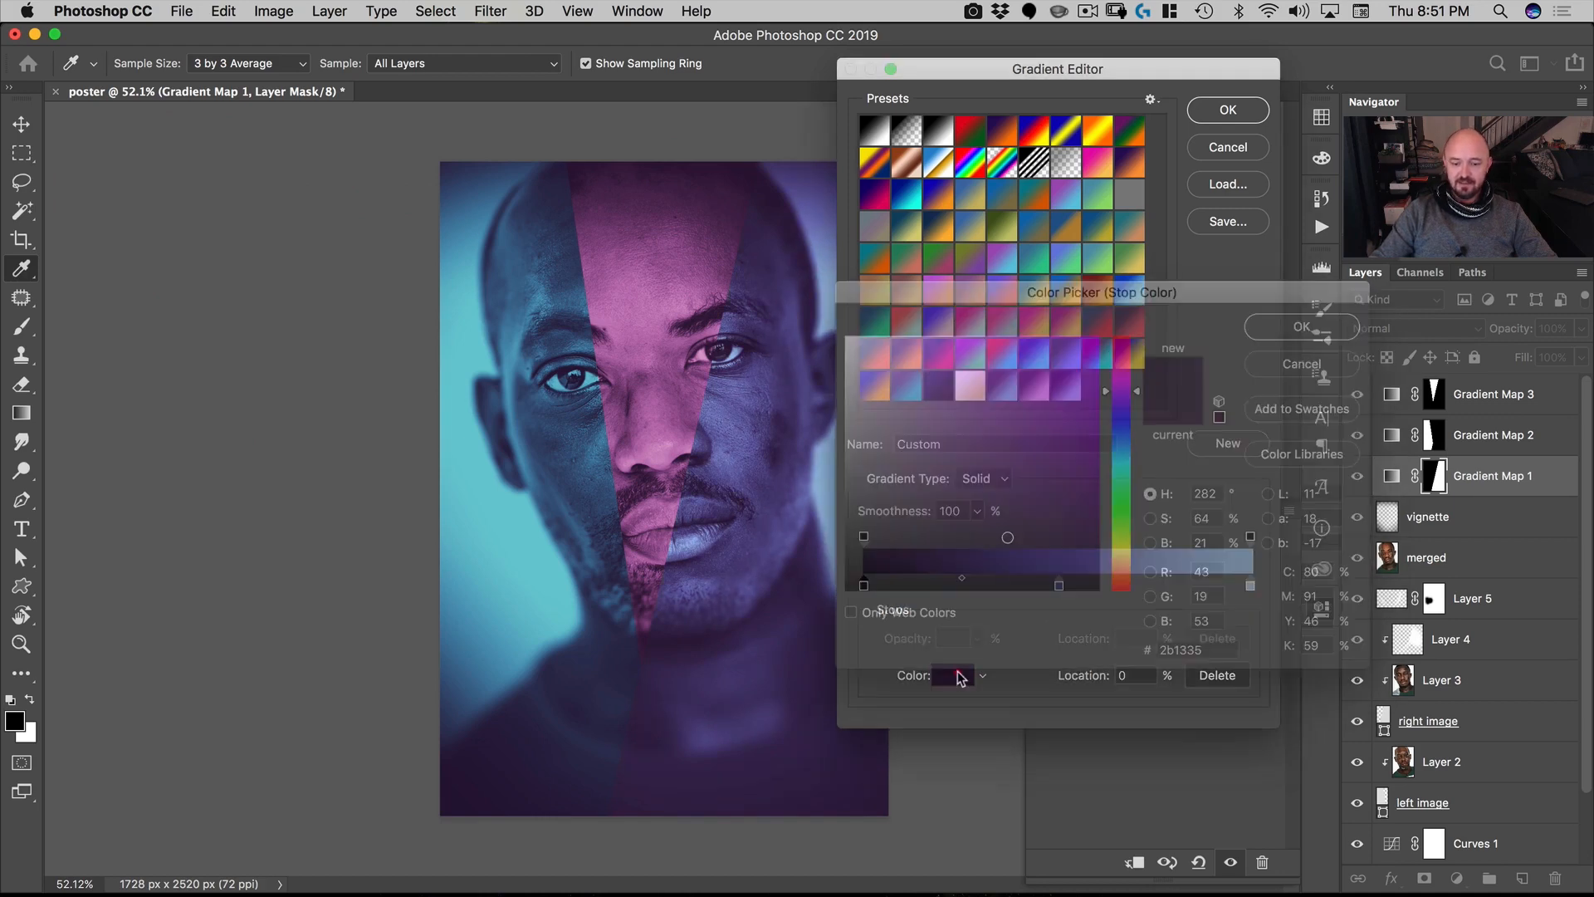
left_click_drag(1045, 541, 1070, 546)
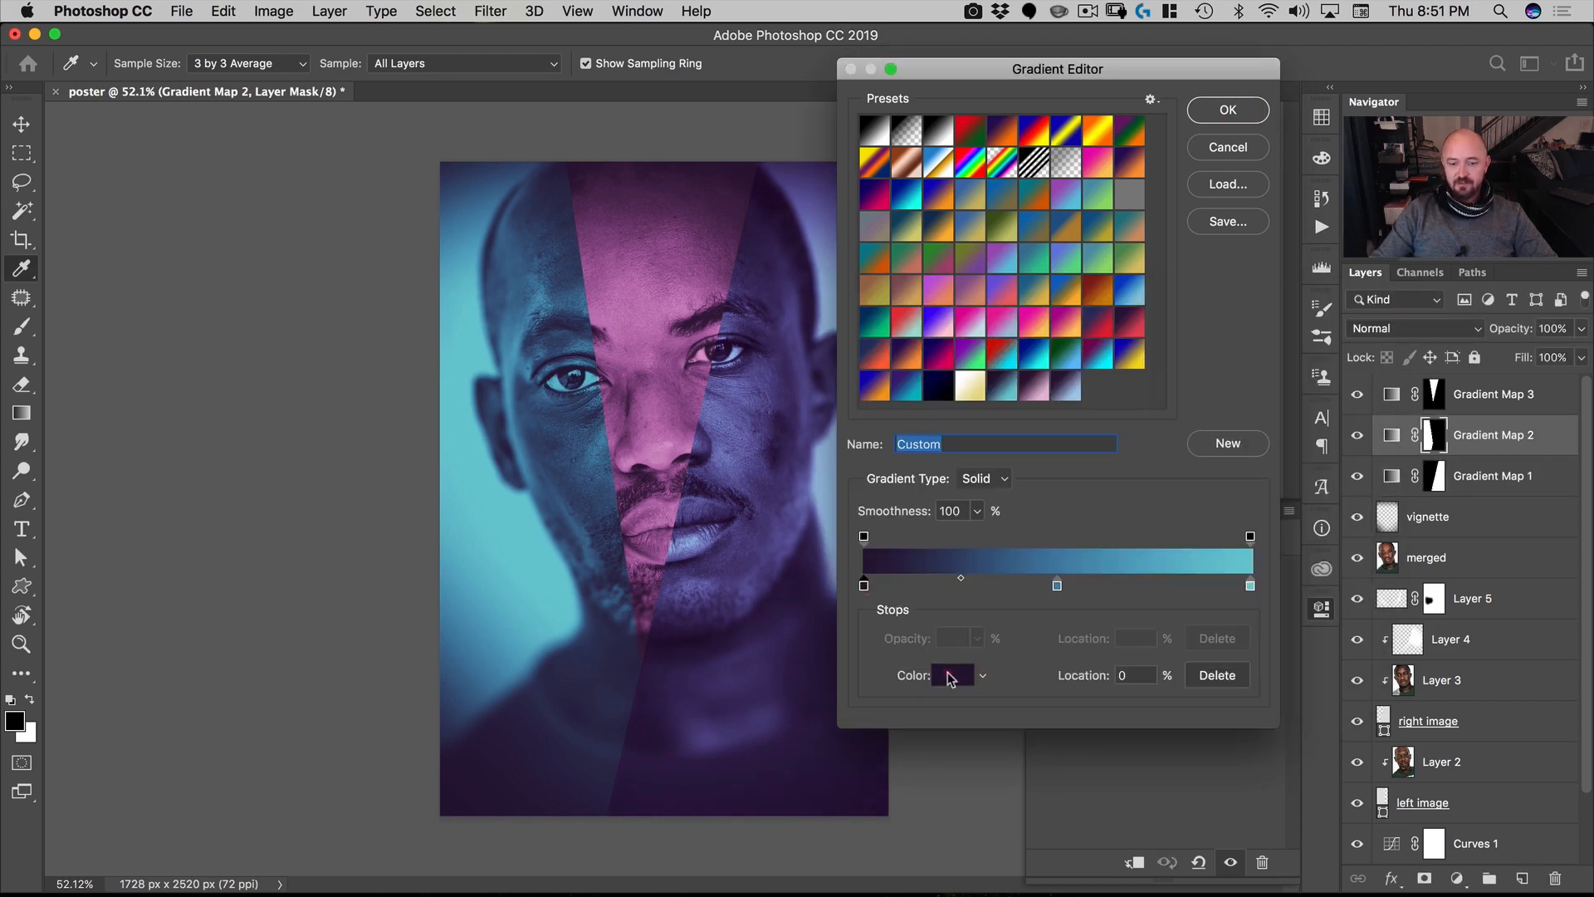
Step: Set the shadow stop of the left face section's gradient to a deep indigo, #13052c
left_click(948, 675)
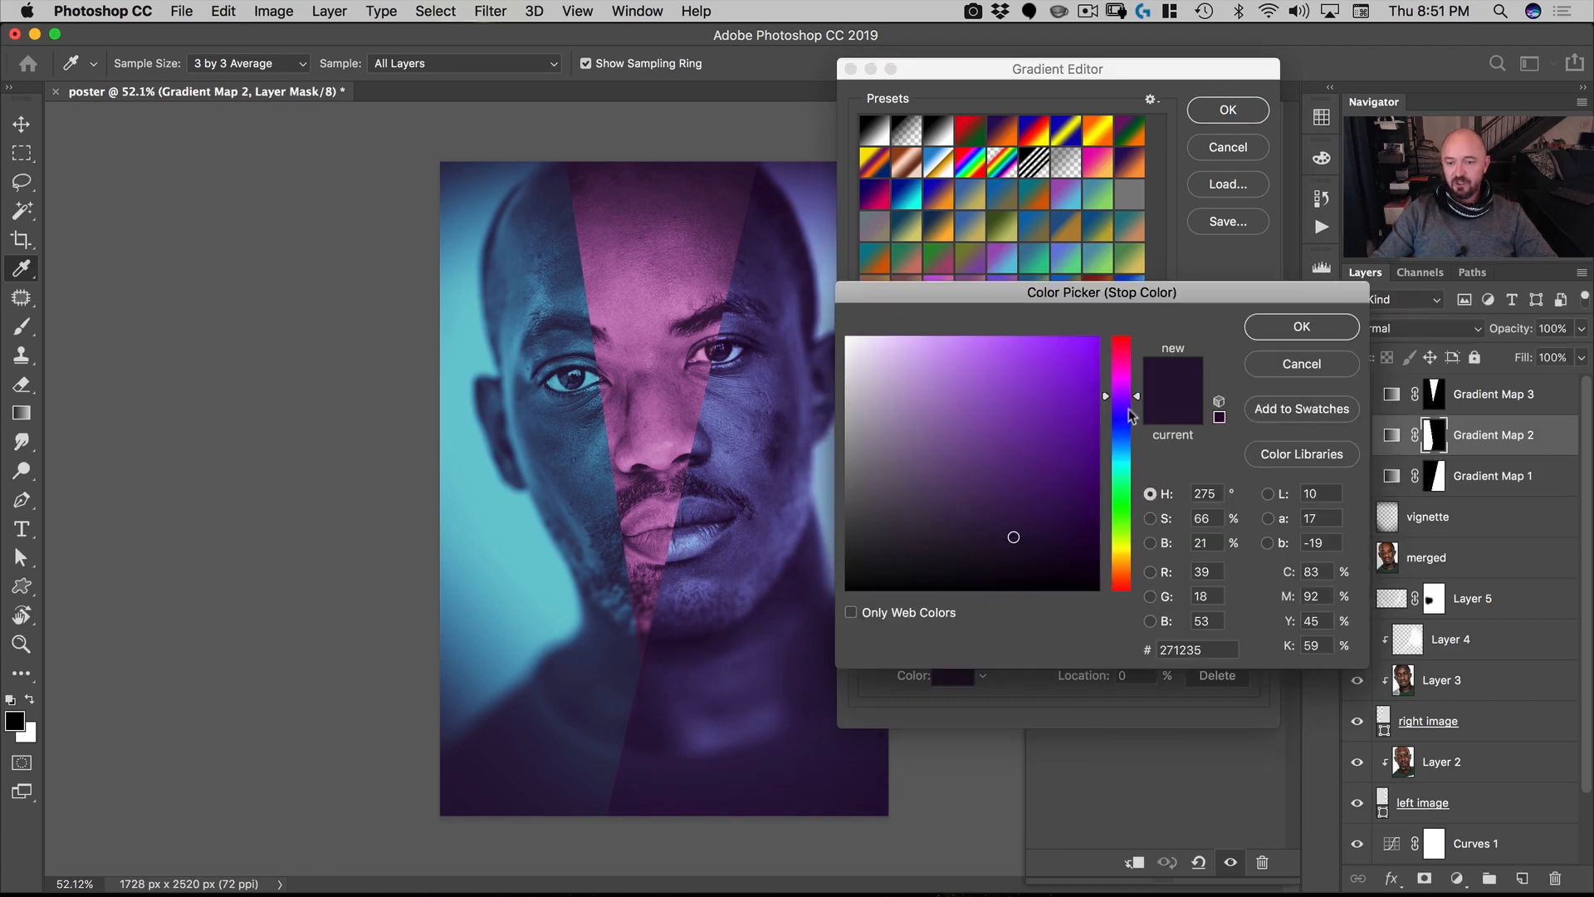
left_click_drag(1139, 404, 1138, 407)
left_click_drag(1014, 537, 1069, 546)
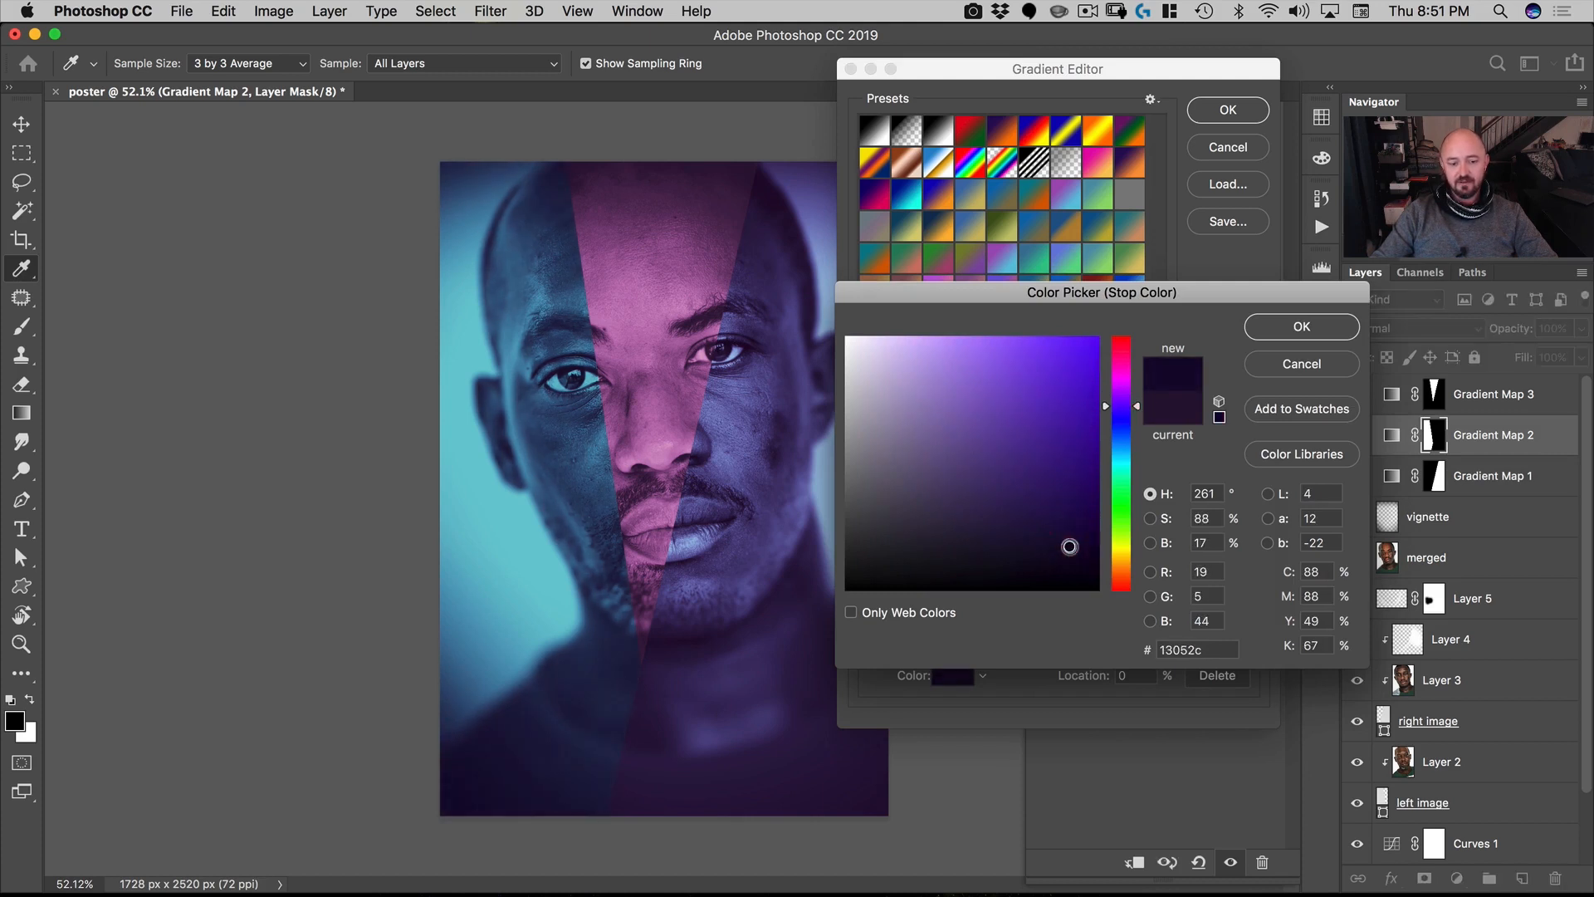
left_click(1302, 326)
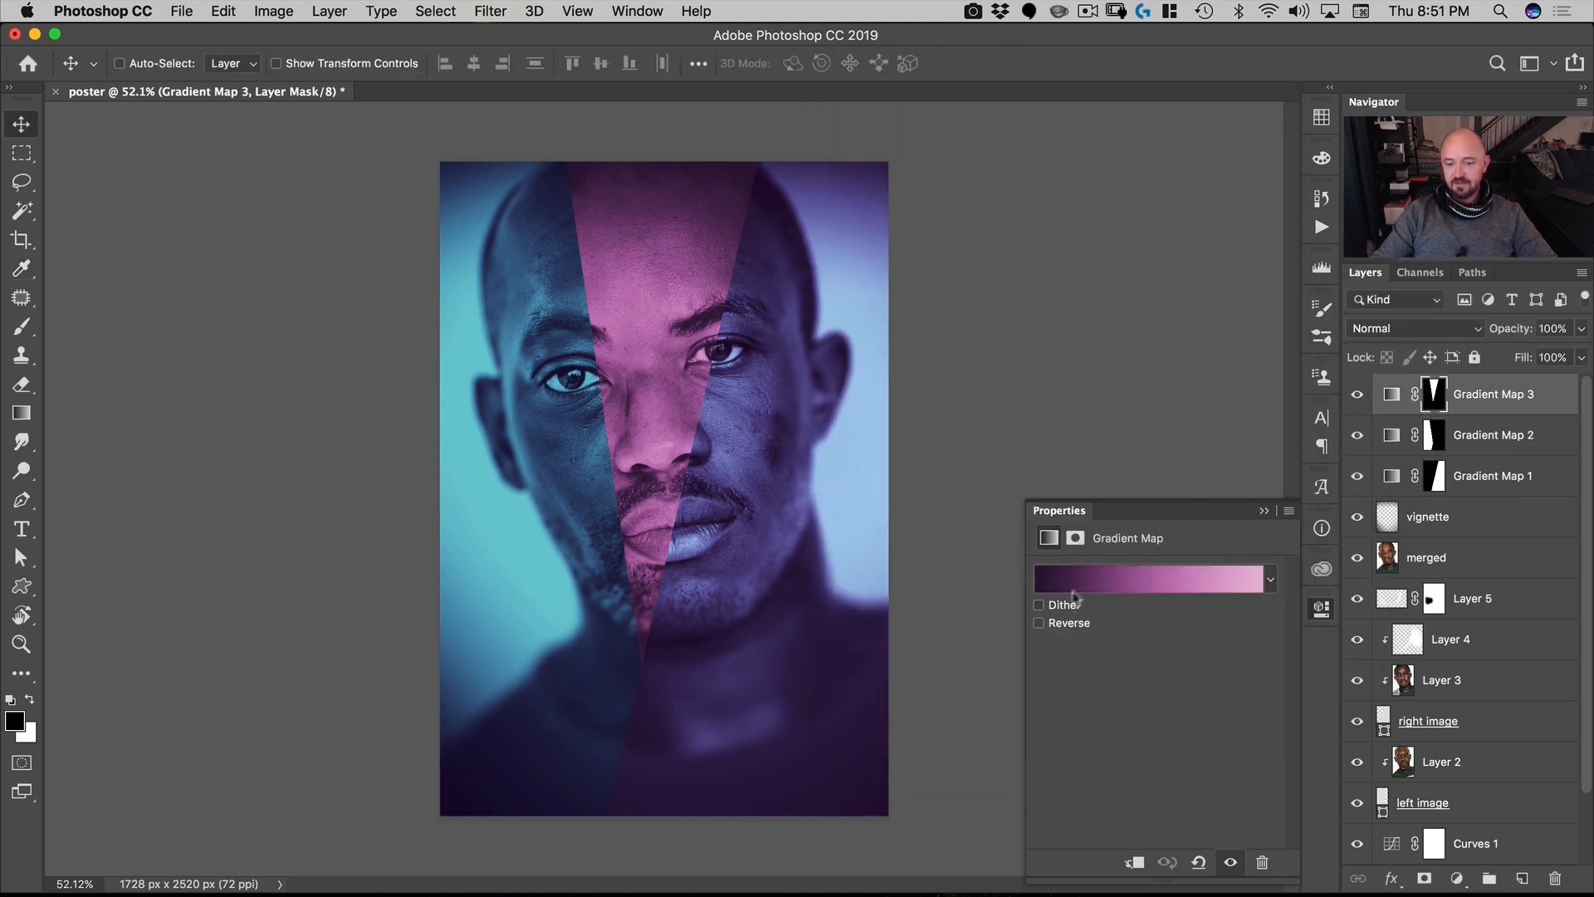
Step: Set the shadow stop of the middle wedge's gradient to dark purple #200529 and close the adjustment's properties
left_click(1079, 579)
left_click(865, 586)
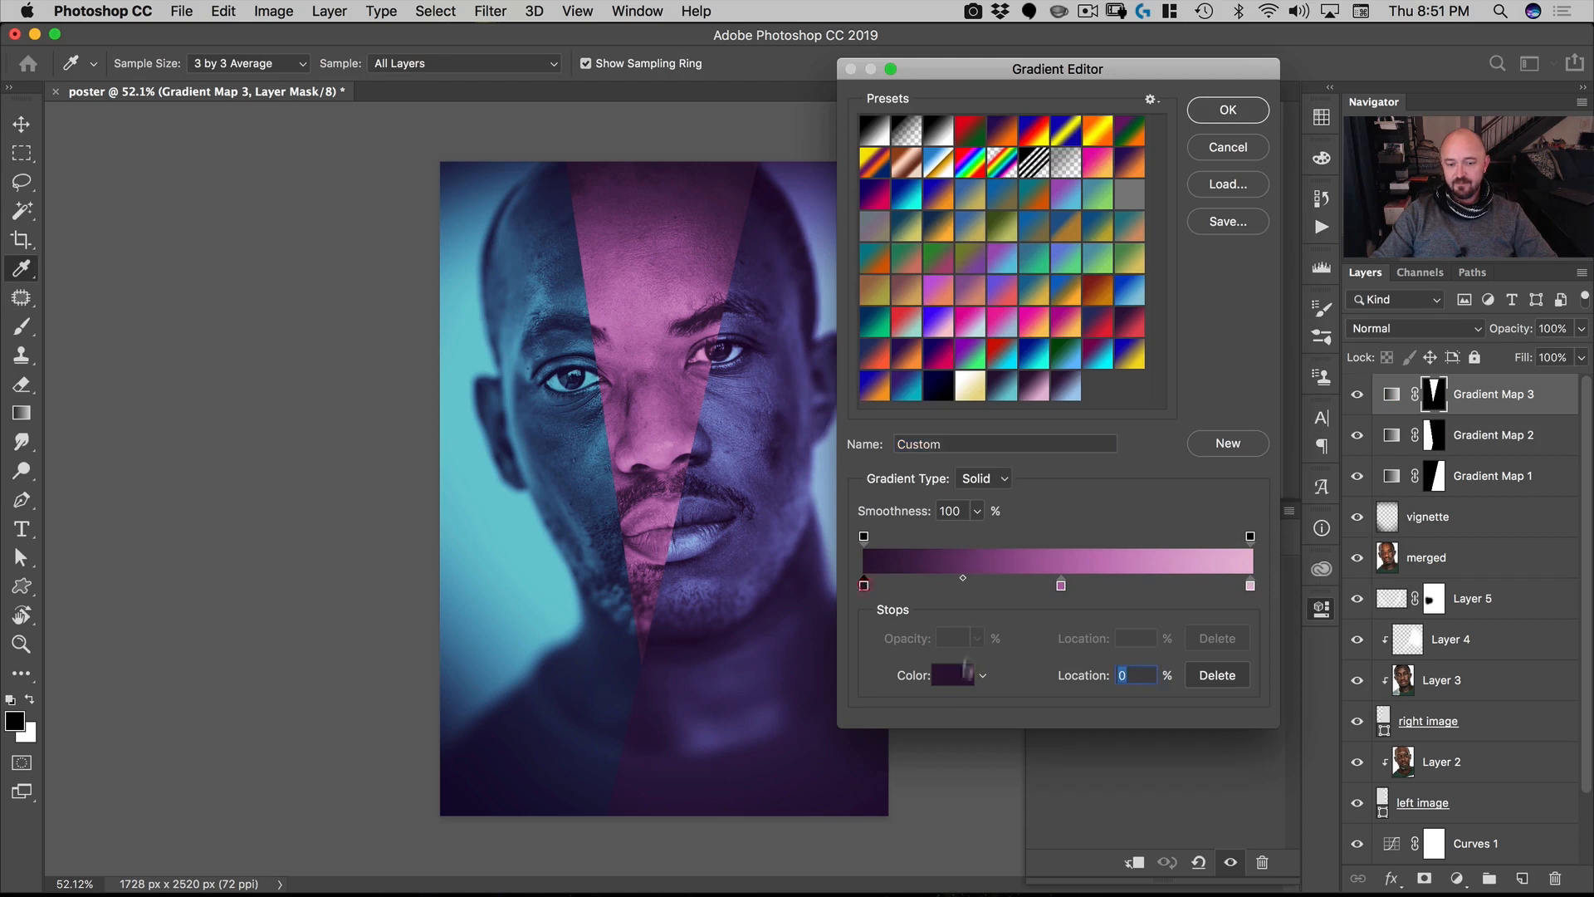
left_click(963, 676)
left_click_drag(1035, 539, 1071, 549)
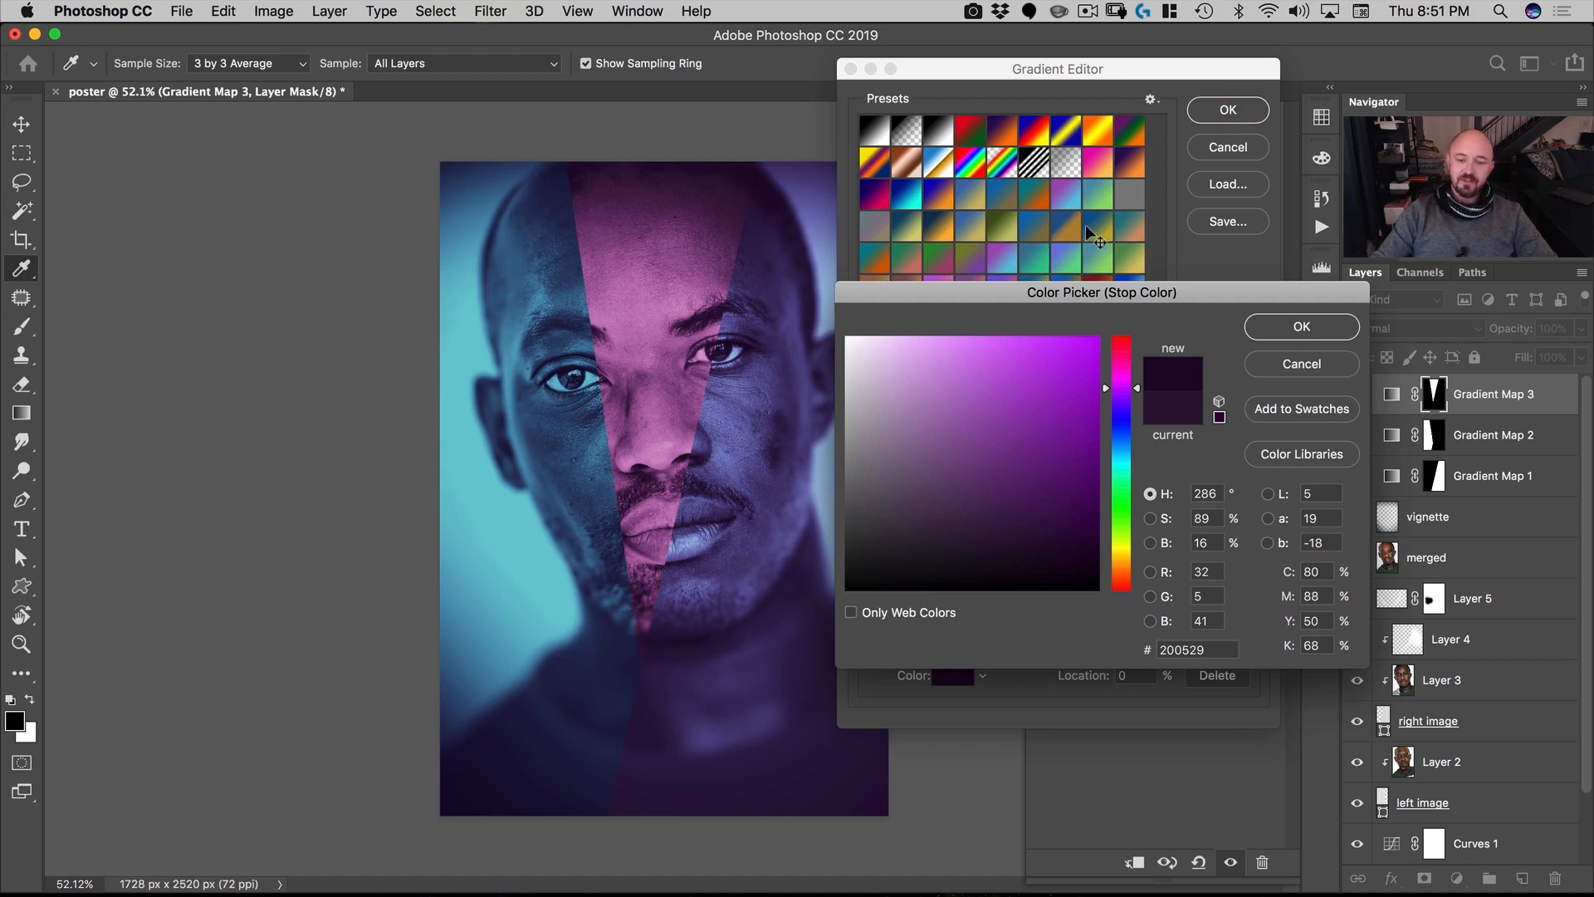
key("Return")
key("Return")
left_click(1329, 609)
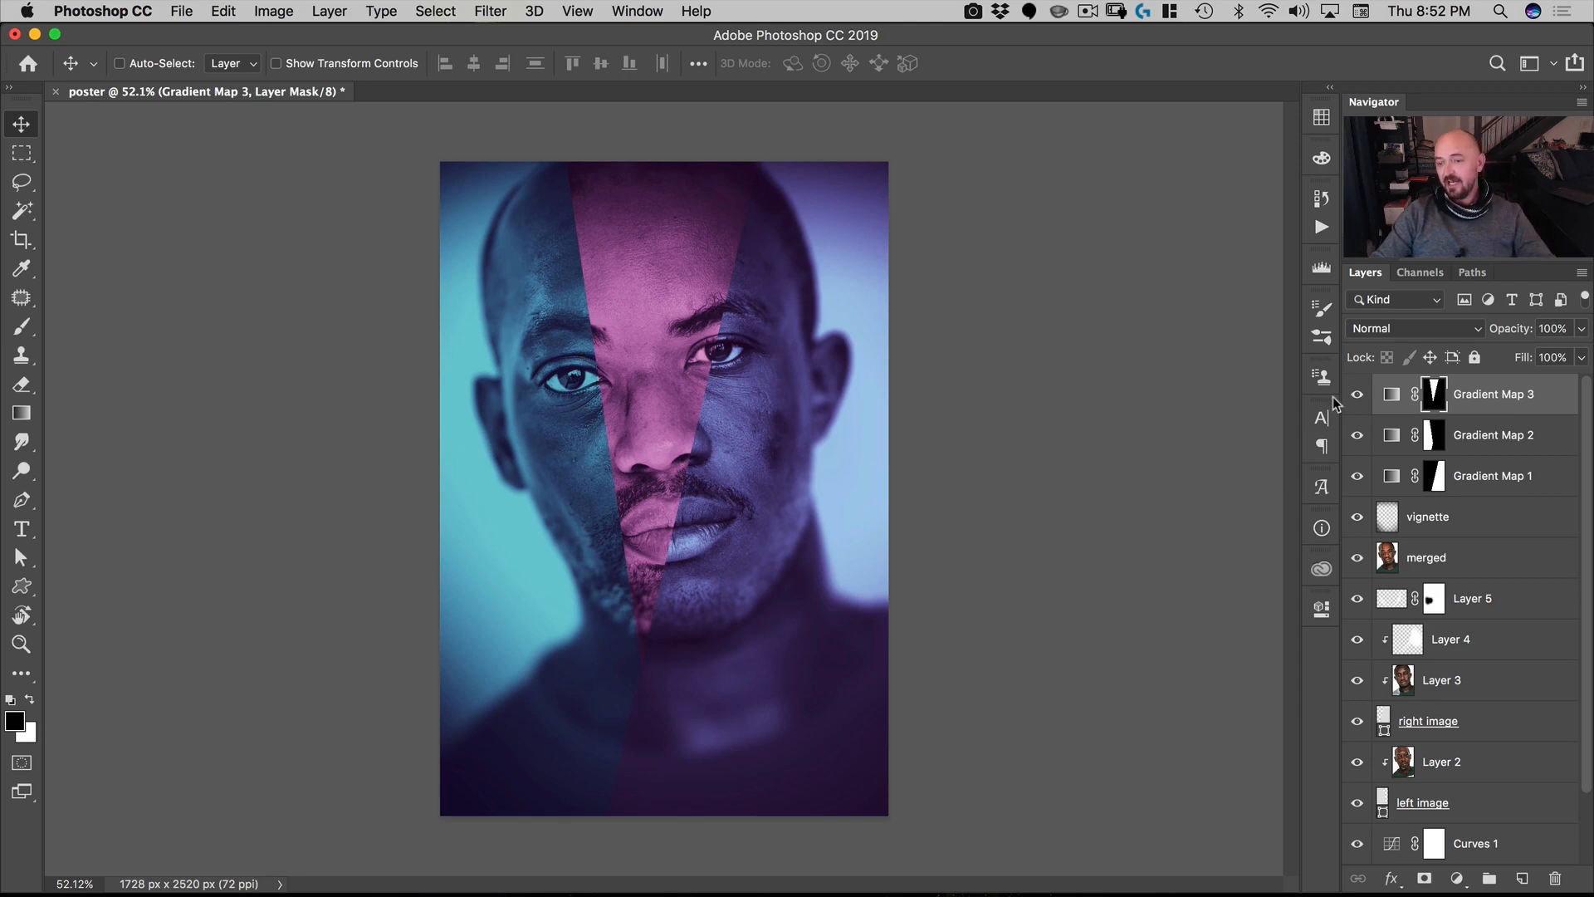
Step: Try white (#ffffff) as the highlight stop of the left face section's gradient and discard the change
double_click(1392, 435)
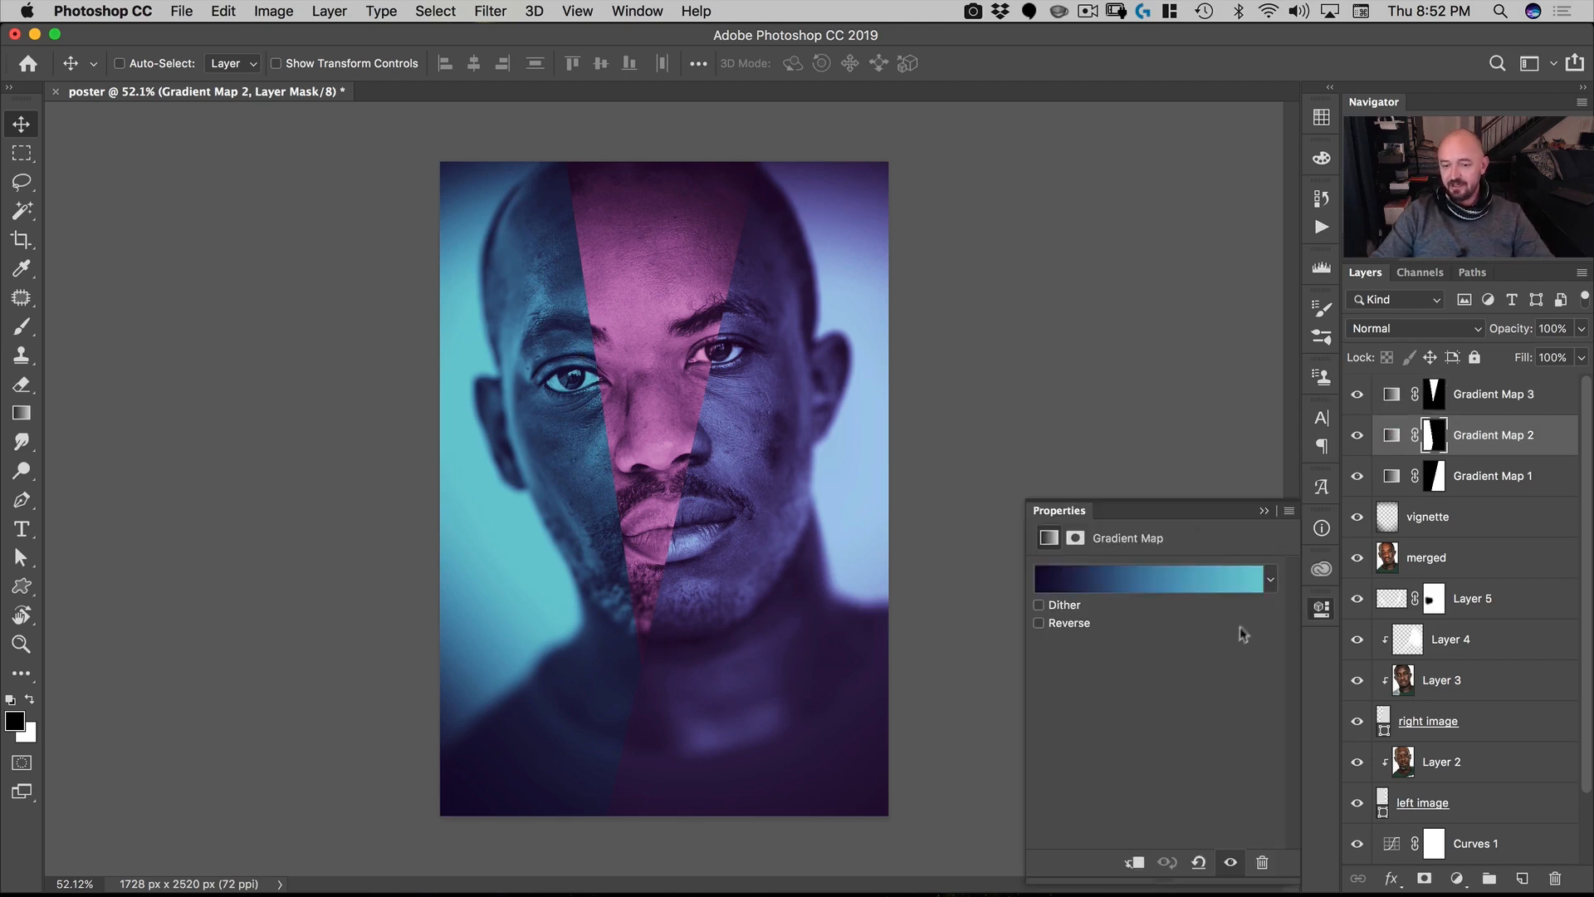
left_click(1241, 581)
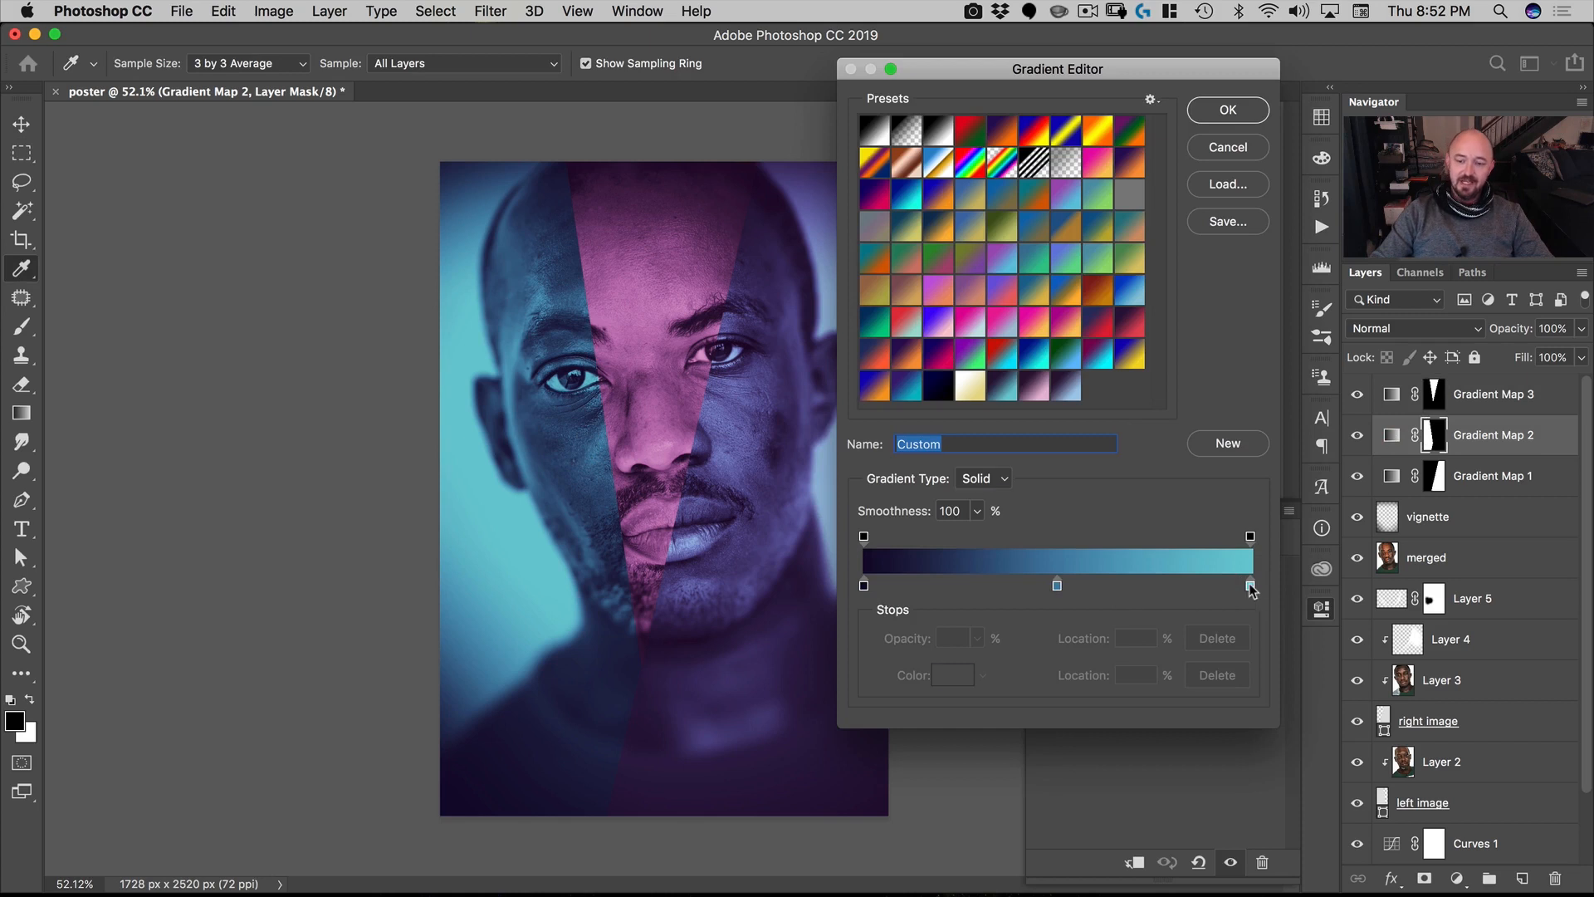
left_click(1251, 586)
left_click(955, 674)
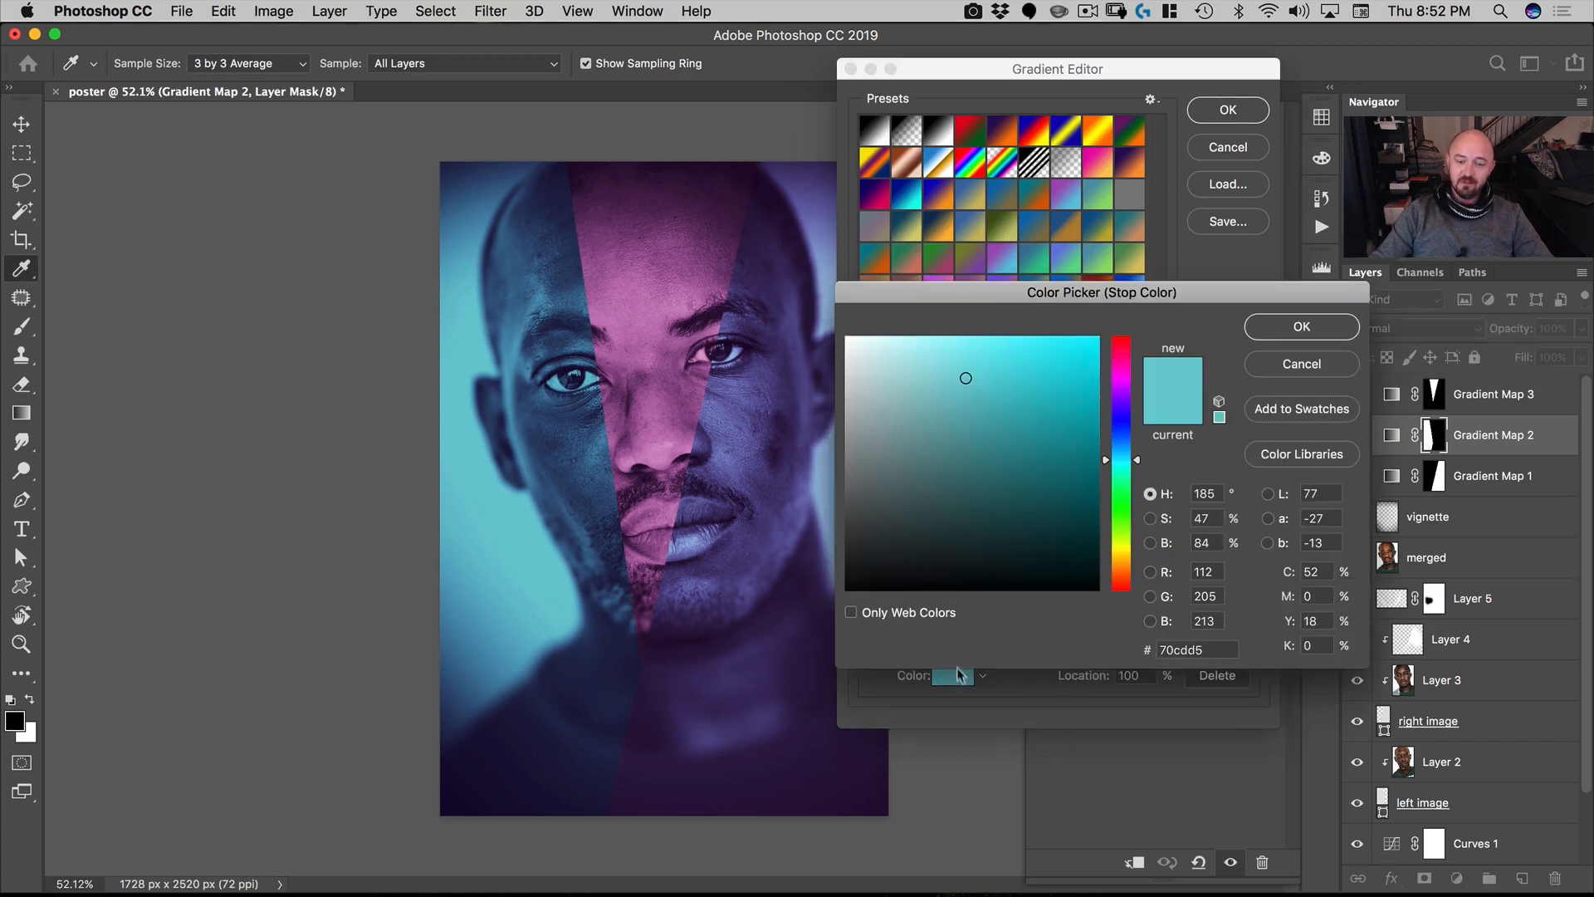
left_click_drag(871, 375, 846, 337)
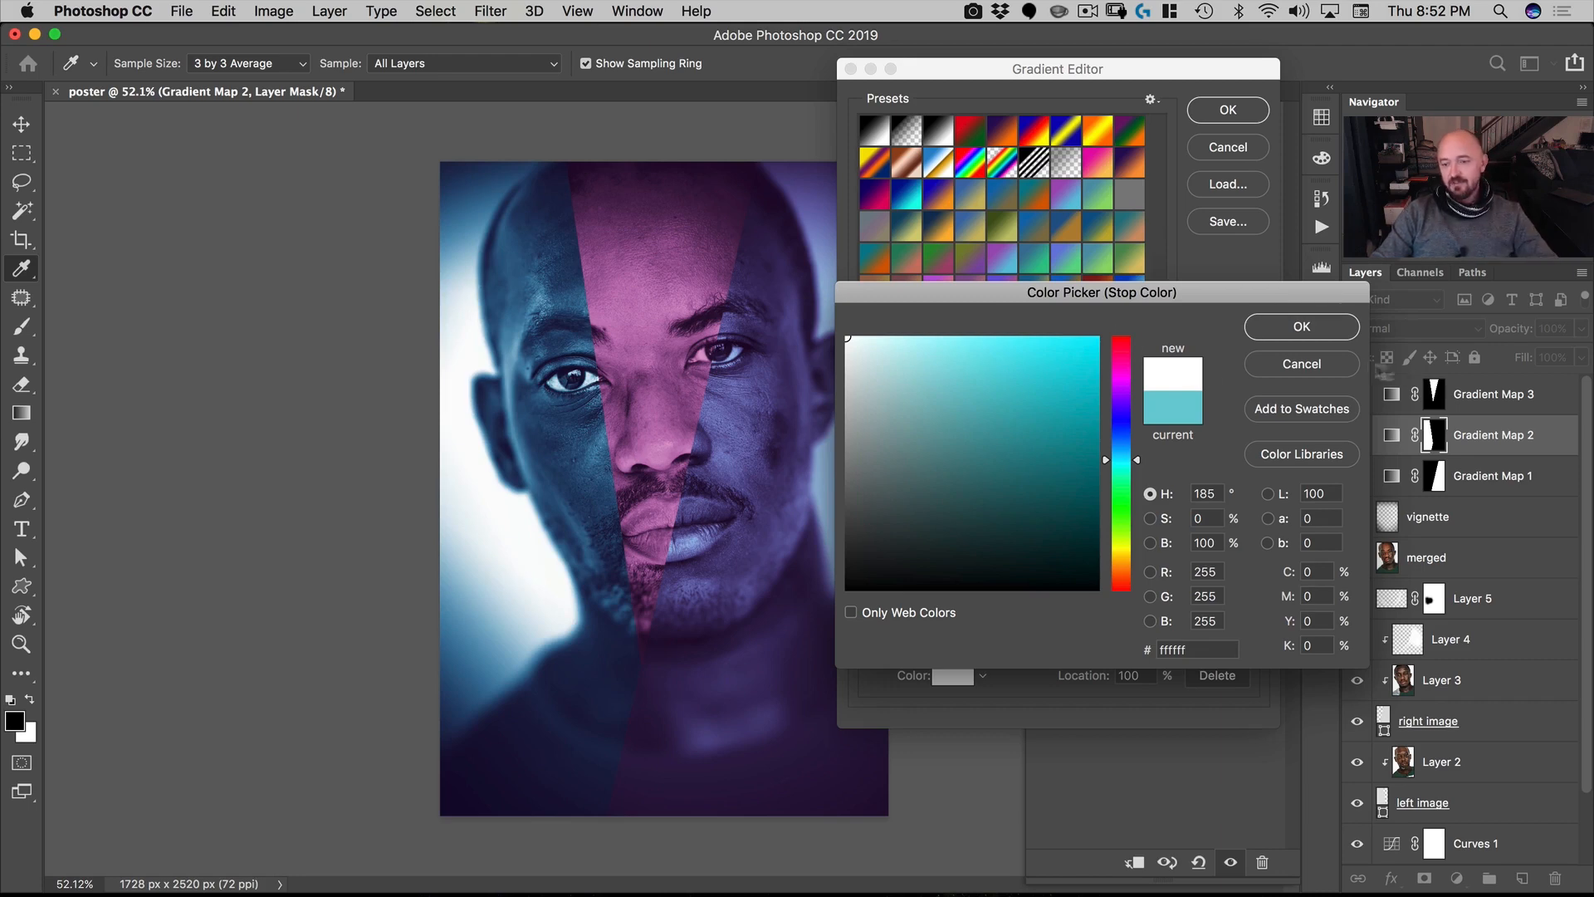
left_click(1302, 364)
left_click(1232, 147)
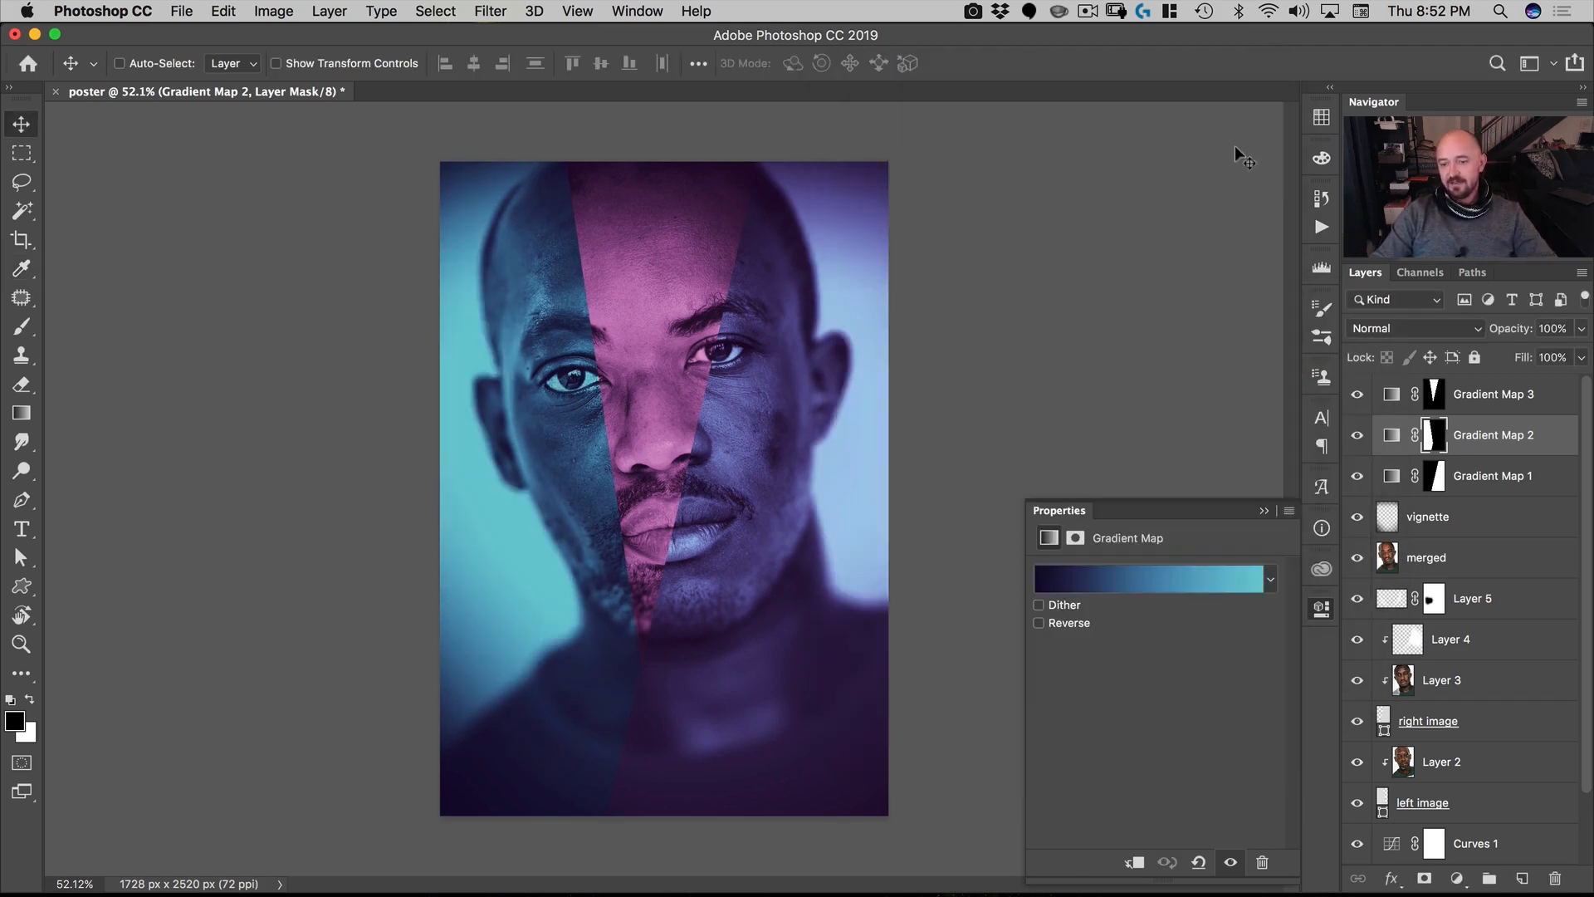
Step: Duplicate the merged layer, place the copy at the top of the layer stack and convert it to a smart object
left_click(1388, 555)
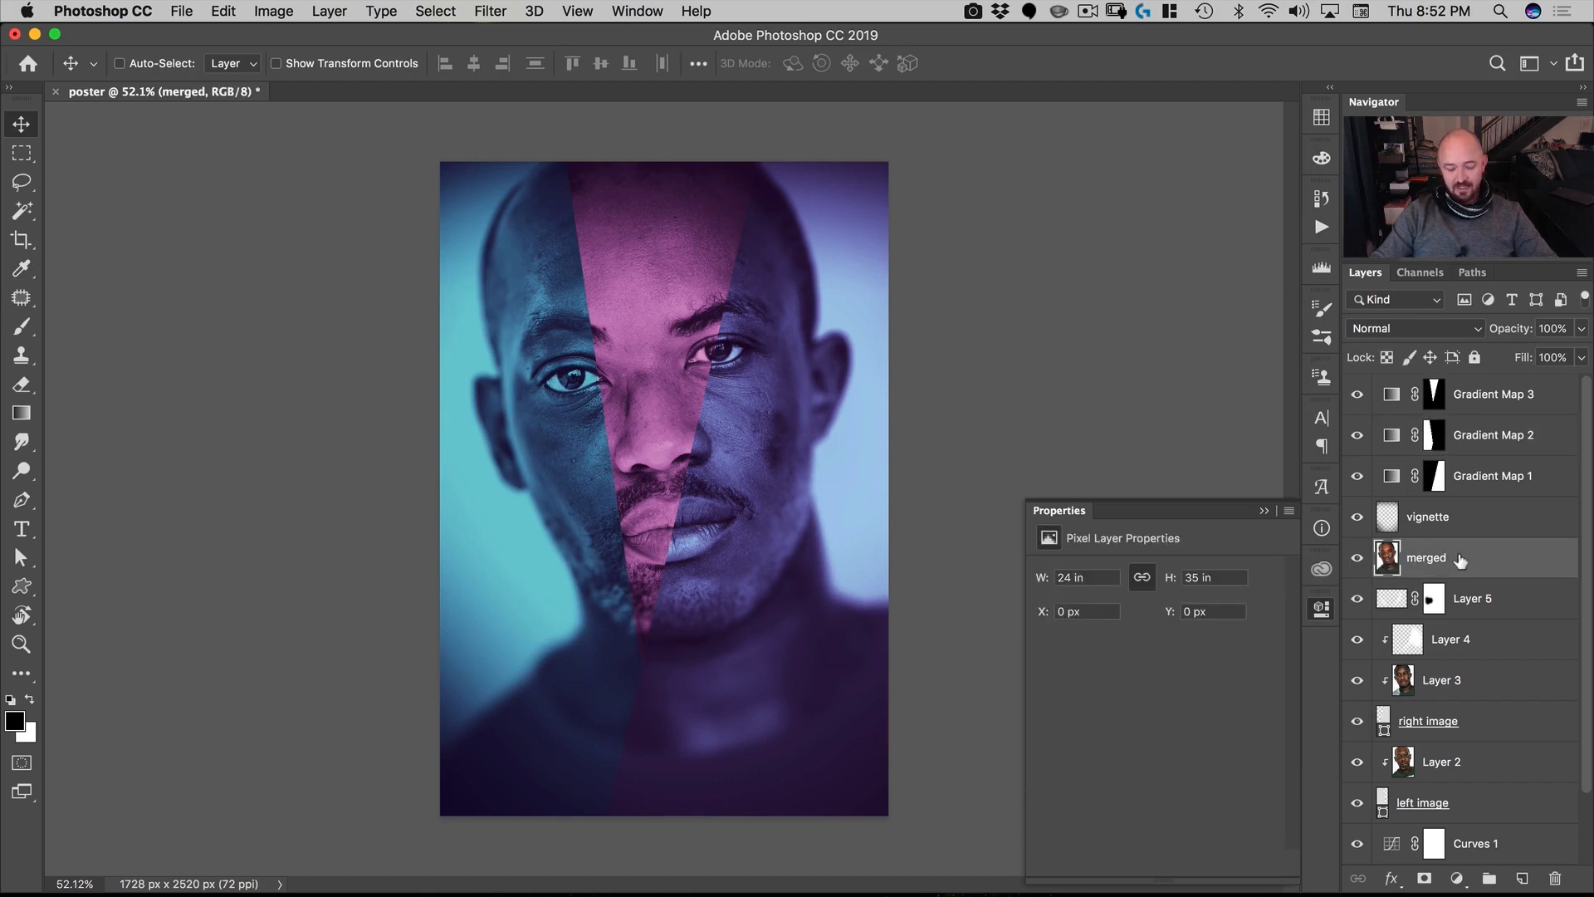
key("super+j")
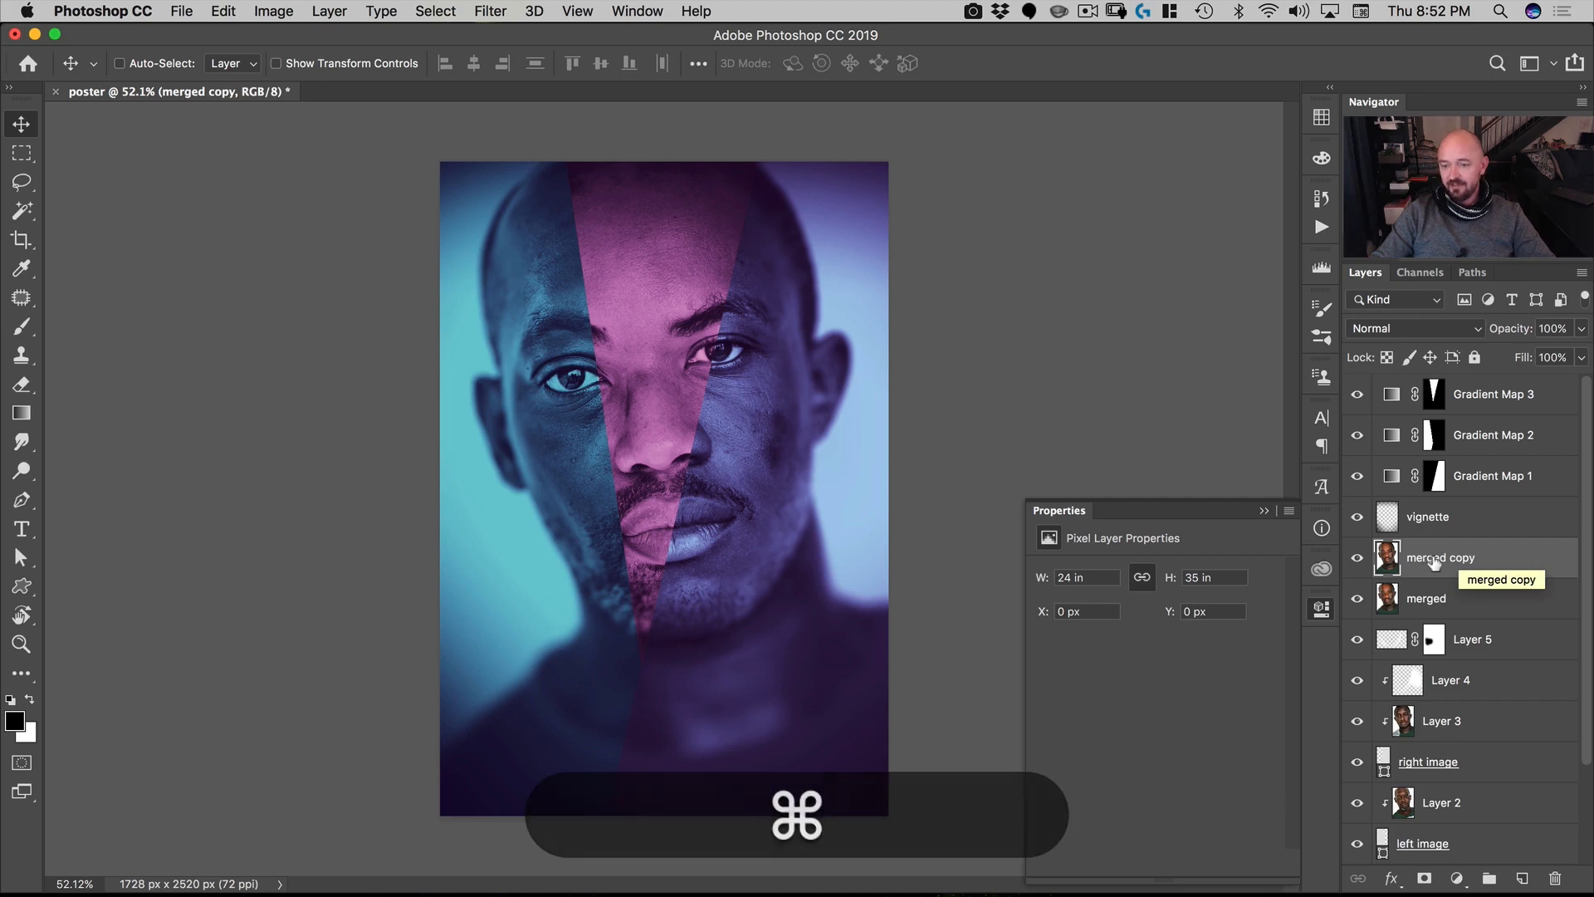
left_click_drag(1434, 563, 1442, 388)
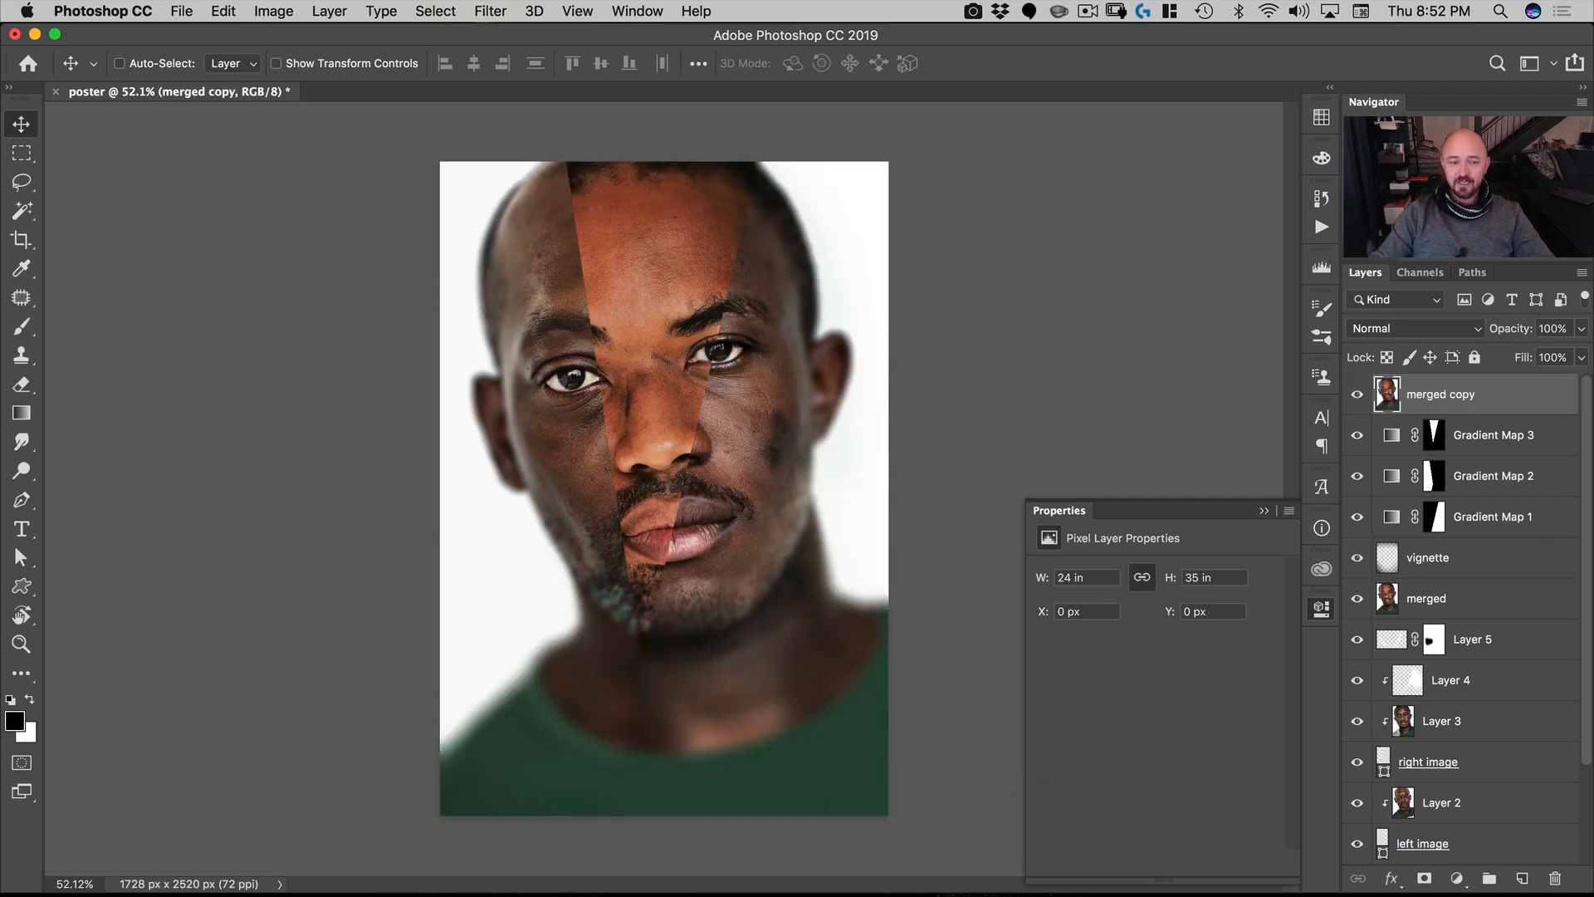
right_click(1492, 397)
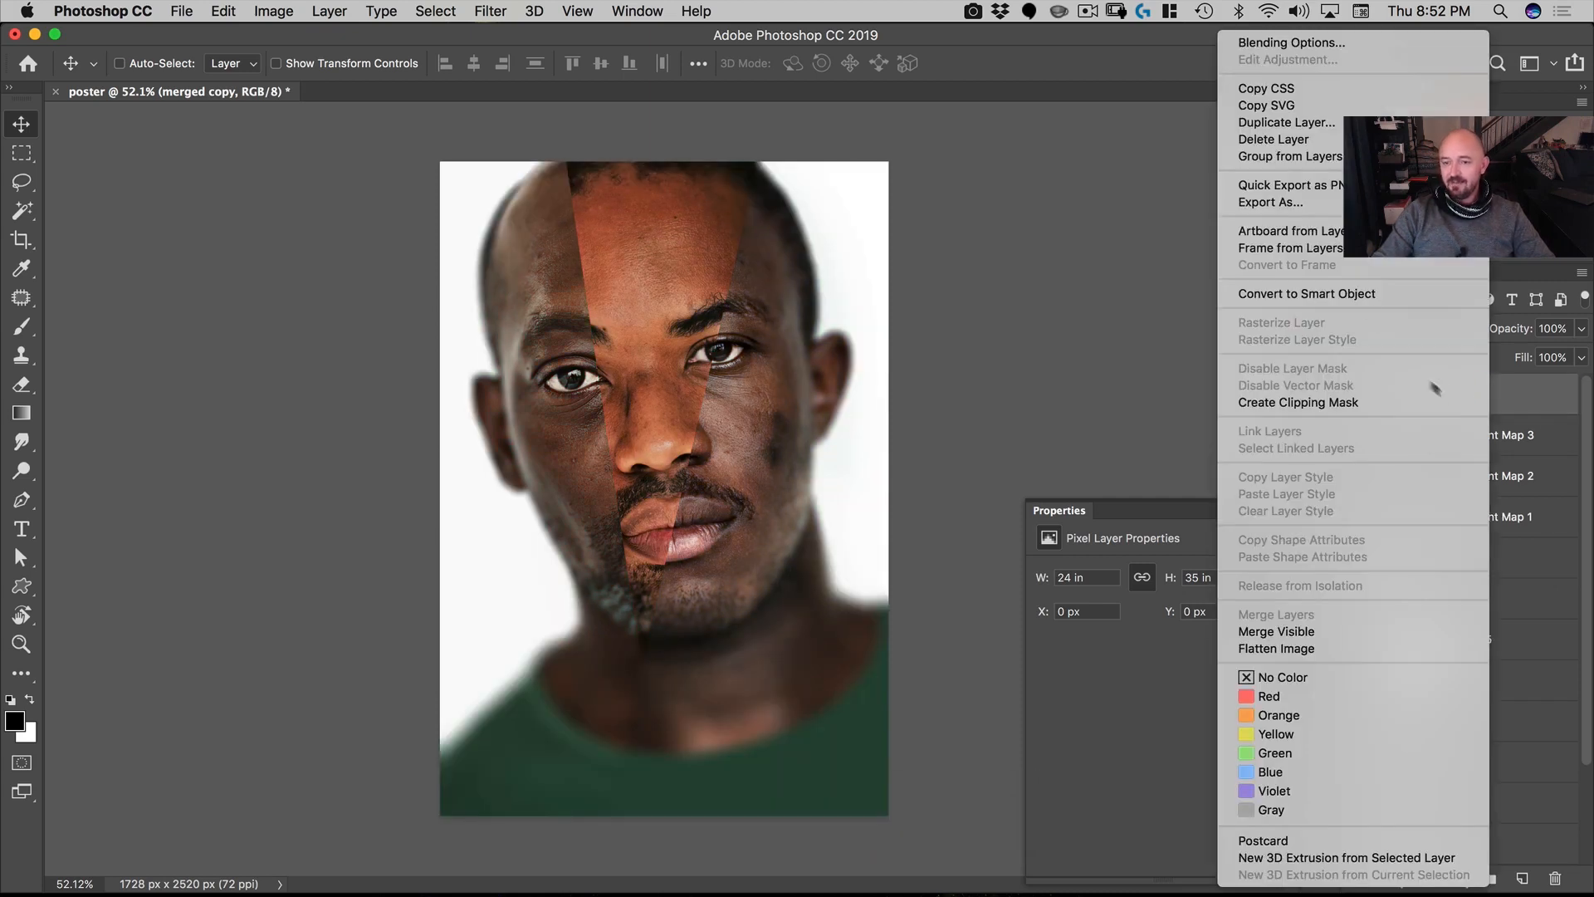
left_click(1332, 293)
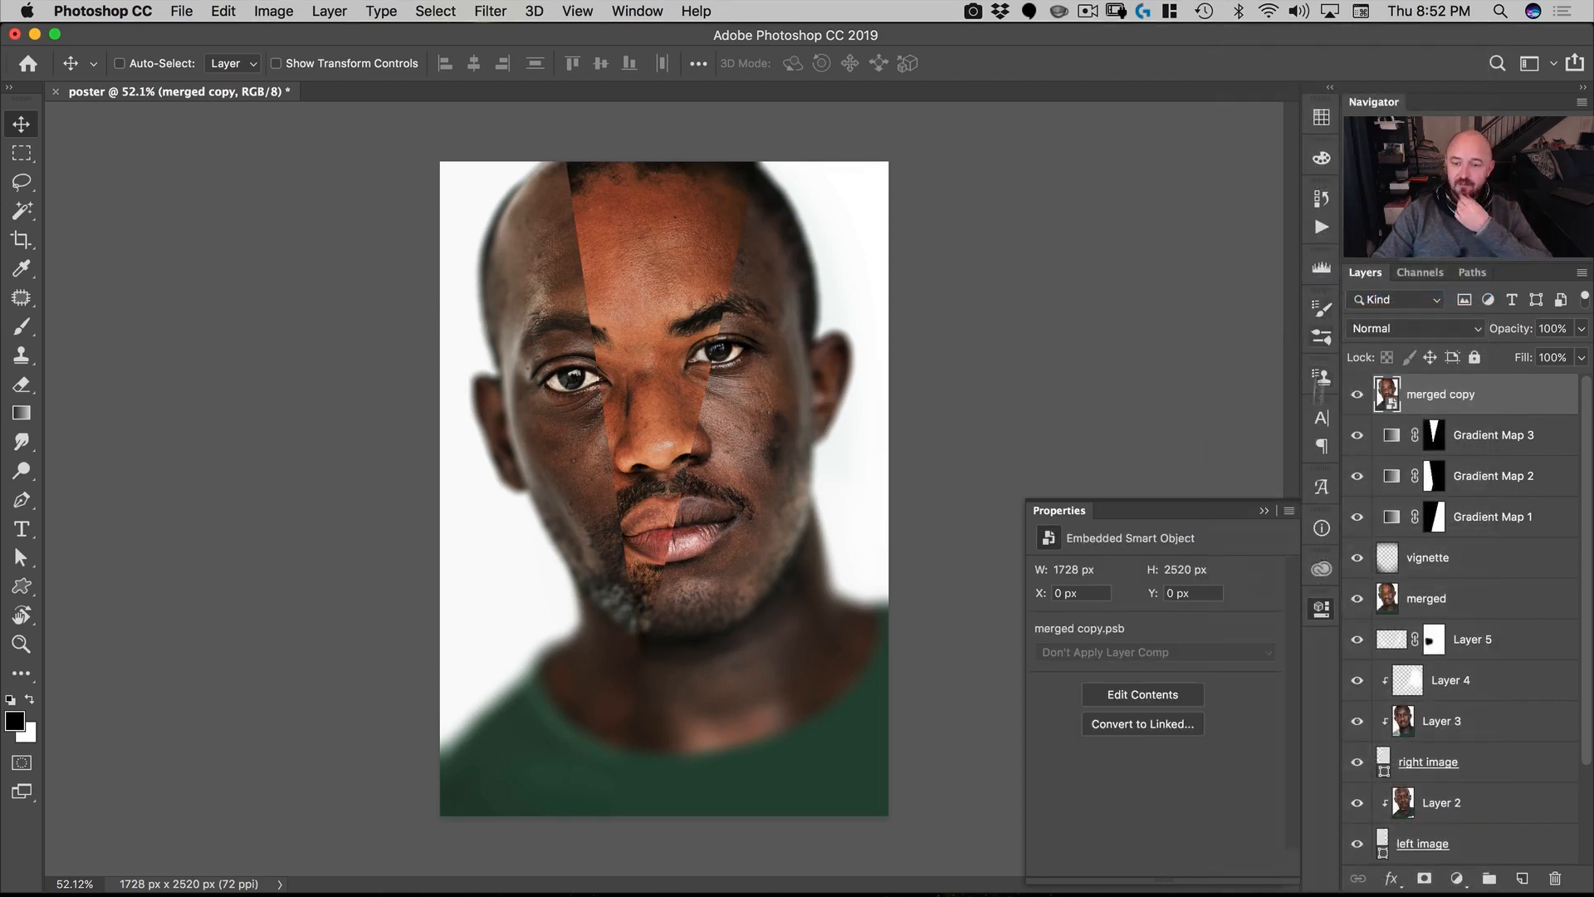
left_click(1321, 609)
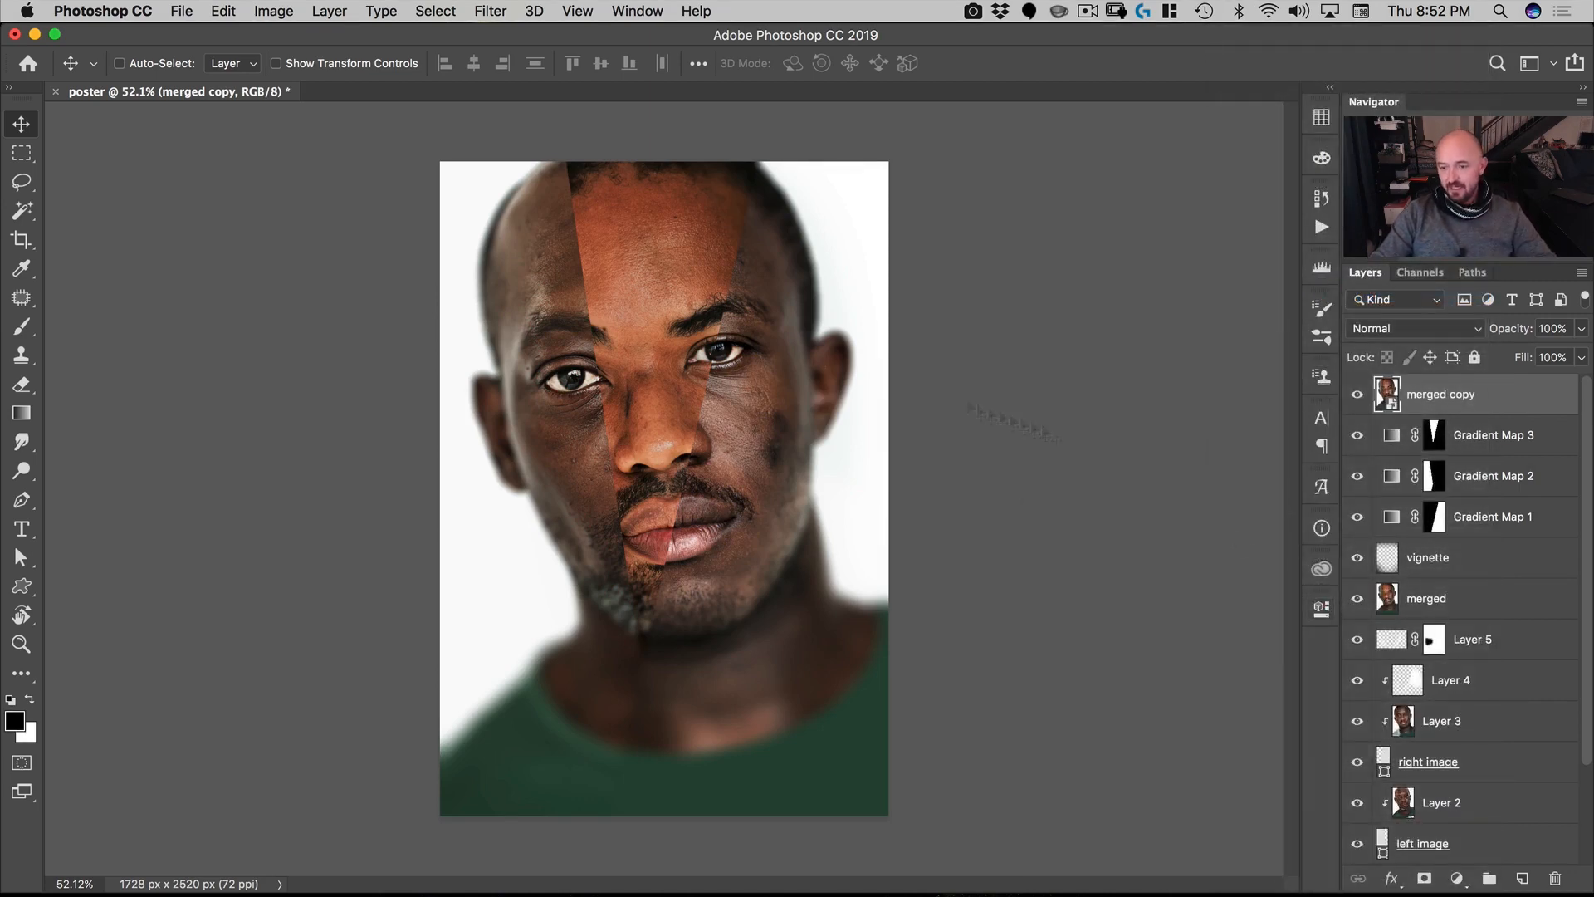
Step: Apply a Black & White adjustment with Reds at -17% to the merged copy smart object
left_click(269, 10)
mouse_move(308, 67)
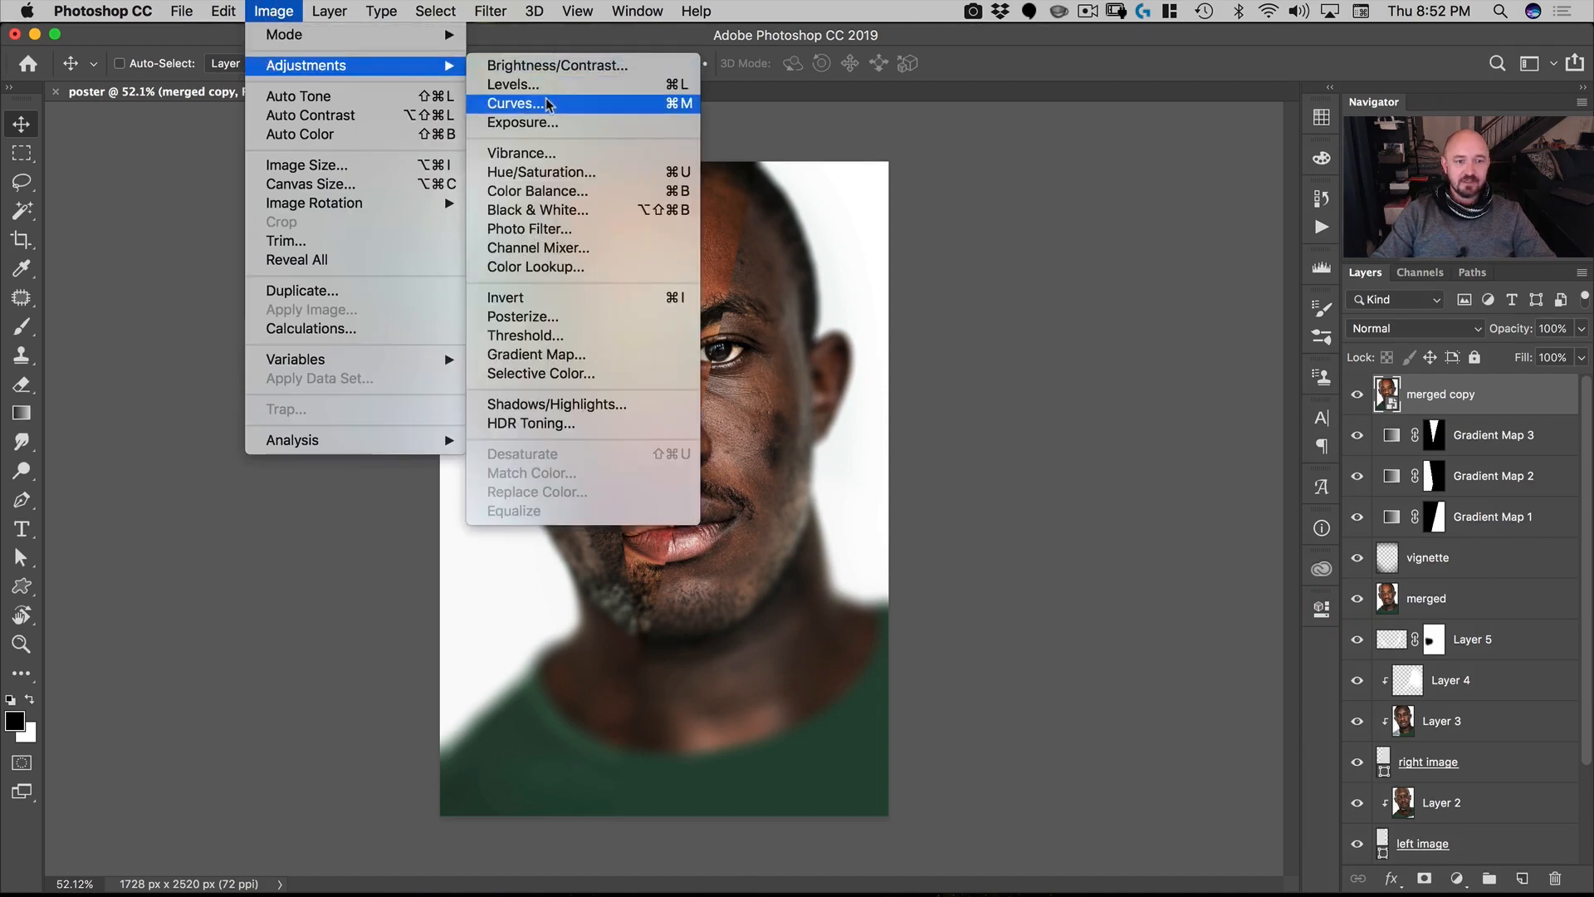
left_click(545, 210)
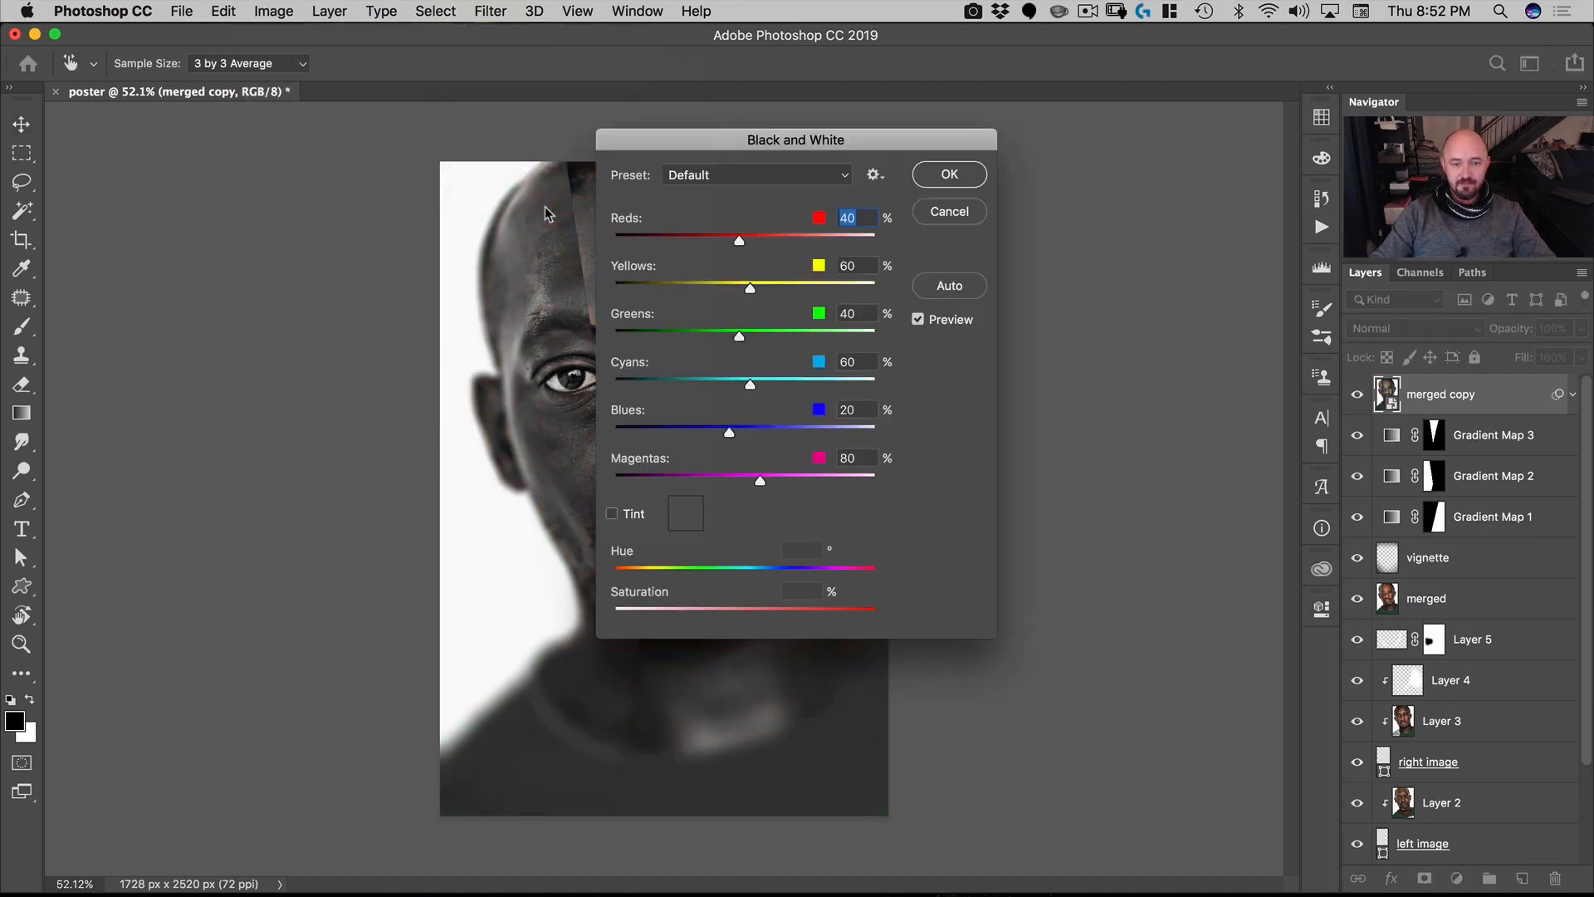
left_click_drag(738, 134, 1063, 136)
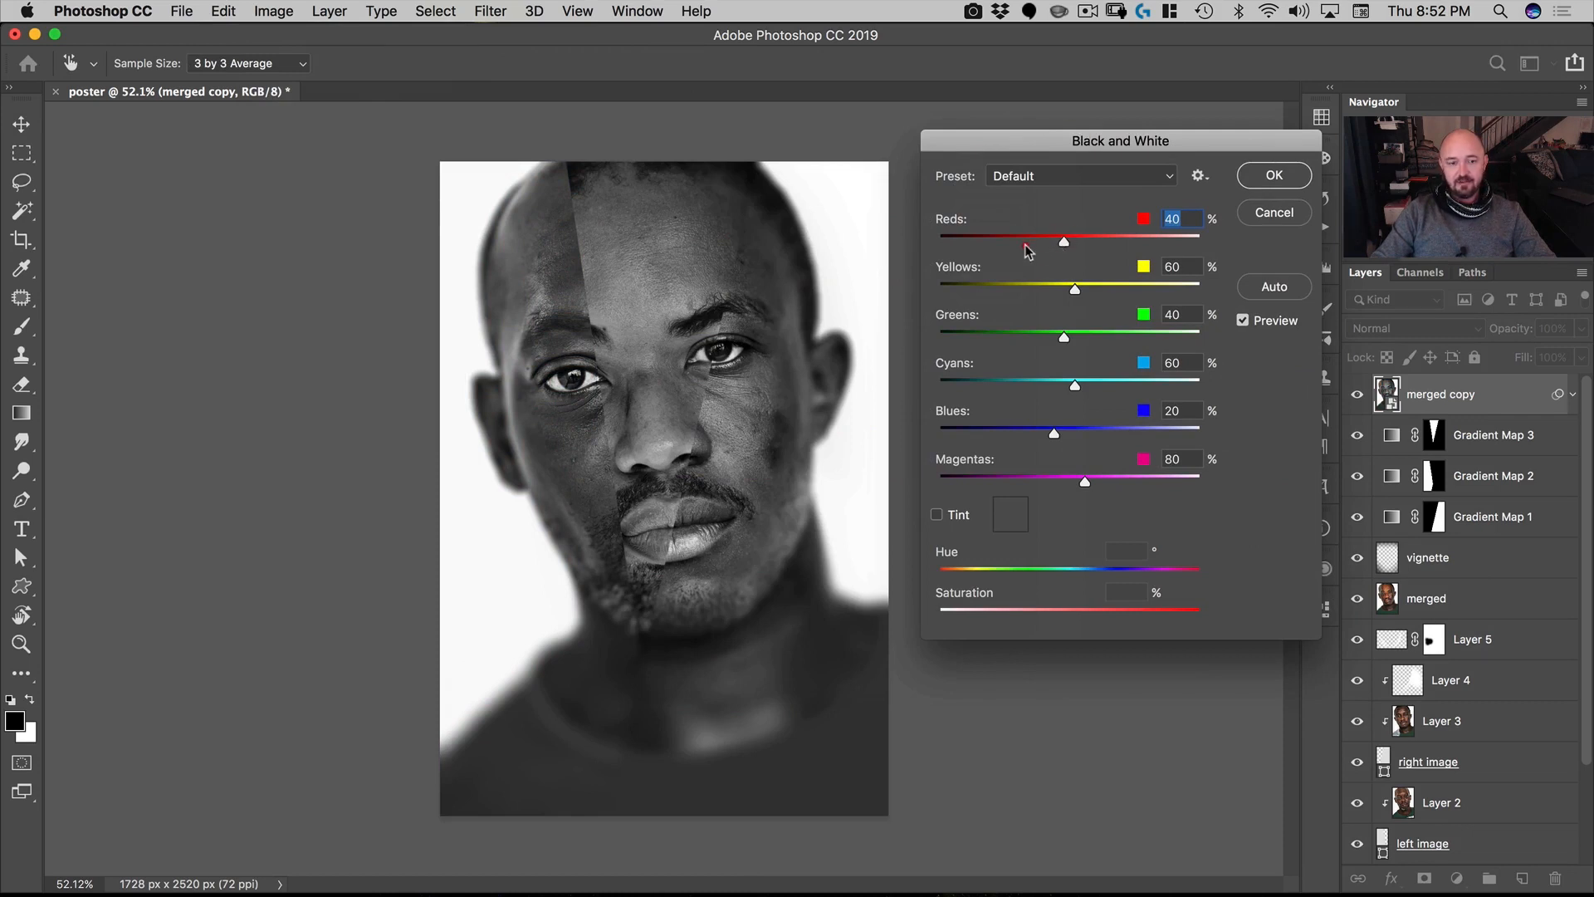
left_click_drag(1026, 245, 1039, 247)
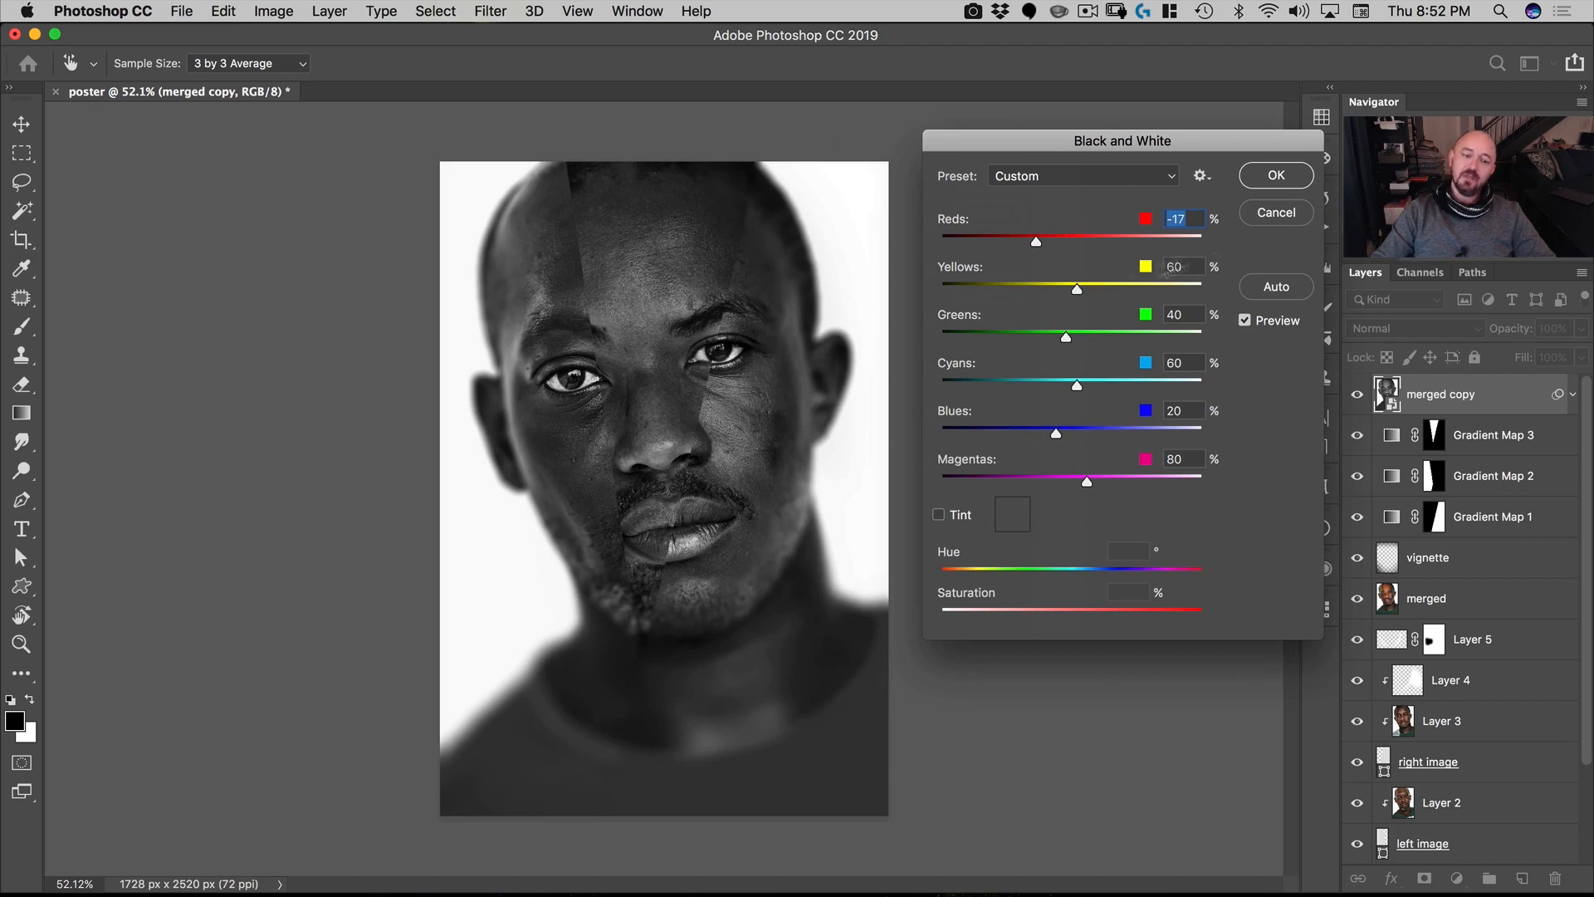
left_click(1276, 175)
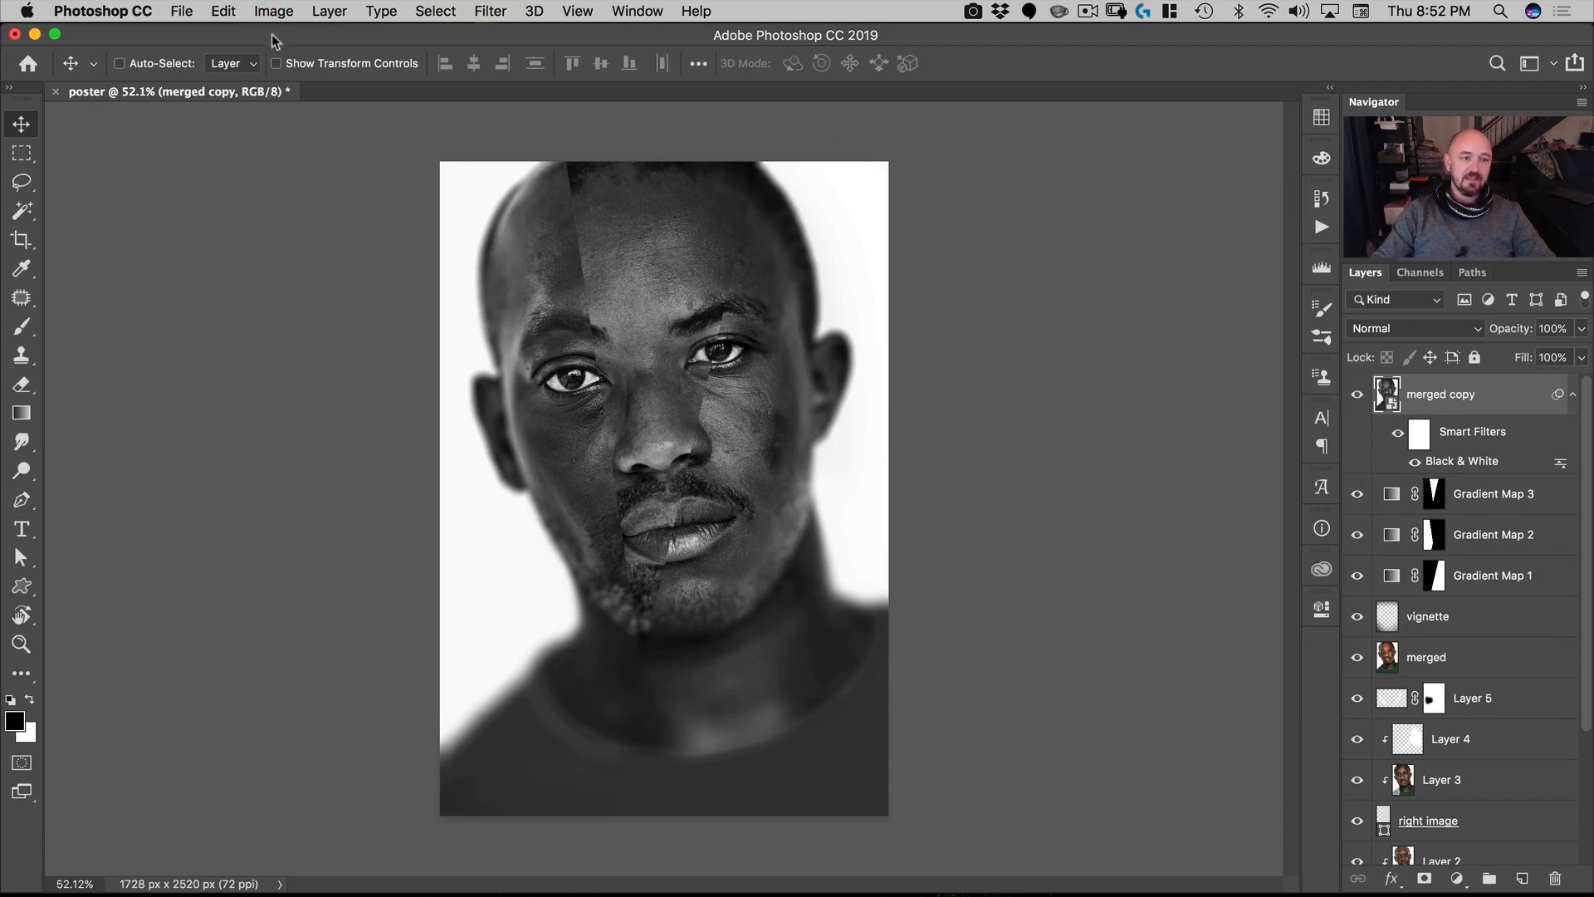
Step: Apply a high-contrast Curves adjustment to the merged copy, crushing the shadows to near black while keeping the highlights bright
left_click(273, 11)
mouse_move(274, 37)
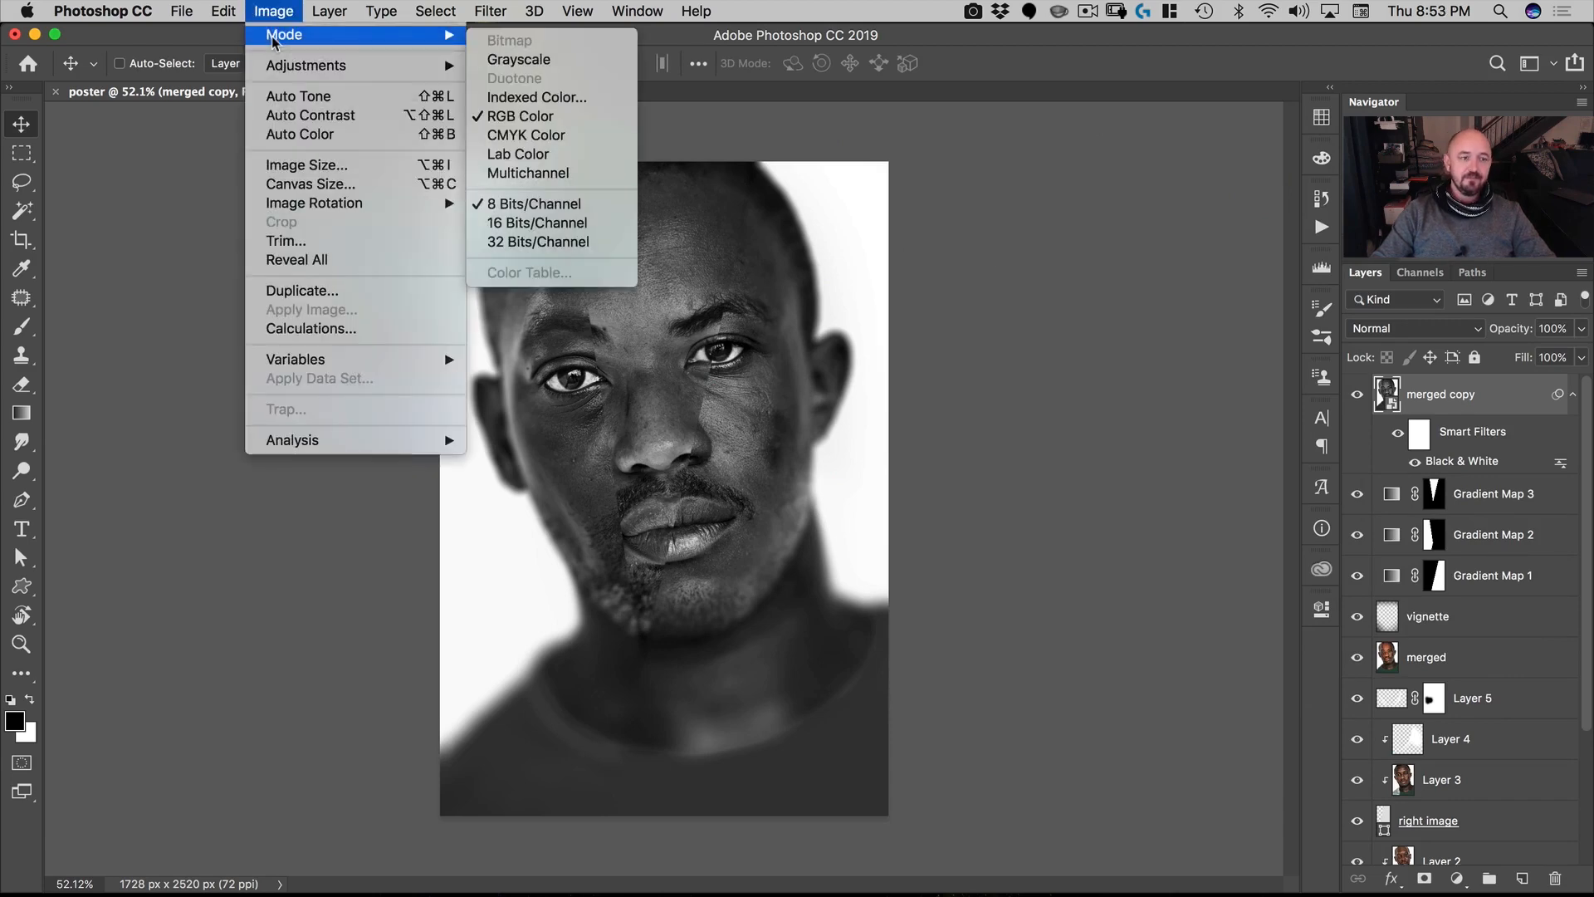
mouse_move(278, 65)
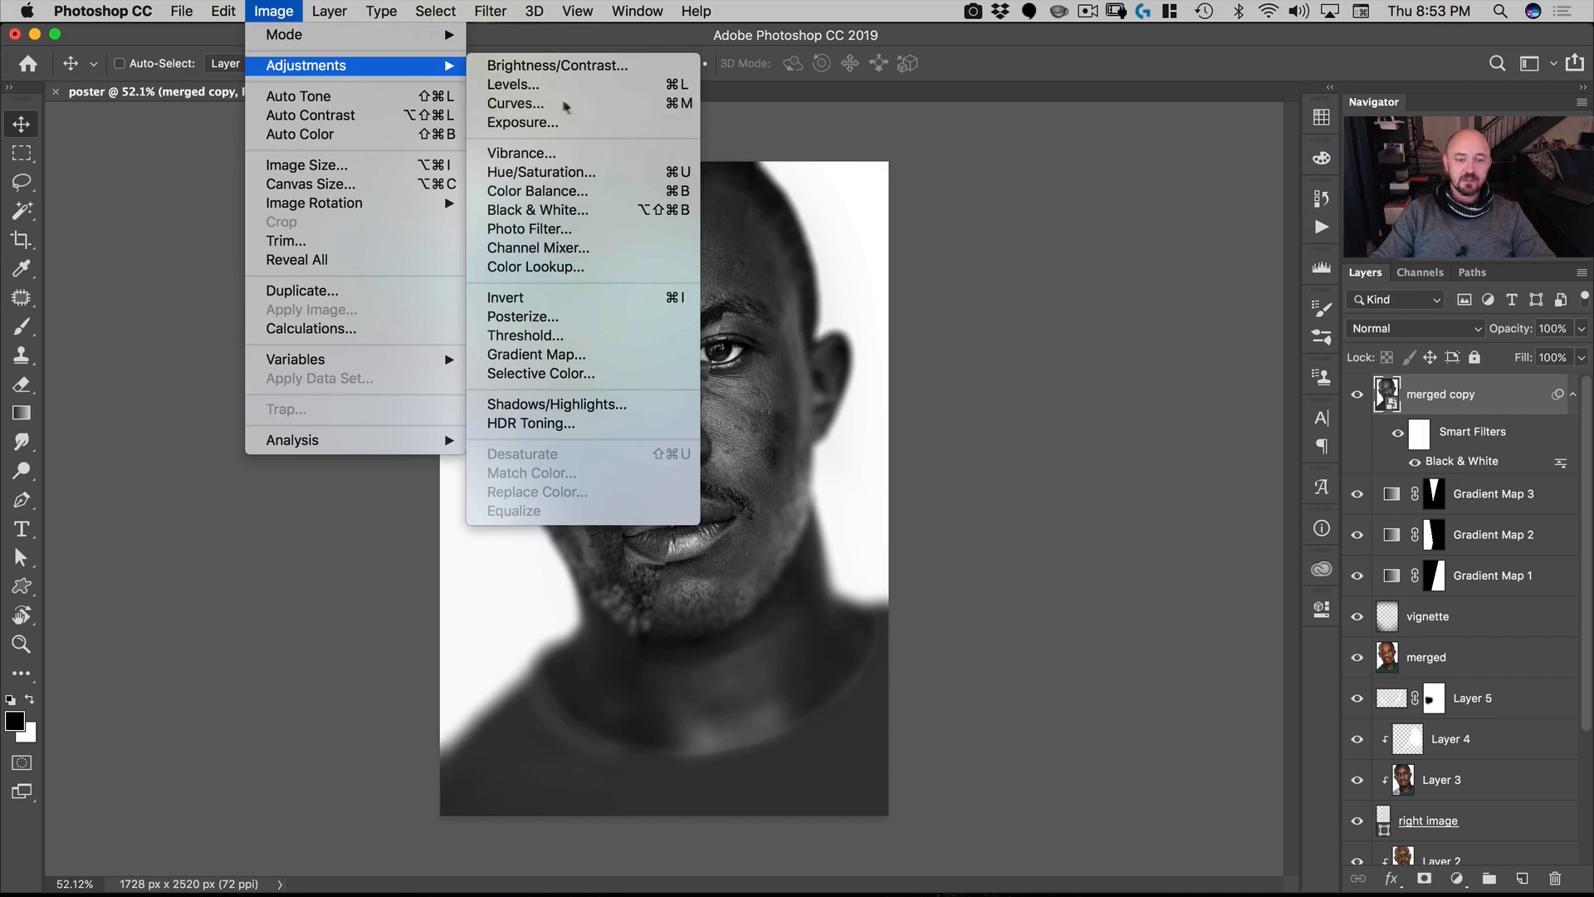
left_click(516, 103)
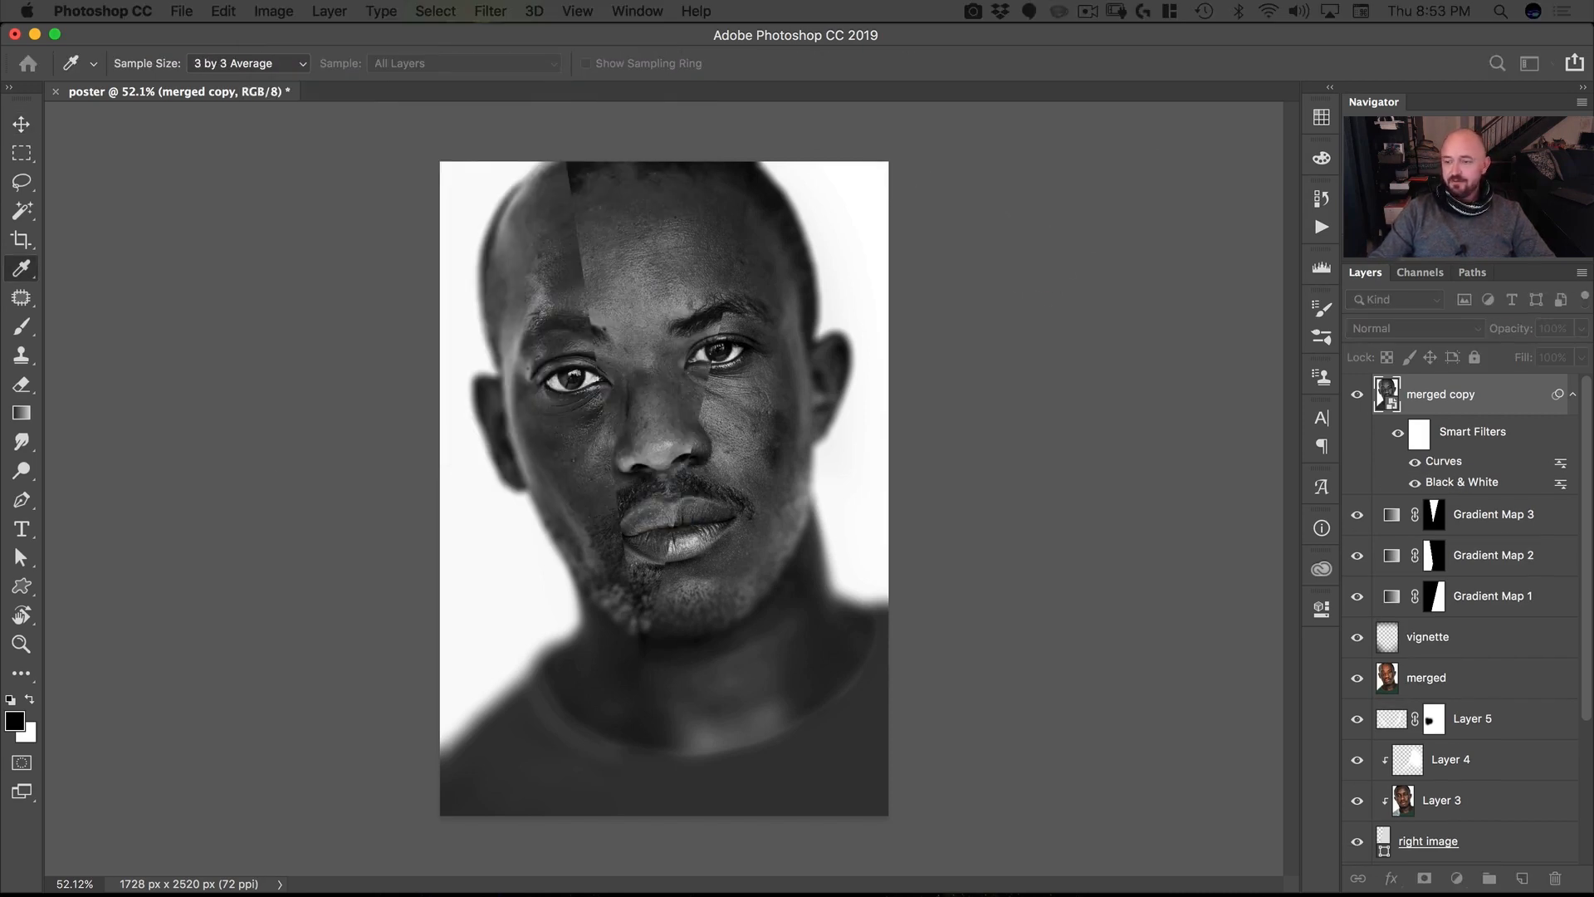
double_click(1443, 461)
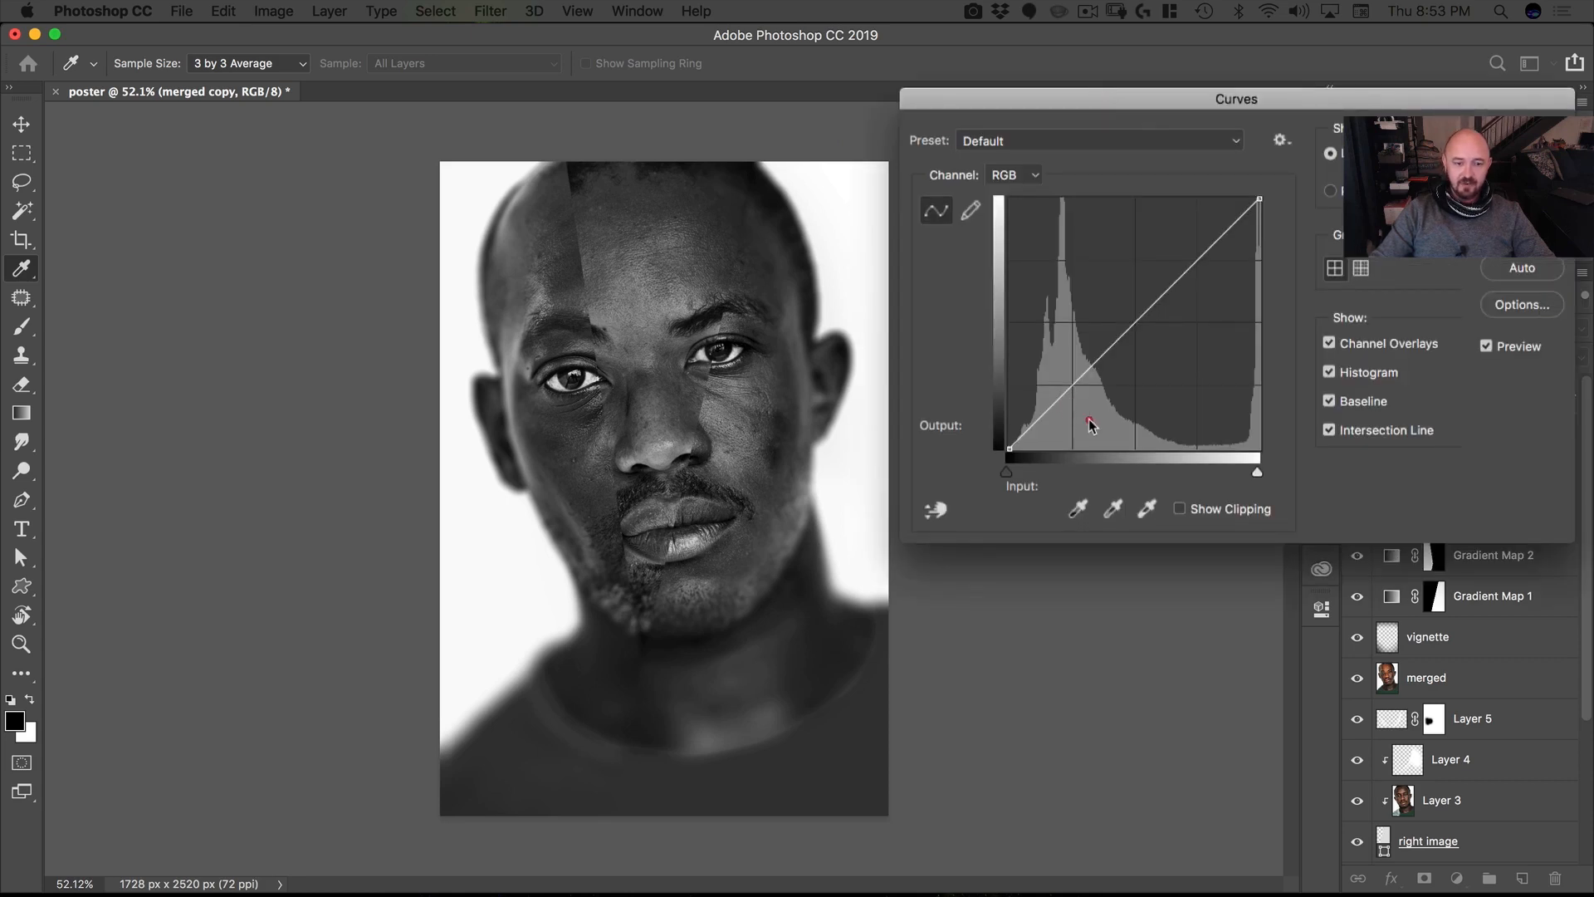
left_click(1204, 263)
left_click_drag(1198, 259, 1192, 248)
key("Return")
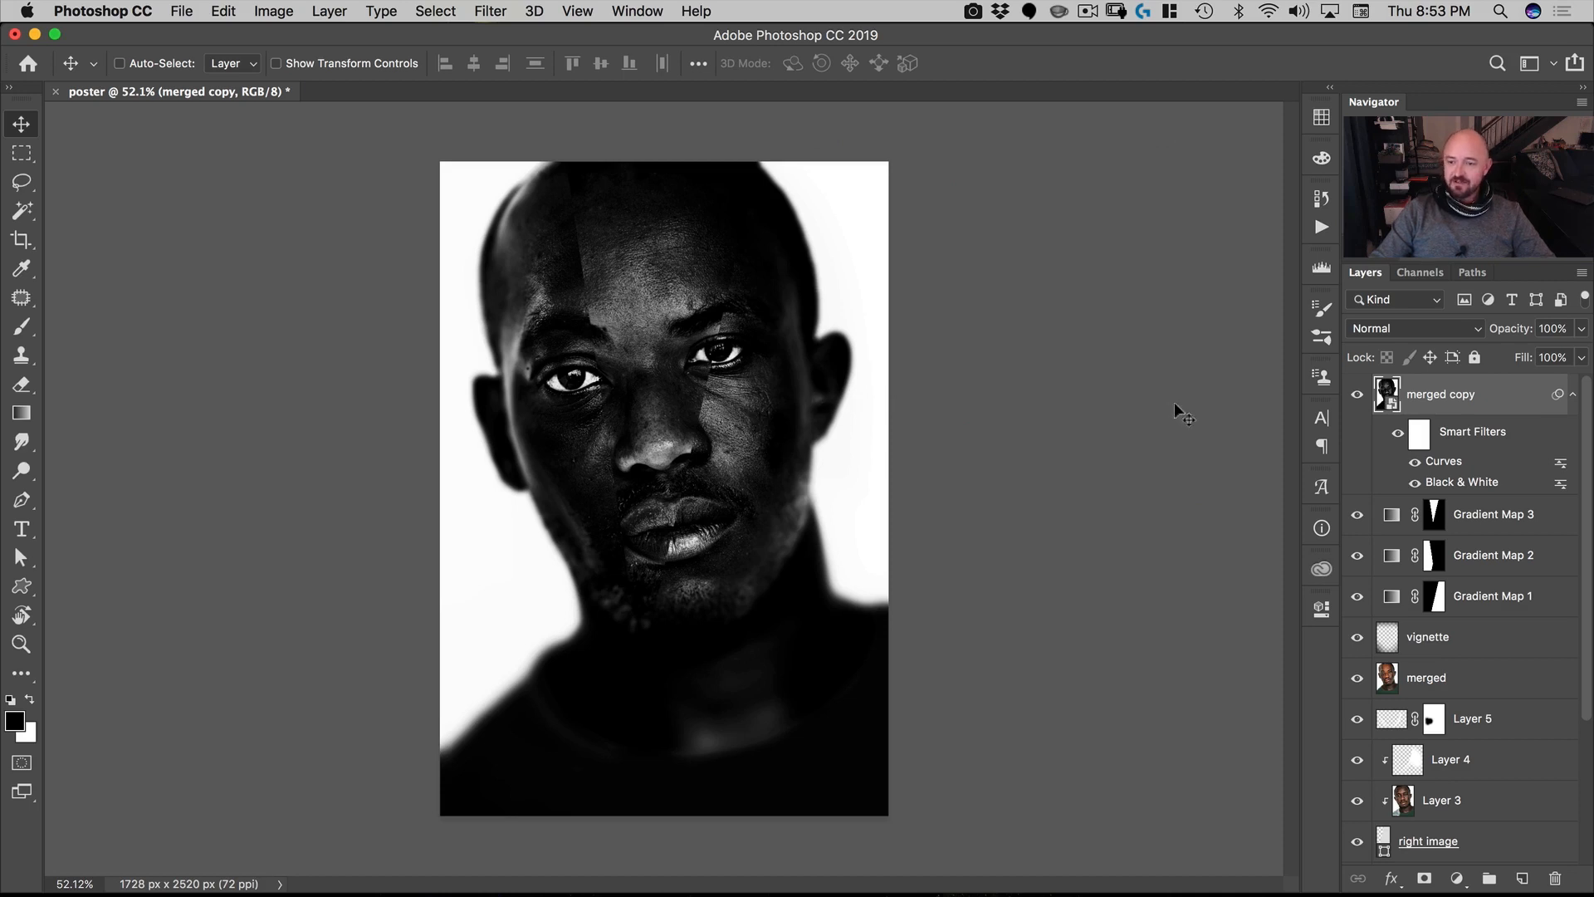
Step: Create a new layer named blackout above the merged copy and clip it to that layer
left_click(1521, 878)
double_click(1425, 394)
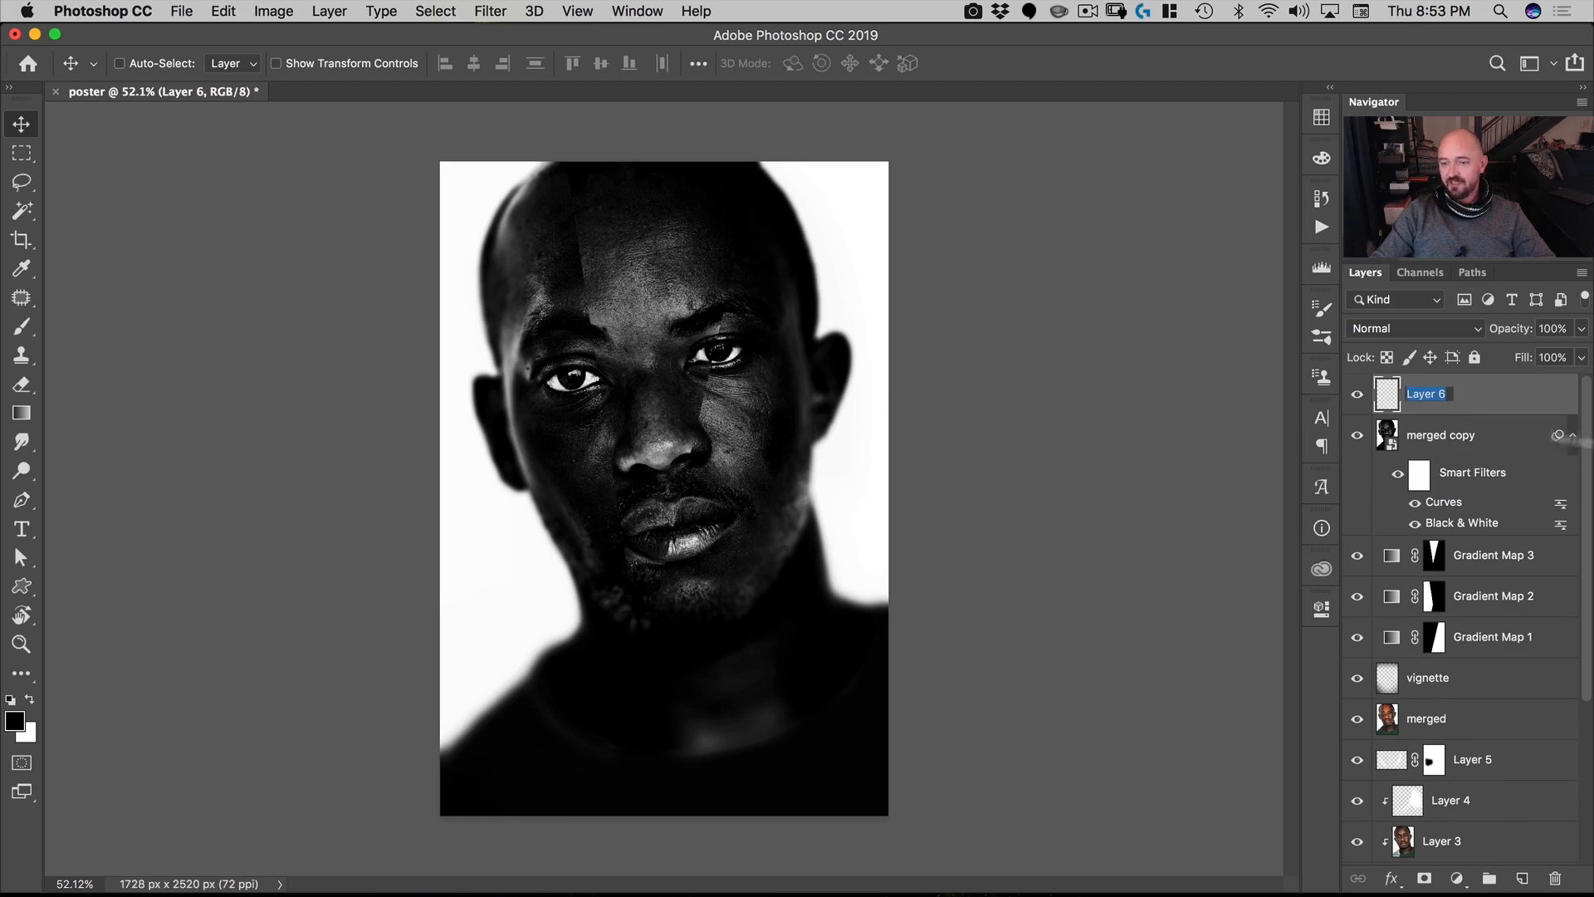
type("black")
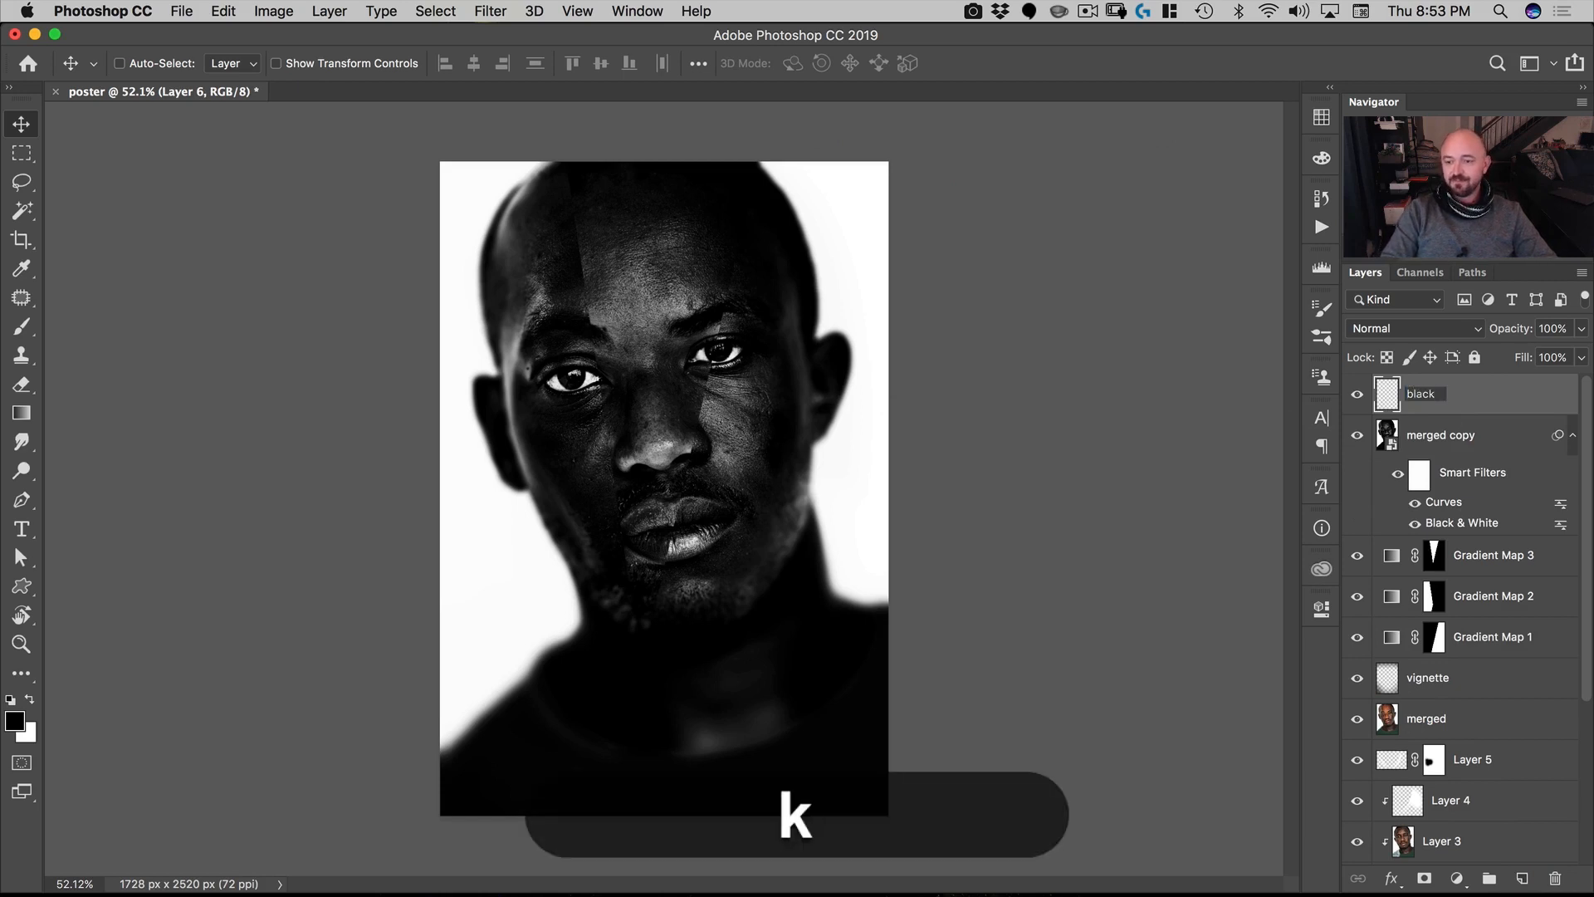
type("out")
key("Return")
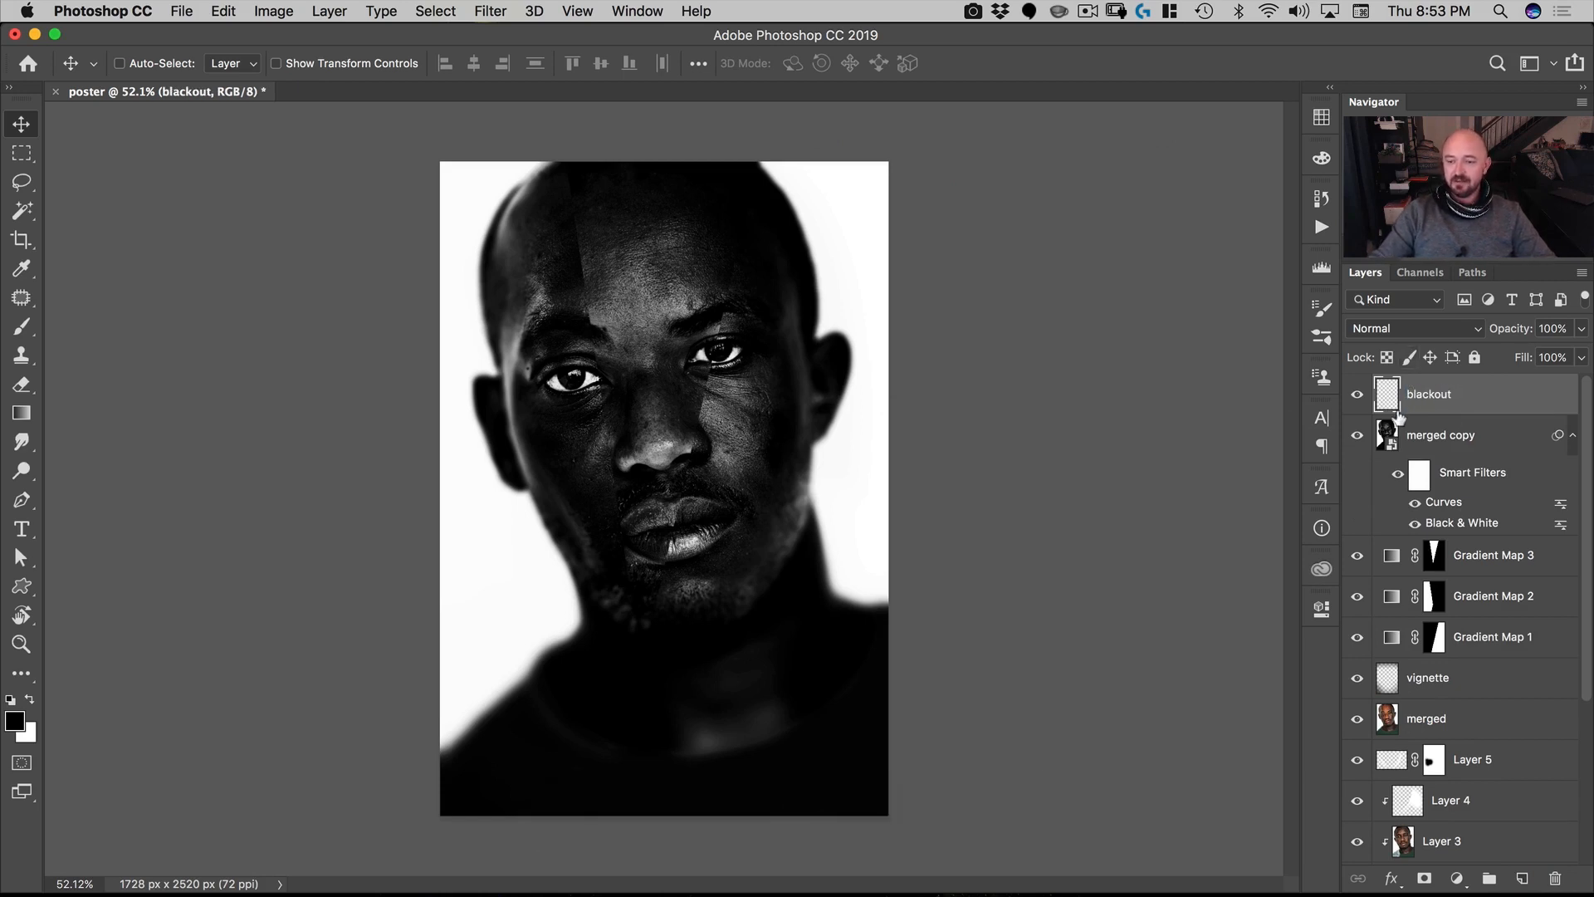
left_click(1400, 415, "alt")
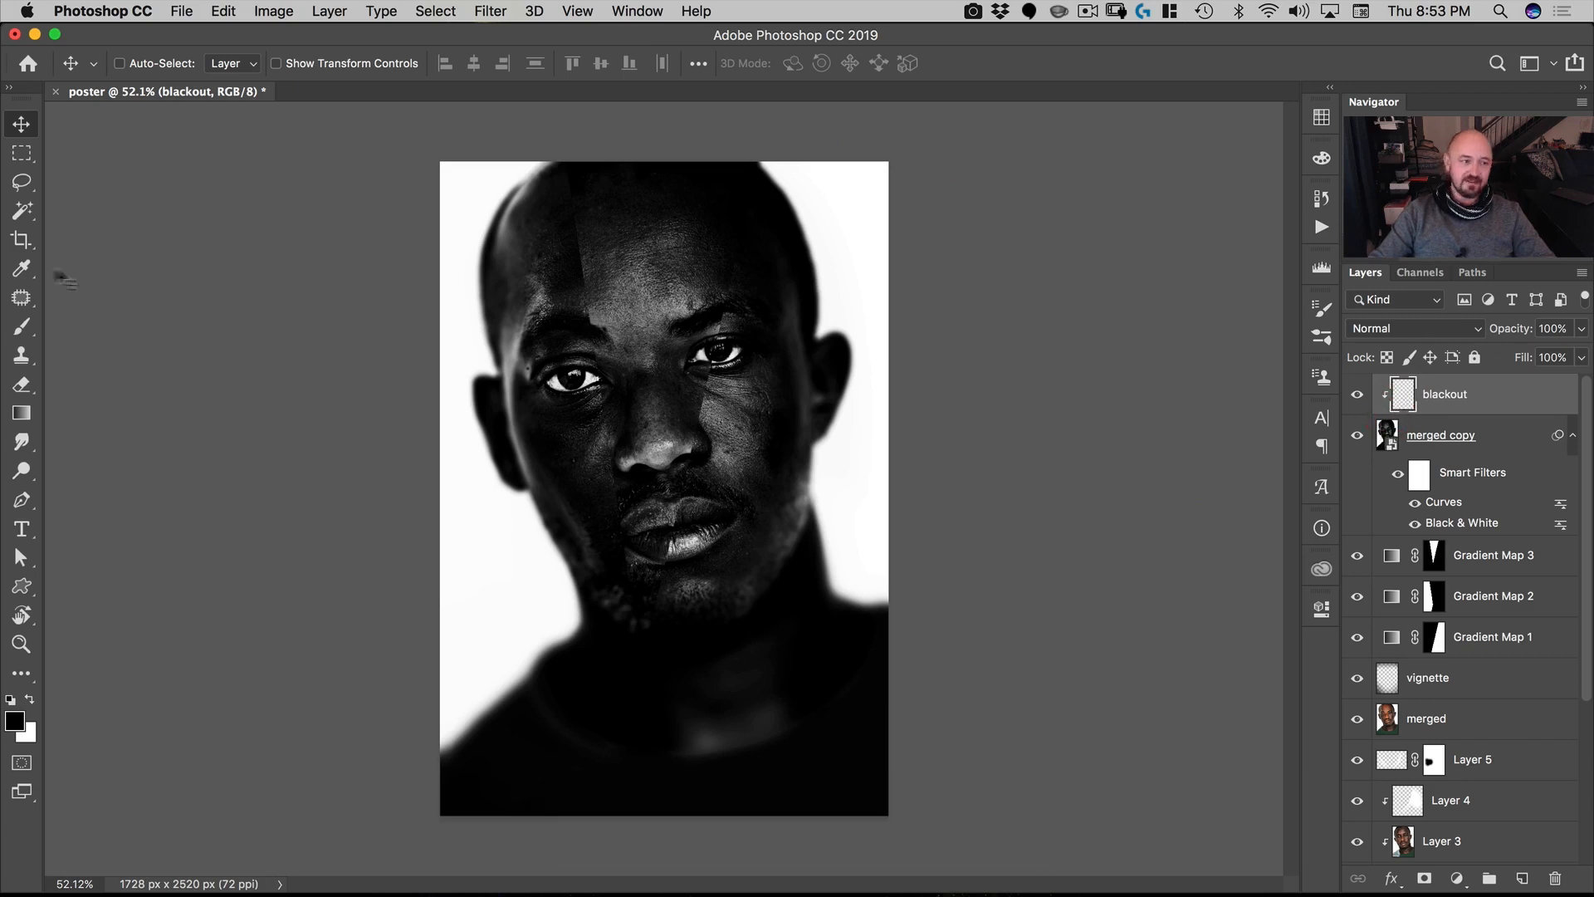
Step: Paint the white background beside the left side of the head black on the blackout layer with a large soft brush
key("b")
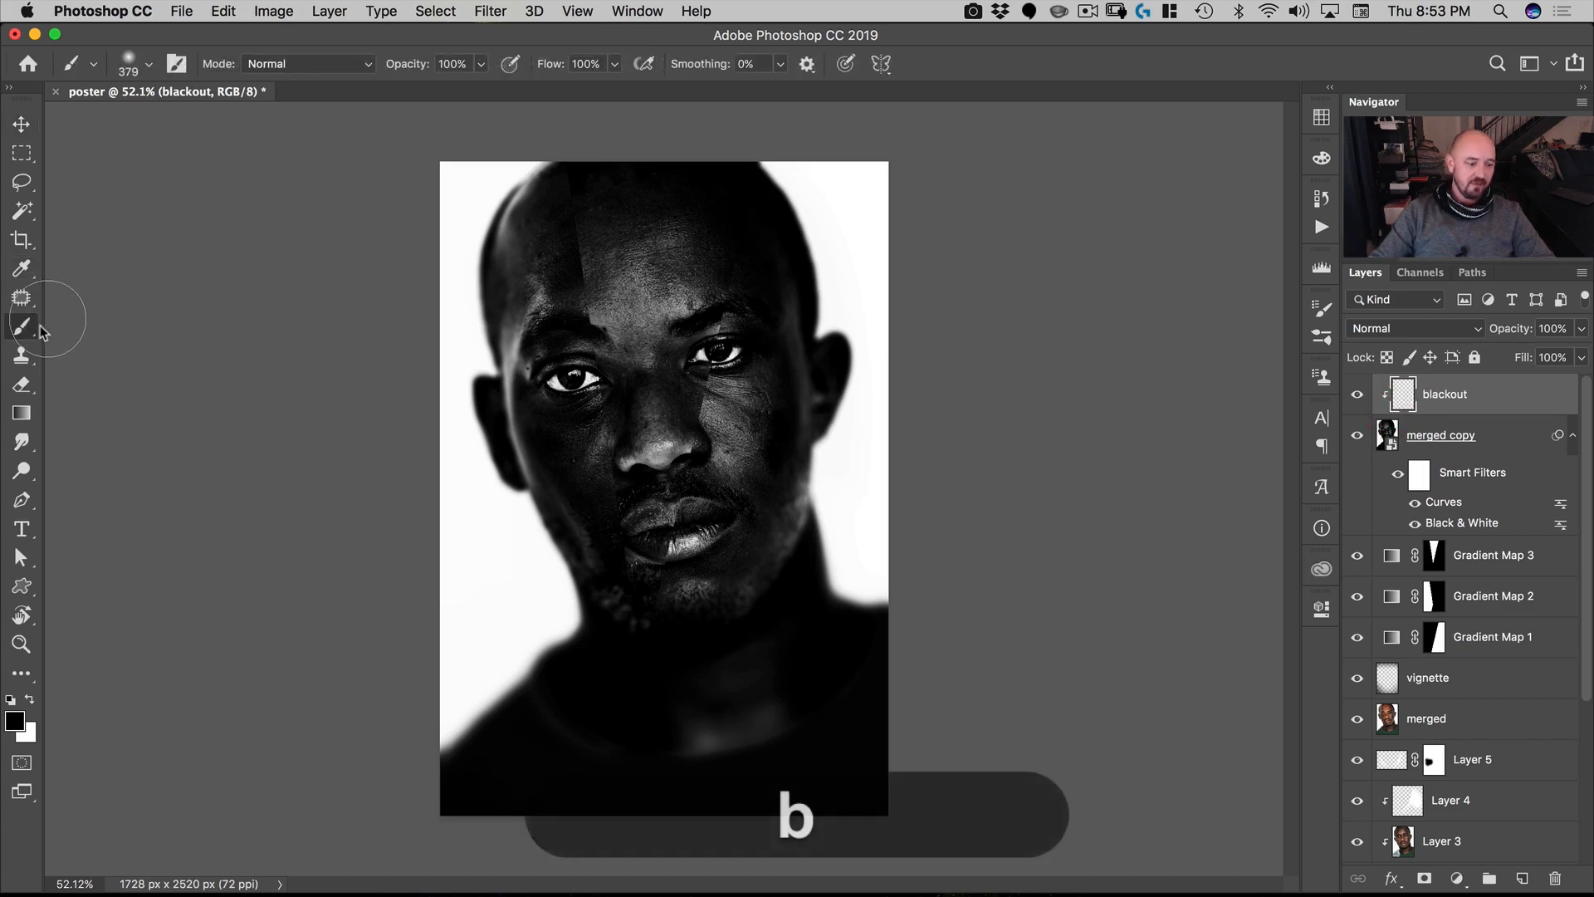
key("d")
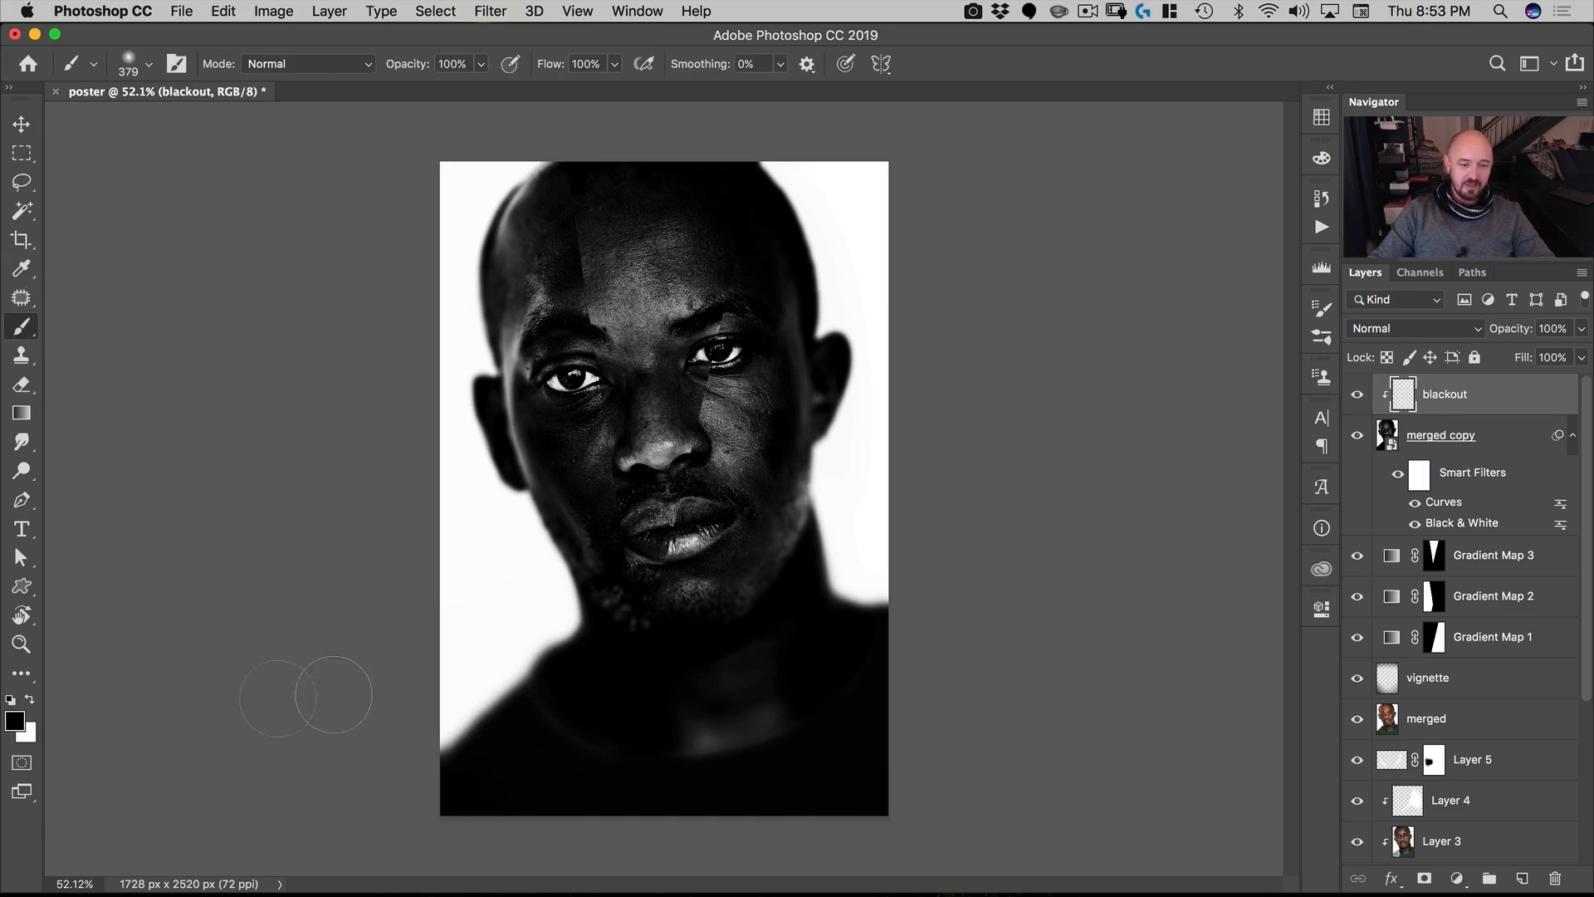
mouse_move(333, 694)
left_mouse_down()
mouse_move(474, 672)
mouse_move(540, 598)
mouse_move(395, 779)
mouse_move(465, 606)
mouse_move(489, 482)
mouse_move(477, 274)
mouse_move(462, 345)
mouse_move(477, 398)
left_mouse_up()
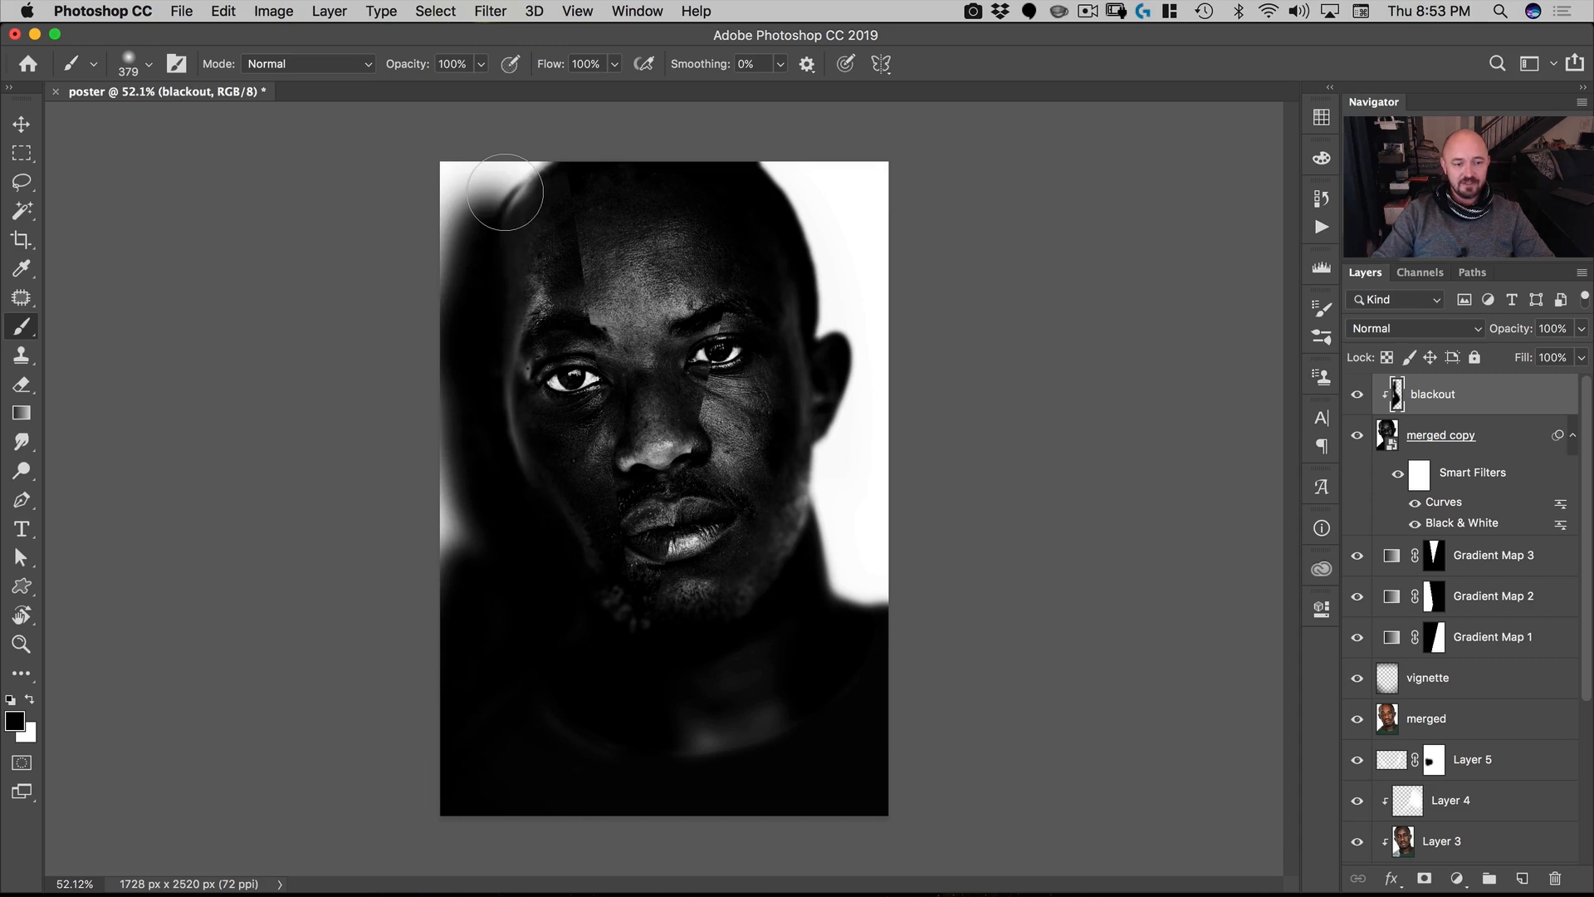
left_click_drag(505, 192, 452, 531)
Step: Paint the neck, the right ear and the remaining white background on the right black, varying the brush size between about 172 and 379
left_click_drag(845, 600, 845, 570)
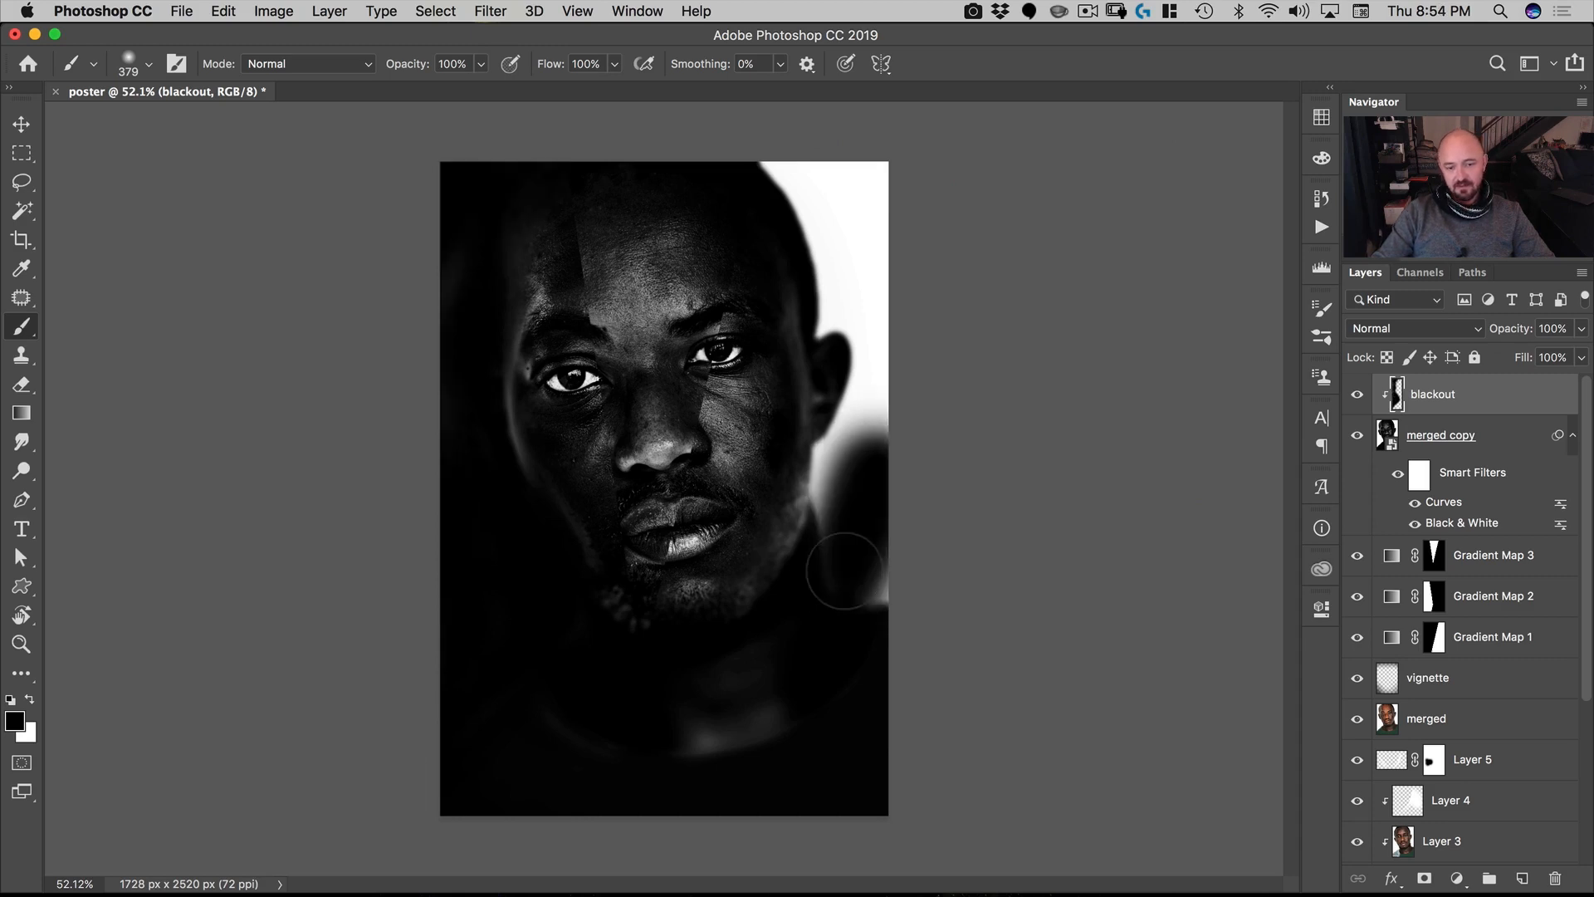
key("ctrl+alt")
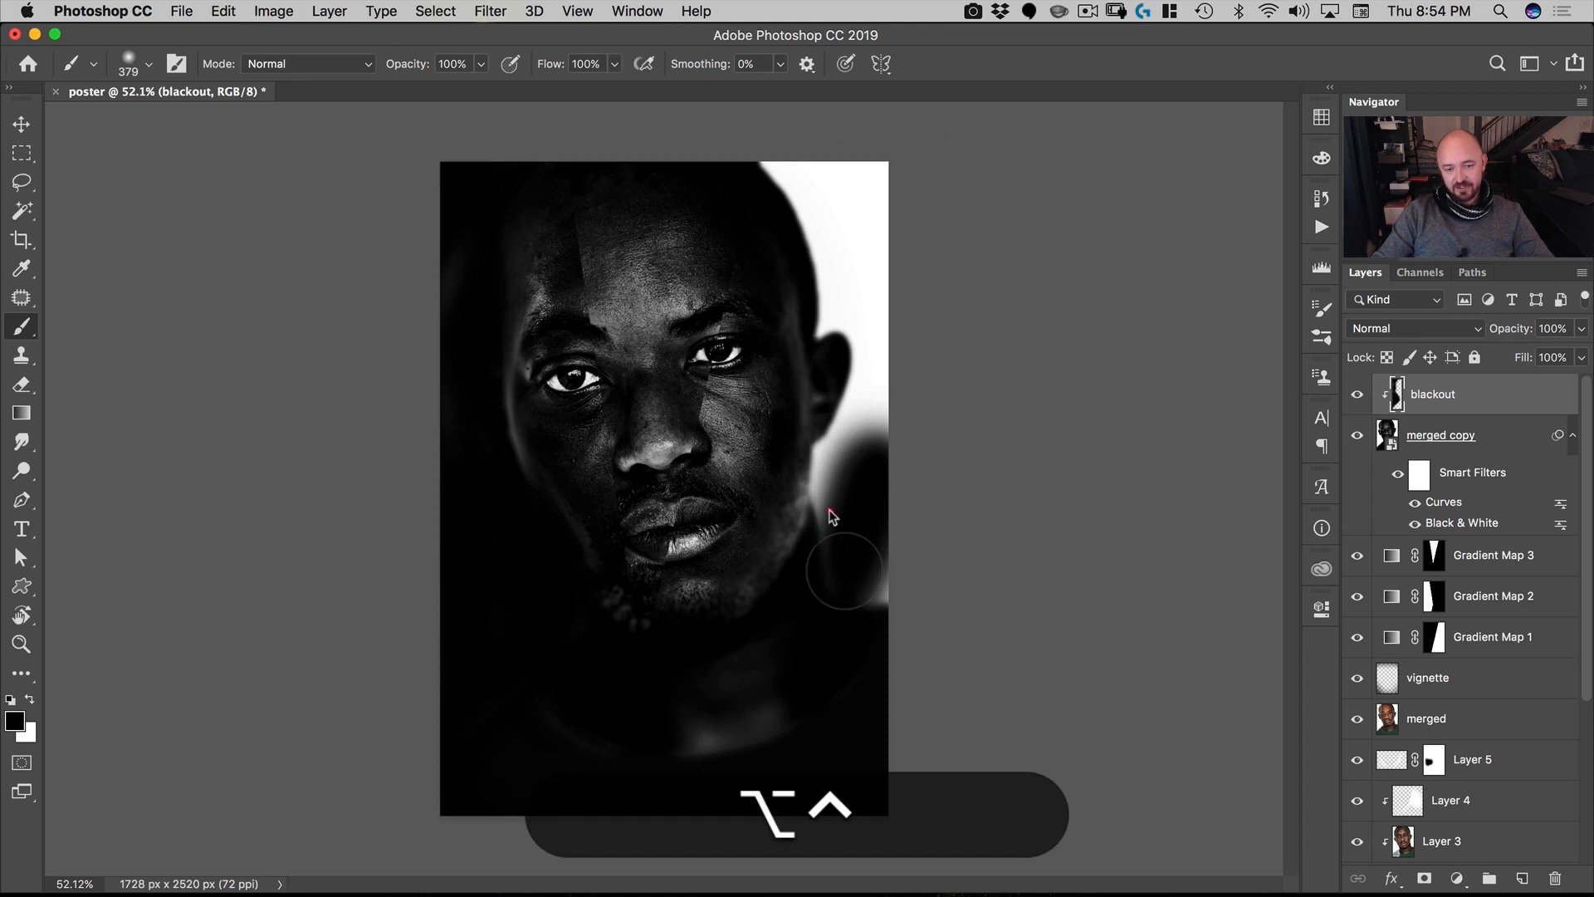
left_click_drag(844, 570, 828, 454)
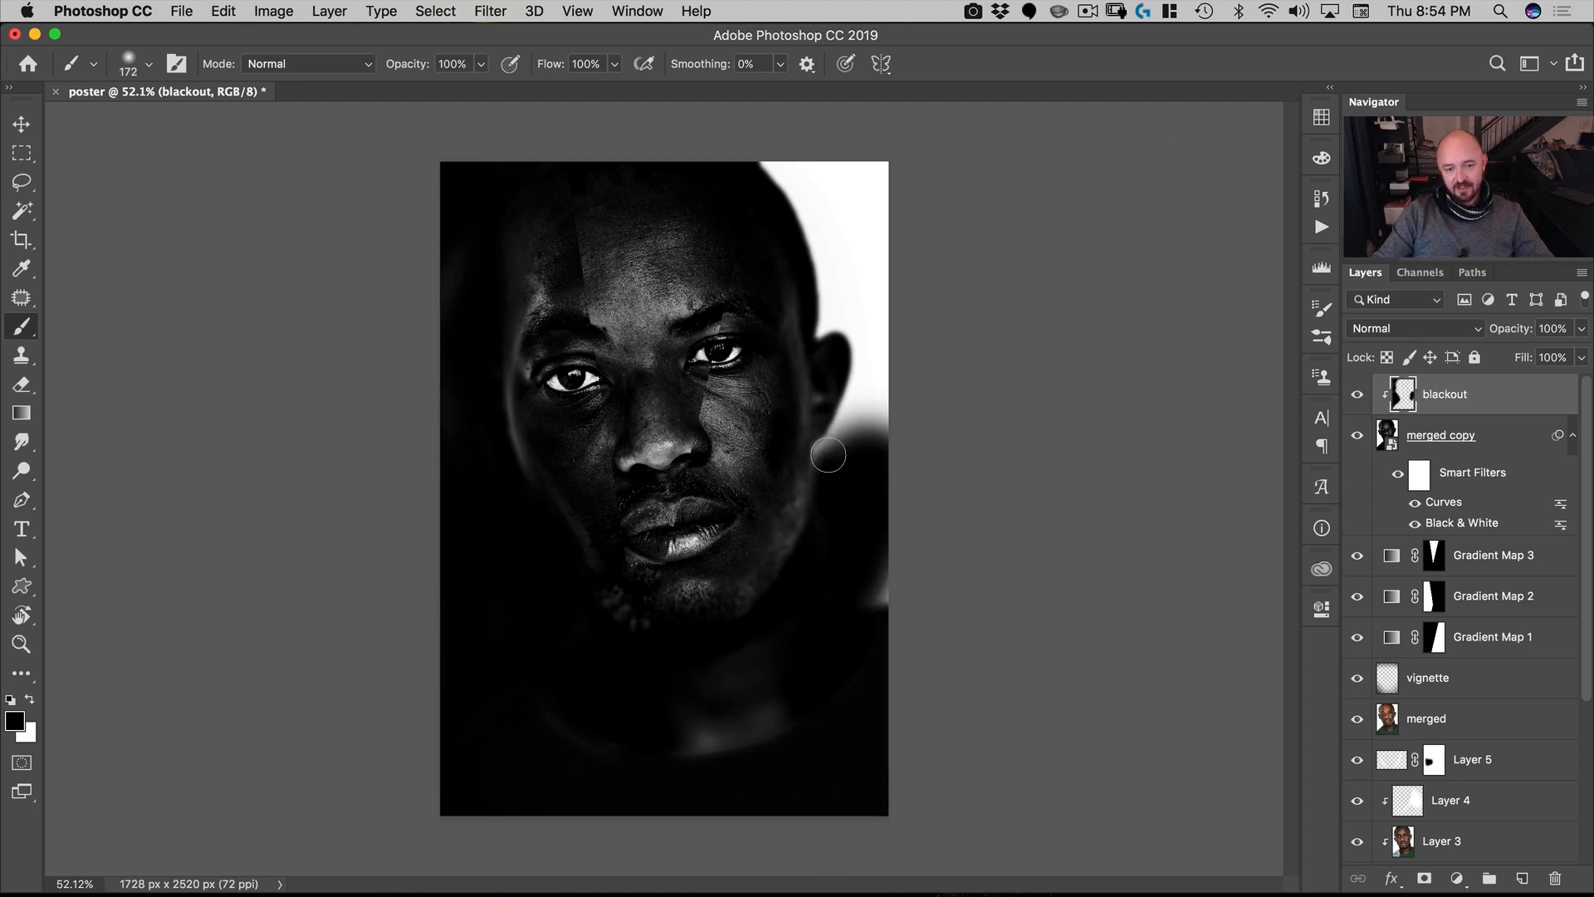
key("ctrl+alt")
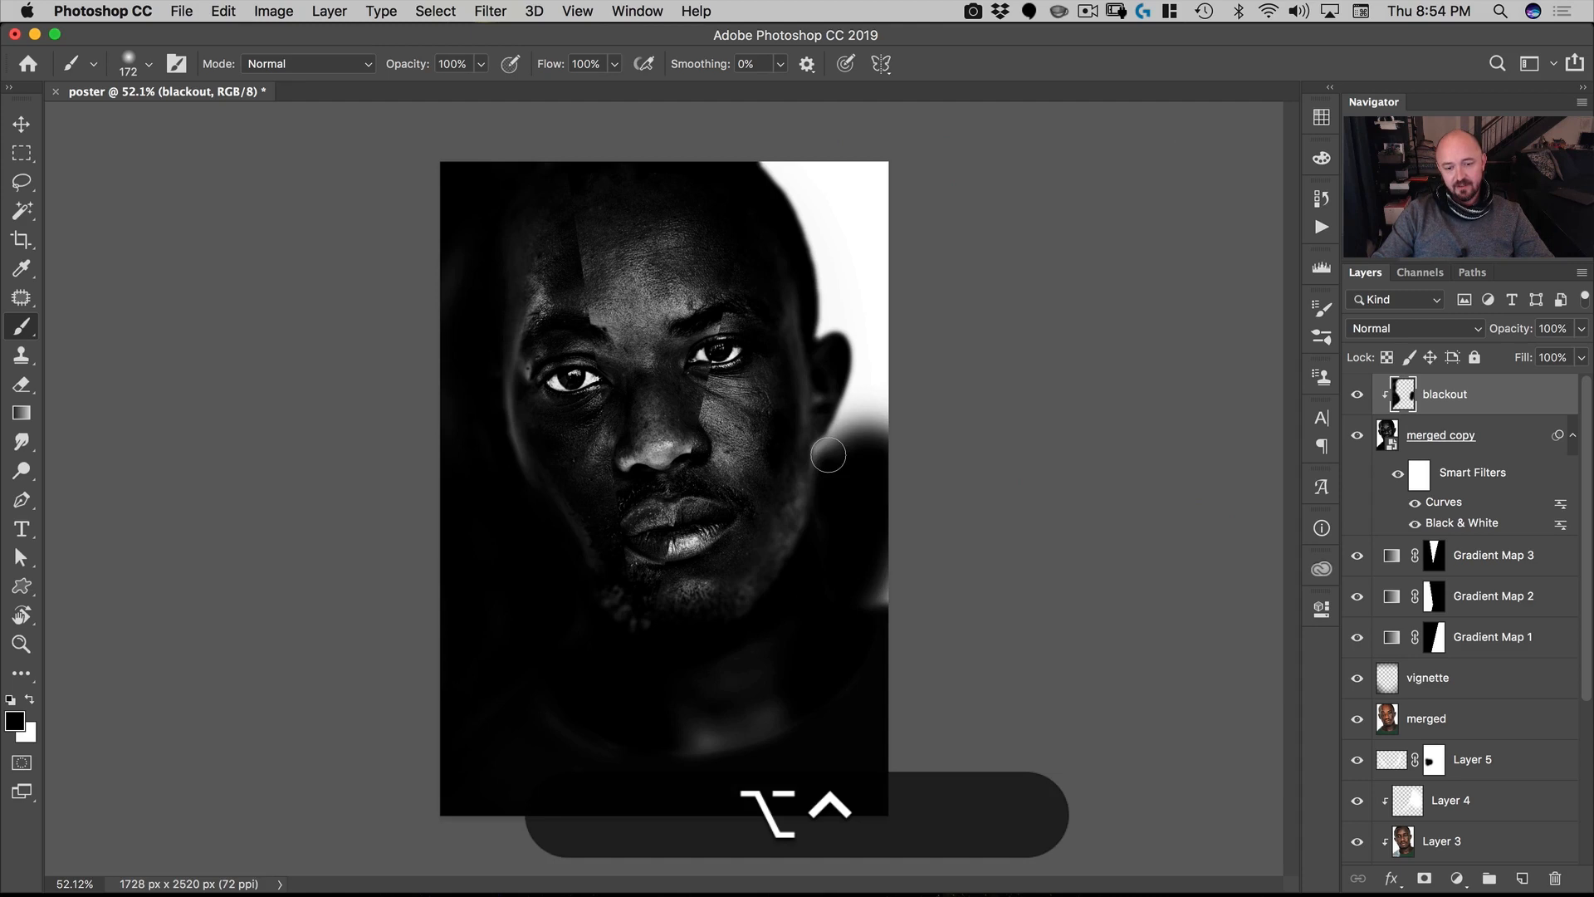
left_click_drag(828, 455, 864, 644)
key("ctrl+alt")
left_click(730, 743)
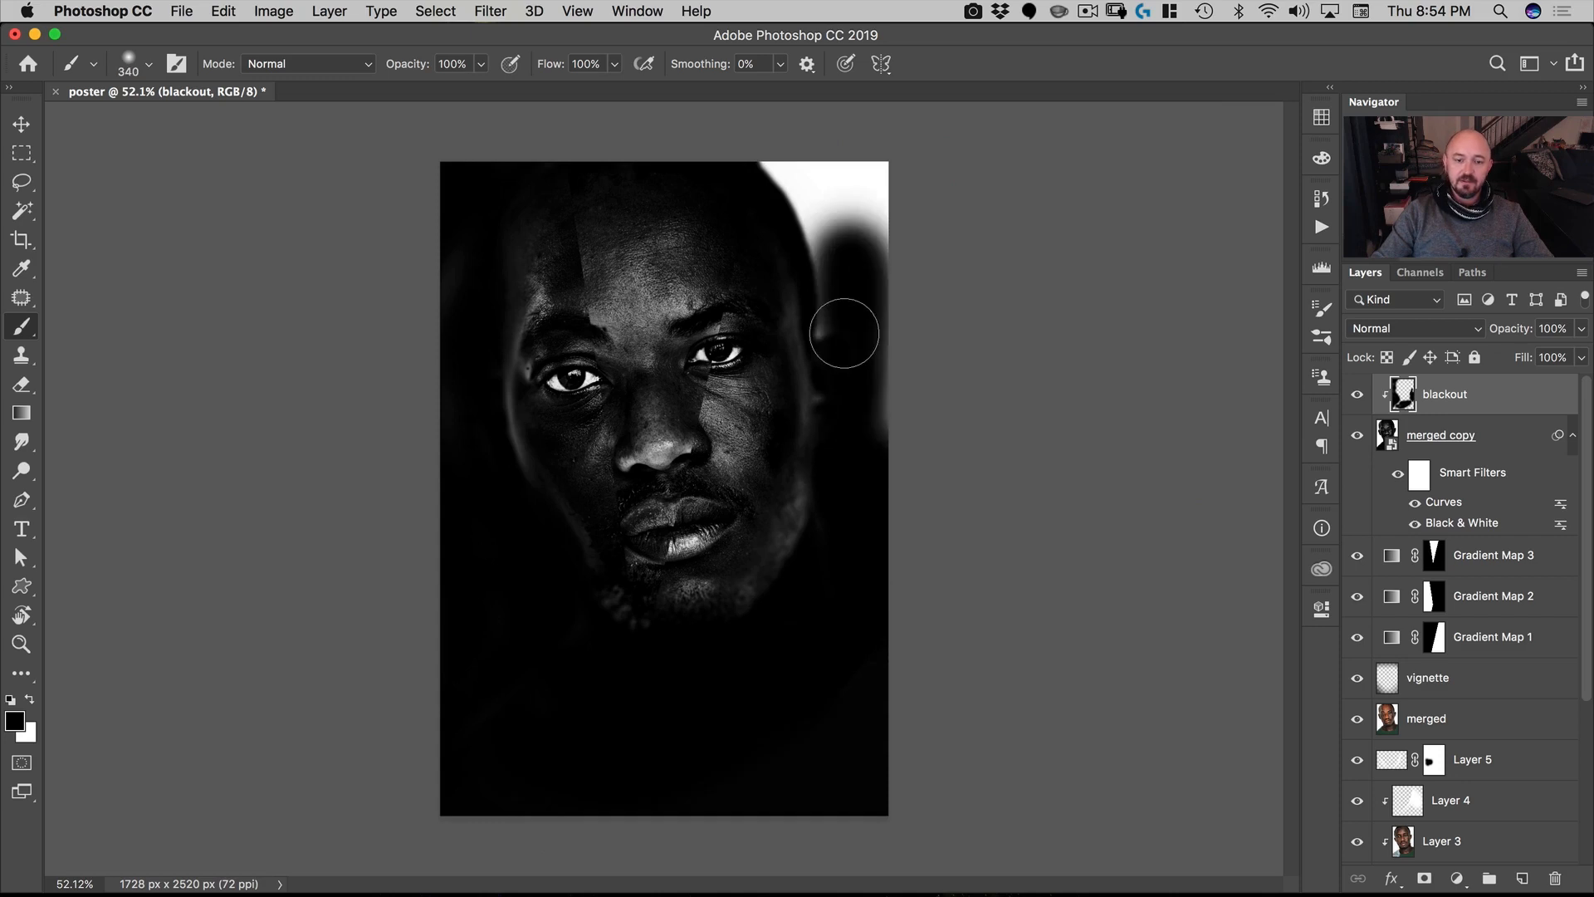
mouse_move(844, 332)
left_mouse_down()
mouse_move(757, 159)
mouse_move(917, 255)
mouse_move(845, 211)
left_mouse_up()
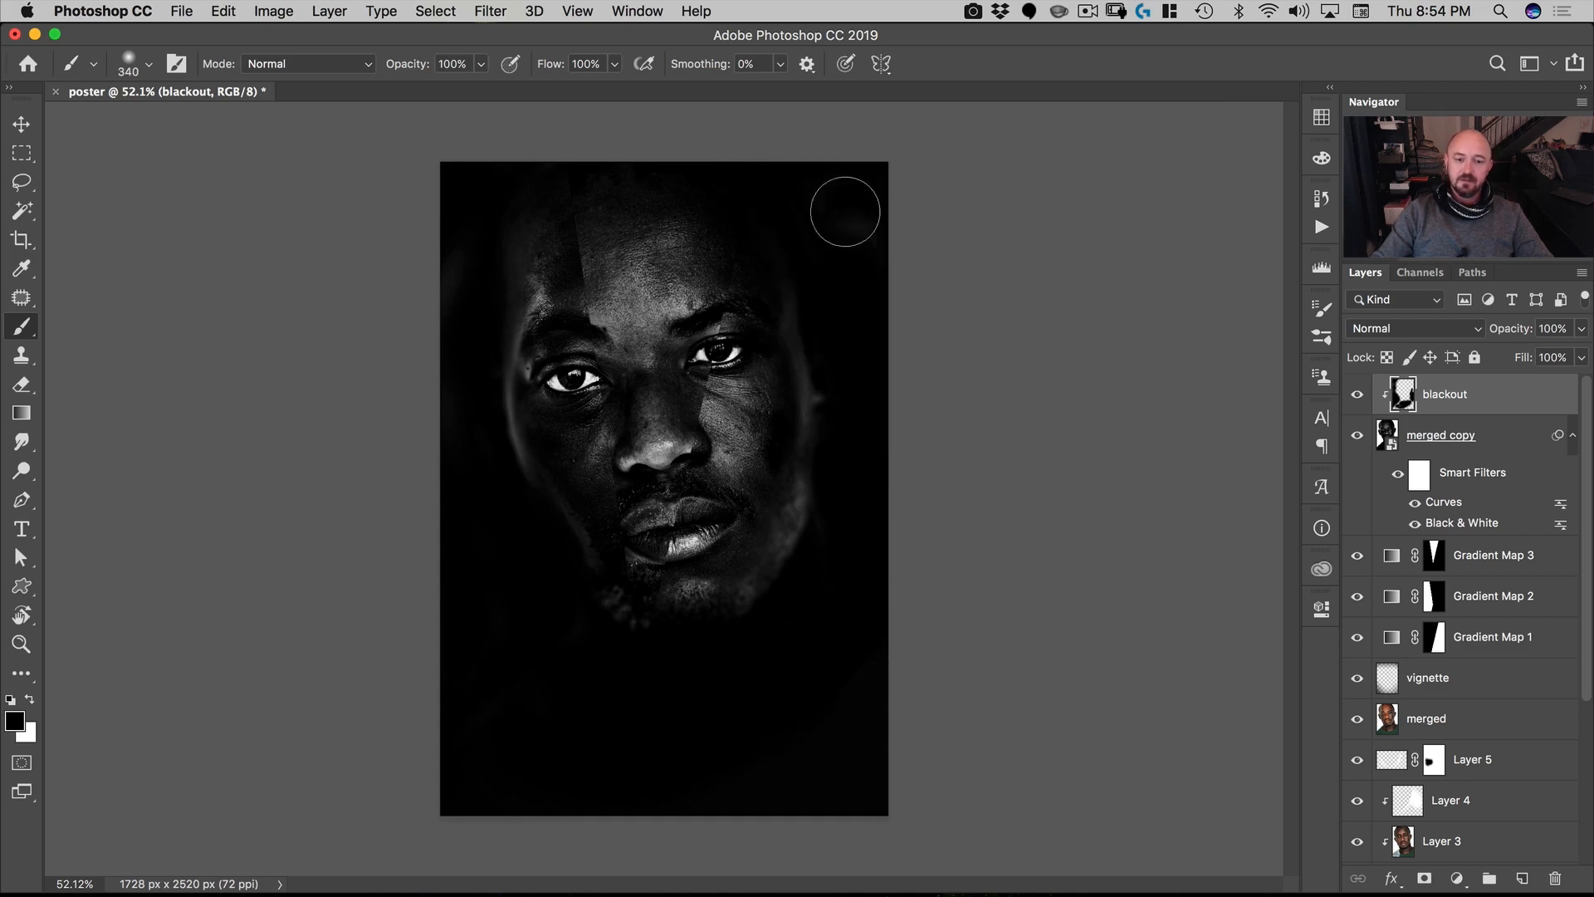
Step: Change the merged copy layer's blend mode so its black areas drop out and its highlights brighten the coloured face
key("v")
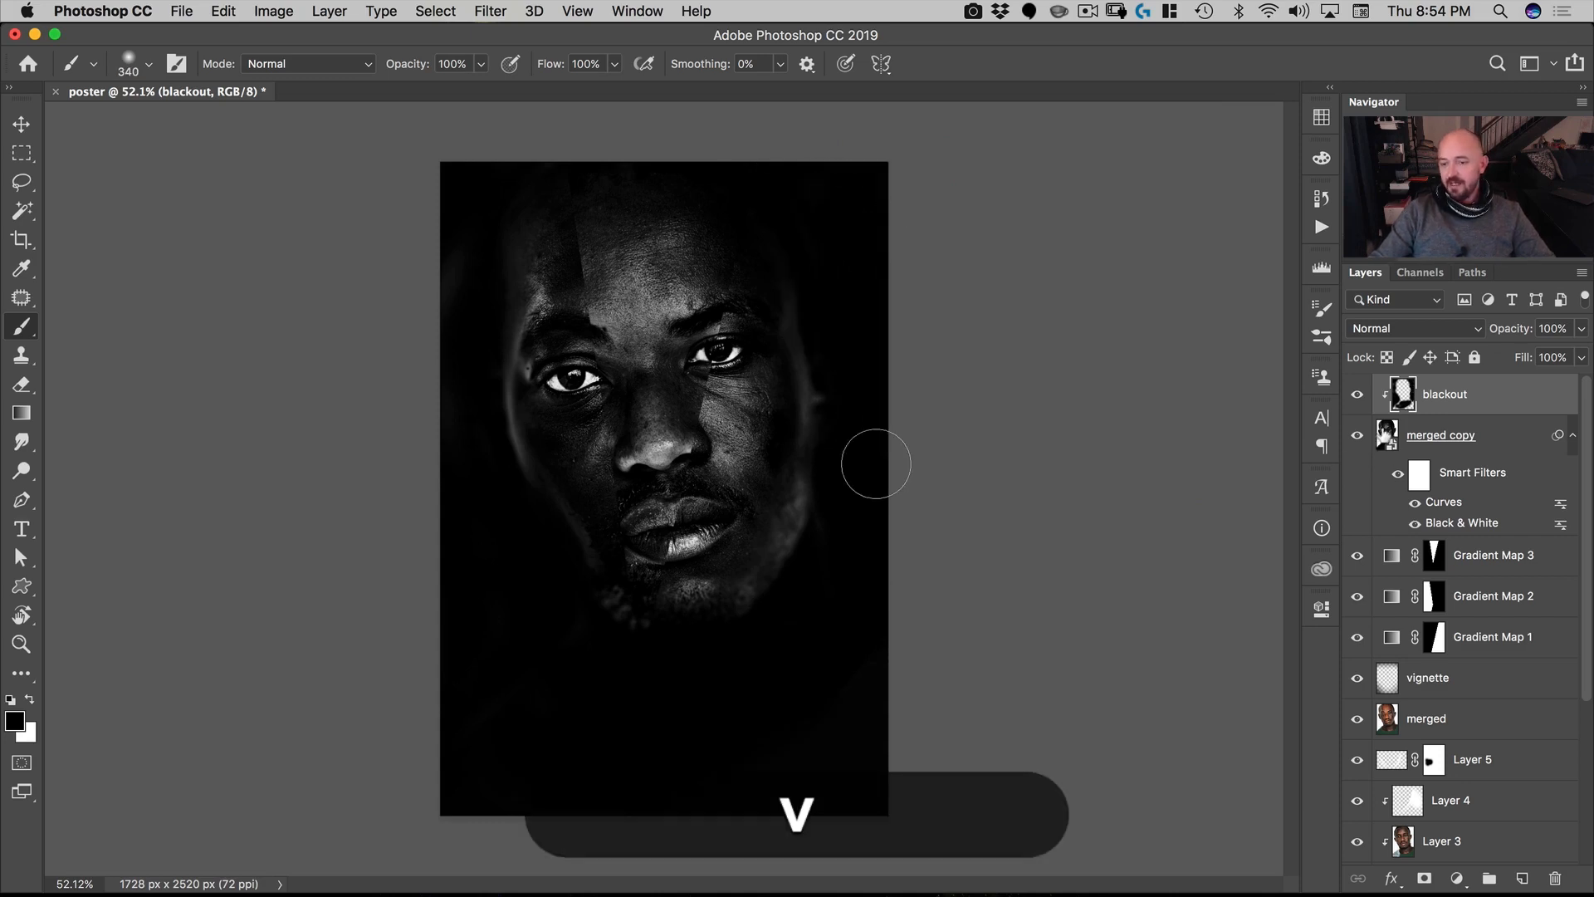
left_click(1412, 435)
left_click(1398, 332)
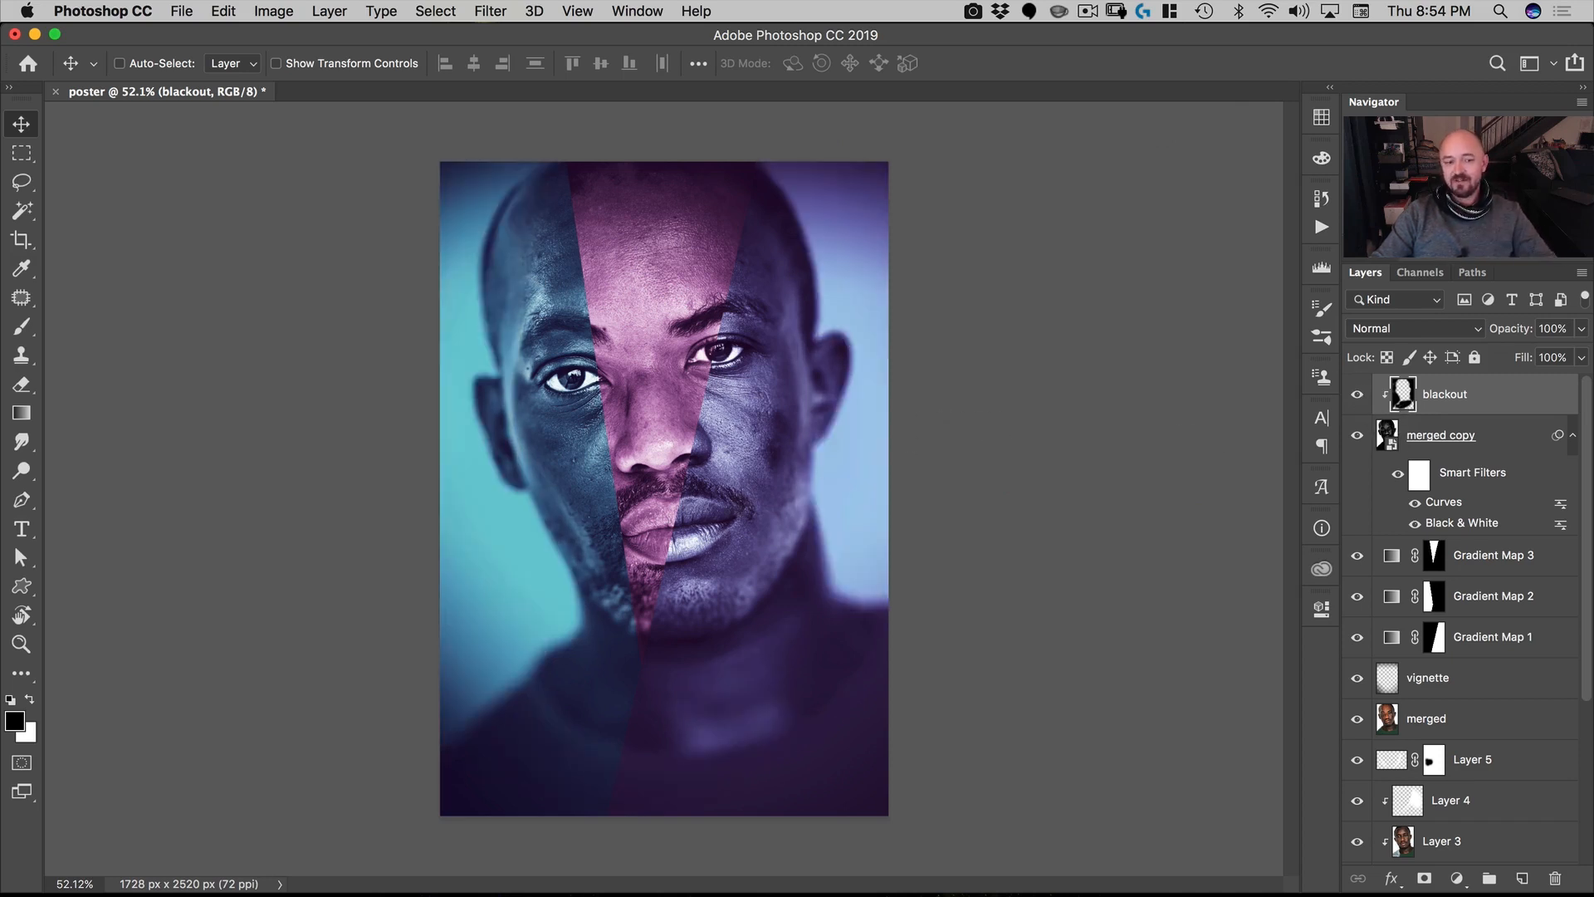
Step: Compare the portrait with and without the blackout and merged copy layers to examine the highlight effect
left_click(1358, 395)
left_click(1357, 395)
left_click(1357, 436)
left_click(1358, 436)
left_click(1357, 436)
left_click(1357, 436)
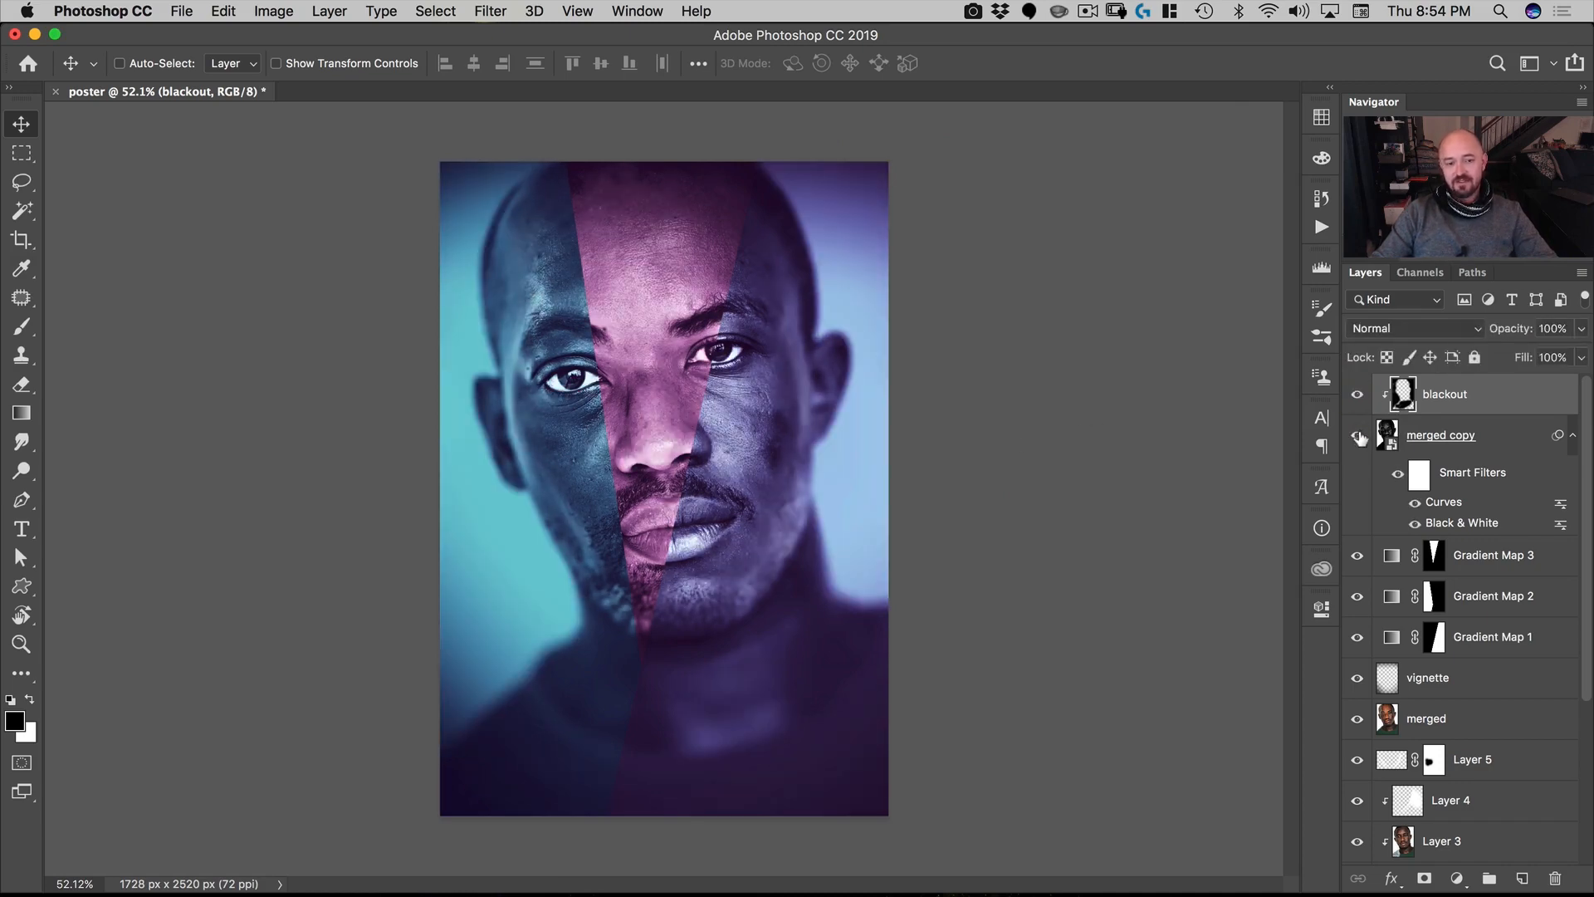
left_click(1357, 435)
left_click(1357, 435)
left_click(1357, 435)
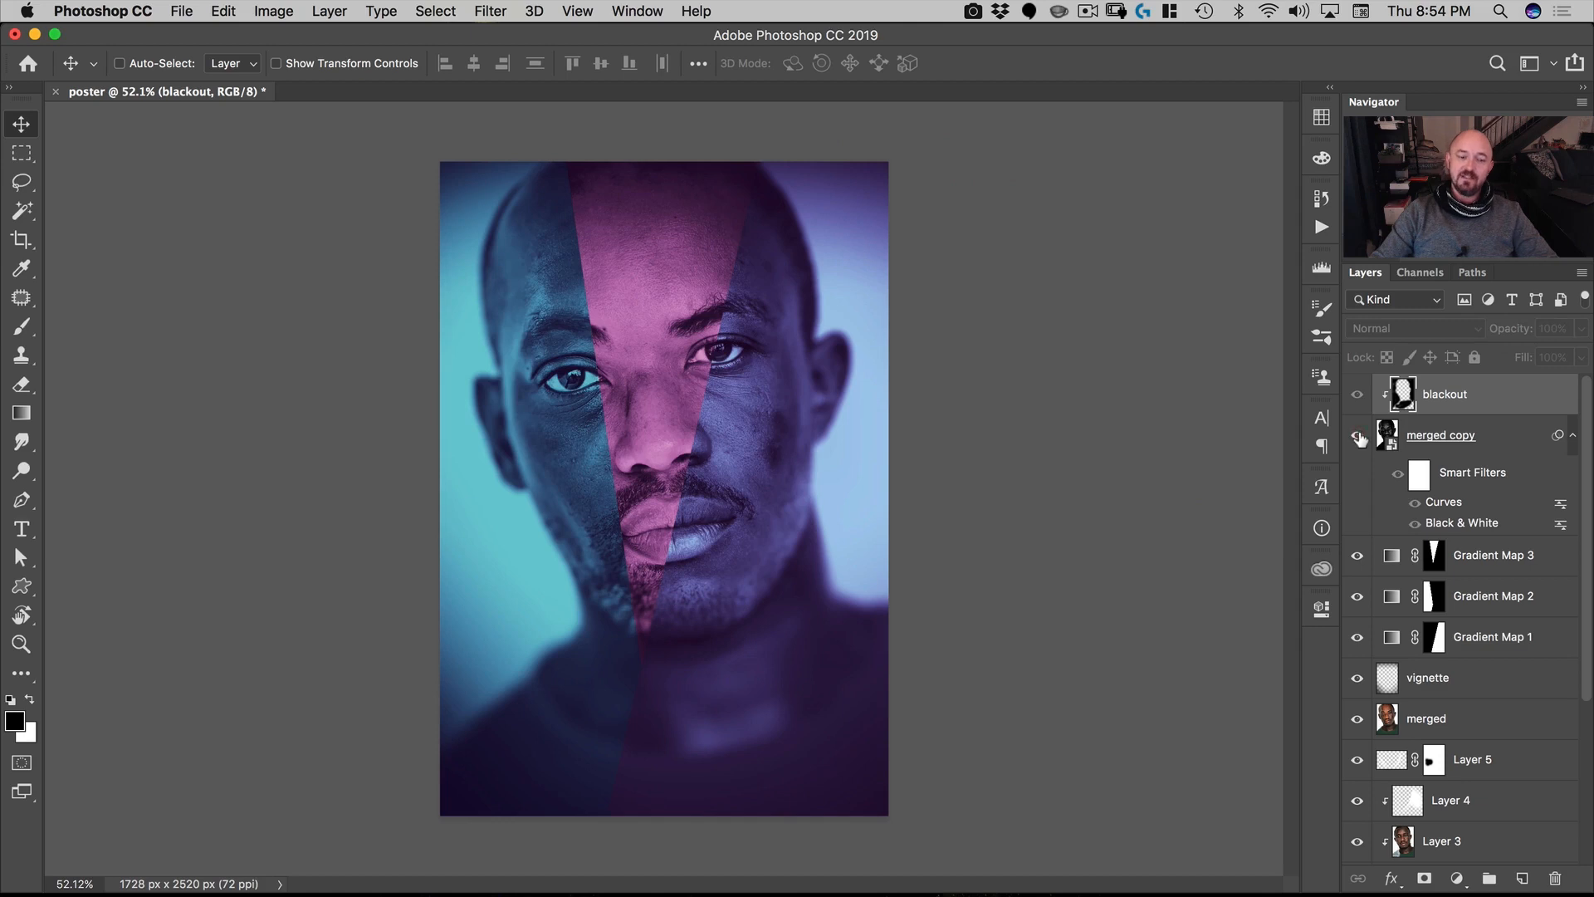
left_click(1357, 436)
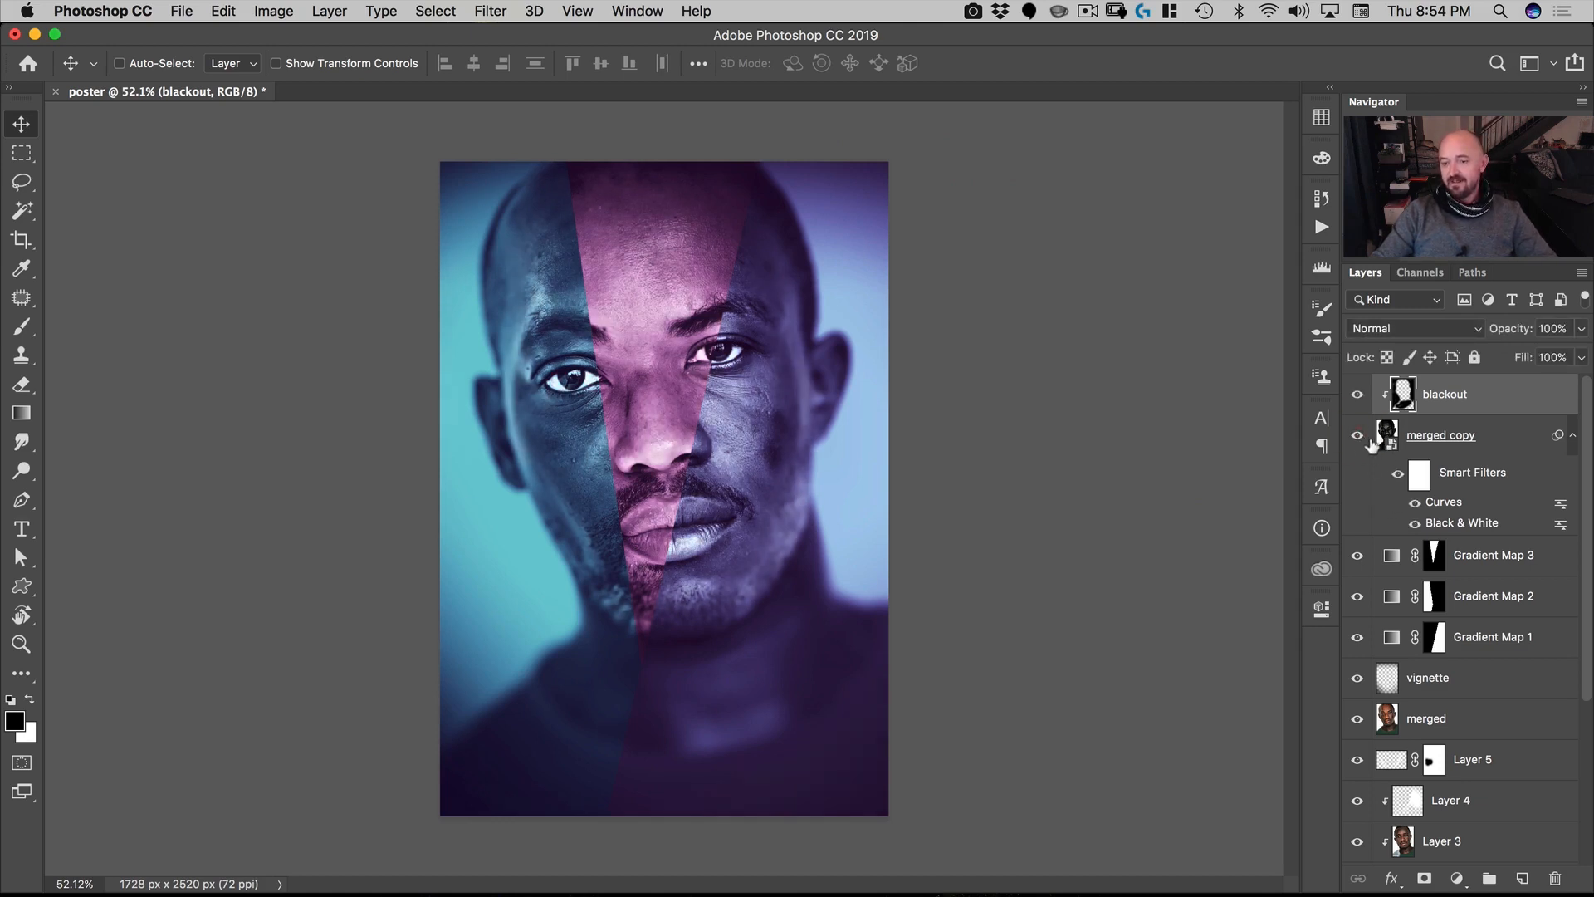
left_click(1358, 437)
left_click(1358, 436)
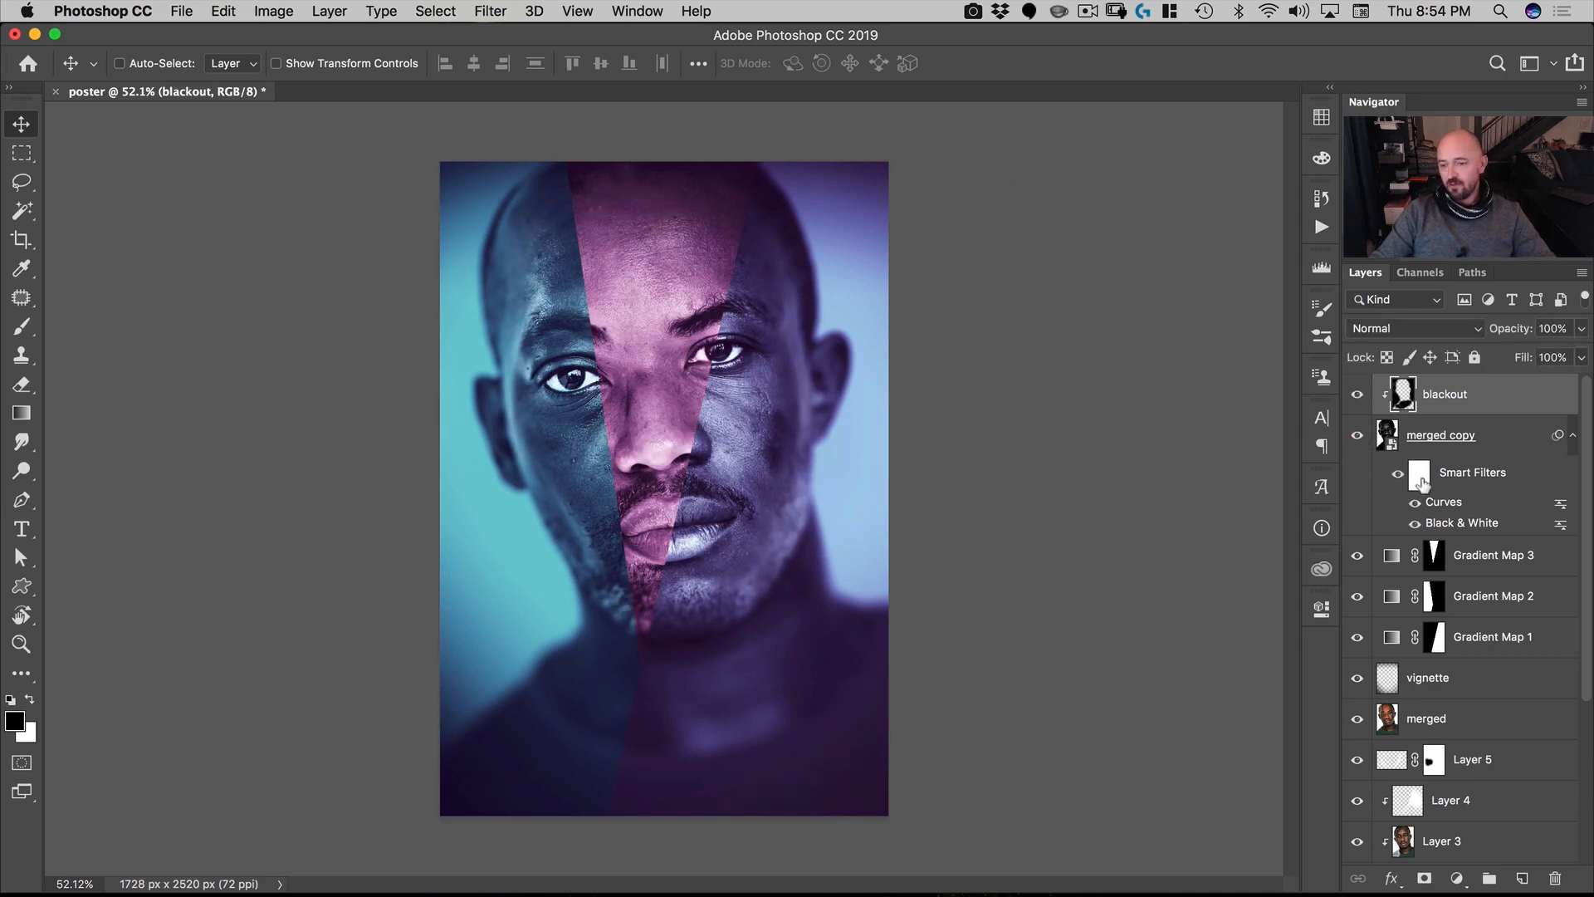
Step: Deepen the shadows in the merged copy layer's Curves smart filter, adding a curve point at input 134, output 56
left_click(1442, 501)
double_click(1442, 501)
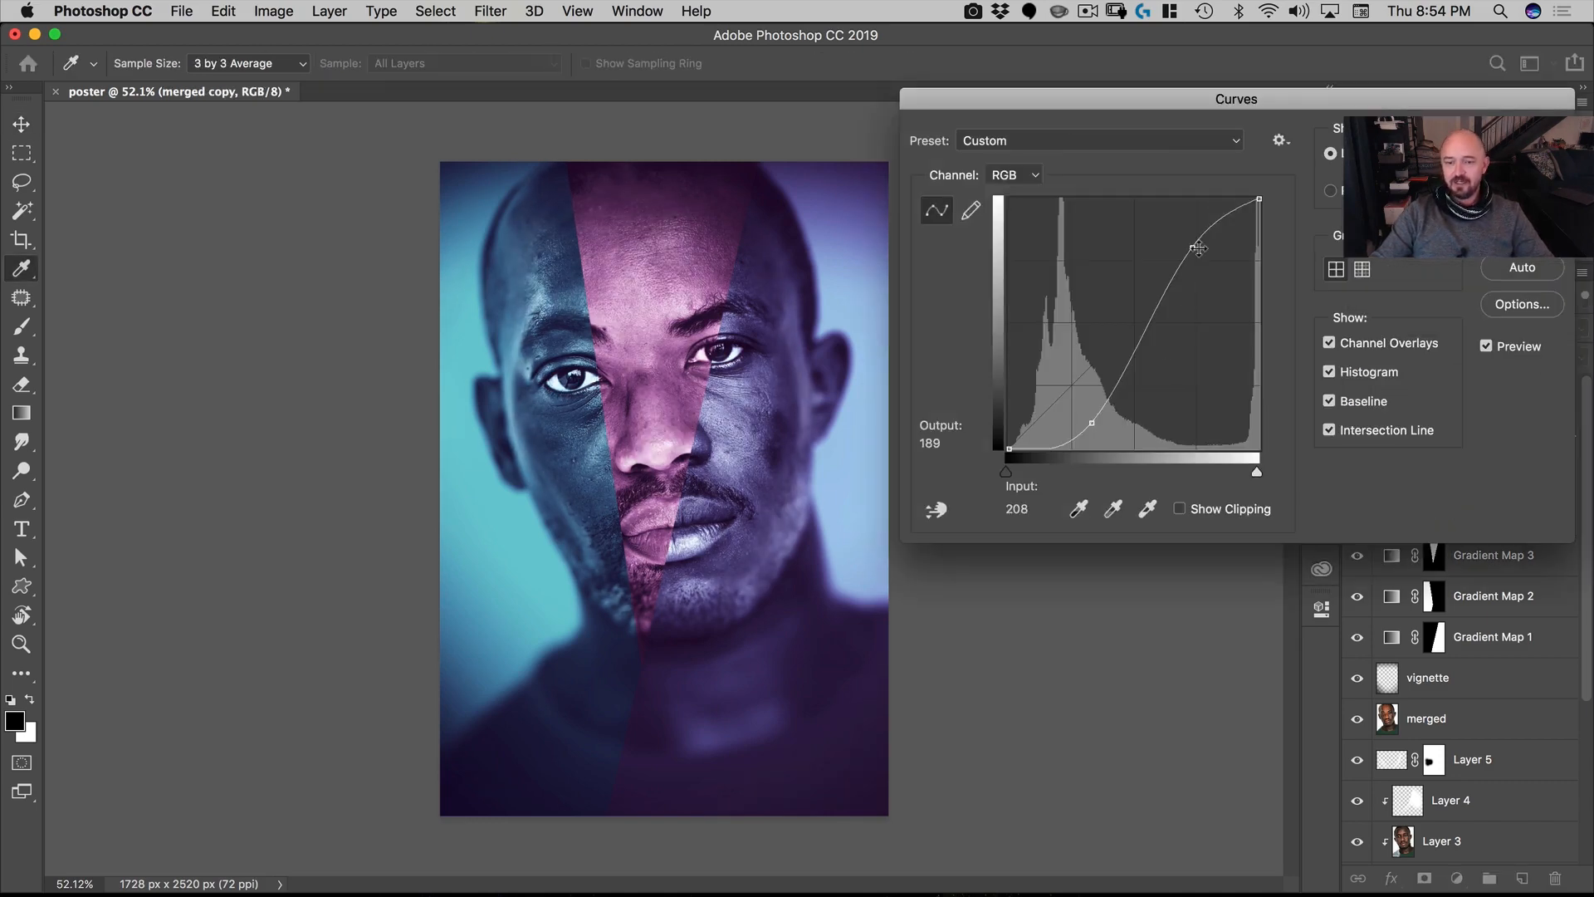
left_click_drag(1095, 423, 1141, 391)
left_click(1135, 389)
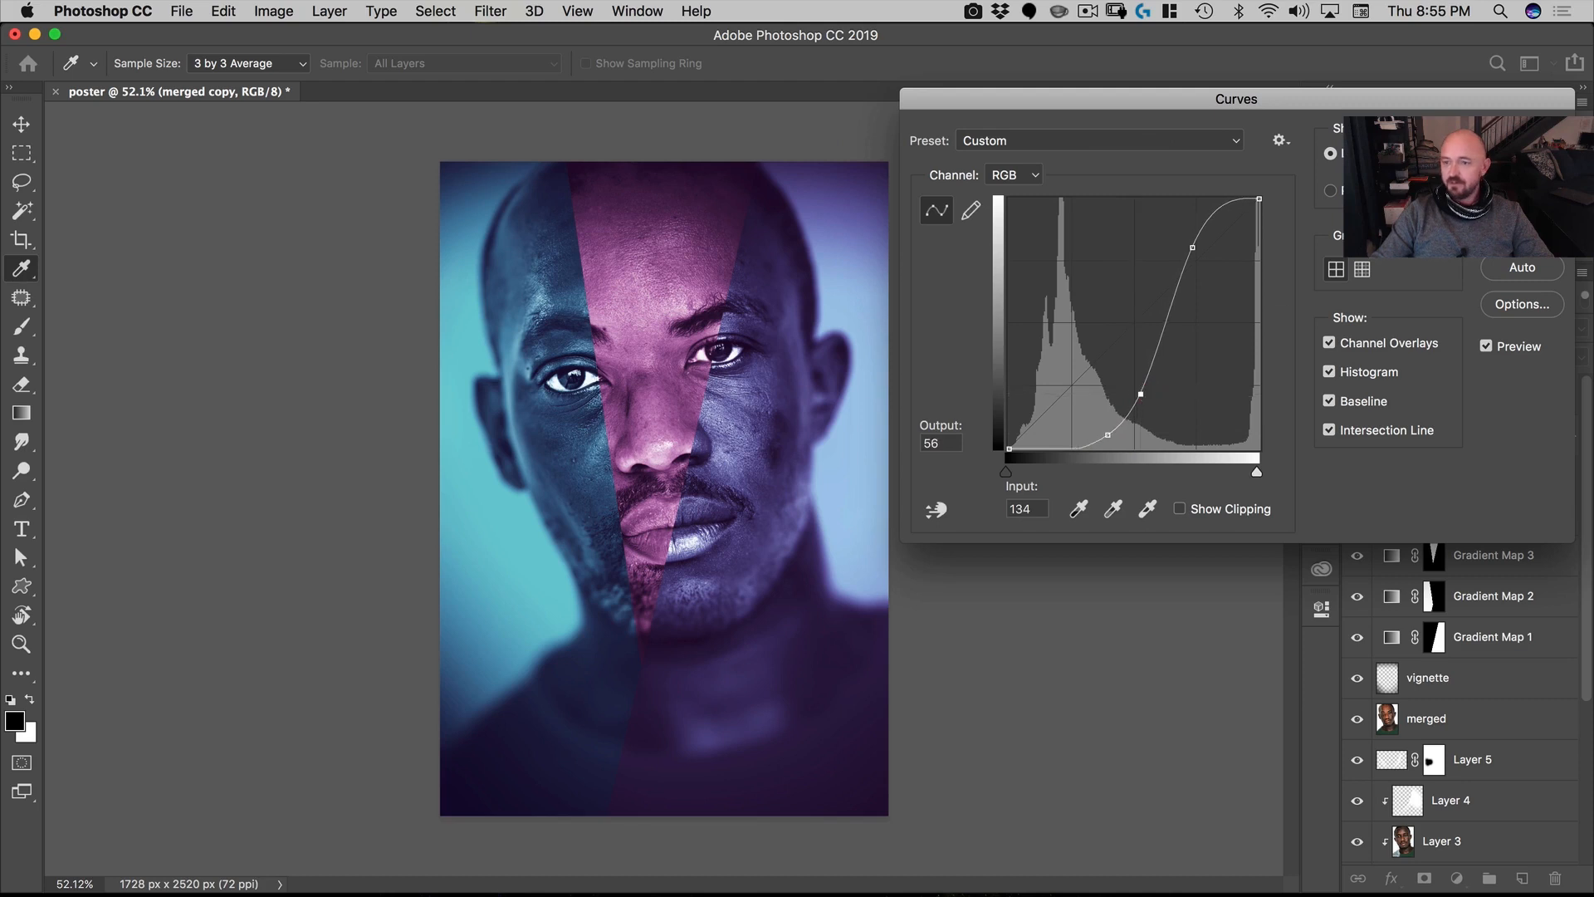
key("Return")
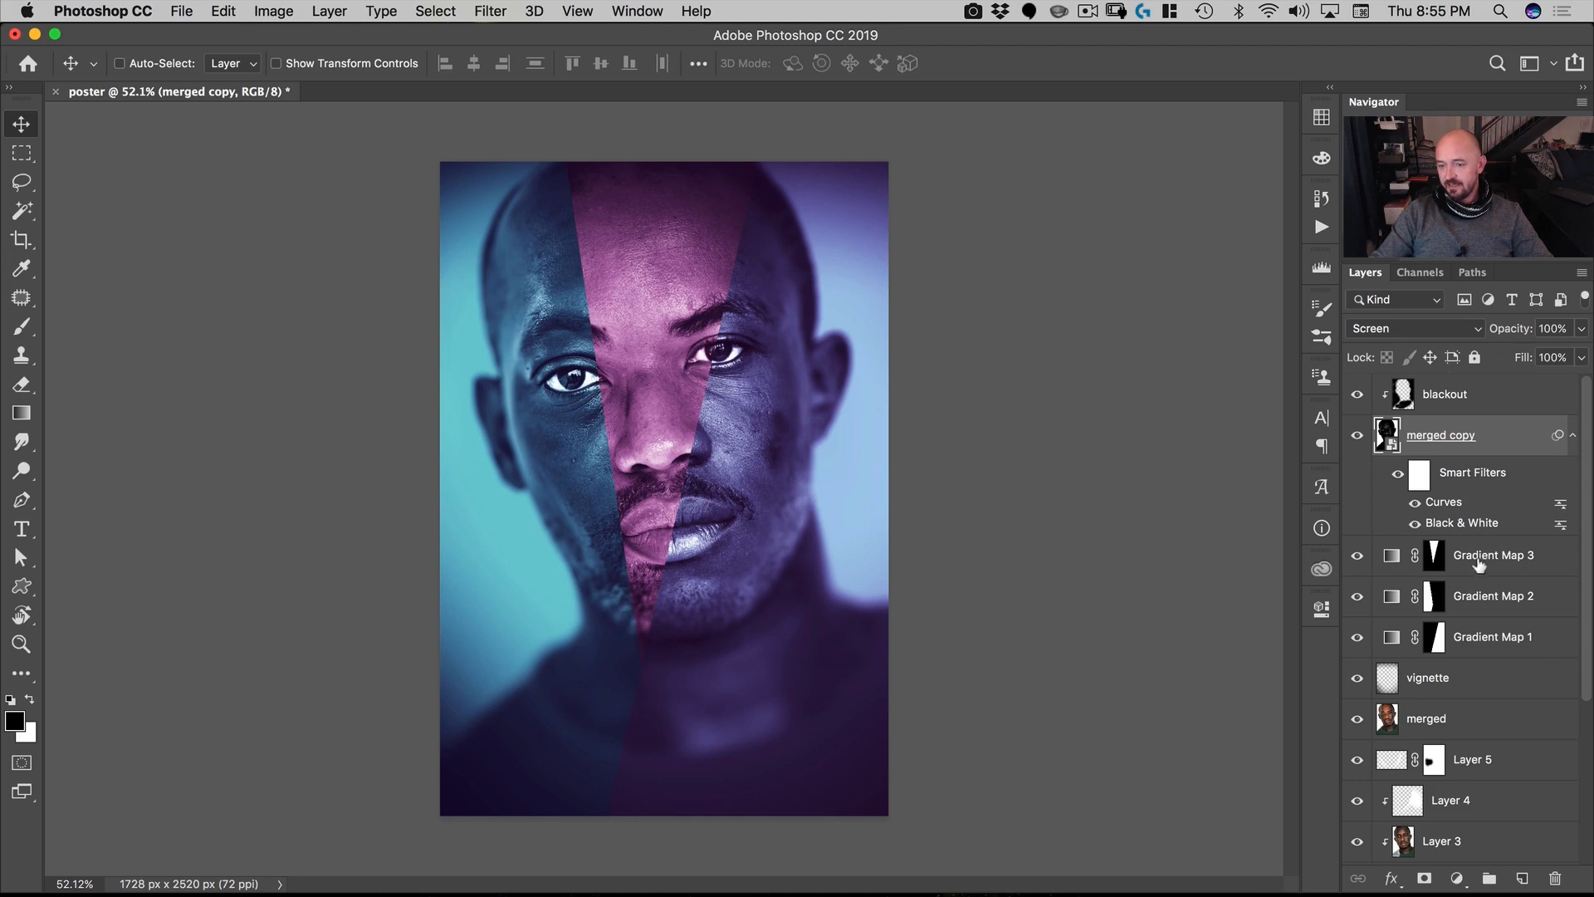
Step: Add a Curves adjustment layer directly above the vignette layer and darken the midtones with a point at input 101, output 83
left_click(1463, 680)
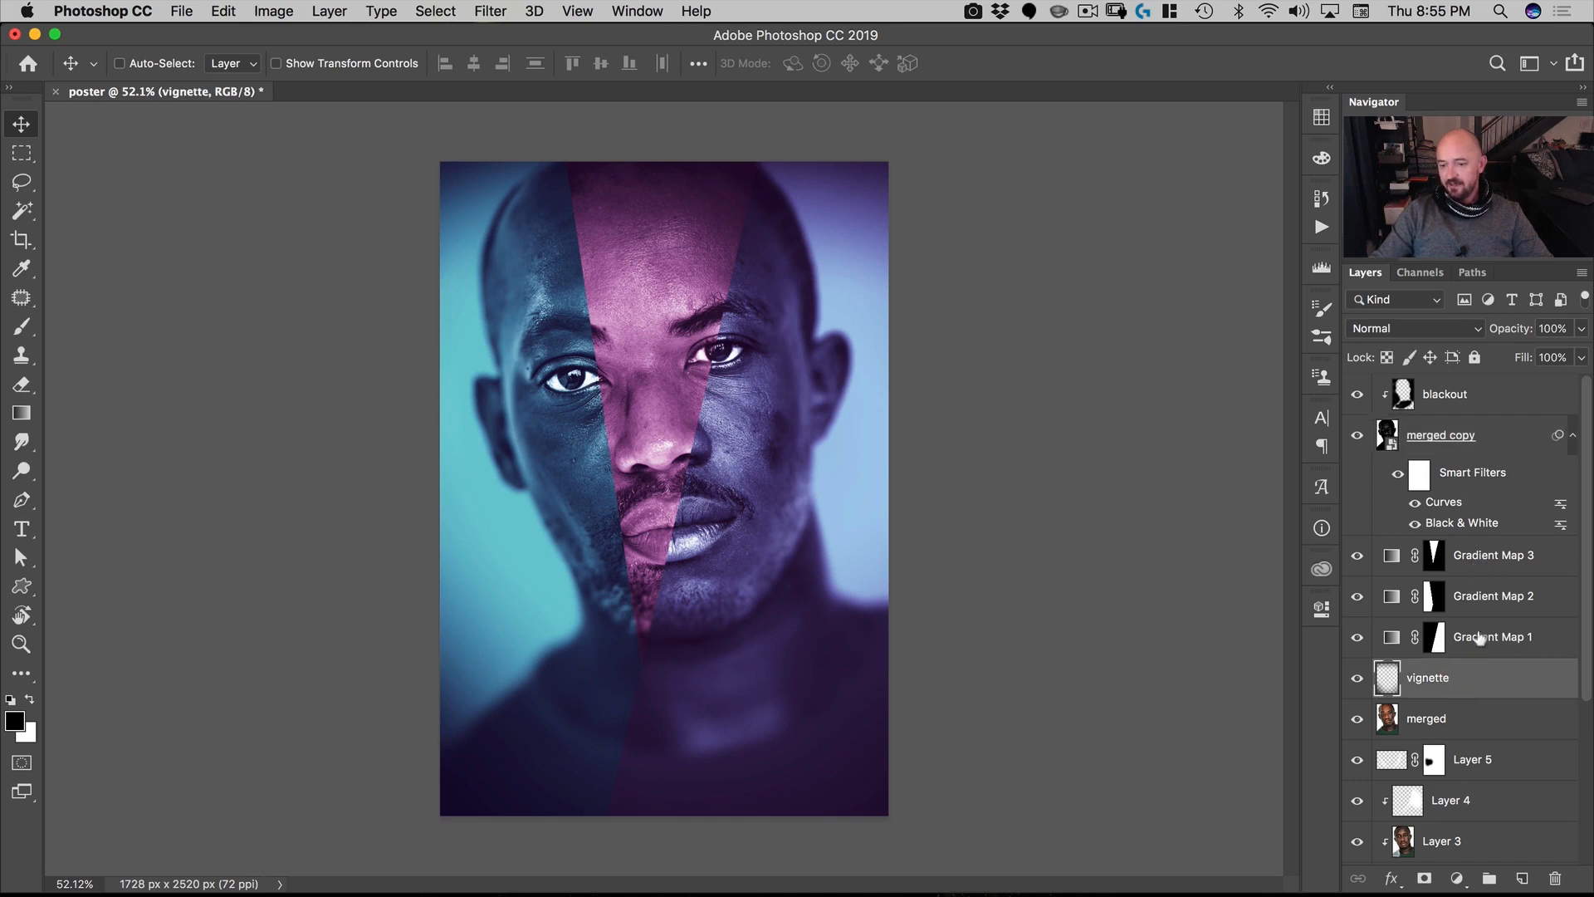
left_click(1456, 878)
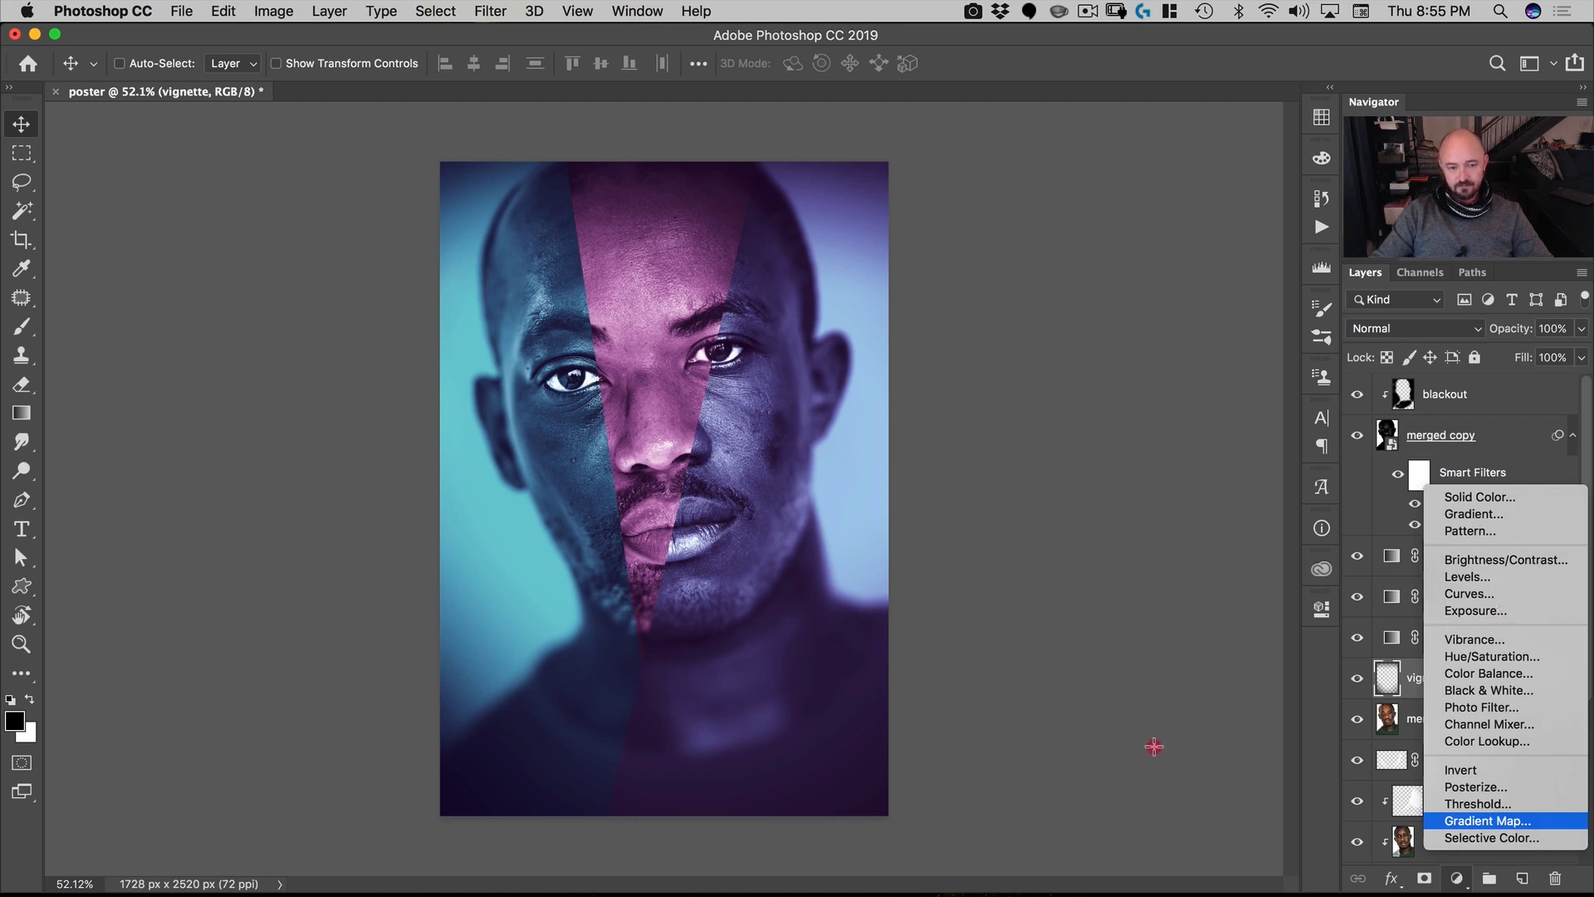
left_click_drag(1154, 746, 1154, 748)
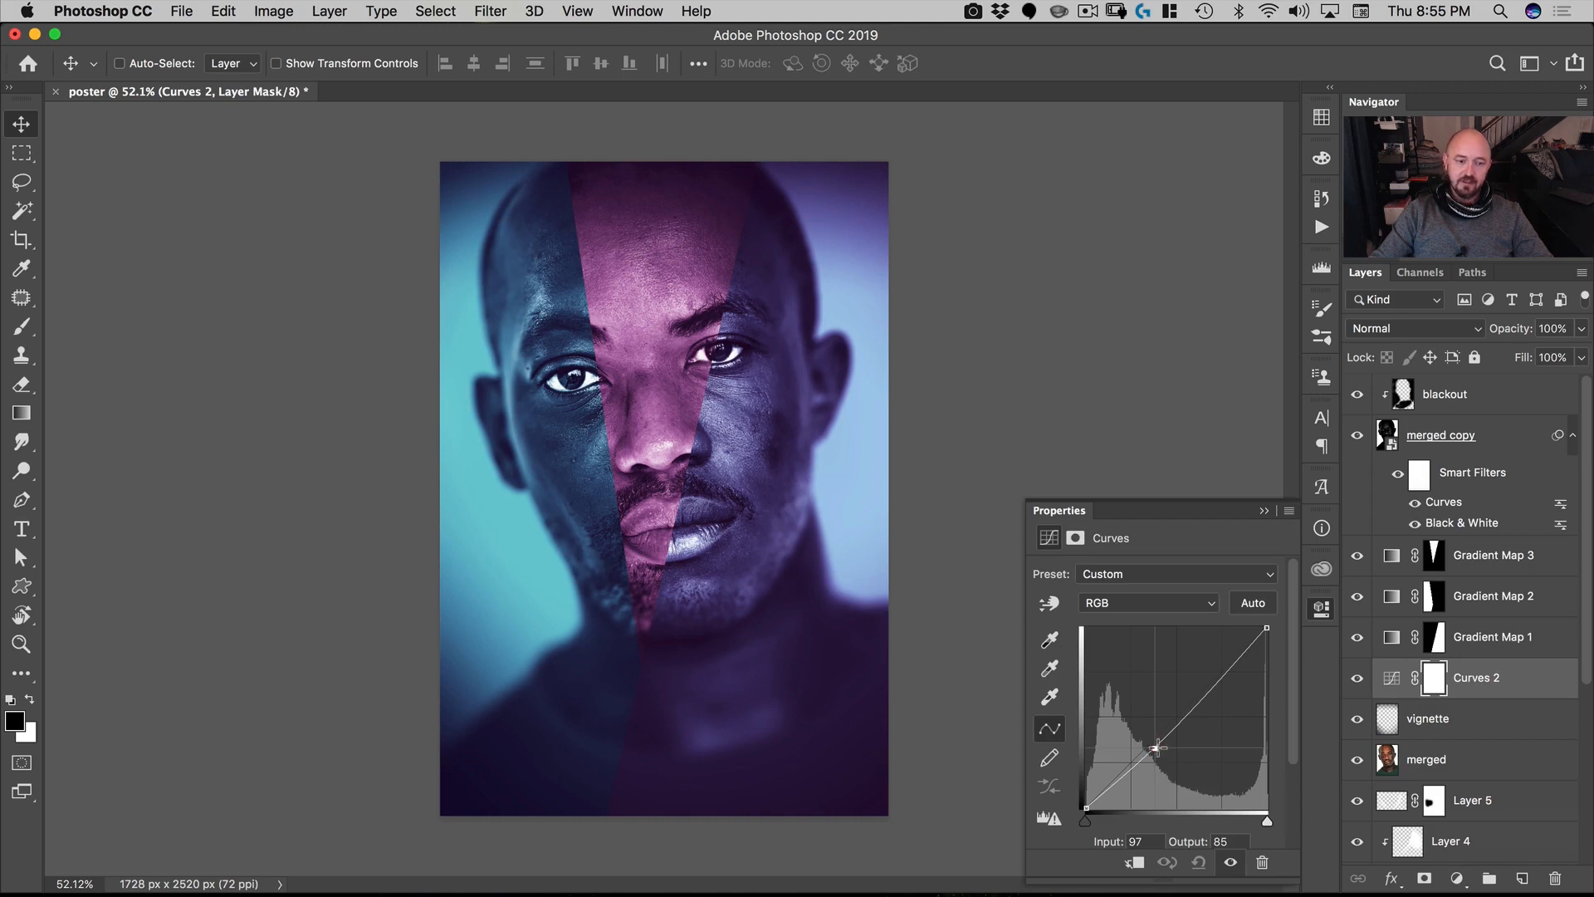
left_click_drag(1155, 748, 1158, 749)
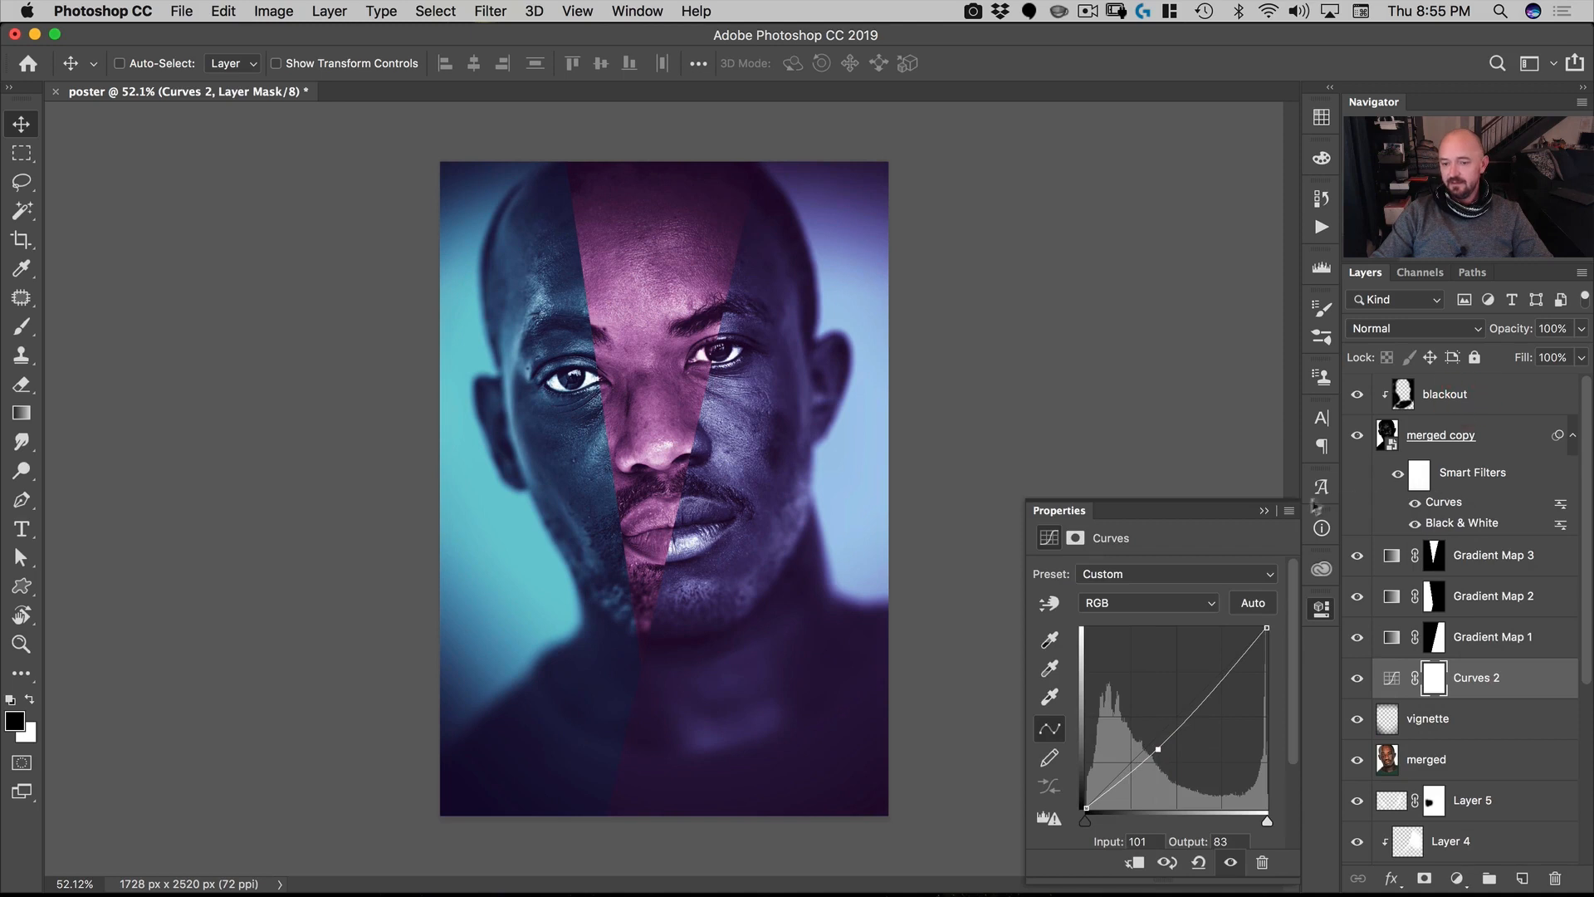
left_click(1320, 606)
Step: Add a Curves adjustment above the blackout layer, darken the deepest shadows to input 16, output 10, and compare the portrait with and without it
key("alt+period")
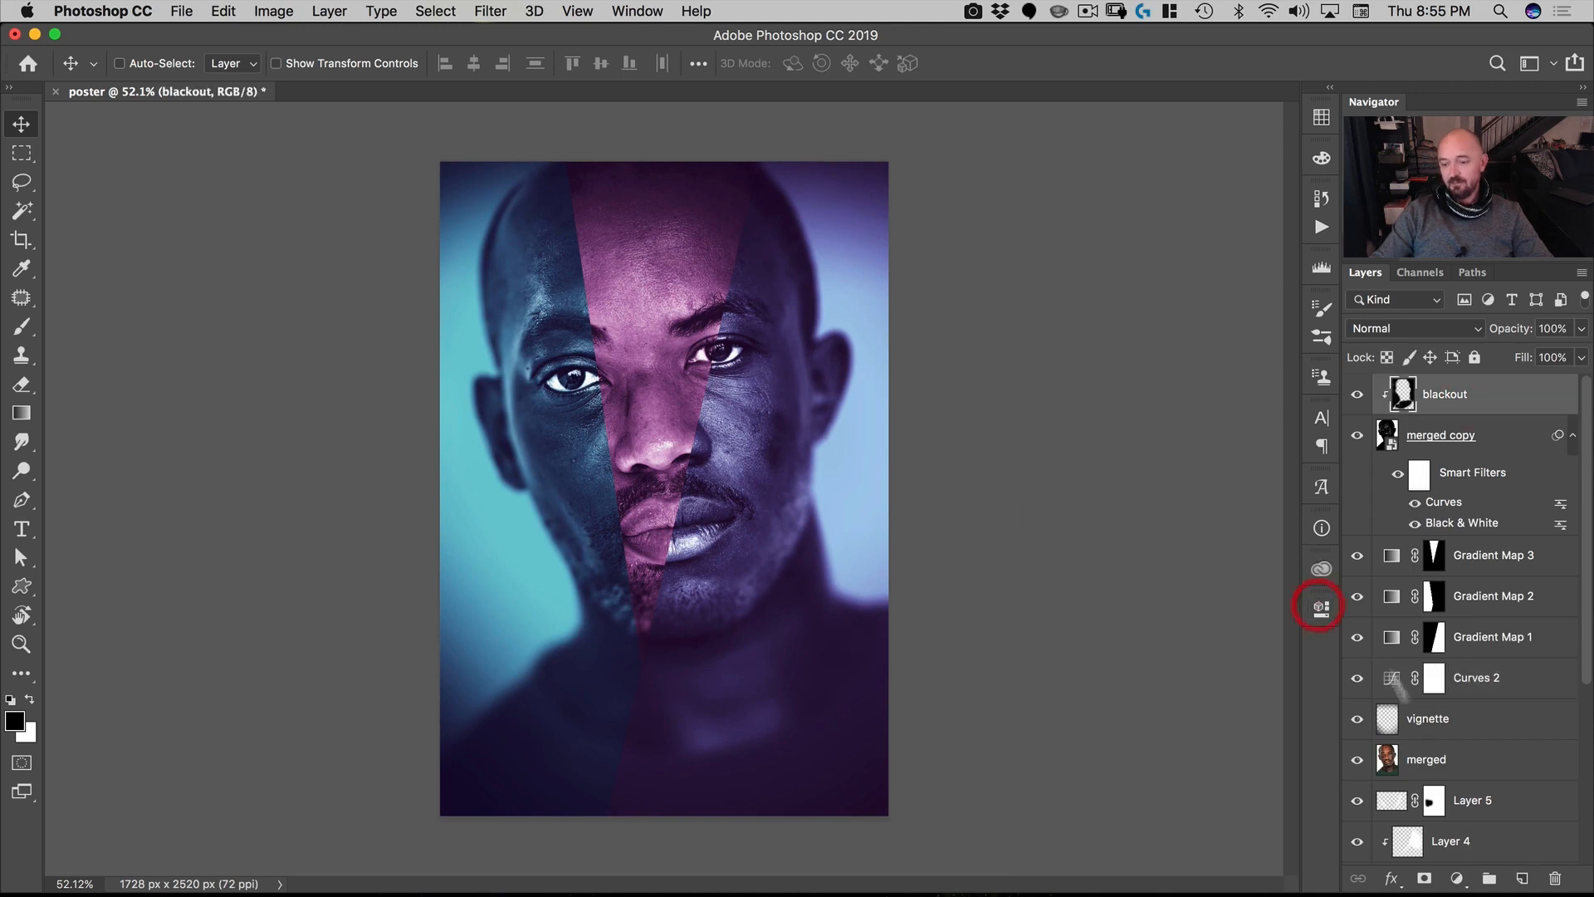
left_click(1457, 878)
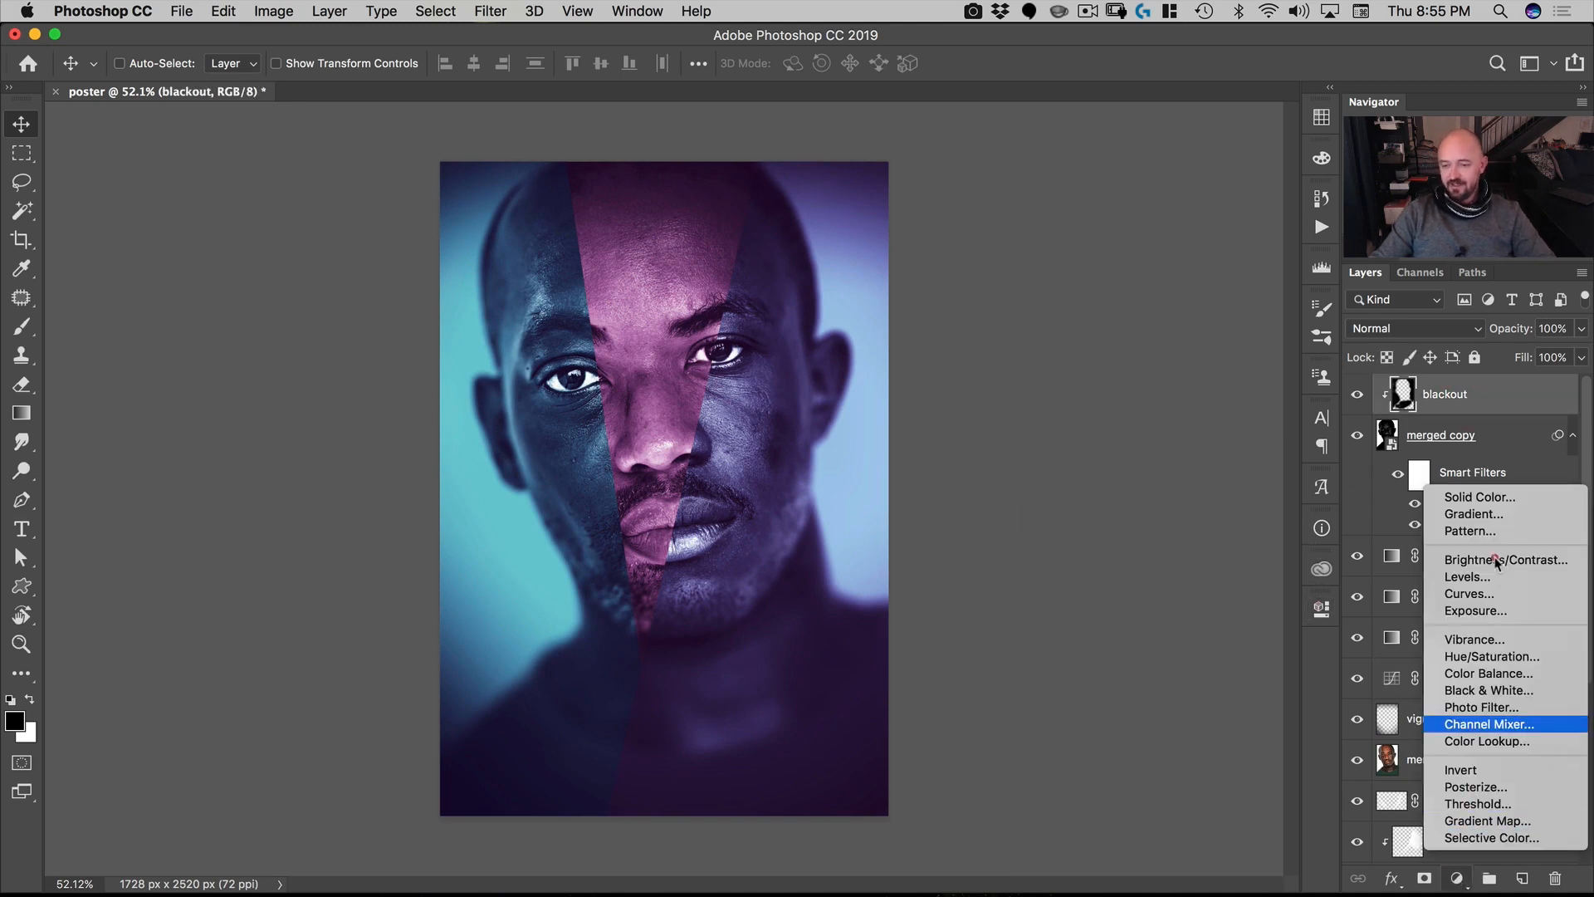
left_click(1492, 593)
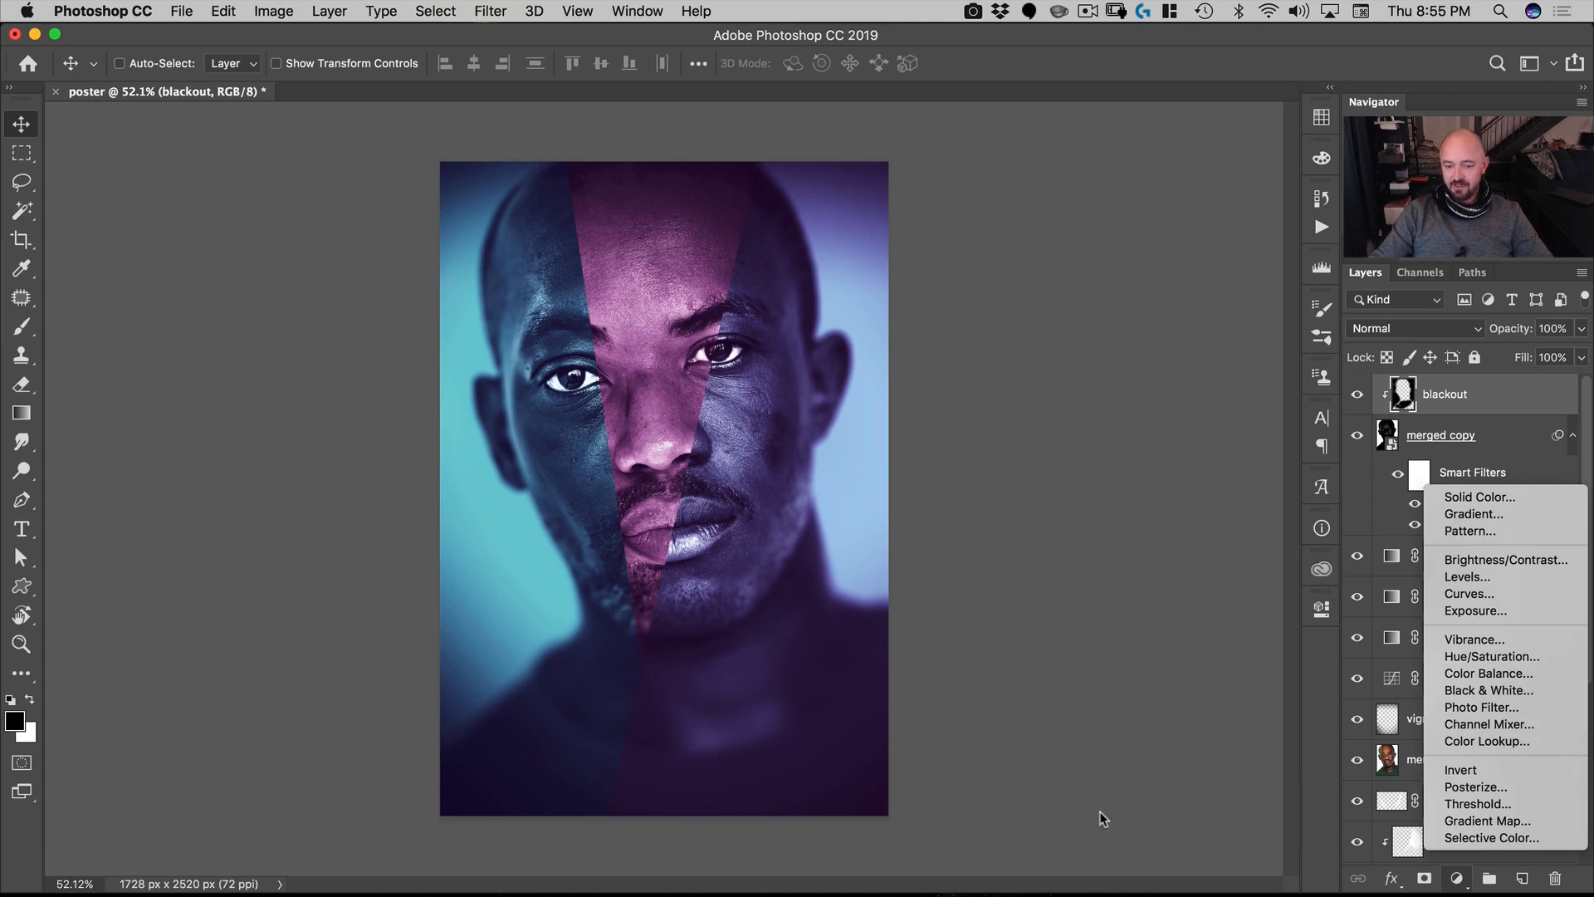
left_click_drag(1083, 821, 1092, 826)
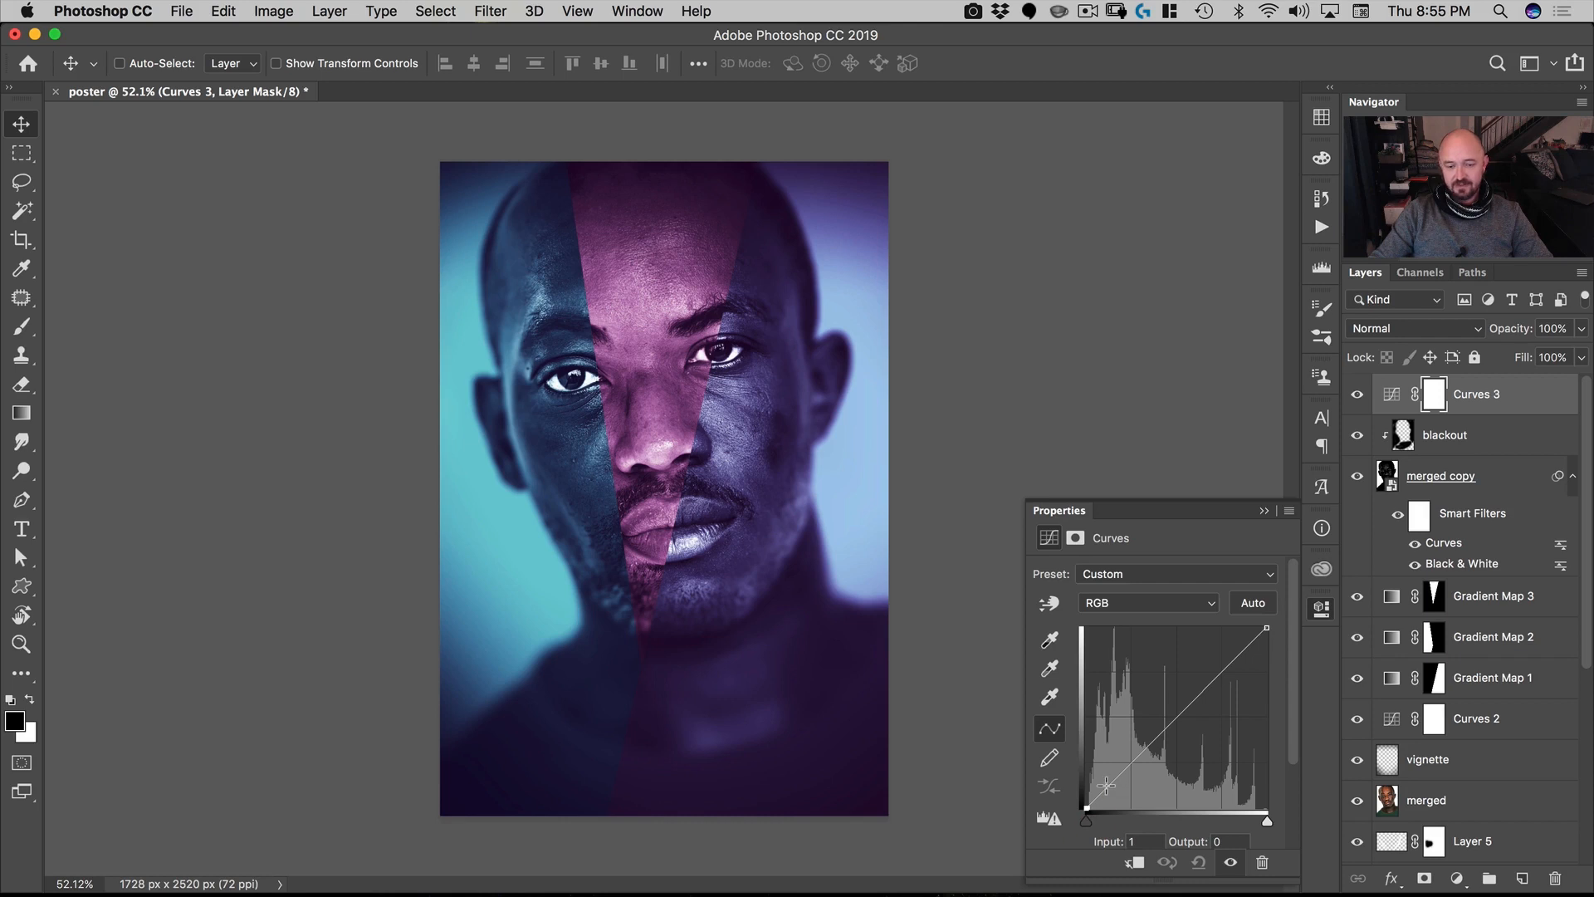
left_click_drag(1106, 787, 1137, 759)
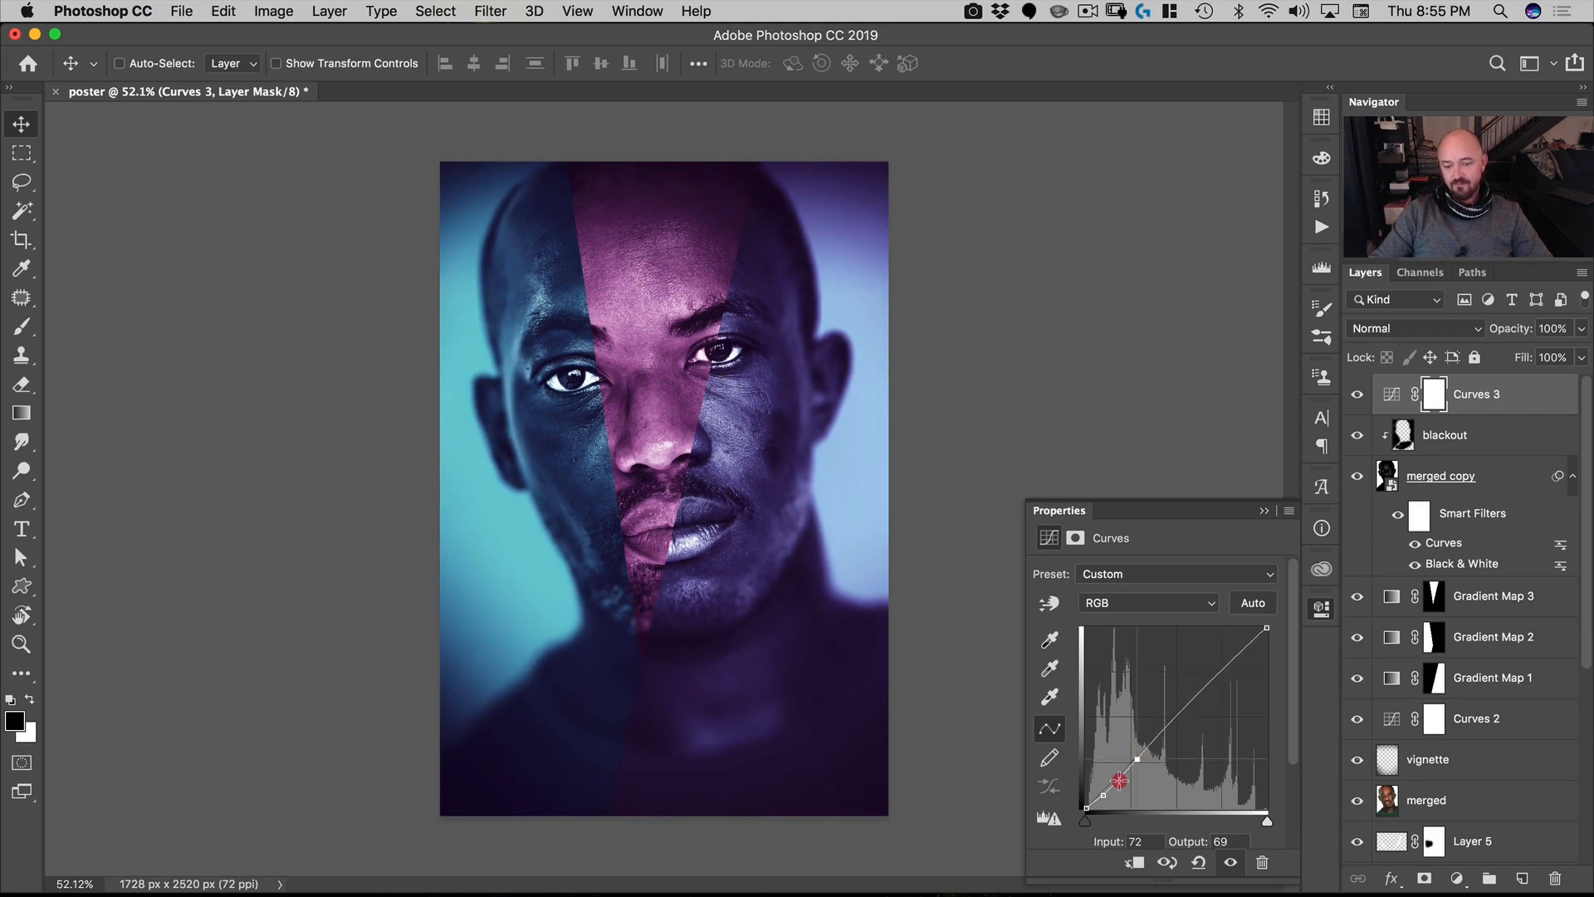
left_click(1099, 802)
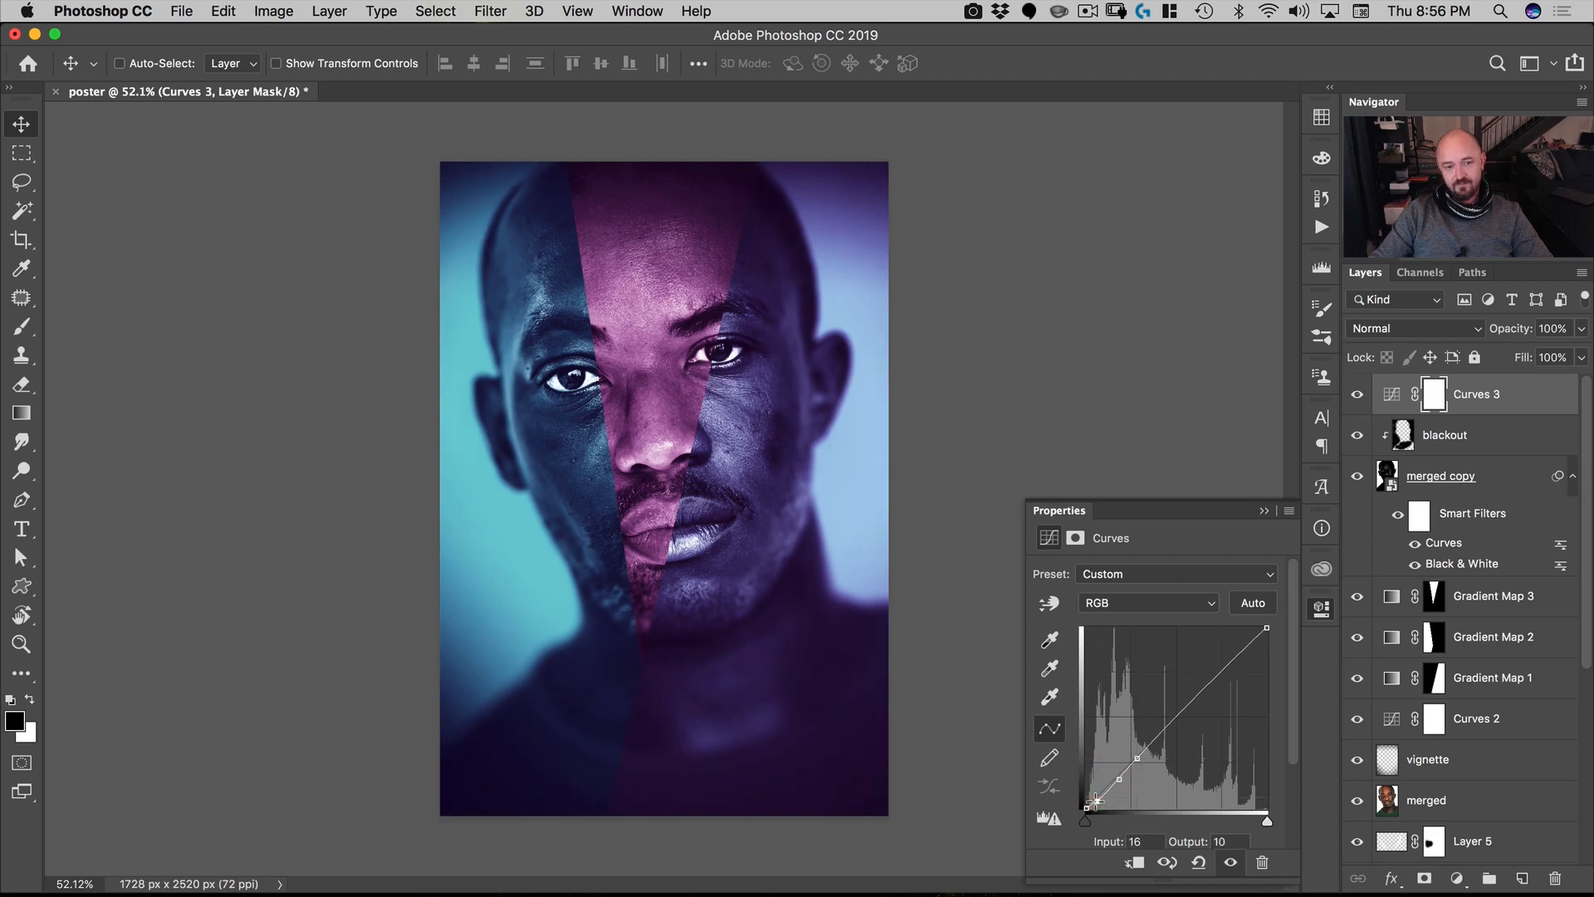
left_click(1358, 396)
left_click(1358, 396)
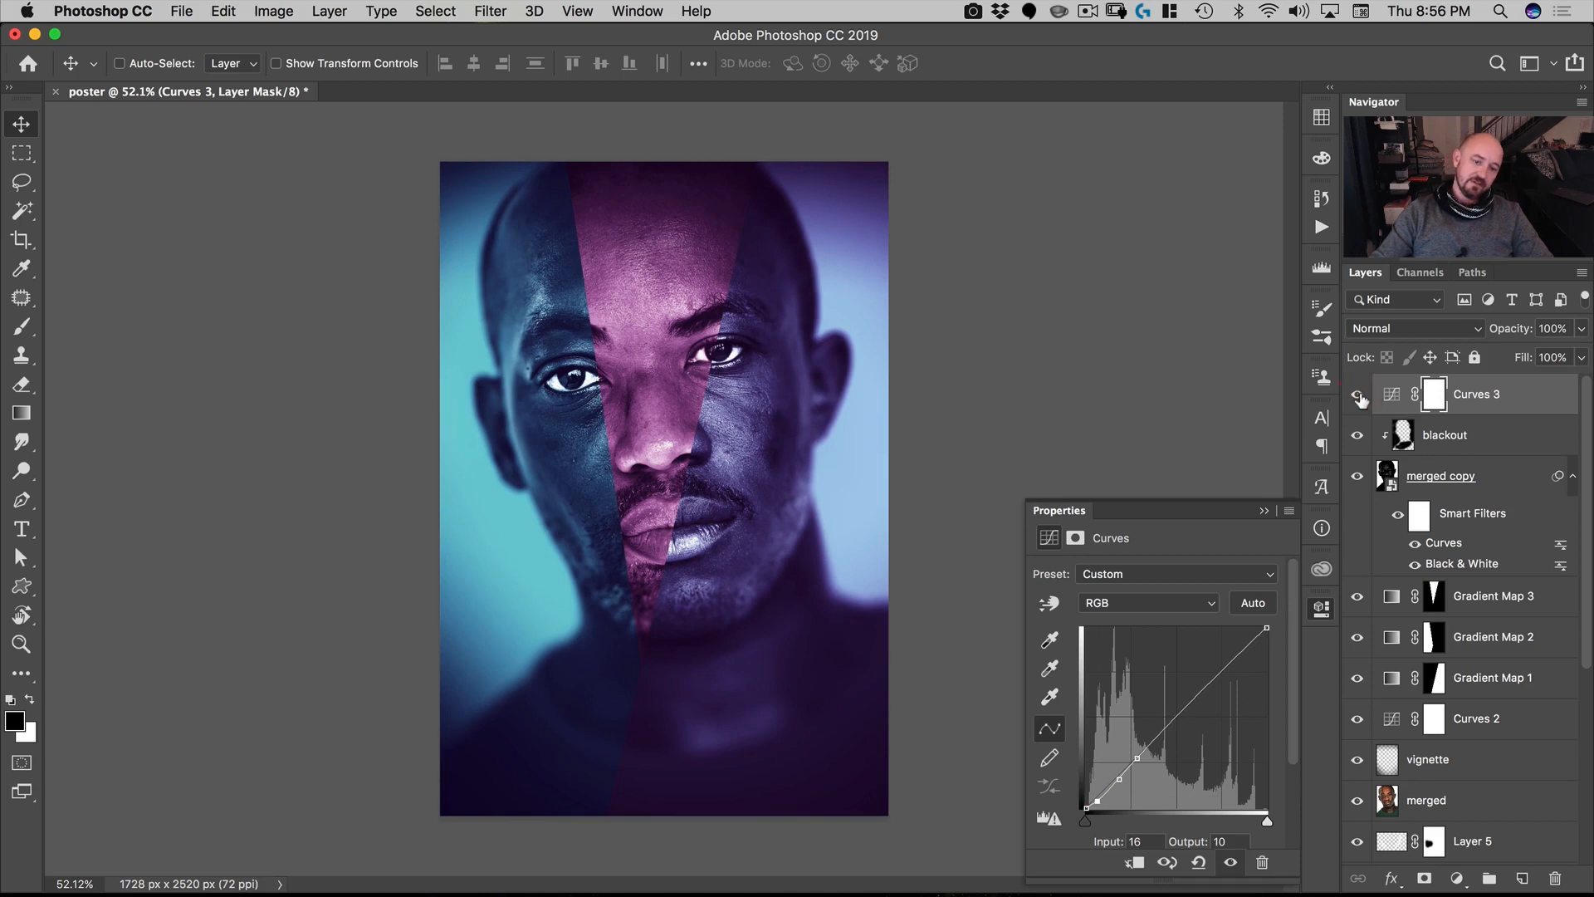
left_click(1322, 608)
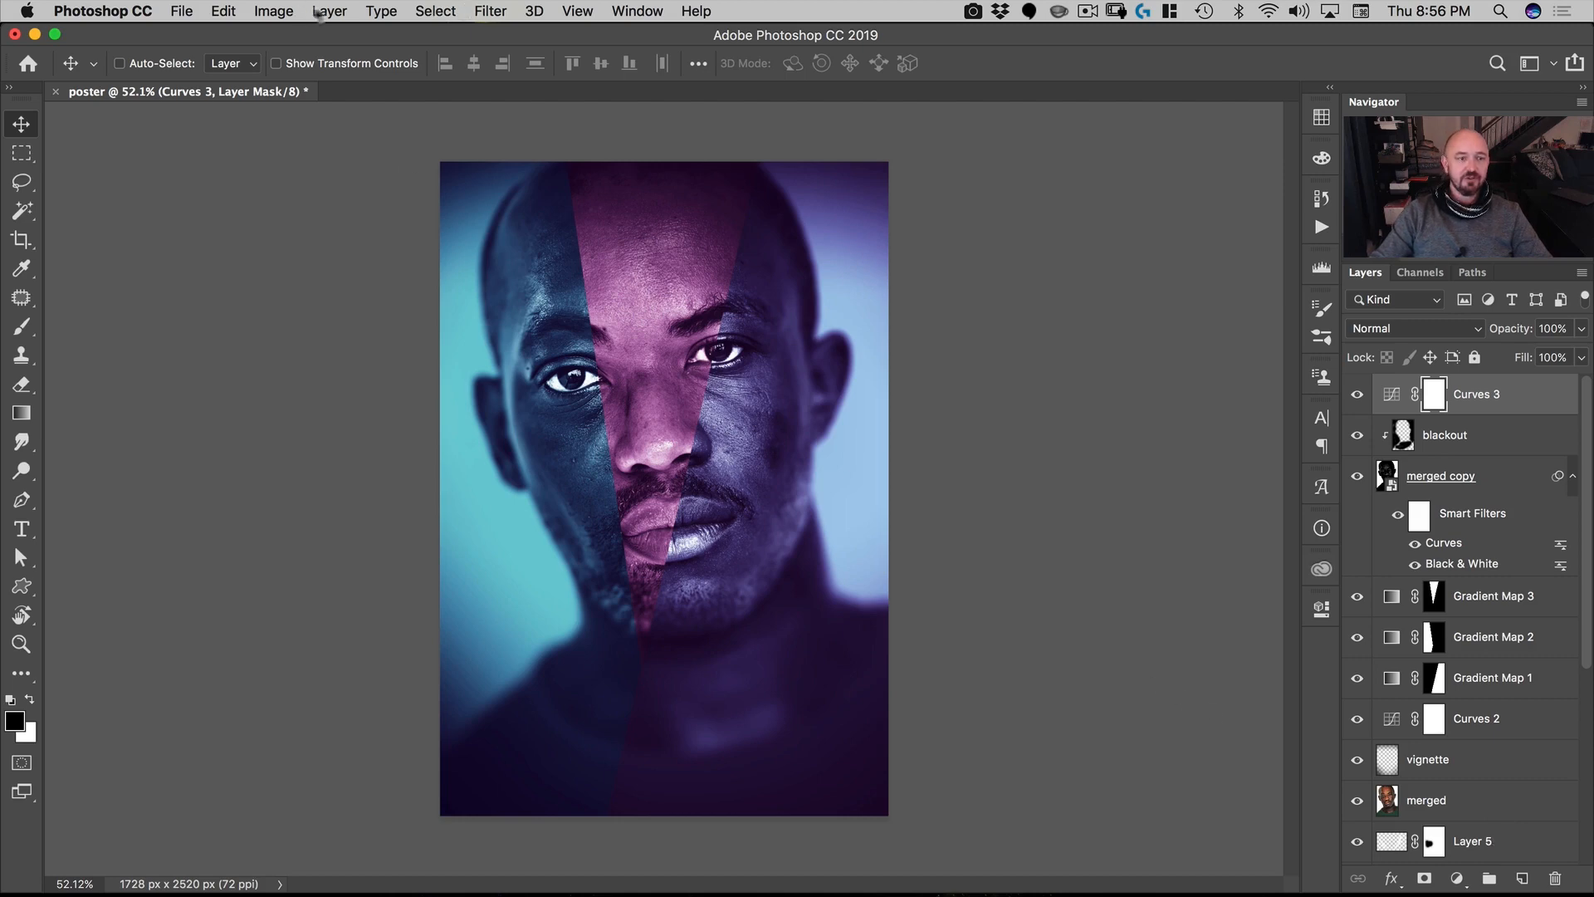
Step: Create a new layer named film grain in Overlay mode, filled with the Overlay-neutral 50% gray
left_click(325, 11)
mouse_move(336, 38)
left_click(615, 41)
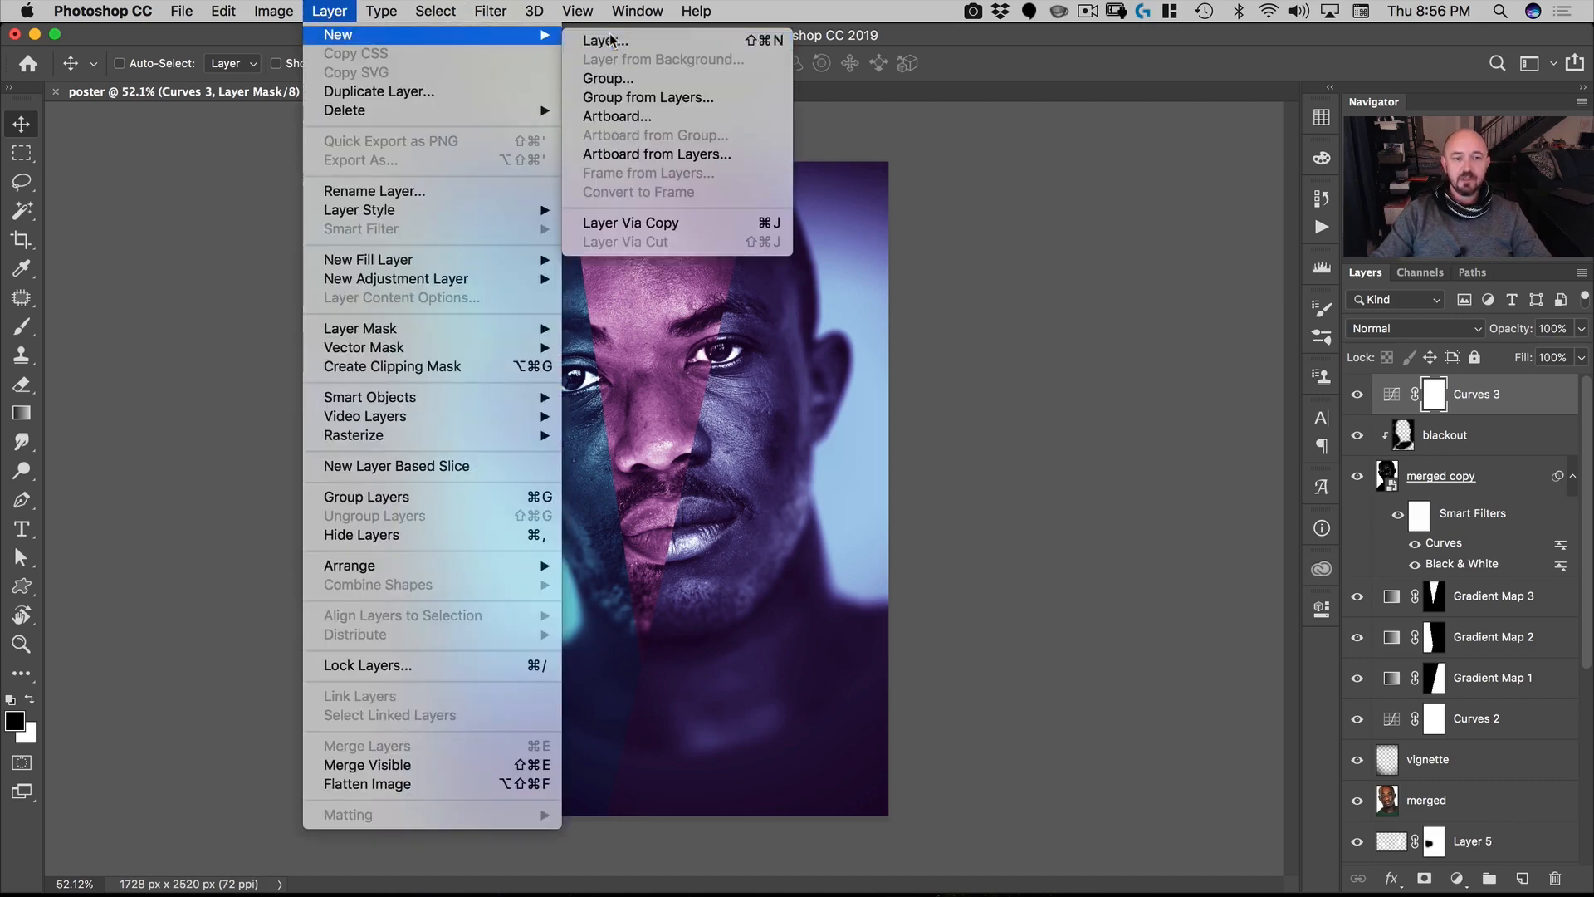
left_click(886, 328)
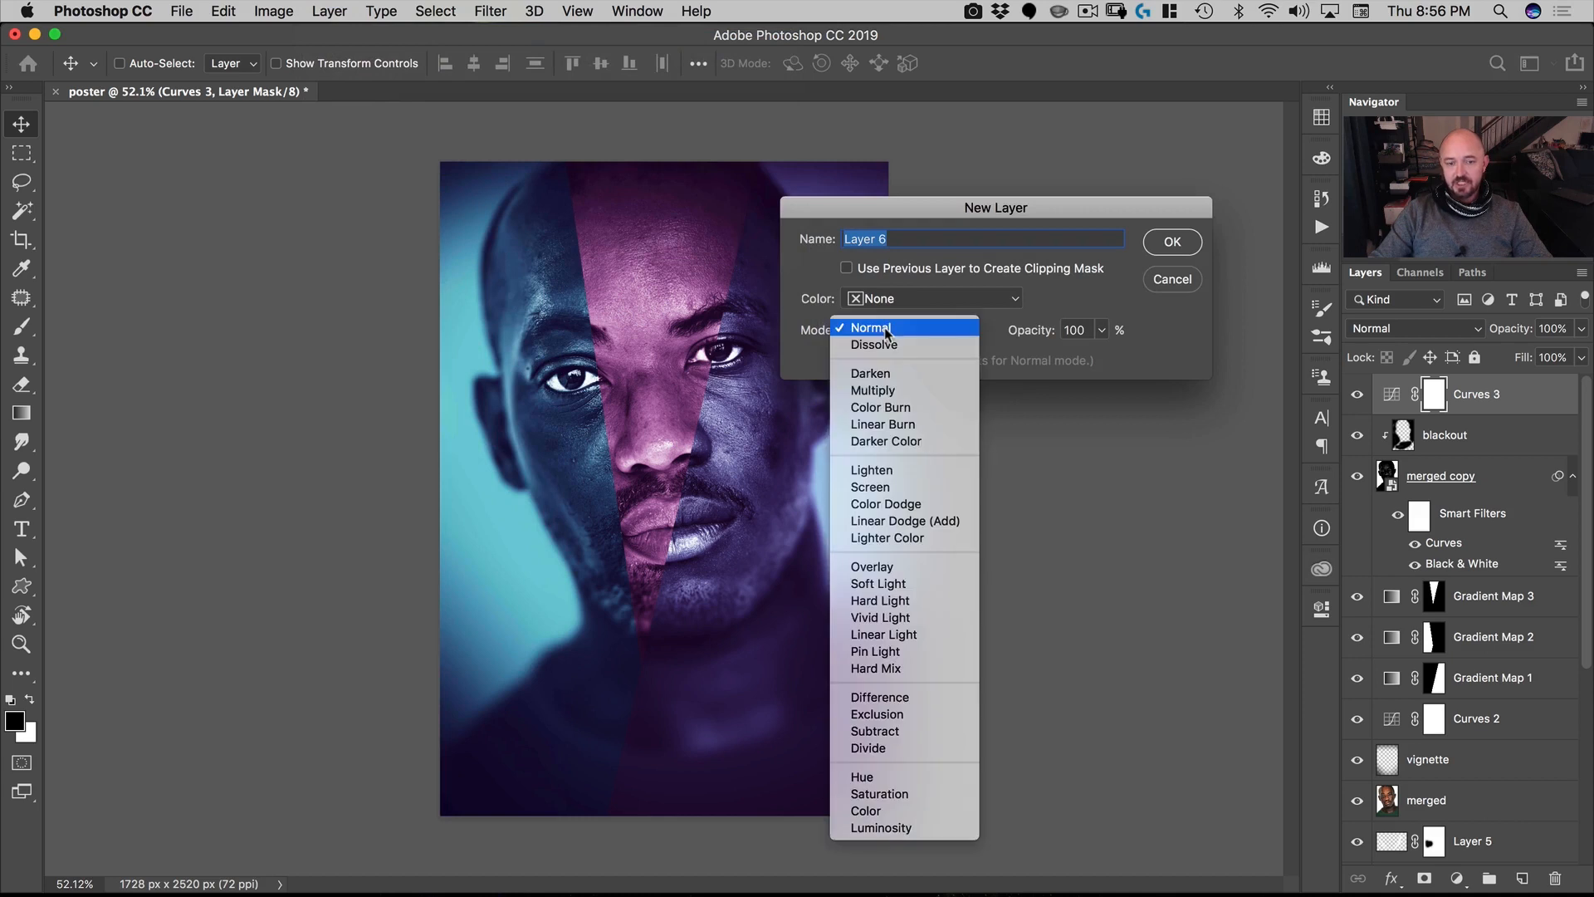
left_click(920, 567)
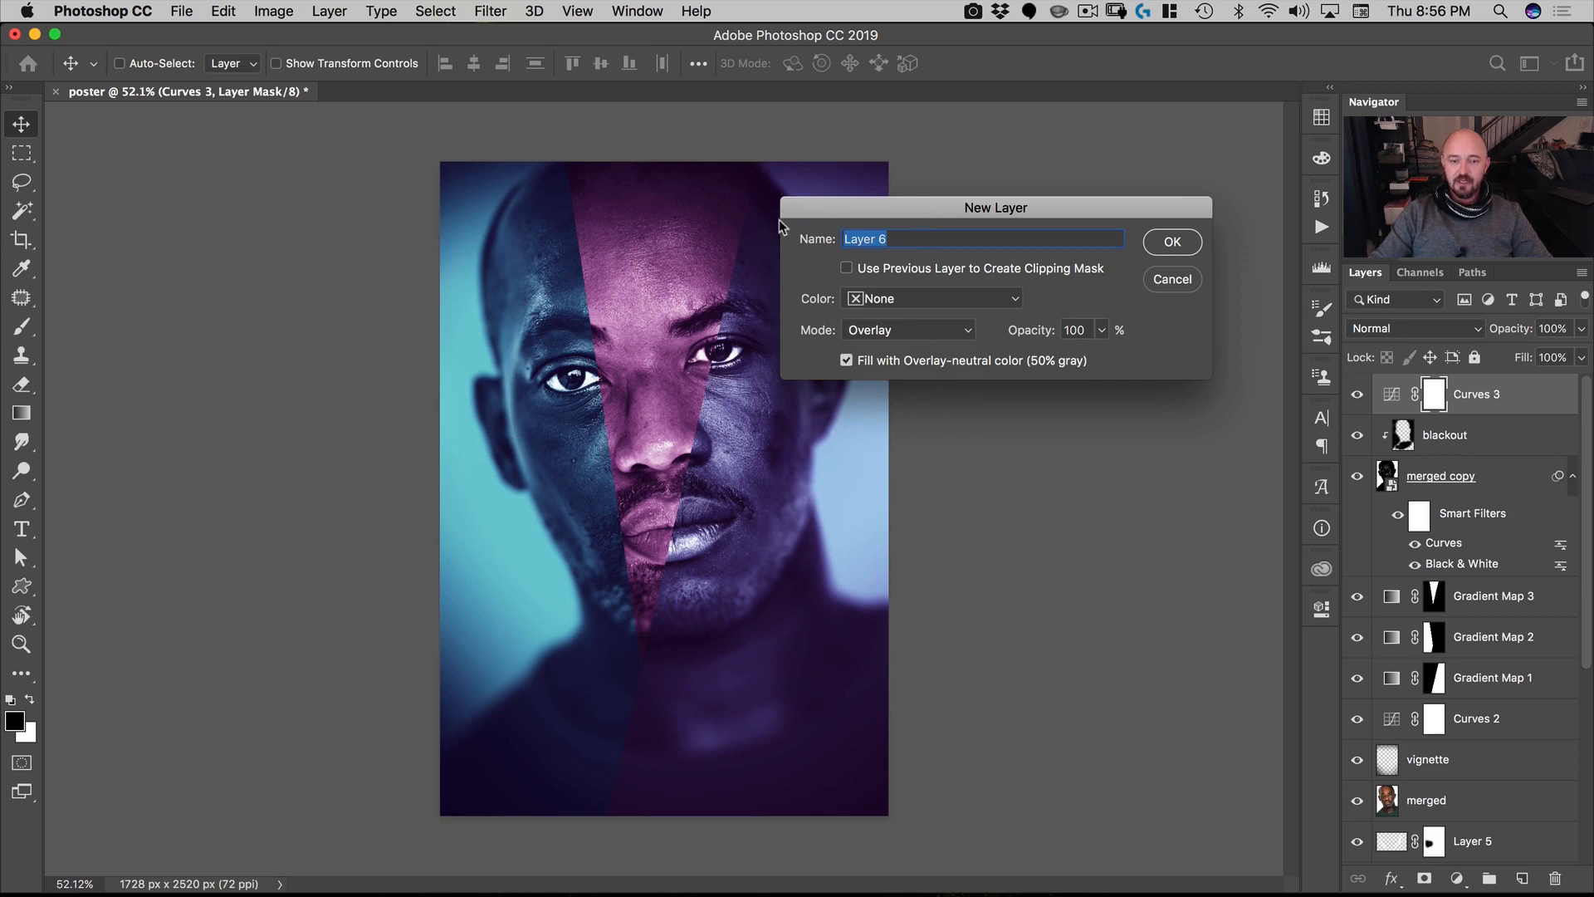
type("noise")
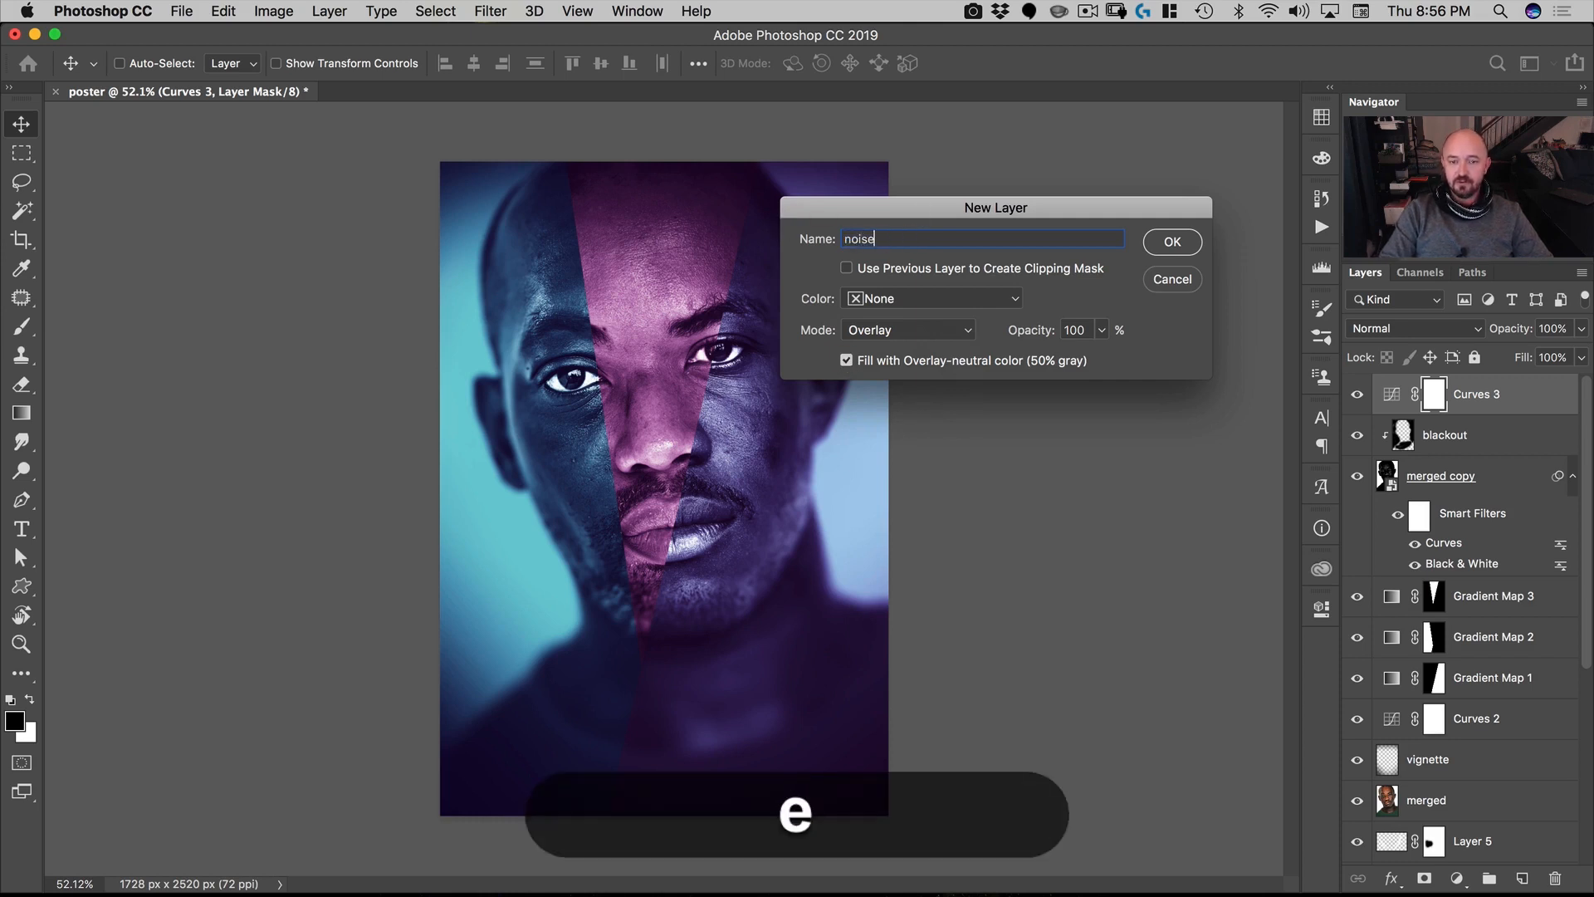
key("super+a")
type("film grain")
key("Return")
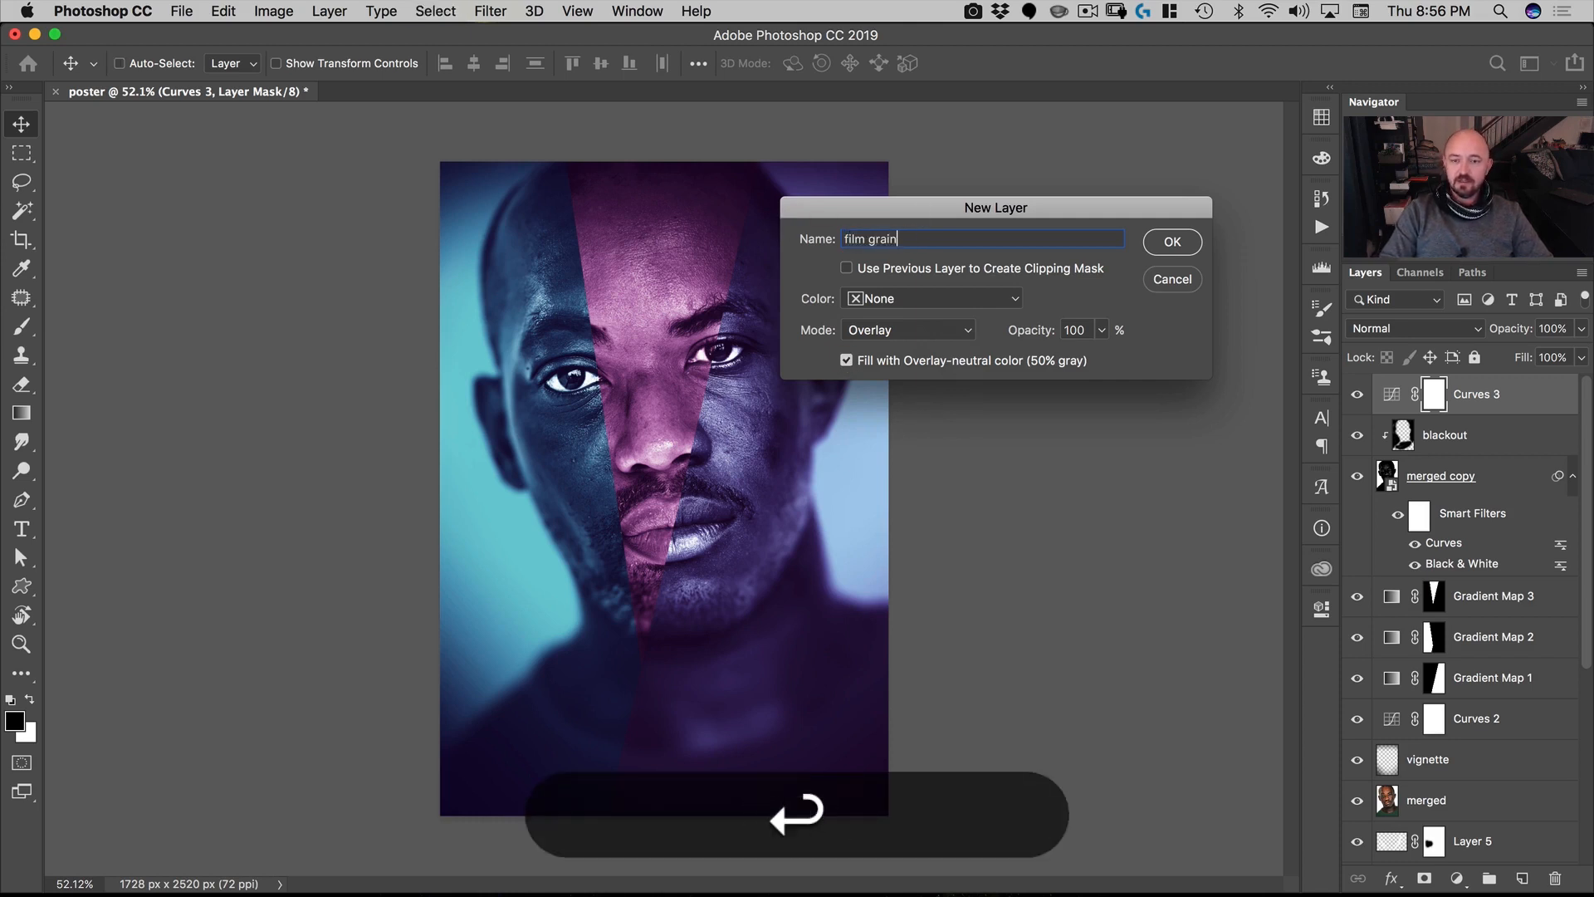
Step: Apply Add Noise to the film grain layer with a 12% amount, Gaussian distribution and Monochromatic enabled
left_click(489, 12)
mouse_move(509, 310)
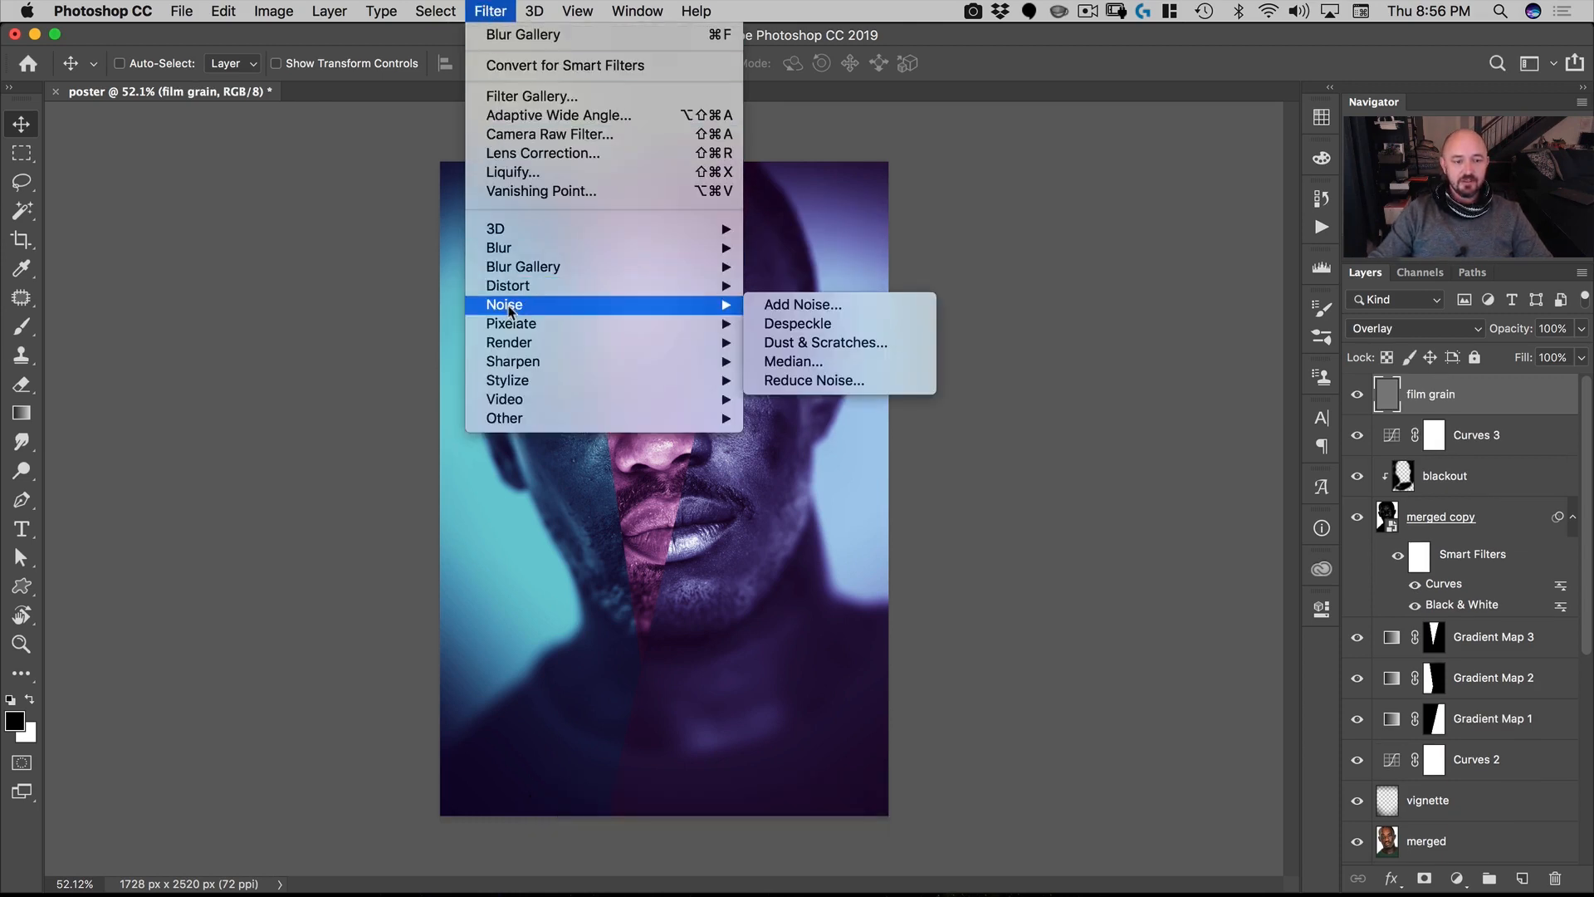
left_click(835, 308)
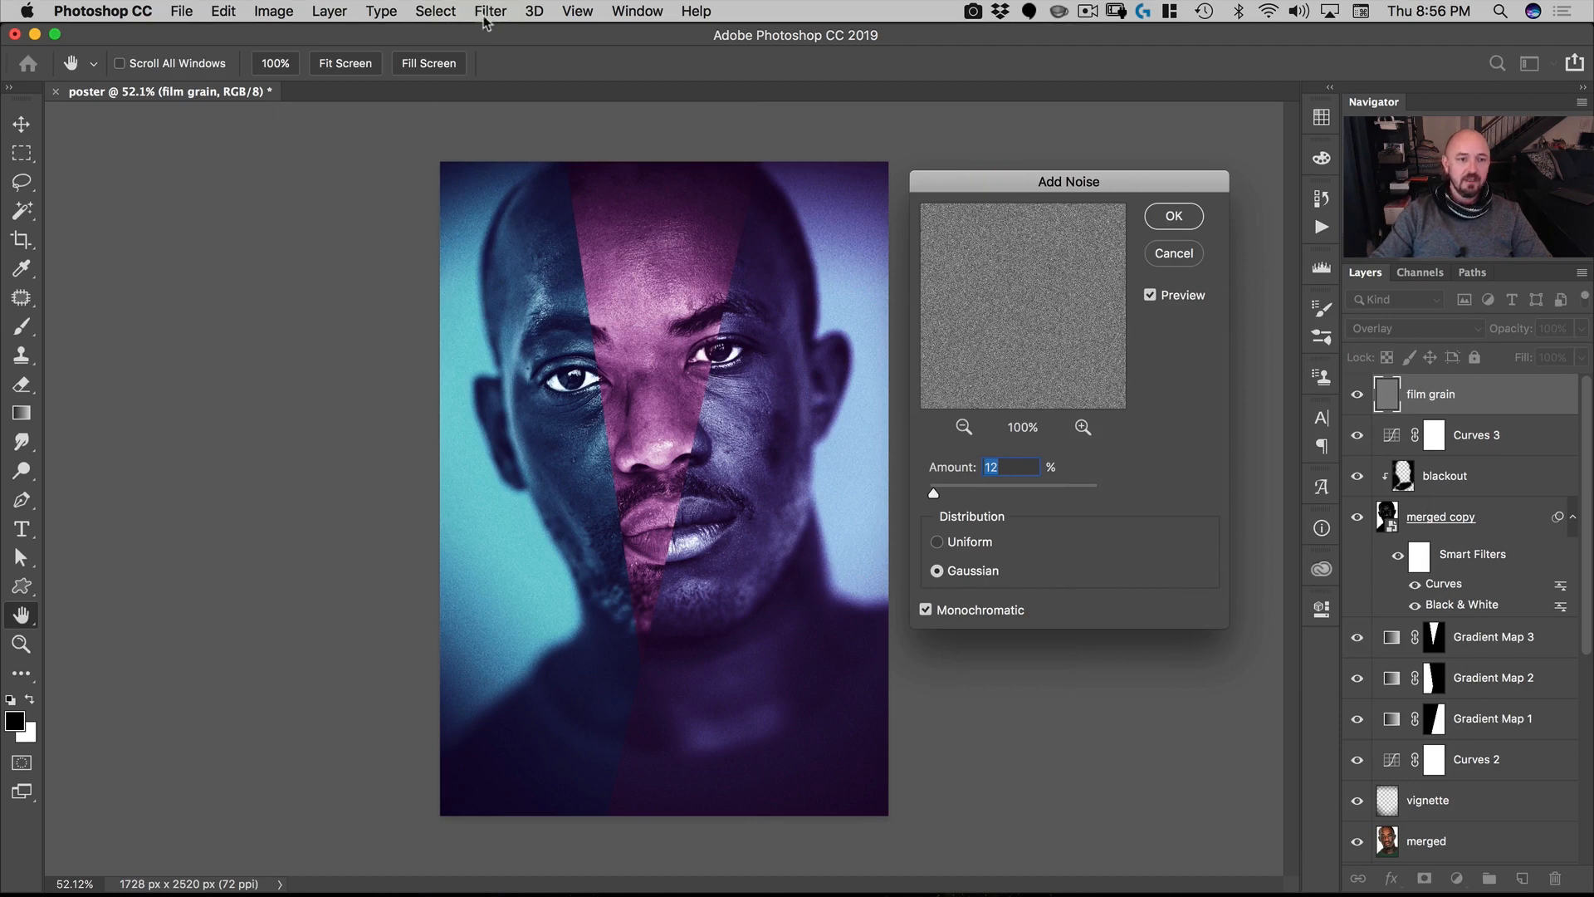
key("Return")
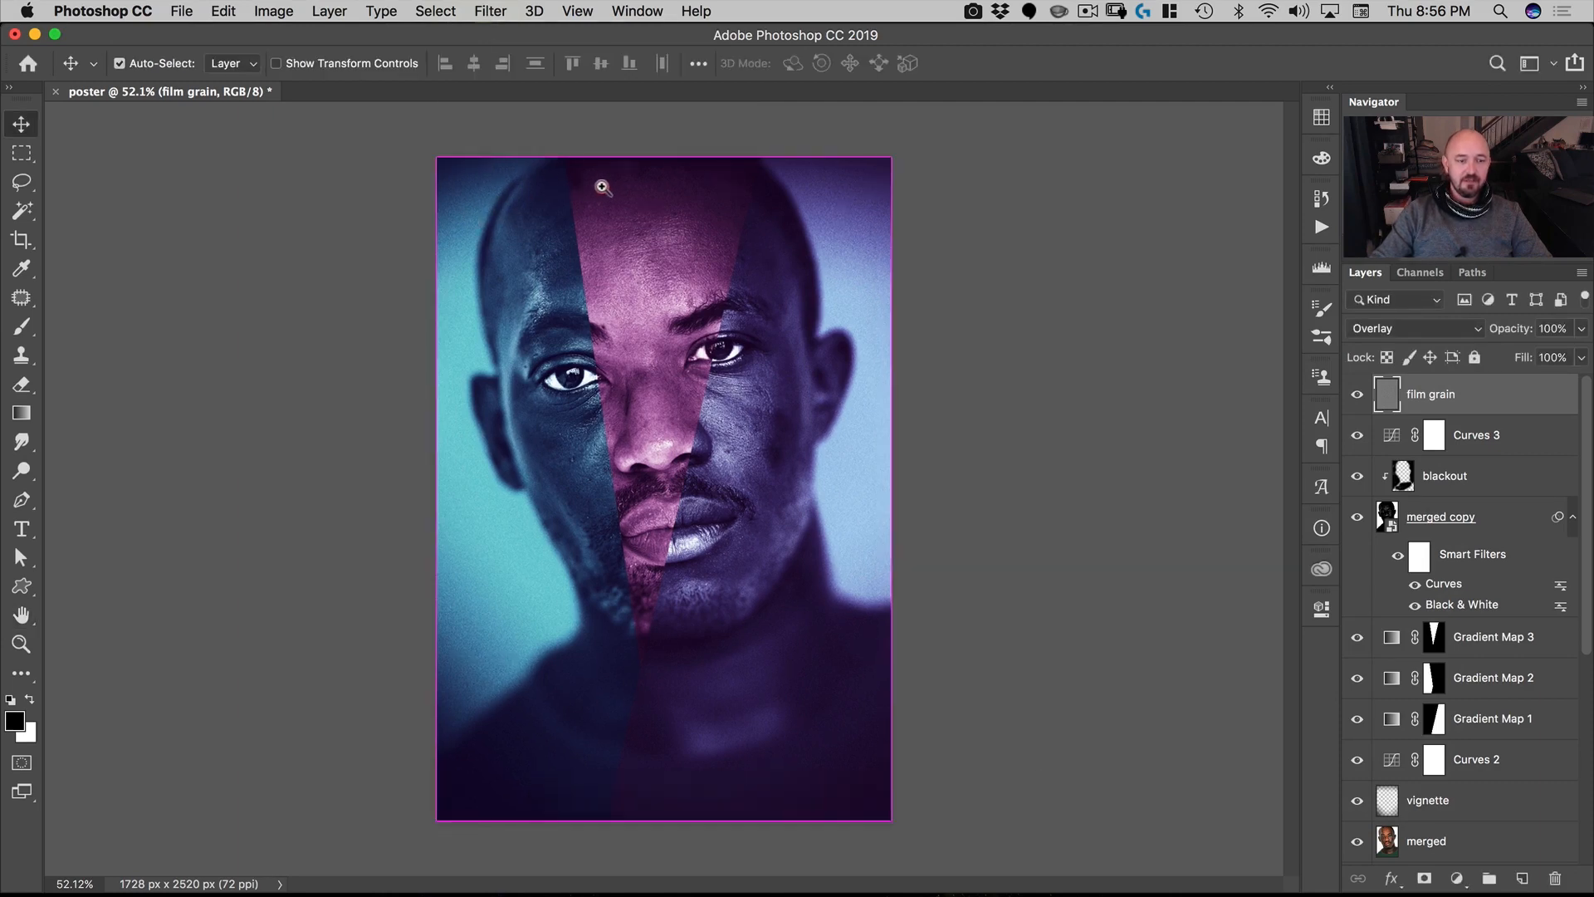
Step: Soften the noise on the film grain layer by applying the basic Blur filter twice
left_click_drag(448, 281, 631, 276)
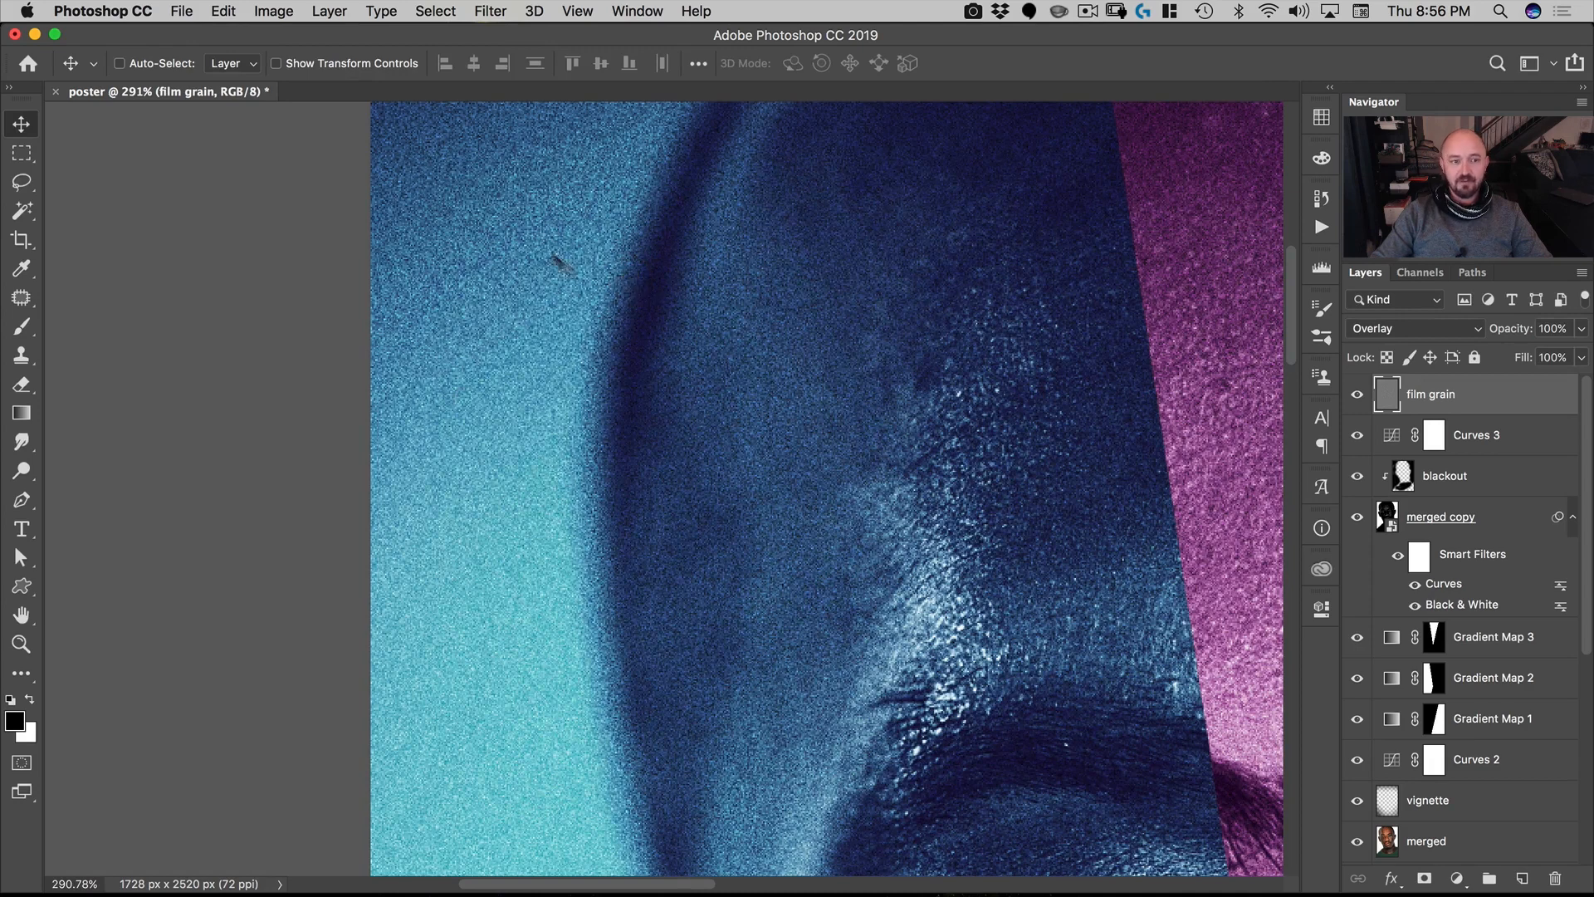
left_click(488, 12)
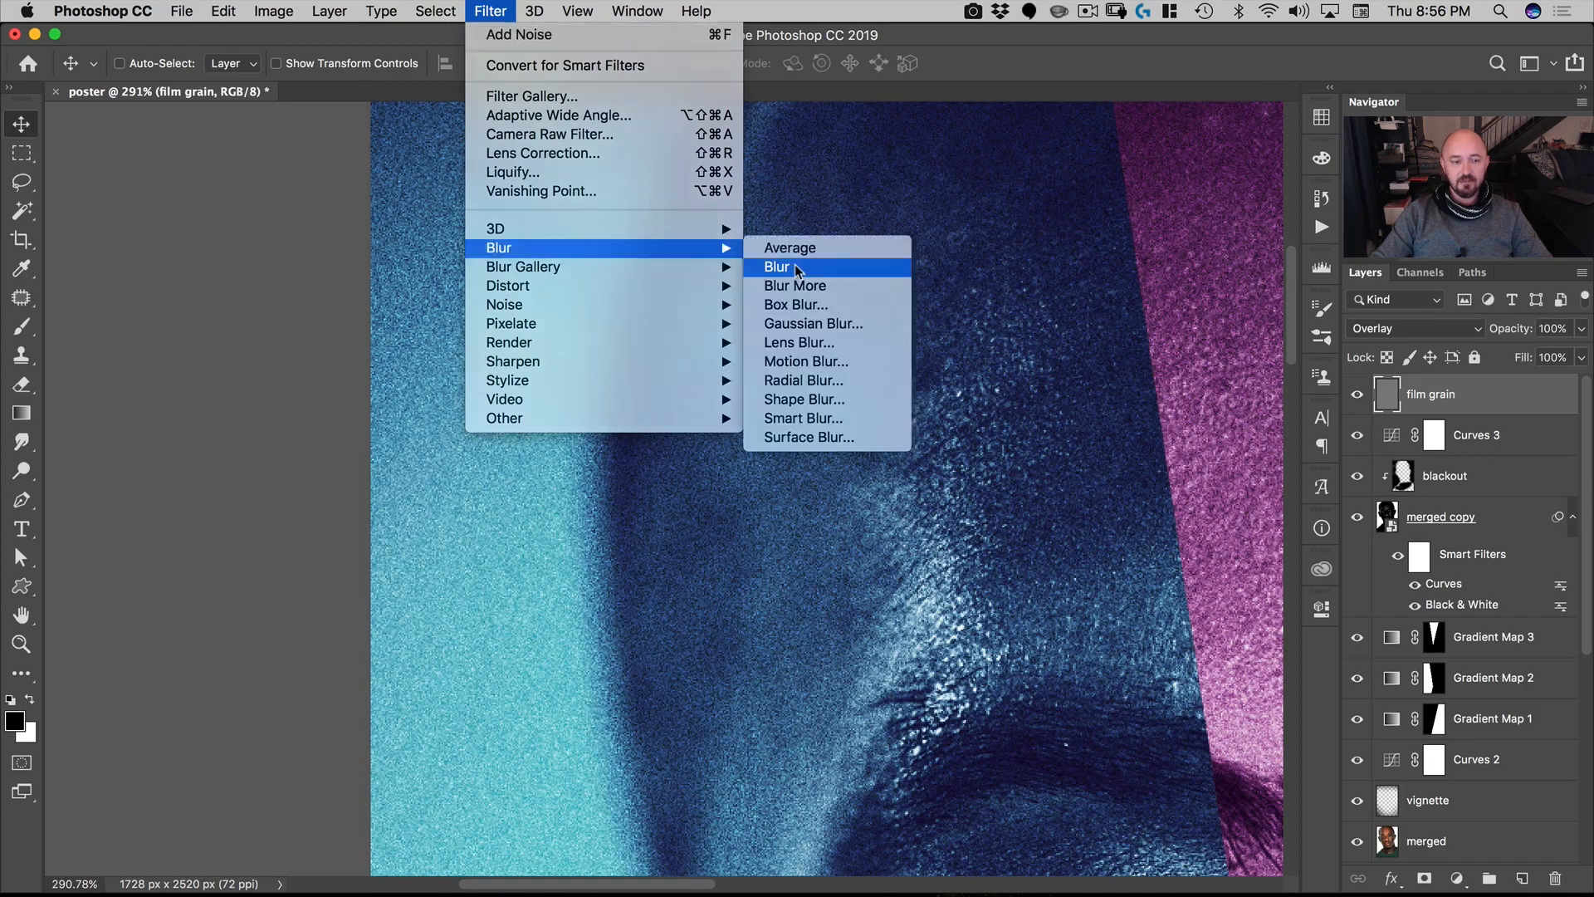
left_click(794, 264)
key("super+f")
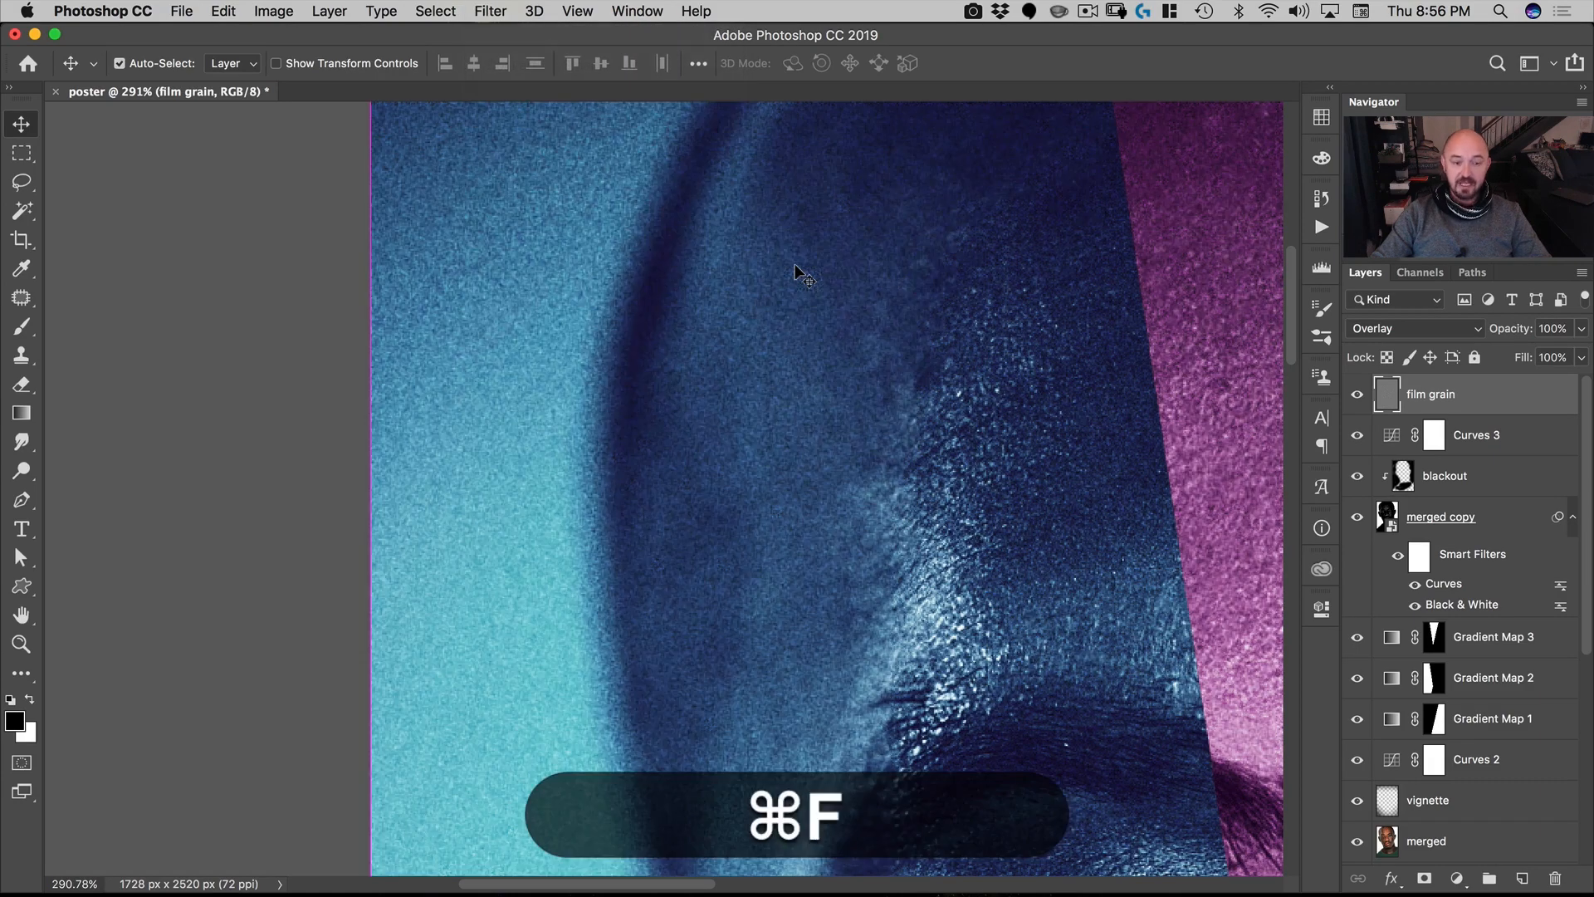
key("super+space")
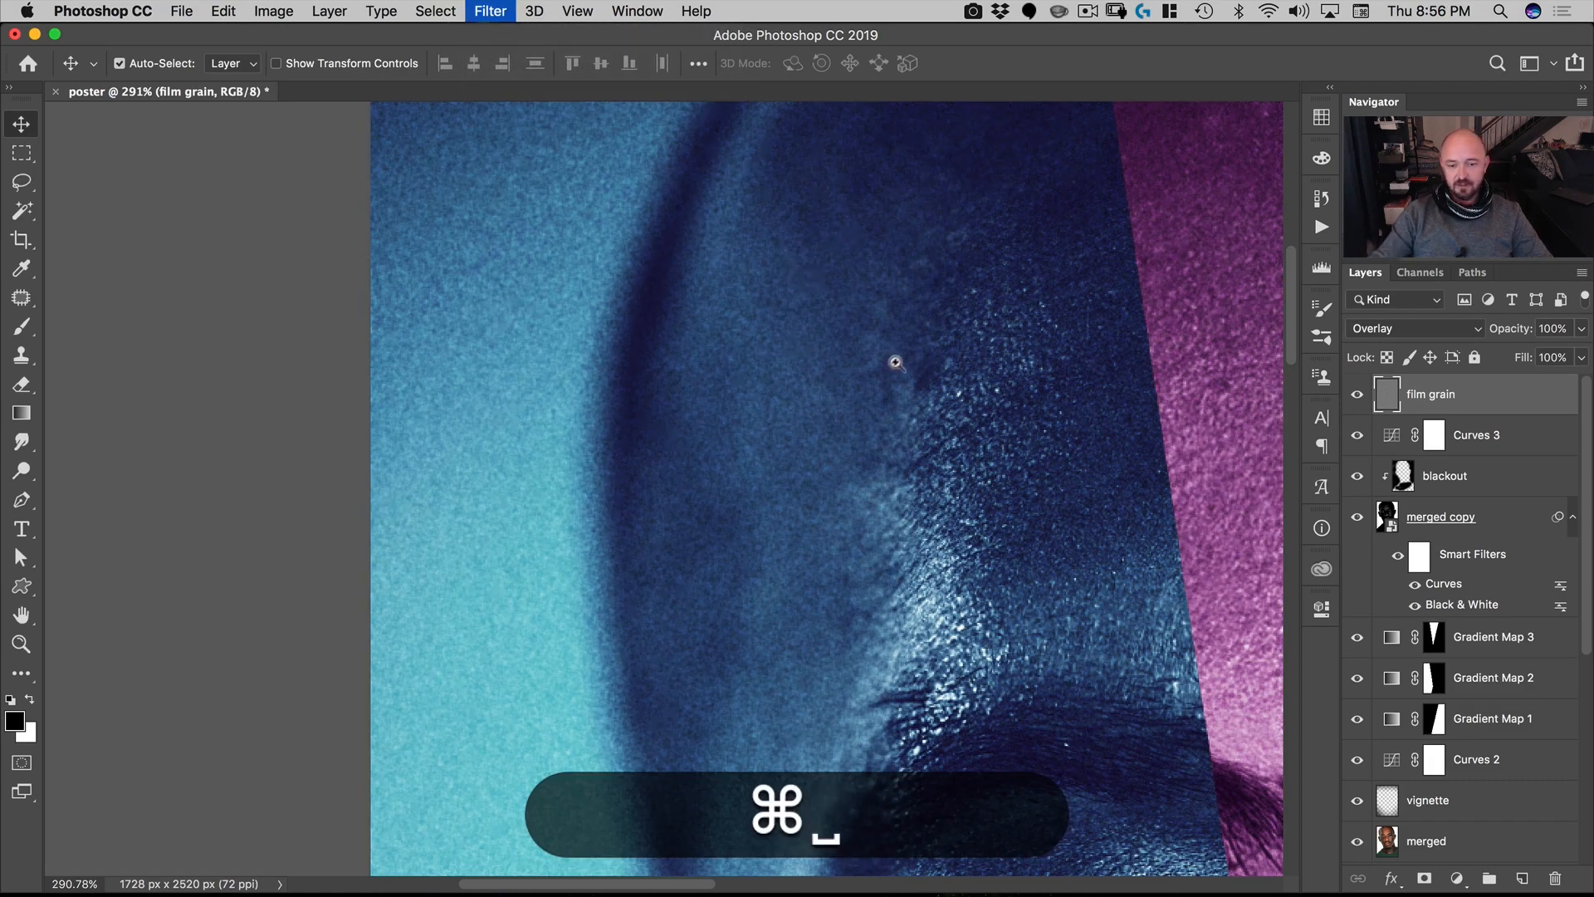
left_click_drag(897, 363, 777, 436)
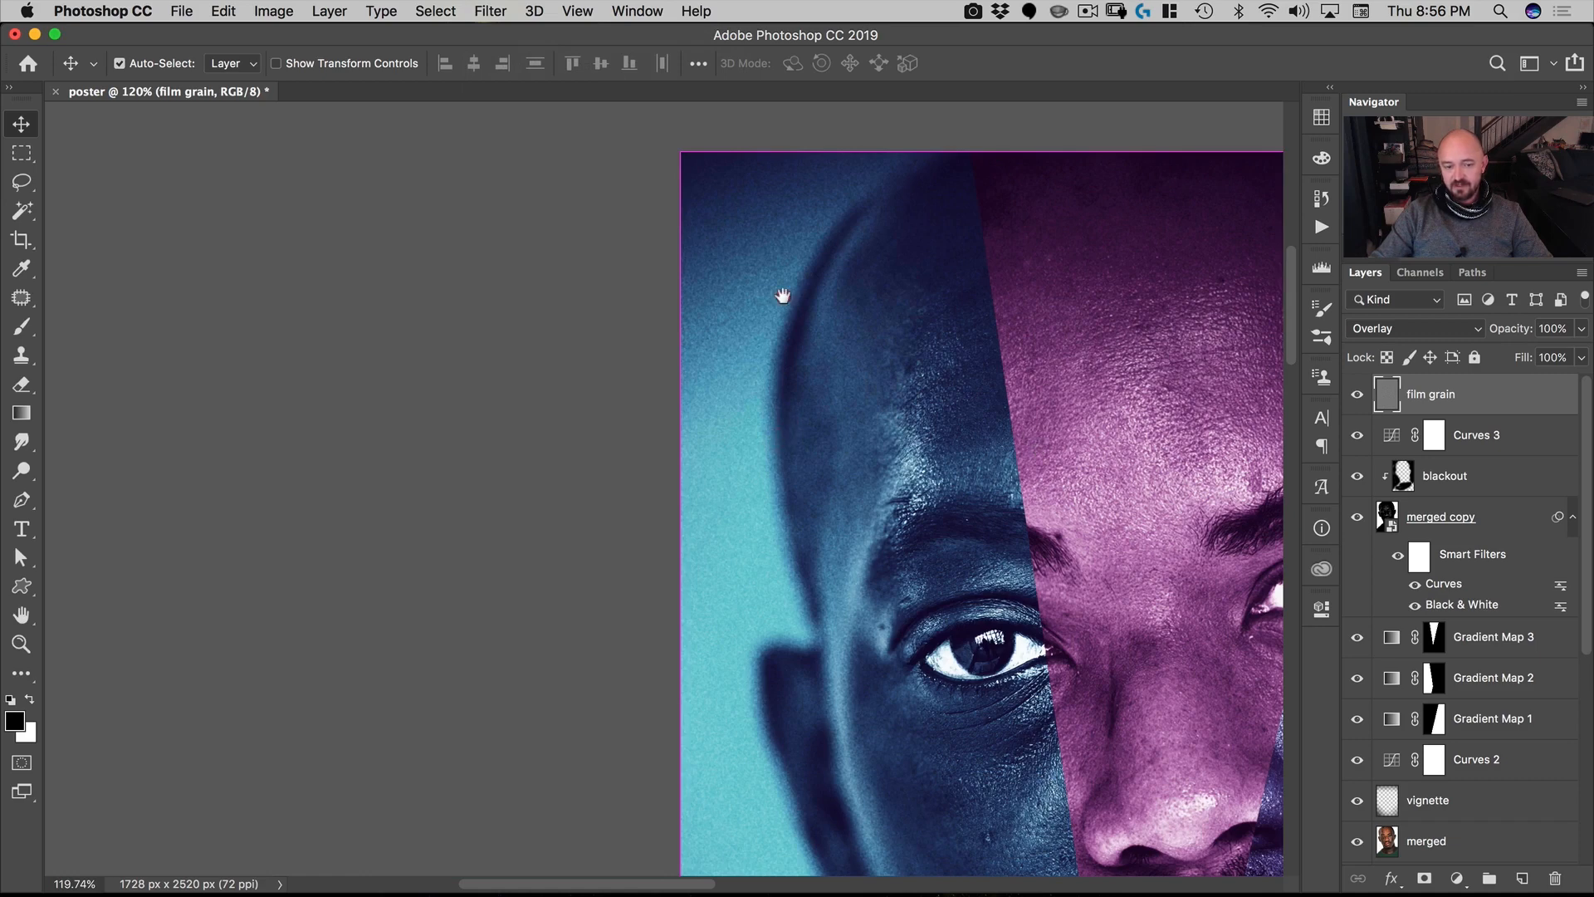
key("super+0")
key("super")
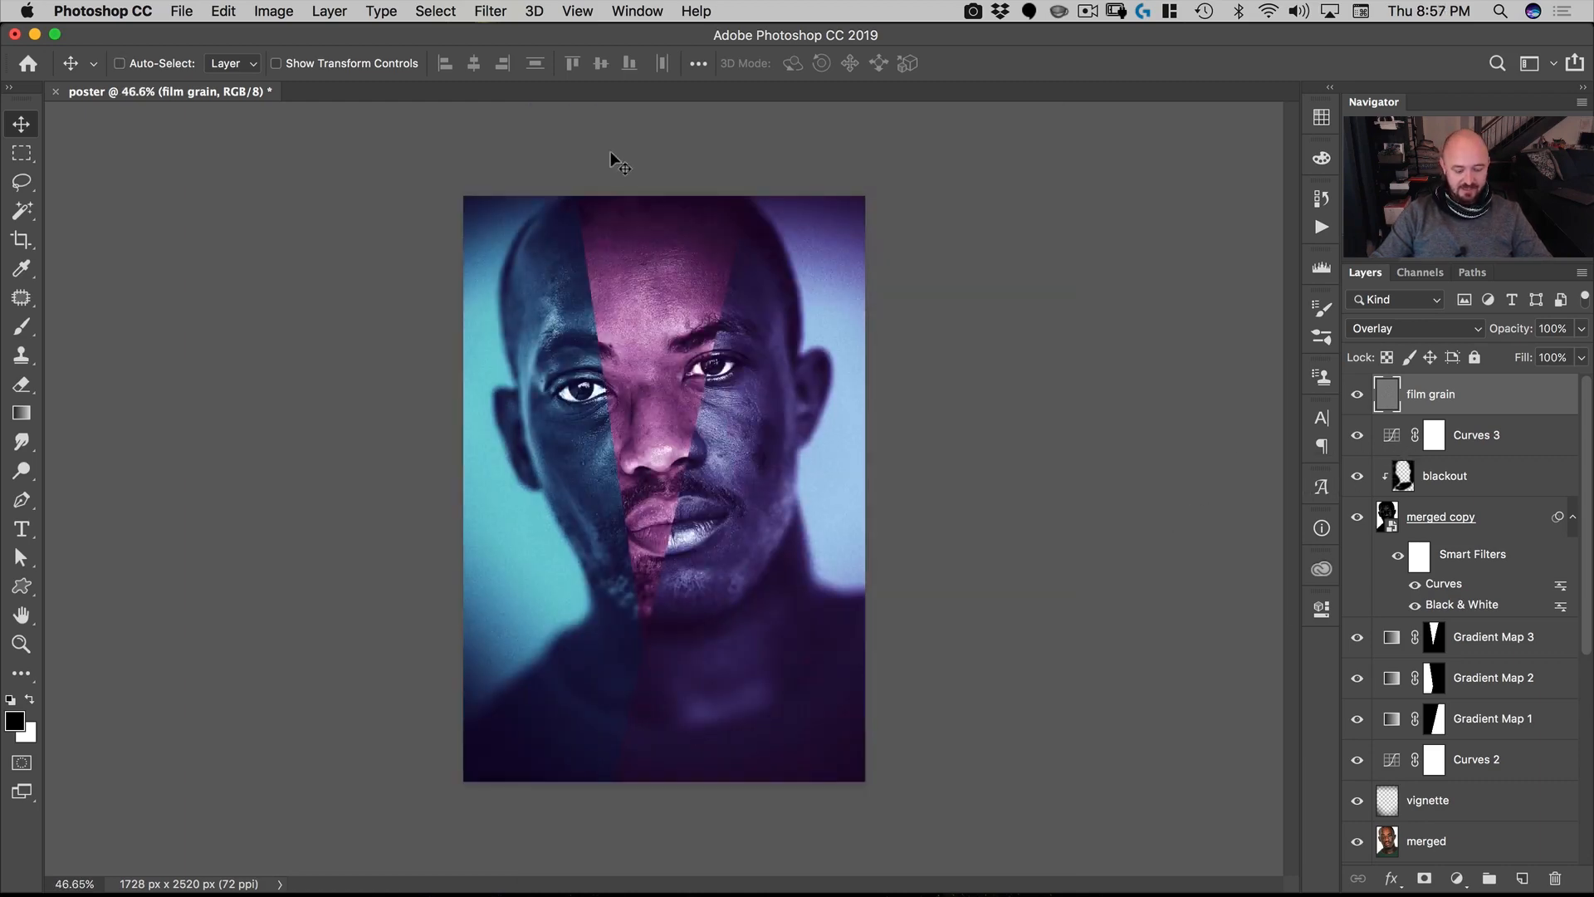
Step: Show the layout guides over the poster
key("super+semicolon")
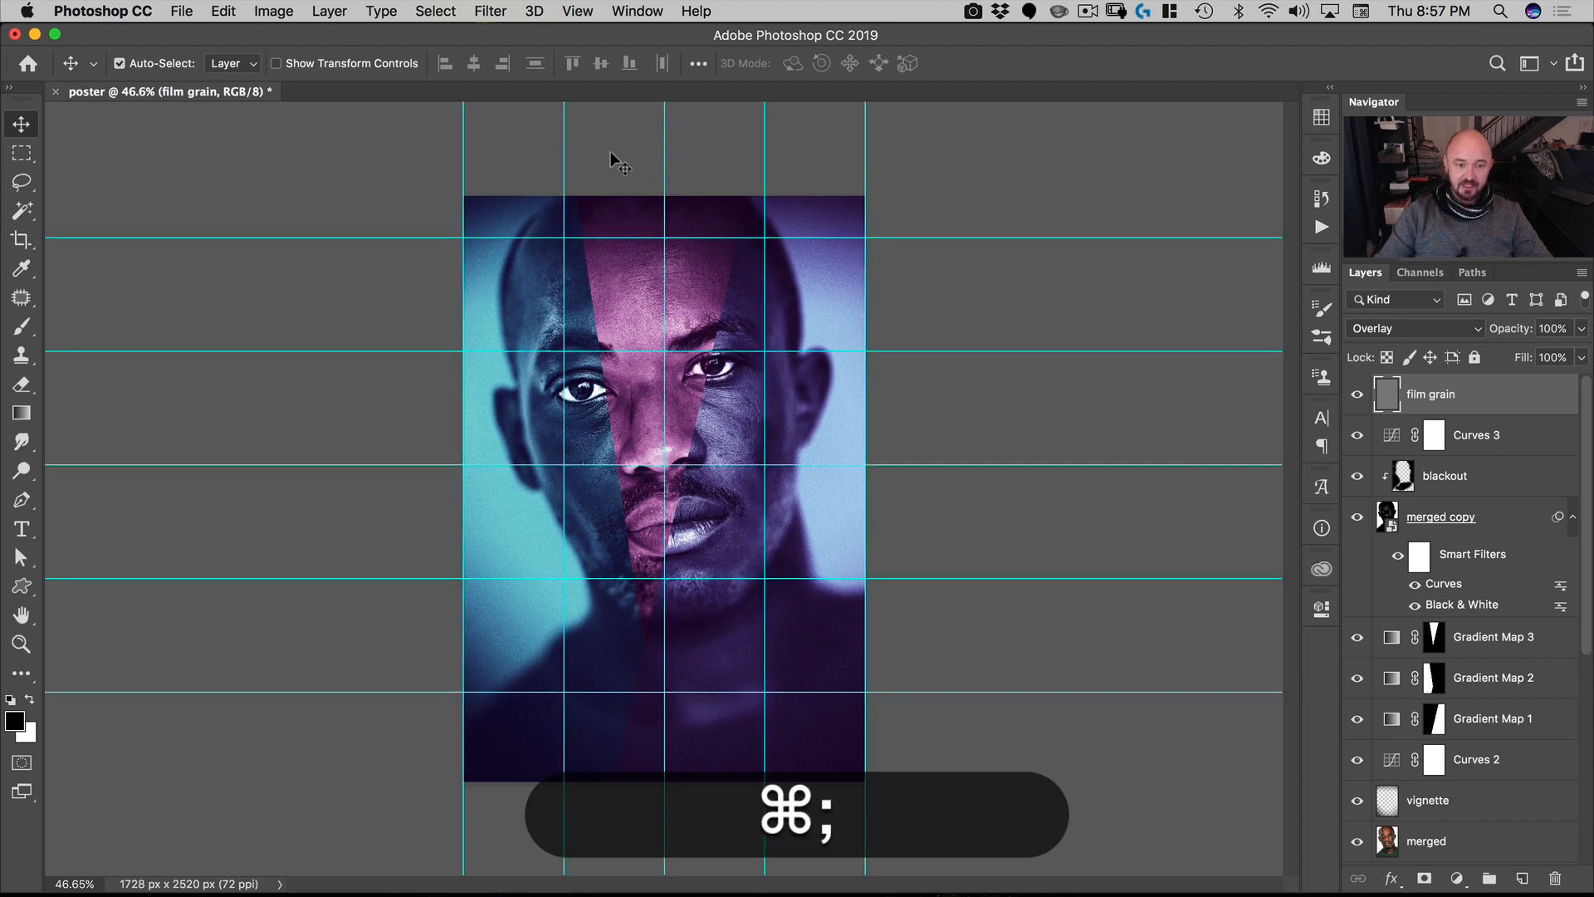
left_click_drag(640, 195, 686, 182)
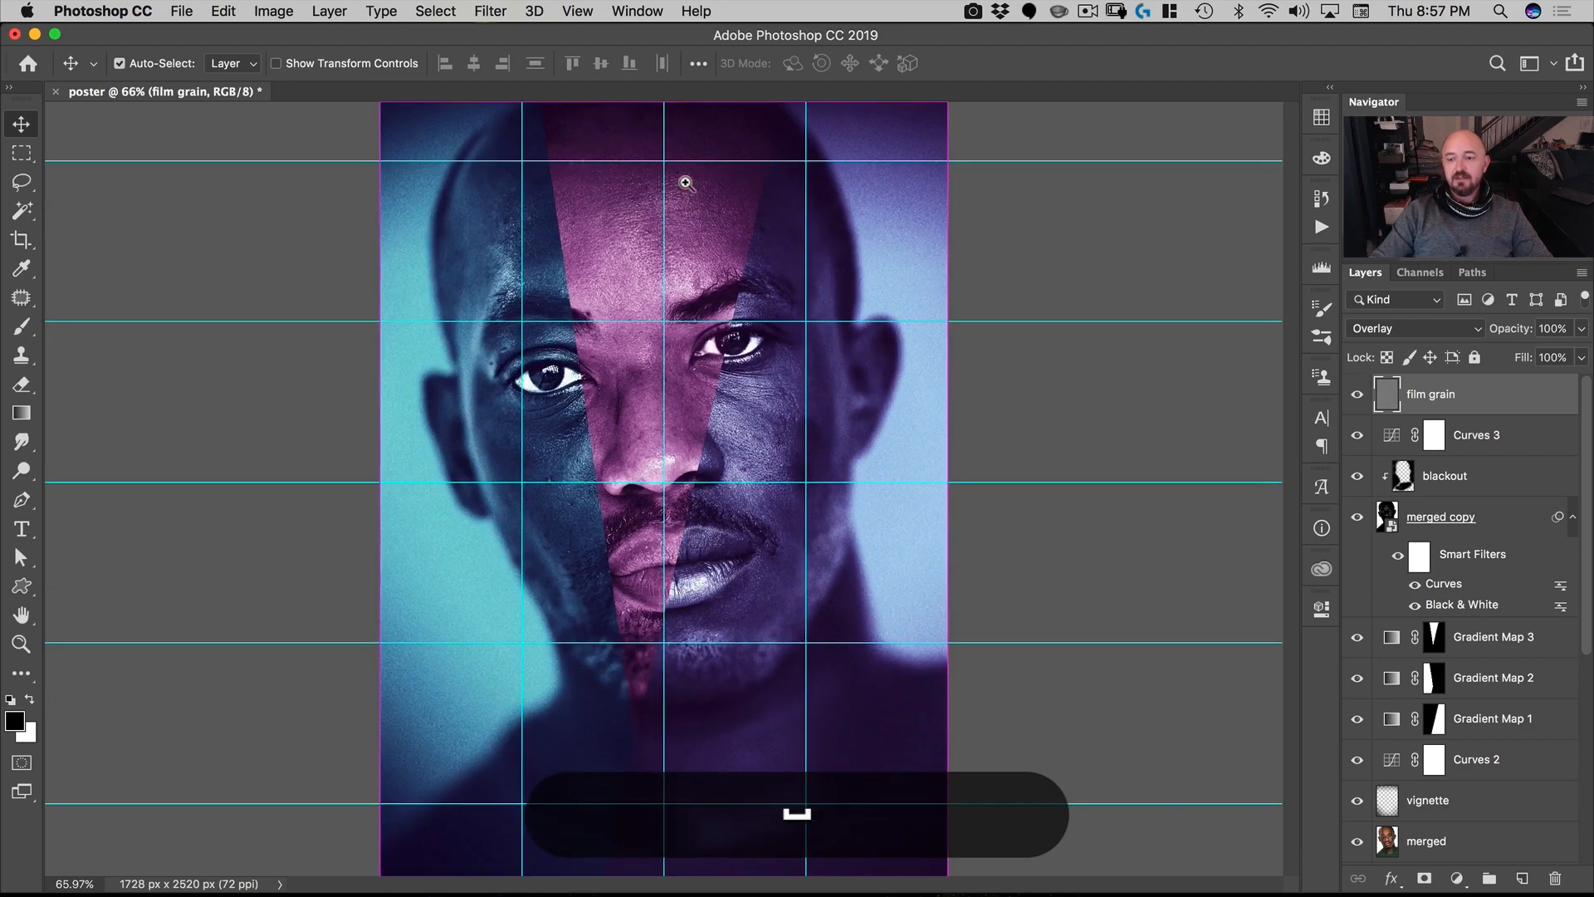
scroll(1444, 708, "down", 2)
scroll(1445, 709, "up", 2)
scroll(1445, 708, "down", 1)
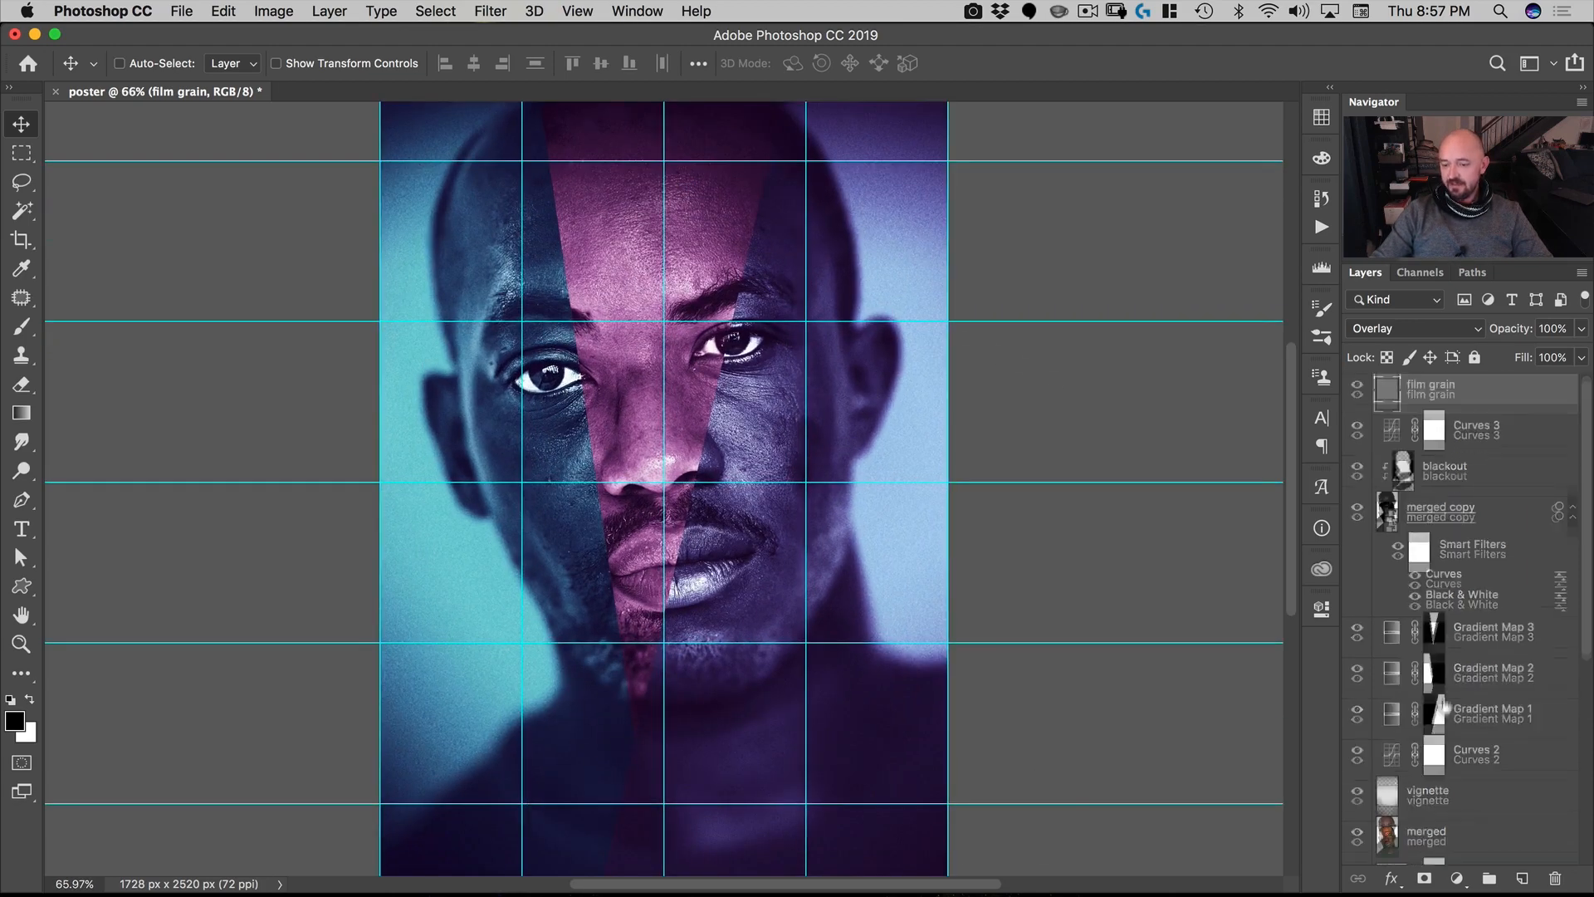
Step: Group all layers from film grain down to Layer 1 and name the group artwork
scroll(1445, 708, "down", 5)
left_click(1470, 804, "shift")
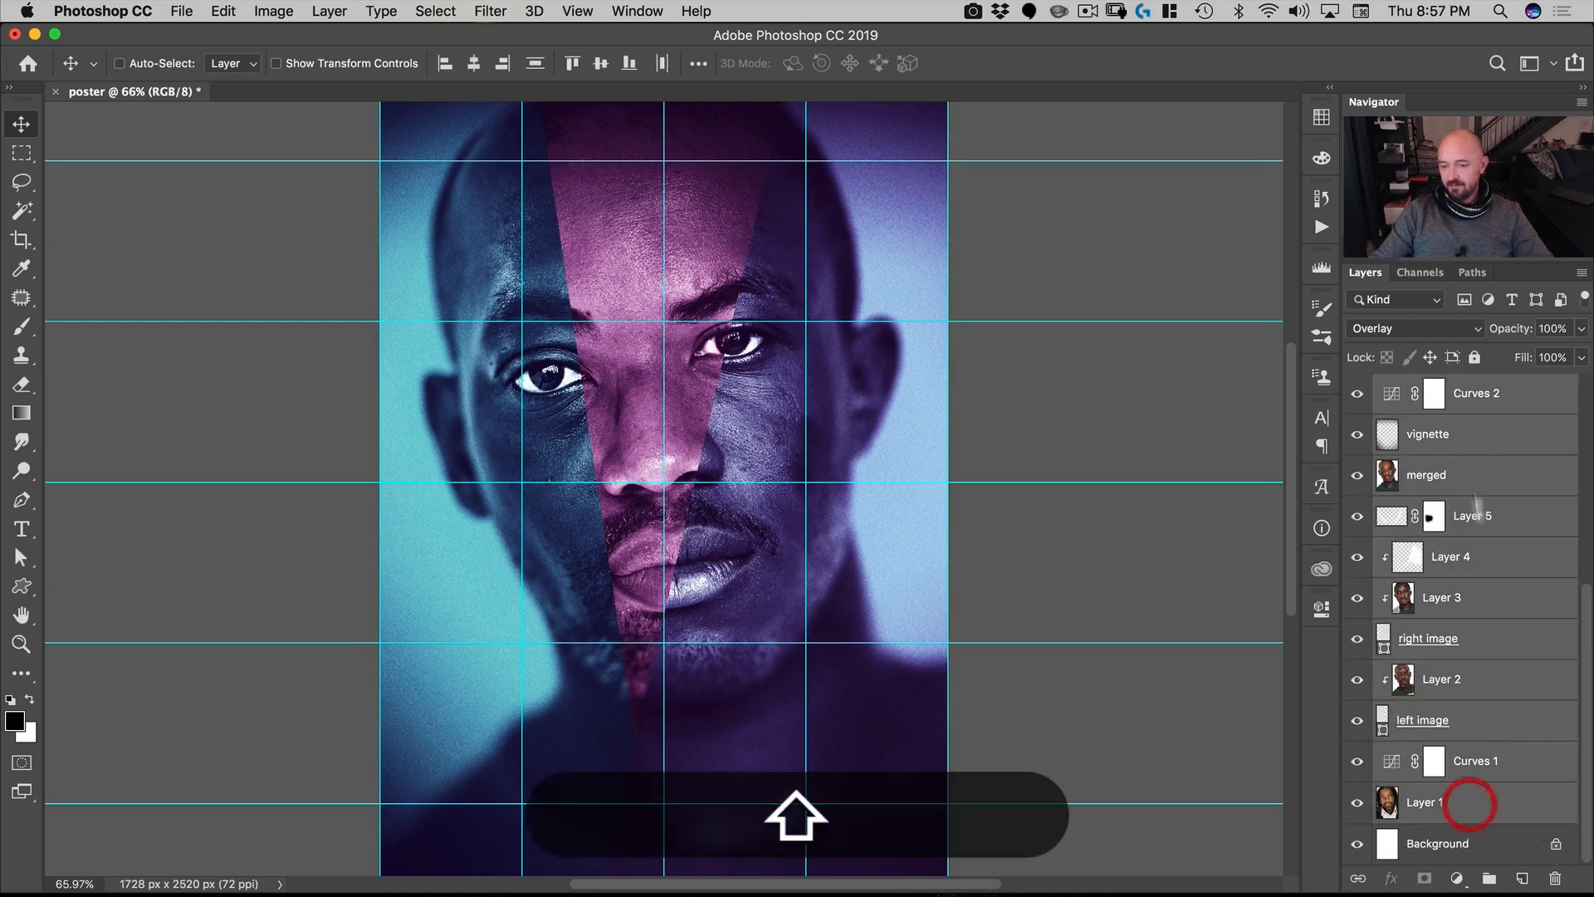
scroll(1476, 489, "up", 1)
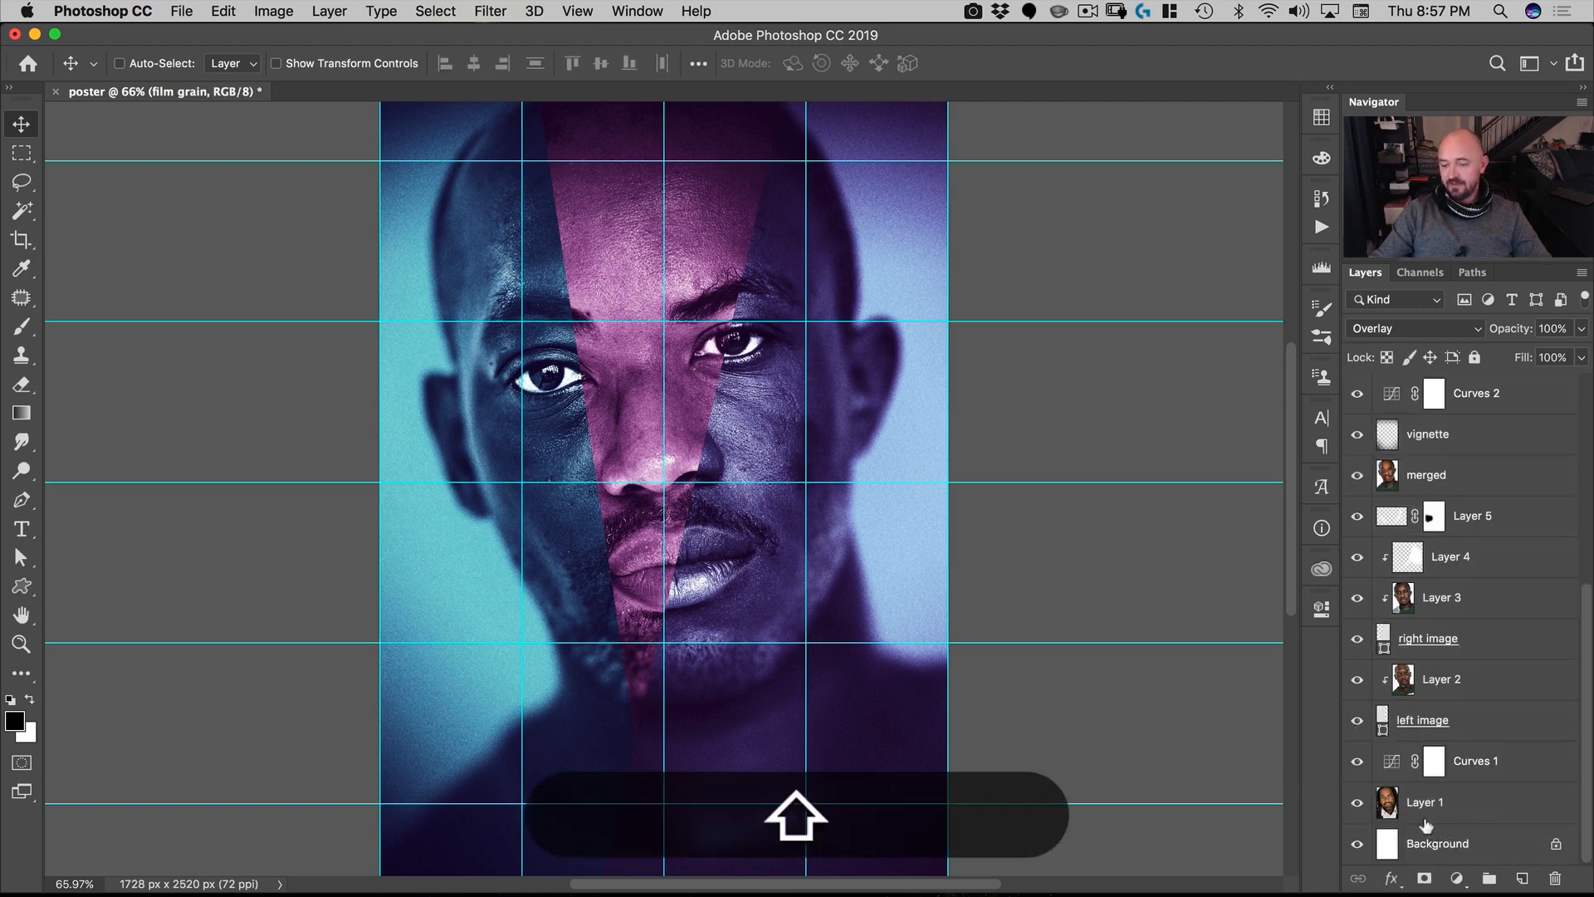
left_click(1432, 808, "shift")
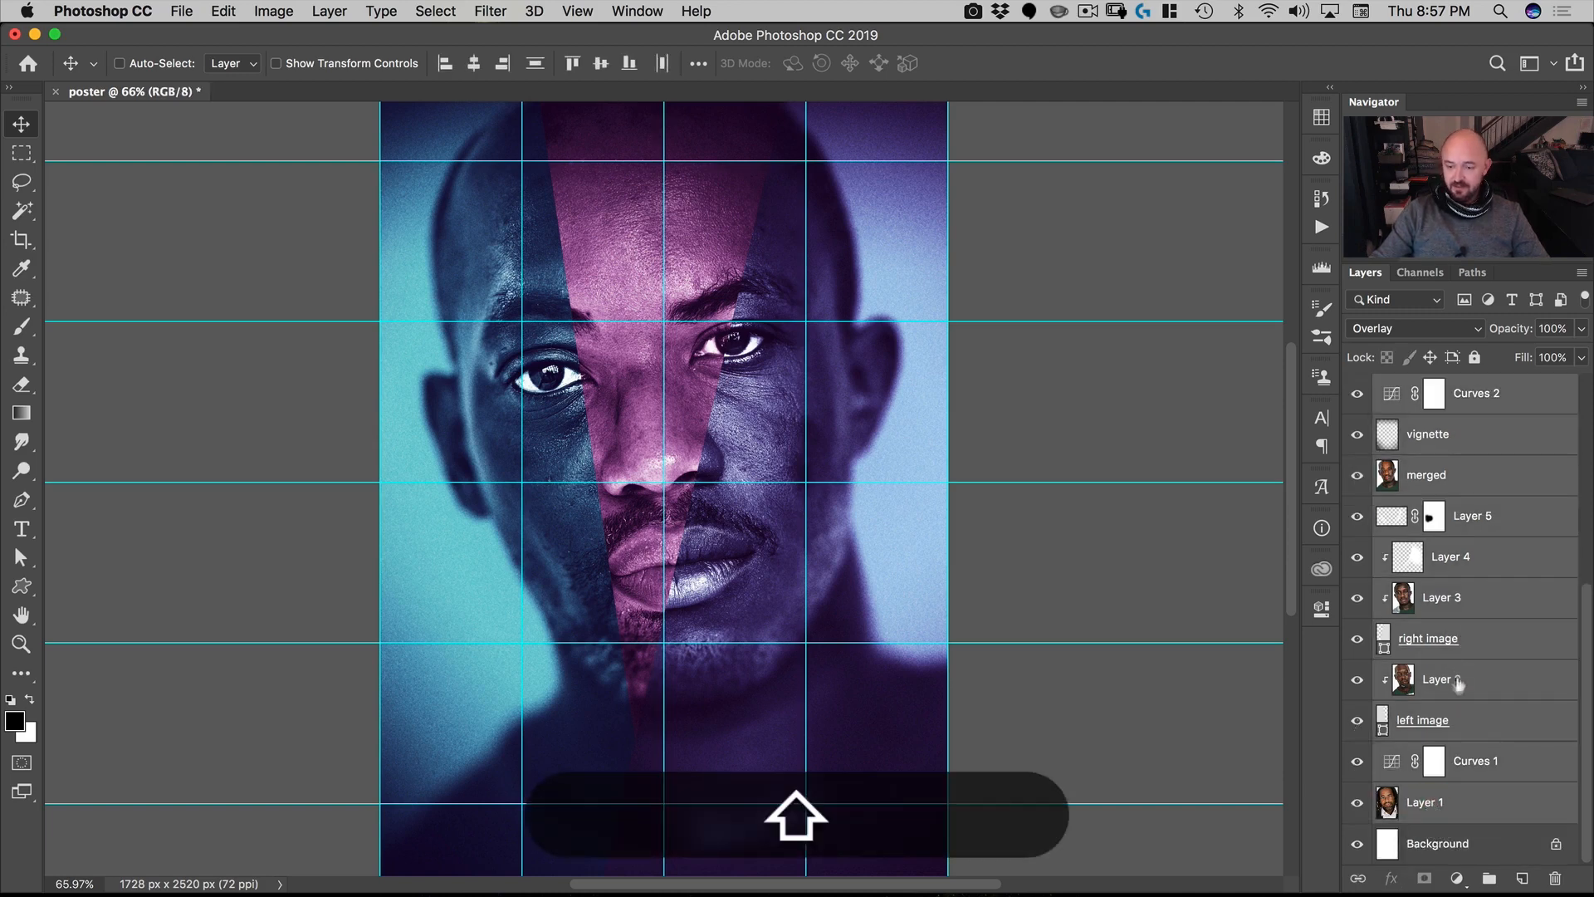
key("super+g")
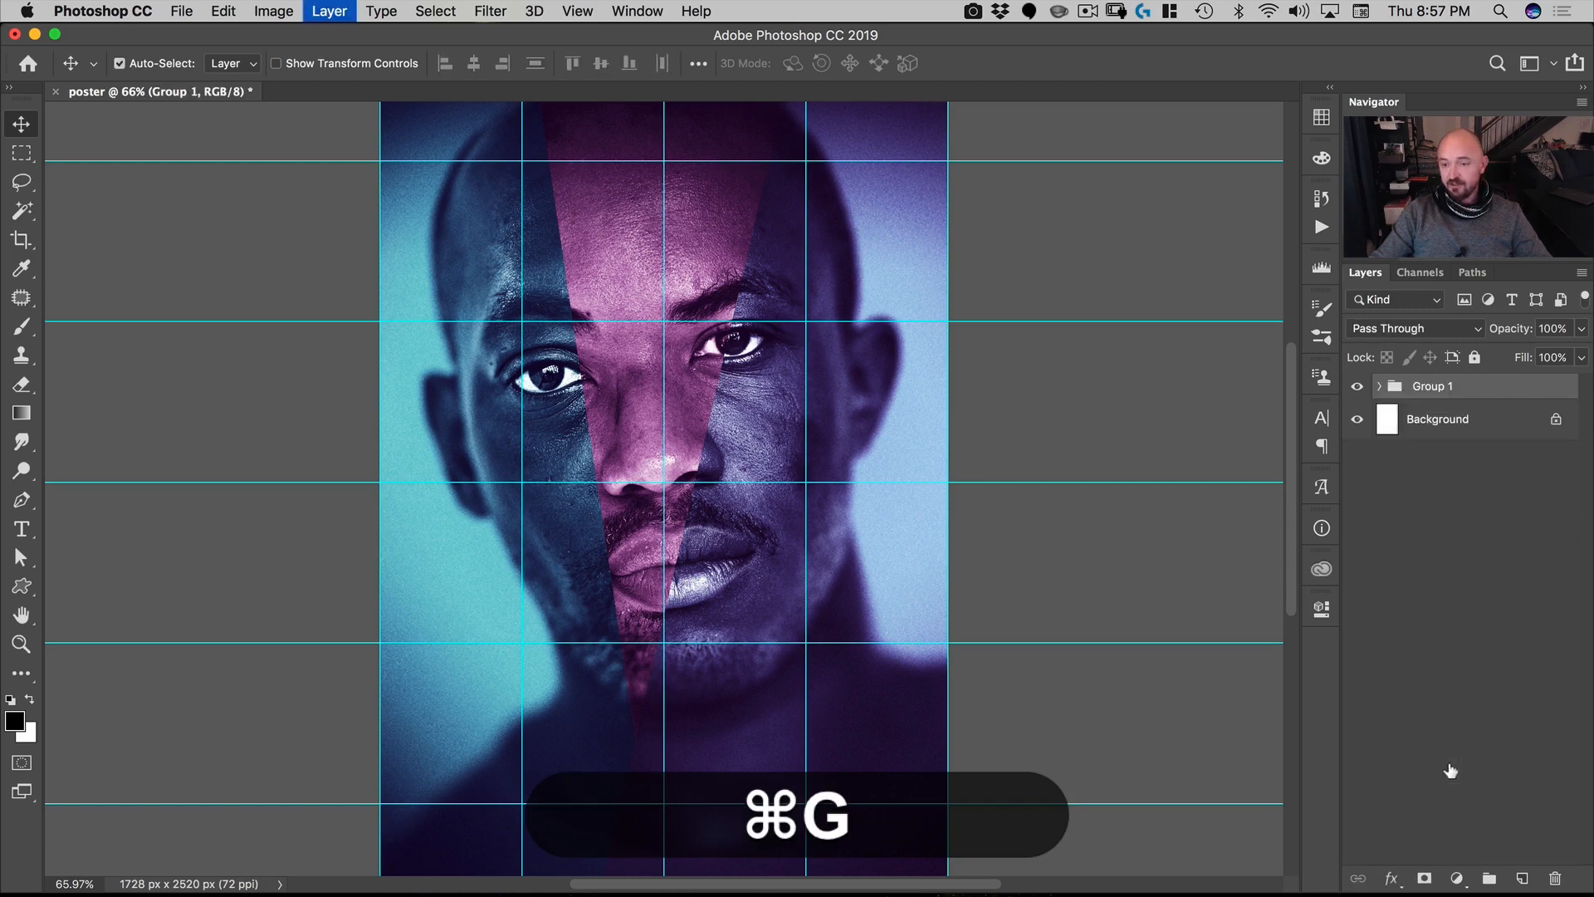
double_click(1422, 387)
type("artwork")
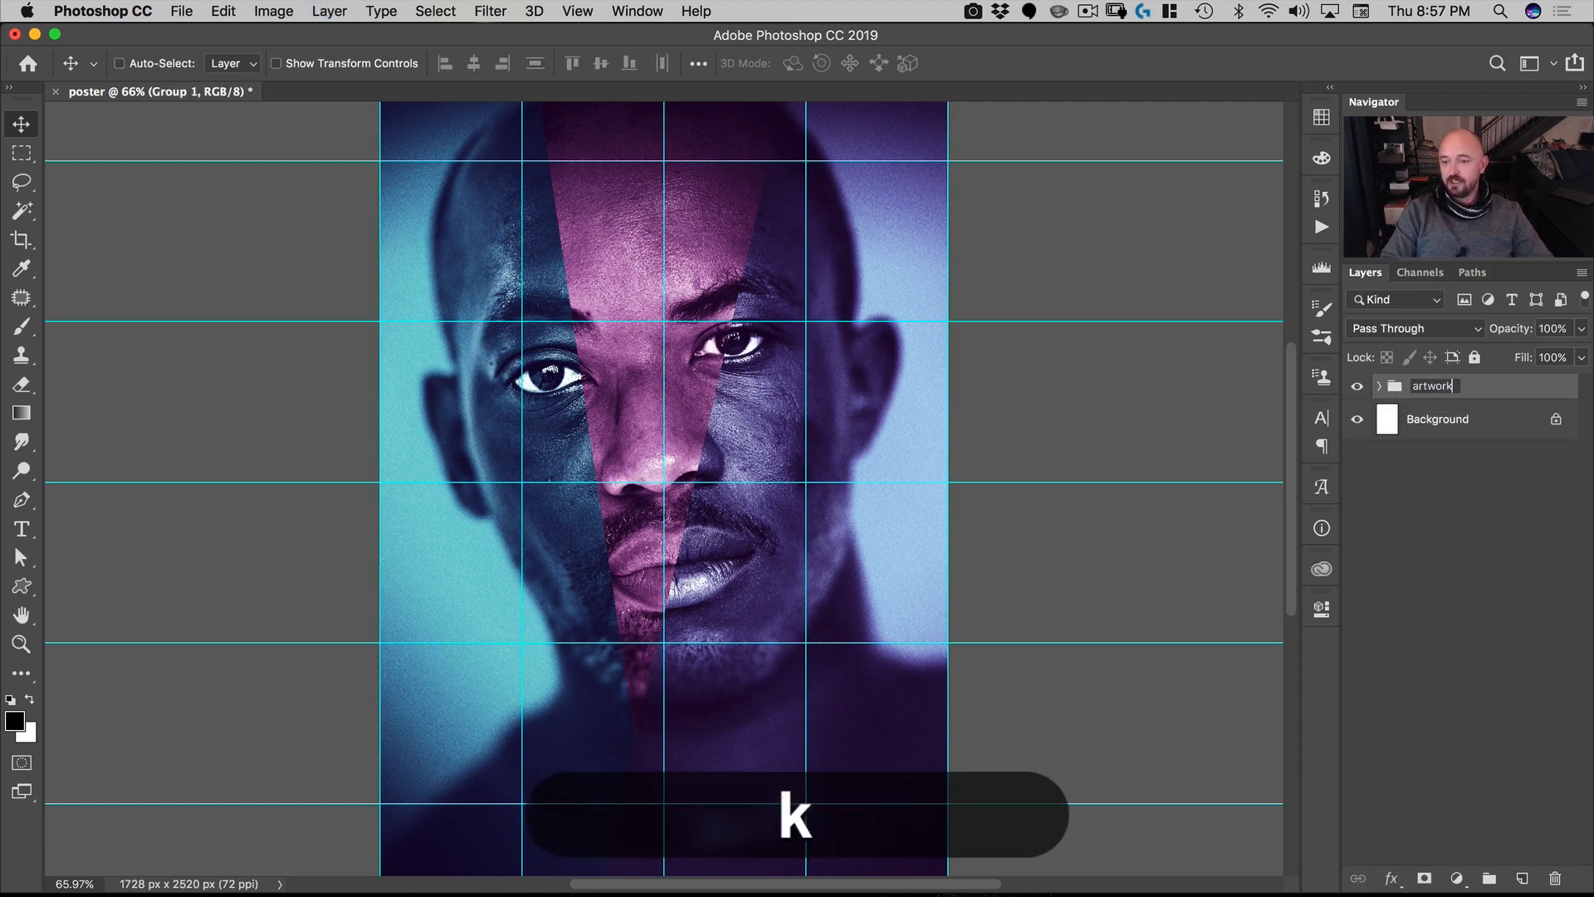
key("Return")
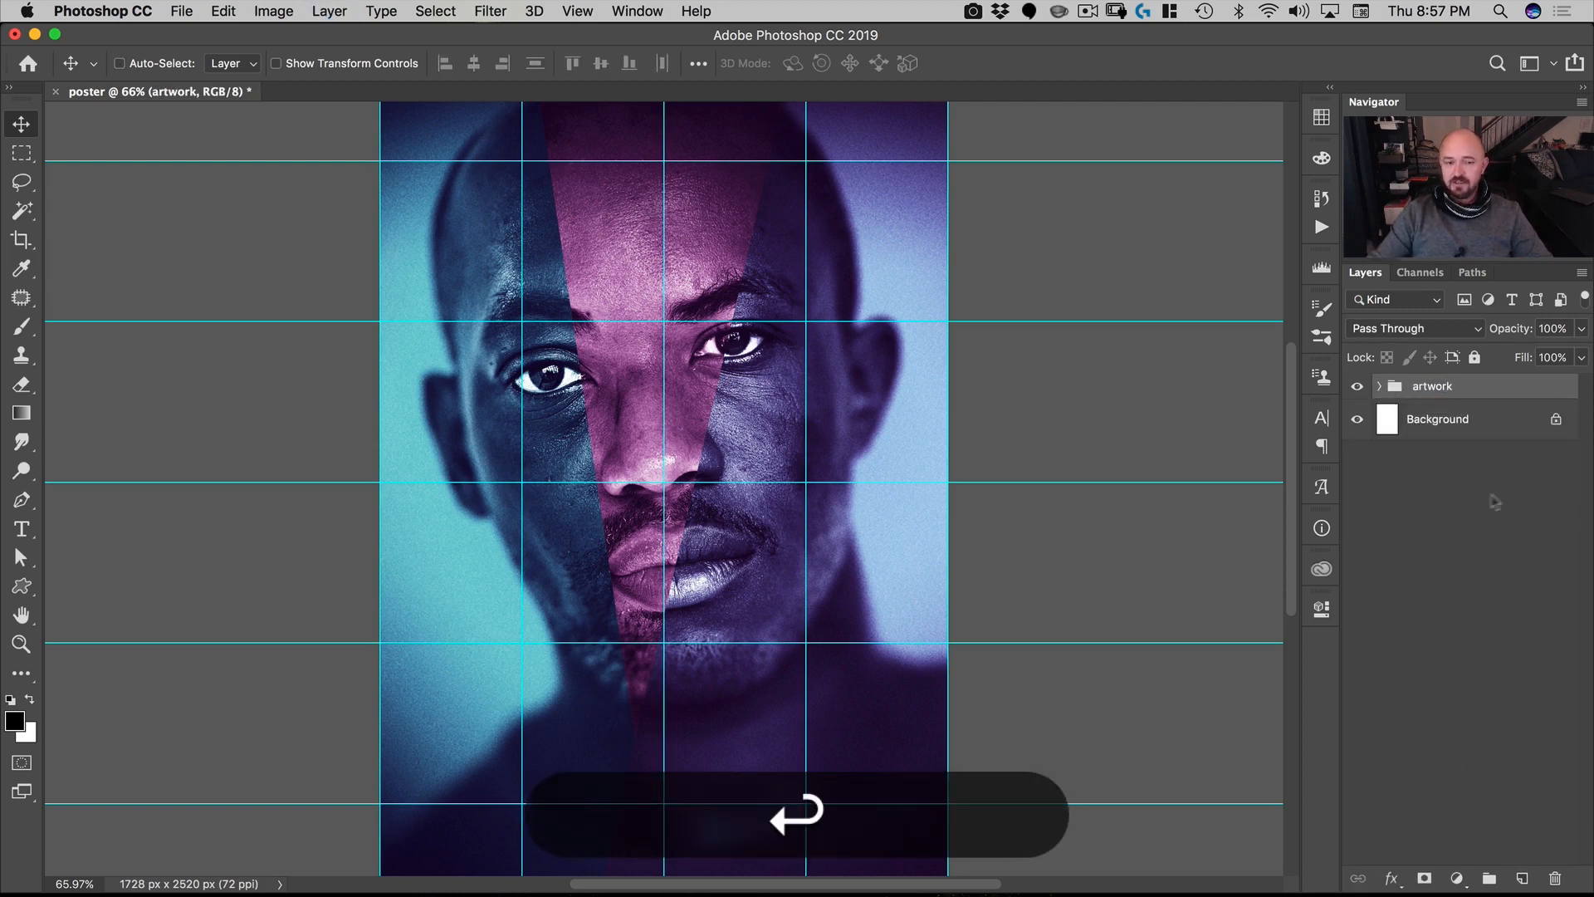
Step: Activate the Type tool for horizontal text and set its text colour to white
left_click_drag(676, 333, 631, 359)
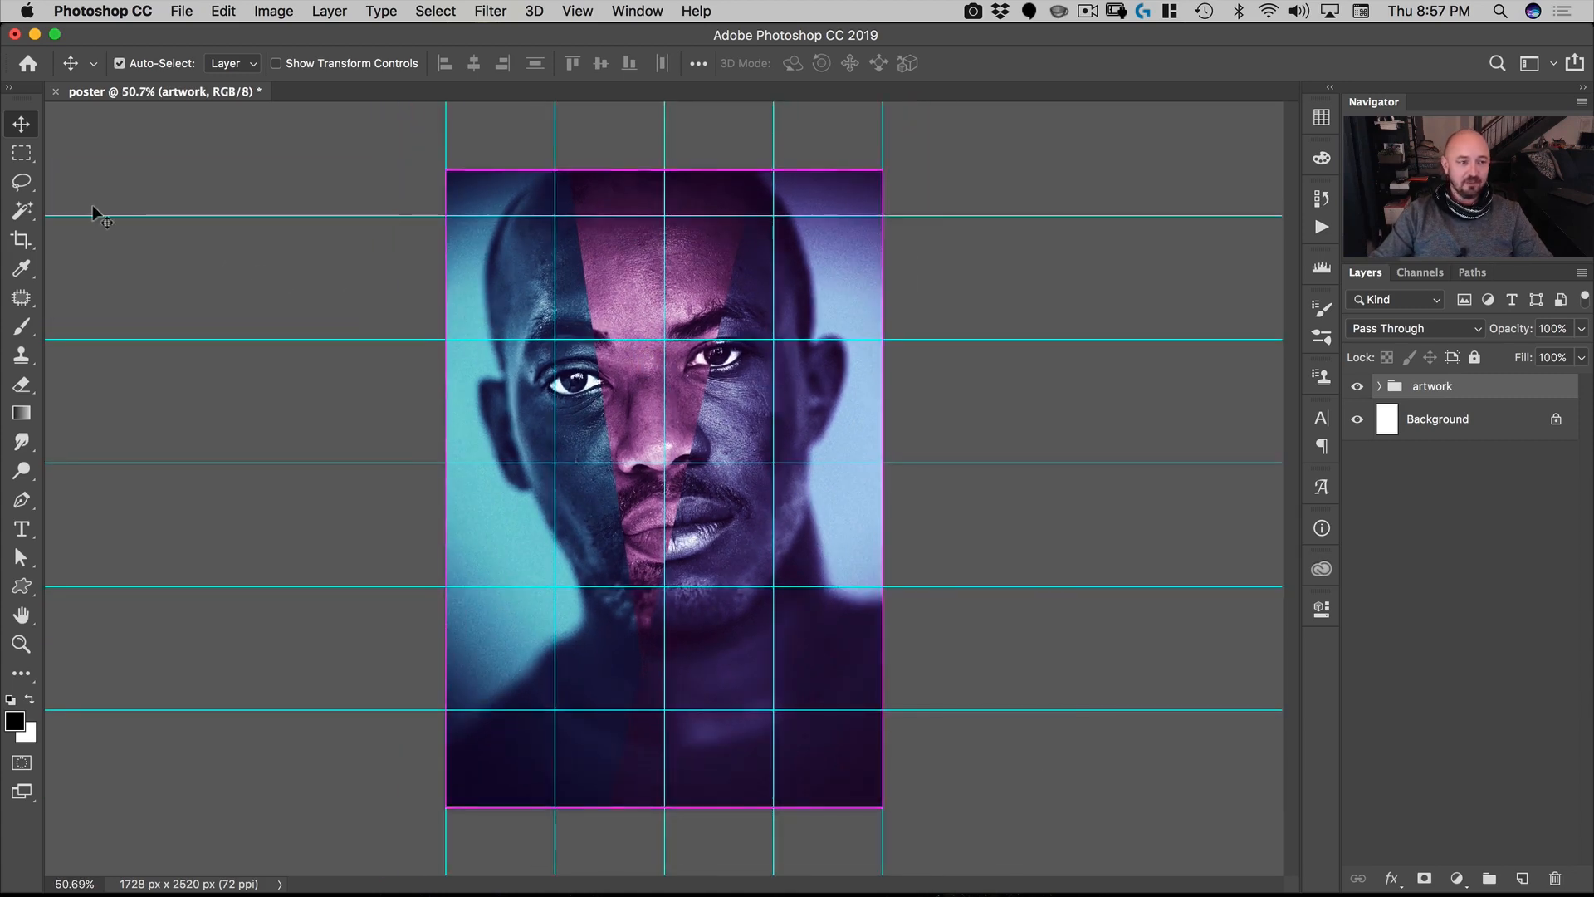
left_click(21, 529)
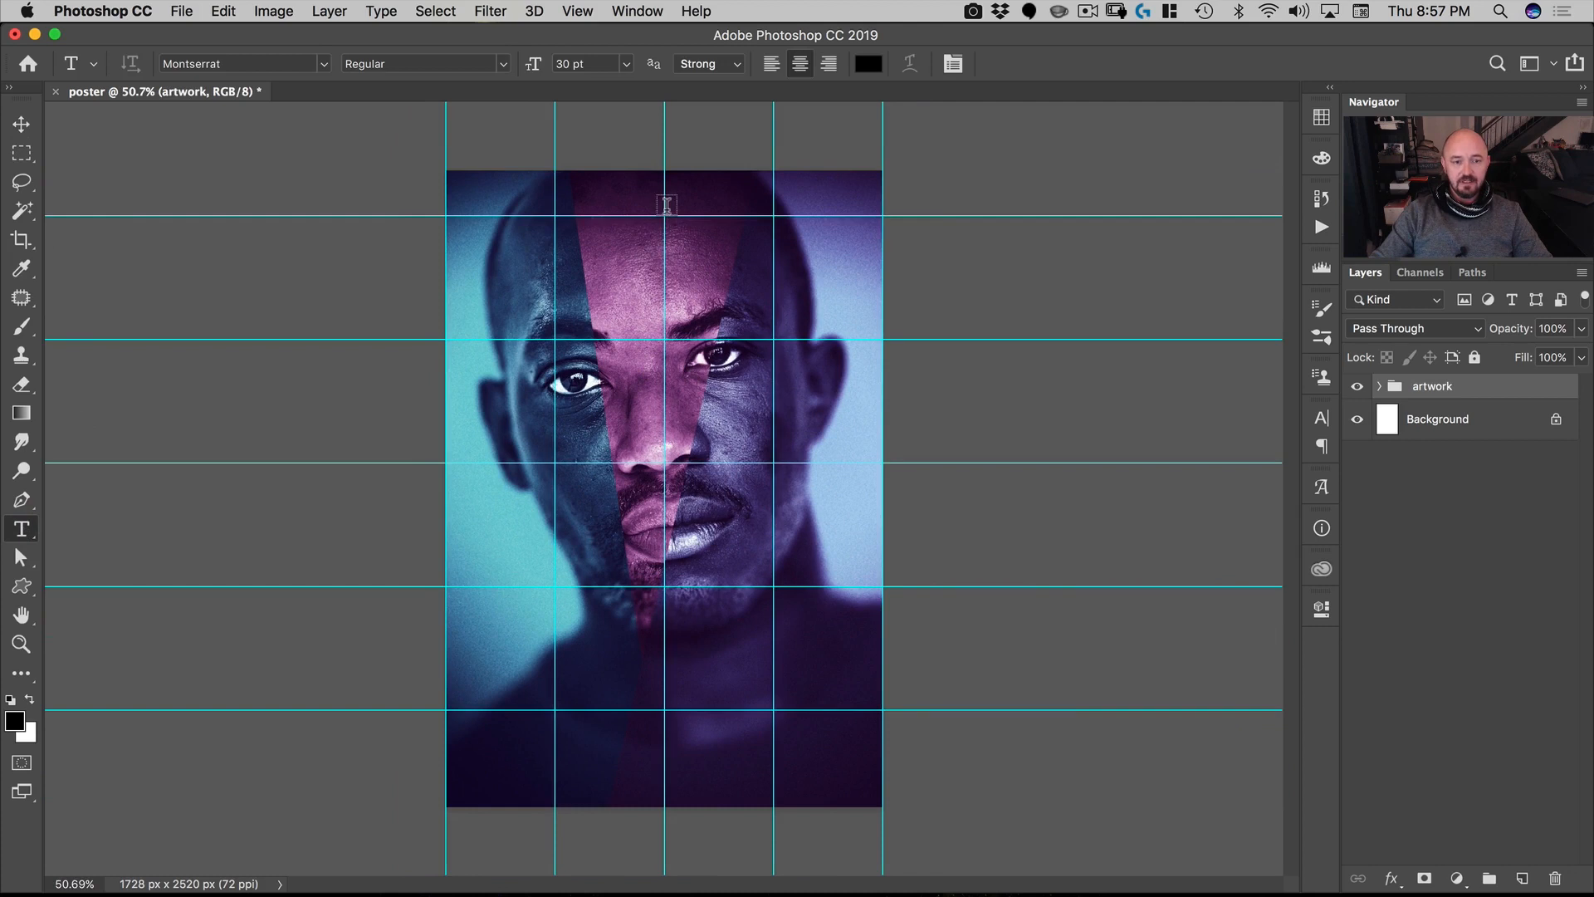
left_click(877, 65)
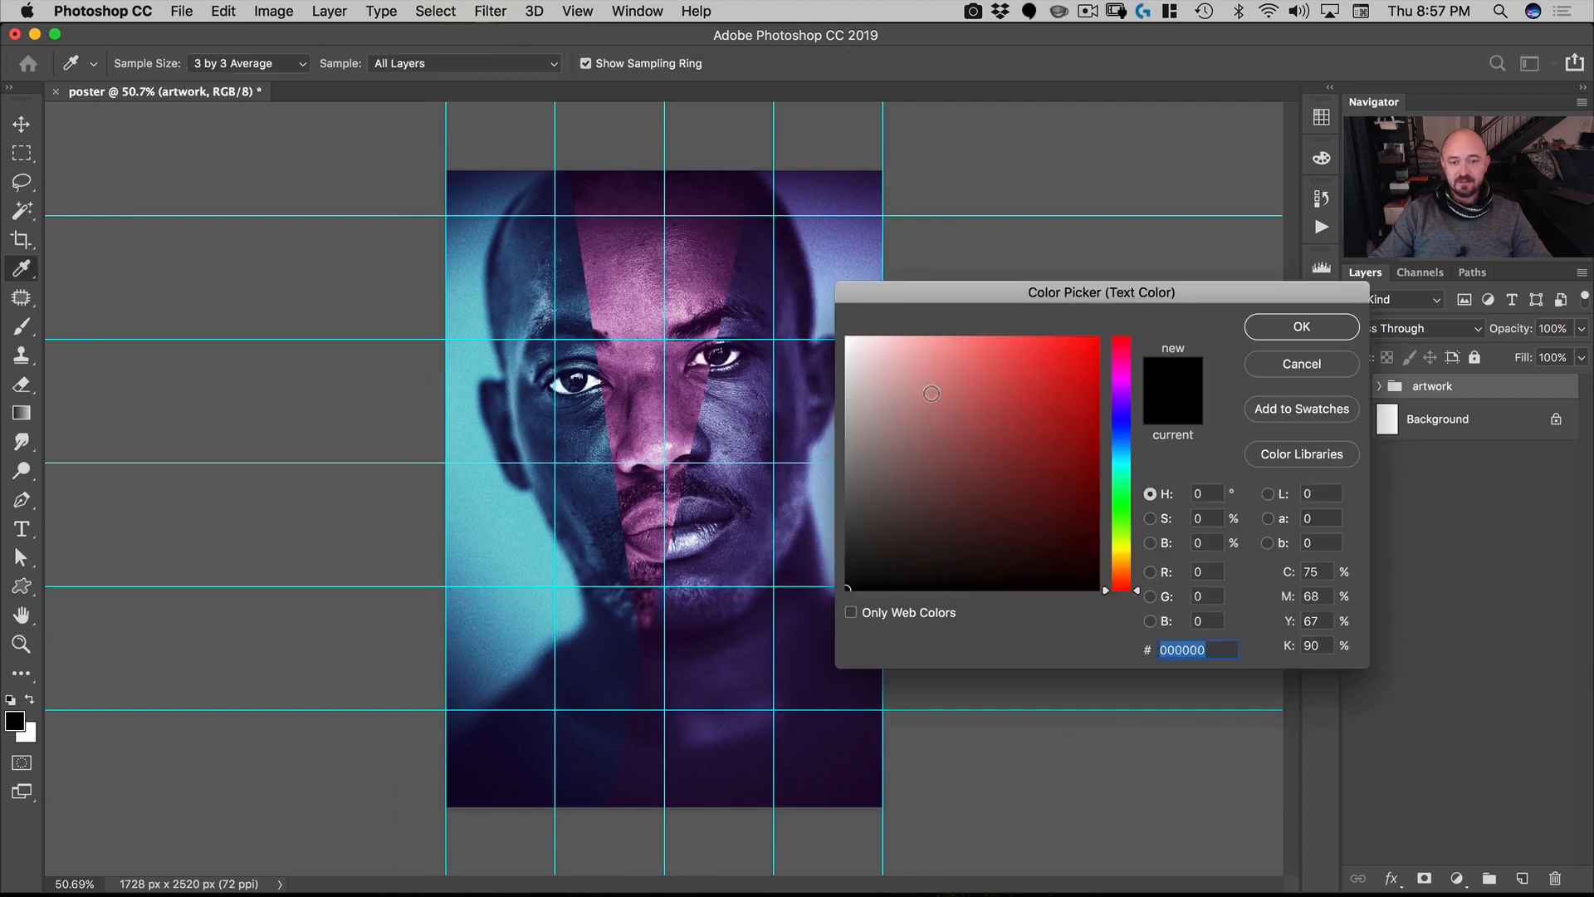
left_click_drag(907, 356, 830, 278)
left_click(1348, 327)
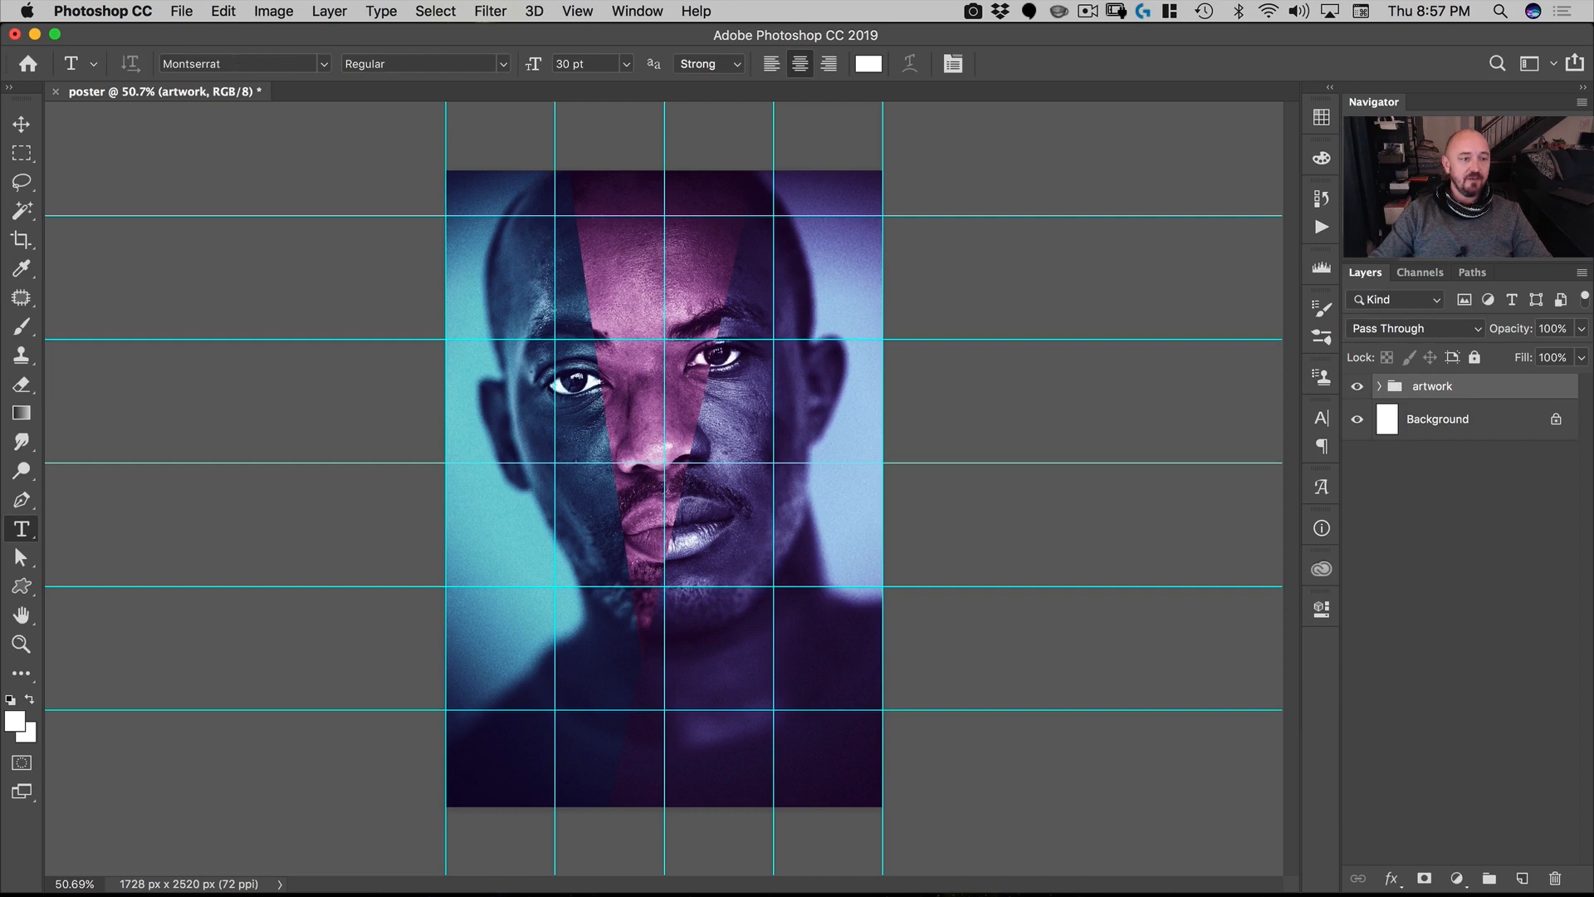
Step: Set the text style to Montserrat Semi Bold at 35 pt
left_click(439, 64)
type("semi")
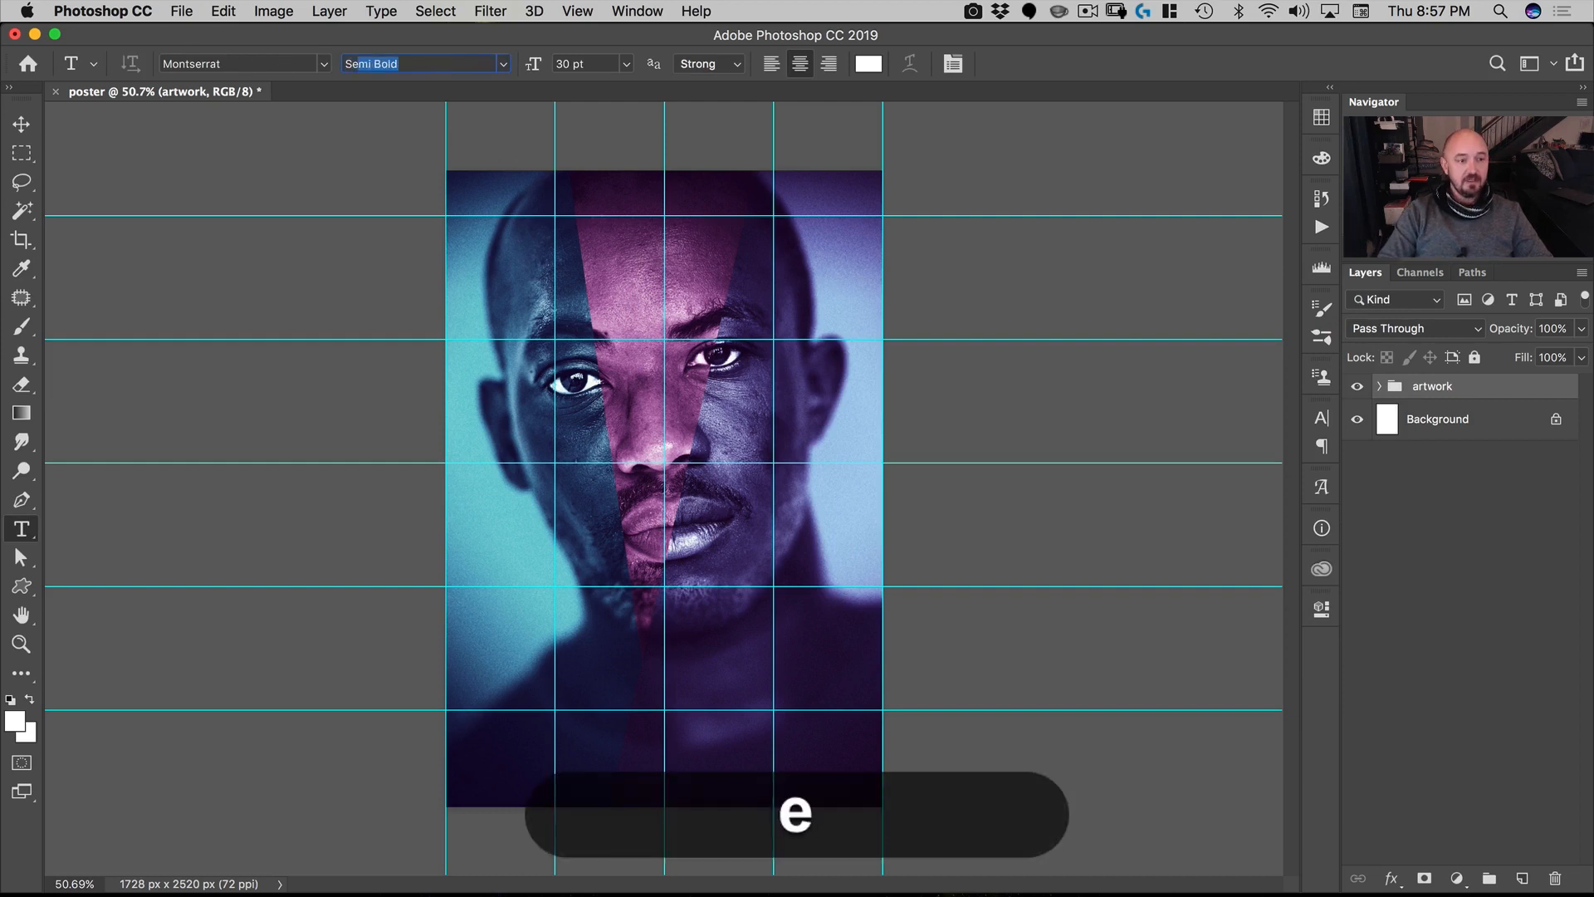
key("Tab")
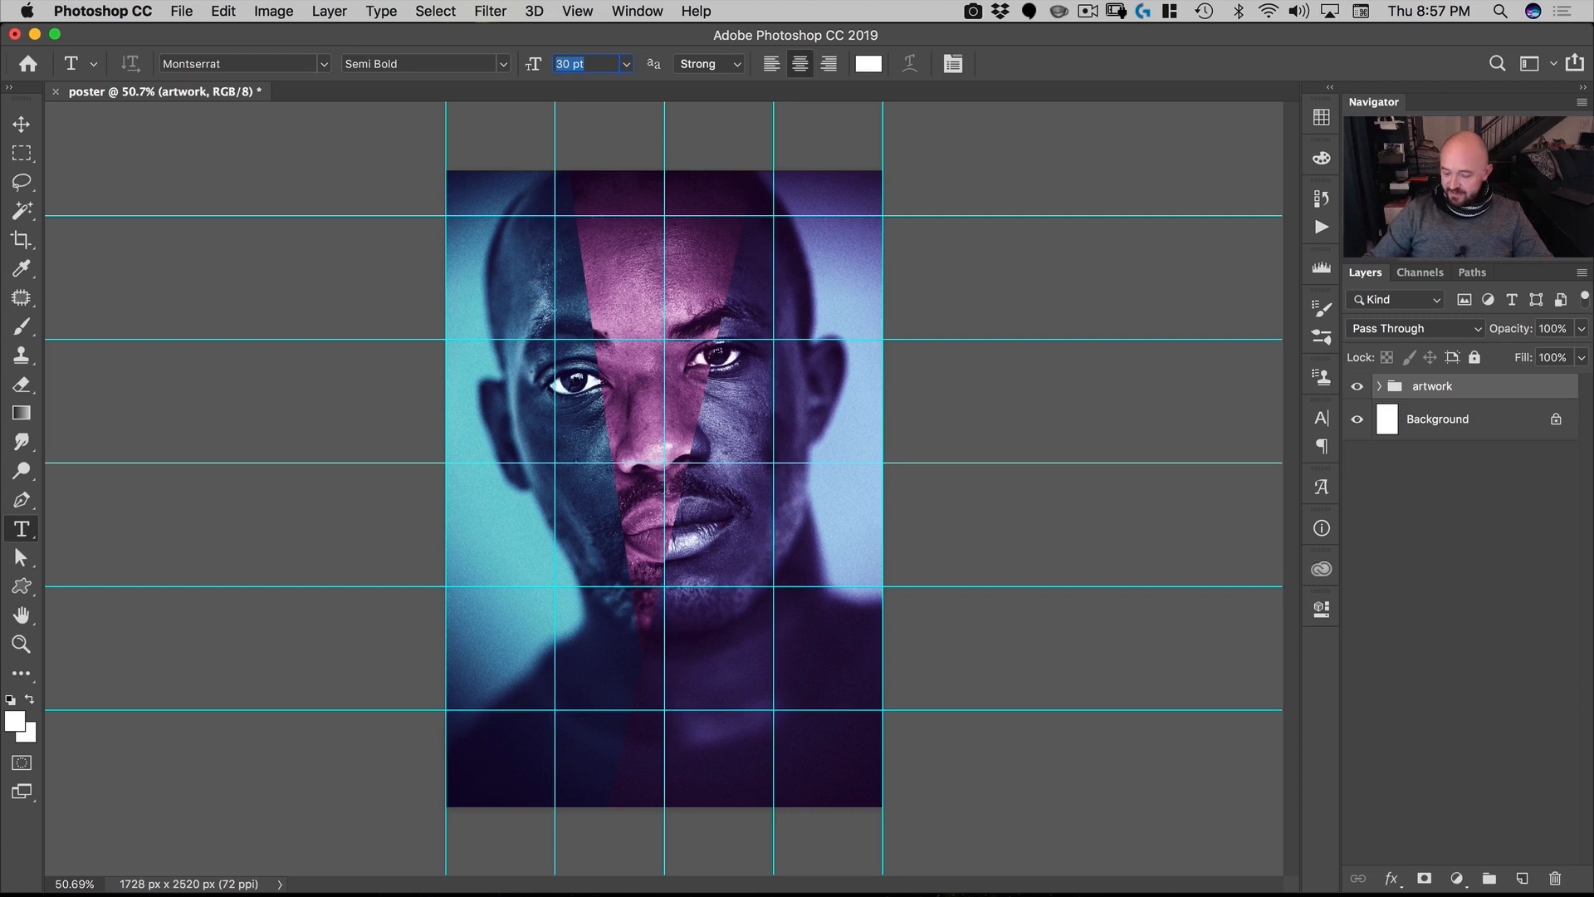
type("35")
key("Tab")
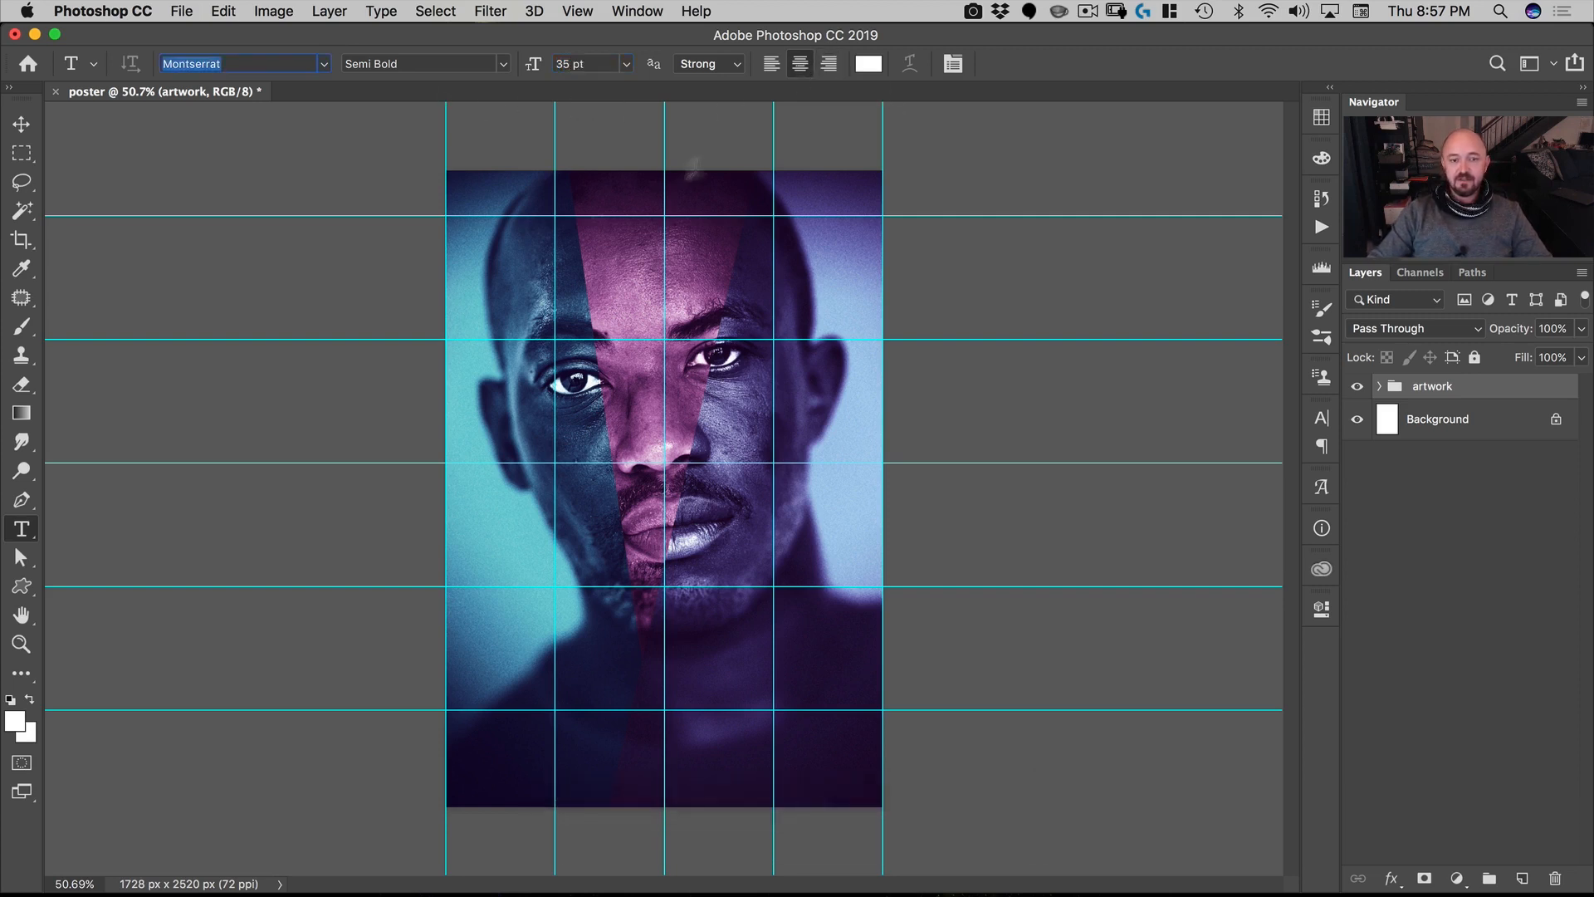
Step: Set the character tracking to 720 for the new text
left_click(952, 63)
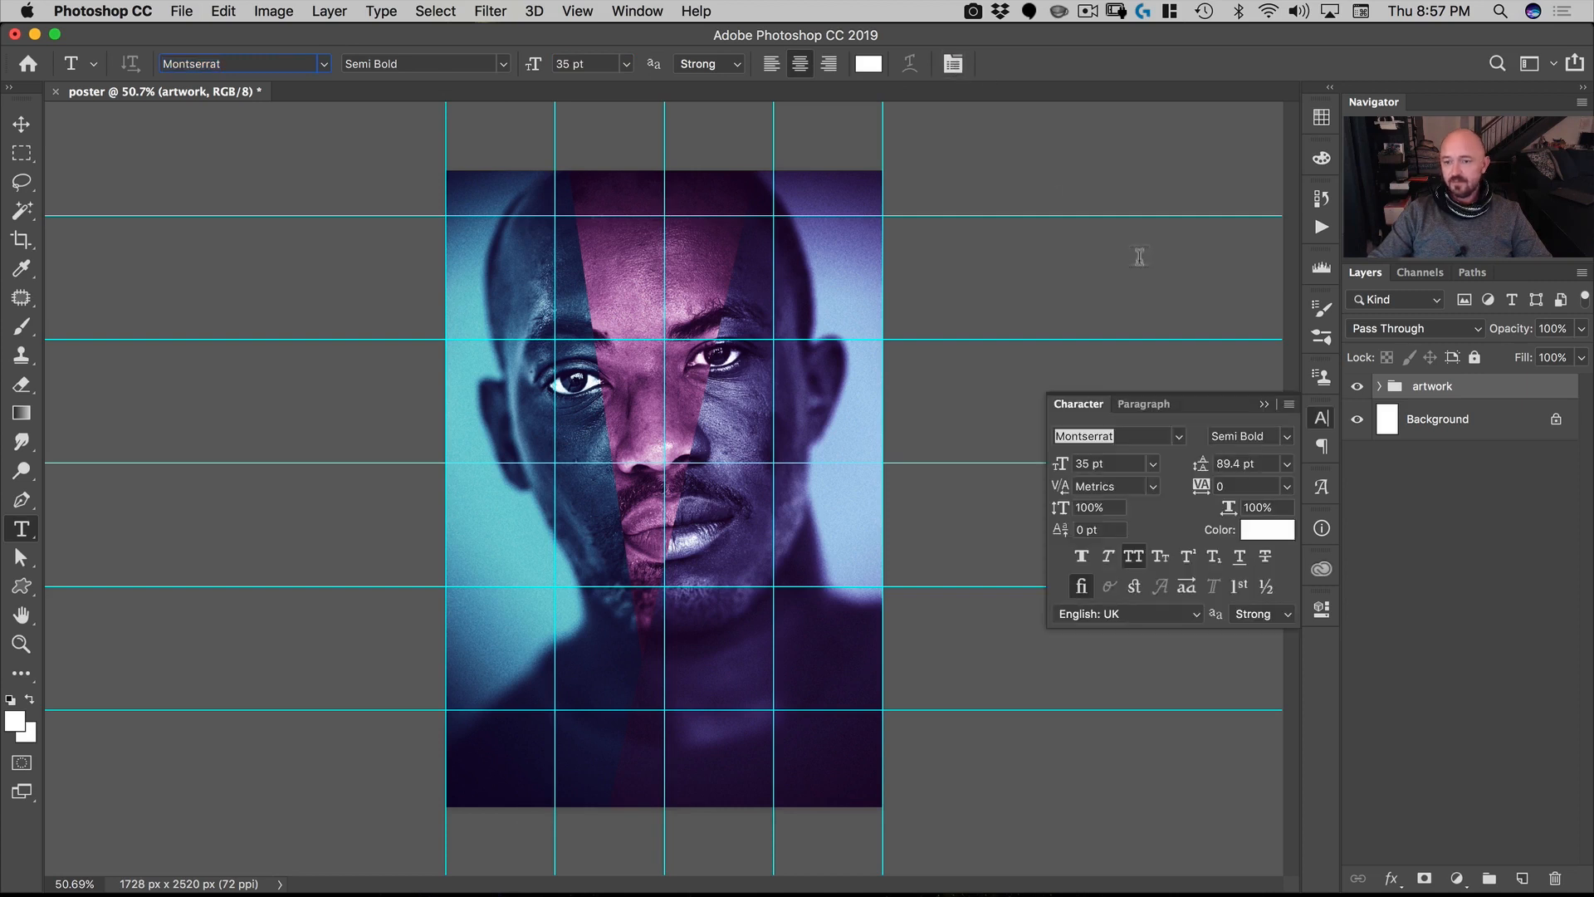
left_click(1201, 486)
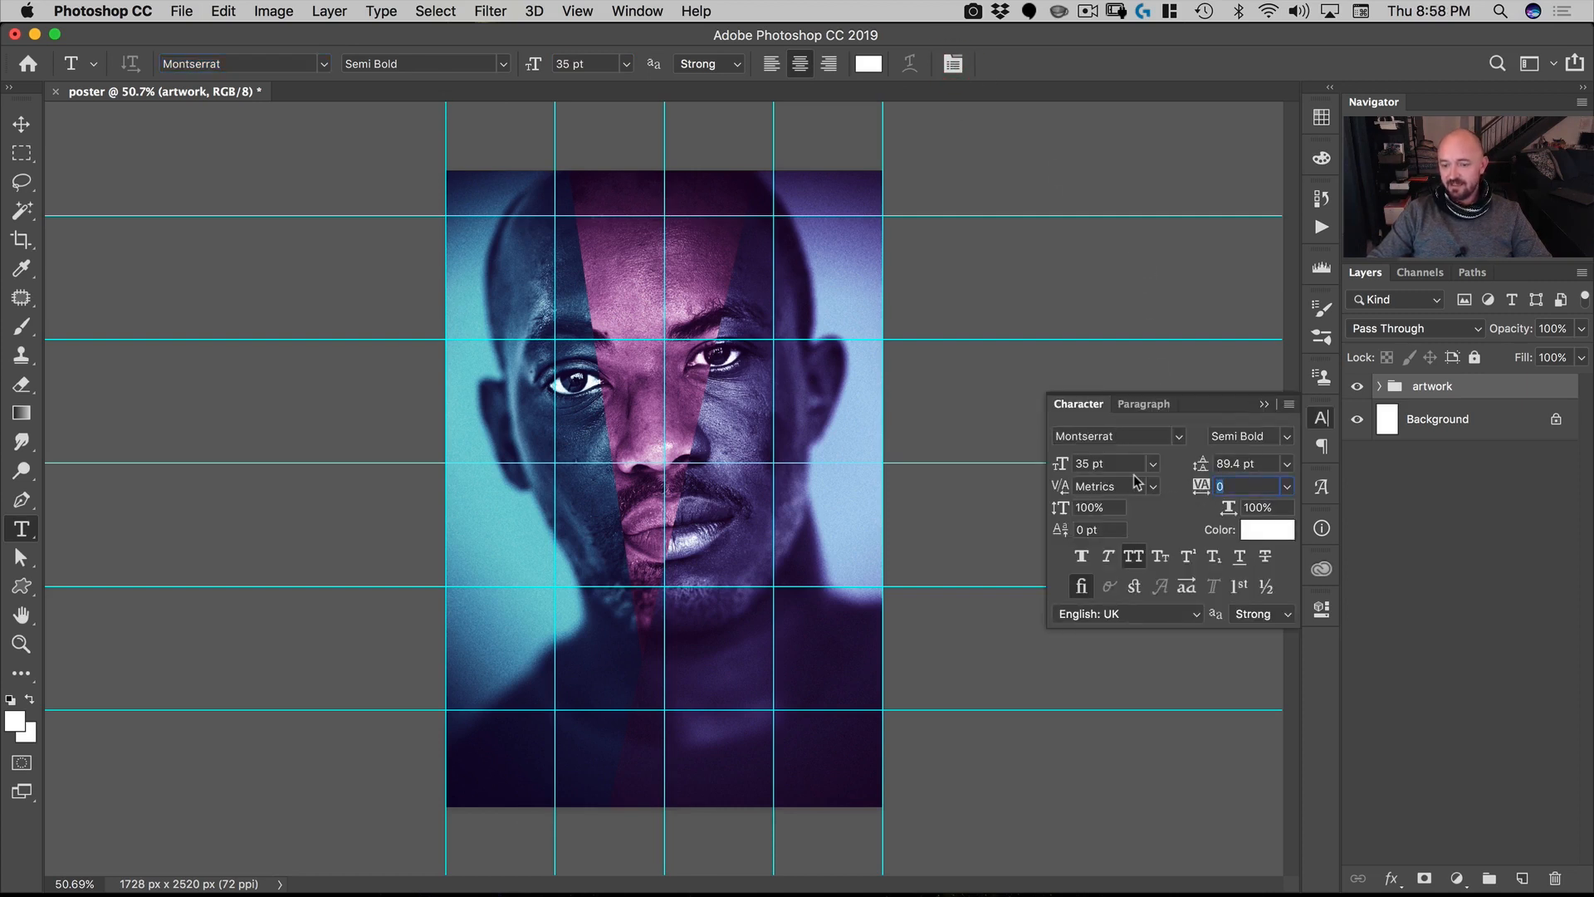
type("720")
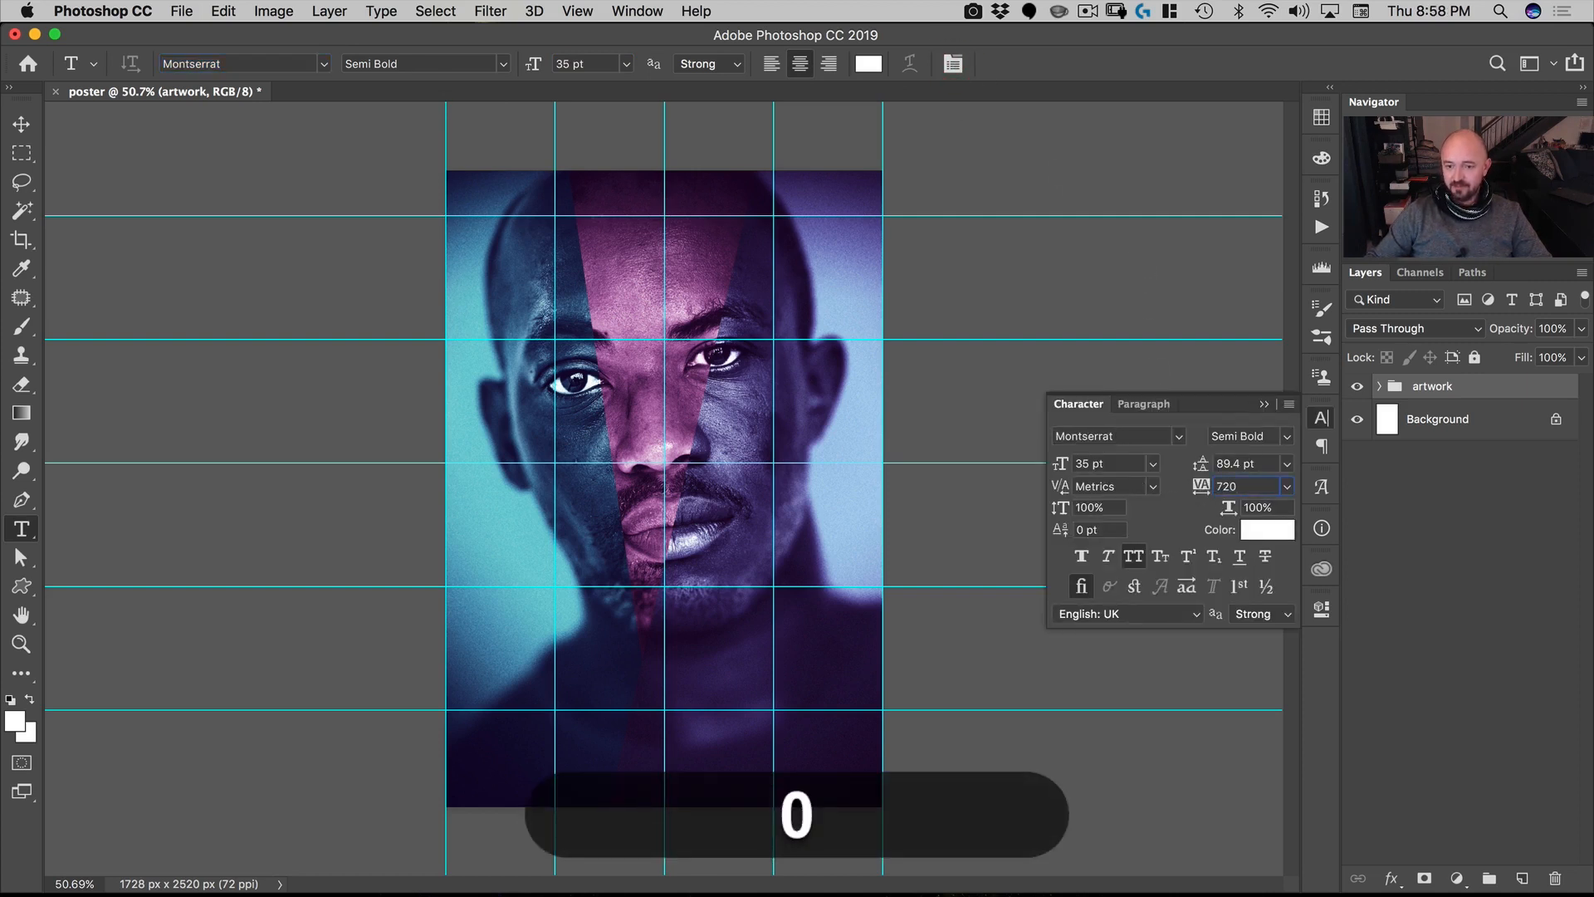
key("Return")
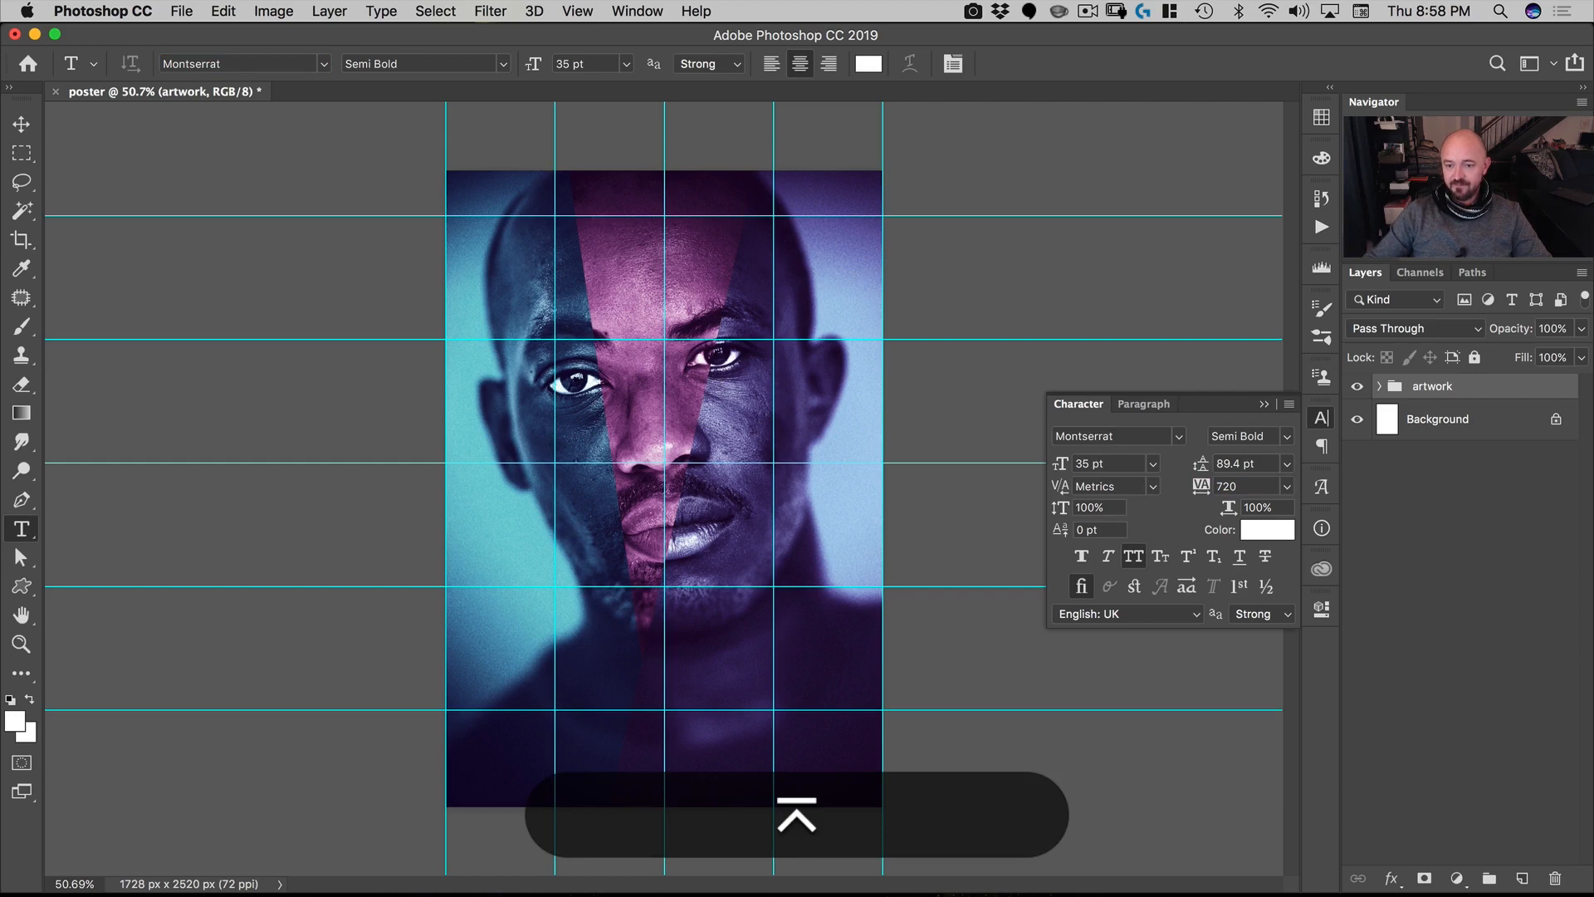
Step: Add the centred tagline "this is the story of a lifetime" where the top horizontal guide meets the middle vertical guide
left_click(664, 210)
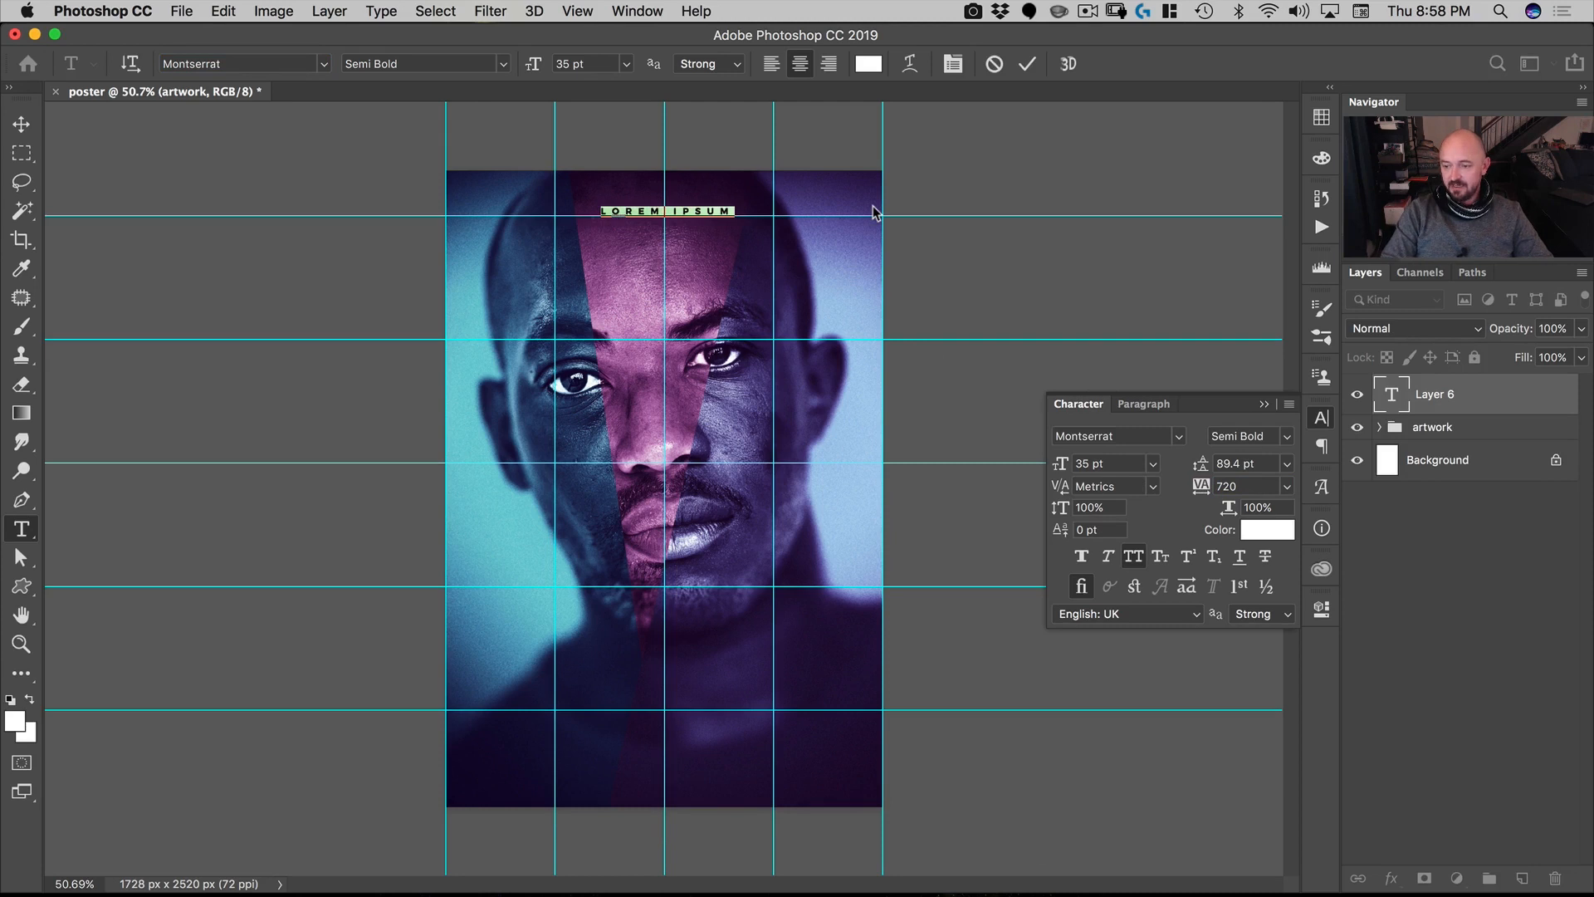
type("this is the ")
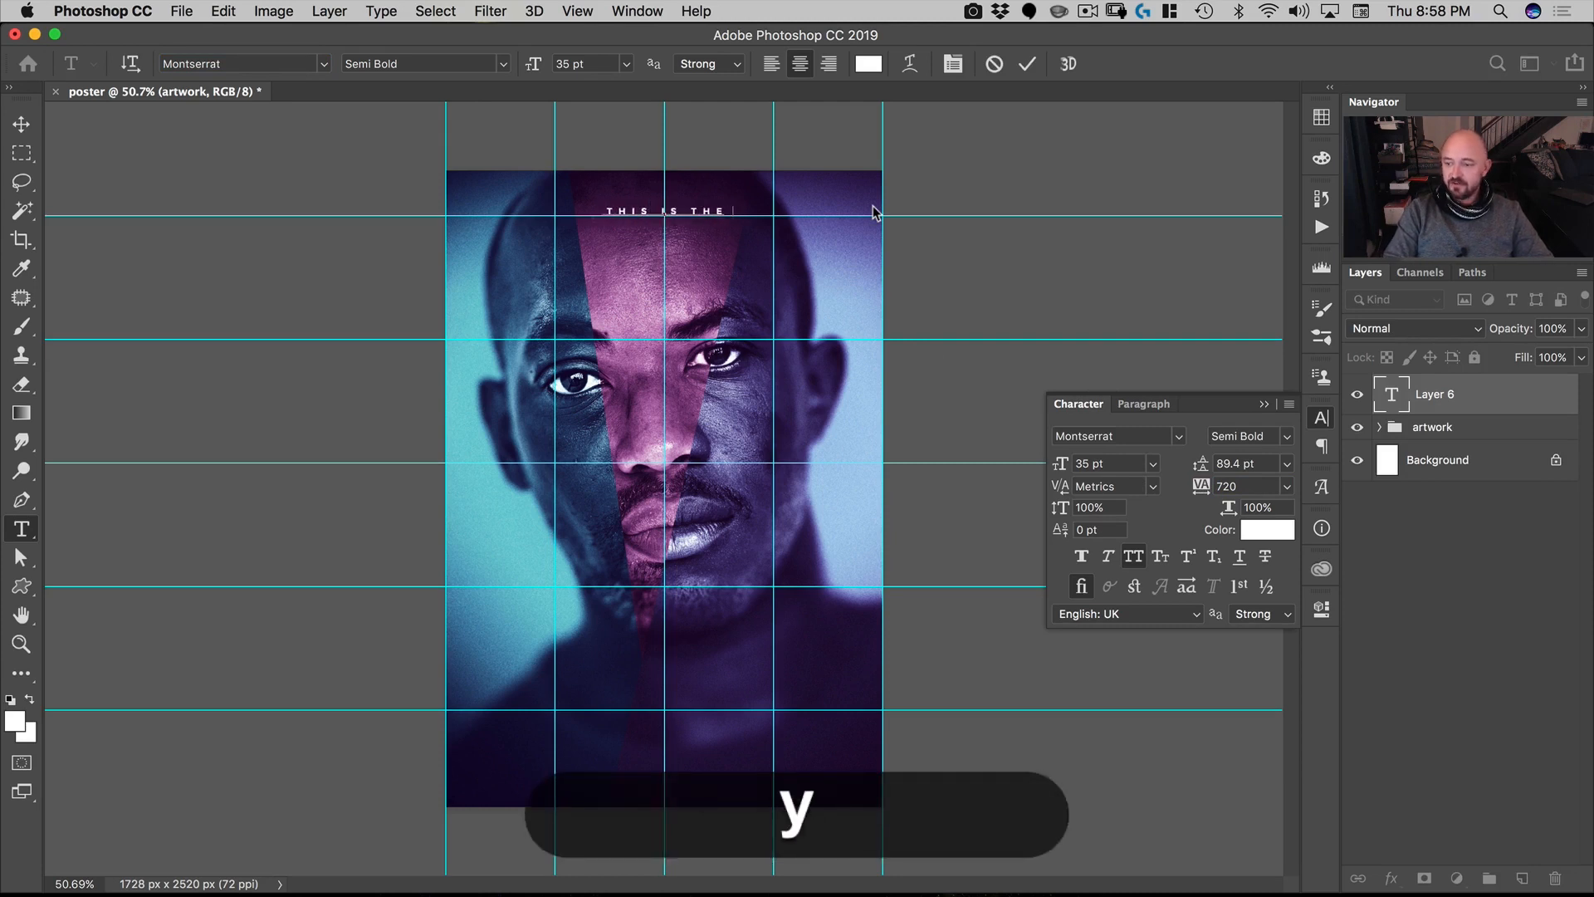
type("story of a lif")
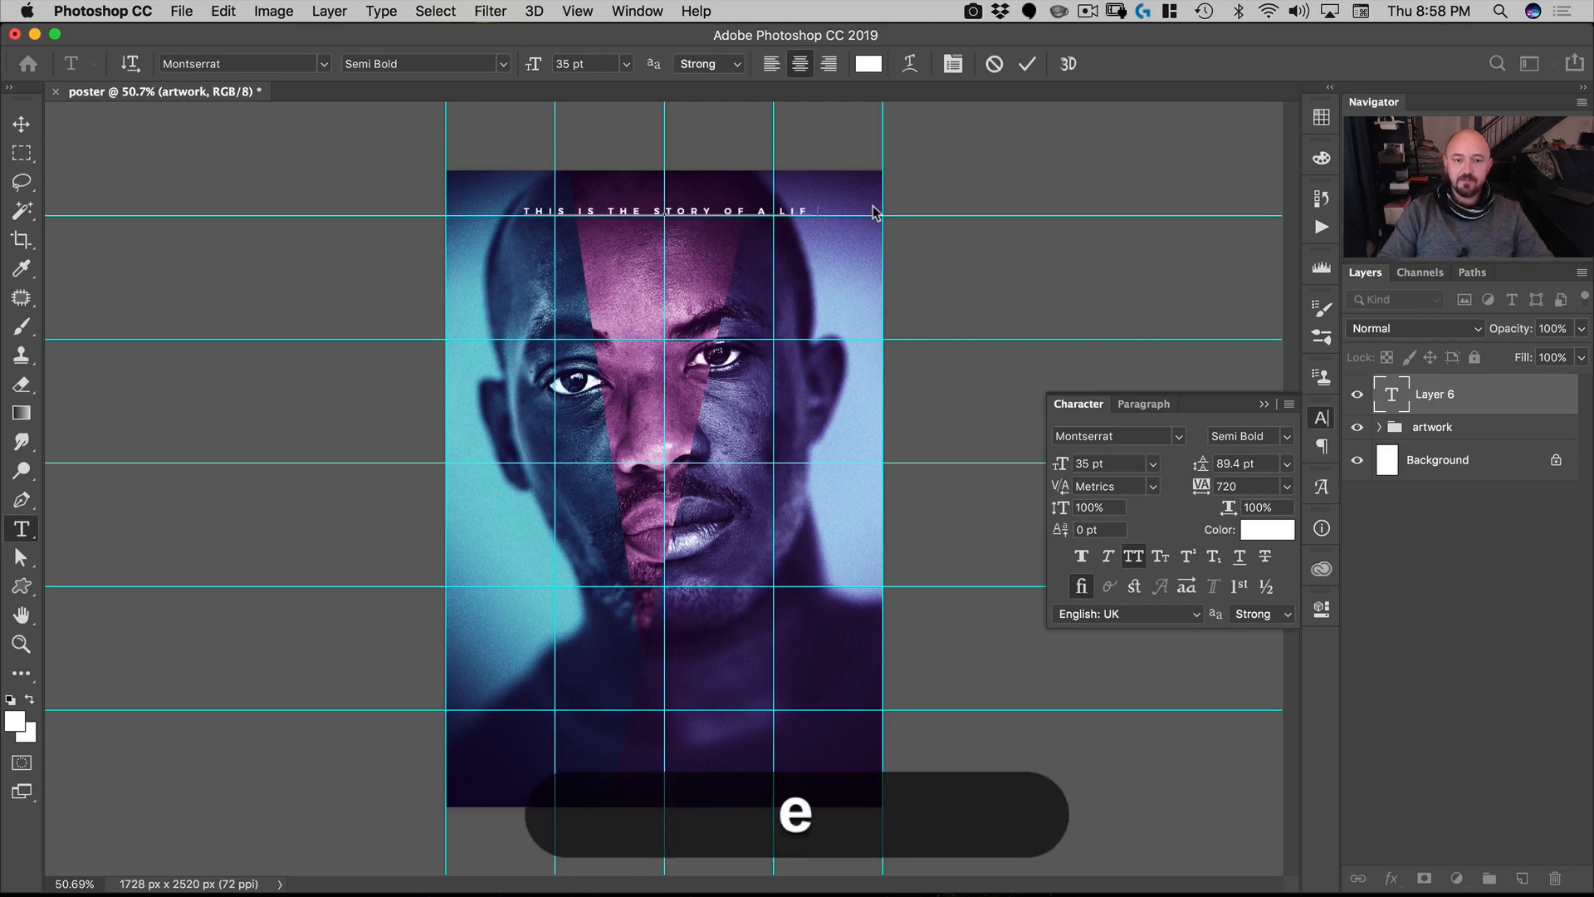
type("etime")
key("Escape")
key("v")
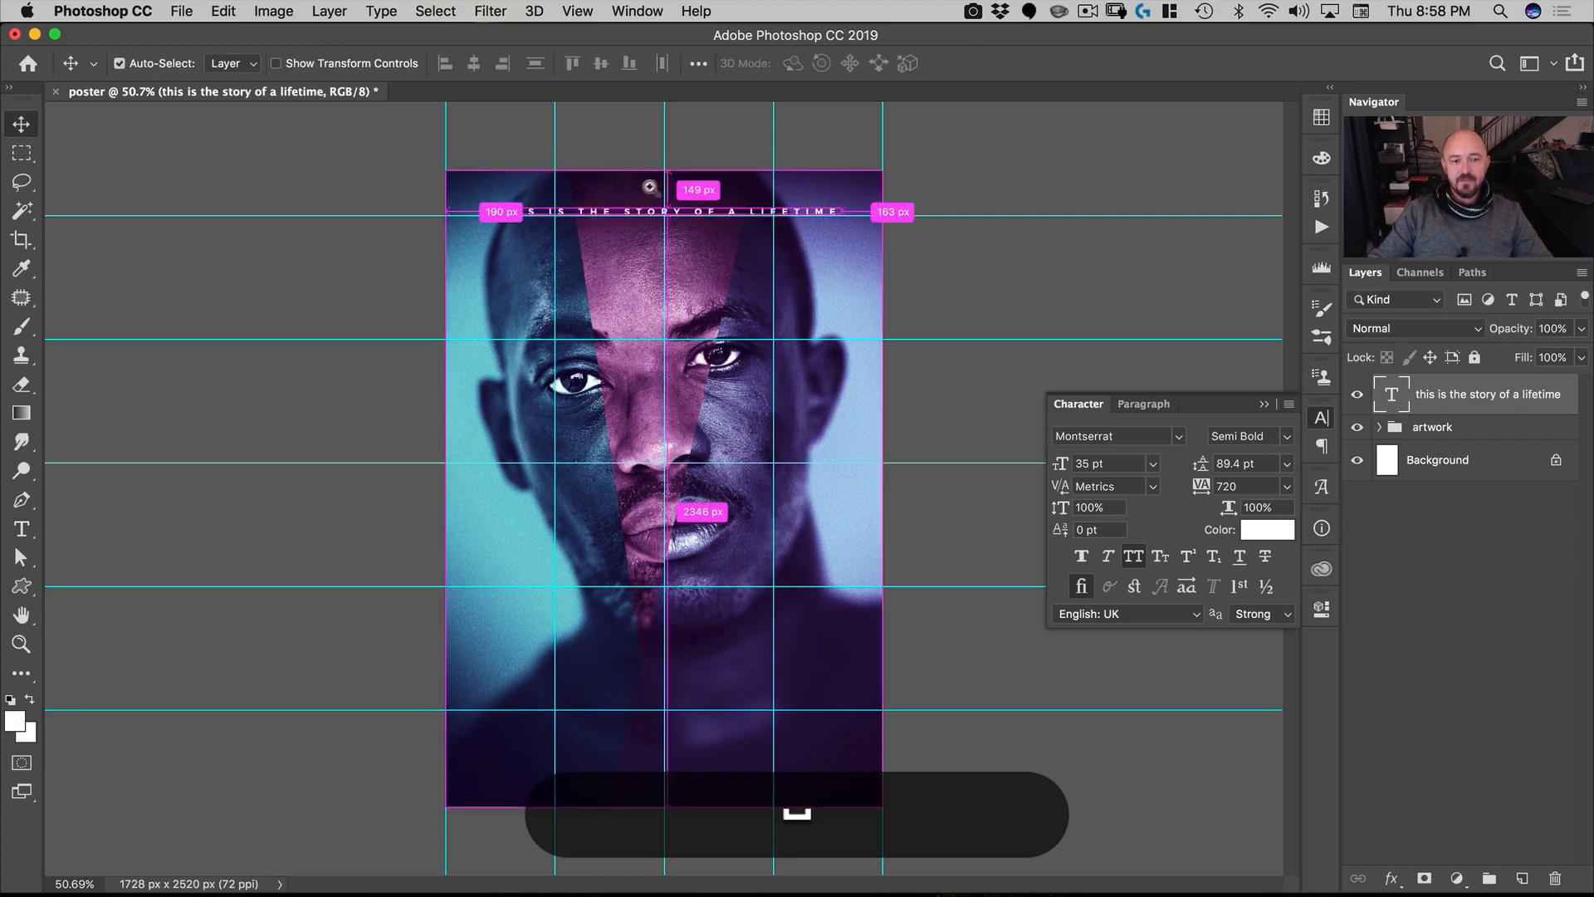
left_click_drag(650, 187, 711, 166)
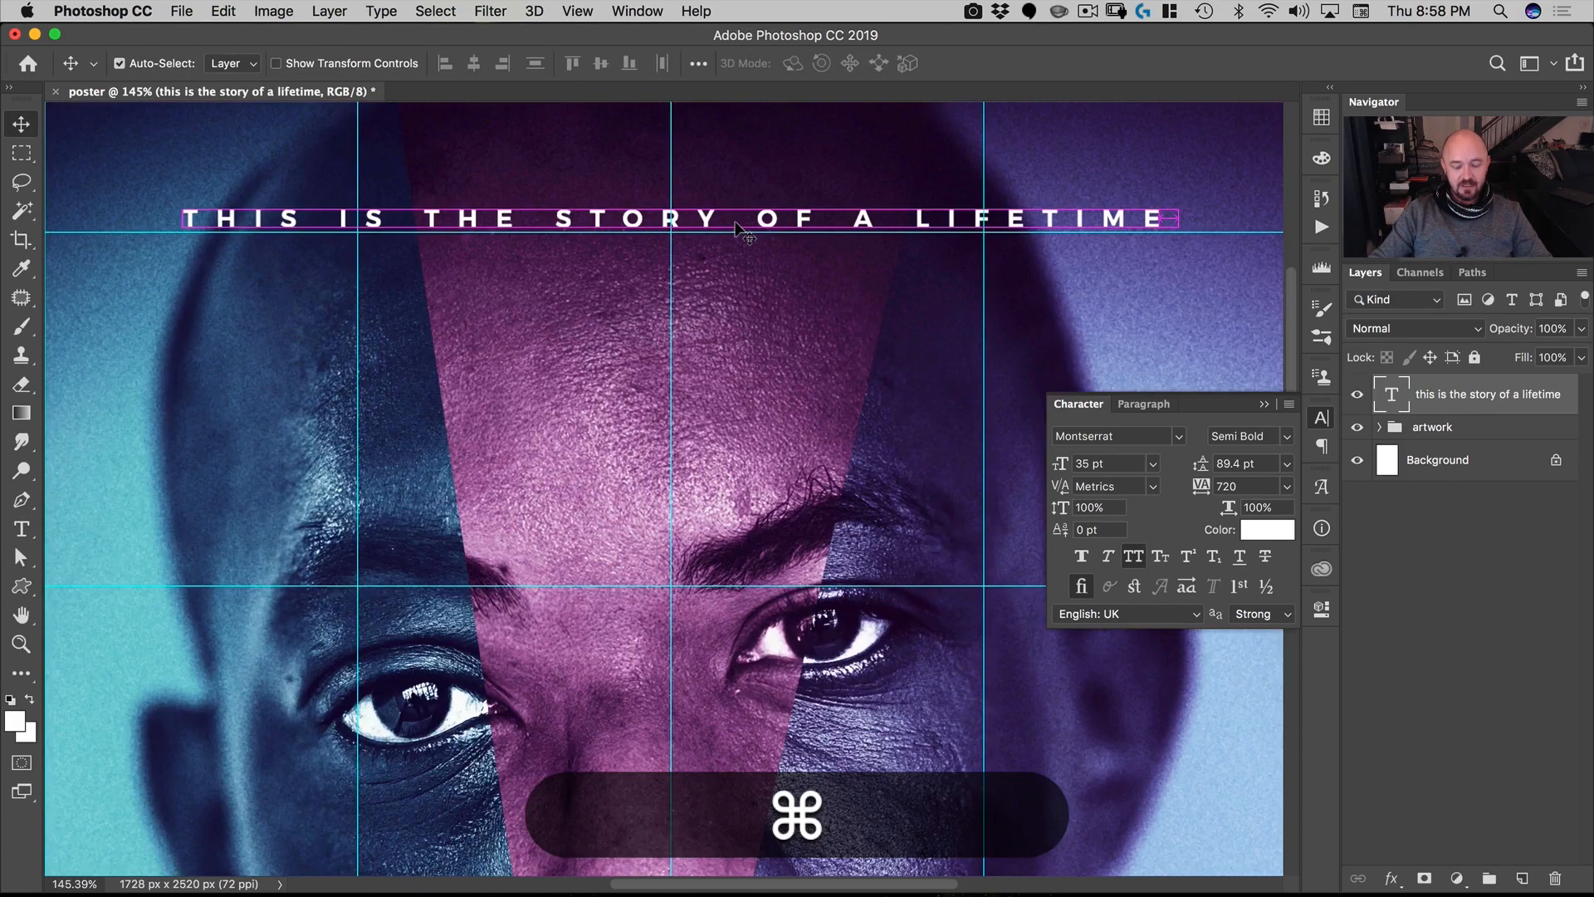
key("ctrl+t")
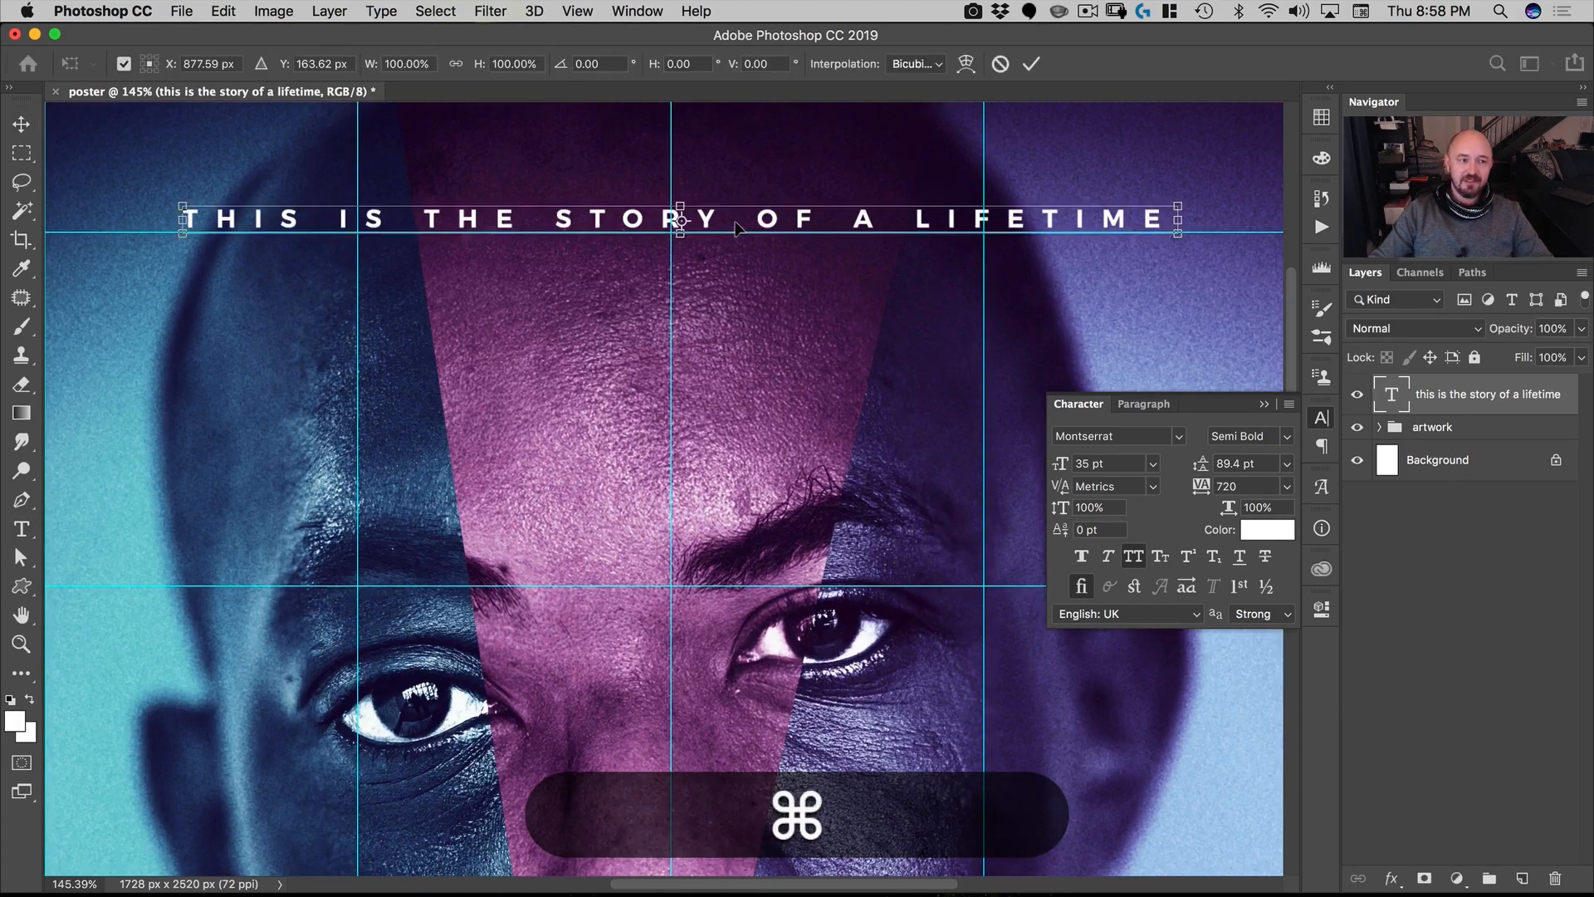
key("Escape")
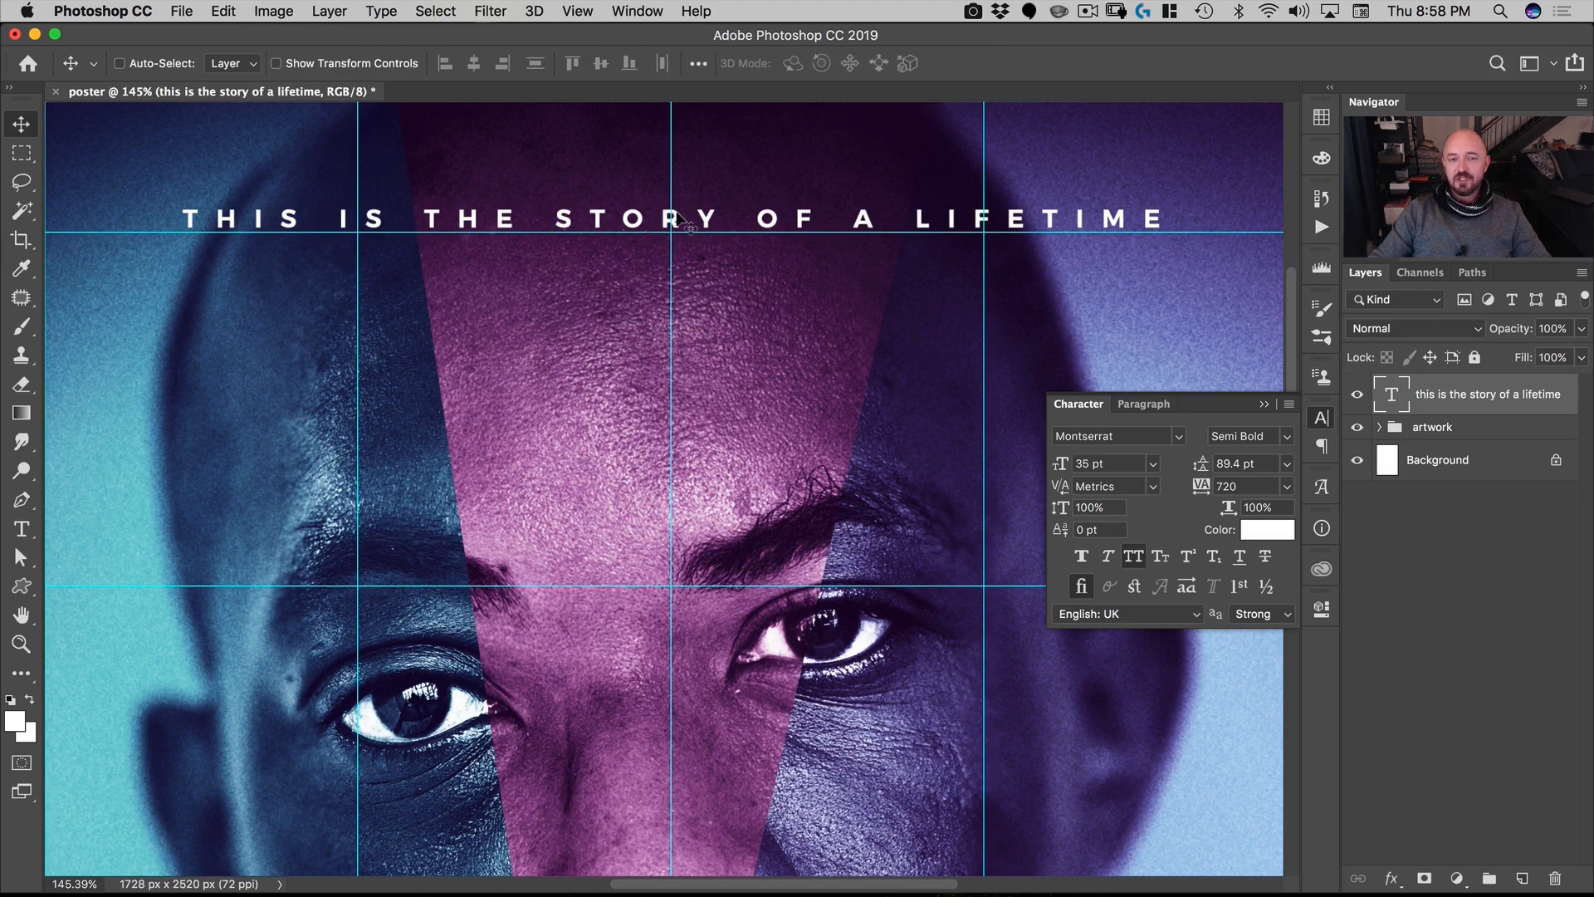
key("super+t")
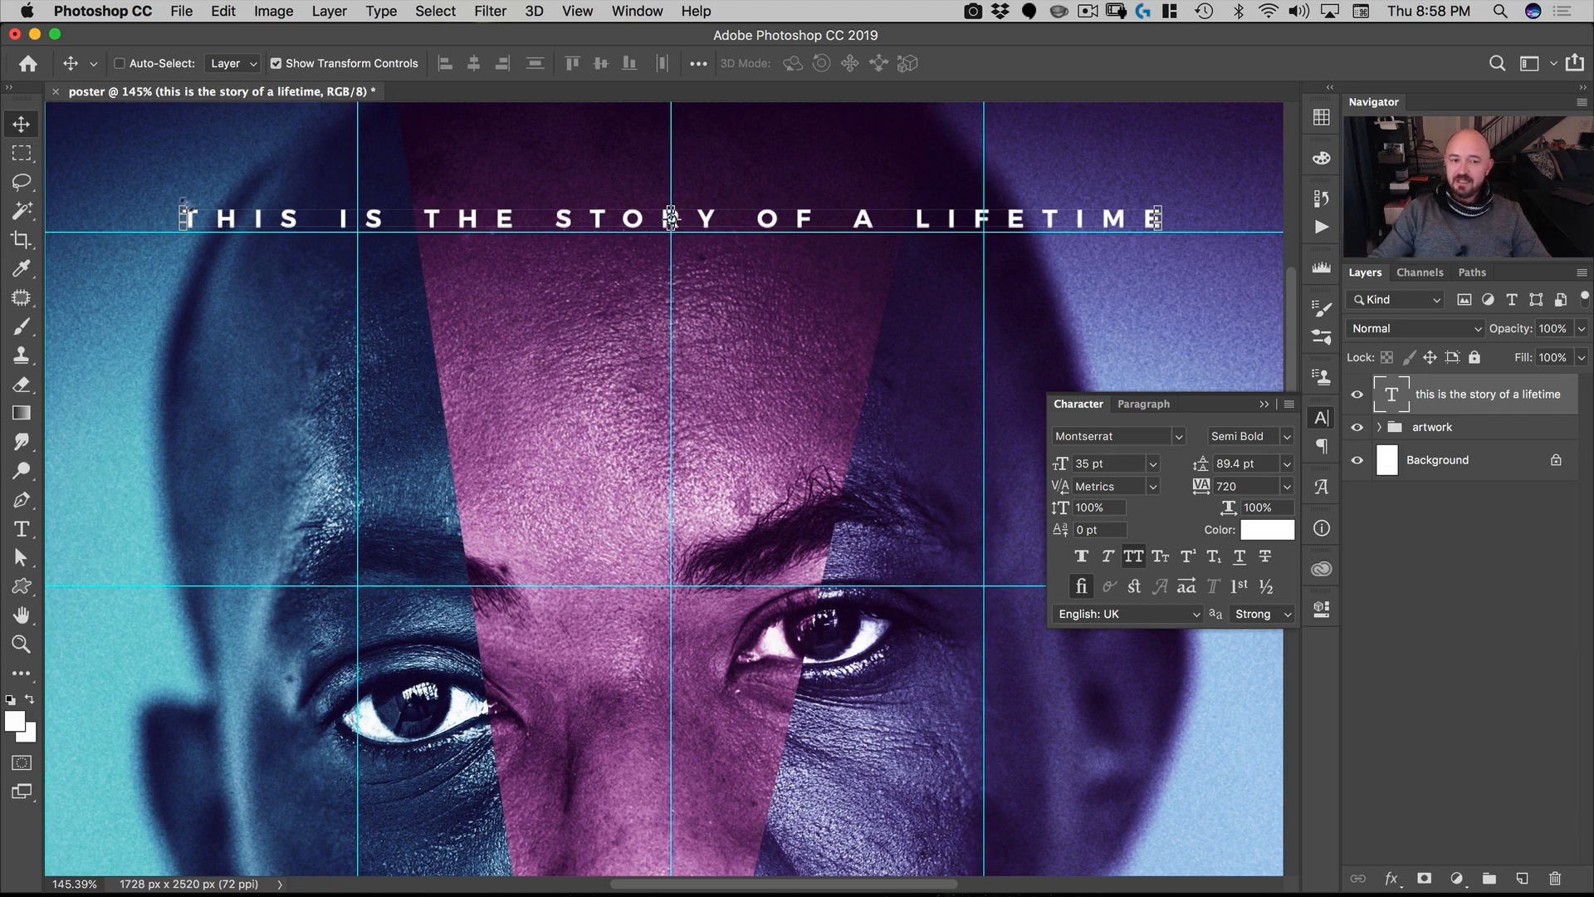
left_click(277, 64)
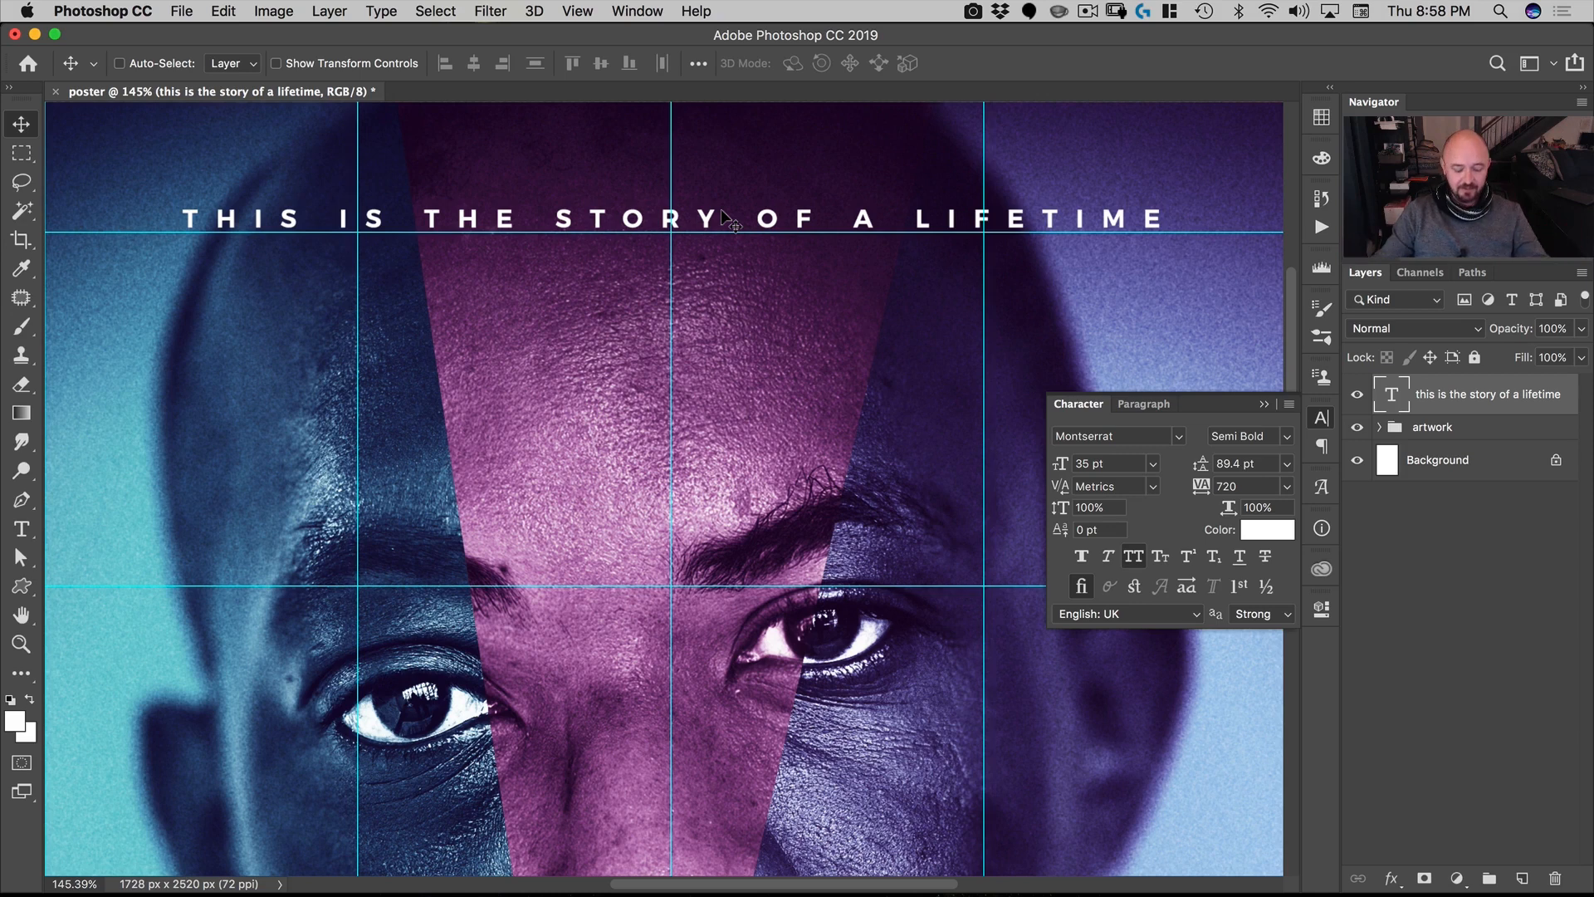
Step: Free-transform the tagline and nudge it to centre on the middle vertical guide, with its baseline resting on the top horizontal guide
key("super+t")
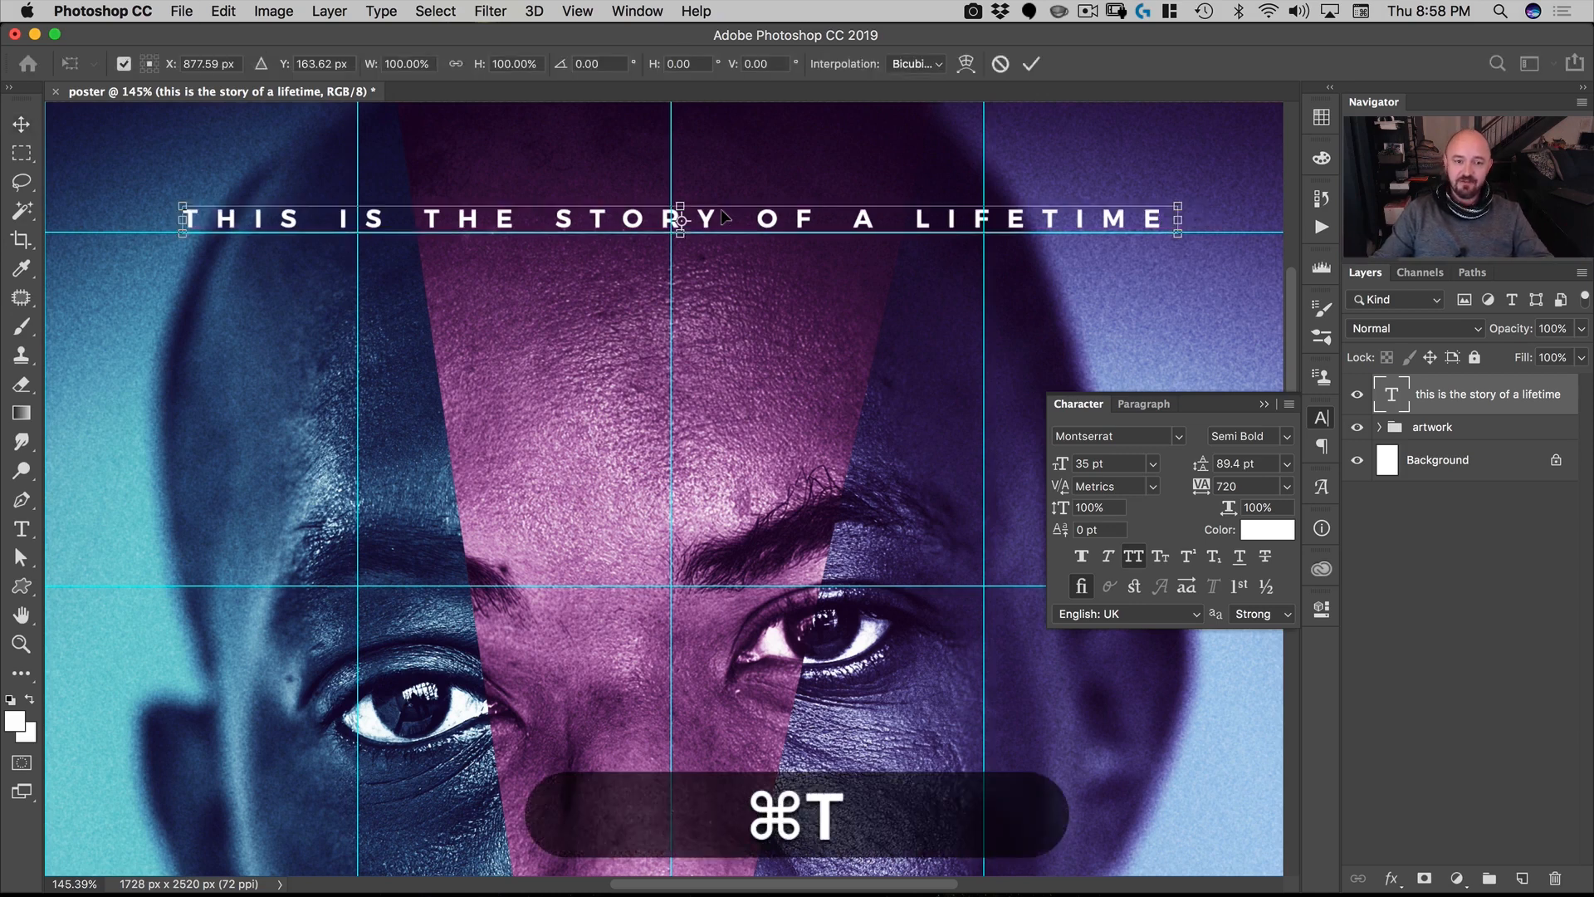
key("shift+Left")
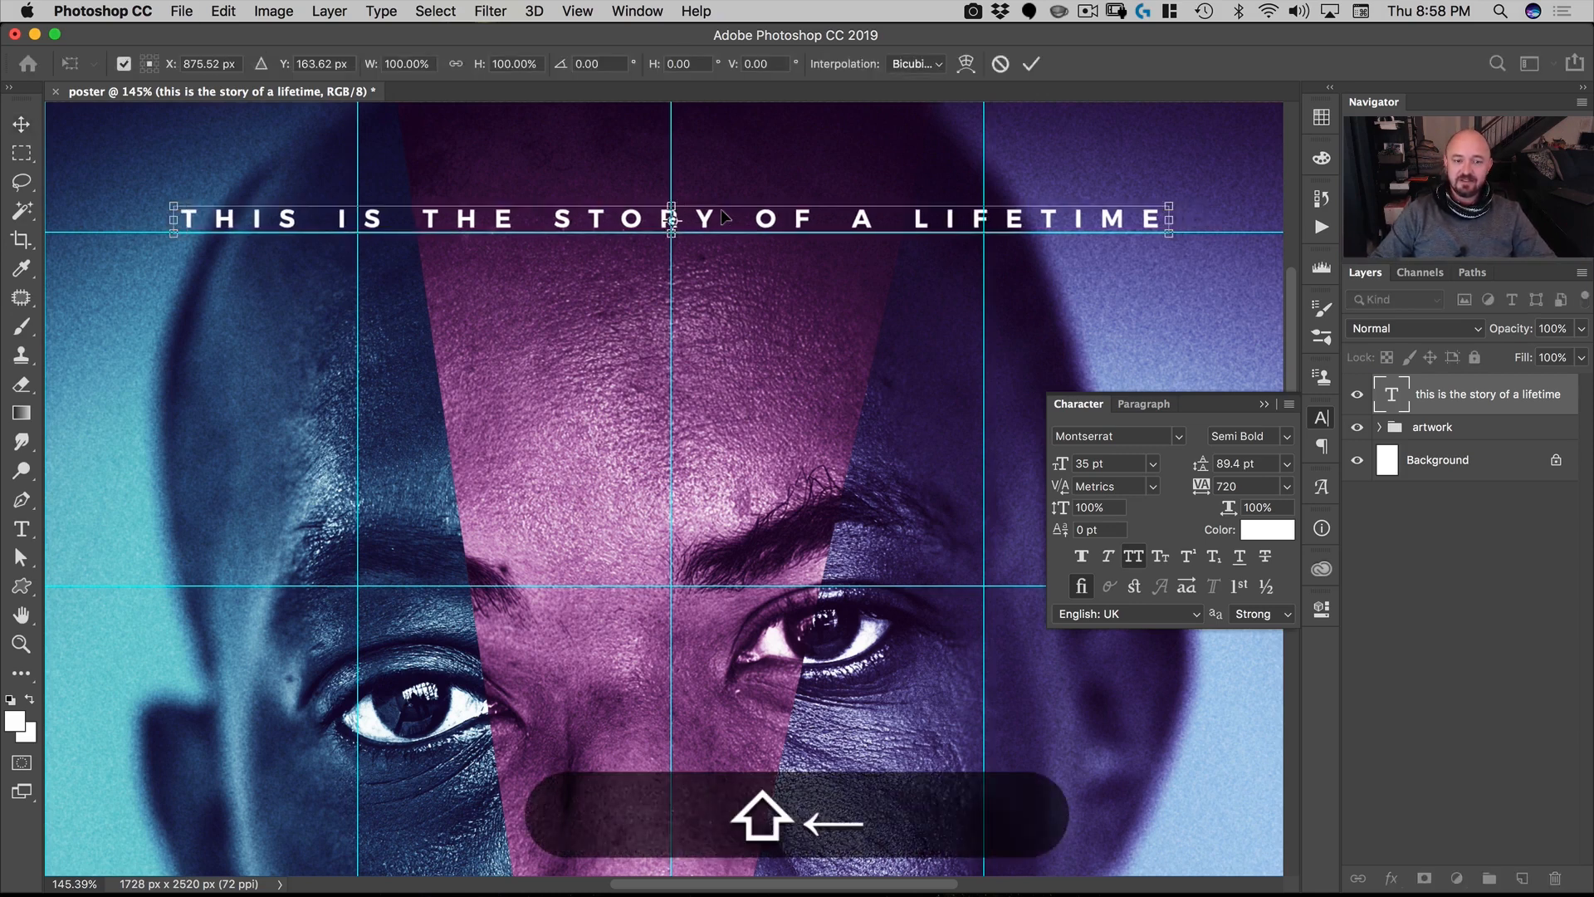
key("shift+Right")
key("shift+Left")
key("shift+Left")
key("Down")
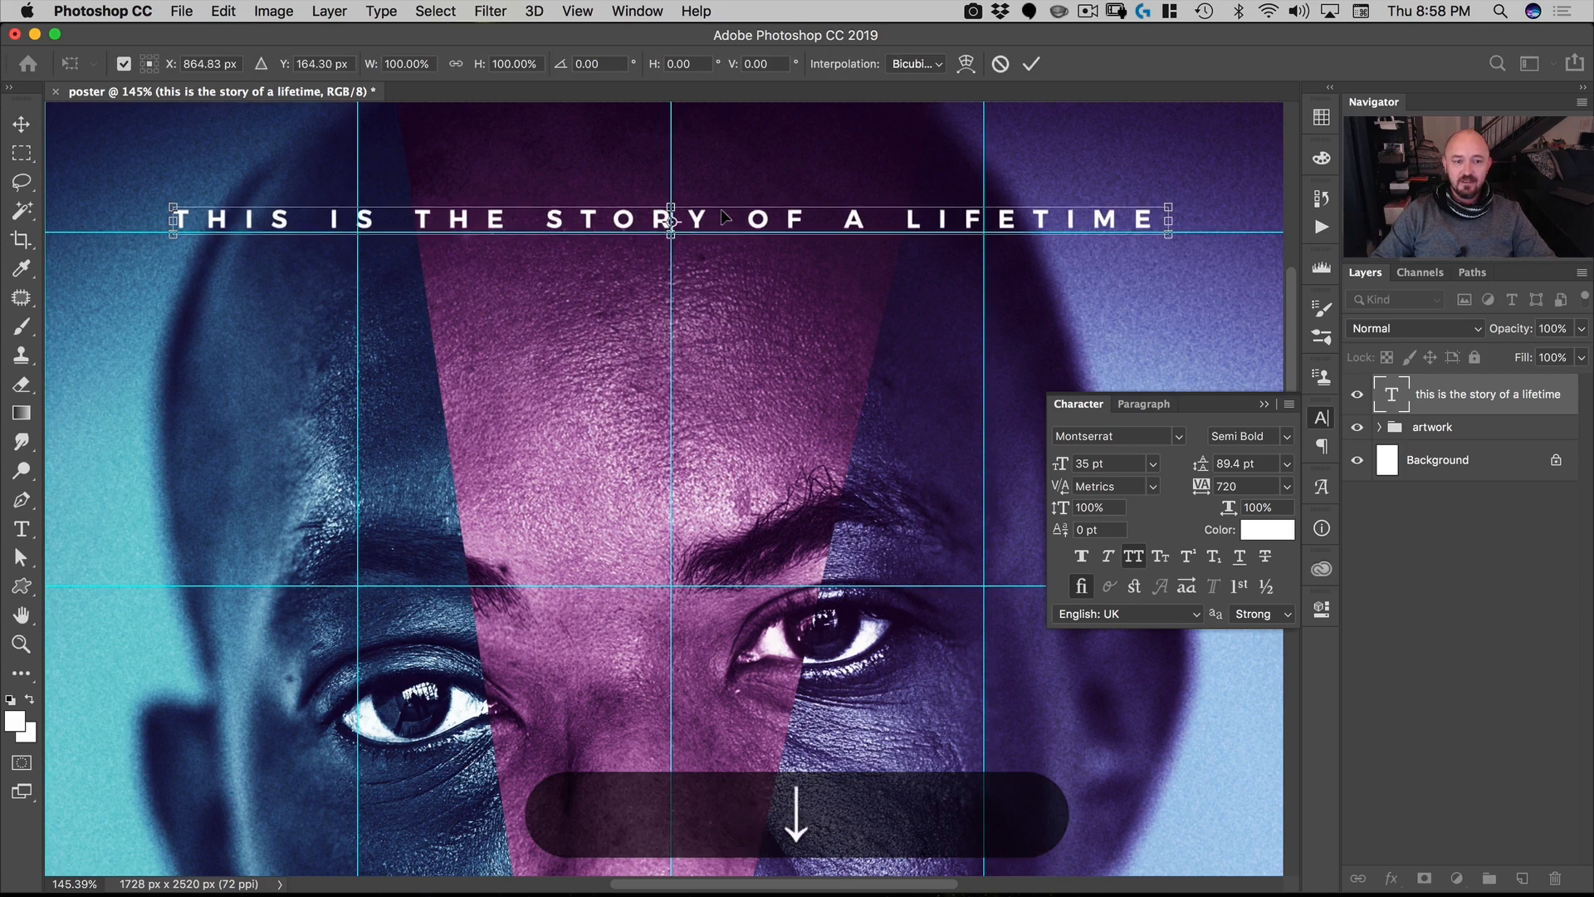
key("Down")
key("Down")
key("Down")
key("Down")
key("Down")
key("Down")
key("Down")
key("Down")
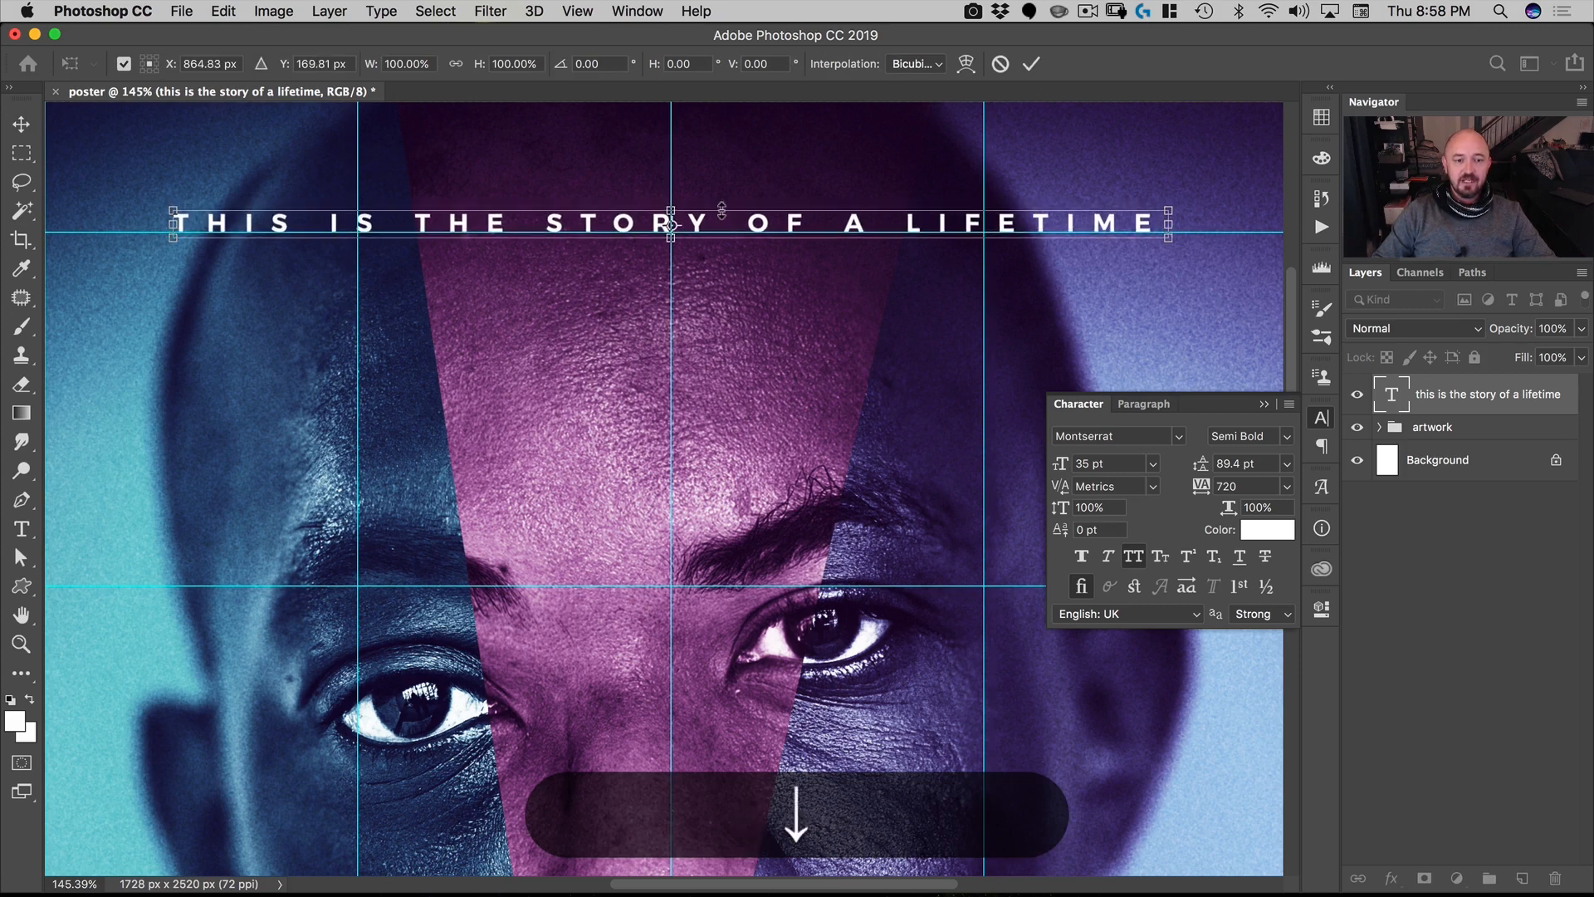
key("Return")
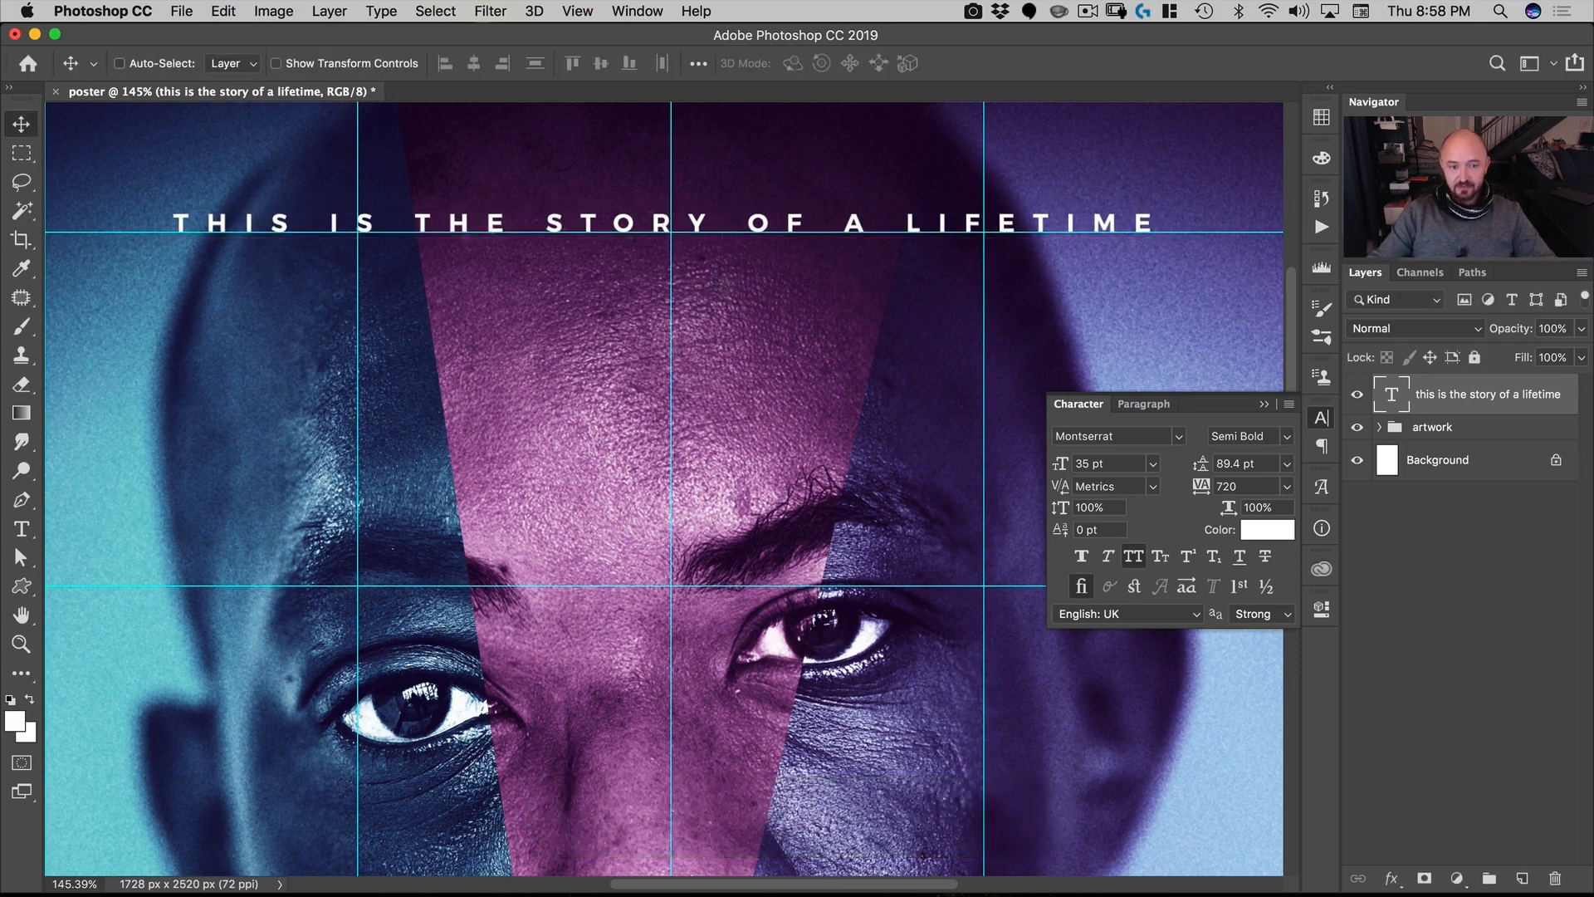
Step: Set the style for the next text to Montserrat Ultra Light at 128 pt
left_click_drag(733, 273, 689, 315)
left_click_drag(794, 435, 781, 293)
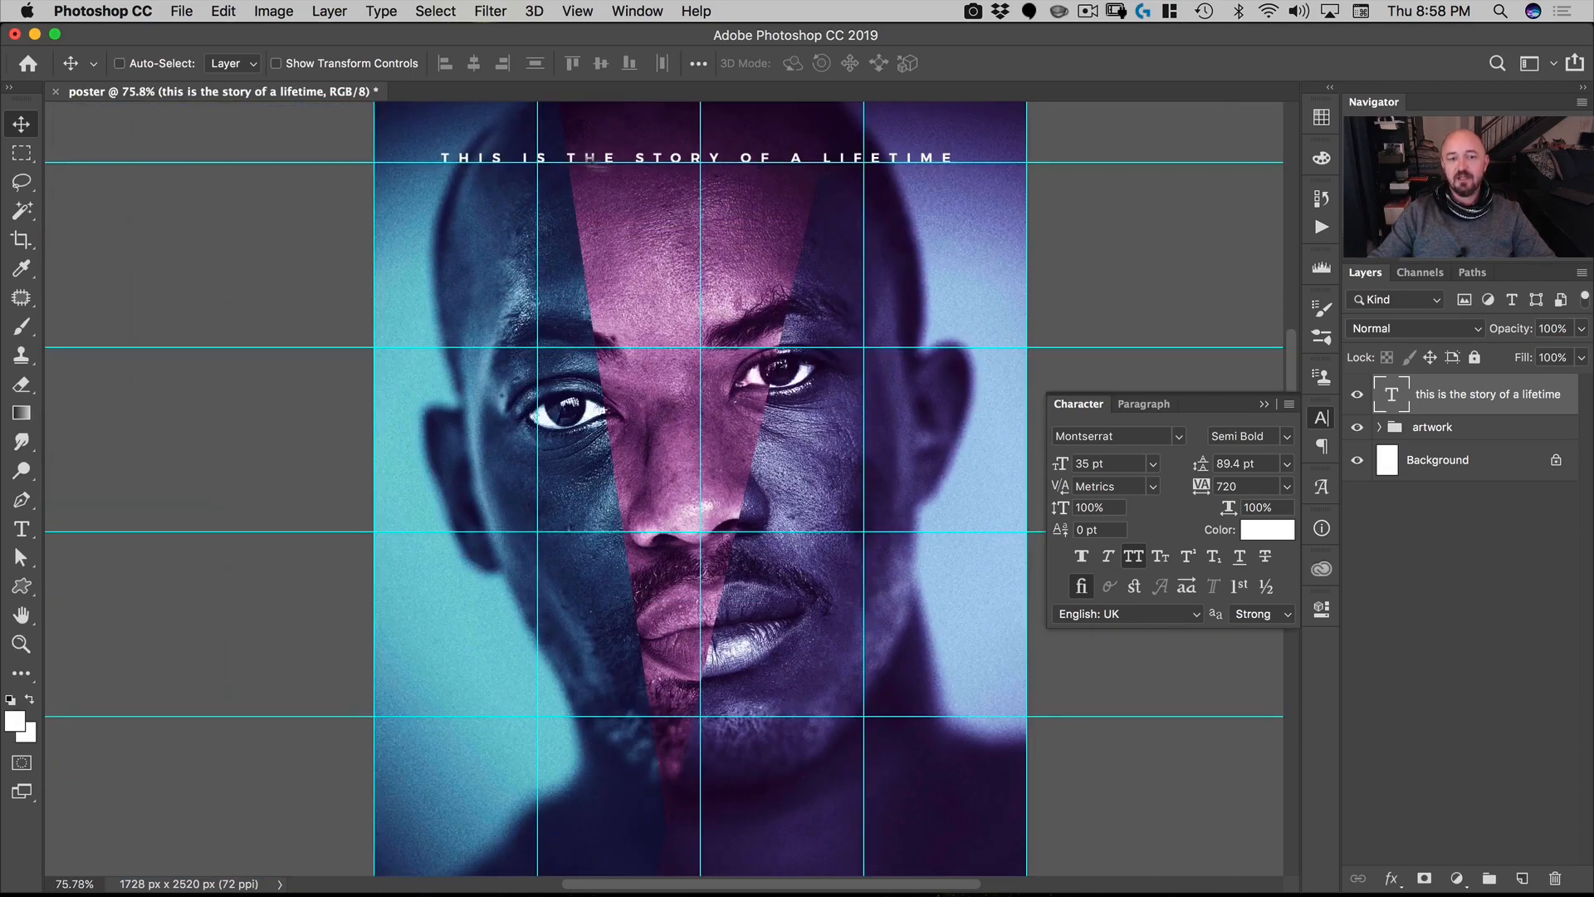
key("space")
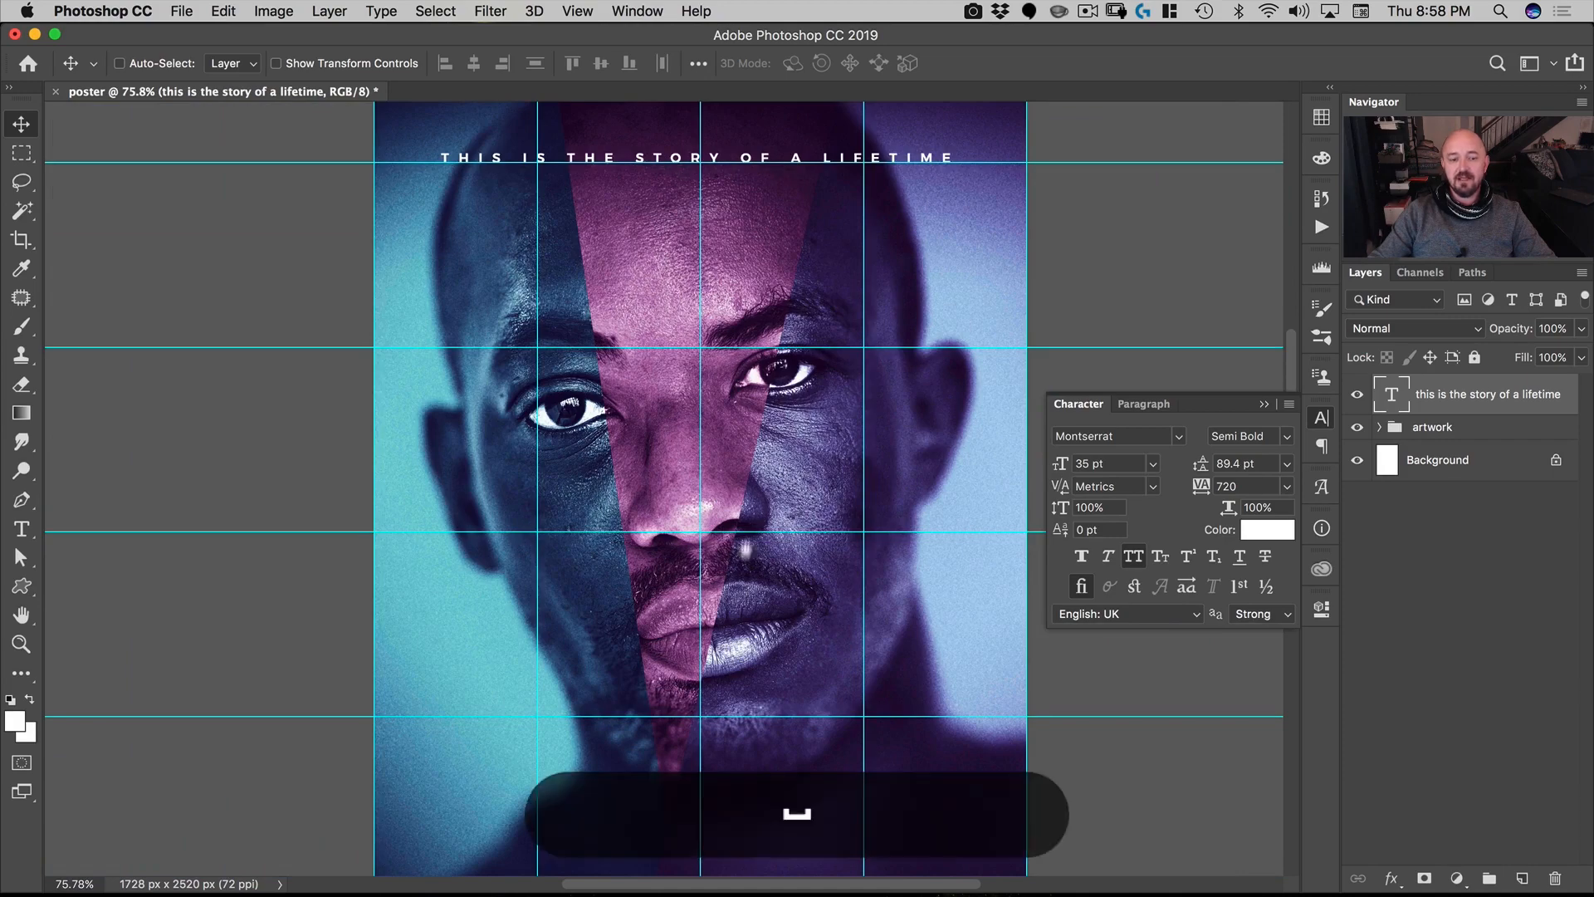
left_click_drag(745, 548, 746, 329)
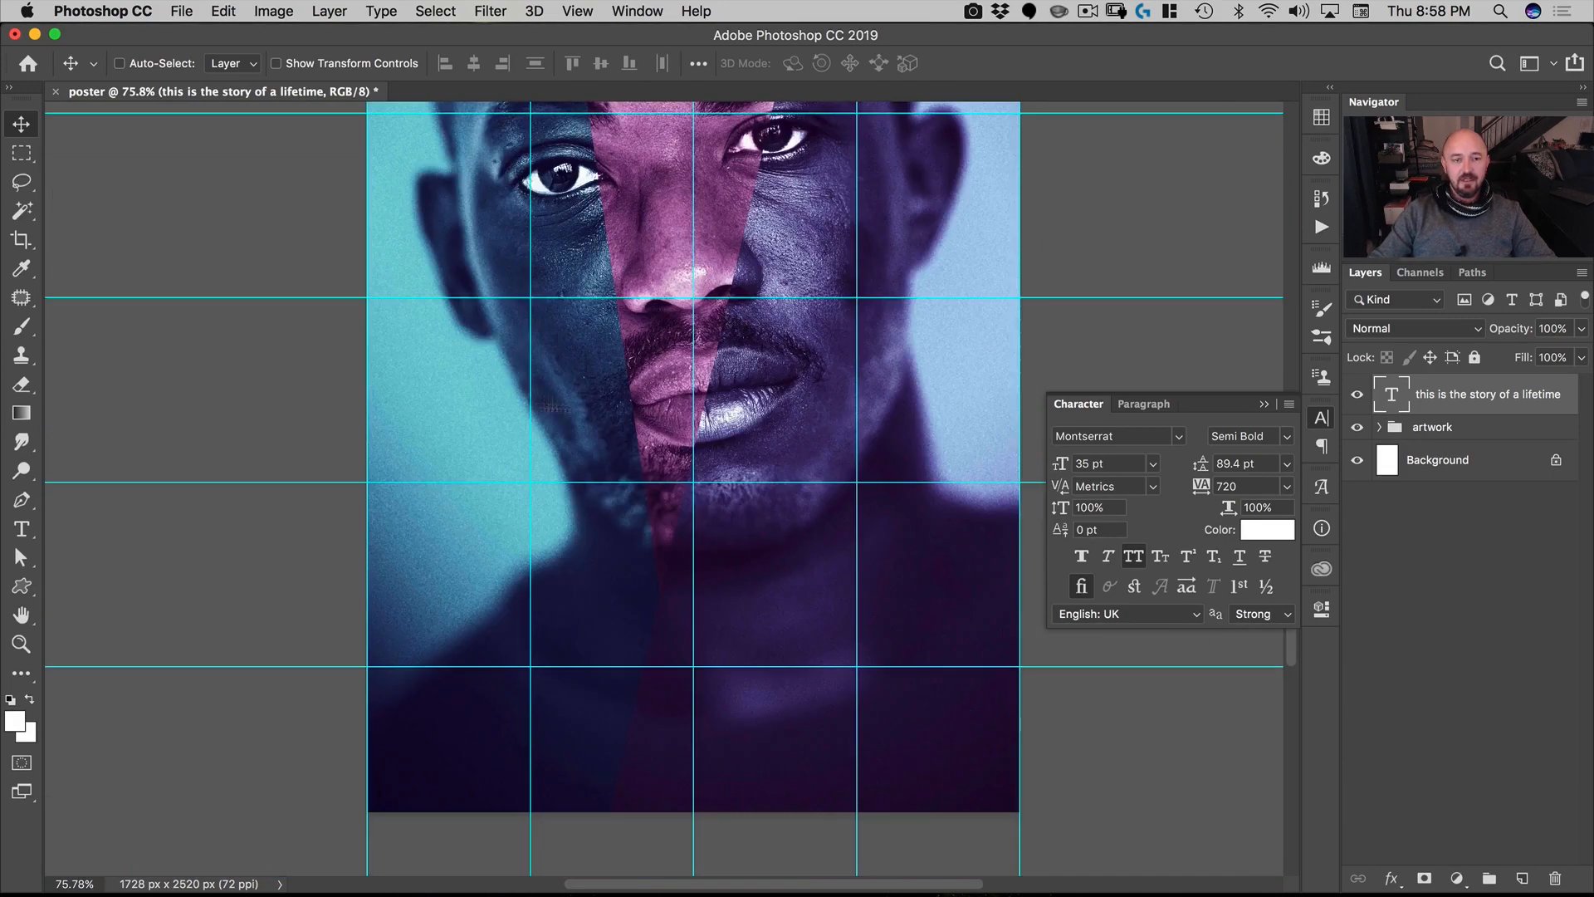
key("t")
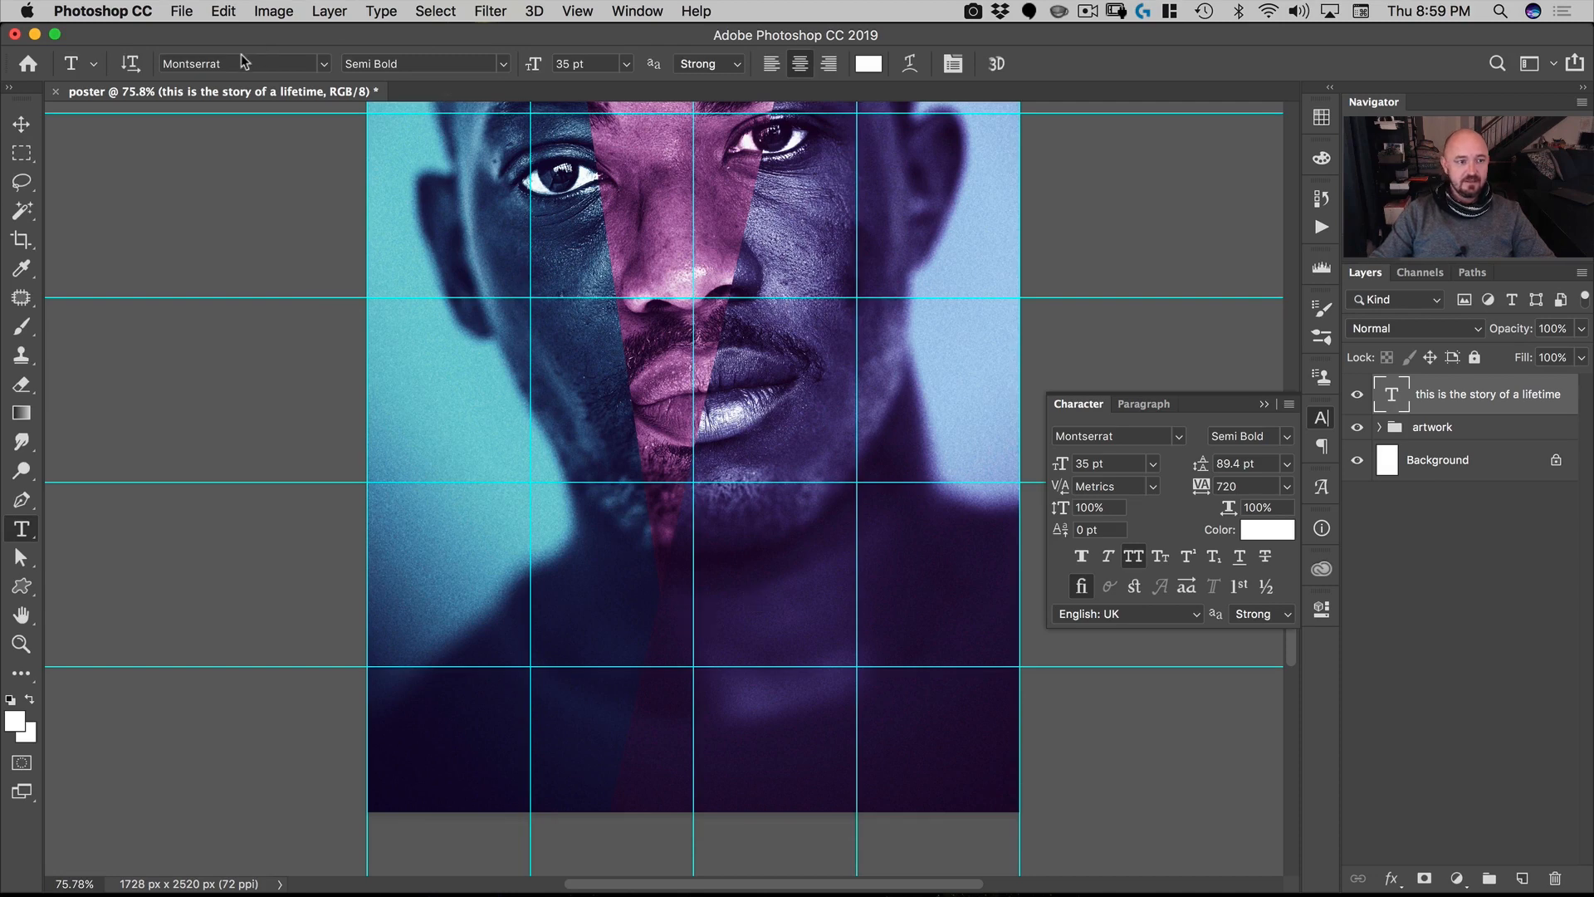
left_click(430, 64)
type("ul")
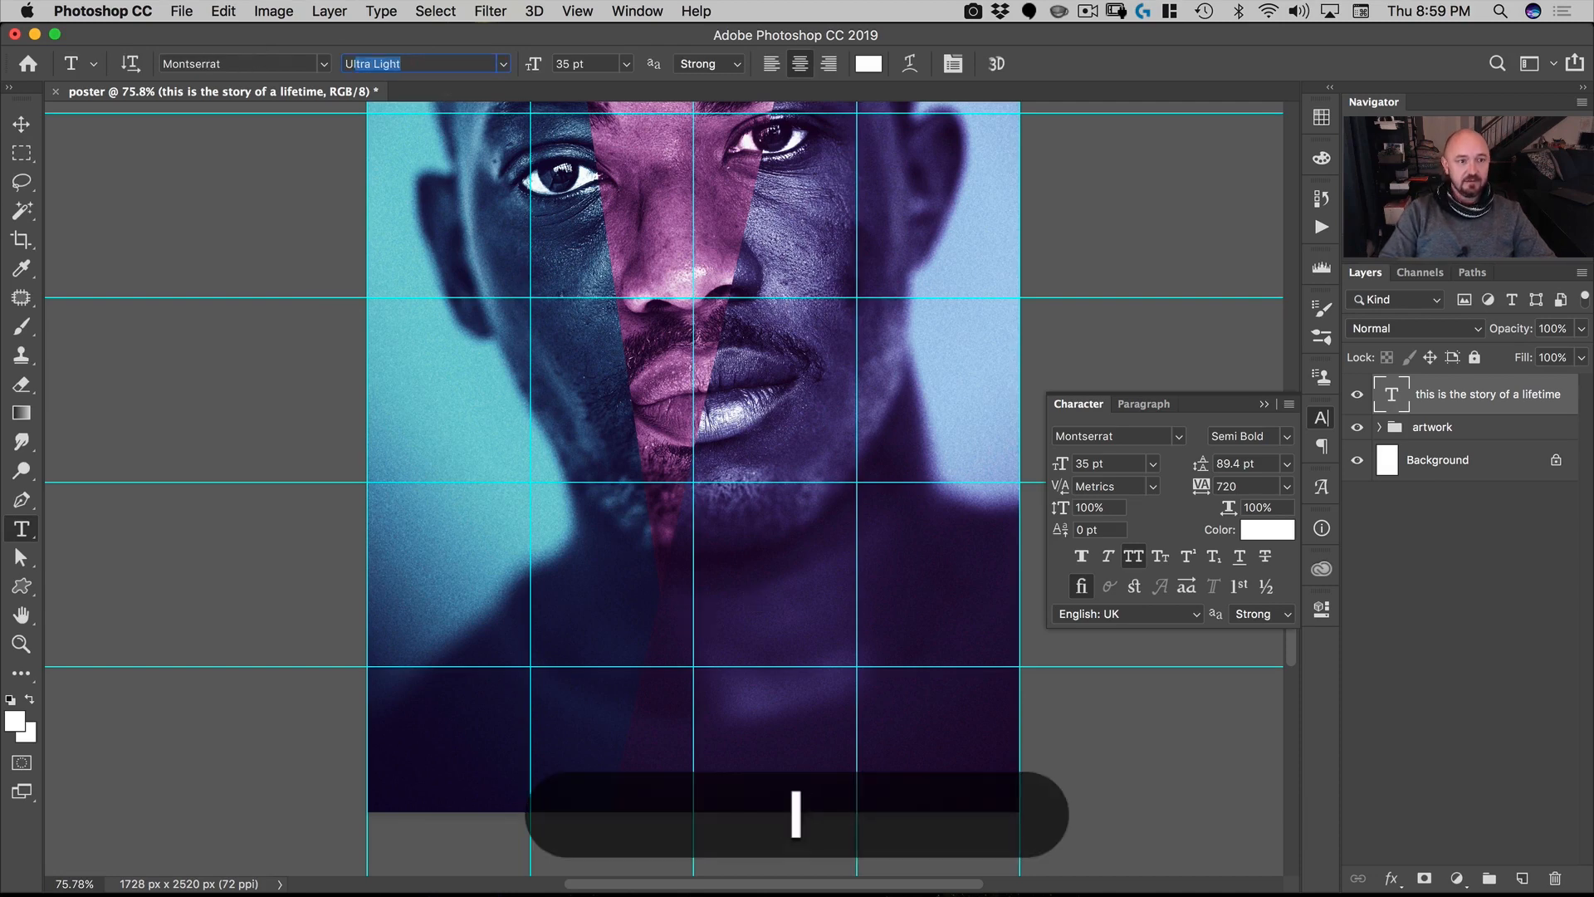
key("Tab")
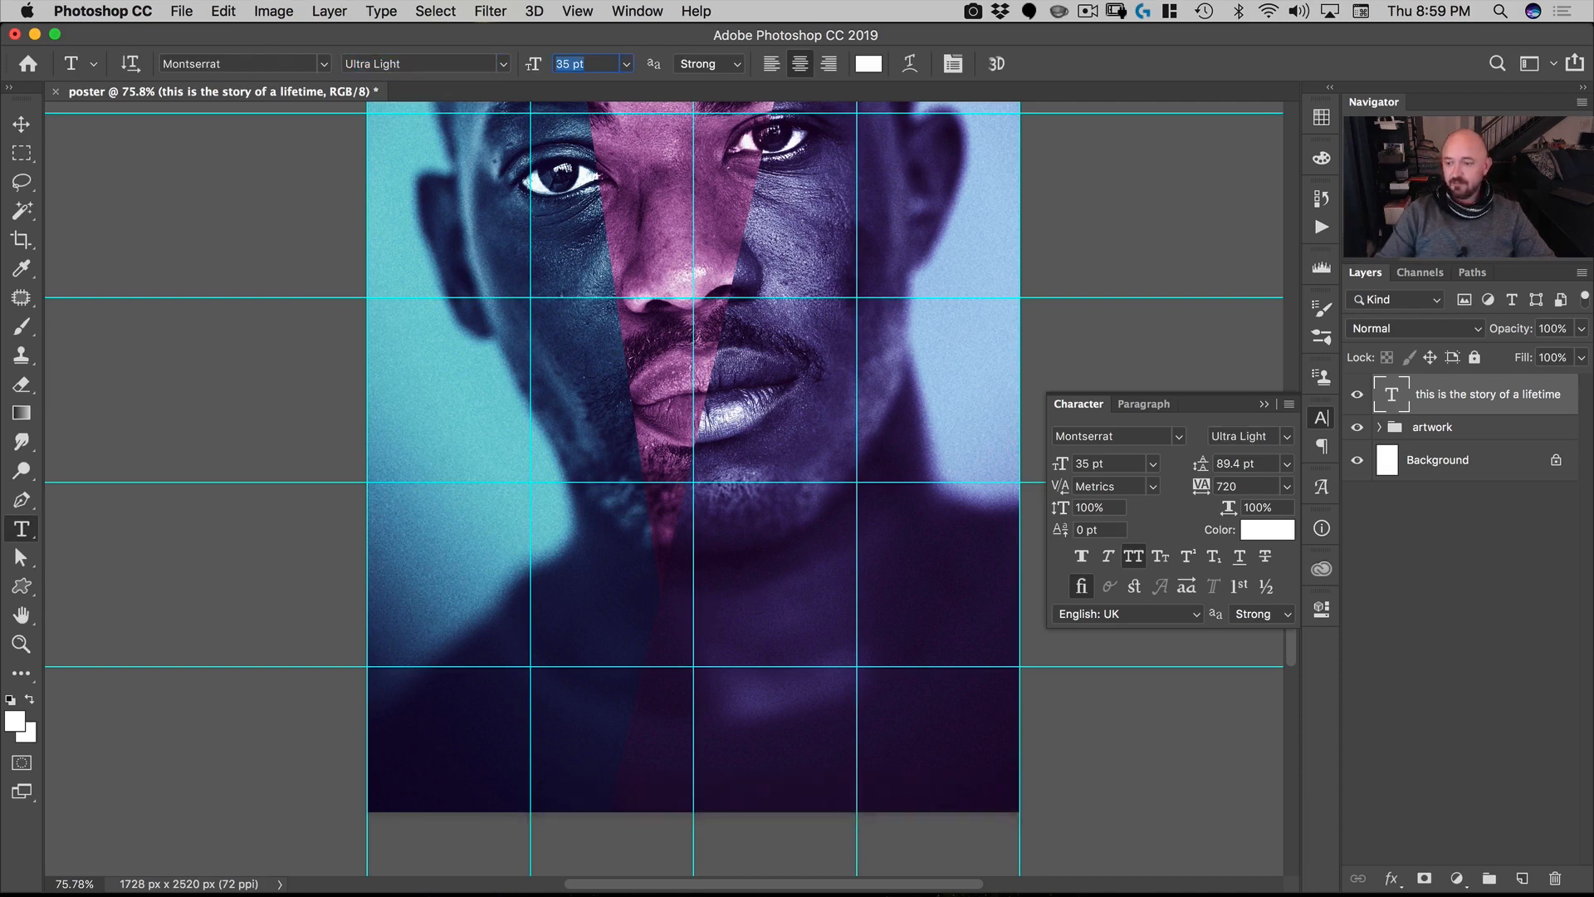
type("128")
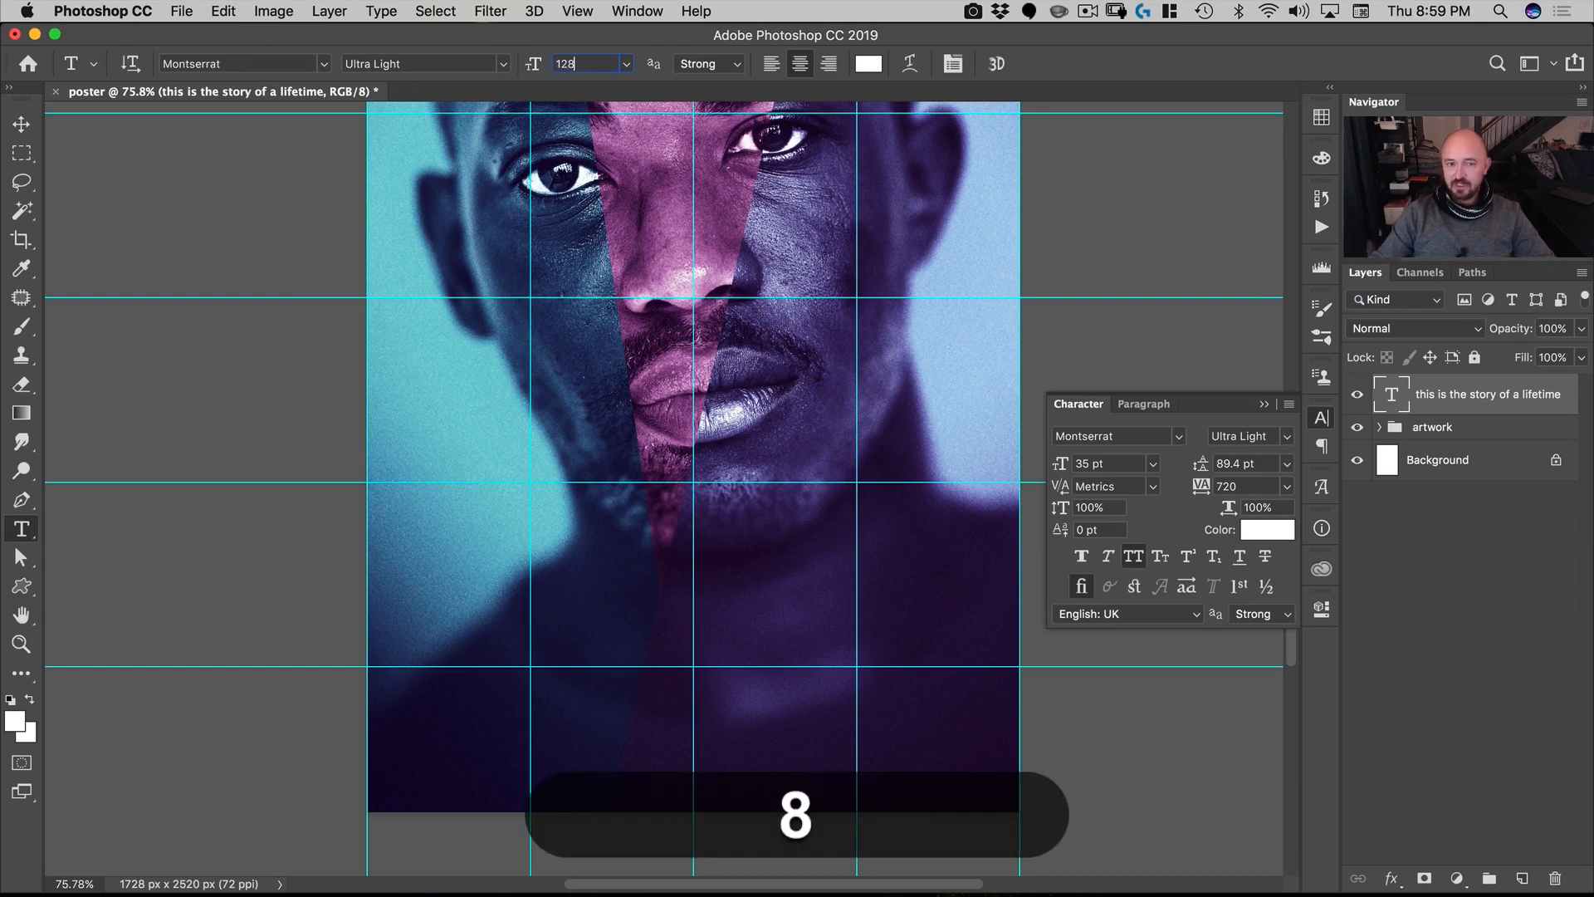
key("Tab")
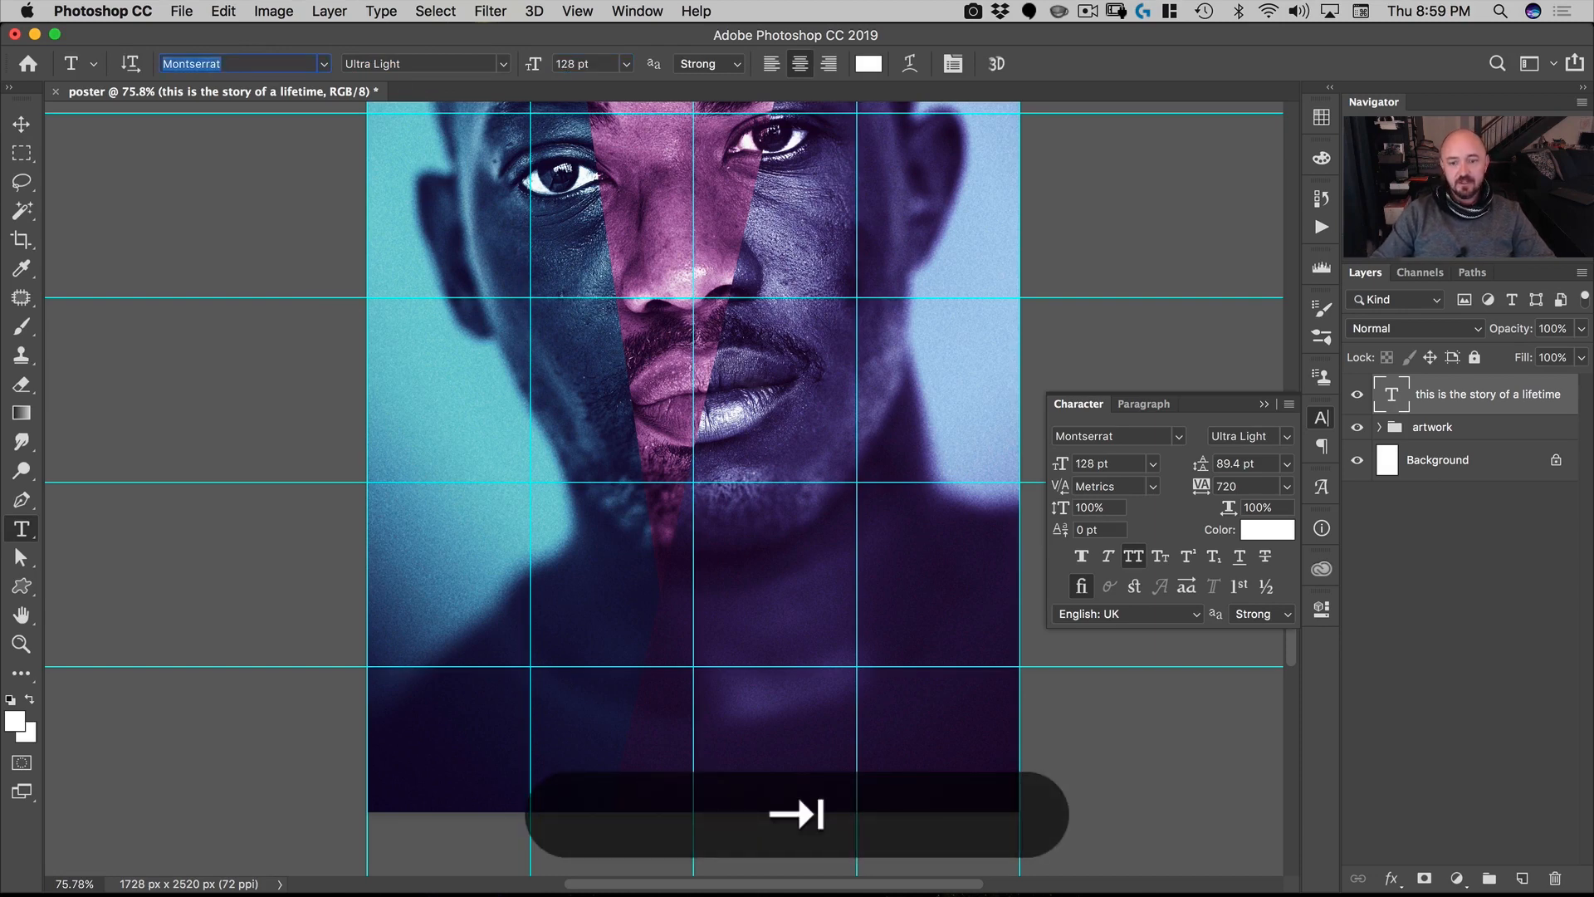
Step: Set the tracking to 0 and add the centred title "moonlite" on the middle vertical guide, just above the lowest horizontal guide
left_click(1229, 486)
type("0")
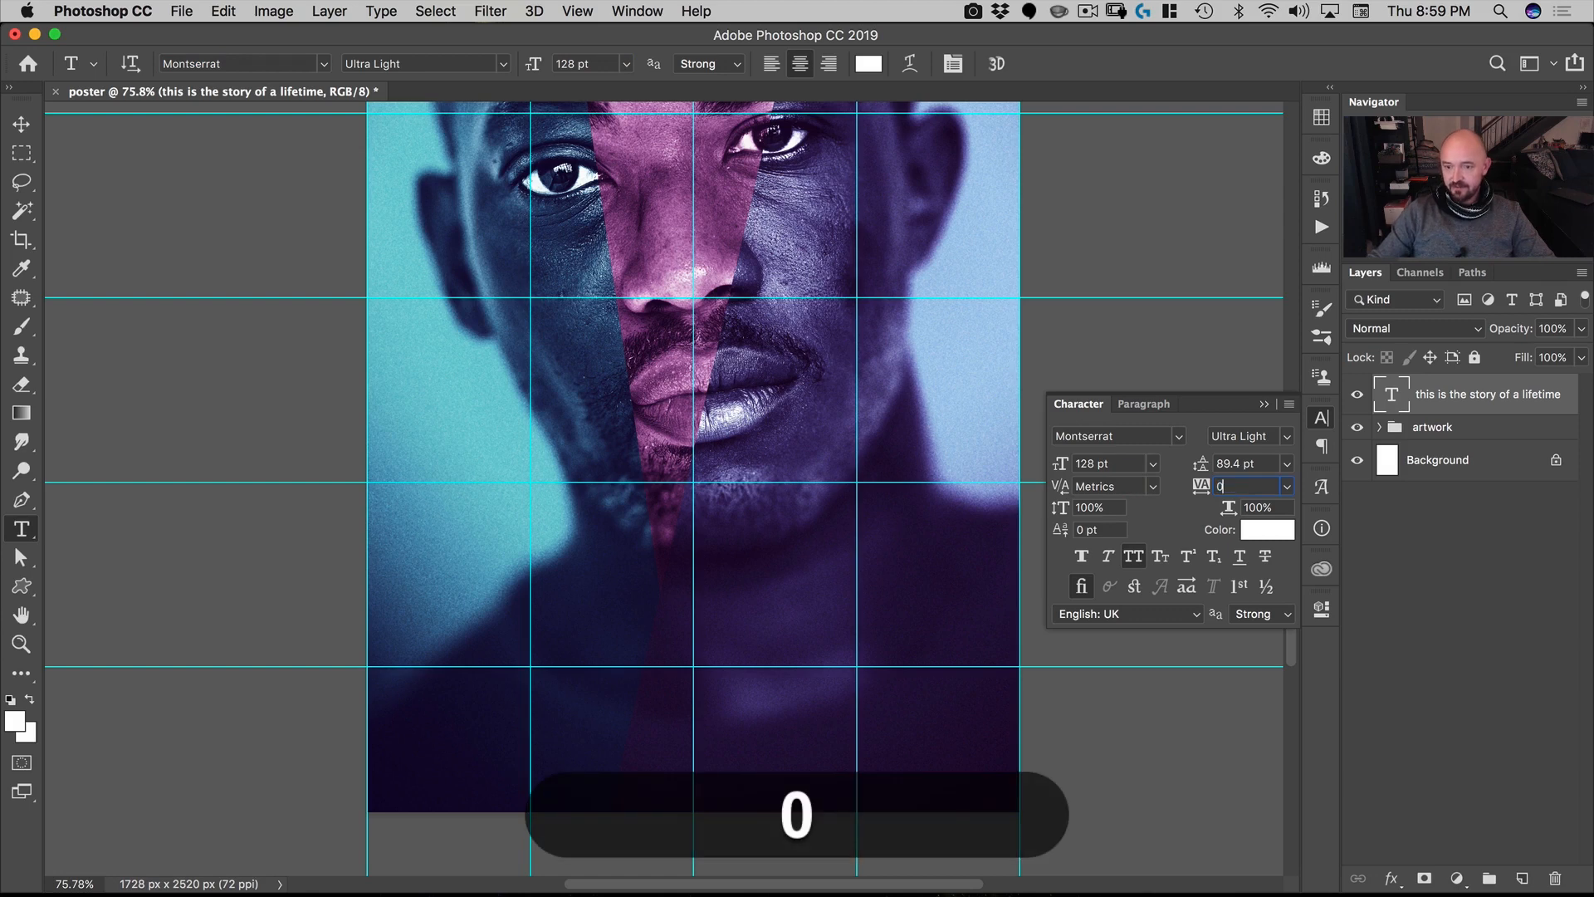
key("Tab")
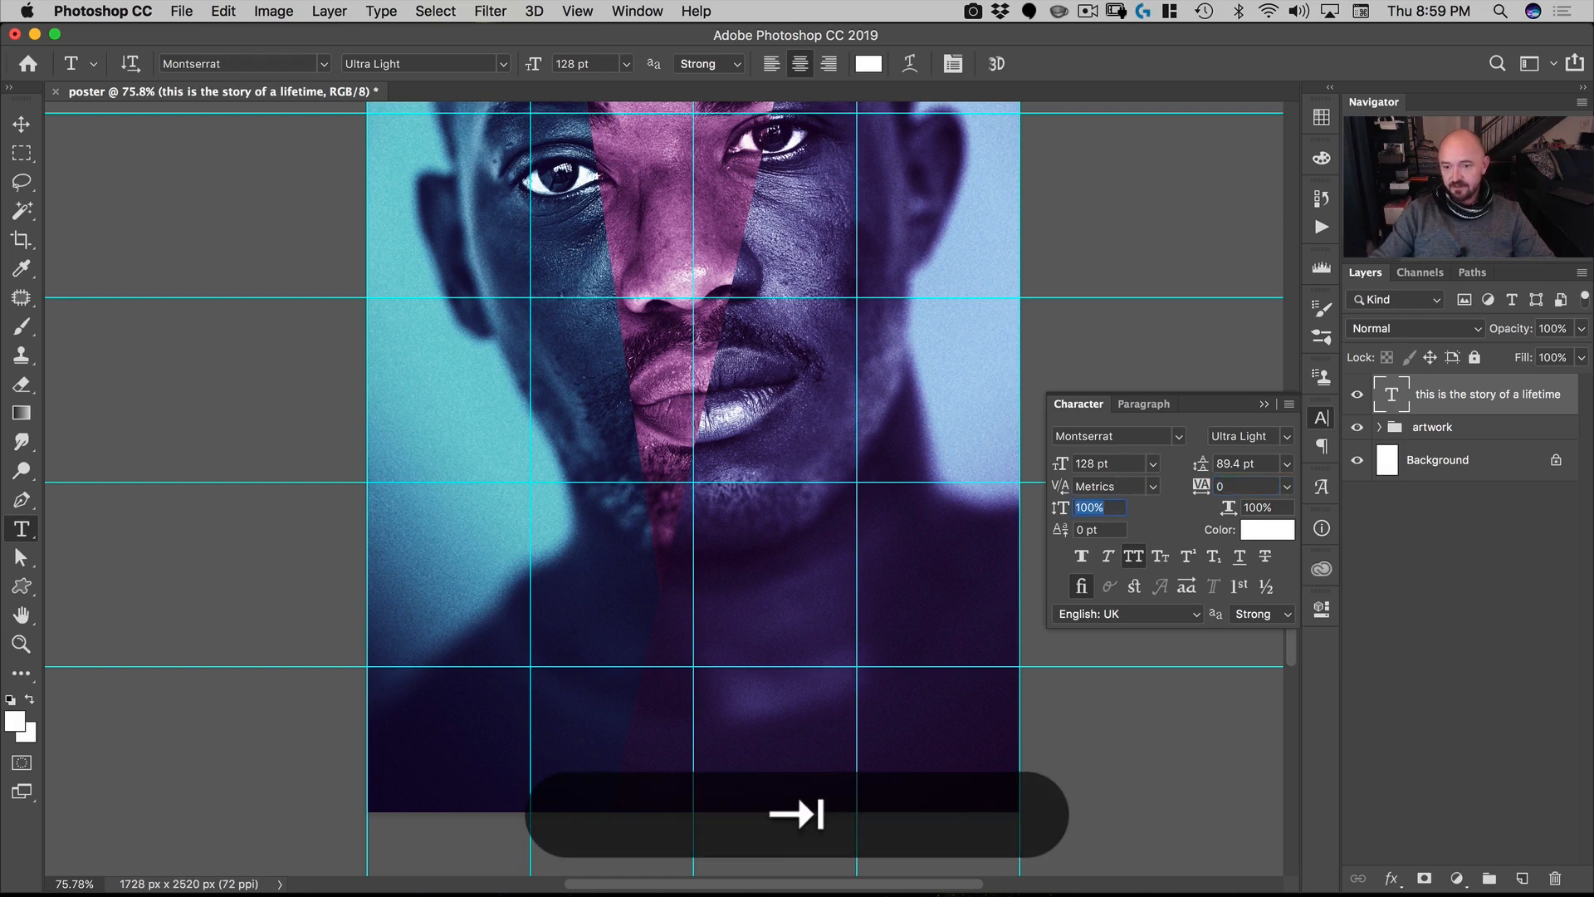
left_click(693, 653)
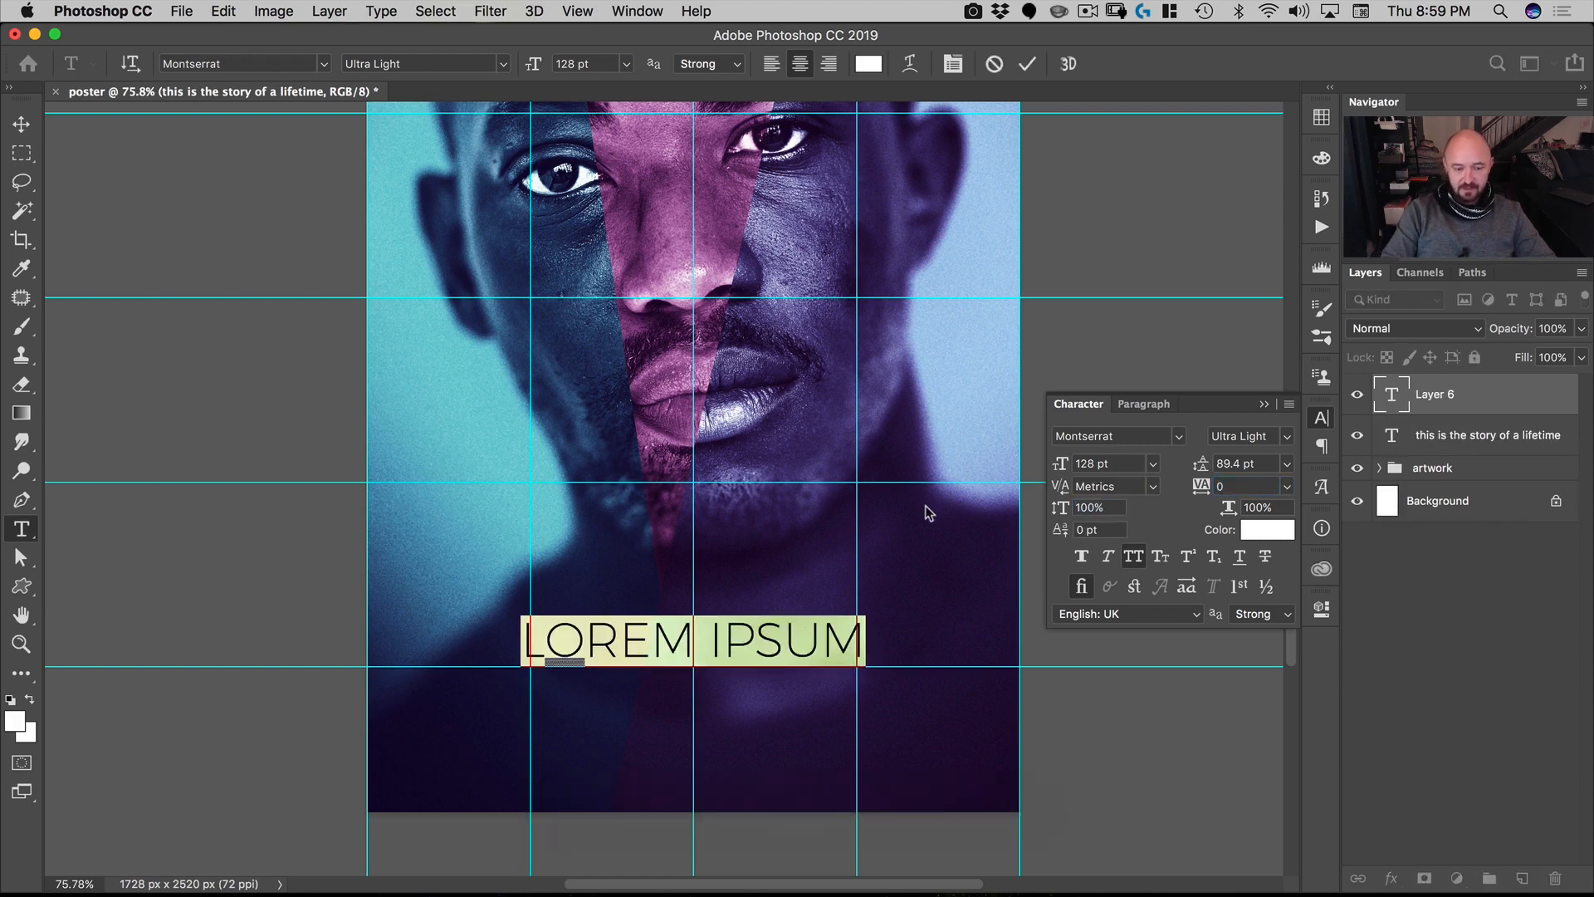
type("one life")
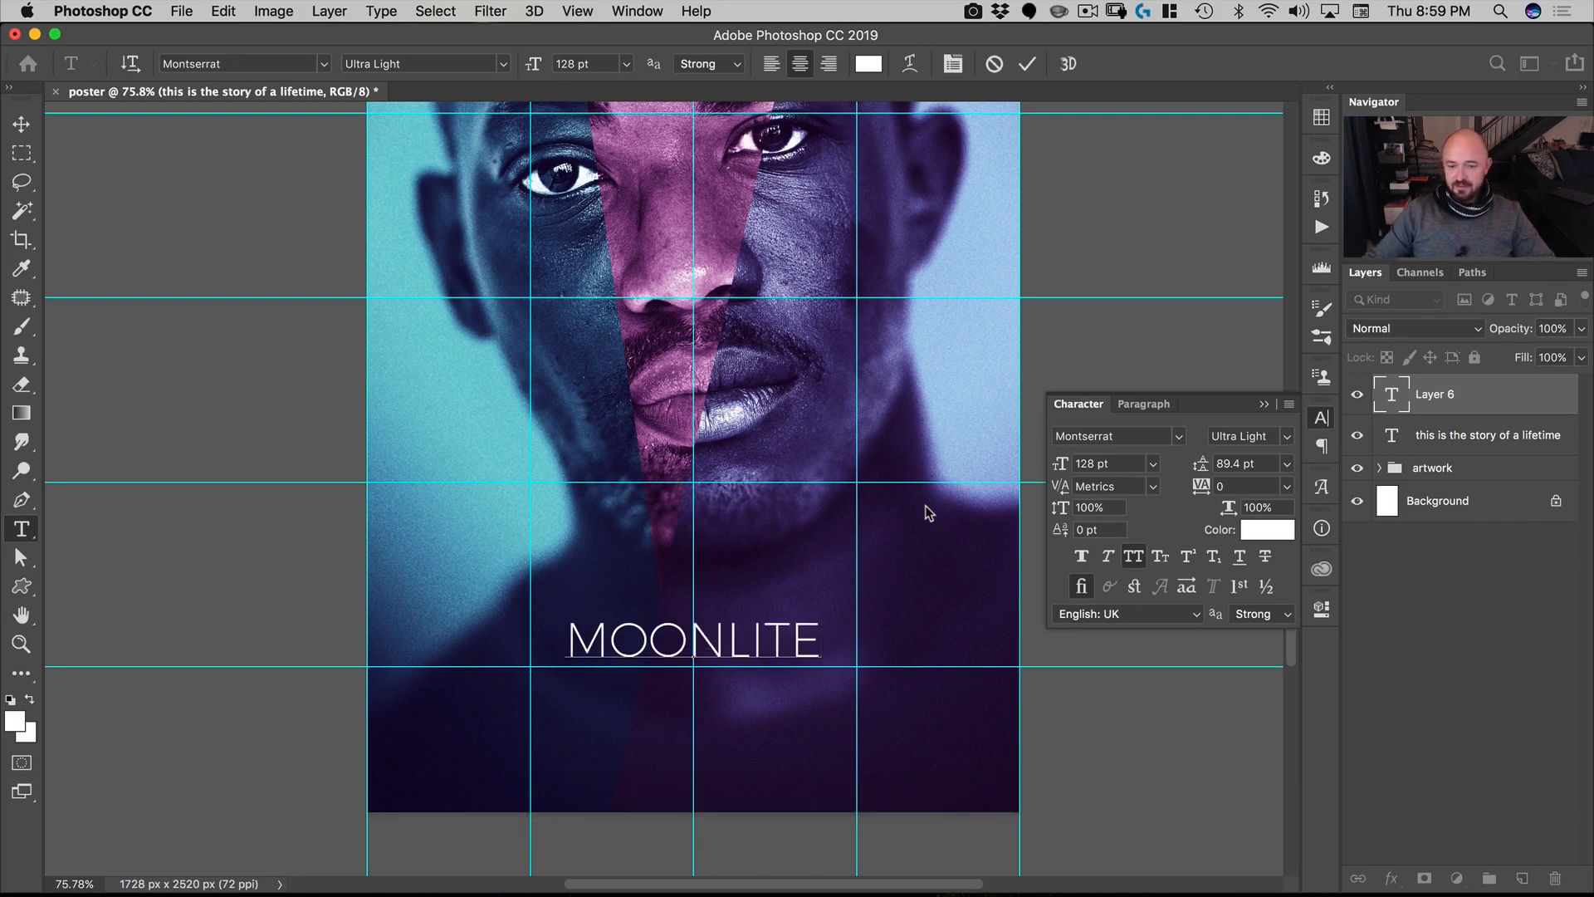
Step: Try Faux Bold on the whole title text
key("super+a")
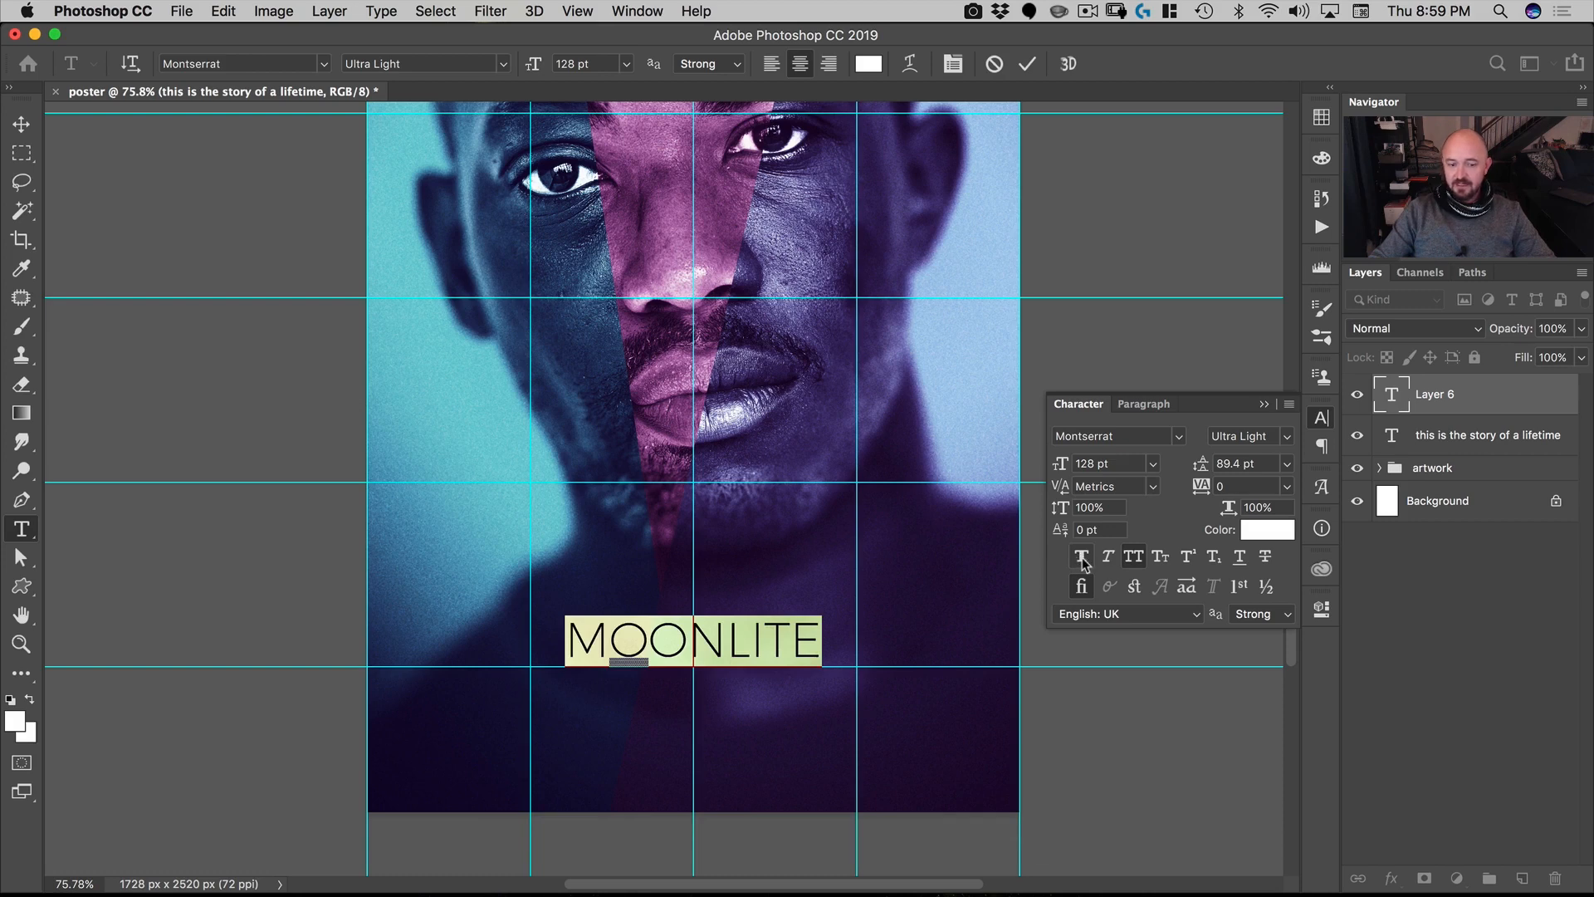
left_click(1081, 558)
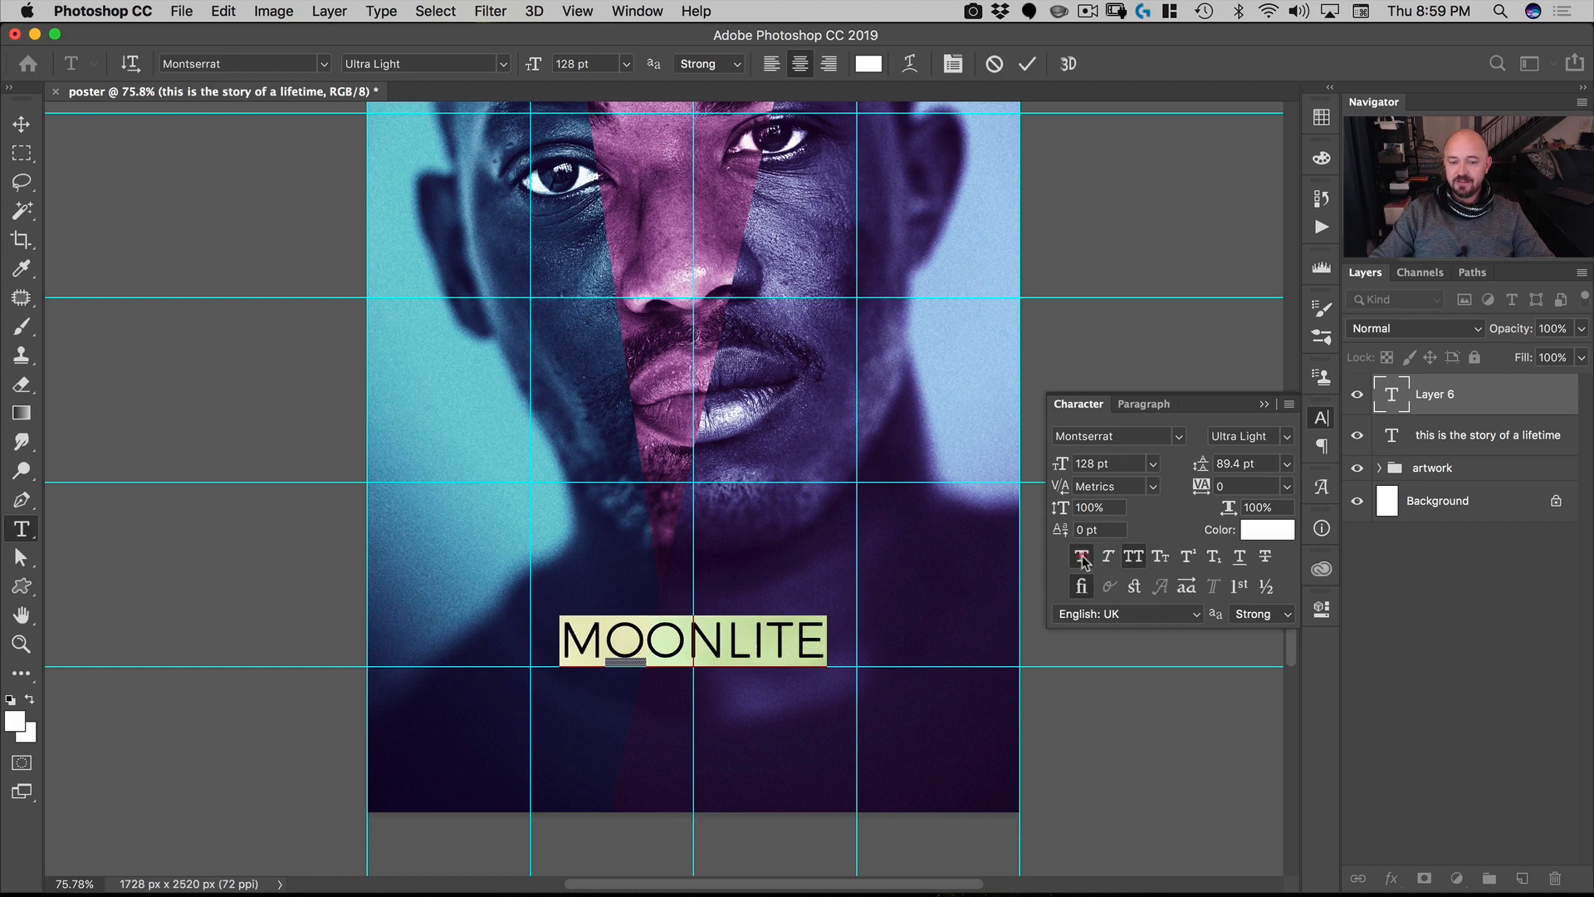
left_click(1081, 556)
Step: Compare the title in the ExtraLight, Regular and Light weights, and settle on Ultra Light with Faux Bold
left_click(1286, 437)
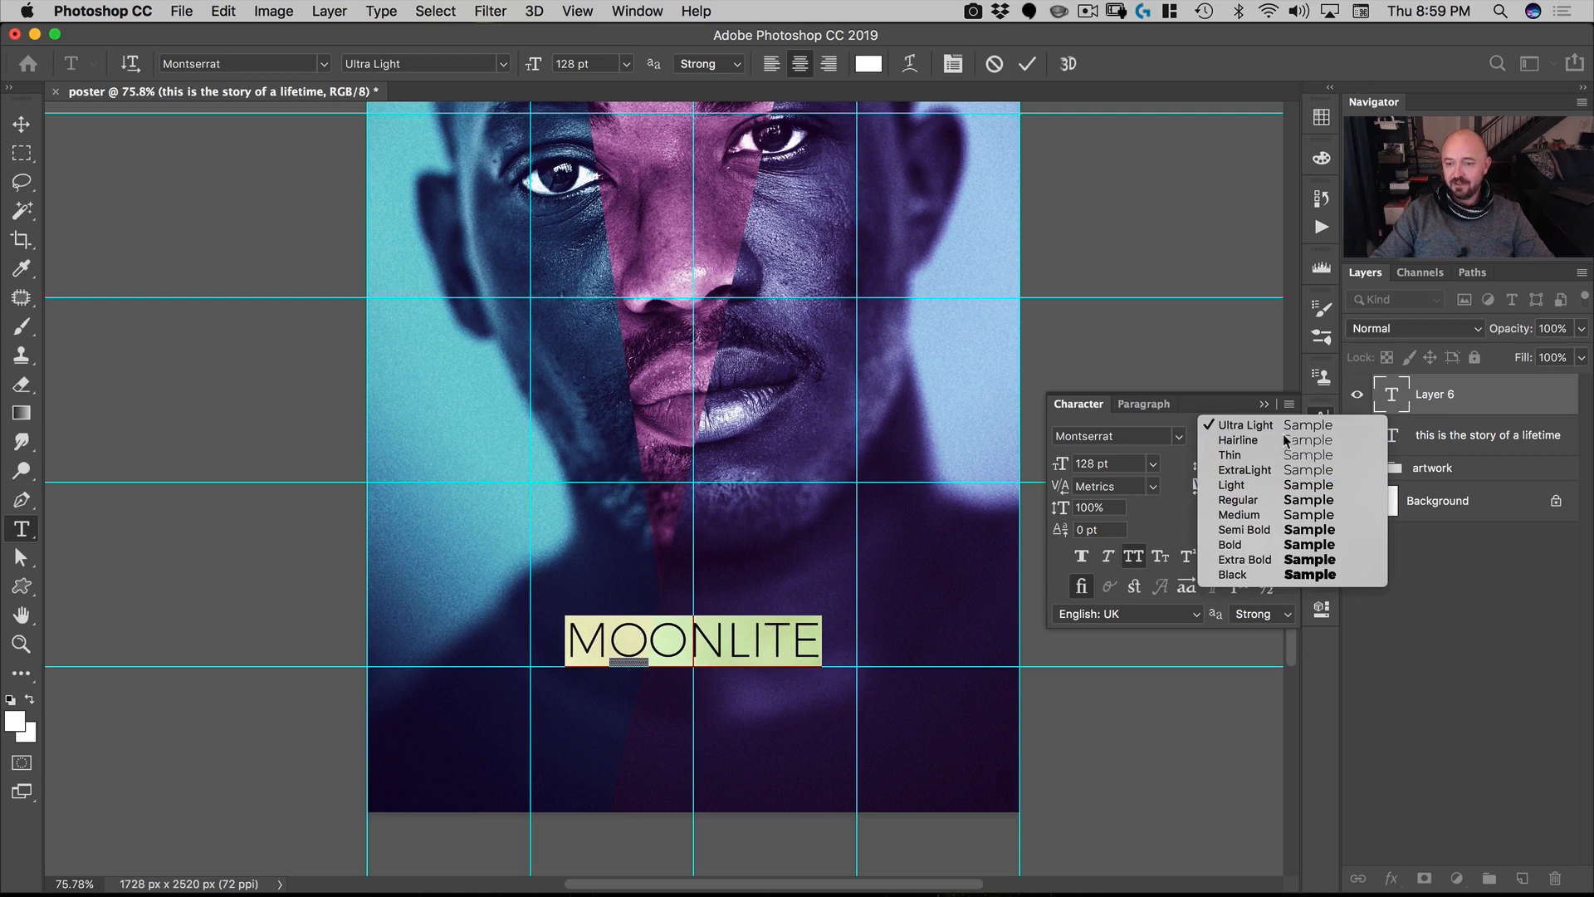
left_click(1264, 471)
left_click(1285, 435)
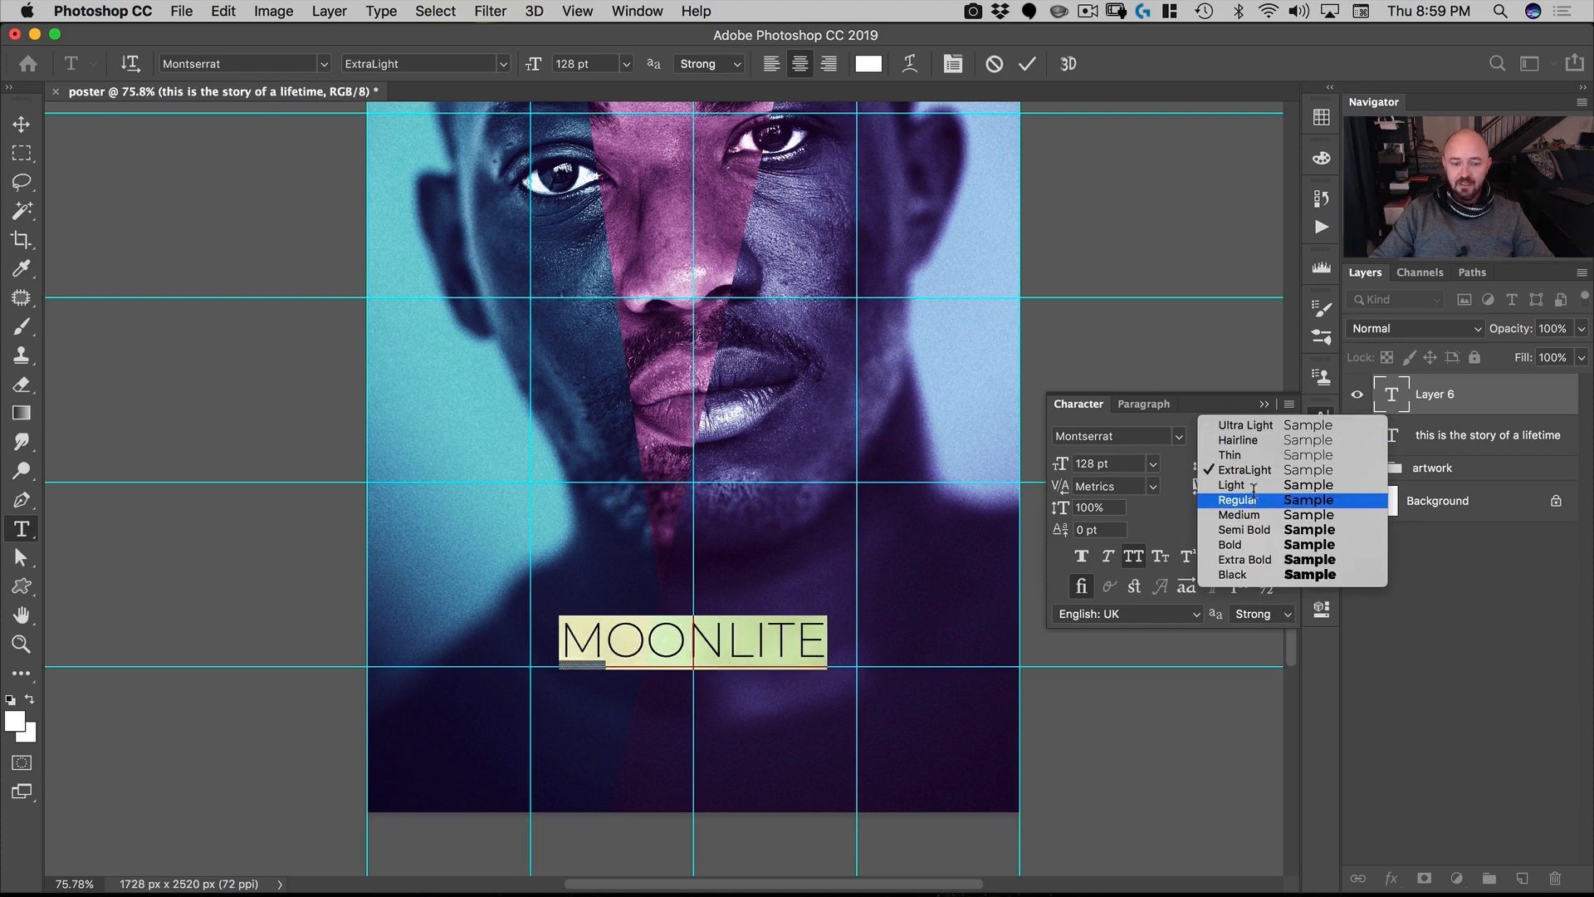
left_click(1254, 498)
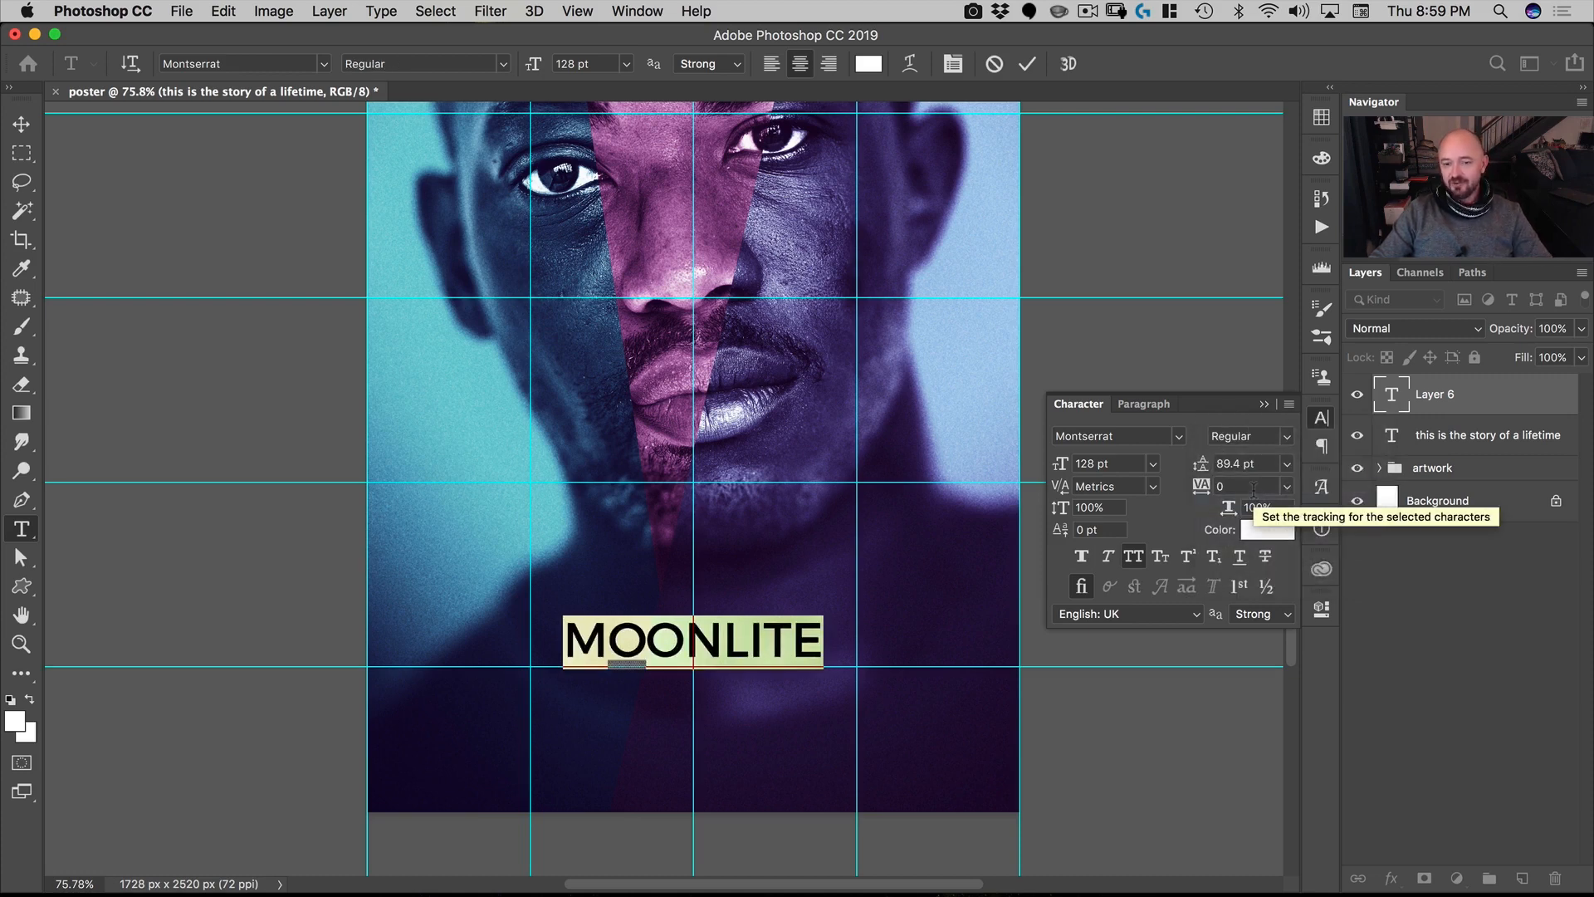
left_click(1286, 436)
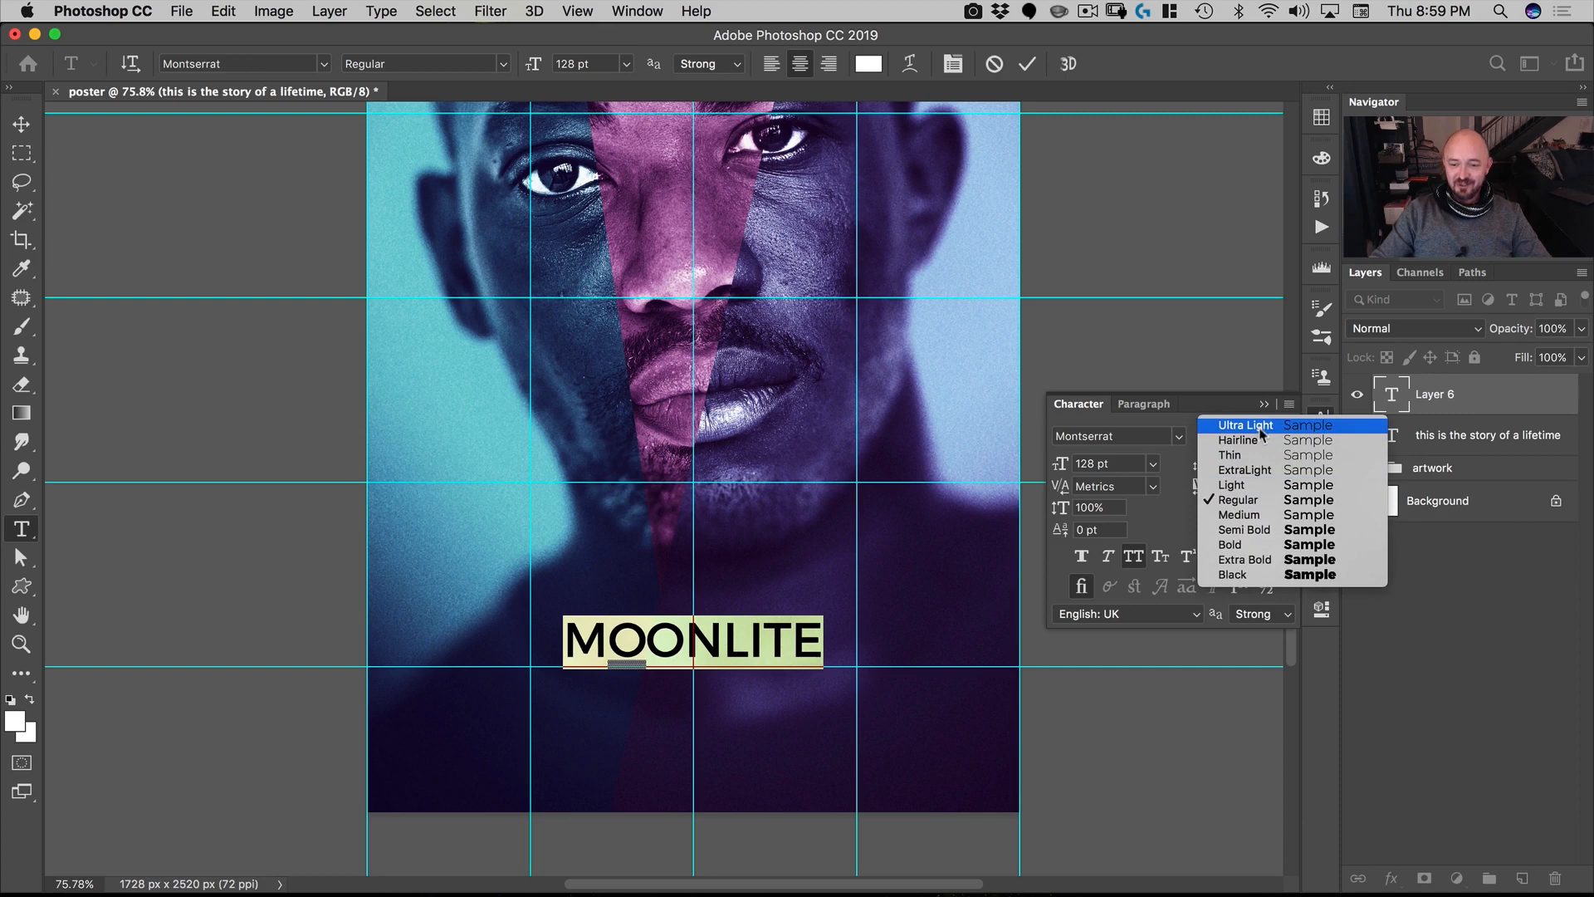
left_click(1242, 484)
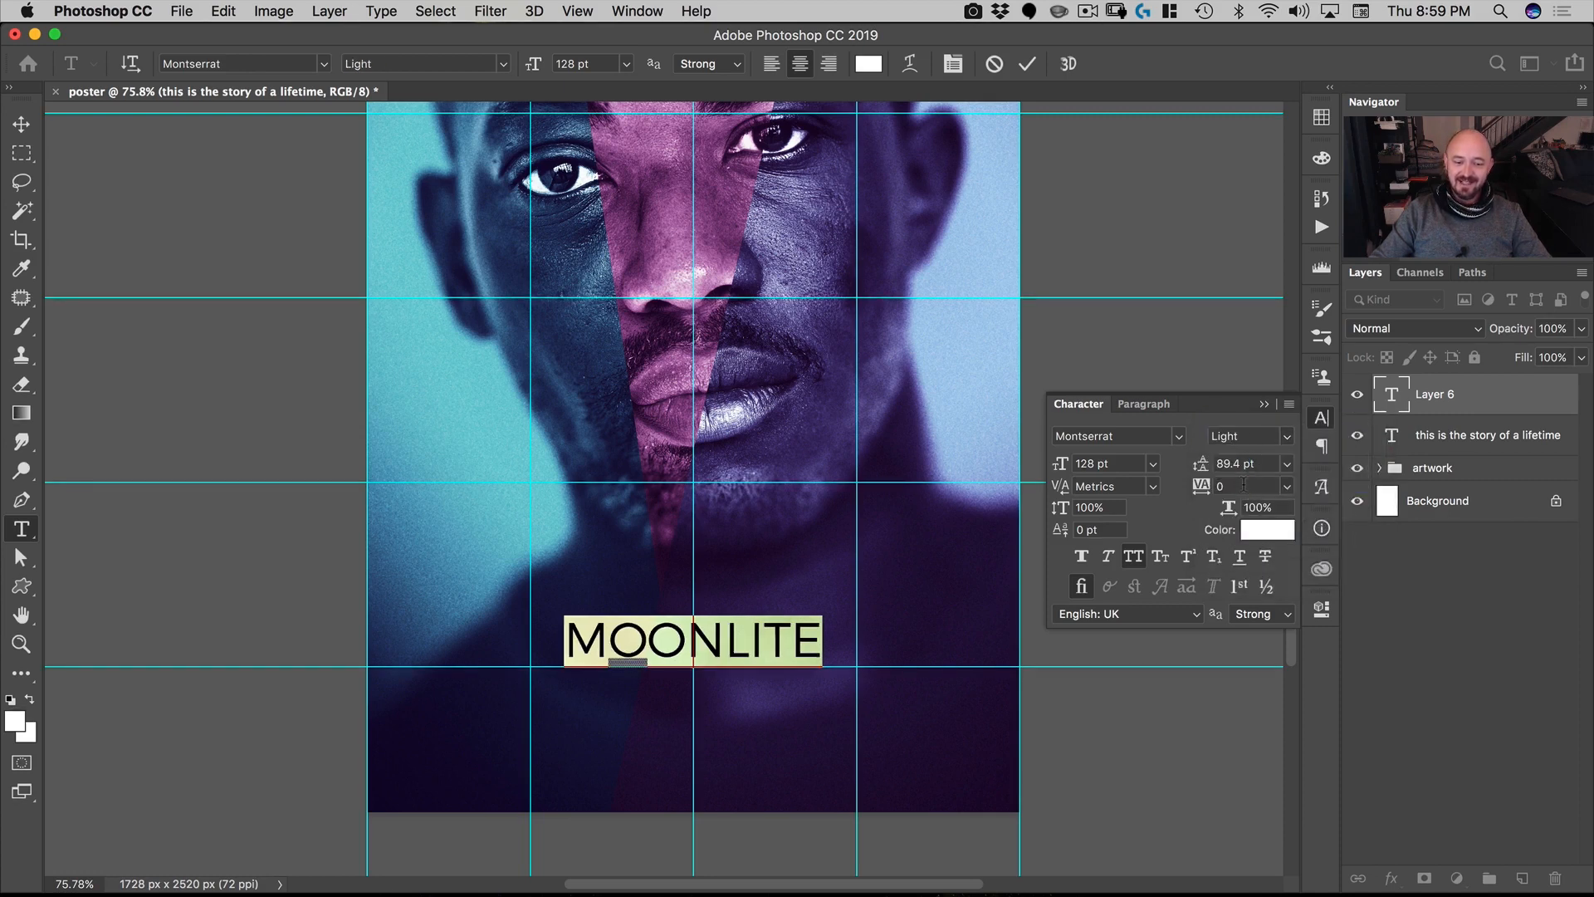
left_click(1286, 436)
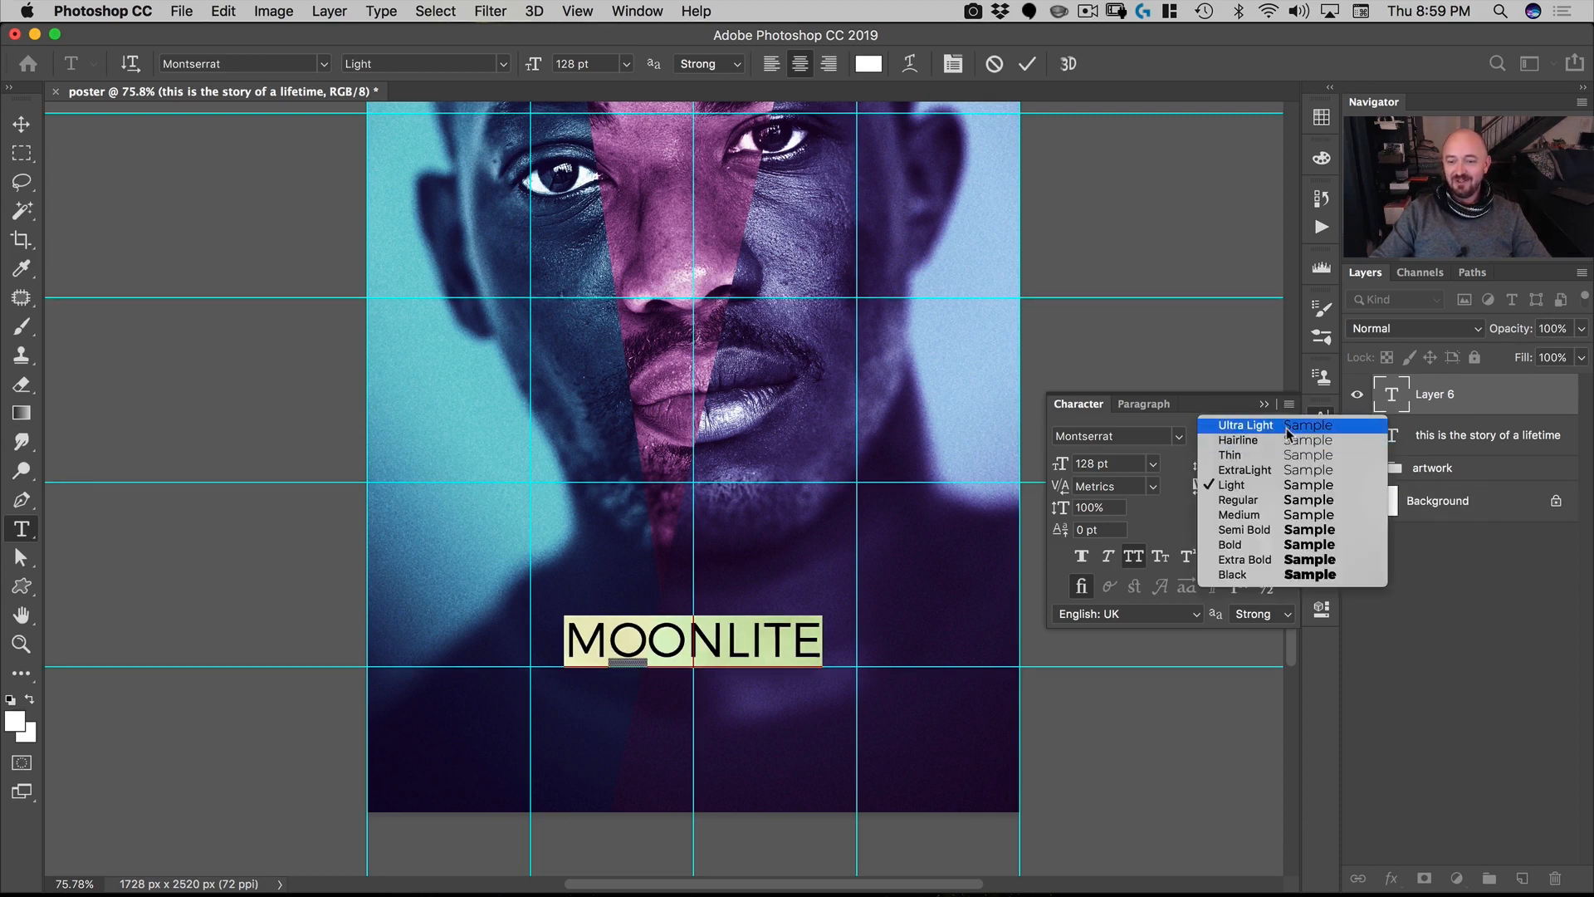
left_click(1287, 428)
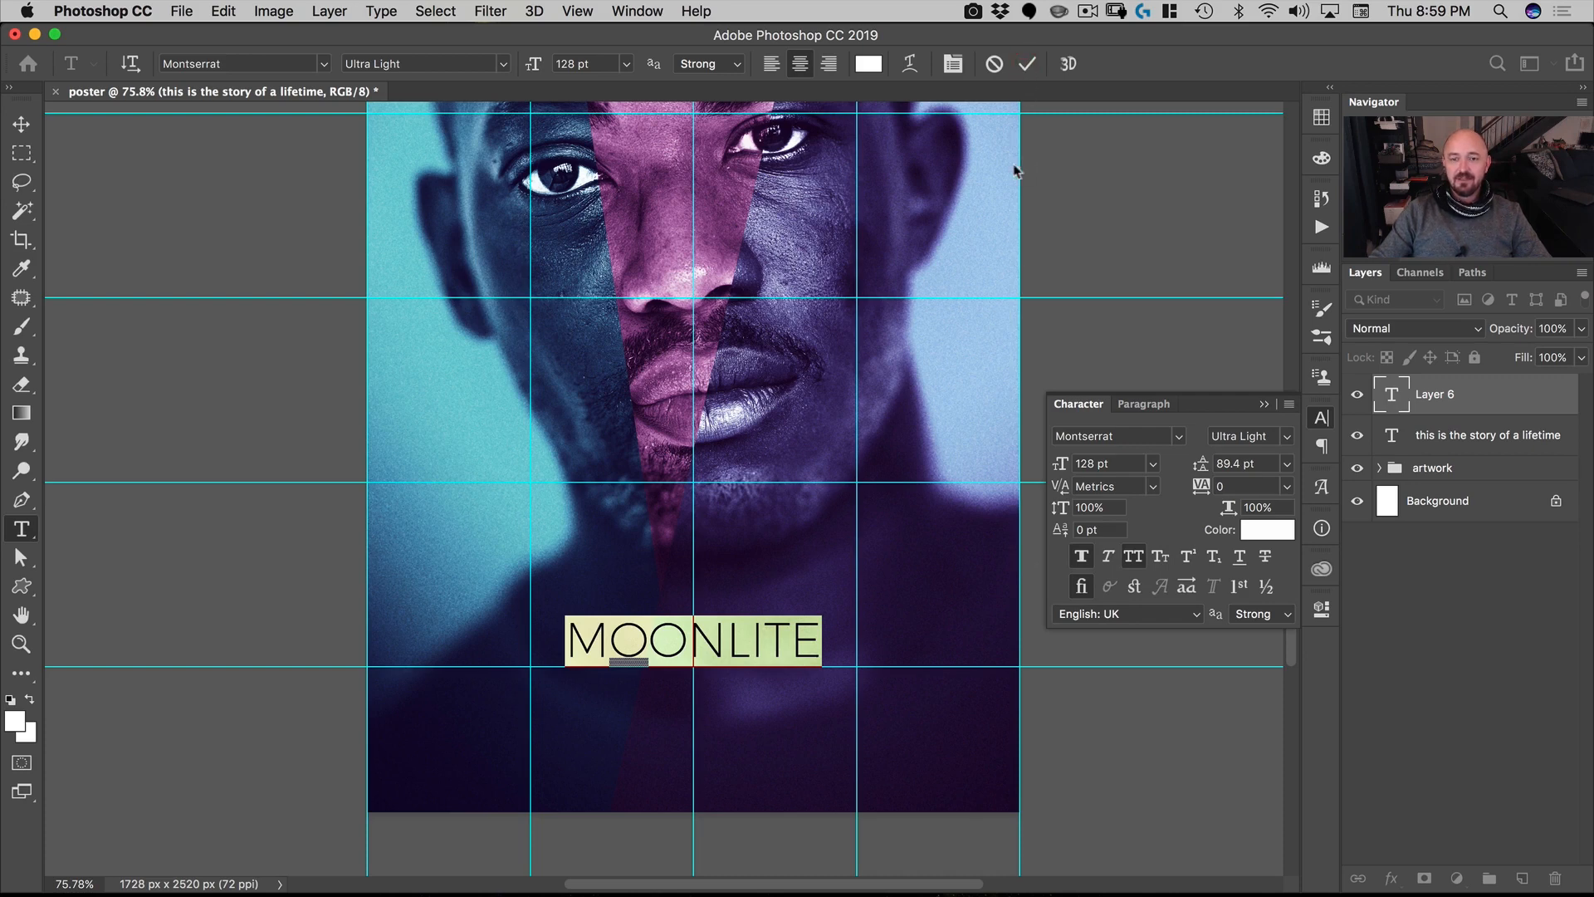
Step: Move the title so it is centred on the middle vertical guide with its baseline on the lowest horizontal guide
left_click(21, 124)
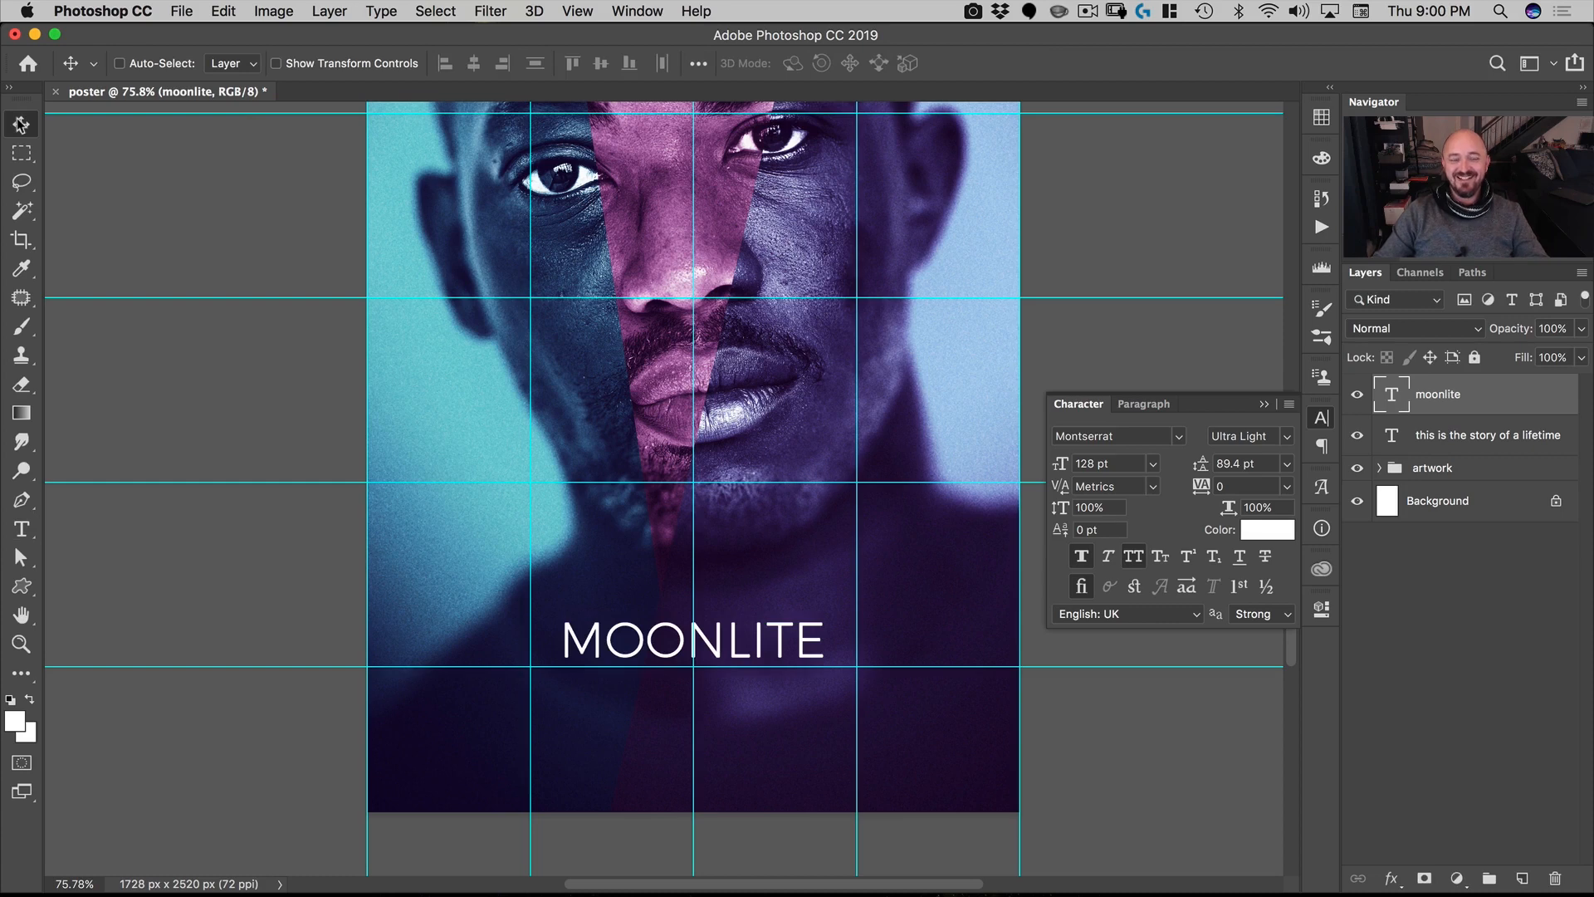
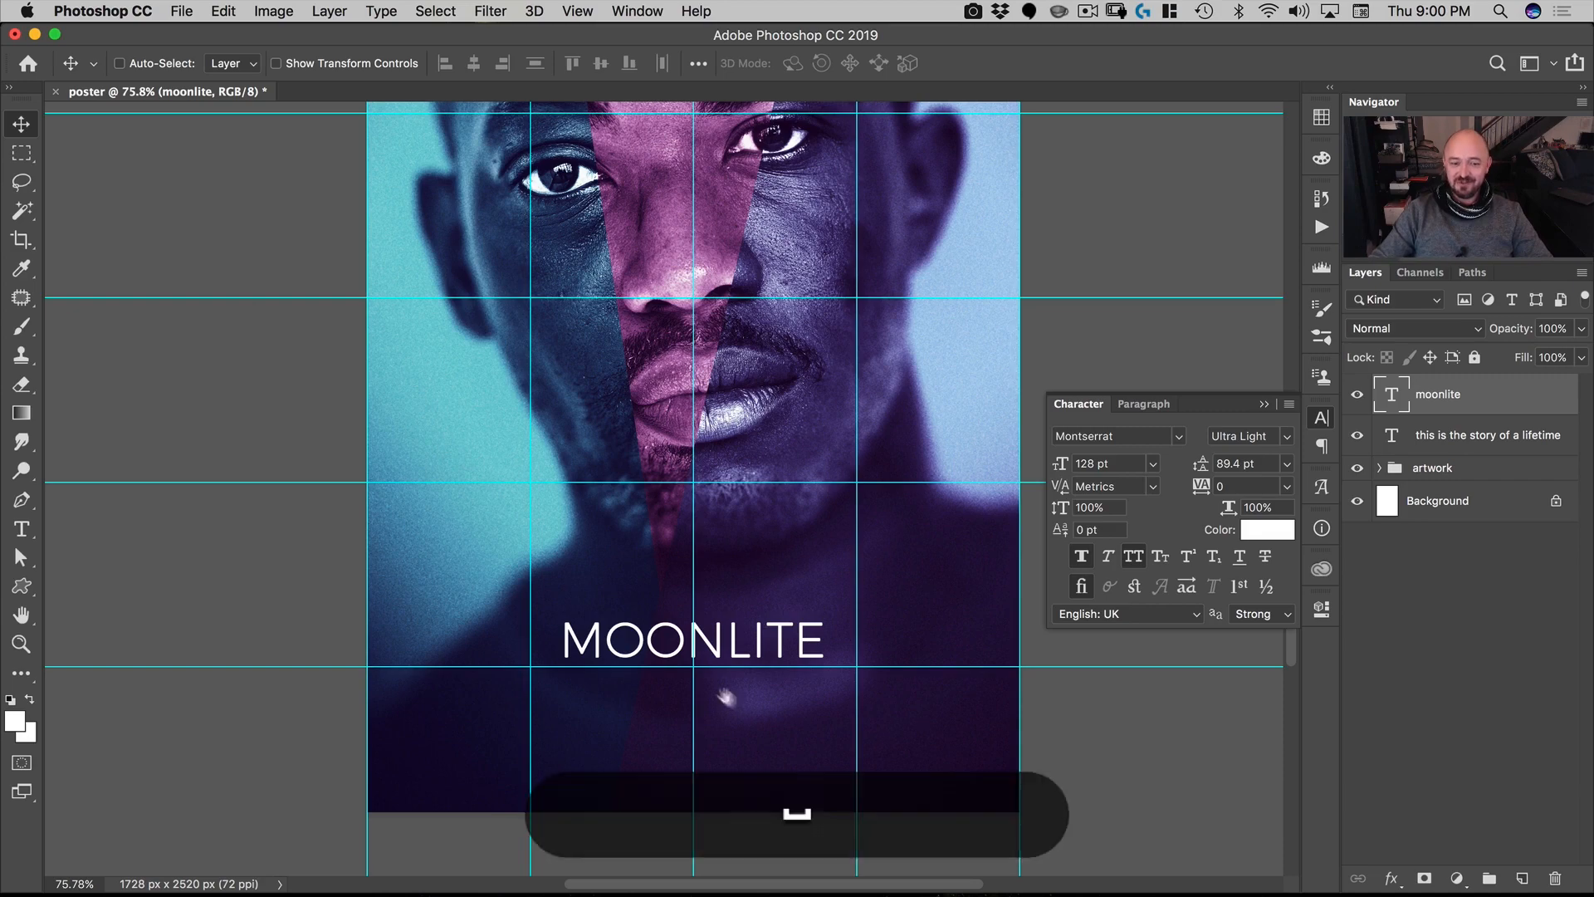
left_click_drag(707, 661, 777, 628)
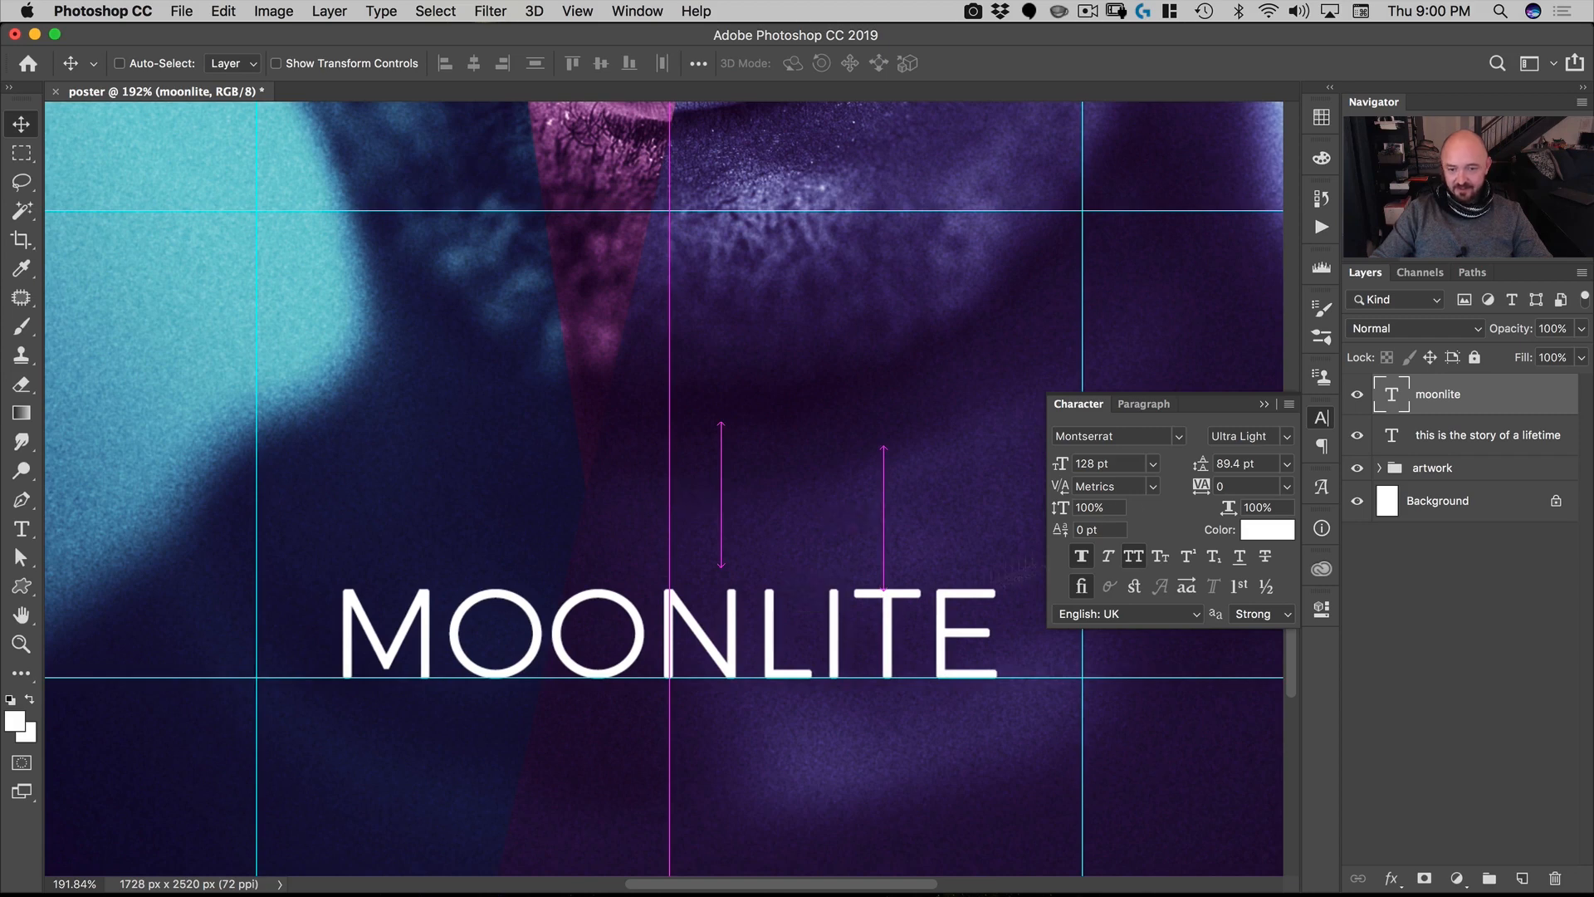
left_click(1321, 417)
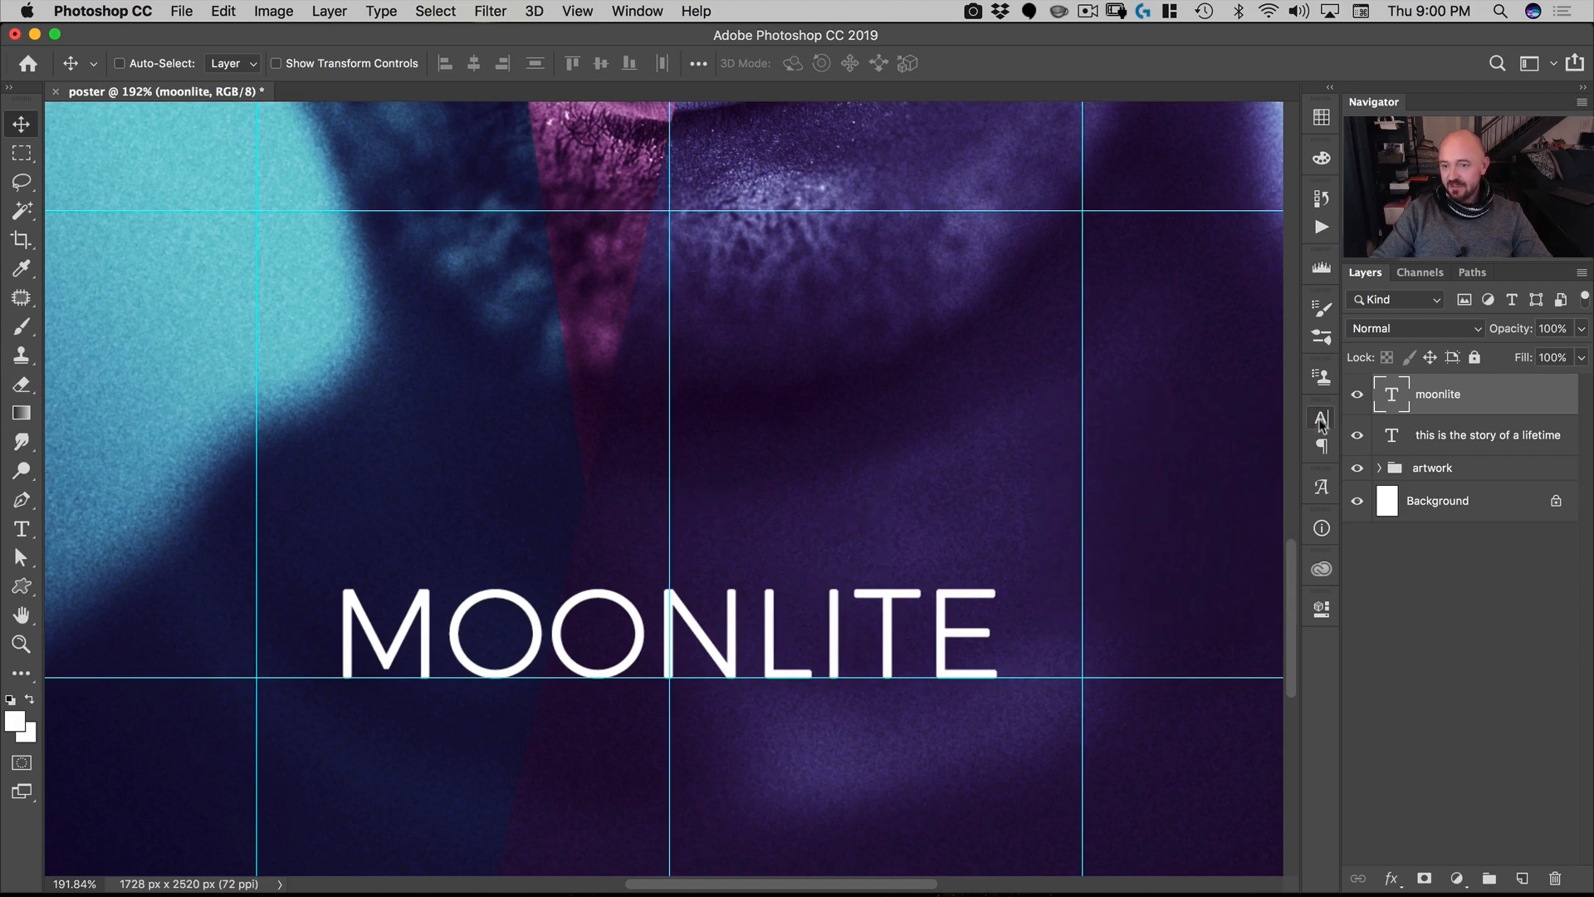
Step: Add an Outer Glow to the title, using the poster's teal brightened to #00e4ff, at 50% opacity
left_click(1393, 878)
left_click(1426, 820)
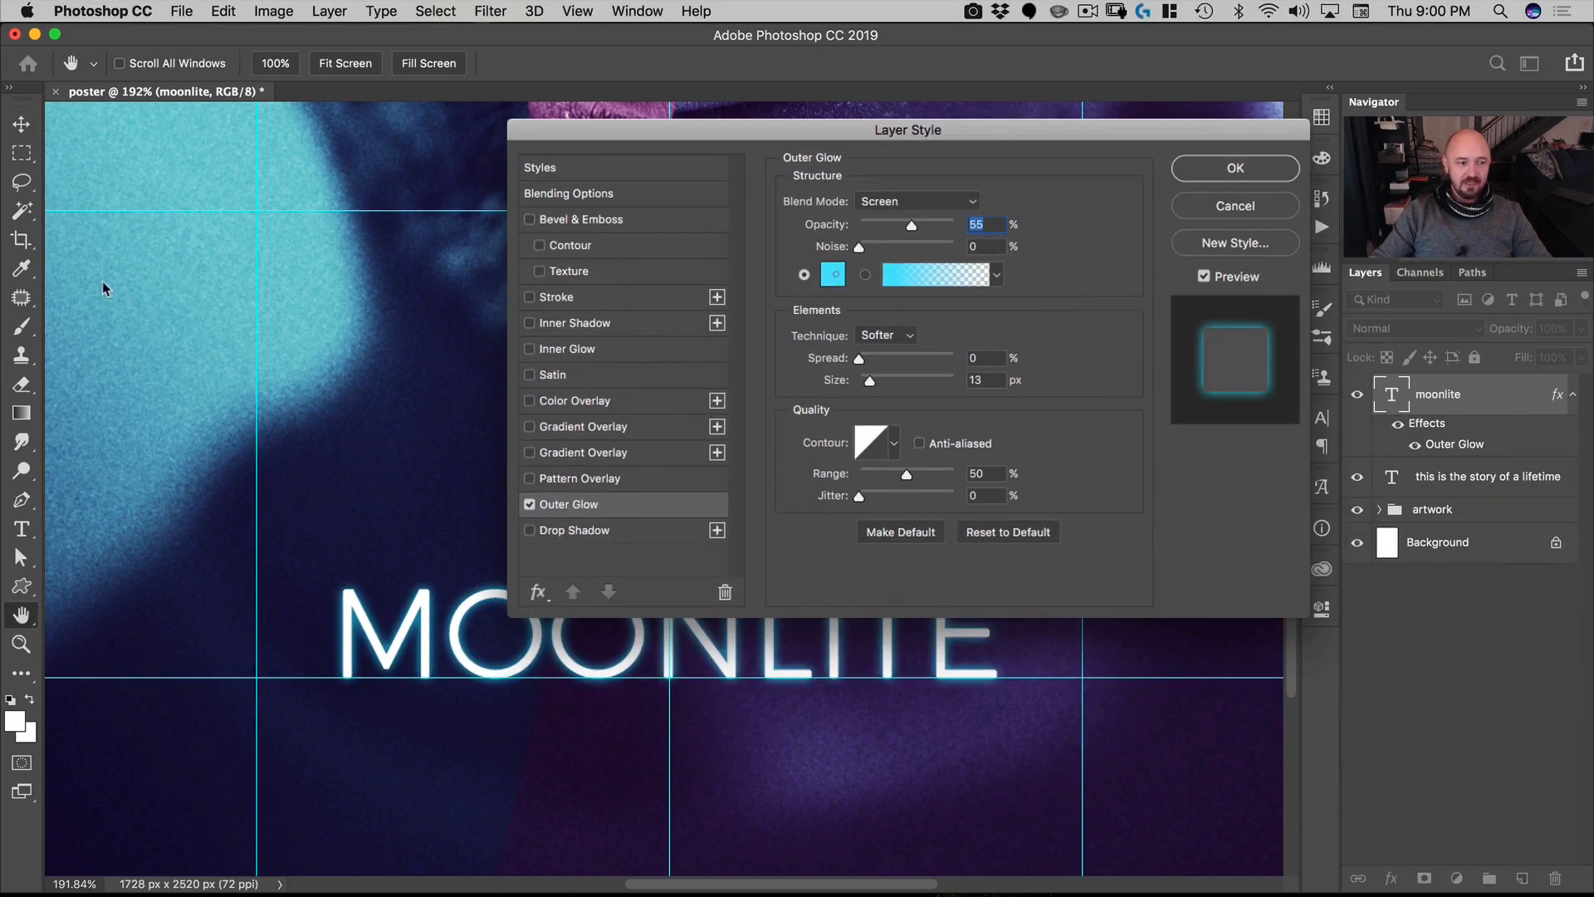
left_click(832, 274)
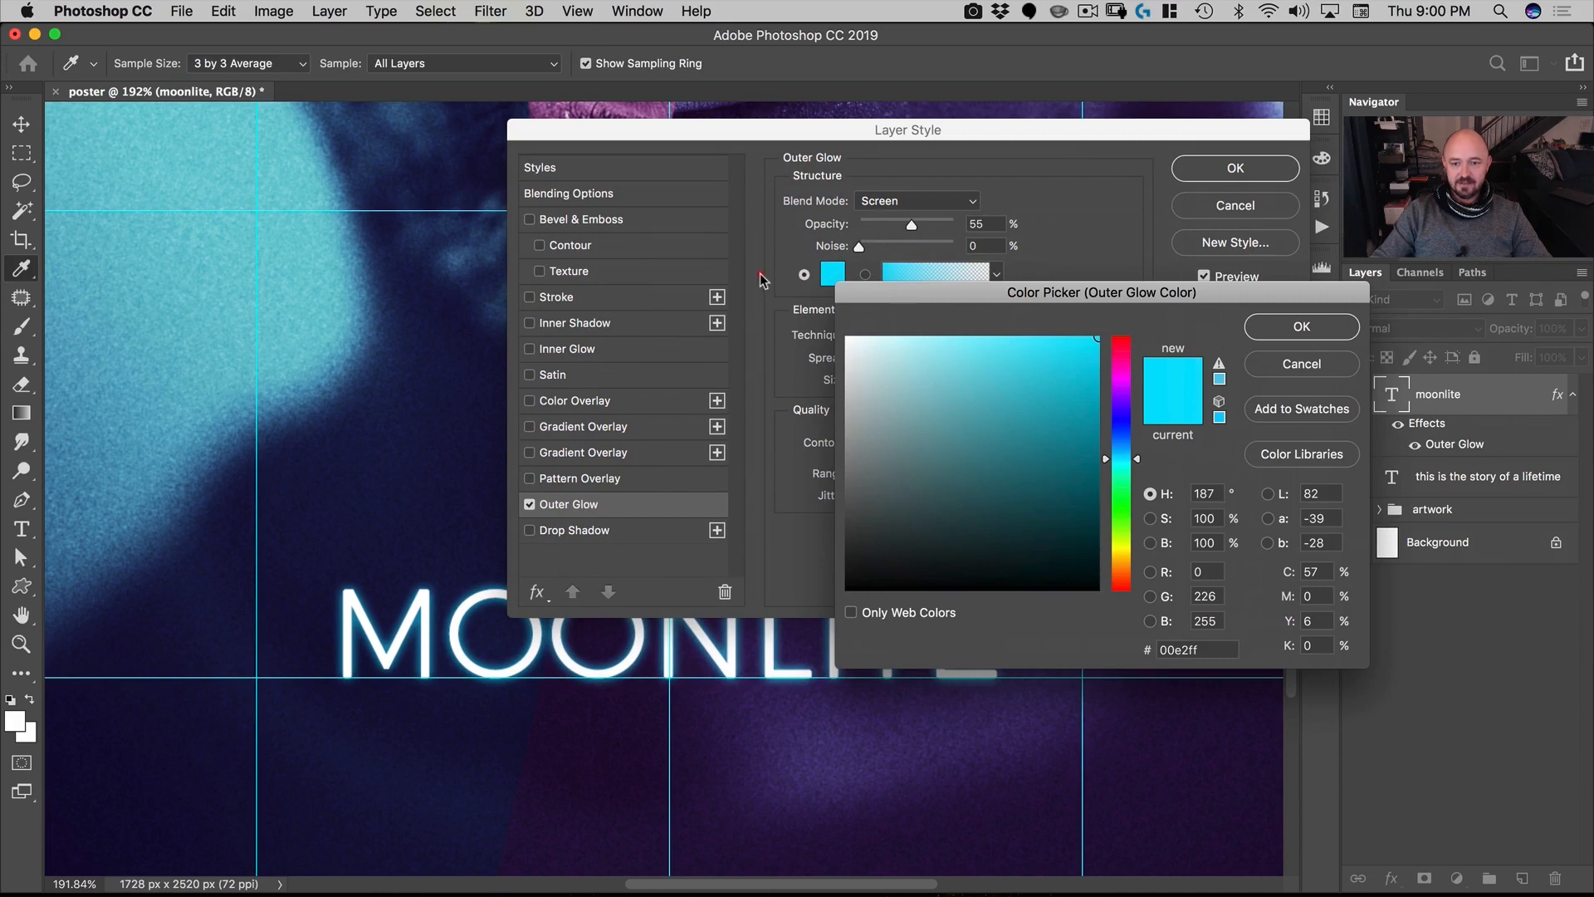
left_click(203, 274)
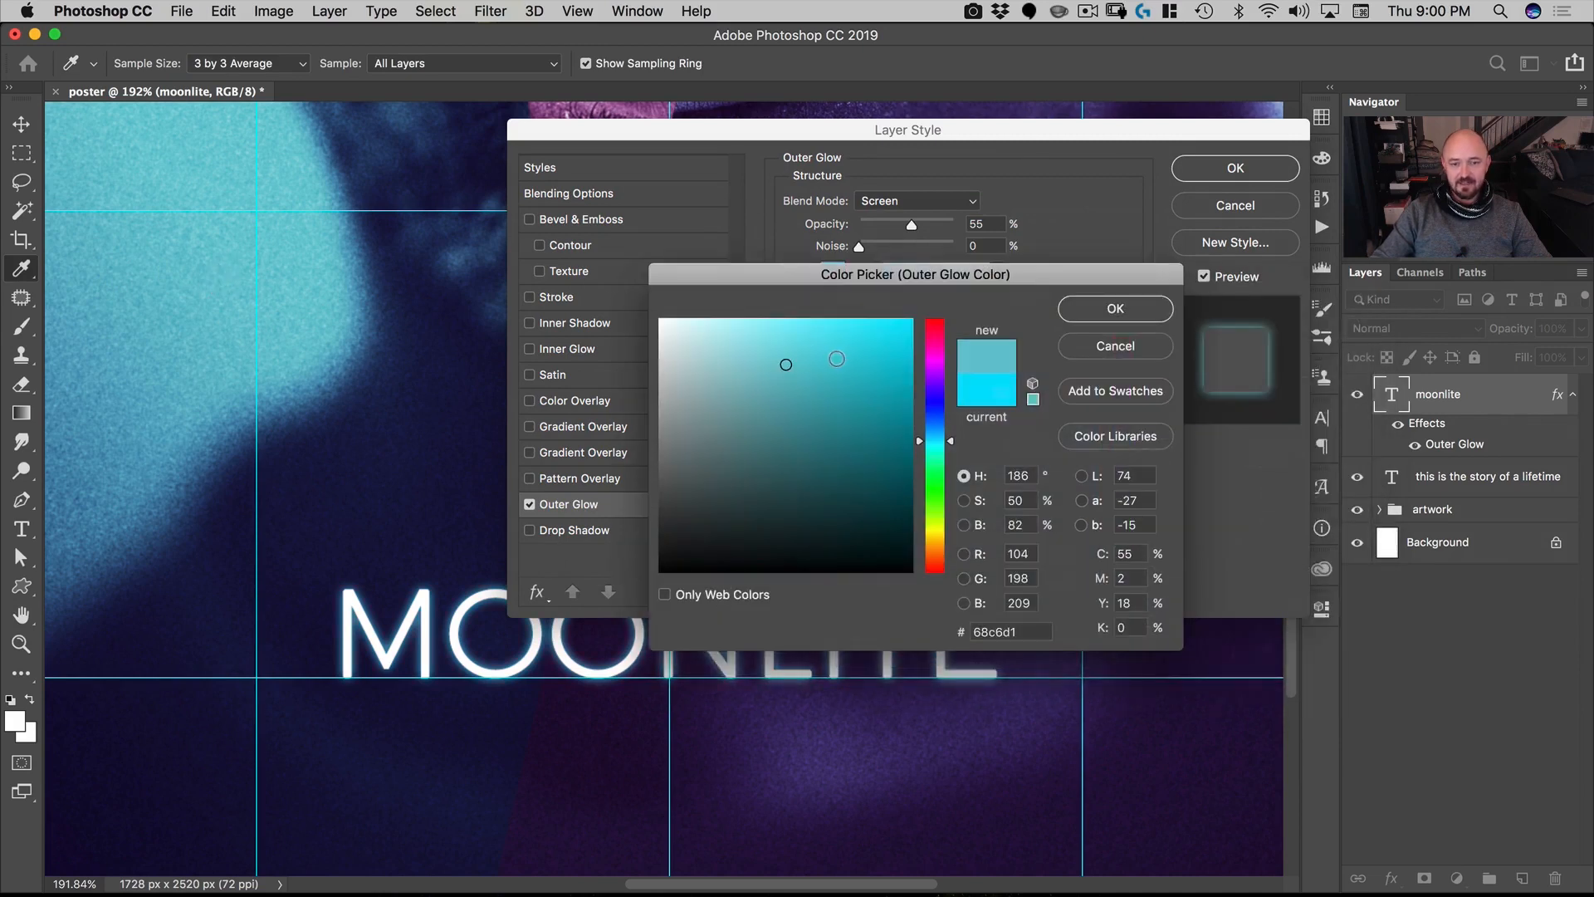
left_click(910, 323)
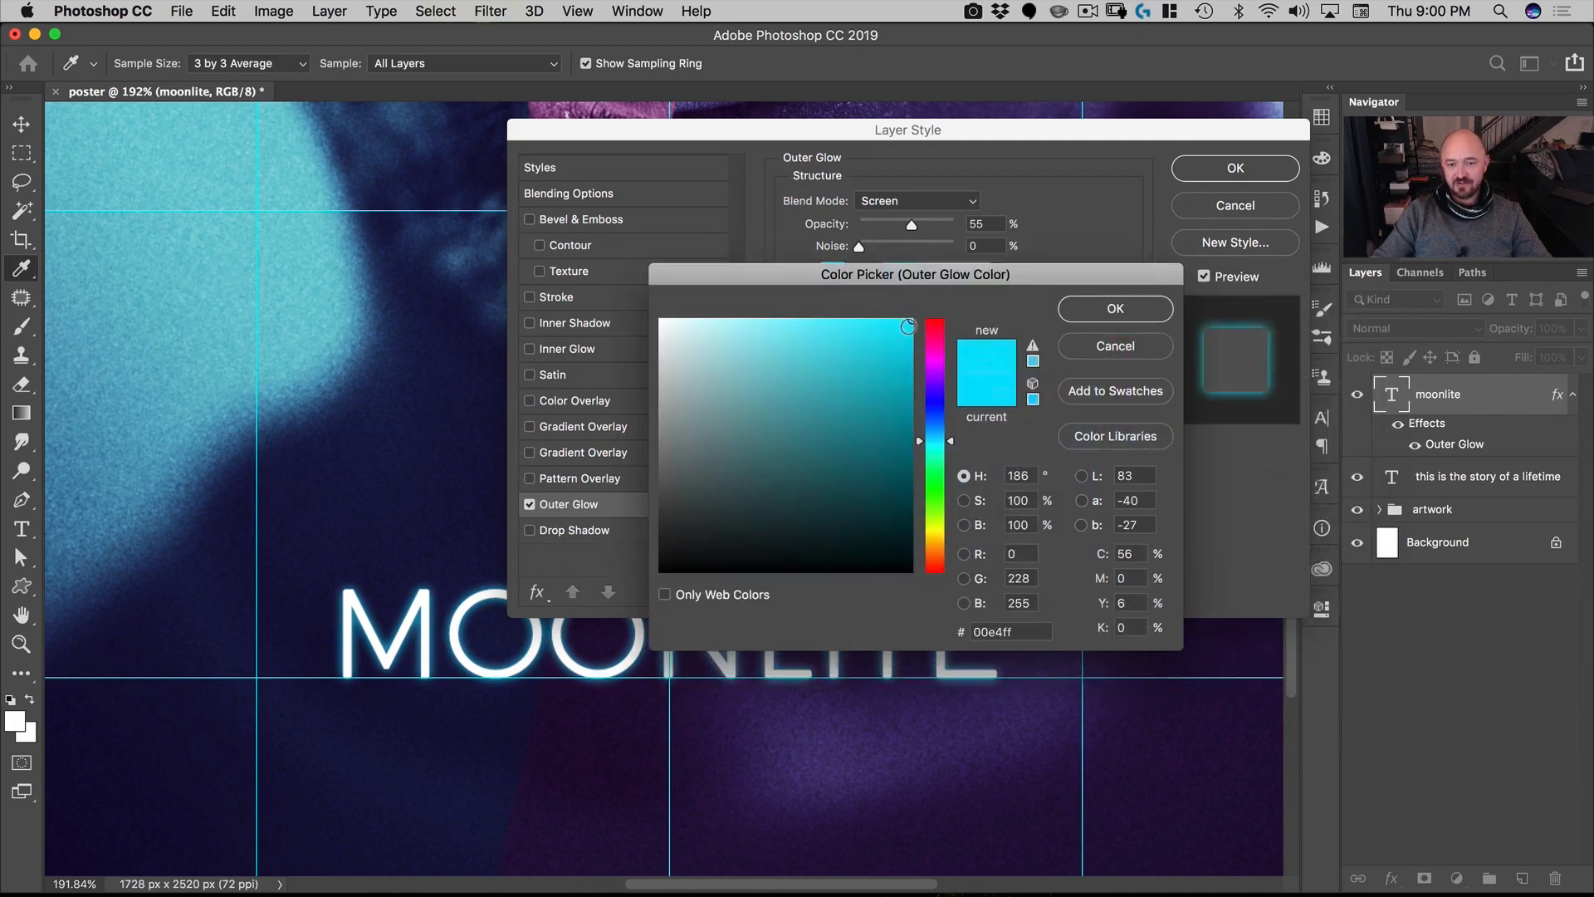
left_click(1137, 312)
left_click_drag(897, 129, 804, 73)
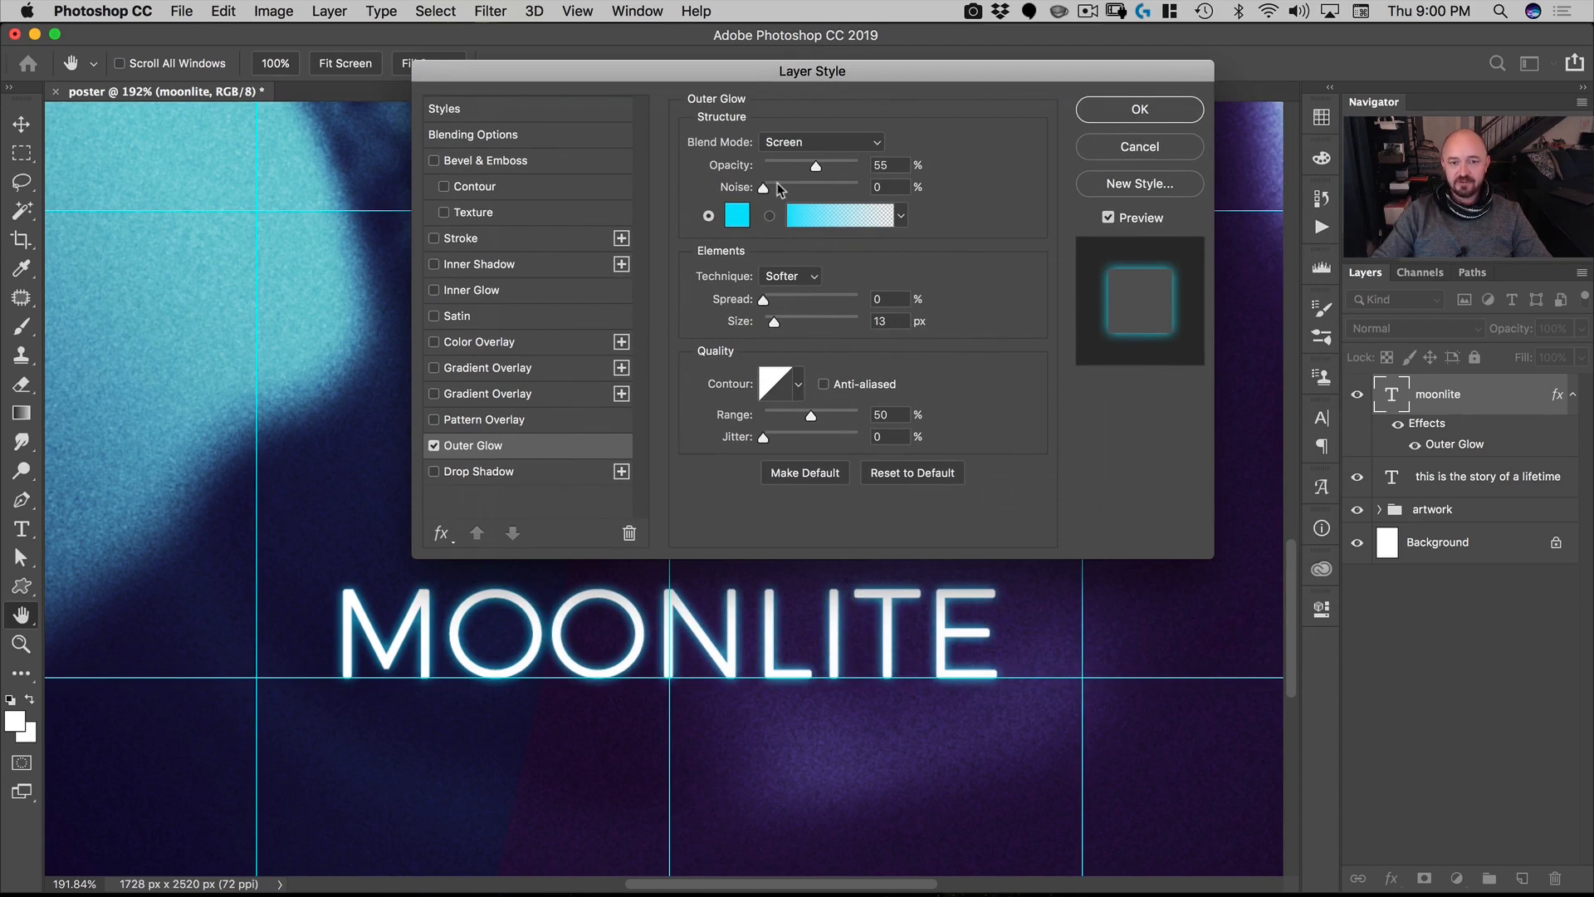
mouse_move(814, 167)
left_mouse_down()
mouse_move(768, 168)
mouse_move(811, 166)
left_mouse_up()
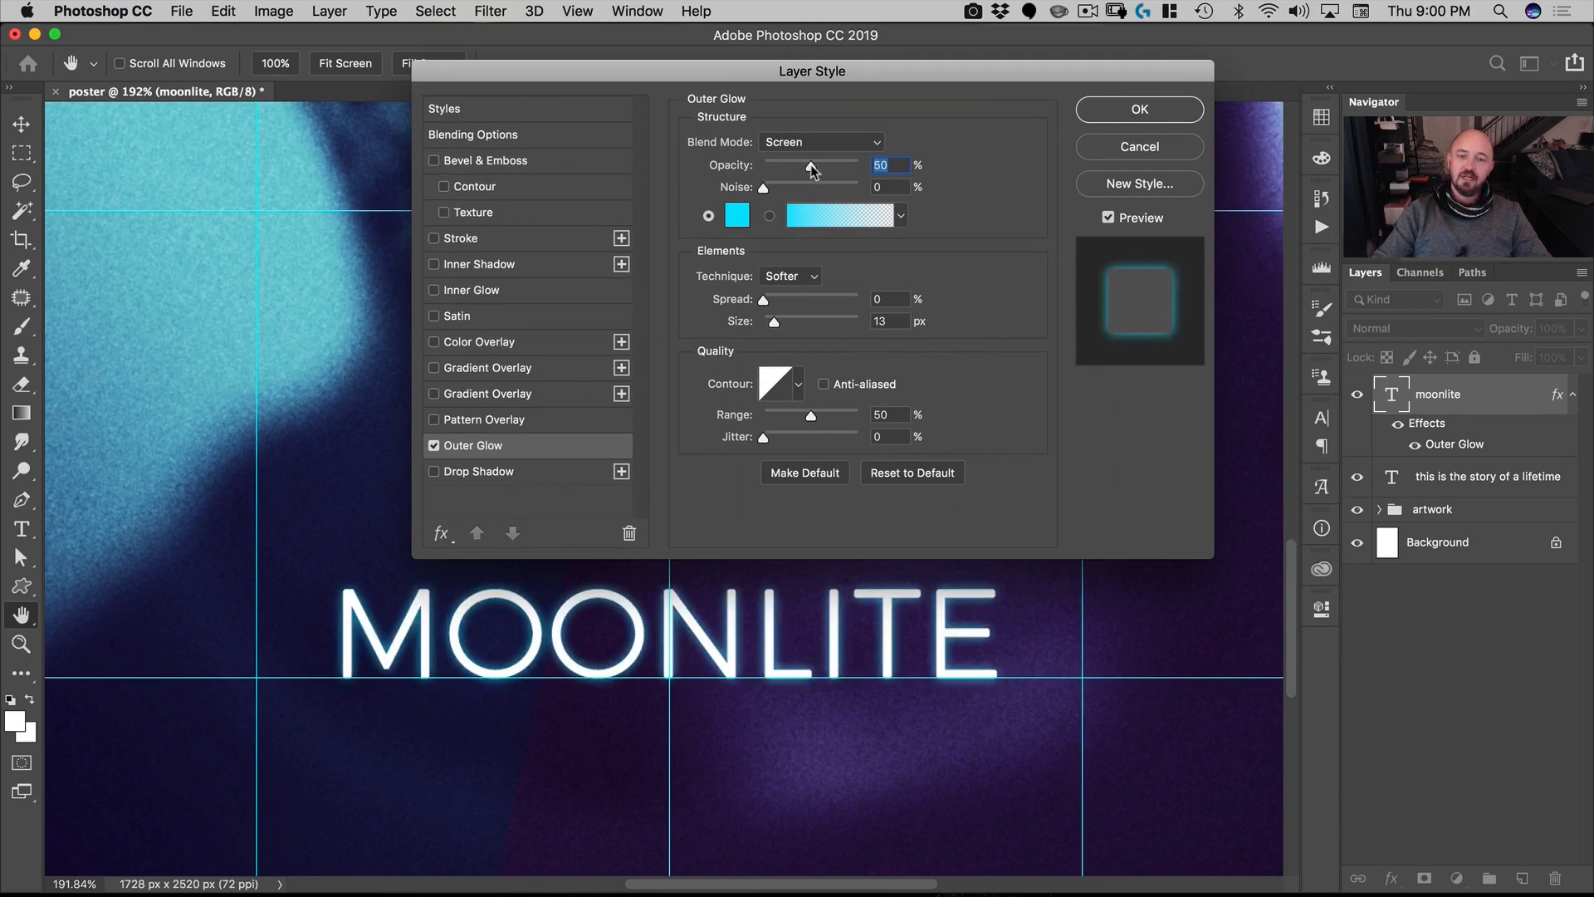
Step: Add an Inner Glow to the title in the same cyan, using Multiply at 100% opacity with a 3 px size
left_click(434, 292)
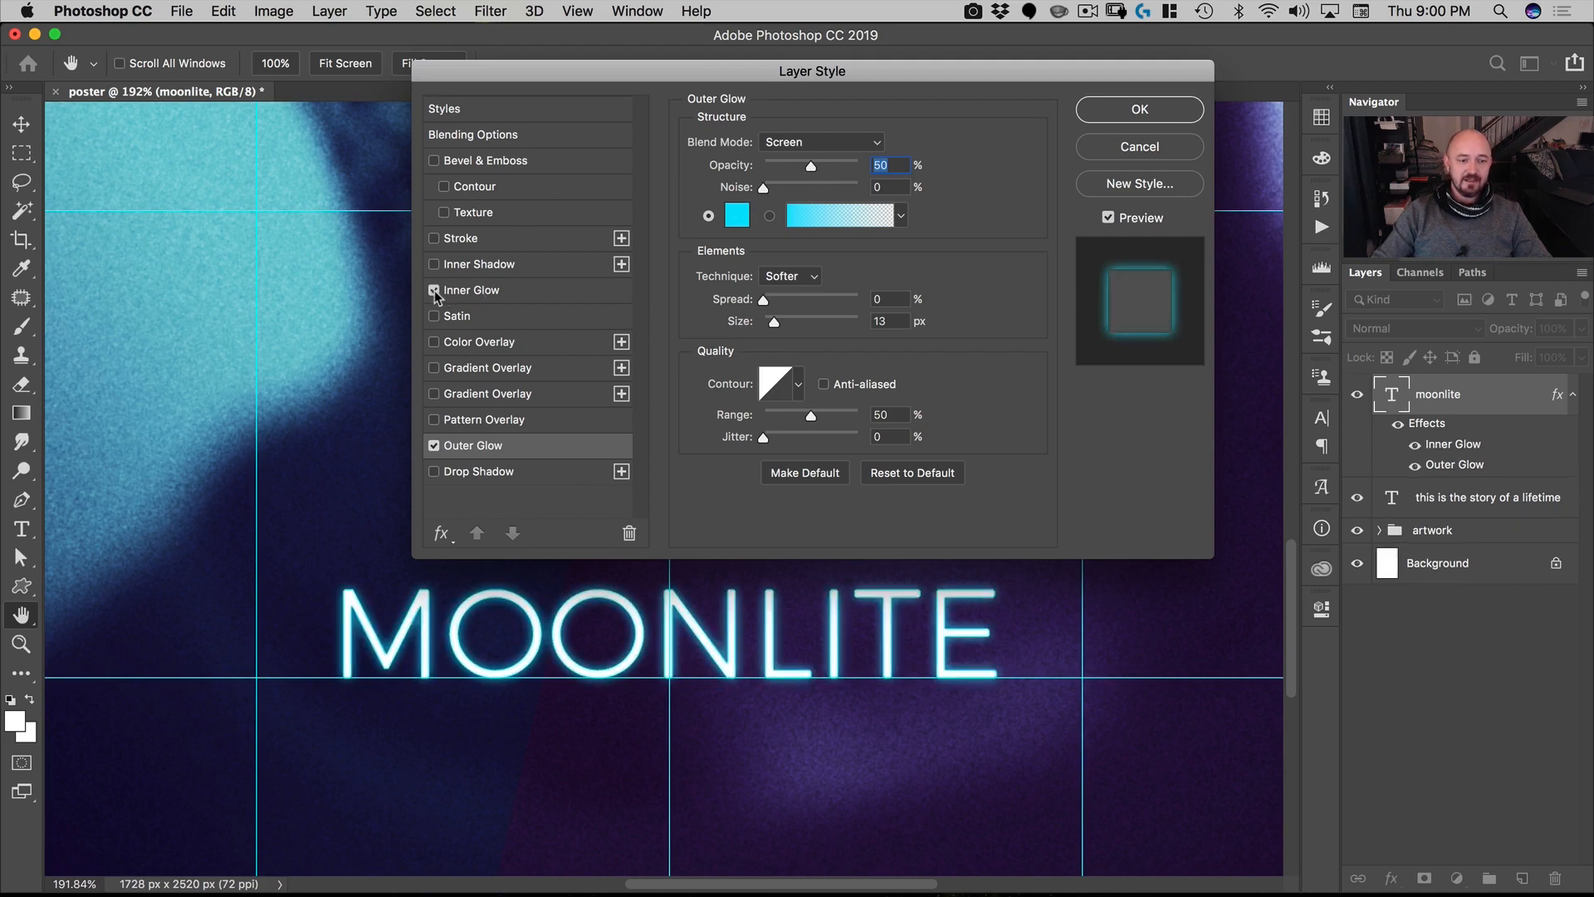
left_click(475, 297)
key("space")
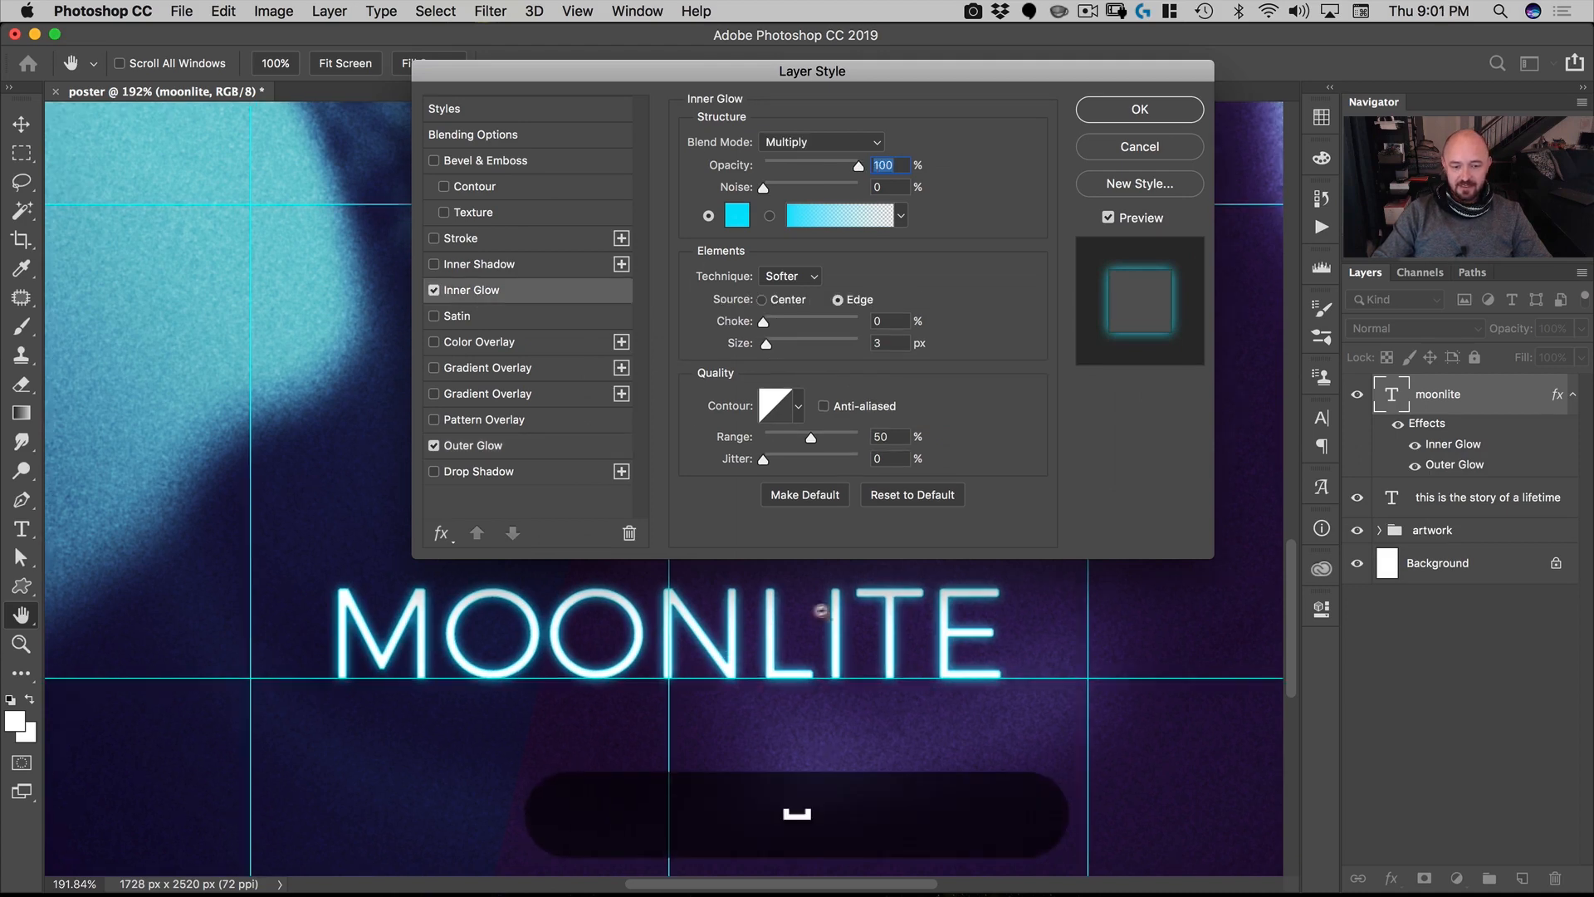
left_click(725, 648, "super")
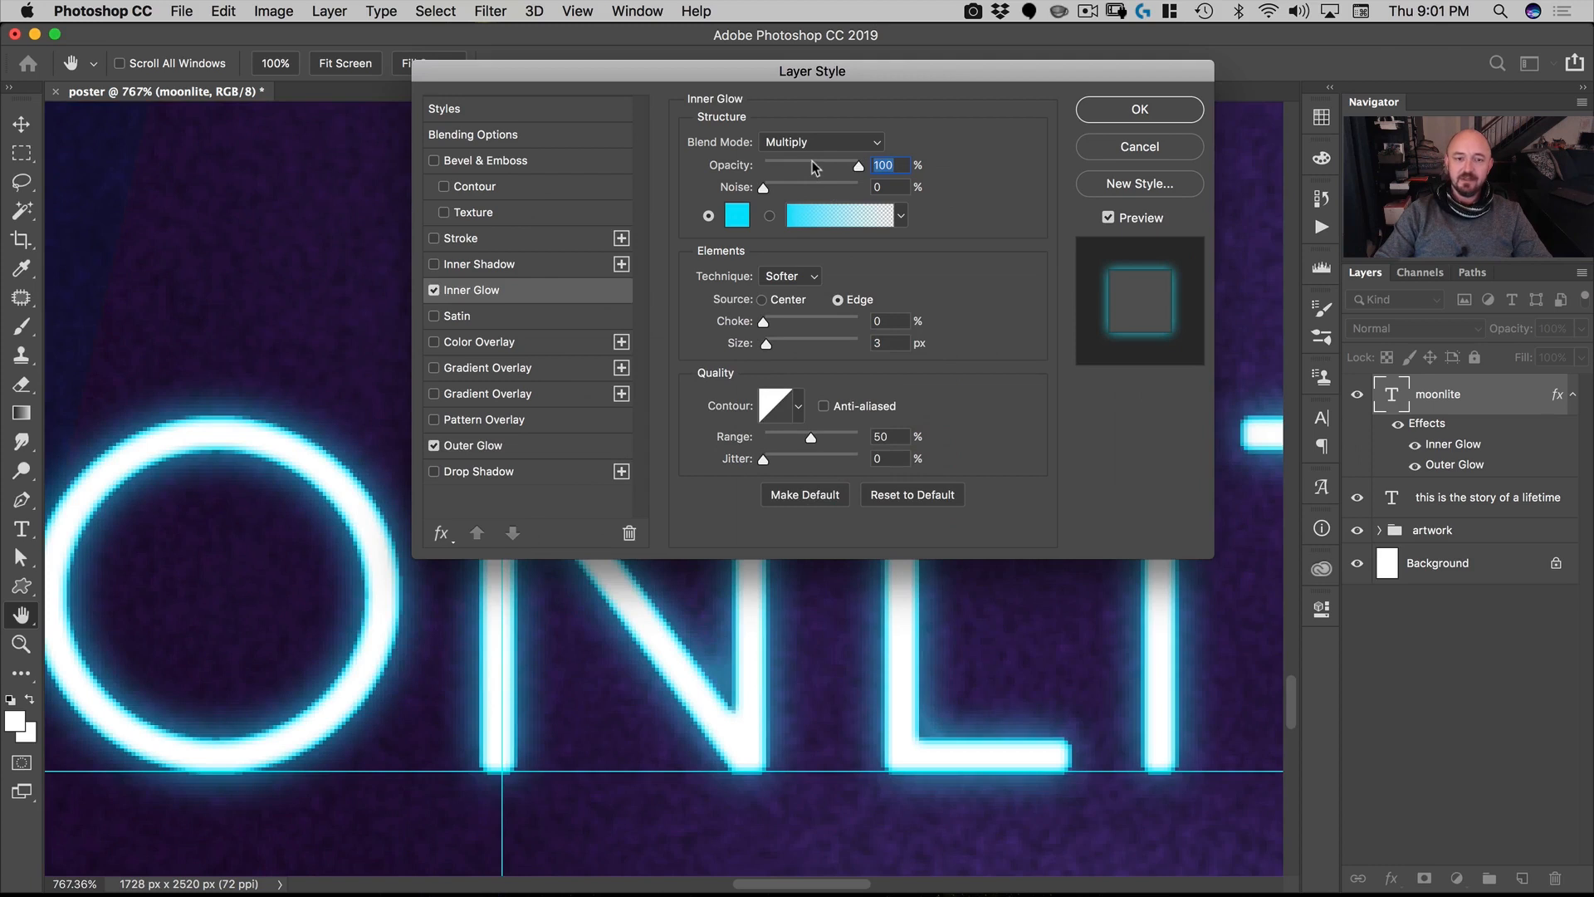
left_click(798, 143)
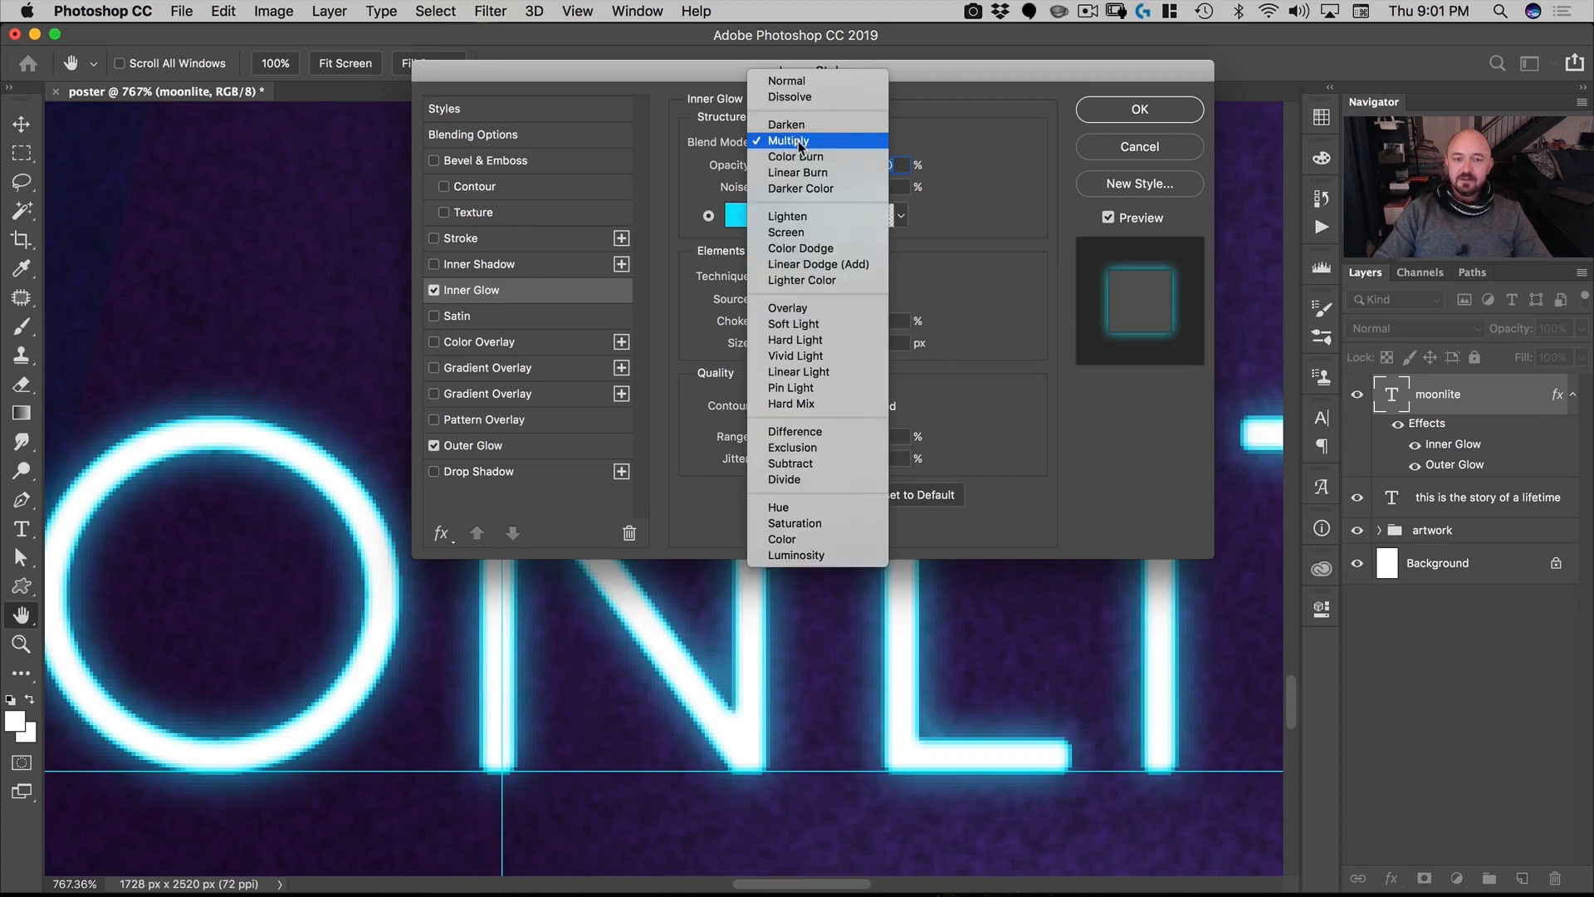
left_click(795, 143)
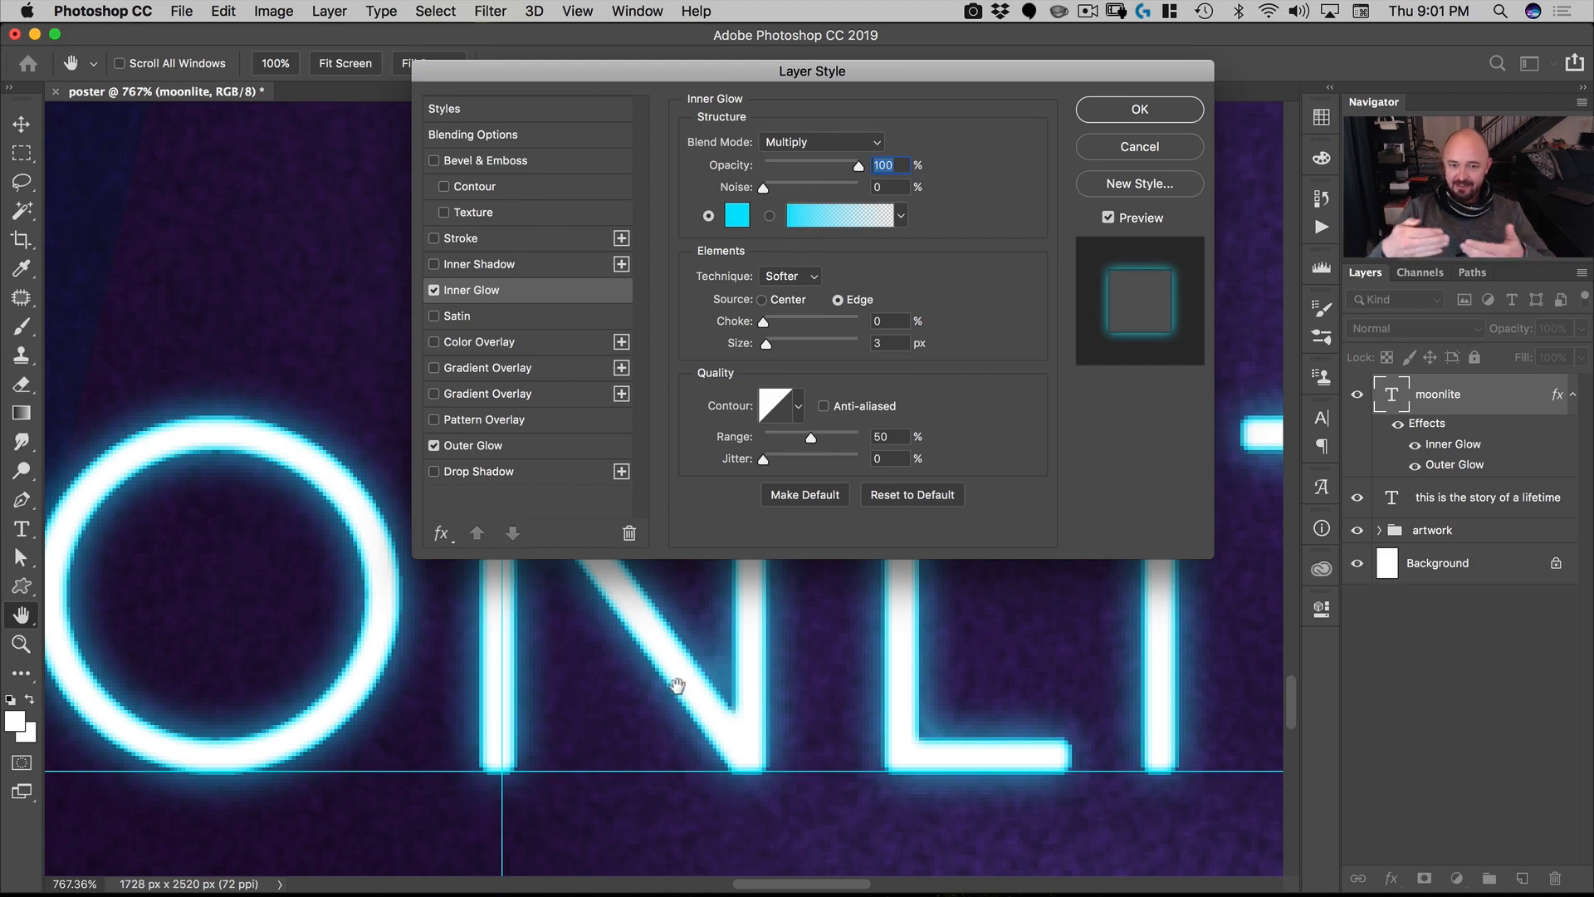
left_click(1140, 109)
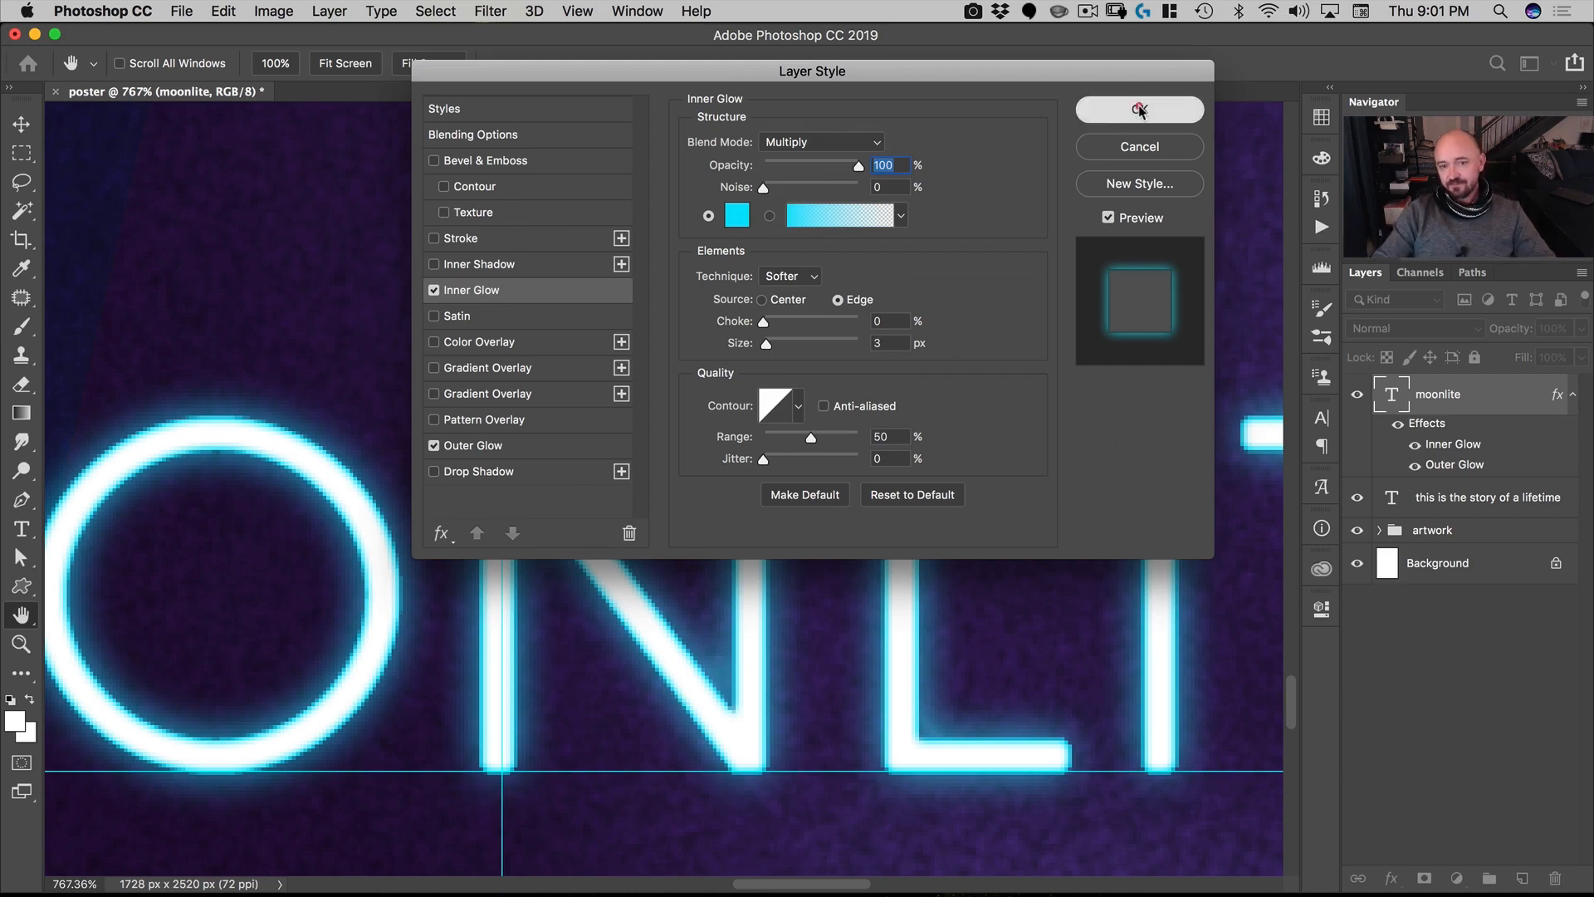
left_click_drag(864, 450, 800, 463)
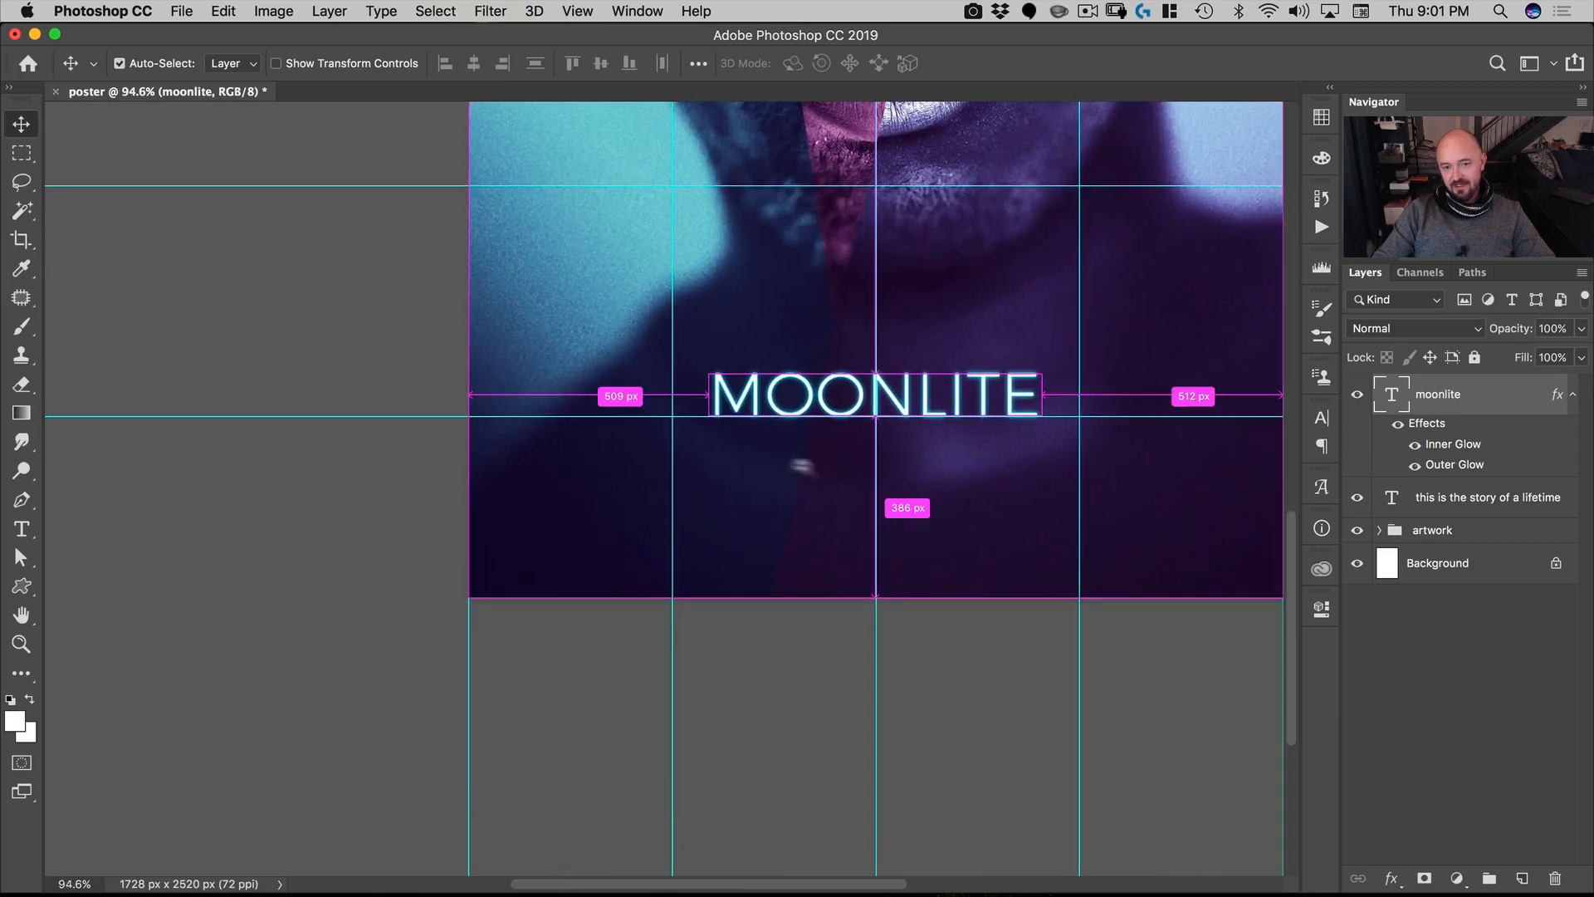
left_click_drag(832, 527, 786, 590)
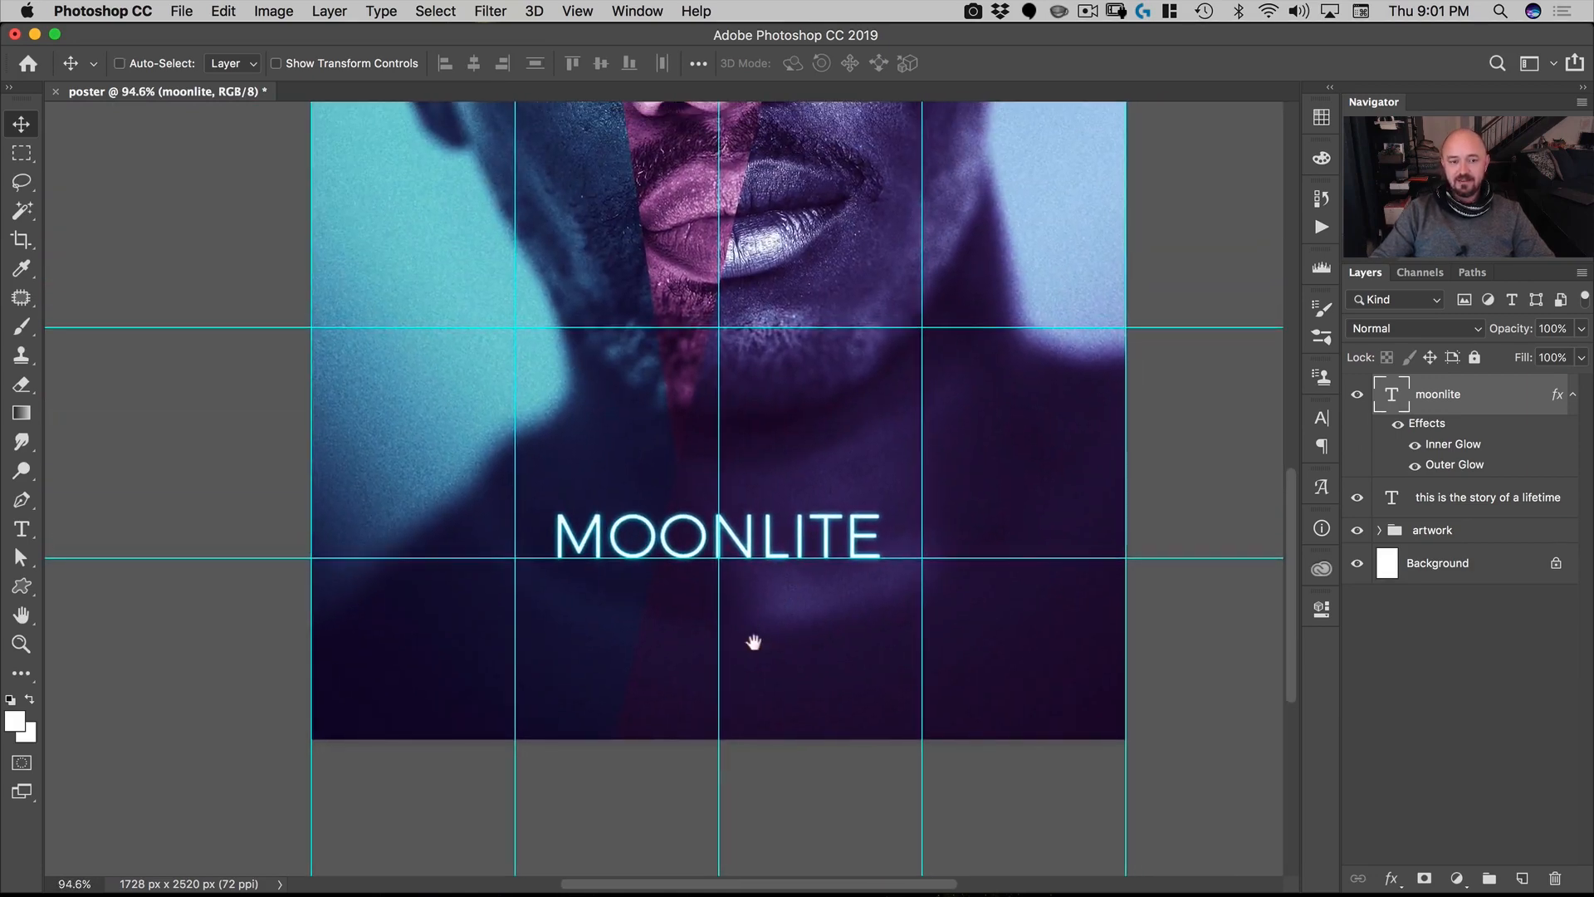
scroll(751, 644, "down", 3)
left_click_drag(751, 644, 755, 669)
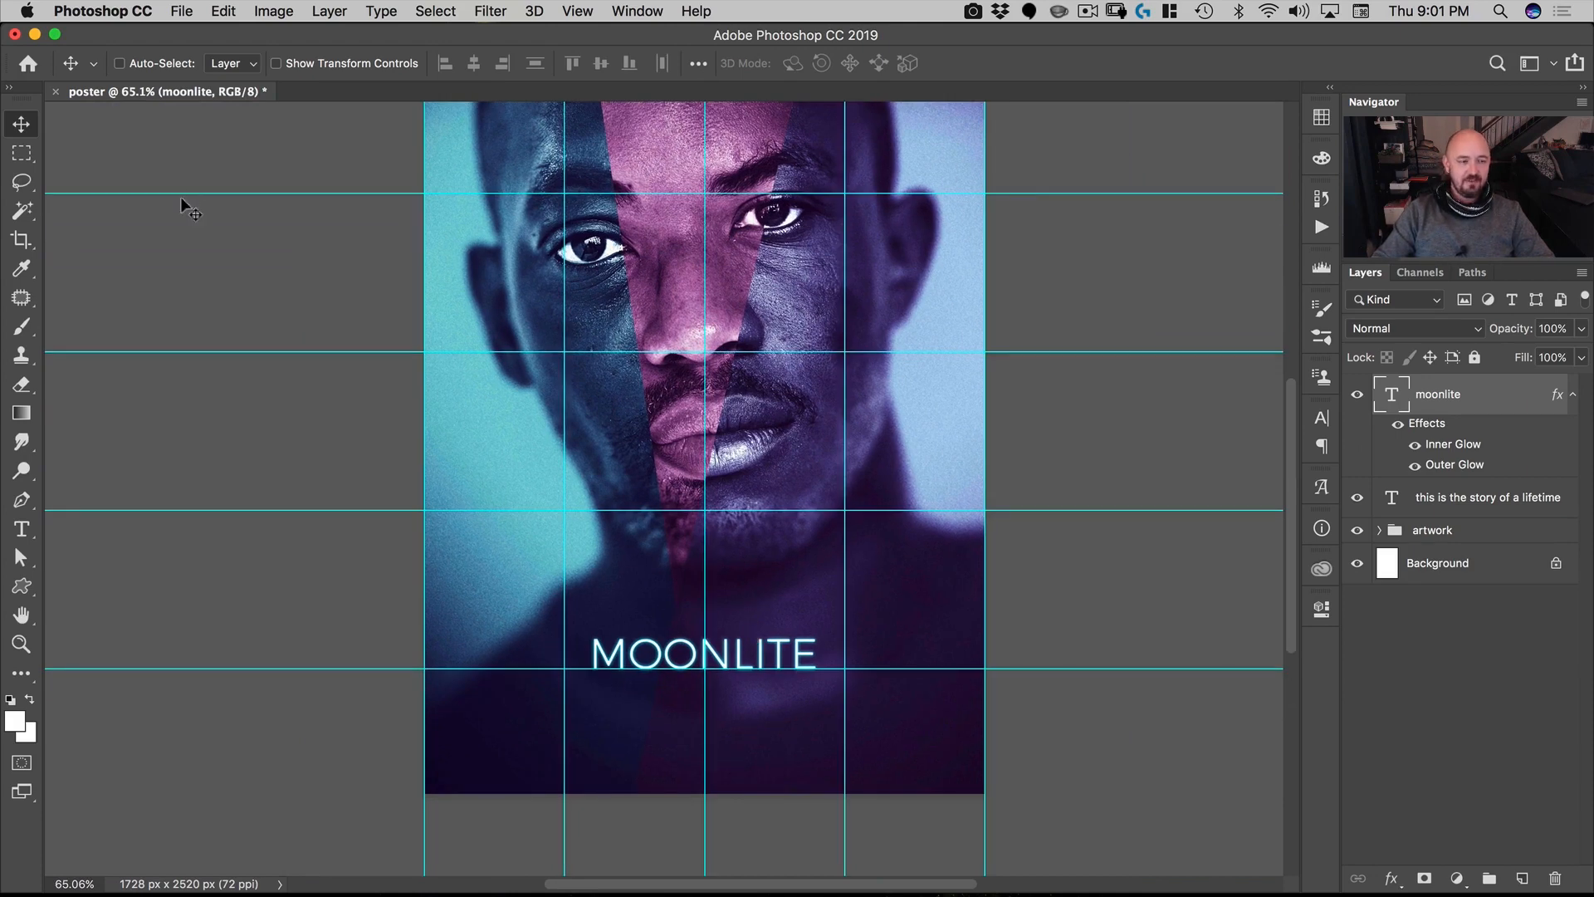
Step: Try the Movie Poster Regular font on the title and undo the font change
key("t")
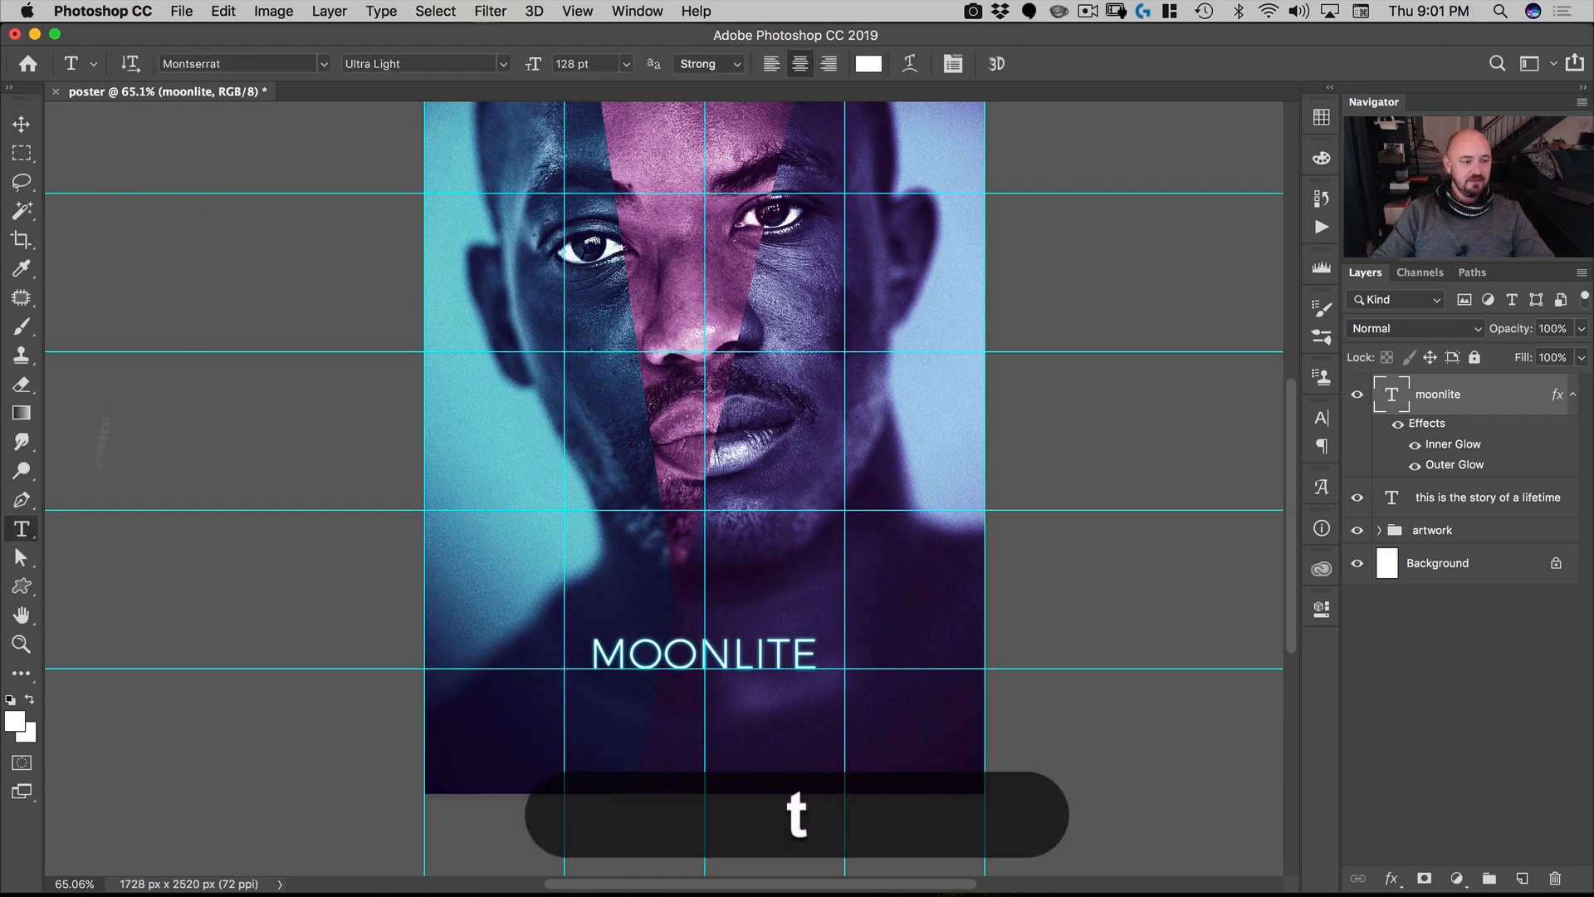
left_click(249, 64)
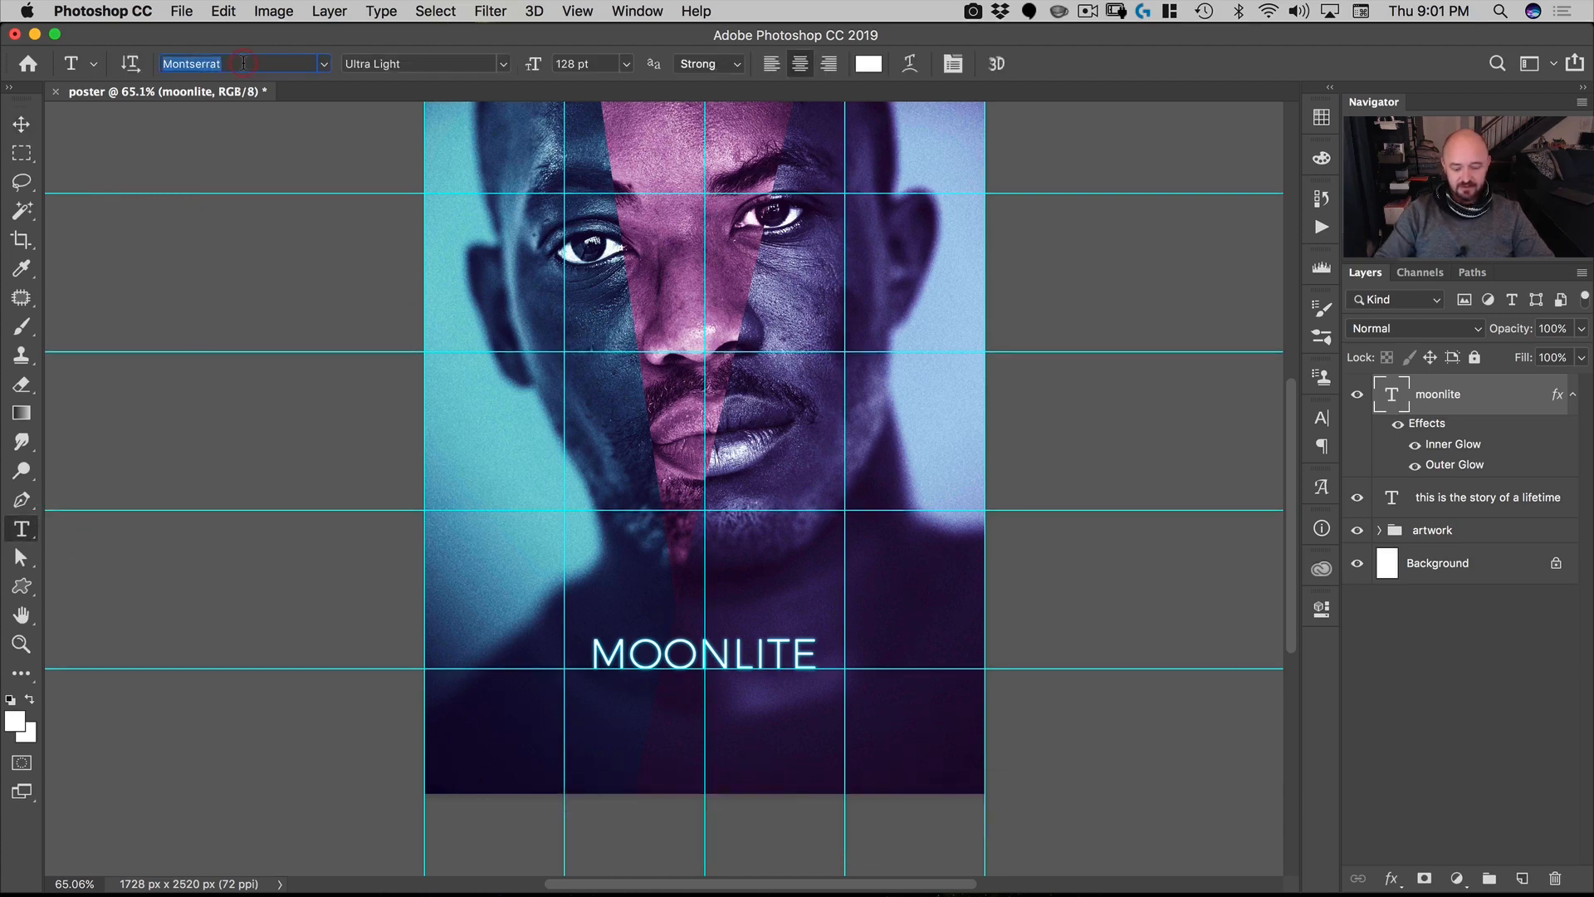
type("me")
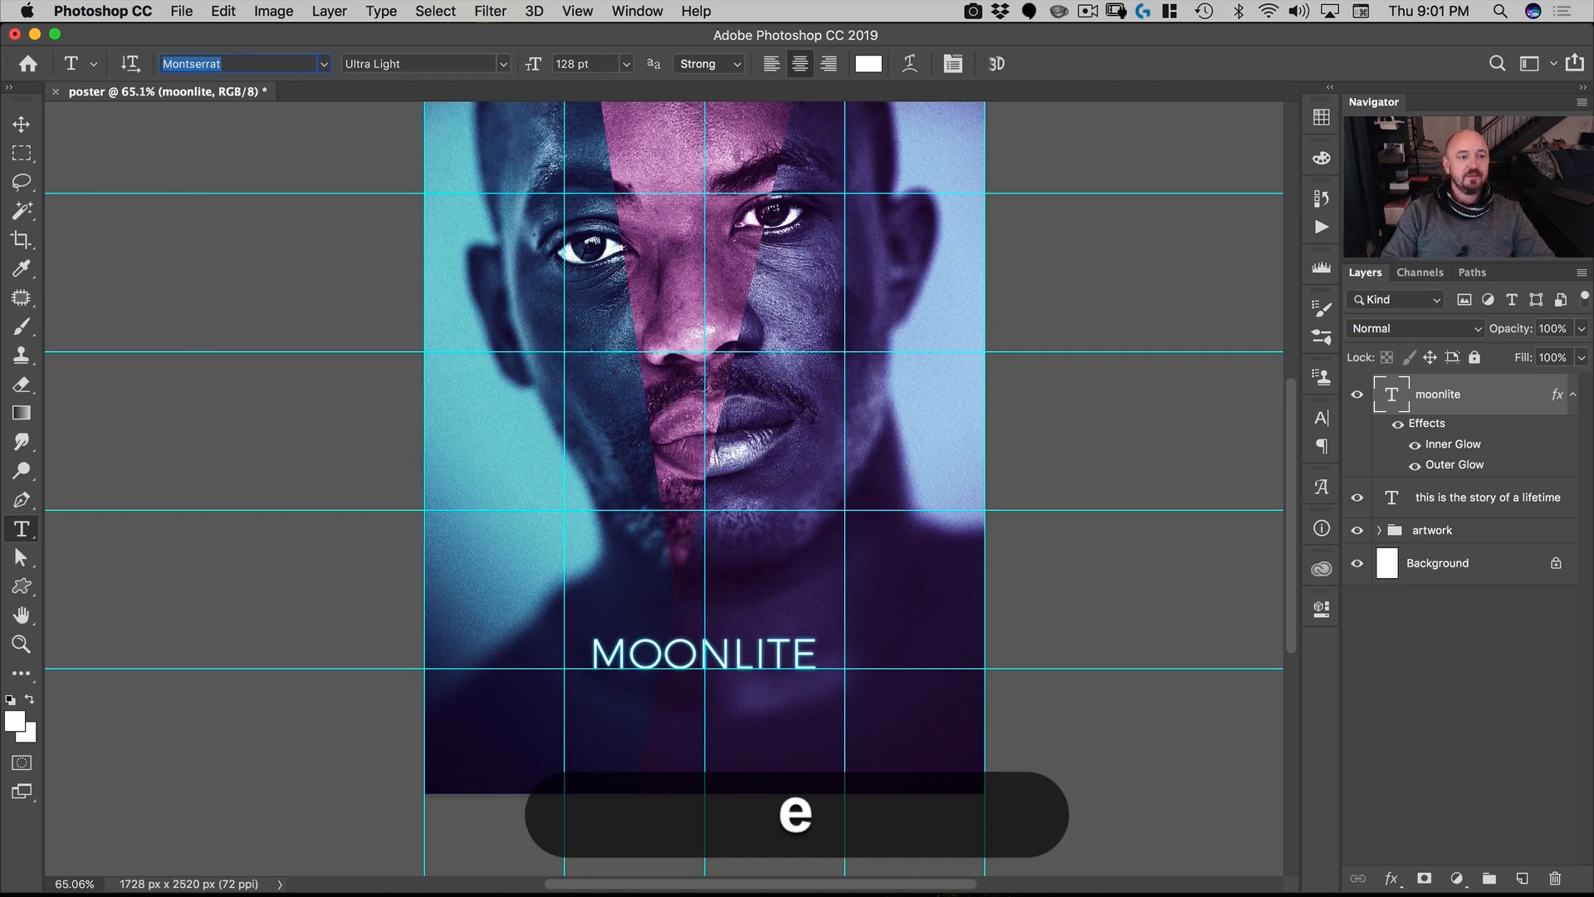
type("movie")
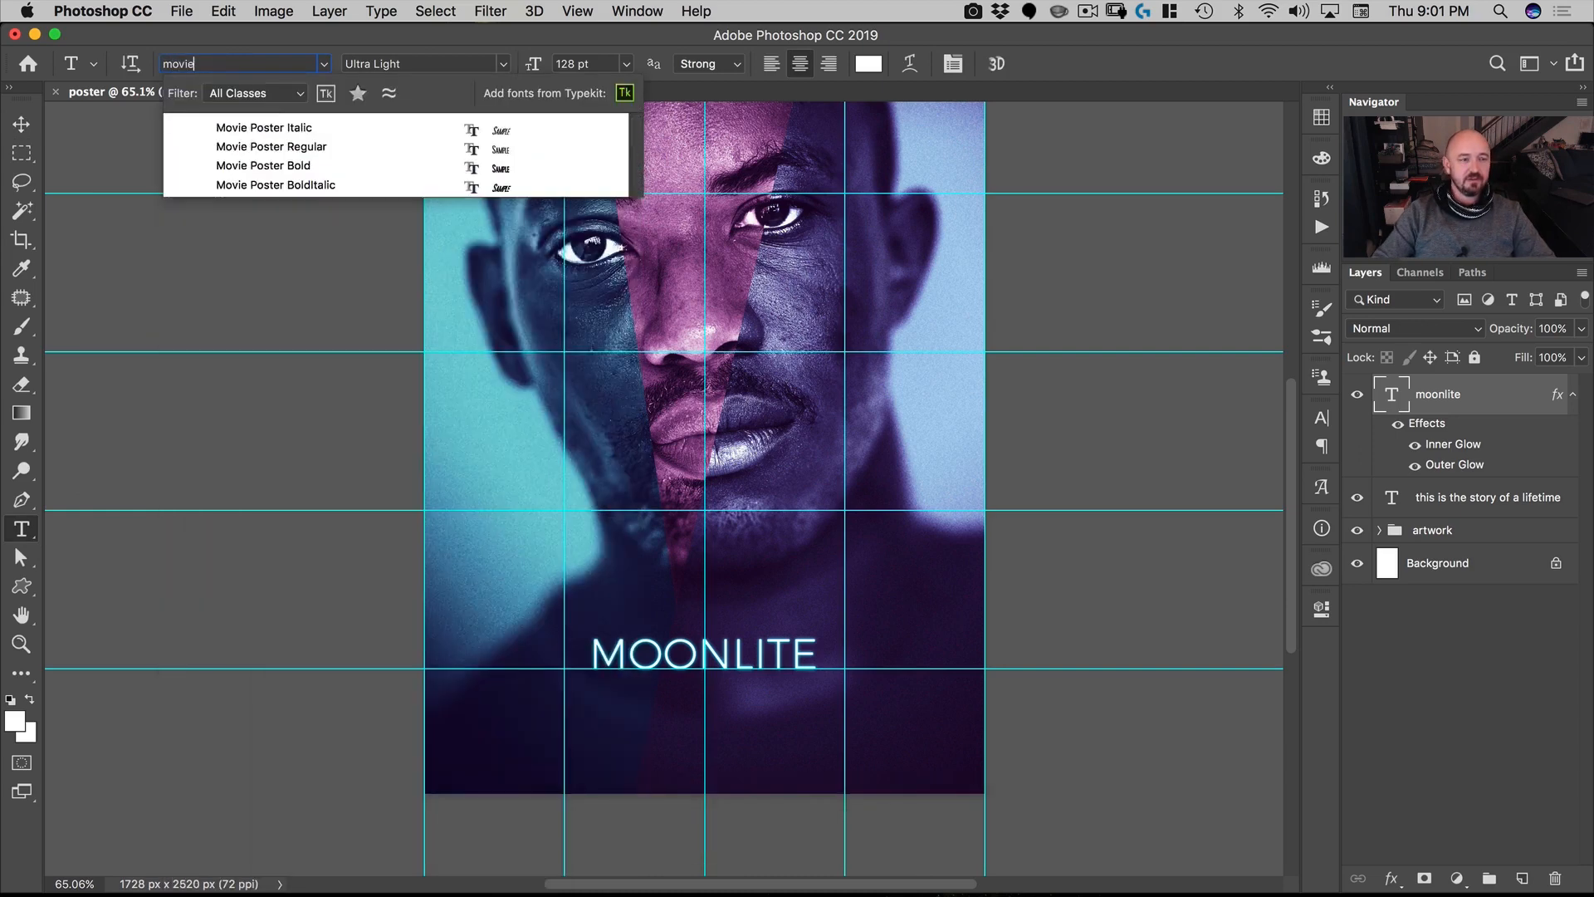
left_click(270, 142)
left_click_drag(597, 64, 450, 56)
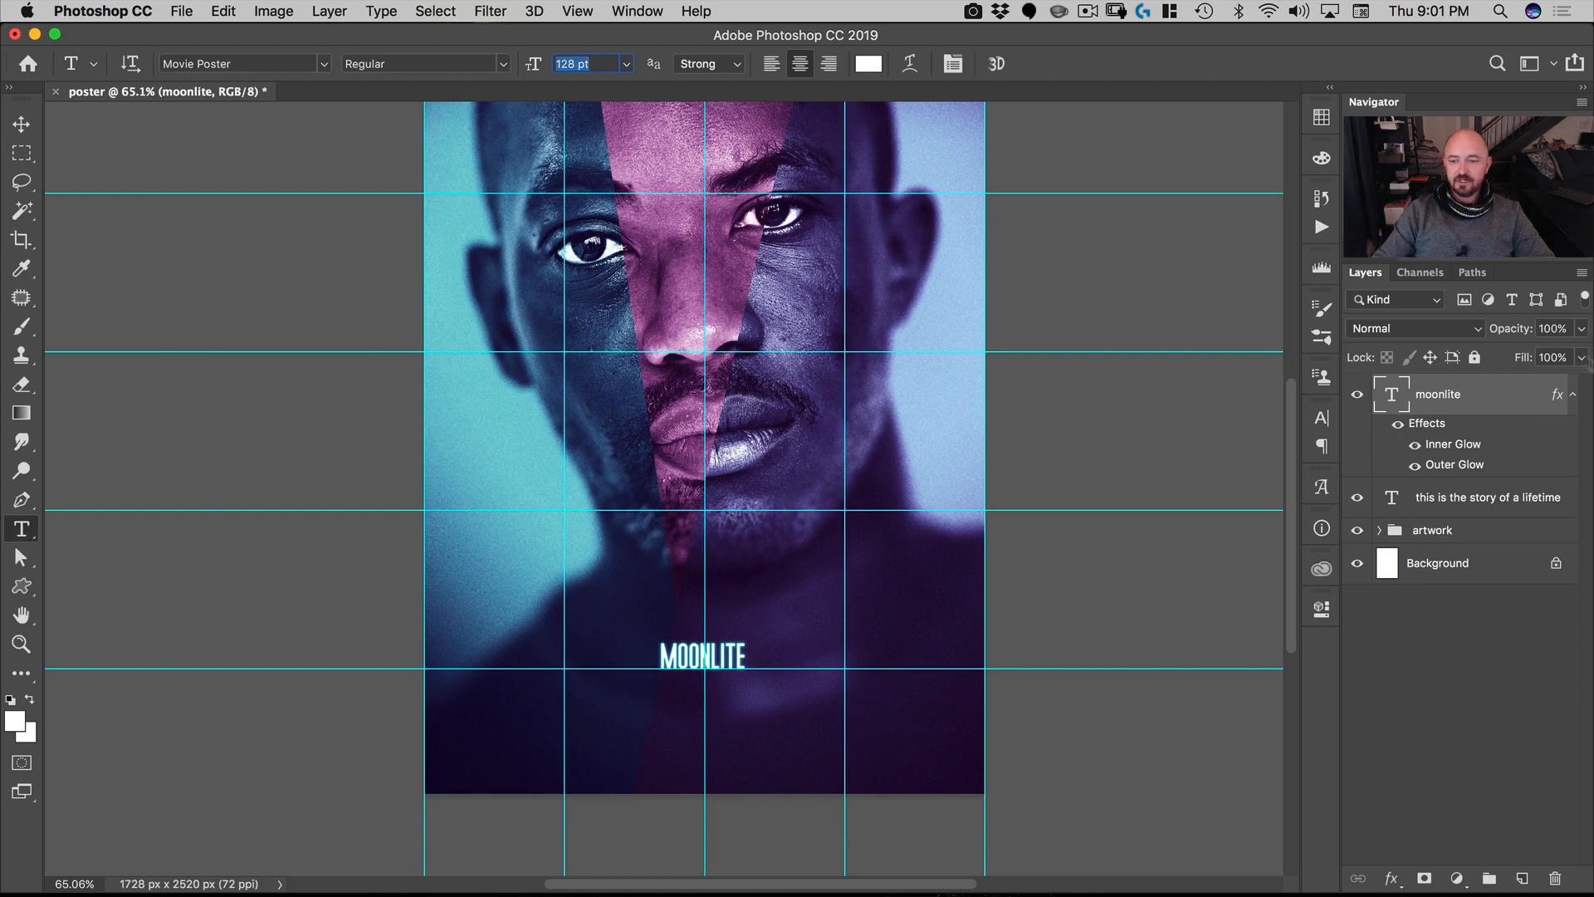
key("super")
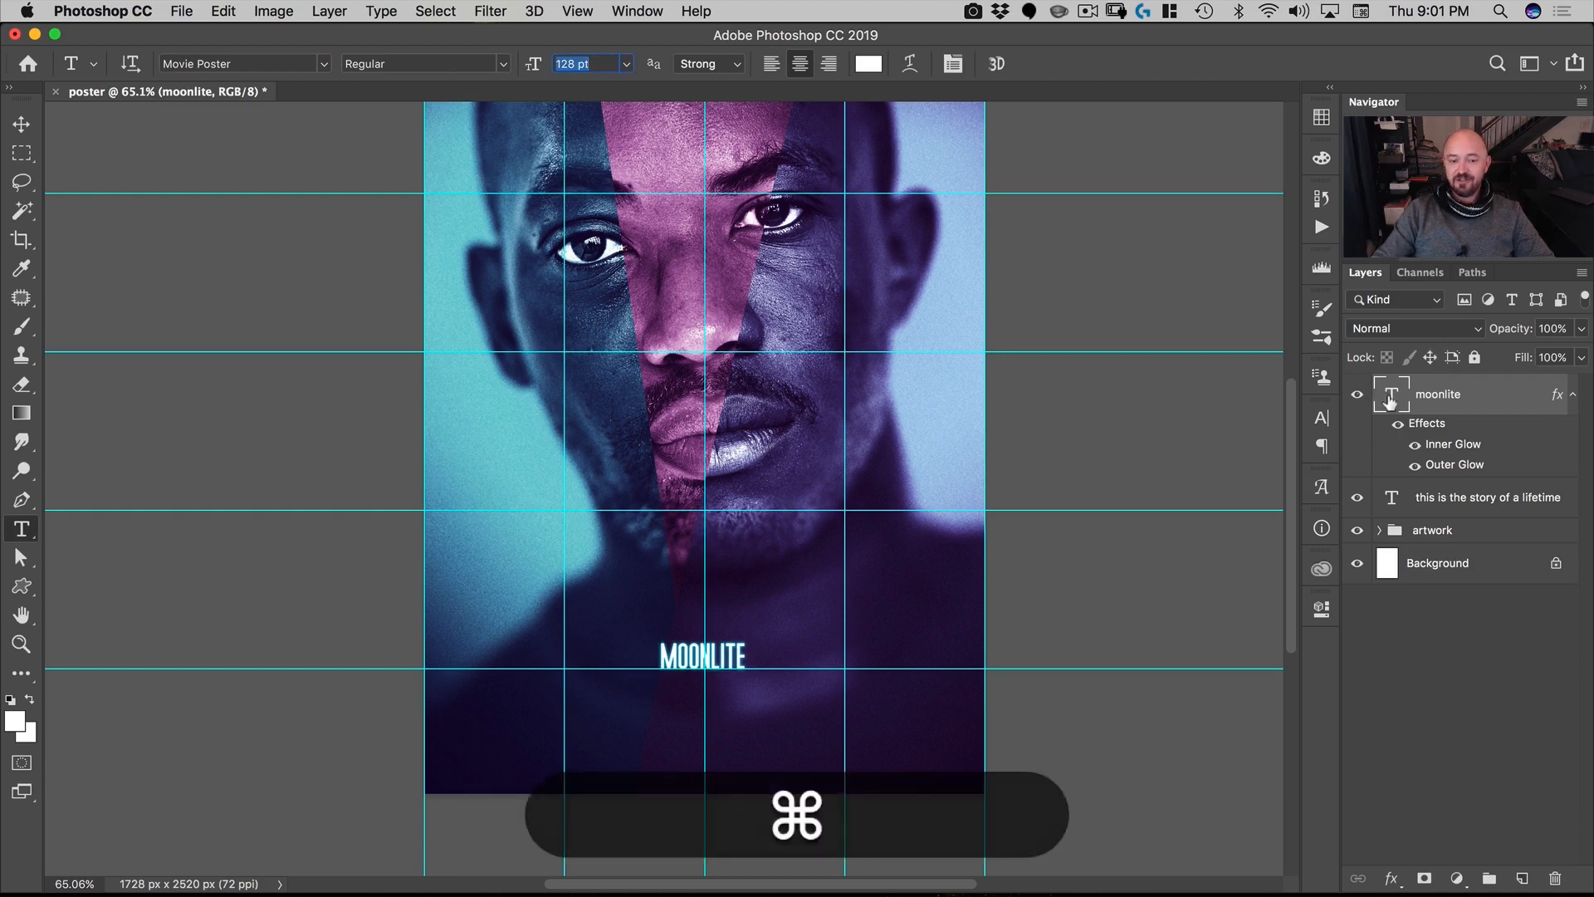
key("super+z")
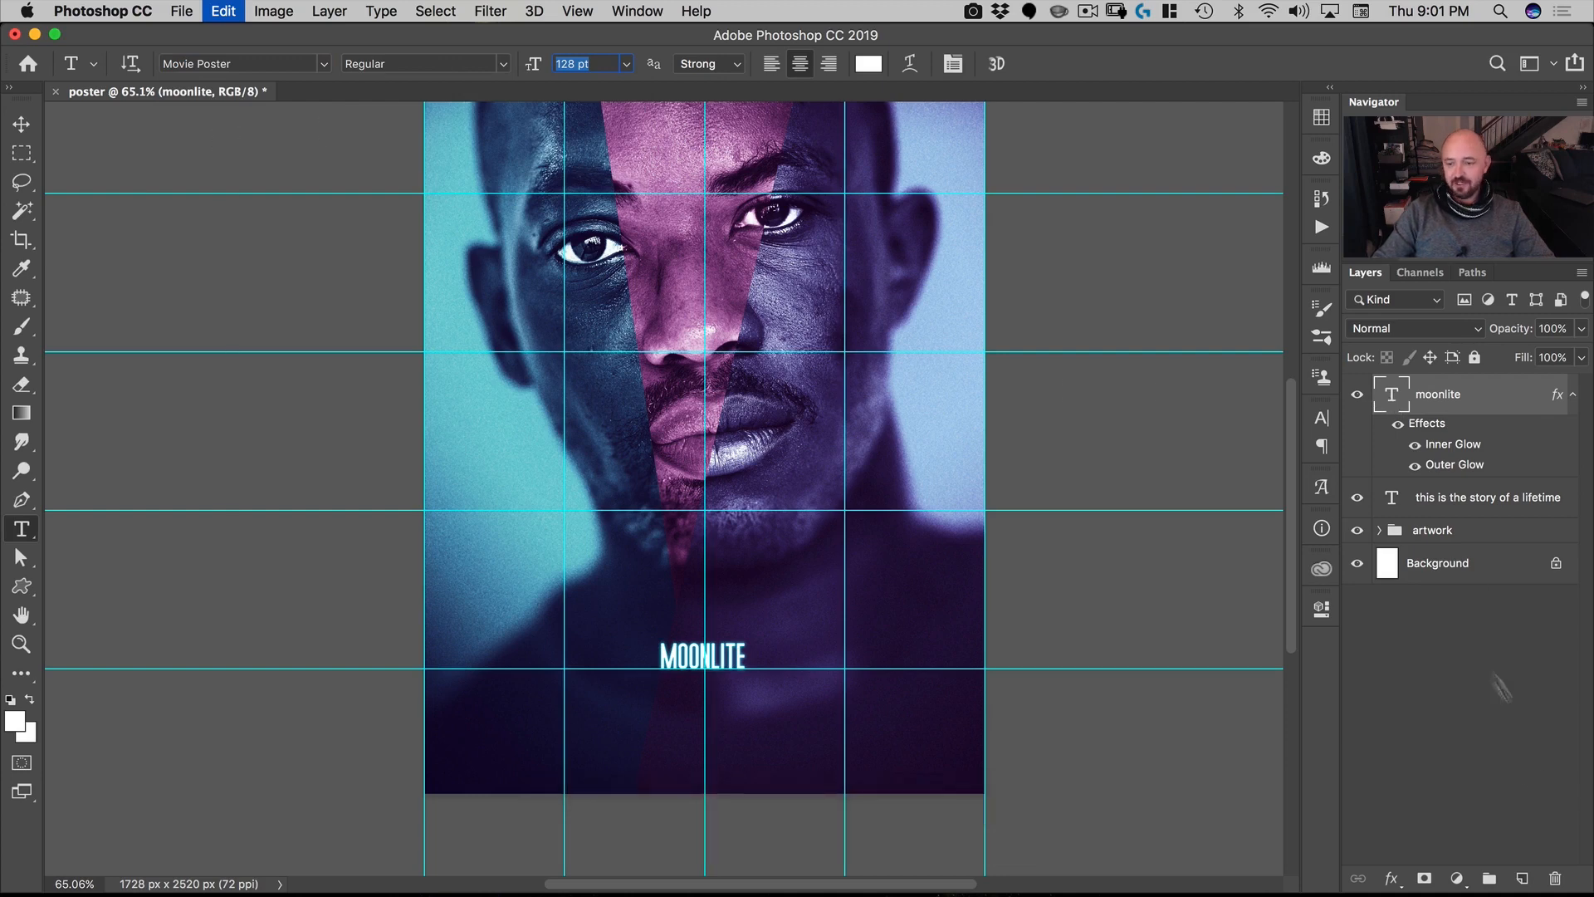
Step: Deselect all layers so that changes to the type settings do not affect the title
left_click(329, 11)
mouse_move(336, 111)
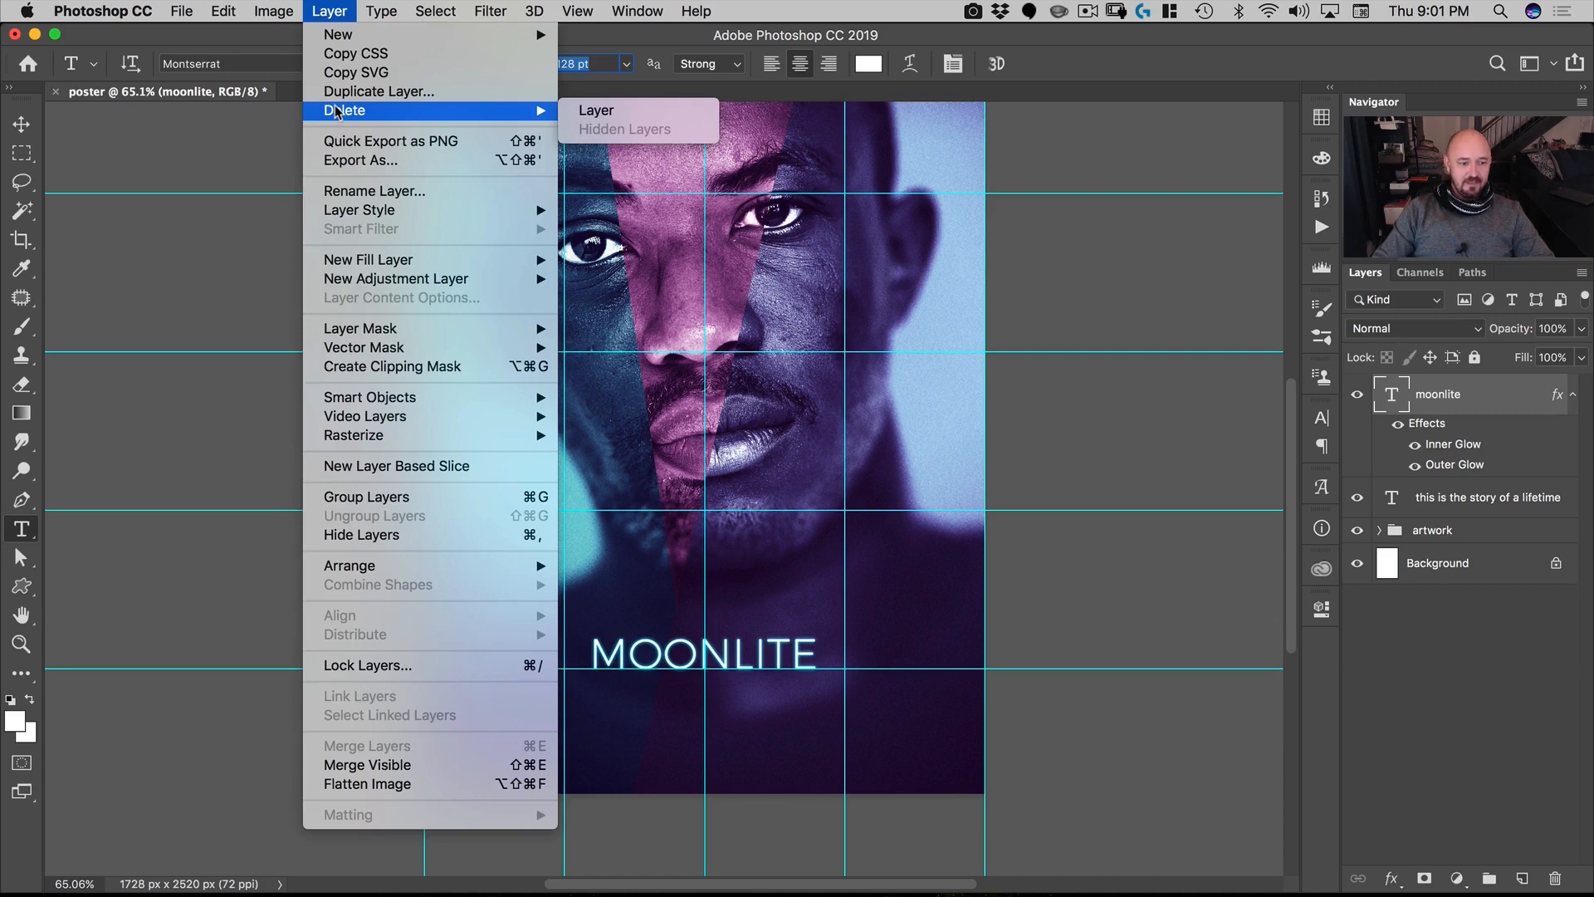
mouse_move(435, 11)
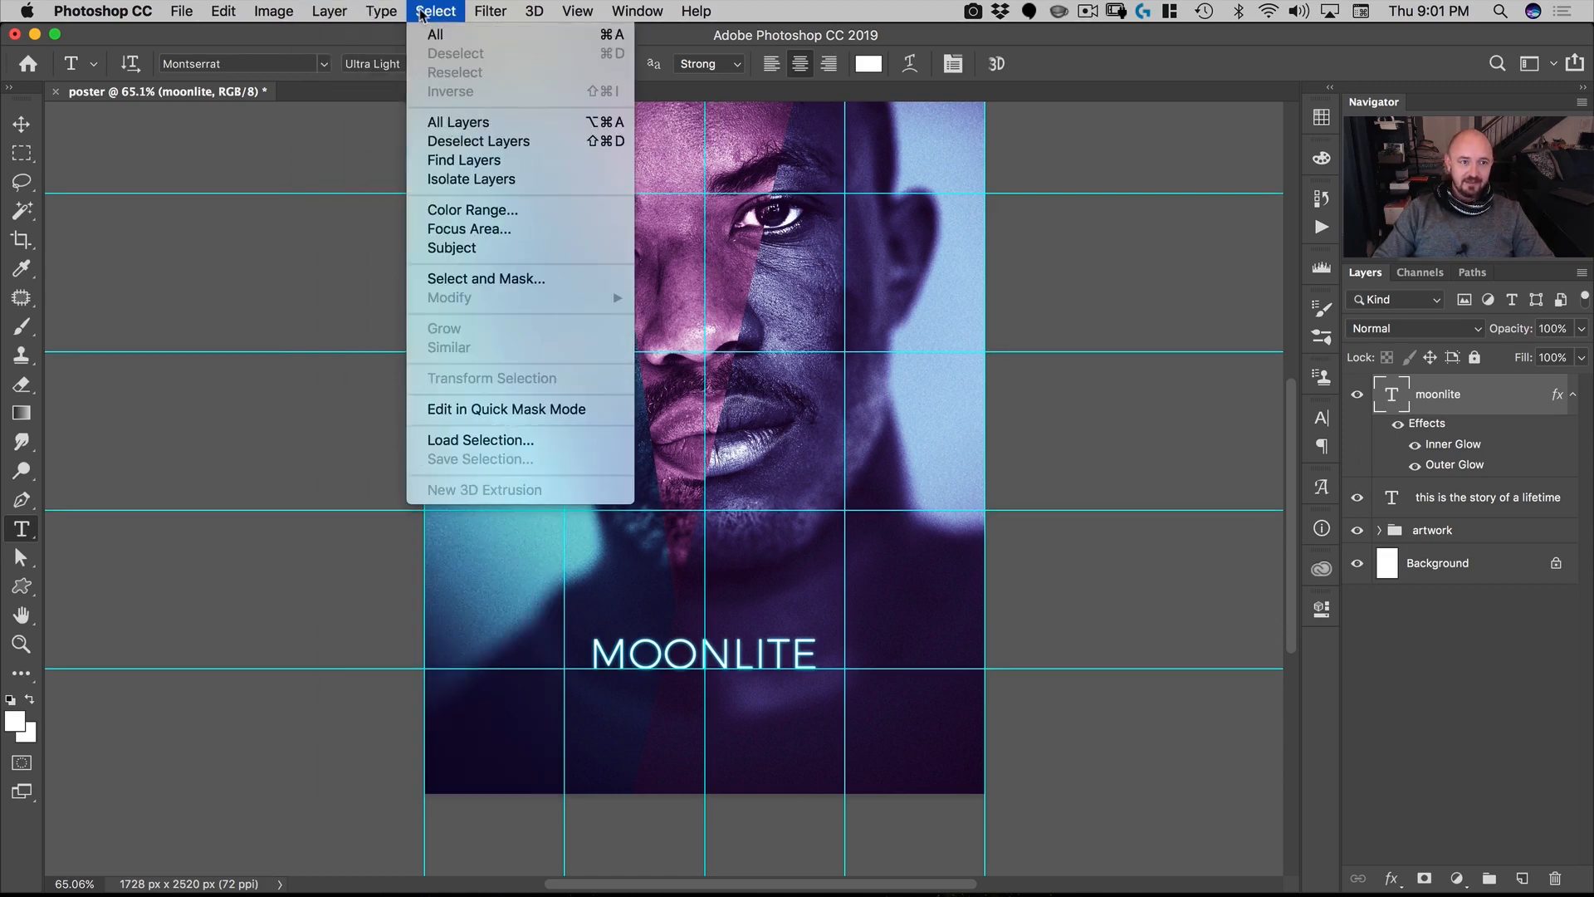
left_click(490, 143)
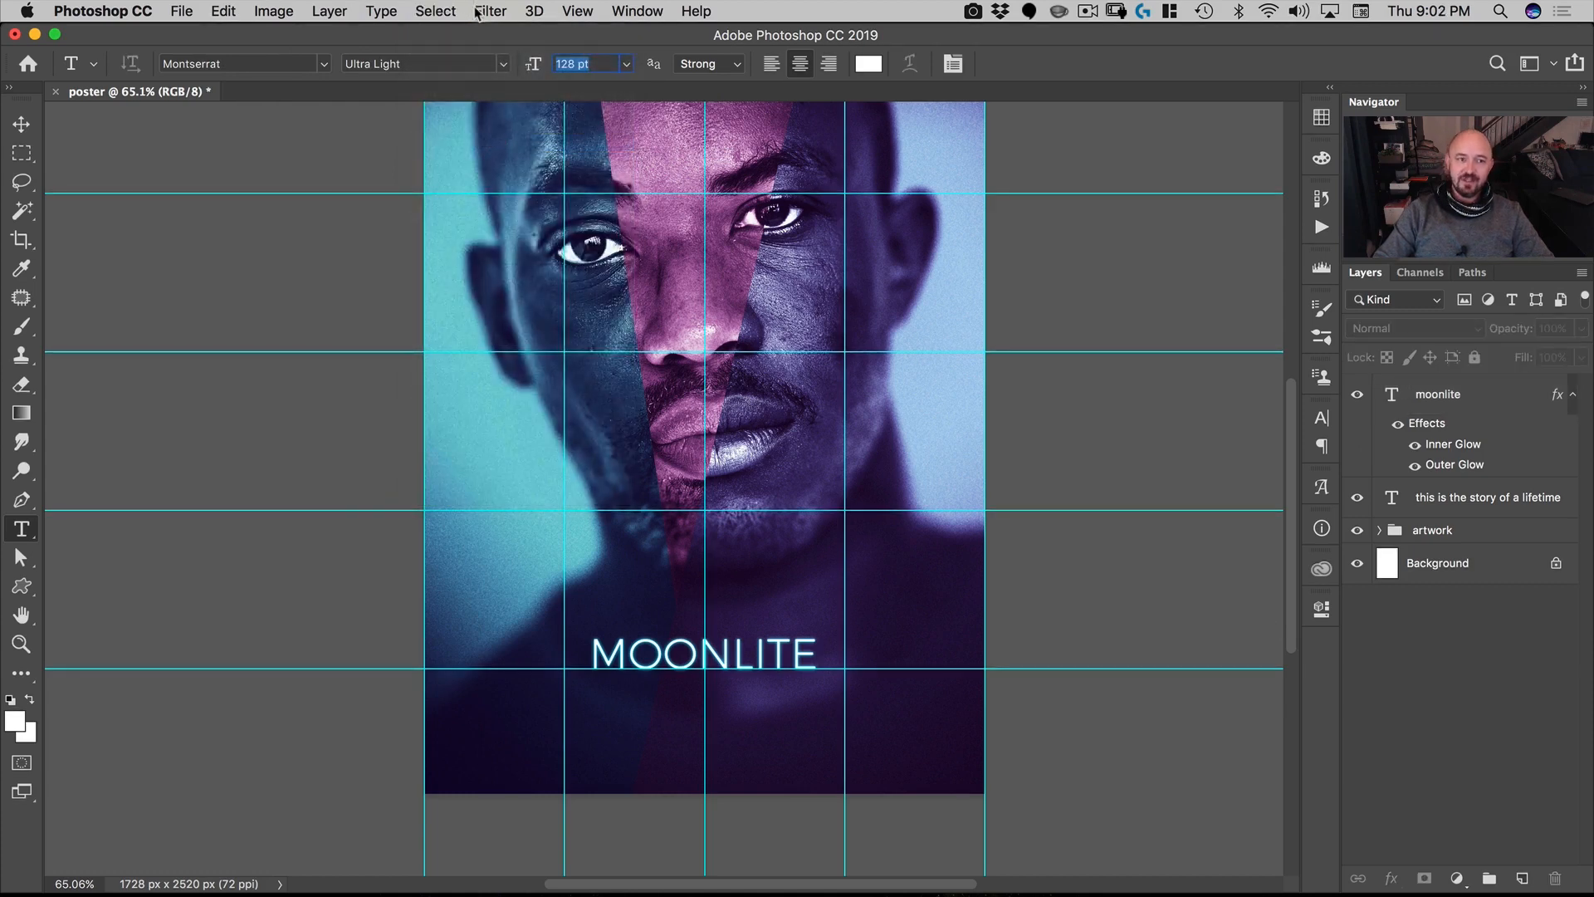
left_click(1459, 398)
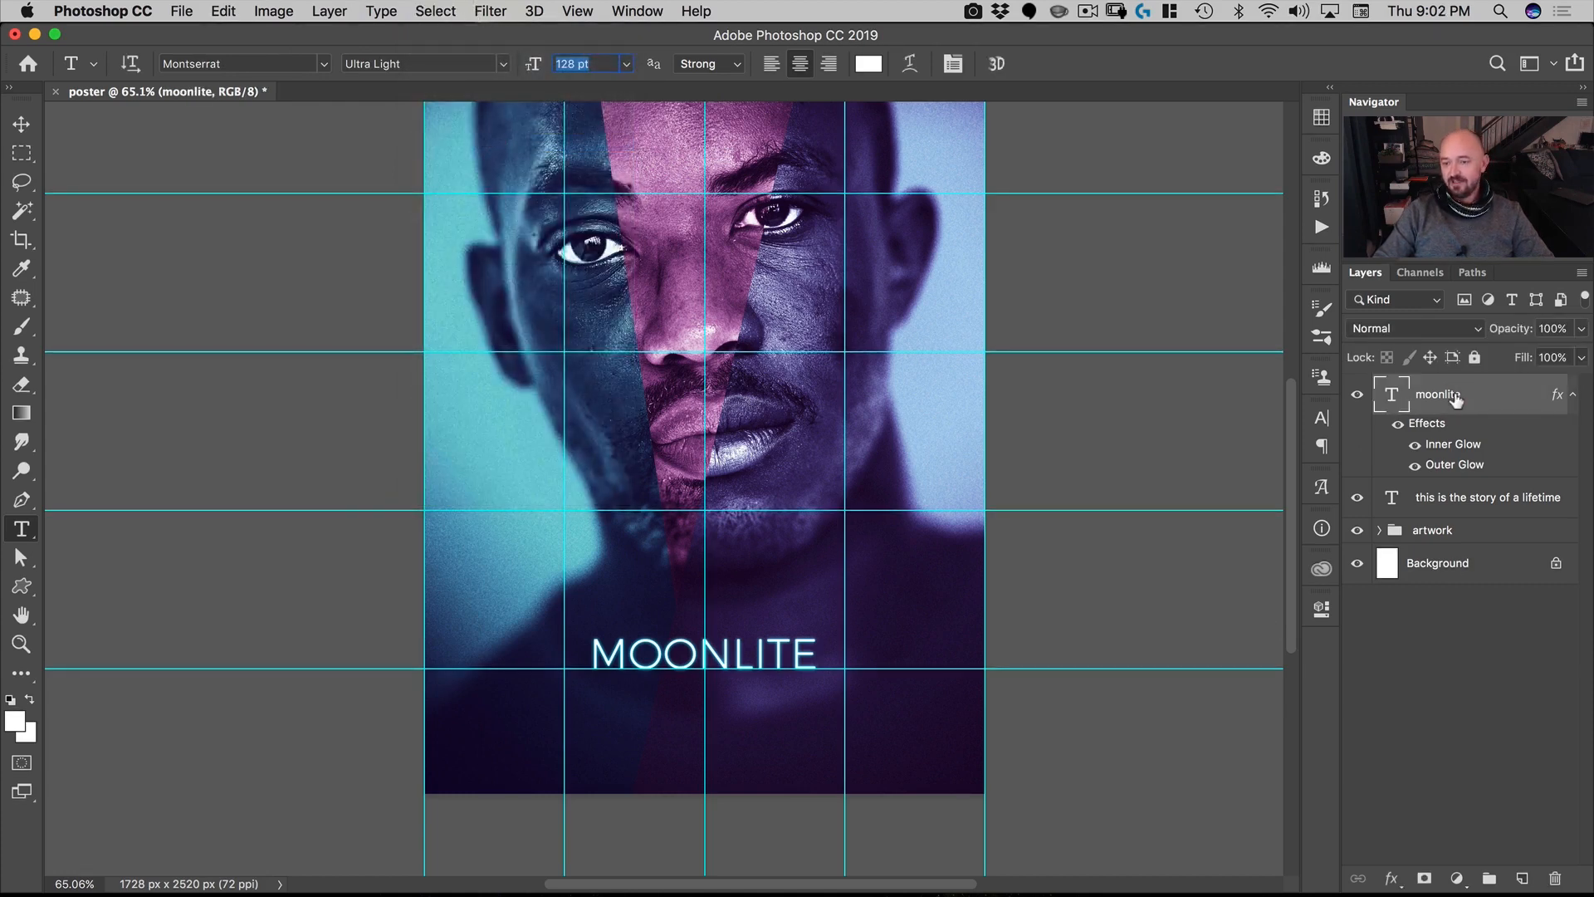
left_click(1431, 637)
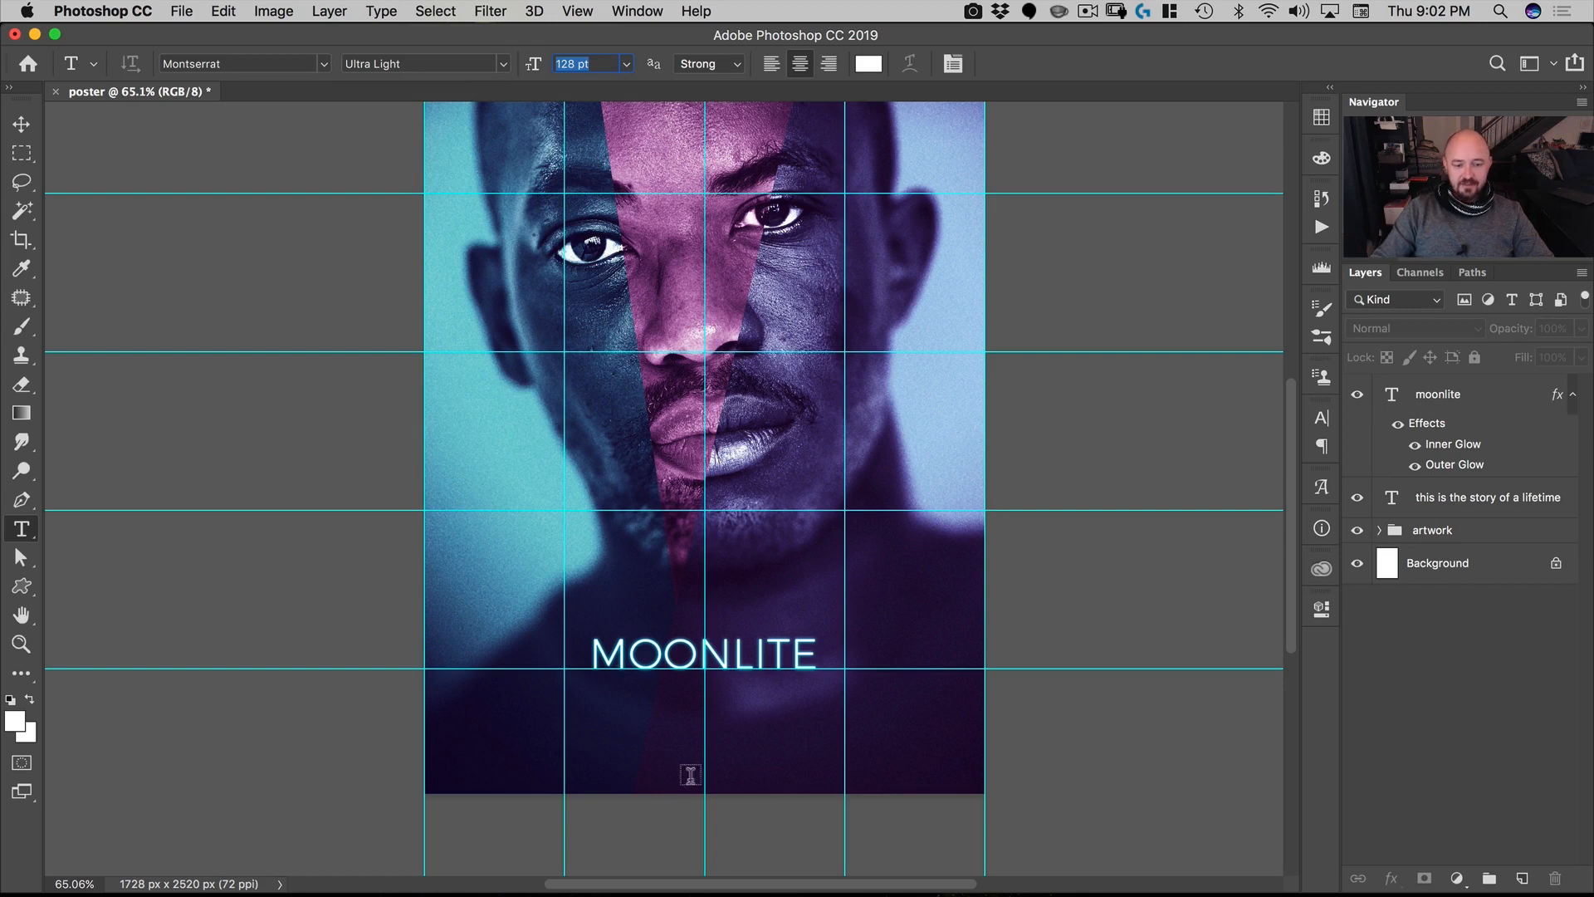
Step: Set the type settings for new text to Movie Poster Regular at 40 pt with 30 pt leading
left_click(240, 62)
type("movie")
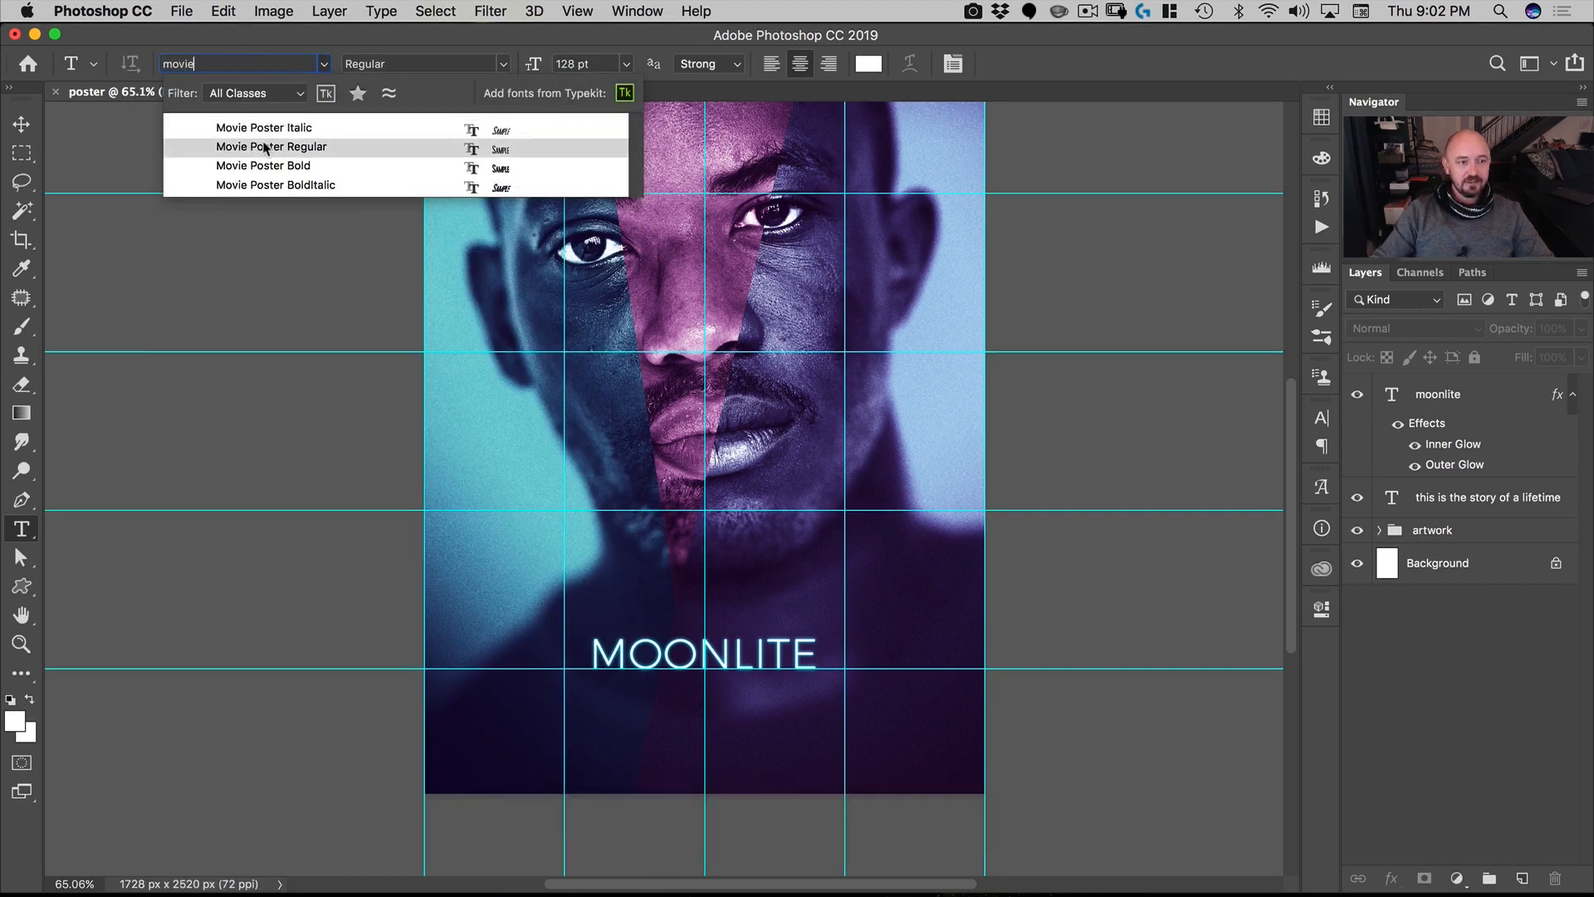
left_click(263, 146)
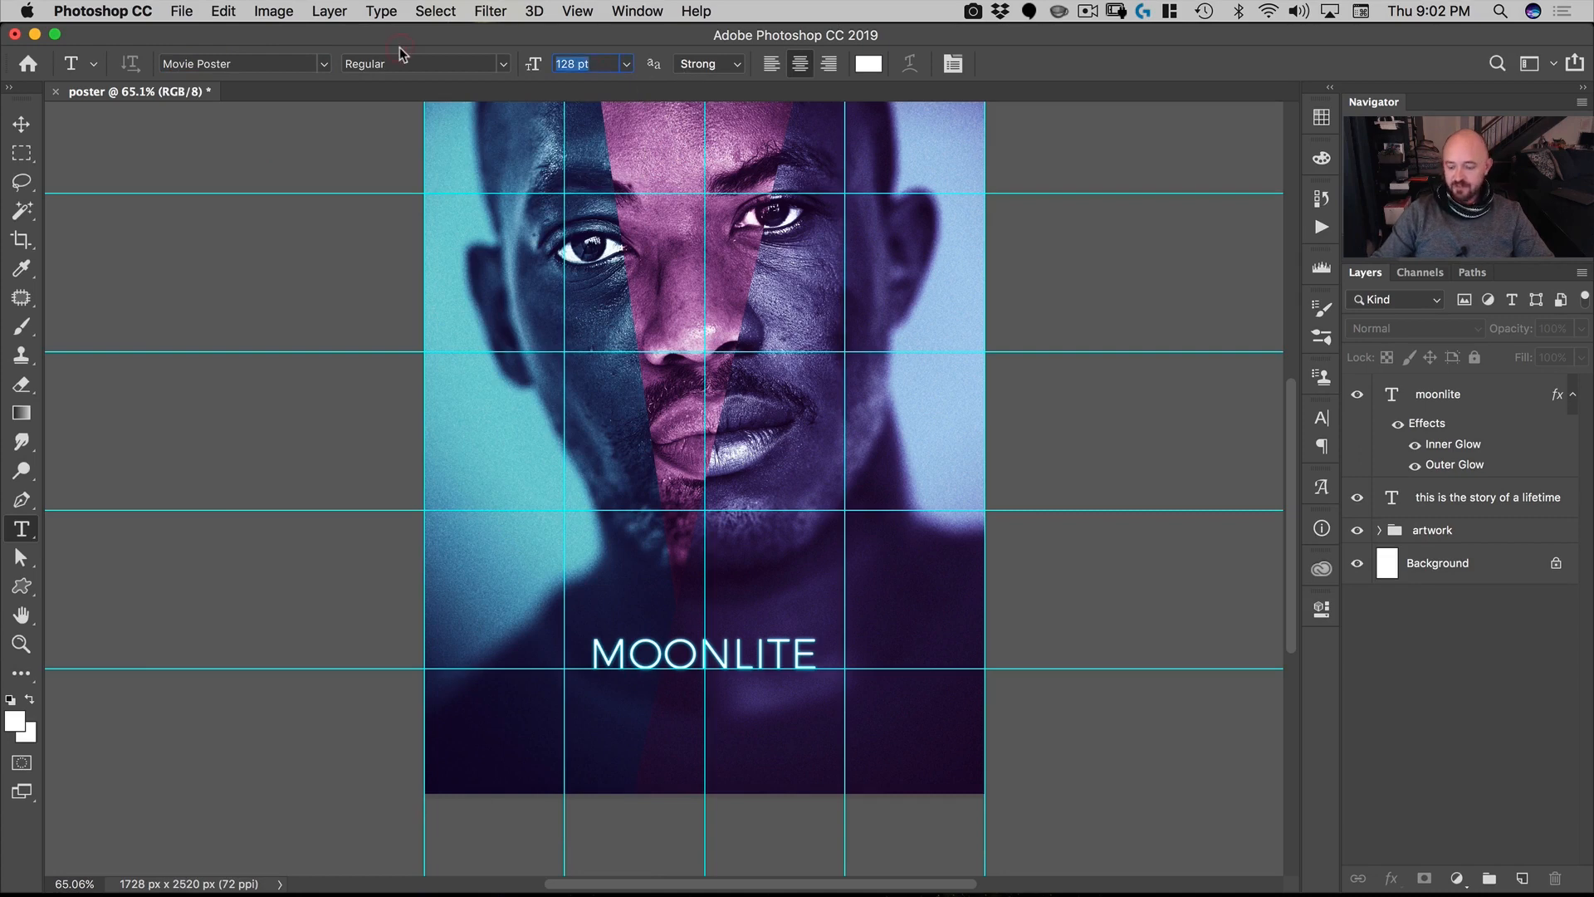
type("40")
key("Tab")
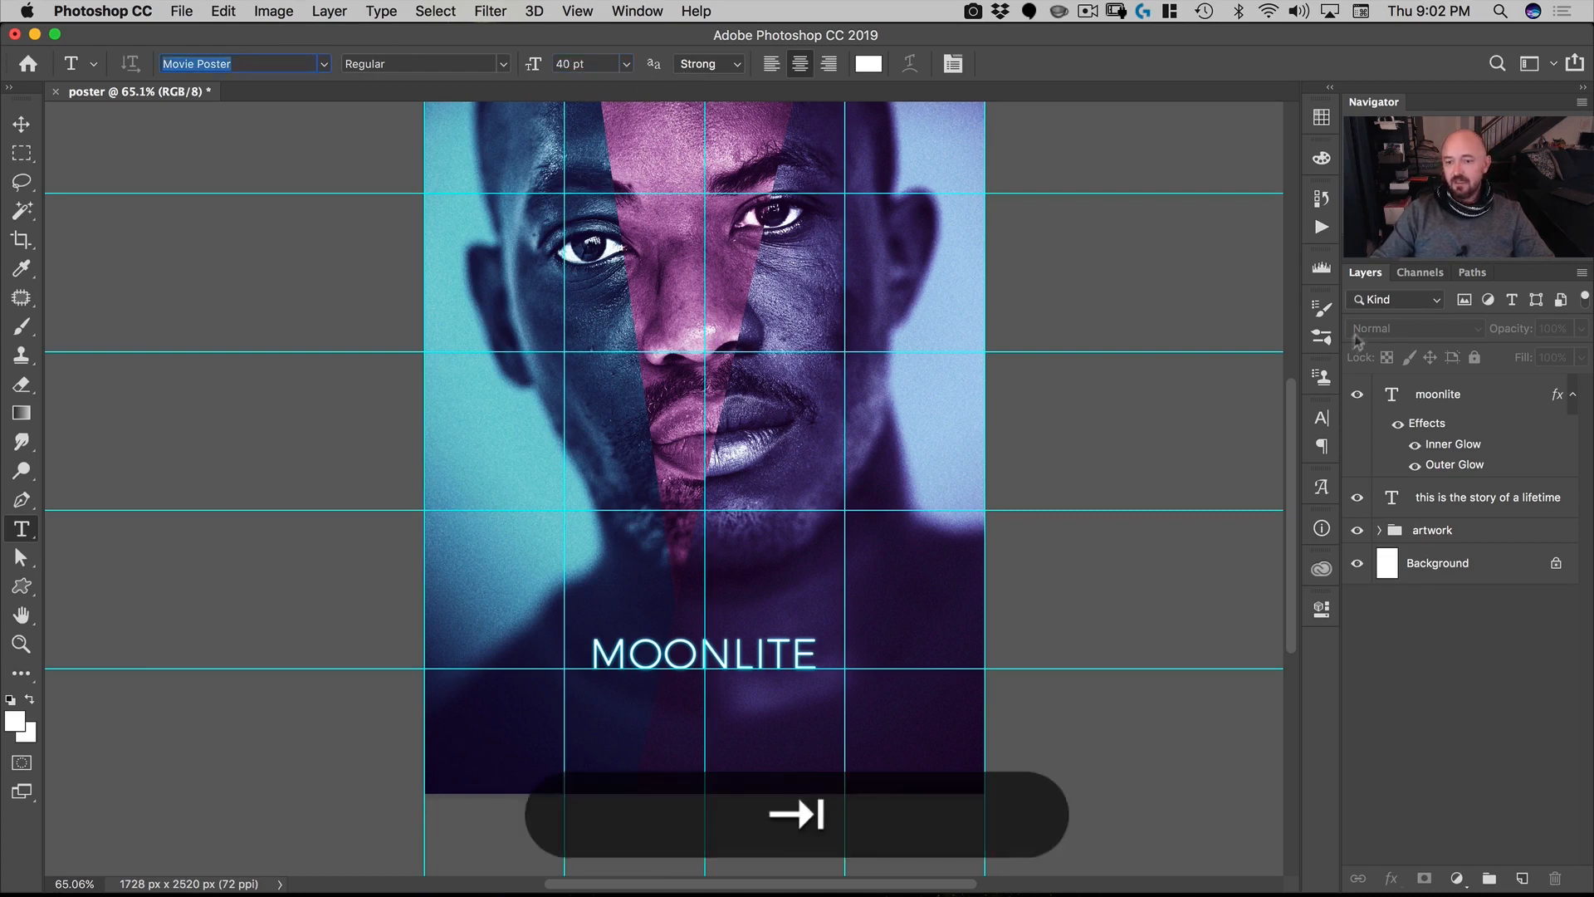
left_click(1322, 419)
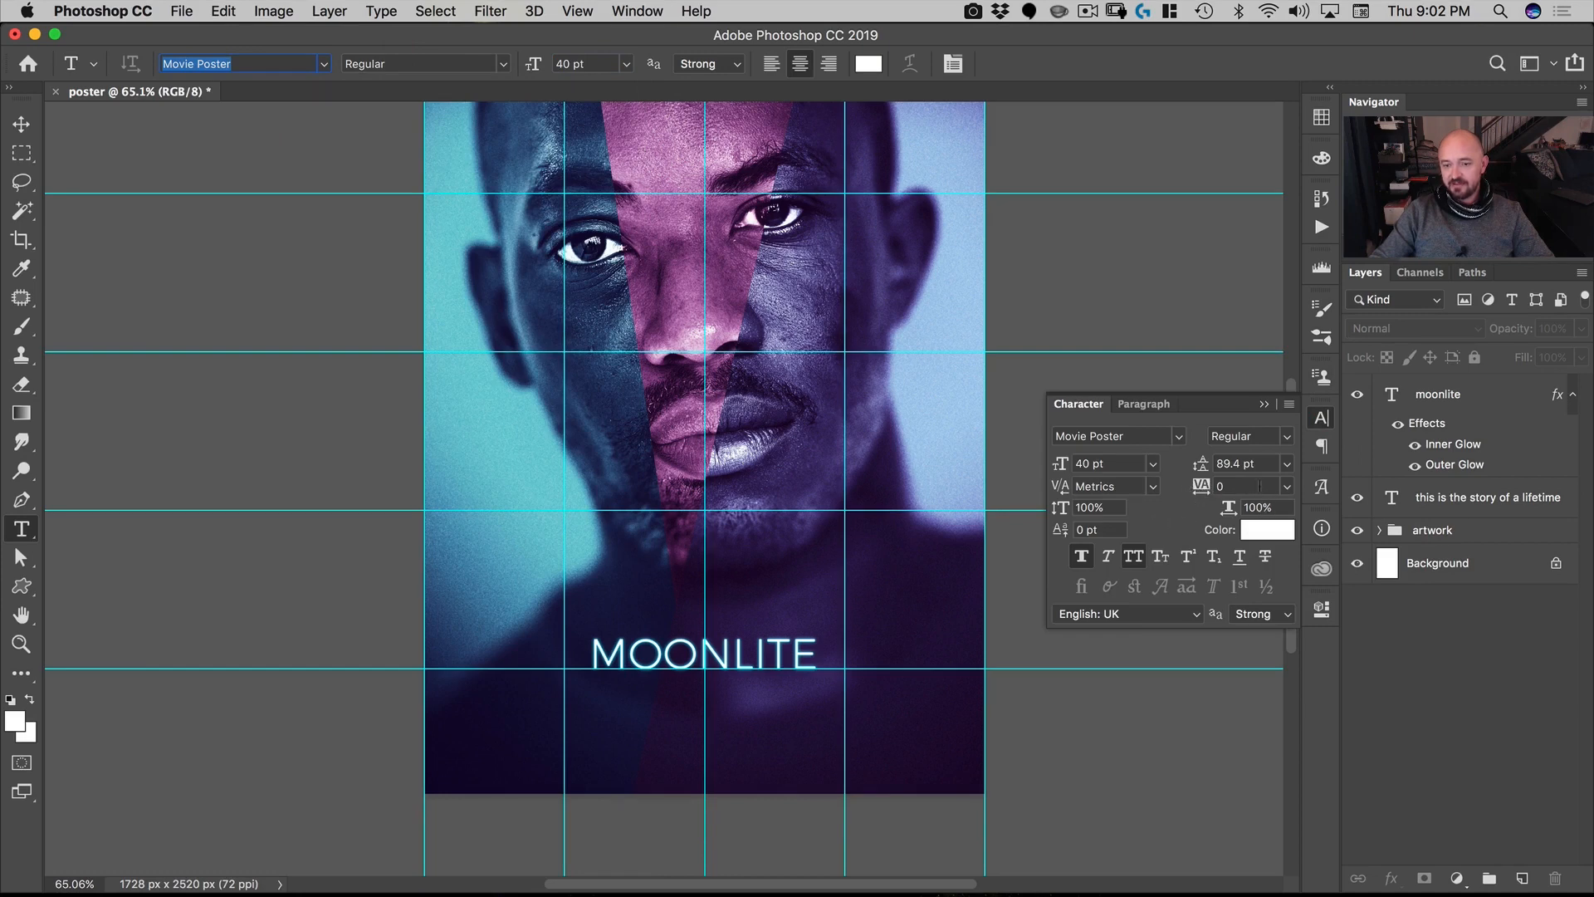
left_click(1237, 465)
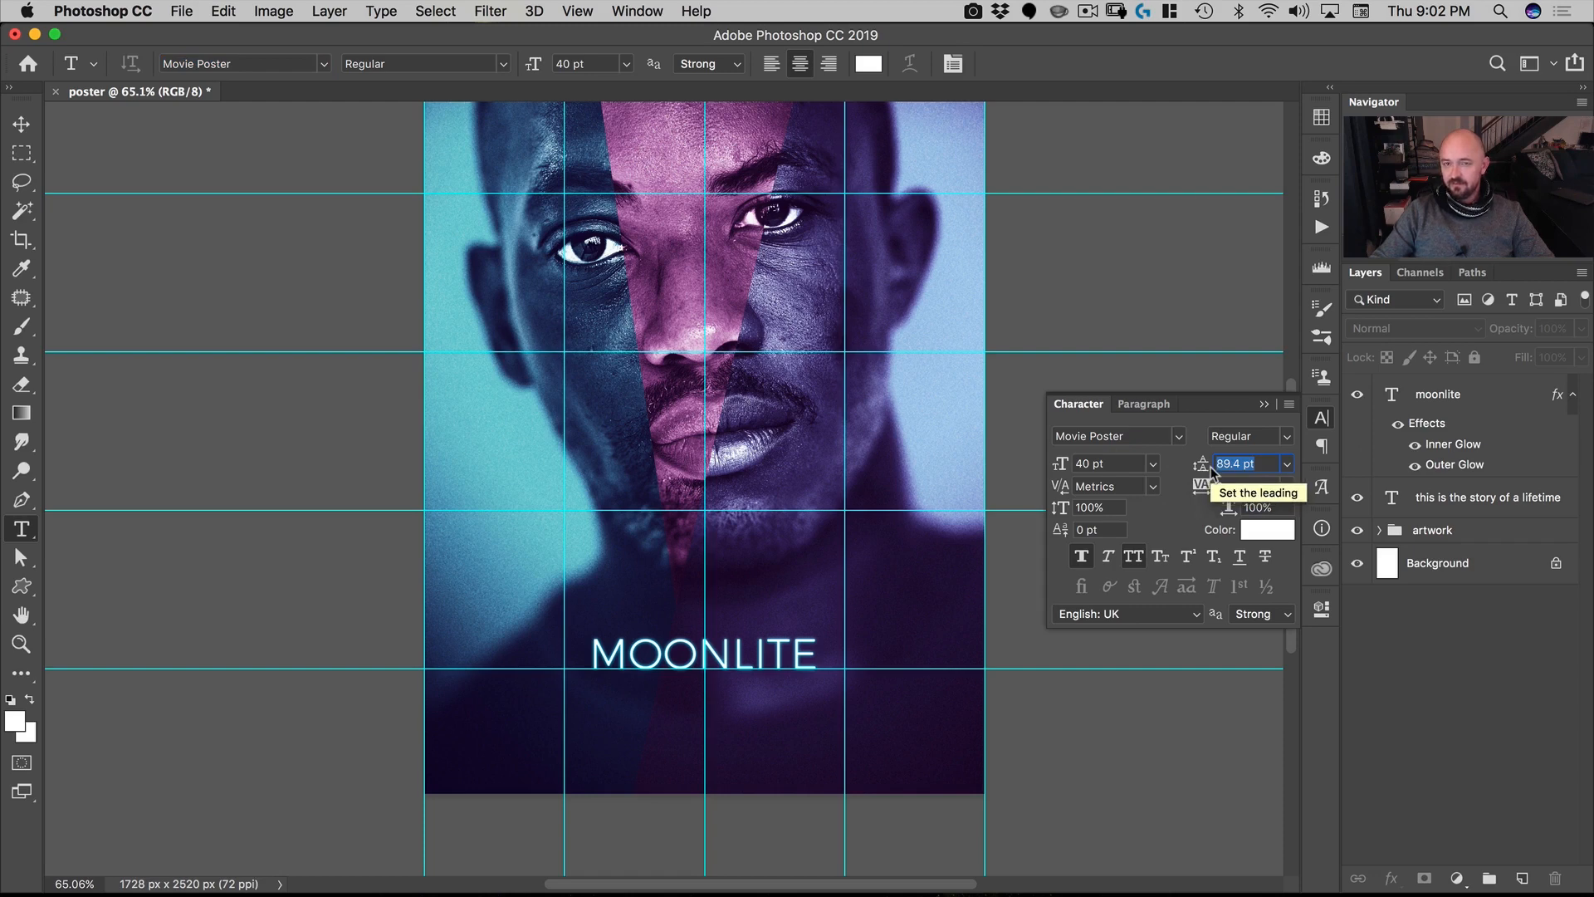
type("30")
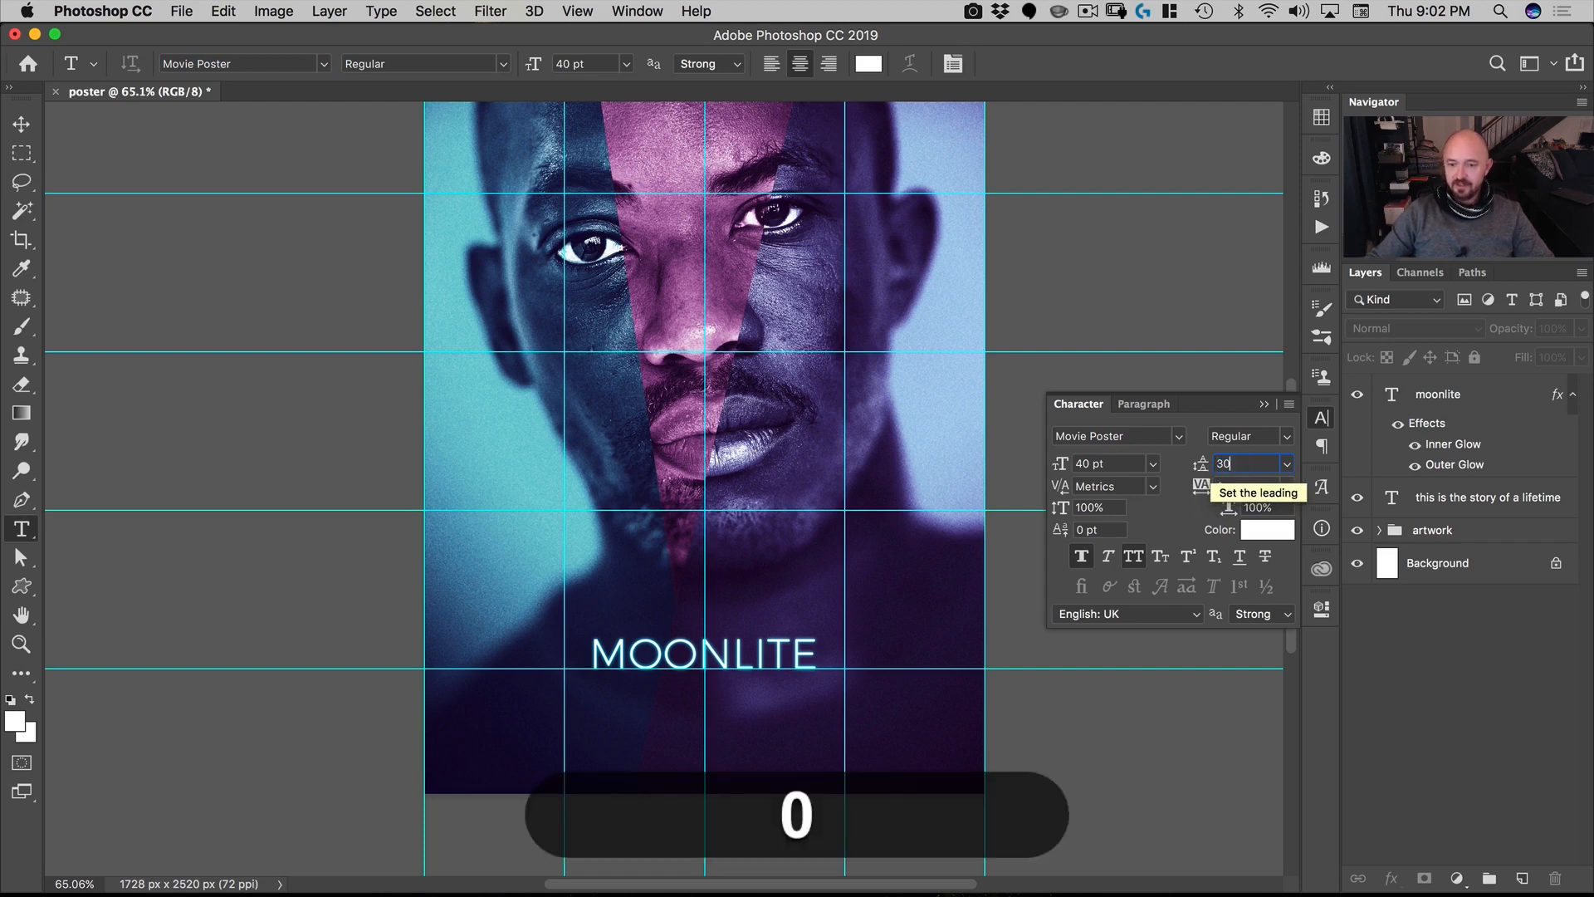
key("Tab")
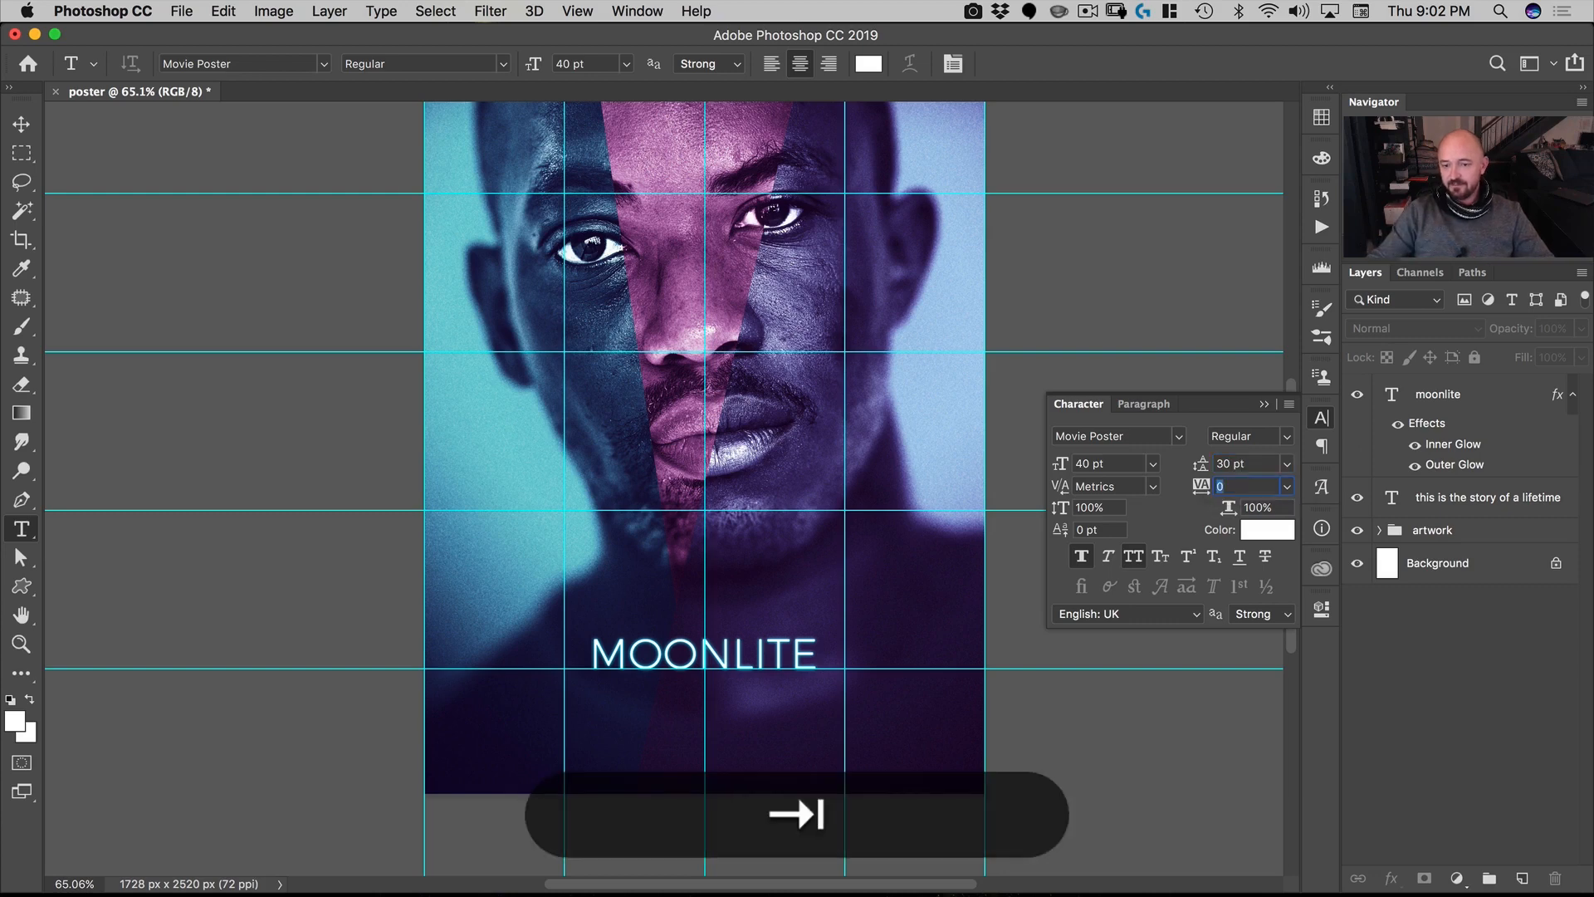
Step: Start a text layer on the middle vertical guide below the title, and copy all of credit text.rtf from TextEdit
left_click(704, 719)
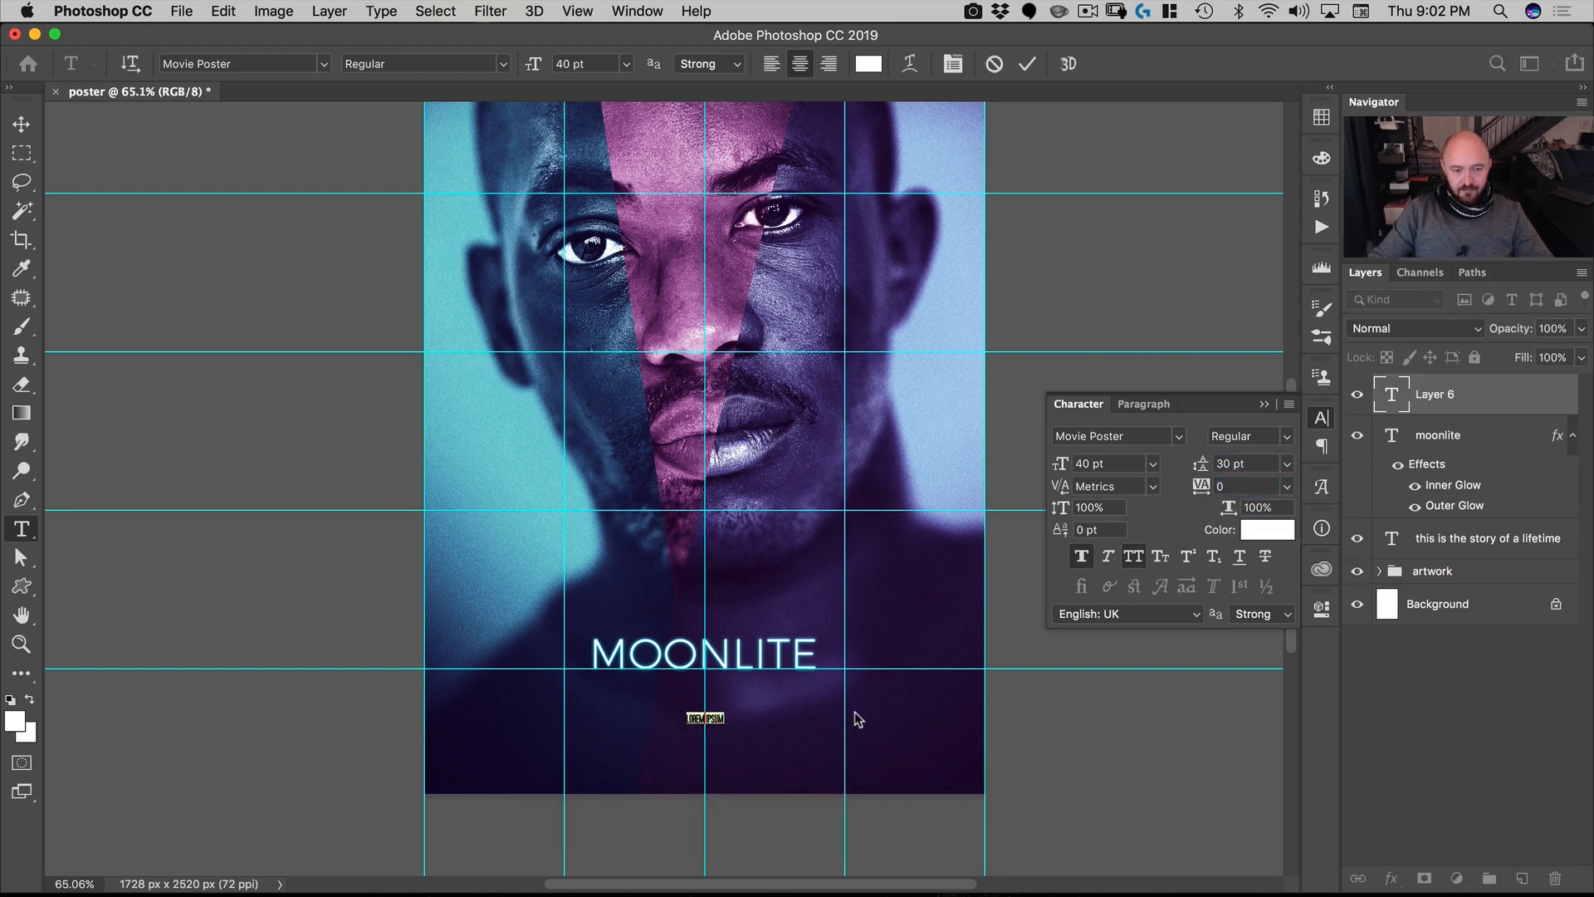
key("super+Tab")
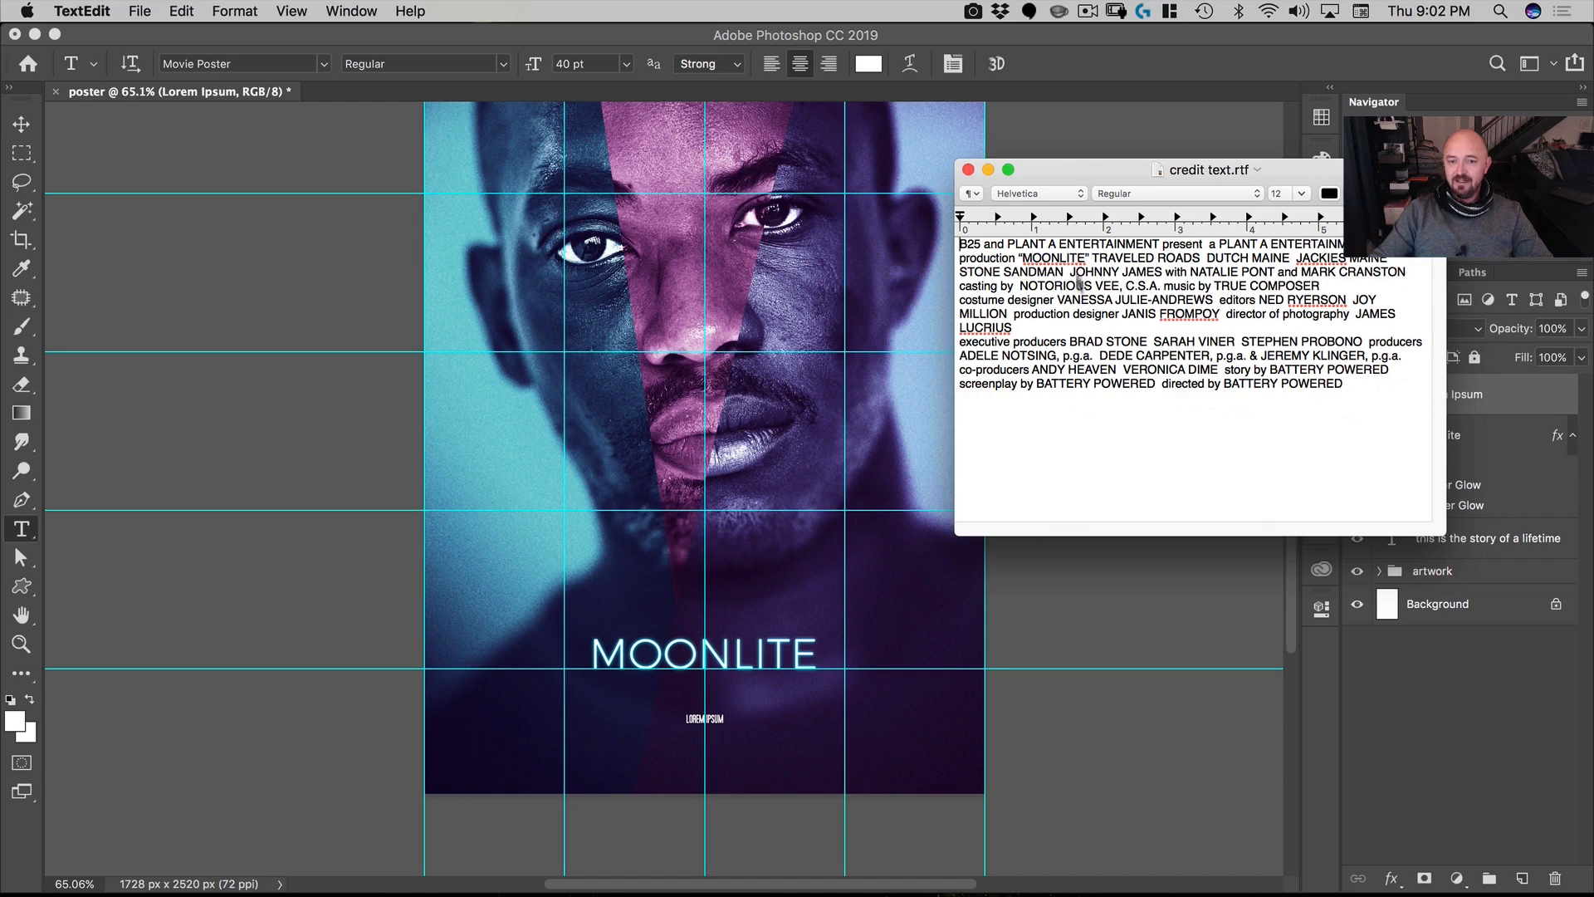
left_click_drag(1078, 175, 1109, 177)
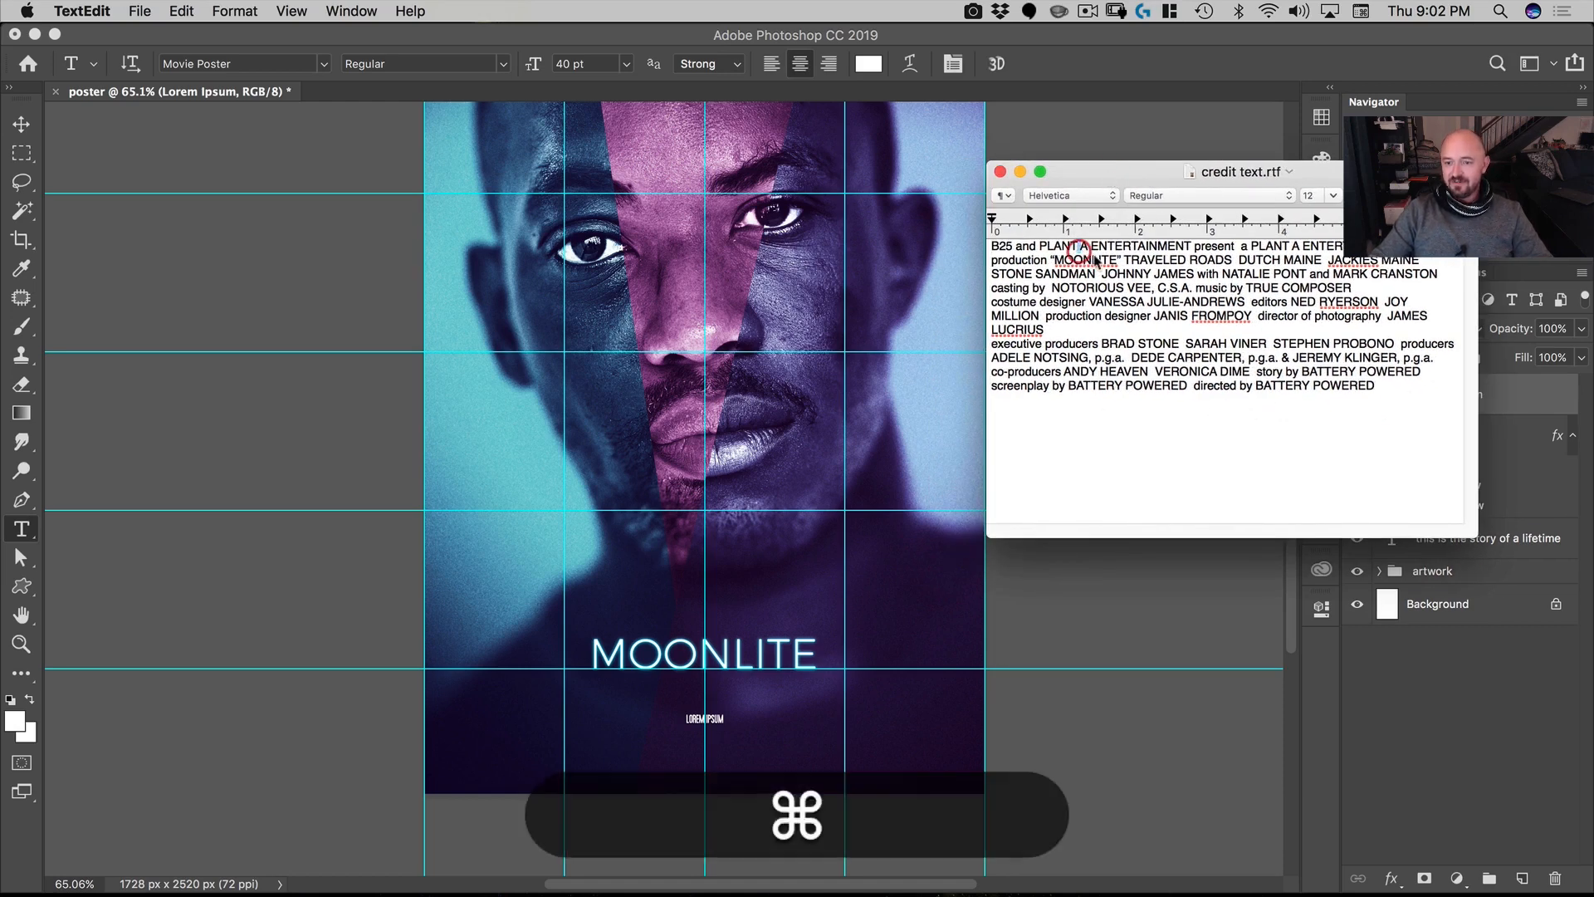
key("super+a")
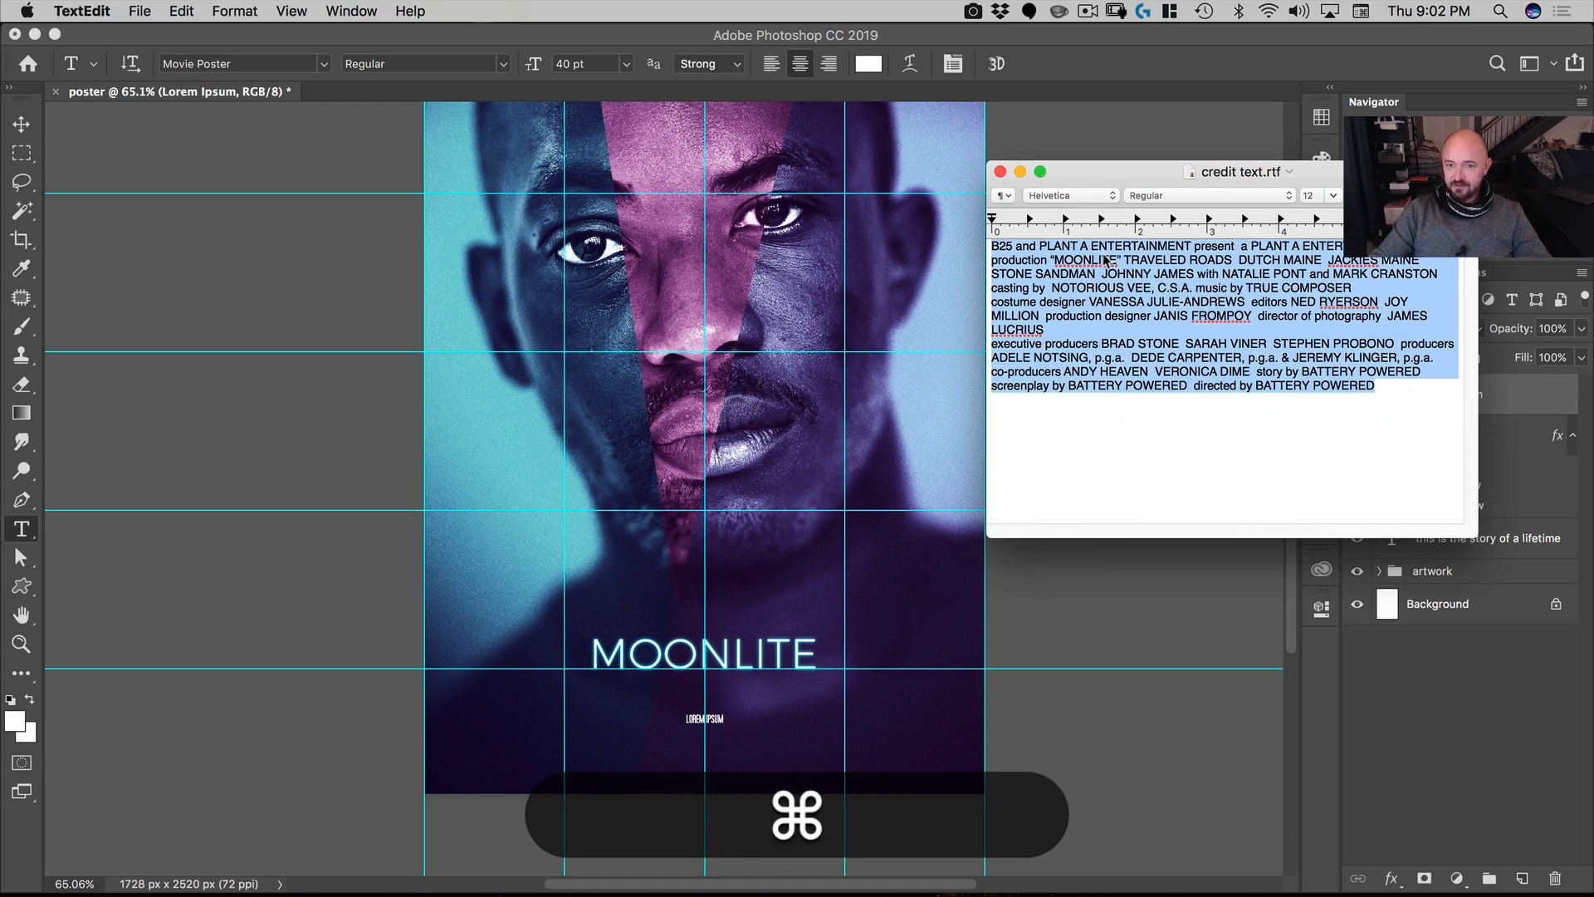
key("super+c")
left_click(928, 266)
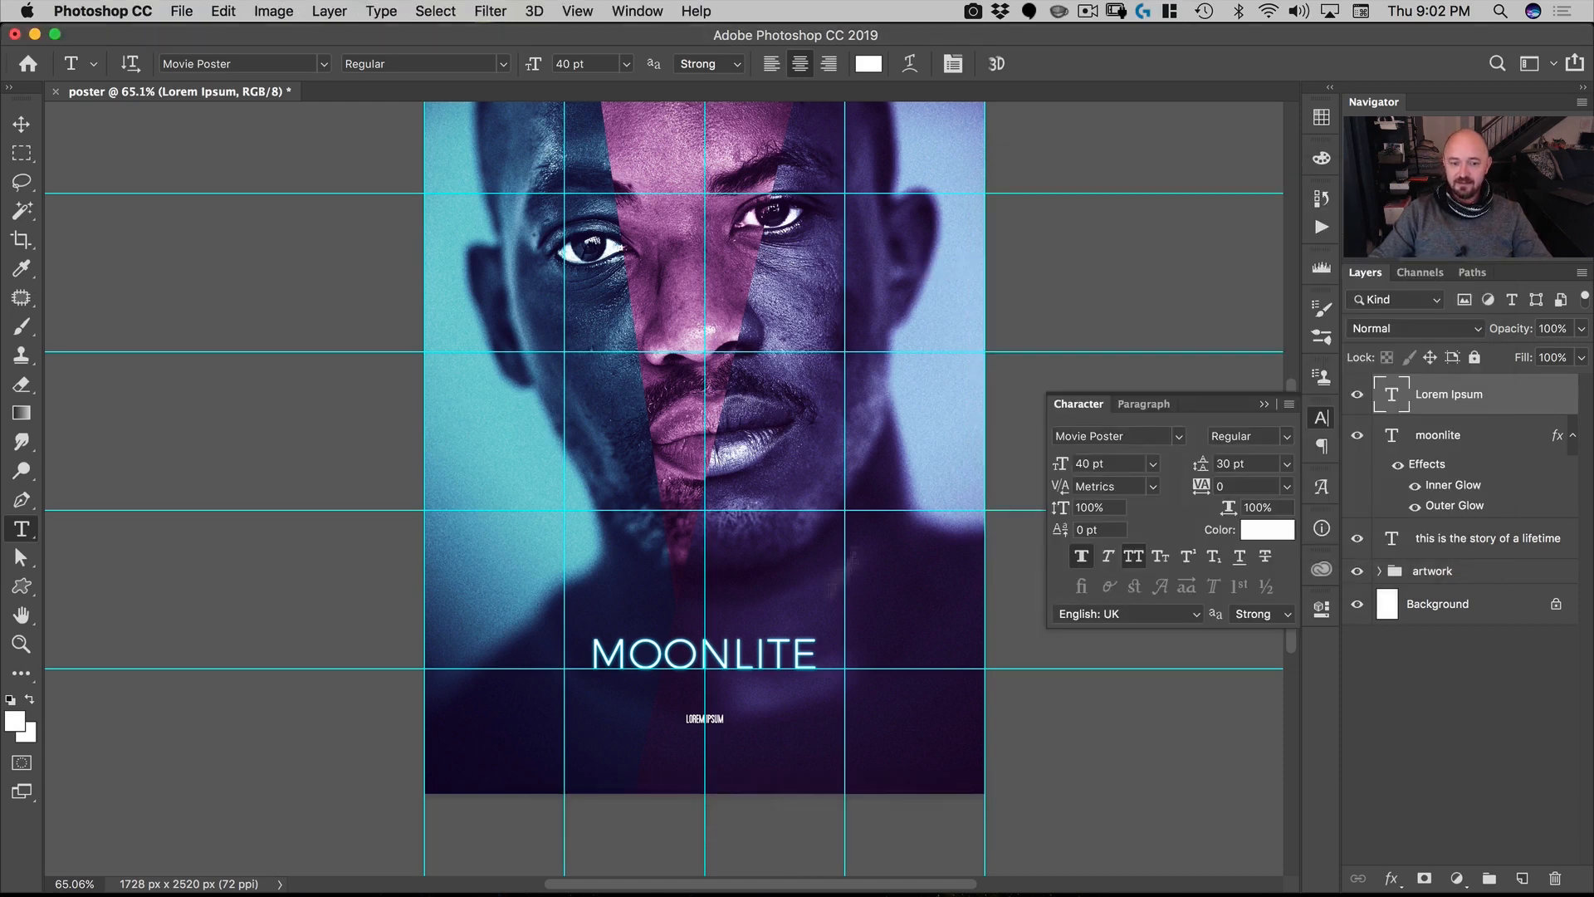
Step: Replace the placeholder text below the title with the copied credits
left_click(692, 719)
key("super+a")
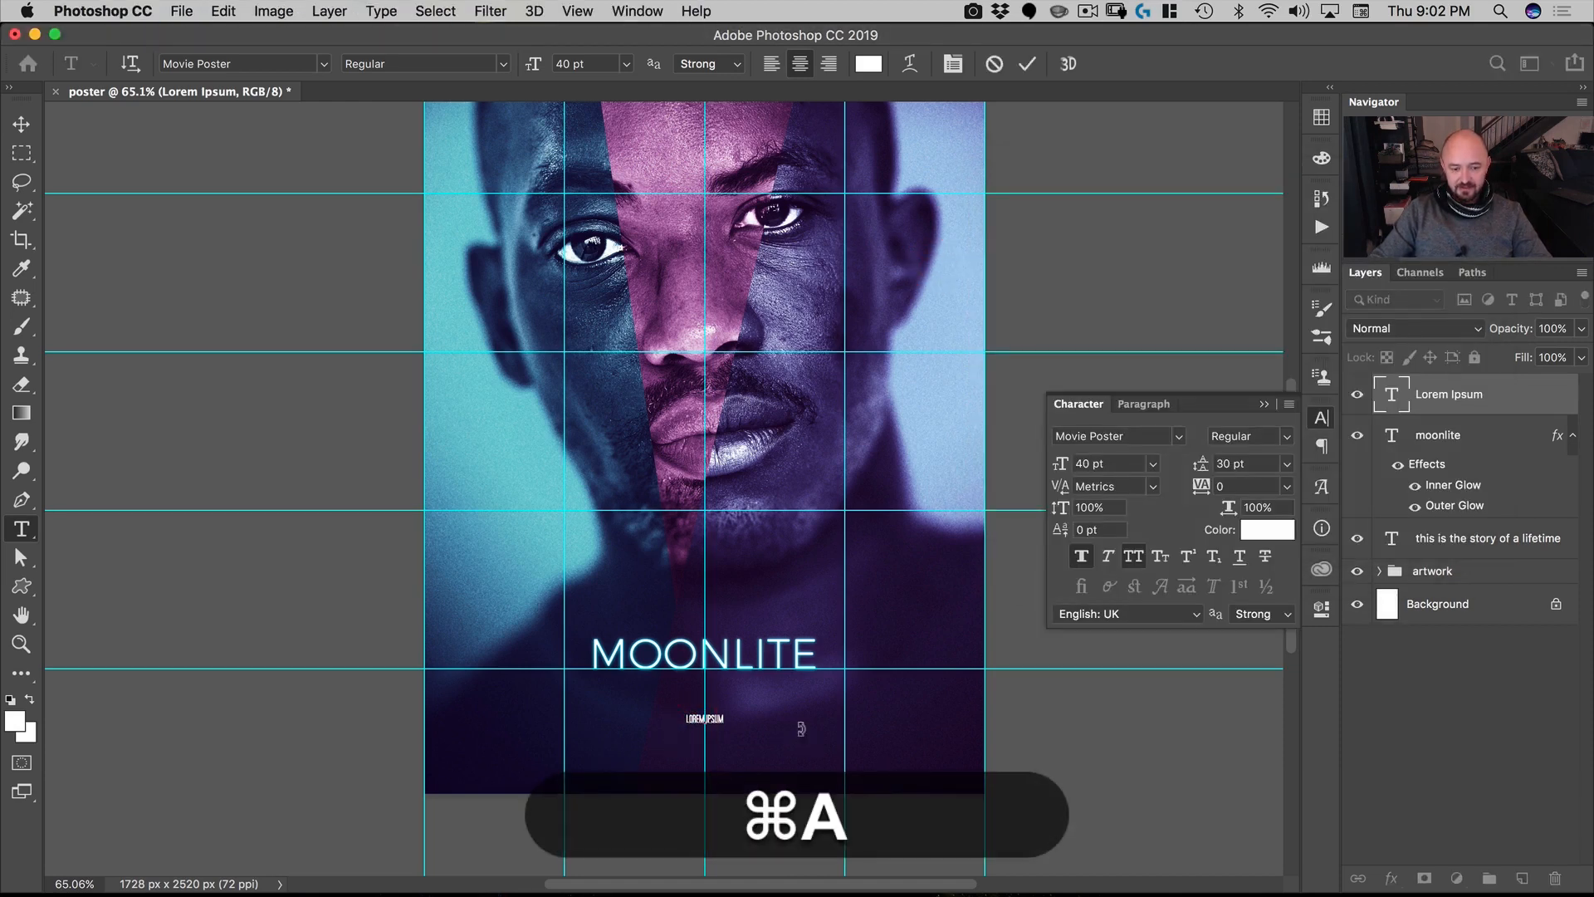
key("super+v")
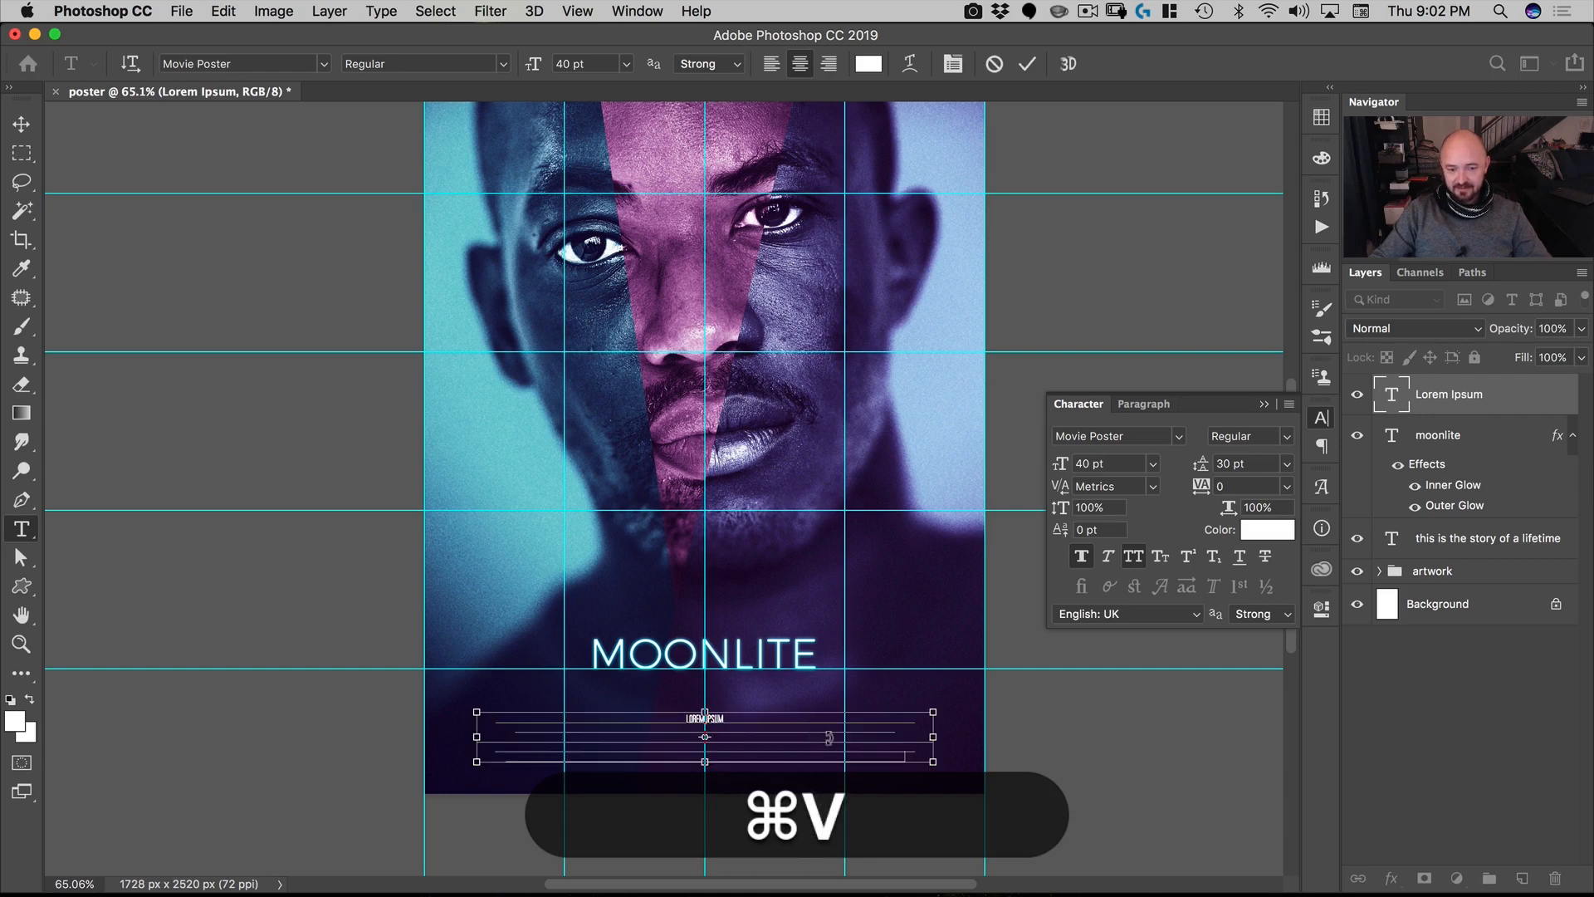
Step: Turn off all caps and faux bold for the entire pasted credit text
left_click(1133, 558)
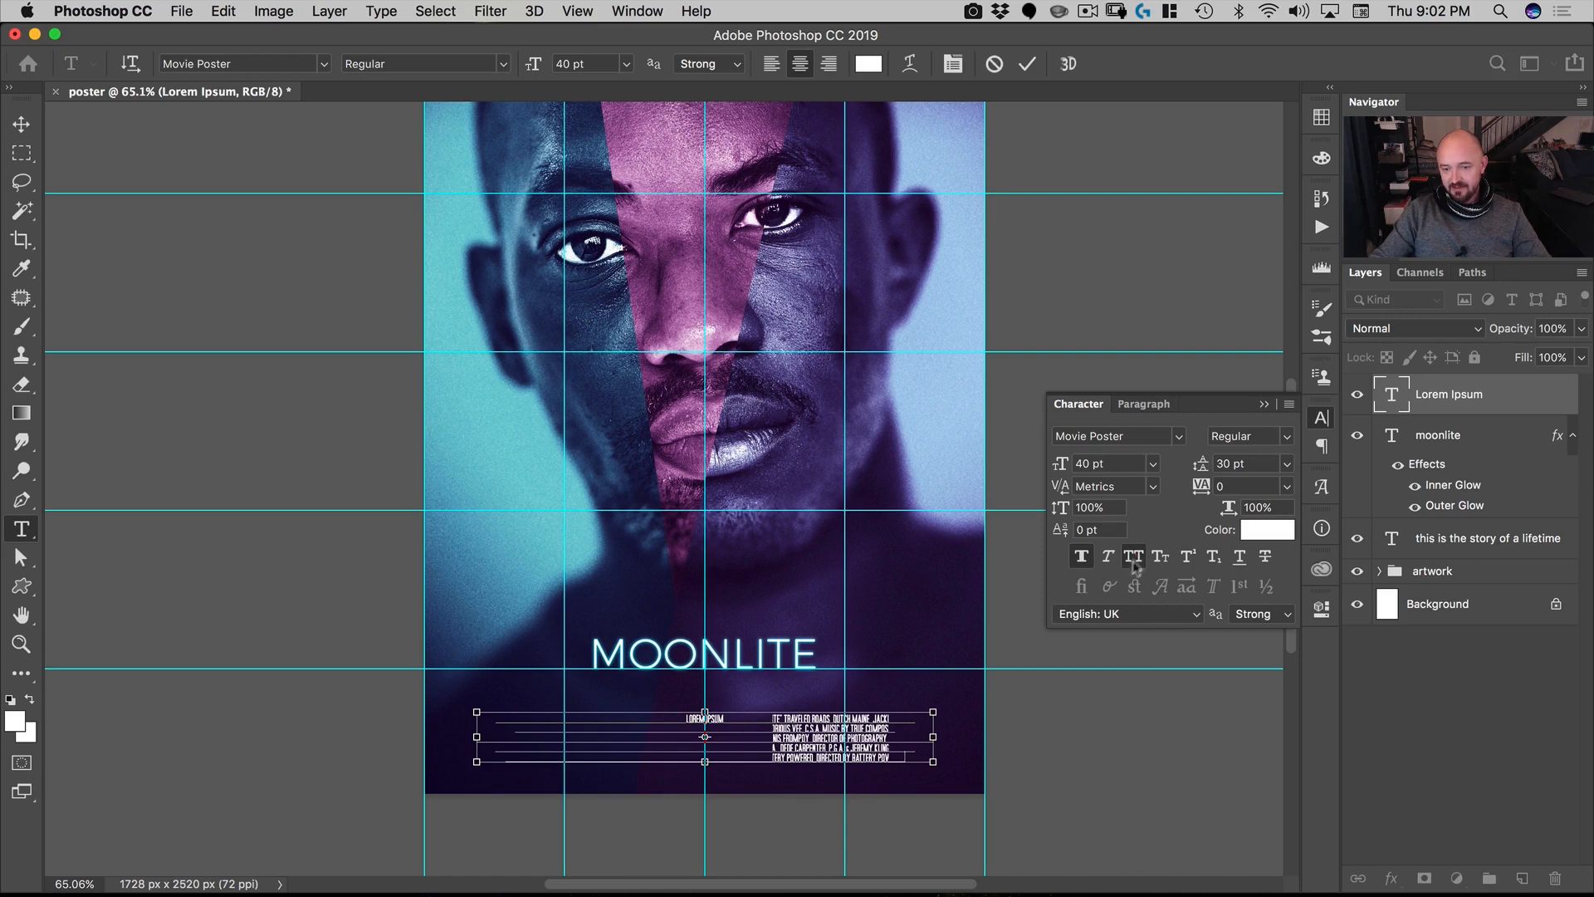
left_click(1082, 557)
left_click(1084, 558)
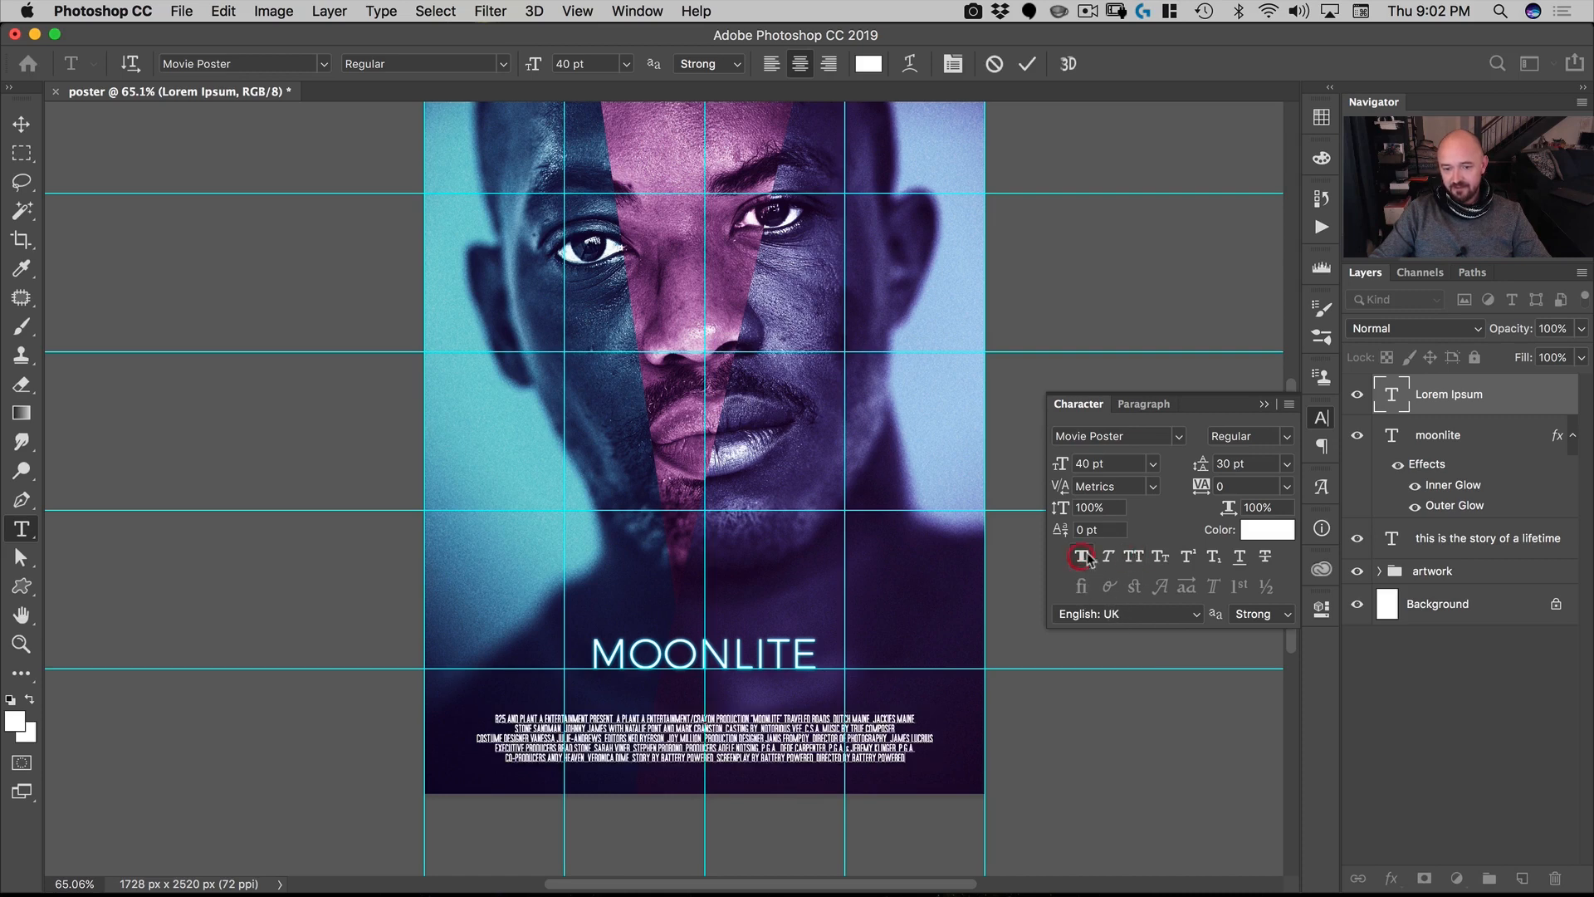
key("super+a")
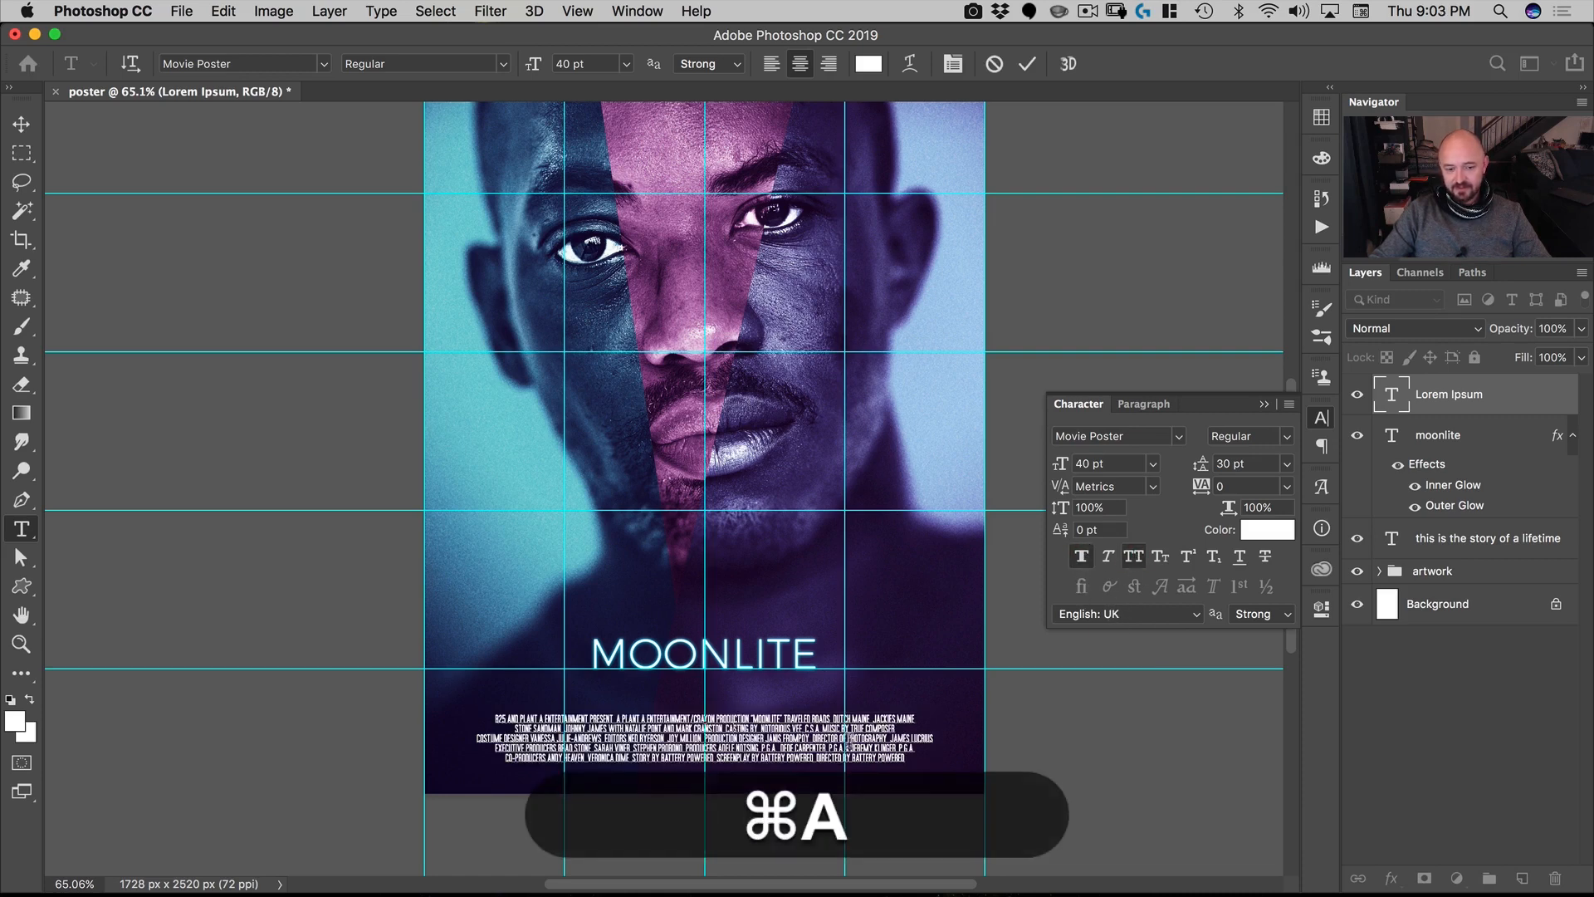
left_click(1081, 557)
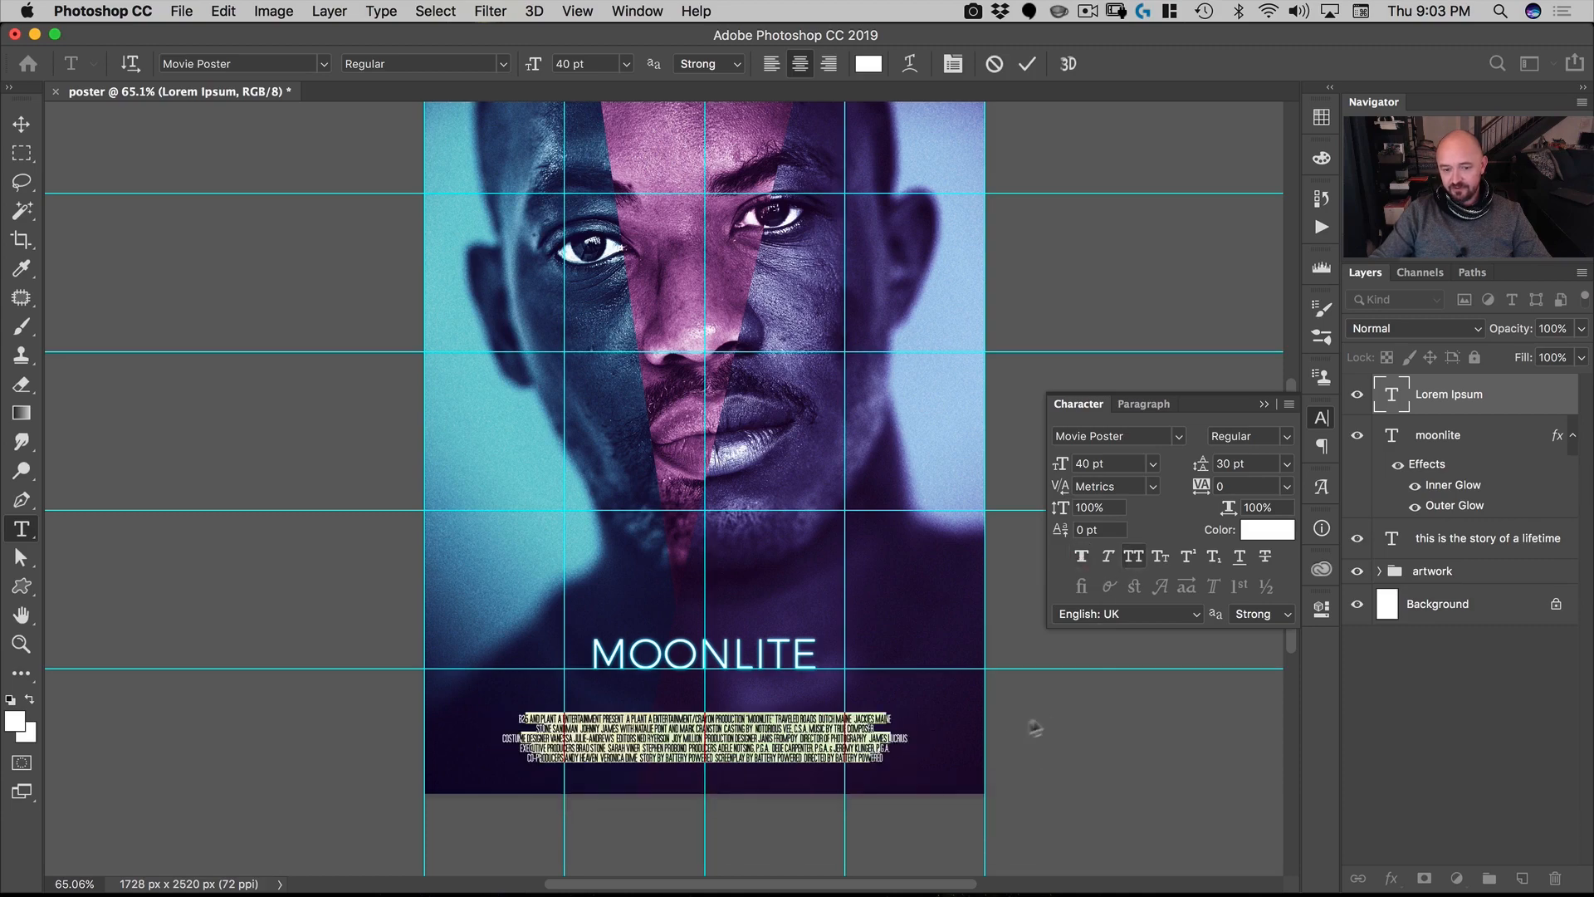
Step: Move the credit block up about 66 px, centred on the middle vertical guide, and set its layer opacity to 60%
left_click(22, 123)
scroll(747, 760, "up", 5)
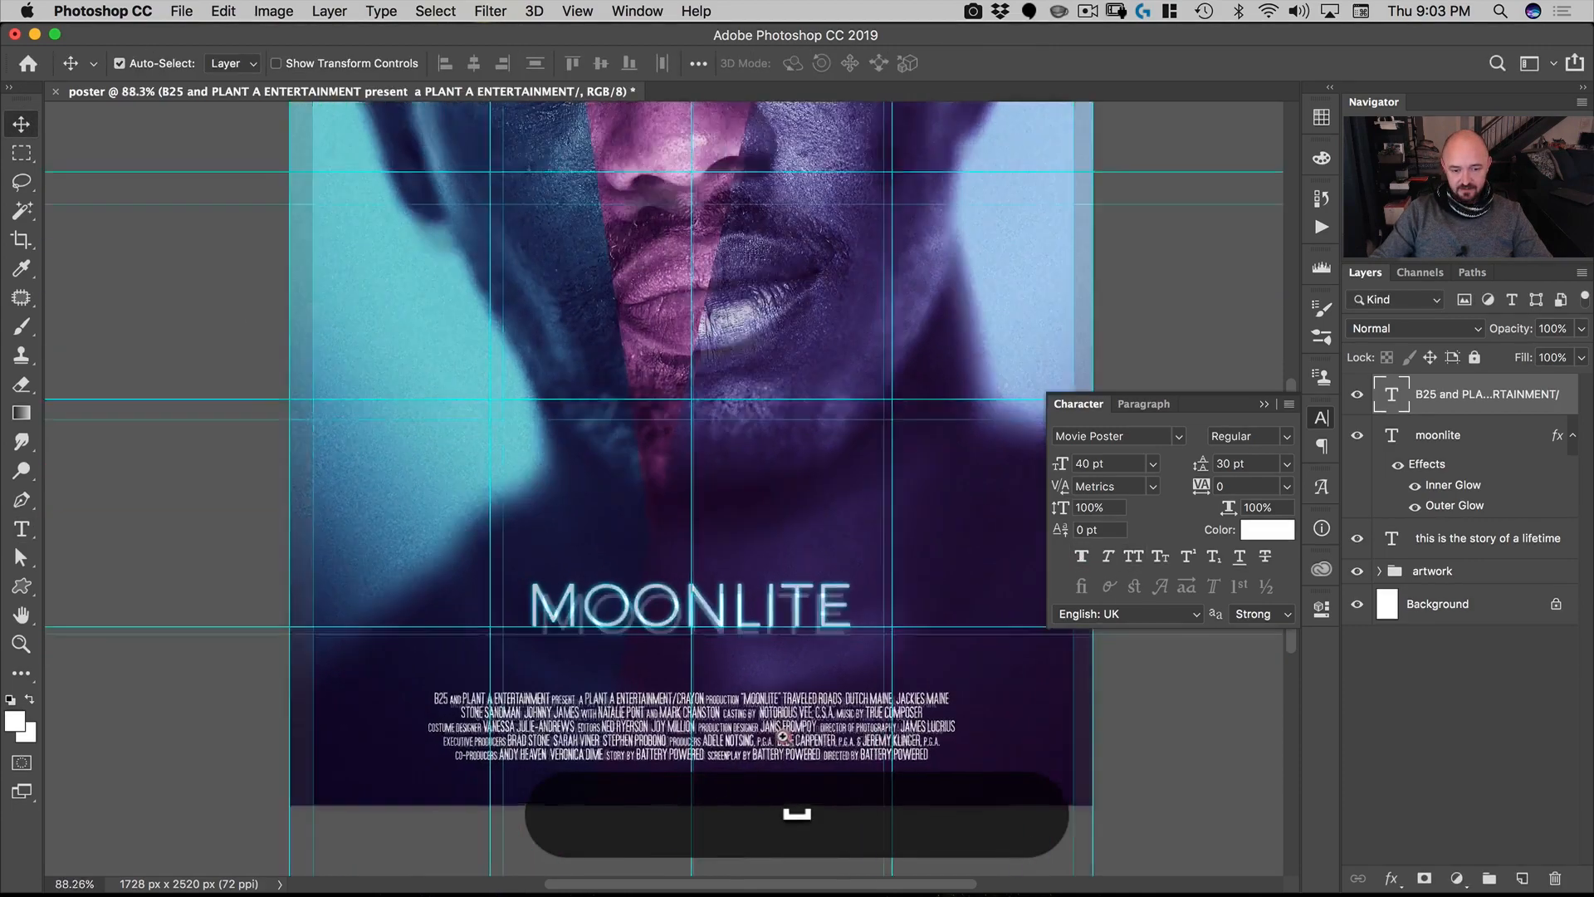
key("super+t")
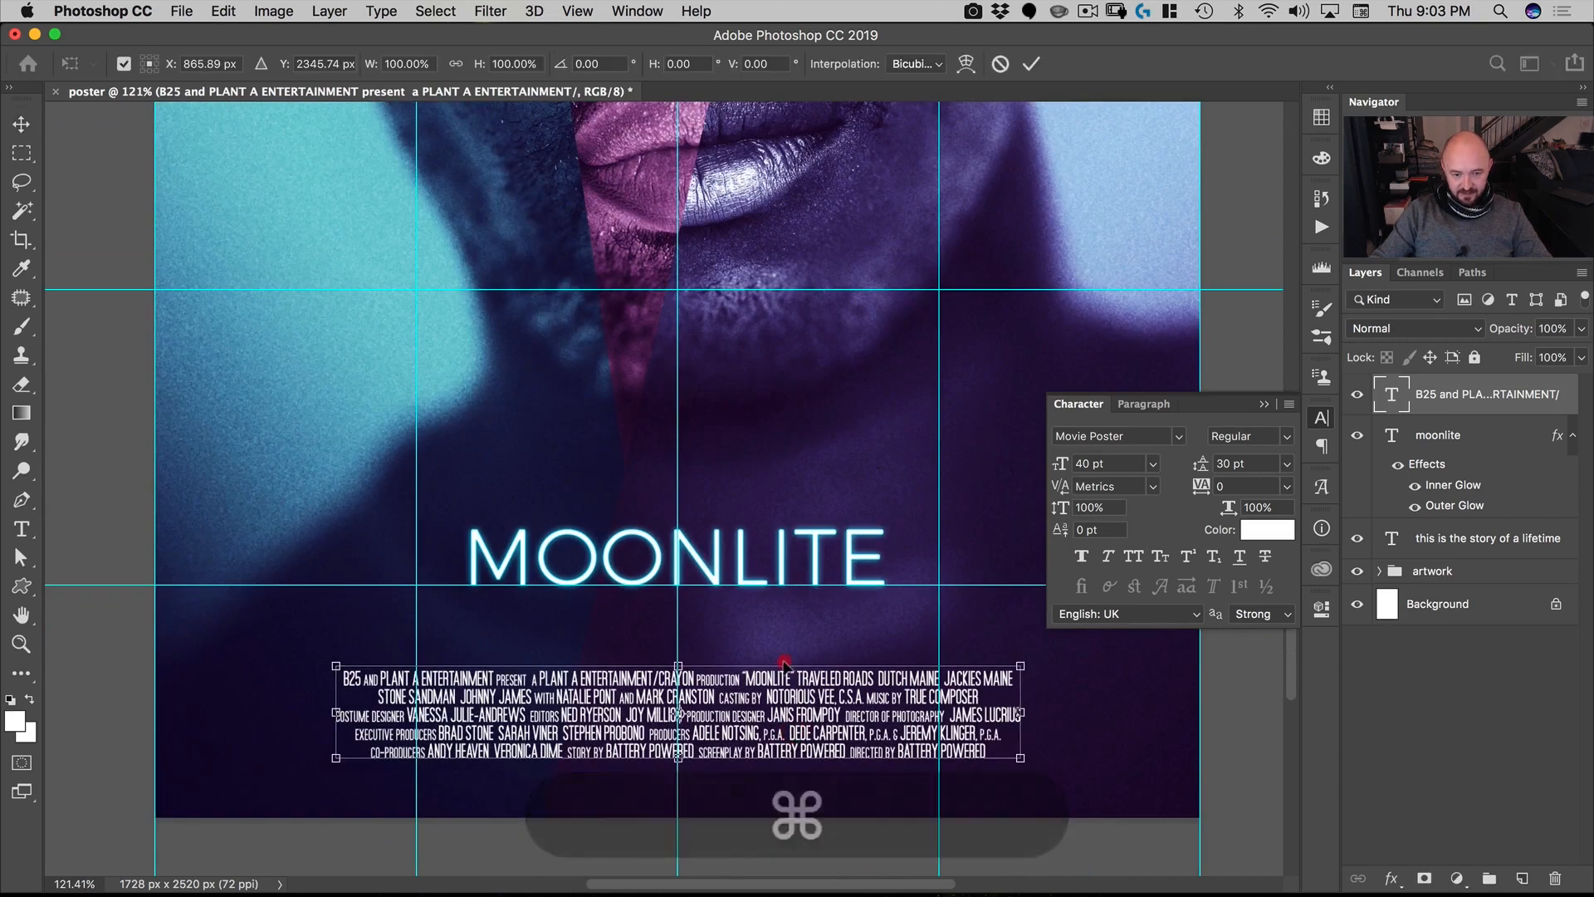
left_click_drag(784, 688, 780, 664)
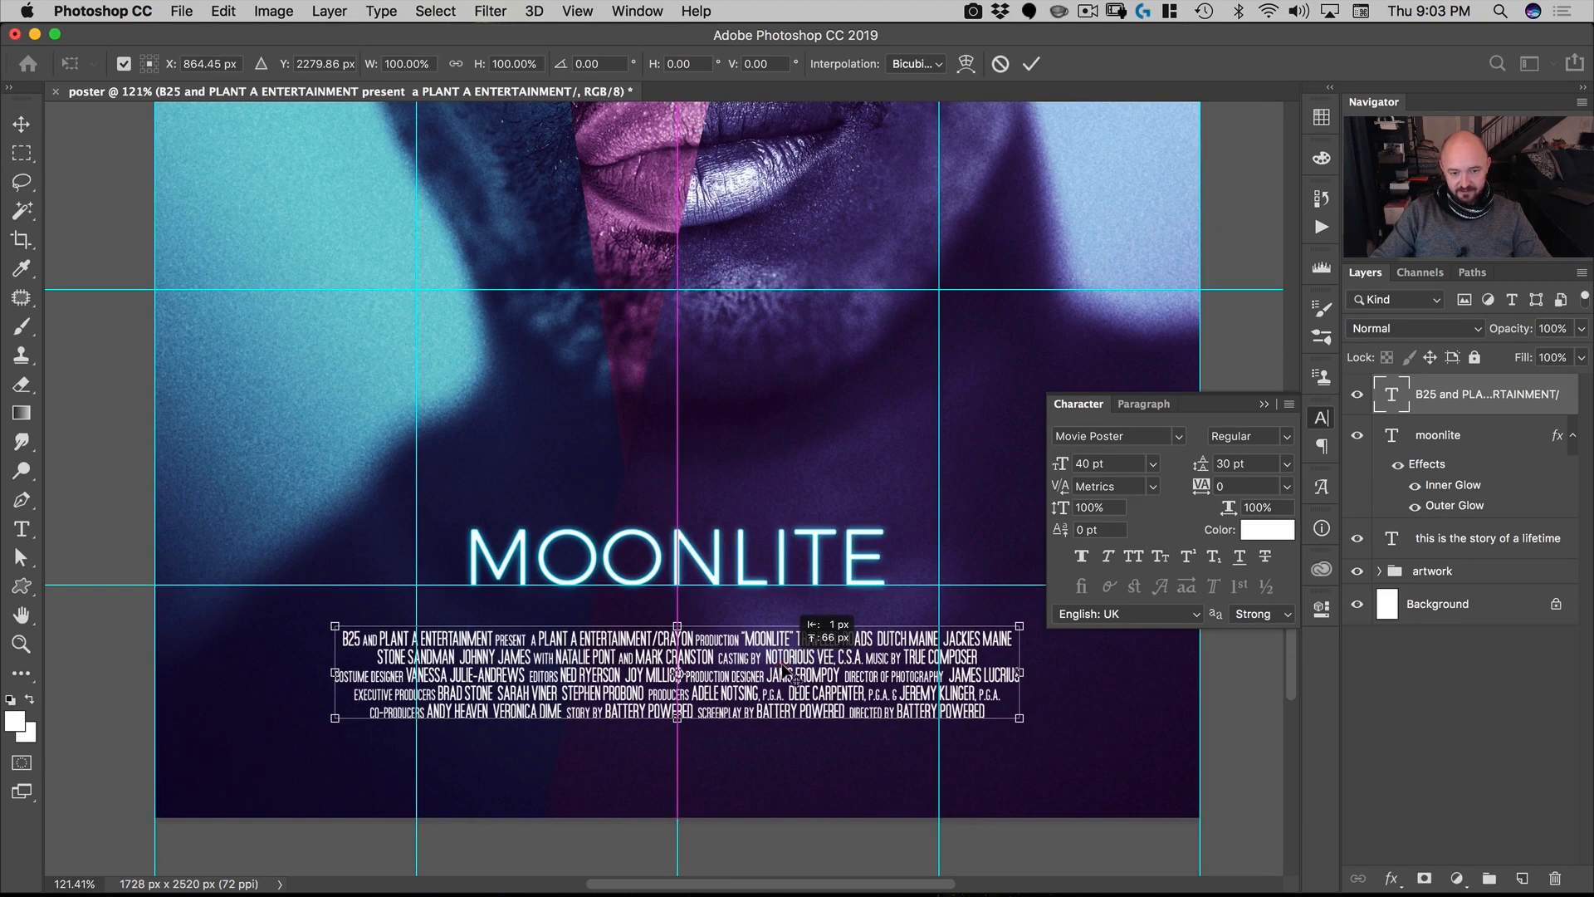
key("Return")
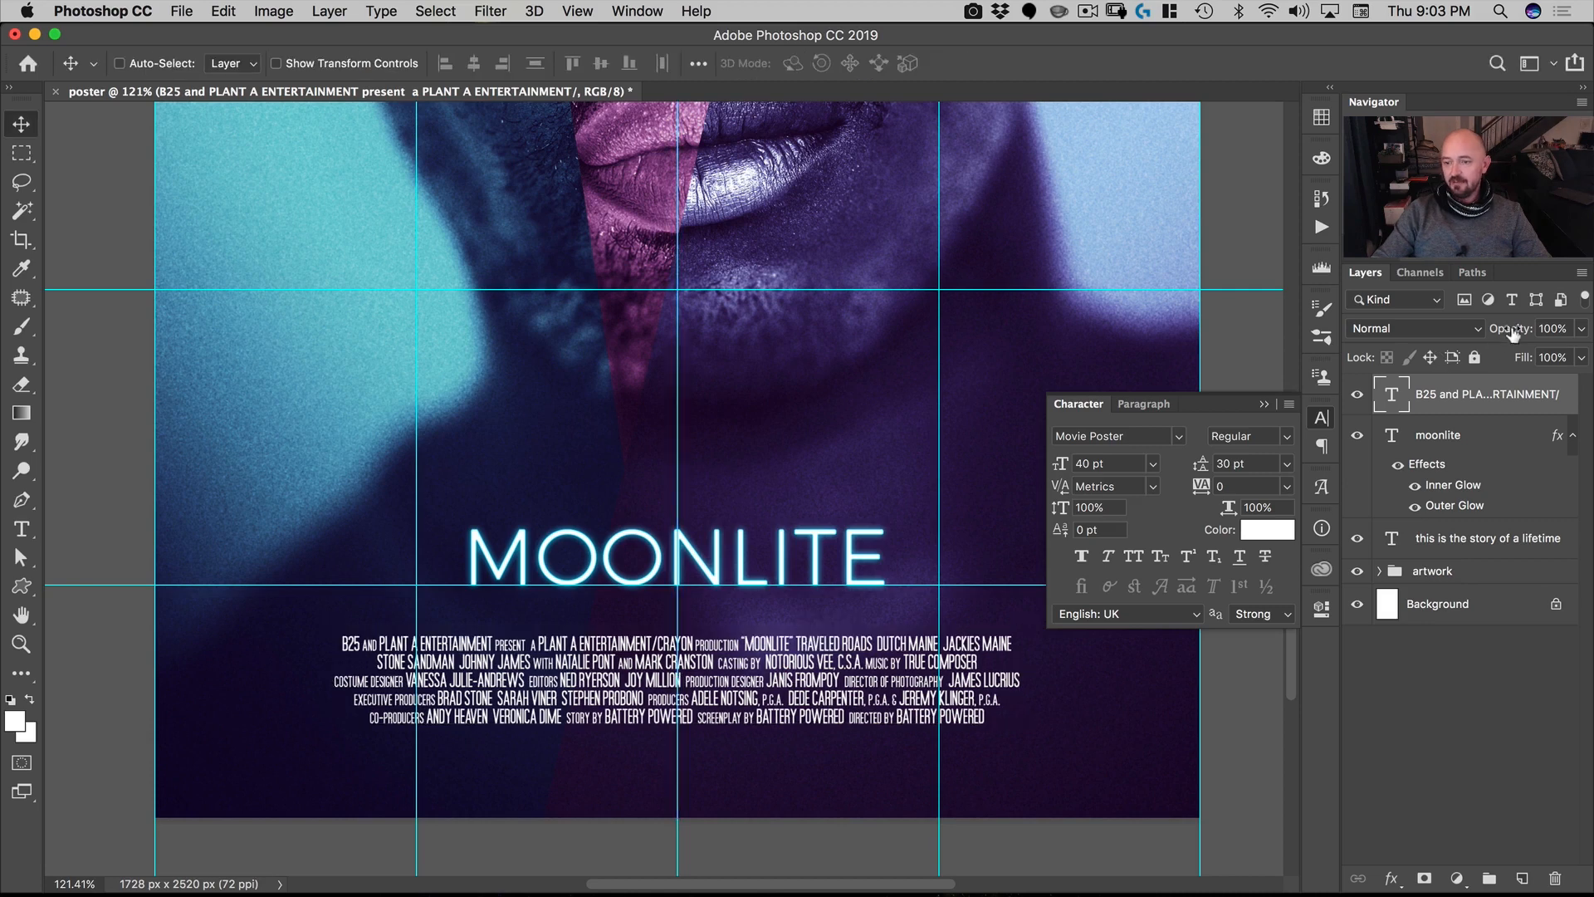
key("8")
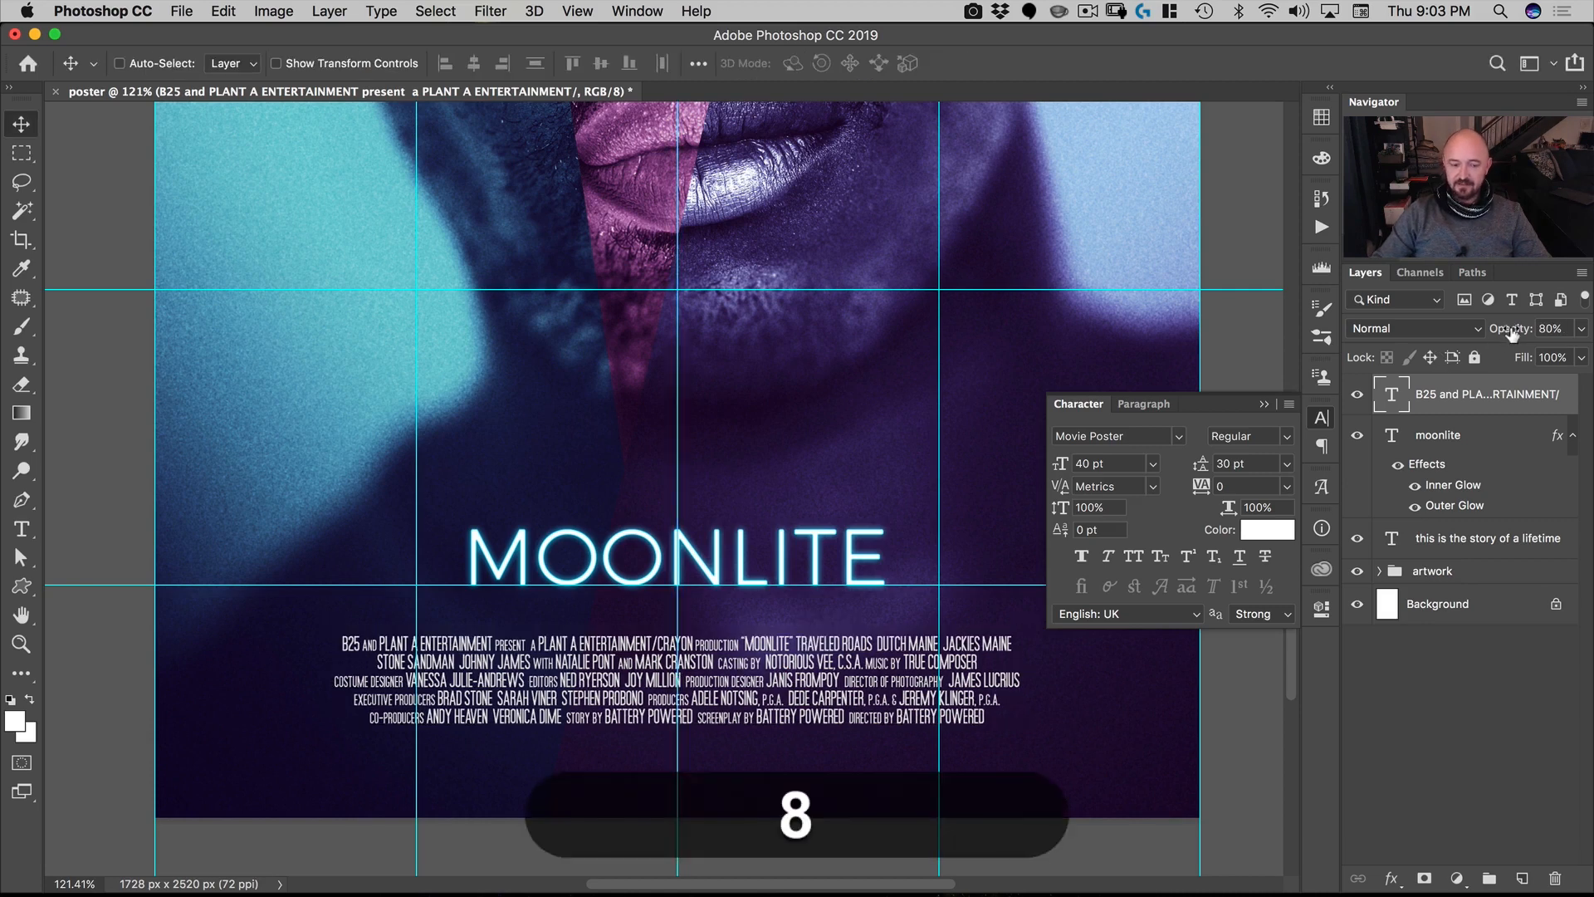
key("6")
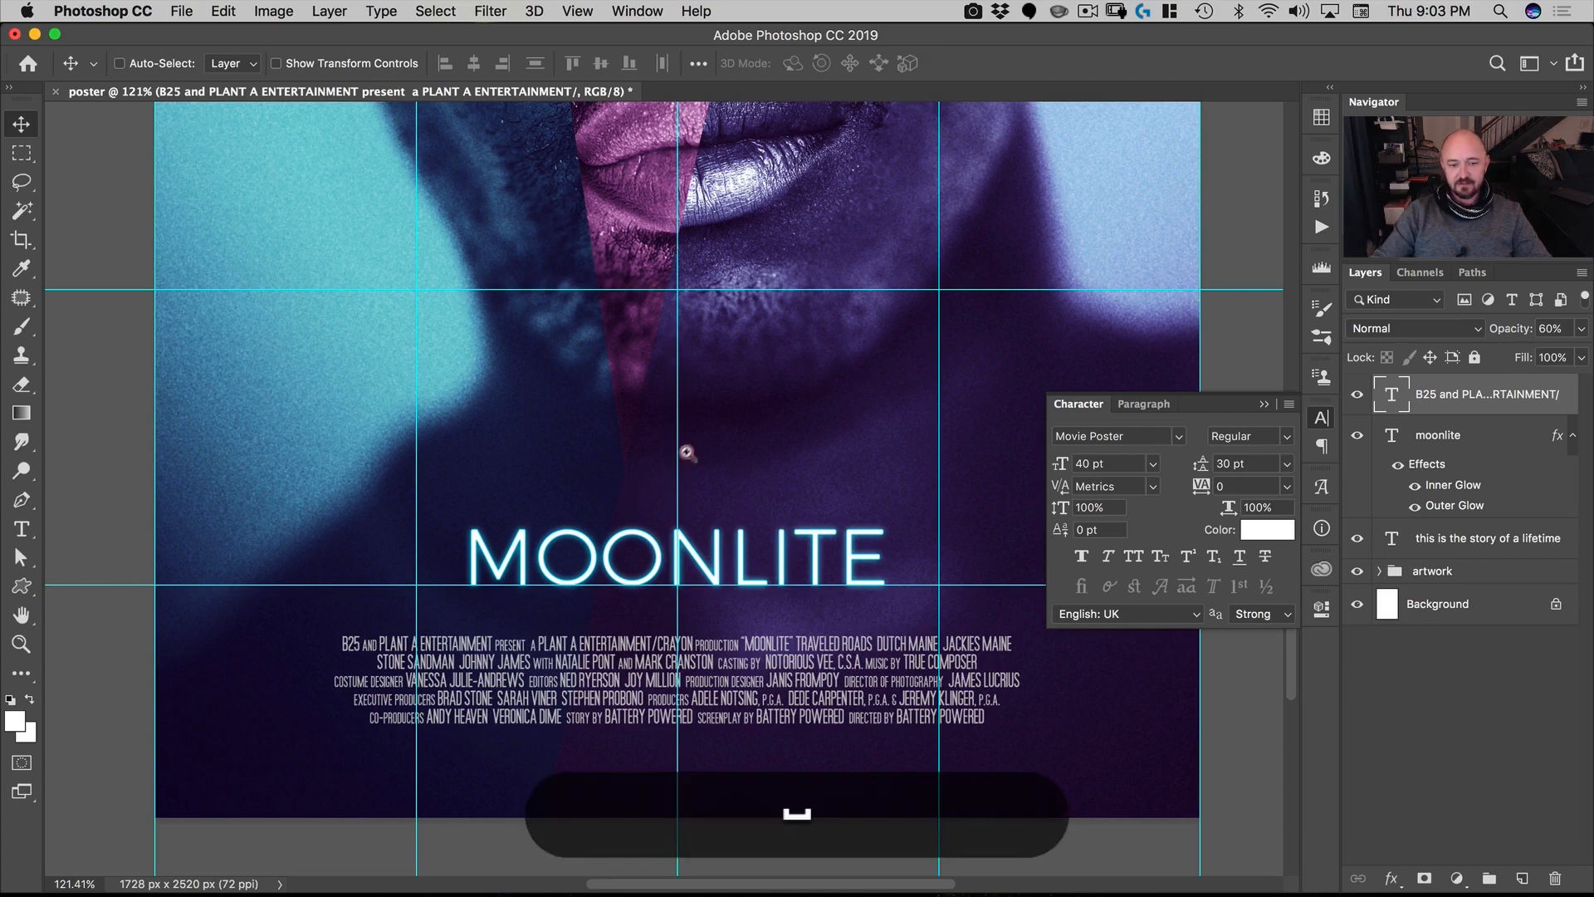
Step: Check the poster's lower text layout with the guides hidden, and show the guides again
scroll(851, 585, "down", 3)
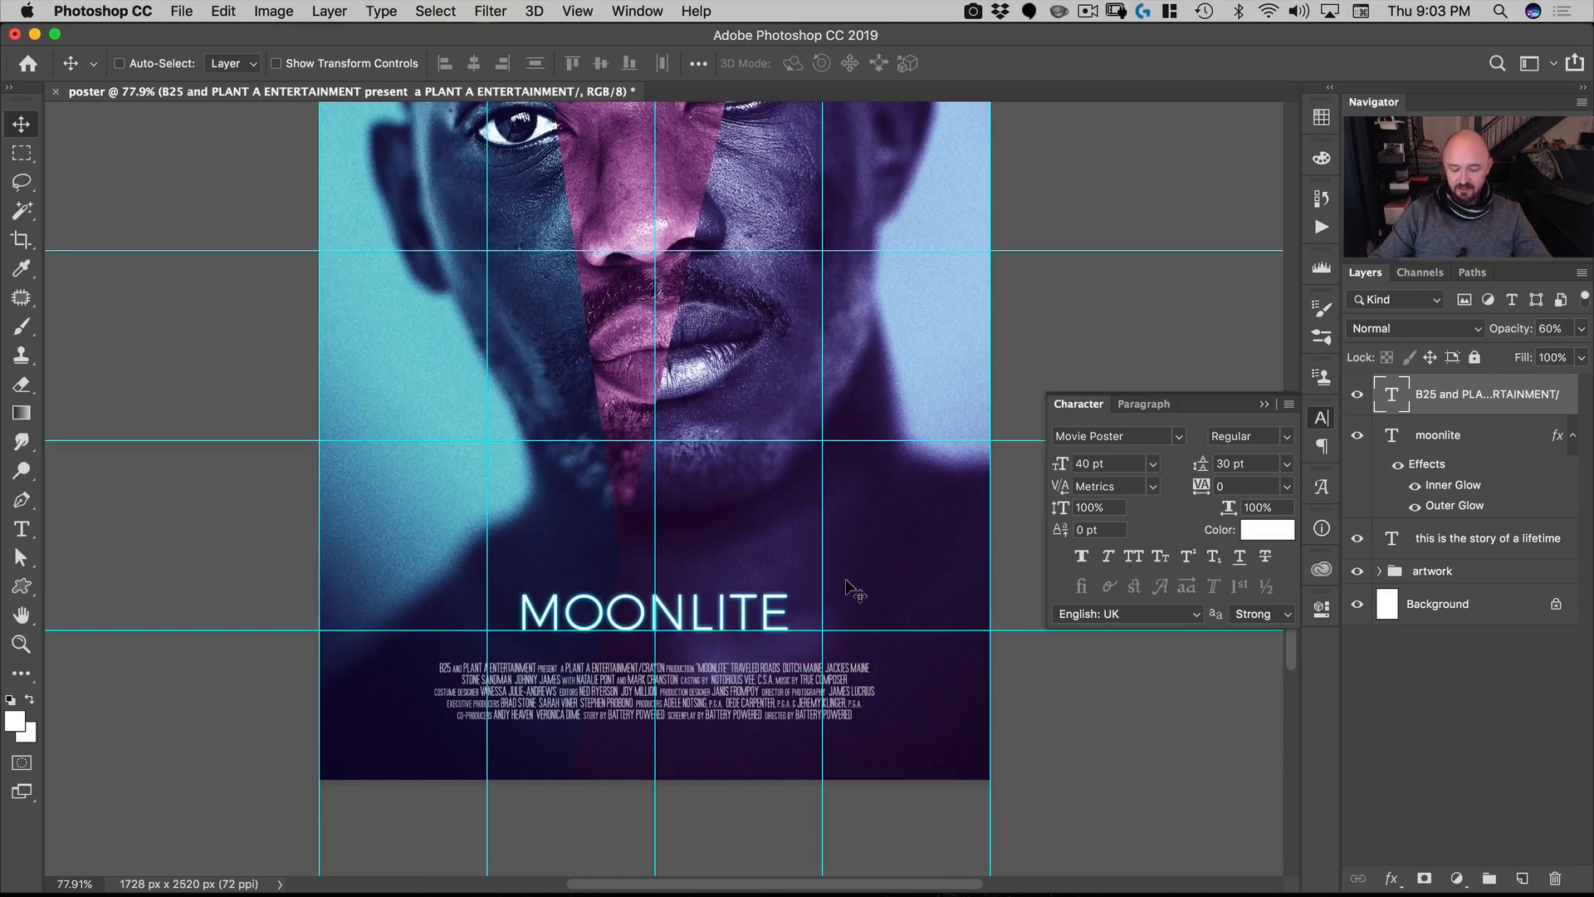
key("super+semicolon")
scroll(846, 565, "left", 2)
scroll(847, 565, "up", 1)
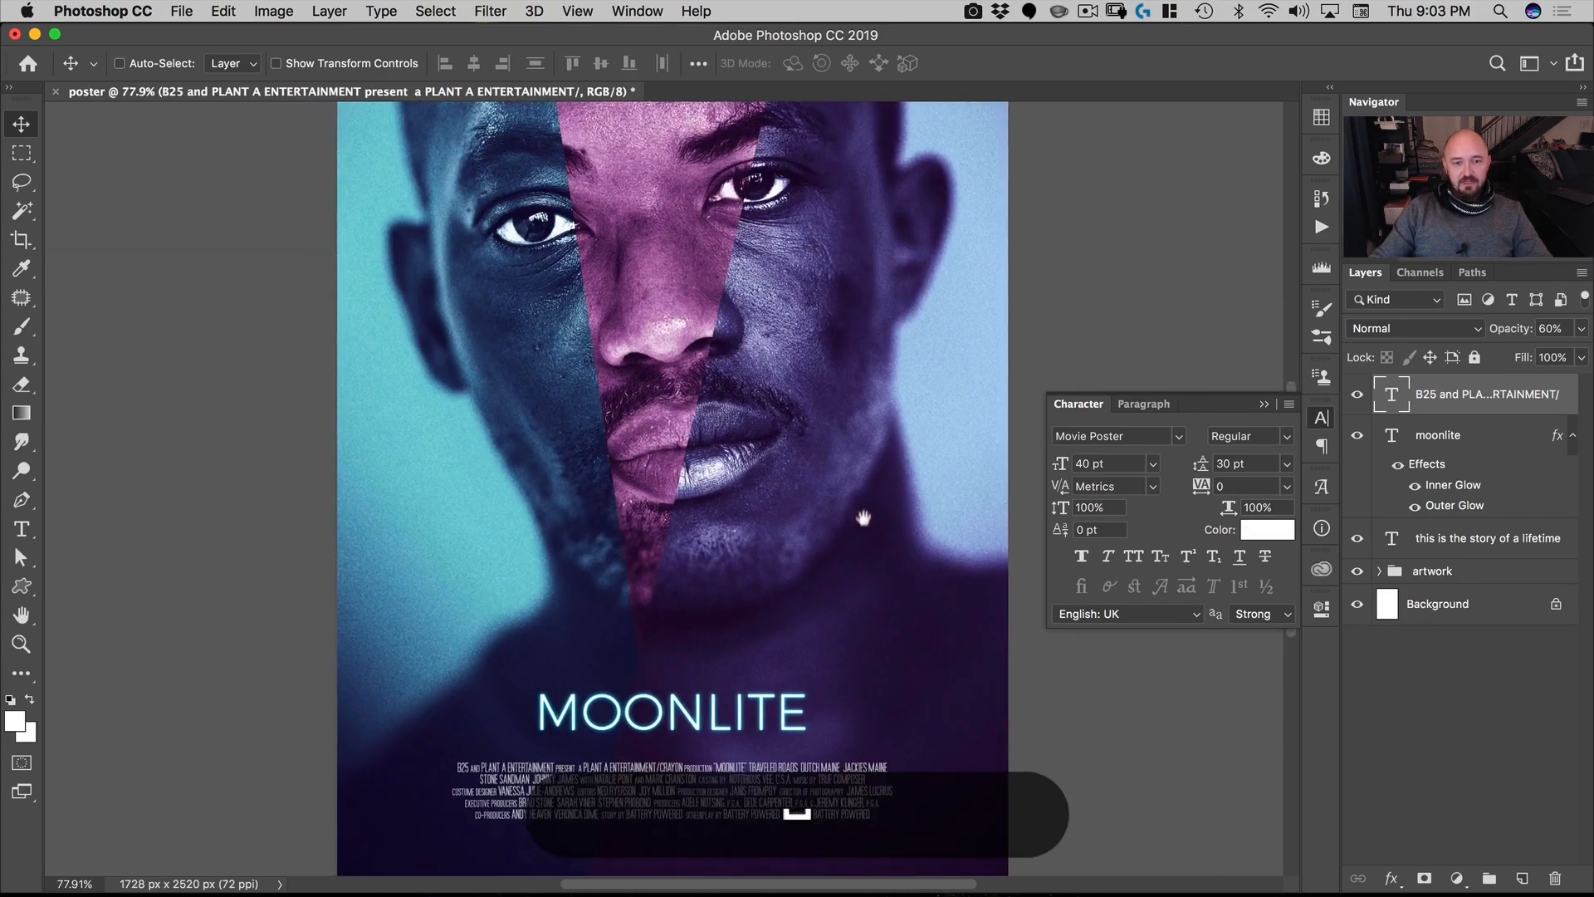
key("super")
key("super+semicolon")
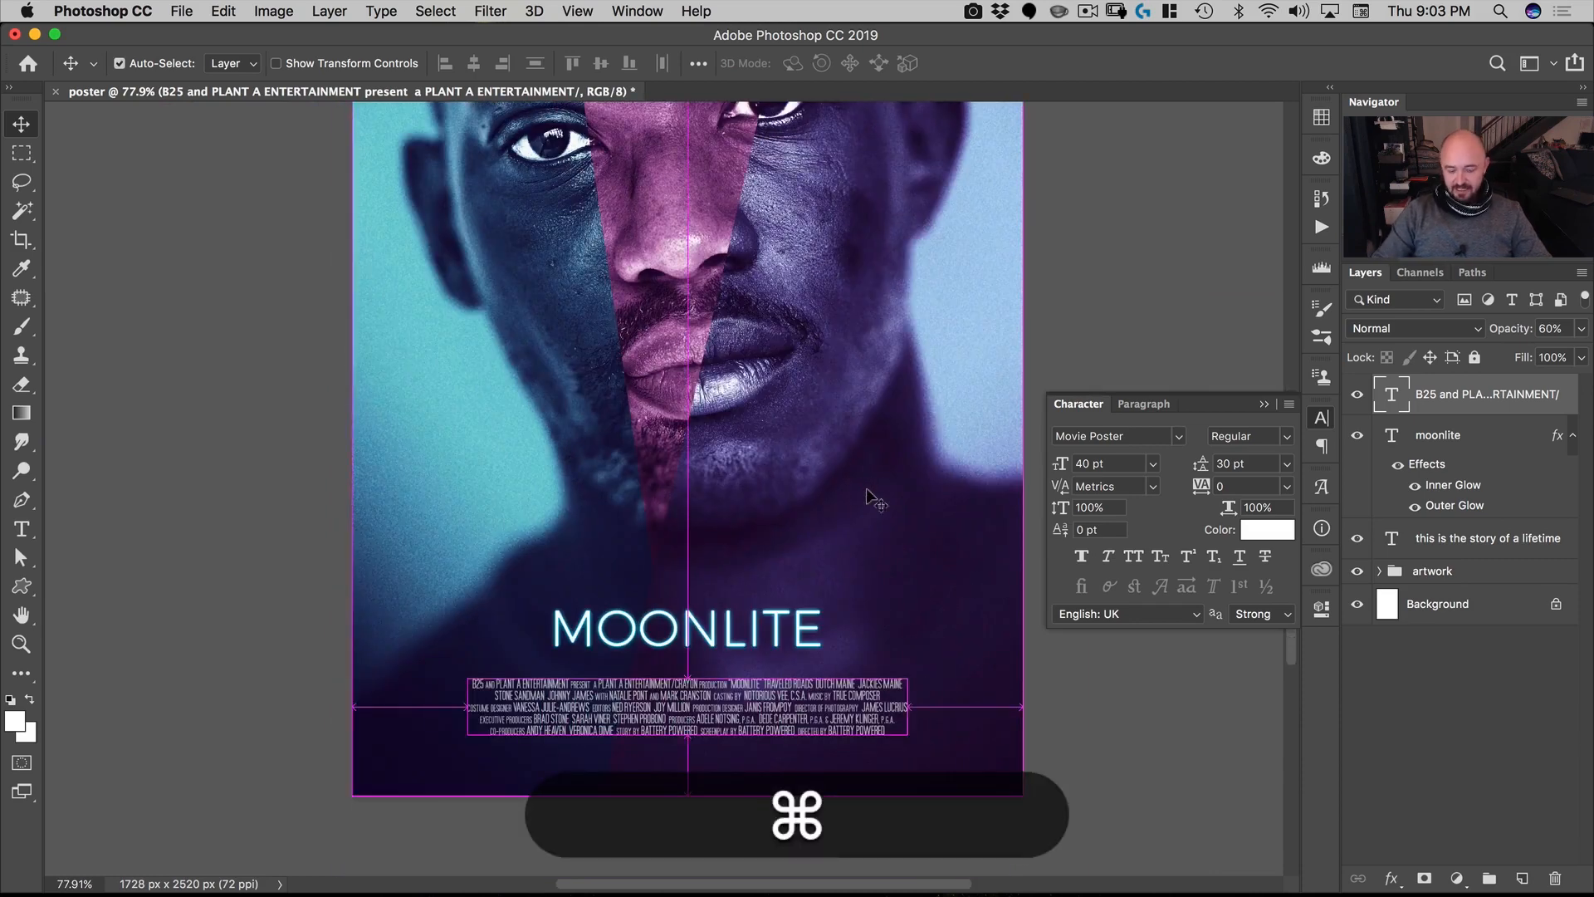
key("space")
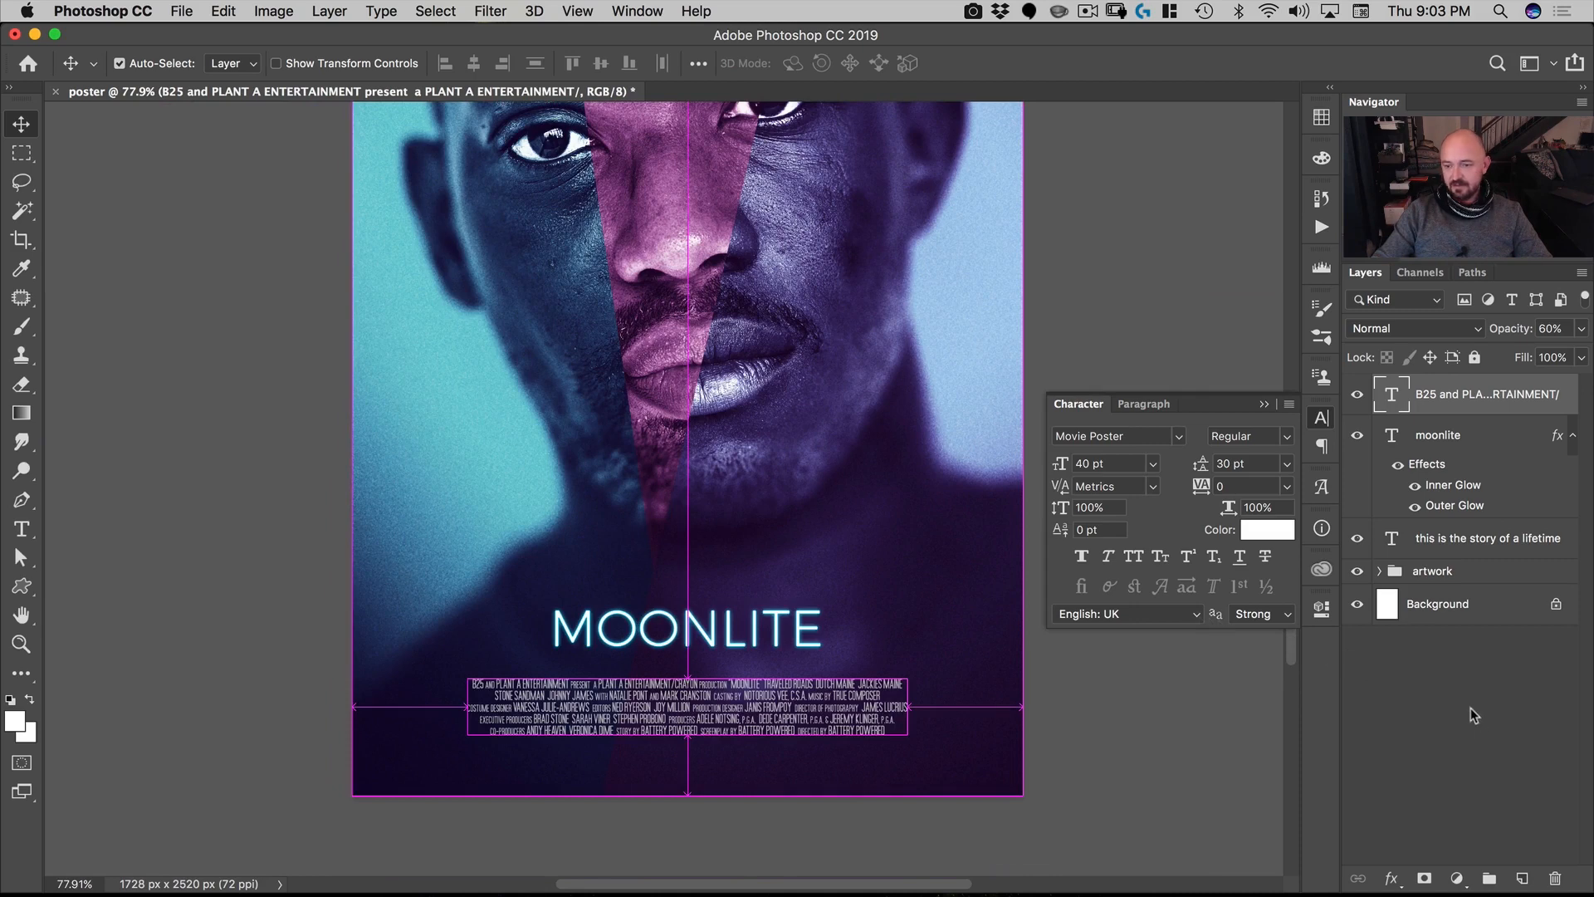
Step: Set the type settings for new text to Montserrat Regular at 30 pt, with no layer selected
key("t")
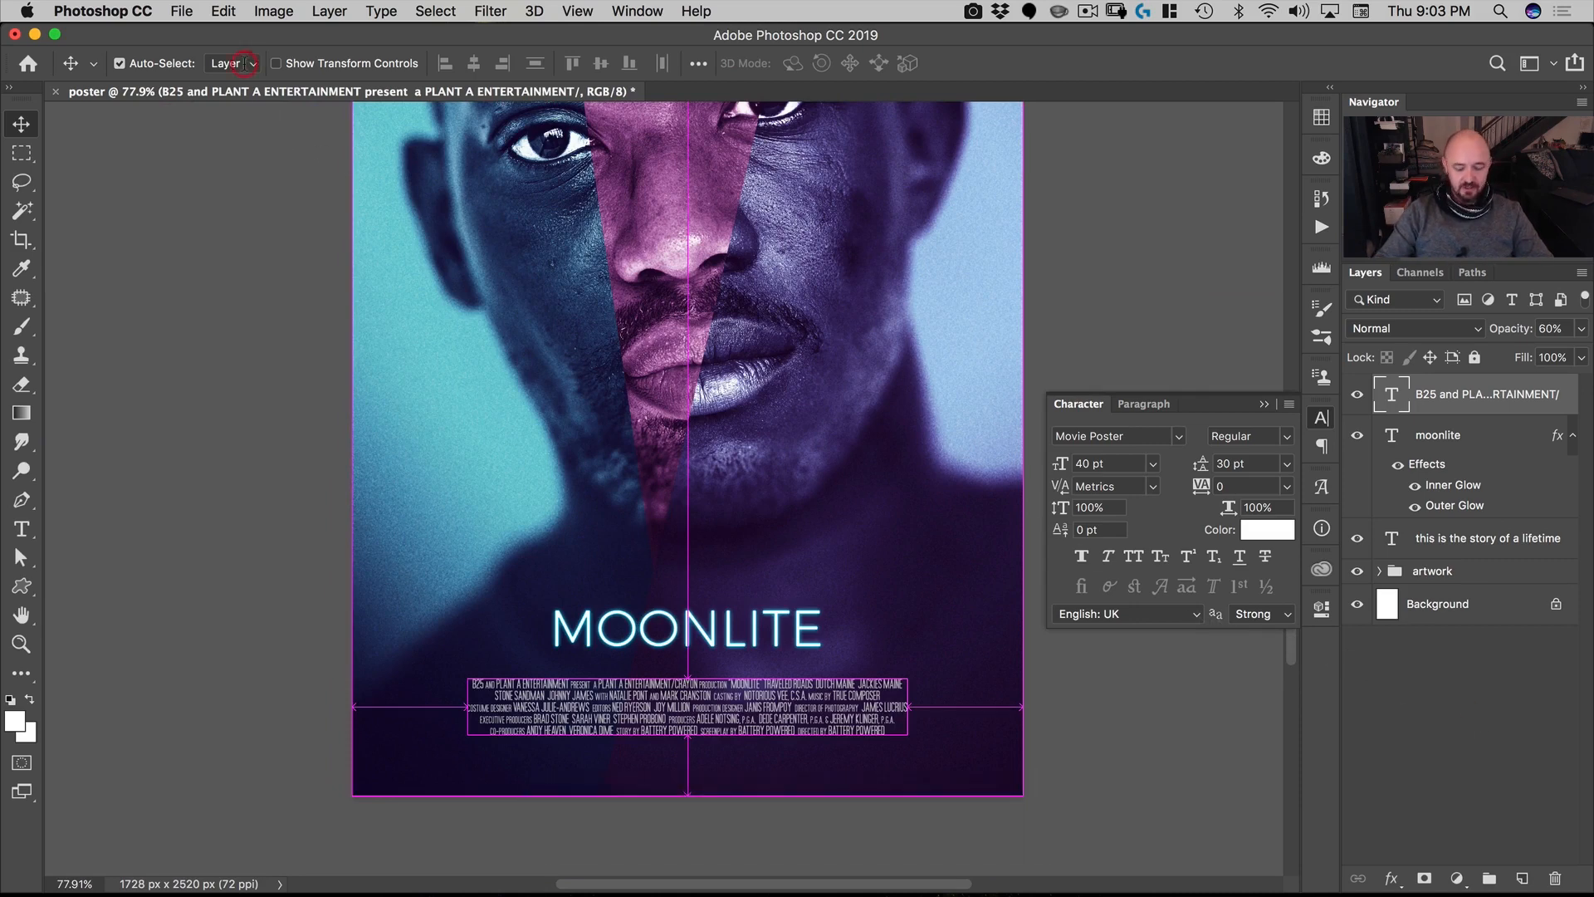
key("n")
key("s")
key("e")
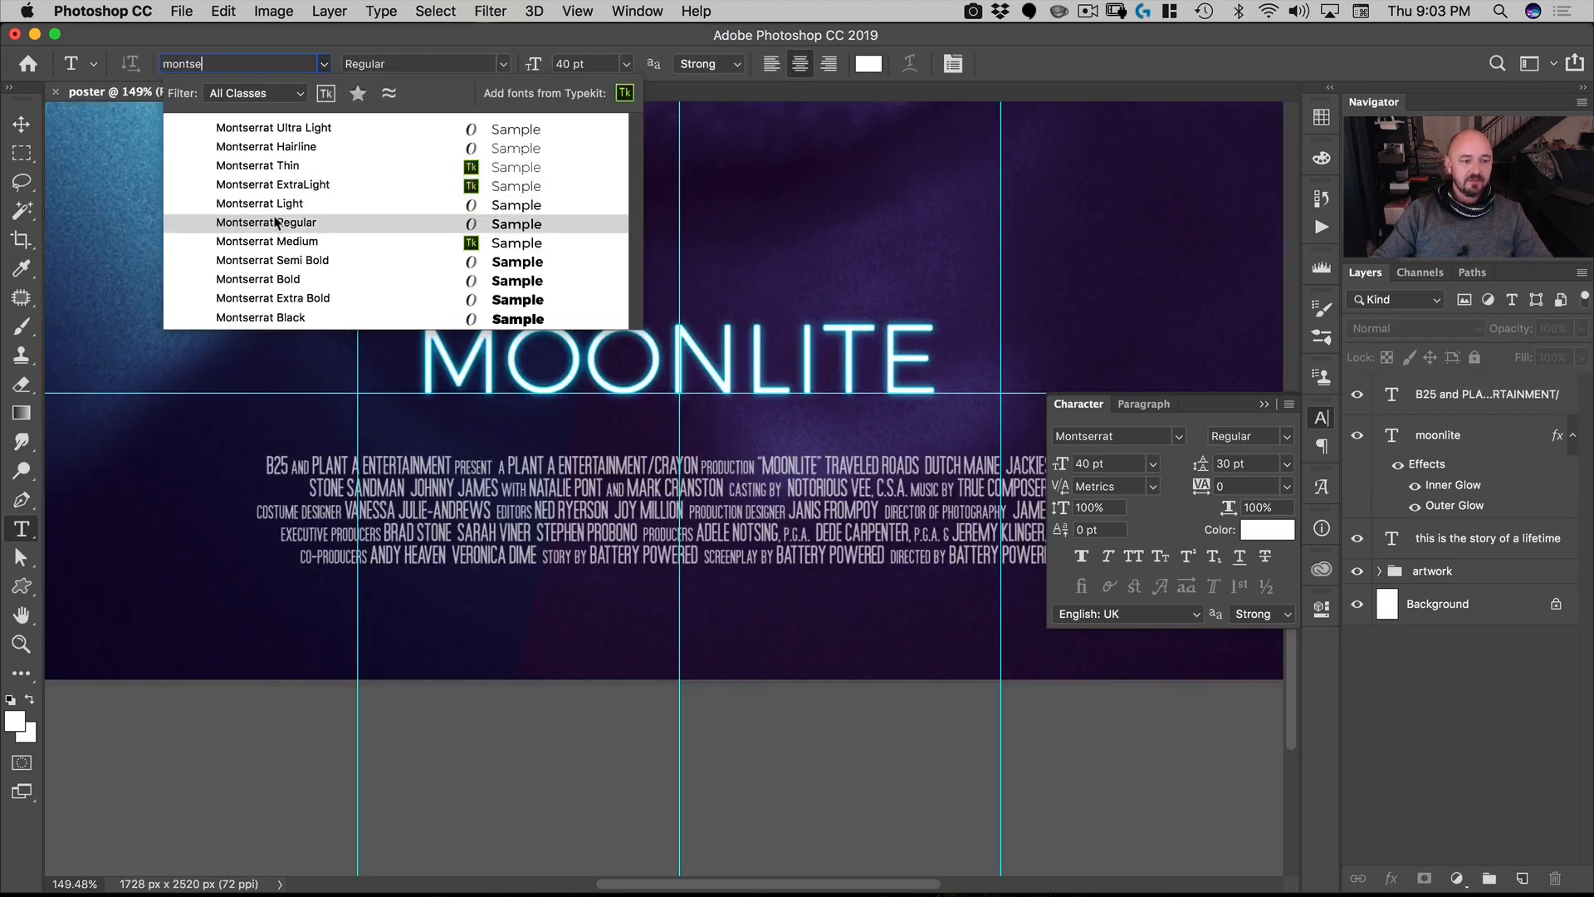
left_click(278, 220)
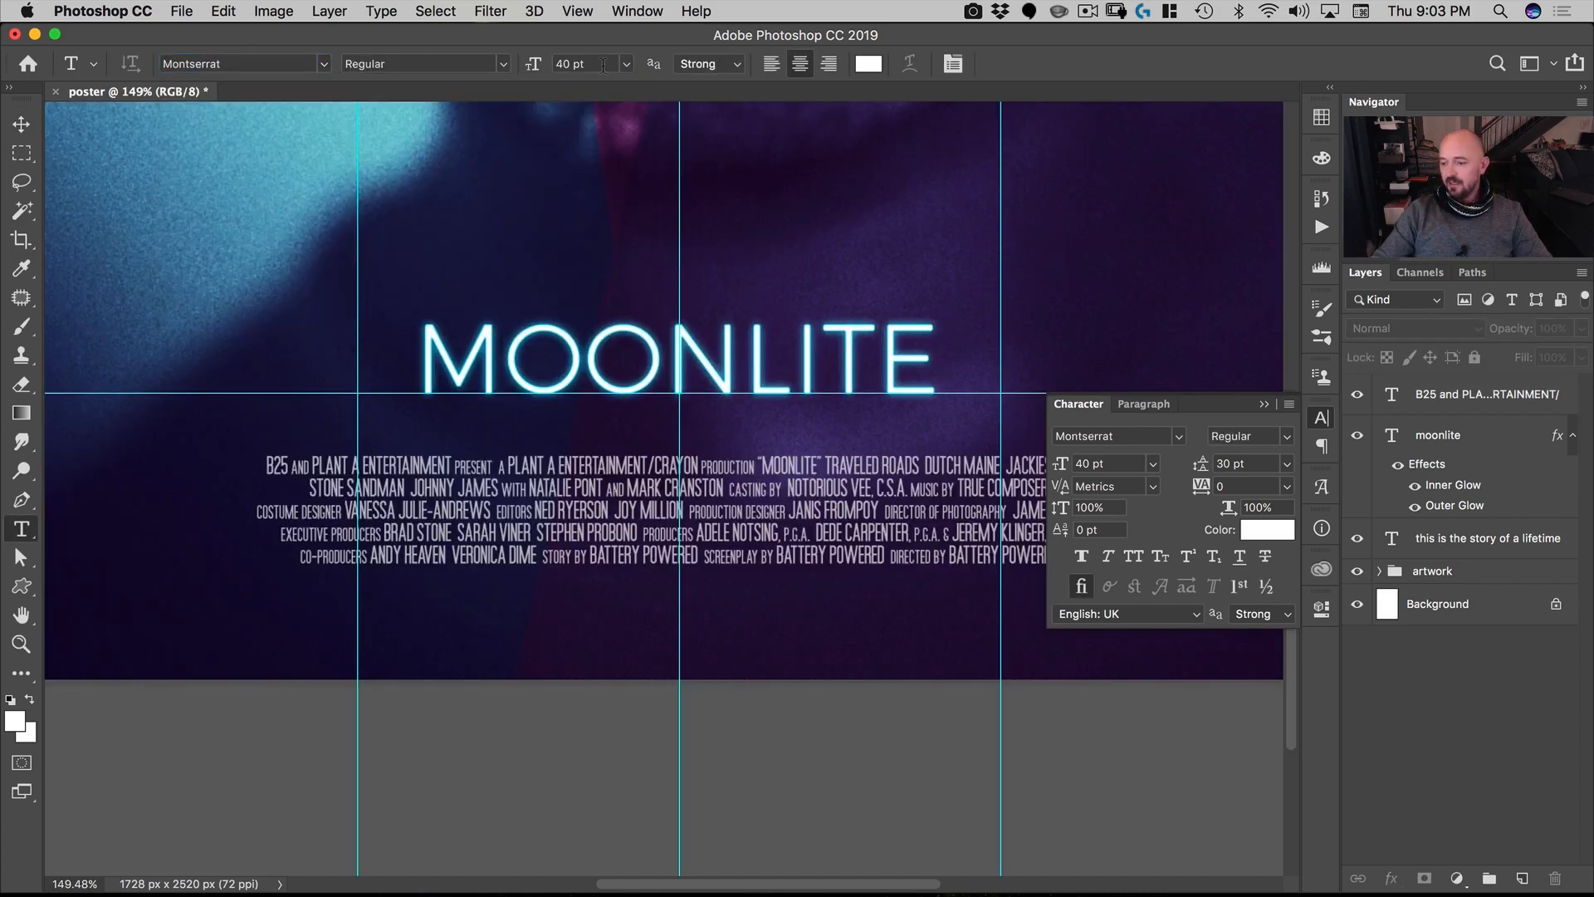
type("30")
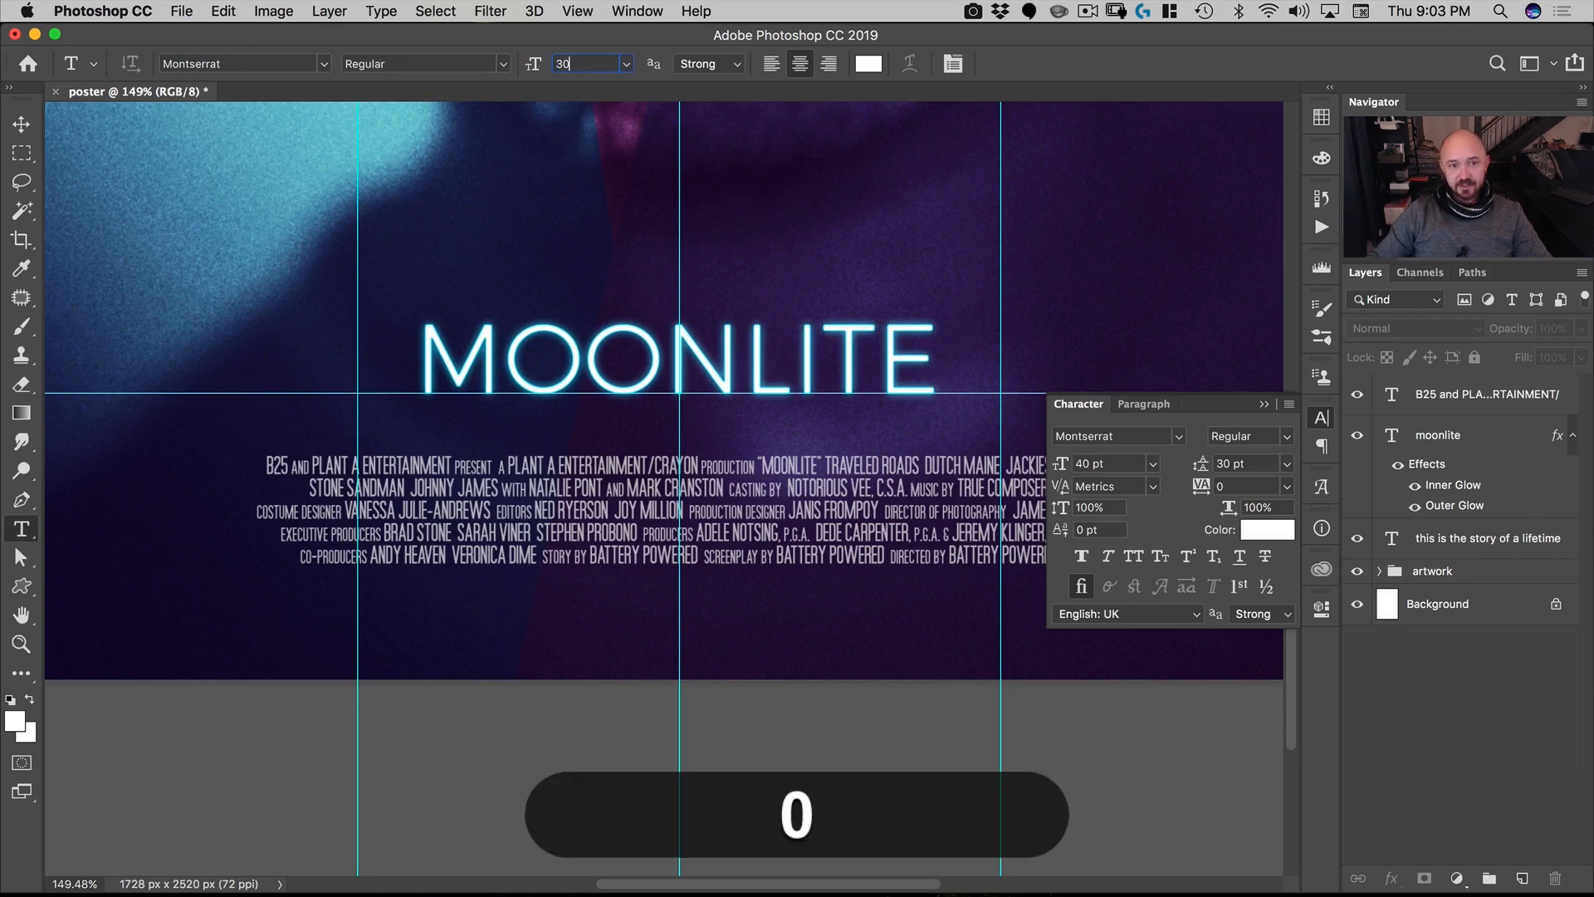
key("Tab")
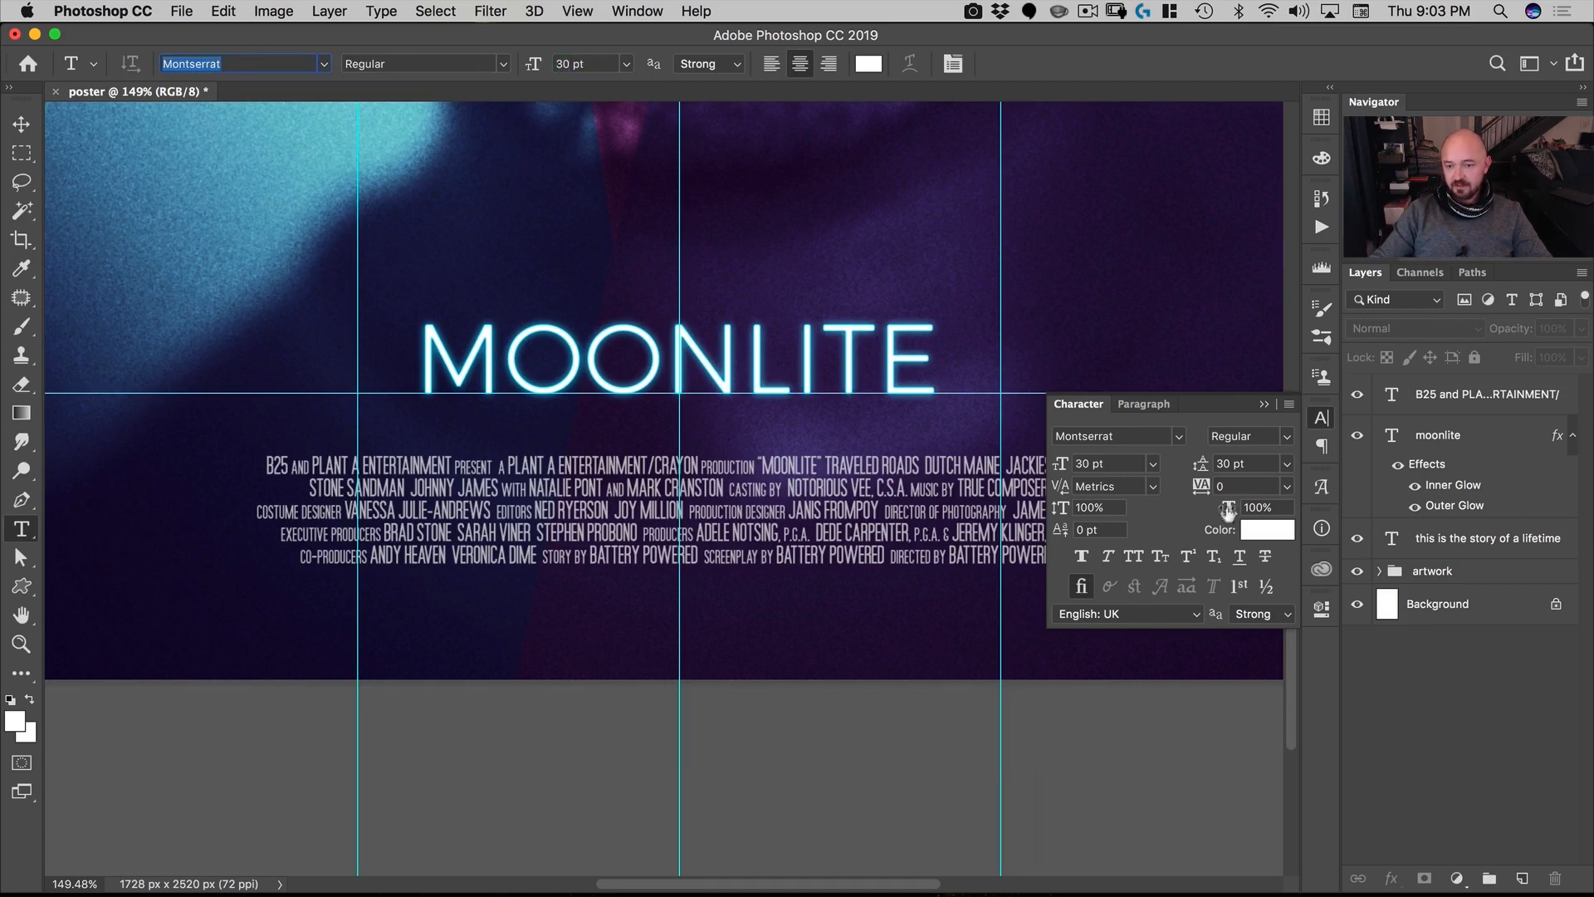
Step: Add the text COMING SOON below the credit block, centred on the middle vertical guide
left_click(679, 621)
type("C")
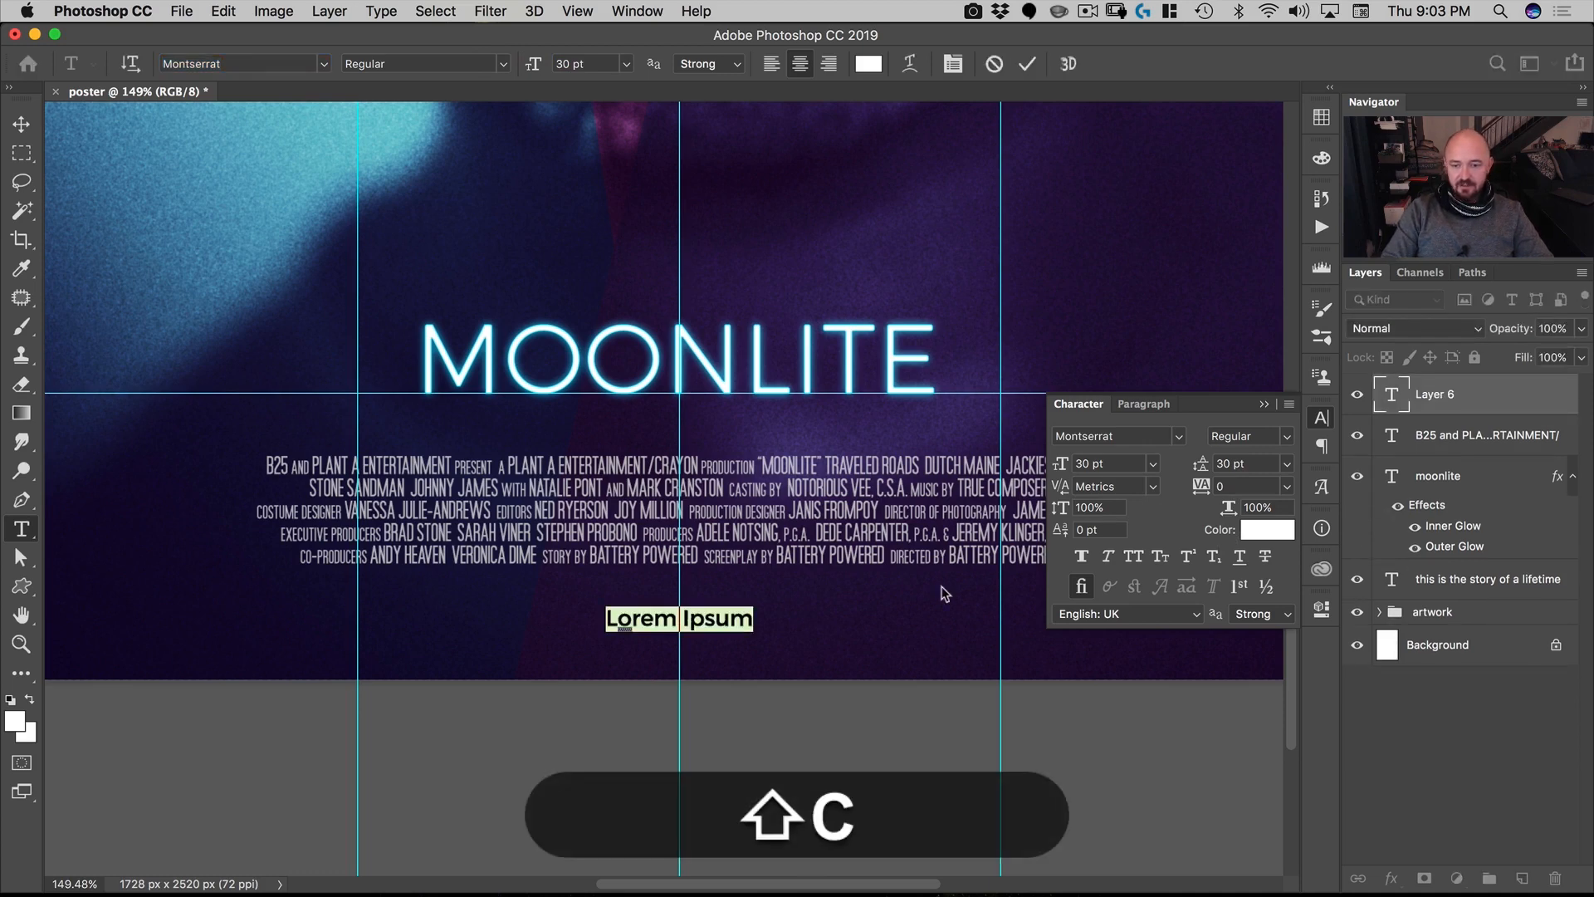
type("OMING SO")
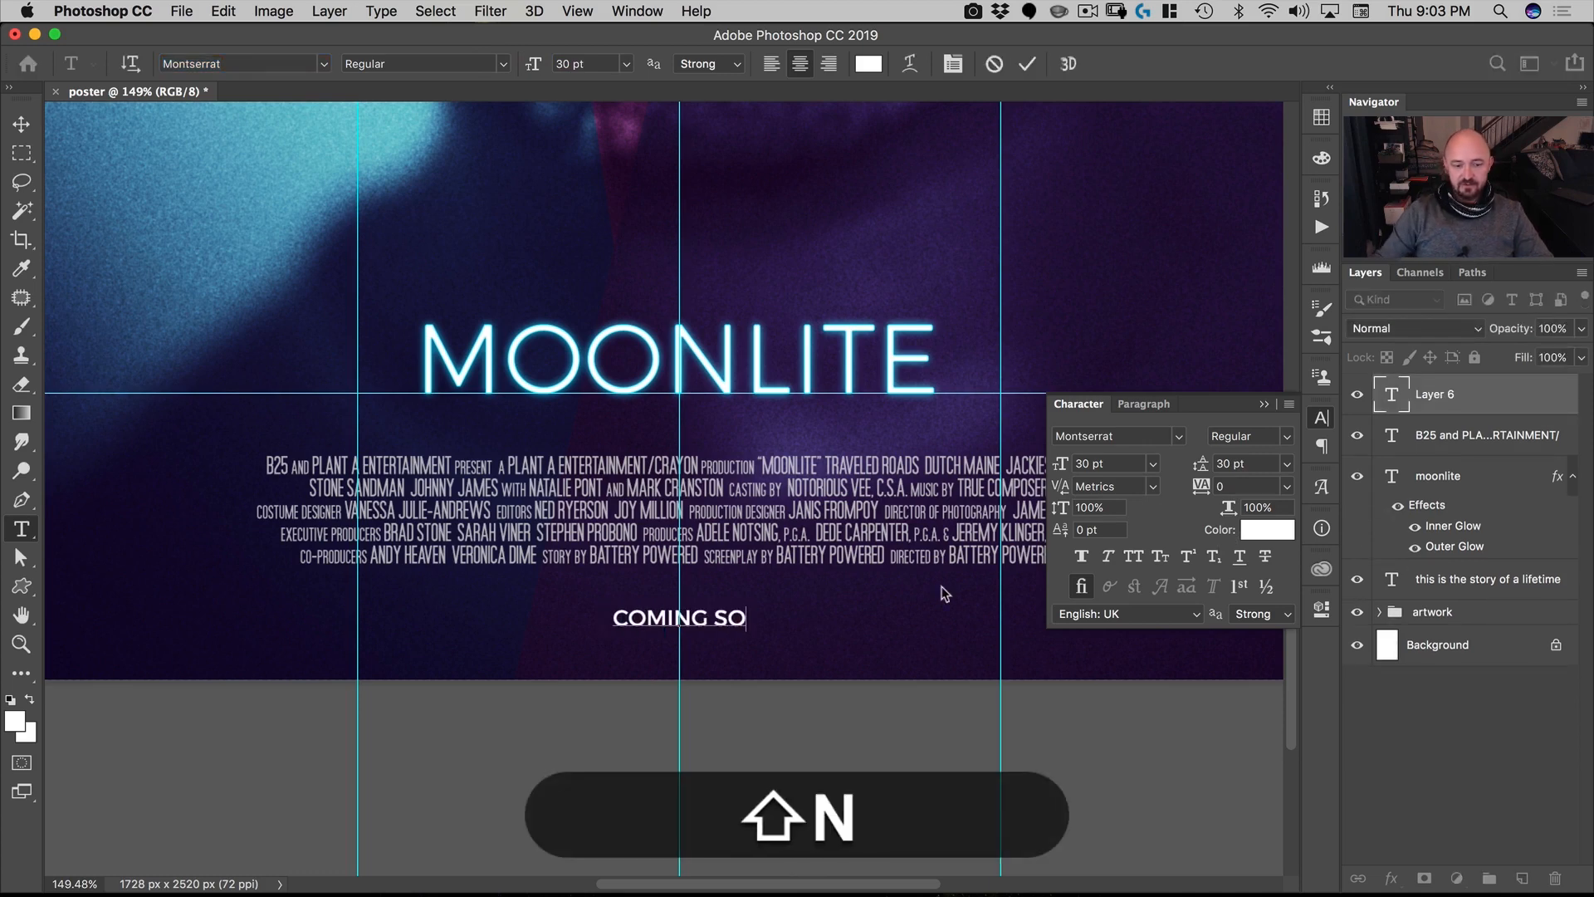
type("ON")
key("Escape")
key("shift+v")
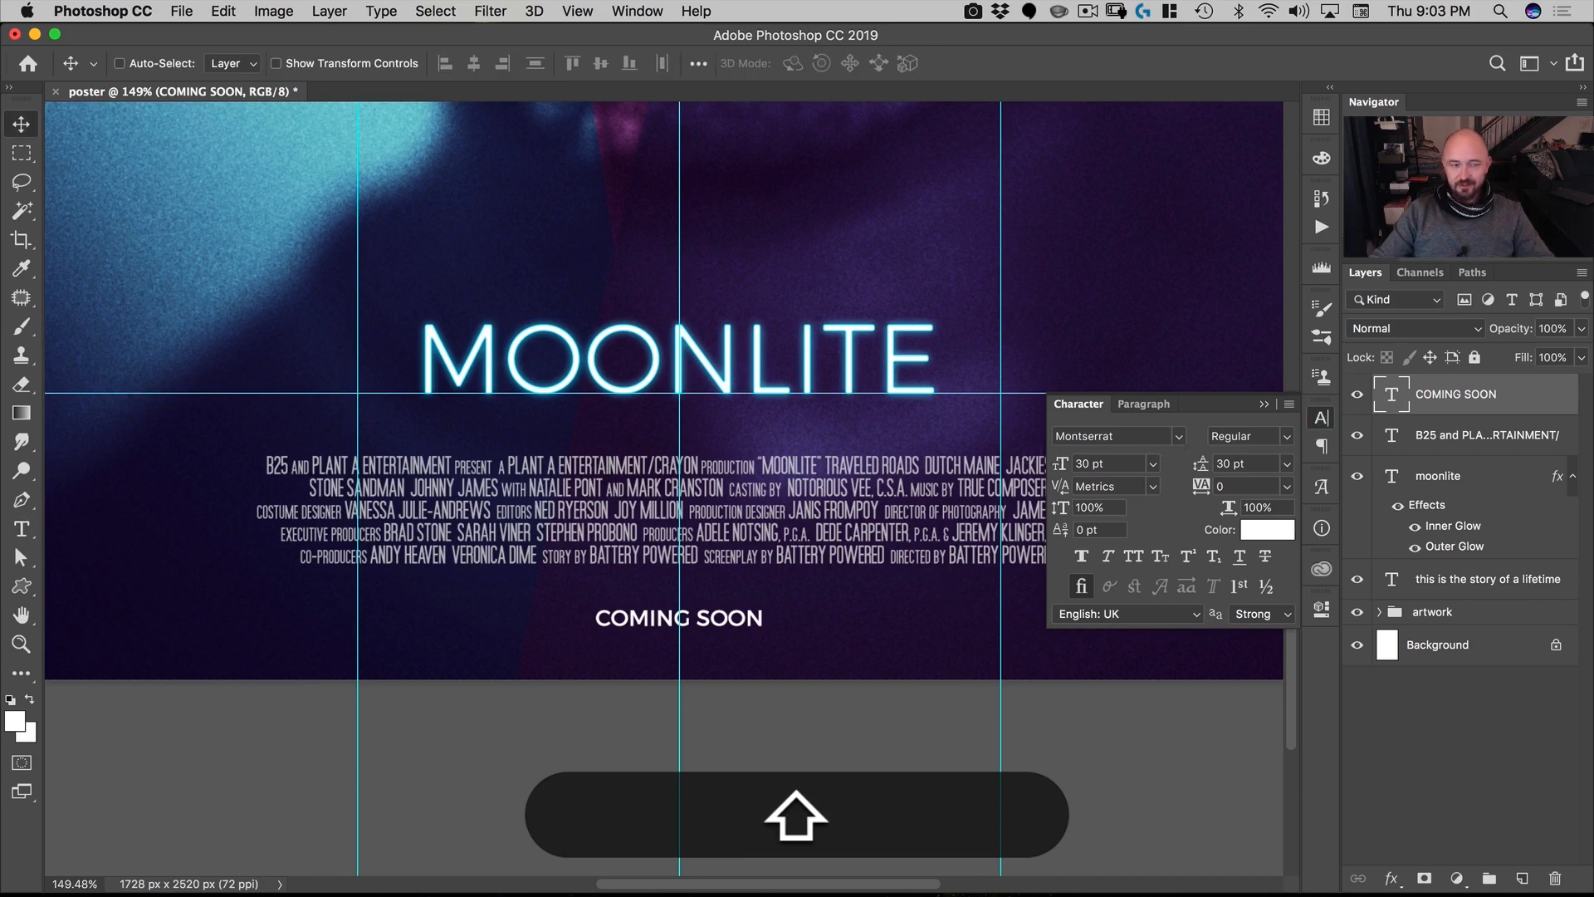
Step: Place B25-logo.psd as an embedded layer to the left of COMING SOON and set its opacity to 60%
left_click(182, 11)
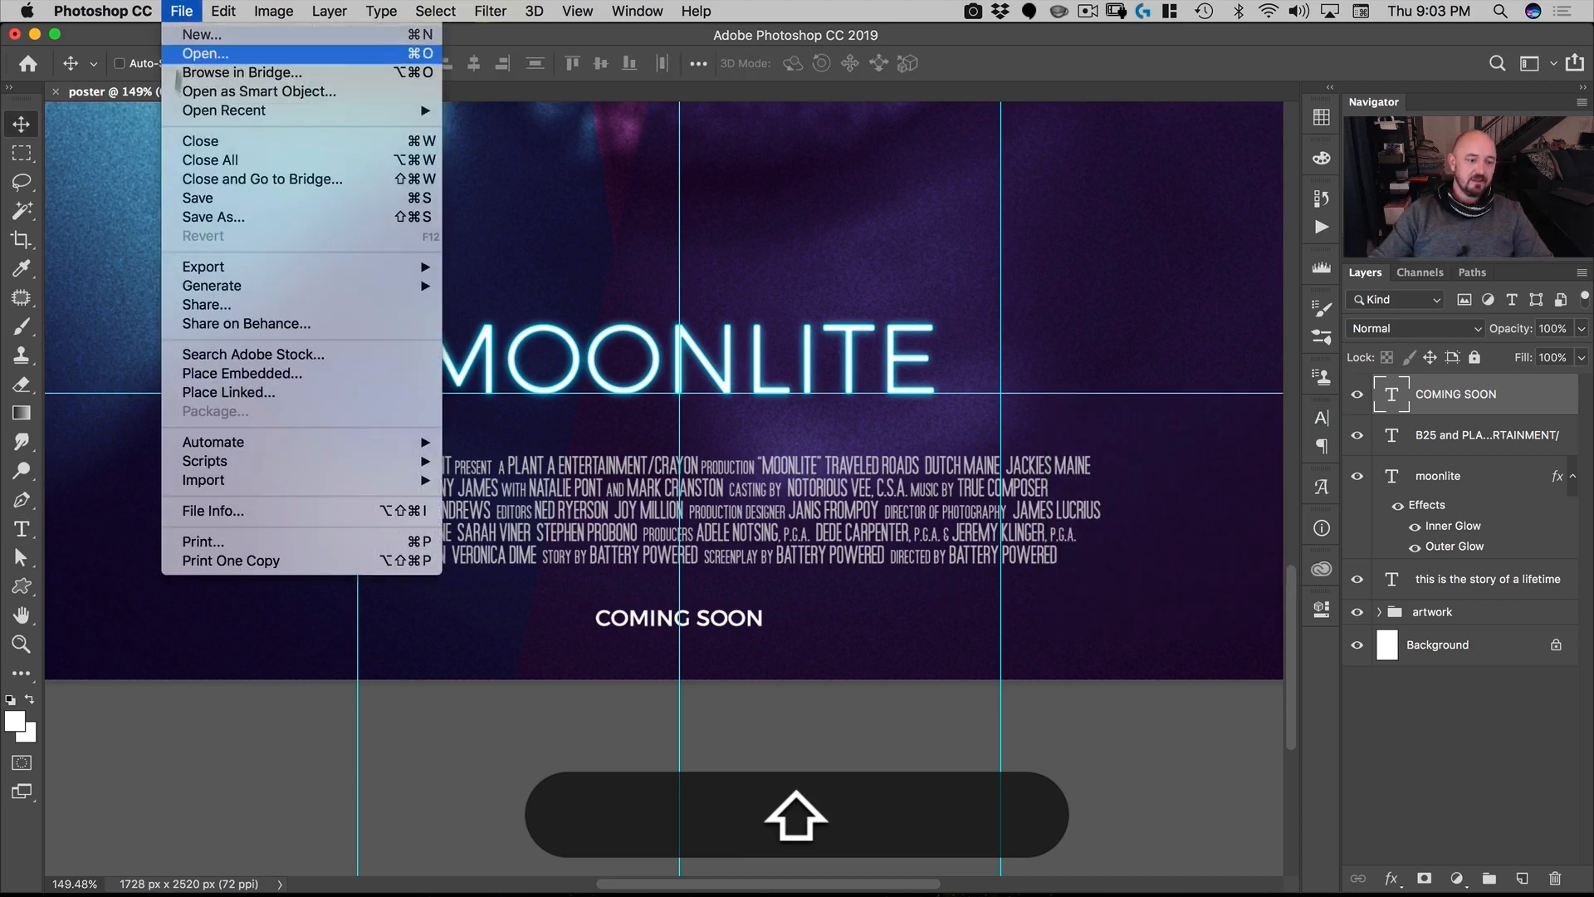
left_click(214, 375)
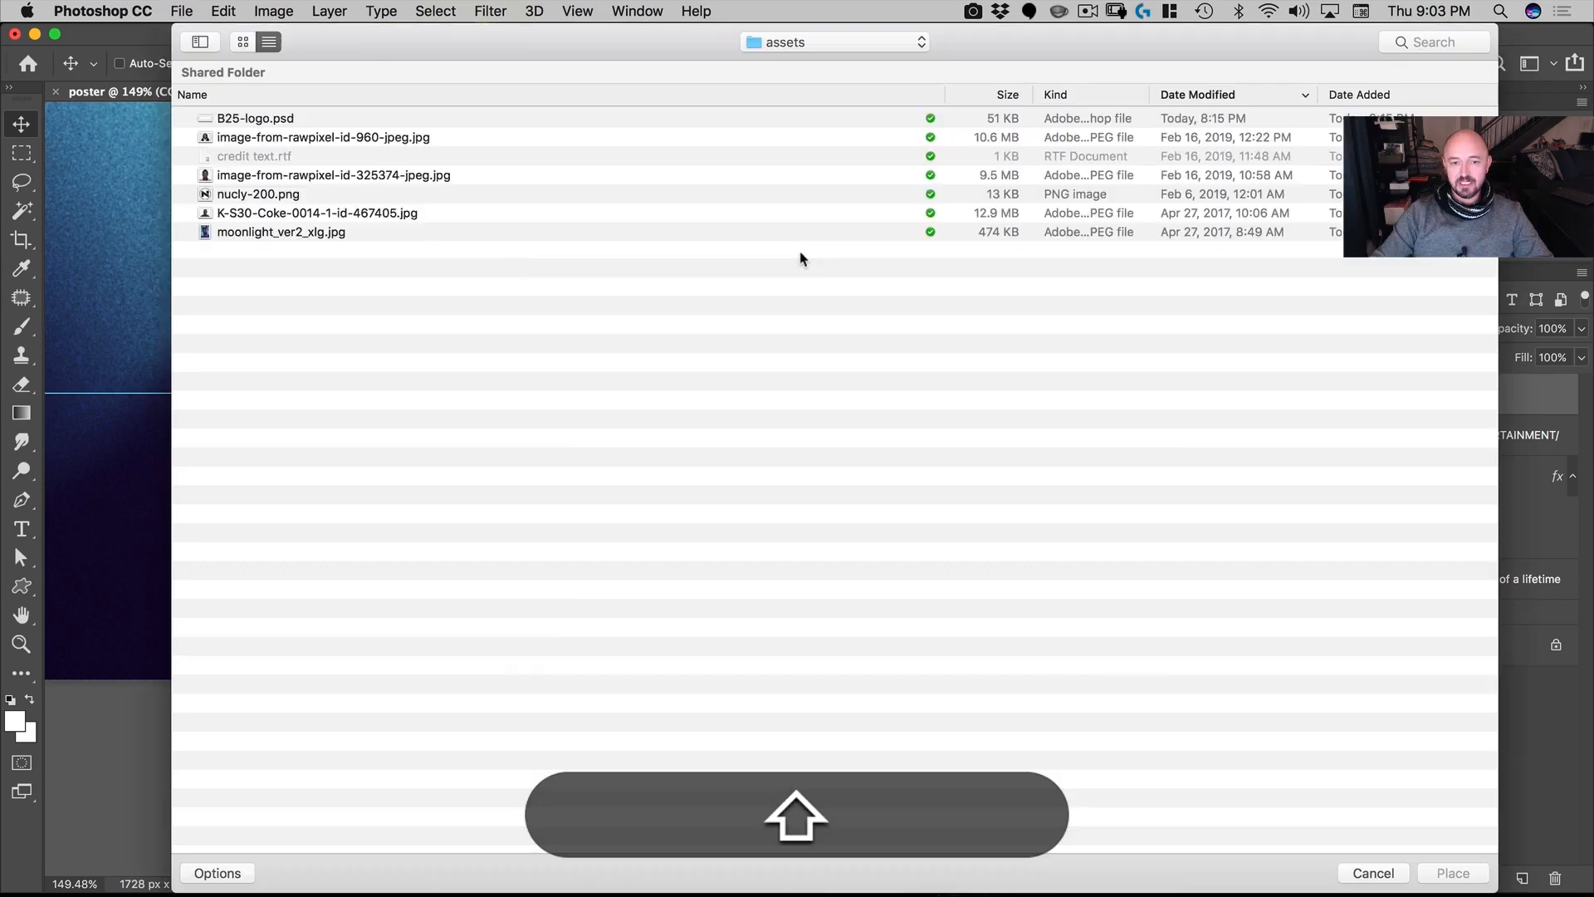
left_click(257, 117)
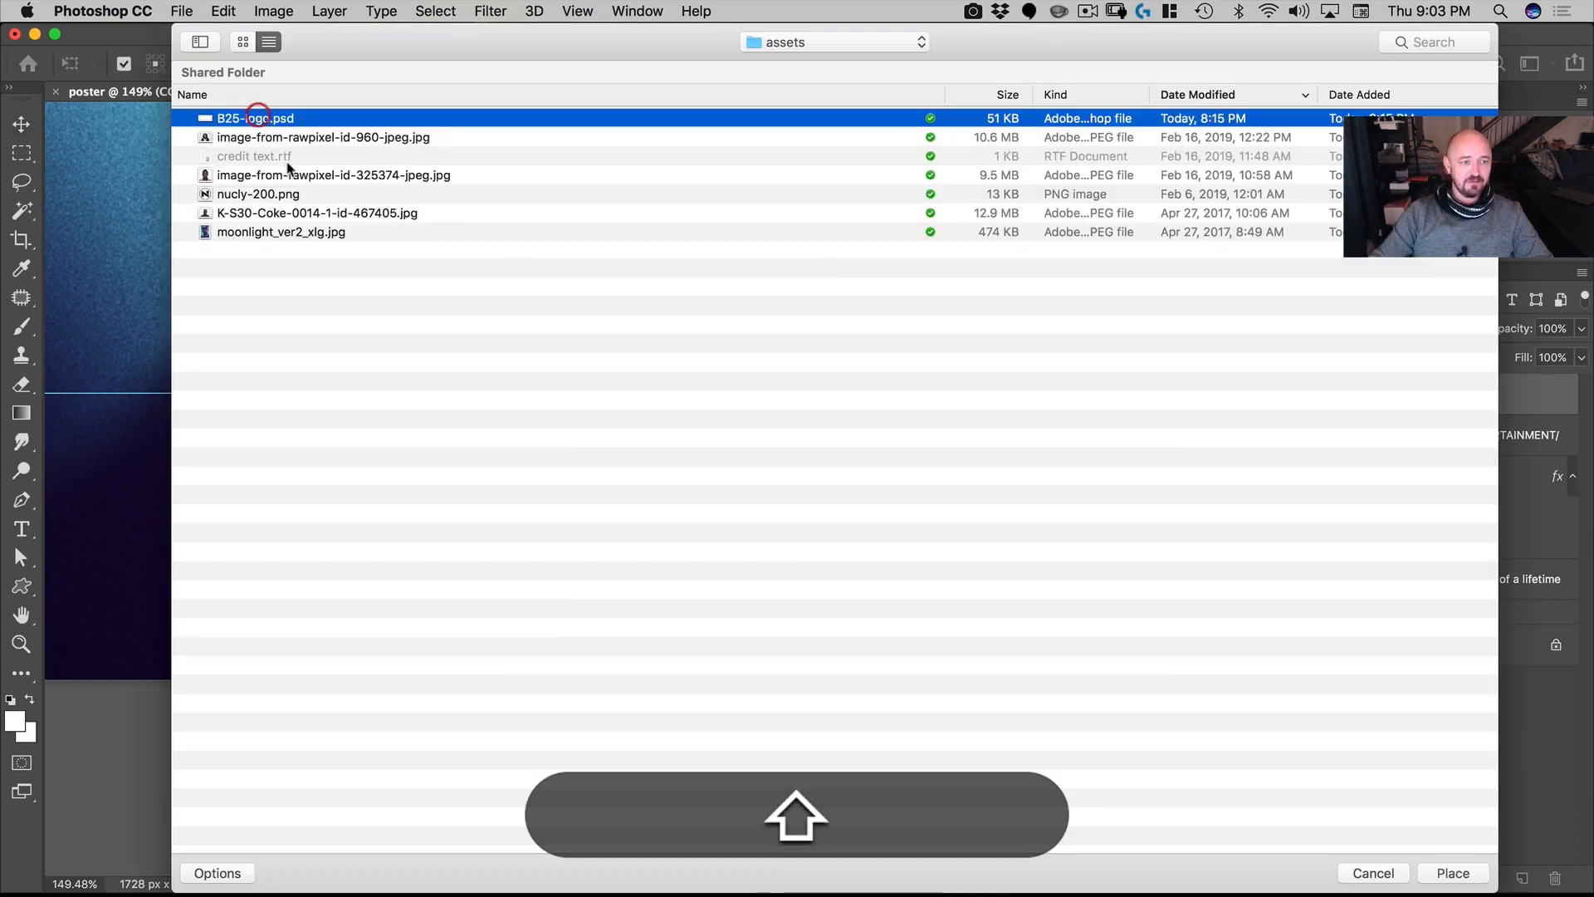
key("Return")
left_click(836, 66)
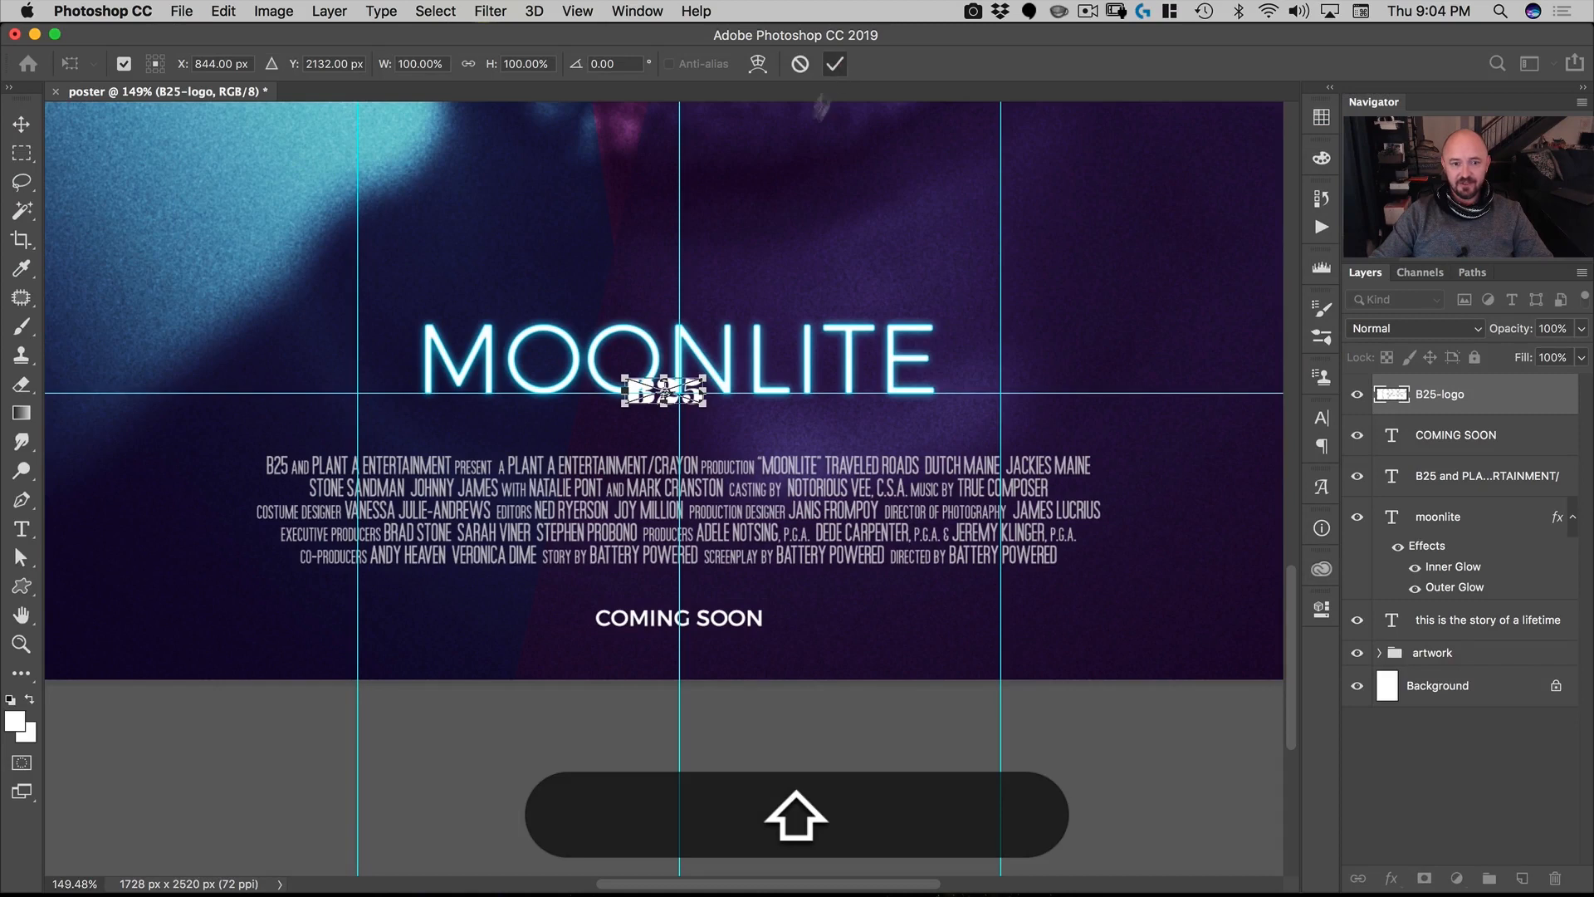
left_click_drag(694, 405, 672, 596)
key("shift+6")
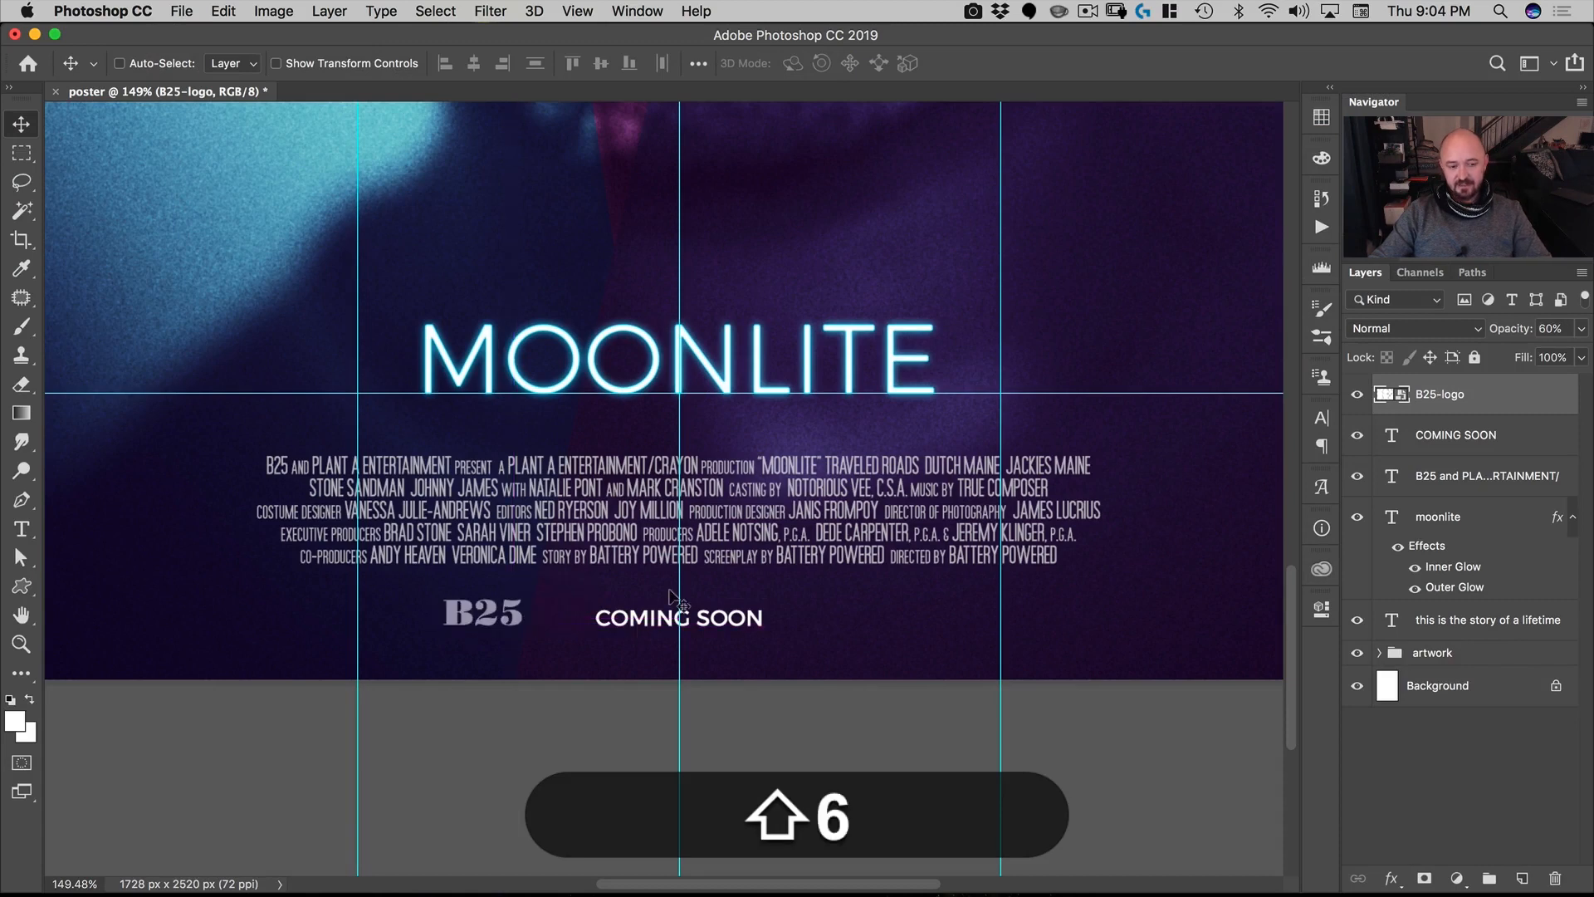
Step: Place nucly-200.png as an embedded layer, scaled to about 27.5% and positioned to the right of COMING SOON
left_click(181, 12)
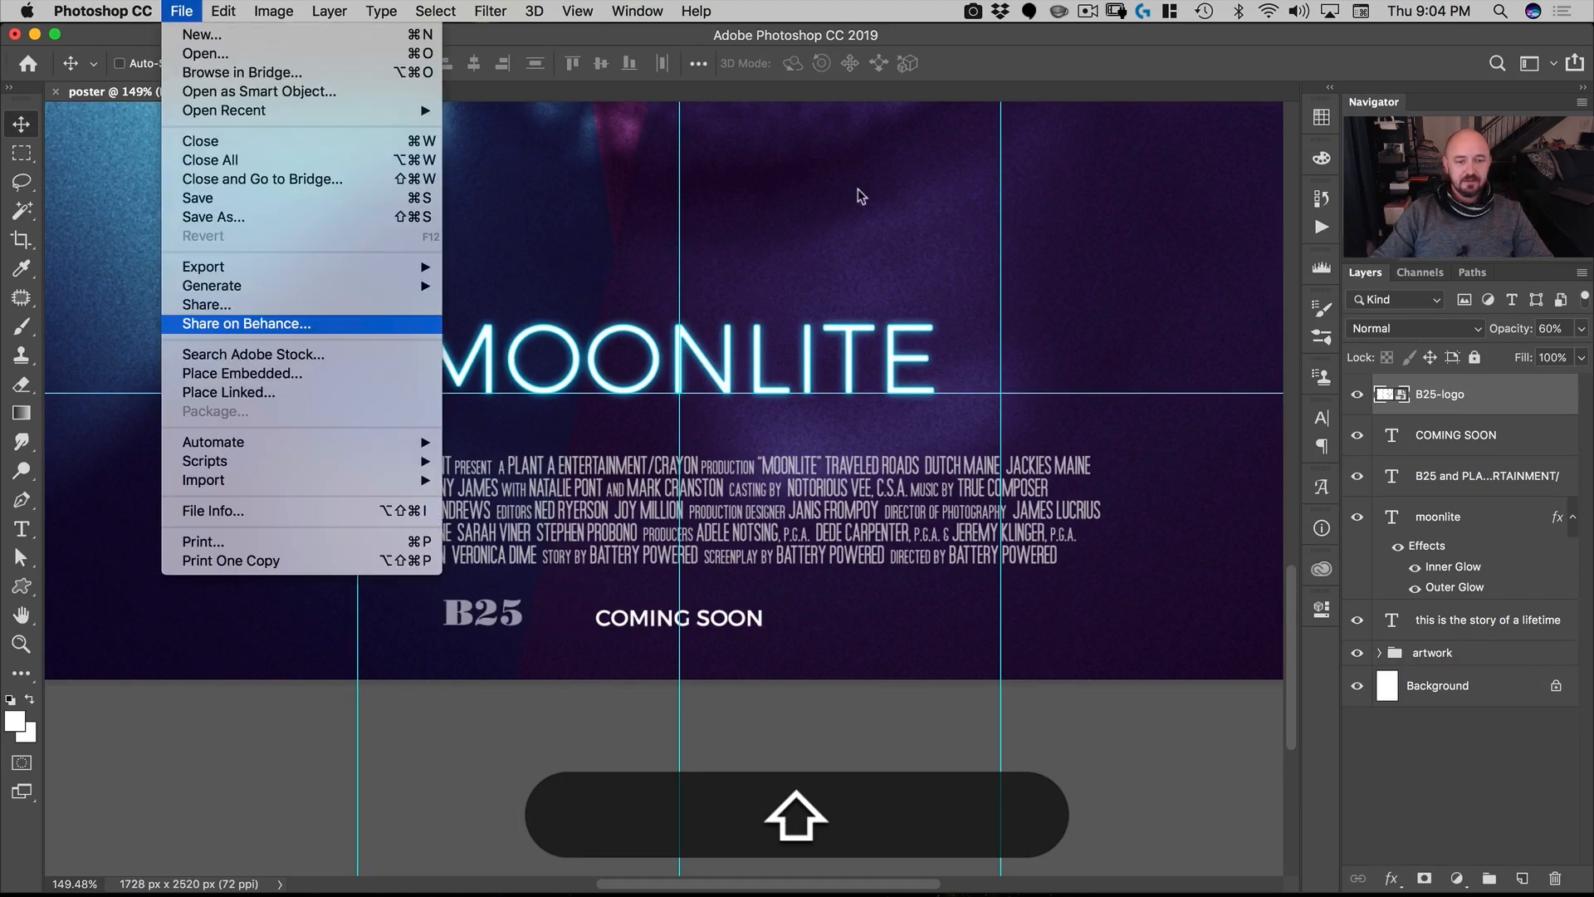
left_click(243, 374)
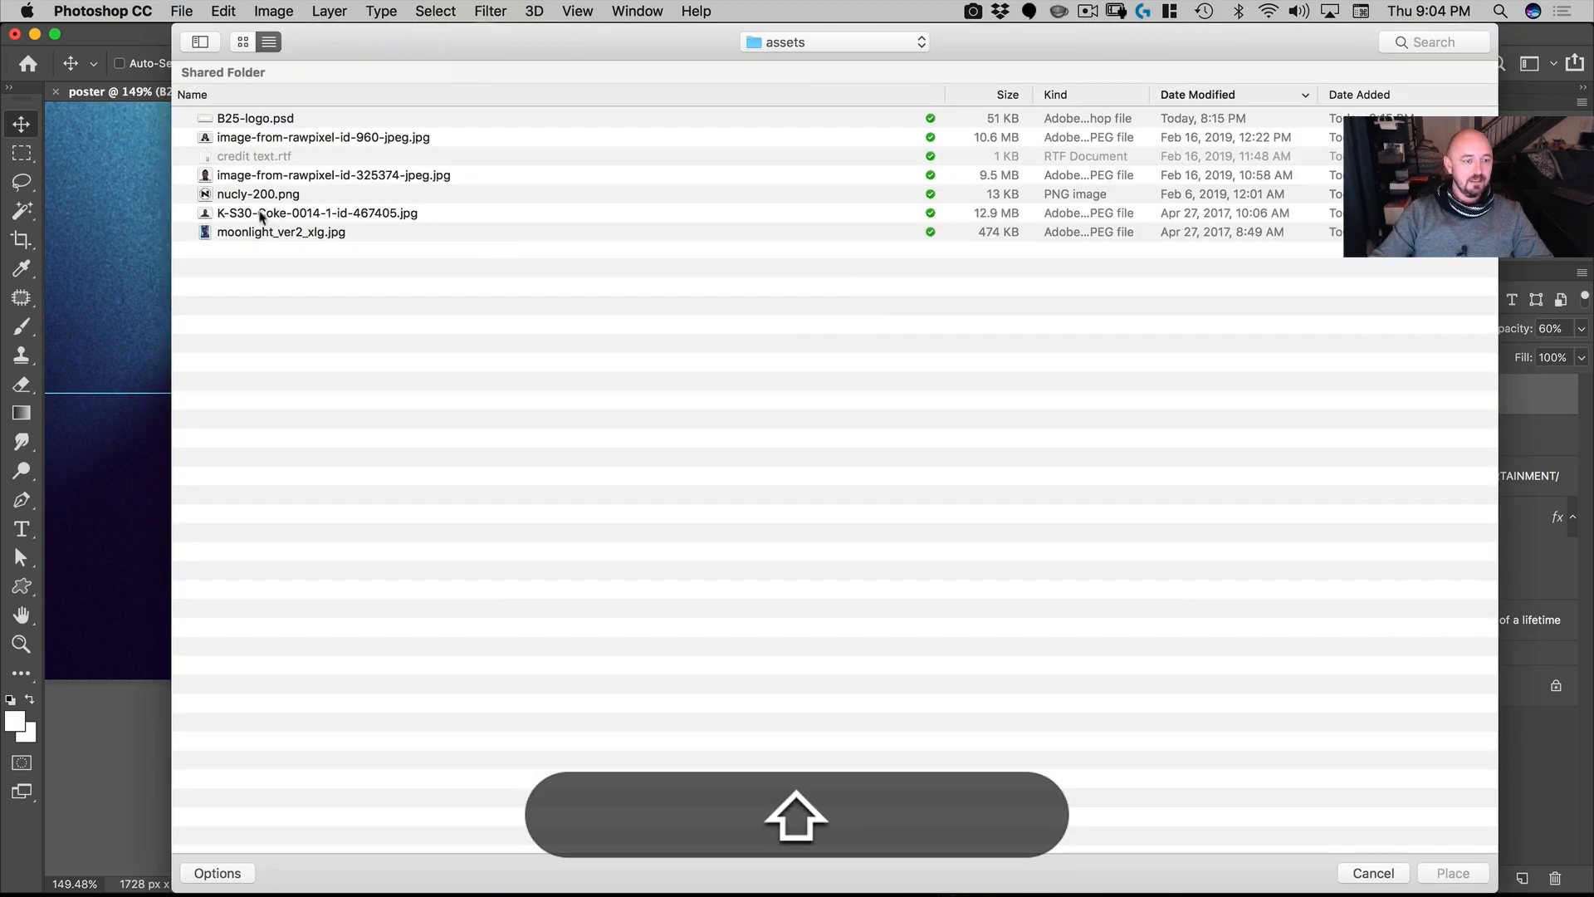
left_click(260, 193)
key("Return")
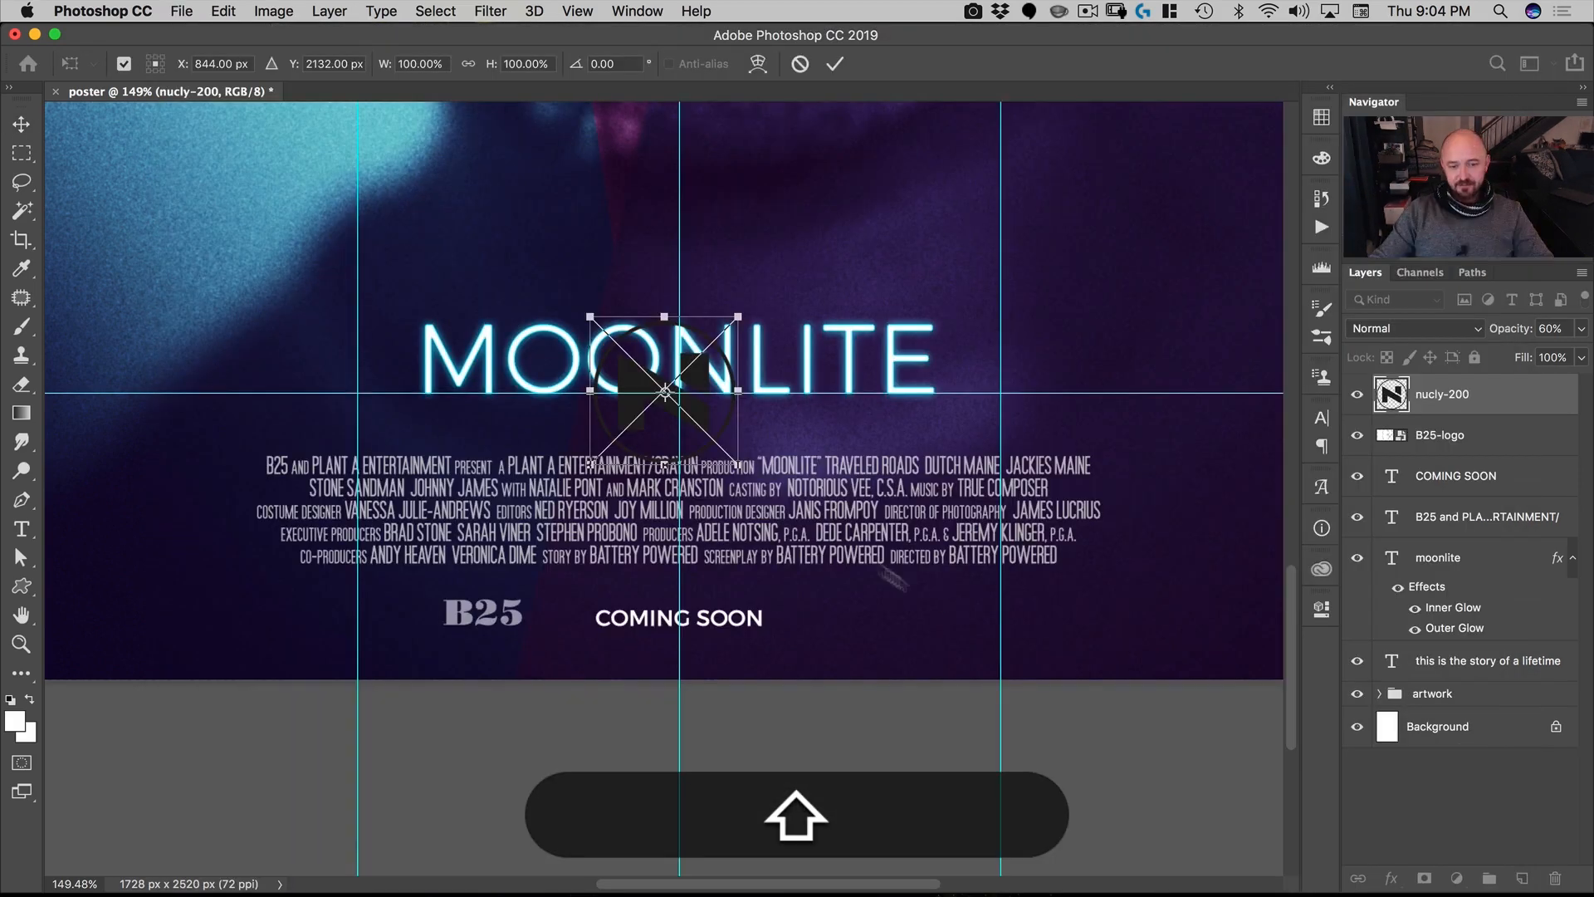
left_click_drag(739, 316, 891, 581)
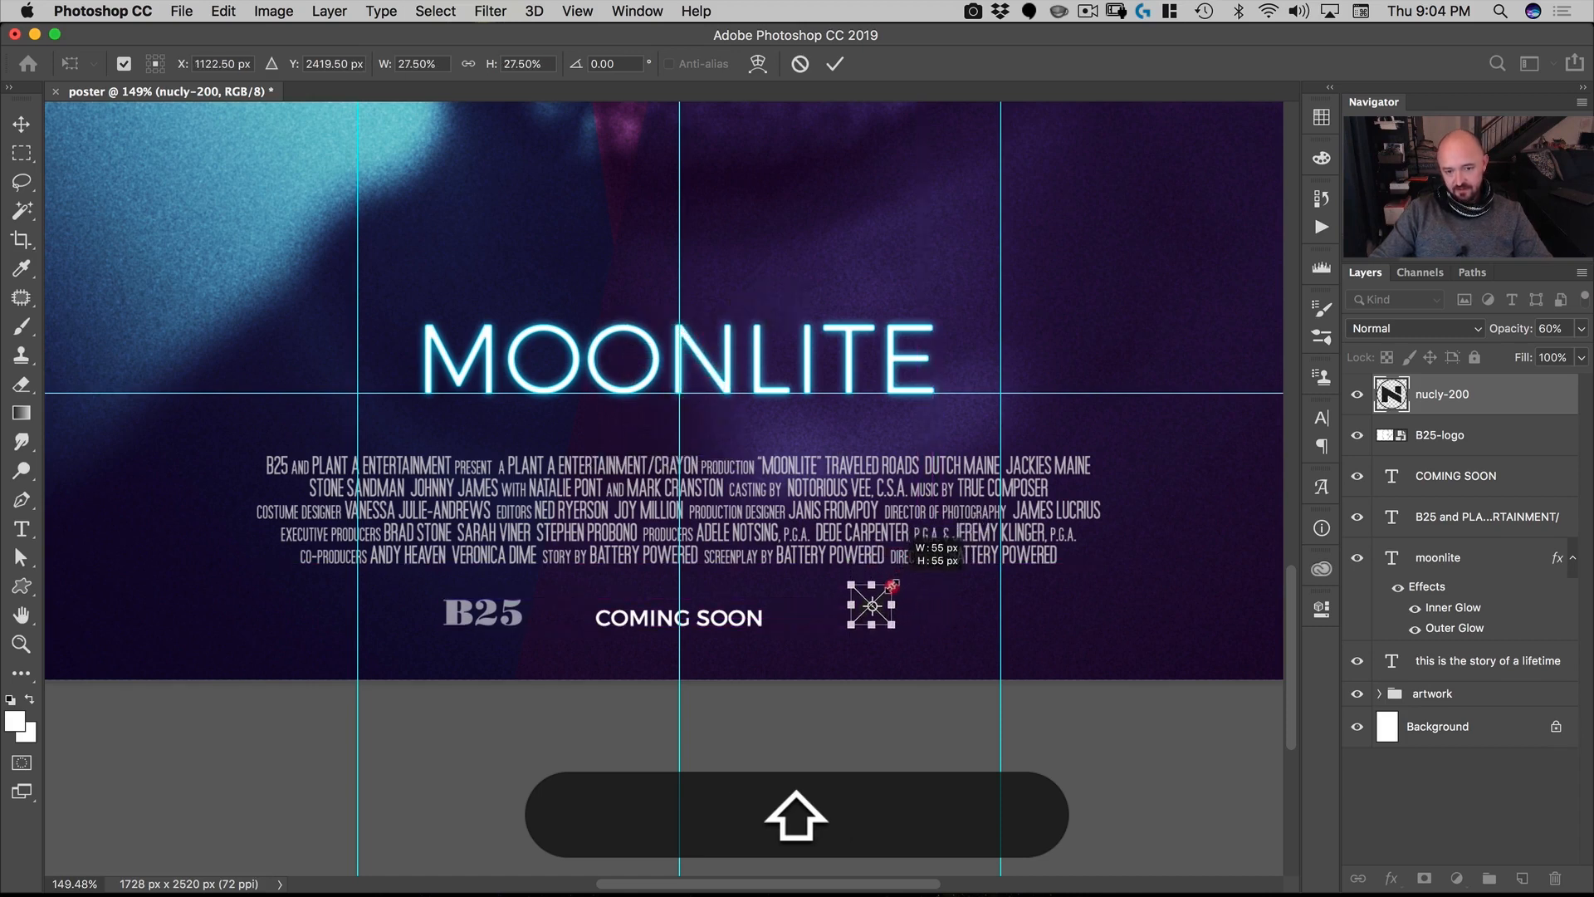
key("shift+Return")
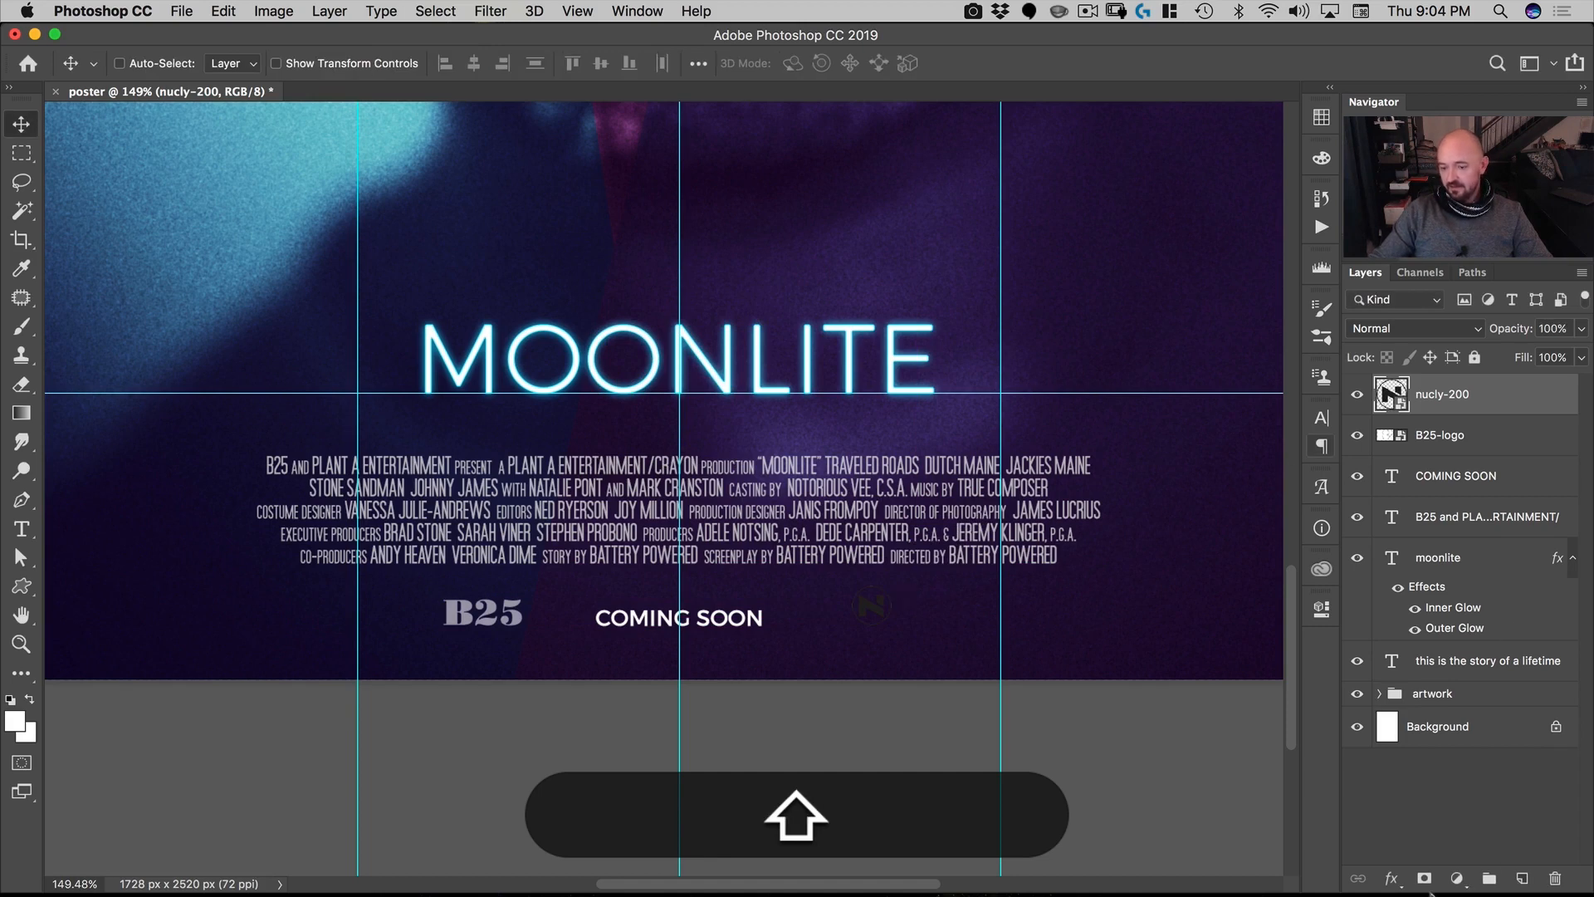
Step: Add a white (ffffff) Color Overlay to the nucly-200 logo layer and set the layer's opacity to 60%
left_click(1400, 878)
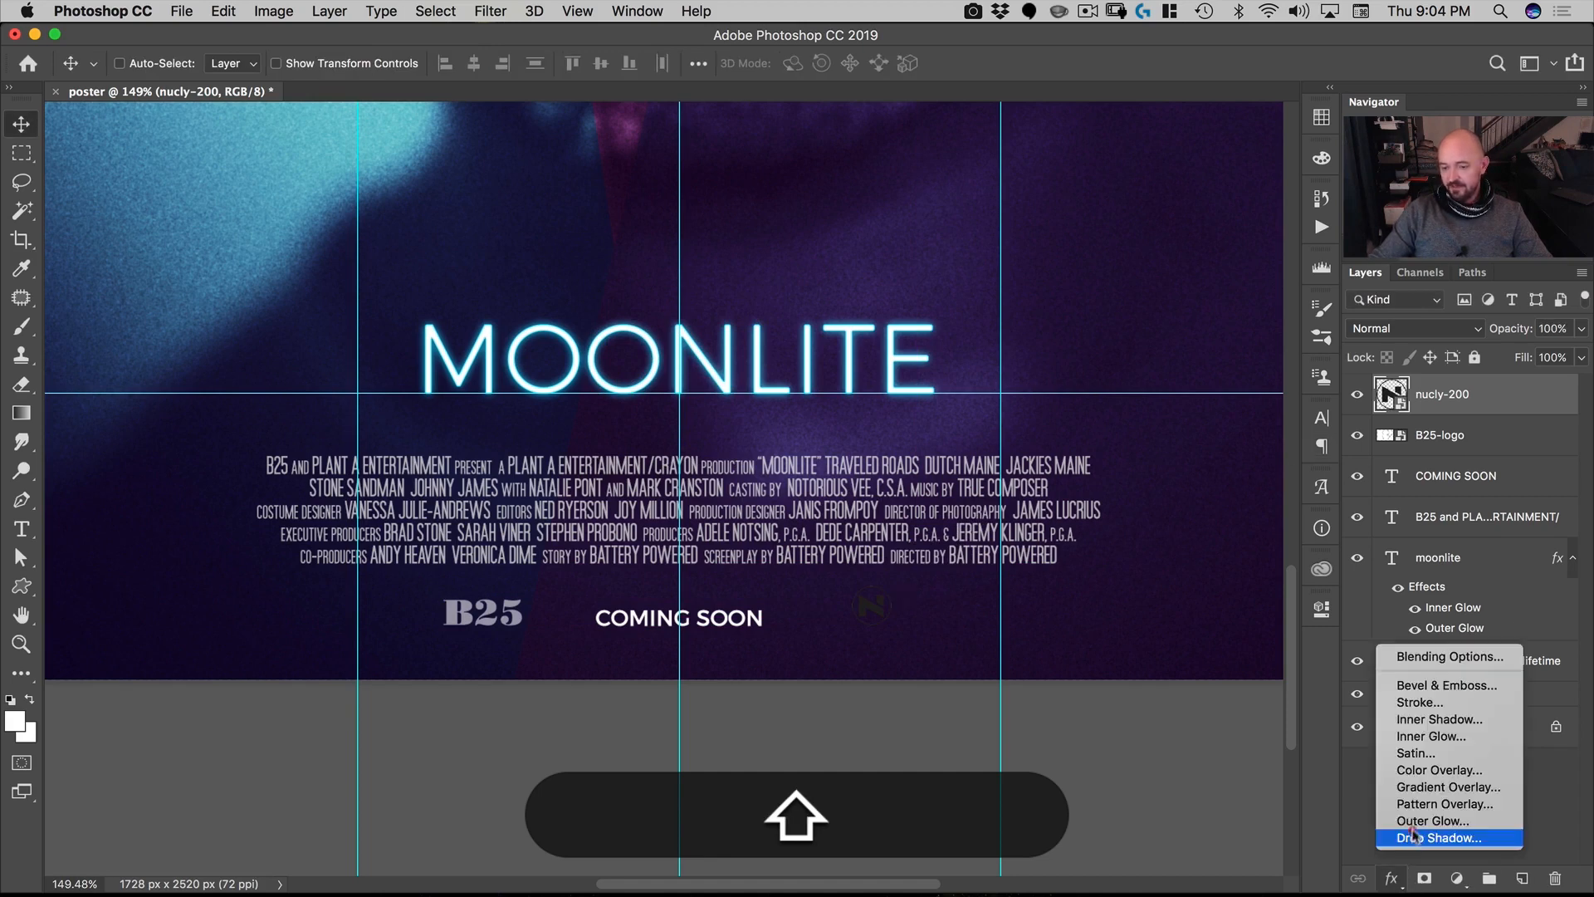
left_click(1428, 772)
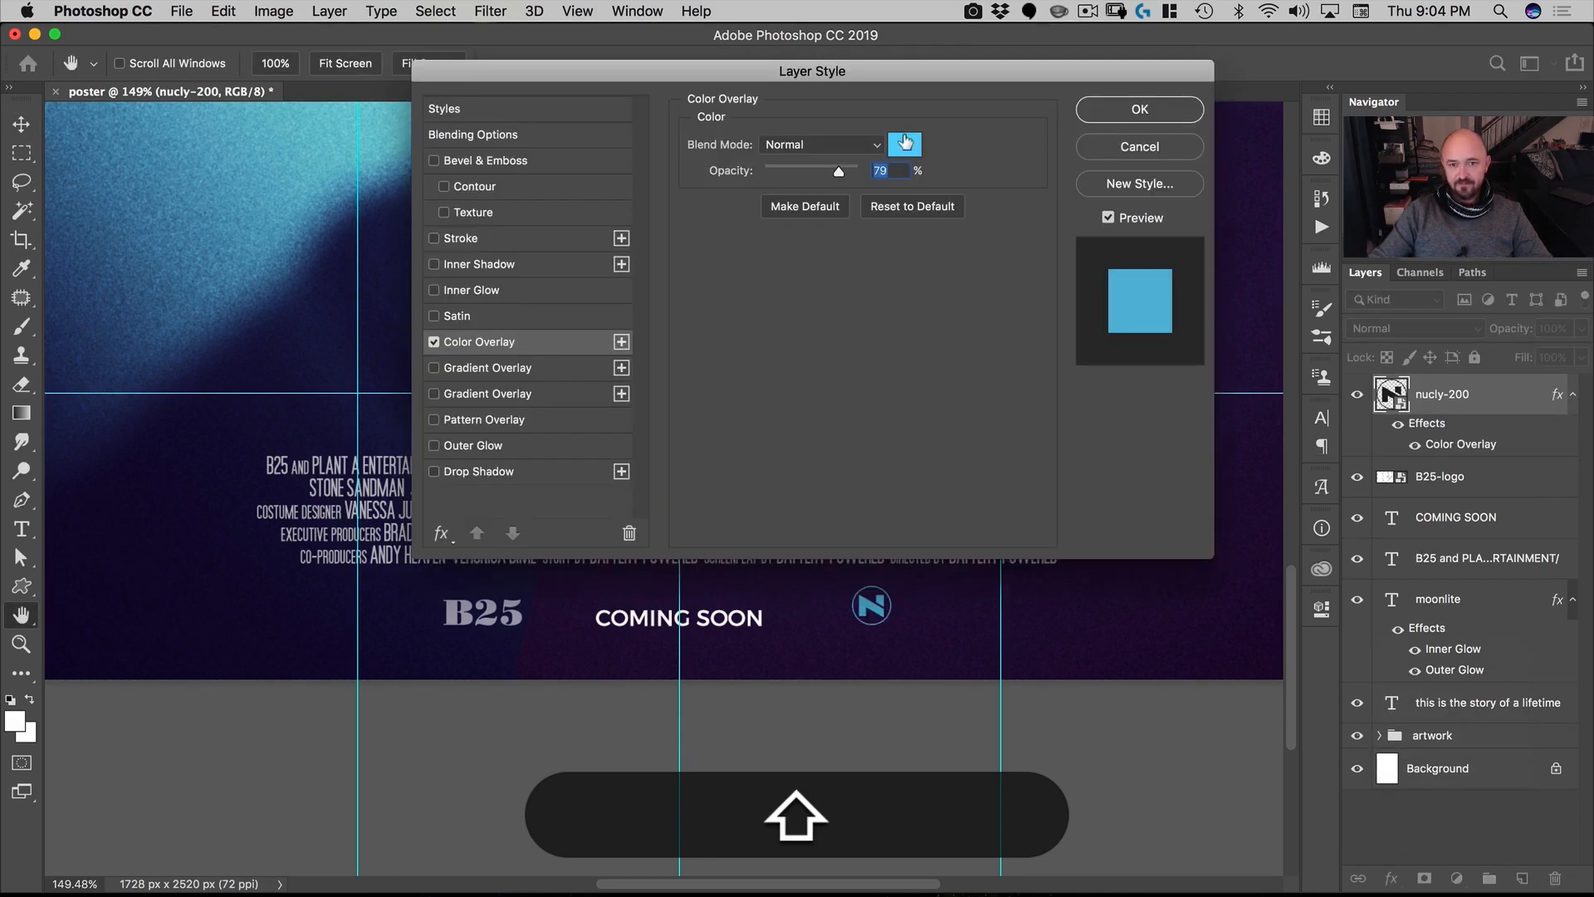
left_click(905, 143)
left_click_drag(786, 368, 548, 239)
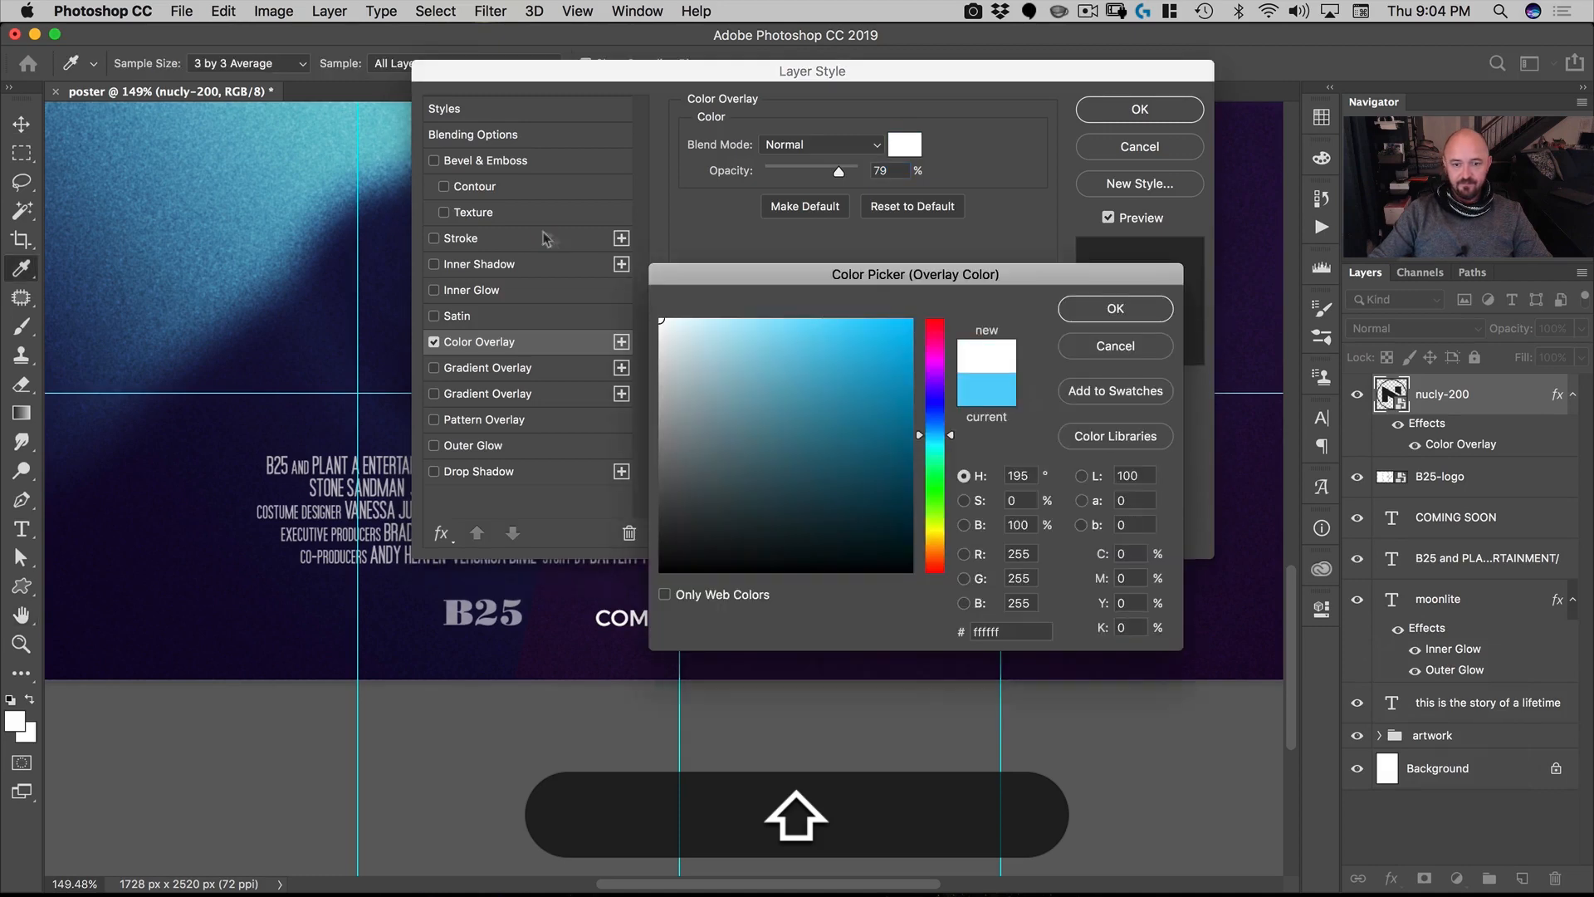
left_click(1115, 308)
left_click(1140, 109)
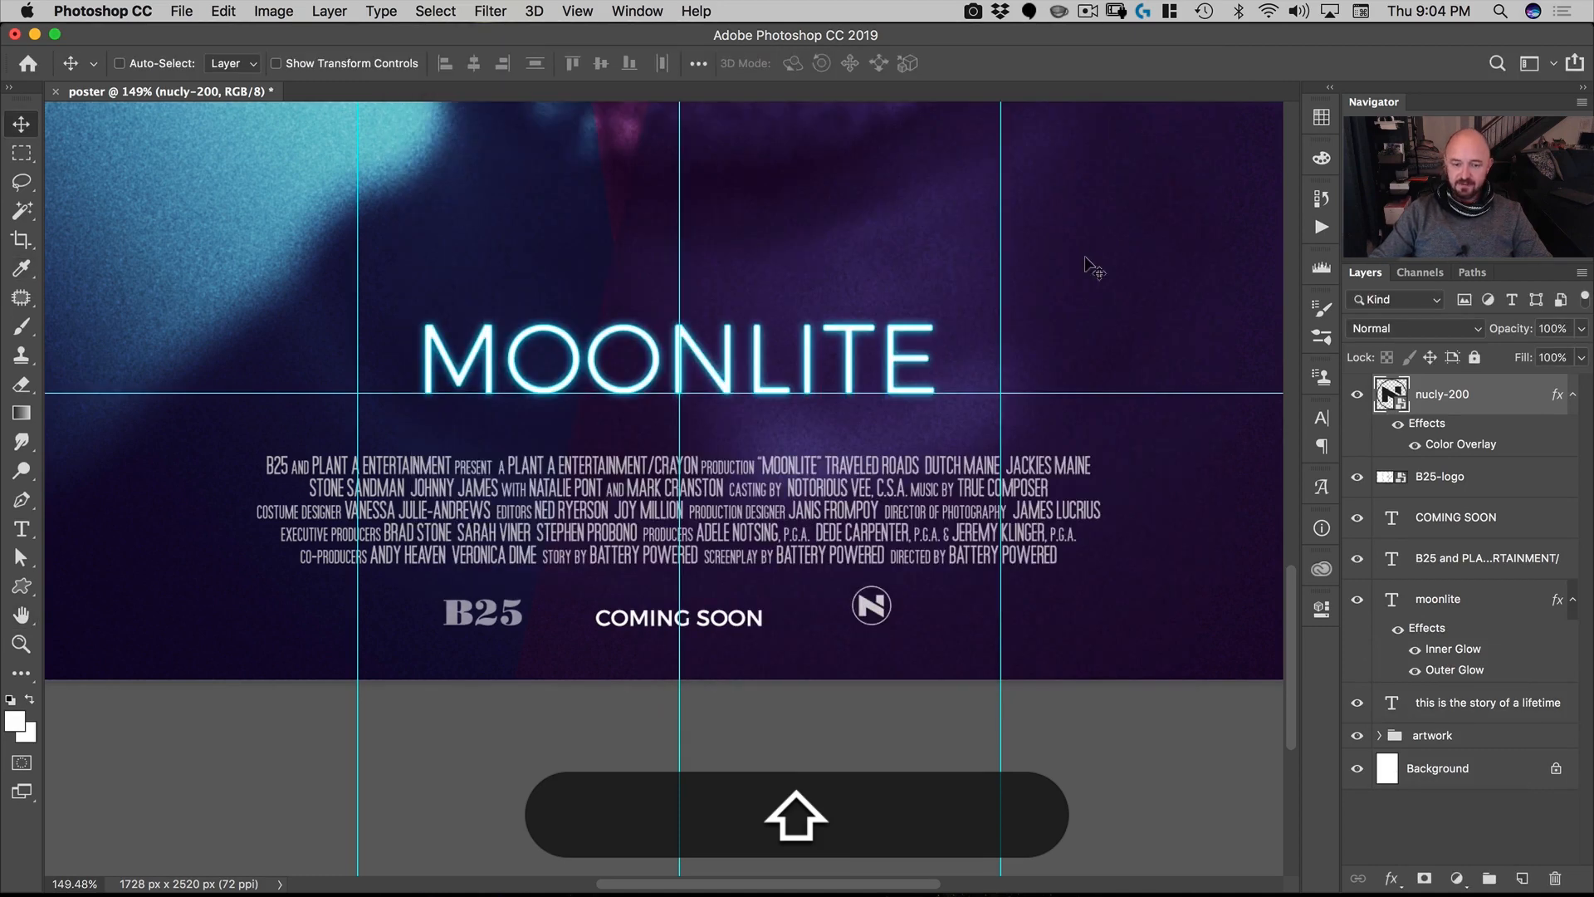
key("shift+6")
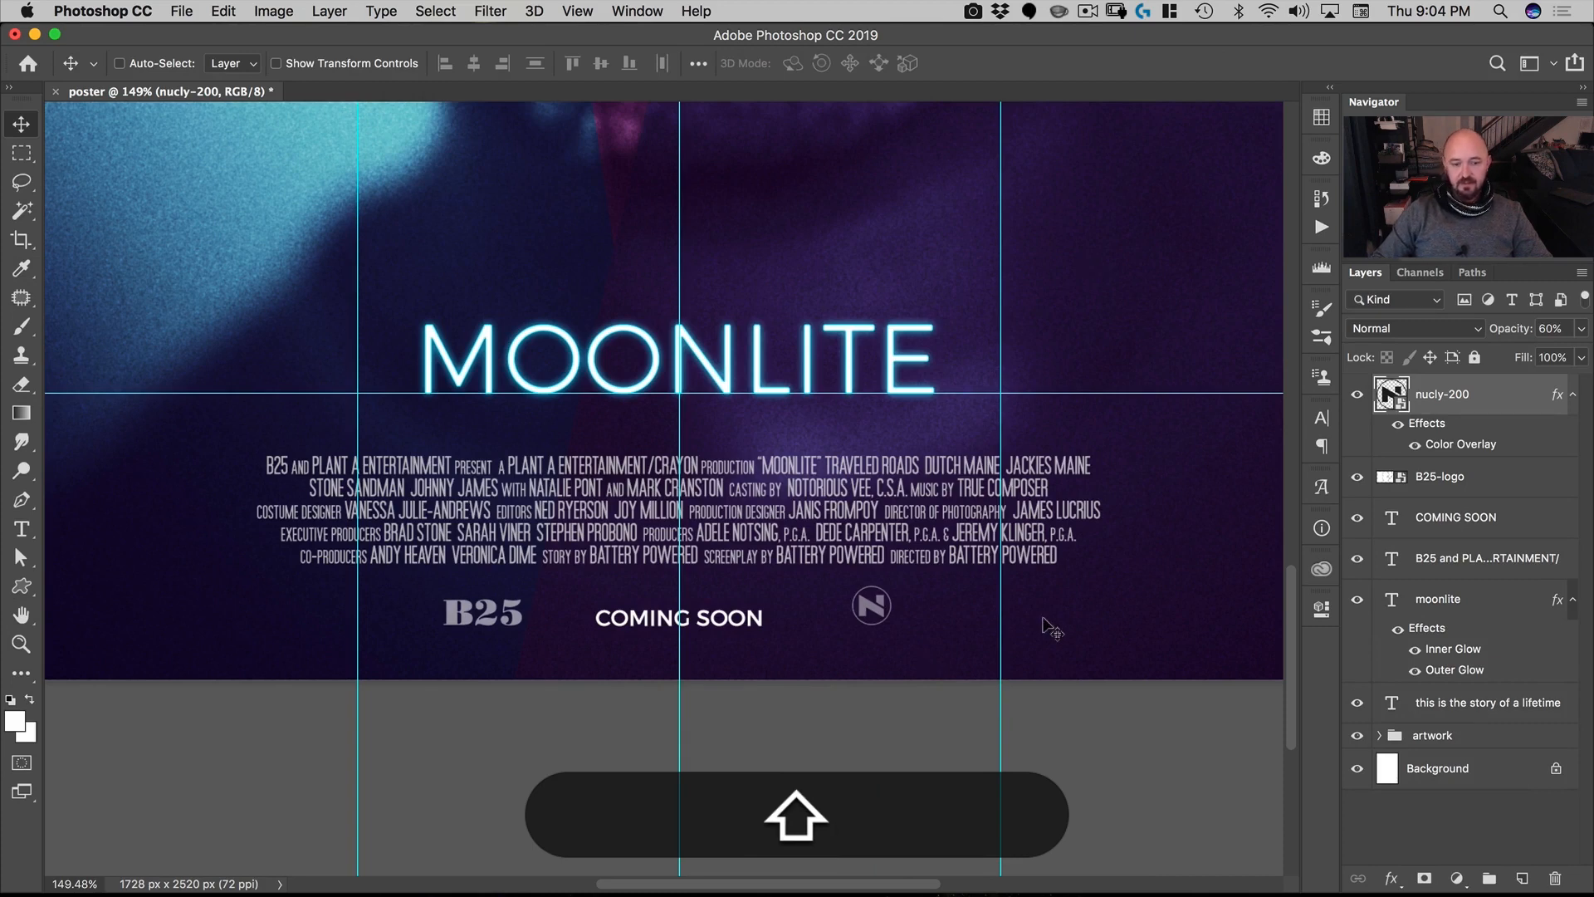
Step: Move the nucly-200 logo farther right and slightly down, in line with COMING SOON and spaced to balance the B25 logo
key("shift+Down")
key("shift+Right")
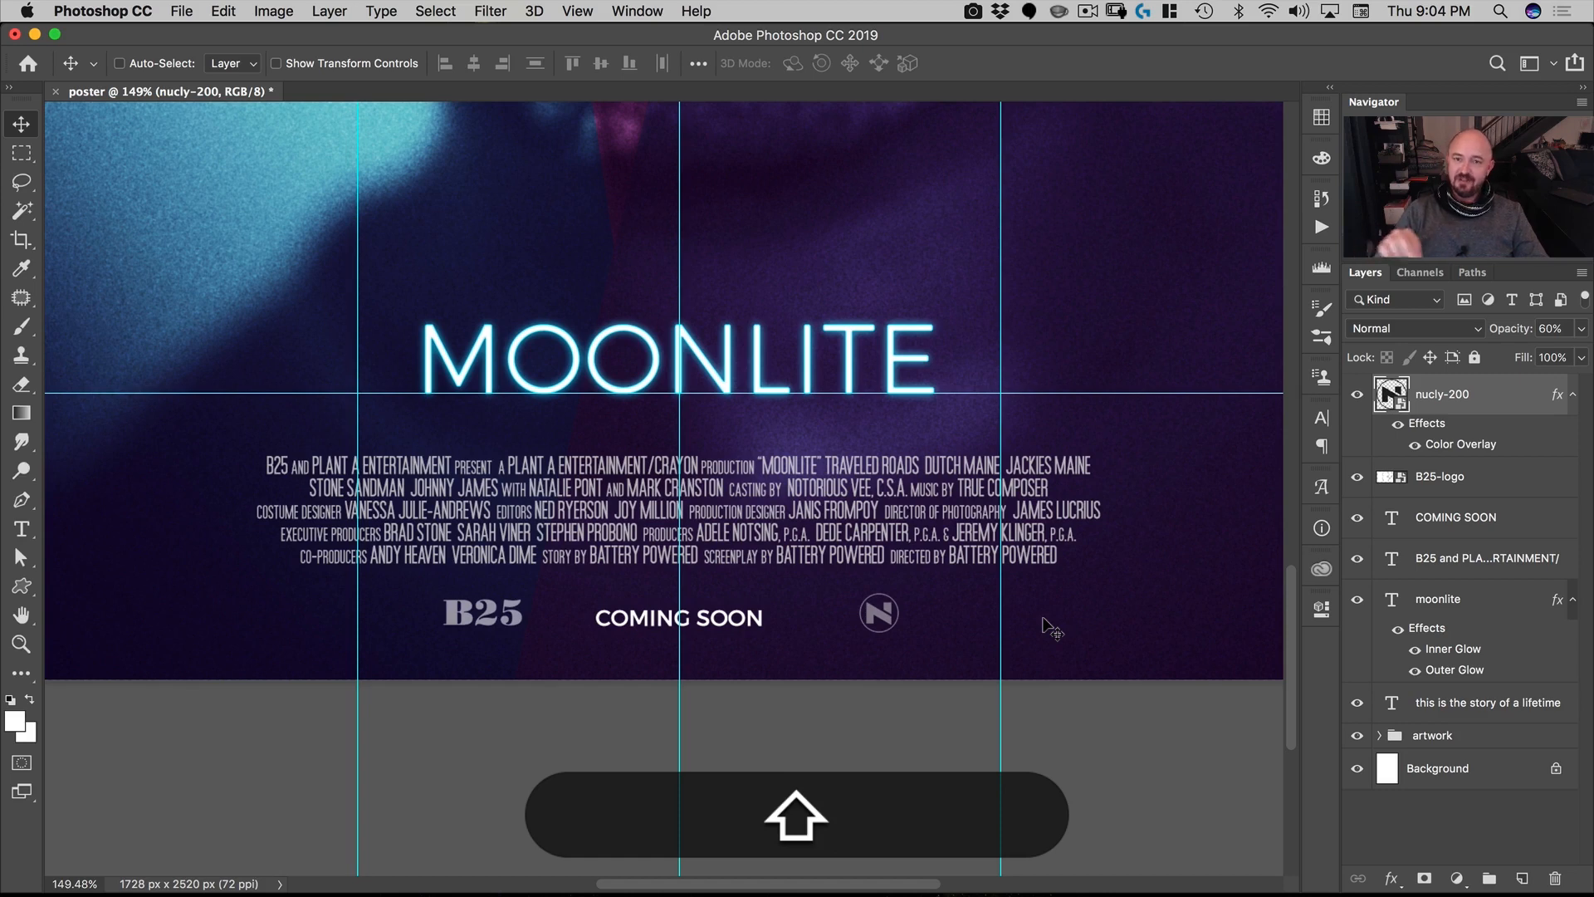
key("shift+Right")
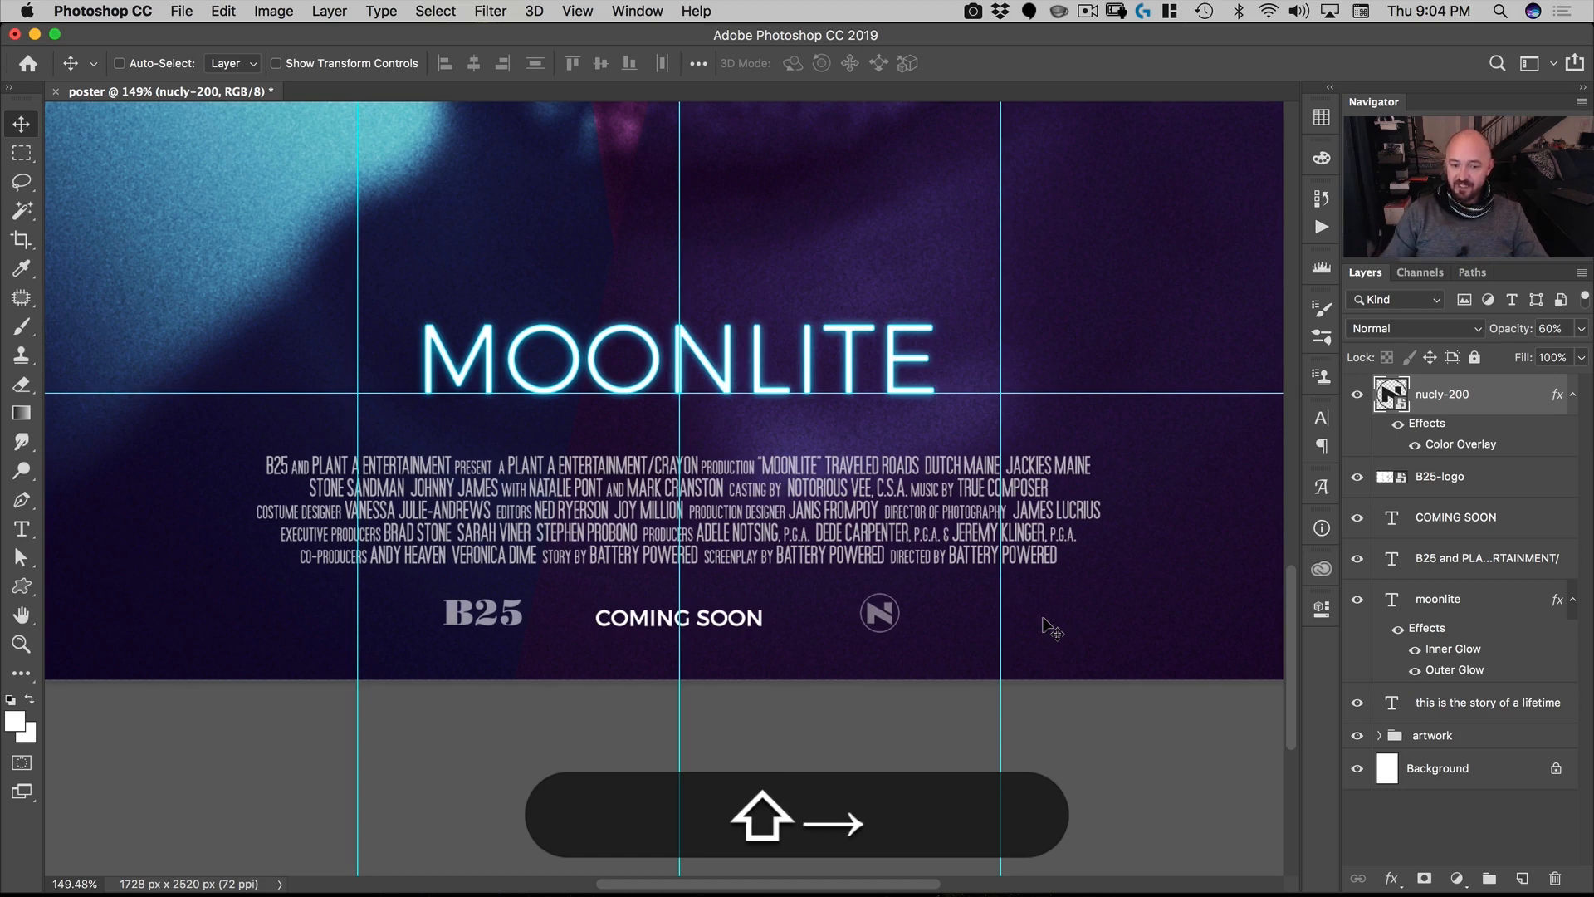
key("shift+Right")
key("shift+Left")
key("shift+Right")
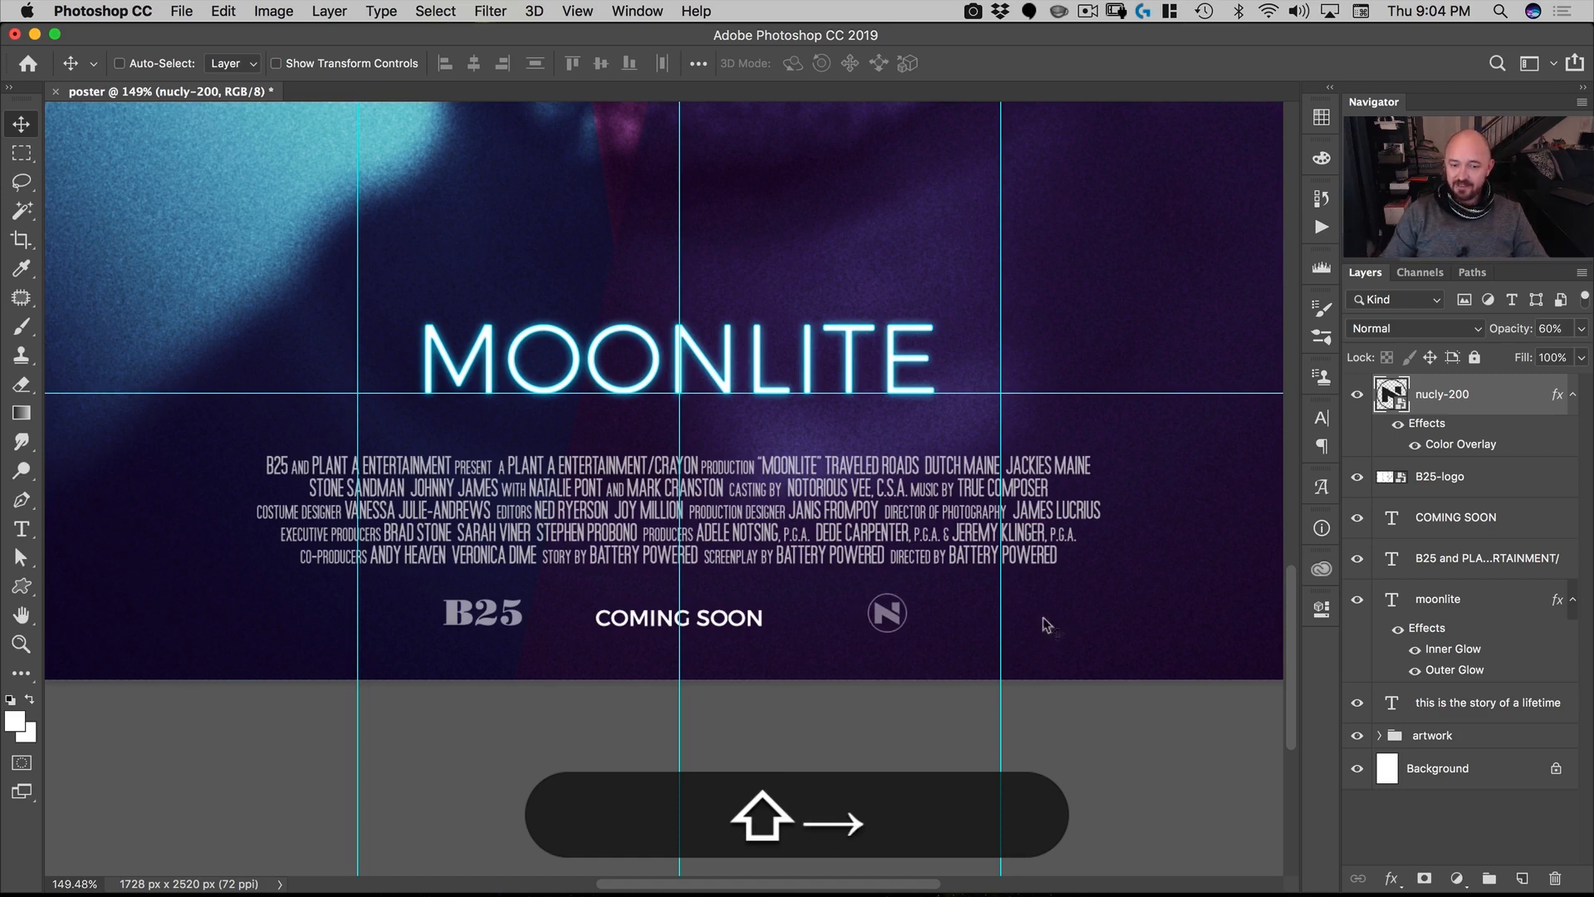
key("shift+Left")
key("shift+Right")
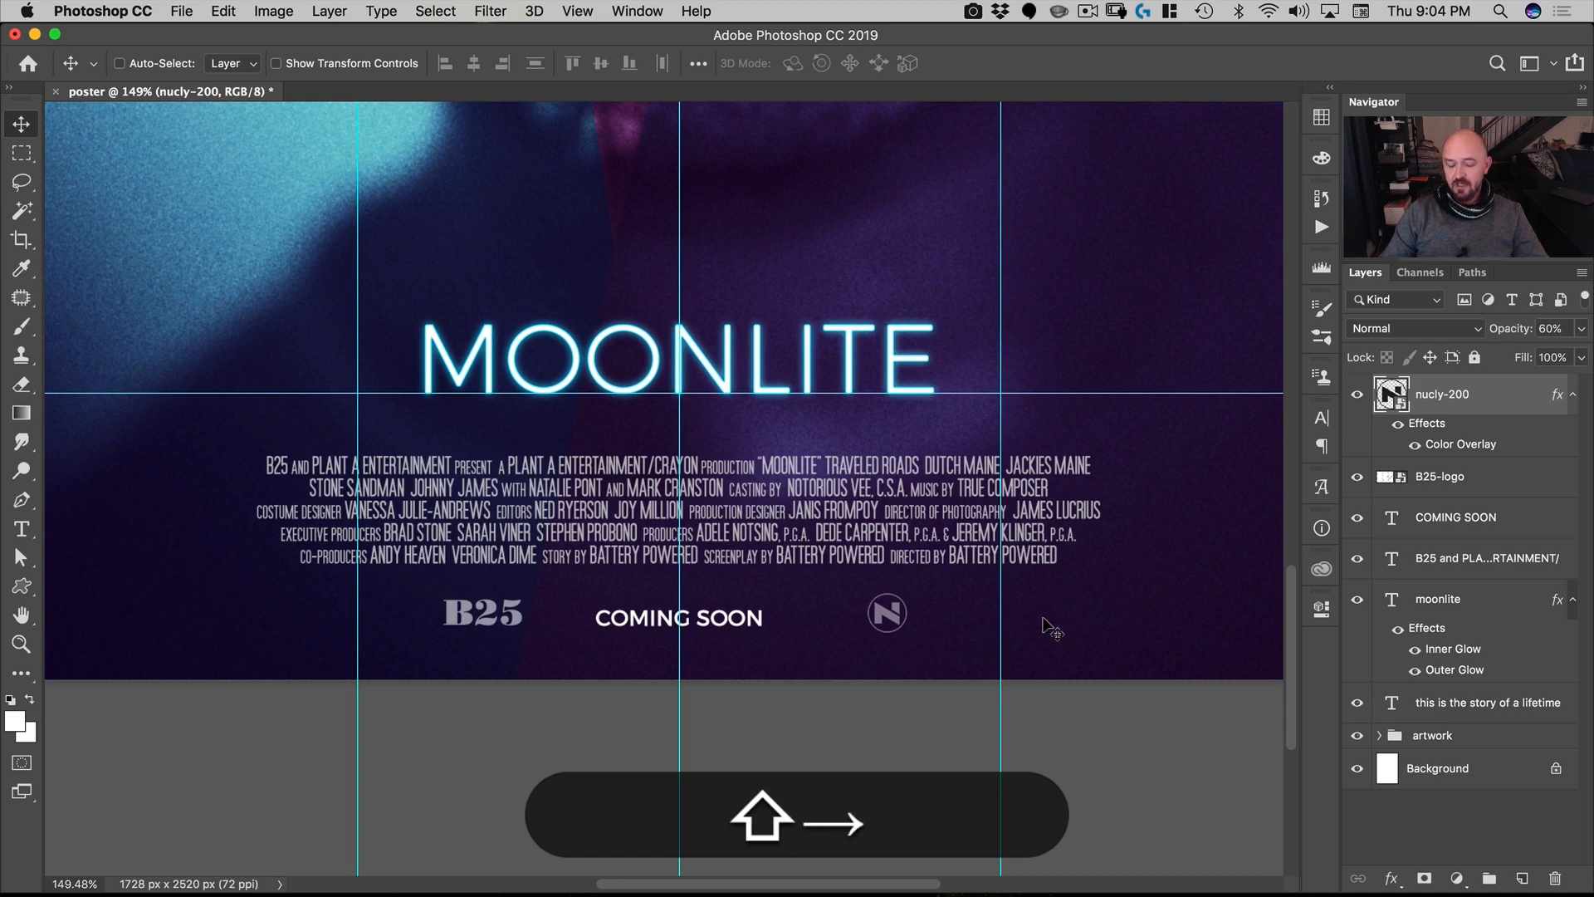
key("shift+Down")
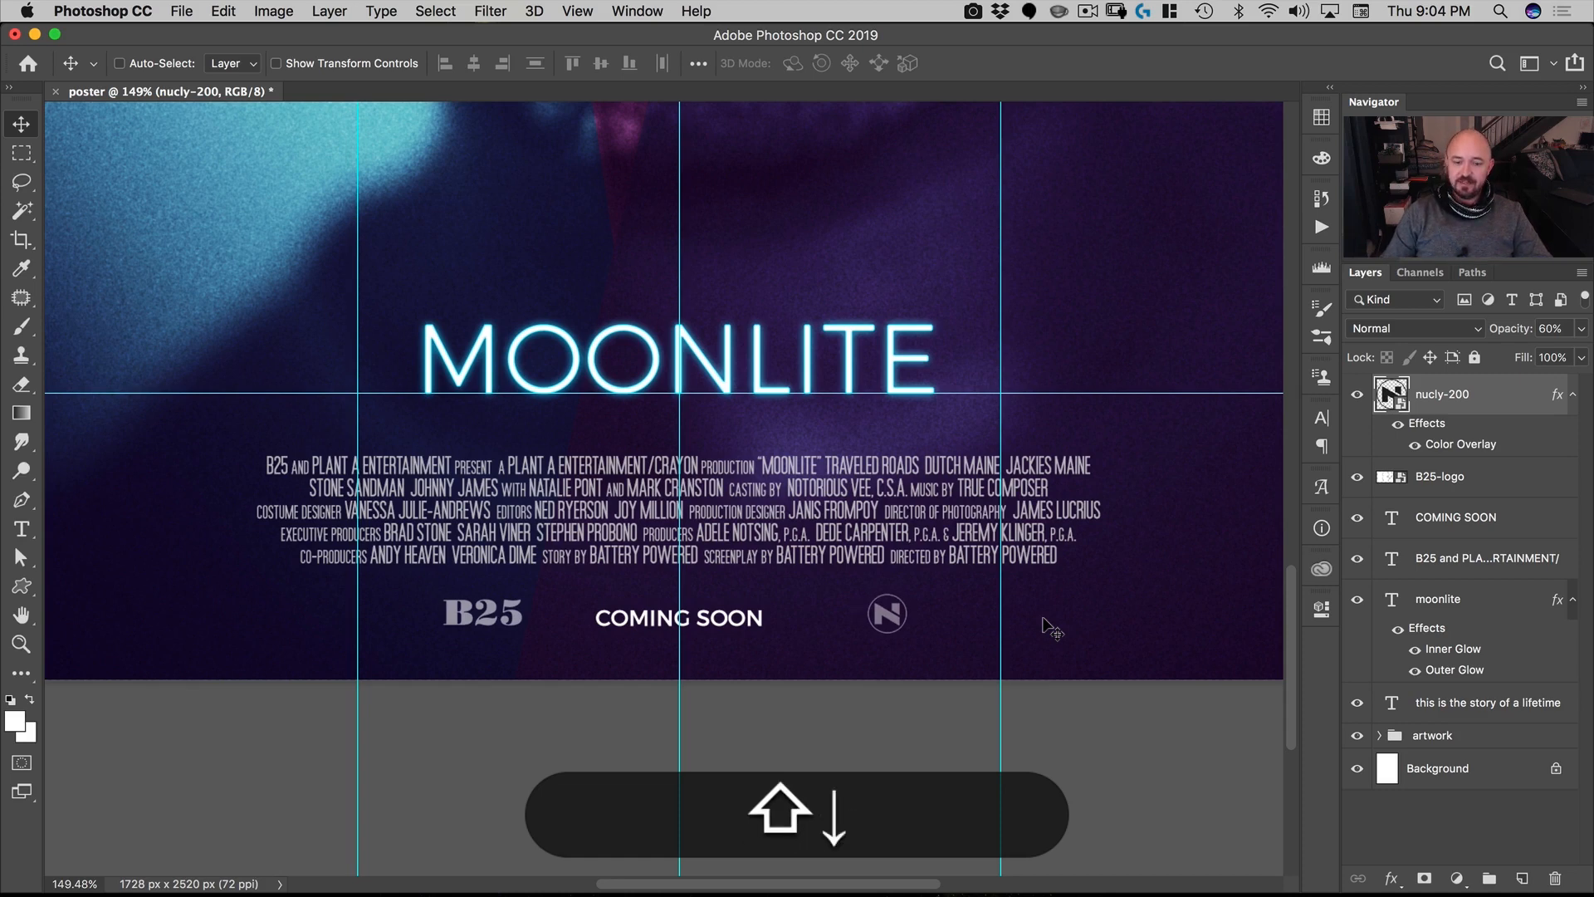
mouse_move(910, 627)
left_mouse_down()
mouse_move(948, 584)
mouse_move(922, 623)
left_mouse_up()
key("shift+Up")
key("shift+Left")
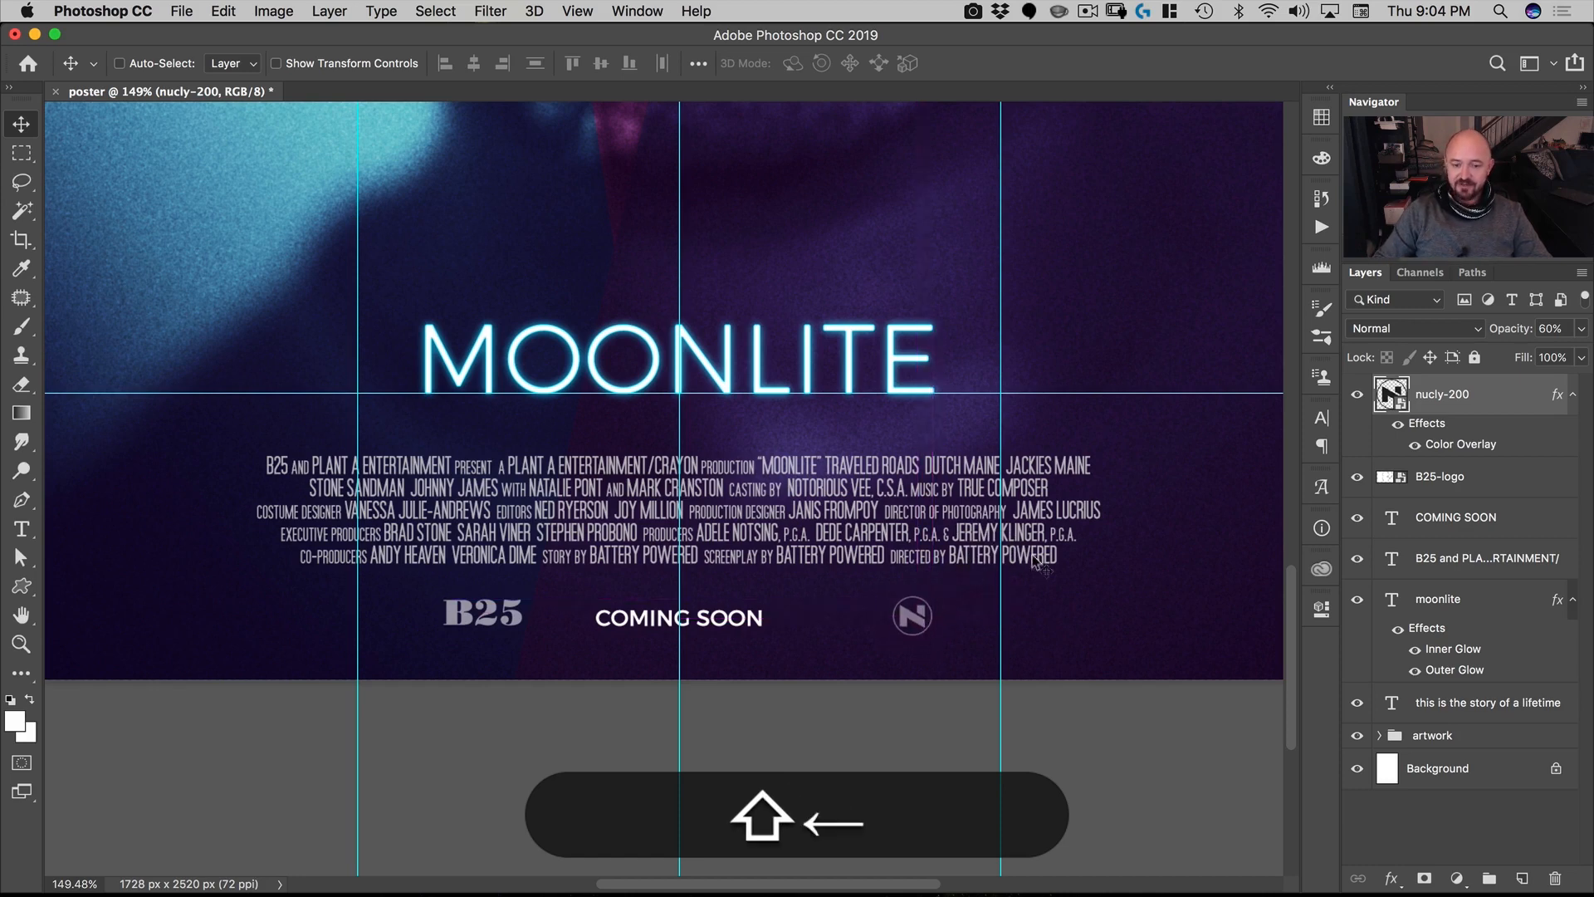
key("shift+Right")
key("shift+Down")
key("shift+Up")
key("shift+Left")
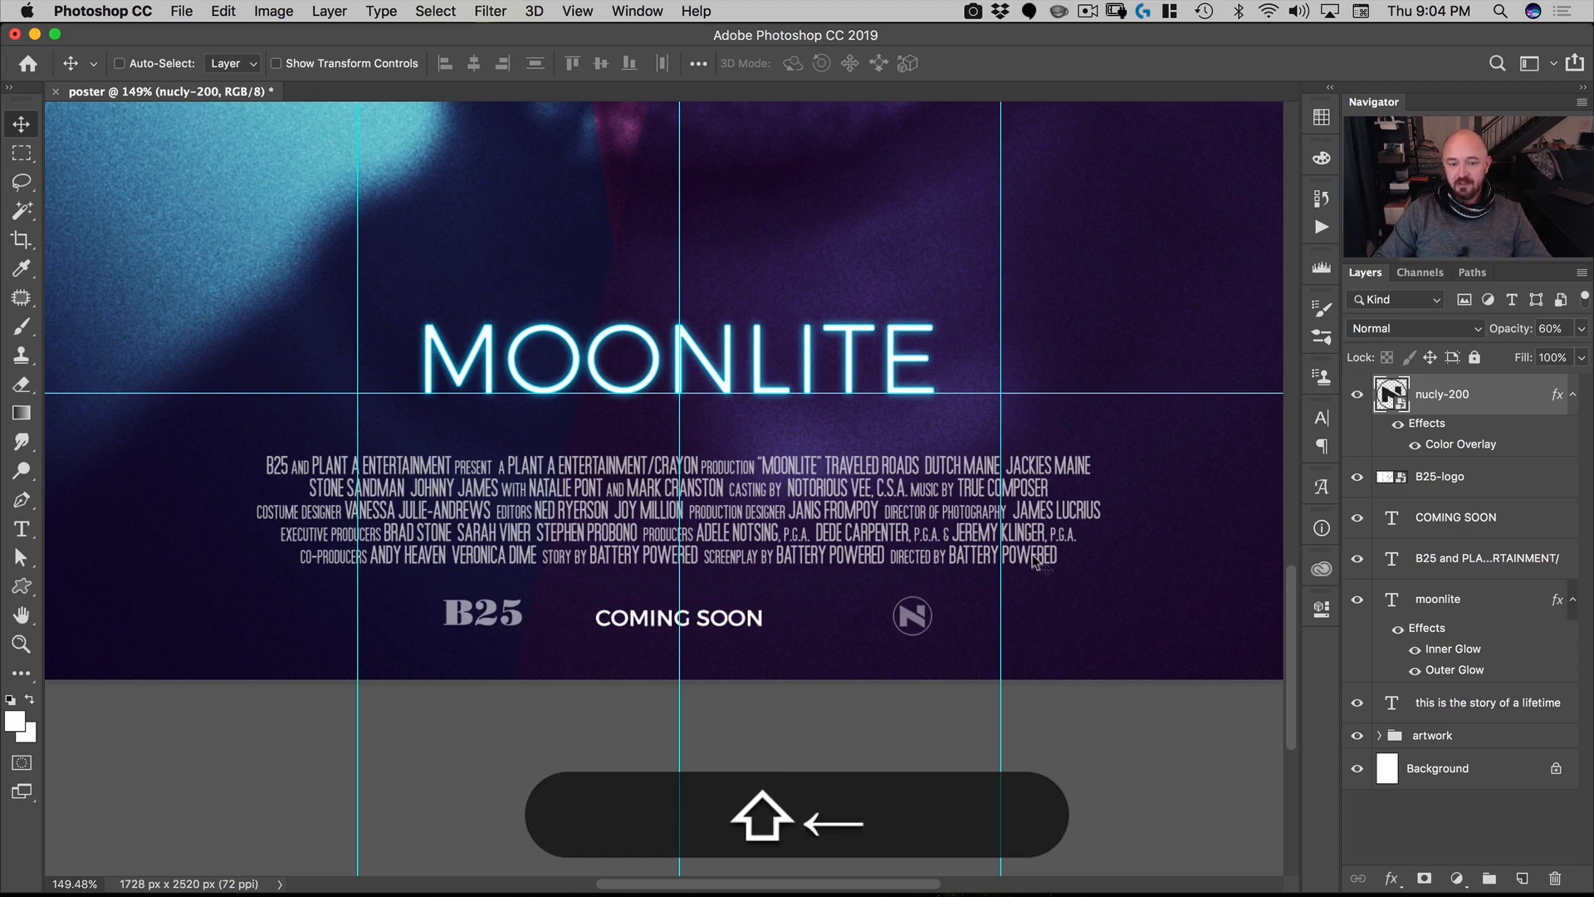
key("shift+Right")
key("shift+Up")
key("shift+Down")
key("shift+Up")
key("shift+Down")
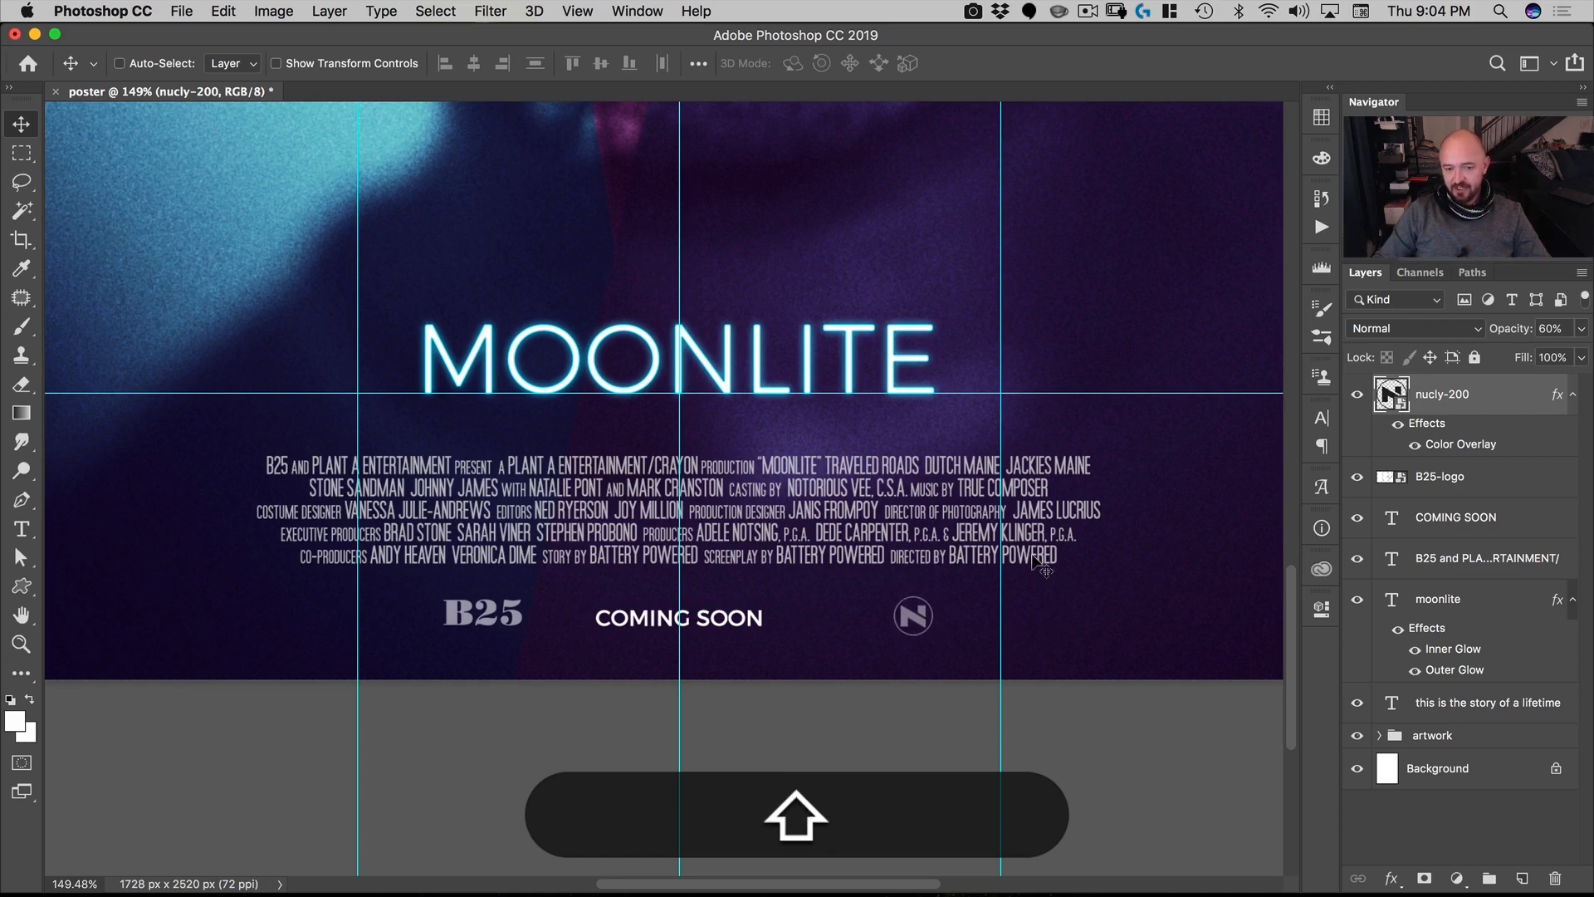
key("shift+Up")
key("shift+Down")
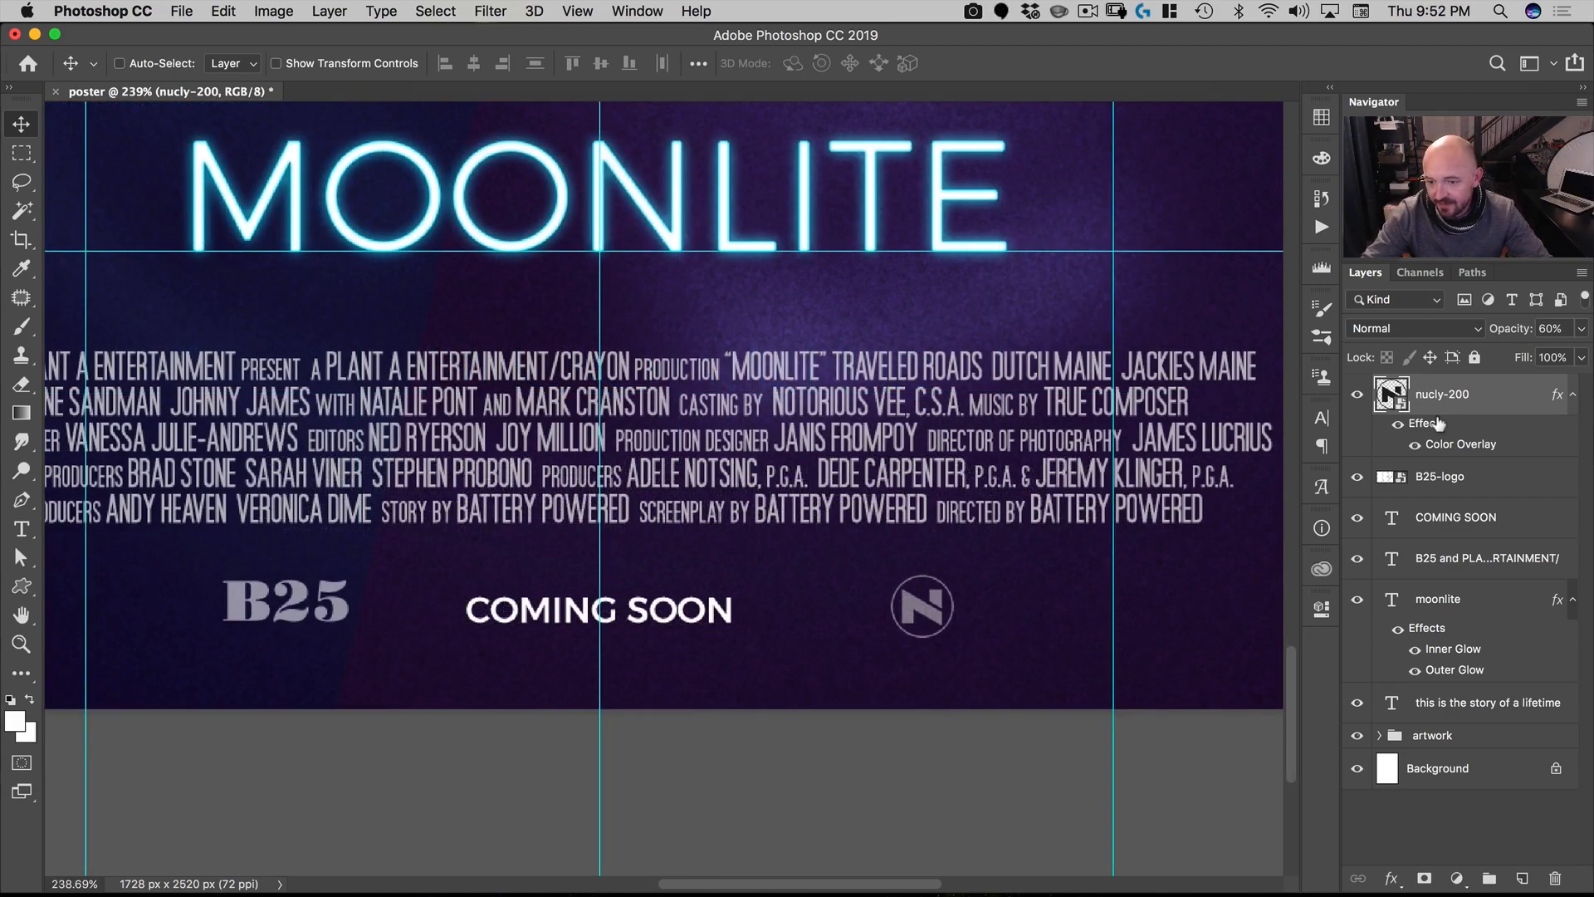
Step: Group all layers from nucly-200 down to the tagline text and name the group titling
left_click(1450, 706, "shift")
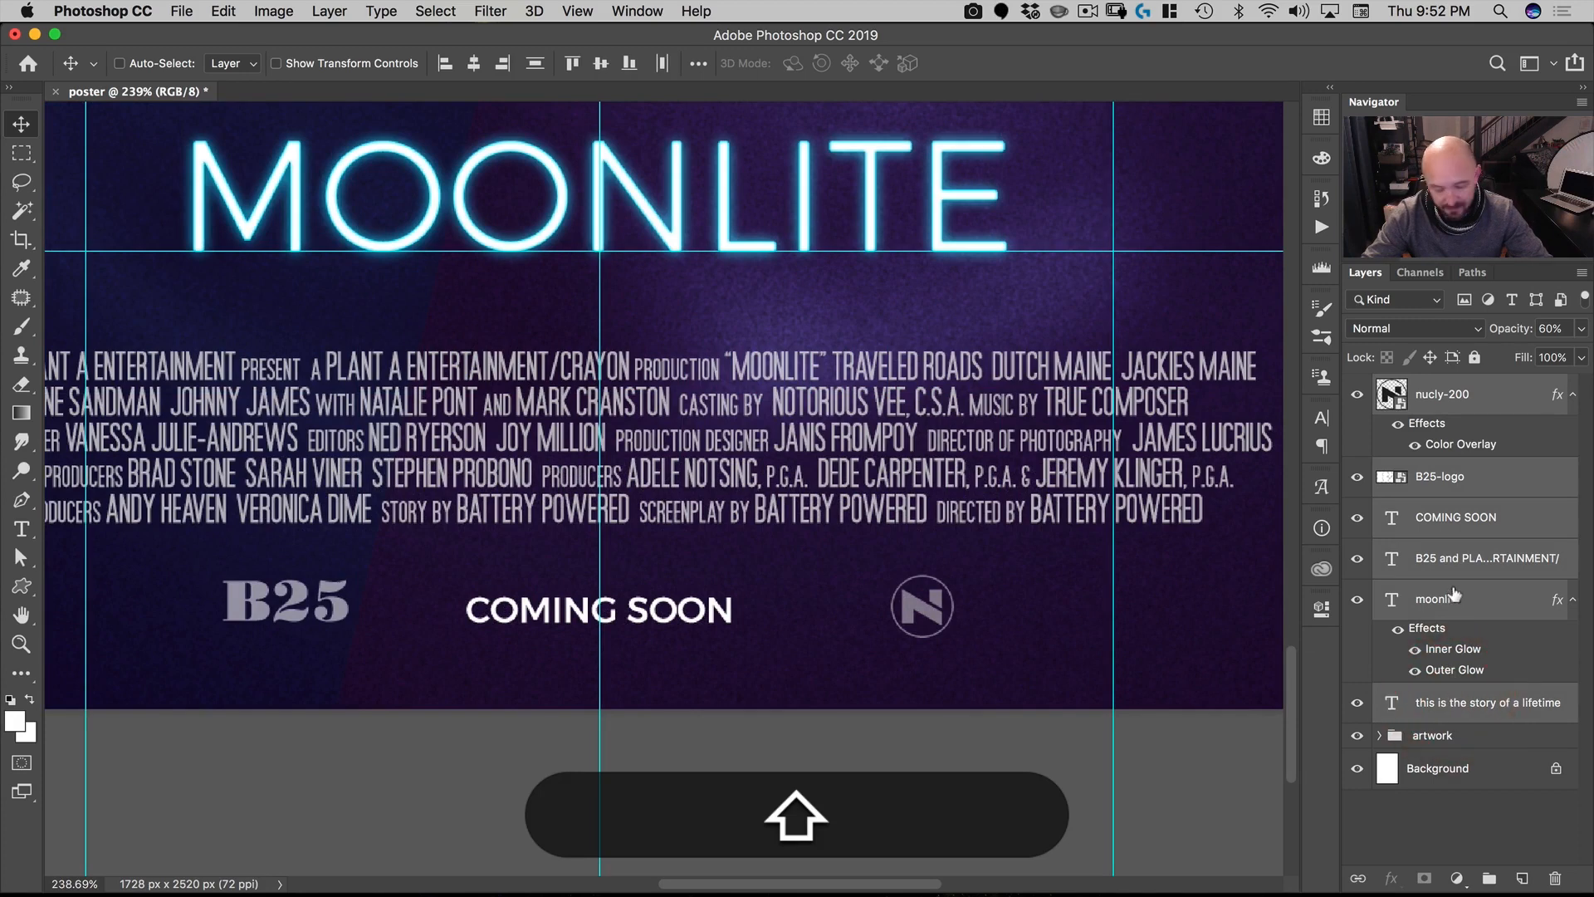
key("super+g")
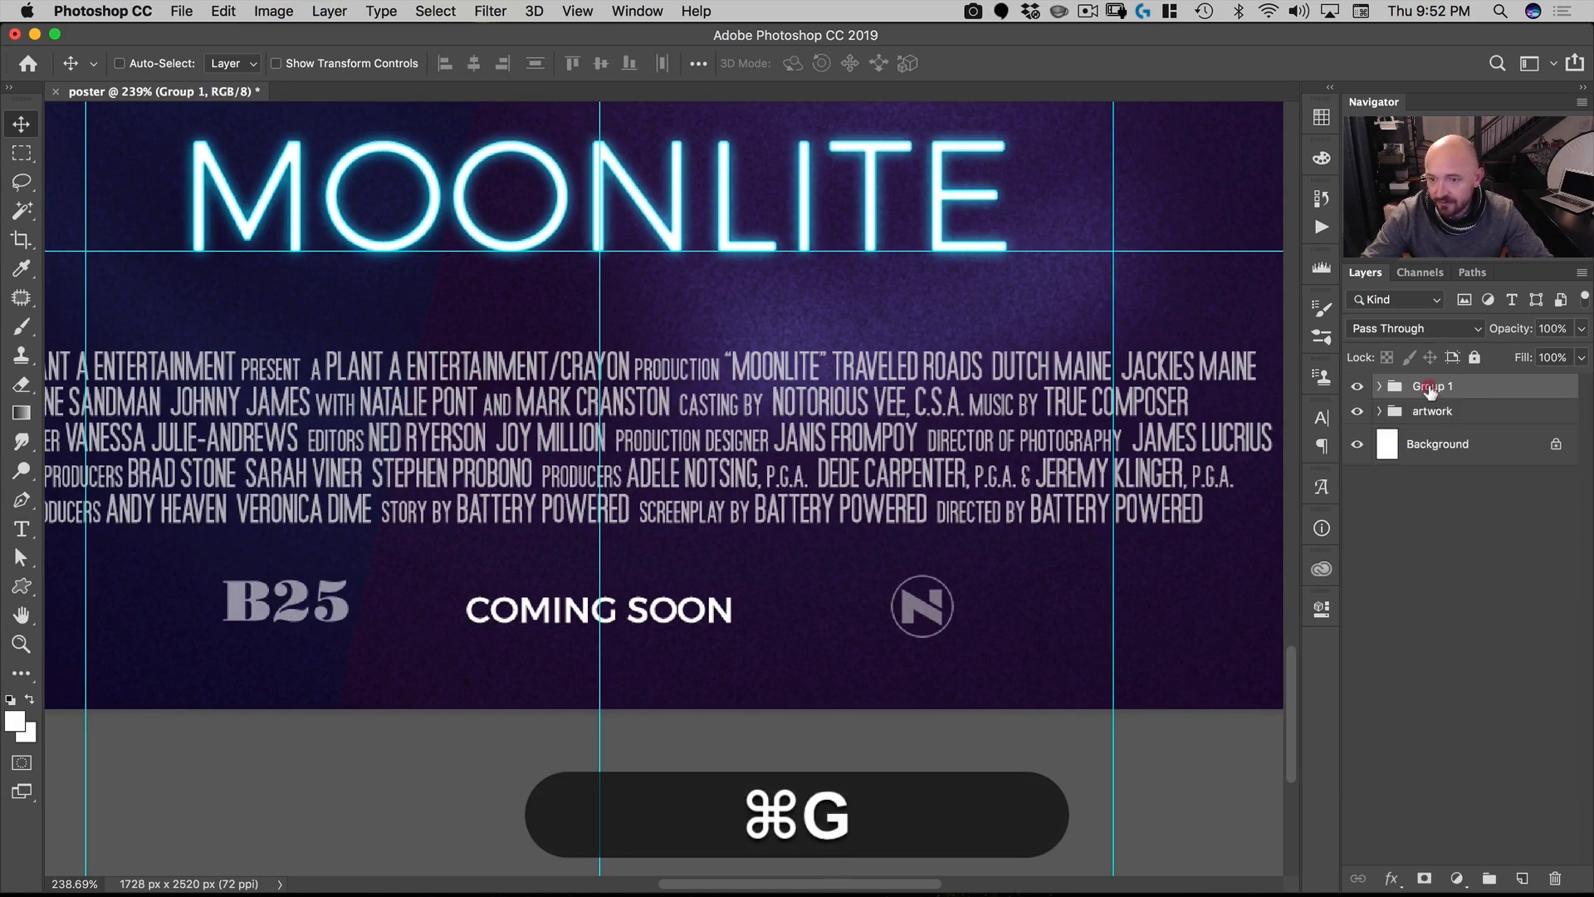
double_click(1429, 387)
type("titl")
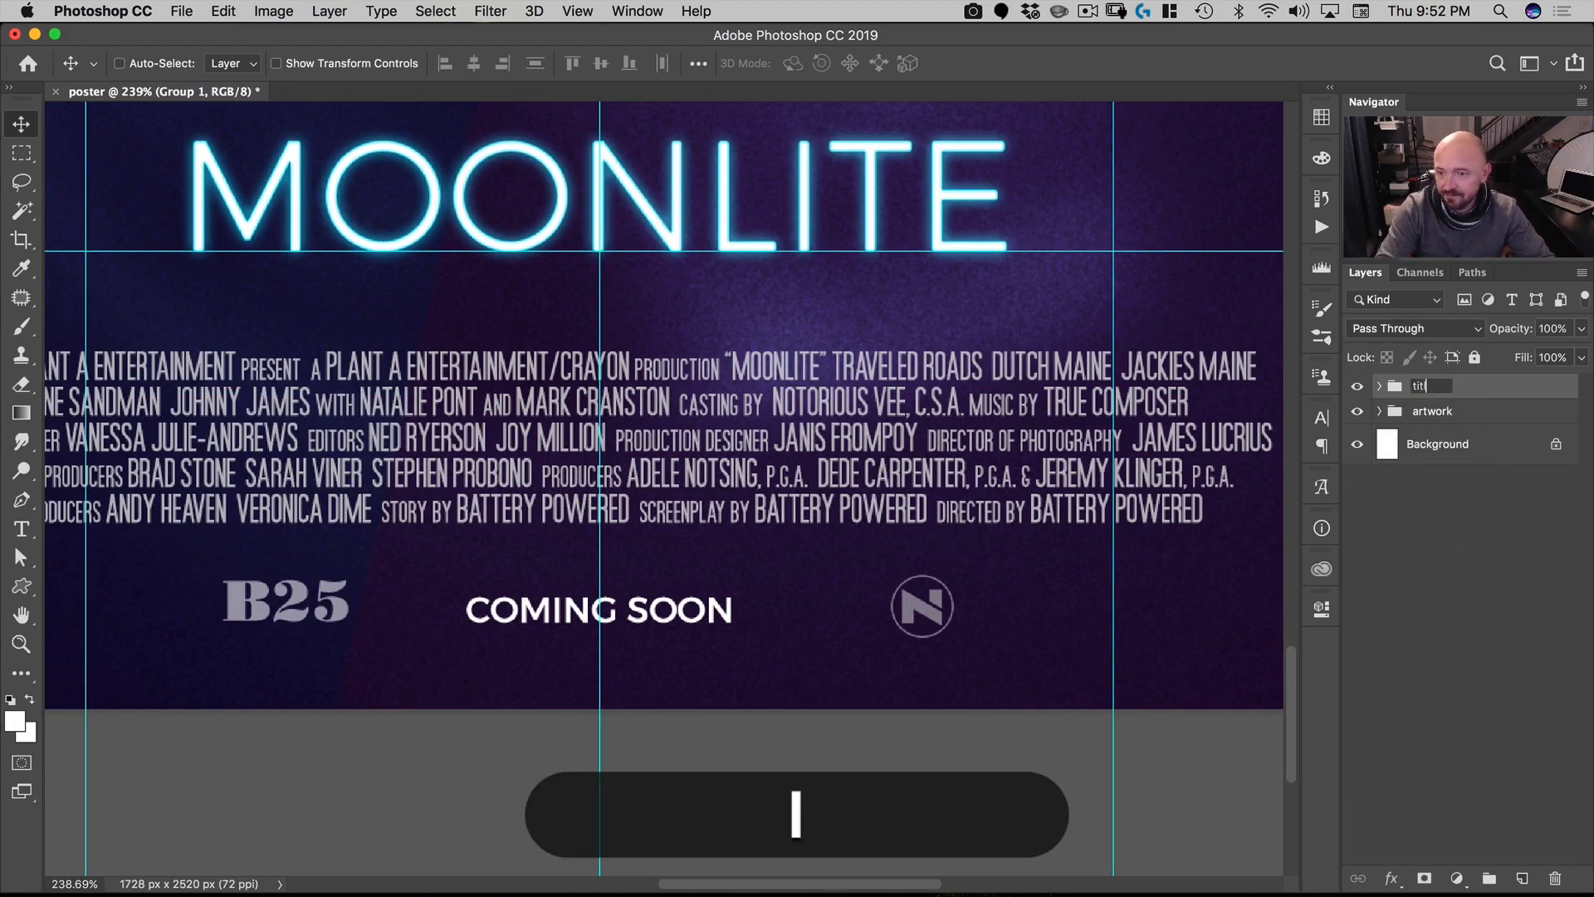
type("ing")
key("Return")
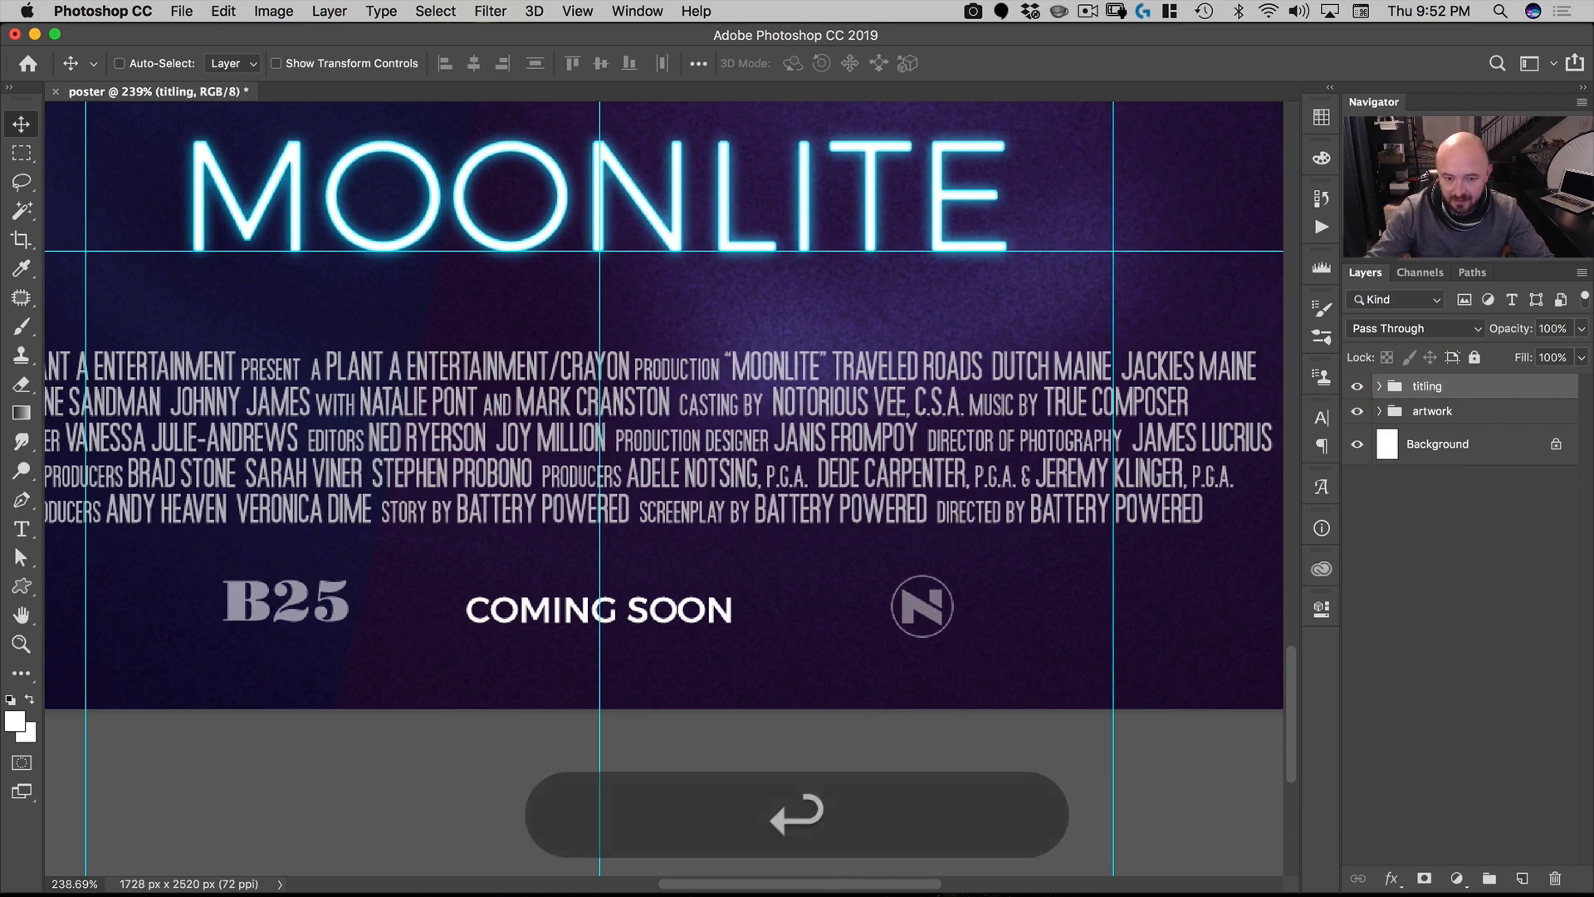
Step: Hide the guides and fit the whole poster in view
key("super")
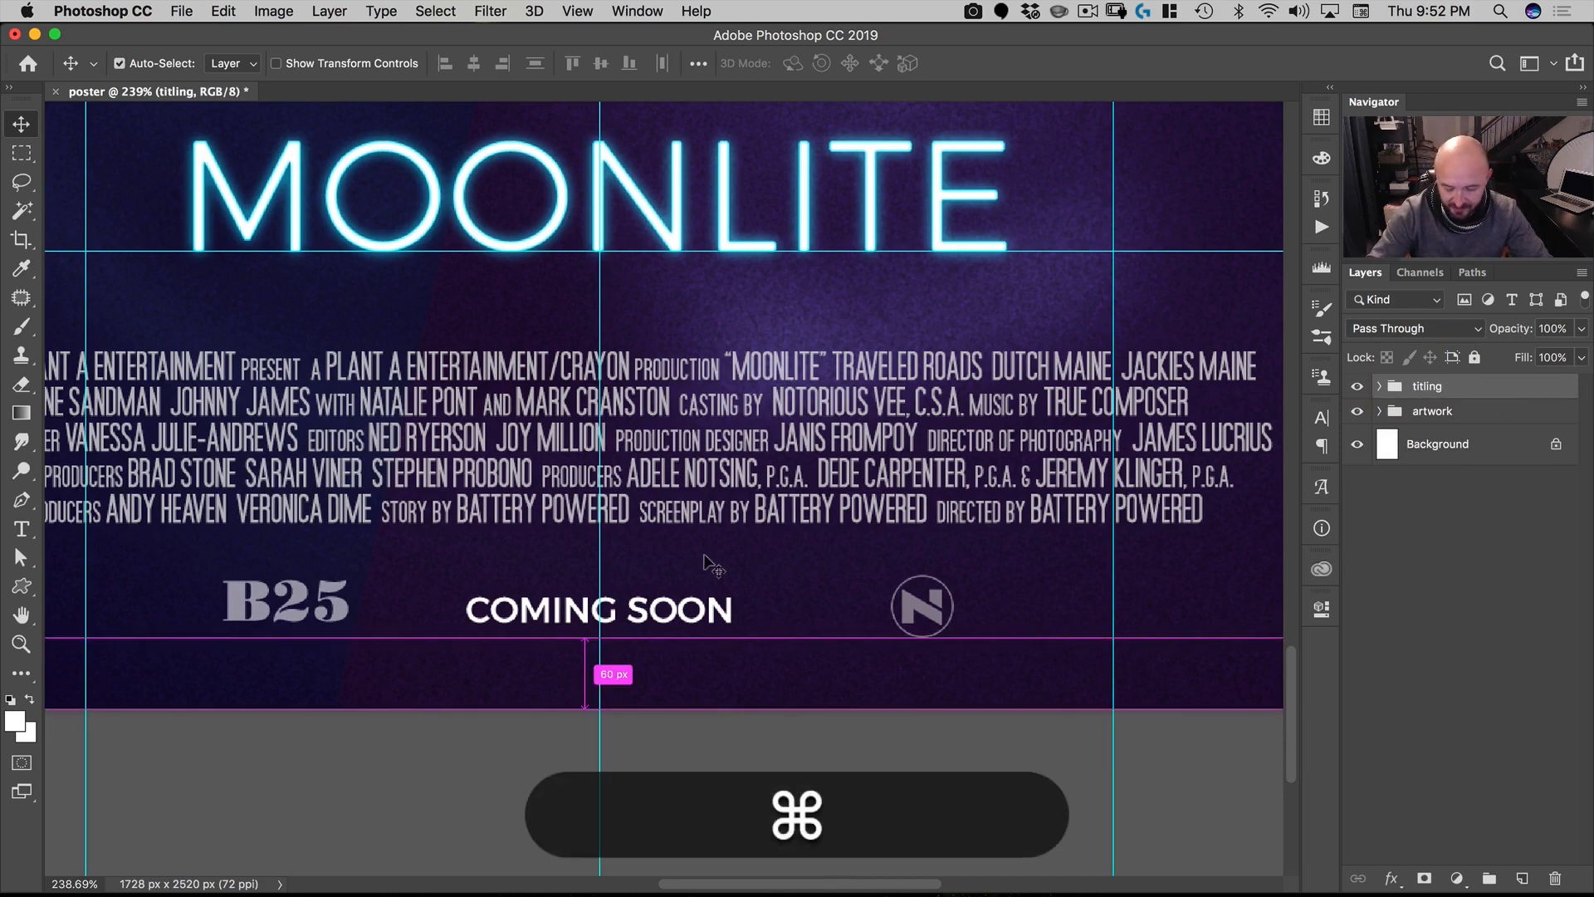
key("super+semicolon")
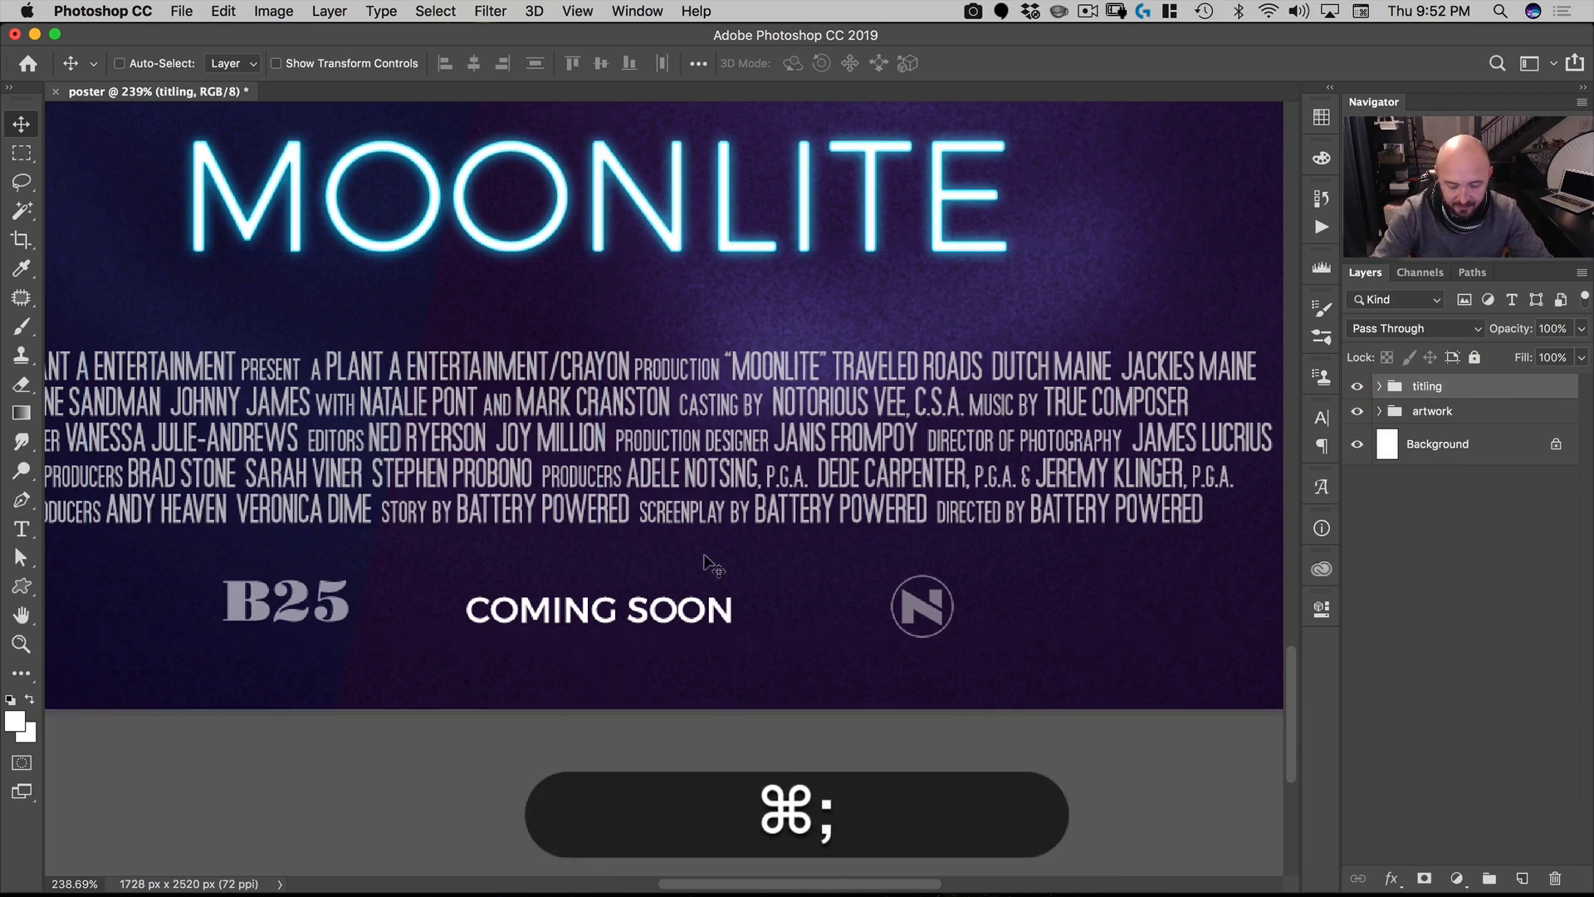
key("super+0")
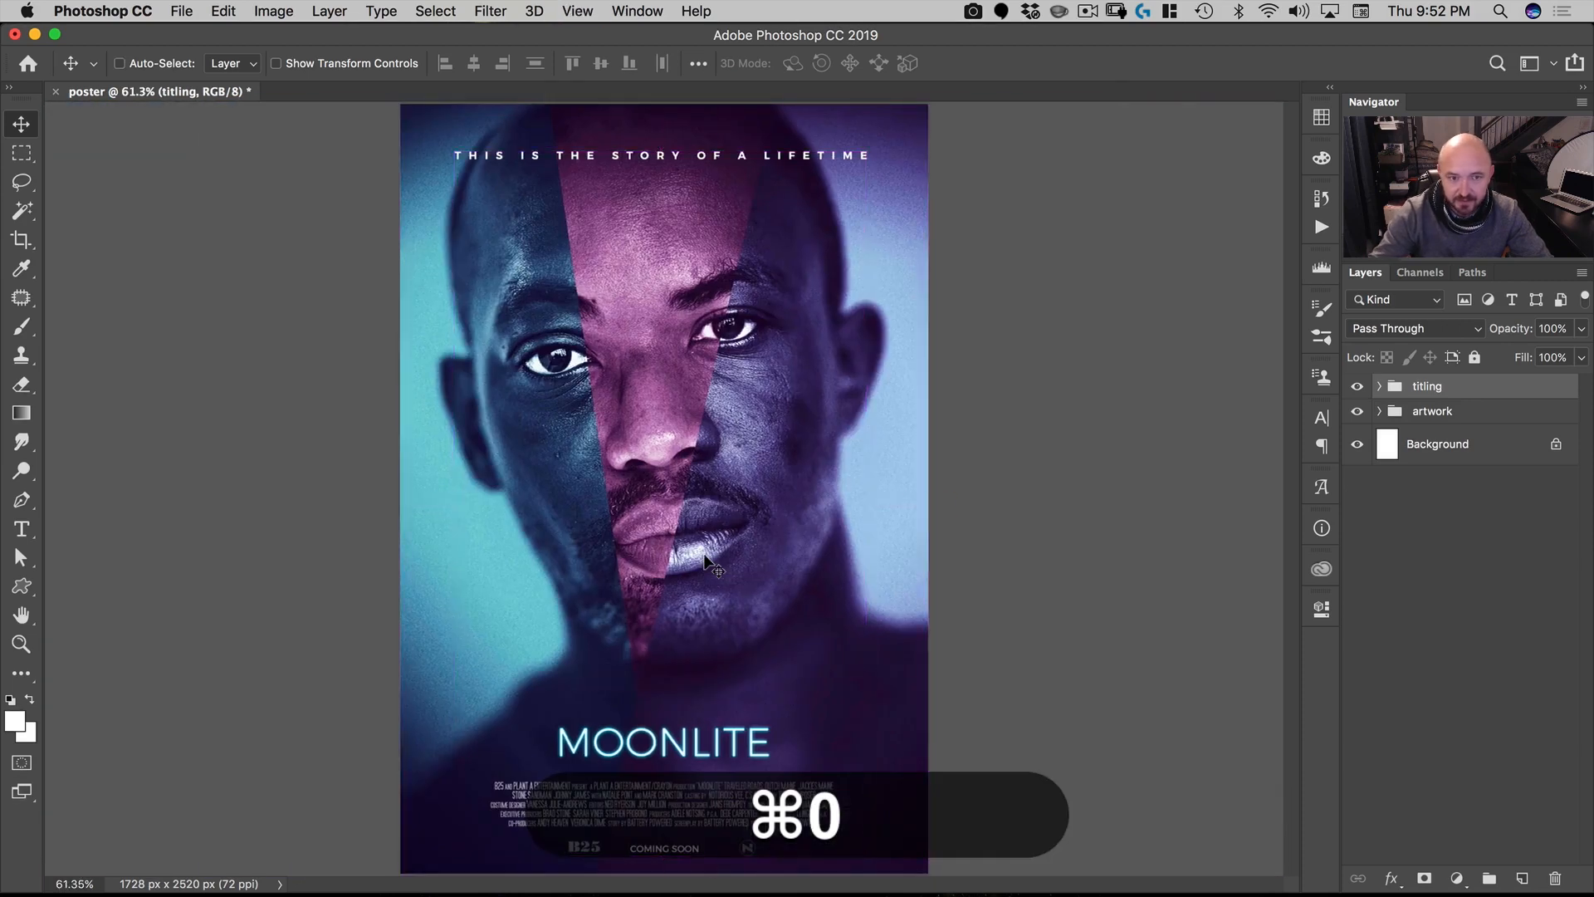